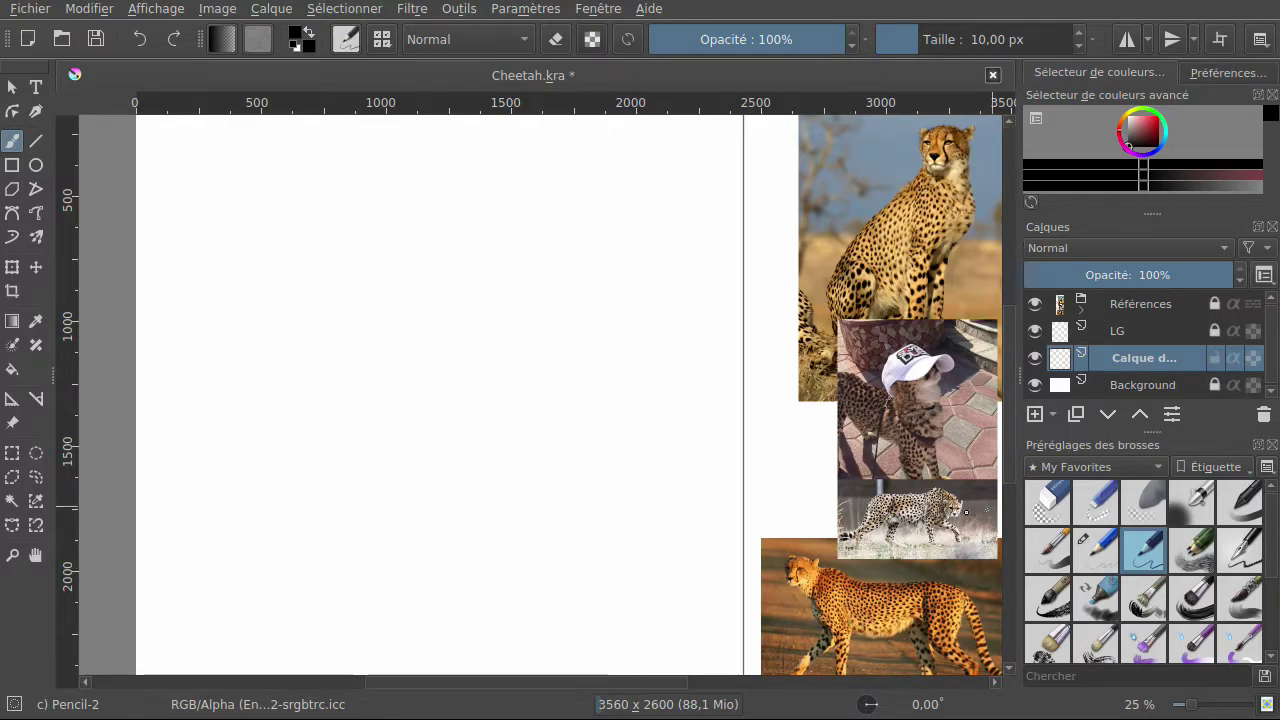
# Examine the cheetah reference photos beside the canvas, from the sitting animals down to the large walking cheetah.
pyautogui.scroll(3, 841, 511)
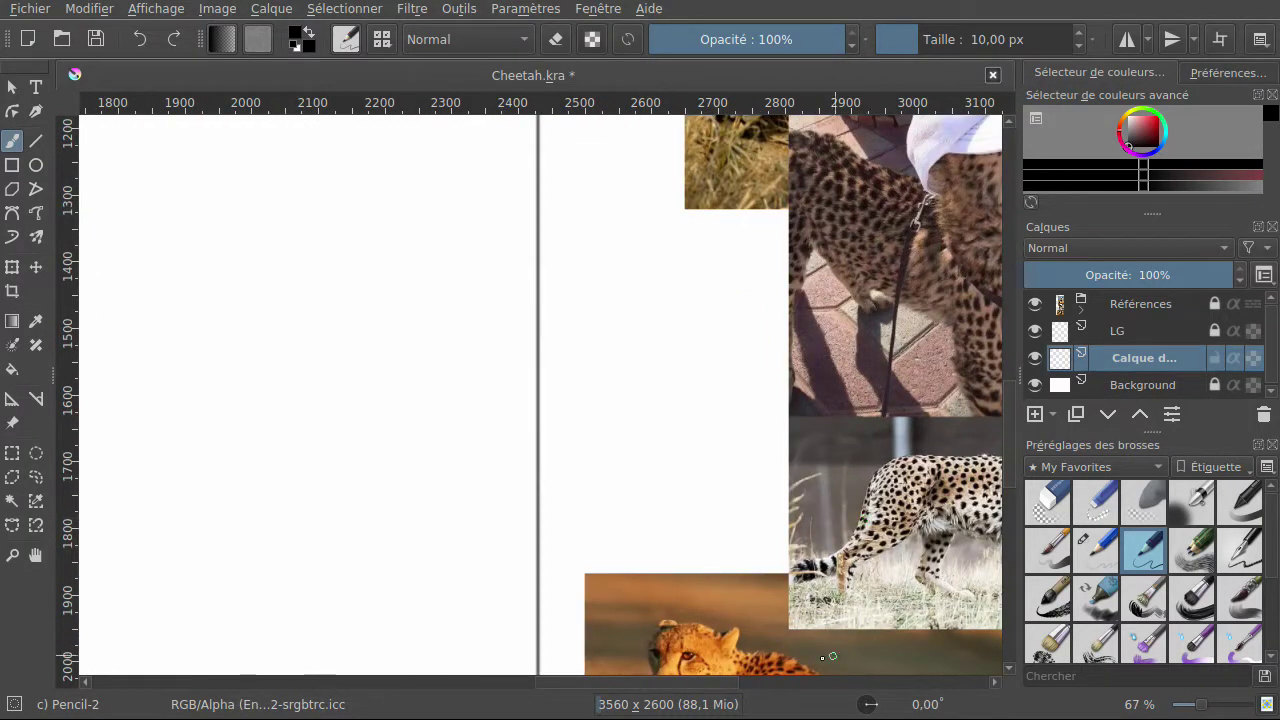
pyautogui.moveTo(645, 688); pyautogui.dragTo(703, 690)
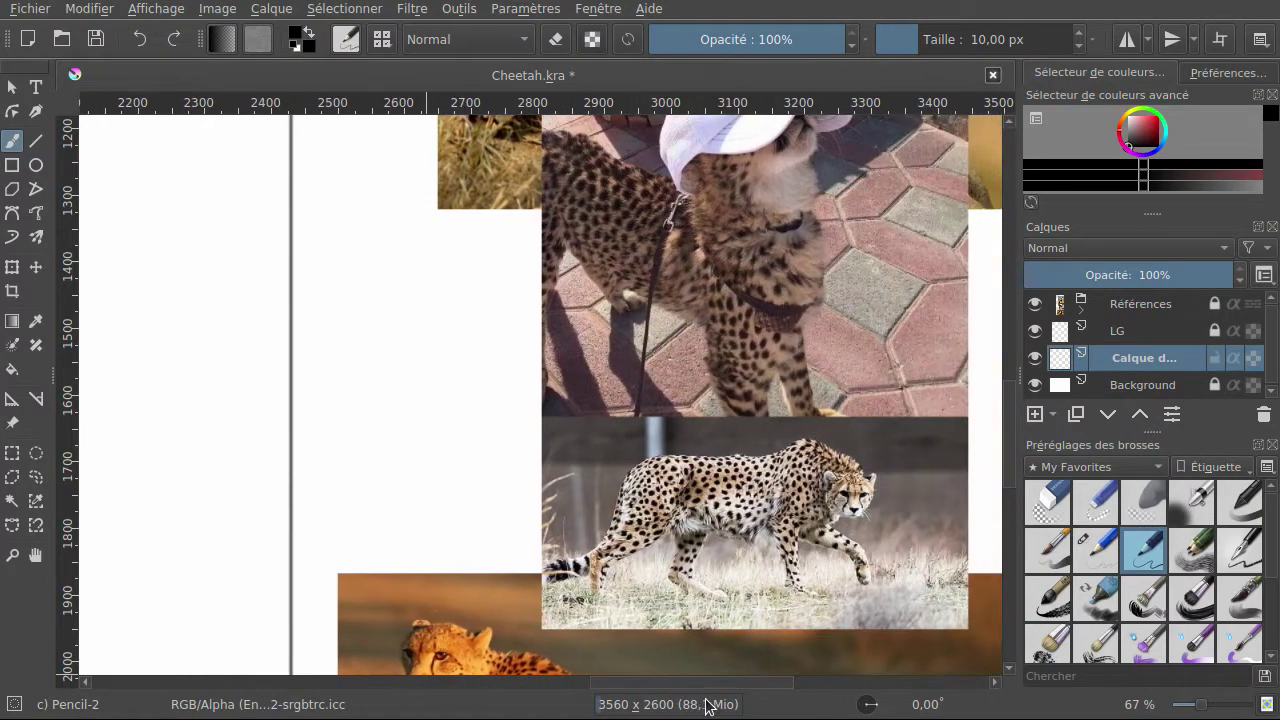
pyautogui.moveTo(1011, 423); pyautogui.dragTo(1027, 388)
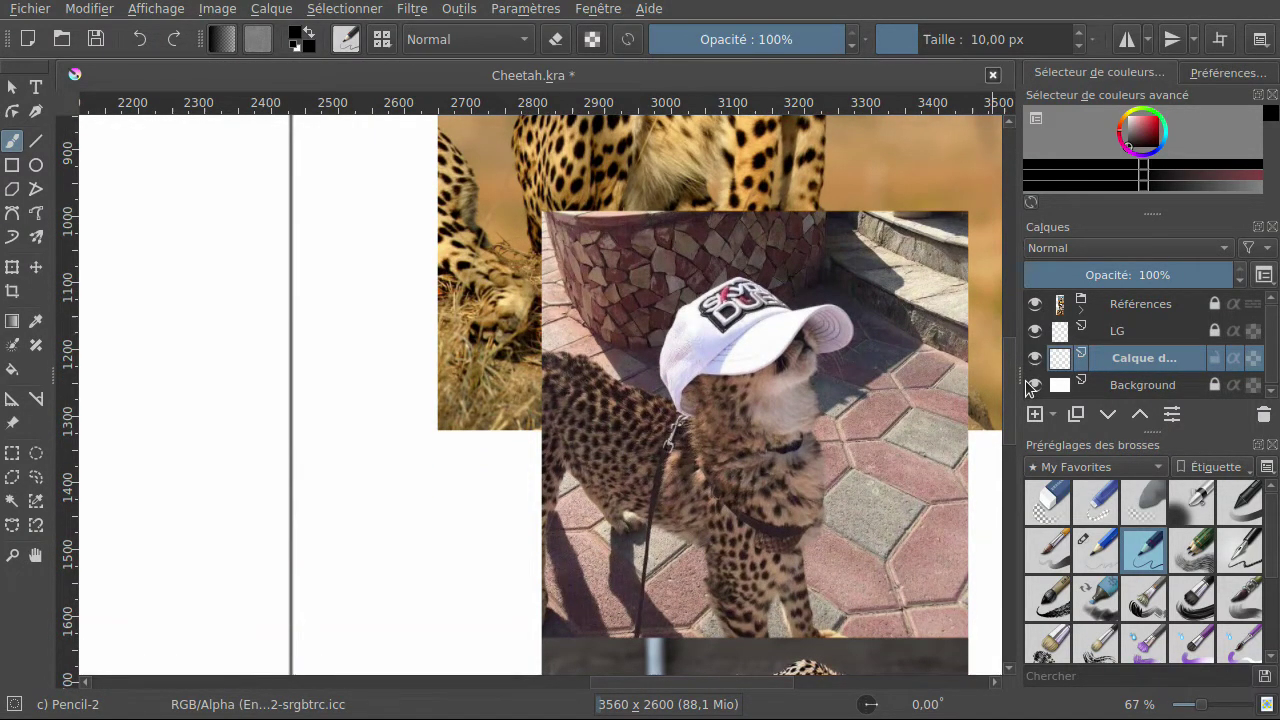
pyautogui.moveTo(1027, 384)
pyautogui.mouseDown()
pyautogui.moveTo(1008, 261)
pyautogui.moveTo(1048, 476)
pyautogui.moveTo(1046, 381)
pyautogui.moveTo(1029, 492)
pyautogui.moveTo(1032, 479)
pyautogui.mouseUp()
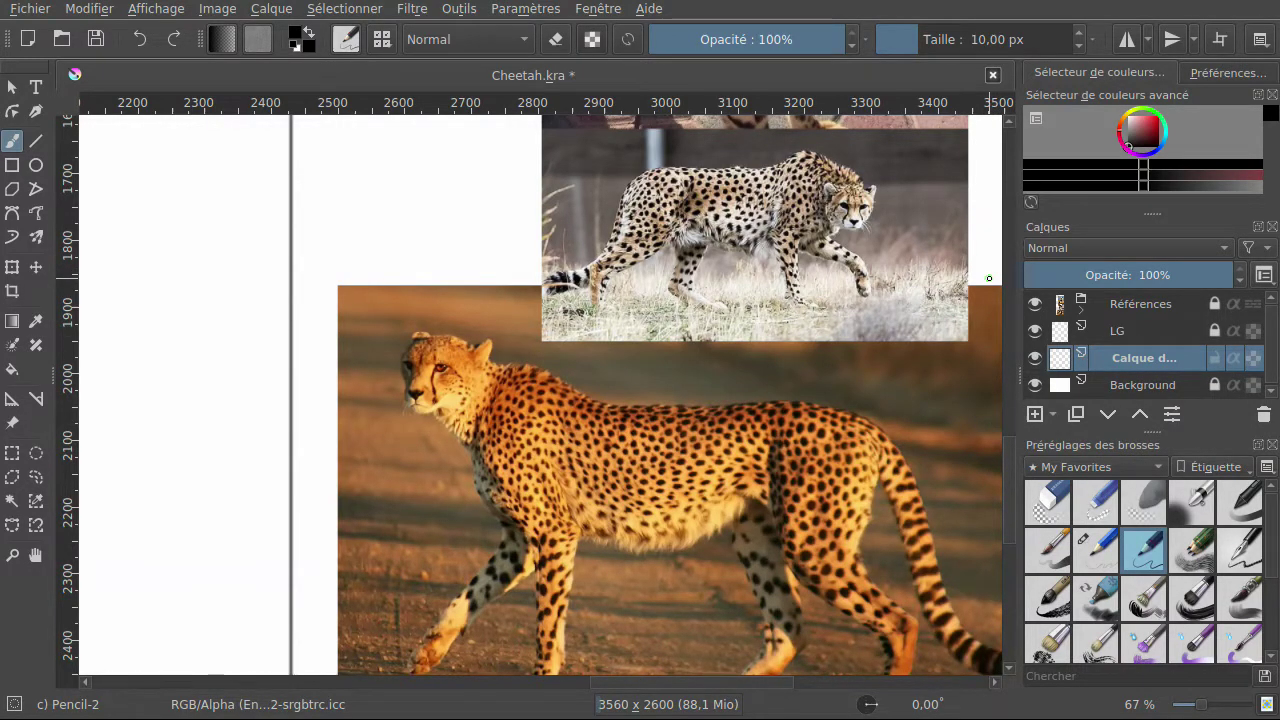
pyautogui.click(1008, 370)
pyautogui.moveTo(1010, 365); pyautogui.dragTo(1014, 489)
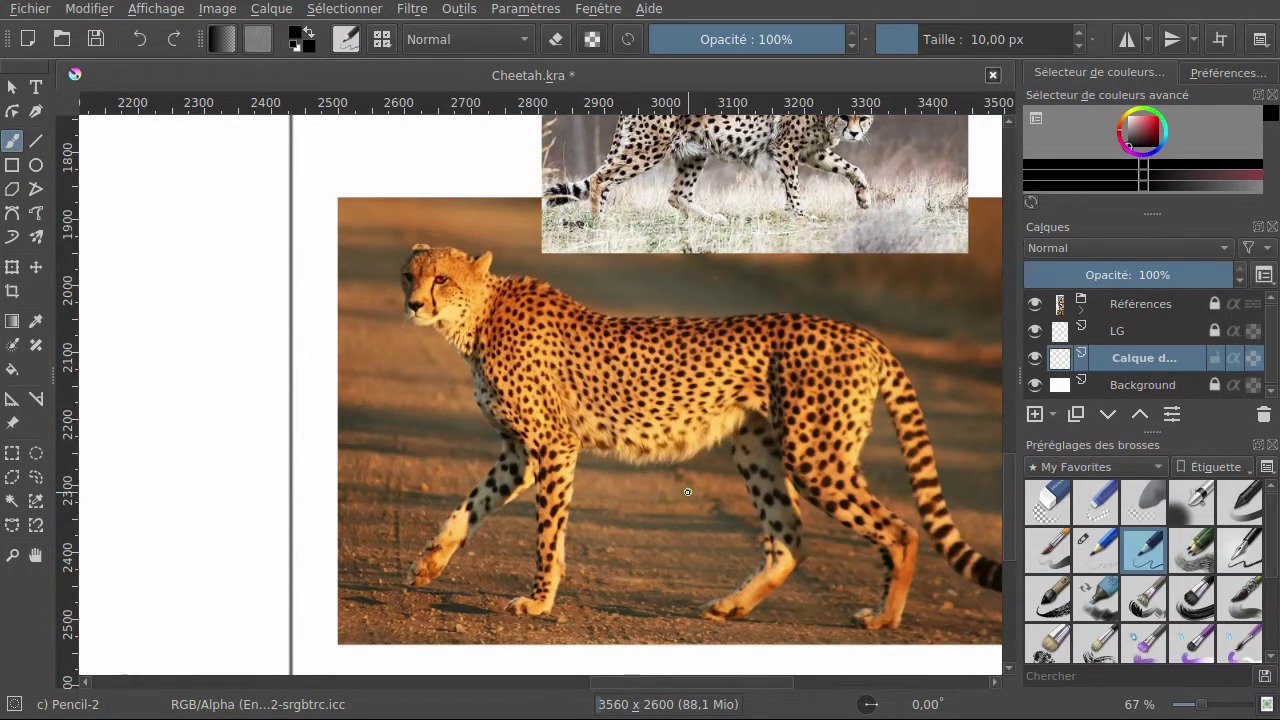
pyautogui.scroll(1, 867, 479)
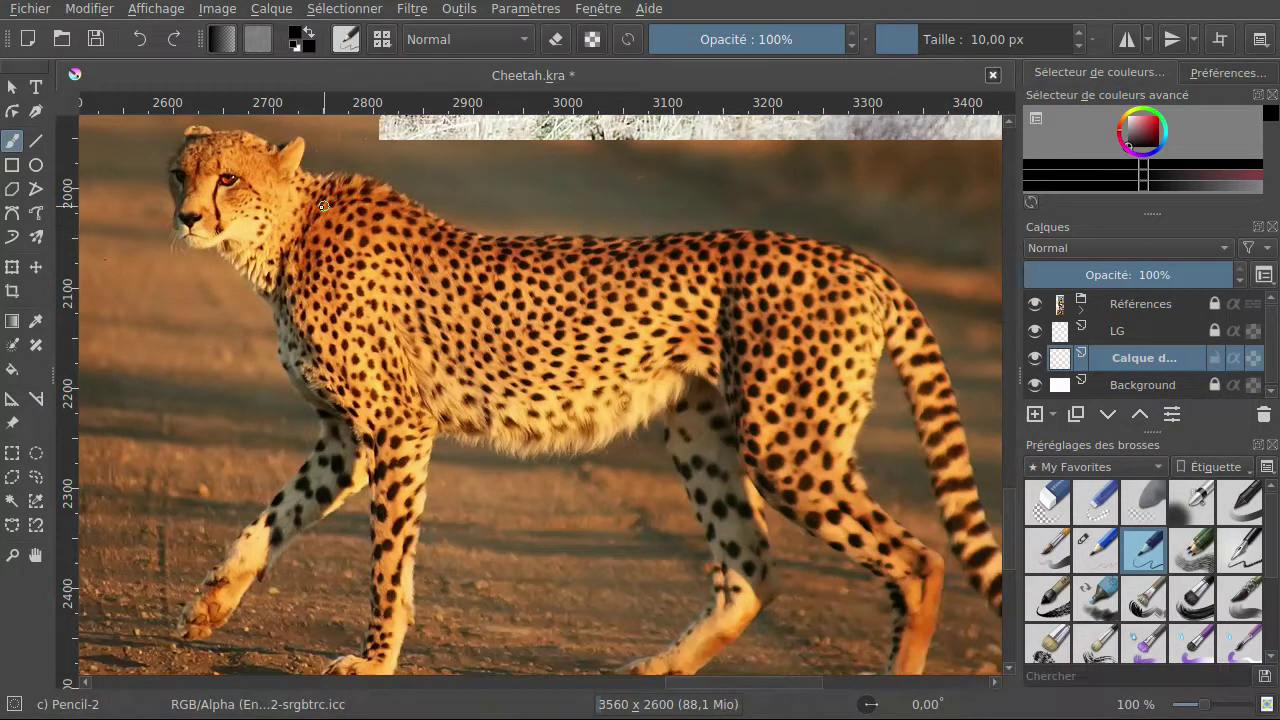
# Add a new paint layer above the Références group and set the brush colour to bright red.
pyautogui.moveTo(368, 197)
pyautogui.mouseDown()
pyautogui.moveTo(389, 234)
pyautogui.moveTo(447, 222)
pyautogui.mouseUp()
pyautogui.click(137, 40)
pyautogui.click(1121, 308)
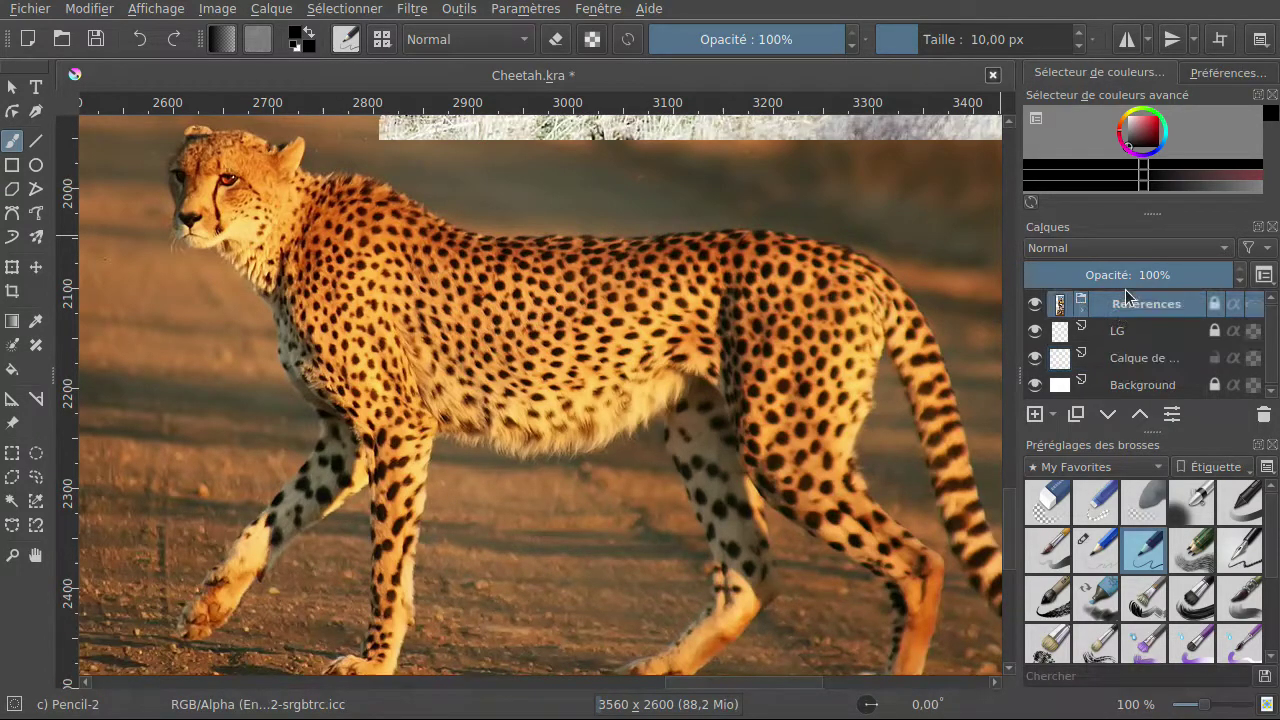
pyautogui.click(1081, 312)
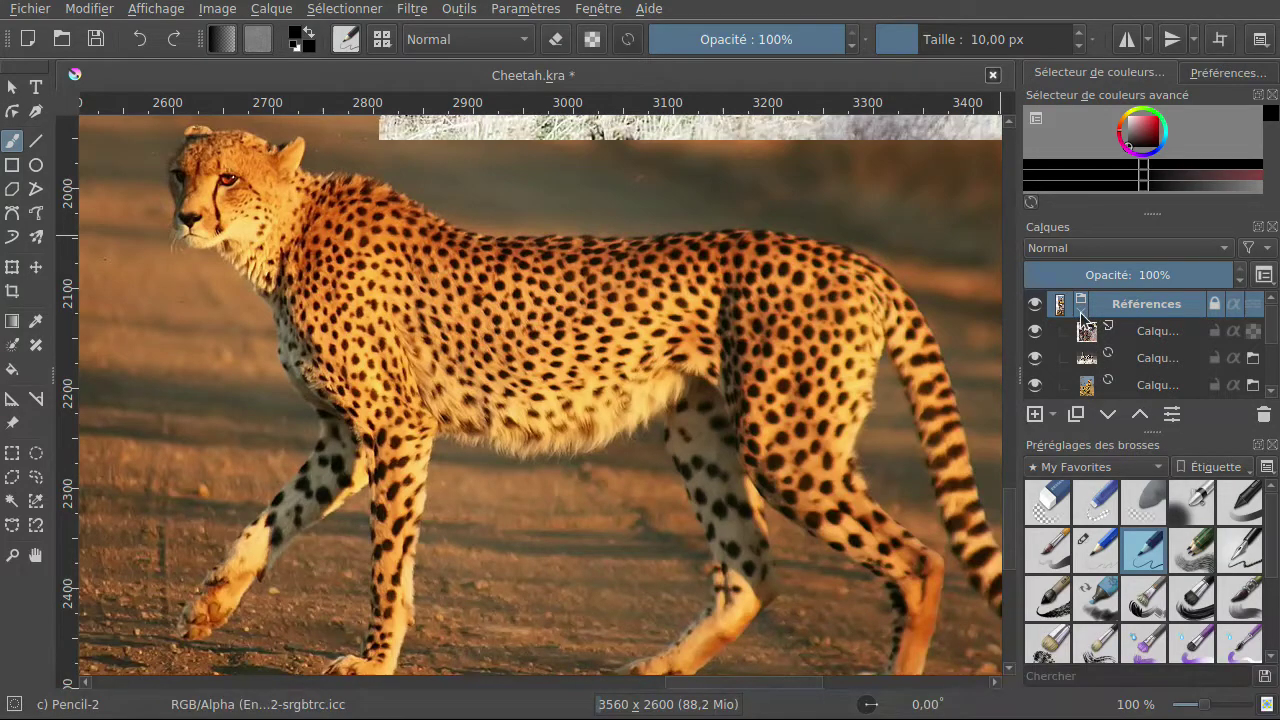
pyautogui.click(1080, 312)
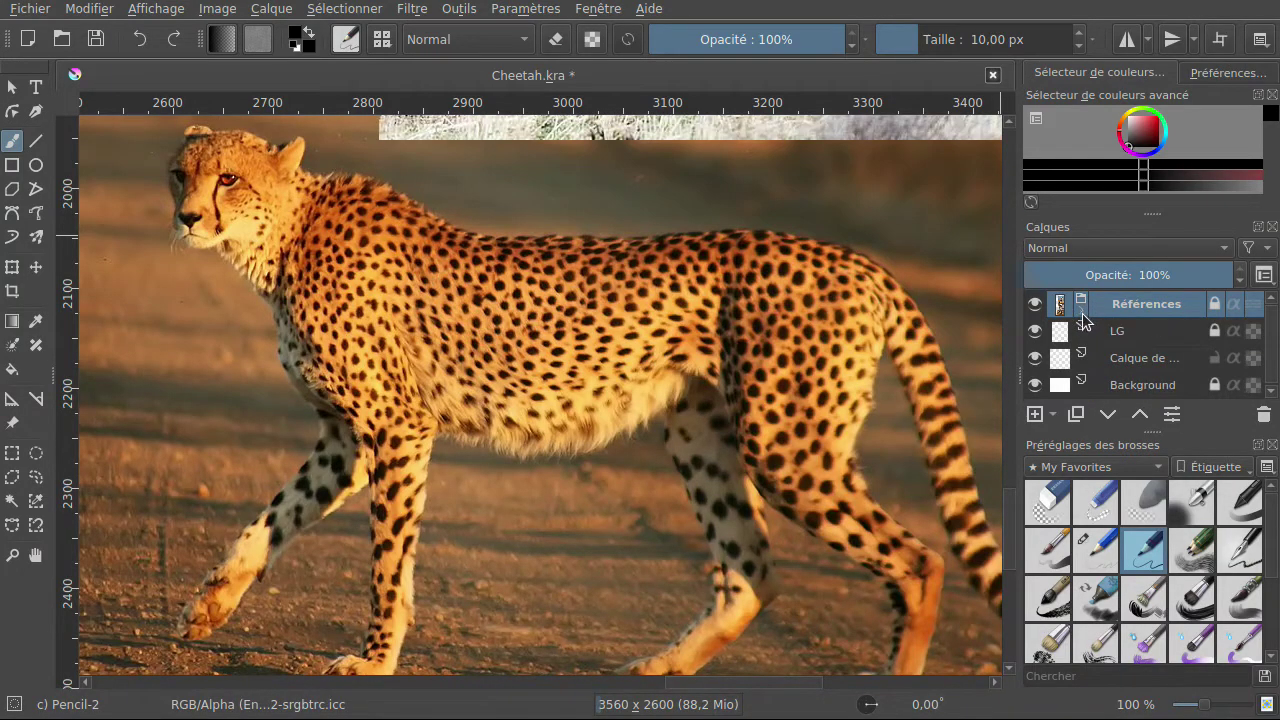
pyautogui.click(1036, 414)
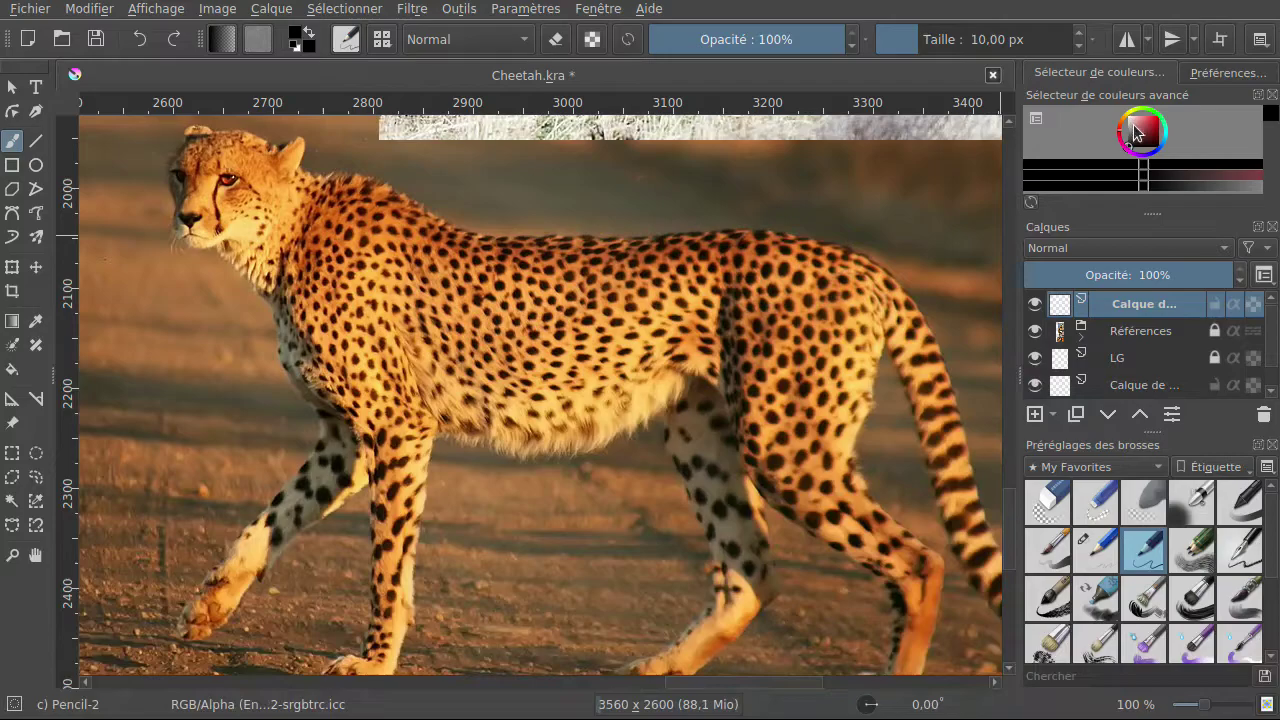
pyautogui.moveTo(1137, 130); pyautogui.dragTo(1175, 105)
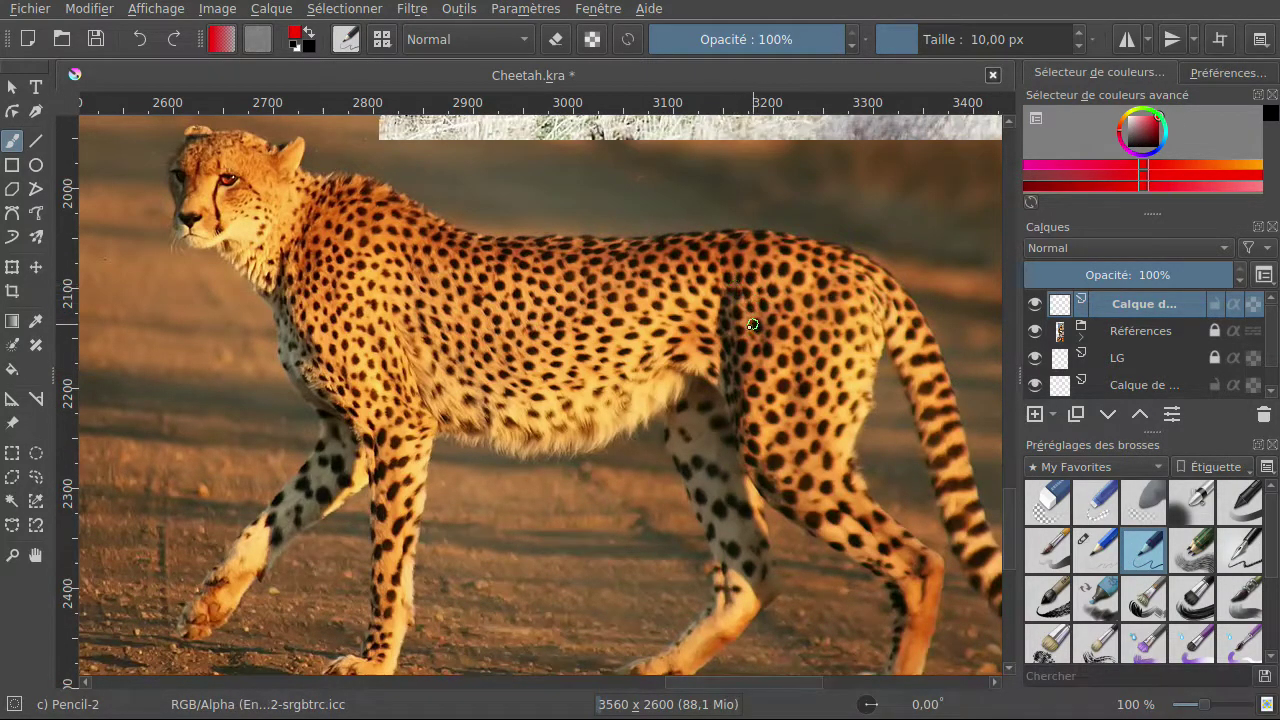
# Compare the capped cheetah photo with the large walking cheetah, examining the walking animal's body and legs.
pyautogui.click(1133, 340)
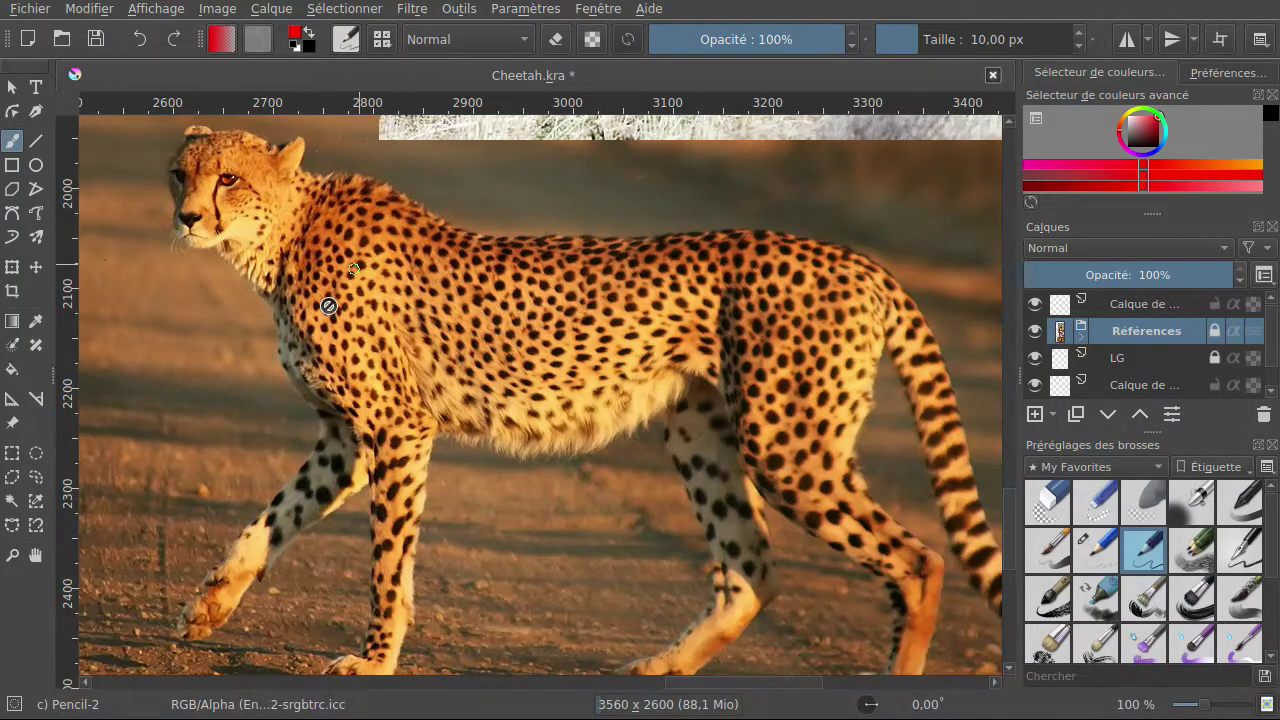
pyautogui.click(1008, 375)
pyautogui.click(1008, 376)
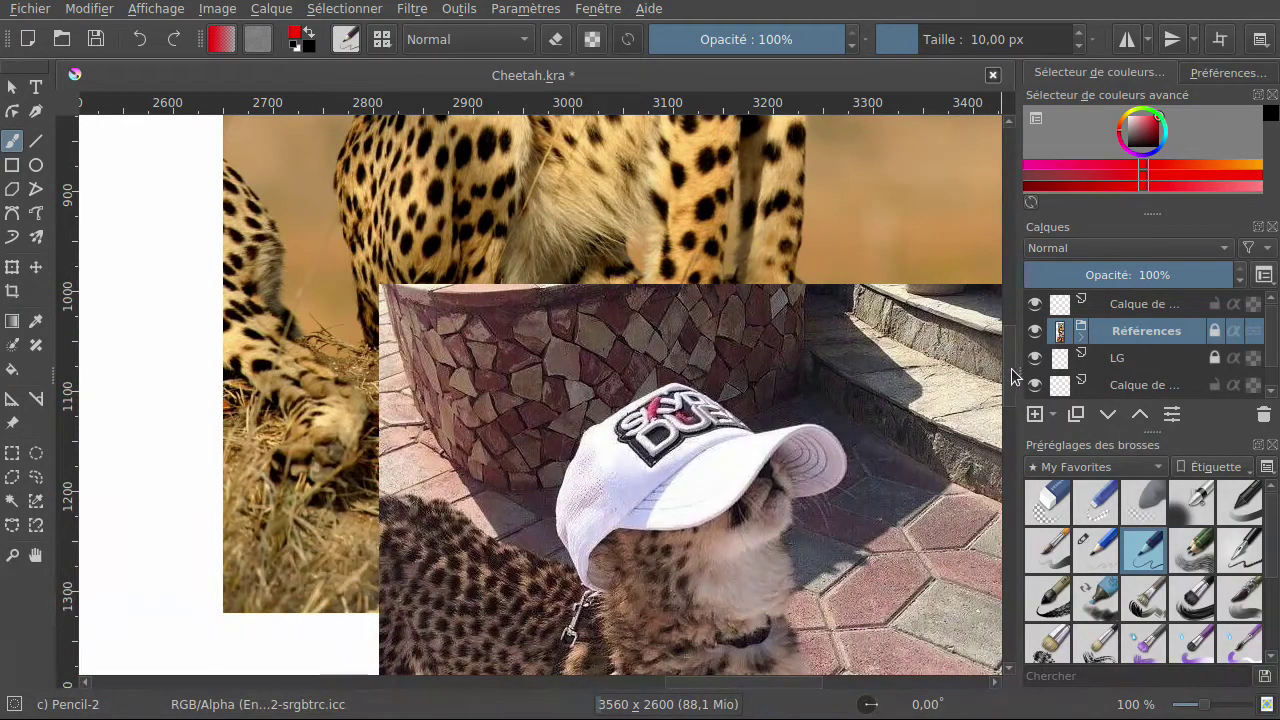
pyautogui.moveTo(1010, 353)
pyautogui.mouseDown()
pyautogui.moveTo(1005, 334)
pyautogui.moveTo(1009, 356)
pyautogui.mouseUp()
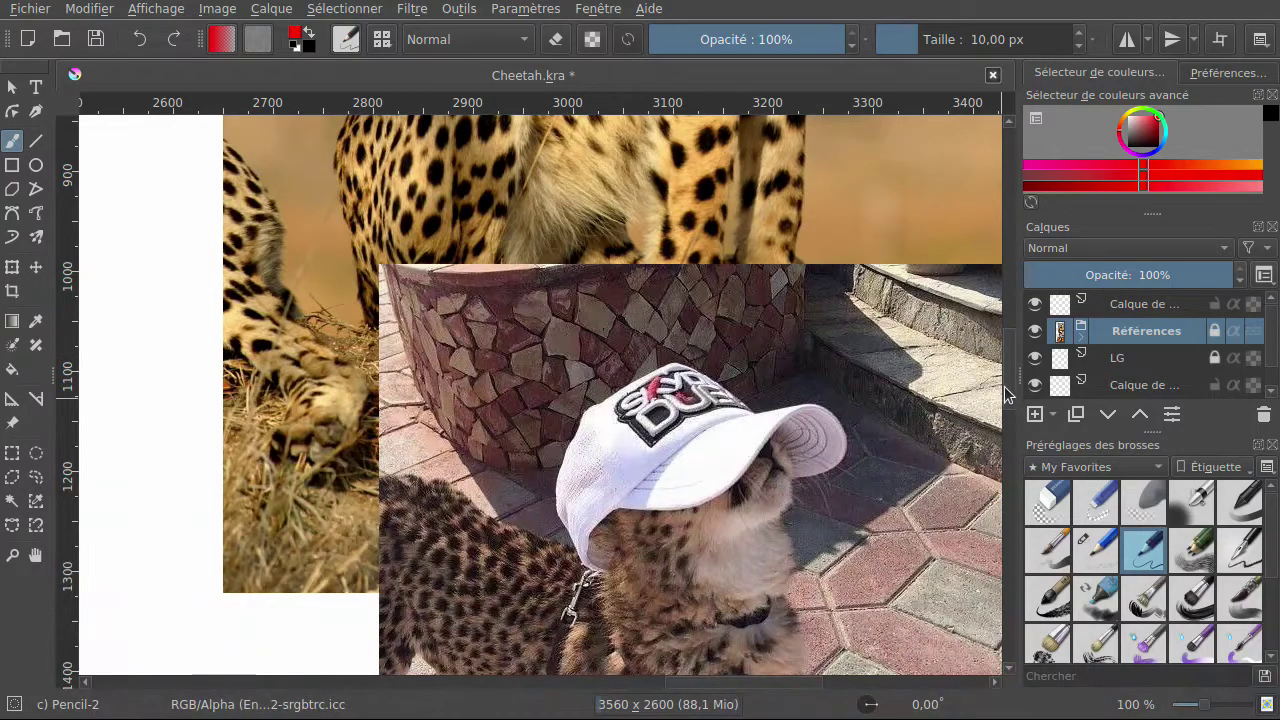
pyautogui.scroll(-10, 1008, 376)
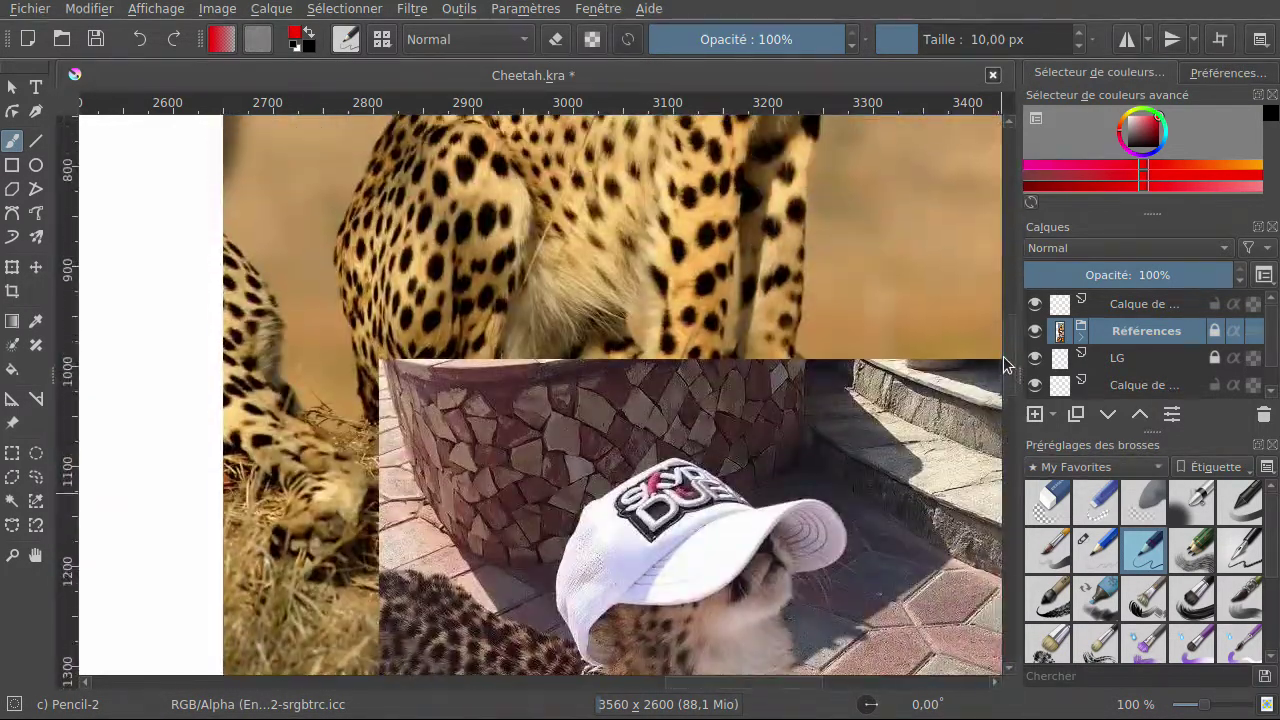
pyautogui.scroll(-3, 985, 528)
pyautogui.scroll(2, 985, 524)
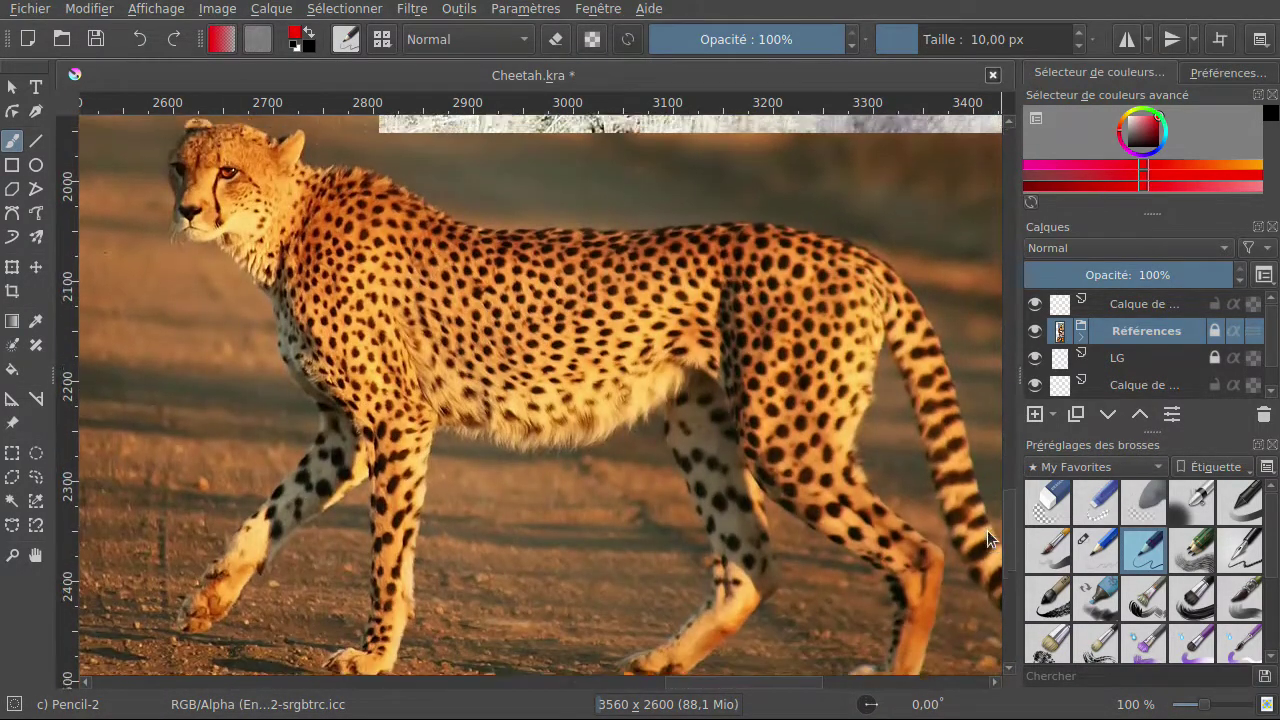
pyautogui.scroll(-1, 988, 529)
pyautogui.scroll(1, 990, 537)
pyautogui.scroll(-1, 990, 529)
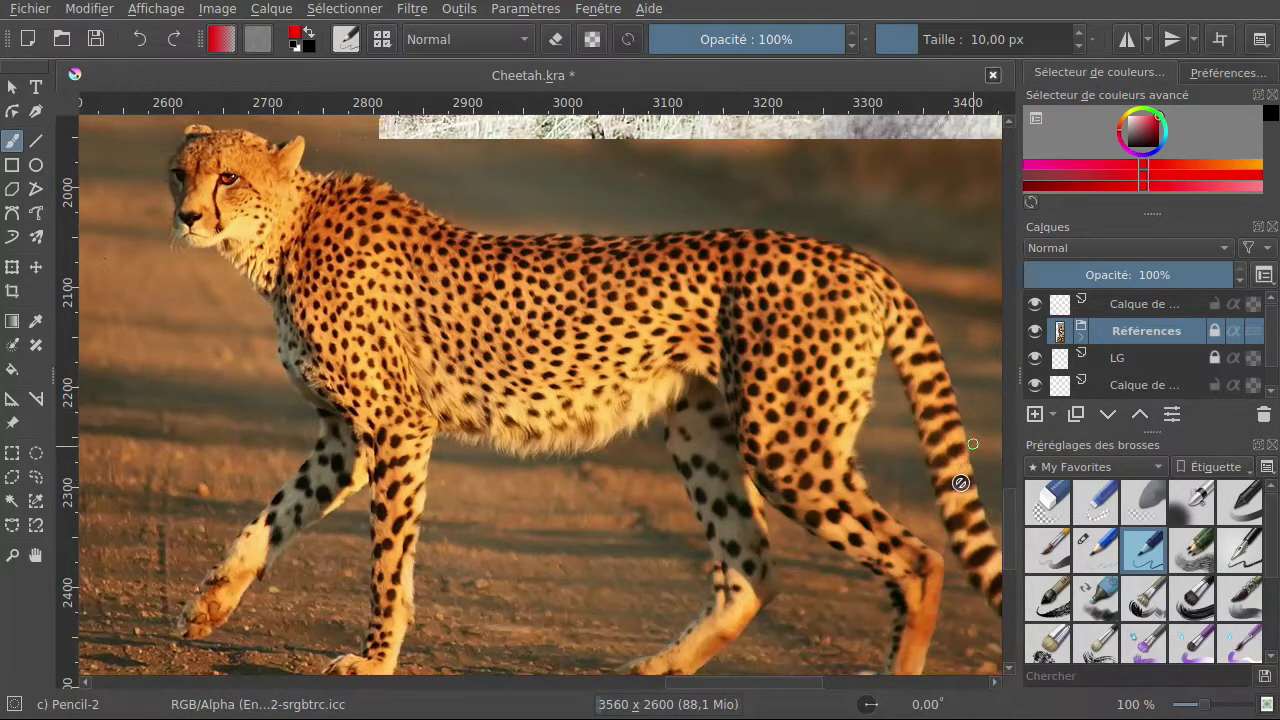
pyautogui.scroll(-2, 1012, 532)
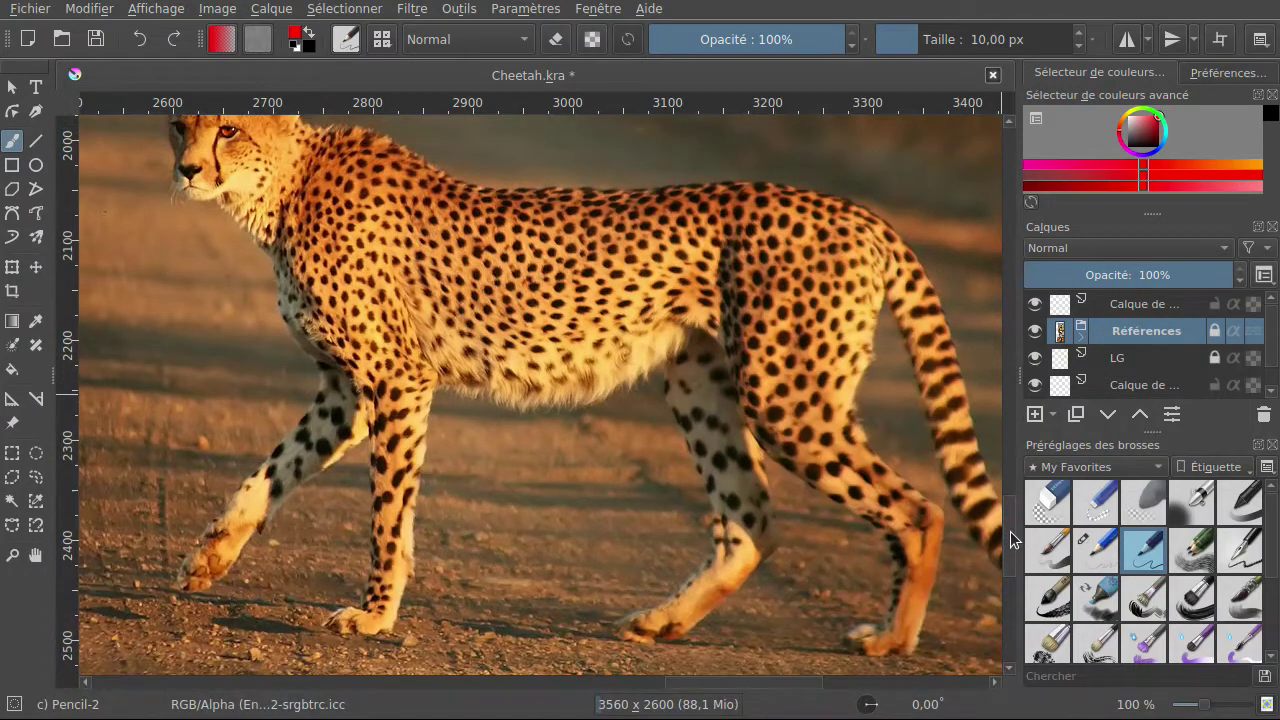
pyautogui.scroll(1, 1008, 533)
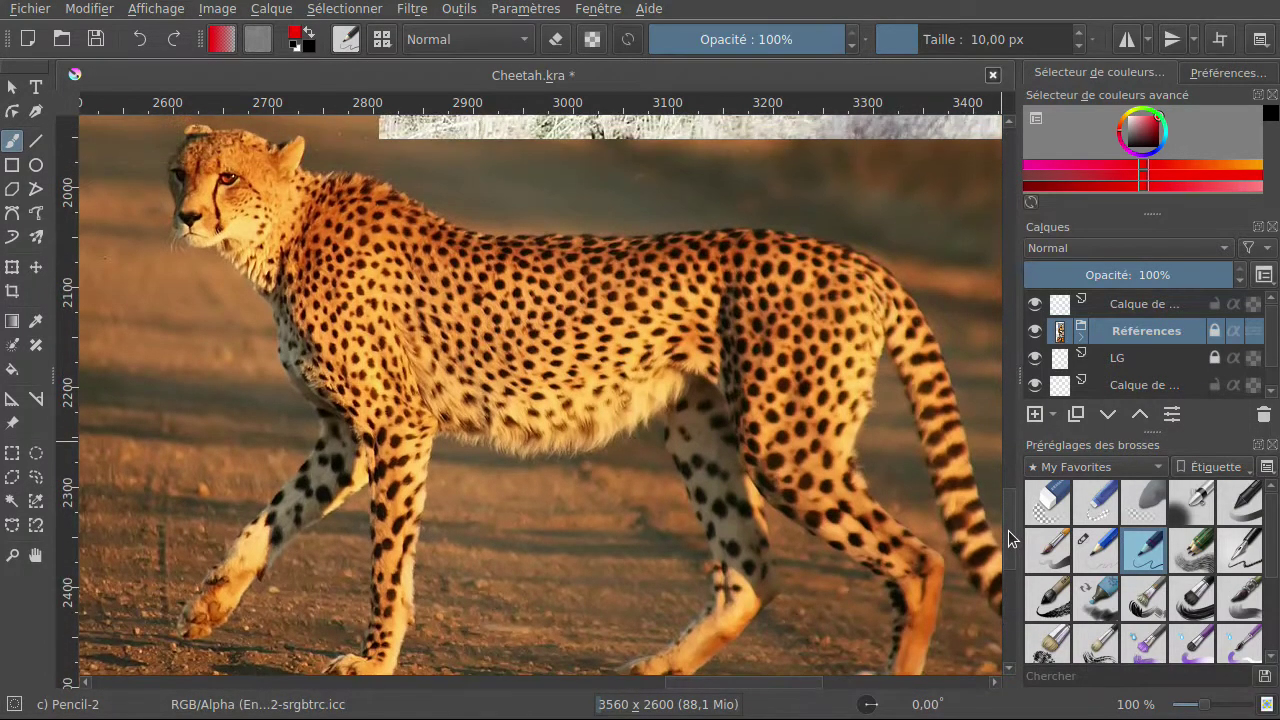
pyautogui.scroll(-2, 1007, 535)
pyautogui.scroll(3, 1008, 536)
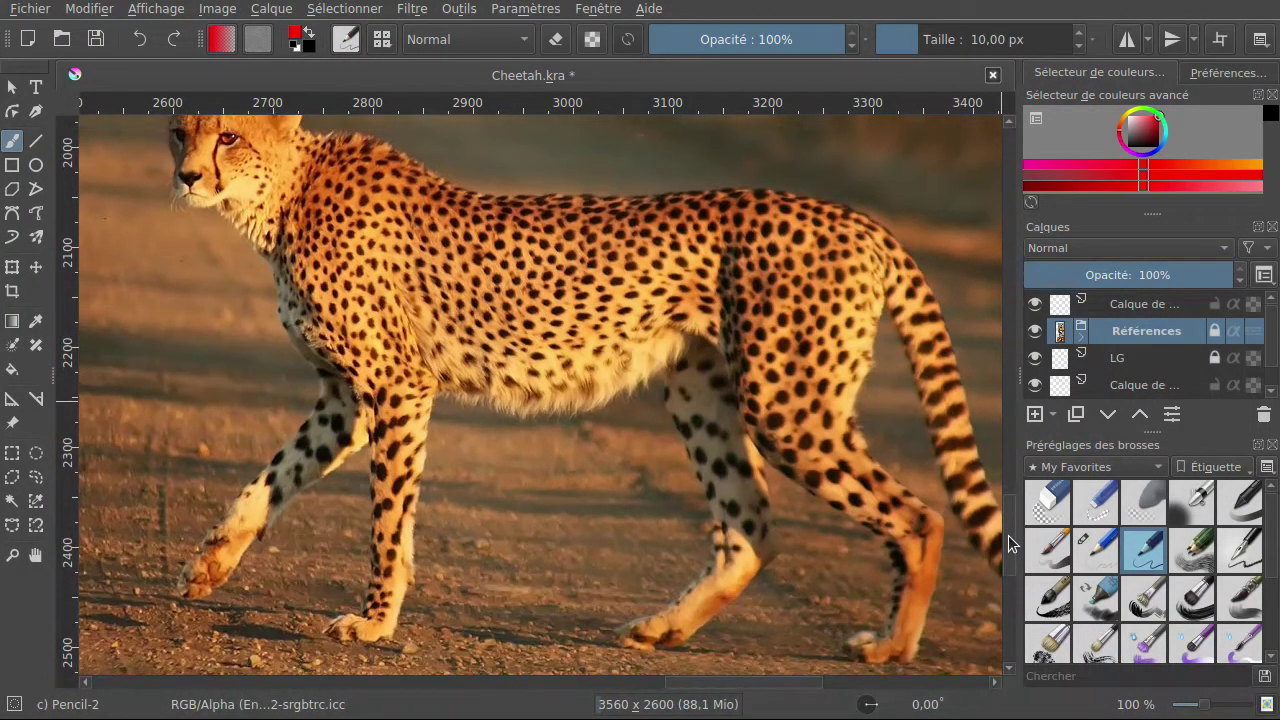
pyautogui.scroll(2, 1008, 540)
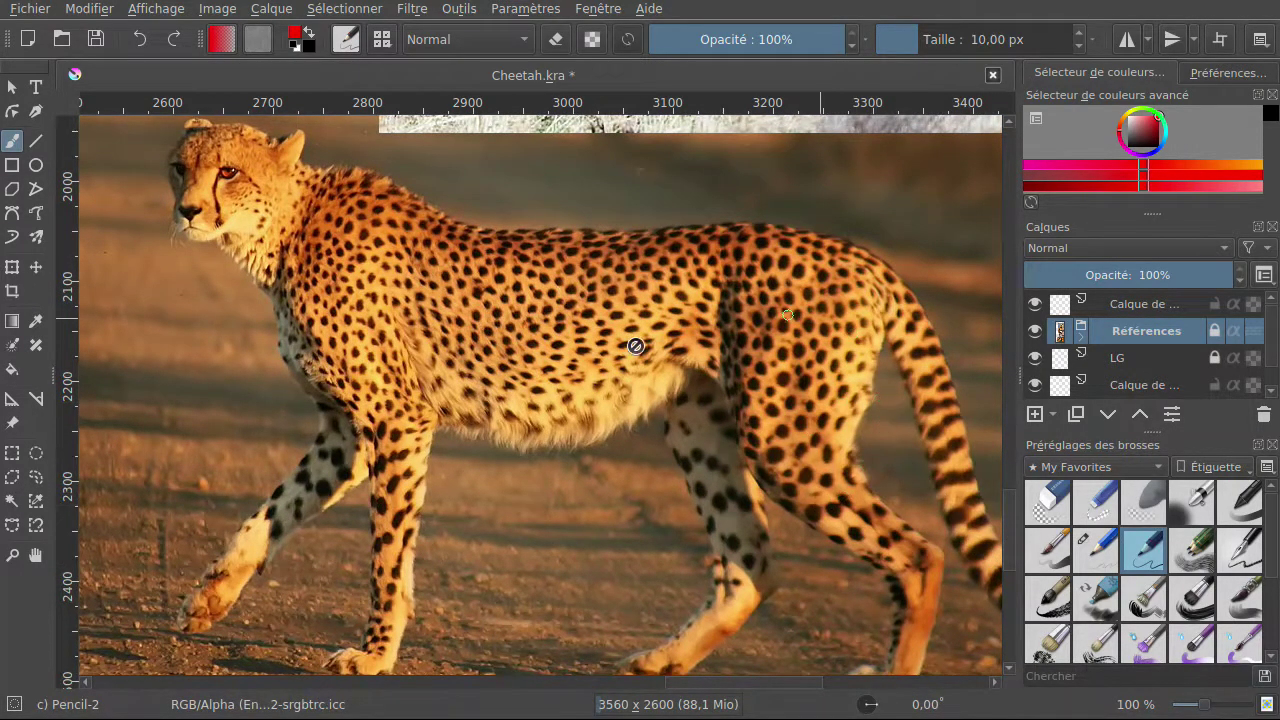
pyautogui.scroll(1, 1006, 130)
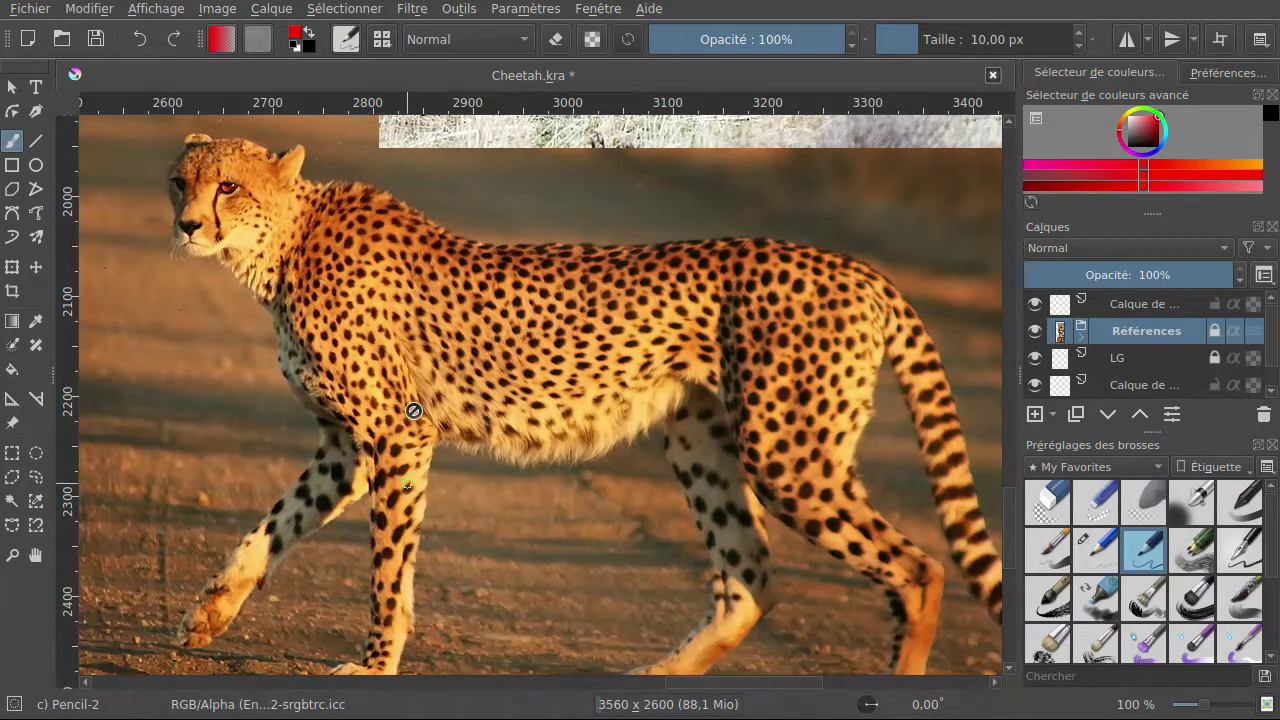
# On the top paint layer, outline the walking cheetah's shoulder with foreleg and its hindquarters in red.
pyautogui.click(1112, 302)
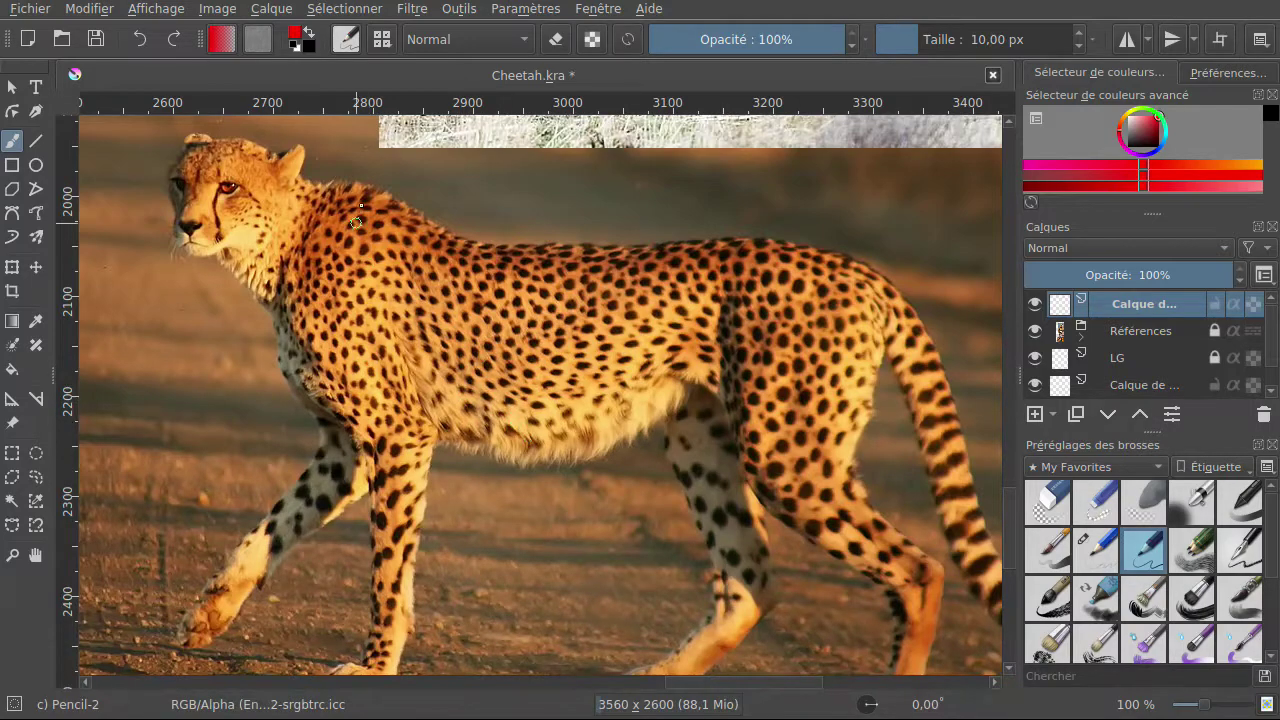
pyautogui.moveTo(337, 193)
pyautogui.mouseDown()
pyautogui.moveTo(289, 234)
pyautogui.moveTo(277, 300)
pyautogui.moveTo(352, 541)
pyautogui.moveTo(342, 620)
pyautogui.moveTo(366, 662)
pyautogui.moveTo(436, 634)
pyautogui.moveTo(455, 522)
pyautogui.moveTo(452, 418)
pyautogui.moveTo(397, 264)
pyautogui.moveTo(350, 187)
pyautogui.mouseUp()
pyautogui.moveTo(743, 241)
pyautogui.mouseDown()
pyautogui.moveTo(699, 282)
pyautogui.moveTo(685, 338)
pyautogui.moveTo(753, 562)
pyautogui.moveTo(835, 617)
pyautogui.moveTo(864, 626)
pyautogui.moveTo(912, 613)
pyautogui.moveTo(933, 585)
pyautogui.moveTo(930, 512)
pyautogui.moveTo(900, 458)
pyautogui.moveTo(890, 305)
pyautogui.moveTo(842, 240)
pyautogui.moveTo(780, 231)
pyautogui.moveTo(696, 280)
pyautogui.mouseUp()
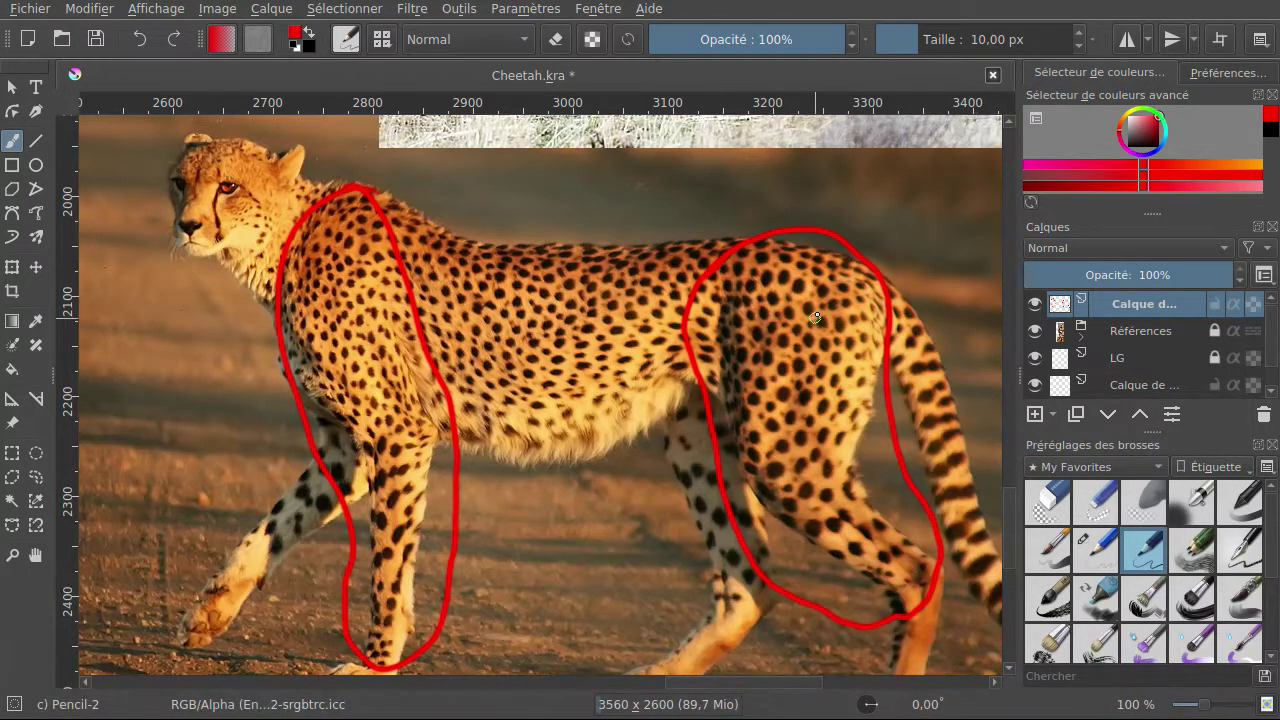
# Sketch narrow red ovals along the thigh, lower hind leg, foreleg, shoulder and flank of the walking cheetah.
pyautogui.moveTo(819, 328)
pyautogui.mouseDown()
pyautogui.moveTo(787, 378)
pyautogui.moveTo(798, 464)
pyautogui.moveTo(810, 327)
pyautogui.mouseUp()
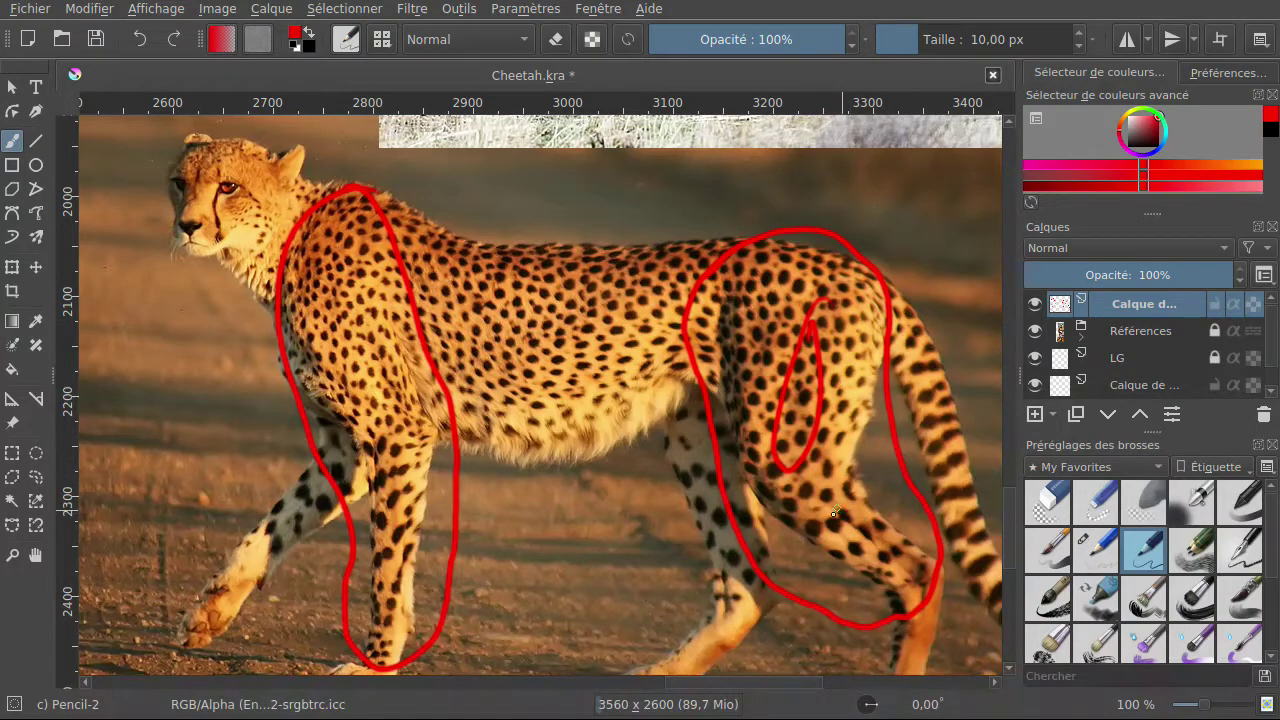
pyautogui.moveTo(833, 509); pyautogui.dragTo(829, 490)
pyautogui.moveTo(393, 478)
pyautogui.mouseDown()
pyautogui.moveTo(405, 598)
pyautogui.moveTo(407, 480)
pyautogui.mouseUp()
pyautogui.moveTo(350, 262)
pyautogui.mouseDown()
pyautogui.moveTo(382, 371)
pyautogui.moveTo(344, 290)
pyautogui.moveTo(374, 296)
pyautogui.mouseUp()
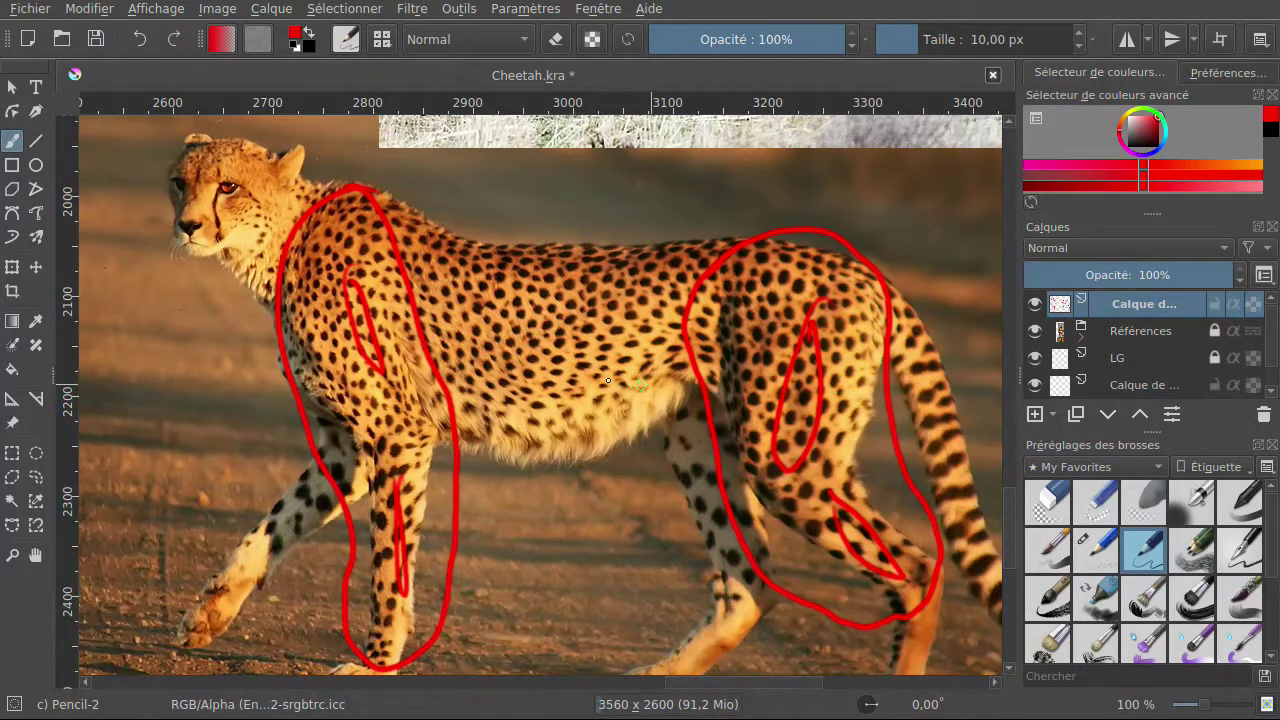
pyautogui.moveTo(553, 240)
pyautogui.mouseDown()
pyautogui.moveTo(495, 322)
pyautogui.moveTo(575, 328)
pyautogui.moveTo(580, 310)
pyautogui.mouseUp()
pyautogui.moveTo(483, 282); pyautogui.dragTo(518, 330)
# Undo the red outlines and narrow ovals drawn over the walking cheetah.
pyautogui.click(141, 42)
pyautogui.click(141, 42)
pyautogui.click(142, 44)
pyautogui.click(145, 45)
pyautogui.click(136, 42)
pyautogui.click(136, 42)
pyautogui.click(136, 42)
pyautogui.click(136, 42)
pyautogui.click(136, 42)
pyautogui.click(136, 42)
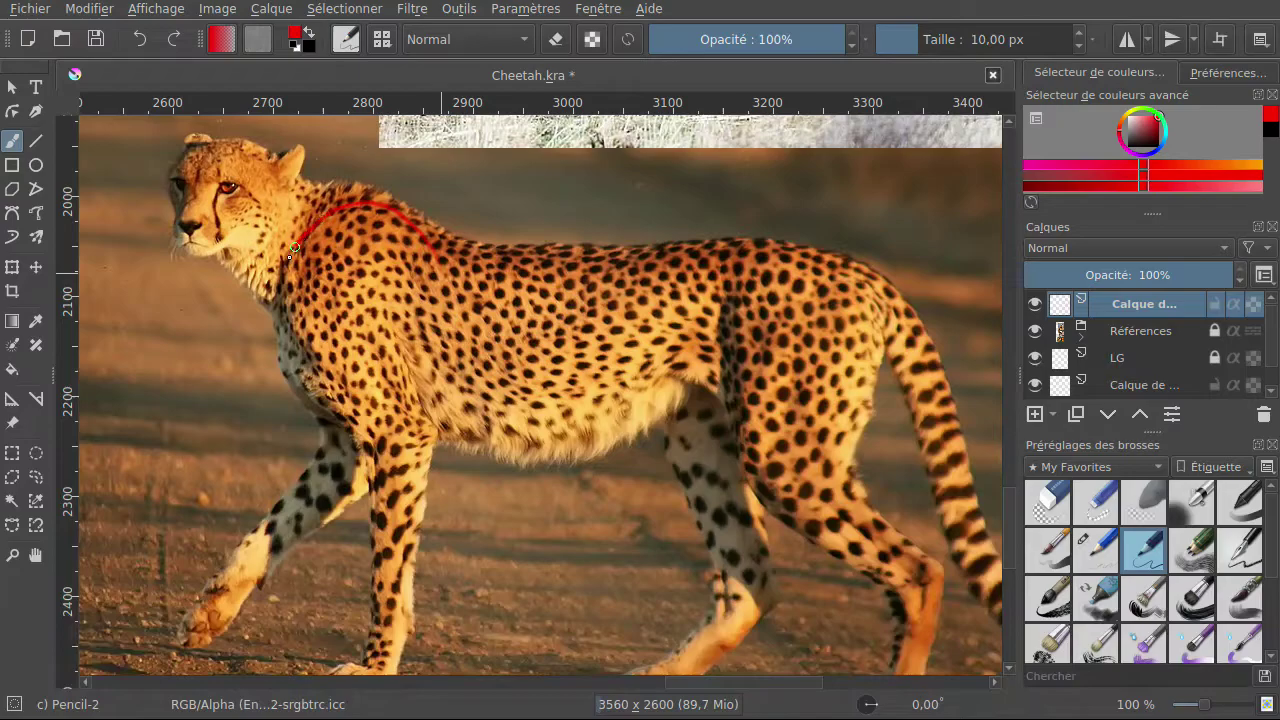
# Draw large red circles around the walking cheetah's chest and hindquarters, leaving the belly between them unmarked.
pyautogui.moveTo(273, 307)
pyautogui.mouseDown()
pyautogui.moveTo(279, 366)
pyautogui.moveTo(352, 444)
pyautogui.moveTo(466, 452)
pyautogui.moveTo(513, 422)
pyautogui.moveTo(529, 371)
pyautogui.moveTo(524, 290)
pyautogui.moveTo(486, 234)
pyautogui.moveTo(447, 208)
pyautogui.moveTo(386, 203)
pyautogui.moveTo(306, 240)
pyautogui.mouseUp()
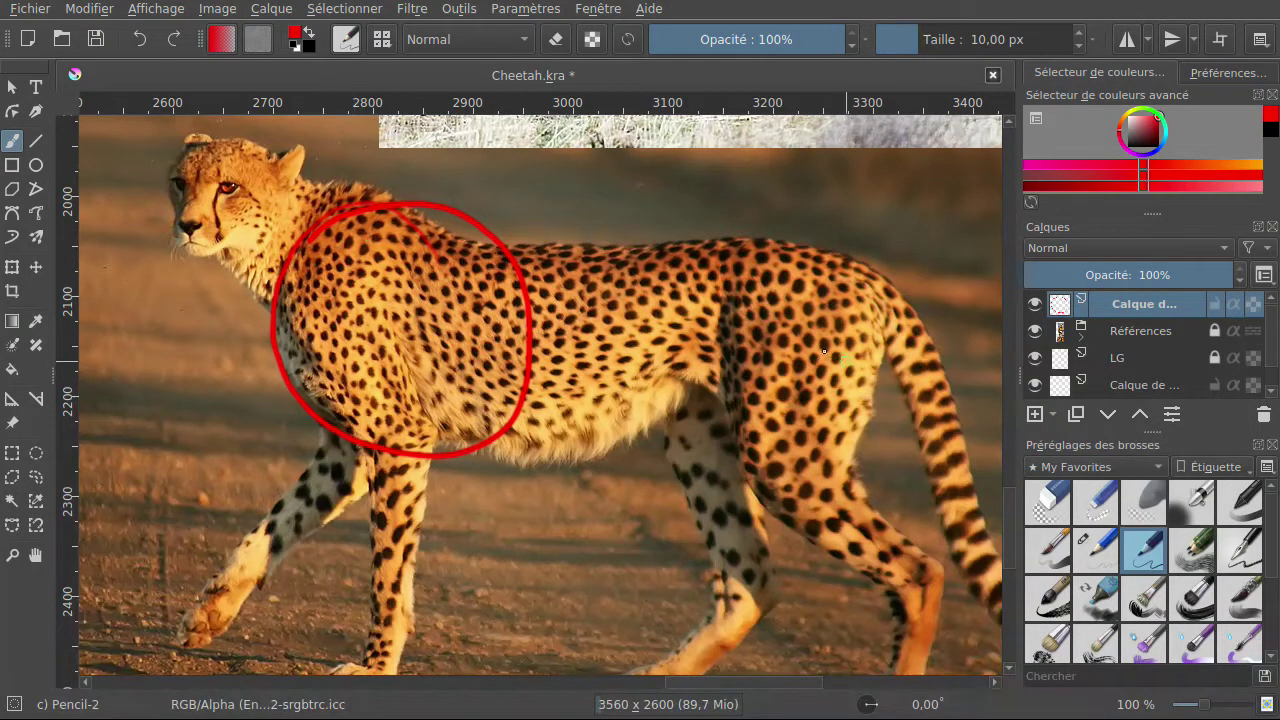
pyautogui.moveTo(881, 286); pyautogui.dragTo(840, 249)
pyautogui.moveTo(731, 238)
pyautogui.mouseDown()
pyautogui.moveTo(696, 254)
pyautogui.moveTo(684, 295)
pyautogui.moveTo(686, 376)
pyautogui.moveTo(730, 467)
pyautogui.moveTo(804, 477)
pyautogui.moveTo(869, 443)
pyautogui.moveTo(906, 389)
pyautogui.moveTo(917, 312)
pyautogui.moveTo(892, 269)
pyautogui.moveTo(691, 255)
pyautogui.moveTo(657, 296)
pyautogui.moveTo(668, 402)
pyautogui.moveTo(714, 451)
pyautogui.moveTo(771, 455)
pyautogui.mouseUp()
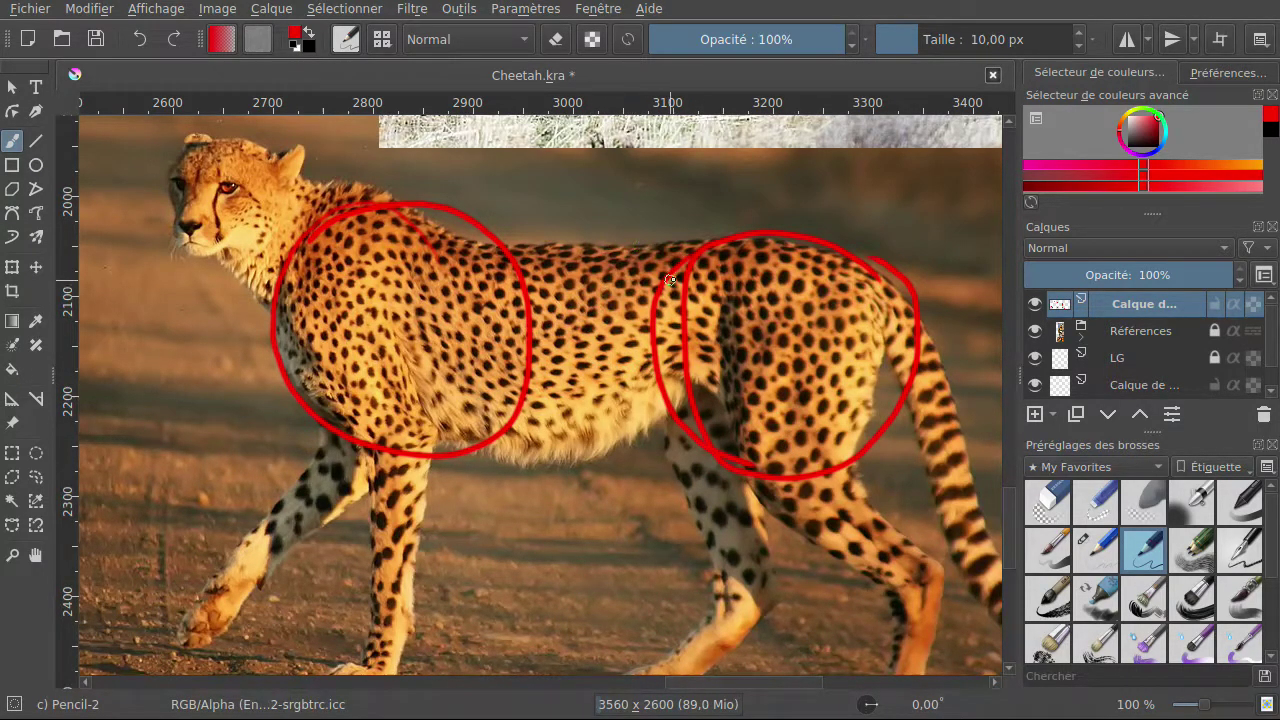
pyautogui.moveTo(678, 260)
pyautogui.mouseDown()
pyautogui.moveTo(548, 240)
pyautogui.moveTo(480, 376)
pyautogui.moveTo(622, 472)
pyautogui.moveTo(672, 281)
pyautogui.moveTo(616, 263)
pyautogui.mouseUp()
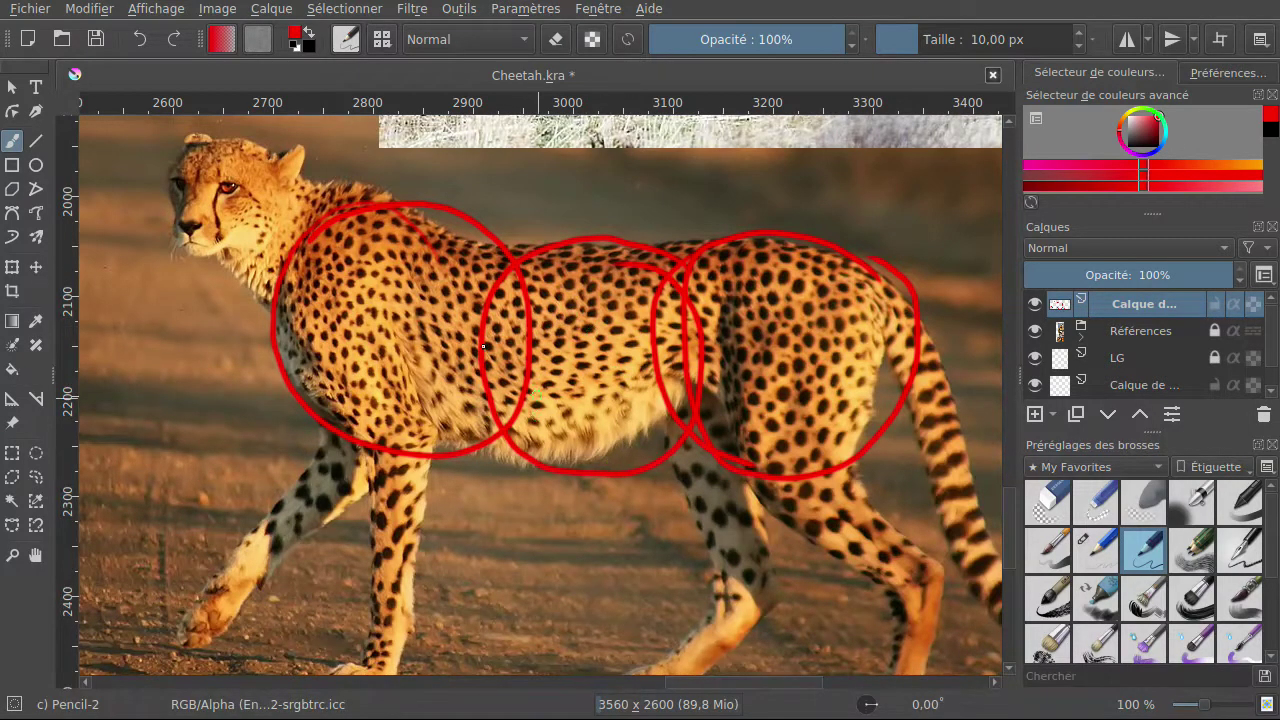
pyautogui.click(140, 39)
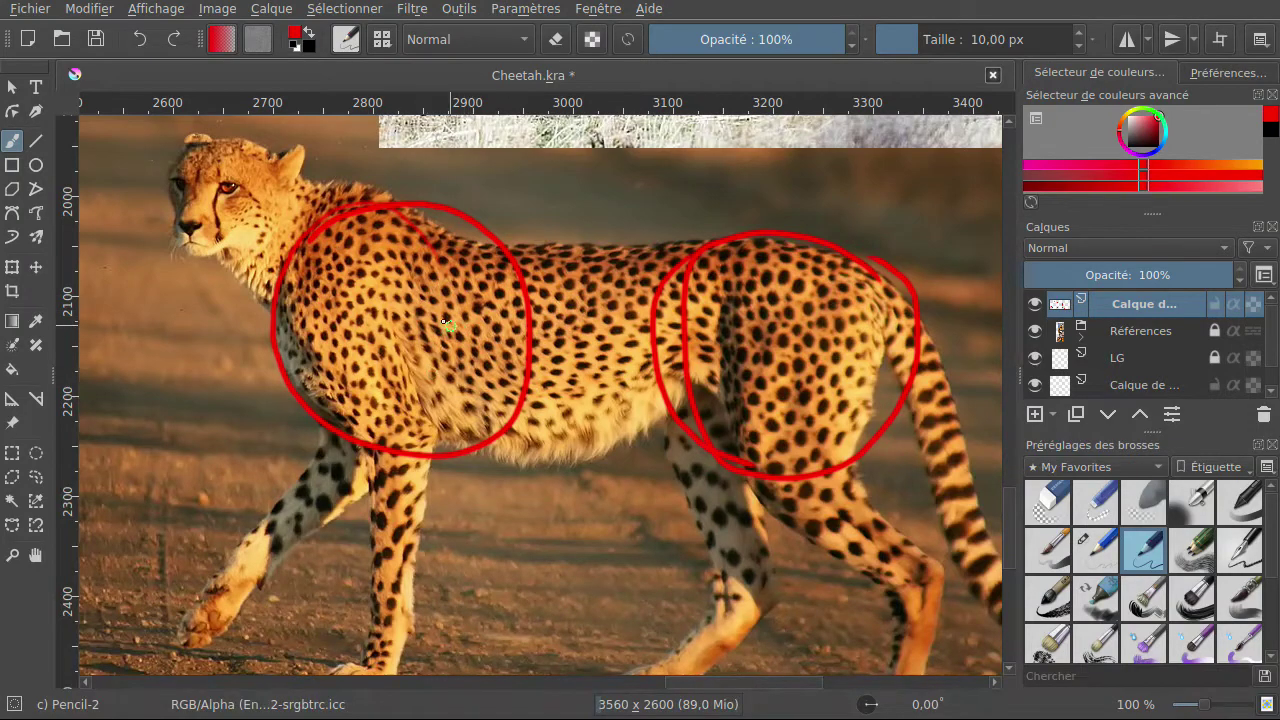
# Outline the shoulder in red inside the chest circle and extend lines down both sides of the foreleg.
pyautogui.moveTo(418, 207)
pyautogui.mouseDown()
pyautogui.moveTo(391, 260)
pyautogui.moveTo(386, 345)
pyautogui.moveTo(410, 408)
pyautogui.moveTo(450, 447)
pyautogui.mouseUp()
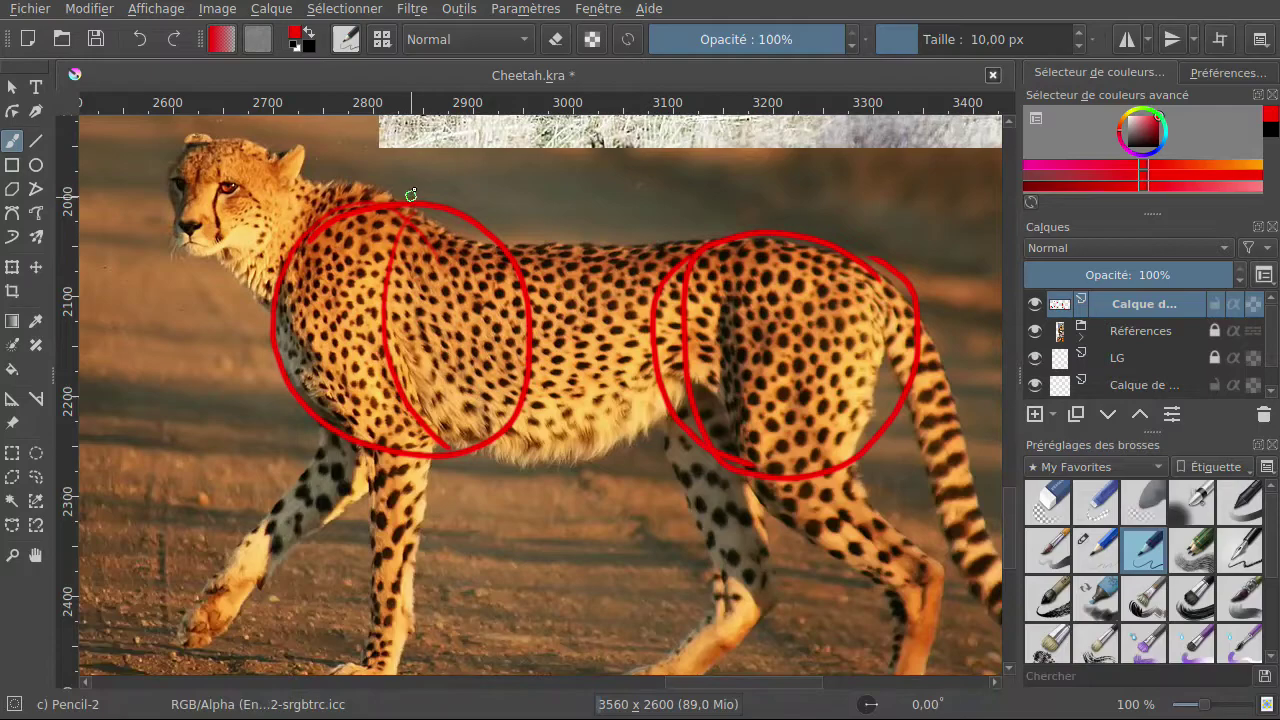
pyautogui.moveTo(411, 206)
pyautogui.mouseDown()
pyautogui.moveTo(376, 270)
pyautogui.moveTo(375, 328)
pyautogui.moveTo(392, 369)
pyautogui.moveTo(425, 444)
pyautogui.mouseUp()
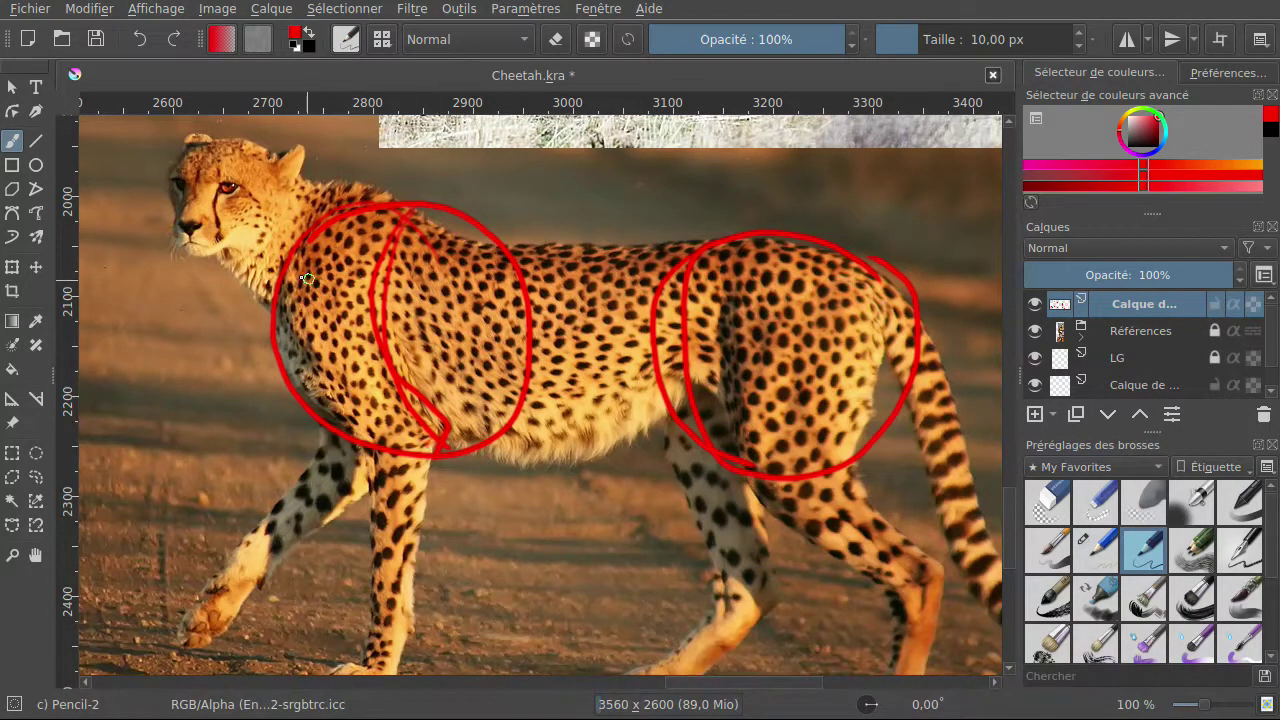
pyautogui.moveTo(313, 234)
pyautogui.mouseDown()
pyautogui.moveTo(285, 305)
pyautogui.moveTo(294, 348)
pyautogui.moveTo(350, 445)
pyautogui.mouseUp()
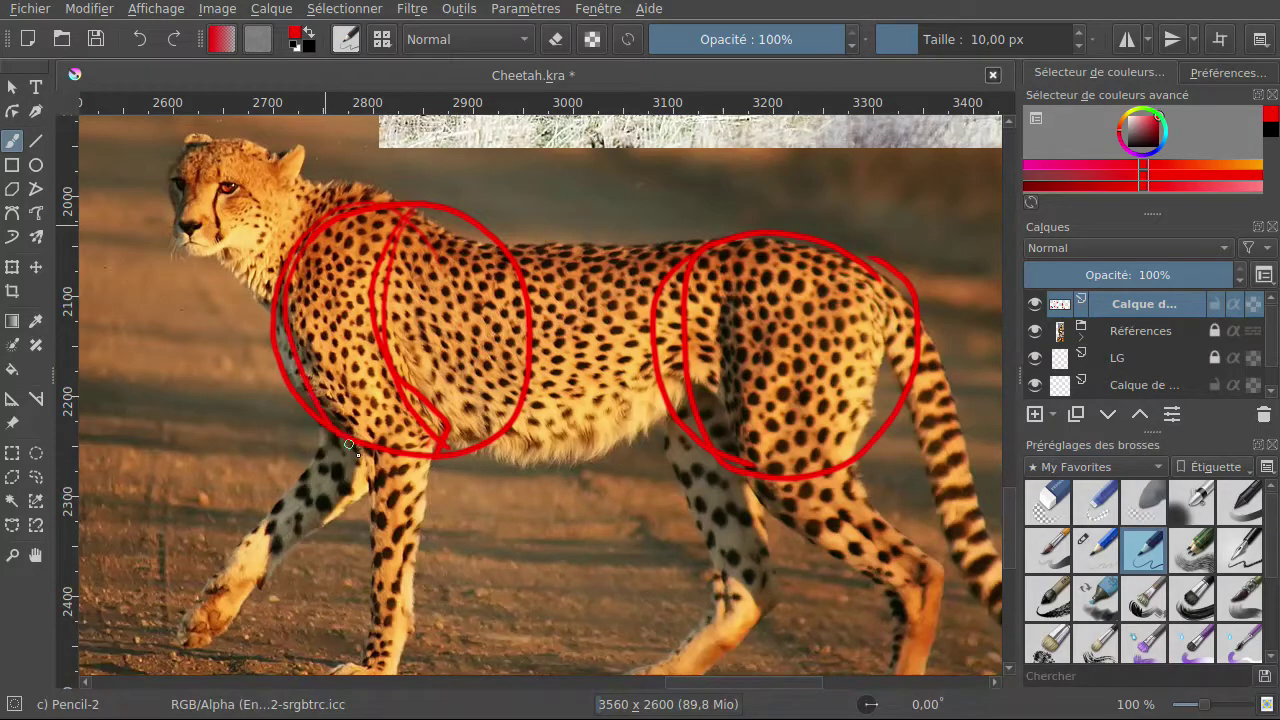
pyautogui.moveTo(280, 324)
pyautogui.mouseDown()
pyautogui.moveTo(340, 405)
pyautogui.moveTo(306, 389)
pyautogui.moveTo(372, 454)
pyautogui.moveTo(414, 576)
pyautogui.mouseUp()
pyautogui.moveTo(376, 452); pyautogui.dragTo(369, 570)
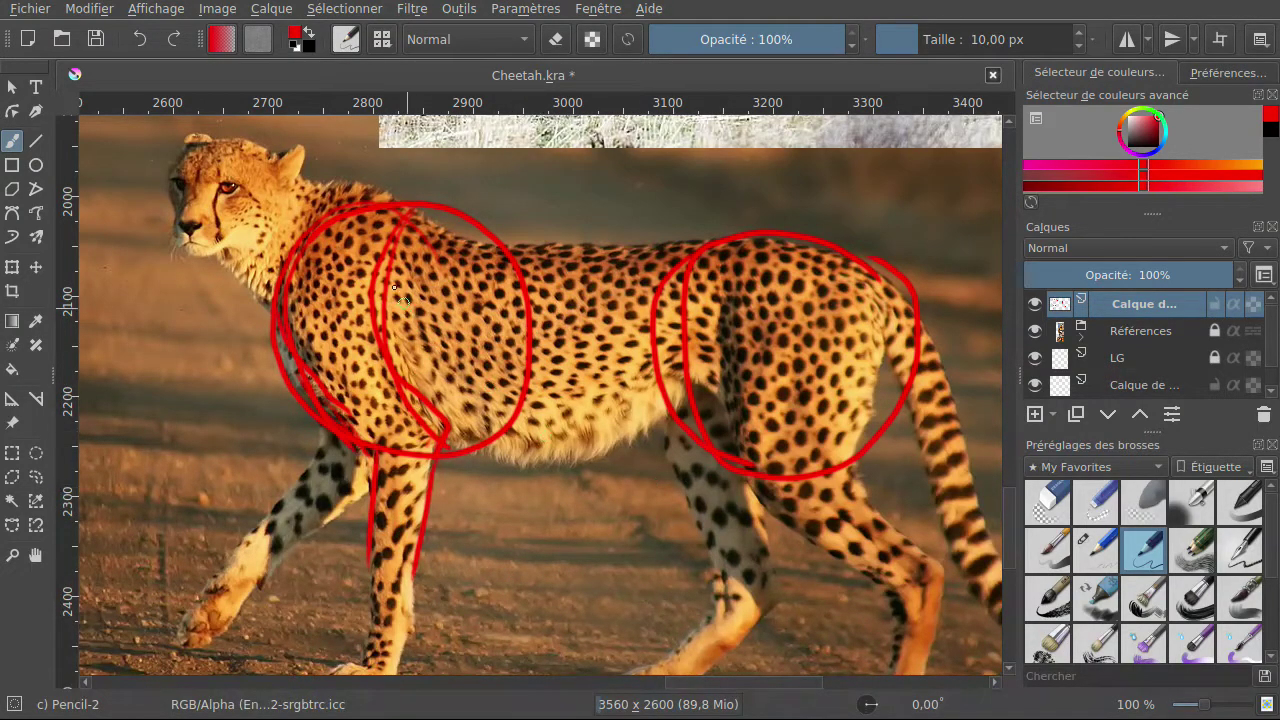
# Fill the shoulder outline inside the walking cheetah's chest circle with crossing red hatch strokes.
pyautogui.moveTo(372, 243); pyautogui.dragTo(290, 306)
pyautogui.moveTo(356, 279); pyautogui.dragTo(298, 350)
pyautogui.moveTo(370, 308); pyautogui.dragTo(331, 364)
pyautogui.moveTo(377, 342)
pyautogui.mouseDown()
pyautogui.moveTo(348, 392)
pyautogui.moveTo(377, 411)
pyautogui.mouseUp()
pyautogui.moveTo(416, 402); pyautogui.dragTo(402, 440)
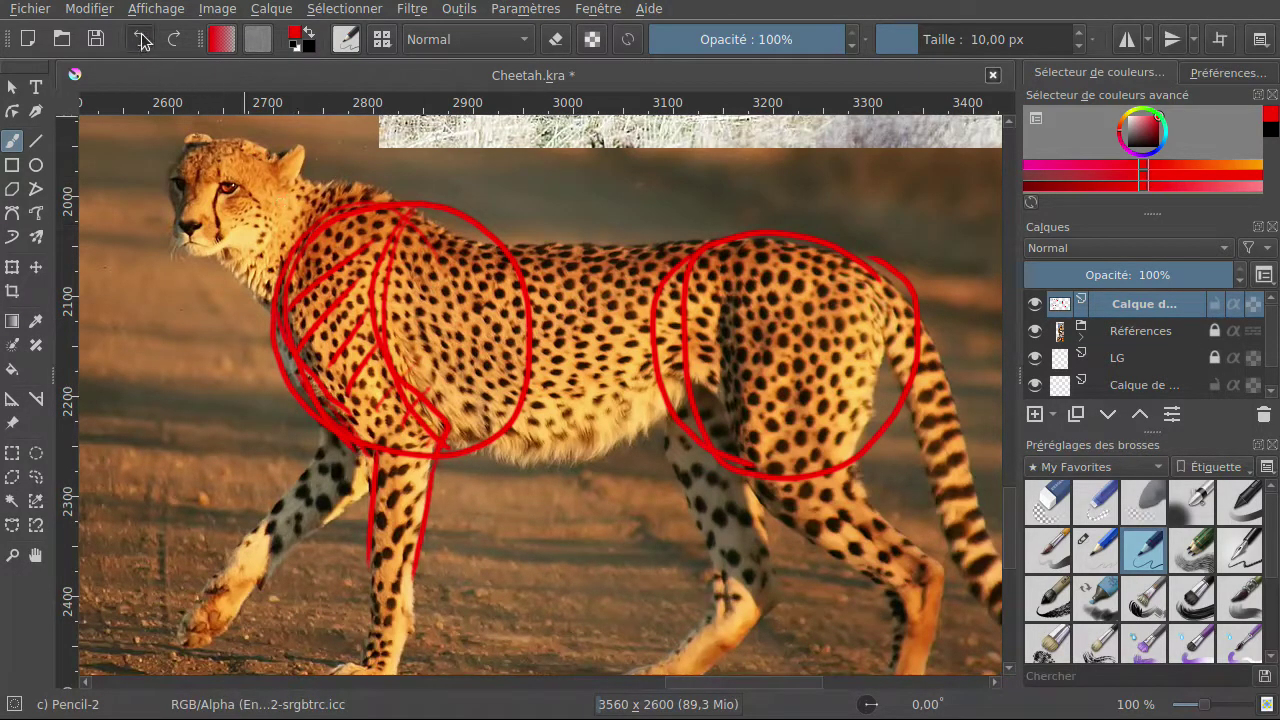
pyautogui.moveTo(404, 406)
pyautogui.mouseDown()
pyautogui.moveTo(374, 440)
pyautogui.moveTo(344, 352)
pyautogui.mouseUp()
pyautogui.moveTo(375, 412); pyautogui.dragTo(311, 324)
pyautogui.moveTo(322, 298)
pyautogui.mouseDown()
pyautogui.moveTo(331, 268)
pyautogui.moveTo(372, 228)
pyautogui.mouseUp()
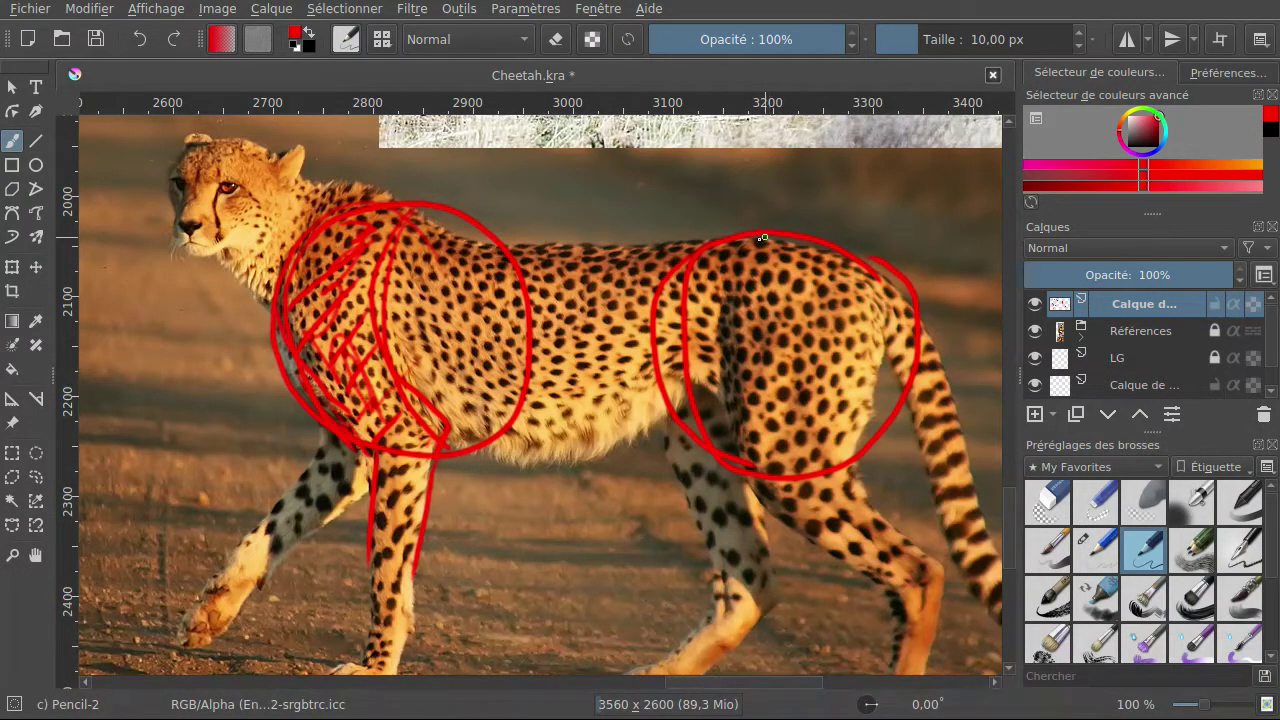
# Mark the front edge of the thigh with a red line inside the hindquarters circle, and try one along its rear edge.
pyautogui.moveTo(736, 270); pyautogui.dragTo(723, 322)
pyautogui.moveTo(723, 384); pyautogui.dragTo(745, 470)
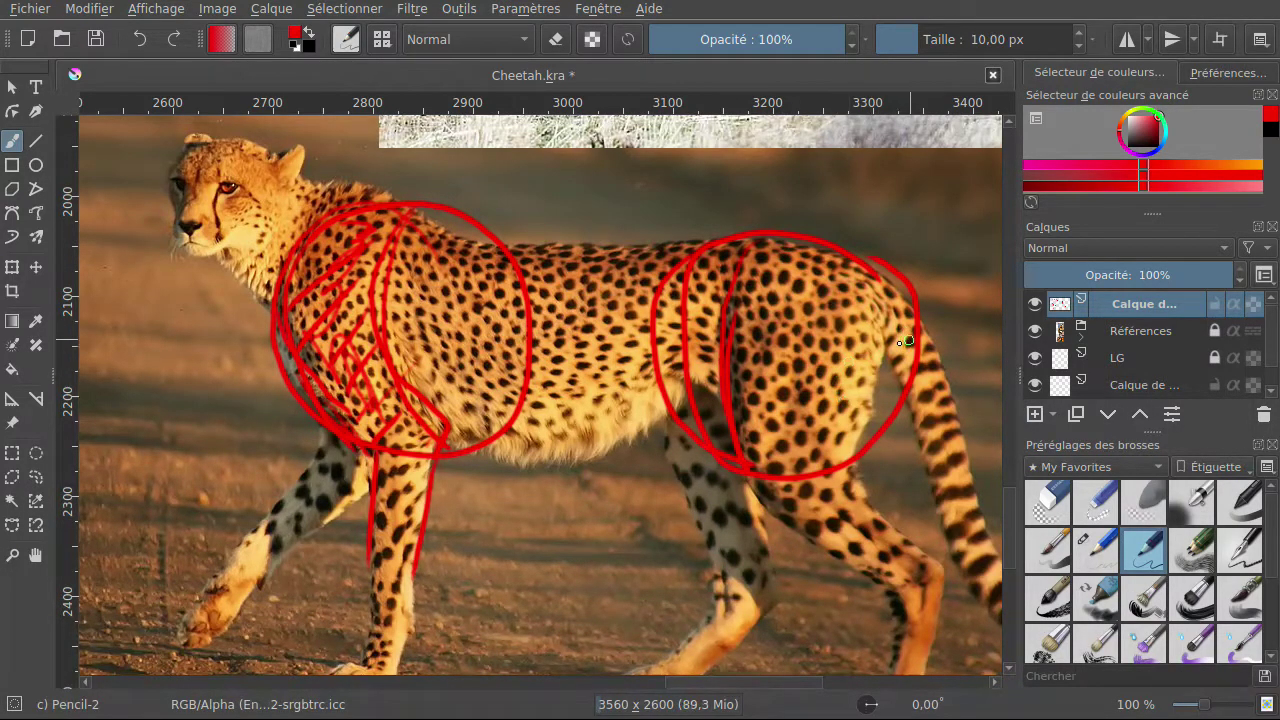
pyautogui.moveTo(889, 293); pyautogui.dragTo(830, 455)
pyautogui.click(139, 39)
# Erase the red circle and thigh line over the hindquarters with the Eraser Circle brush, and switch back to Pencil-2.
pyautogui.click(1047, 500)
pyautogui.moveTo(868, 440)
pyautogui.mouseDown()
pyautogui.moveTo(916, 432)
pyautogui.moveTo(849, 465)
pyautogui.moveTo(893, 409)
pyautogui.moveTo(960, 372)
pyautogui.moveTo(863, 336)
pyautogui.moveTo(938, 277)
pyautogui.moveTo(922, 245)
pyautogui.moveTo(770, 234)
pyautogui.moveTo(683, 253)
pyautogui.moveTo(742, 256)
pyautogui.moveTo(626, 325)
pyautogui.moveTo(658, 360)
pyautogui.moveTo(775, 368)
pyautogui.moveTo(671, 436)
pyautogui.moveTo(818, 484)
pyautogui.mouseUp()
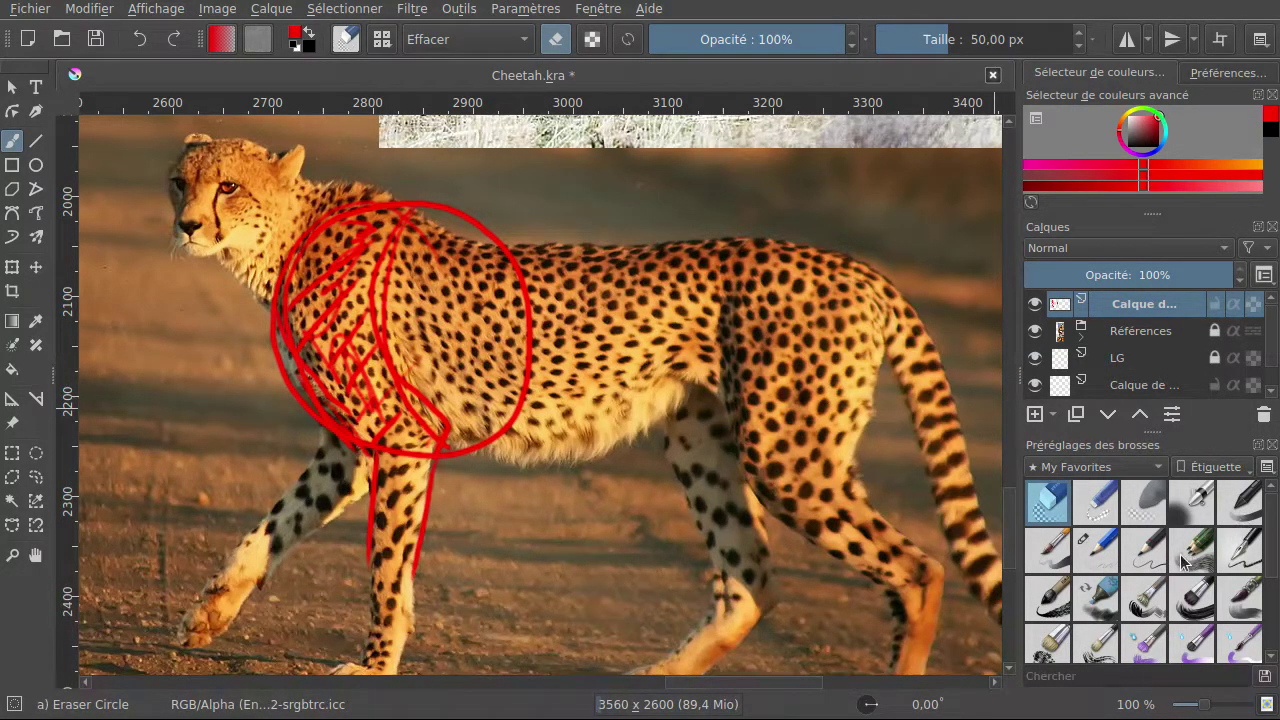
pyautogui.click(1100, 552)
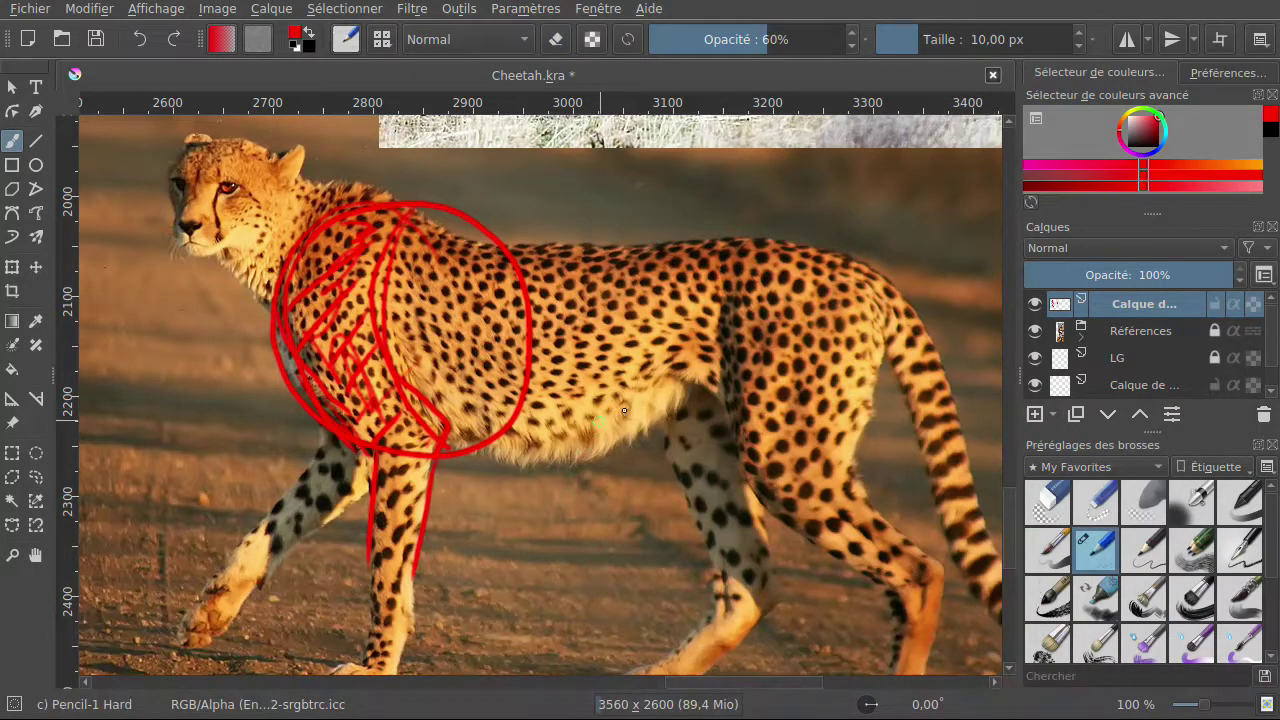
pyautogui.click(1126, 556)
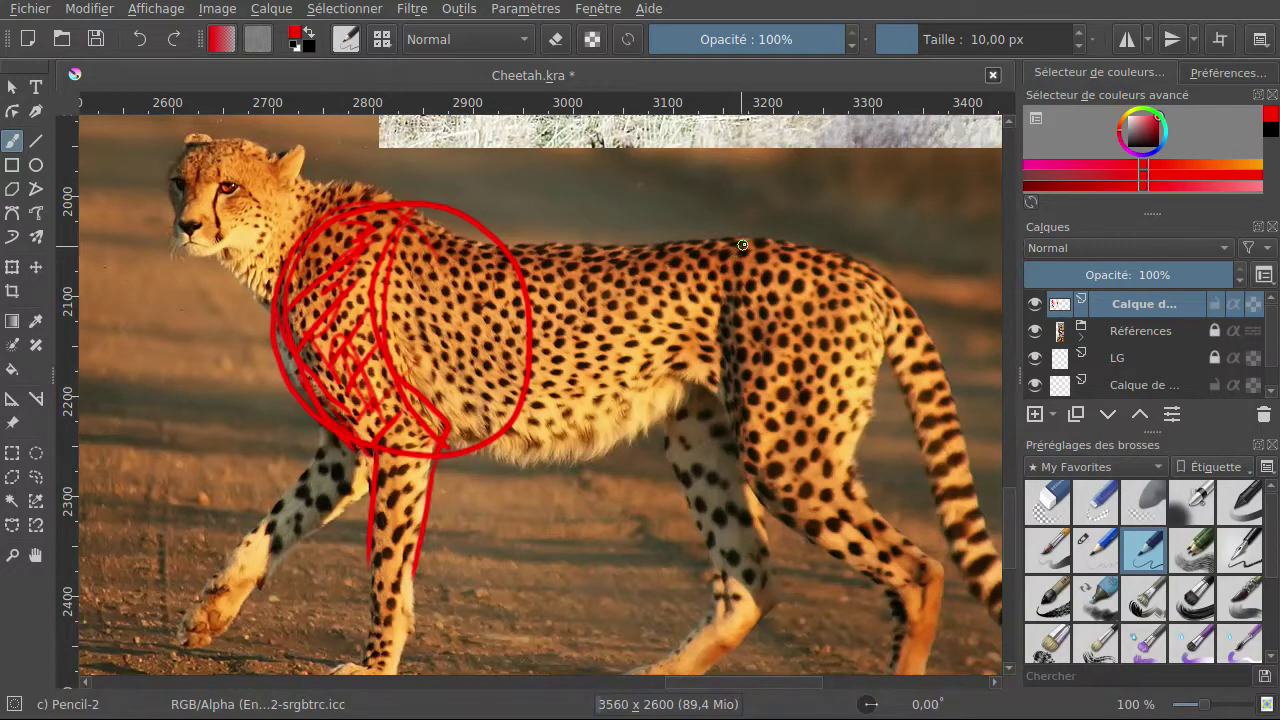
# Outline the thigh in red as a tall oval, adding segments for the knee and lower hind leg below it.
pyautogui.moveTo(731, 250)
pyautogui.mouseDown()
pyautogui.moveTo(734, 384)
pyautogui.moveTo(769, 457)
pyautogui.moveTo(823, 462)
pyautogui.moveTo(859, 432)
pyautogui.moveTo(878, 381)
pyautogui.moveTo(876, 322)
pyautogui.moveTo(842, 266)
pyautogui.moveTo(777, 248)
pyautogui.moveTo(722, 272)
pyautogui.moveTo(736, 353)
pyautogui.moveTo(720, 323)
pyautogui.moveTo(754, 442)
pyautogui.mouseUp()
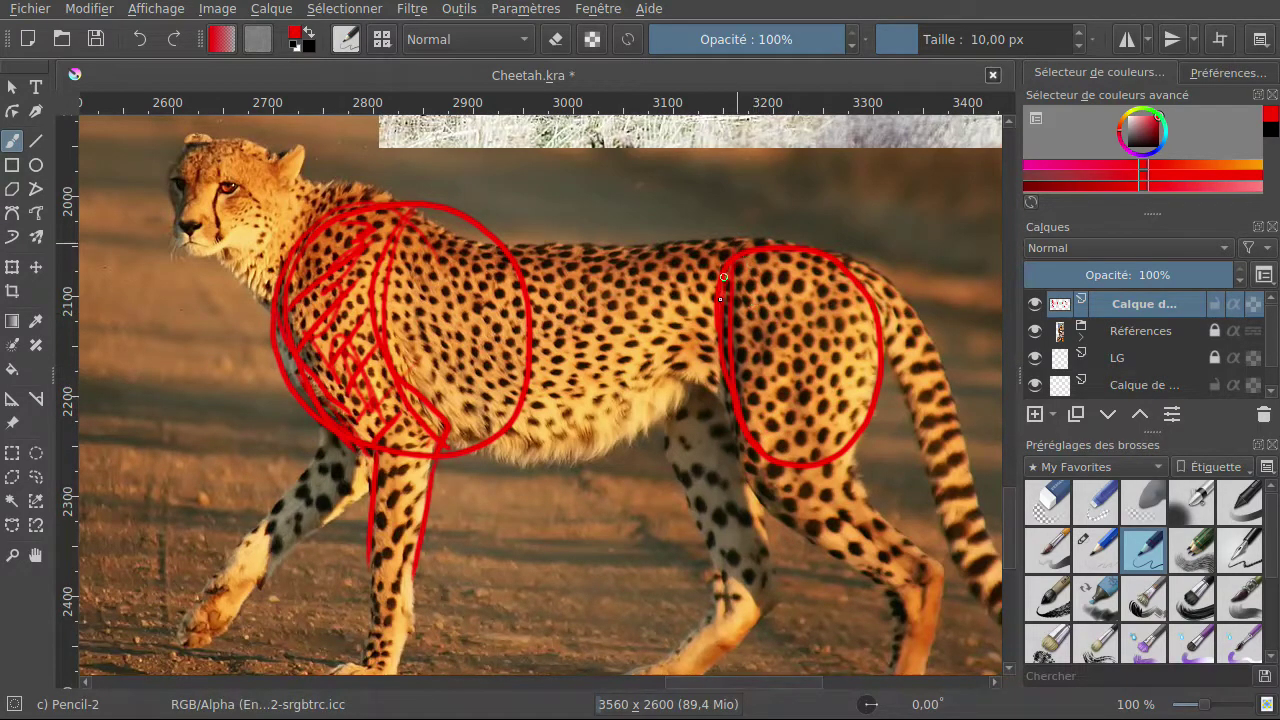
pyautogui.moveTo(731, 400)
pyautogui.mouseDown()
pyautogui.moveTo(754, 442)
pyautogui.moveTo(797, 458)
pyautogui.moveTo(867, 428)
pyautogui.moveTo(889, 347)
pyautogui.moveTo(897, 449)
pyautogui.moveTo(858, 452)
pyautogui.moveTo(856, 441)
pyautogui.moveTo(836, 491)
pyautogui.moveTo(840, 477)
pyautogui.moveTo(801, 503)
pyautogui.moveTo(761, 497)
pyautogui.moveTo(751, 430)
pyautogui.mouseUp()
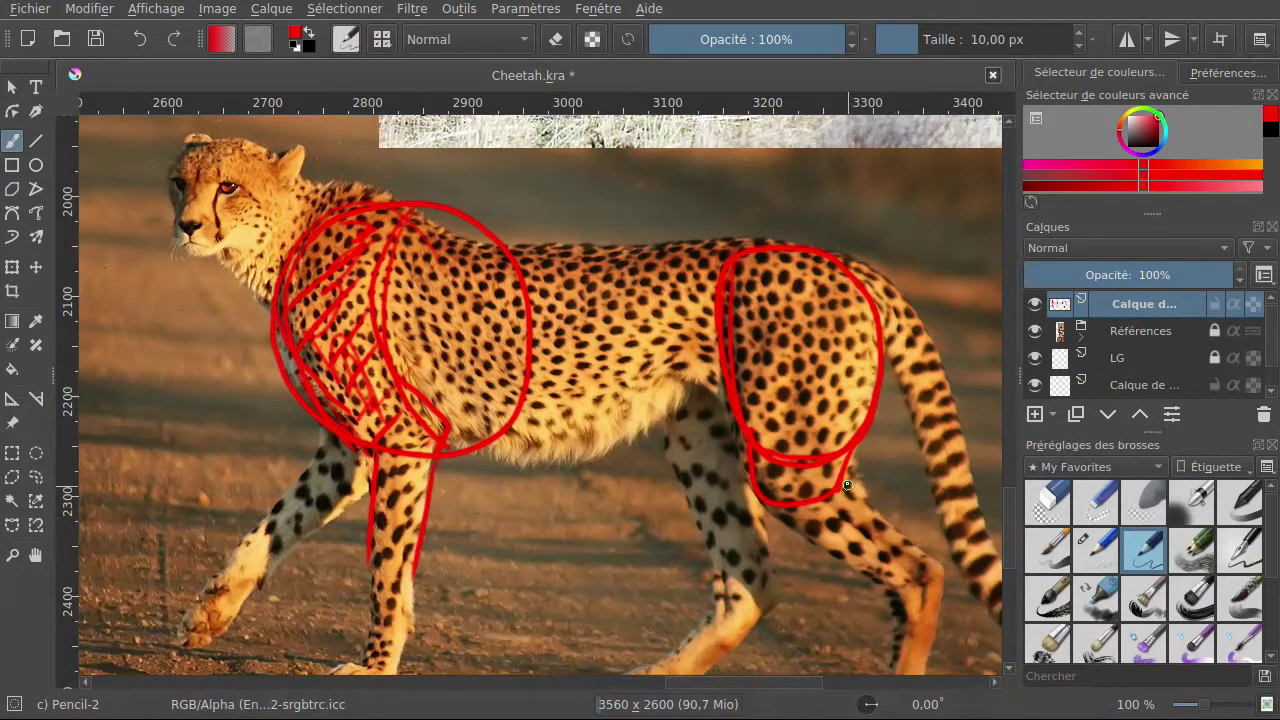
pyautogui.moveTo(866, 496)
pyautogui.mouseDown()
pyautogui.moveTo(892, 533)
pyautogui.moveTo(849, 567)
pyautogui.moveTo(780, 507)
pyautogui.moveTo(832, 503)
pyautogui.moveTo(899, 540)
pyautogui.moveTo(896, 528)
pyautogui.moveTo(940, 579)
pyautogui.moveTo(929, 600)
pyautogui.moveTo(853, 566)
pyautogui.mouseUp()
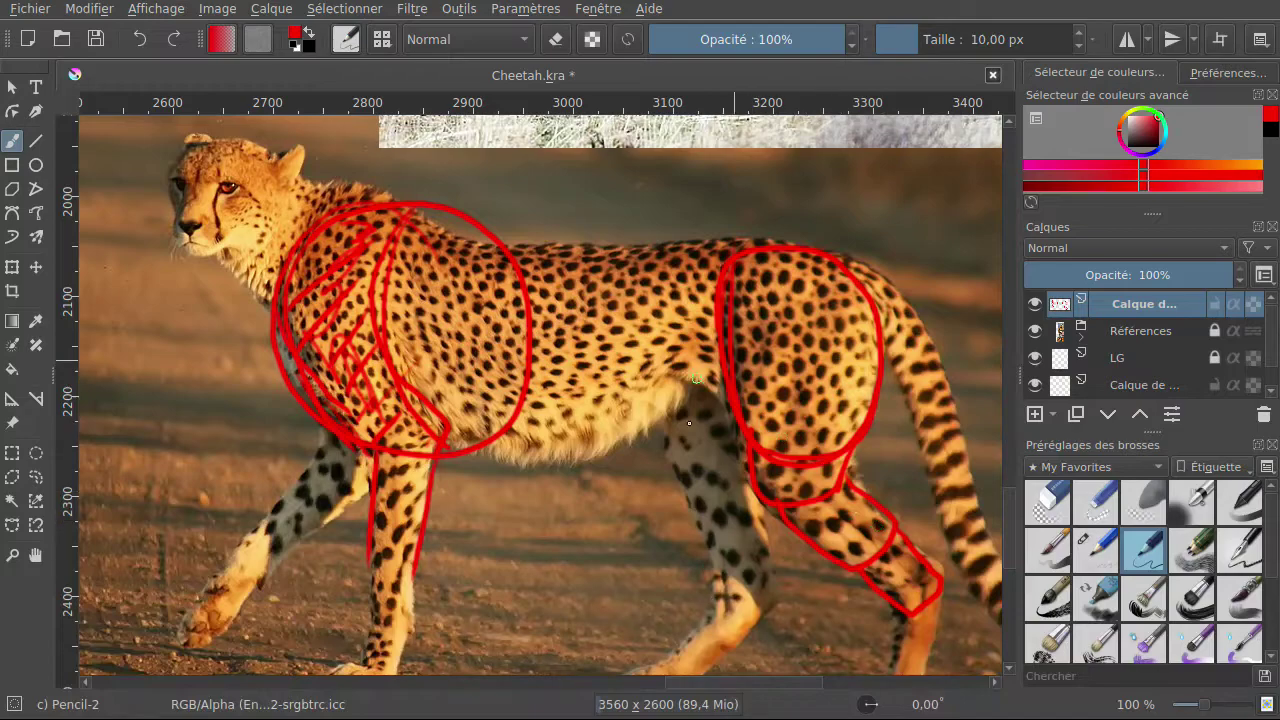
# Undo the hind leg outlines and the erasing, back to the circles around the hindquarters.
pyautogui.click(139, 40)
pyautogui.click(139, 40)
pyautogui.click(139, 40)
pyautogui.click(139, 40)
pyautogui.click(139, 40)
pyautogui.click(139, 40)
pyautogui.click(139, 40)
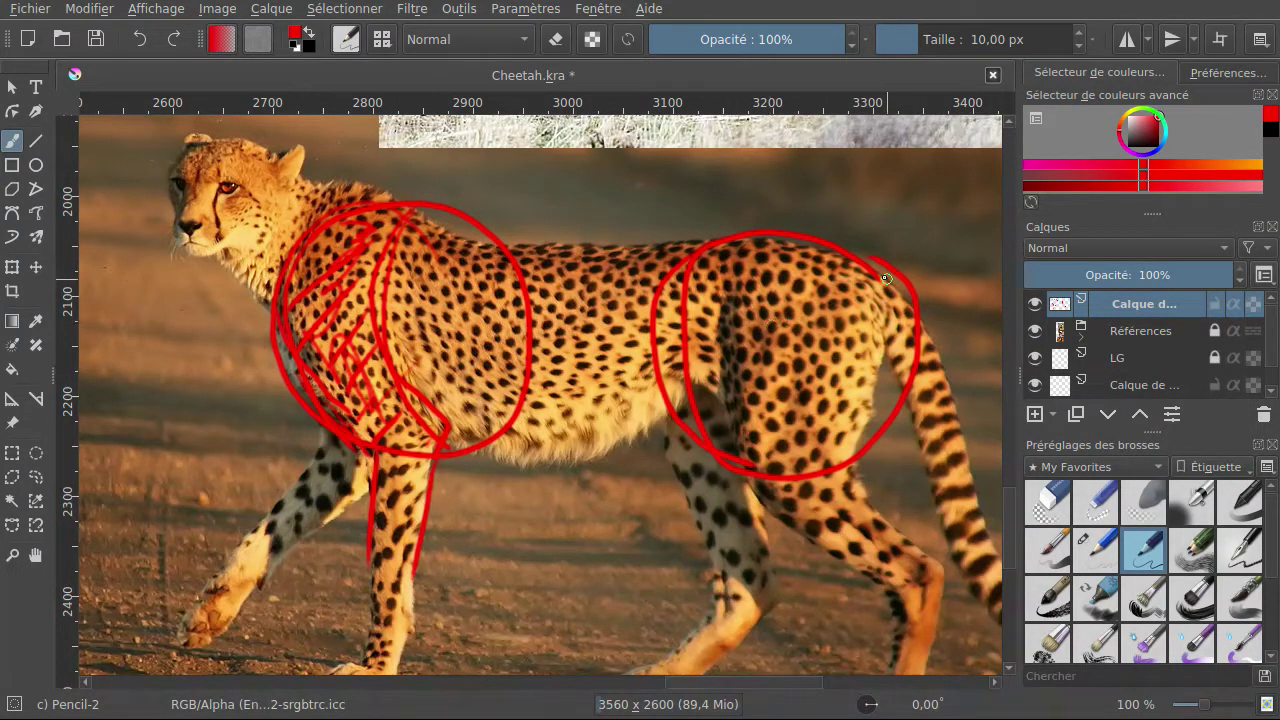
# Try a red line down the rear of the thigh, and erase all red marks over the hindquarters.
pyautogui.moveTo(868, 268)
pyautogui.mouseDown()
pyautogui.moveTo(878, 360)
pyautogui.moveTo(858, 428)
pyautogui.moveTo(783, 488)
pyautogui.mouseUp()
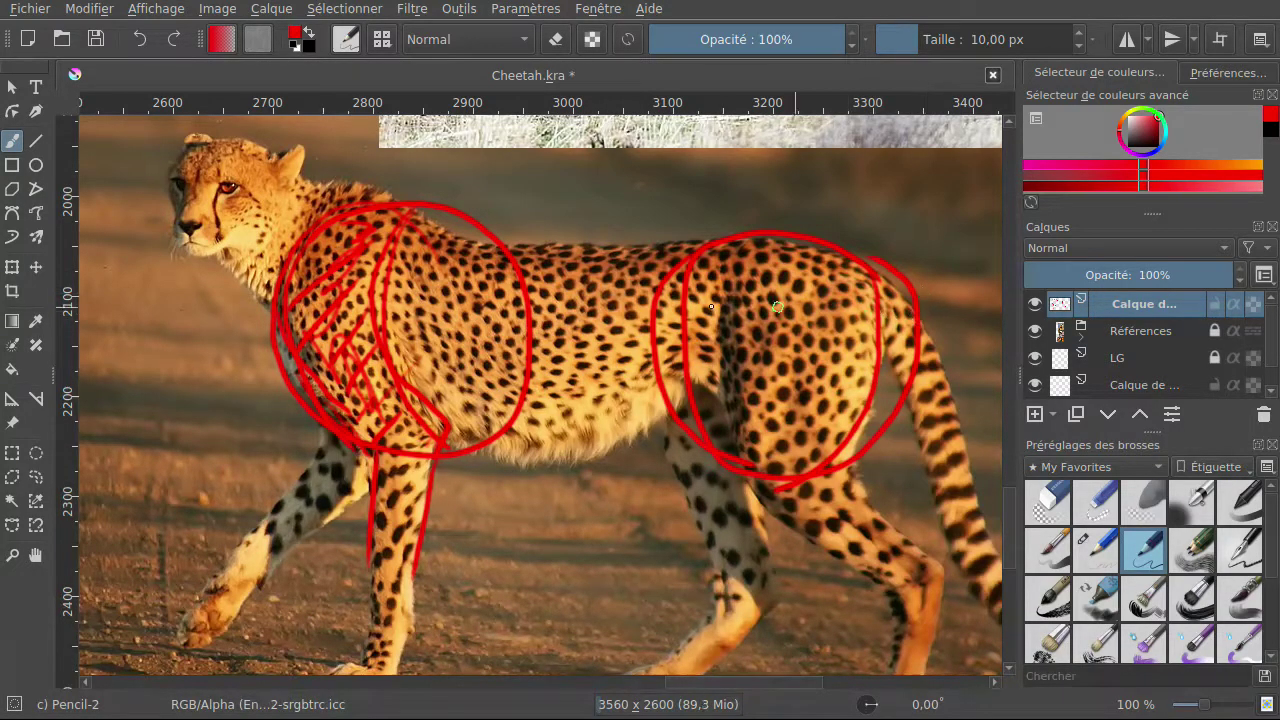
pyautogui.click(1050, 500)
pyautogui.moveTo(790, 470)
pyautogui.mouseDown()
pyautogui.moveTo(836, 452)
pyautogui.moveTo(912, 409)
pyautogui.moveTo(871, 380)
pyautogui.moveTo(872, 345)
pyautogui.moveTo(908, 284)
pyautogui.moveTo(836, 244)
pyautogui.moveTo(761, 227)
pyautogui.moveTo(695, 241)
pyautogui.moveTo(710, 232)
pyautogui.moveTo(635, 357)
pyautogui.moveTo(677, 395)
pyautogui.moveTo(689, 320)
pyautogui.moveTo(731, 370)
pyautogui.moveTo(767, 340)
pyautogui.moveTo(770, 297)
pyautogui.moveTo(733, 323)
pyautogui.moveTo(820, 480)
pyautogui.moveTo(776, 490)
pyautogui.mouseUp()
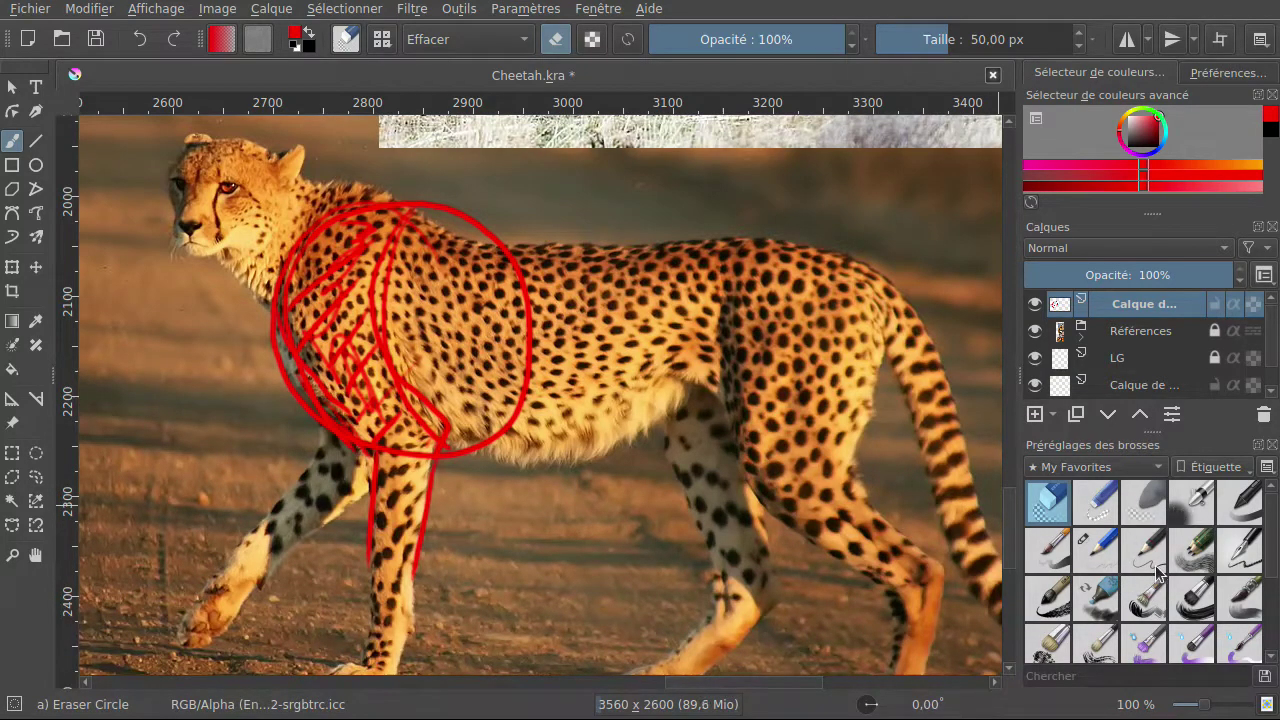
# Try to sketch the haunch and thigh as one rounded shape in red with the Pencil-2 brush.
pyautogui.click(1145, 550)
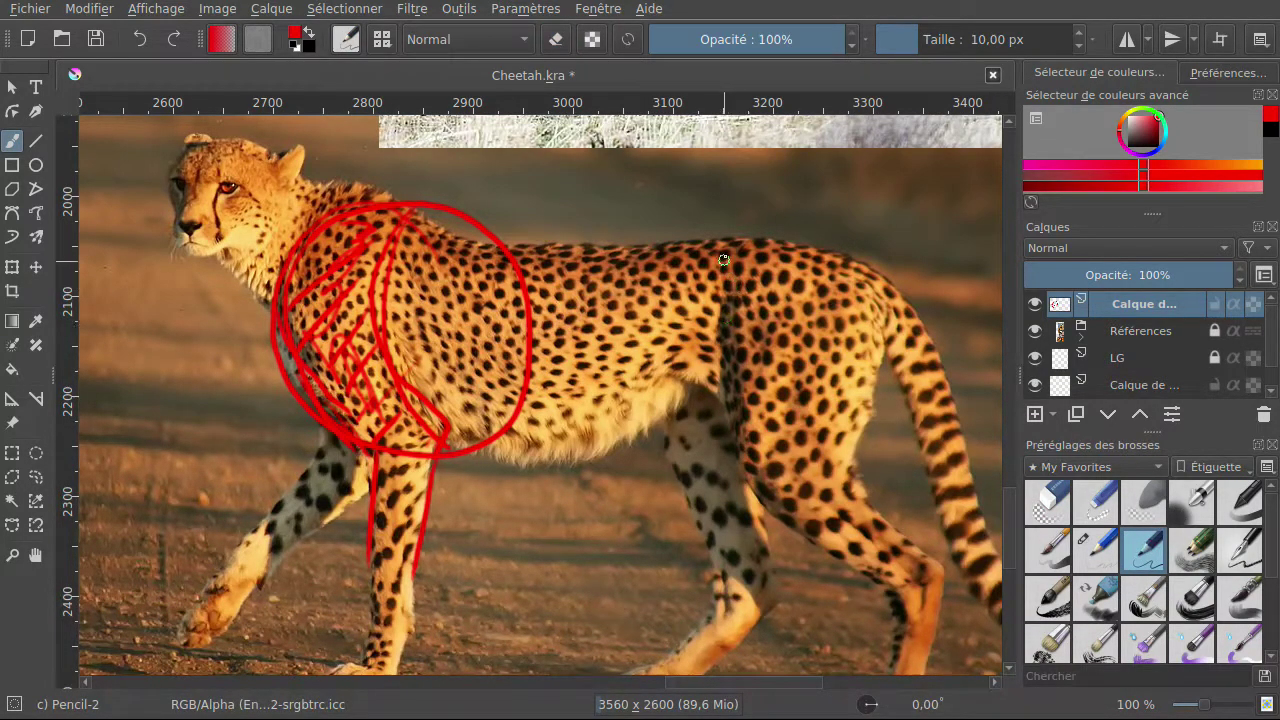
pyautogui.moveTo(735, 246)
pyautogui.mouseDown()
pyautogui.moveTo(718, 292)
pyautogui.moveTo(751, 243)
pyautogui.moveTo(715, 347)
pyautogui.moveTo(735, 439)
pyautogui.moveTo(767, 478)
pyautogui.moveTo(821, 481)
pyautogui.moveTo(870, 446)
pyautogui.moveTo(895, 399)
pyautogui.moveTo(899, 322)
pyautogui.mouseUp()
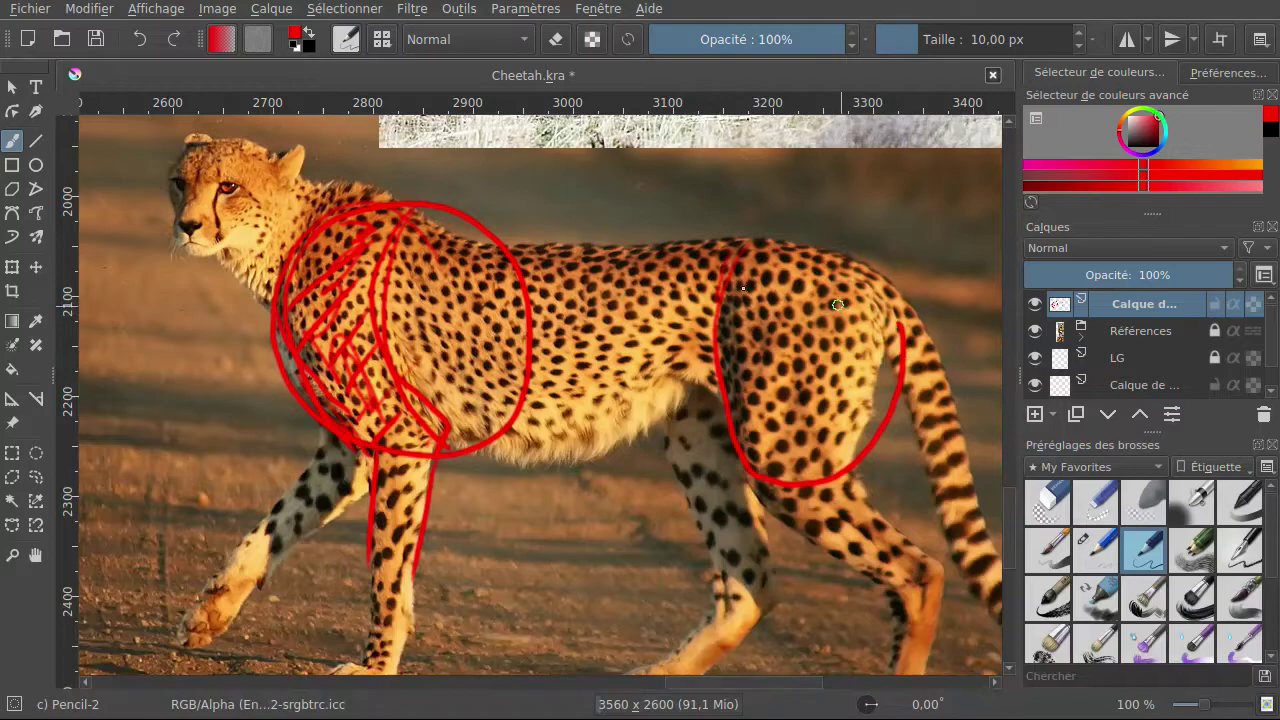
pyautogui.click(140, 39)
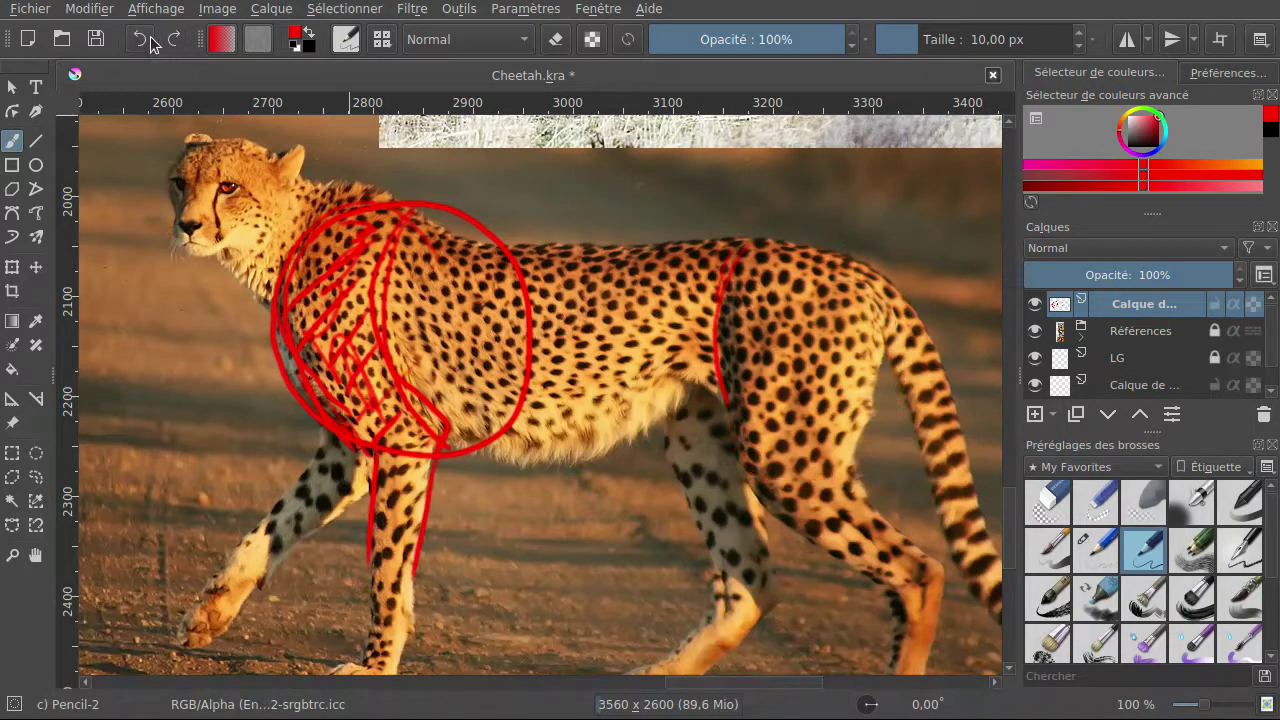
pyautogui.click(140, 39)
pyautogui.click(140, 39)
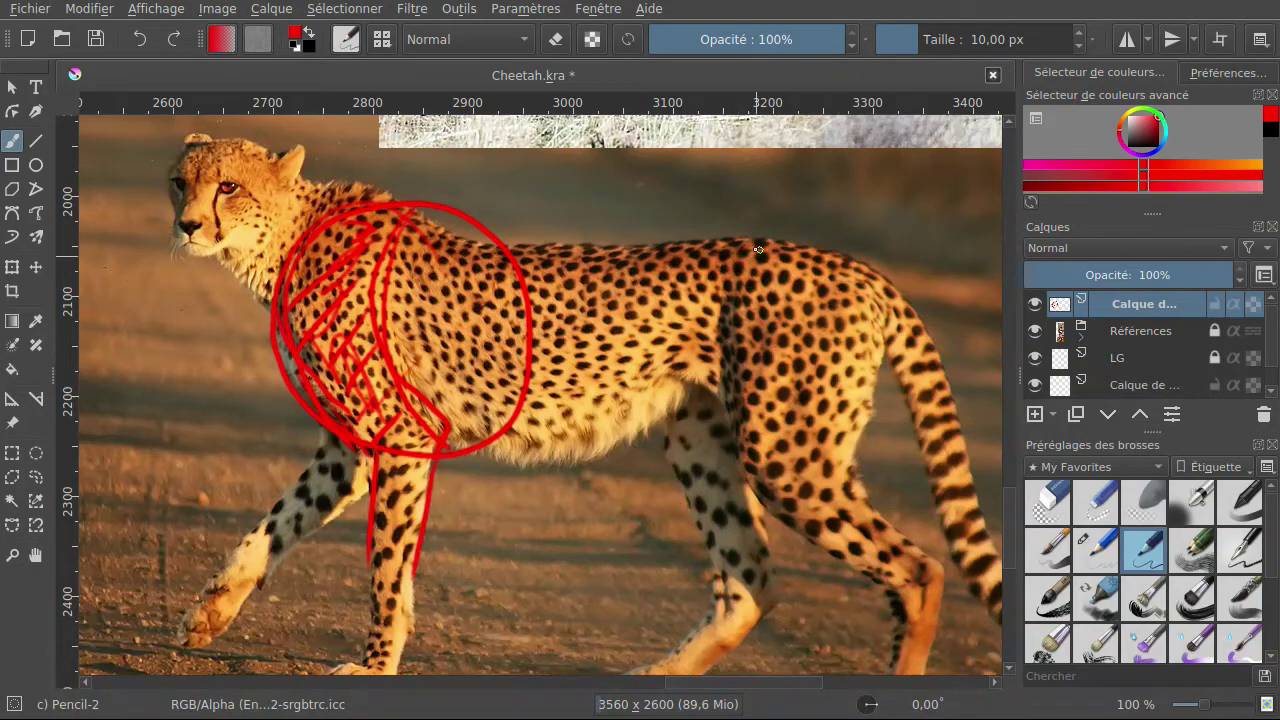
pyautogui.moveTo(716, 292)
pyautogui.mouseDown()
pyautogui.moveTo(706, 372)
pyautogui.moveTo(746, 436)
pyautogui.moveTo(805, 452)
pyautogui.moveTo(847, 440)
pyautogui.moveTo(887, 358)
pyautogui.mouseUp()
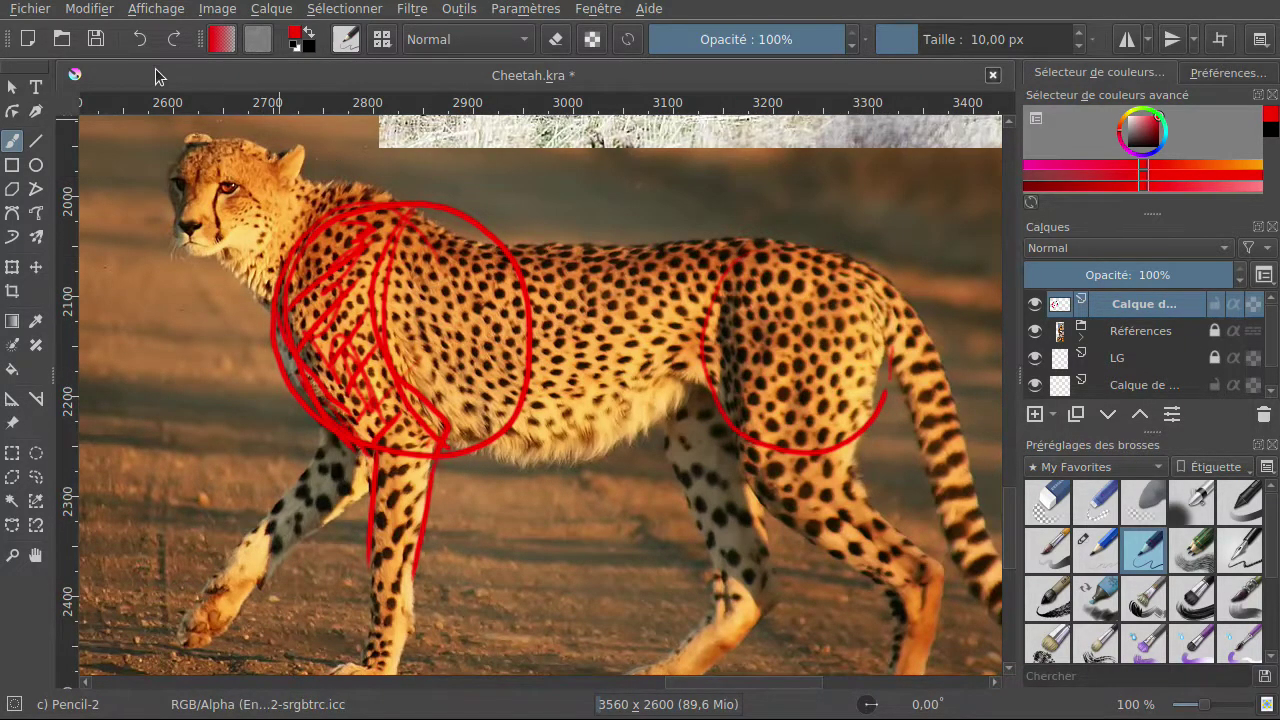
pyautogui.click(140, 39)
# Draw overlapping red circles around the hindquarters and extend the outline down the thigh and lower hind leg.
pyautogui.moveTo(886, 391)
pyautogui.mouseDown()
pyautogui.moveTo(885, 320)
pyautogui.moveTo(865, 290)
pyautogui.moveTo(837, 265)
pyautogui.moveTo(789, 255)
pyautogui.moveTo(705, 307)
pyautogui.moveTo(697, 391)
pyautogui.mouseUp()
pyautogui.moveTo(822, 256)
pyautogui.mouseDown()
pyautogui.moveTo(769, 249)
pyautogui.moveTo(698, 275)
pyautogui.moveTo(672, 328)
pyautogui.moveTo(695, 387)
pyautogui.moveTo(770, 418)
pyautogui.moveTo(873, 392)
pyautogui.moveTo(805, 255)
pyautogui.moveTo(827, 450)
pyautogui.moveTo(864, 337)
pyautogui.moveTo(824, 440)
pyautogui.moveTo(743, 287)
pyautogui.moveTo(752, 278)
pyautogui.moveTo(734, 310)
pyautogui.moveTo(734, 418)
pyautogui.moveTo(738, 384)
pyautogui.moveTo(759, 460)
pyautogui.mouseUp()
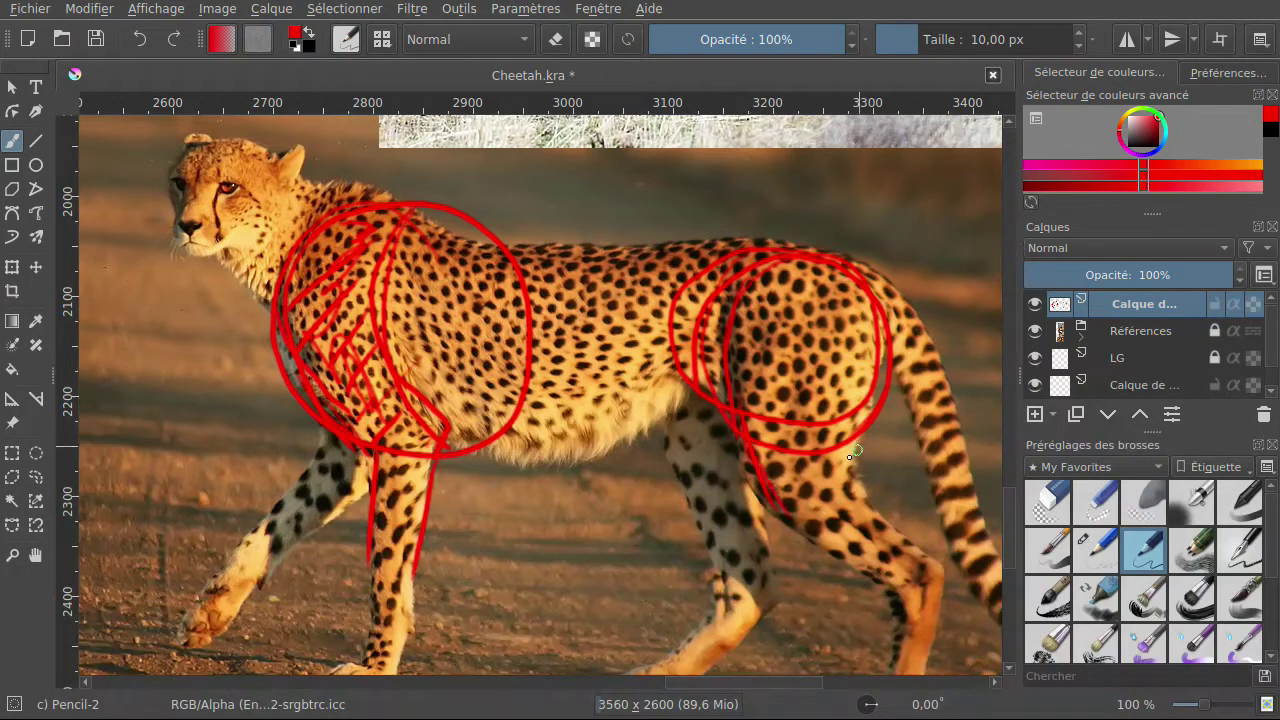
pyautogui.moveTo(865, 413)
pyautogui.mouseDown()
pyautogui.moveTo(880, 345)
pyautogui.moveTo(857, 284)
pyautogui.mouseUp()
pyautogui.moveTo(749, 289)
pyautogui.mouseDown()
pyautogui.moveTo(726, 316)
pyautogui.moveTo(736, 408)
pyautogui.mouseUp()
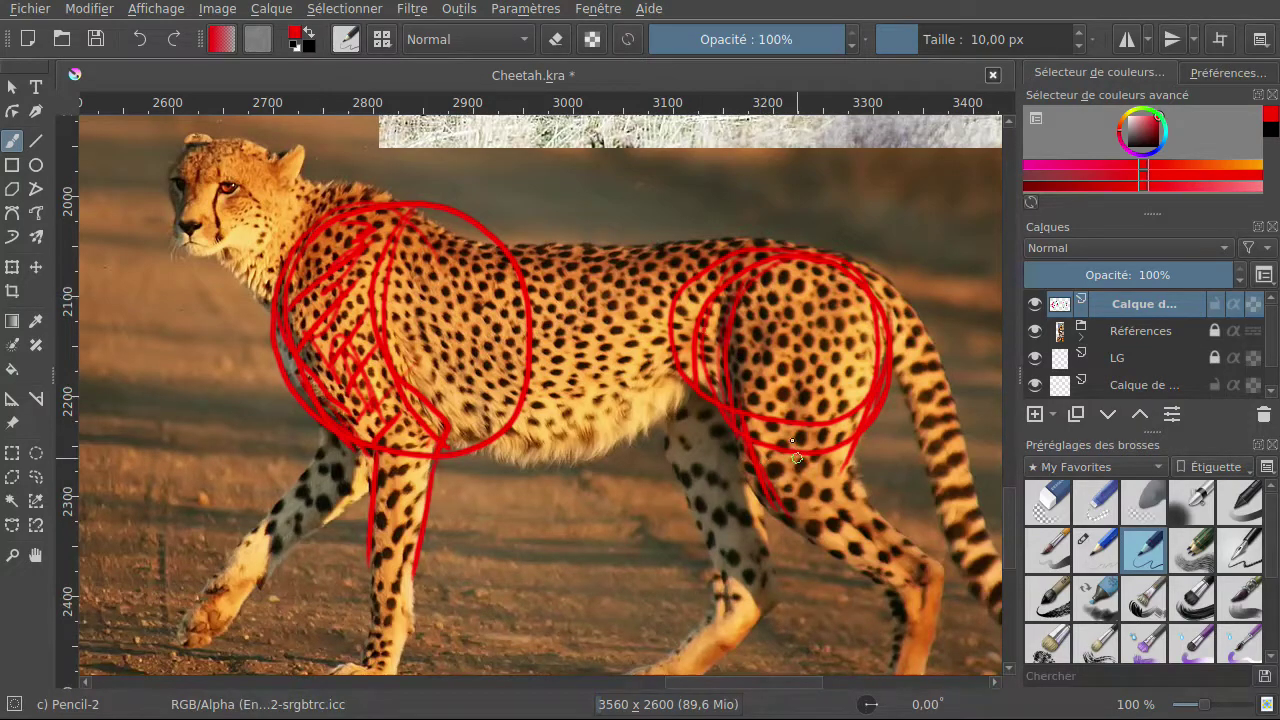
pyautogui.moveTo(852, 450)
pyautogui.mouseDown()
pyautogui.moveTo(767, 512)
pyautogui.moveTo(817, 486)
pyautogui.moveTo(862, 497)
pyautogui.moveTo(890, 527)
pyautogui.mouseUp()
pyautogui.moveTo(798, 508); pyautogui.dragTo(846, 561)
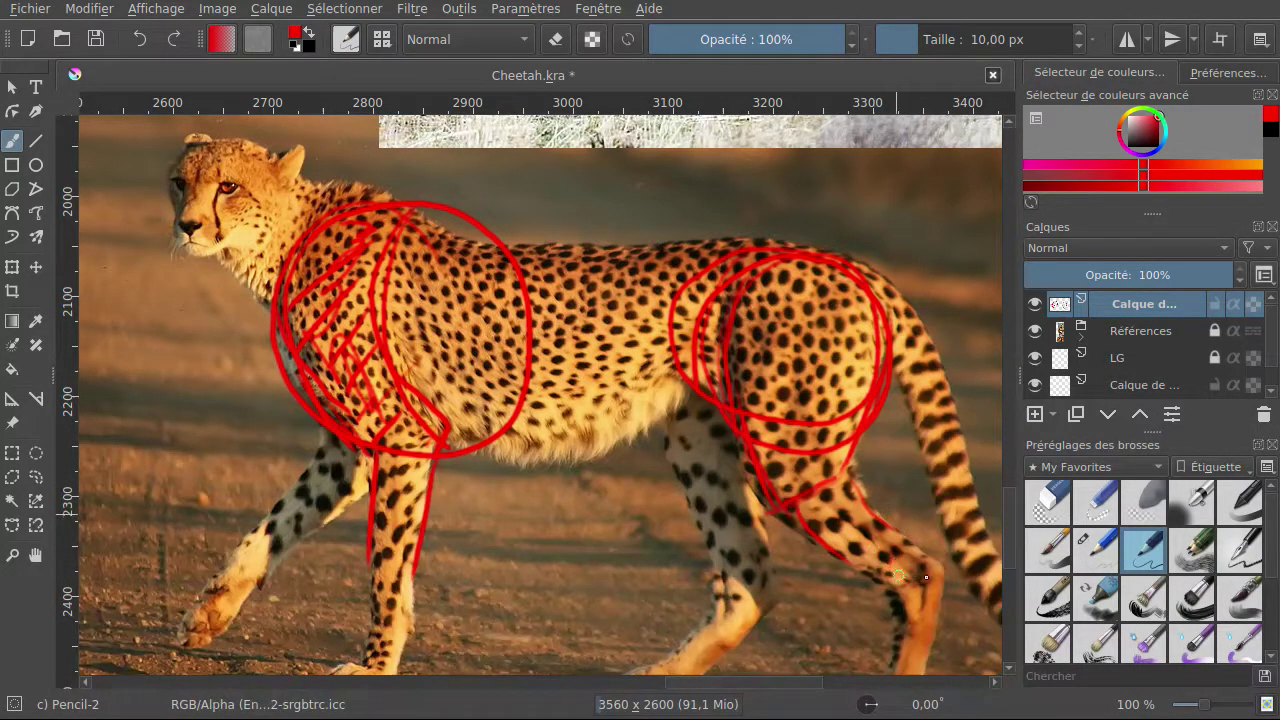
# Delete the layer holding the red markings and select the unlocked drawing layer between LG and Background.
pyautogui.hotkey('ctrl', 'z')
pyautogui.click(1263, 414)
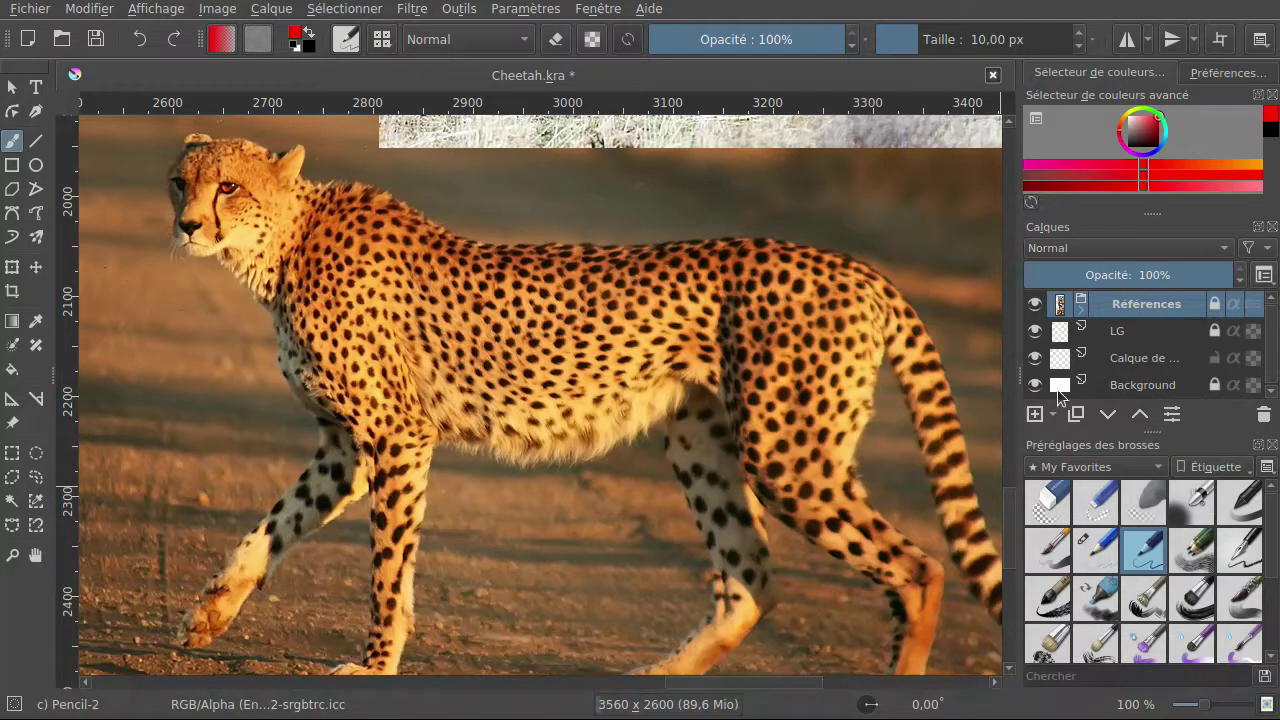
pyautogui.click(1129, 335)
pyautogui.click(1129, 360)
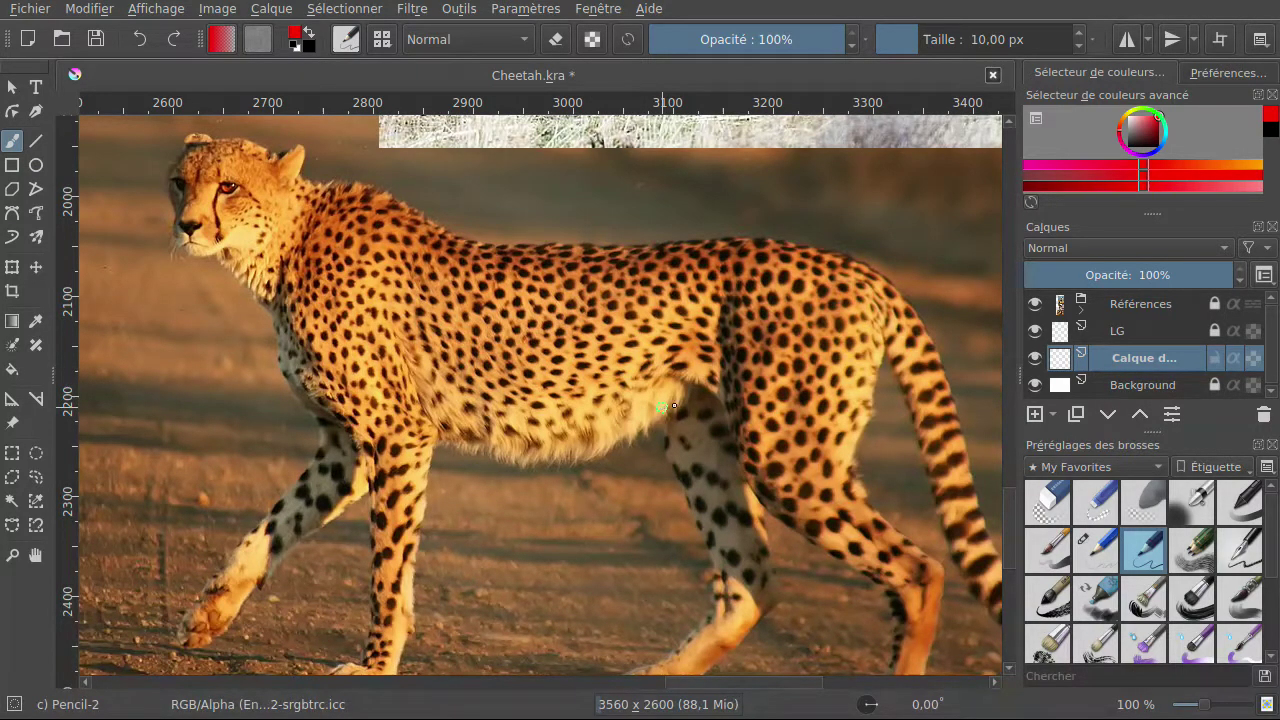
# Frame the blank drawing page beside the cheetah reference photos at 25% zoom to view them together.
pyautogui.scroll(-4, 738, 390)
pyautogui.scroll(2, 422, 466)
pyautogui.scroll(-3, 422, 466)
pyautogui.scroll(2, 163, 409)
pyautogui.scroll(-2, 165, 410)
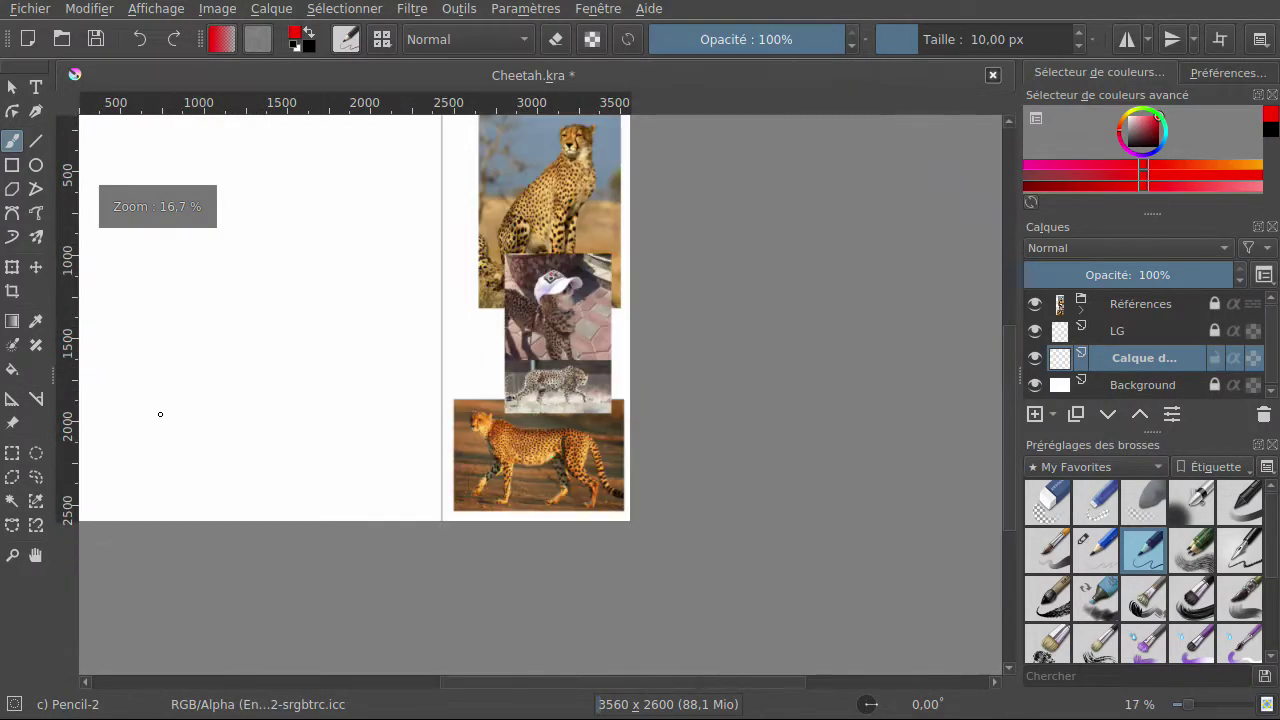
pyautogui.scroll(1, 168, 411)
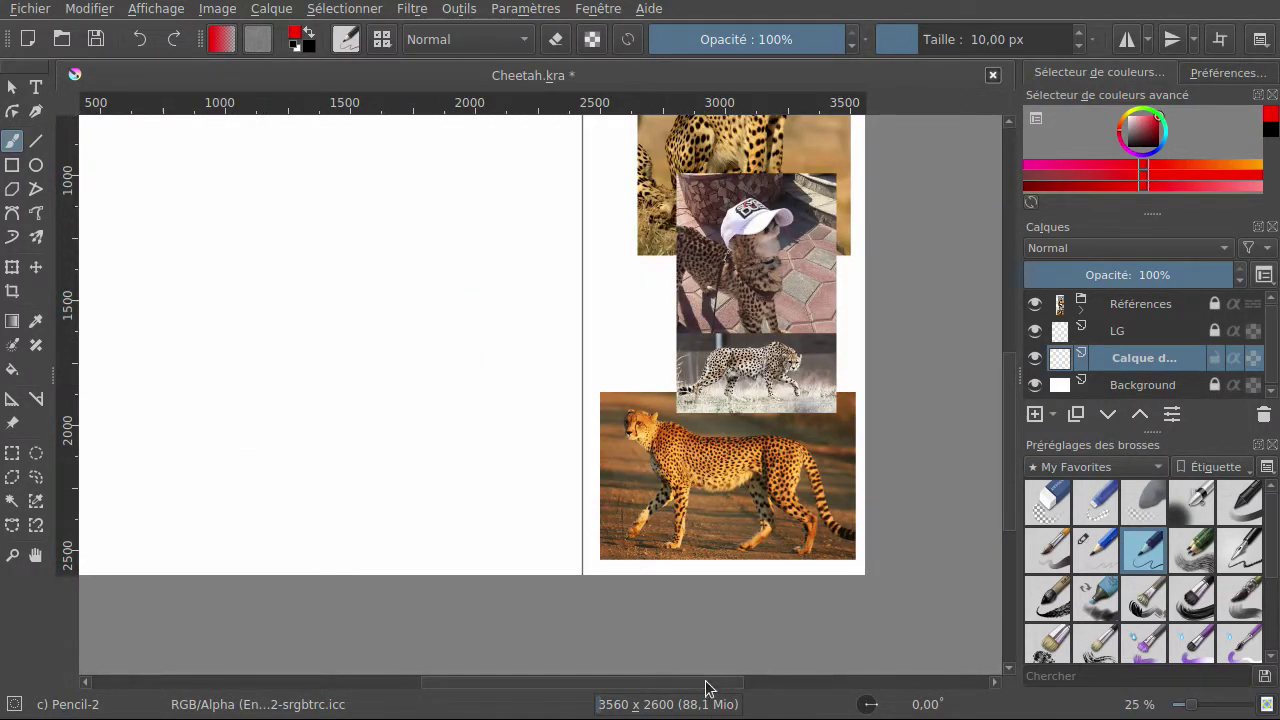
pyautogui.moveTo(705, 687); pyautogui.dragTo(657, 687)
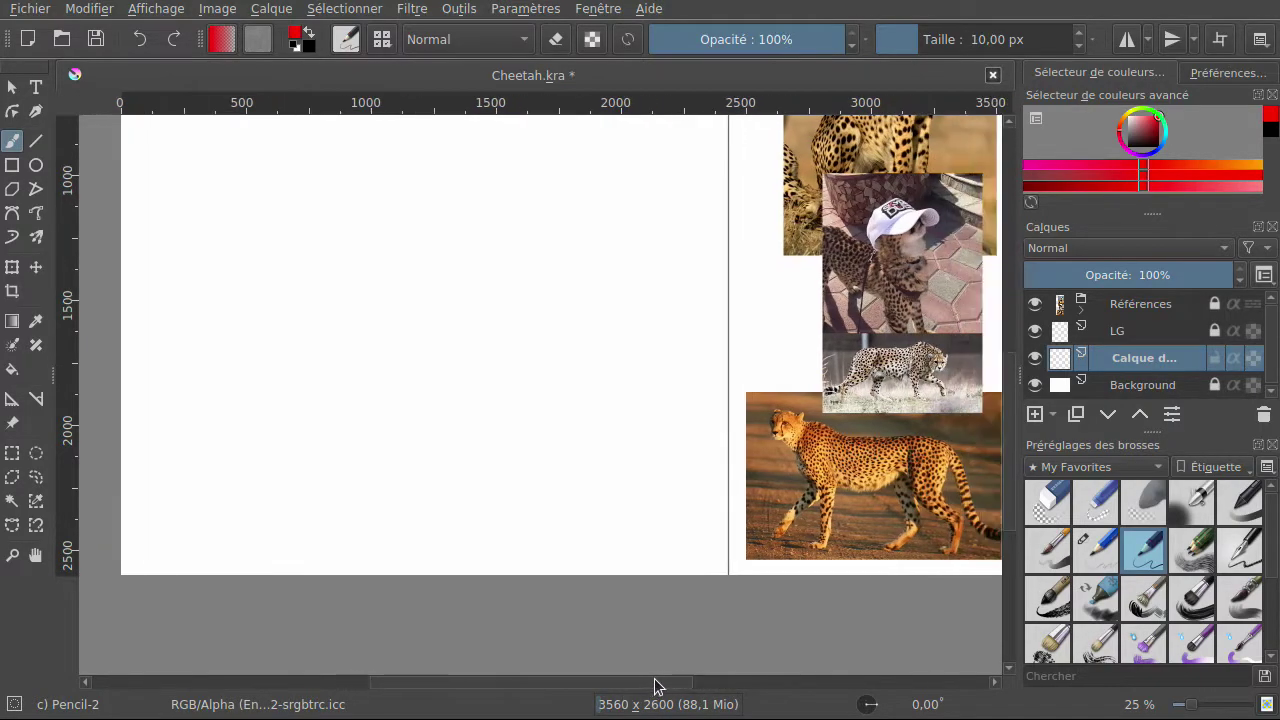
pyautogui.scroll(1, 724, 433)
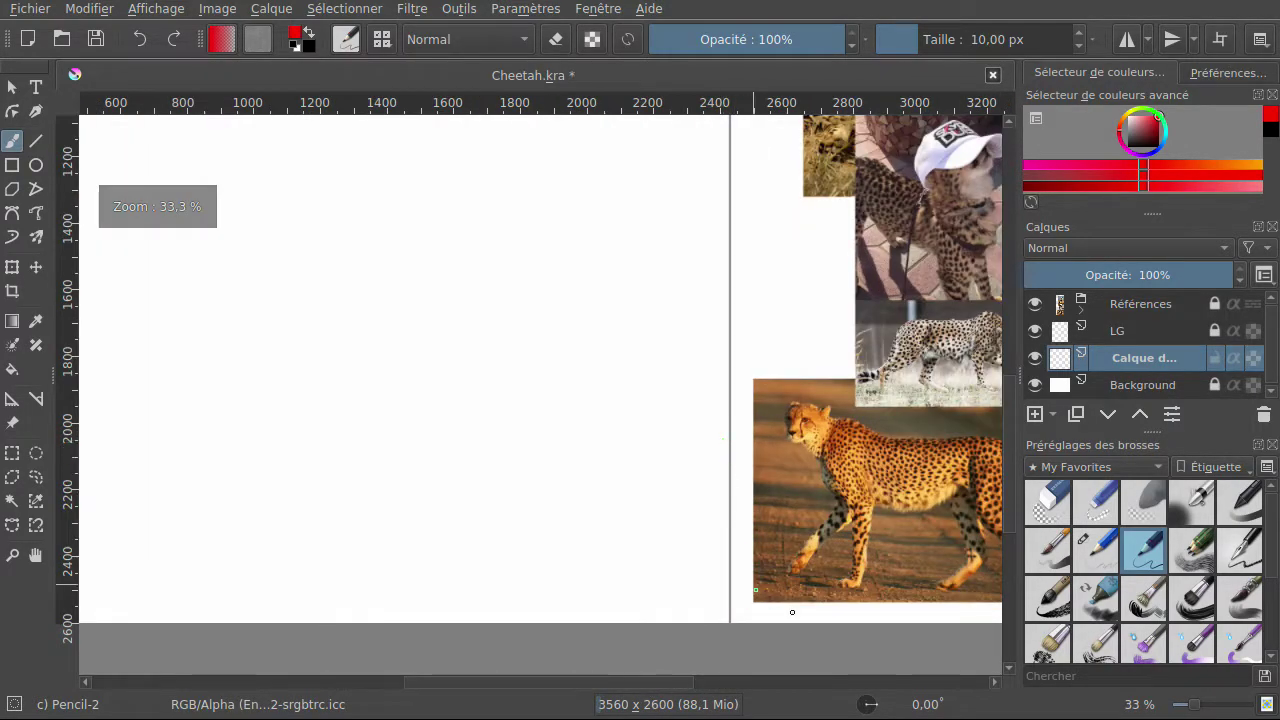
pyautogui.moveTo(1007, 509); pyautogui.dragTo(1007, 482)
pyautogui.moveTo(566, 688); pyautogui.dragTo(591, 697)
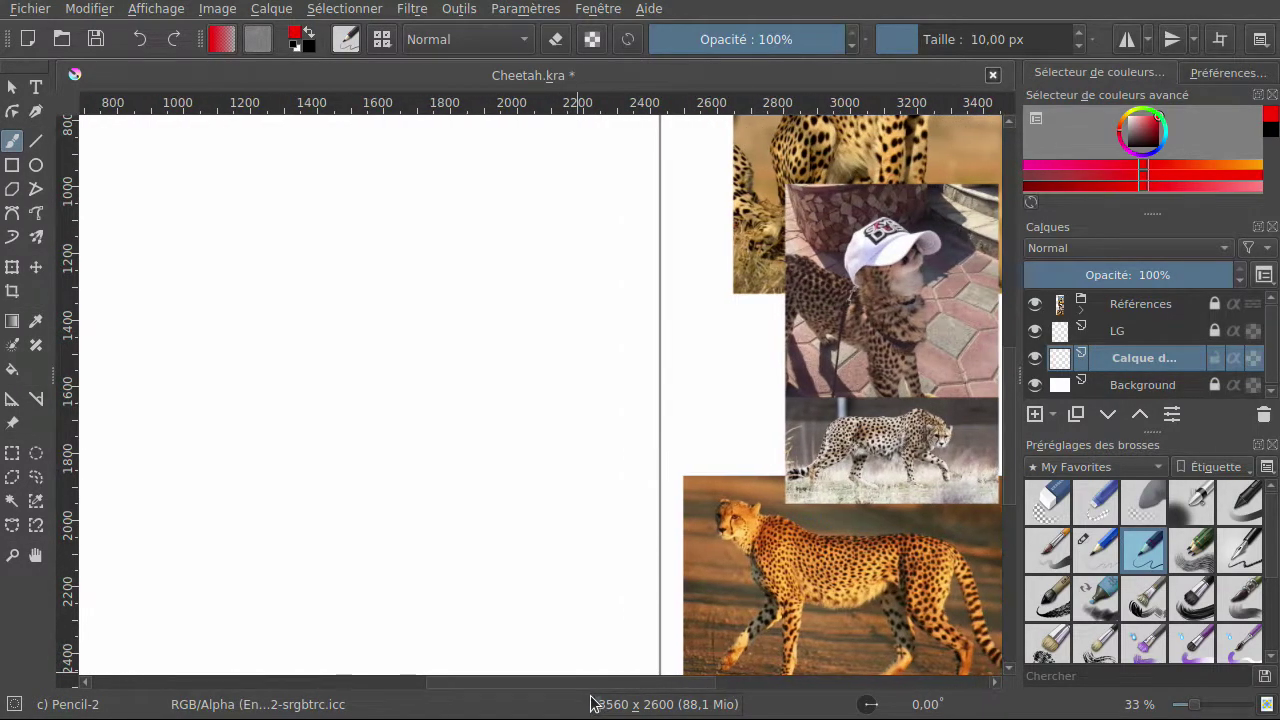
pyautogui.scroll(-1, 500, 565)
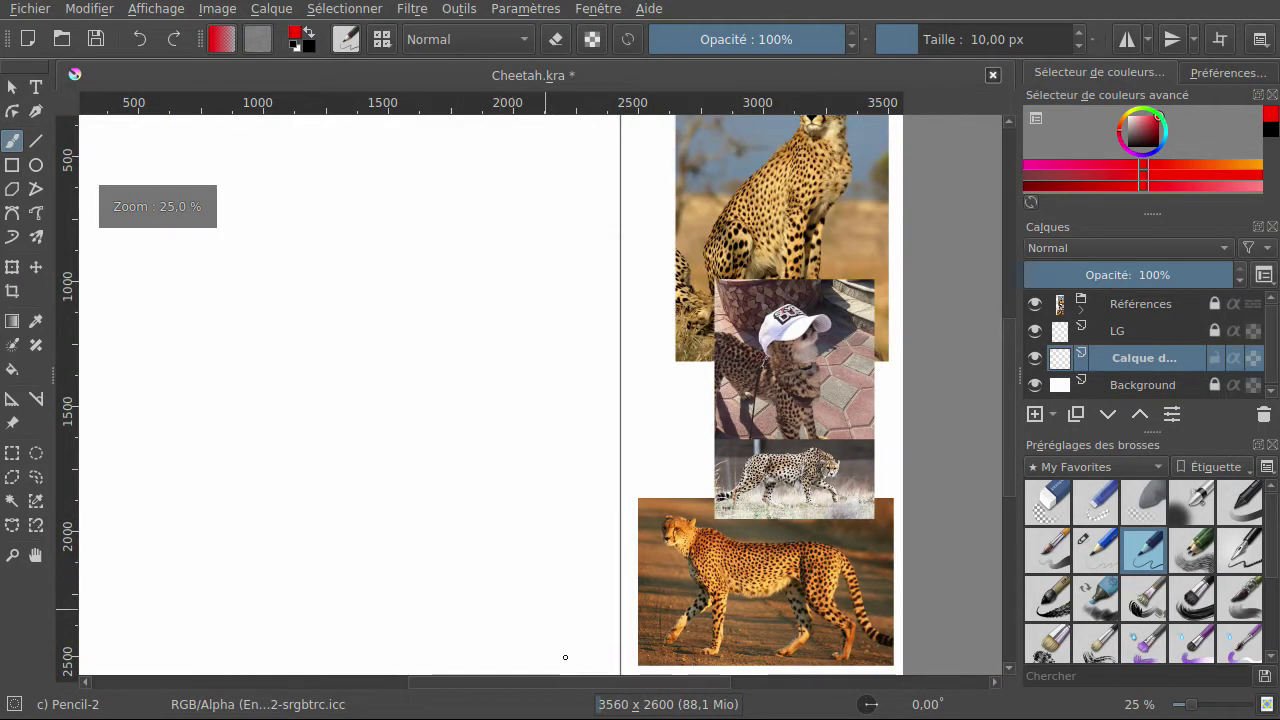
pyautogui.moveTo(594, 690)
pyautogui.mouseDown()
pyautogui.moveTo(566, 695)
pyautogui.moveTo(580, 695)
pyautogui.mouseUp()
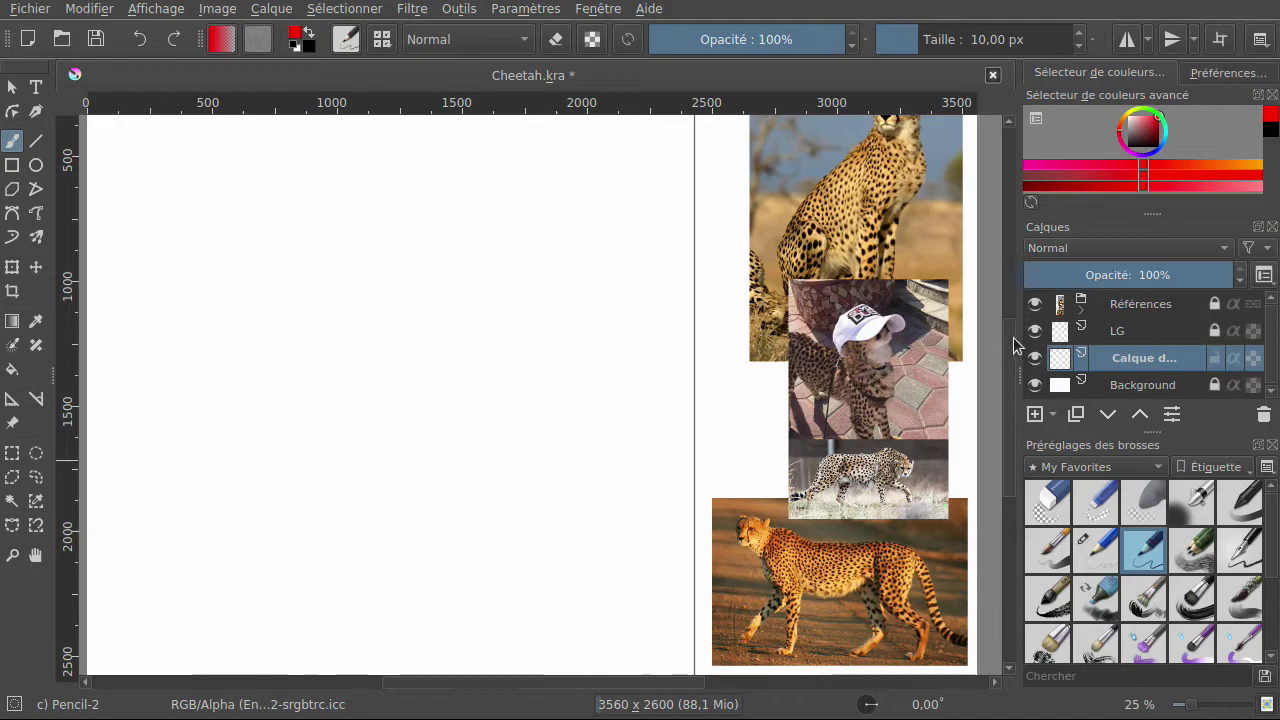
pyautogui.moveTo(1007, 342); pyautogui.dragTo(1003, 345)
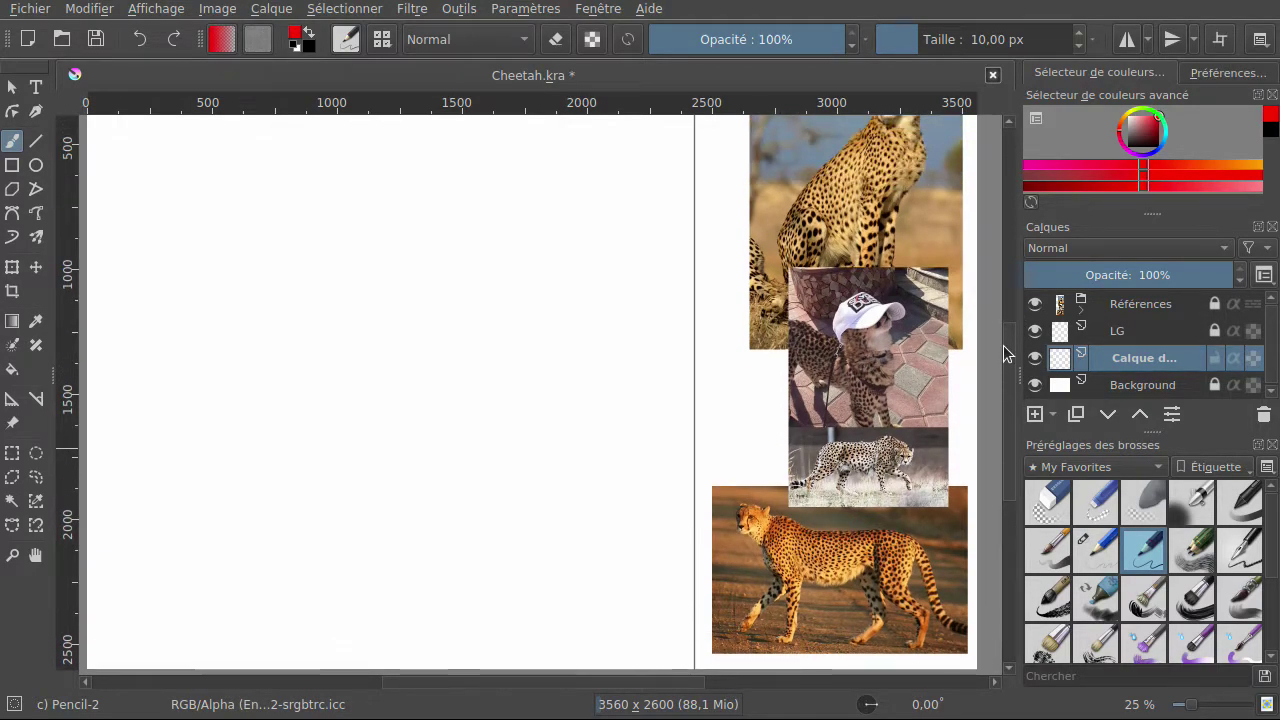
pyautogui.moveTo(680, 682)
pyautogui.mouseDown()
pyautogui.moveTo(654, 694)
pyautogui.moveTo(683, 683)
pyautogui.mouseUp()
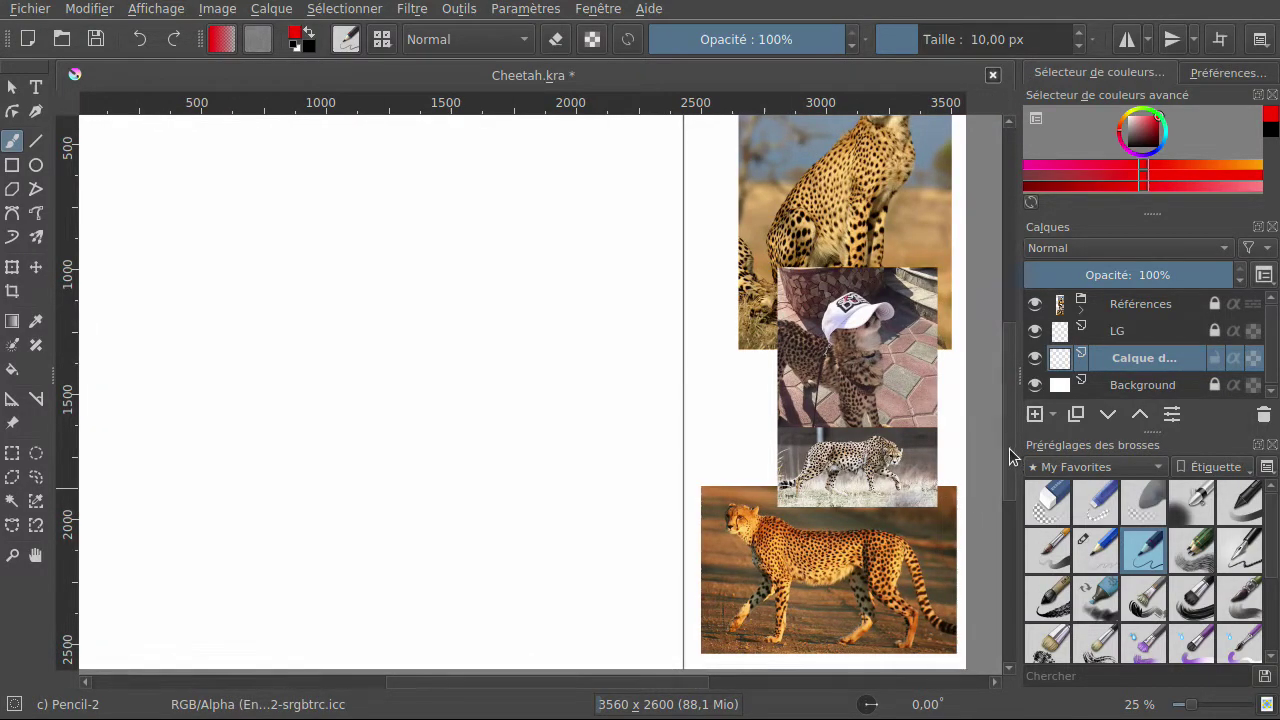
pyautogui.moveTo(1010, 456); pyautogui.dragTo(1010, 445)
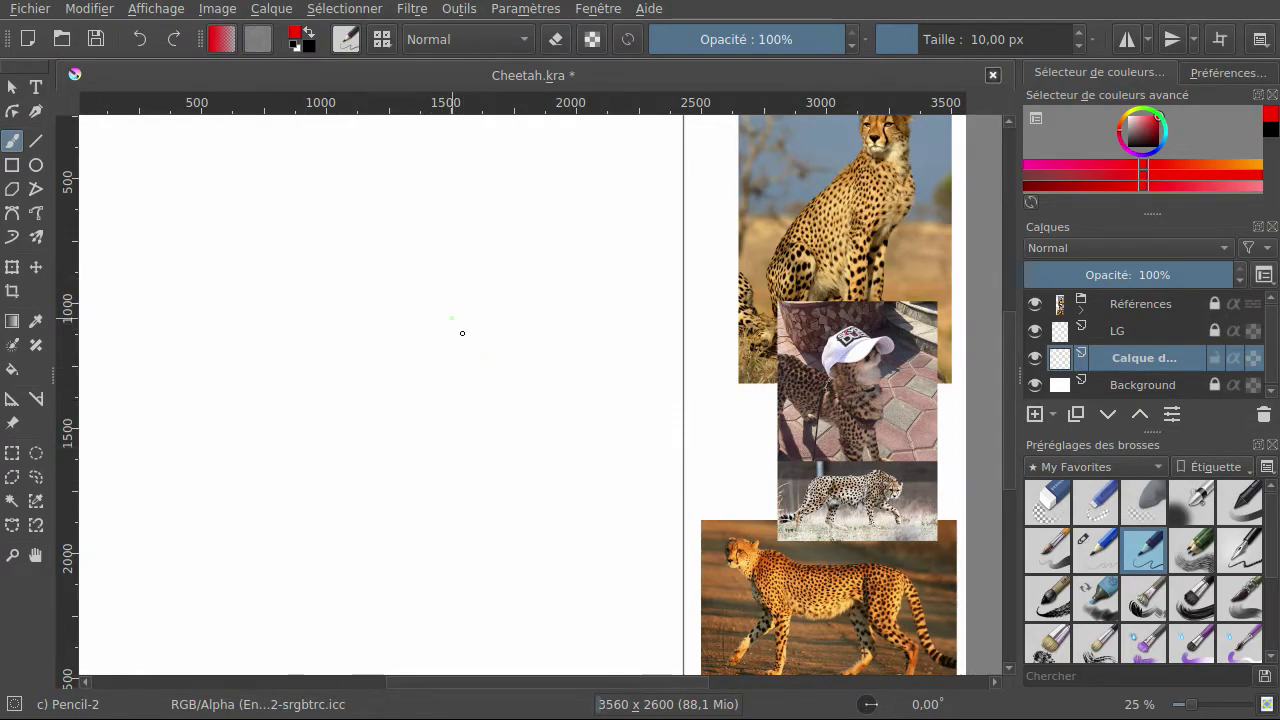
pyautogui.moveTo(855, 624); pyautogui.dragTo(871, 602)
pyautogui.click(146, 42)
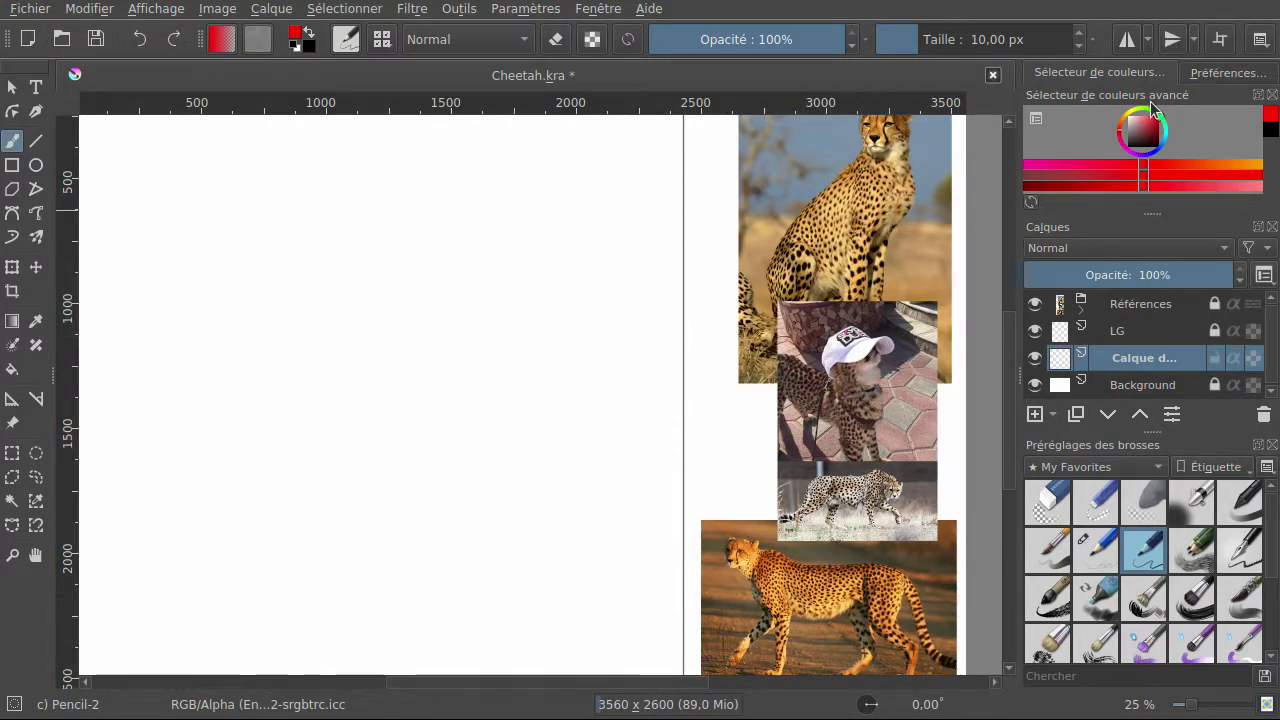
# Sketch a black circle about 750 px wide on the blank page with the Pencil-1 Hard brush, going over its outline several times.
pyautogui.press('d')
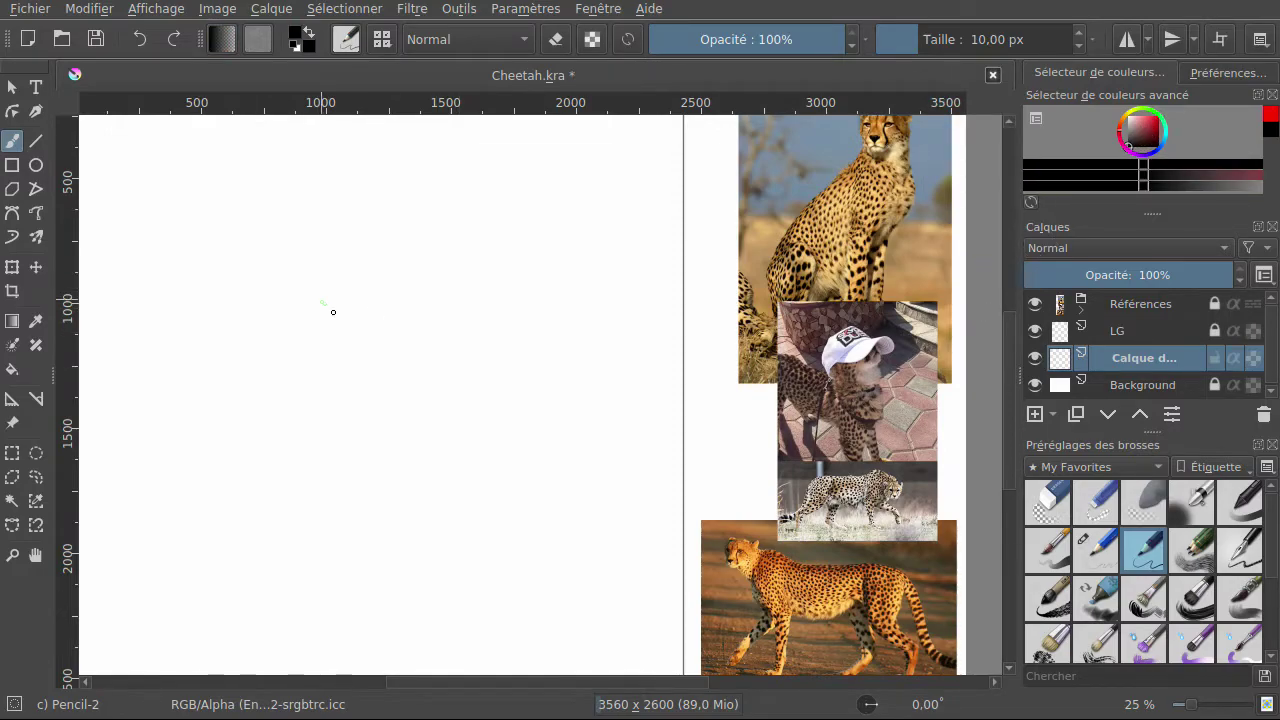
pyautogui.click(1097, 552)
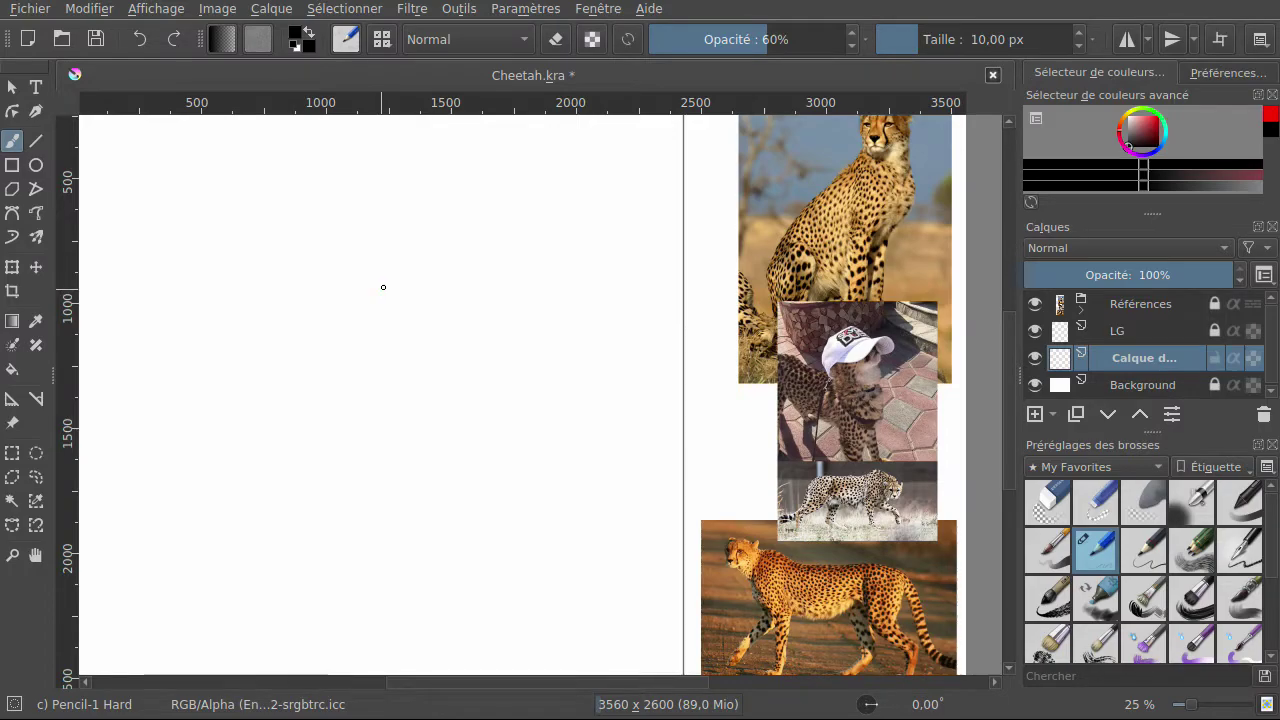
pyautogui.moveTo(362, 283); pyautogui.dragTo(316, 323)
pyautogui.moveTo(347, 457); pyautogui.dragTo(394, 467)
pyautogui.moveTo(472, 432)
pyautogui.mouseDown()
pyautogui.moveTo(486, 394)
pyautogui.moveTo(480, 337)
pyautogui.moveTo(452, 294)
pyautogui.moveTo(360, 280)
pyautogui.moveTo(320, 311)
pyautogui.moveTo(301, 358)
pyautogui.mouseUp()
pyautogui.moveTo(309, 418)
pyautogui.mouseDown()
pyautogui.moveTo(331, 446)
pyautogui.moveTo(389, 471)
pyautogui.moveTo(452, 456)
pyautogui.moveTo(475, 425)
pyautogui.mouseUp()
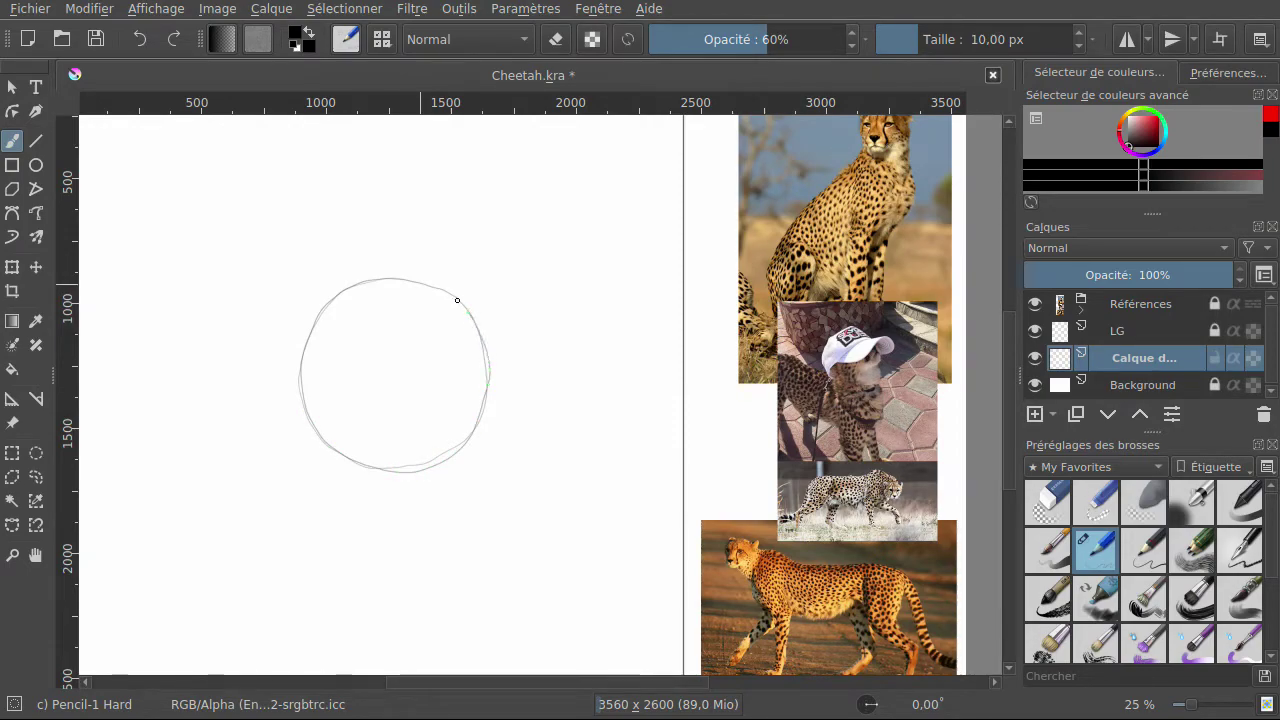
pyautogui.moveTo(393, 277)
pyautogui.mouseDown()
pyautogui.moveTo(323, 303)
pyautogui.moveTo(302, 420)
pyautogui.mouseUp()
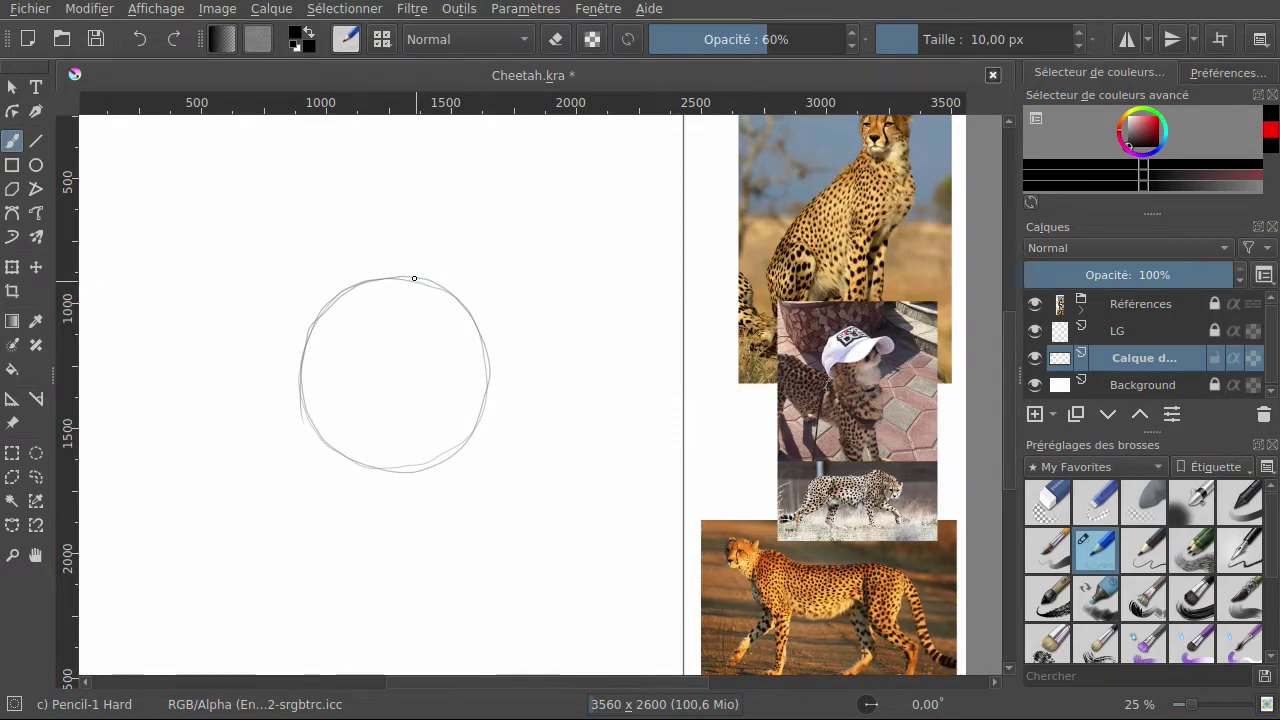
# Sketch curved shoulder and upper foreleg lines inside the circle, running from its top down to its lower edge.
pyautogui.moveTo(398, 281); pyautogui.dragTo(382, 306)
pyautogui.moveTo(374, 389)
pyautogui.mouseDown()
pyautogui.moveTo(429, 471)
pyautogui.moveTo(374, 409)
pyautogui.moveTo(371, 347)
pyautogui.mouseUp()
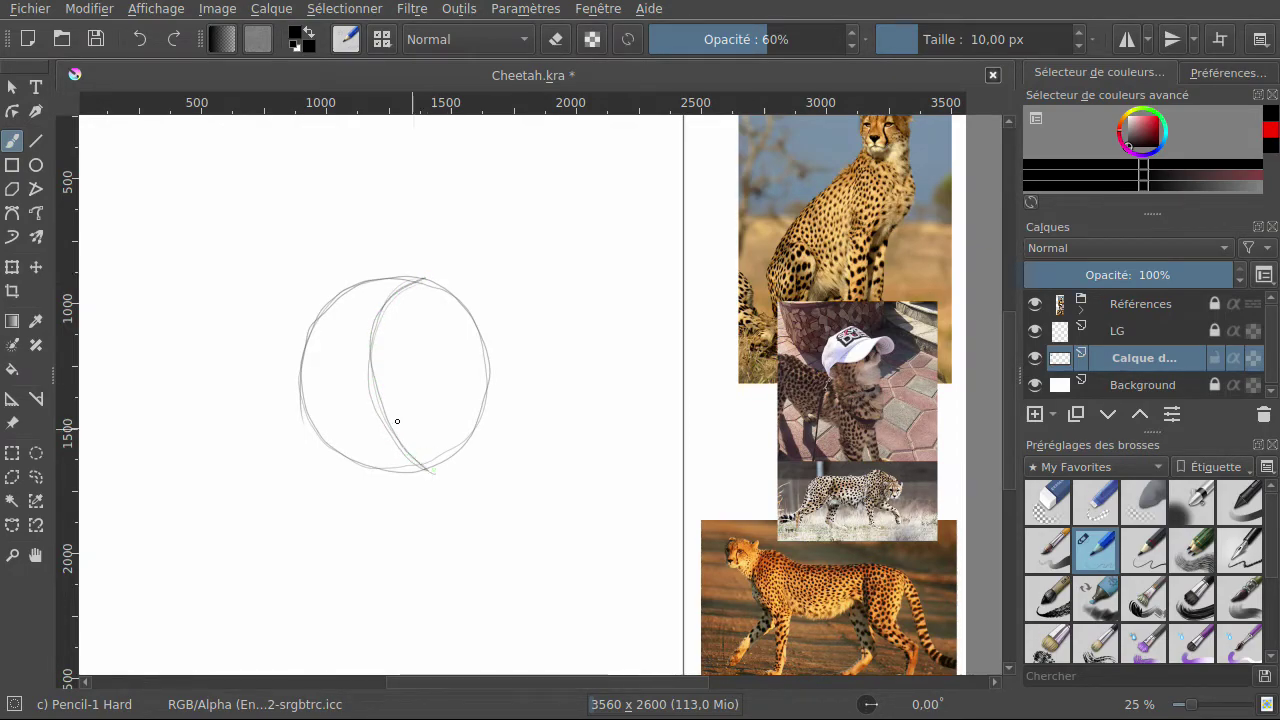
pyautogui.moveTo(410, 438); pyautogui.dragTo(374, 414)
pyautogui.moveTo(383, 324); pyautogui.dragTo(363, 346)
pyautogui.moveTo(423, 468); pyautogui.dragTo(434, 474)
pyautogui.moveTo(388, 291)
pyautogui.mouseDown()
pyautogui.moveTo(374, 357)
pyautogui.moveTo(400, 446)
pyautogui.mouseUp()
# Try out a small elbow circle with a pointed rear edge below the large circle, and erase it with the Eraser Circle brush.
pyautogui.moveTo(407, 452)
pyautogui.mouseDown()
pyautogui.moveTo(445, 482)
pyautogui.moveTo(409, 490)
pyautogui.moveTo(422, 510)
pyautogui.moveTo(448, 491)
pyautogui.moveTo(415, 476)
pyautogui.moveTo(423, 513)
pyautogui.moveTo(420, 473)
pyautogui.moveTo(432, 512)
pyautogui.moveTo(413, 509)
pyautogui.moveTo(434, 479)
pyautogui.moveTo(478, 502)
pyautogui.moveTo(439, 492)
pyautogui.moveTo(424, 468)
pyautogui.moveTo(452, 490)
pyautogui.moveTo(439, 480)
pyautogui.moveTo(428, 531)
pyautogui.moveTo(452, 491)
pyautogui.moveTo(418, 543)
pyautogui.mouseUp()
pyautogui.moveTo(453, 498); pyautogui.dragTo(442, 510)
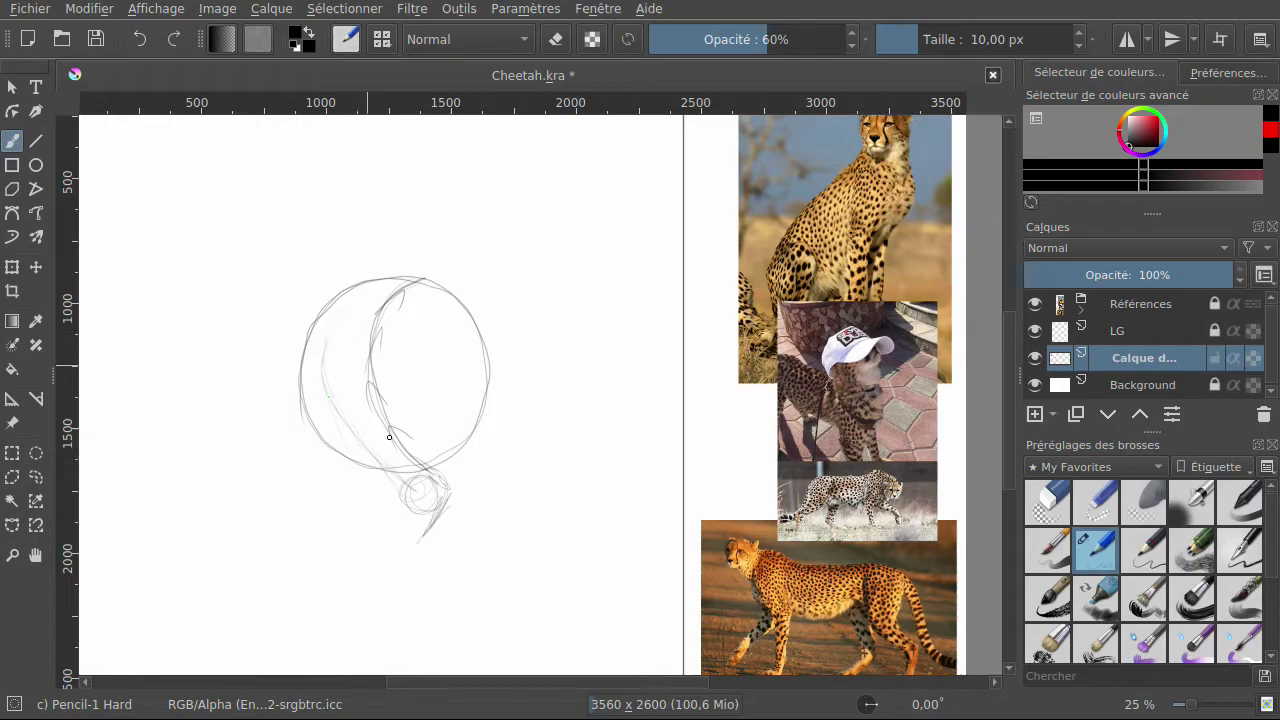
pyautogui.moveTo(416, 508); pyautogui.dragTo(362, 574)
pyautogui.click(143, 43)
pyautogui.click(1047, 501)
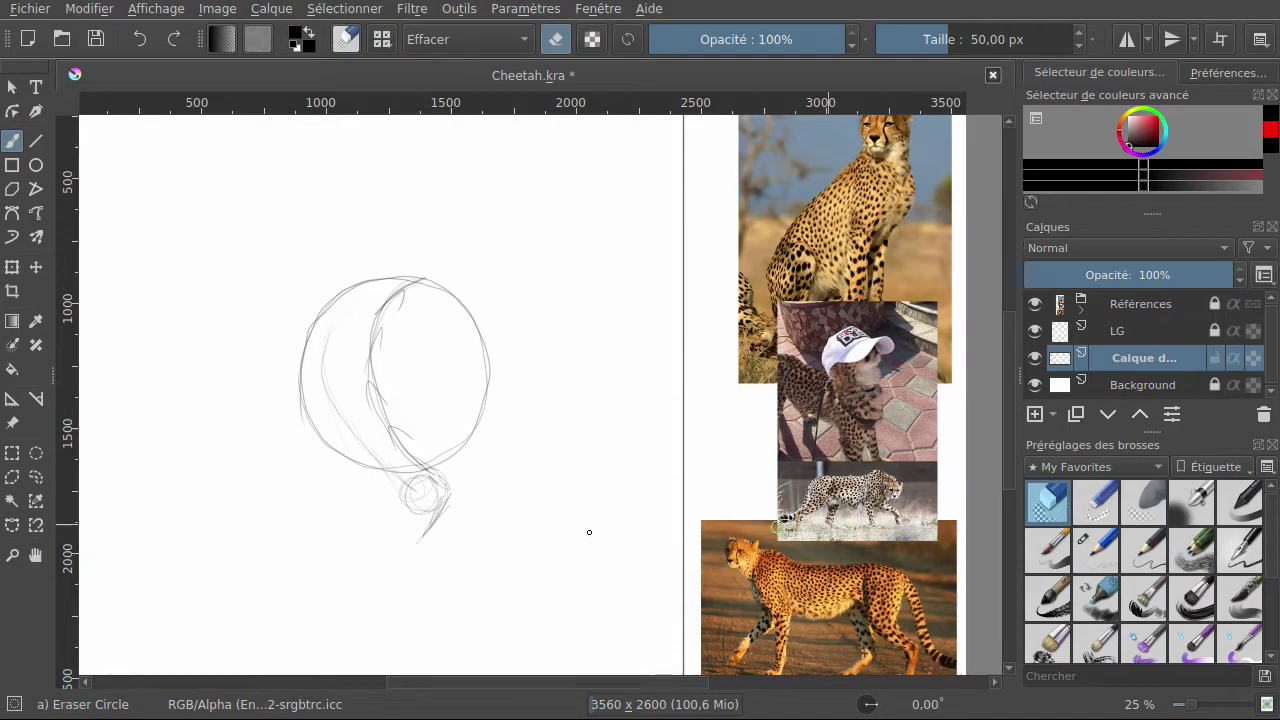
pyautogui.moveTo(437, 492)
pyautogui.mouseDown()
pyautogui.moveTo(401, 520)
pyautogui.moveTo(432, 529)
pyautogui.moveTo(420, 497)
pyautogui.mouseUp()
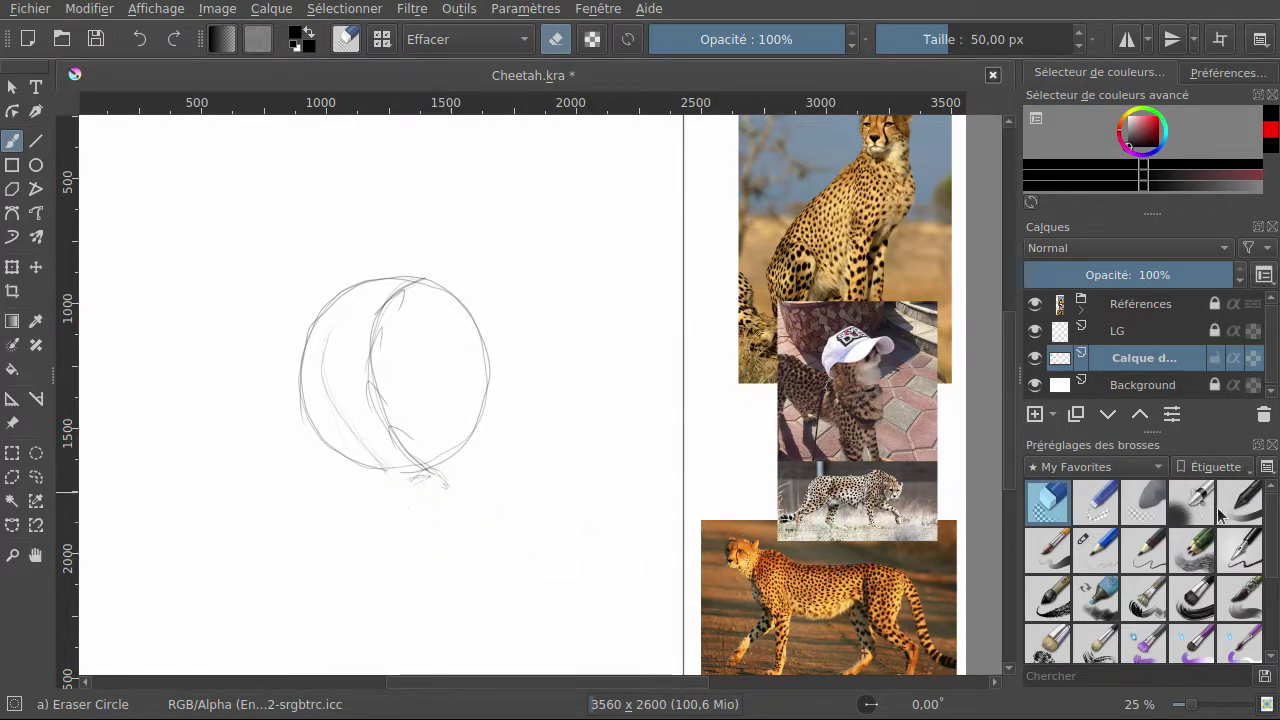
# Redraw a small elbow circle under the large circle with Pencil-1 Hard and add near-vertical guide lines for the leg.
pyautogui.click(1098, 549)
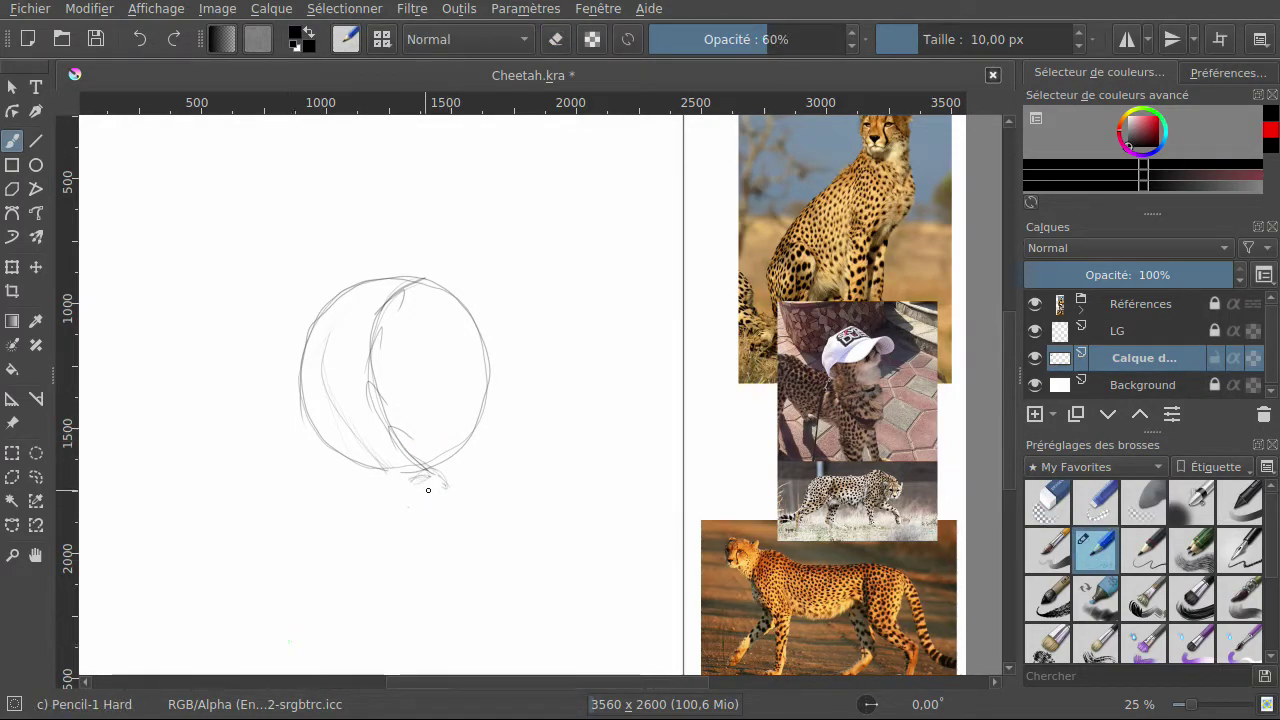
pyautogui.moveTo(424, 490)
pyautogui.mouseDown()
pyautogui.moveTo(408, 467)
pyautogui.moveTo(409, 497)
pyautogui.mouseUp()
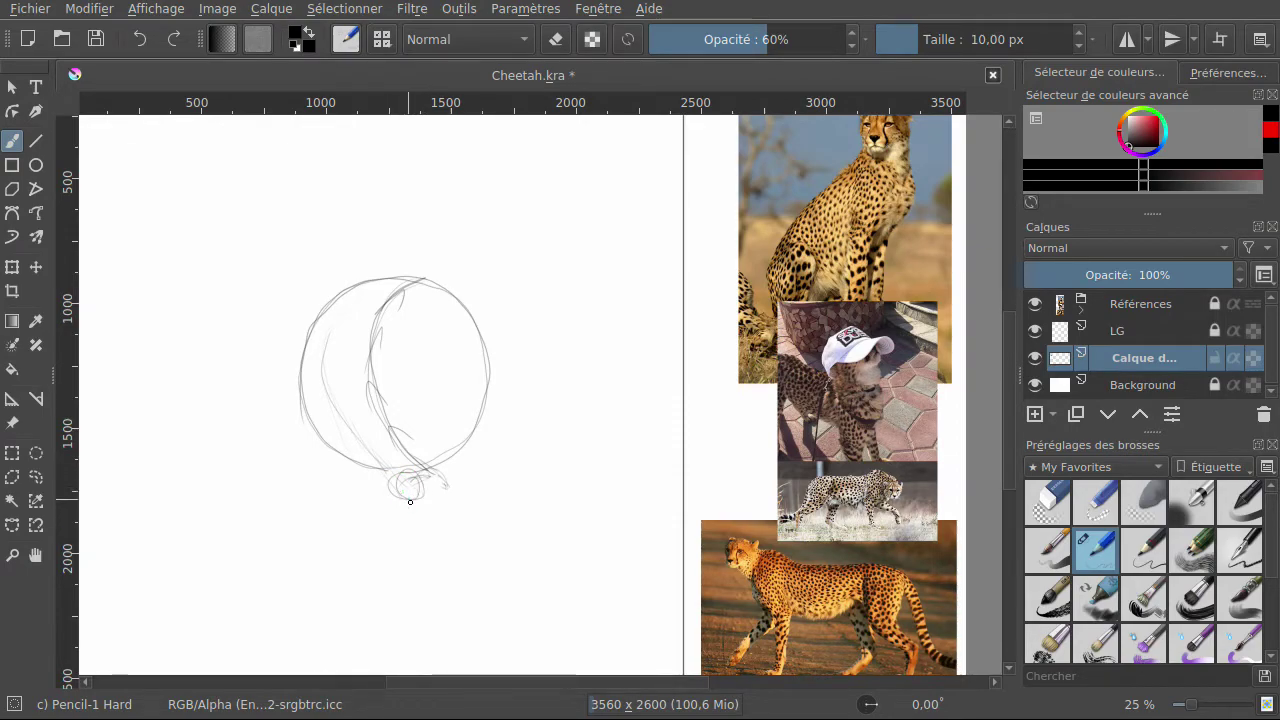
pyautogui.moveTo(402, 556)
pyautogui.mouseDown()
pyautogui.moveTo(406, 495)
pyautogui.moveTo(394, 606)
pyautogui.mouseUp()
pyautogui.moveTo(398, 542); pyautogui.dragTo(399, 634)
pyautogui.moveTo(400, 572)
pyautogui.mouseDown()
pyautogui.moveTo(401, 657)
pyautogui.moveTo(401, 639)
pyautogui.mouseUp()
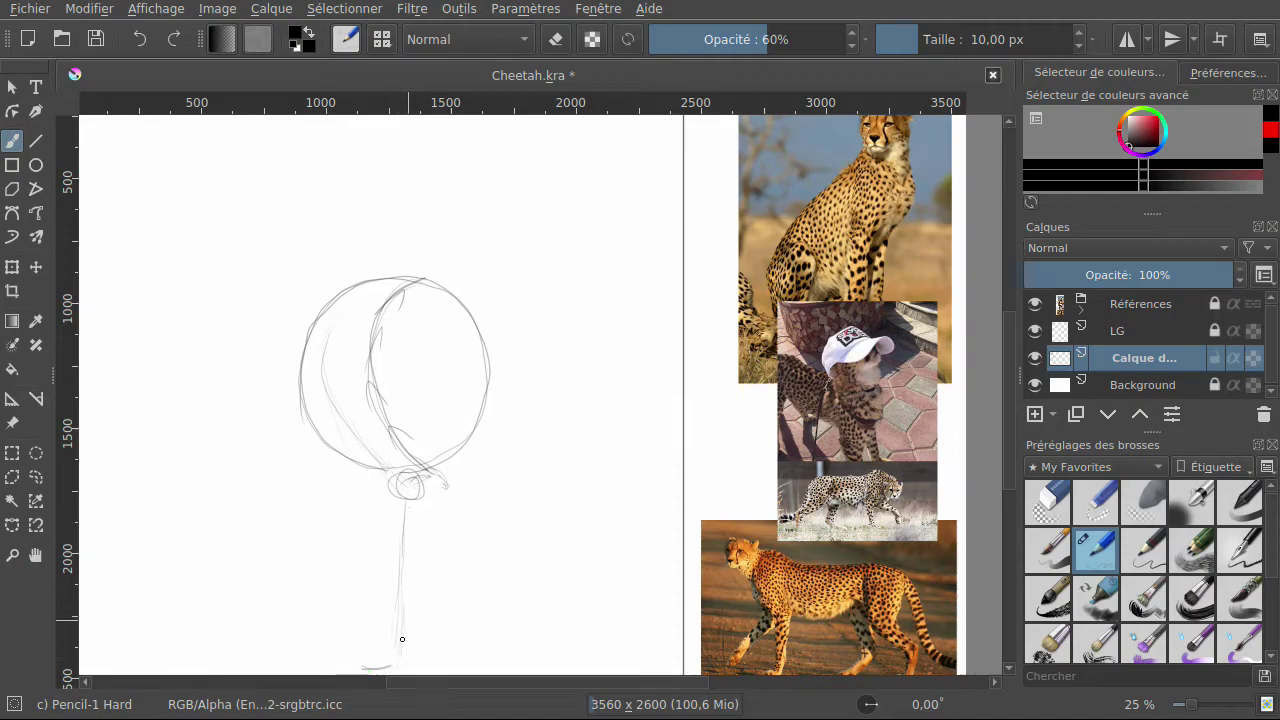
# Outline both sides of the leg below the elbow and reinforce the chest curve along the large circle's outer edge.
pyautogui.moveTo(420, 472)
pyautogui.mouseDown()
pyautogui.moveTo(434, 466)
pyautogui.moveTo(424, 470)
pyautogui.moveTo(447, 485)
pyautogui.moveTo(425, 550)
pyautogui.mouseUp()
pyautogui.moveTo(422, 623); pyautogui.dragTo(424, 572)
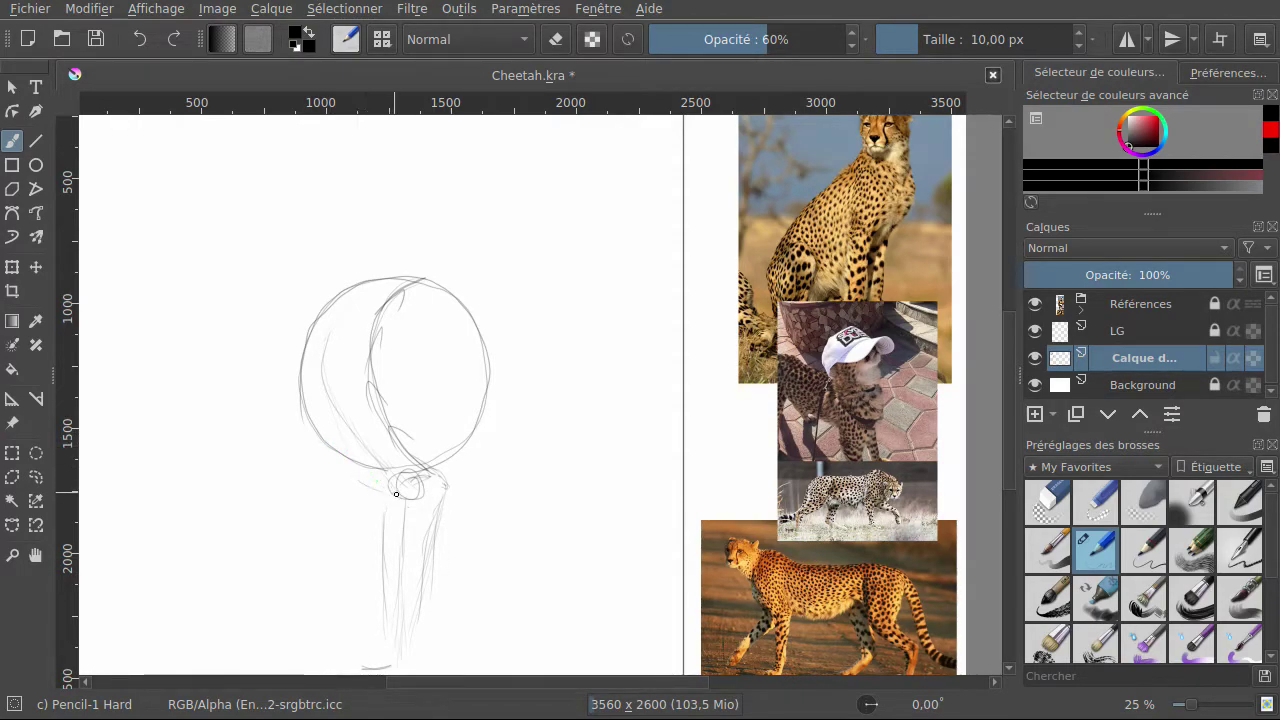
pyautogui.moveTo(394, 492)
pyautogui.mouseDown()
pyautogui.moveTo(354, 477)
pyautogui.moveTo(308, 424)
pyautogui.mouseUp()
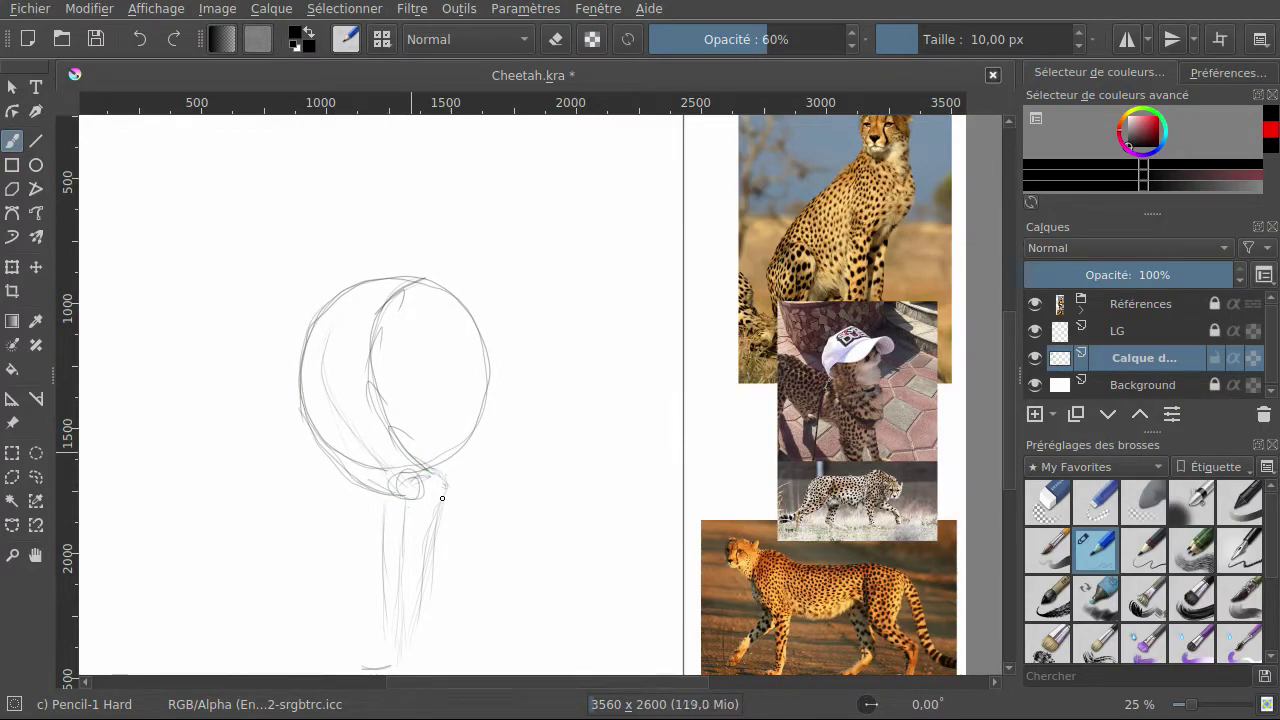
pyautogui.moveTo(437, 527); pyautogui.dragTo(430, 565)
pyautogui.moveTo(387, 505); pyautogui.dragTo(384, 543)
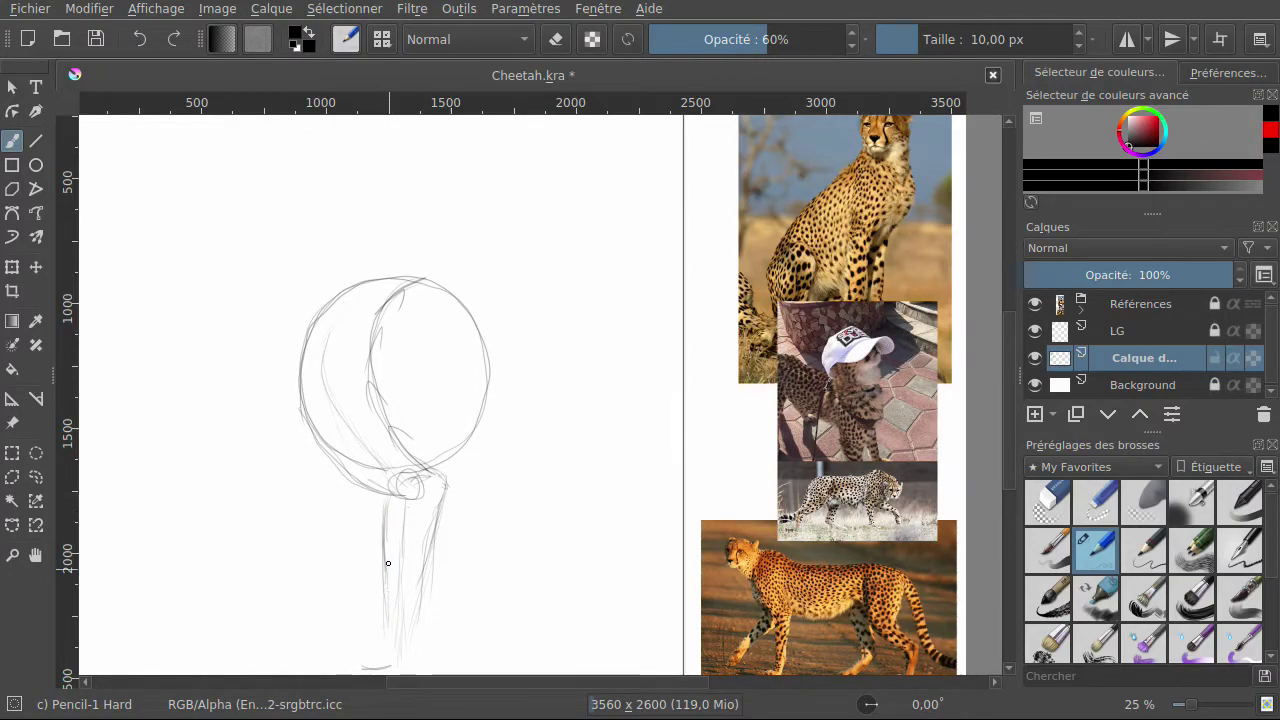
pyautogui.moveTo(431, 529); pyautogui.dragTo(423, 620)
pyautogui.moveTo(429, 281)
pyautogui.mouseDown()
pyautogui.moveTo(395, 275)
pyautogui.moveTo(343, 292)
pyautogui.mouseUp()
pyautogui.moveTo(299, 356); pyautogui.dragTo(312, 444)
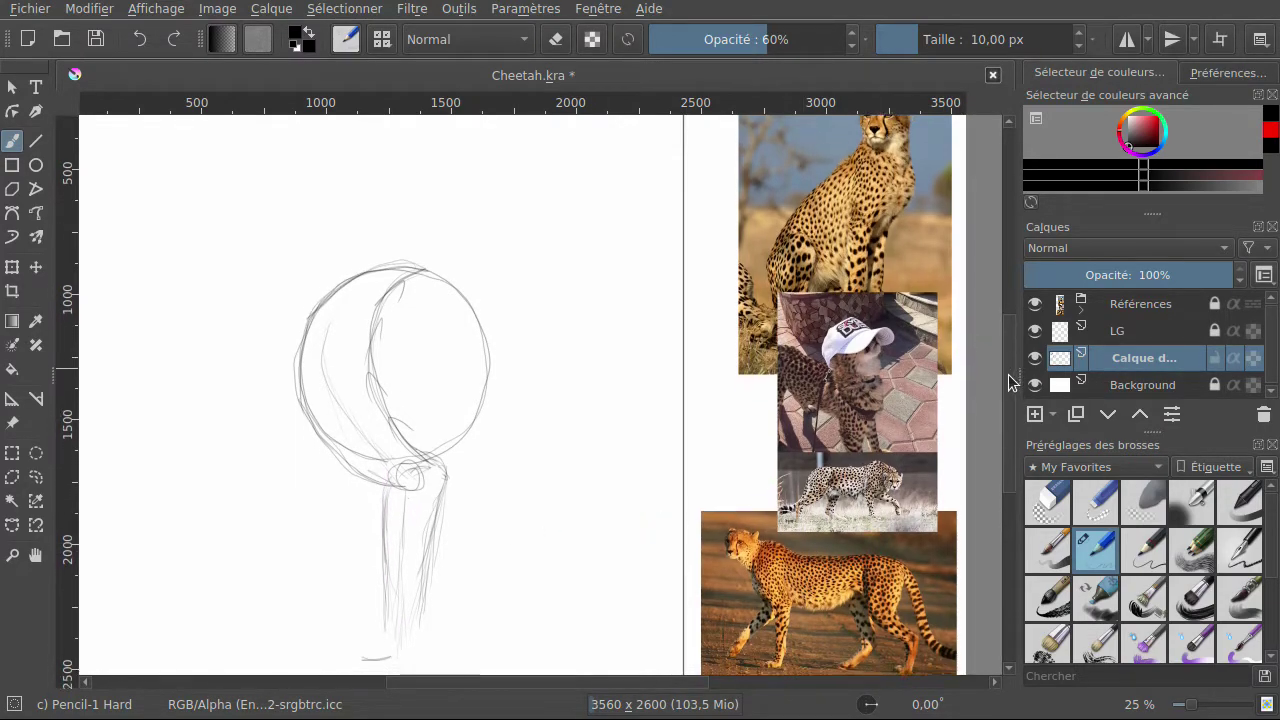
# Try to extend the leg to the page's lower edge with a foot, and erase the leg's lower section.
pyautogui.moveTo(1008, 372); pyautogui.dragTo(1009, 411)
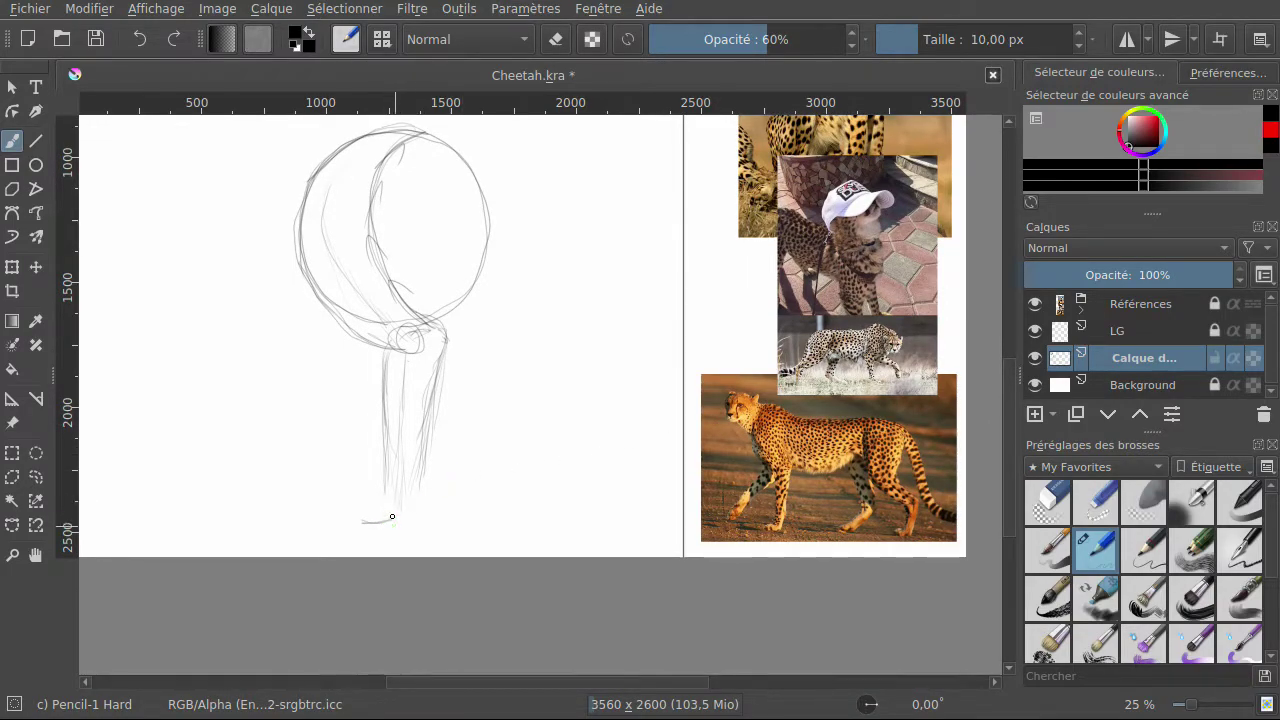
pyautogui.moveTo(386, 491); pyautogui.dragTo(384, 518)
pyautogui.moveTo(428, 472)
pyautogui.mouseDown()
pyautogui.moveTo(418, 540)
pyautogui.moveTo(425, 484)
pyautogui.mouseUp()
pyautogui.moveTo(386, 528); pyautogui.dragTo(386, 556)
pyautogui.moveTo(426, 503); pyautogui.dragTo(423, 550)
pyautogui.moveTo(418, 471); pyautogui.dragTo(421, 520)
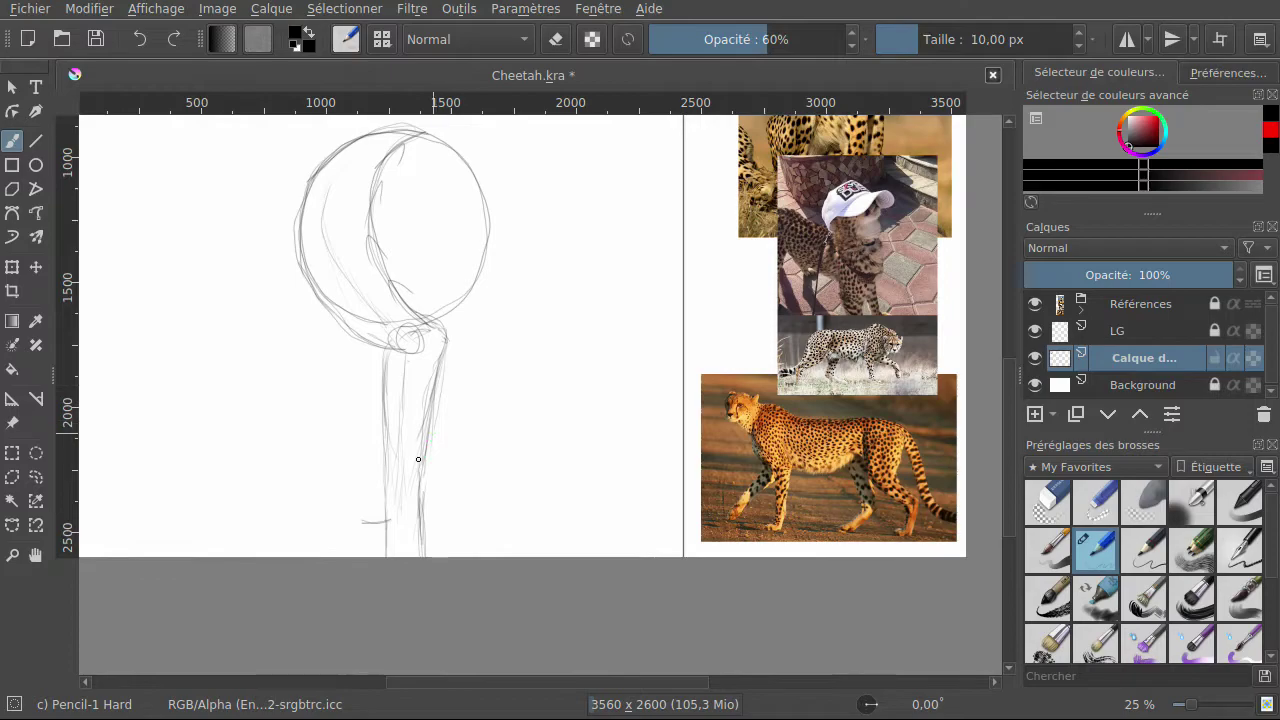
pyautogui.moveTo(389, 481)
pyautogui.mouseDown()
pyautogui.moveTo(389, 532)
pyautogui.moveTo(424, 531)
pyautogui.moveTo(423, 492)
pyautogui.mouseUp()
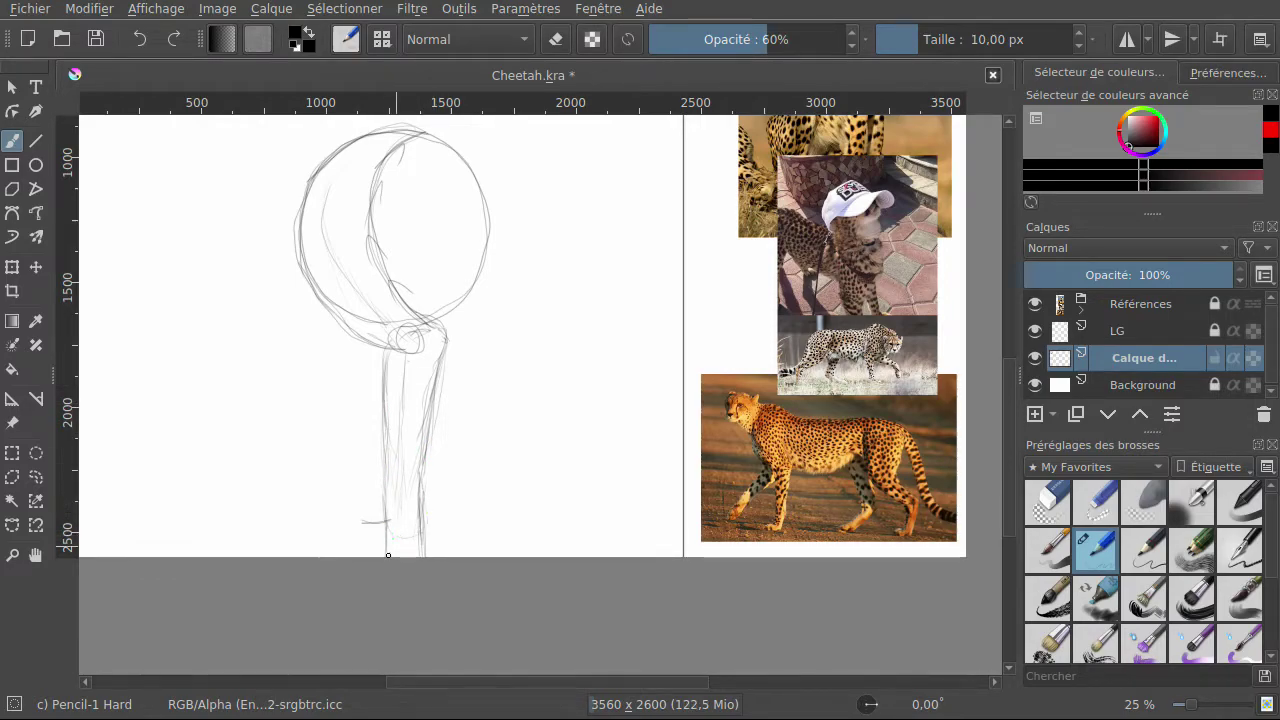
pyautogui.moveTo(390, 548); pyautogui.dragTo(364, 556)
pyautogui.click(1047, 500)
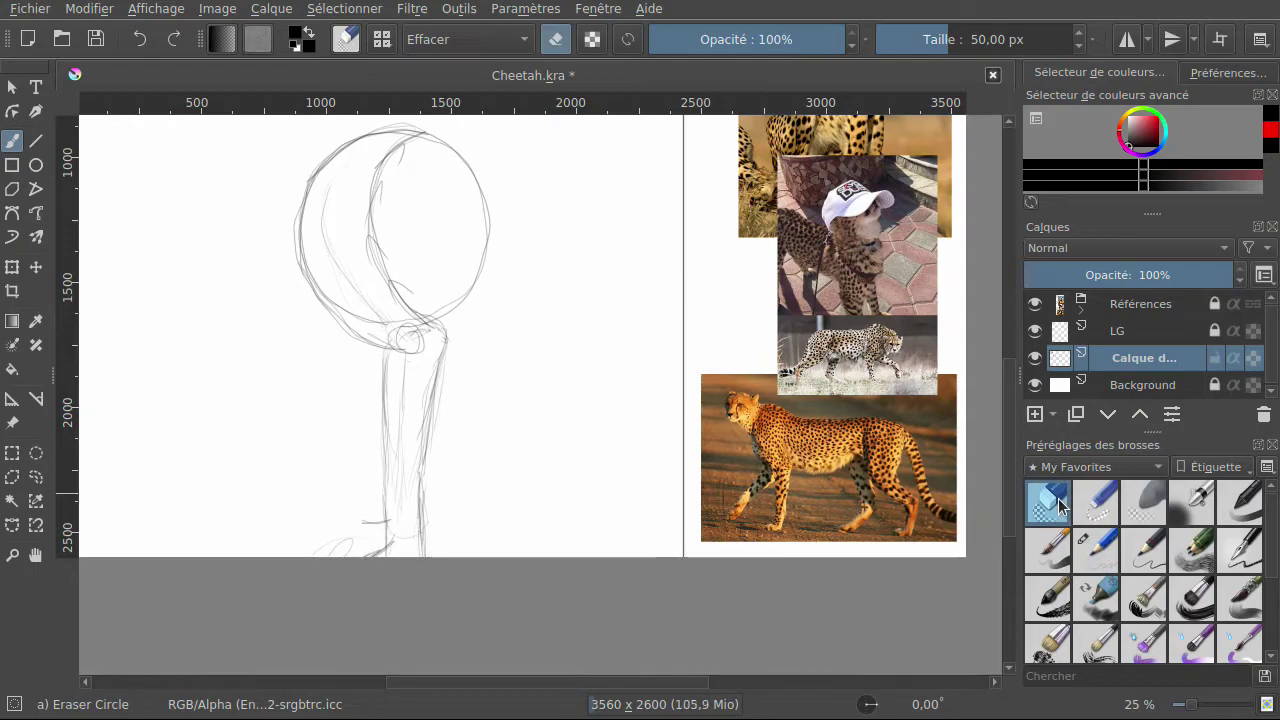
pyautogui.moveTo(463, 491)
pyautogui.mouseDown()
pyautogui.moveTo(354, 537)
pyautogui.moveTo(423, 546)
pyautogui.moveTo(443, 499)
pyautogui.moveTo(363, 509)
pyautogui.moveTo(380, 515)
pyautogui.moveTo(430, 461)
pyautogui.moveTo(359, 535)
pyautogui.moveTo(376, 578)
pyautogui.moveTo(437, 542)
pyautogui.moveTo(445, 510)
pyautogui.moveTo(348, 505)
pyautogui.moveTo(432, 481)
pyautogui.mouseUp()
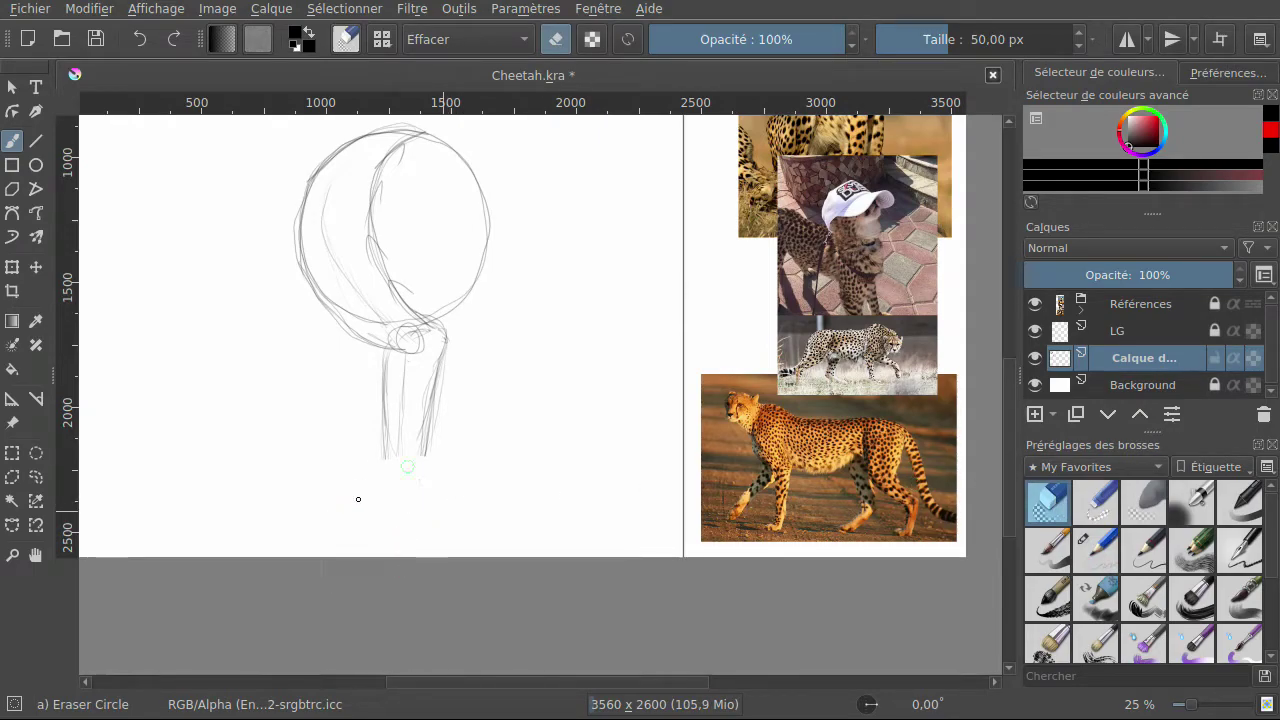
# Move the whole sketch about 450 px up and 150 px to the left to make room for the foot.
pyautogui.moveTo(1011, 508)
pyautogui.mouseDown()
pyautogui.moveTo(993, 454)
pyautogui.moveTo(998, 413)
pyautogui.moveTo(998, 445)
pyautogui.mouseUp()
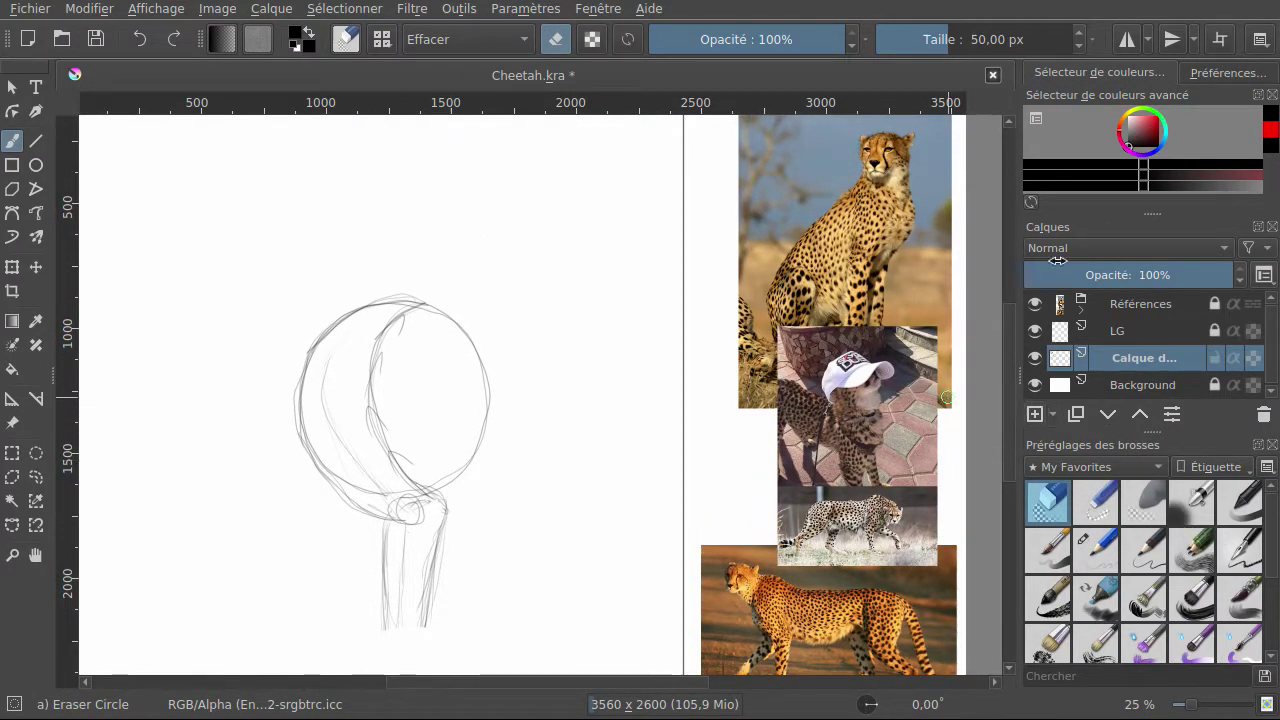
pyautogui.click(35, 267)
pyautogui.moveTo(385, 363); pyautogui.dragTo(350, 312)
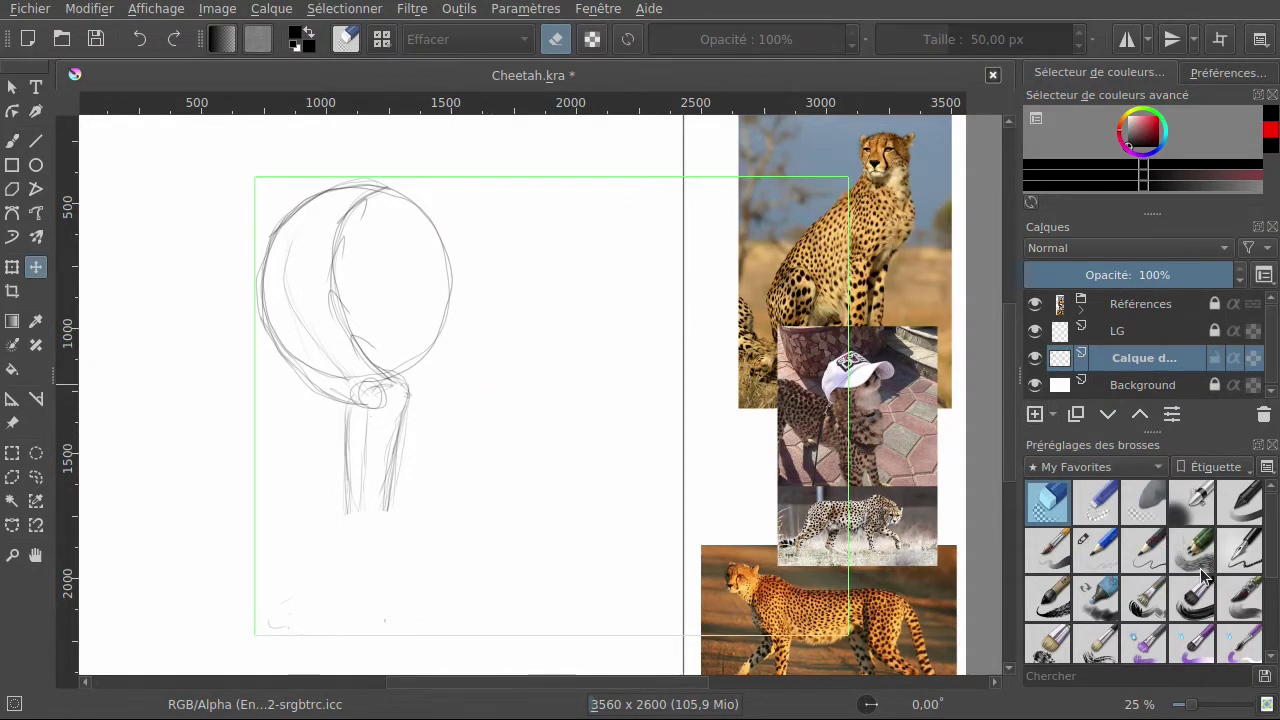
# Extend both side lines of the leg downward with the Pencil-1 Hard brush.
pyautogui.click(1088, 555)
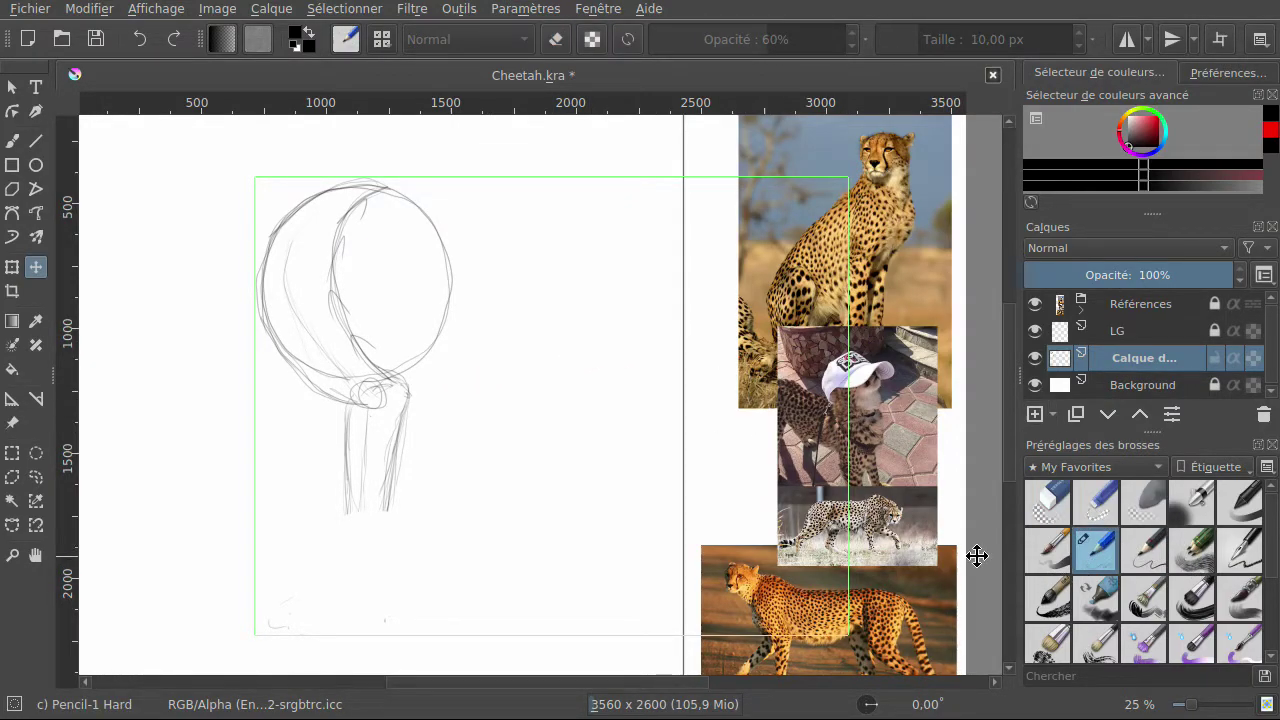
pyautogui.click(6, 143)
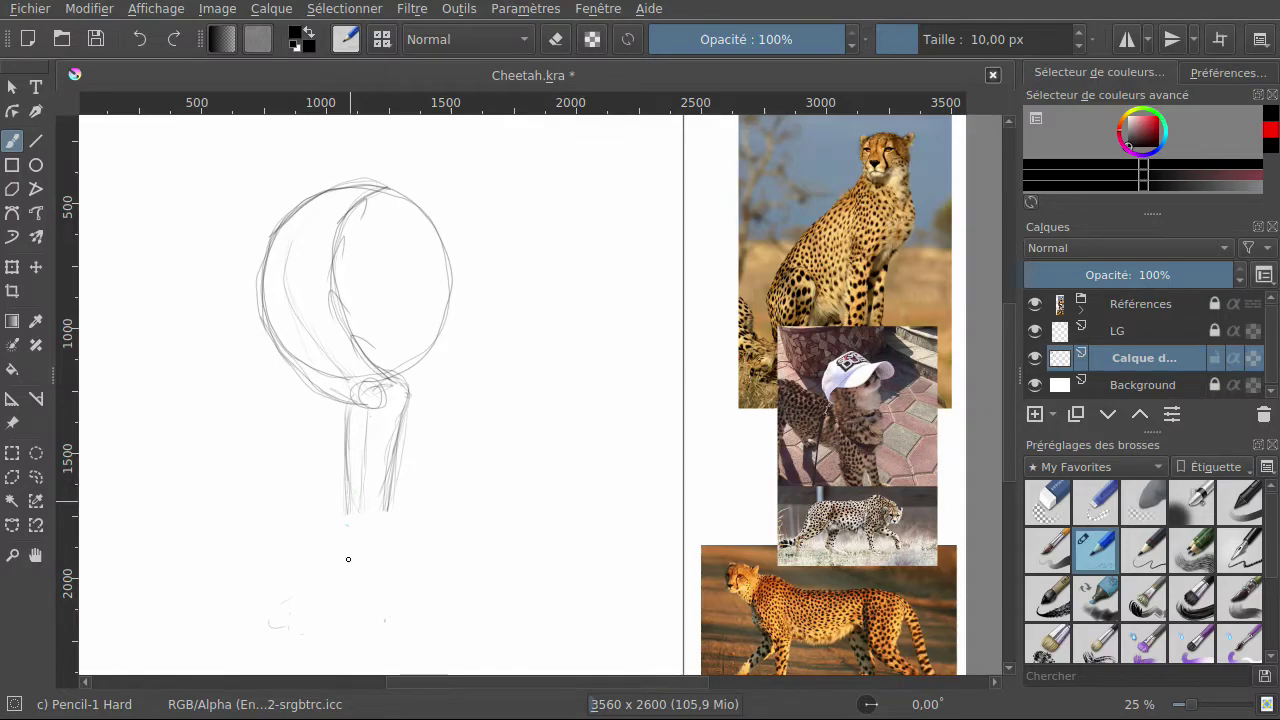
pyautogui.moveTo(350, 510); pyautogui.dragTo(352, 578)
pyautogui.moveTo(401, 445); pyautogui.dragTo(384, 506)
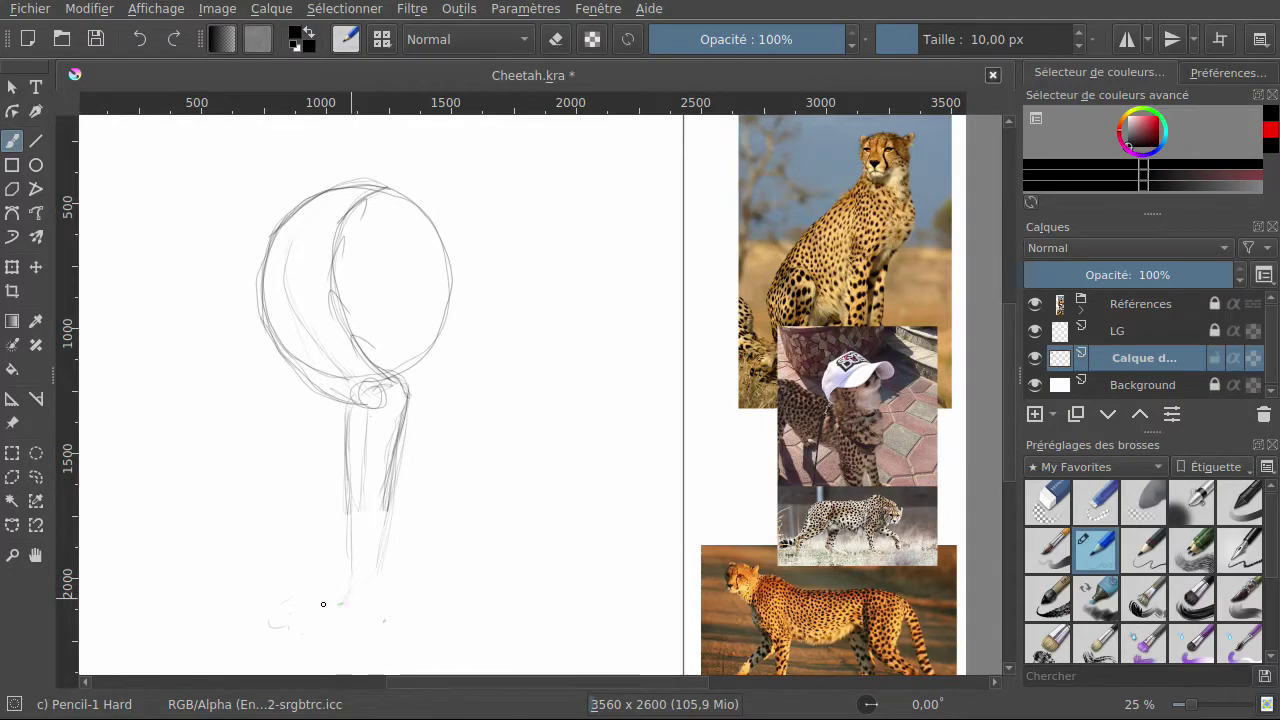
# Try to sketch a forward-pointing paw with toes at the end of the leg, and erase it with the leg's lower end.
pyautogui.moveTo(303, 596)
pyautogui.mouseDown()
pyautogui.moveTo(322, 638)
pyautogui.moveTo(358, 623)
pyautogui.mouseUp()
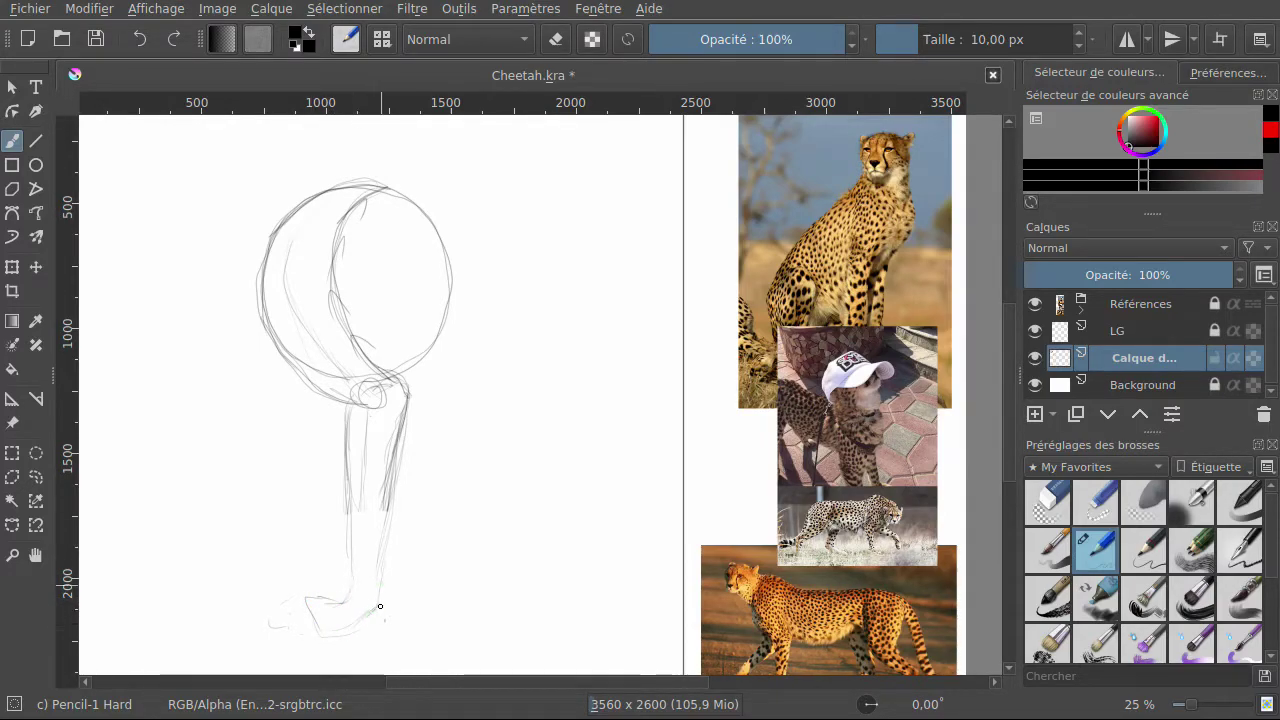
pyautogui.moveTo(347, 593)
pyautogui.mouseDown()
pyautogui.moveTo(320, 589)
pyautogui.moveTo(318, 619)
pyautogui.moveTo(383, 606)
pyautogui.mouseUp()
pyautogui.moveTo(383, 548); pyautogui.dragTo(386, 606)
pyautogui.moveTo(386, 524); pyautogui.dragTo(377, 565)
pyautogui.moveTo(349, 523)
pyautogui.mouseDown()
pyautogui.moveTo(351, 570)
pyautogui.moveTo(329, 610)
pyautogui.mouseUp()
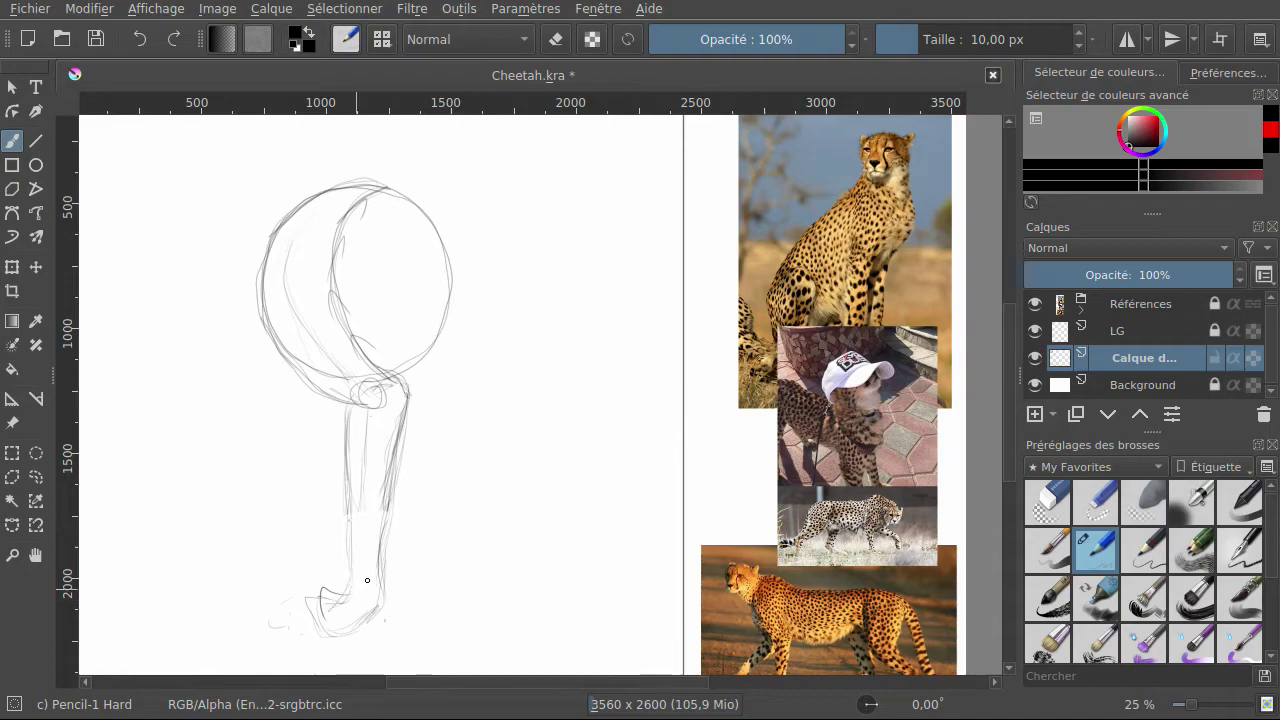
pyautogui.moveTo(375, 570); pyautogui.dragTo(366, 621)
pyautogui.moveTo(338, 592)
pyautogui.mouseDown()
pyautogui.moveTo(339, 631)
pyautogui.moveTo(318, 623)
pyautogui.moveTo(349, 605)
pyautogui.moveTo(308, 614)
pyautogui.mouseUp()
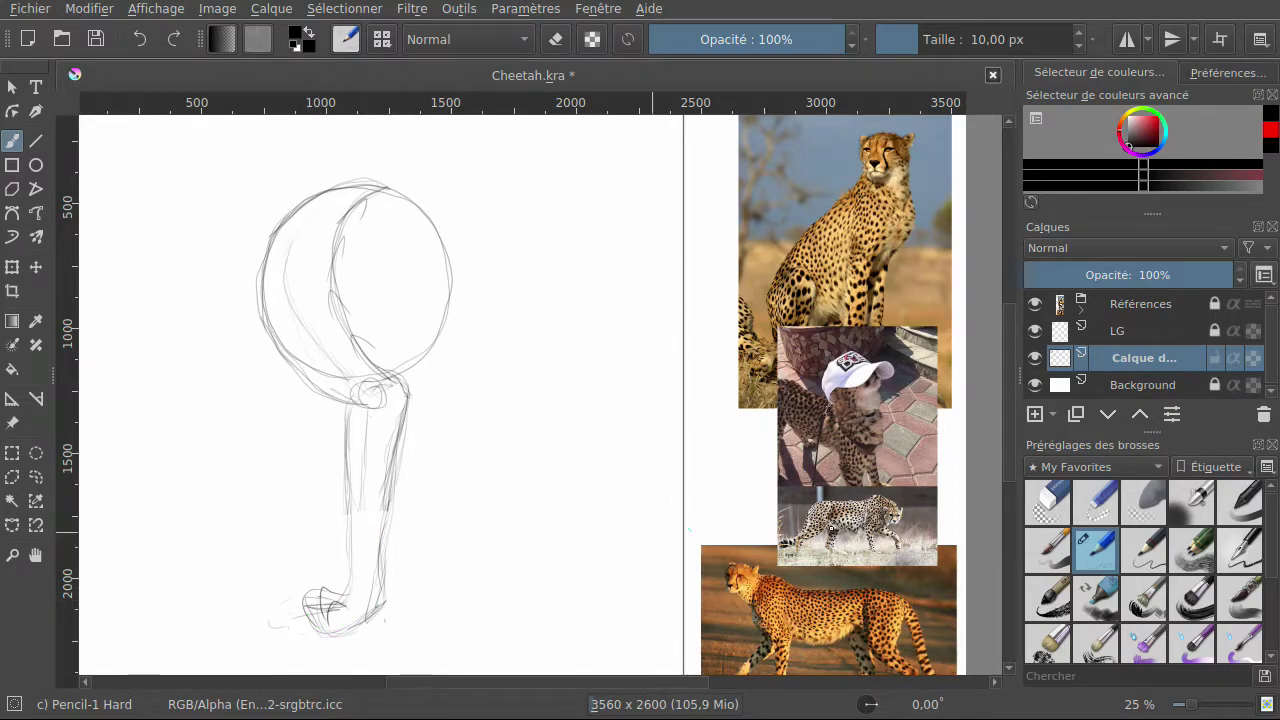
pyautogui.click(1047, 500)
pyautogui.moveTo(321, 589); pyautogui.dragTo(304, 625)
pyautogui.moveTo(410, 600)
pyautogui.mouseDown()
pyautogui.moveTo(366, 571)
pyautogui.moveTo(380, 525)
pyautogui.mouseUp()
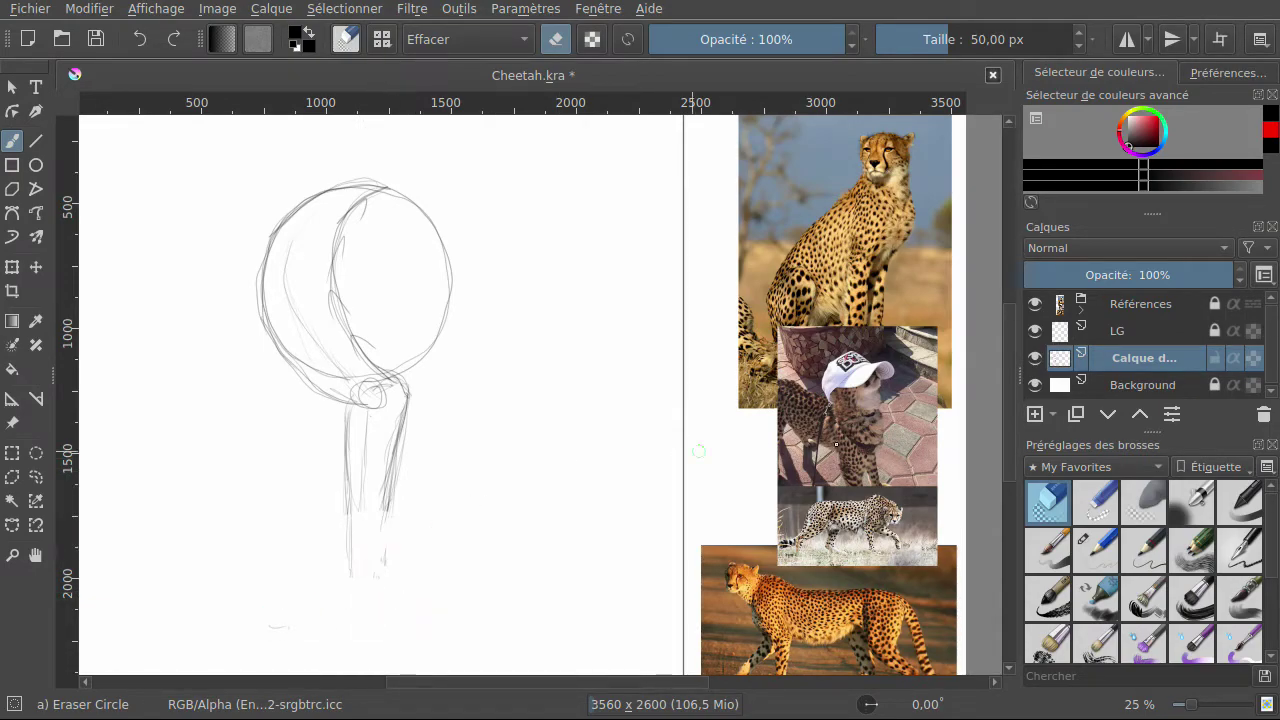
# Redraw the lower leg's side lines with Pencil-1 Hard and add a small joint circle at the leg's end.
pyautogui.click(1100, 545)
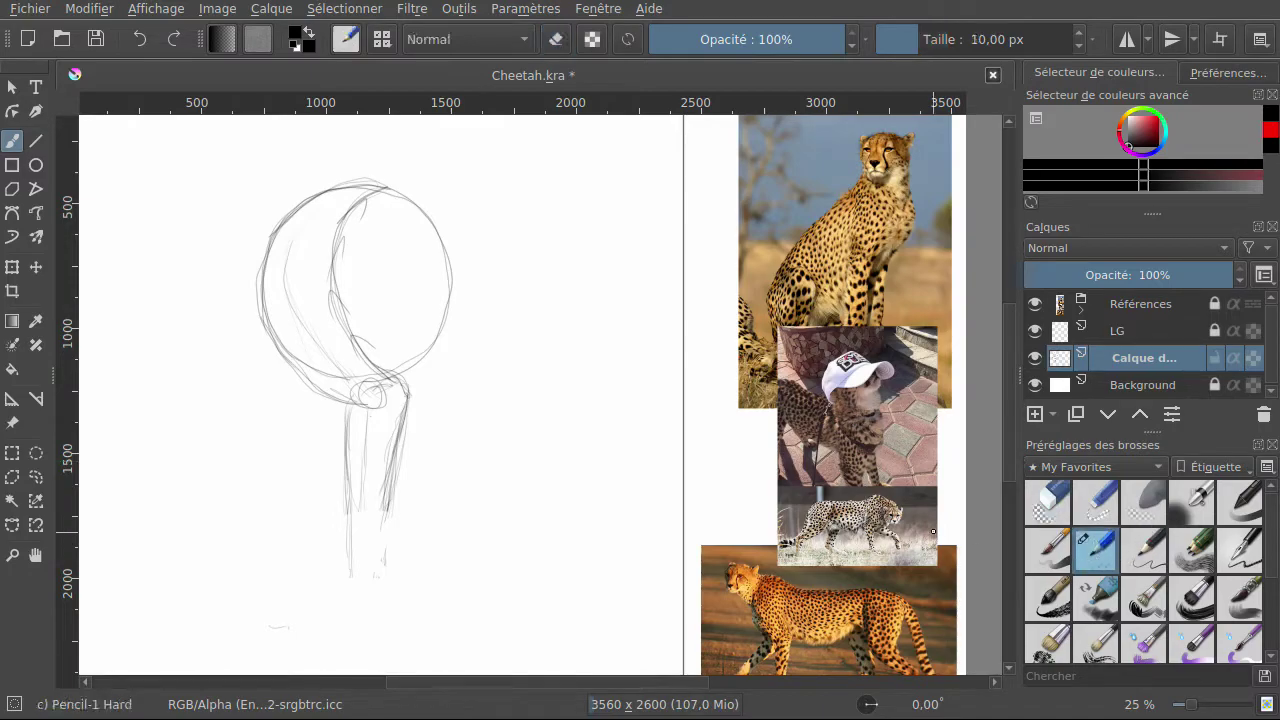
pyautogui.moveTo(379, 545); pyautogui.dragTo(373, 572)
pyautogui.moveTo(388, 512); pyautogui.dragTo(377, 568)
pyautogui.moveTo(350, 509)
pyautogui.mouseDown()
pyautogui.moveTo(352, 574)
pyautogui.moveTo(347, 554)
pyautogui.mouseUp()
pyautogui.moveTo(369, 477)
pyautogui.mouseDown()
pyautogui.moveTo(359, 591)
pyautogui.moveTo(361, 580)
pyautogui.mouseUp()
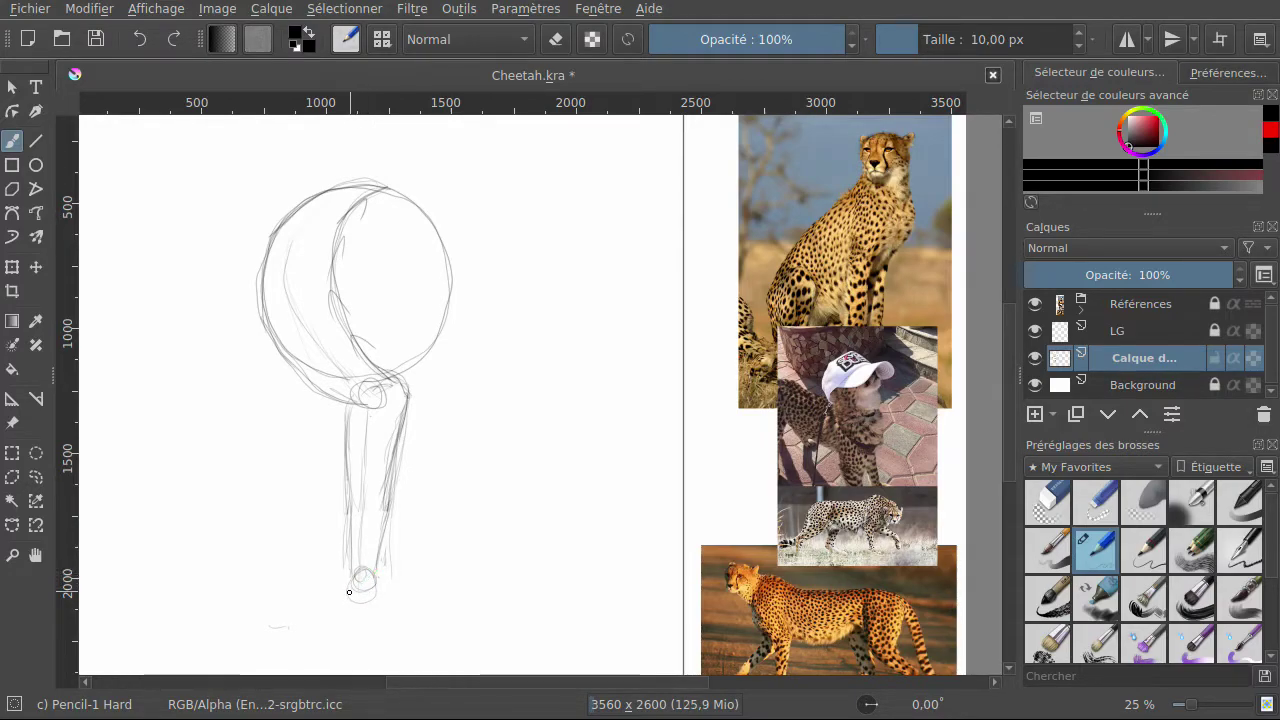
pyautogui.moveTo(392, 456)
pyautogui.mouseDown()
pyautogui.moveTo(375, 500)
pyautogui.moveTo(405, 445)
pyautogui.moveTo(383, 508)
pyautogui.moveTo(391, 491)
pyautogui.moveTo(371, 498)
pyautogui.moveTo(346, 459)
pyautogui.moveTo(352, 521)
pyautogui.mouseUp()
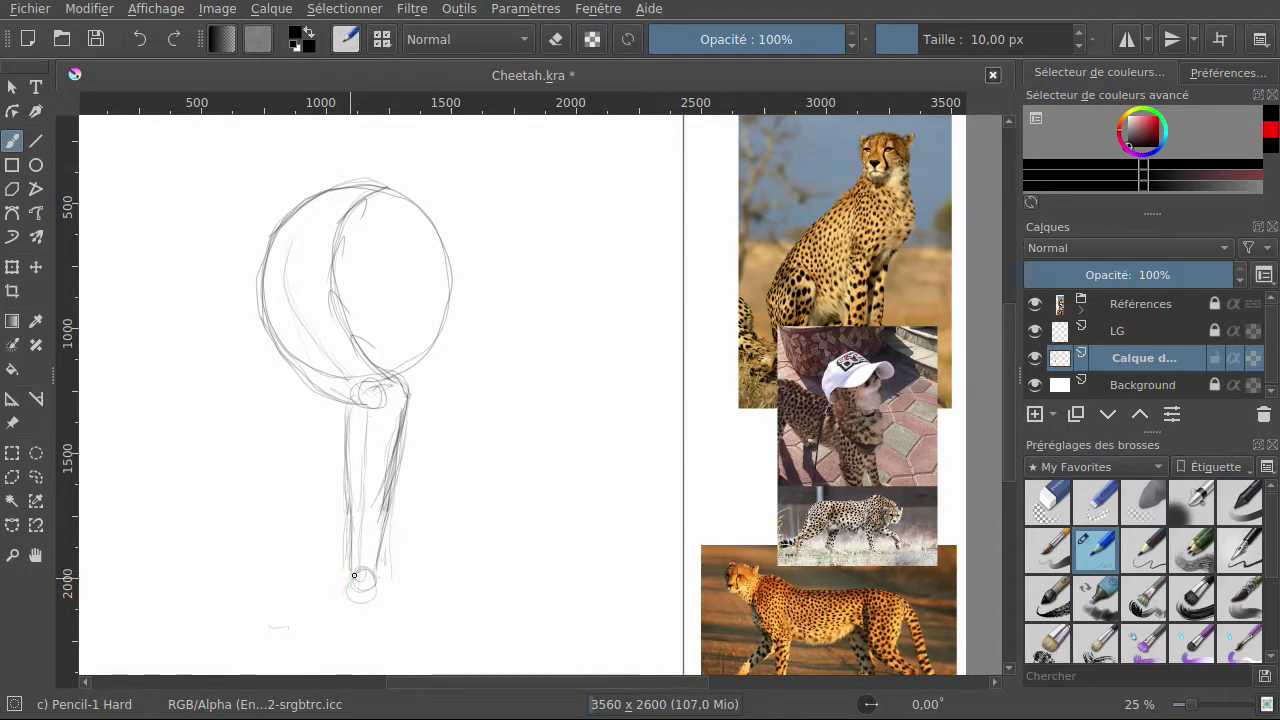
# Try to sketch a blocky paw in front of the lower joint circle, and undo its strokes.
pyautogui.moveTo(340, 590)
pyautogui.mouseDown()
pyautogui.moveTo(336, 621)
pyautogui.moveTo(370, 610)
pyautogui.moveTo(387, 557)
pyautogui.moveTo(370, 579)
pyautogui.moveTo(321, 580)
pyautogui.moveTo(321, 614)
pyautogui.moveTo(359, 615)
pyautogui.moveTo(329, 612)
pyautogui.moveTo(367, 608)
pyautogui.moveTo(377, 581)
pyautogui.moveTo(340, 590)
pyautogui.moveTo(336, 621)
pyautogui.moveTo(361, 611)
pyautogui.moveTo(386, 548)
pyautogui.mouseUp()
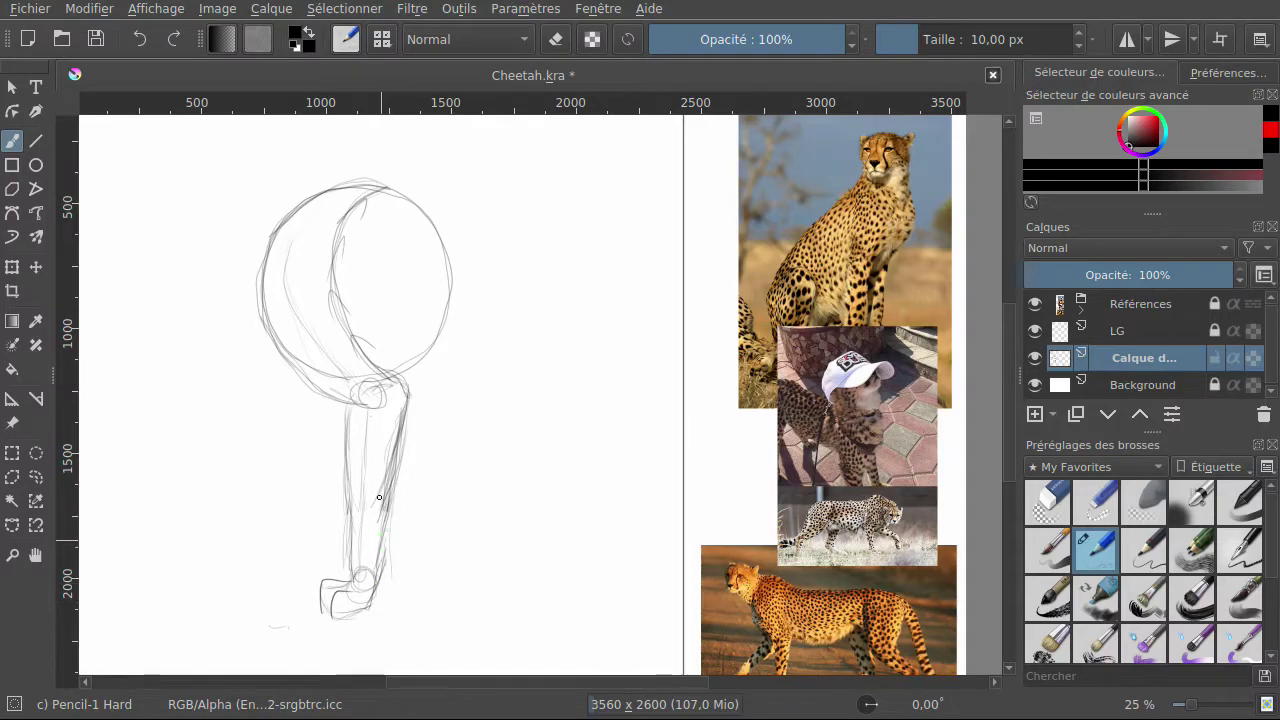
pyautogui.click(137, 43)
pyautogui.click(135, 40)
pyautogui.click(137, 38)
pyautogui.click(137, 38)
pyautogui.click(140, 36)
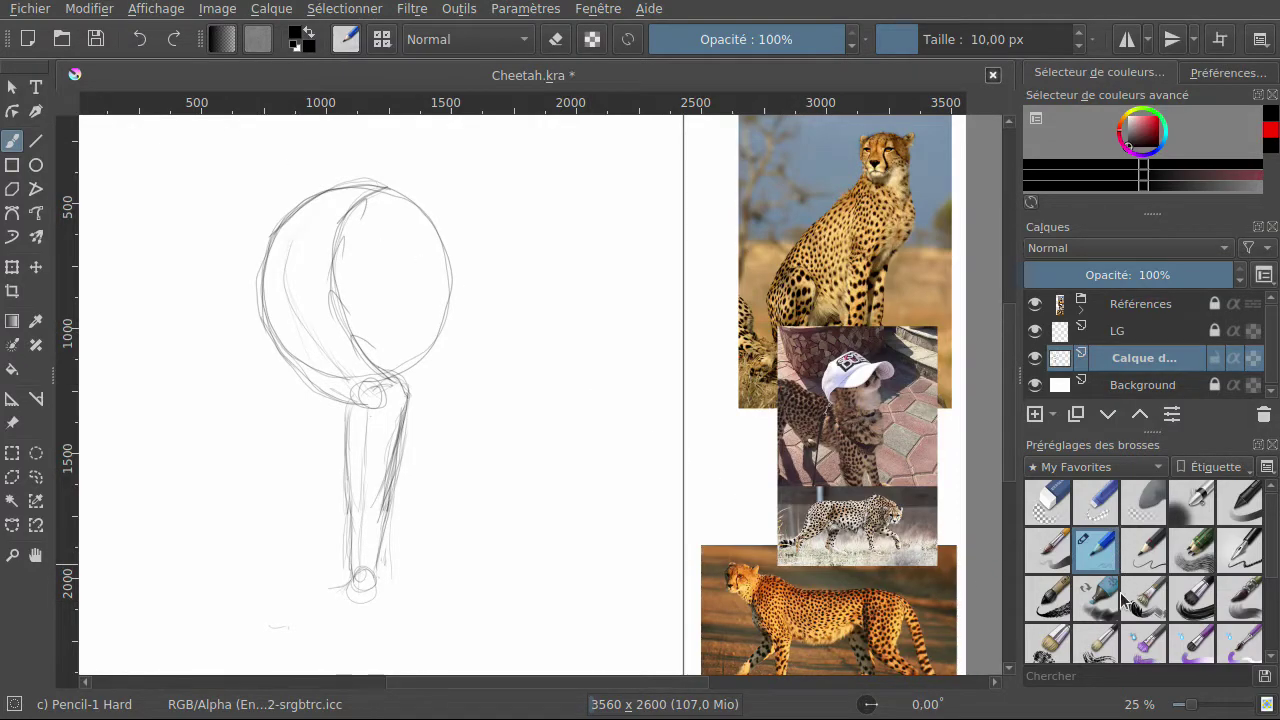
# Erase the leg below the elbow circle with Eraser Soft and redraw the upper parts of both side lines with Pencil-1 Hard.
pyautogui.click(1143, 501)
pyautogui.moveTo(389, 521)
pyautogui.mouseDown()
pyautogui.moveTo(380, 479)
pyautogui.moveTo(398, 443)
pyautogui.moveTo(364, 514)
pyautogui.moveTo(355, 605)
pyautogui.moveTo(373, 597)
pyautogui.moveTo(381, 529)
pyautogui.moveTo(367, 501)
pyautogui.moveTo(347, 547)
pyautogui.moveTo(364, 469)
pyautogui.moveTo(405, 449)
pyautogui.moveTo(400, 381)
pyautogui.moveTo(394, 413)
pyautogui.moveTo(338, 468)
pyautogui.moveTo(415, 429)
pyautogui.moveTo(384, 472)
pyautogui.moveTo(392, 509)
pyautogui.moveTo(333, 601)
pyautogui.moveTo(282, 620)
pyautogui.moveTo(321, 583)
pyautogui.moveTo(411, 423)
pyautogui.mouseUp()
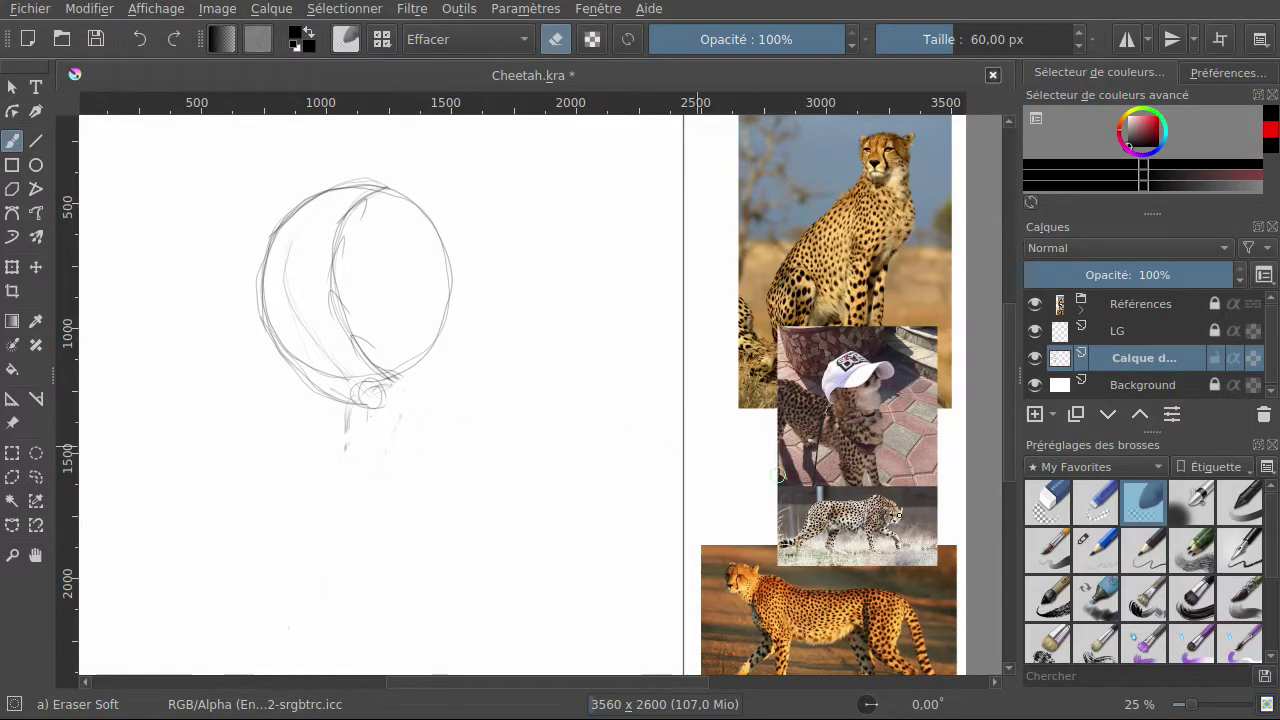
pyautogui.click(1096, 548)
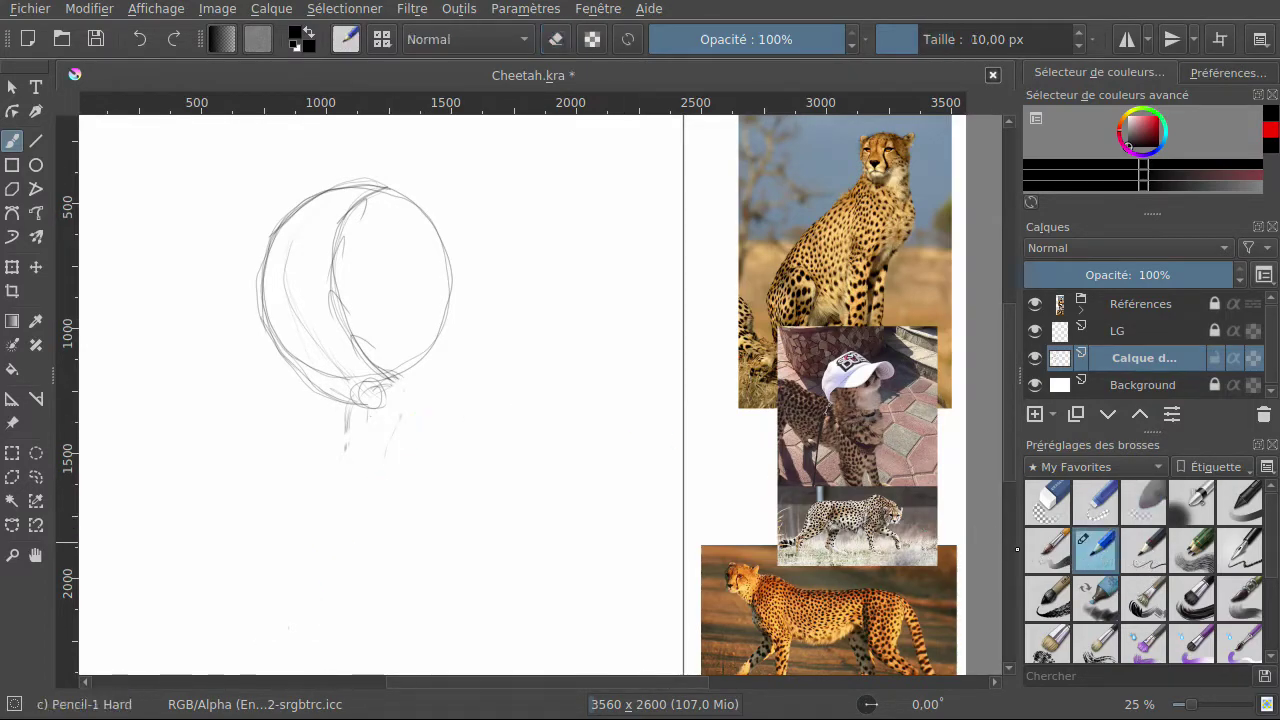
pyautogui.moveTo(353, 400); pyautogui.dragTo(348, 479)
pyautogui.moveTo(401, 383); pyautogui.dragTo(407, 411)
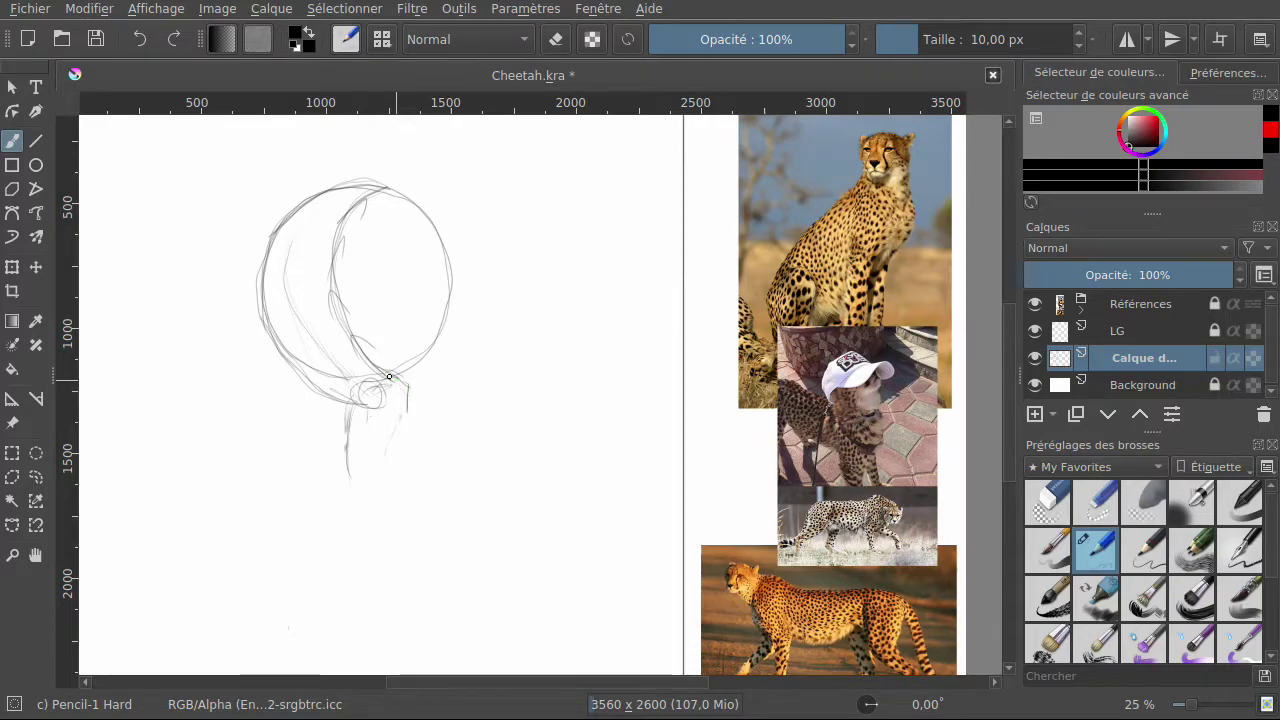
pyautogui.moveTo(372, 365)
pyautogui.mouseDown()
pyautogui.moveTo(413, 374)
pyautogui.moveTo(402, 433)
pyautogui.mouseUp()
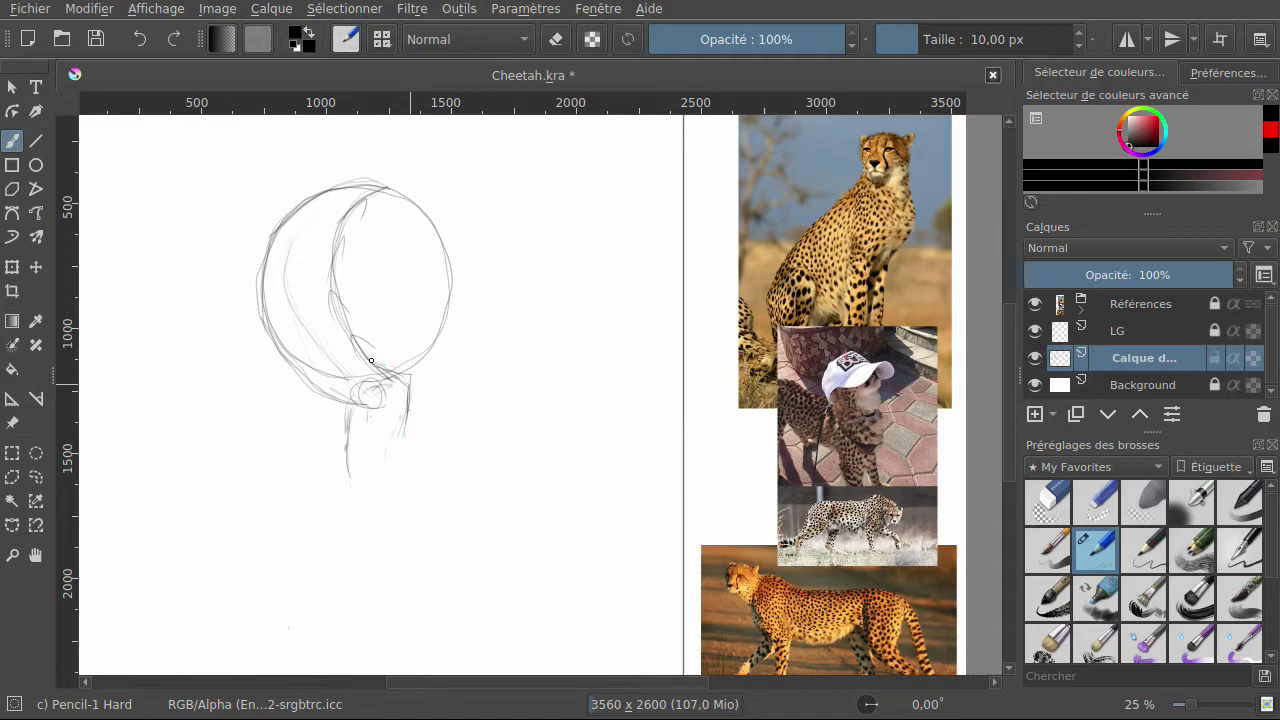
pyautogui.moveTo(406, 374); pyautogui.dragTo(399, 435)
pyautogui.moveTo(409, 378)
pyautogui.mouseDown()
pyautogui.moveTo(396, 466)
pyautogui.moveTo(408, 415)
pyautogui.mouseUp()
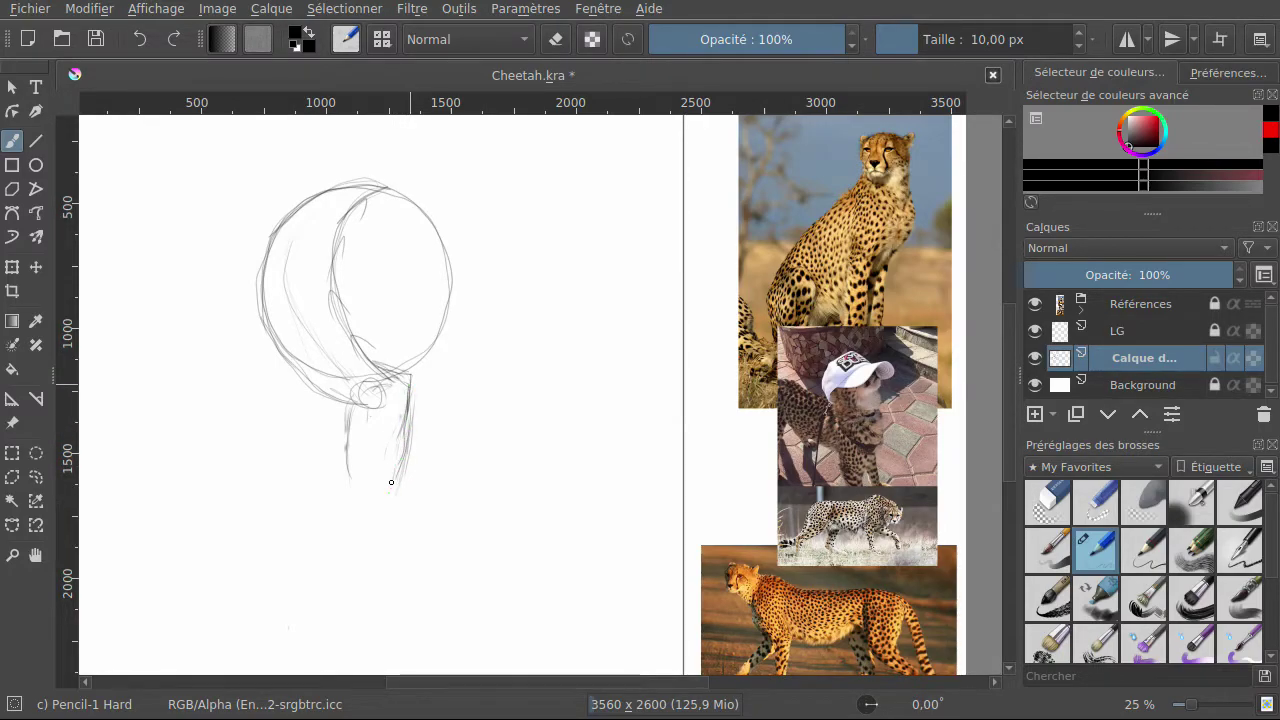
# Extend both side lines of the foreleg downward in a taper and close them with a small rounded wrist joint.
pyautogui.moveTo(394, 480); pyautogui.dragTo(394, 491)
pyautogui.moveTo(404, 446); pyautogui.dragTo(392, 530)
pyautogui.moveTo(348, 446); pyautogui.dragTo(353, 512)
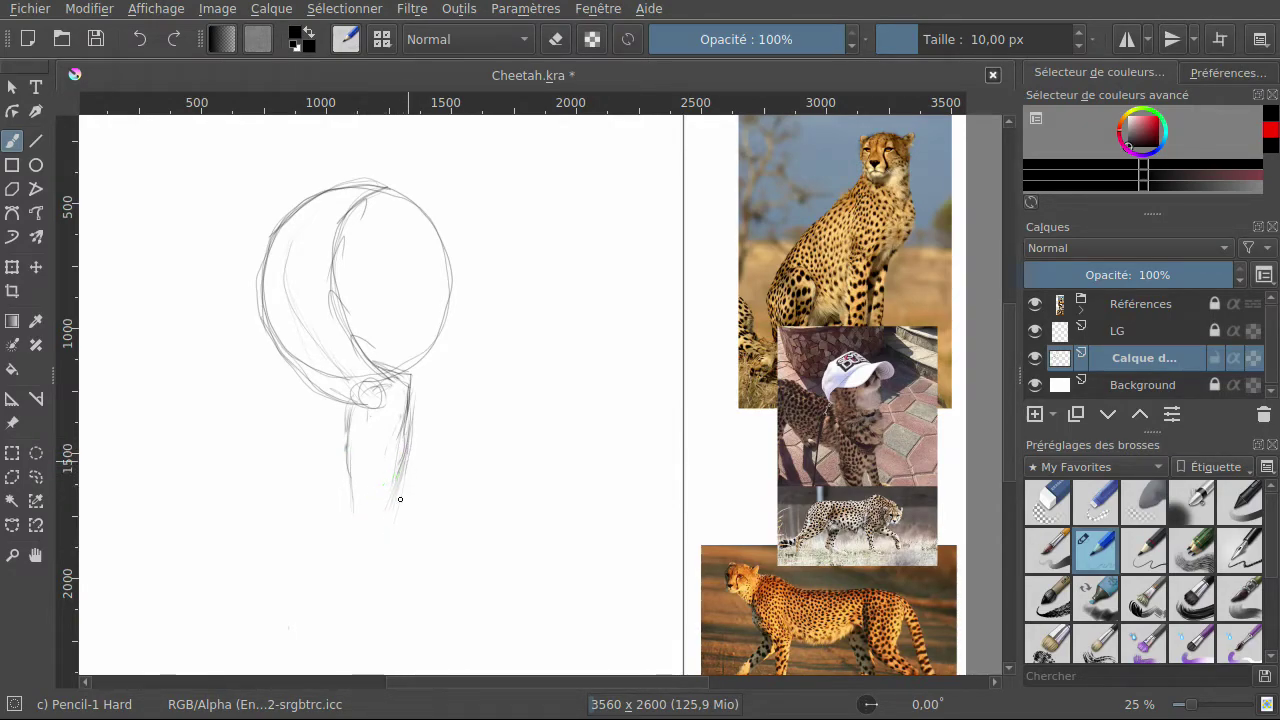
pyautogui.moveTo(400, 451); pyautogui.dragTo(399, 500)
pyautogui.moveTo(405, 450); pyautogui.dragTo(400, 506)
pyautogui.scroll(-3, 596, 375)
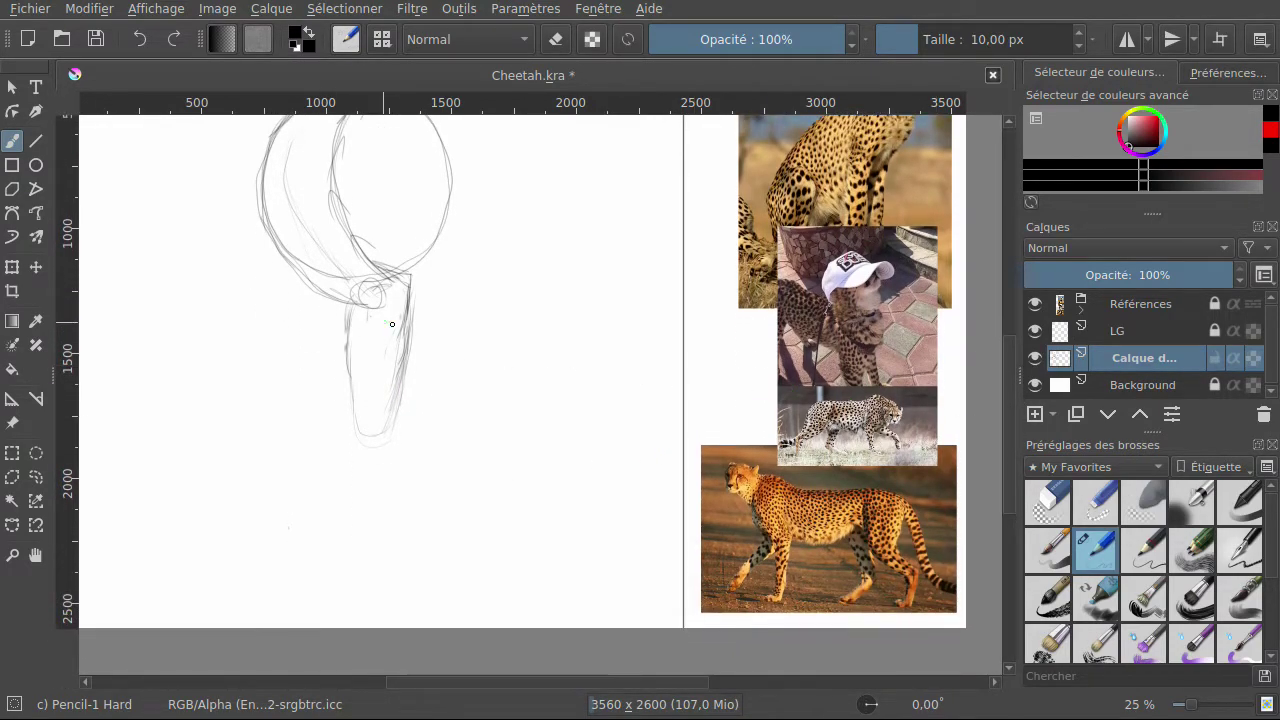
pyautogui.moveTo(396, 428)
pyautogui.mouseDown()
pyautogui.moveTo(401, 392)
pyautogui.moveTo(384, 453)
pyautogui.moveTo(366, 415)
pyautogui.moveTo(360, 447)
pyautogui.moveTo(361, 405)
pyautogui.mouseUp()
pyautogui.moveTo(384, 463); pyautogui.dragTo(385, 450)
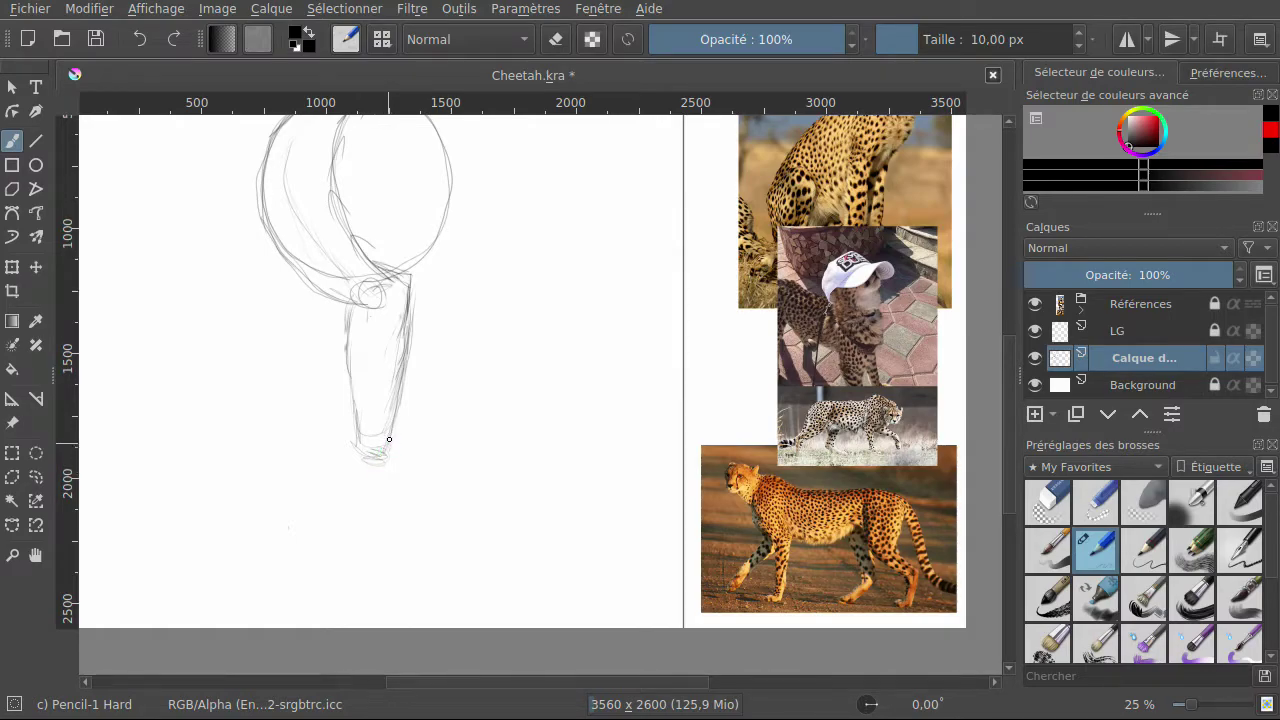
# Sketch a forward-pointing paw below the wrist joint and strengthen the back line of the leg.
pyautogui.moveTo(394, 488)
pyautogui.mouseDown()
pyautogui.moveTo(373, 532)
pyautogui.moveTo(387, 500)
pyautogui.moveTo(363, 528)
pyautogui.moveTo(330, 525)
pyautogui.mouseUp()
pyautogui.moveTo(322, 501)
pyautogui.mouseDown()
pyautogui.moveTo(313, 520)
pyautogui.moveTo(335, 533)
pyautogui.mouseUp()
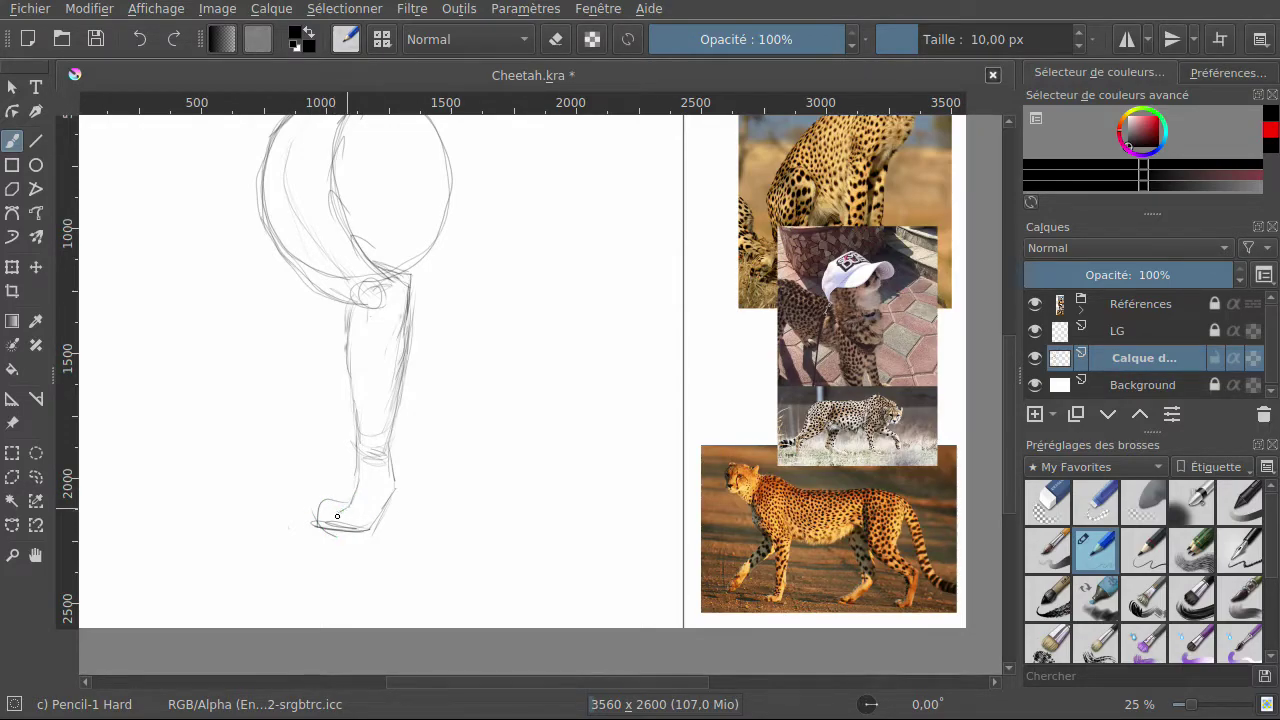
pyautogui.moveTo(320, 499)
pyautogui.mouseDown()
pyautogui.moveTo(337, 529)
pyautogui.moveTo(377, 513)
pyautogui.moveTo(360, 529)
pyautogui.moveTo(391, 500)
pyautogui.moveTo(385, 511)
pyautogui.moveTo(393, 481)
pyautogui.moveTo(351, 499)
pyautogui.moveTo(389, 434)
pyautogui.moveTo(404, 359)
pyautogui.mouseUp()
pyautogui.moveTo(389, 441)
pyautogui.mouseDown()
pyautogui.moveTo(401, 380)
pyautogui.moveTo(387, 433)
pyautogui.moveTo(412, 292)
pyautogui.mouseUp()
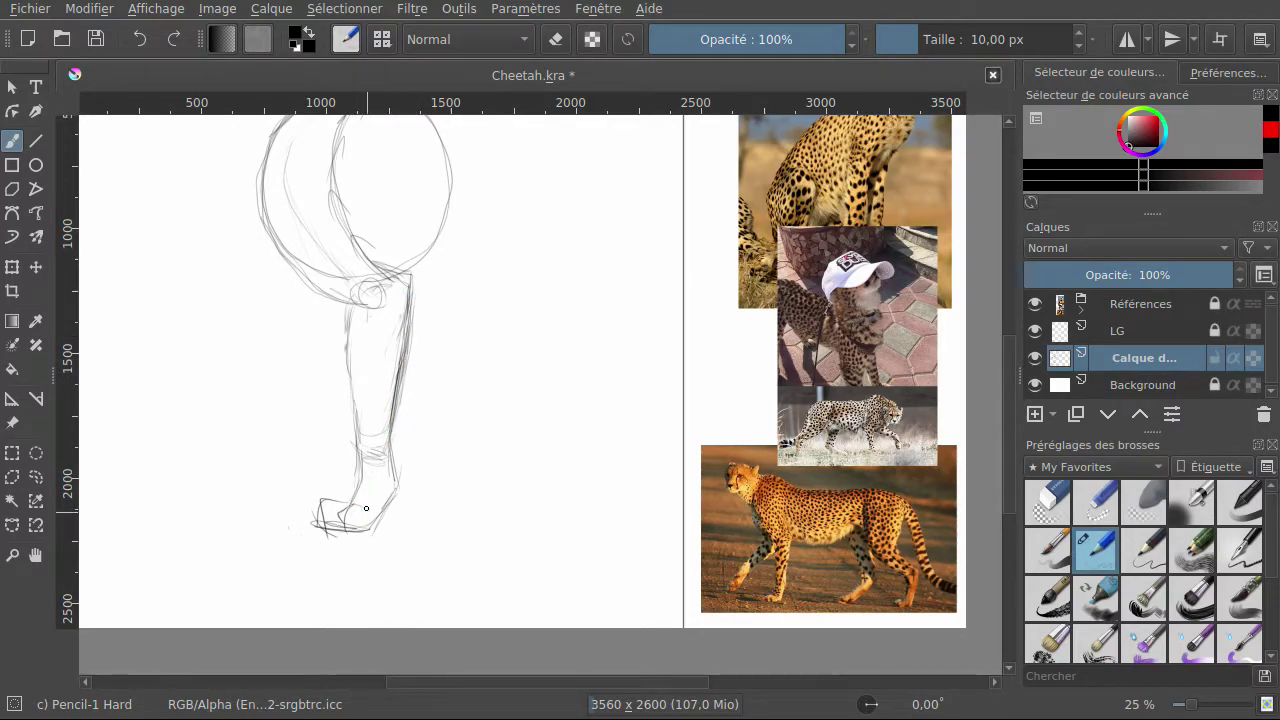
pyautogui.moveTo(379, 514)
pyautogui.mouseDown()
pyautogui.moveTo(394, 468)
pyautogui.moveTo(404, 491)
pyautogui.moveTo(393, 397)
pyautogui.mouseUp()
pyautogui.moveTo(354, 495); pyautogui.dragTo(354, 372)
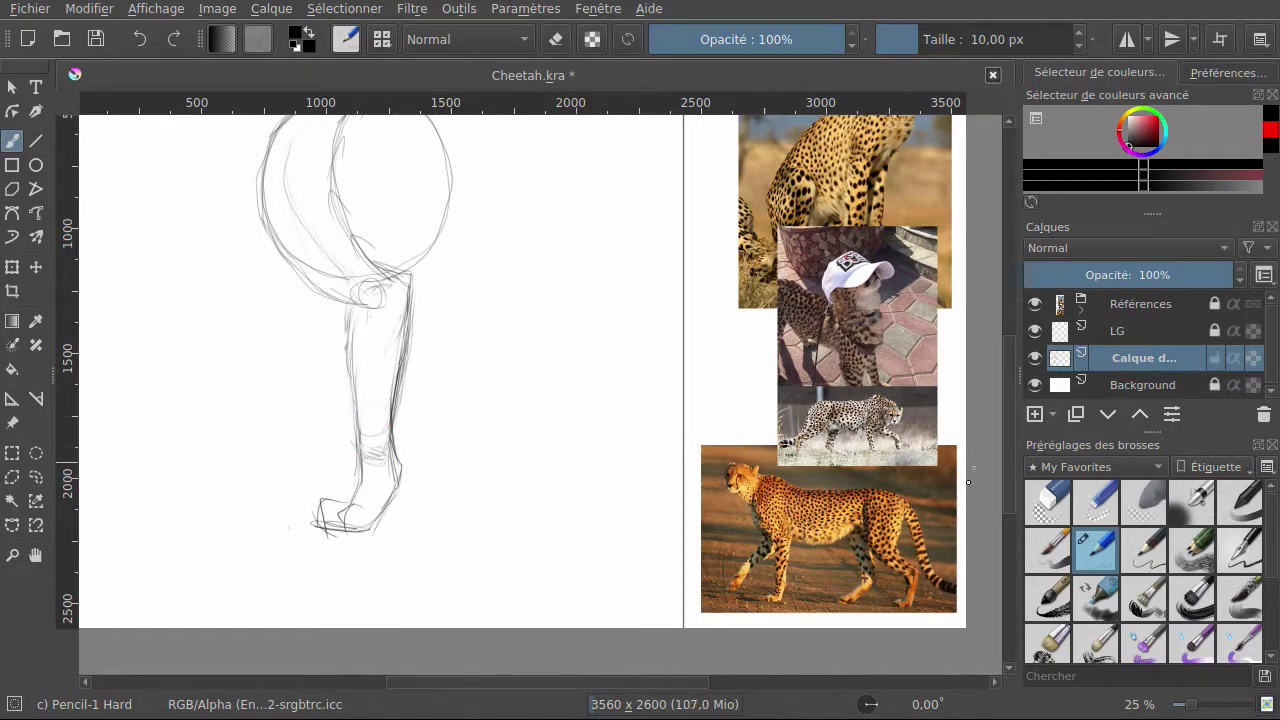
# Darken the foreleg's front line from the elbow circle down to the wrist.
pyautogui.scroll(3, 1006, 496)
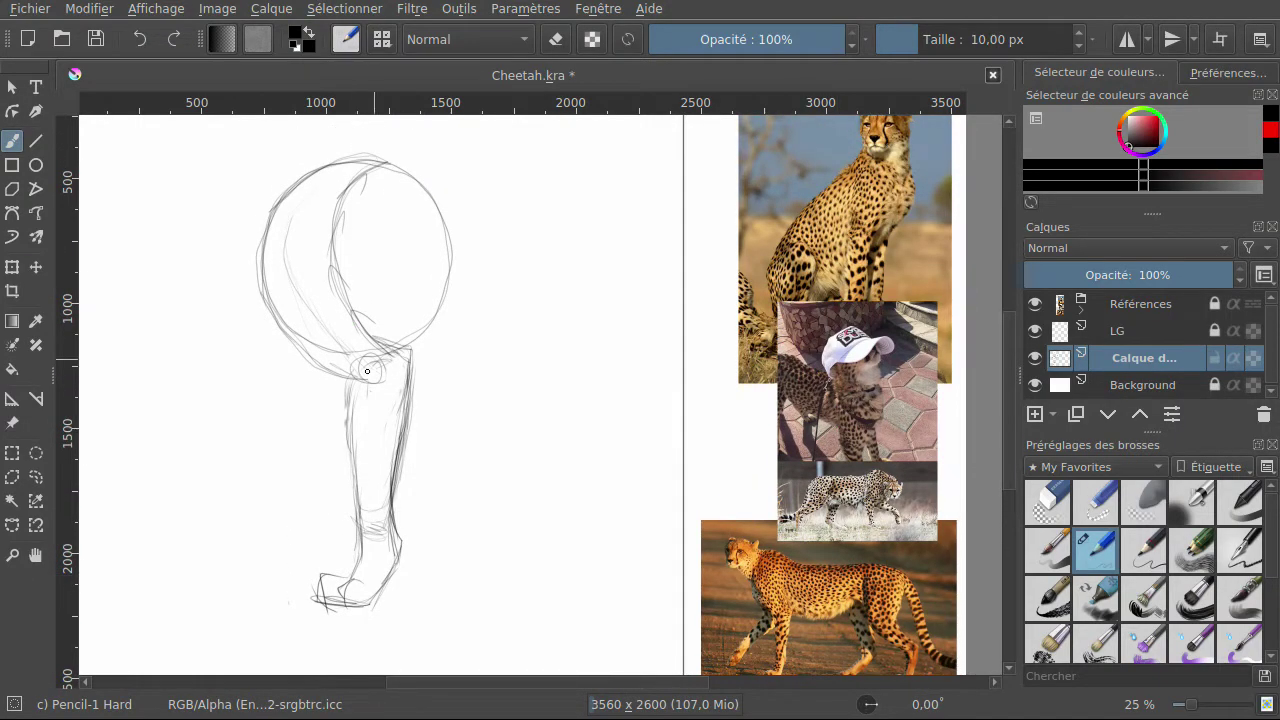
pyautogui.moveTo(351, 414)
pyautogui.mouseDown()
pyautogui.moveTo(359, 370)
pyautogui.moveTo(349, 427)
pyautogui.moveTo(343, 391)
pyautogui.moveTo(364, 522)
pyautogui.mouseUp()
pyautogui.moveTo(355, 470); pyautogui.dragTo(362, 542)
pyautogui.moveTo(358, 496); pyautogui.dragTo(362, 526)
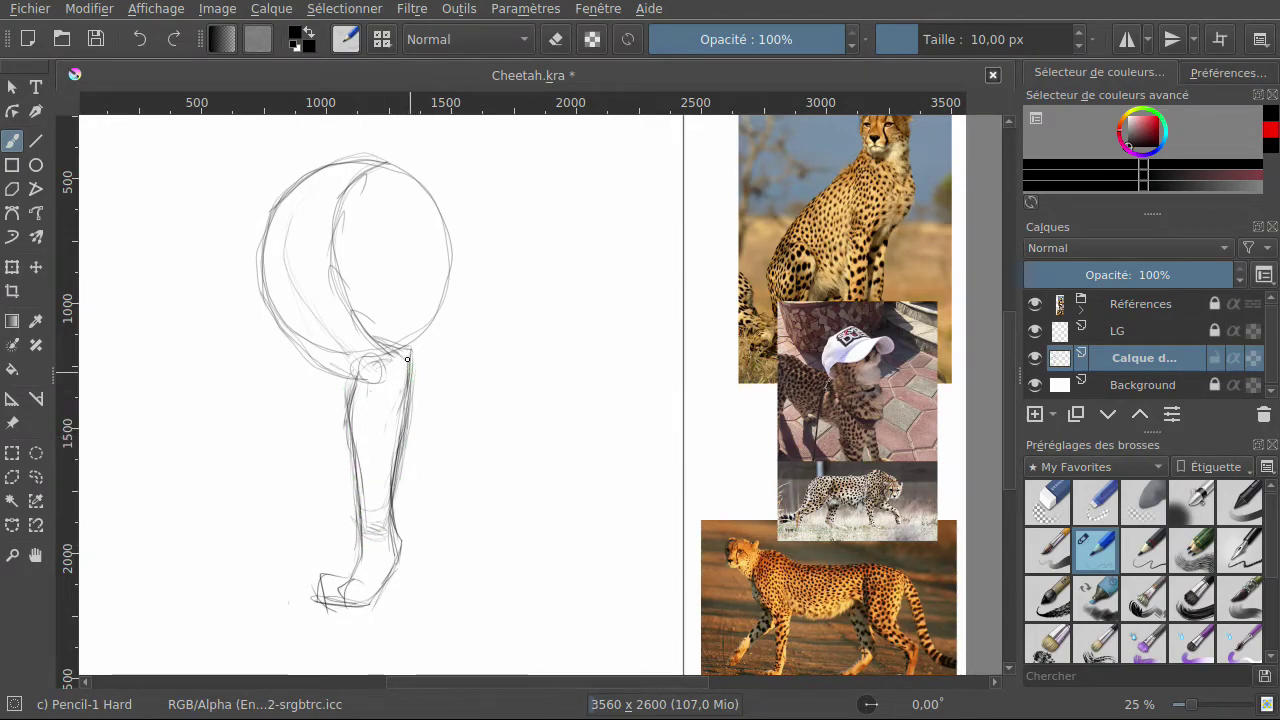
# Reinforce the shoulder crescent's inner and outer contours and the elbow corner with extra pencil strokes.
pyautogui.moveTo(370, 328)
pyautogui.mouseDown()
pyautogui.moveTo(417, 345)
pyautogui.moveTo(410, 376)
pyautogui.mouseUp()
pyautogui.moveTo(322, 368)
pyautogui.mouseDown()
pyautogui.moveTo(275, 279)
pyautogui.moveTo(290, 310)
pyautogui.moveTo(275, 320)
pyautogui.moveTo(277, 249)
pyautogui.mouseUp()
pyautogui.moveTo(270, 298); pyautogui.dragTo(278, 205)
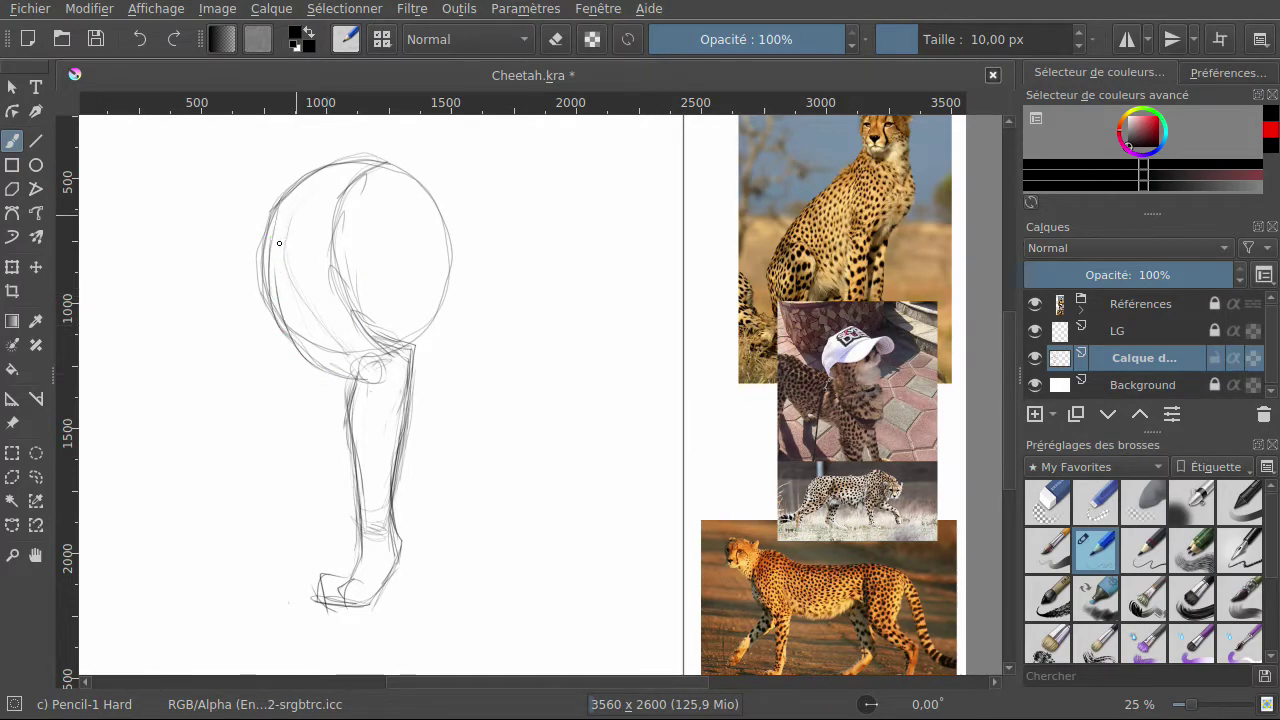
pyautogui.moveTo(366, 172); pyautogui.dragTo(313, 283)
pyautogui.moveTo(346, 206)
pyautogui.mouseDown()
pyautogui.moveTo(334, 290)
pyautogui.moveTo(352, 318)
pyautogui.mouseUp()
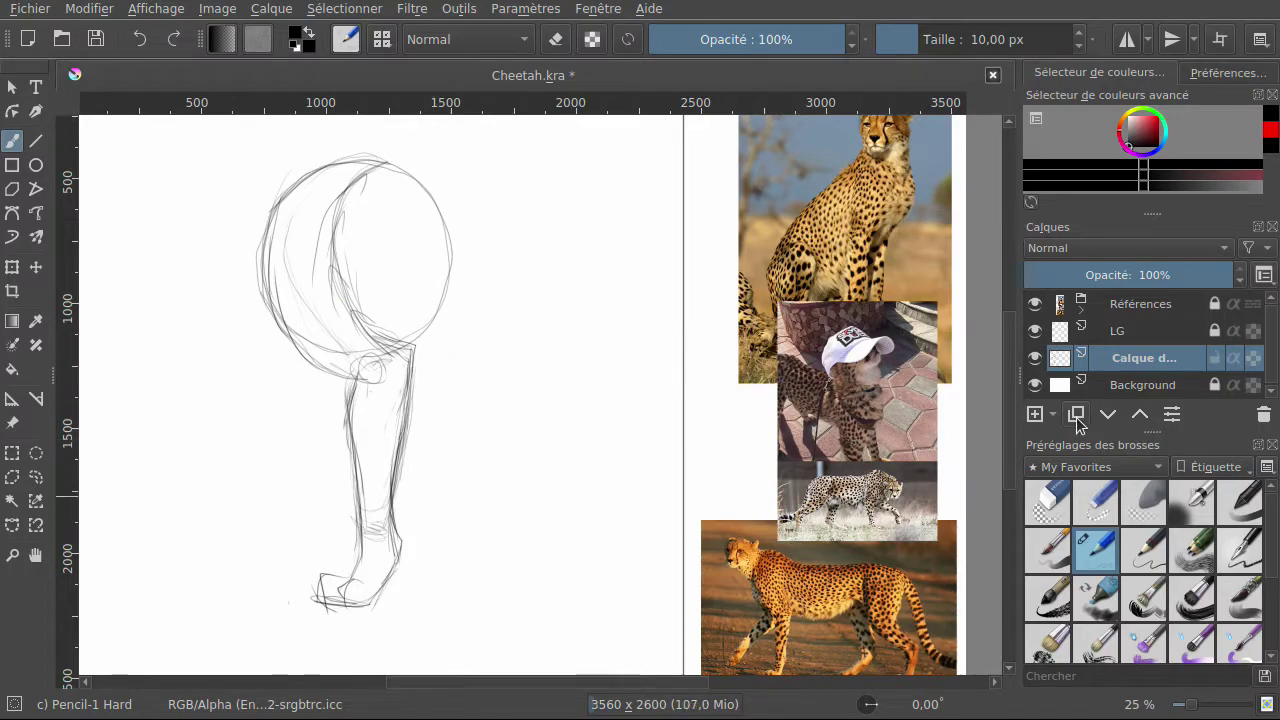
# Set the brush colour to red, try tracing the shoulder crescent's inner edge with Pencil-1 Hard, and undo the strokes.
pyautogui.click(1141, 119)
pyautogui.moveTo(1153, 120); pyautogui.dragTo(1158, 117)
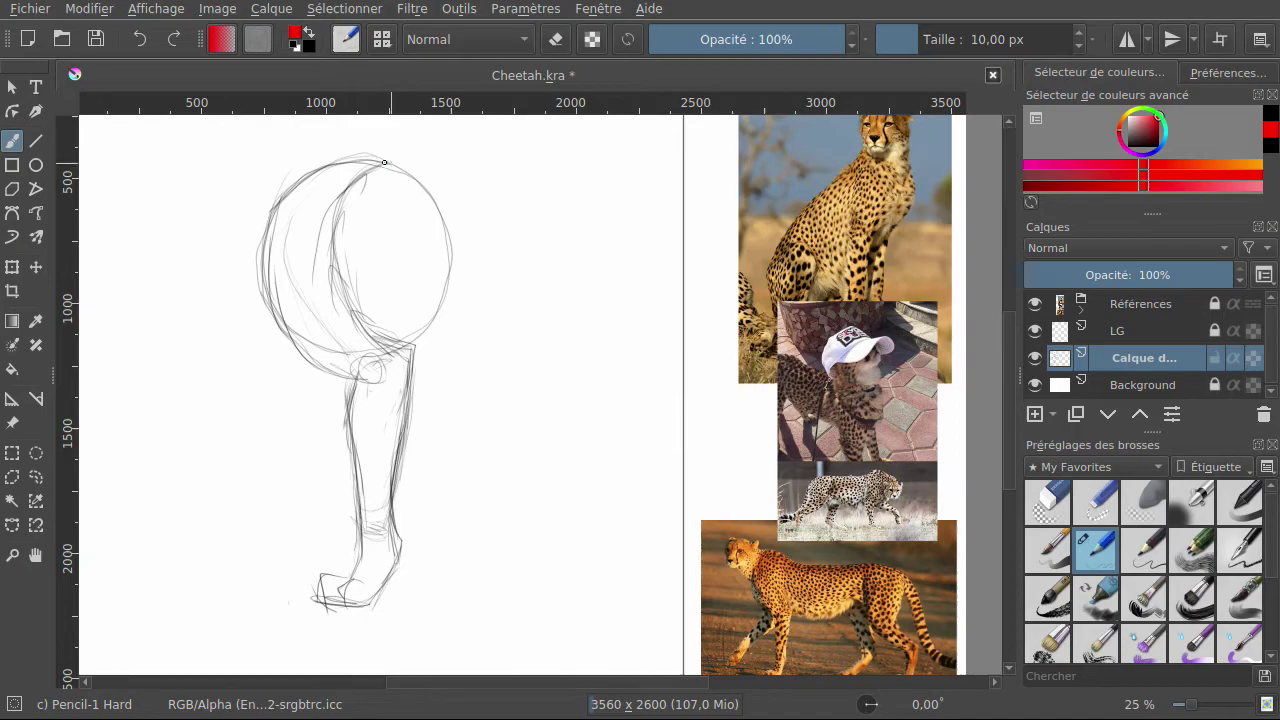
pyautogui.moveTo(358, 176); pyautogui.dragTo(325, 215)
pyautogui.moveTo(380, 164)
pyautogui.mouseDown()
pyautogui.moveTo(341, 189)
pyautogui.moveTo(328, 222)
pyautogui.moveTo(342, 281)
pyautogui.mouseUp()
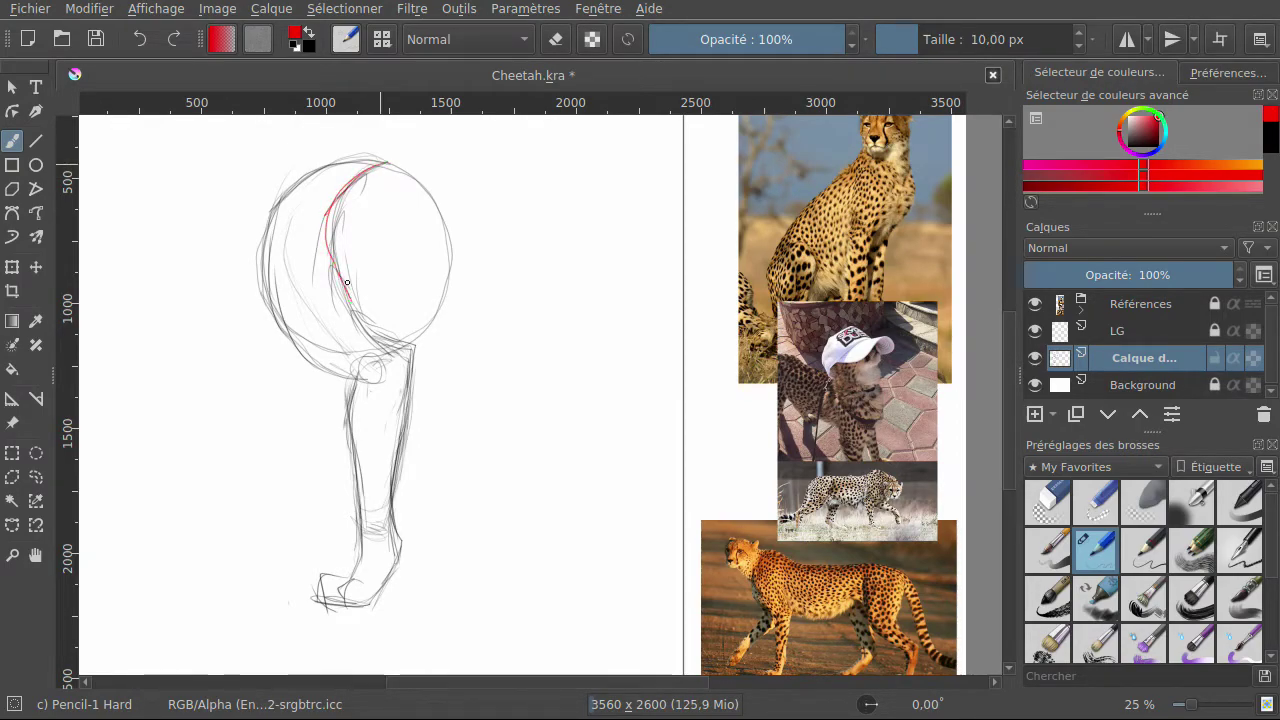
pyautogui.click(139, 39)
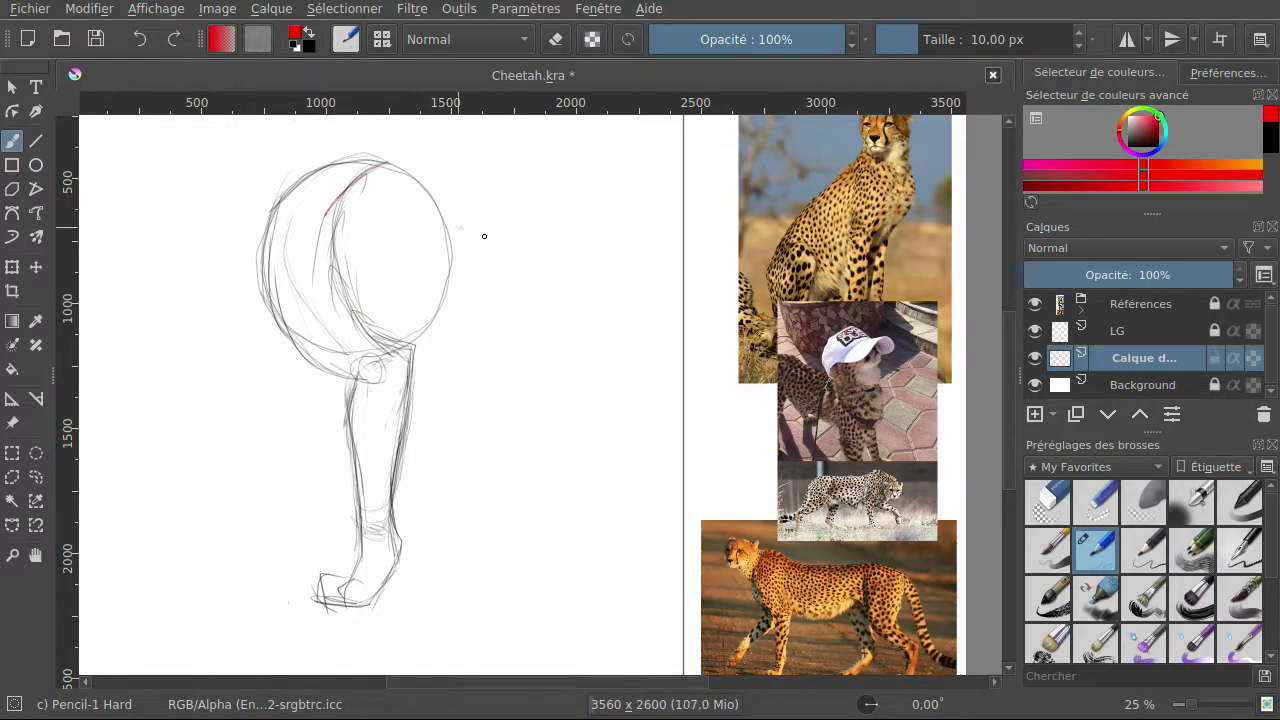
pyautogui.click(139, 39)
# Trace the shoulder crescent's inner, outer and lower edges in red with the Pencil-2 brush.
pyautogui.click(1150, 552)
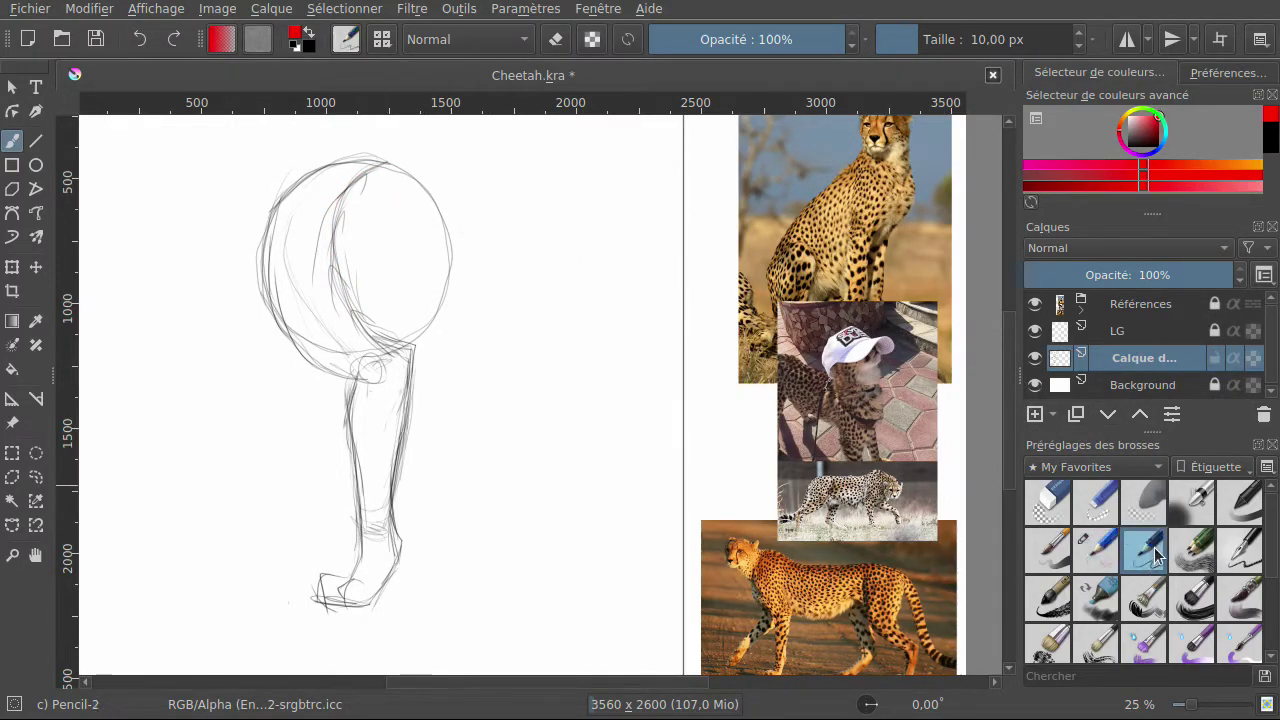
pyautogui.moveTo(603, 295)
pyautogui.mouseDown()
pyautogui.moveTo(576, 356)
pyautogui.moveTo(606, 435)
pyautogui.mouseUp()
pyautogui.click(139, 39)
pyautogui.moveTo(384, 162)
pyautogui.mouseDown()
pyautogui.moveTo(344, 190)
pyautogui.moveTo(330, 229)
pyautogui.mouseUp()
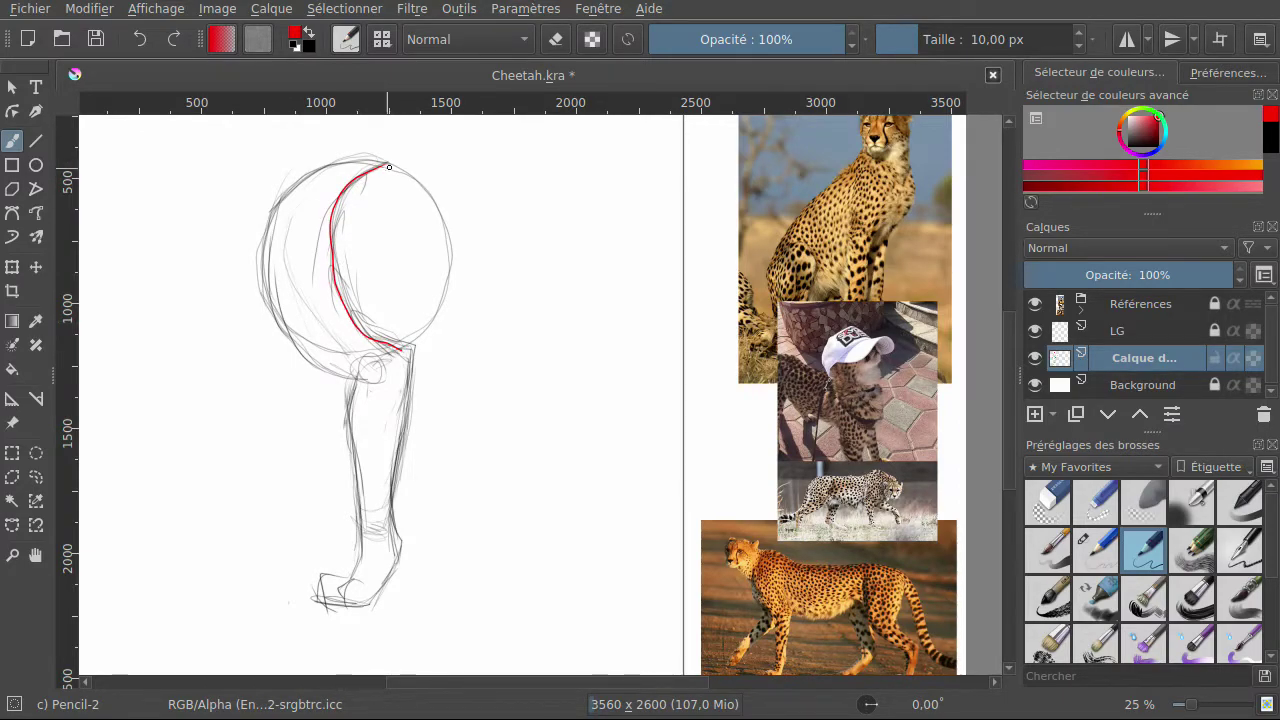
pyautogui.moveTo(264, 240); pyautogui.dragTo(270, 318)
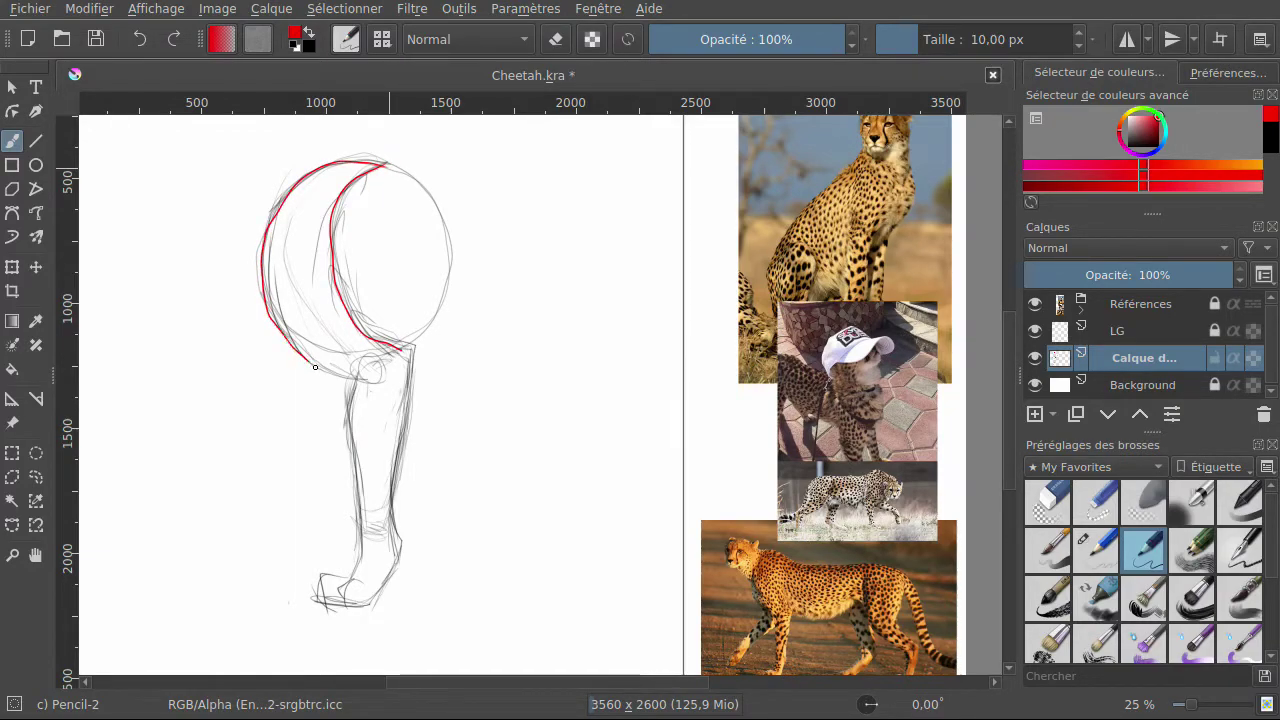
pyautogui.moveTo(344, 376)
pyautogui.mouseDown()
pyautogui.moveTo(390, 352)
pyautogui.moveTo(352, 366)
pyautogui.mouseUp()
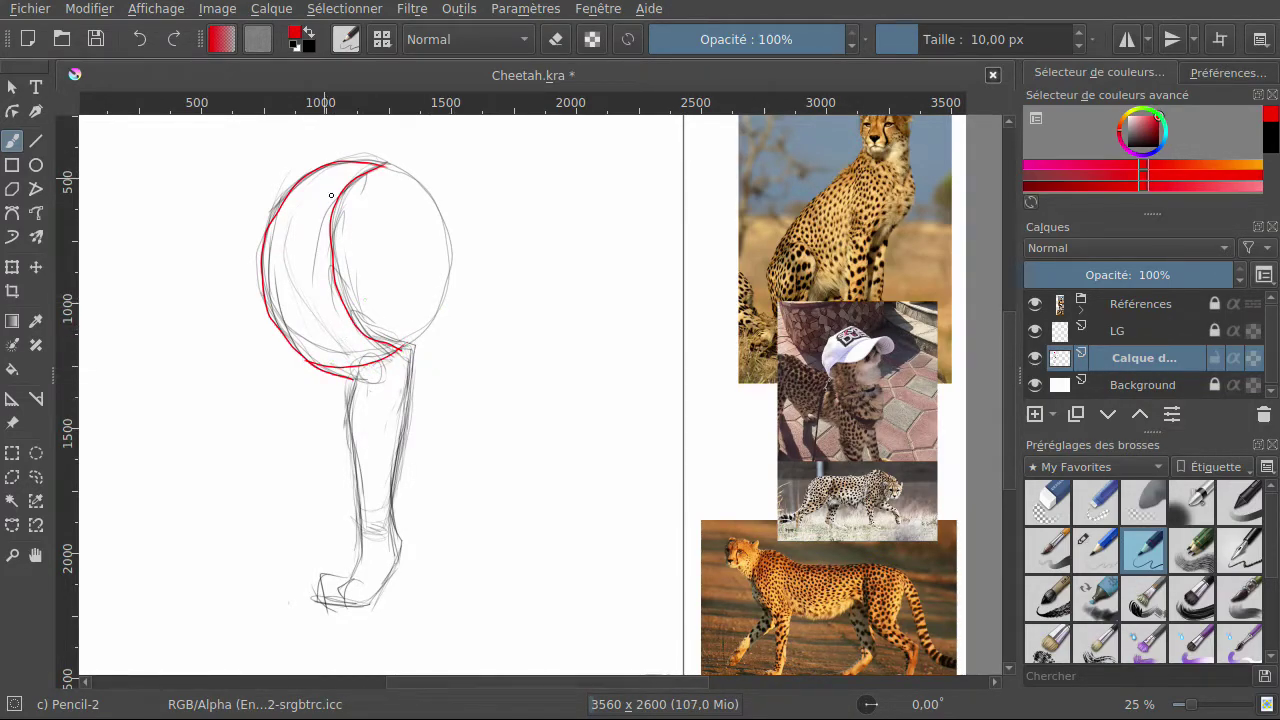
# Hatch the inside of the shoulder crescent with spaced diagonal red strokes.
pyautogui.moveTo(345, 177)
pyautogui.mouseDown()
pyautogui.moveTo(289, 244)
pyautogui.moveTo(327, 226)
pyautogui.moveTo(299, 302)
pyautogui.moveTo(327, 298)
pyautogui.moveTo(290, 342)
pyautogui.mouseUp()
pyautogui.moveTo(328, 298); pyautogui.dragTo(312, 362)
pyautogui.moveTo(352, 312); pyautogui.dragTo(340, 362)
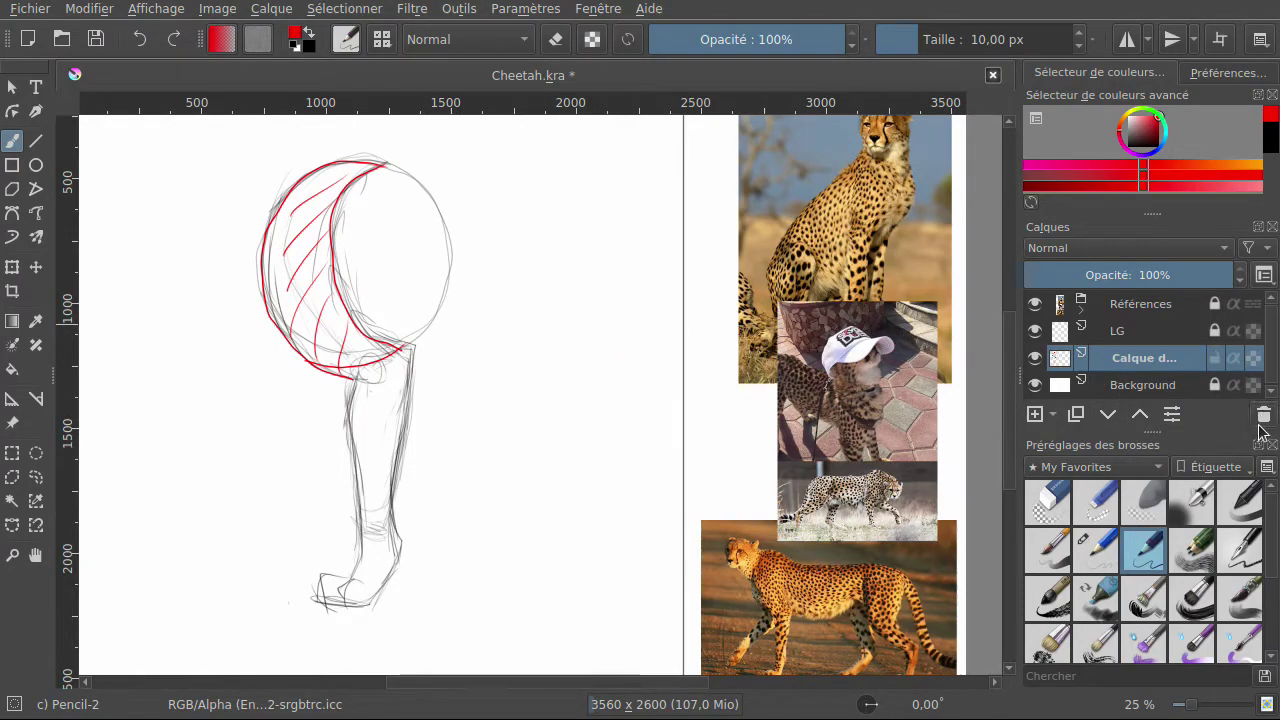
# Delete the layer holding the foreleg sketch and add a new empty paint layer above the background.
pyautogui.click(1262, 418)
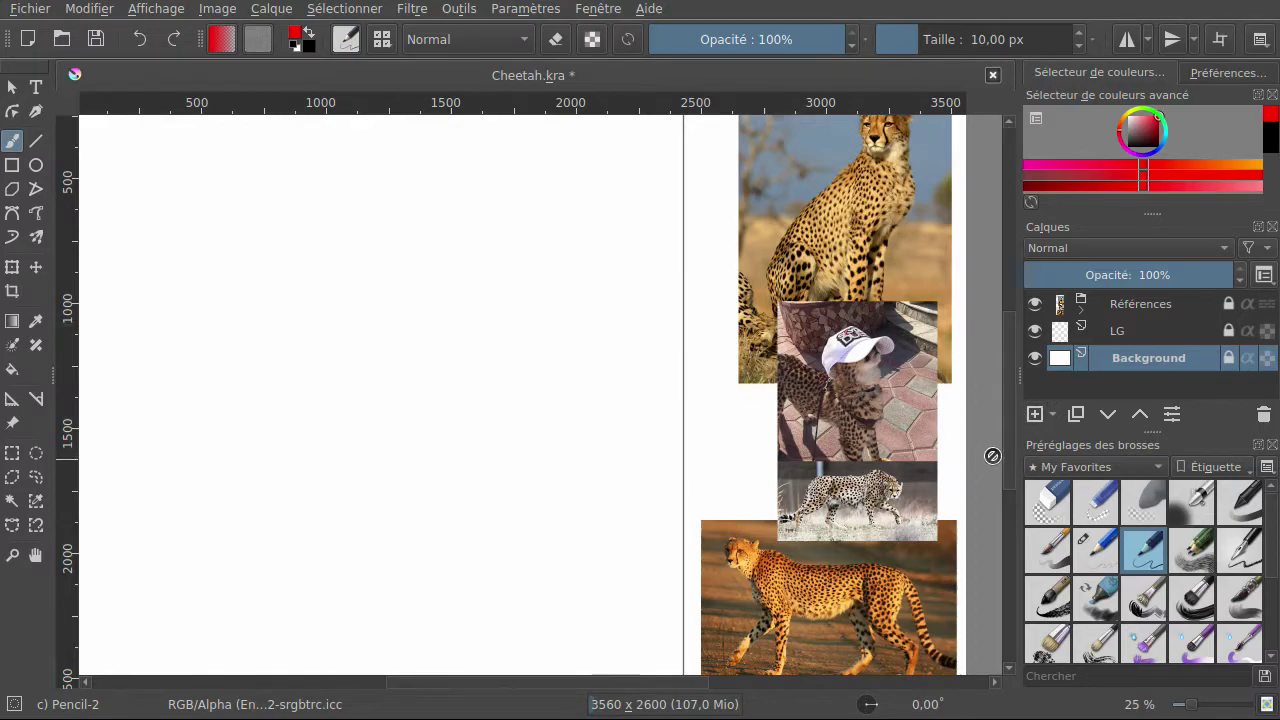
pyautogui.click(1038, 416)
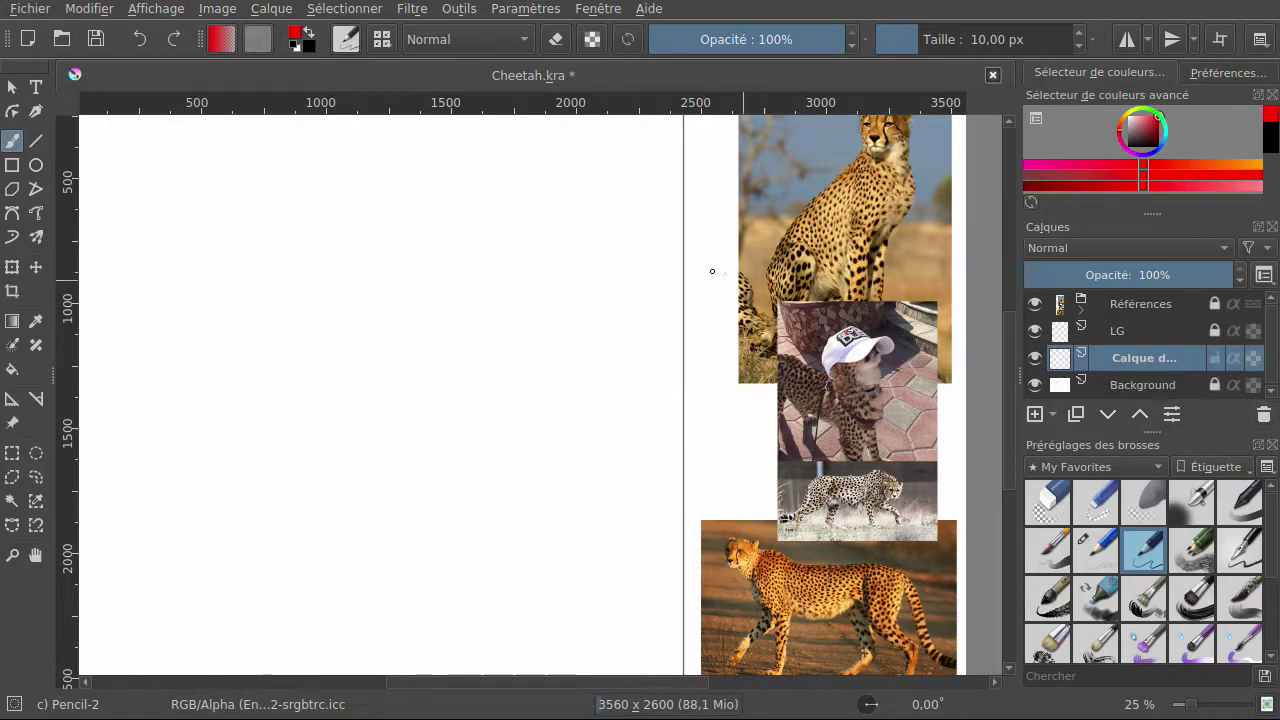
# Sketch a rough circle about 730 px wide for the hip in black with Pencil-1 Hard, going over its outline.
pyautogui.click(1129, 147)
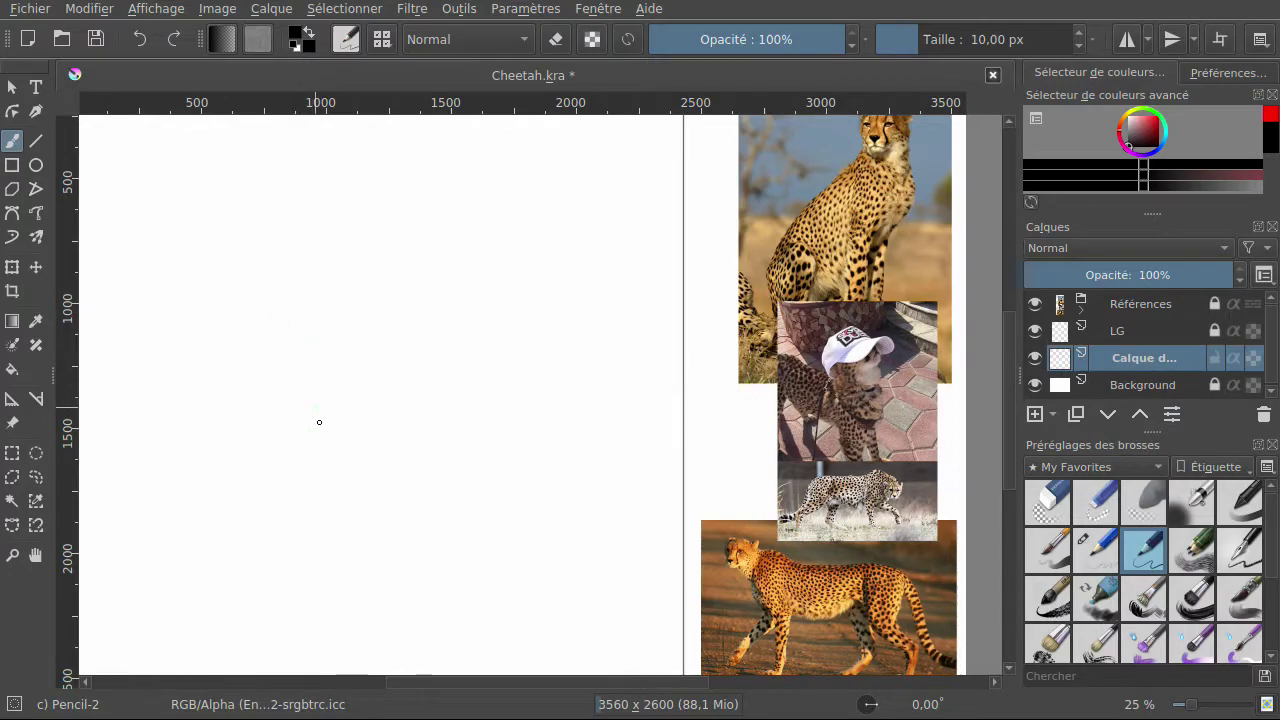
pyautogui.click(1112, 550)
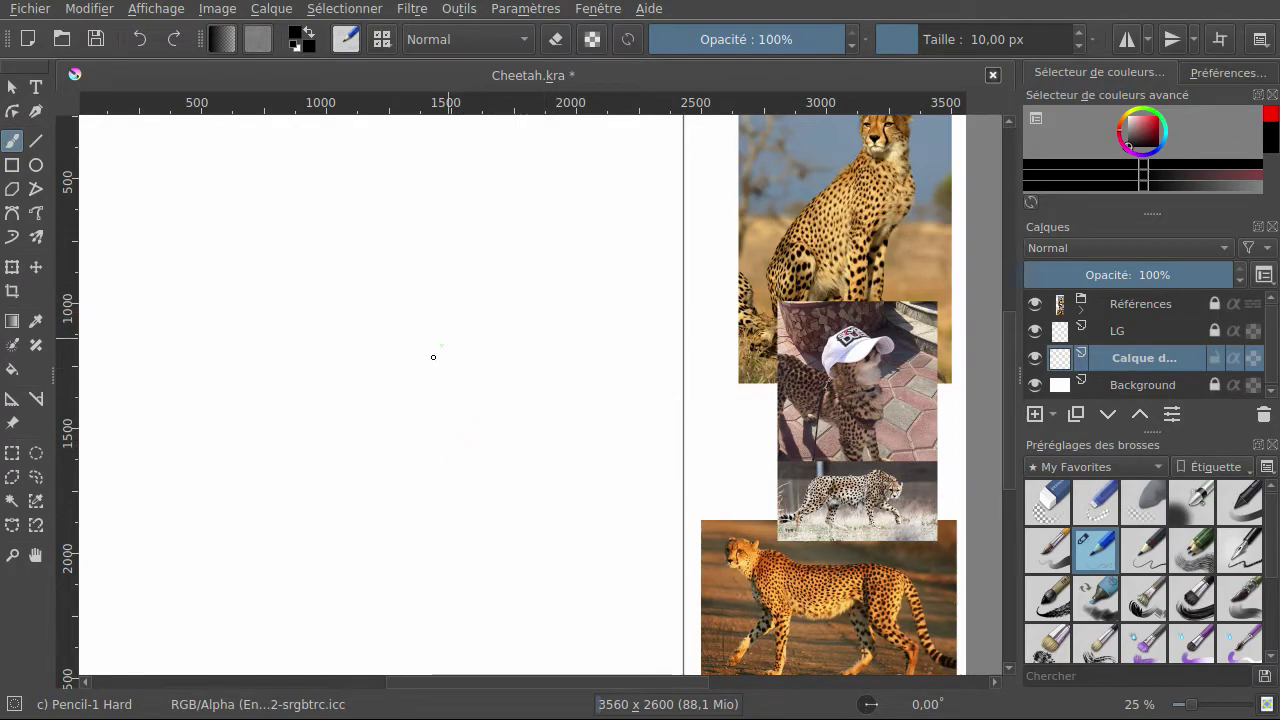
pyautogui.scroll(-1, 1009, 368)
pyautogui.moveTo(1009, 368)
pyautogui.mouseDown()
pyautogui.moveTo(1005, 407)
pyautogui.moveTo(1005, 369)
pyautogui.mouseUp()
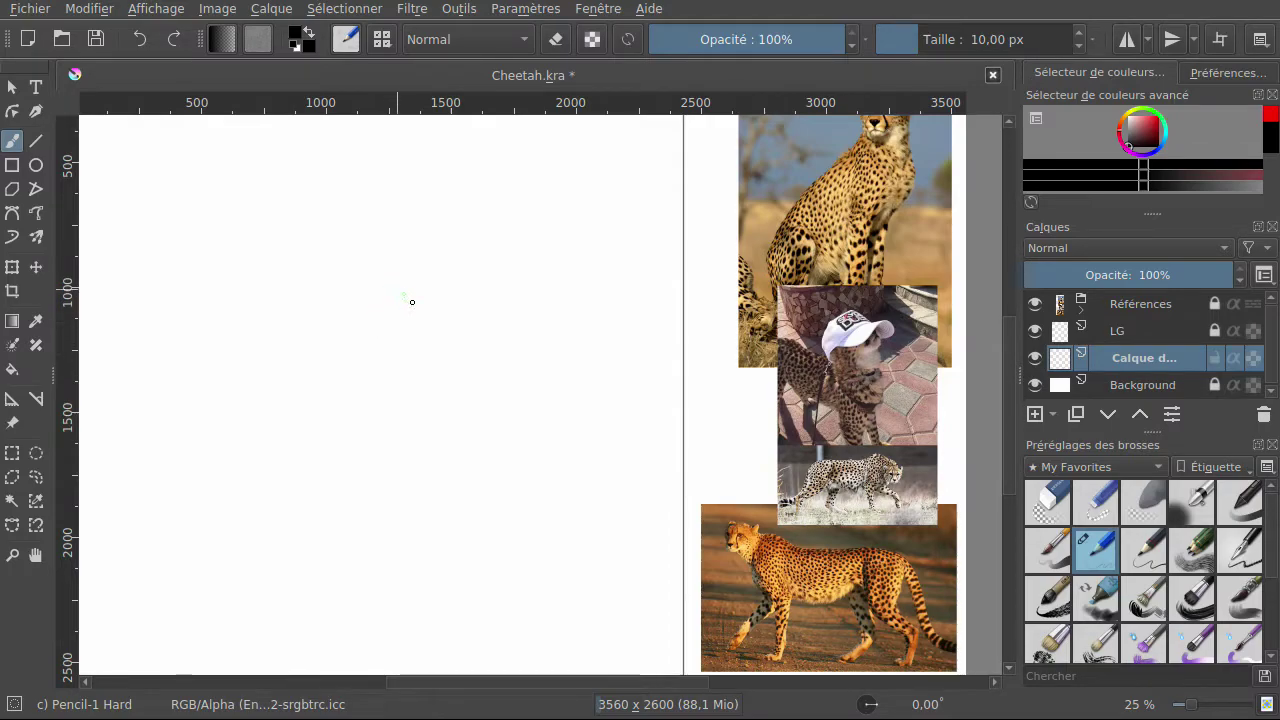
pyautogui.moveTo(389, 283)
pyautogui.mouseDown()
pyautogui.moveTo(355, 288)
pyautogui.moveTo(309, 324)
pyautogui.moveTo(291, 368)
pyautogui.moveTo(314, 438)
pyautogui.moveTo(349, 458)
pyautogui.moveTo(437, 444)
pyautogui.moveTo(466, 410)
pyautogui.moveTo(475, 370)
pyautogui.moveTo(442, 308)
pyautogui.moveTo(352, 296)
pyautogui.mouseUp()
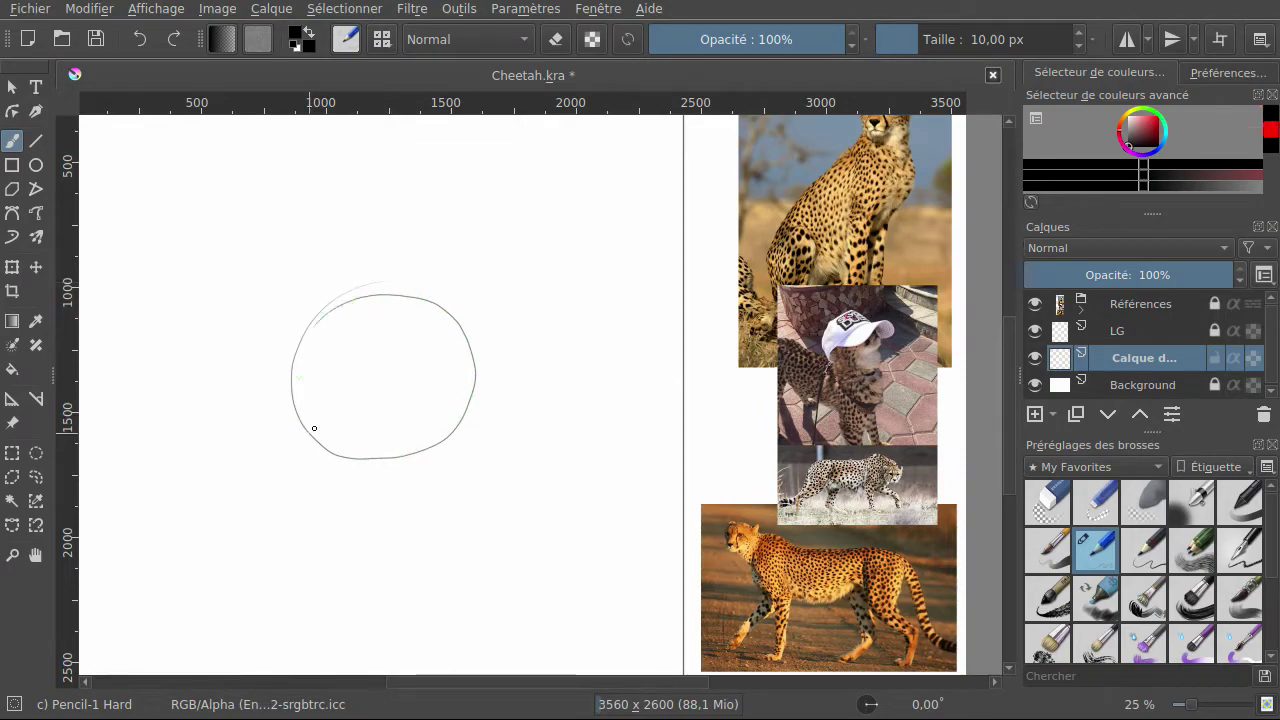
pyautogui.moveTo(289, 366)
pyautogui.mouseDown()
pyautogui.moveTo(314, 317)
pyautogui.moveTo(345, 292)
pyautogui.moveTo(417, 284)
pyautogui.moveTo(448, 302)
pyautogui.moveTo(466, 354)
pyautogui.moveTo(463, 408)
pyautogui.moveTo(408, 449)
pyautogui.moveTo(353, 457)
pyautogui.mouseUp()
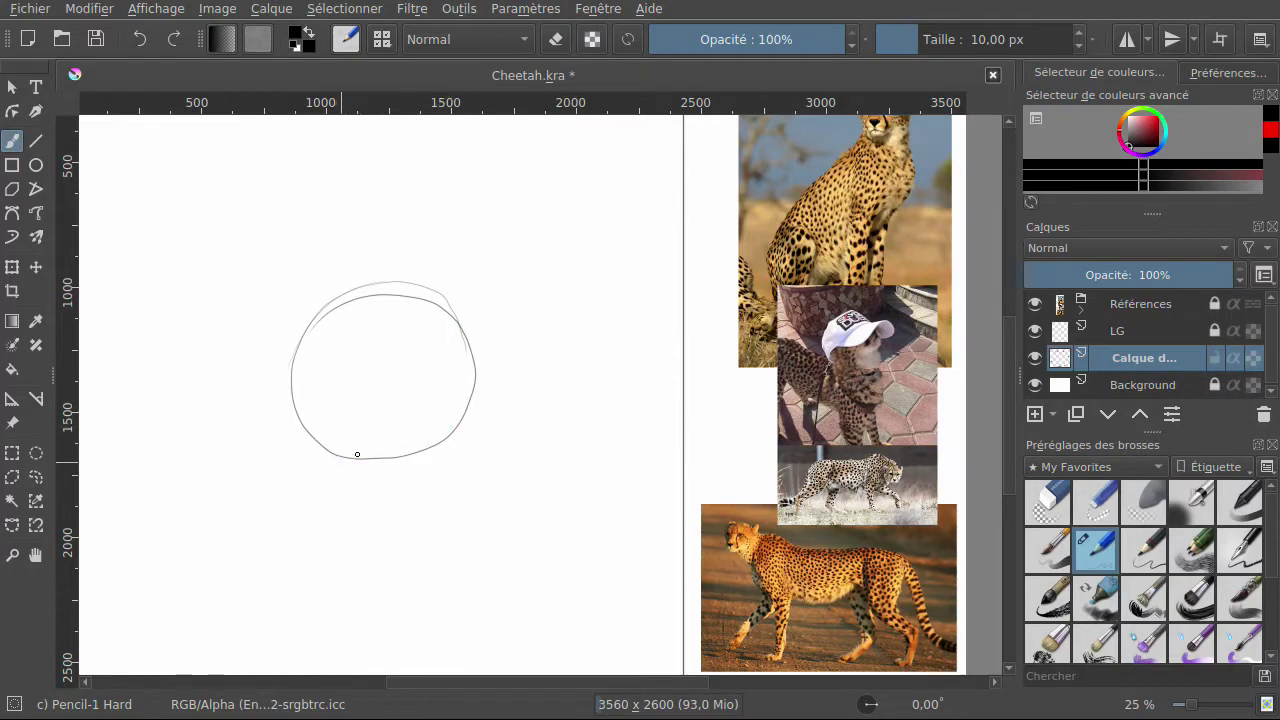
pyautogui.moveTo(450, 425)
pyautogui.mouseDown()
pyautogui.moveTo(454, 307)
pyautogui.moveTo(424, 313)
pyautogui.mouseUp()
pyautogui.click(140, 40)
pyautogui.click(140, 40)
pyautogui.moveTo(340, 303); pyautogui.dragTo(442, 298)
pyautogui.moveTo(472, 341)
pyautogui.mouseDown()
pyautogui.moveTo(428, 298)
pyautogui.moveTo(383, 286)
pyautogui.moveTo(341, 297)
pyautogui.moveTo(305, 345)
pyautogui.mouseUp()
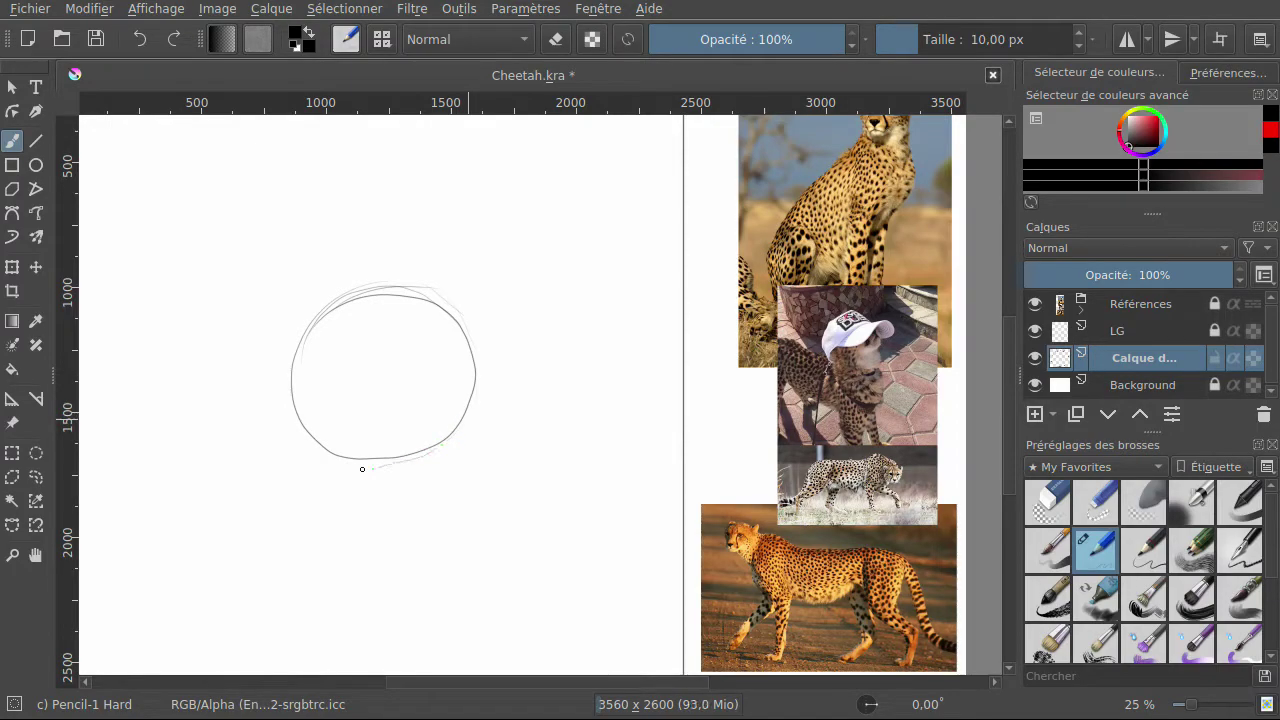
pyautogui.moveTo(360, 457)
pyautogui.mouseDown()
pyautogui.moveTo(420, 453)
pyautogui.moveTo(480, 391)
pyautogui.mouseUp()
# Mark a point inside the circle and sketch the thigh's front and back lines tapering down past the circle's lower edge.
pyautogui.click(319, 349)
pyautogui.moveTo(340, 444); pyautogui.dragTo(345, 462)
pyautogui.moveTo(343, 447); pyautogui.dragTo(344, 451)
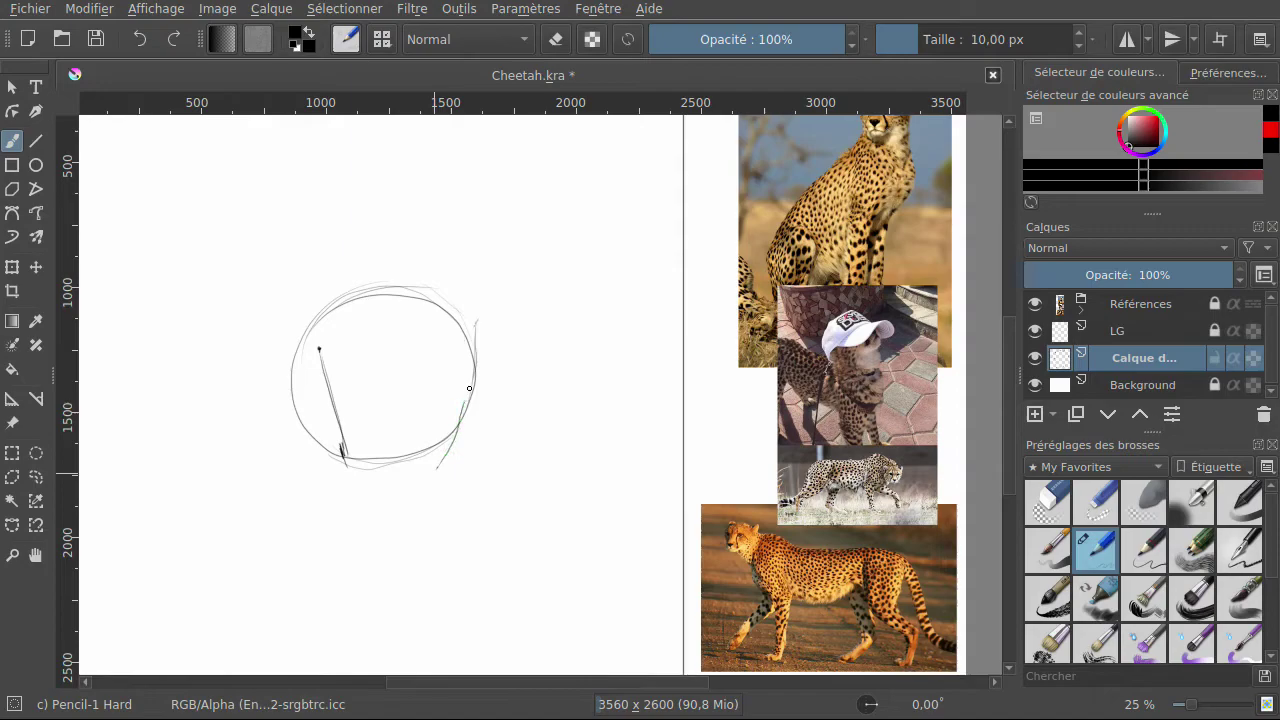
pyautogui.moveTo(478, 349); pyautogui.dragTo(477, 327)
pyautogui.moveTo(459, 432)
pyautogui.mouseDown()
pyautogui.moveTo(437, 468)
pyautogui.moveTo(465, 397)
pyautogui.mouseUp()
pyautogui.moveTo(340, 445); pyautogui.dragTo(346, 478)
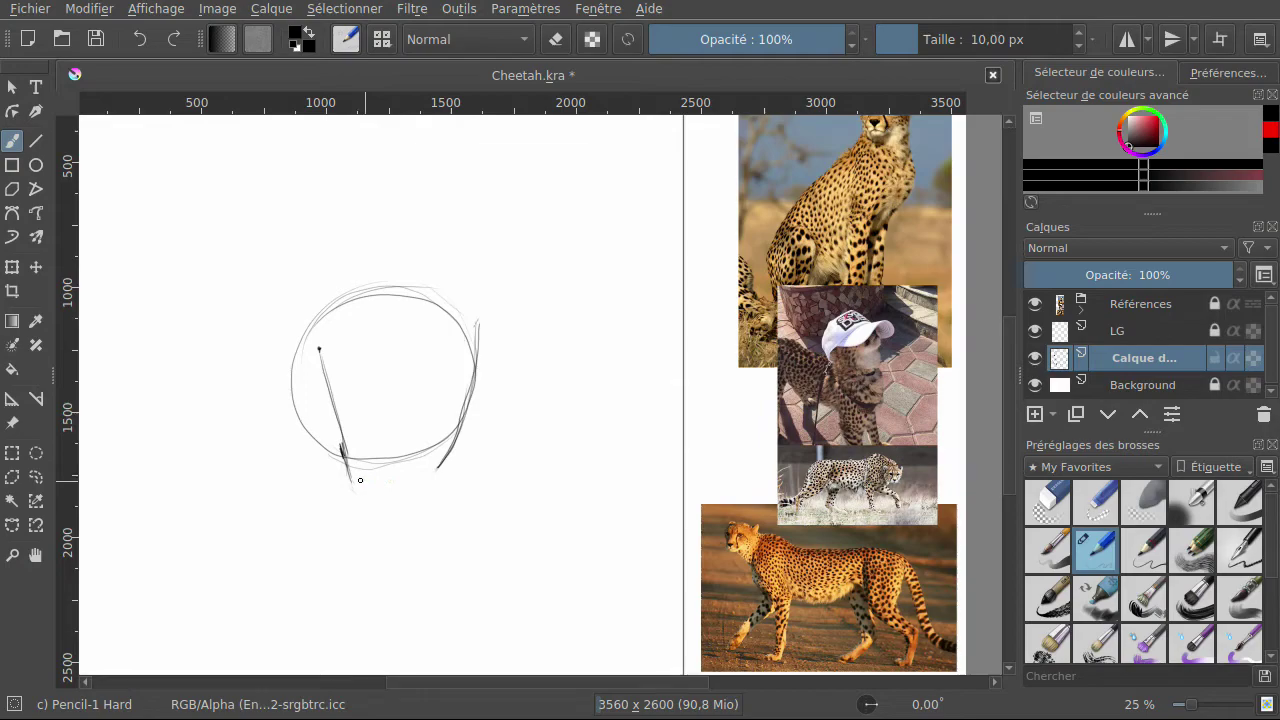
# Extend the front and back lines from the bottom of the thigh to start the cheetah's lower hind leg, slanting down toward the hock.
pyautogui.moveTo(343, 457); pyautogui.dragTo(356, 491)
pyautogui.moveTo(380, 514); pyautogui.dragTo(358, 497)
pyautogui.moveTo(448, 455); pyautogui.dragTo(437, 473)
pyautogui.moveTo(464, 492)
pyautogui.mouseDown()
pyautogui.moveTo(442, 474)
pyautogui.moveTo(514, 530)
pyautogui.mouseUp()
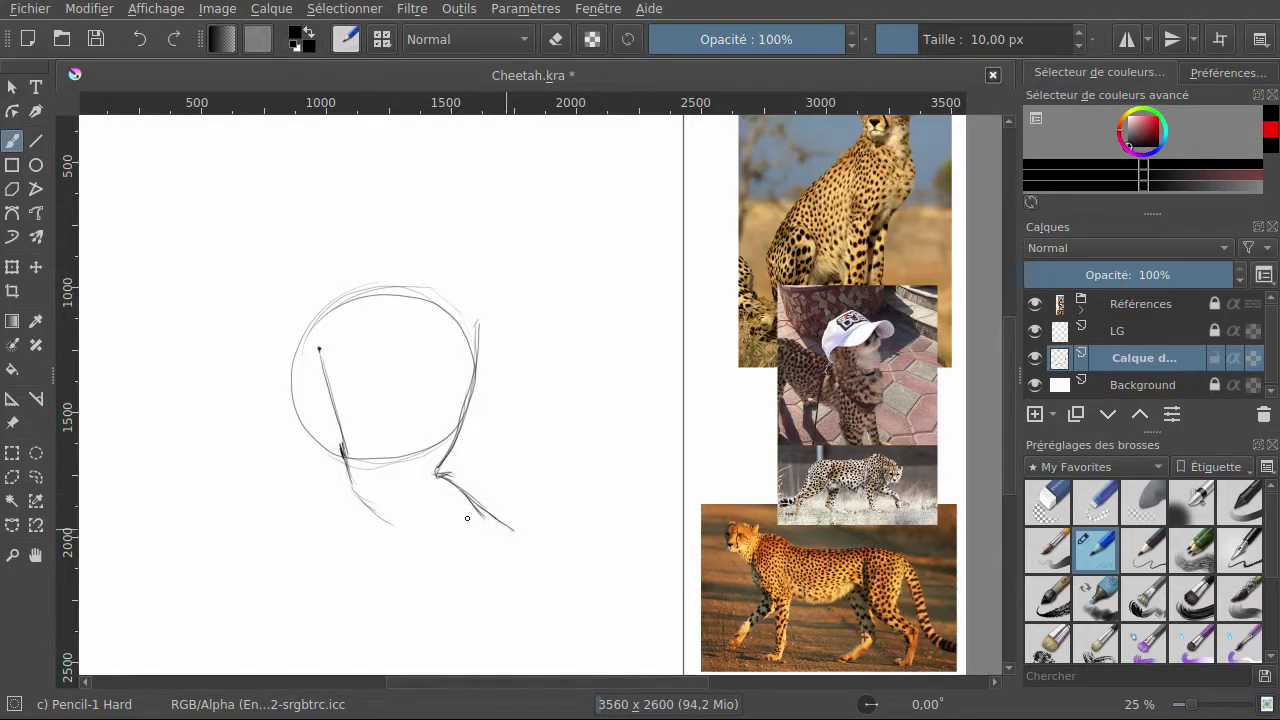
# Complete the lower leg's front line and sketch the pointed hock, the narrow section below it and a rounded paw.
pyautogui.moveTo(369, 504)
pyautogui.mouseDown()
pyautogui.moveTo(472, 553)
pyautogui.moveTo(449, 544)
pyautogui.moveTo(497, 553)
pyautogui.moveTo(524, 539)
pyautogui.moveTo(484, 513)
pyautogui.moveTo(521, 505)
pyautogui.moveTo(519, 568)
pyautogui.moveTo(526, 558)
pyautogui.moveTo(506, 615)
pyautogui.mouseUp()
pyautogui.moveTo(524, 558); pyautogui.dragTo(497, 637)
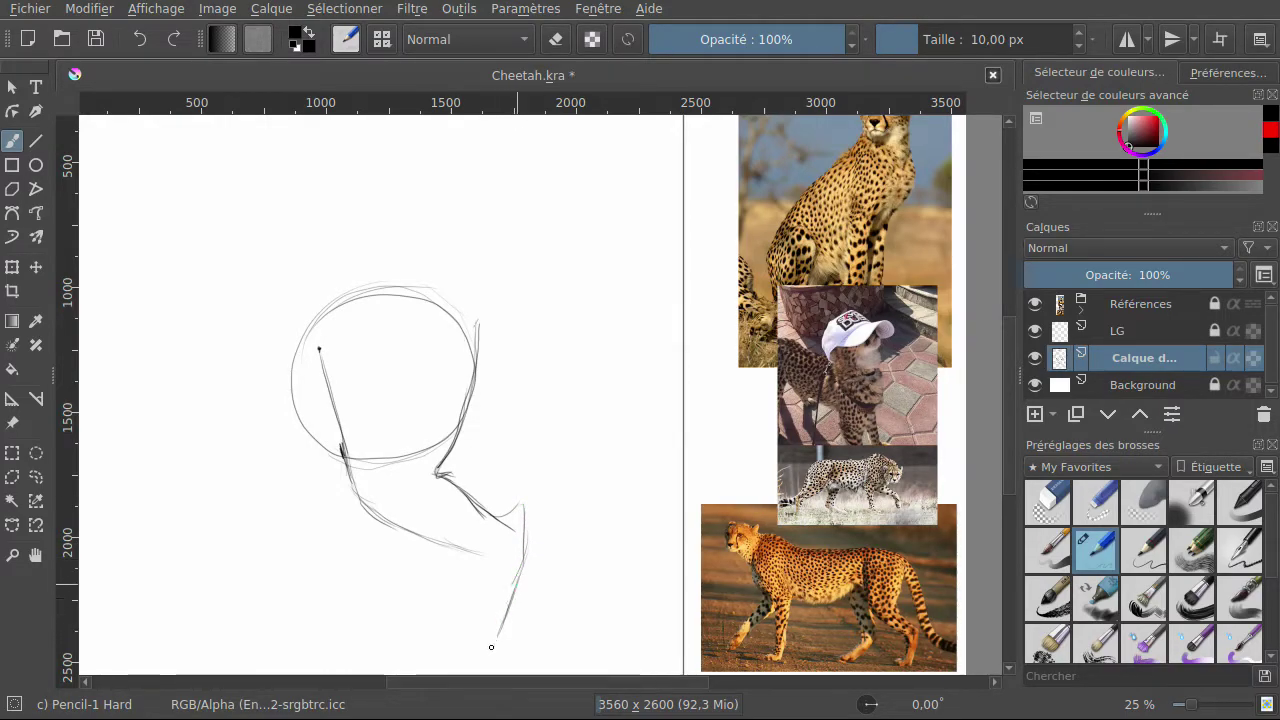
pyautogui.moveTo(484, 575)
pyautogui.mouseDown()
pyautogui.moveTo(471, 626)
pyautogui.moveTo(440, 637)
pyautogui.moveTo(505, 636)
pyautogui.moveTo(445, 636)
pyautogui.moveTo(468, 623)
pyautogui.moveTo(488, 546)
pyautogui.mouseUp()
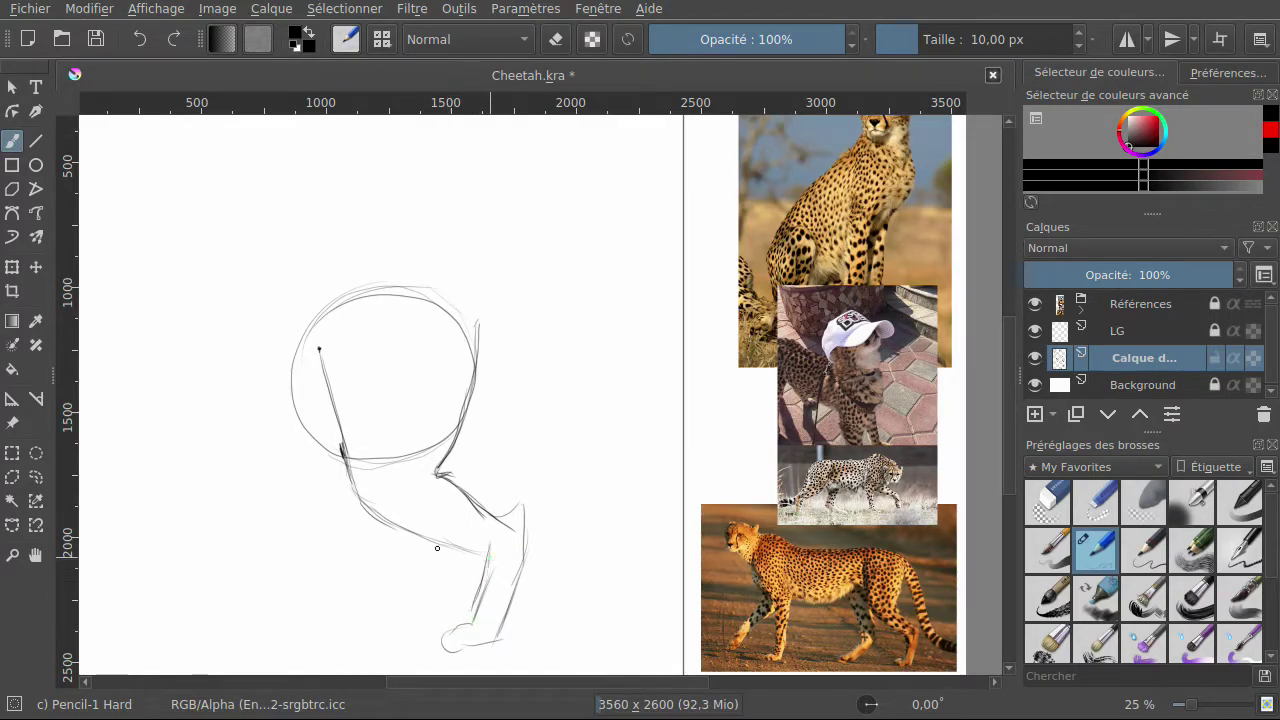
pyautogui.moveTo(518, 503); pyautogui.dragTo(527, 527)
# Erase the hock and the back line of the lower leg with Eraser Soft at 60 px.
pyautogui.click(1101, 502)
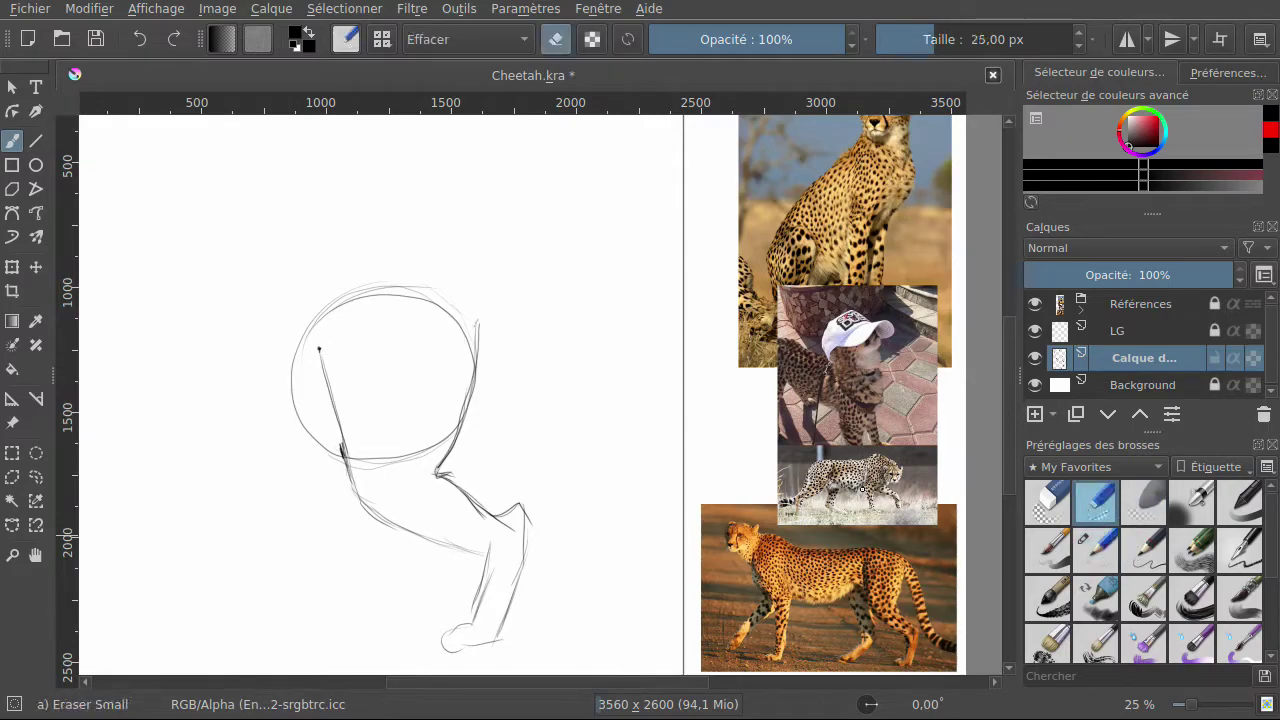
pyautogui.click(1143, 502)
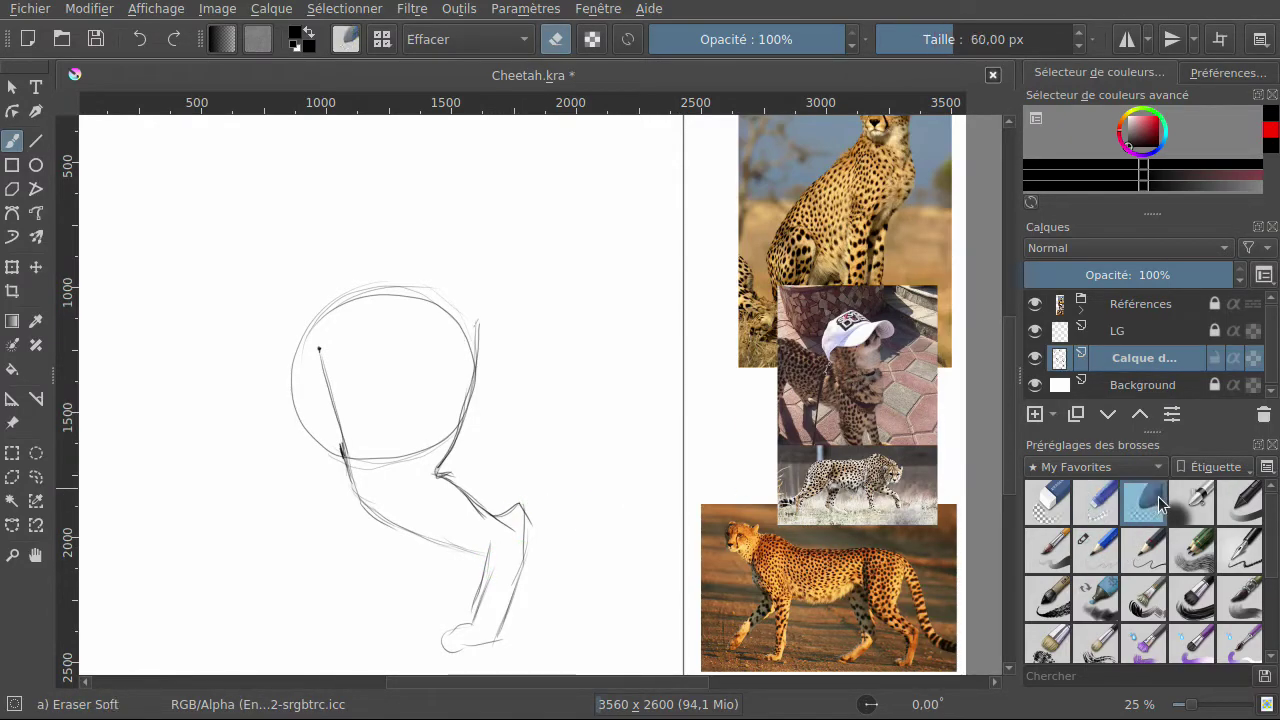
pyautogui.moveTo(493, 525)
pyautogui.mouseDown()
pyautogui.moveTo(518, 510)
pyautogui.moveTo(508, 505)
pyautogui.moveTo(541, 532)
pyautogui.mouseUp()
pyautogui.moveTo(466, 496); pyautogui.dragTo(450, 482)
pyautogui.moveTo(522, 540)
pyautogui.mouseDown()
pyautogui.moveTo(525, 594)
pyautogui.moveTo(514, 550)
pyautogui.mouseUp()
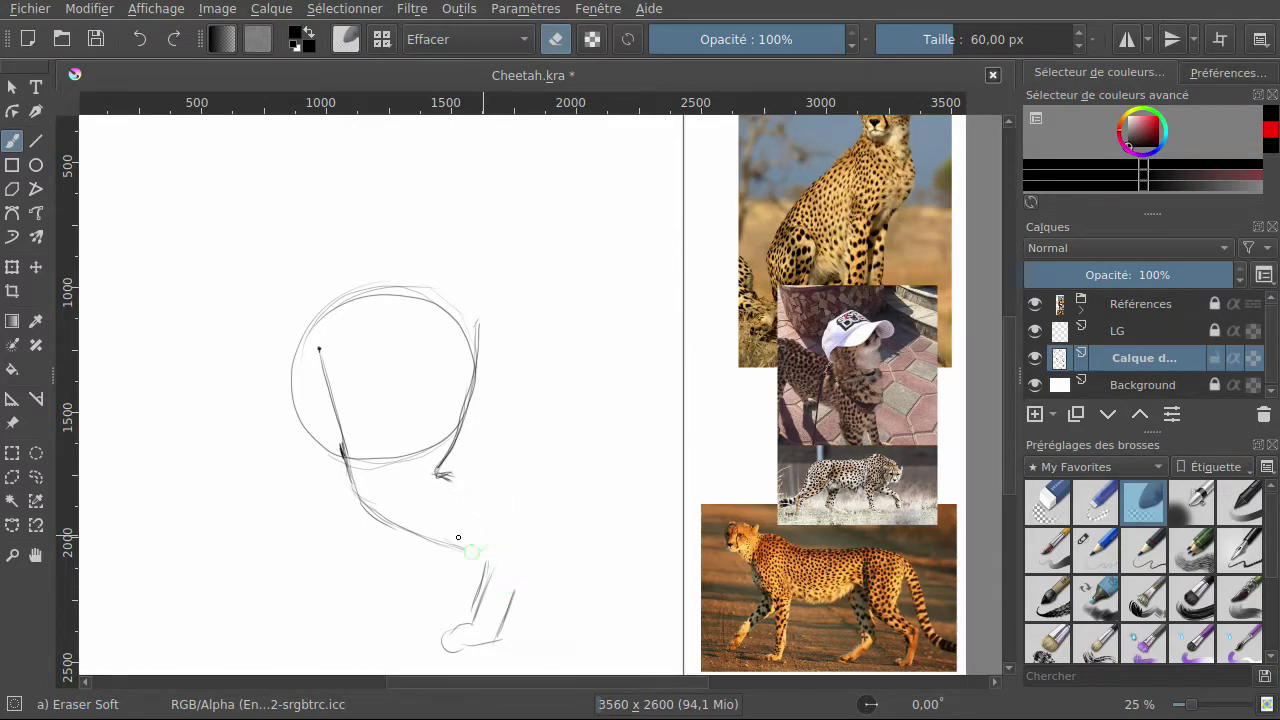
# Redraw the back of the lower leg, the hock and the section down to the paw with Pencil-1 Hard.
pyautogui.click(1100, 545)
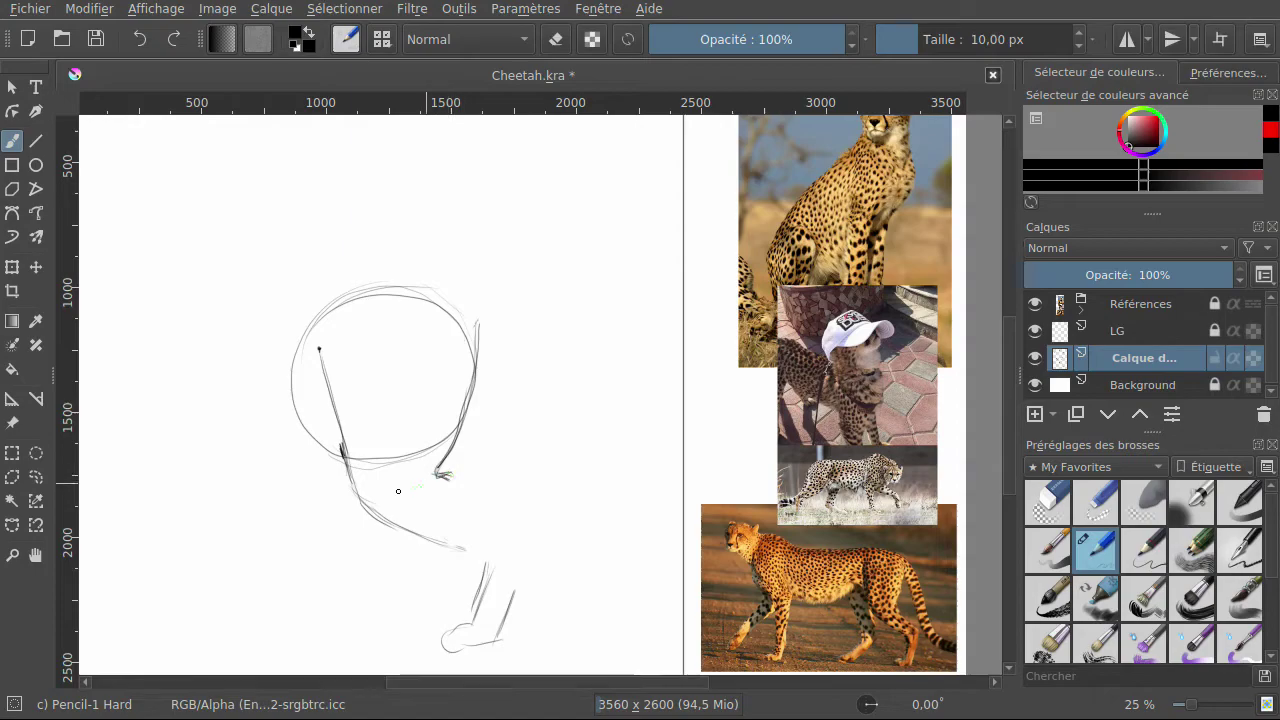
pyautogui.moveTo(358, 500)
pyautogui.mouseDown()
pyautogui.moveTo(403, 502)
pyautogui.moveTo(436, 480)
pyautogui.moveTo(490, 523)
pyautogui.mouseUp()
pyautogui.moveTo(481, 513)
pyautogui.mouseDown()
pyautogui.moveTo(519, 527)
pyautogui.moveTo(505, 604)
pyautogui.moveTo(512, 572)
pyautogui.moveTo(502, 607)
pyautogui.mouseUp()
pyautogui.moveTo(490, 547)
pyautogui.mouseDown()
pyautogui.moveTo(478, 592)
pyautogui.moveTo(487, 559)
pyautogui.moveTo(487, 576)
pyautogui.moveTo(476, 550)
pyautogui.moveTo(451, 557)
pyautogui.moveTo(474, 550)
pyautogui.moveTo(483, 569)
pyautogui.moveTo(485, 554)
pyautogui.moveTo(481, 541)
pyautogui.moveTo(475, 634)
pyautogui.moveTo(471, 621)
pyautogui.moveTo(445, 624)
pyautogui.moveTo(440, 653)
pyautogui.moveTo(442, 633)
pyautogui.moveTo(447, 648)
pyautogui.moveTo(508, 612)
pyautogui.mouseUp()
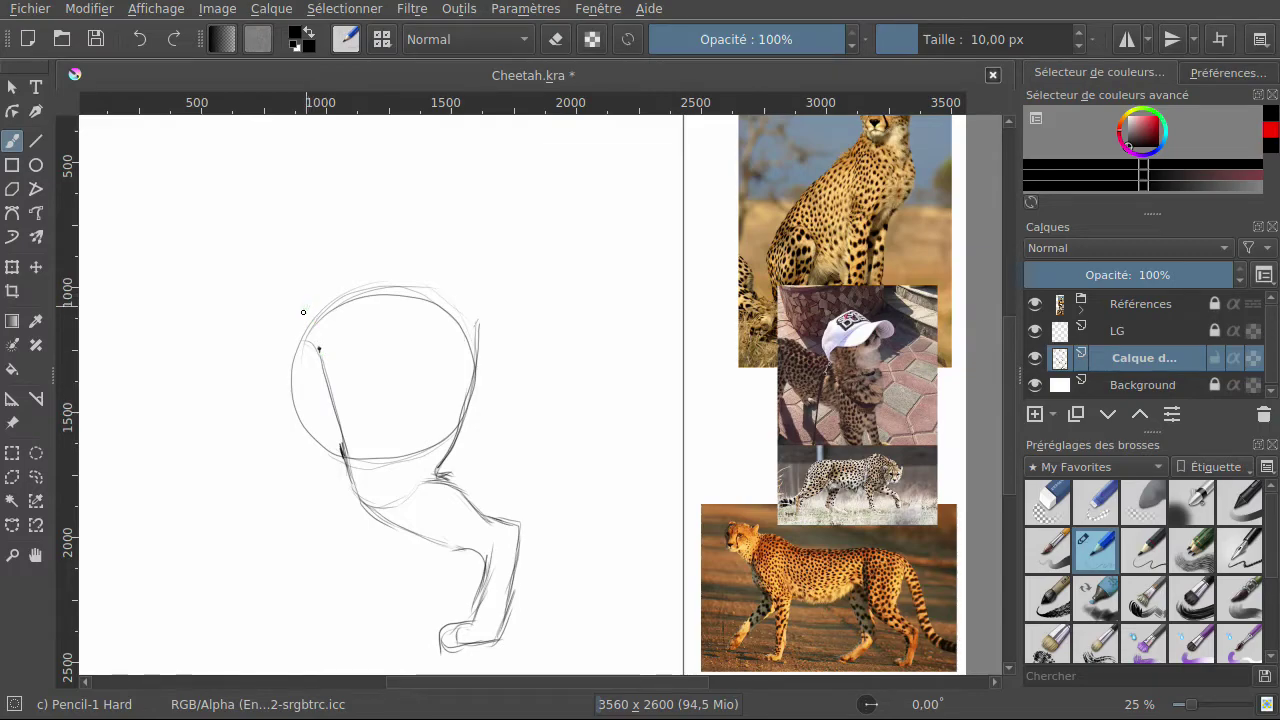
# Sketch a long tail curving down from the rump to an upturned tip, and strengthen the rump line above the hip circle.
pyautogui.moveTo(302, 317); pyautogui.dragTo(334, 295)
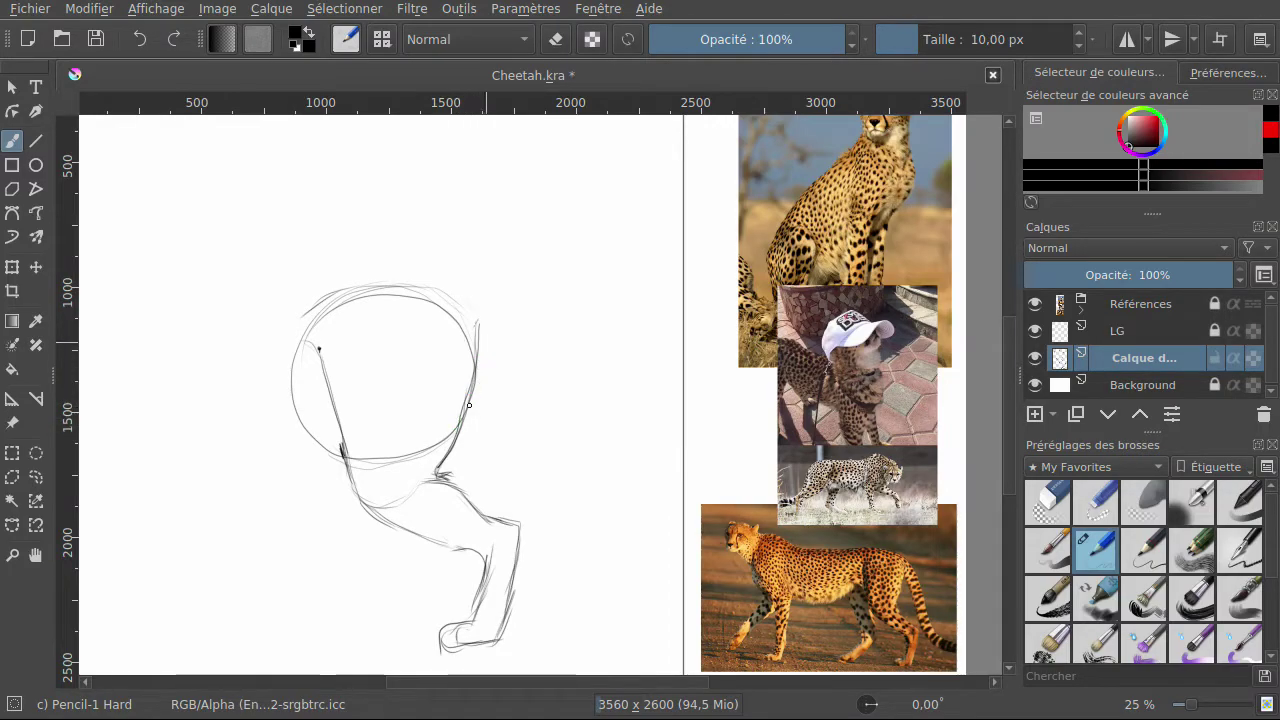
pyautogui.moveTo(465, 292)
pyautogui.mouseDown()
pyautogui.moveTo(527, 359)
pyautogui.moveTo(517, 326)
pyautogui.moveTo(560, 464)
pyautogui.moveTo(547, 448)
pyautogui.moveTo(599, 510)
pyautogui.moveTo(567, 476)
pyautogui.moveTo(619, 517)
pyautogui.moveTo(611, 510)
pyautogui.moveTo(643, 490)
pyautogui.moveTo(632, 503)
pyautogui.moveTo(643, 470)
pyautogui.moveTo(655, 511)
pyautogui.mouseUp()
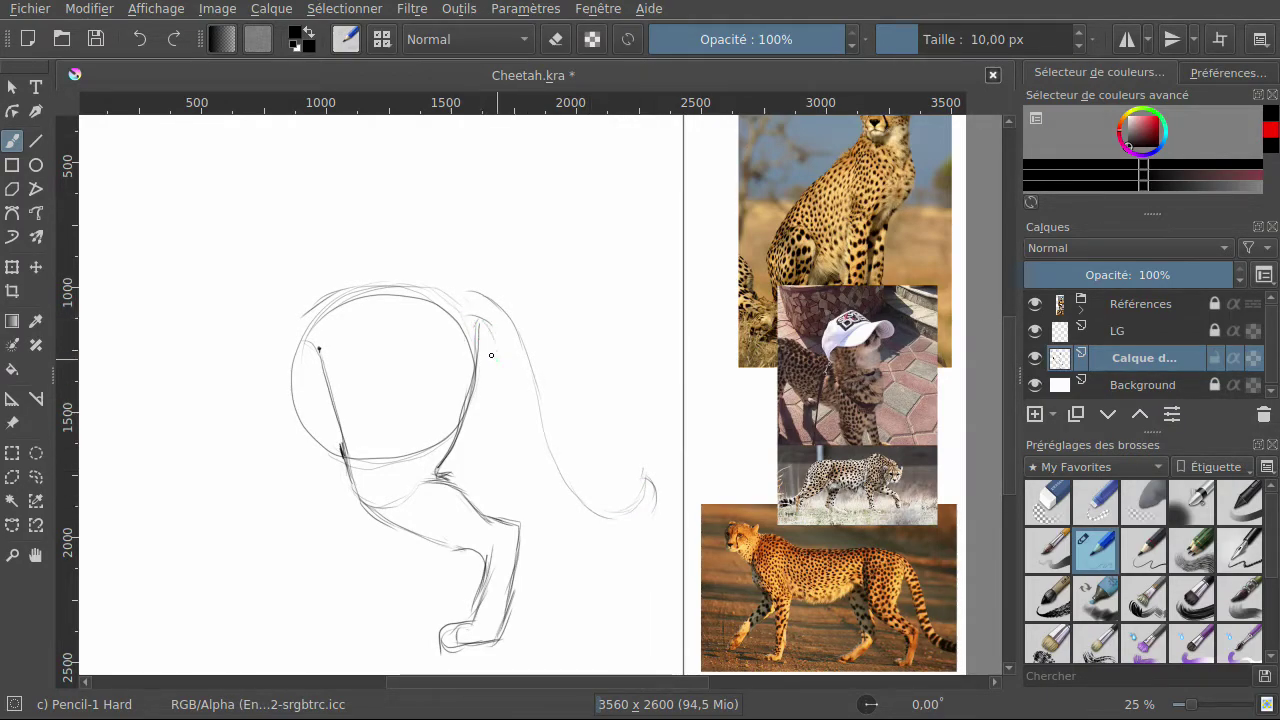
pyautogui.moveTo(511, 370); pyautogui.dragTo(532, 476)
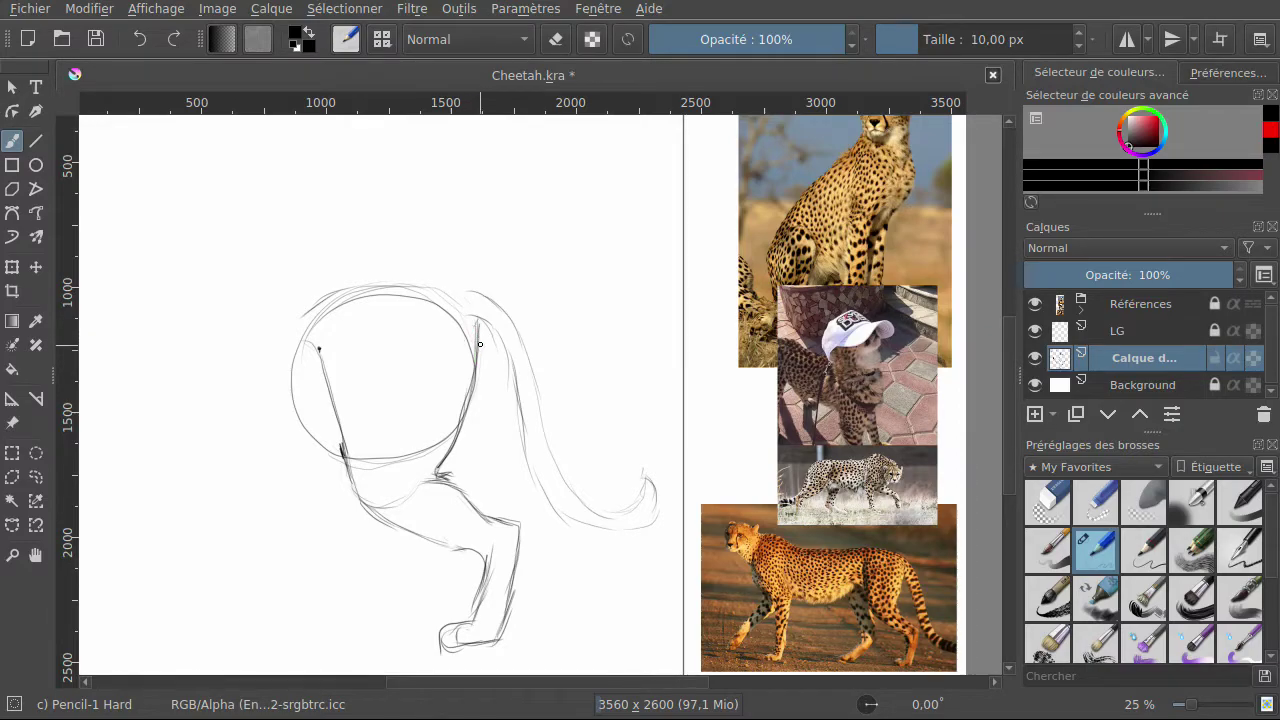
pyautogui.moveTo(469, 303); pyautogui.dragTo(473, 334)
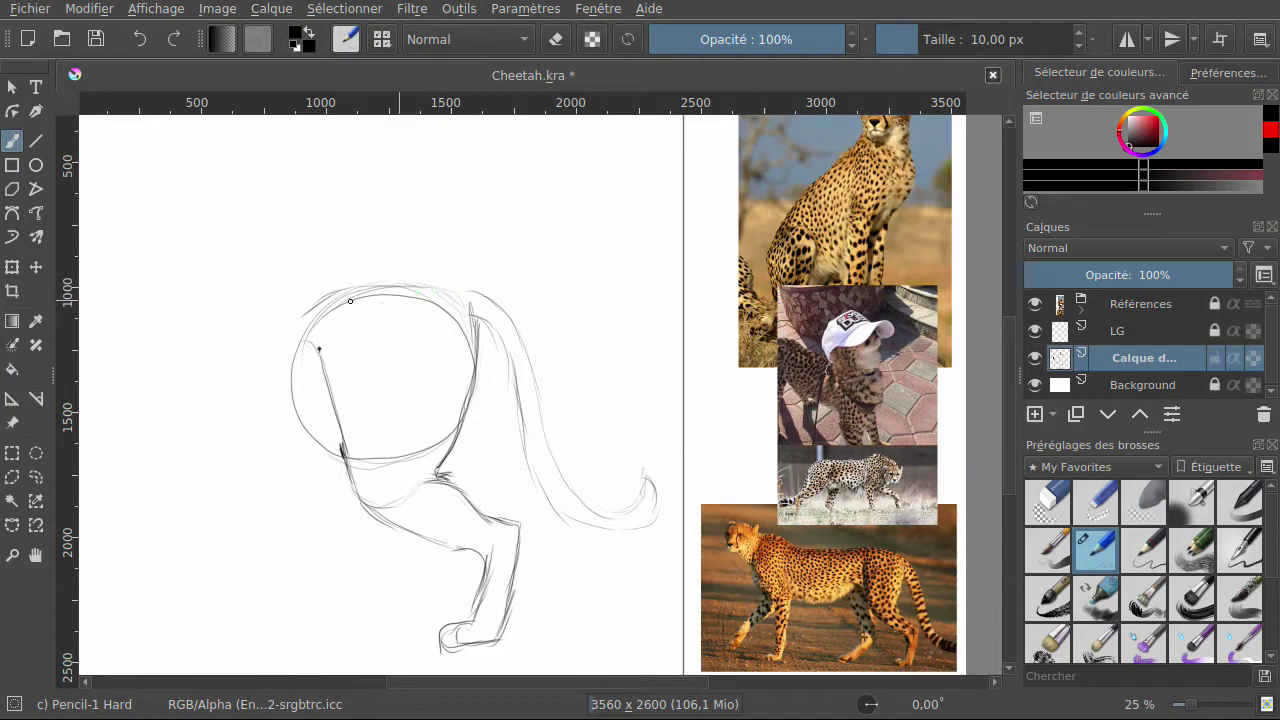
pyautogui.moveTo(291, 309)
pyautogui.mouseDown()
pyautogui.moveTo(352, 284)
pyautogui.moveTo(480, 294)
pyautogui.moveTo(515, 360)
pyautogui.mouseUp()
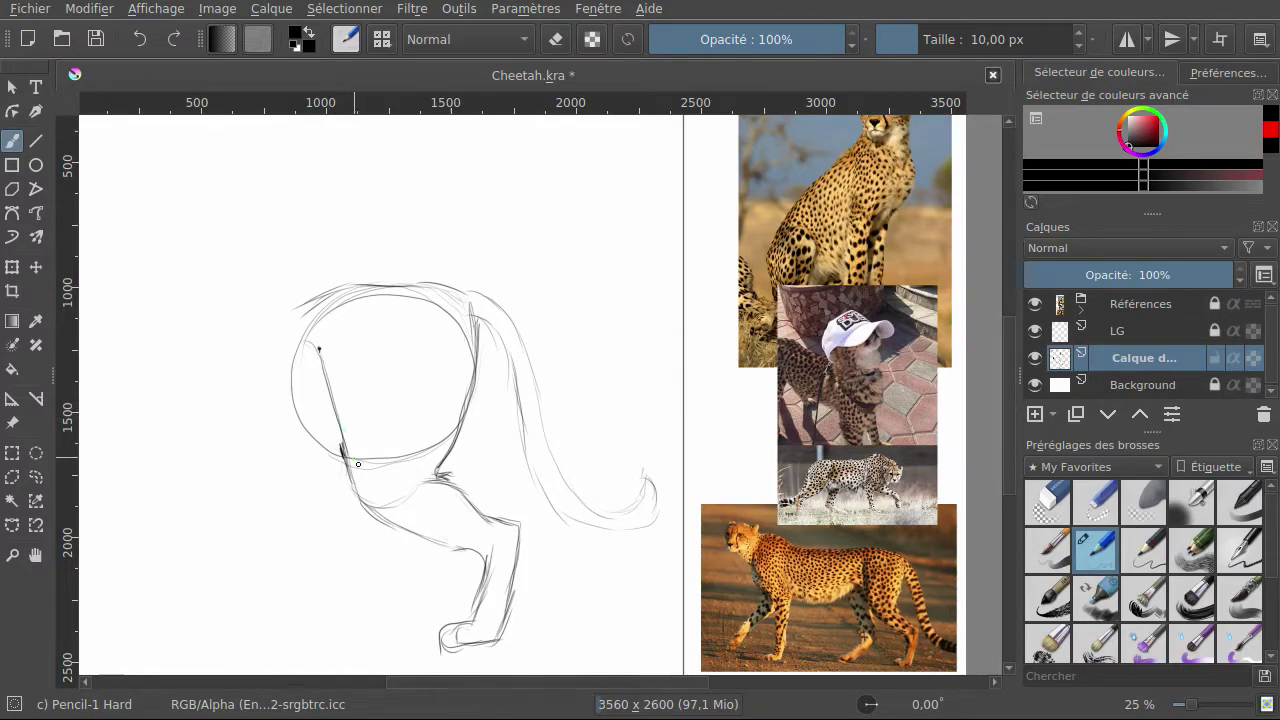
# Sketch the groin fold and the belly line running forward from the hip circle, and hatch beside the marked hip point.
pyautogui.moveTo(354, 450); pyautogui.dragTo(356, 468)
pyautogui.moveTo(306, 394); pyautogui.dragTo(333, 419)
pyautogui.moveTo(310, 398)
pyautogui.mouseDown()
pyautogui.moveTo(173, 447)
pyautogui.moveTo(117, 436)
pyautogui.mouseUp()
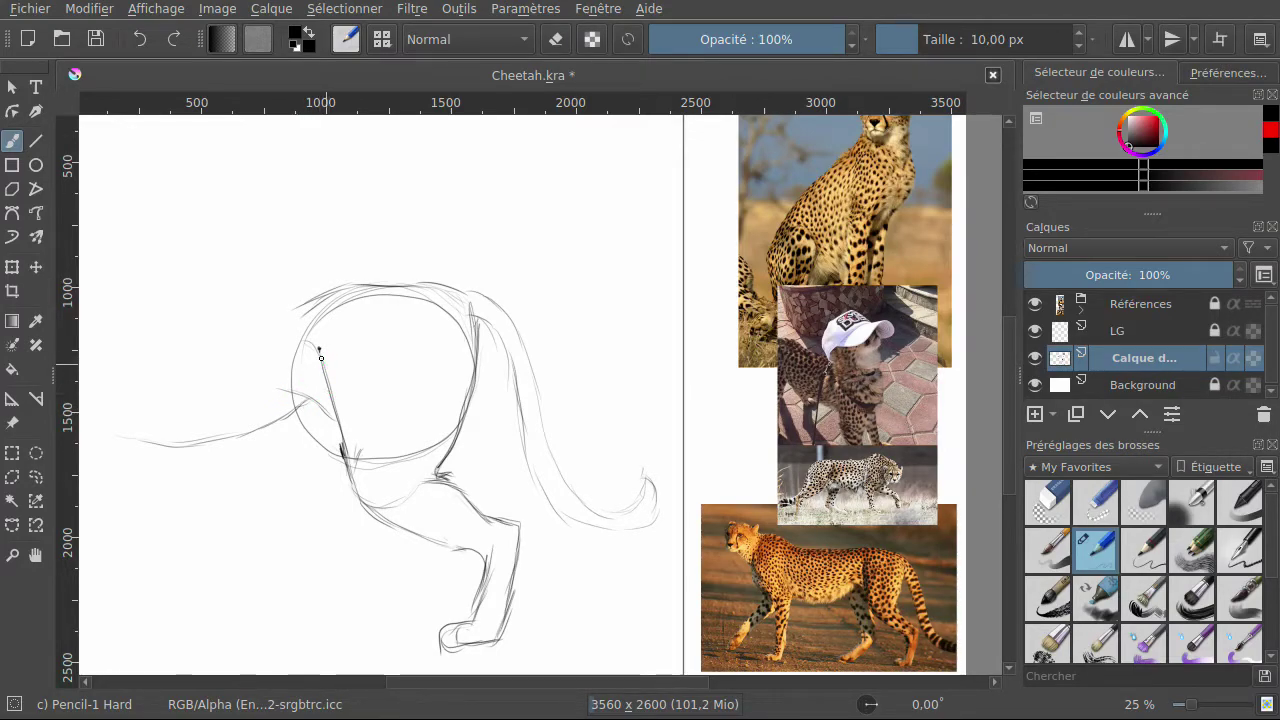
pyautogui.moveTo(321, 359)
pyautogui.mouseDown()
pyautogui.moveTo(329, 400)
pyautogui.moveTo(320, 364)
pyautogui.moveTo(318, 389)
pyautogui.mouseUp()
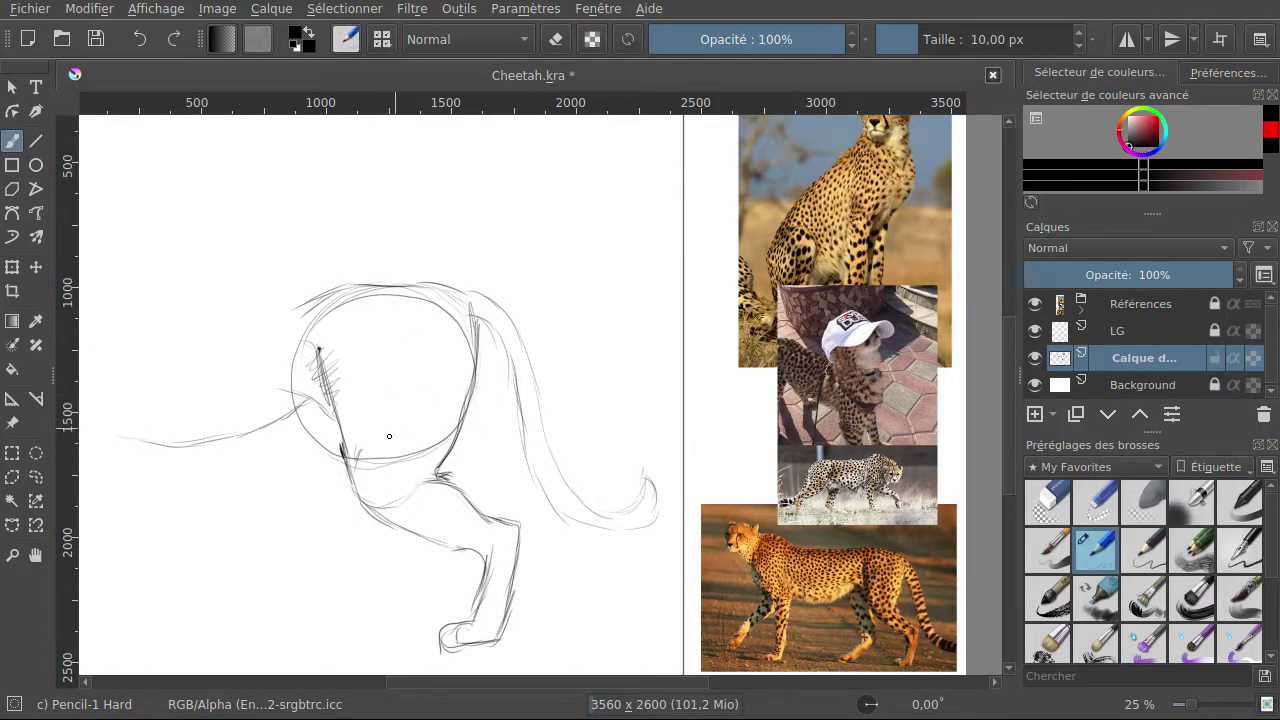
# Add a muscle line inside the thigh and tendon lines along the back of the lower leg and hock.
pyautogui.moveTo(390, 381); pyautogui.dragTo(393, 408)
pyautogui.moveTo(430, 499); pyautogui.dragTo(467, 516)
pyautogui.moveTo(508, 535); pyautogui.dragTo(505, 568)
pyautogui.moveTo(474, 508); pyautogui.dragTo(518, 524)
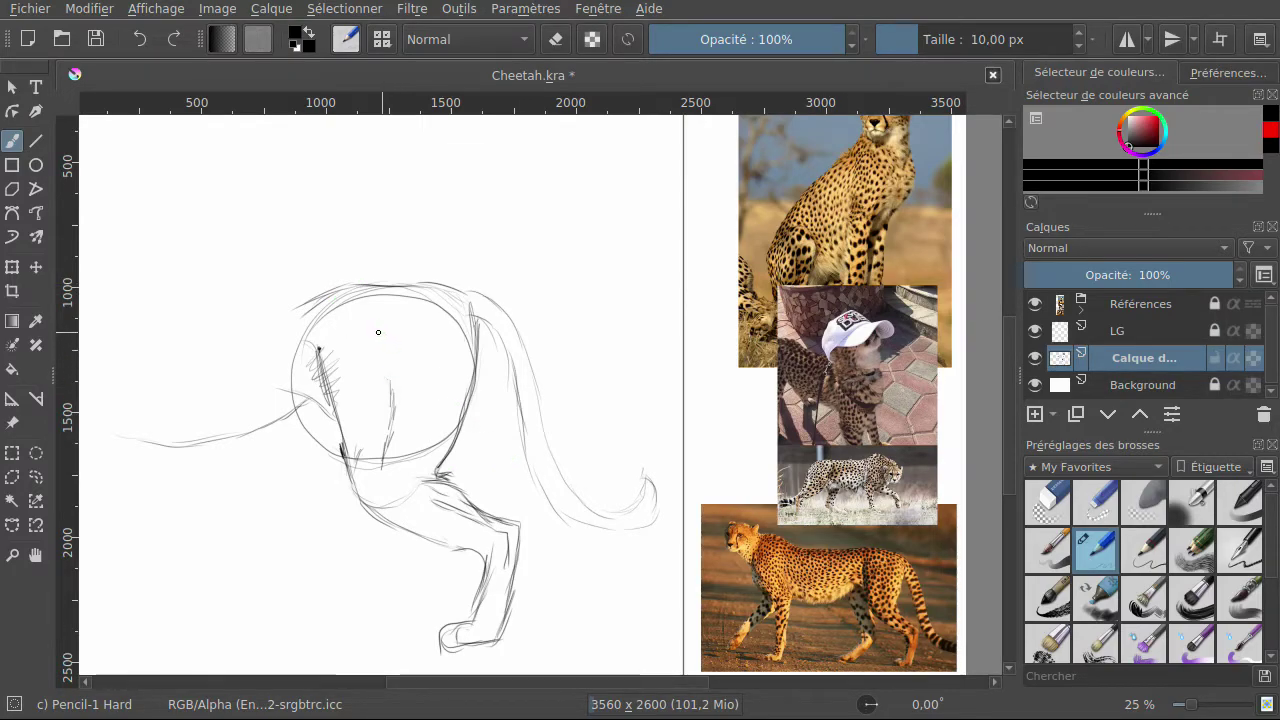
# Raise the rump contour above the hip circle, extend the back line forward from it and reinforce the belly line.
pyautogui.moveTo(292, 293)
pyautogui.mouseDown()
pyautogui.moveTo(408, 271)
pyautogui.moveTo(454, 292)
pyautogui.mouseUp()
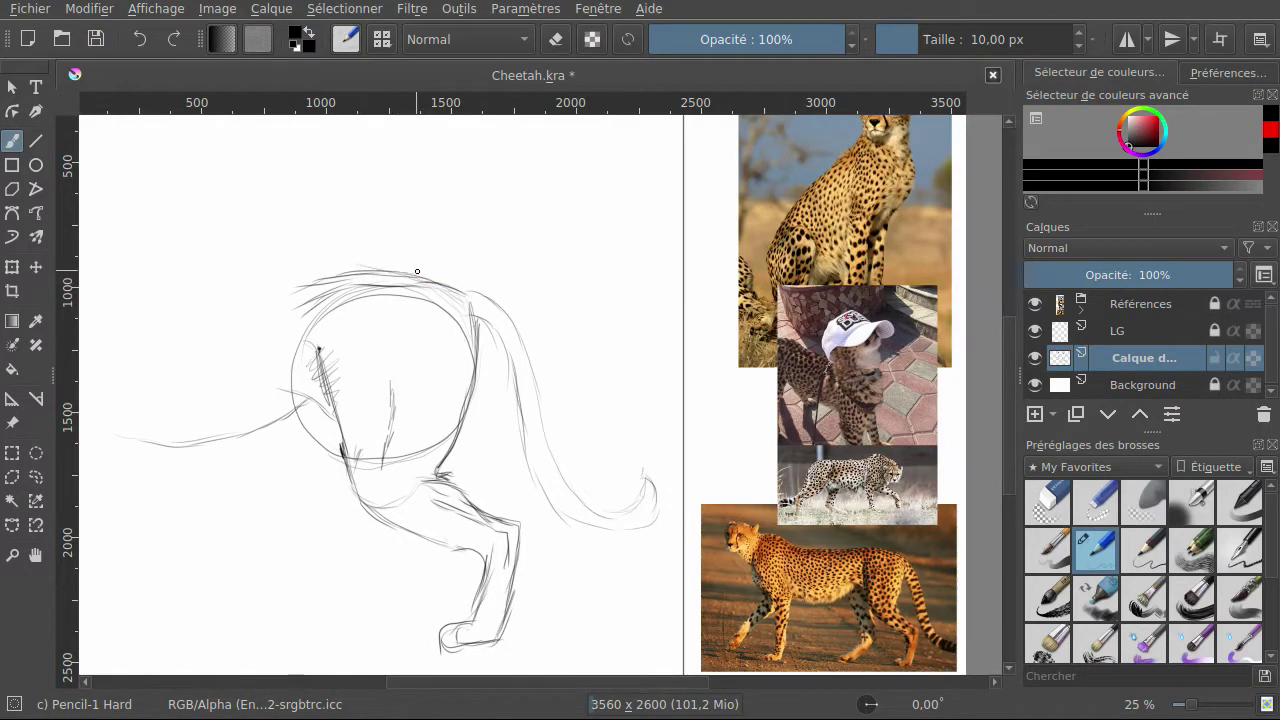
pyautogui.moveTo(385, 262)
pyautogui.mouseDown()
pyautogui.moveTo(322, 275)
pyautogui.moveTo(395, 269)
pyautogui.moveTo(442, 282)
pyautogui.mouseUp()
pyautogui.moveTo(278, 302); pyautogui.dragTo(309, 278)
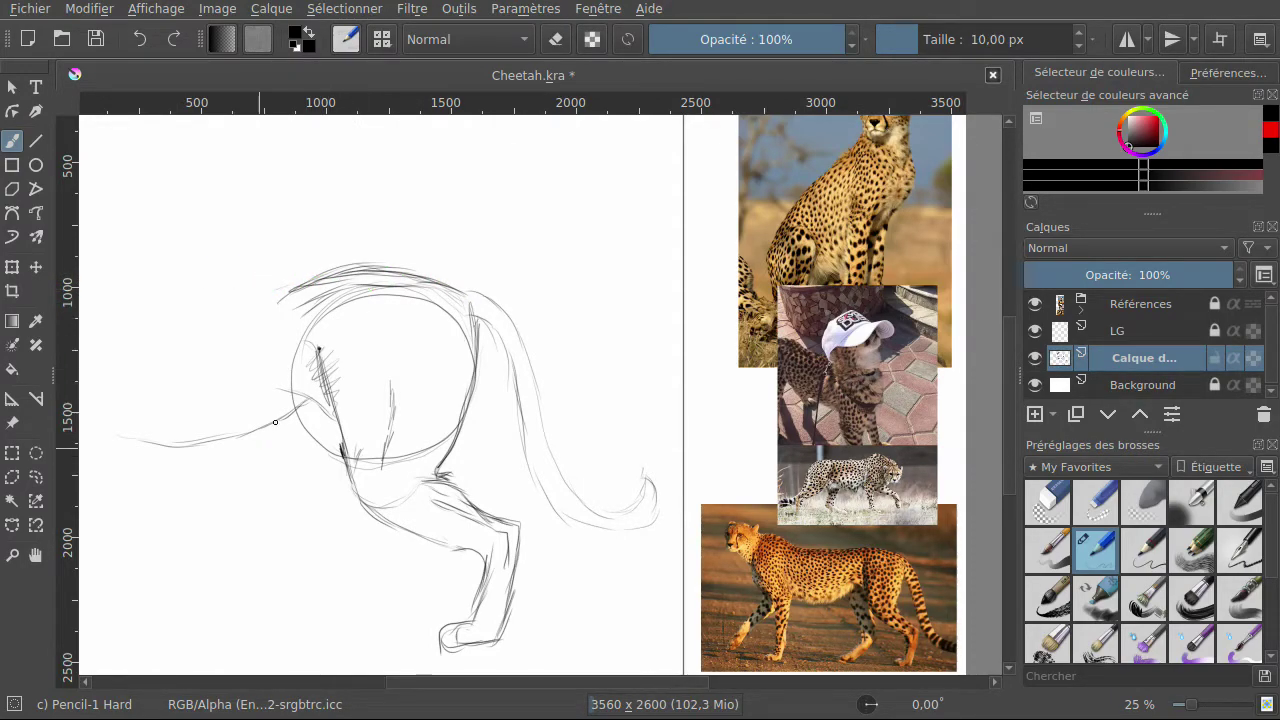
pyautogui.moveTo(298, 400)
pyautogui.mouseDown()
pyautogui.moveTo(246, 437)
pyautogui.moveTo(160, 443)
pyautogui.mouseUp()
pyautogui.moveTo(296, 271); pyautogui.dragTo(248, 284)
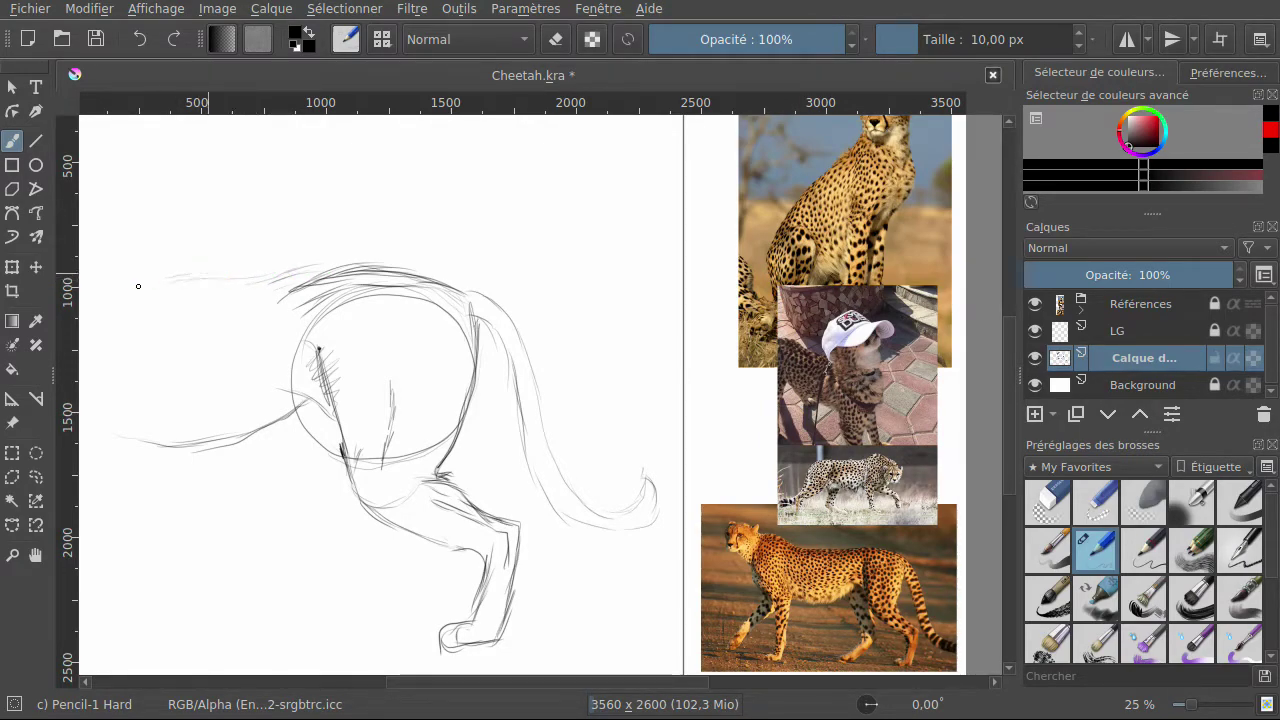
pyautogui.moveTo(148, 280); pyautogui.dragTo(348, 268)
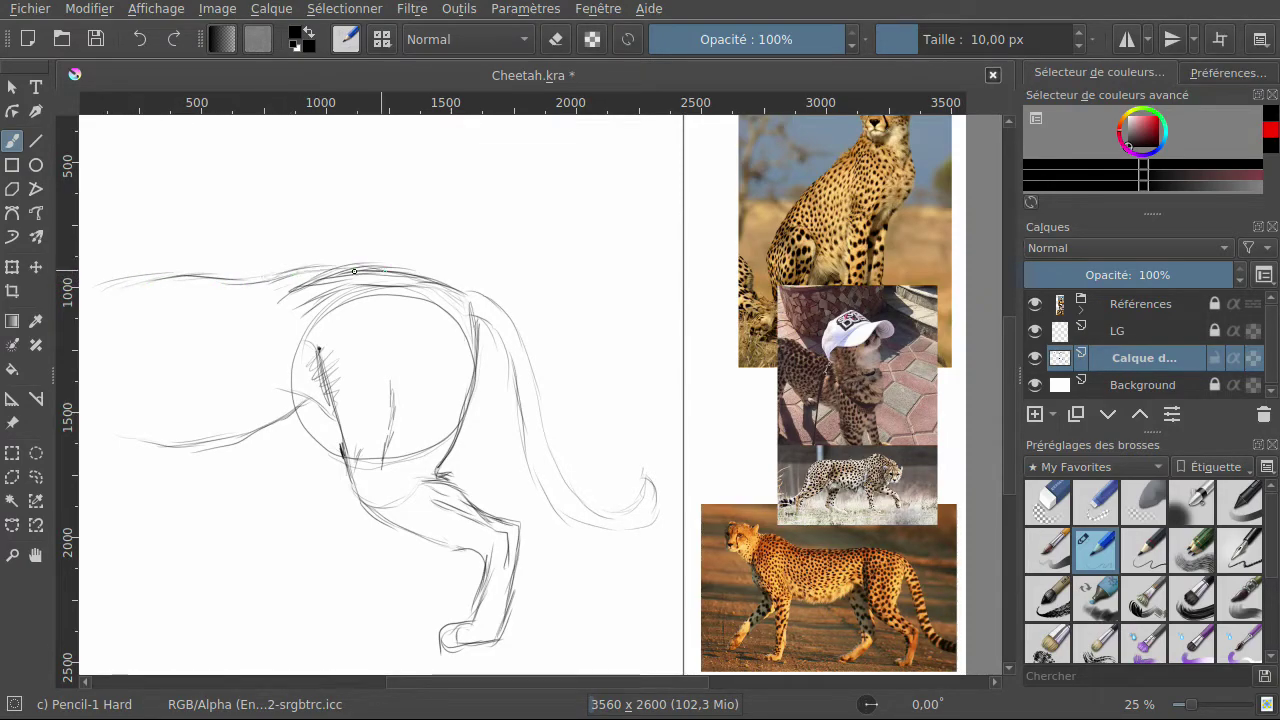
# Hatch a shaded band above the belly line and close it with a line from the flank fold forward.
pyautogui.moveTo(282, 390); pyautogui.dragTo(307, 398)
pyautogui.moveTo(240, 434); pyautogui.dragTo(176, 448)
pyautogui.moveTo(260, 405); pyautogui.dragTo(276, 397)
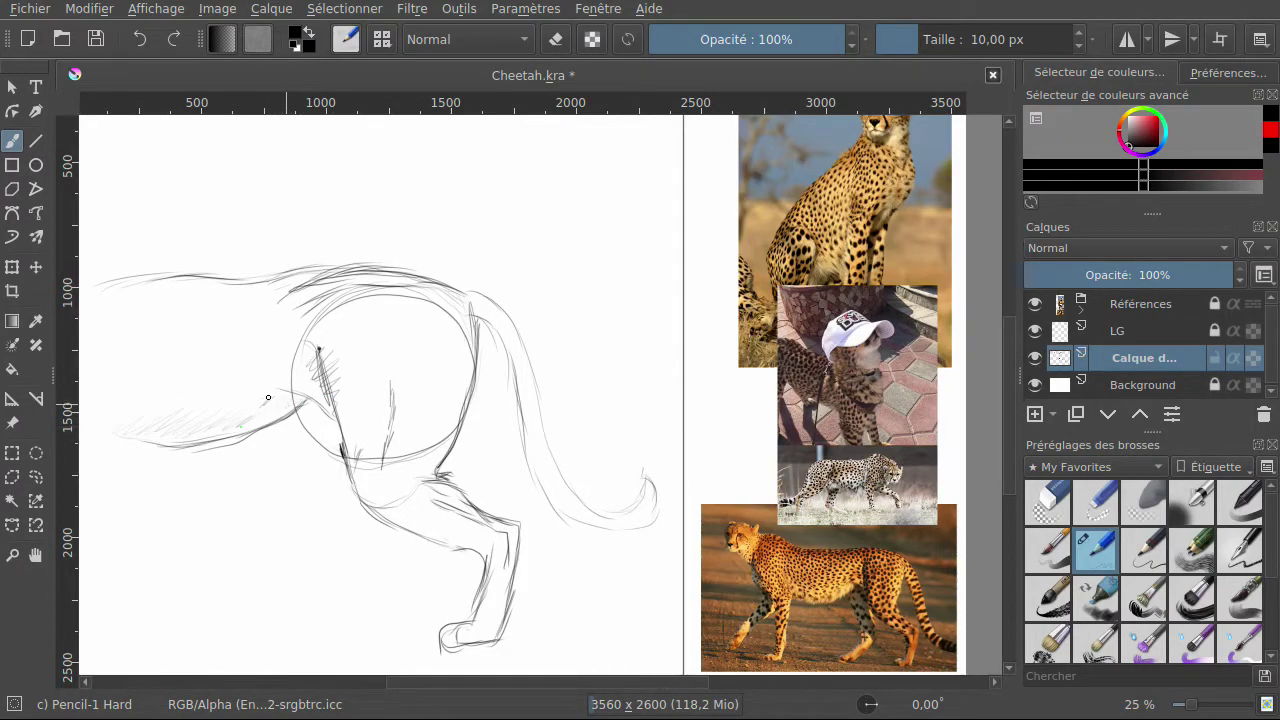
pyautogui.moveTo(240, 402); pyautogui.dragTo(292, 388)
pyautogui.moveTo(109, 408); pyautogui.dragTo(246, 384)
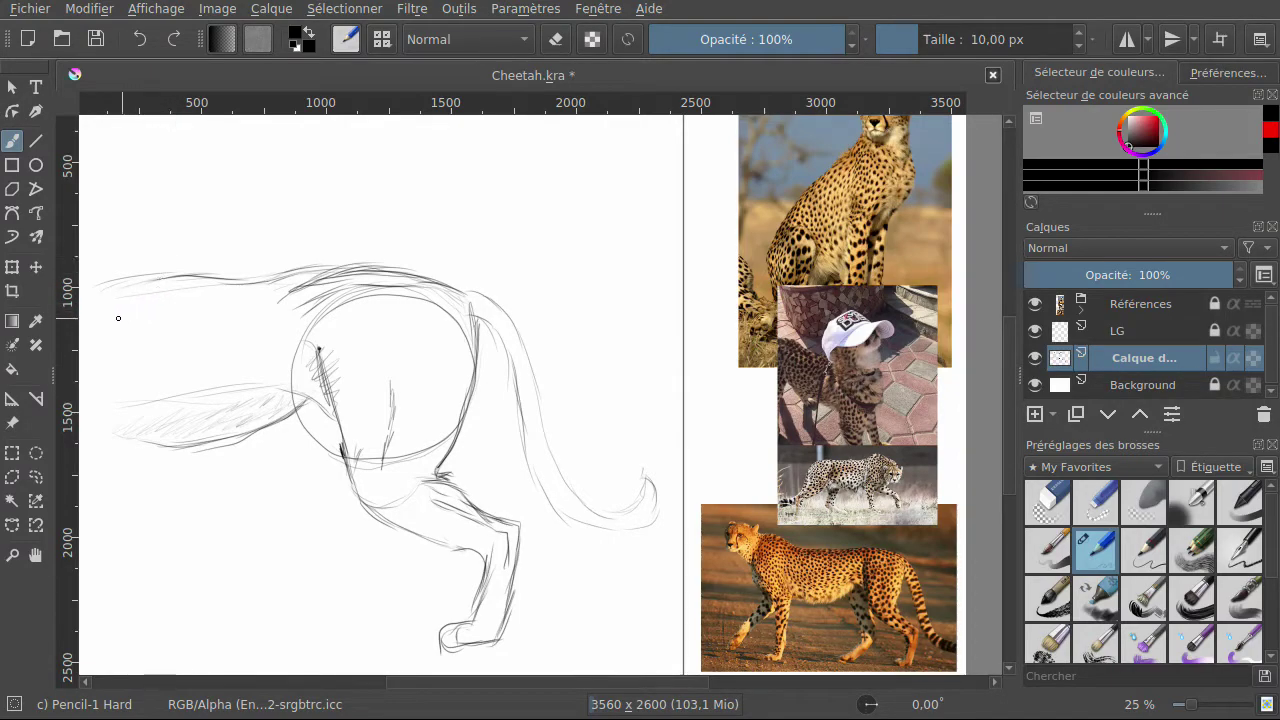
# Add light strokes below the back line and go over the back contour toward the rump.
pyautogui.moveTo(131, 311)
pyautogui.mouseDown()
pyautogui.moveTo(163, 305)
pyautogui.moveTo(143, 304)
pyautogui.moveTo(154, 297)
pyautogui.moveTo(271, 295)
pyautogui.mouseUp()
pyautogui.moveTo(158, 291); pyautogui.dragTo(204, 283)
pyautogui.moveTo(98, 280); pyautogui.dragTo(310, 264)
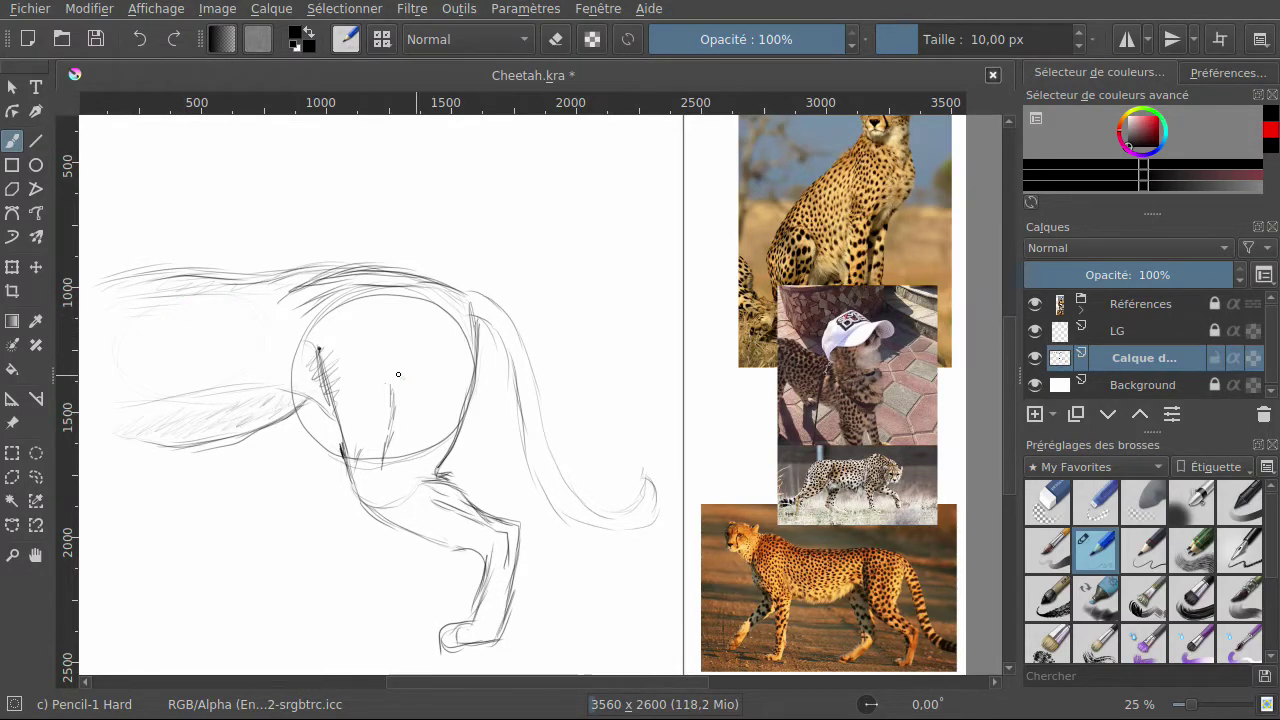
# Shade the front and lower back of the thigh lightly, and draw an oval inside the thigh and another on the flank.
pyautogui.moveTo(400, 326)
pyautogui.mouseDown()
pyautogui.moveTo(357, 371)
pyautogui.moveTo(385, 400)
pyautogui.mouseUp()
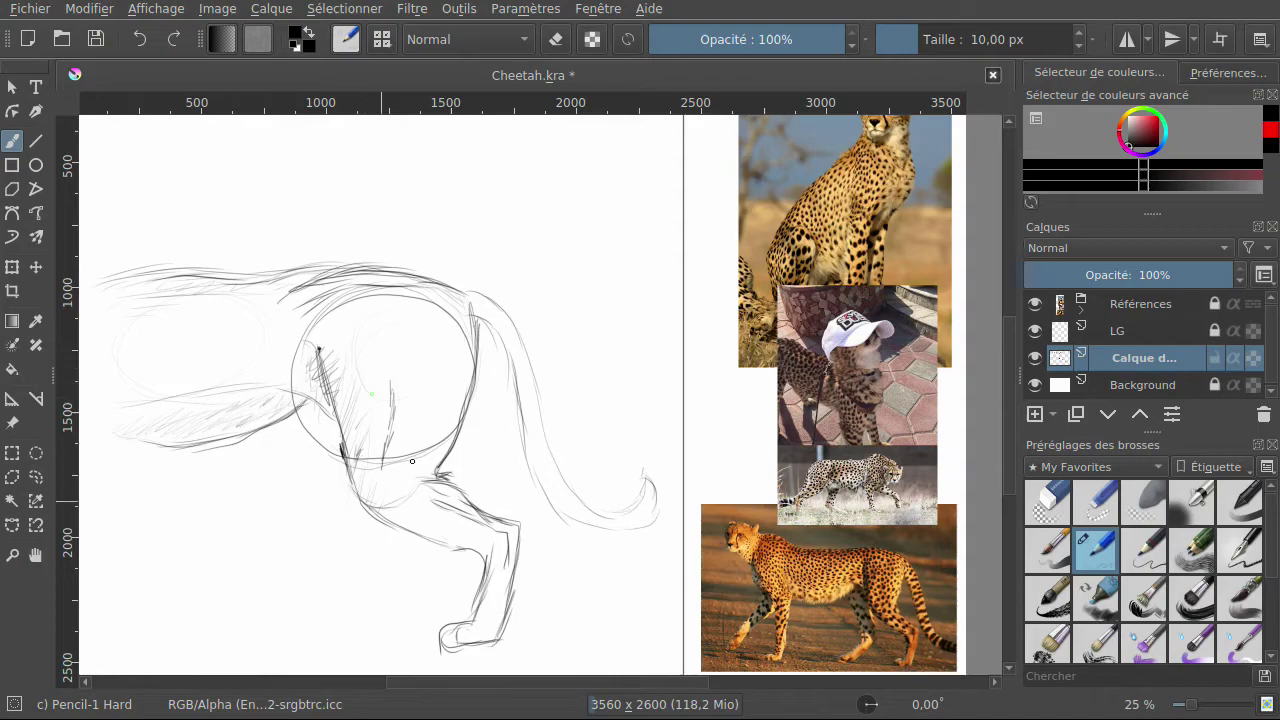
pyautogui.moveTo(436, 471); pyautogui.dragTo(437, 438)
pyautogui.moveTo(132, 379); pyautogui.dragTo(226, 361)
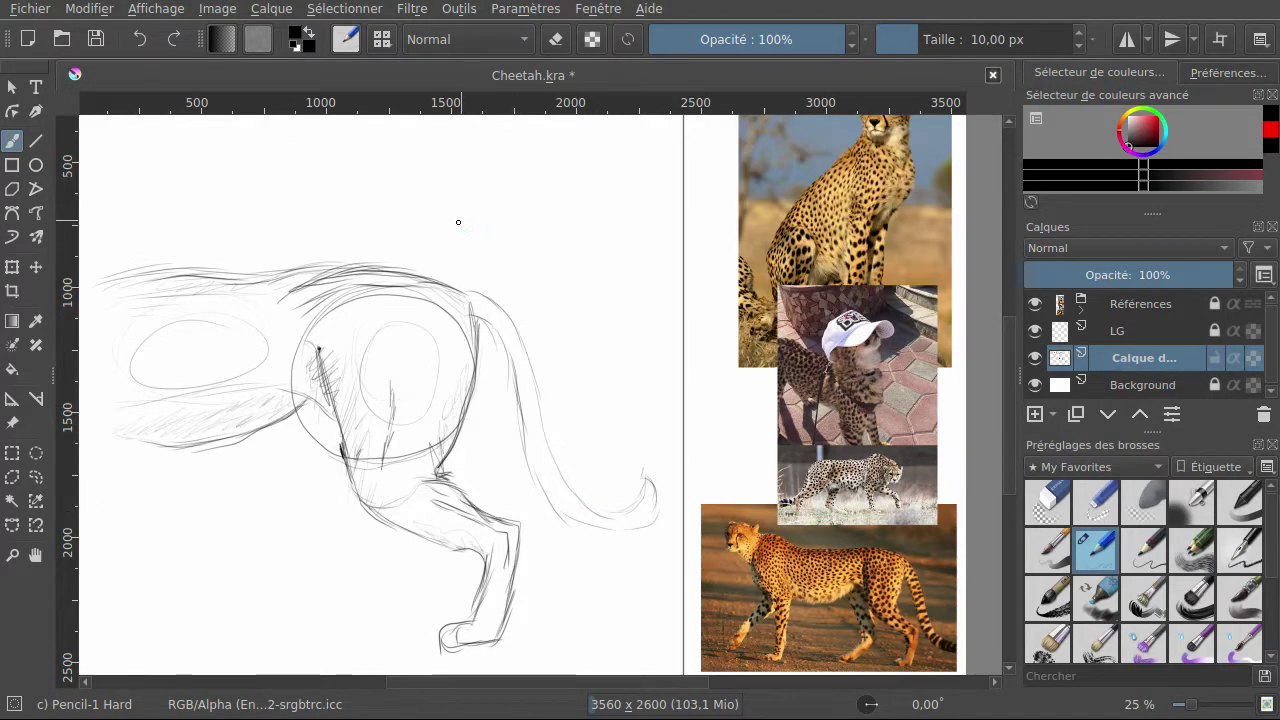
# Handwrite "ART LA CART" on three lines in the empty area above the tail, undoing and redrawing the second line.
pyautogui.moveTo(461, 231)
pyautogui.mouseDown()
pyautogui.moveTo(488, 194)
pyautogui.moveTo(509, 239)
pyautogui.moveTo(510, 220)
pyautogui.moveTo(541, 242)
pyautogui.moveTo(566, 207)
pyautogui.mouseUp()
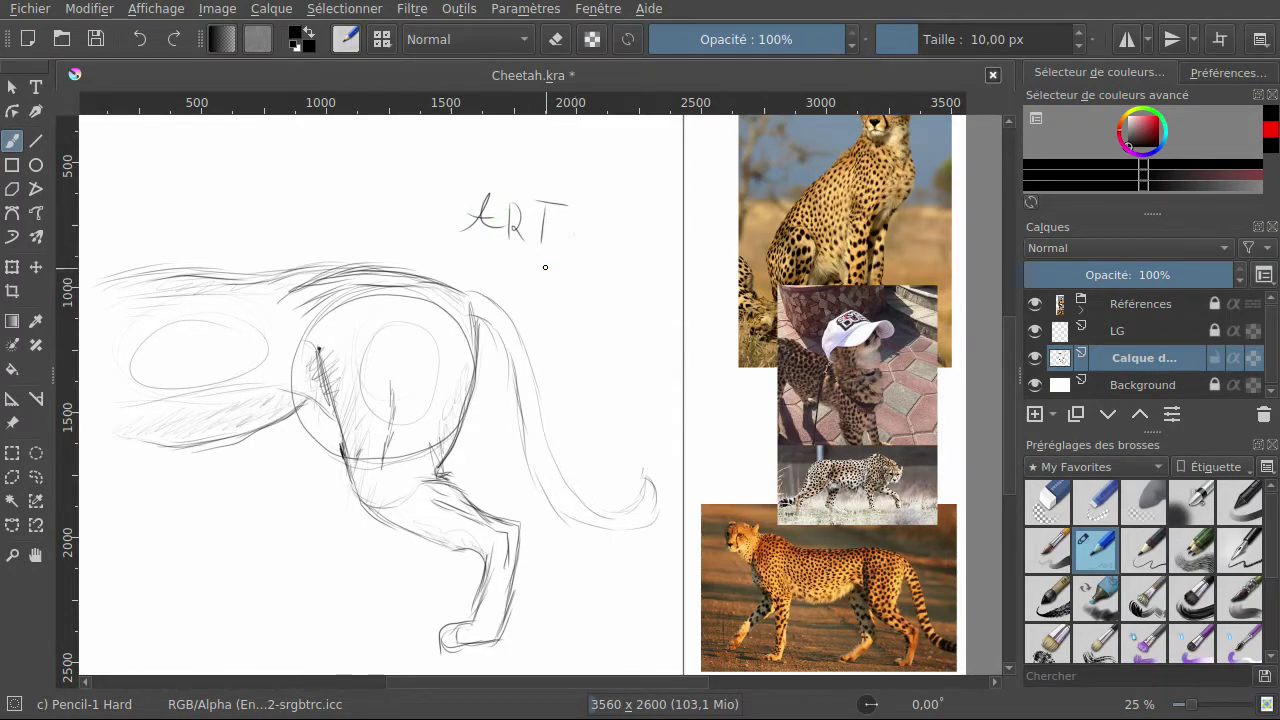
pyautogui.moveTo(541, 267)
pyautogui.mouseDown()
pyautogui.moveTo(543, 297)
pyautogui.moveTo(578, 298)
pyautogui.moveTo(584, 279)
pyautogui.mouseUp()
pyautogui.click(139, 39)
pyautogui.click(139, 39)
pyautogui.click(139, 39)
pyautogui.moveTo(509, 260)
pyautogui.mouseDown()
pyautogui.moveTo(510, 287)
pyautogui.moveTo(574, 295)
pyautogui.moveTo(567, 281)
pyautogui.moveTo(562, 355)
pyautogui.moveTo(586, 325)
pyautogui.moveTo(601, 354)
pyautogui.mouseUp()
pyautogui.moveTo(578, 342)
pyautogui.mouseDown()
pyautogui.moveTo(610, 325)
pyautogui.moveTo(616, 354)
pyautogui.moveTo(645, 360)
pyautogui.moveTo(668, 322)
pyautogui.mouseUp()
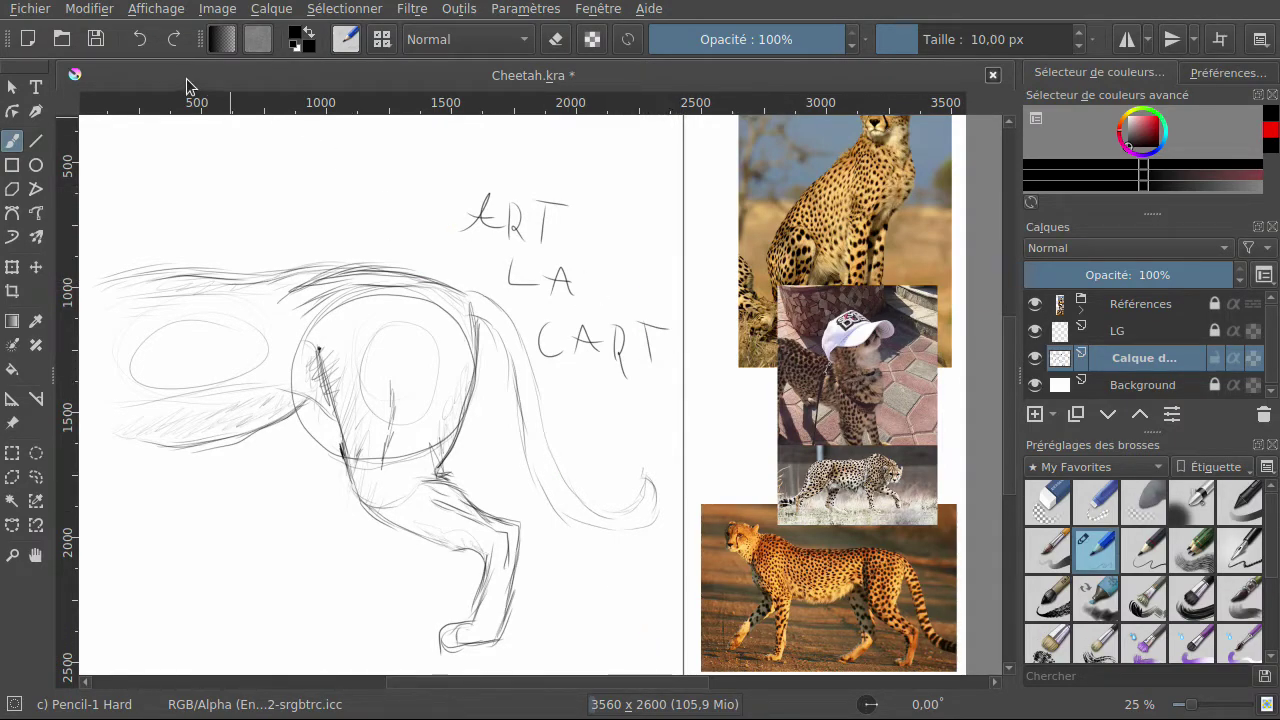
# Undo all the handwritten lettering above the tail.
pyautogui.click(135, 41)
pyautogui.click(135, 41)
pyautogui.click(135, 41)
pyautogui.click(135, 41)
pyautogui.click(135, 41)
pyautogui.click(135, 41)
pyautogui.click(135, 41)
pyautogui.click(135, 41)
pyautogui.click(135, 41)
pyautogui.click(135, 41)
pyautogui.click(135, 41)
pyautogui.click(135, 41)
pyautogui.click(135, 41)
pyautogui.click(135, 41)
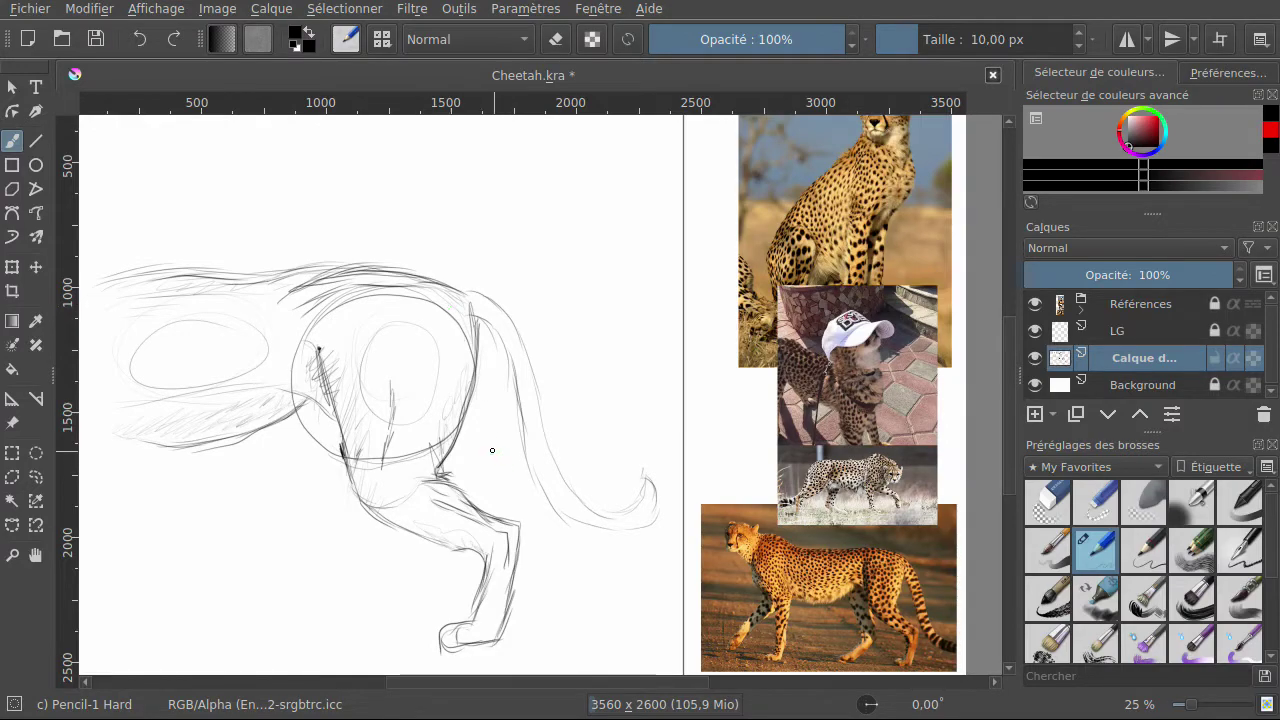
# Sketch three overlapping circles in the empty area above the tail and undo them.
pyautogui.moveTo(525, 209)
pyautogui.mouseDown()
pyautogui.moveTo(534, 263)
pyautogui.moveTo(522, 200)
pyautogui.mouseUp()
pyautogui.moveTo(600, 220); pyautogui.dragTo(564, 191)
pyautogui.moveTo(602, 245); pyautogui.dragTo(606, 220)
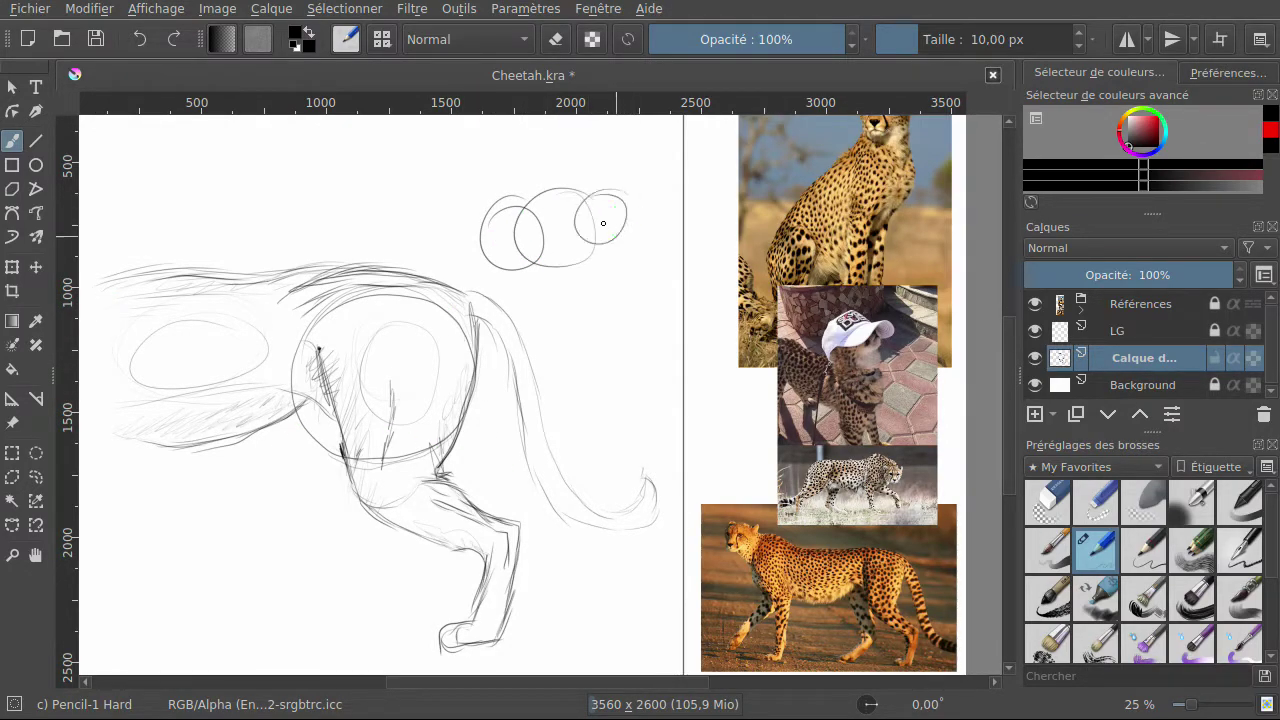
pyautogui.click(139, 39)
pyautogui.click(139, 39)
pyautogui.click(139, 39)
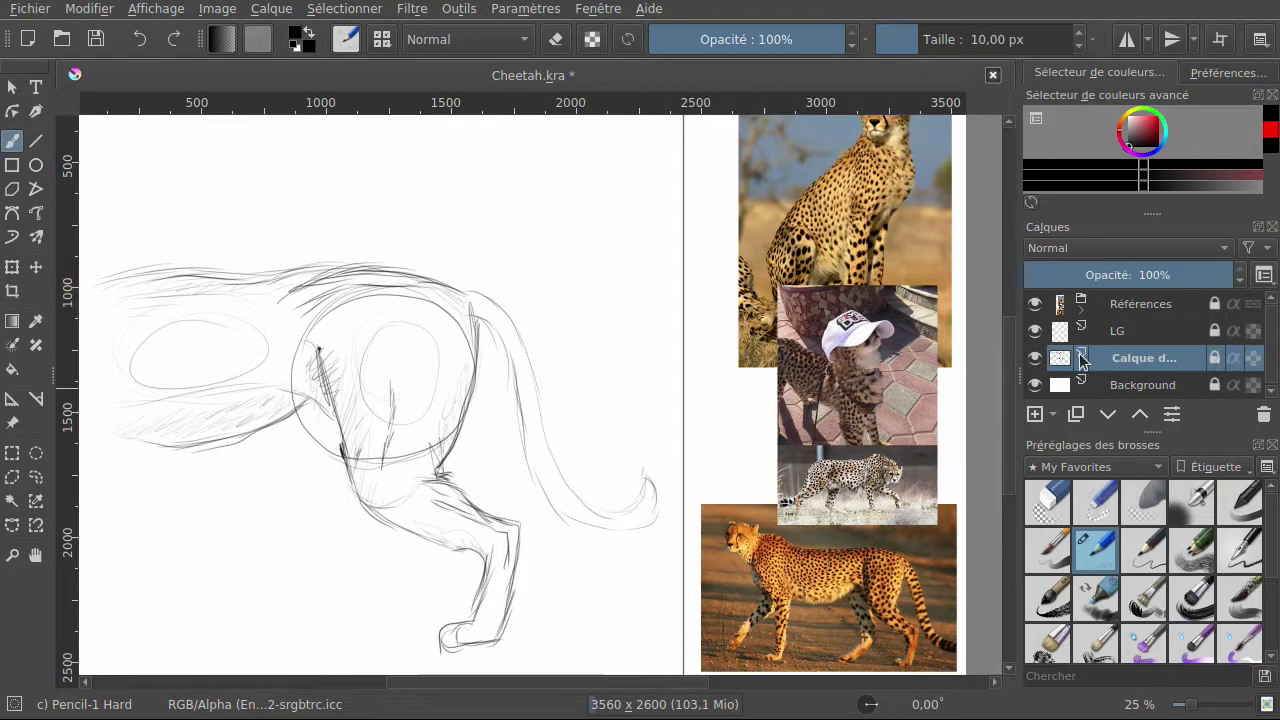
# Add an empty paint layer above the hind-leg sketch layer and toggle the sketch layer's visibility off and on.
pyautogui.click(1035, 414)
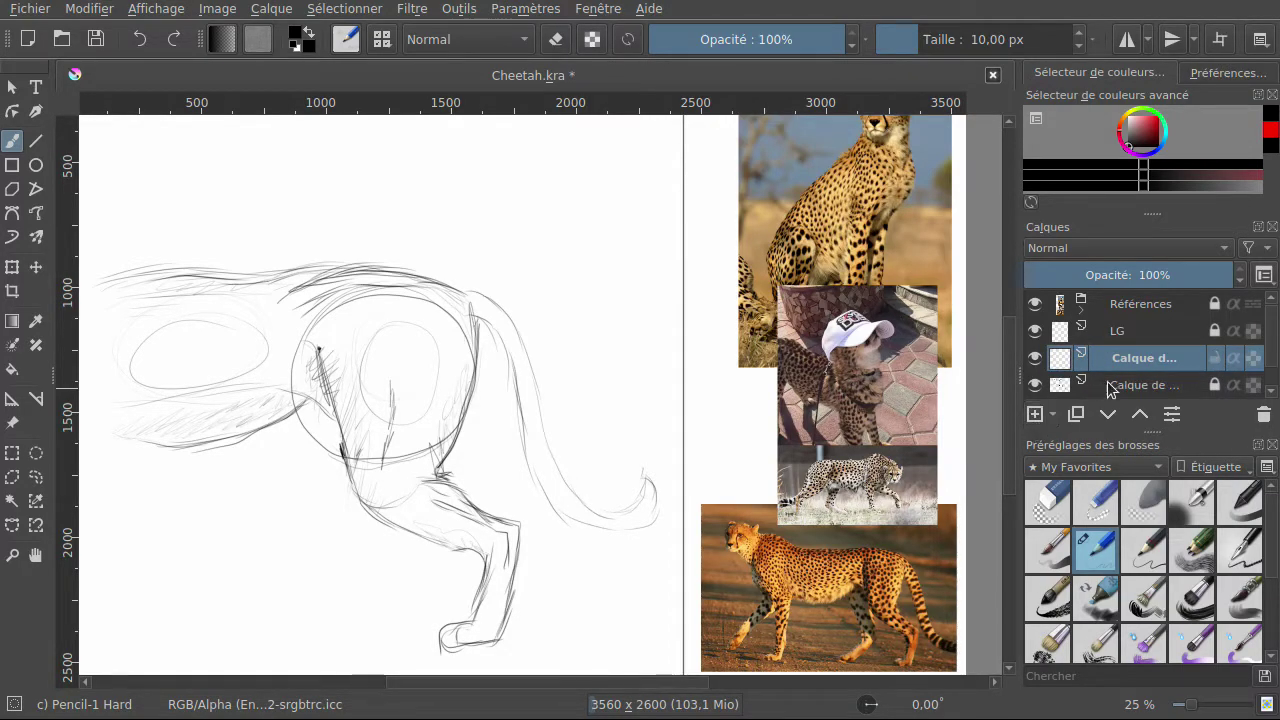
pyautogui.click(1037, 385)
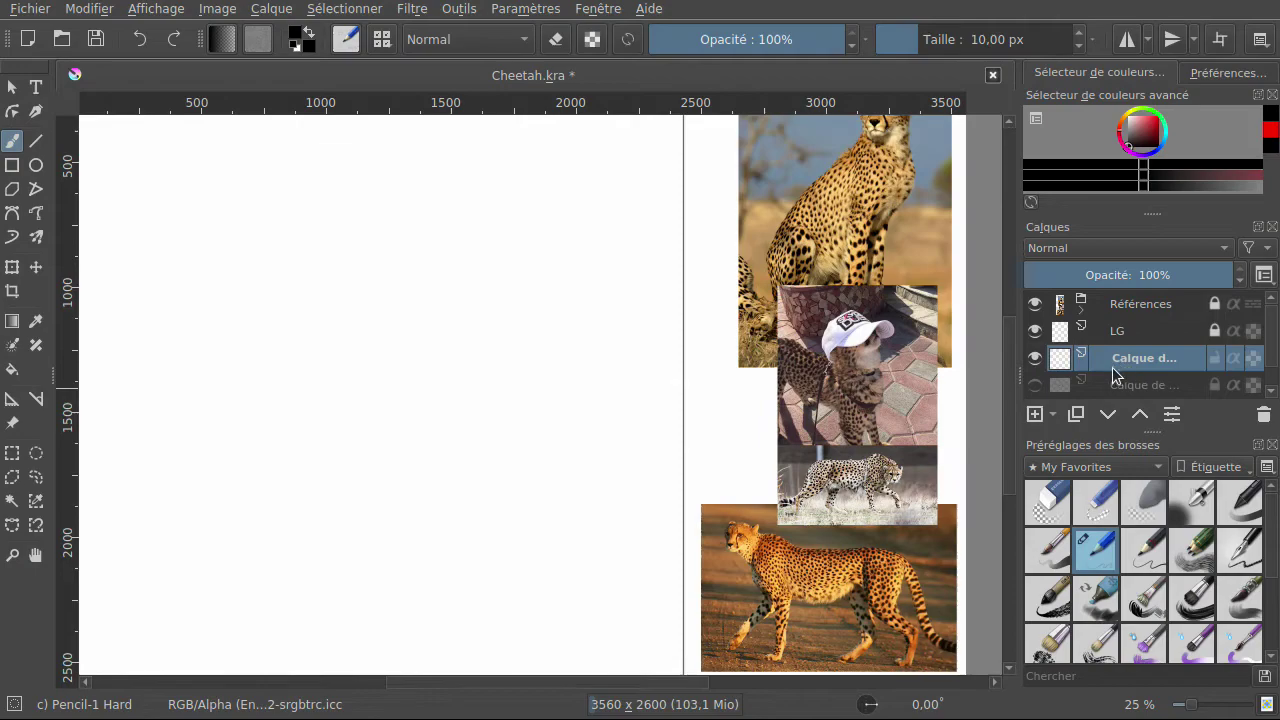
pyautogui.click(1036, 384)
pyautogui.click(1038, 384)
pyautogui.hotkey('ctrl', 's')
pyautogui.click(1035, 385)
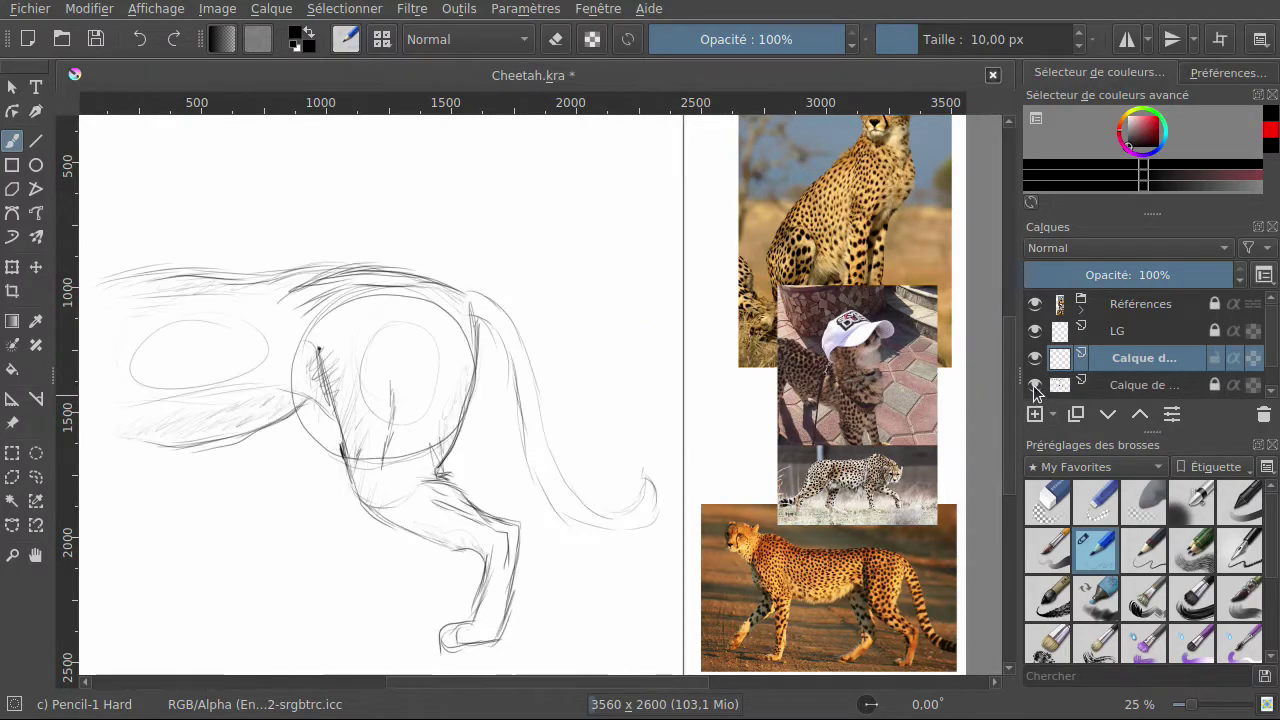
# Hide the hind-leg sketch layer, toggle the empty layer's visibility repeatedly, and show the sketch layer again.
pyautogui.click(1035, 386)
pyautogui.click(1036, 358)
pyautogui.click(1036, 358)
pyautogui.click(1036, 358)
pyautogui.click(1036, 358)
pyautogui.click(1035, 358)
pyautogui.click(1036, 358)
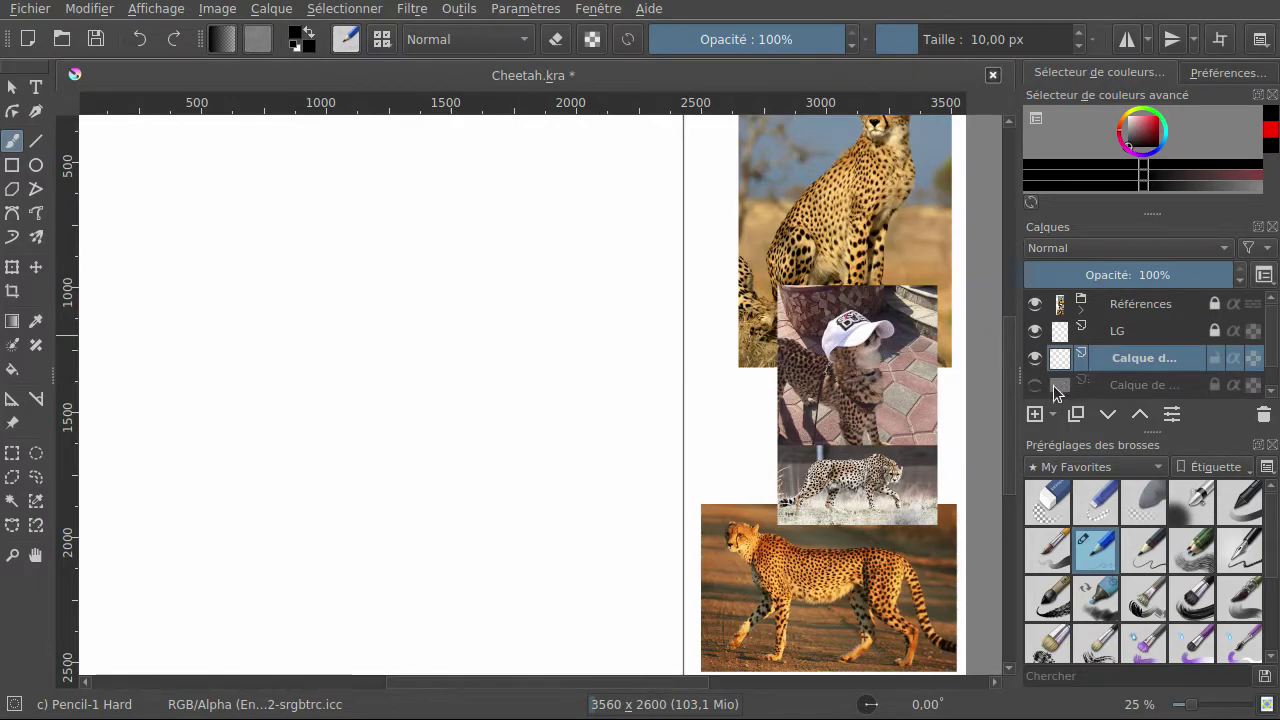
pyautogui.click(1035, 385)
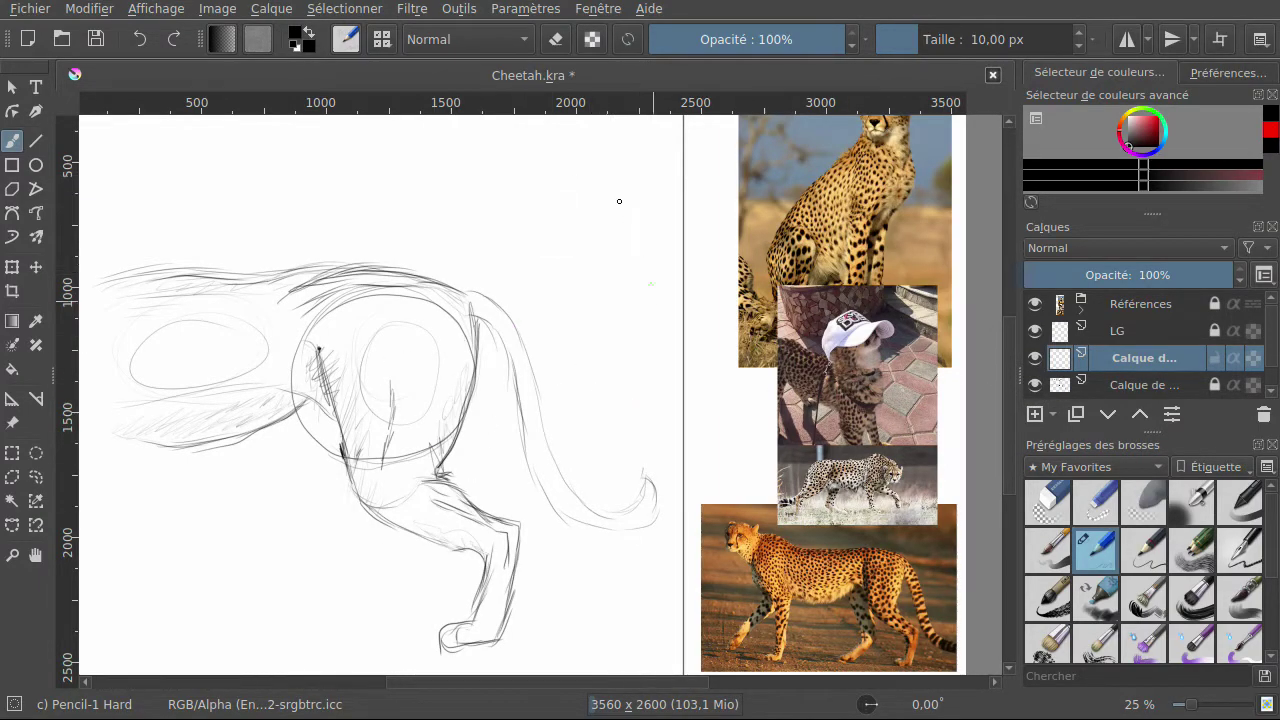
# Hide the hind-leg sketch layer and make the empty paint layer above it active.
pyautogui.click(1035, 385)
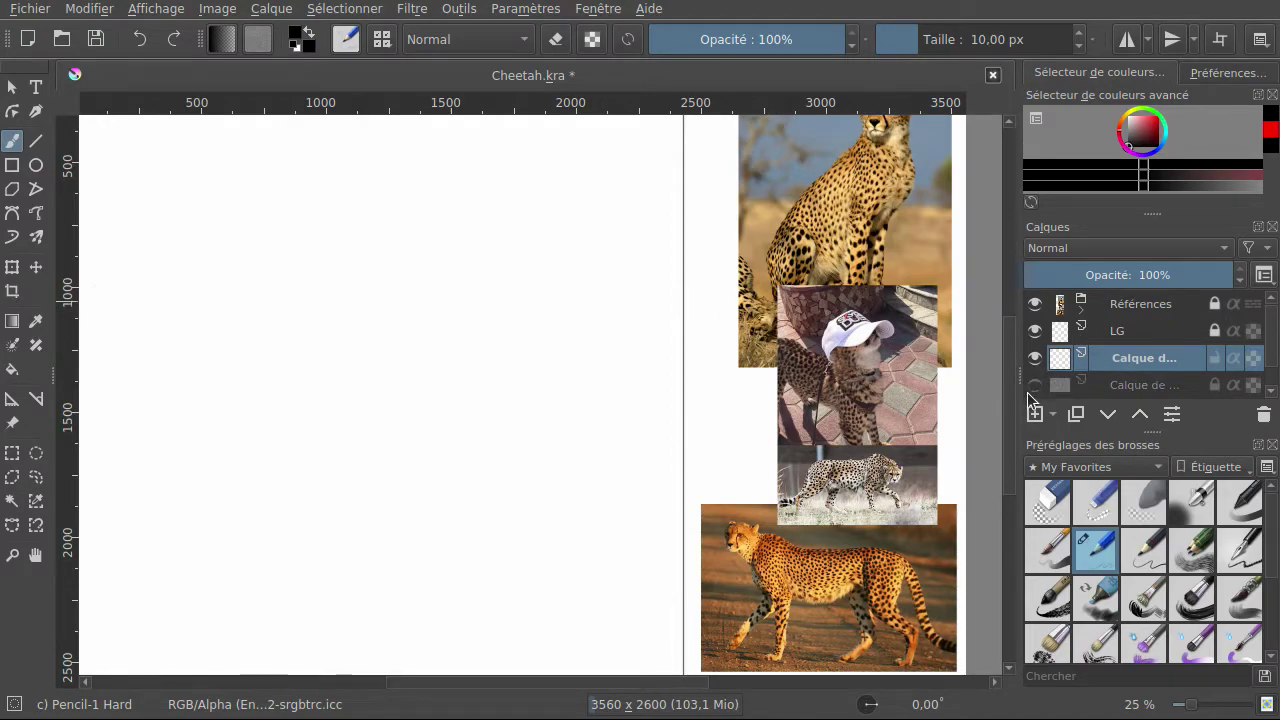
pyautogui.click(1086, 332)
pyautogui.click(1068, 362)
pyautogui.click(1132, 385)
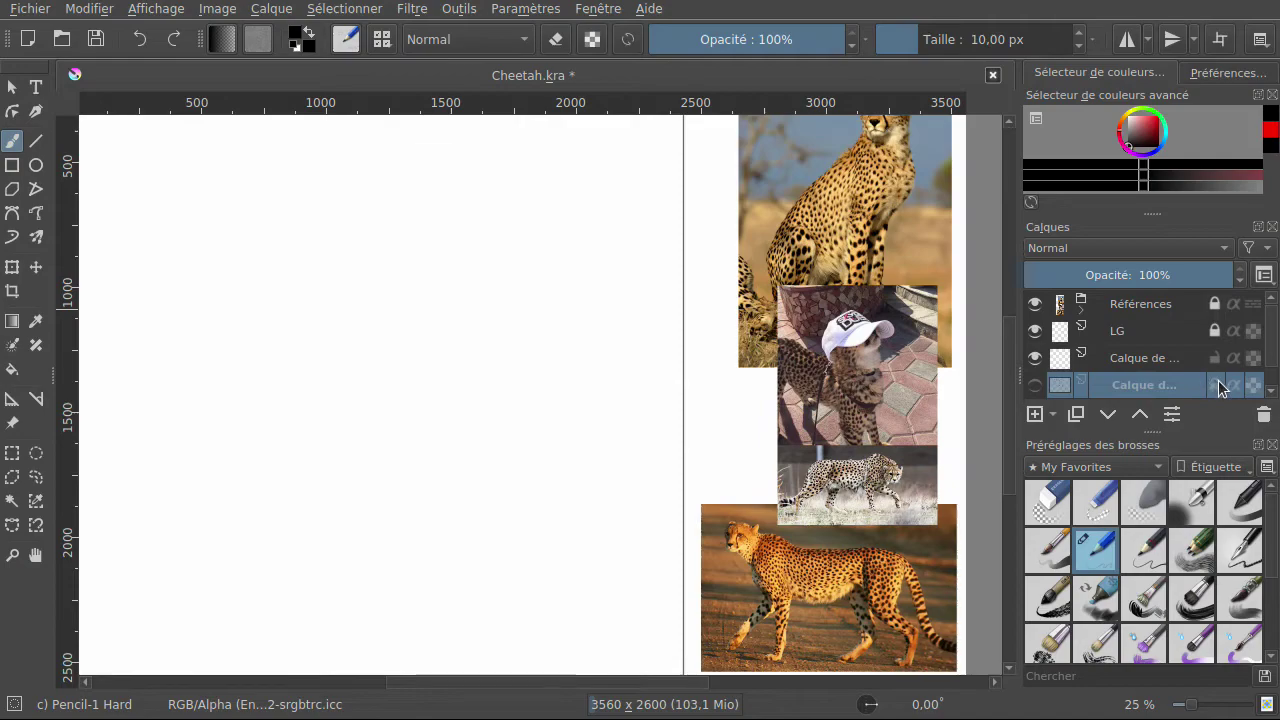
pyautogui.click(1160, 362)
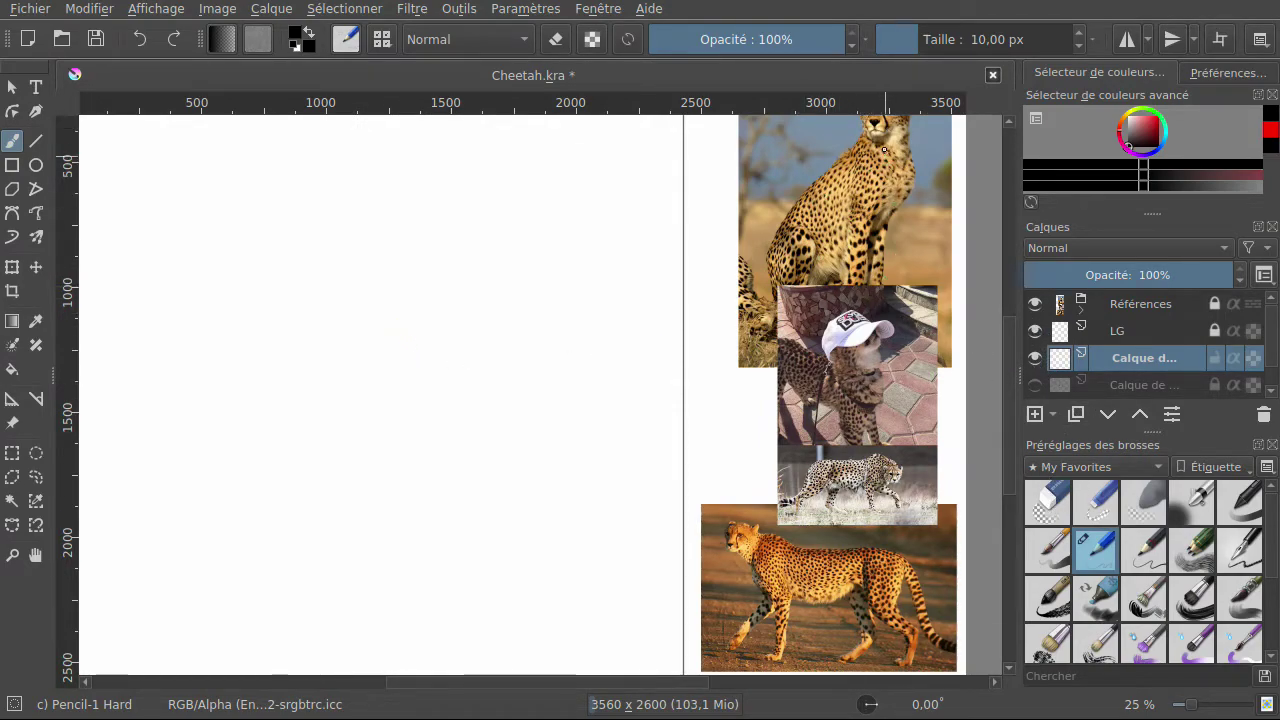
# Expand the Références group, hide the photo of the cub with the white cap, and lock the group.
pyautogui.click(1008, 519)
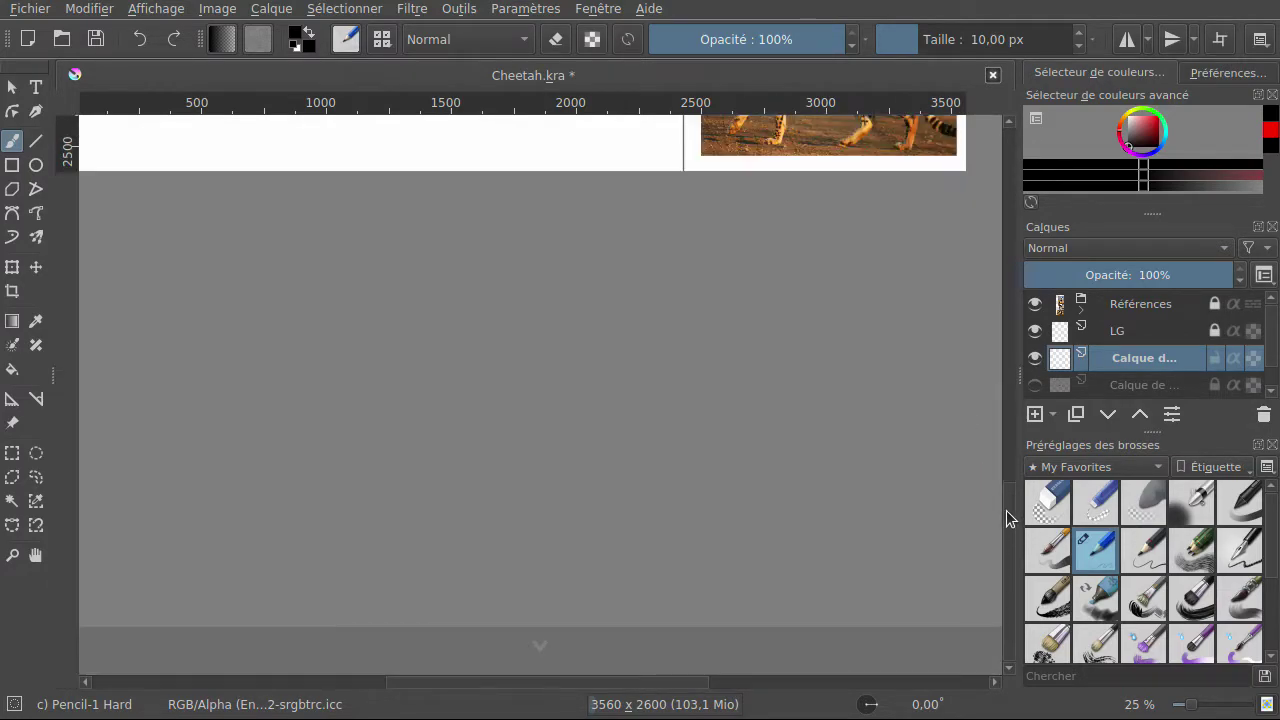
pyautogui.scroll(1, 1008, 512)
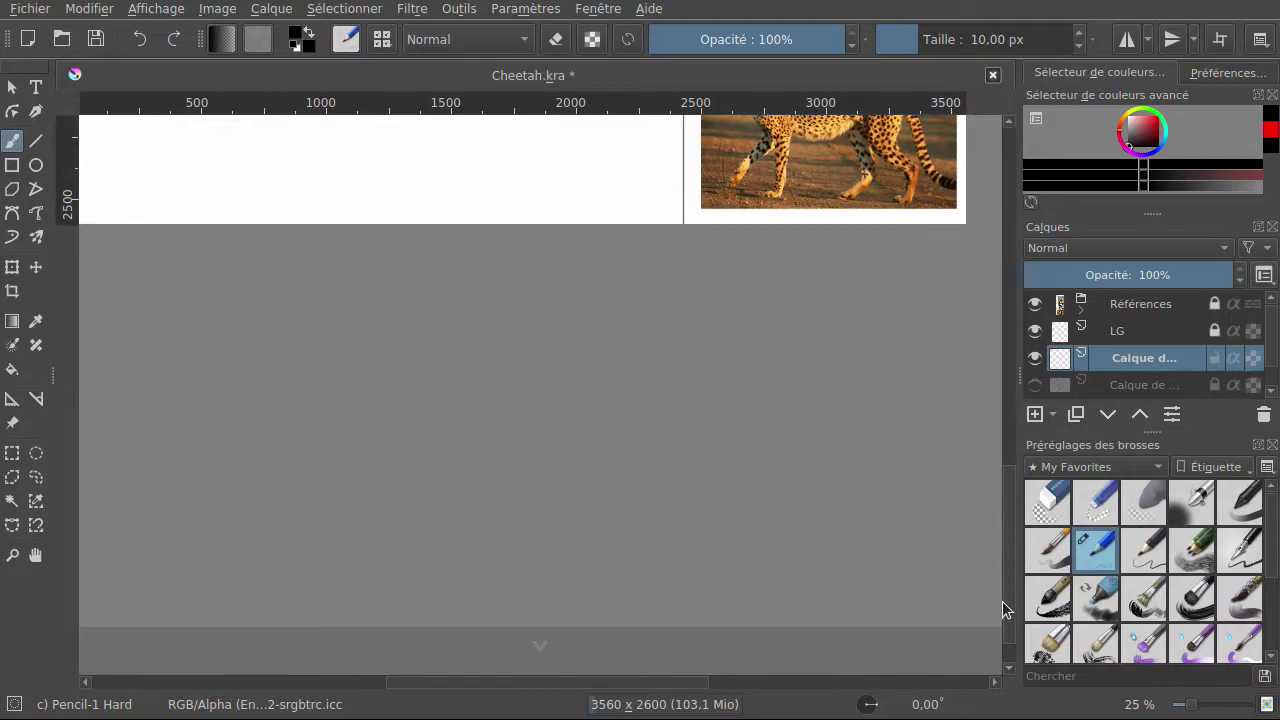
pyautogui.moveTo(1008, 524); pyautogui.dragTo(993, 355)
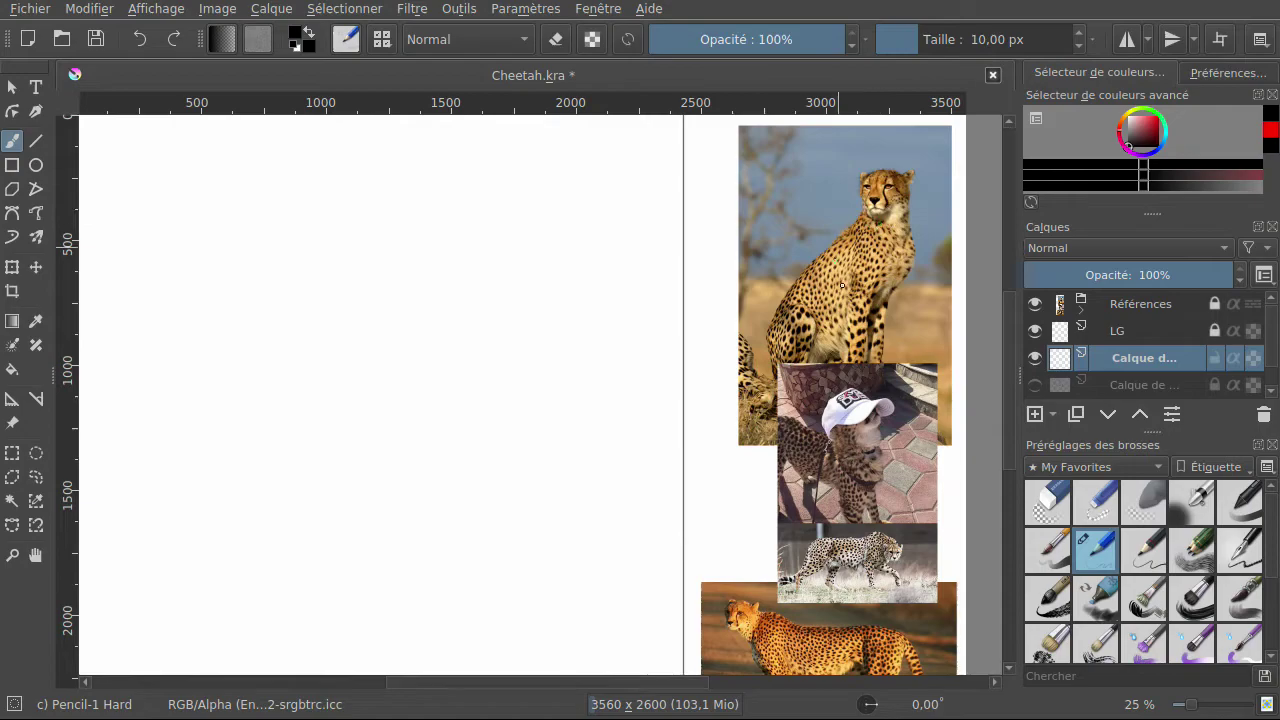
pyautogui.click(1148, 306)
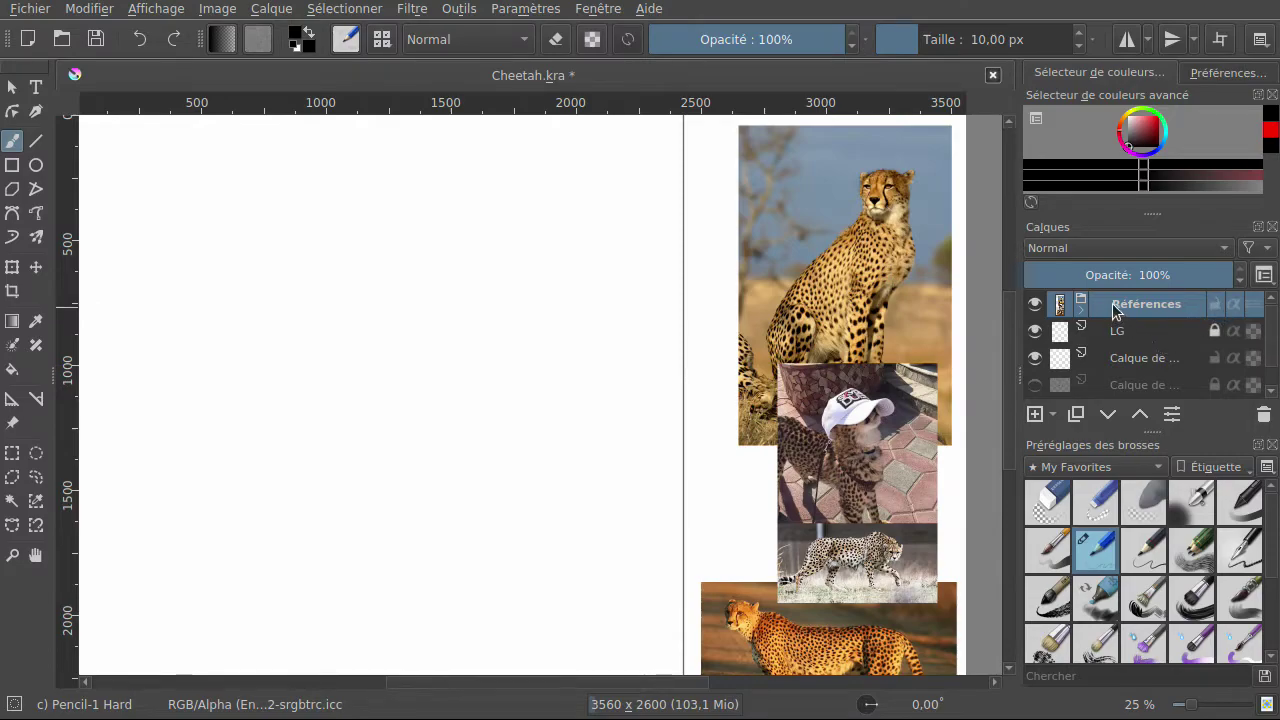
pyautogui.click(1079, 310)
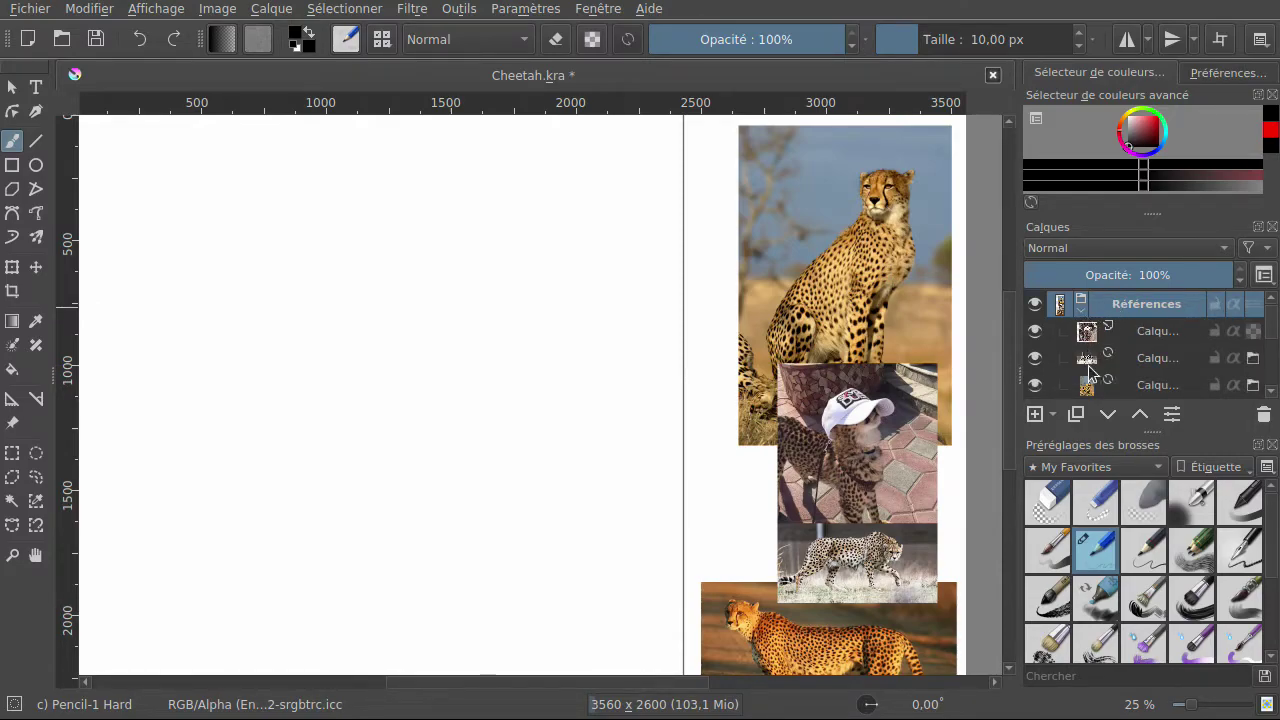
pyautogui.click(1035, 360)
pyautogui.click(1035, 360)
pyautogui.click(1035, 332)
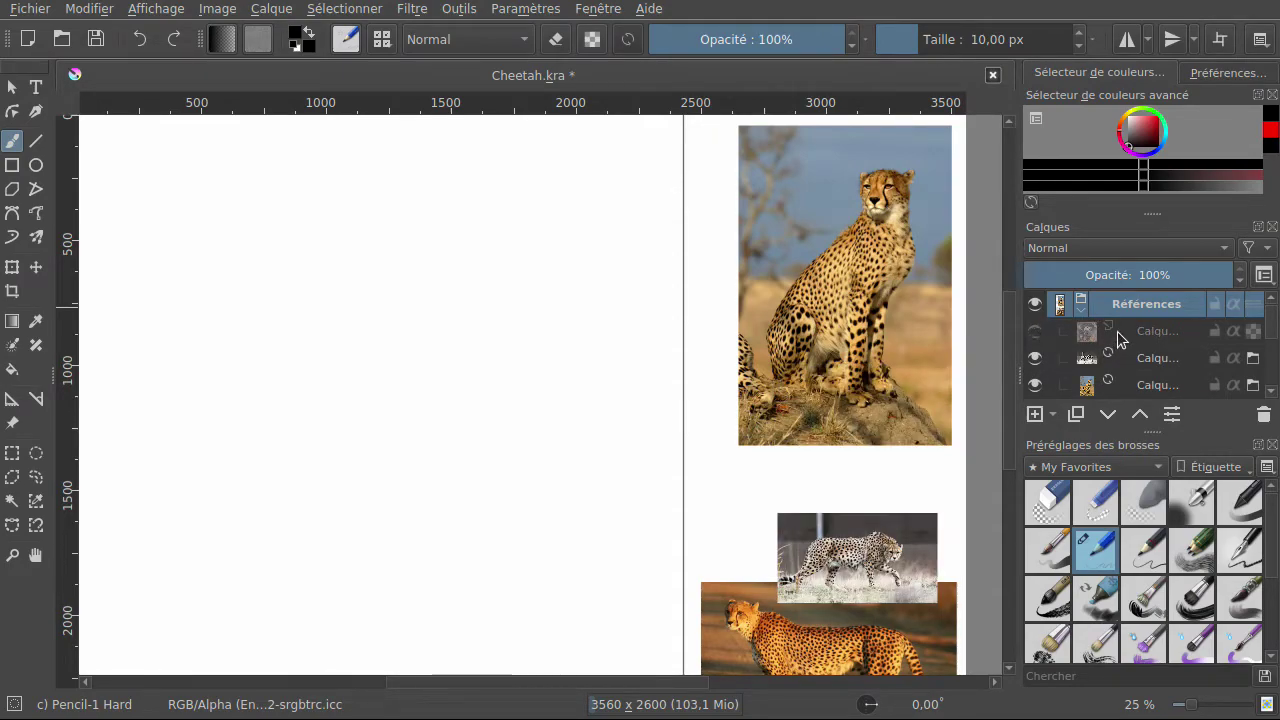
pyautogui.click(1214, 303)
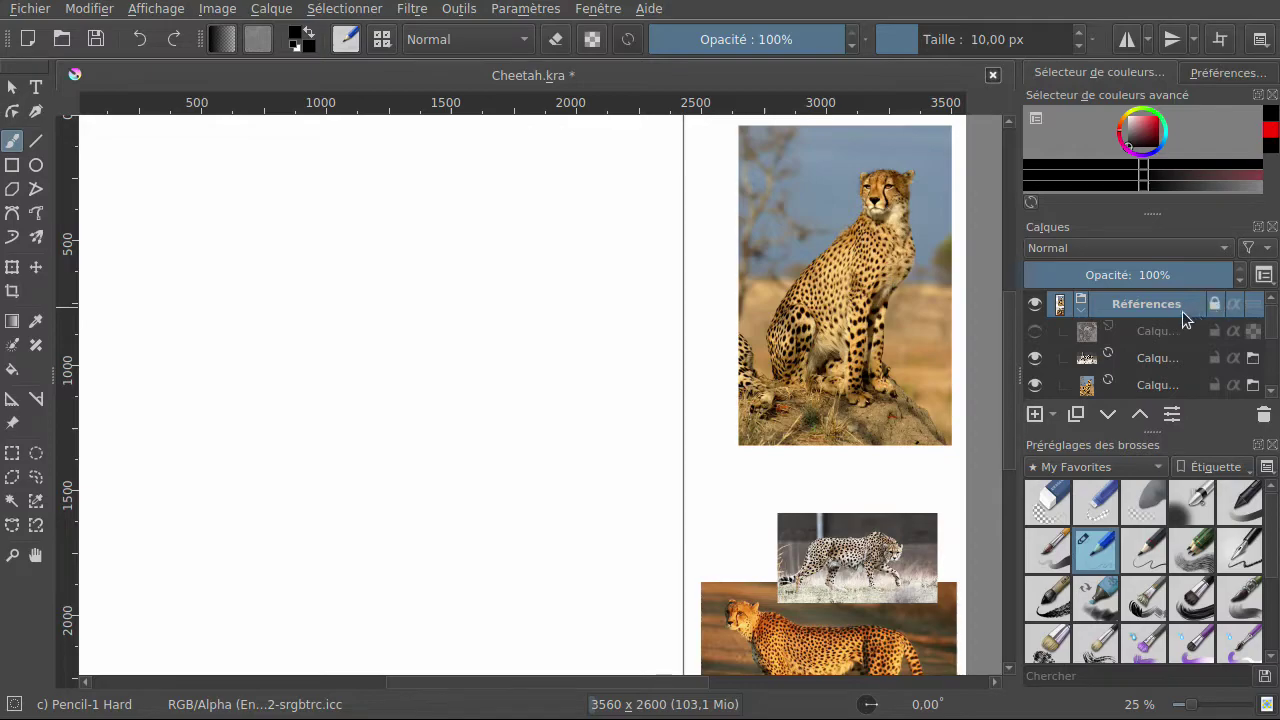
# Toggle the visibility of the capped cub, walking cheetah and sitting cheetah photos, leaving all three shown.
pyautogui.click(1034, 334)
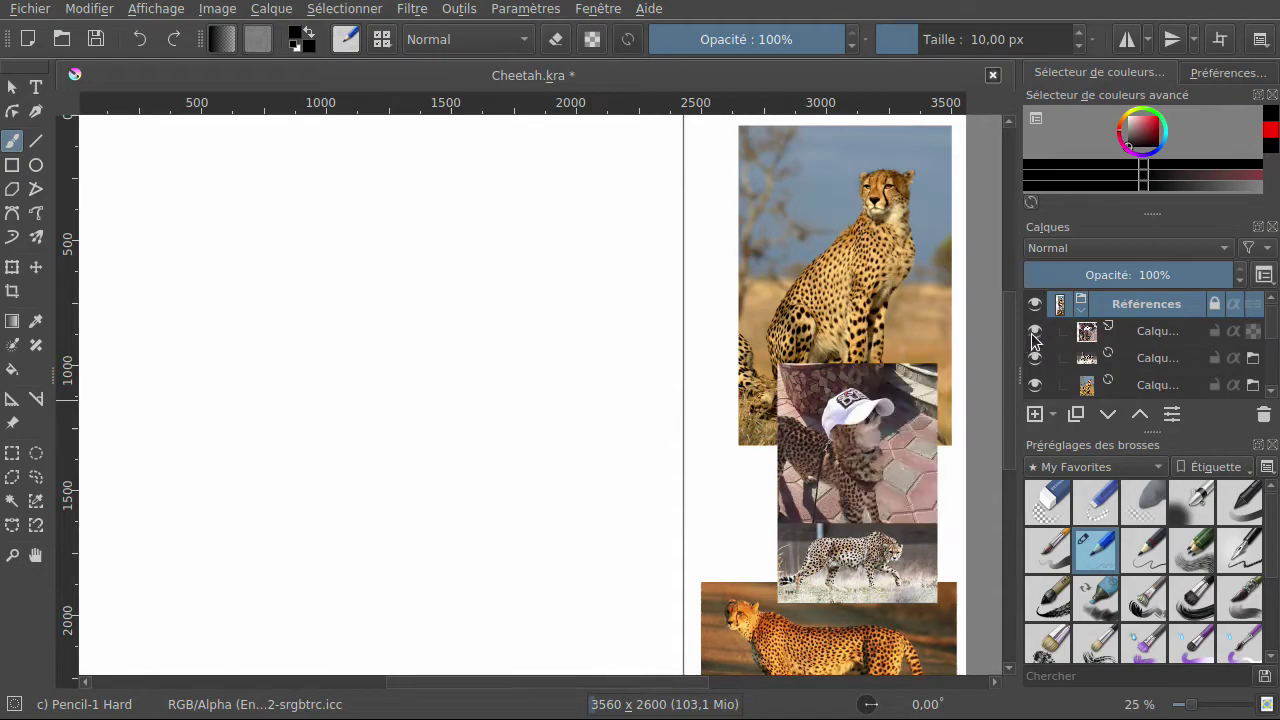
pyautogui.click(1034, 336)
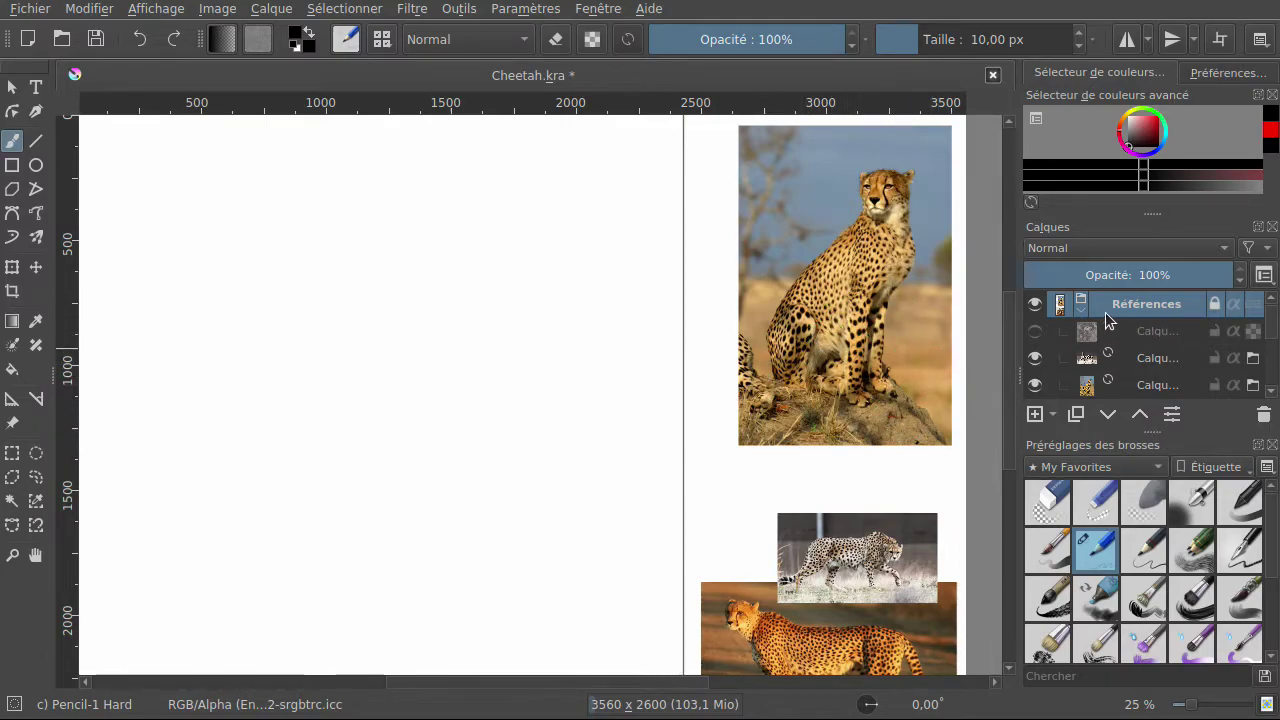
pyautogui.click(1035, 384)
pyautogui.click(1035, 357)
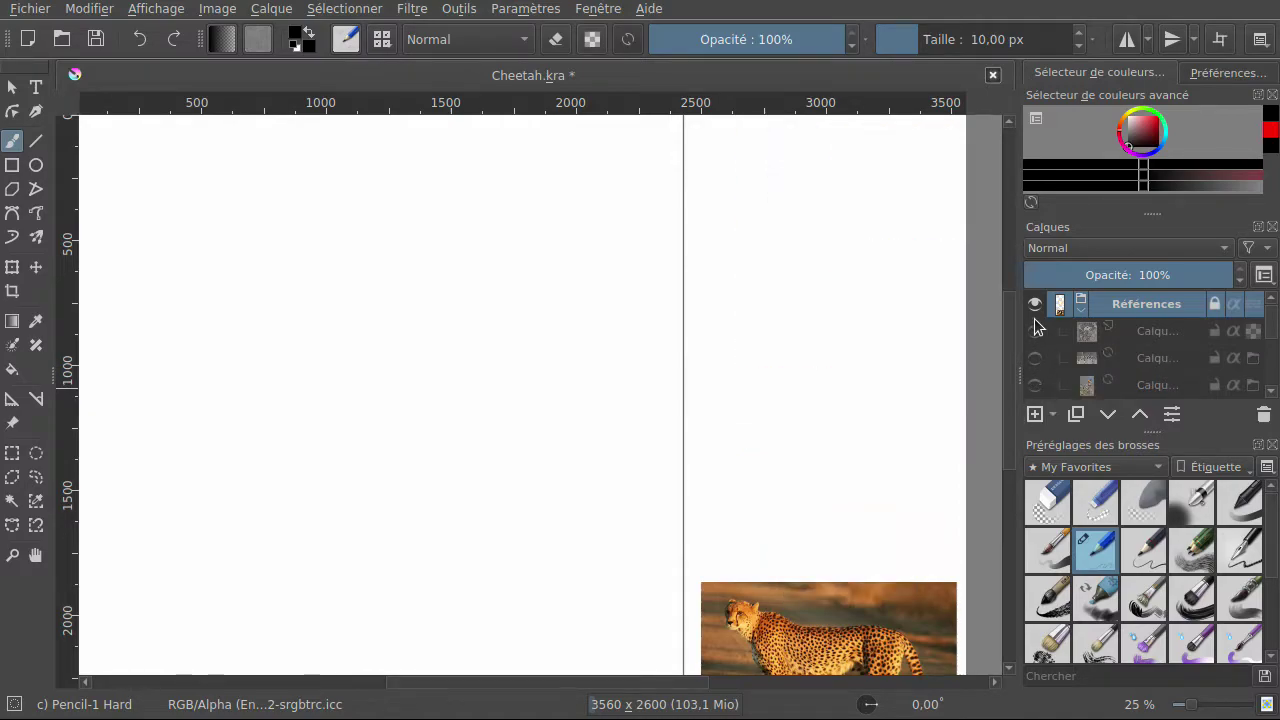
pyautogui.click(1035, 357)
pyautogui.click(1035, 330)
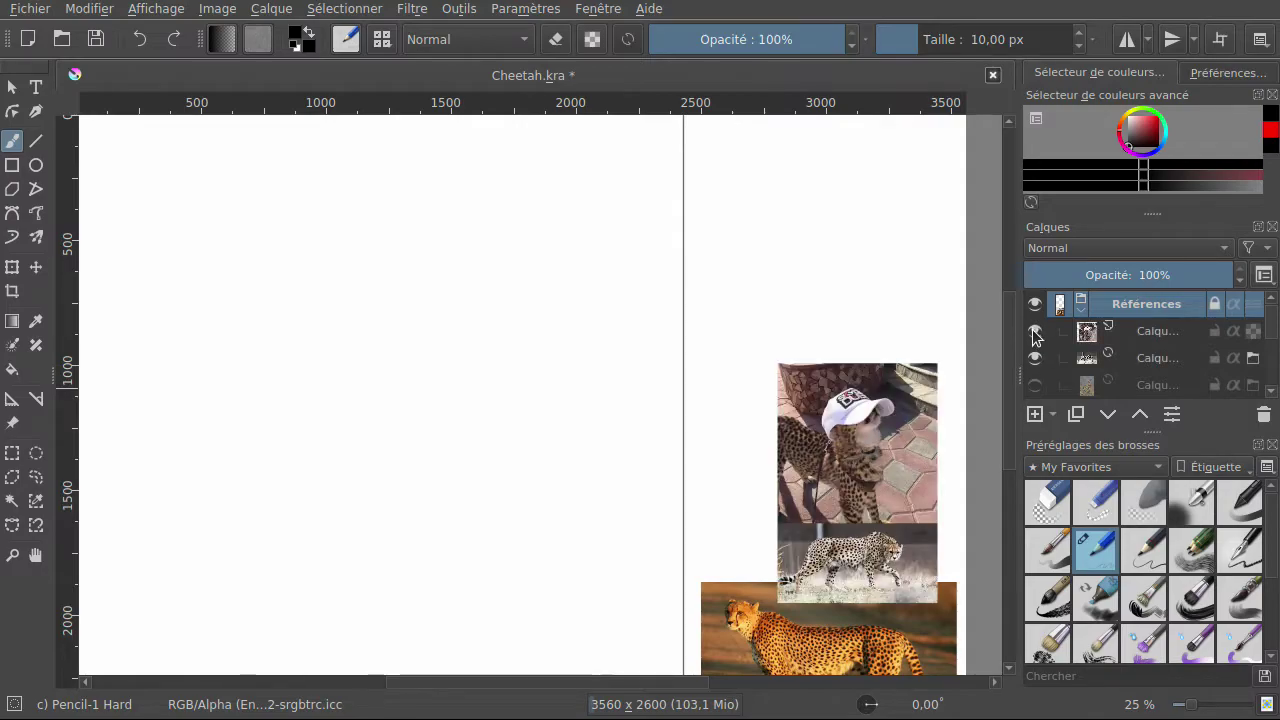
pyautogui.click(1035, 384)
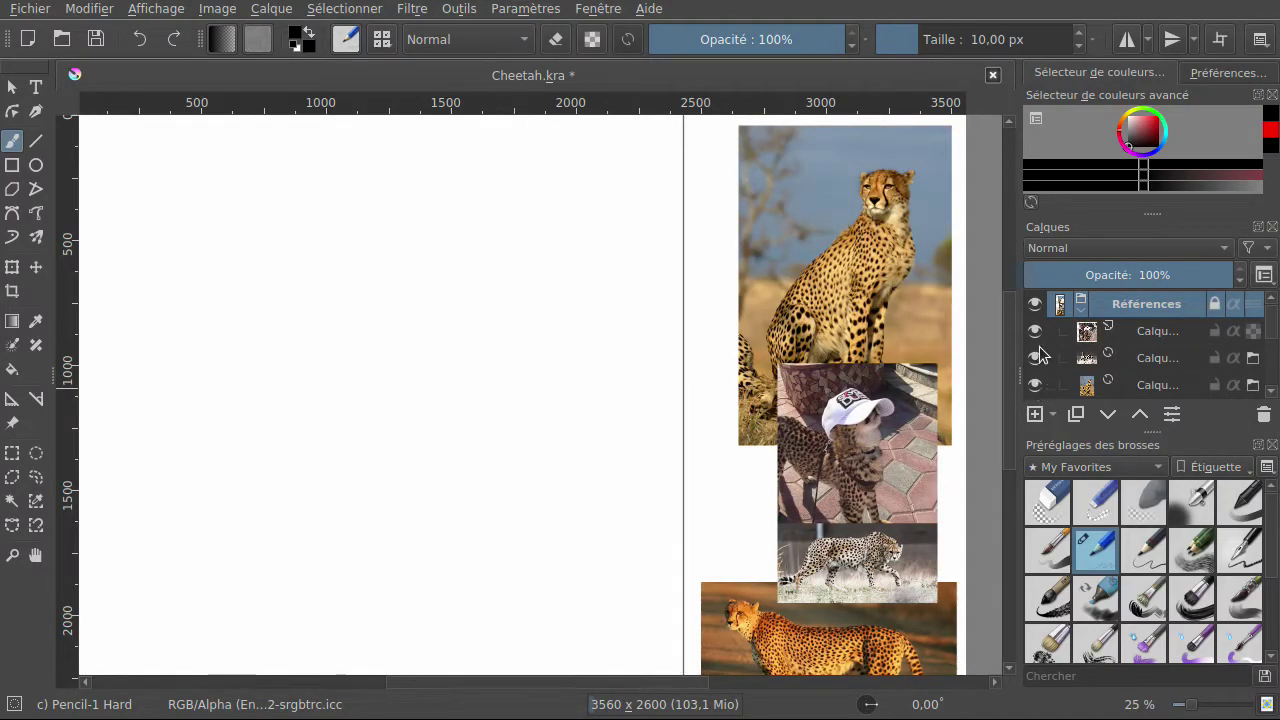
# Hide the photo of the cub with the white cap, collapse the Références group and select the empty paint layer.
pyautogui.click(1035, 336)
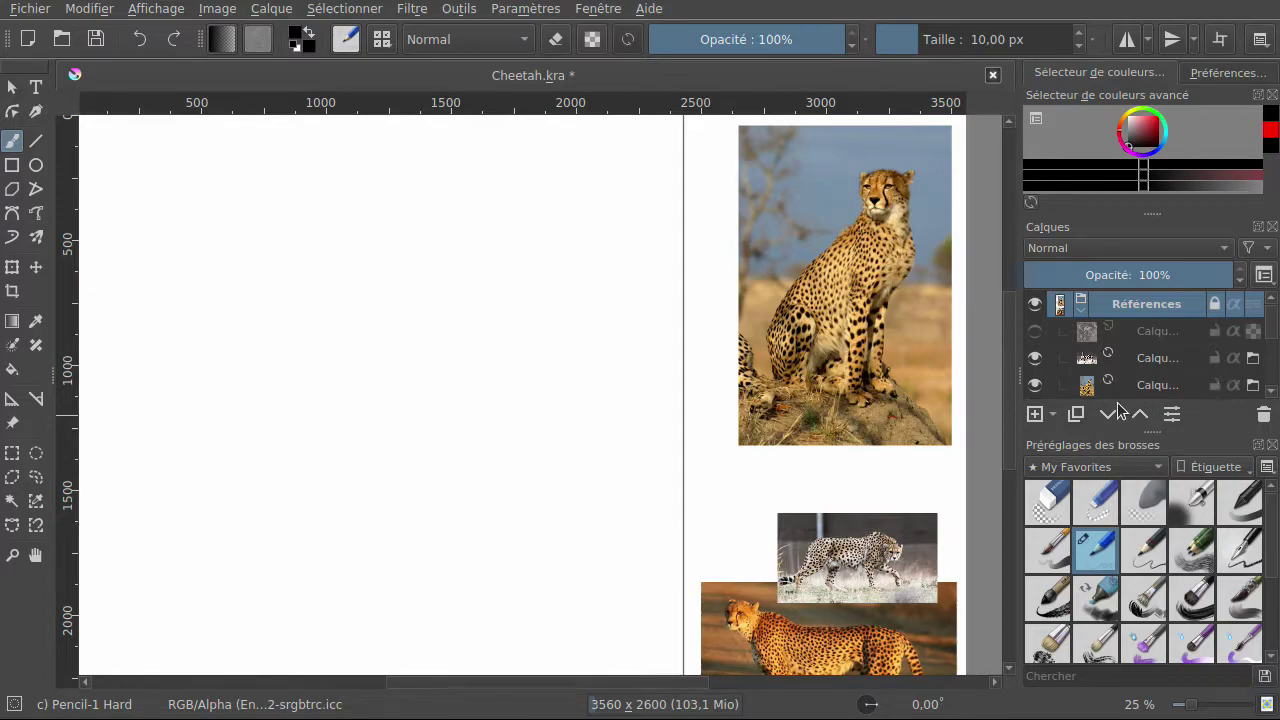
pyautogui.click(1080, 310)
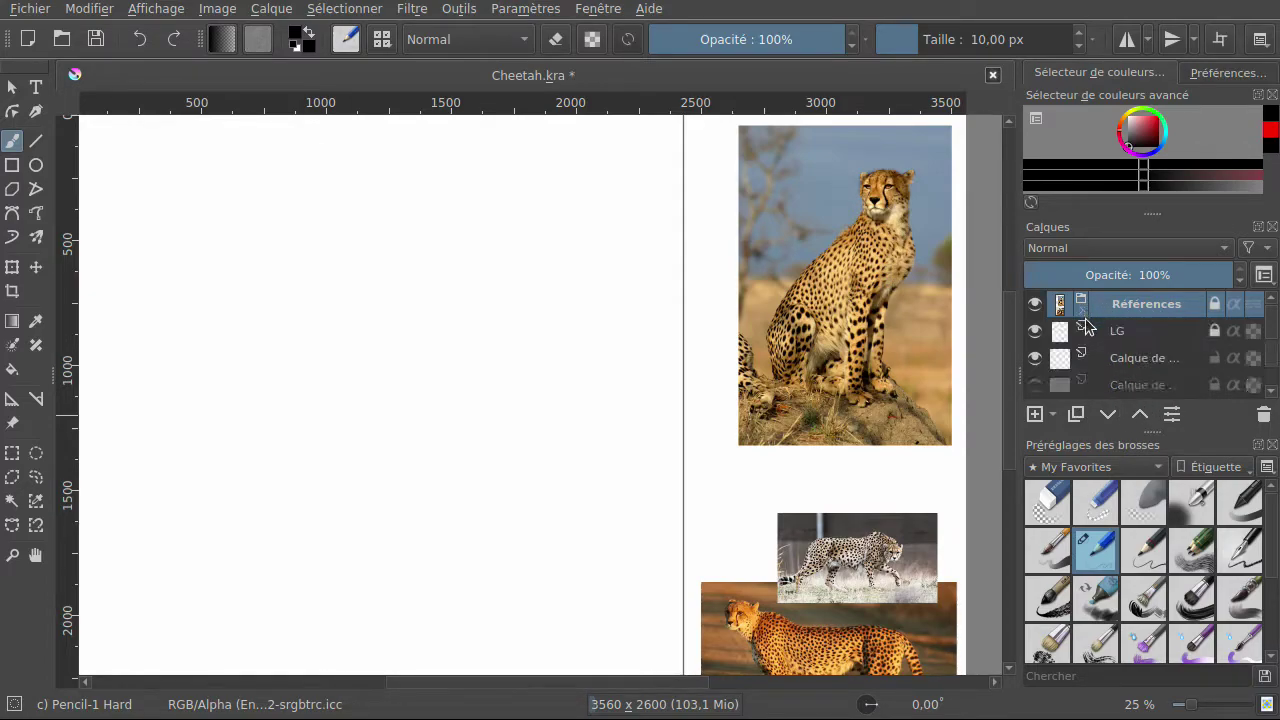
pyautogui.click(1093, 368)
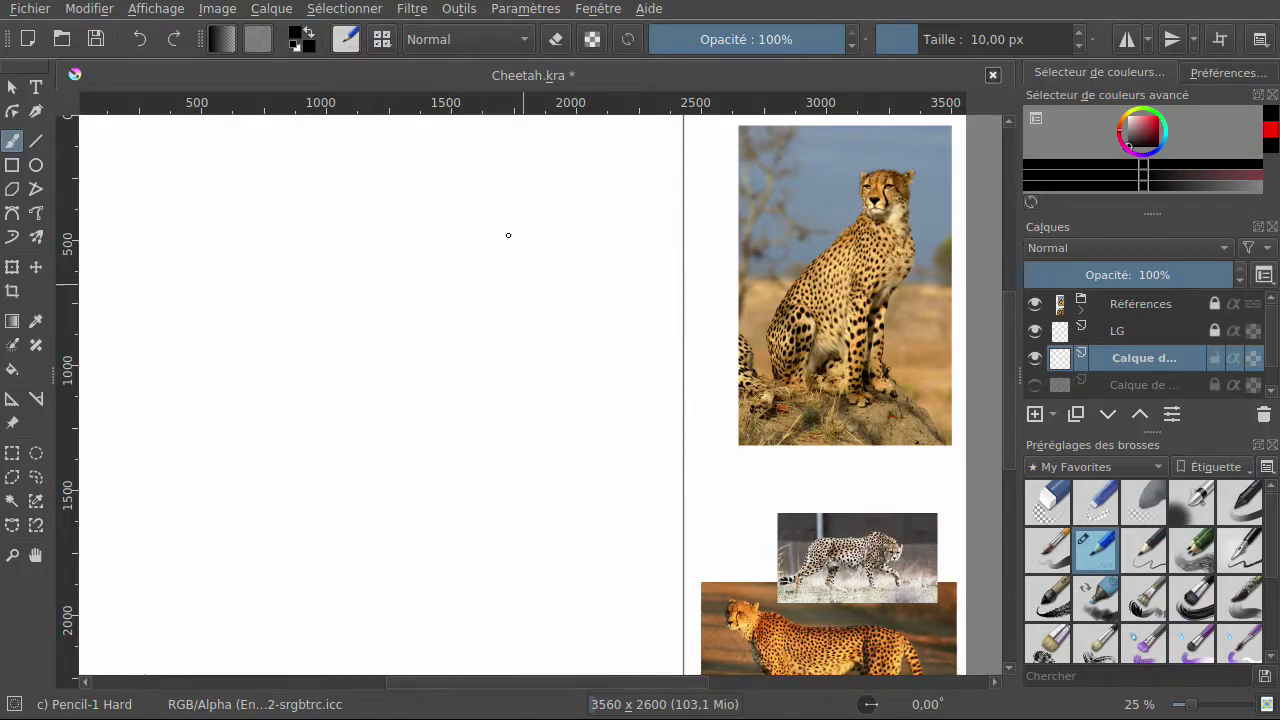
# Sketch loose overlapping ellipses on the empty layer beside the sitting cheetah photo and undo them.
pyautogui.moveTo(312, 295); pyautogui.dragTo(298, 330)
pyautogui.moveTo(452, 328); pyautogui.dragTo(458, 350)
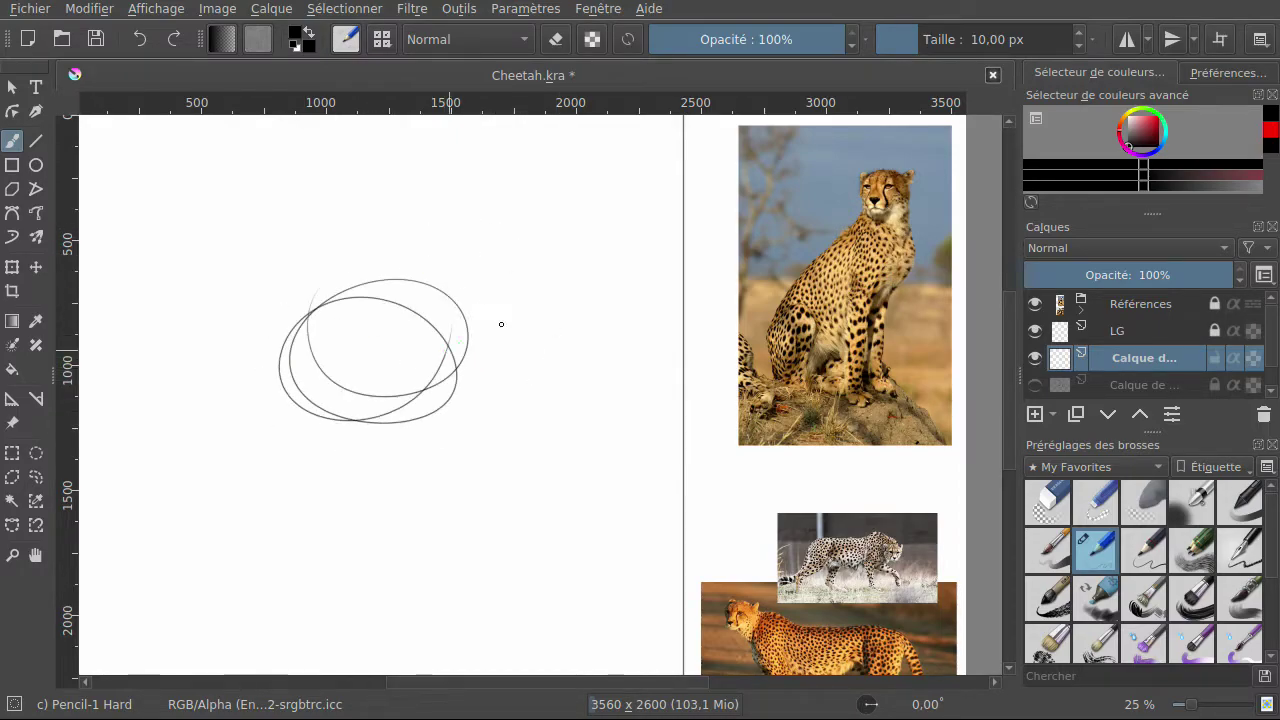
pyautogui.moveTo(538, 262); pyautogui.dragTo(626, 292)
pyautogui.click(139, 39)
pyautogui.click(139, 39)
pyautogui.click(139, 39)
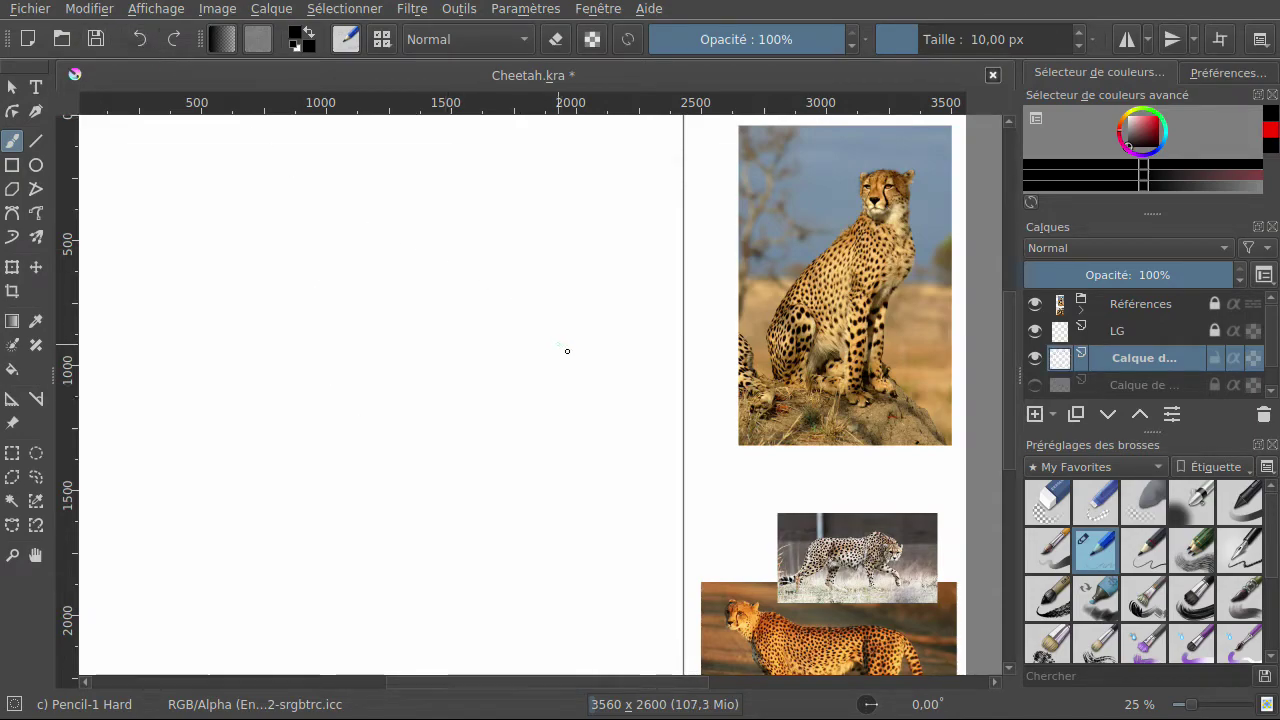
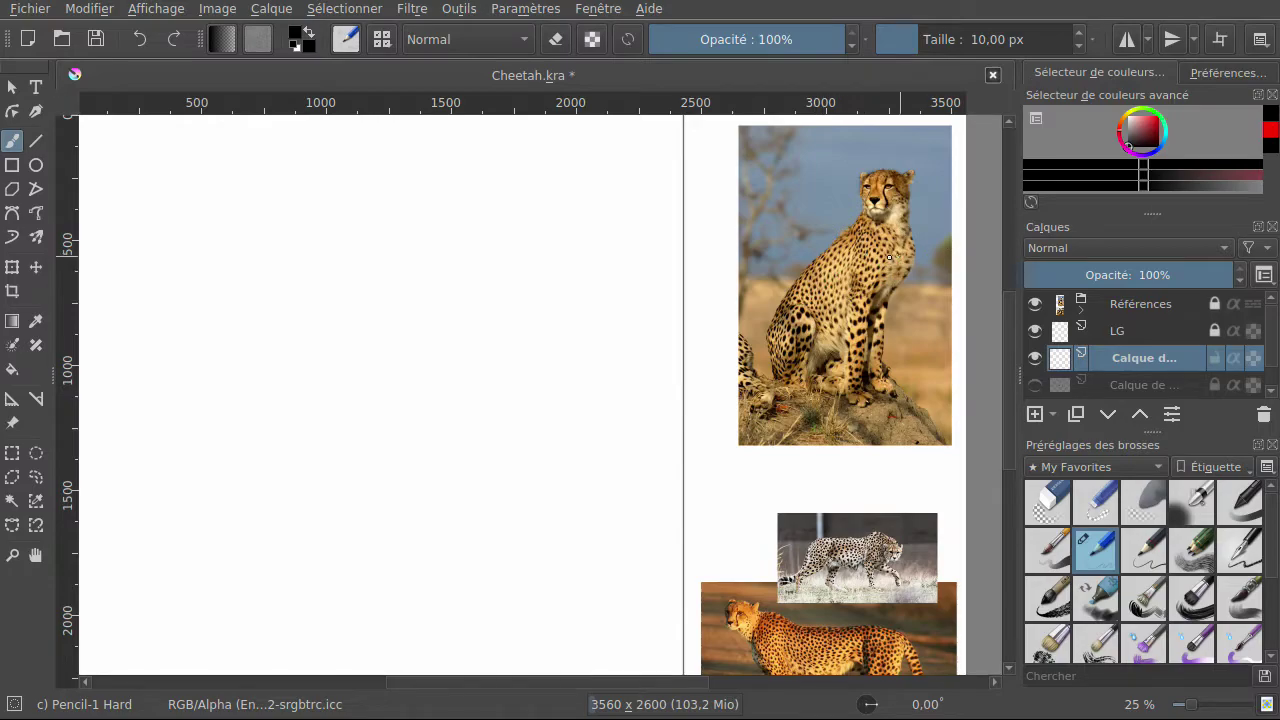
# Add a paint layer above the Références group and choose the Pencil-2 brush with a bright red colour.
pyautogui.click(1126, 304)
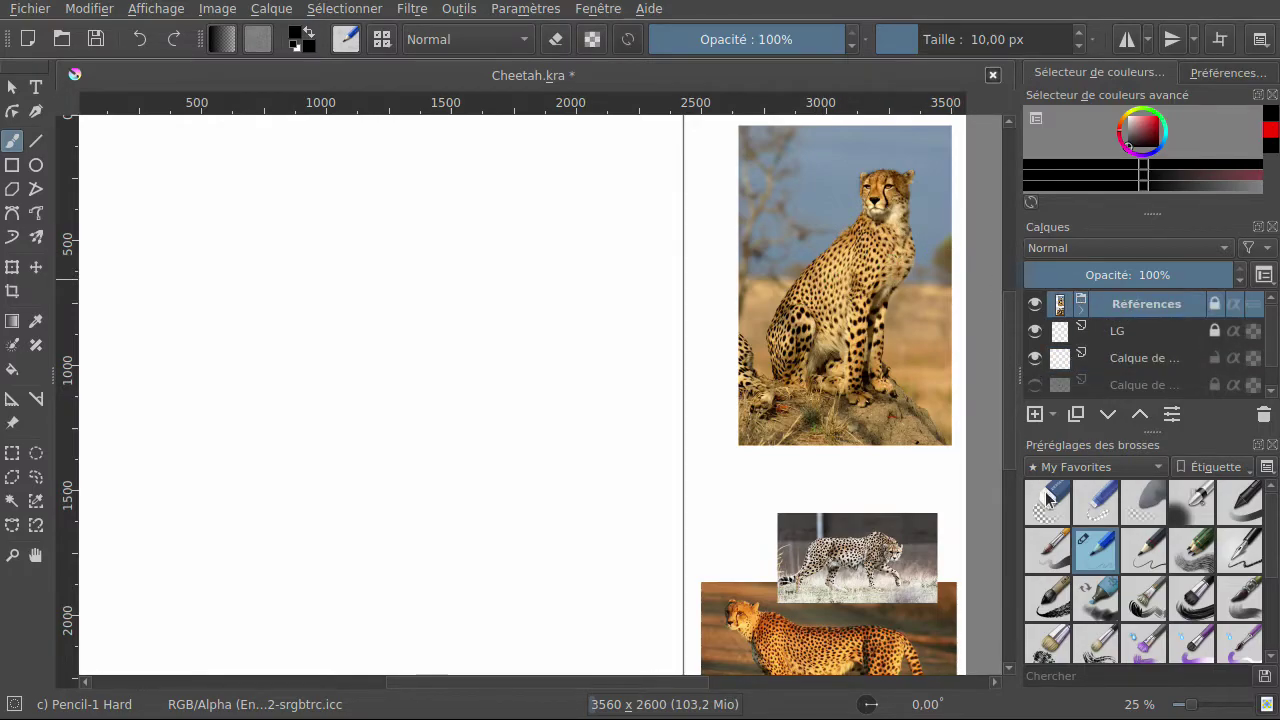
pyautogui.click(1036, 416)
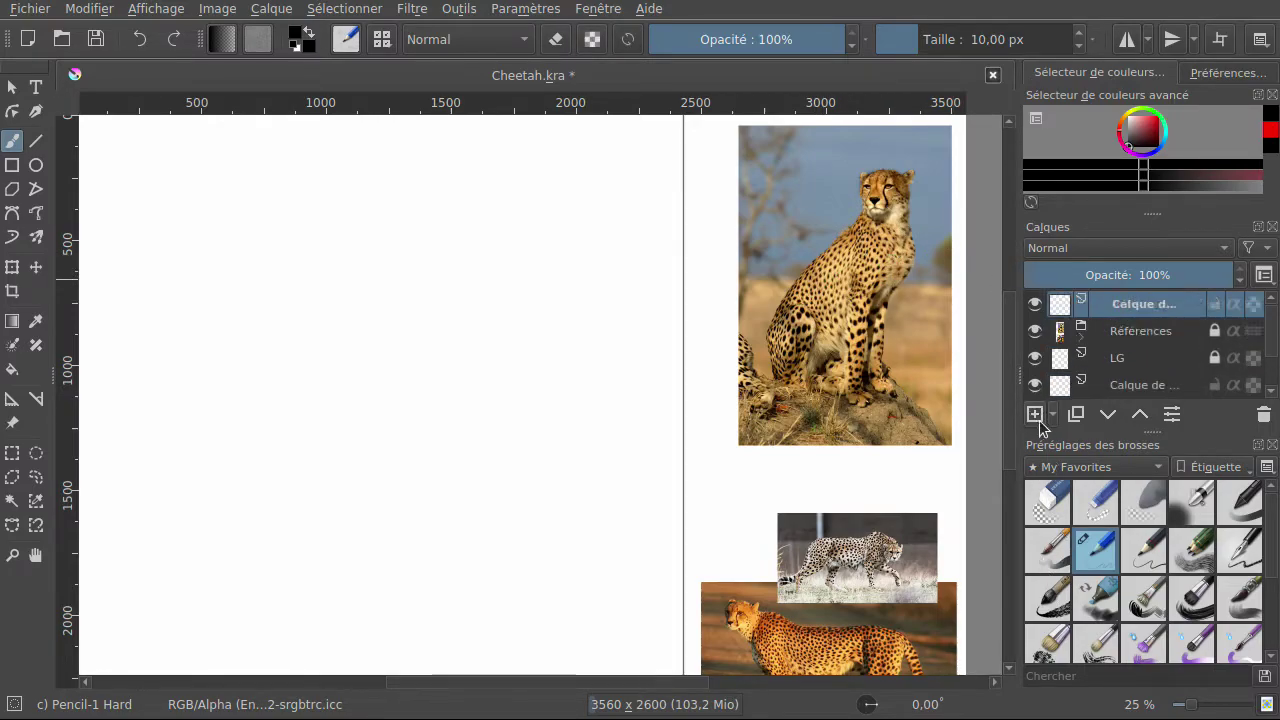
pyautogui.click(1152, 131)
pyautogui.moveTo(1152, 131); pyautogui.dragTo(1157, 118)
pyautogui.click(1150, 550)
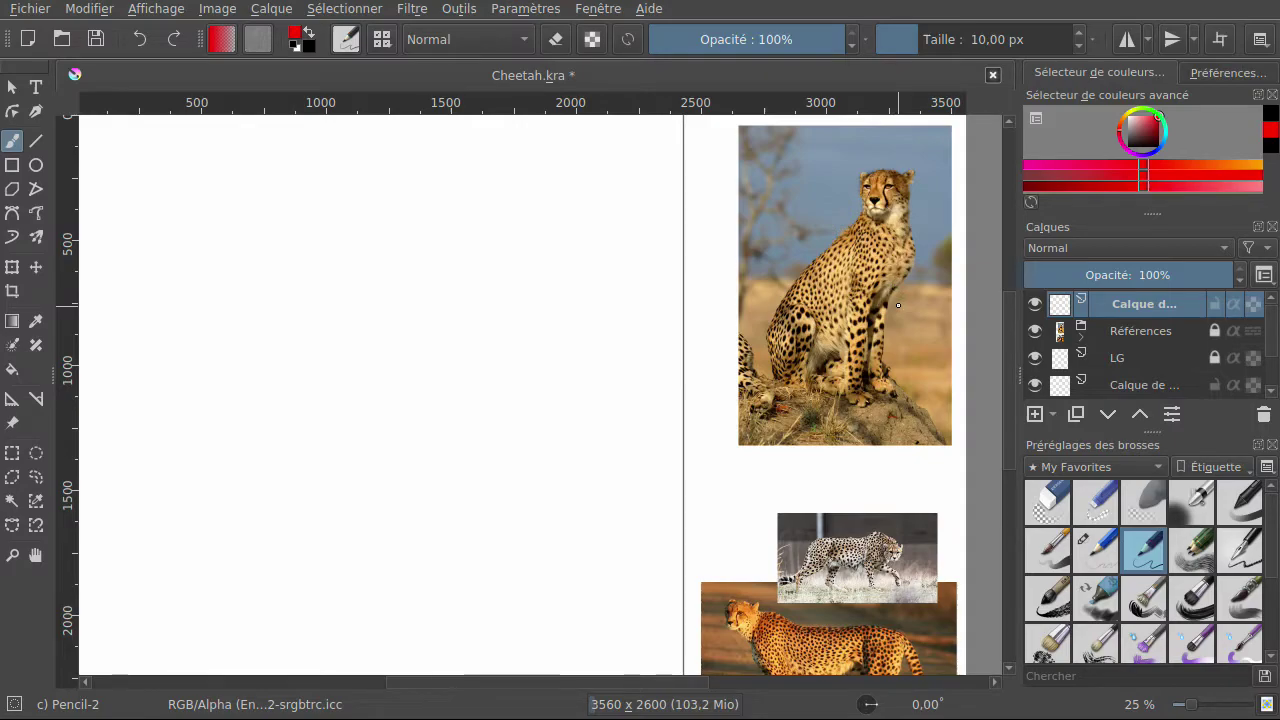
# Draw red guide lines from the sitting cheetah's neck, chest, front leg and paws out toward the photo's right side.
pyautogui.scroll(2, 898, 305)
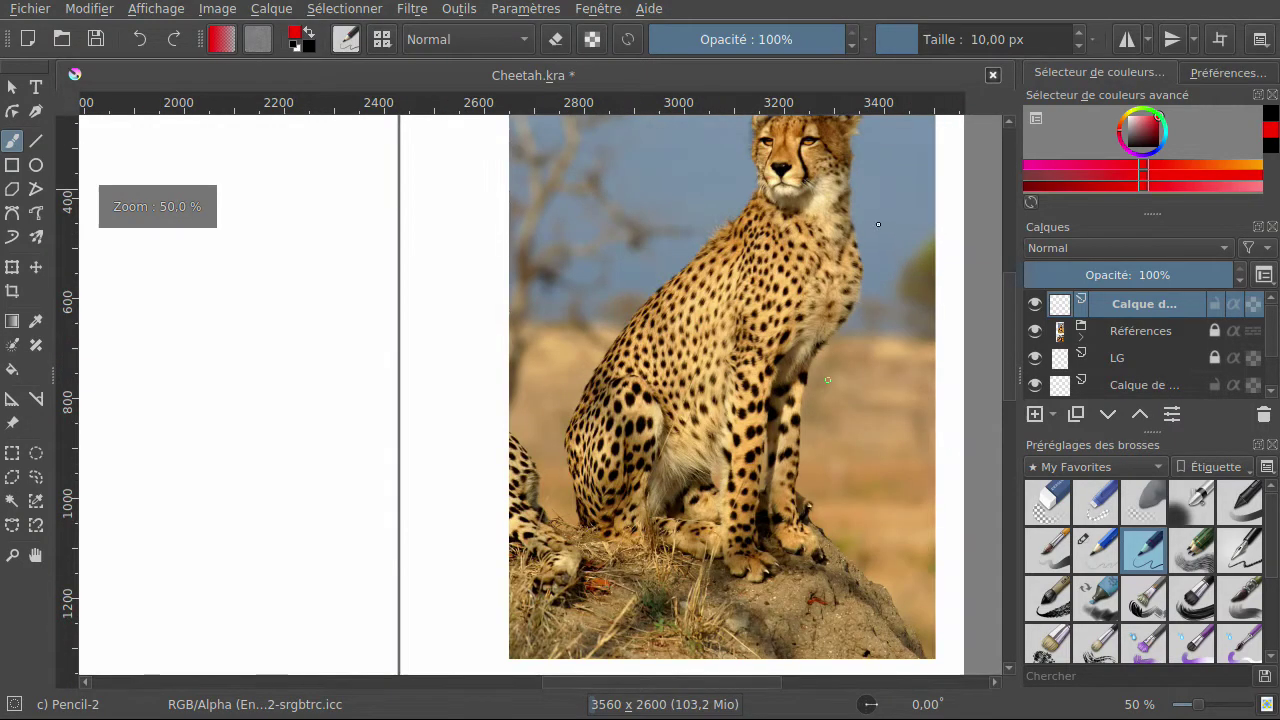
pyautogui.scroll(2, 1009, 346)
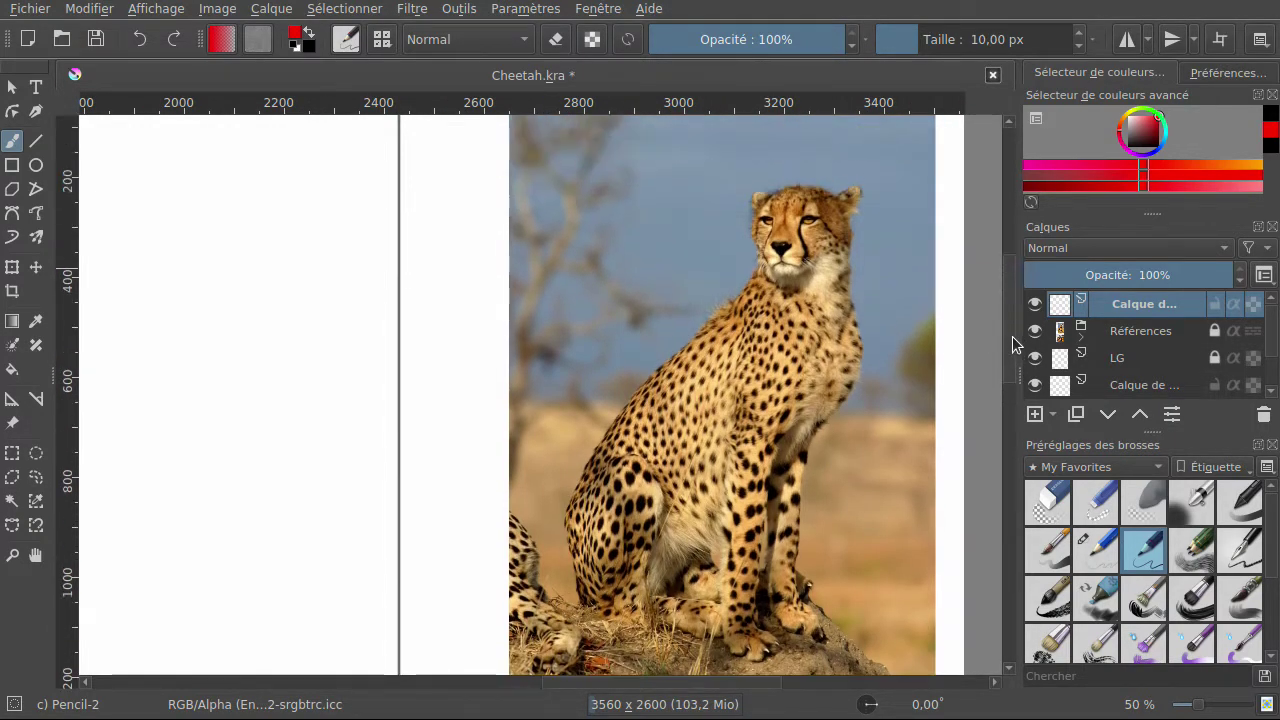
pyautogui.scroll(-1, 1011, 345)
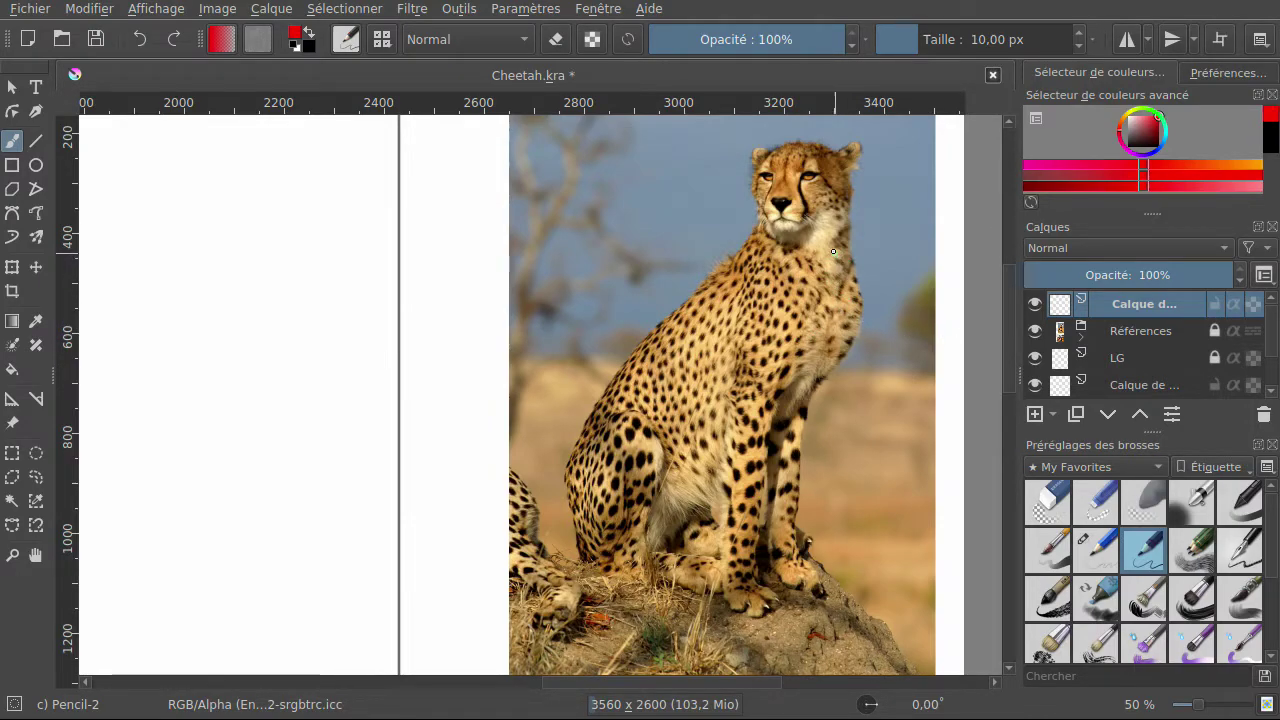
pyautogui.moveTo(825, 248); pyautogui.dragTo(937, 303)
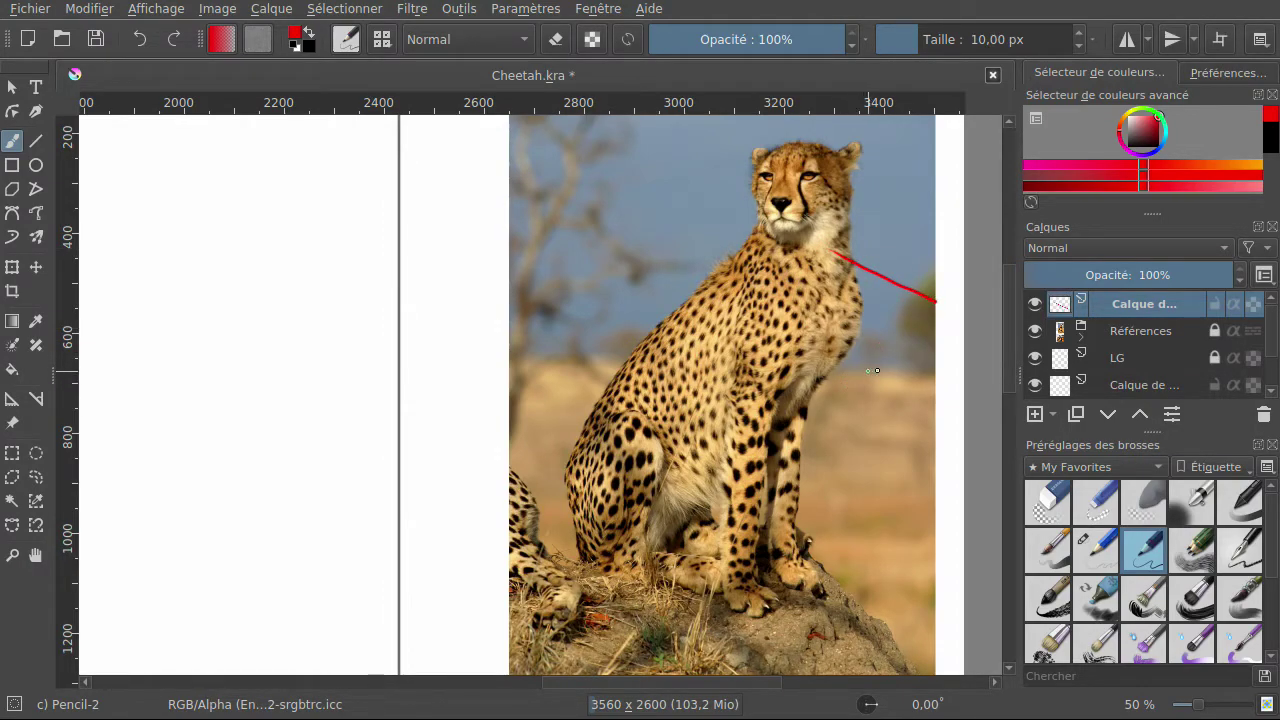
pyautogui.moveTo(880, 368); pyautogui.dragTo(912, 367)
pyautogui.moveTo(744, 464); pyautogui.dragTo(868, 411)
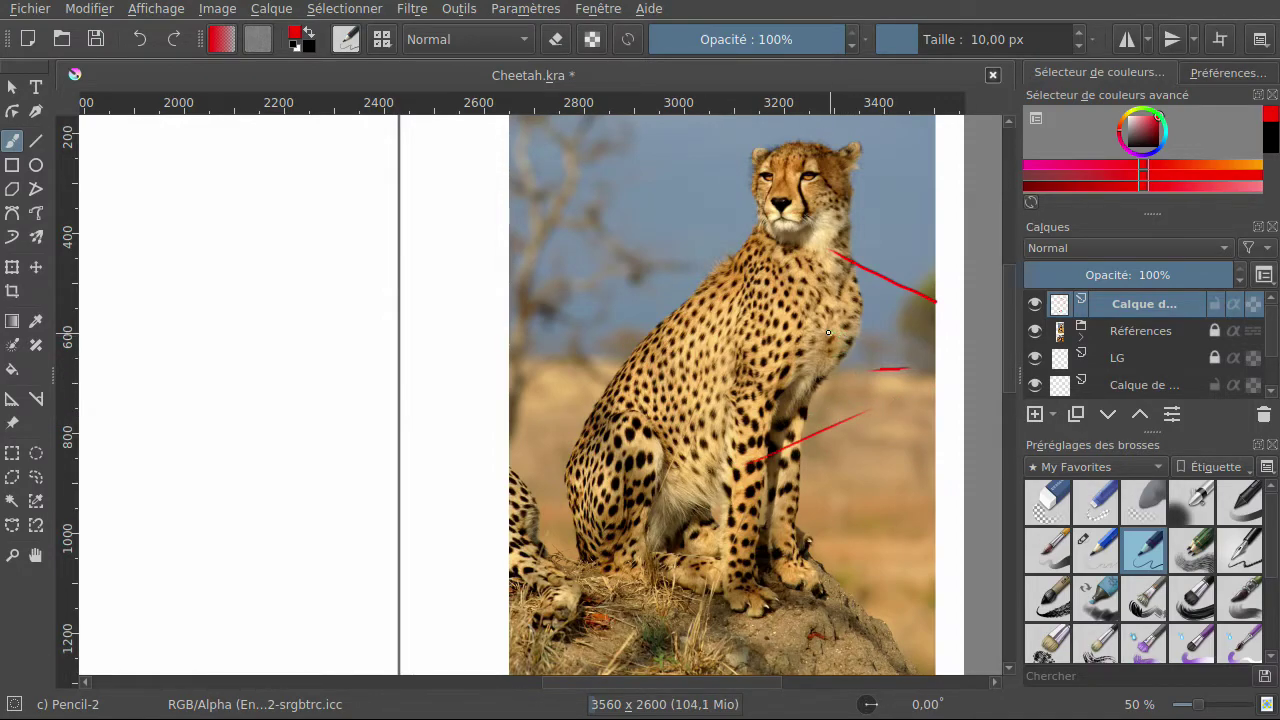
pyautogui.moveTo(810, 328); pyautogui.dragTo(900, 333)
pyautogui.moveTo(806, 323); pyautogui.dragTo(904, 322)
pyautogui.moveTo(755, 462); pyautogui.dragTo(928, 396)
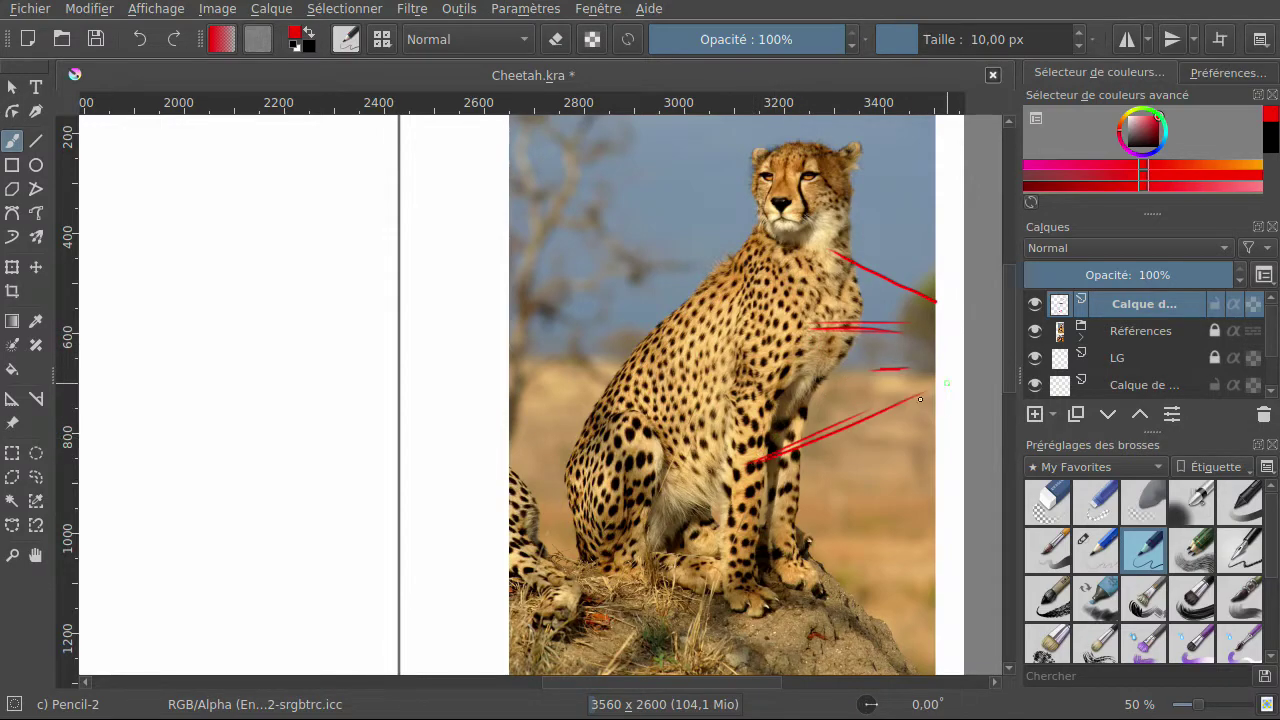
pyautogui.moveTo(790, 587); pyautogui.dragTo(850, 523)
pyautogui.moveTo(808, 578); pyautogui.dragTo(900, 472)
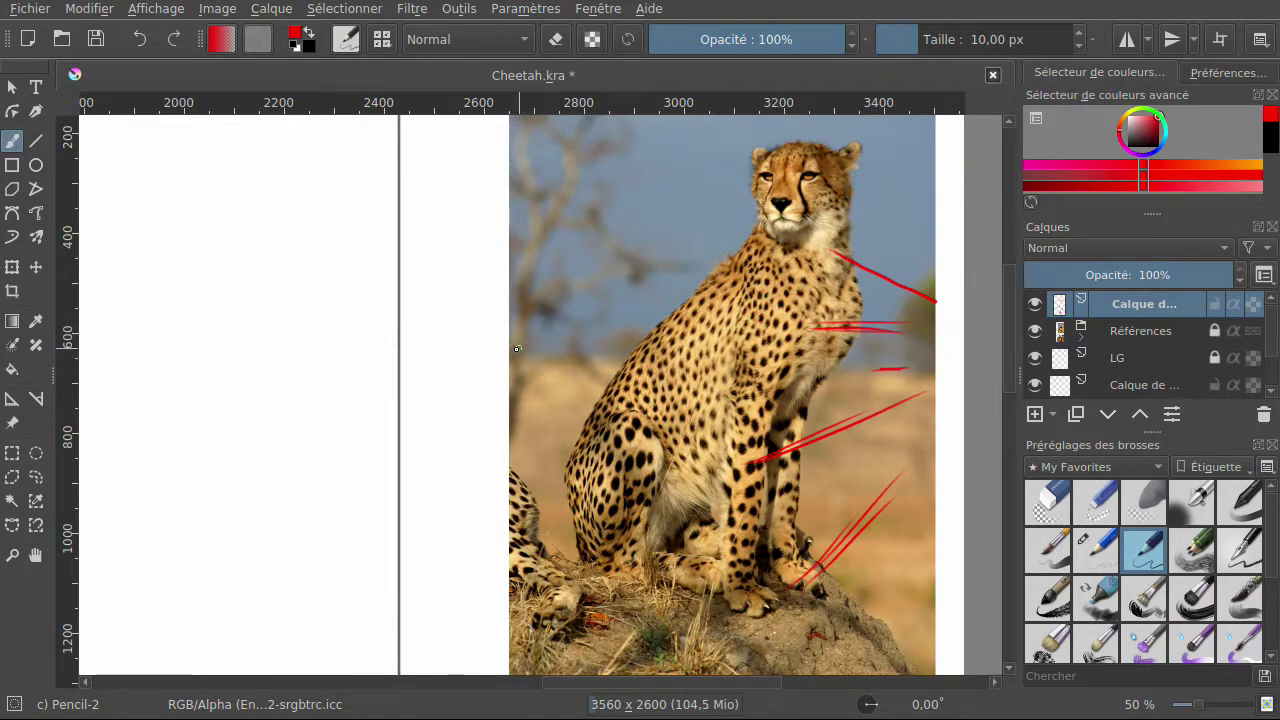
# Draw short red guide lines behind the sitting cheetah's back and hindquarters, converging toward its body.
pyautogui.moveTo(521, 347)
pyautogui.mouseDown()
pyautogui.moveTo(608, 356)
pyautogui.moveTo(618, 342)
pyautogui.mouseUp()
pyautogui.moveTo(524, 286); pyautogui.dragTo(604, 265)
pyautogui.moveTo(527, 374)
pyautogui.mouseDown()
pyautogui.moveTo(584, 412)
pyautogui.moveTo(564, 454)
pyautogui.mouseUp()
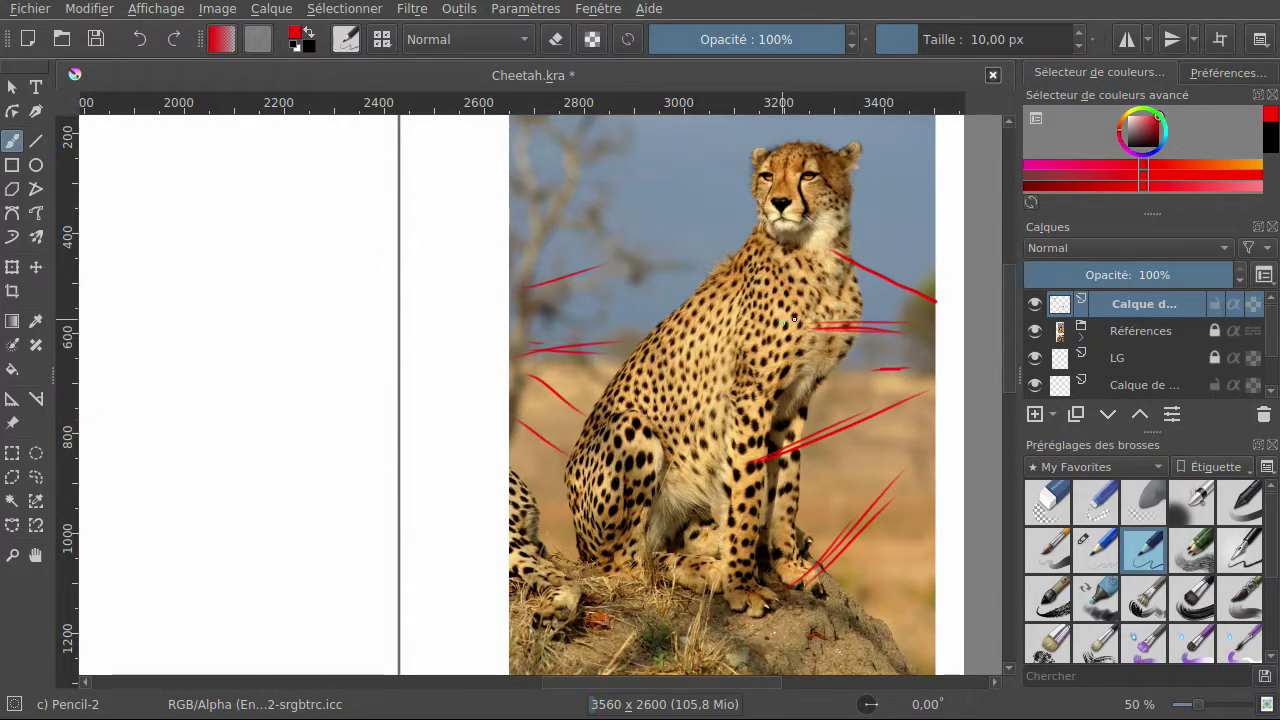
# Undo all the red guide lines drawn on both sides of the sitting cheetah.
pyautogui.click(141, 38)
pyautogui.click(141, 38)
pyautogui.click(141, 38)
pyautogui.click(141, 38)
pyautogui.click(142, 38)
pyautogui.click(144, 38)
pyautogui.click(145, 38)
pyautogui.click(145, 38)
pyautogui.click(145, 38)
pyautogui.click(145, 38)
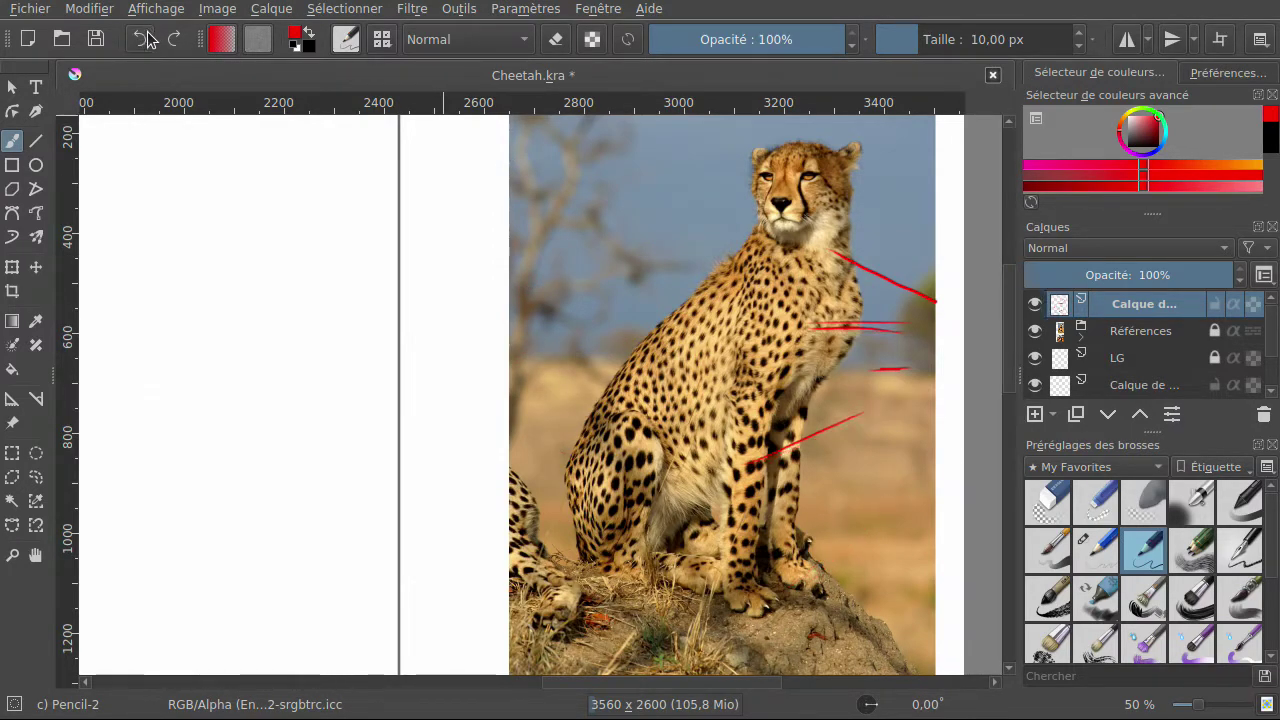
pyautogui.click(145, 38)
pyautogui.click(145, 38)
pyautogui.click(145, 38)
pyautogui.click(145, 38)
pyautogui.click(145, 38)
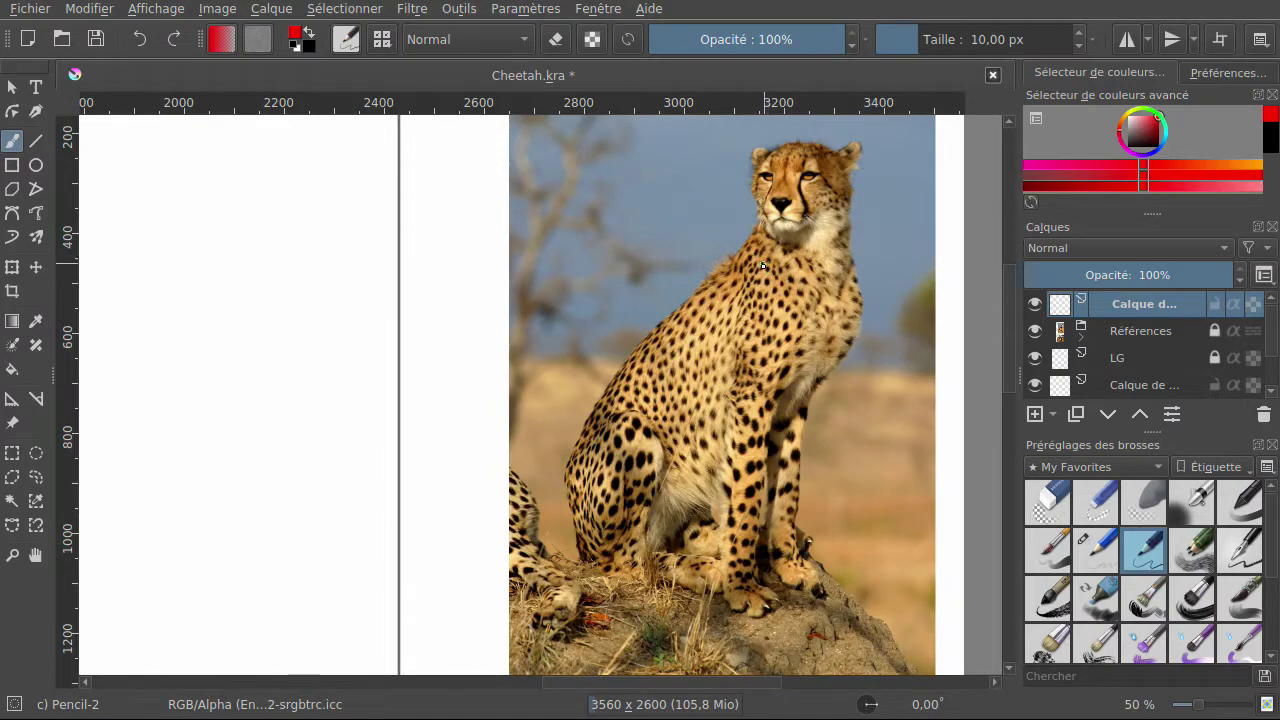
# Try a vertical red line down the middle of the sitting cheetah's chest and undo it.
pyautogui.moveTo(794, 269); pyautogui.dragTo(792, 386)
pyautogui.moveTo(790, 306)
pyautogui.mouseDown()
pyautogui.moveTo(783, 418)
pyautogui.moveTo(795, 296)
pyautogui.moveTo(789, 350)
pyautogui.mouseUp()
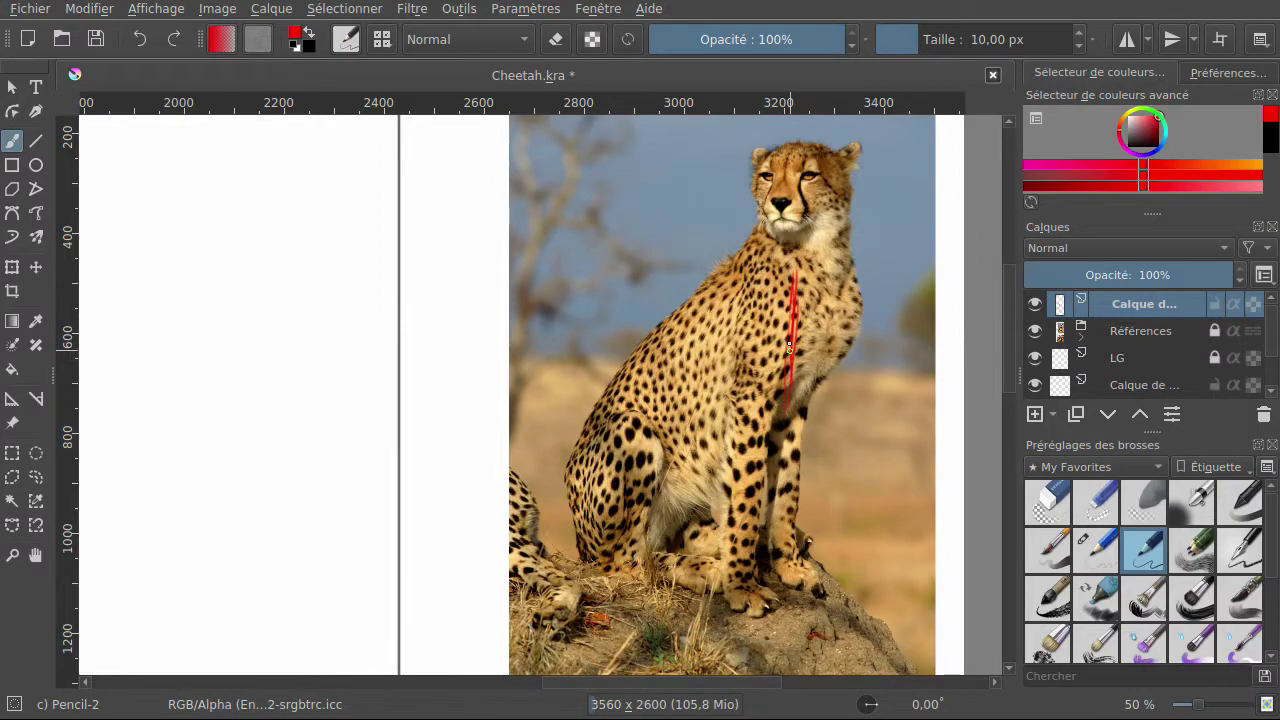
pyautogui.click(143, 41)
pyautogui.click(145, 44)
pyautogui.click(145, 44)
pyautogui.click(145, 44)
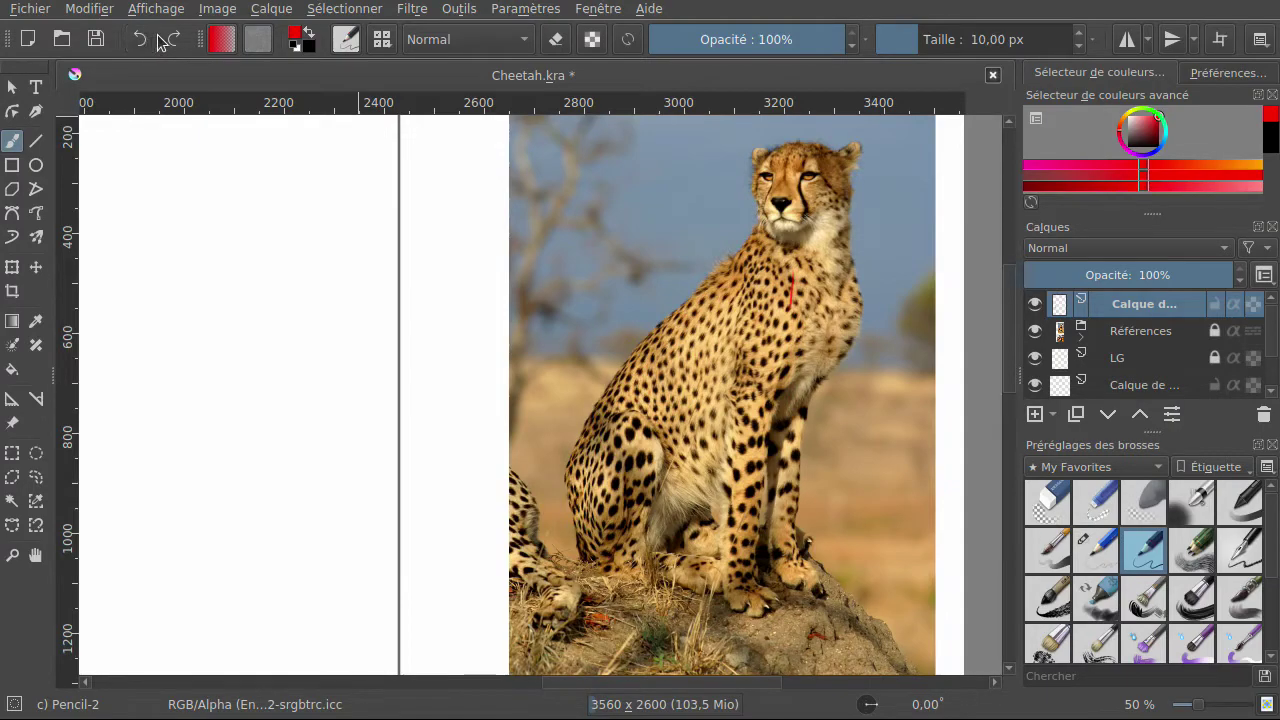
pyautogui.click(140, 42)
# Draw a vertical red line from the sitting cheetah's shoulder down its near front leg to the paw.
pyautogui.moveTo(760, 282); pyautogui.dragTo(752, 366)
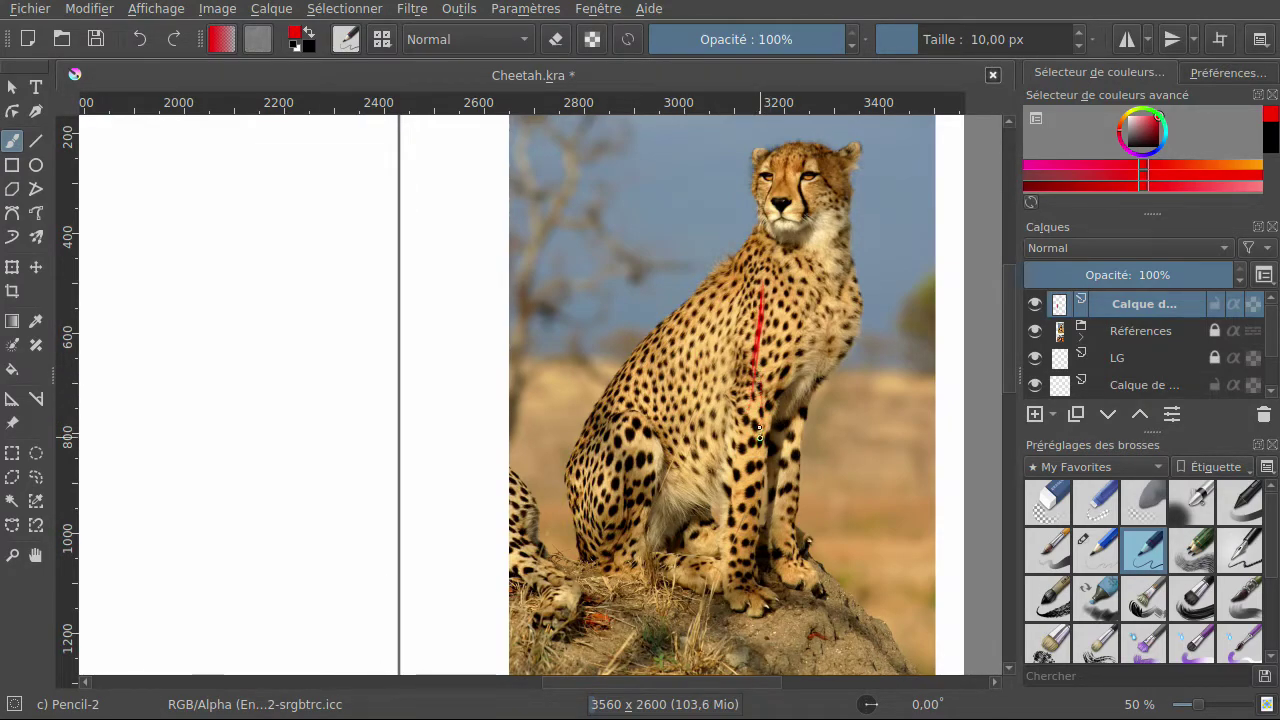
pyautogui.moveTo(765, 360); pyautogui.dragTo(758, 447)
pyautogui.moveTo(760, 386); pyautogui.dragTo(756, 577)
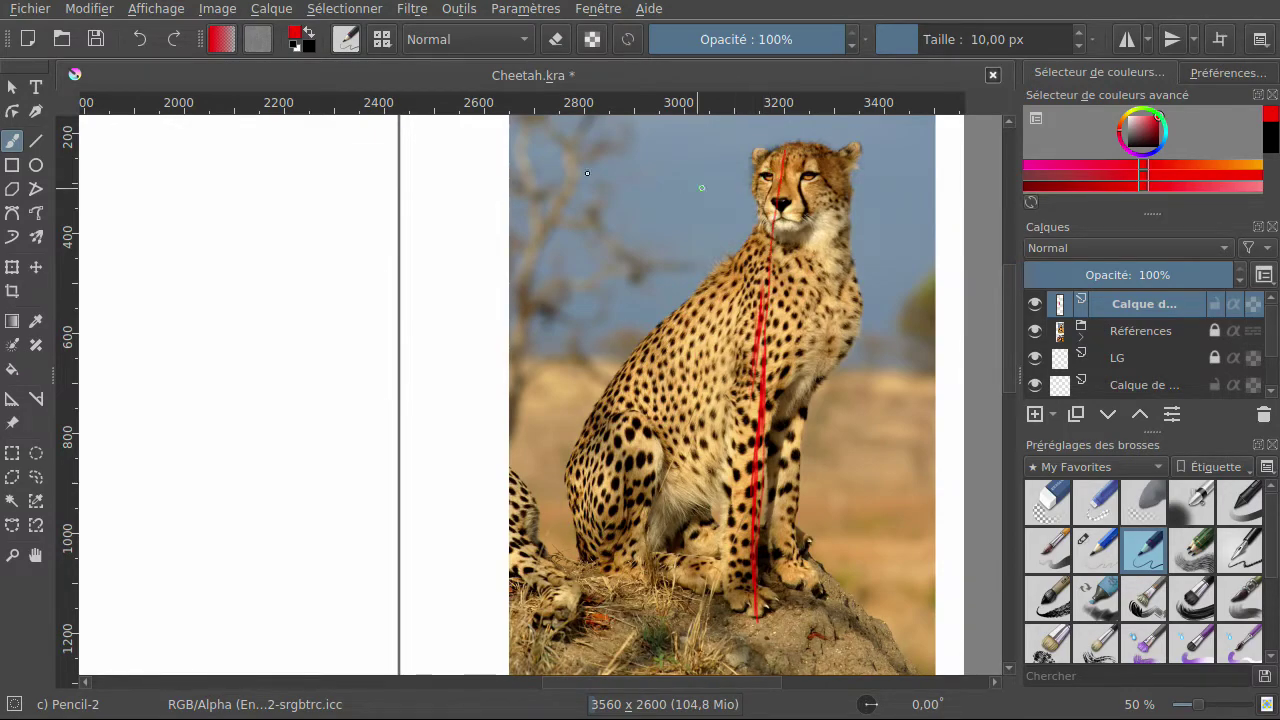
pyautogui.click(140, 39)
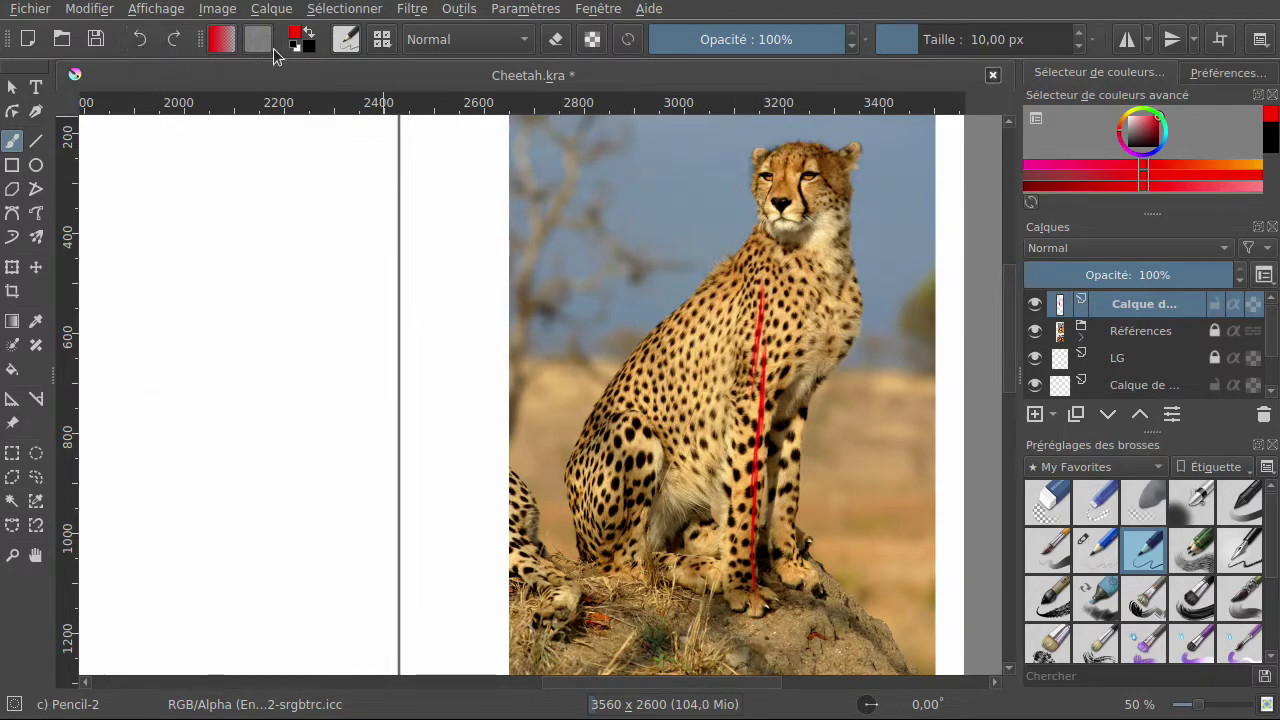
# Extend and thicken the vertical red line from above the cheetah's head to below its front paw.
pyautogui.moveTo(759, 136)
pyautogui.mouseDown()
pyautogui.moveTo(751, 211)
pyautogui.moveTo(765, 142)
pyautogui.moveTo(765, 242)
pyautogui.mouseUp()
pyautogui.moveTo(767, 196); pyautogui.dragTo(761, 298)
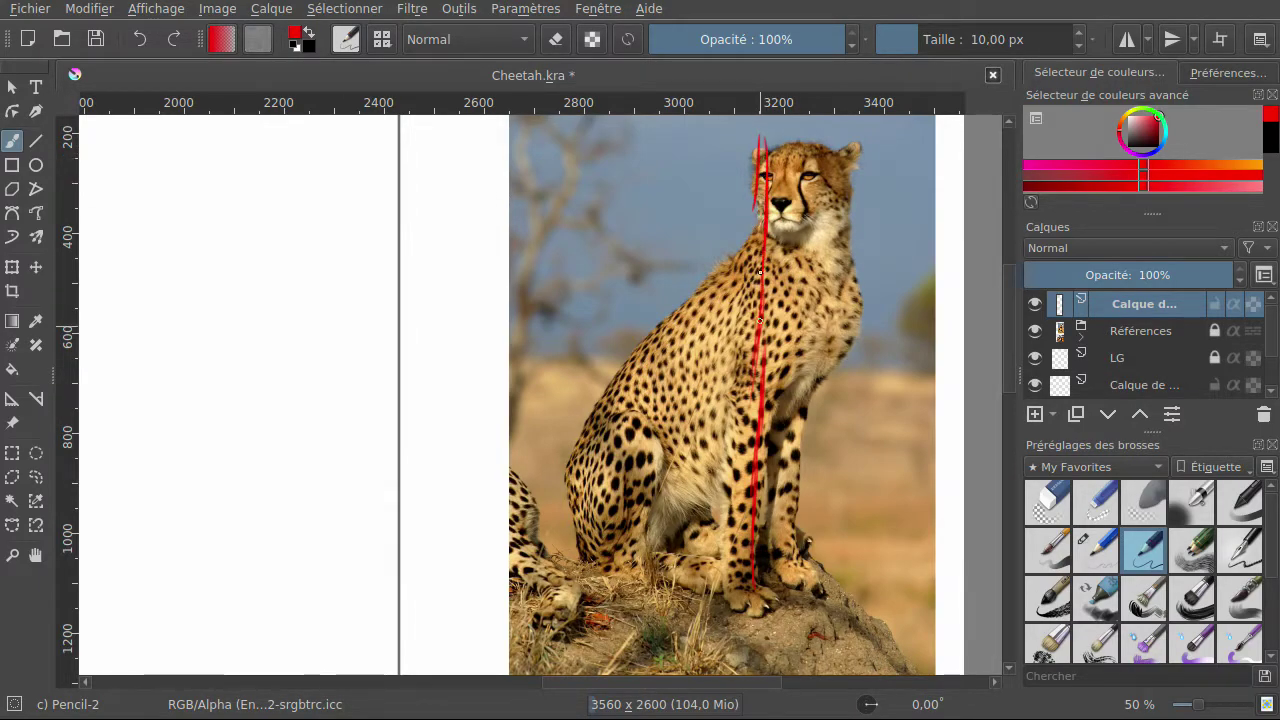
pyautogui.moveTo(768, 150)
pyautogui.mouseDown()
pyautogui.moveTo(758, 470)
pyautogui.moveTo(665, 635)
pyautogui.mouseUp()
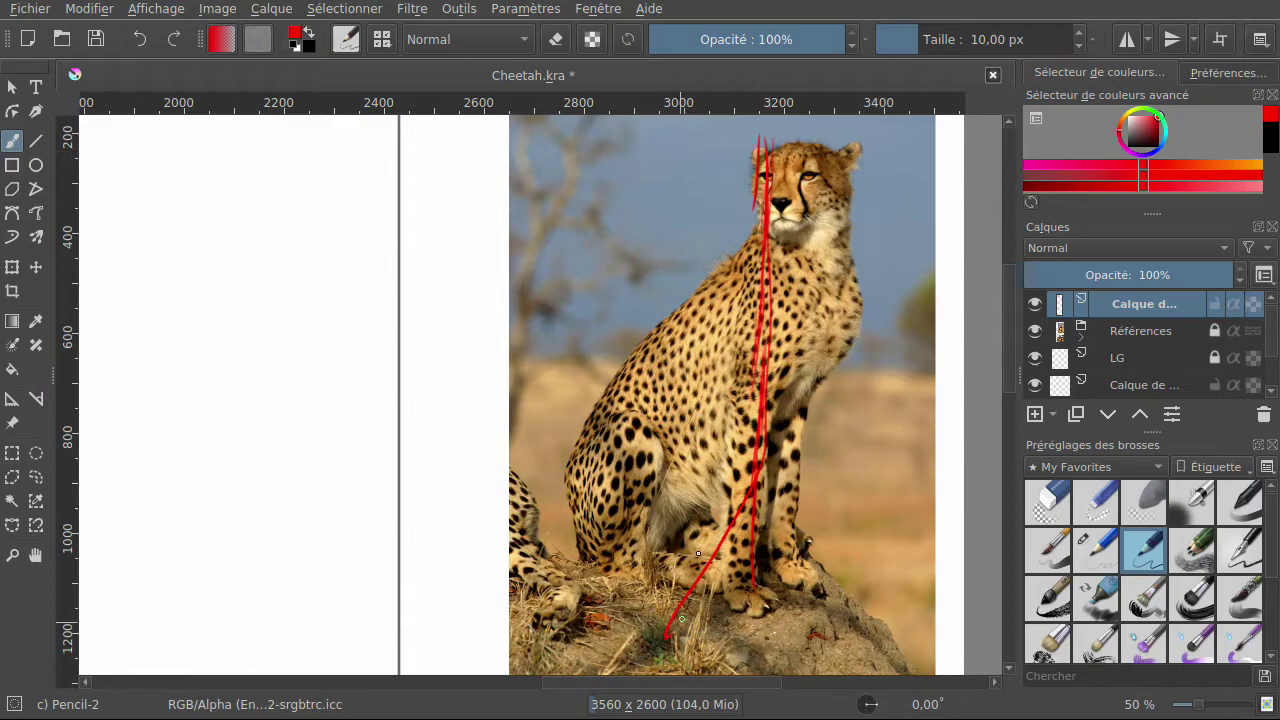
pyautogui.click(139, 38)
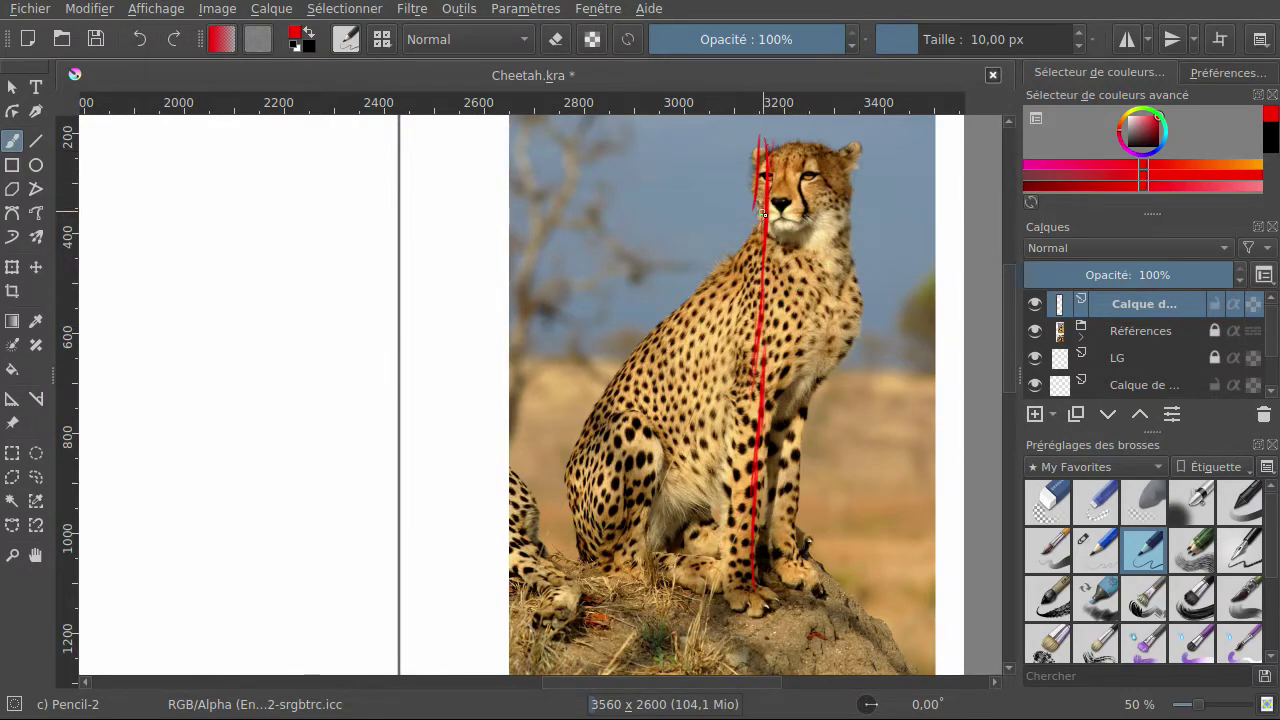
pyautogui.moveTo(753, 565); pyautogui.dragTo(754, 610)
pyautogui.moveTo(758, 641); pyautogui.dragTo(755, 598)
pyautogui.moveTo(764, 340)
pyautogui.mouseDown()
pyautogui.moveTo(760, 415)
pyautogui.moveTo(767, 148)
pyautogui.mouseUp()
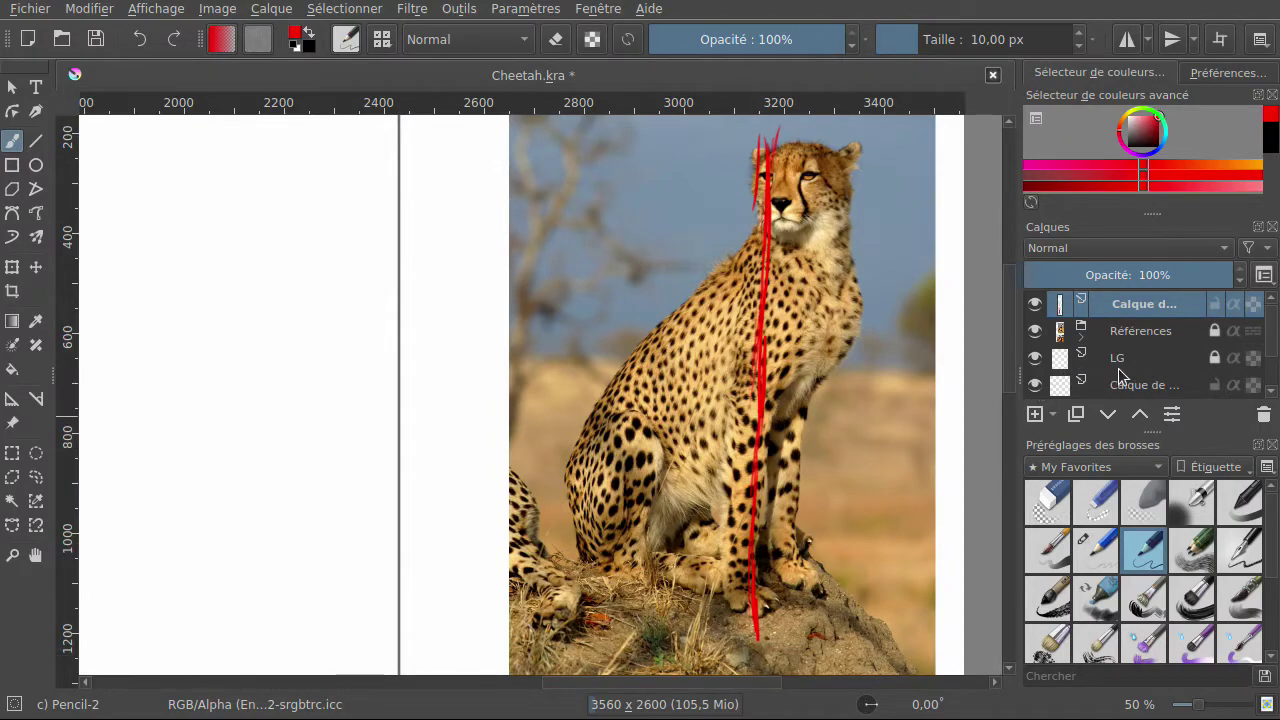
# Set the opacity of the Références group to 69%.
pyautogui.click(1134, 338)
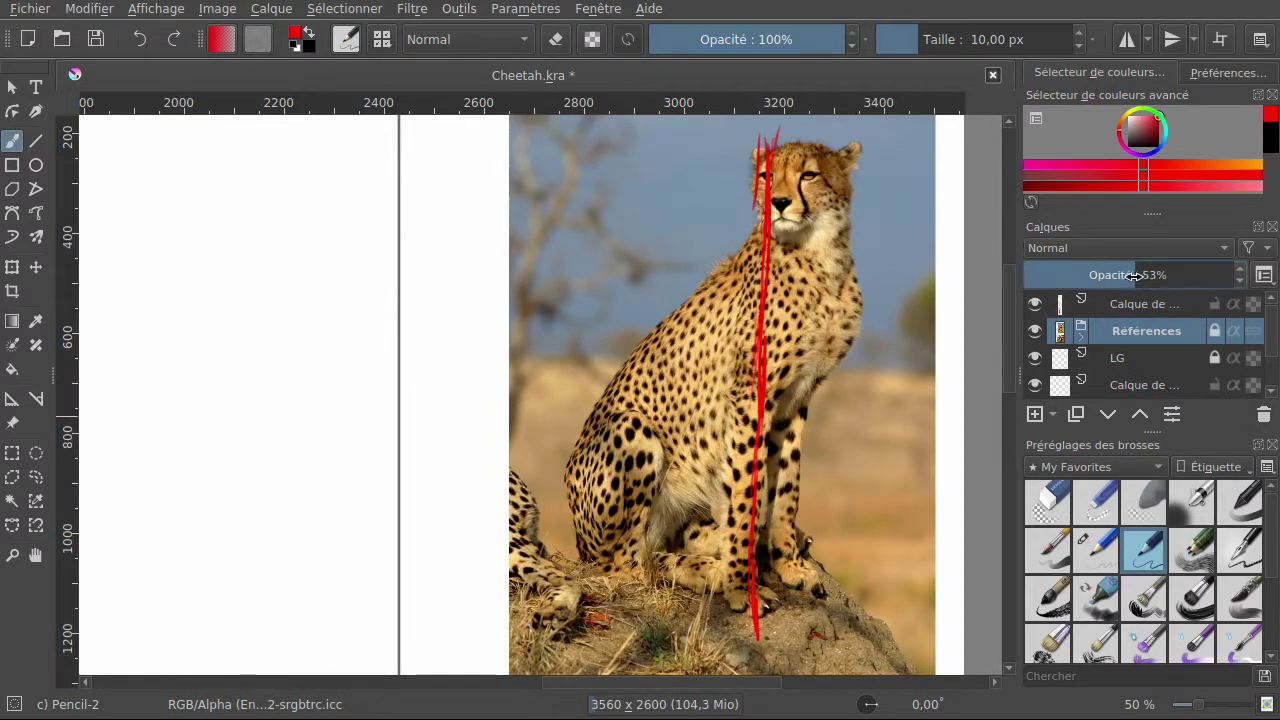
pyautogui.click(1131, 279)
pyautogui.moveTo(1131, 279); pyautogui.dragTo(1162, 275)
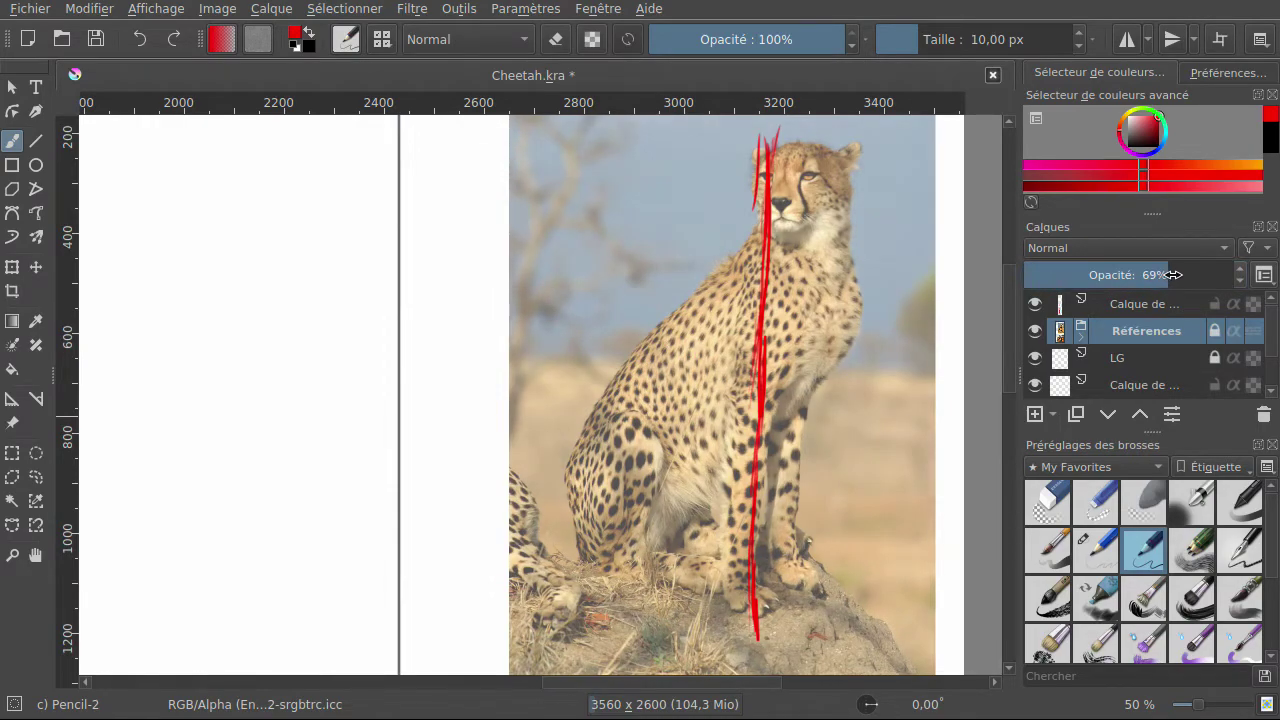
# On the sketch layer, draw receding red perspective lines to the right from both ends of the vertical line.
pyautogui.click(1107, 306)
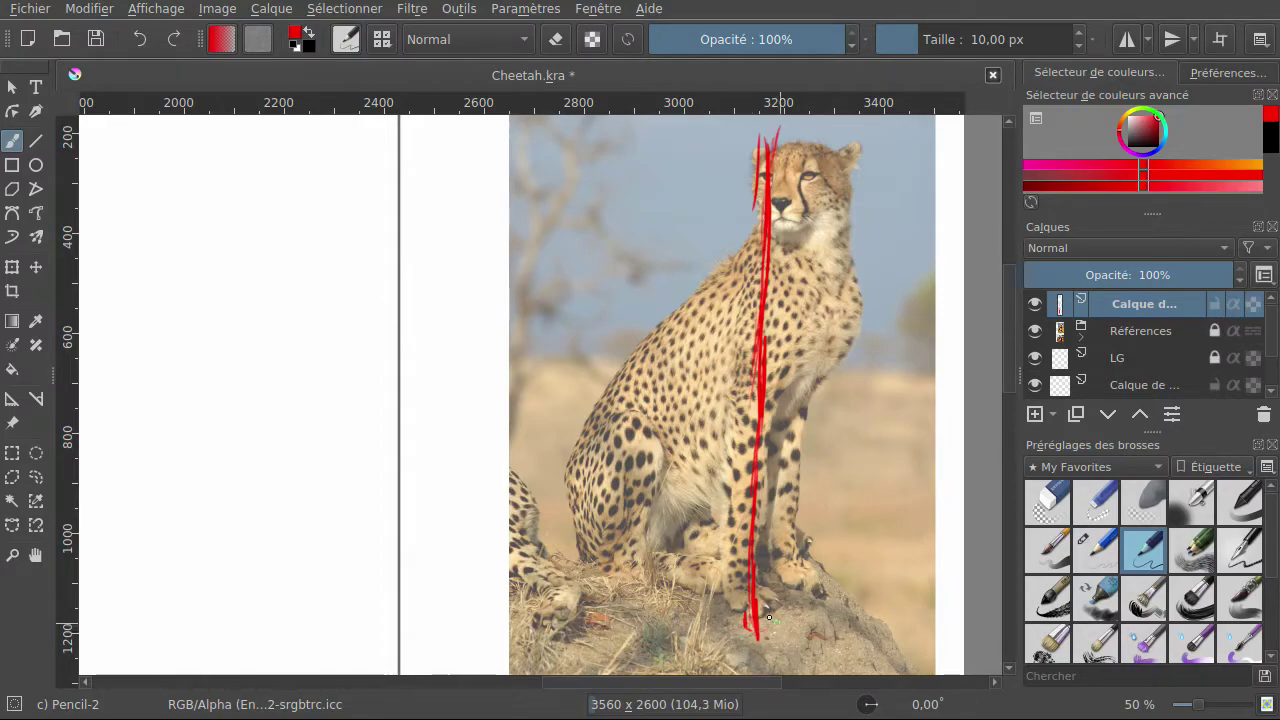
pyautogui.moveTo(758, 636); pyautogui.dragTo(896, 558)
pyautogui.moveTo(840, 592); pyautogui.dragTo(950, 520)
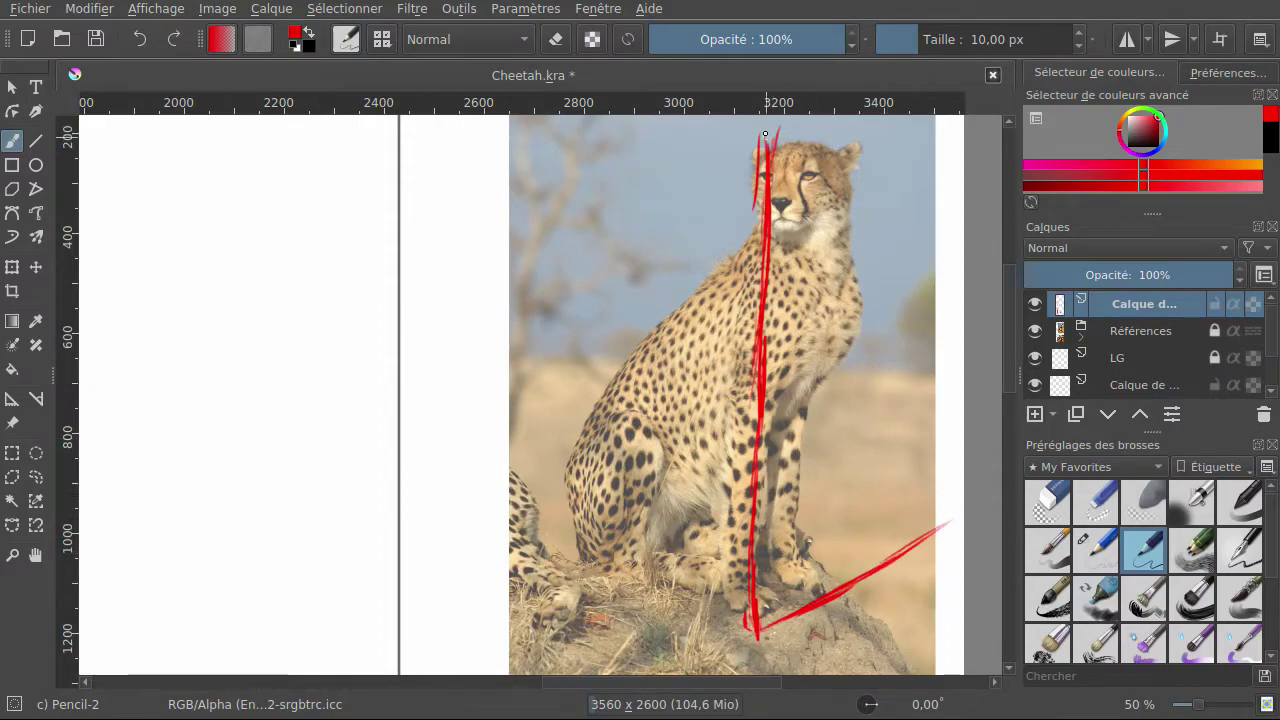
pyautogui.moveTo(774, 133)
pyautogui.mouseDown()
pyautogui.moveTo(861, 156)
pyautogui.moveTo(822, 146)
pyautogui.moveTo(875, 172)
pyautogui.mouseUp()
pyautogui.moveTo(815, 143); pyautogui.dragTo(920, 190)
pyautogui.moveTo(840, 150); pyautogui.dragTo(964, 208)
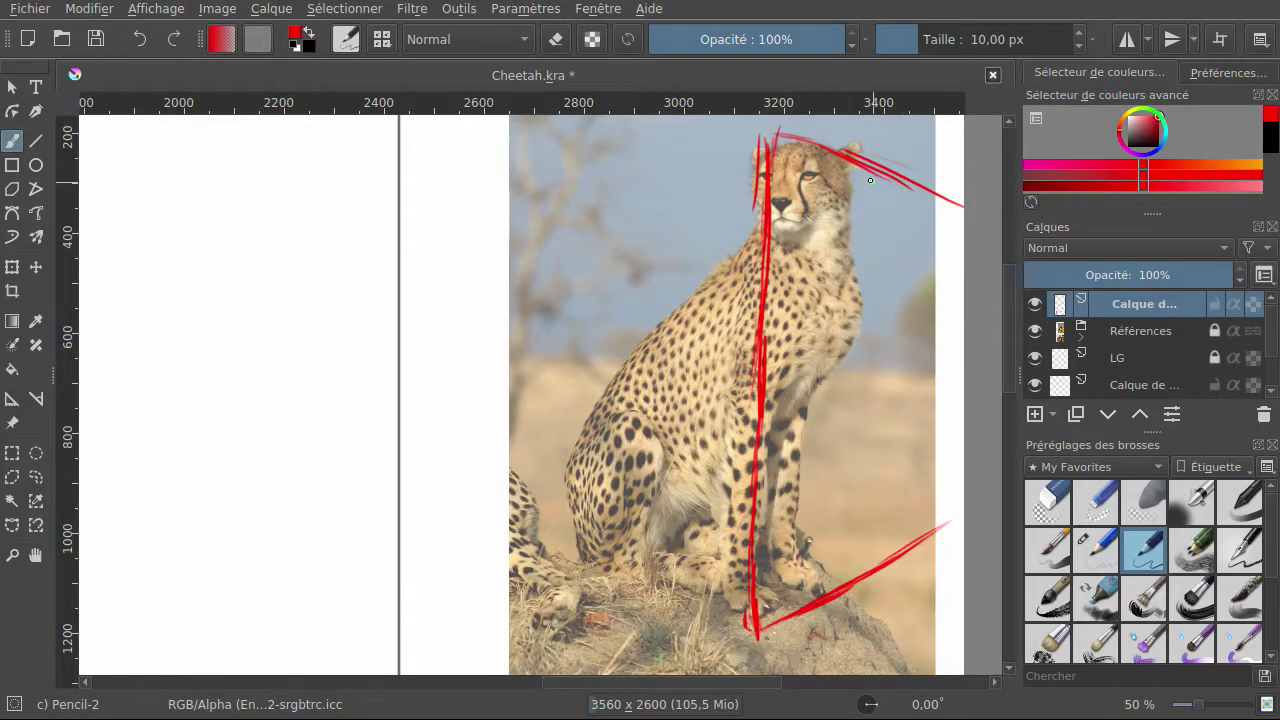
# Draw a second vertical red edge in front of the cheetah's chest, linking the upper and lower perspective lines.
pyautogui.moveTo(866, 178); pyautogui.dragTo(864, 284)
pyautogui.moveTo(860, 224); pyautogui.dragTo(862, 290)
pyautogui.moveTo(876, 180); pyautogui.dragTo(851, 432)
pyautogui.moveTo(852, 344); pyautogui.dragTo(848, 548)
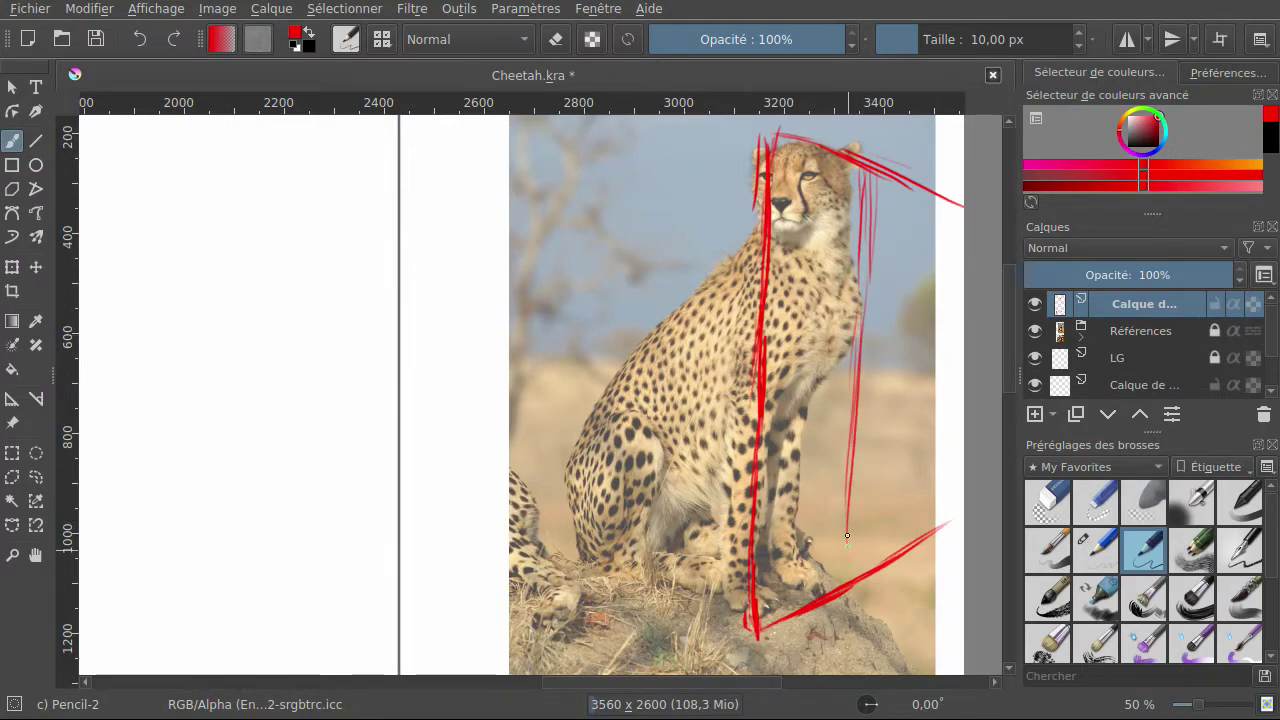
pyautogui.moveTo(860, 352); pyautogui.dragTo(850, 572)
pyautogui.moveTo(851, 413); pyautogui.dragTo(850, 574)
pyautogui.moveTo(872, 168); pyautogui.dragTo(838, 488)
pyautogui.moveTo(860, 330)
pyautogui.mouseDown()
pyautogui.moveTo(848, 558)
pyautogui.moveTo(864, 610)
pyautogui.mouseUp()
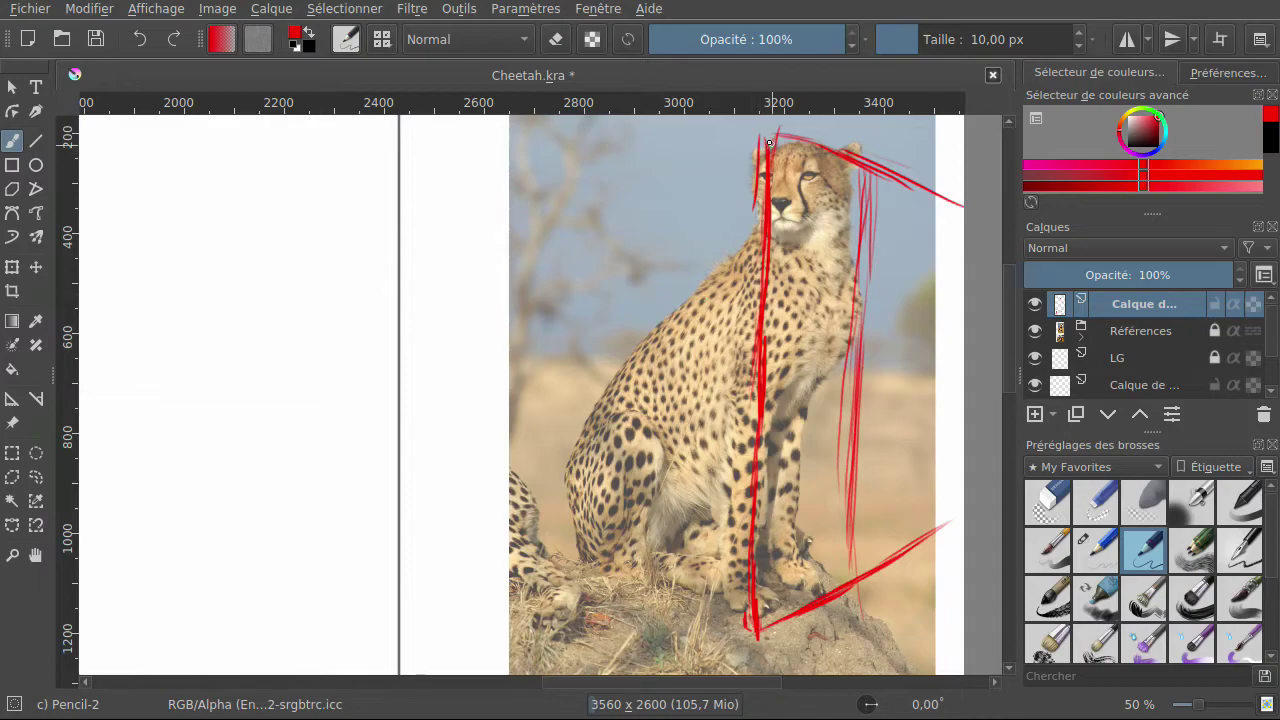
pyautogui.moveTo(764, 131); pyautogui.dragTo(747, 183)
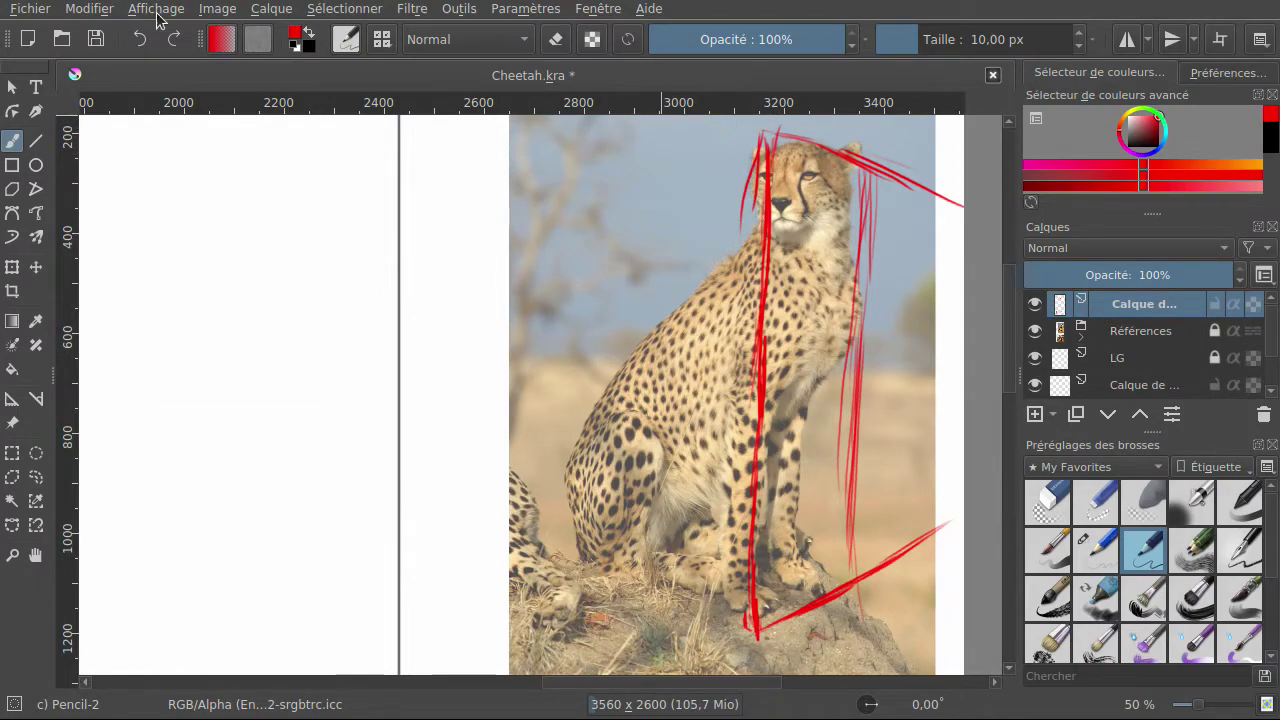
pyautogui.click(139, 39)
# Delete the red sketch layer and add an empty paint layer above the Références group.
pyautogui.click(1261, 415)
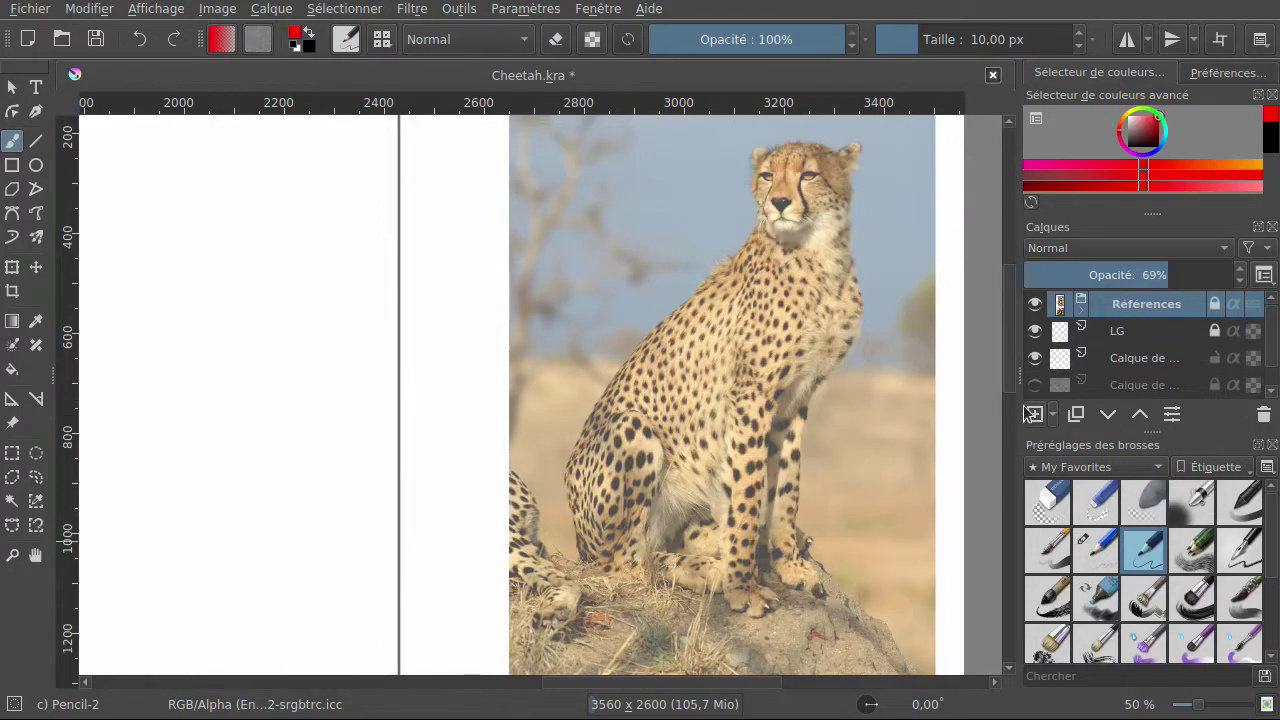
pyautogui.click(1034, 413)
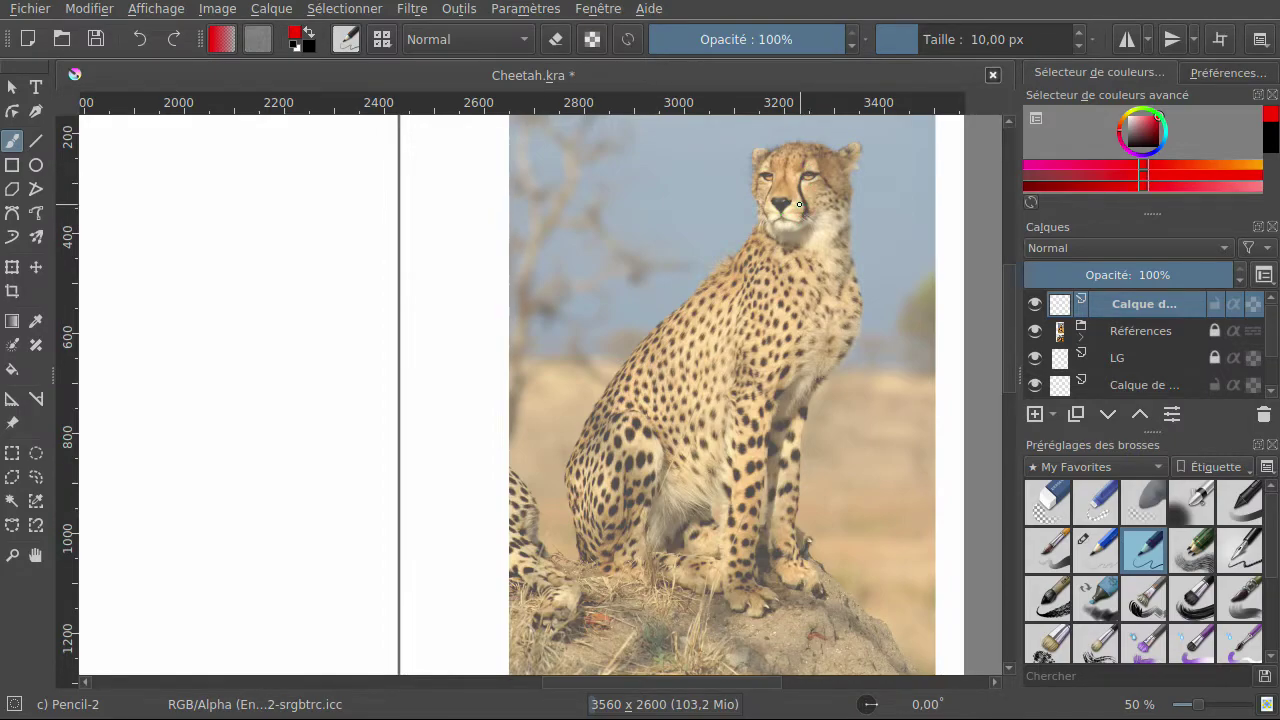
# Draw a vertical red line from the top of the cheetah's head through its face and down its chest.
pyautogui.moveTo(803, 205); pyautogui.dragTo(804, 140)
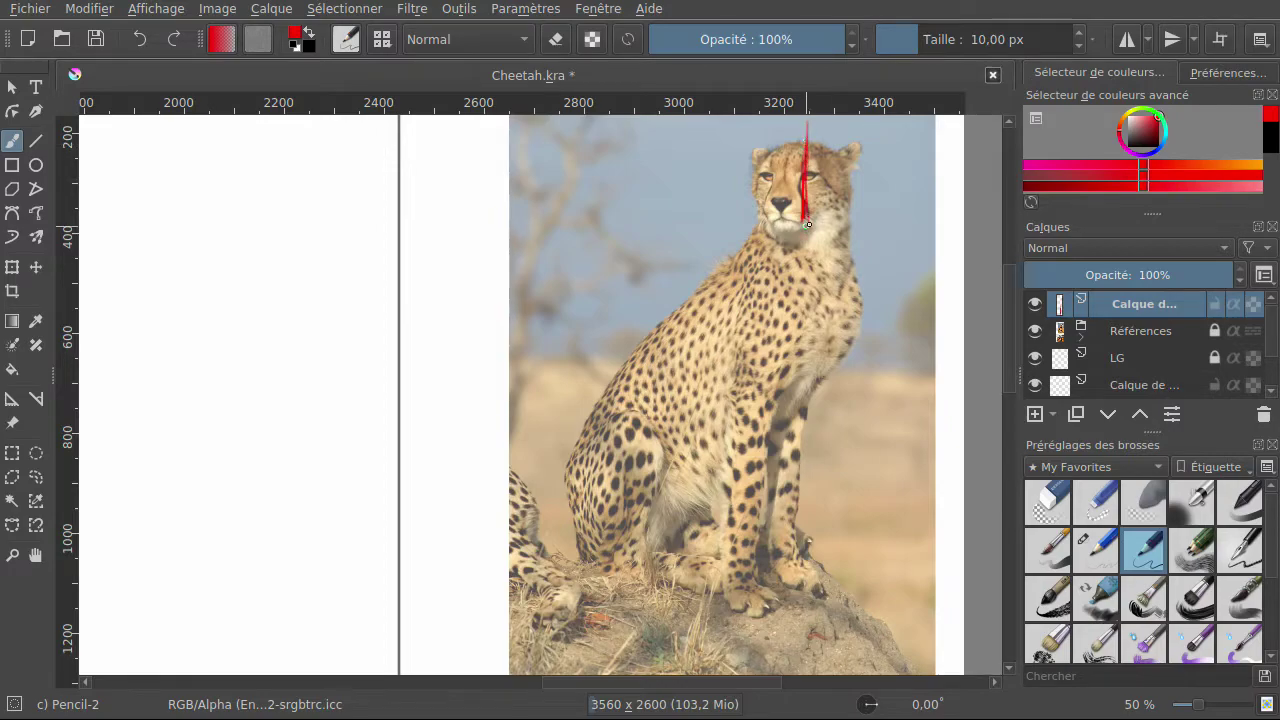
pyautogui.moveTo(803, 210); pyautogui.dragTo(806, 282)
pyautogui.moveTo(810, 332); pyautogui.dragTo(818, 375)
pyautogui.click(137, 39)
pyautogui.click(137, 39)
pyautogui.hotkey('ctrl', 'shift', 'z')
pyautogui.moveTo(811, 342); pyautogui.dragTo(810, 428)
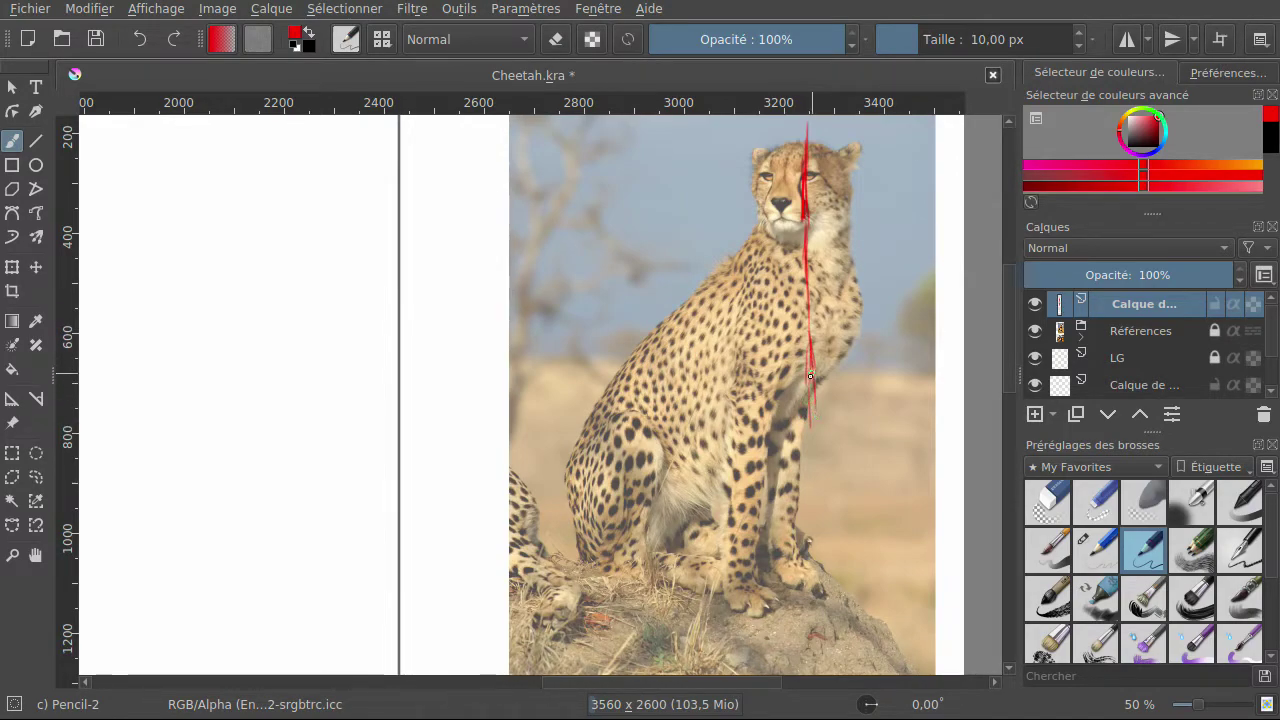
pyautogui.moveTo(813, 350); pyautogui.dragTo(829, 440)
# Undo the red strokes above the cheetah's head and down its neck and chest.
pyautogui.click(141, 40)
pyautogui.click(141, 40)
pyautogui.click(141, 40)
pyautogui.click(141, 40)
pyautogui.click(141, 40)
pyautogui.click(140, 41)
pyautogui.click(139, 42)
pyautogui.click(139, 42)
pyautogui.click(139, 42)
pyautogui.click(138, 44)
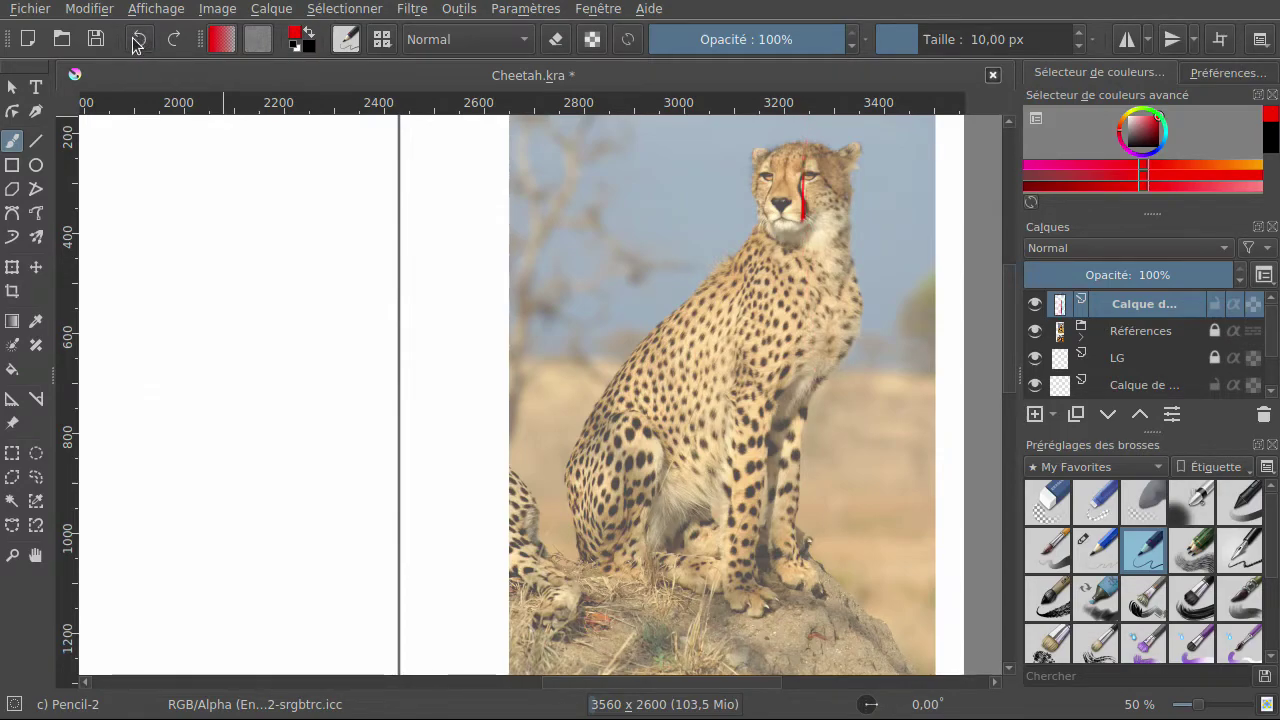
# Undo the remaining red stroke on the cheetah's face and activate the straight Line tool.
pyautogui.click(141, 42)
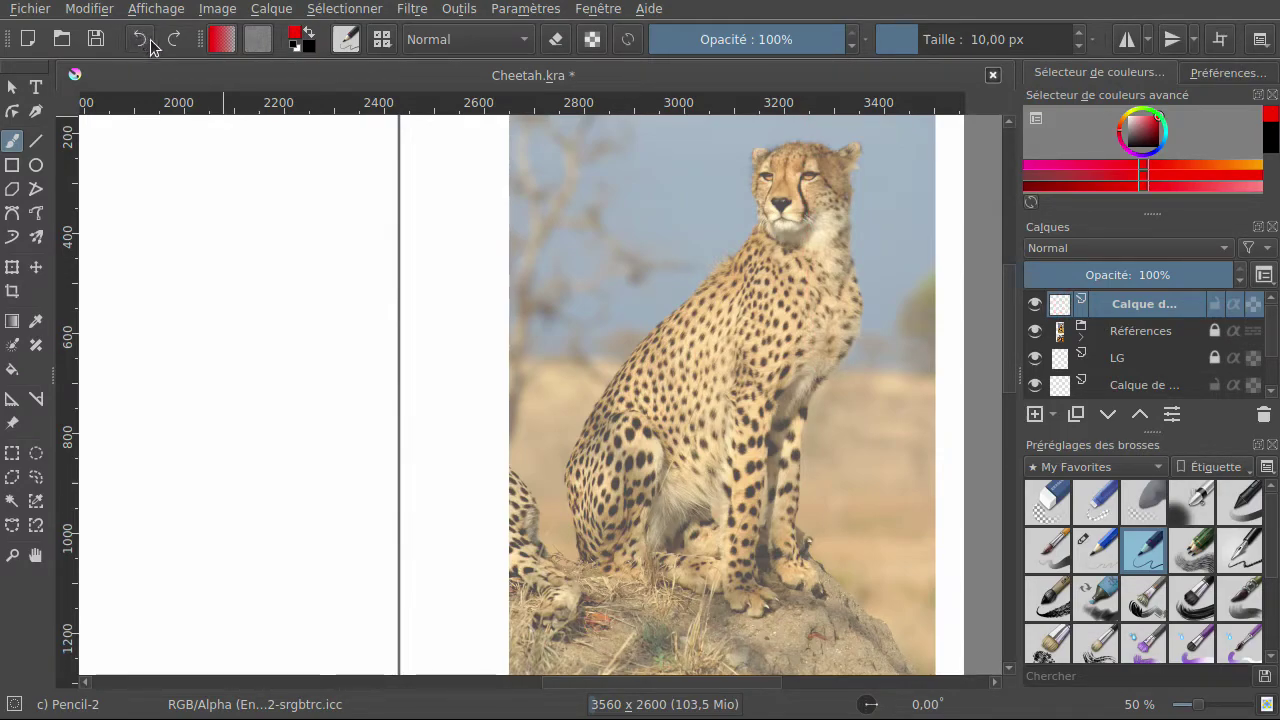
pyautogui.click(32, 148)
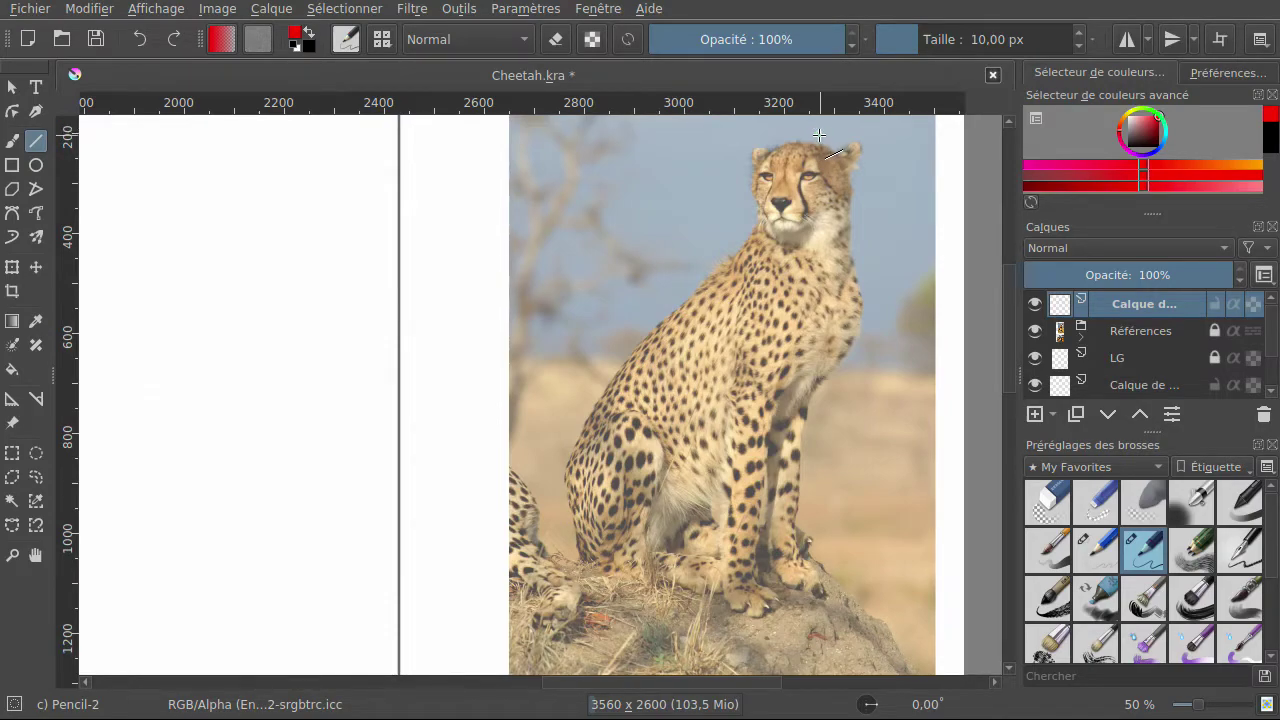
pyautogui.moveTo(817, 132)
pyautogui.mouseDown()
pyautogui.moveTo(828, 545)
pyautogui.moveTo(813, 606)
pyautogui.moveTo(732, 608)
pyautogui.moveTo(802, 500)
pyautogui.moveTo(769, 285)
pyautogui.moveTo(785, 142)
pyautogui.moveTo(812, 130)
pyautogui.mouseUp()
pyautogui.click(139, 39)
pyautogui.moveTo(765, 371); pyautogui.dragTo(773, 612)
pyautogui.click(145, 38)
# Try a red perspective box around the whole cheetah, with a central vertical edge and receding lines on both sides.
pyautogui.moveTo(731, 128); pyautogui.dragTo(731, 620)
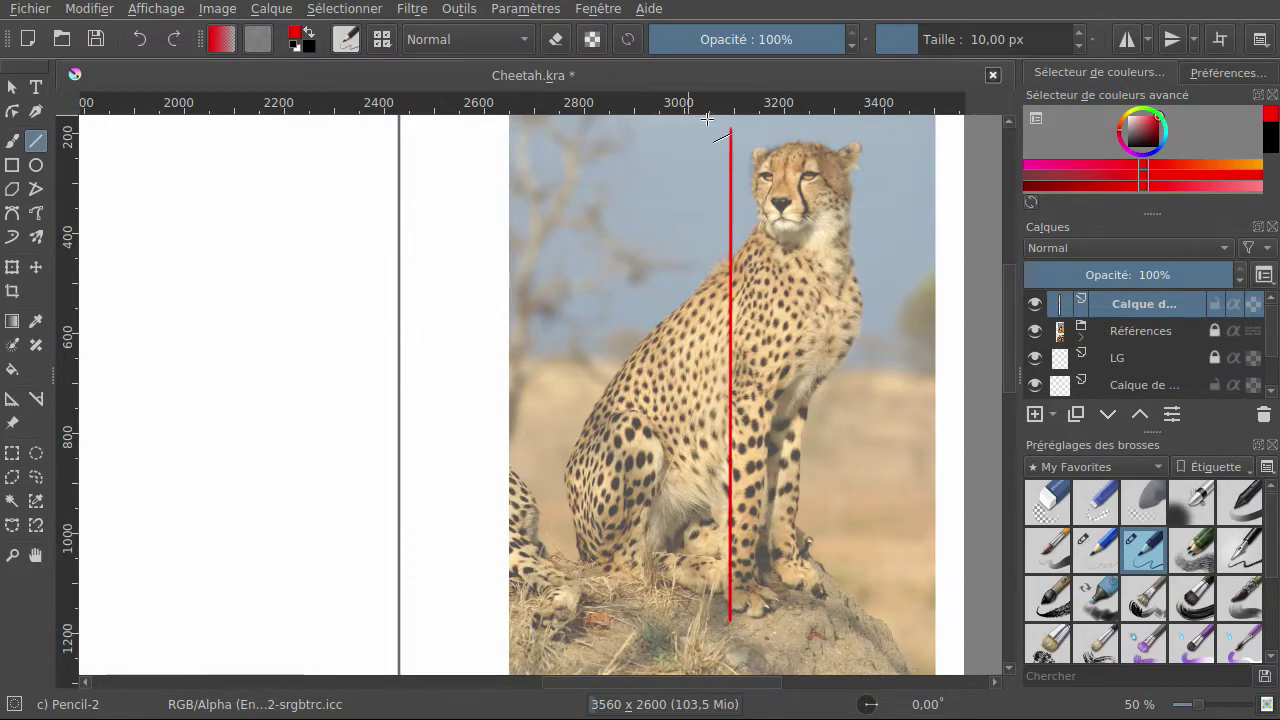
pyautogui.moveTo(731, 134); pyautogui.dragTo(923, 216)
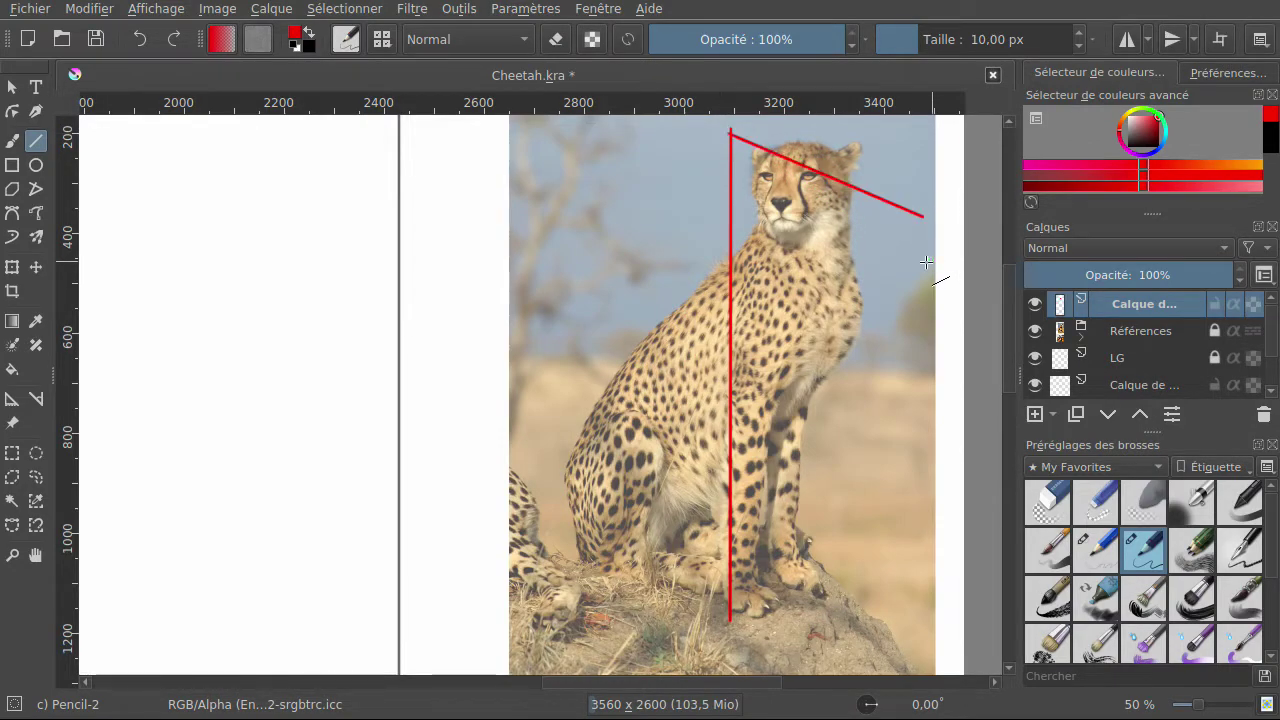
pyautogui.click(139, 38)
pyautogui.moveTo(746, 122); pyautogui.dragTo(908, 210)
pyautogui.moveTo(742, 628); pyautogui.dragTo(914, 530)
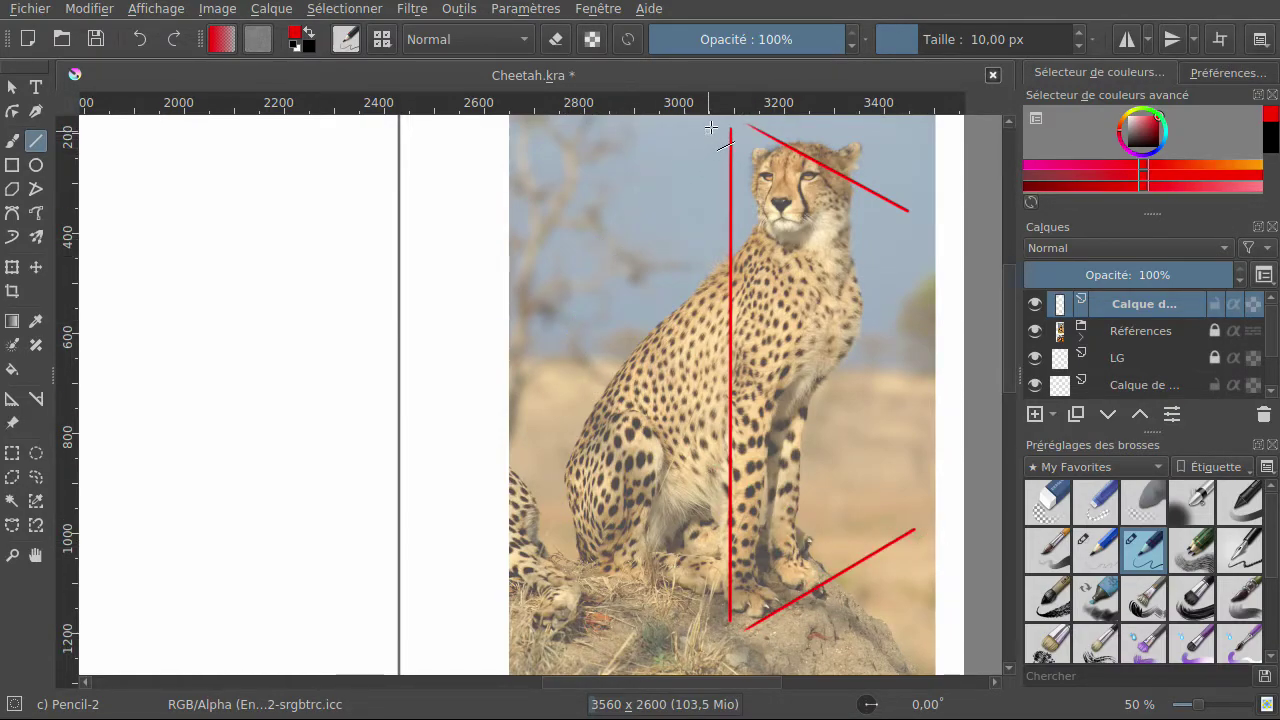
pyautogui.moveTo(602, 218); pyautogui.dragTo(537, 622)
pyautogui.moveTo(723, 622); pyautogui.dragTo(512, 532)
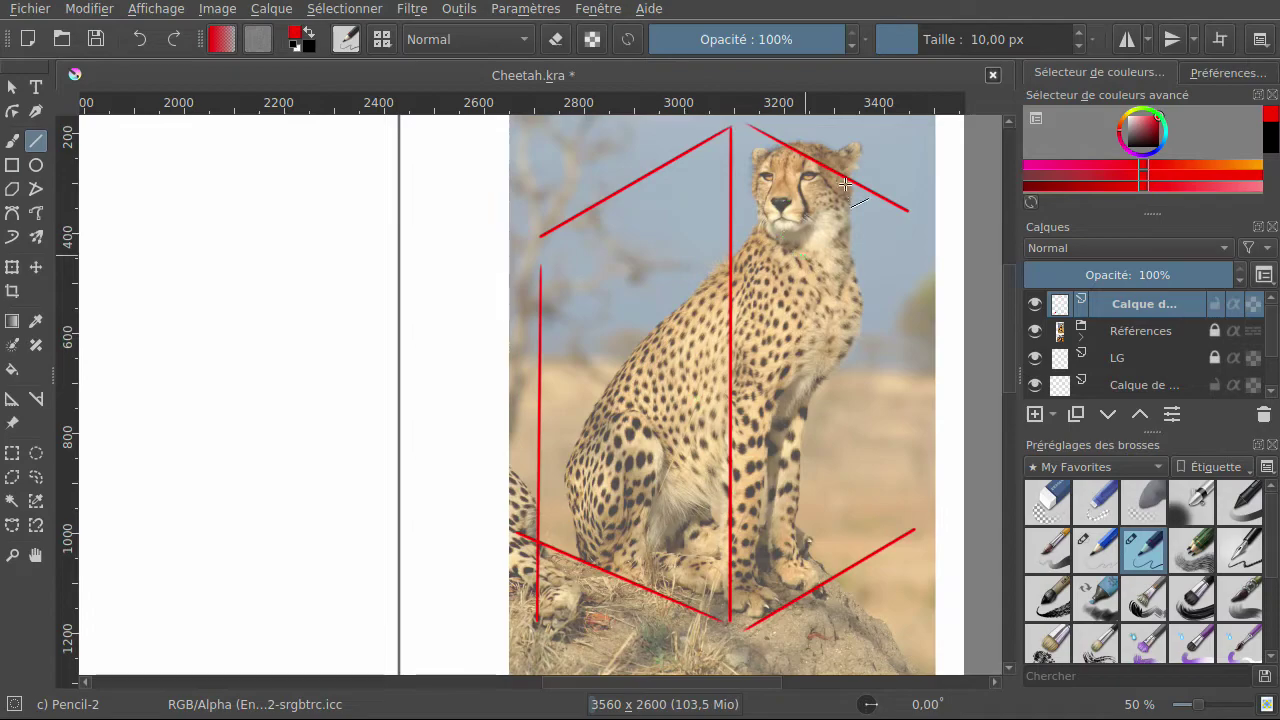
# Undo all the red box lines around the cheetah, keeping the empty paint layer above the Références group.
pyautogui.click(143, 38)
pyautogui.click(143, 38)
pyautogui.click(143, 38)
pyautogui.click(143, 38)
pyautogui.click(143, 38)
pyautogui.click(143, 38)
pyautogui.click(143, 38)
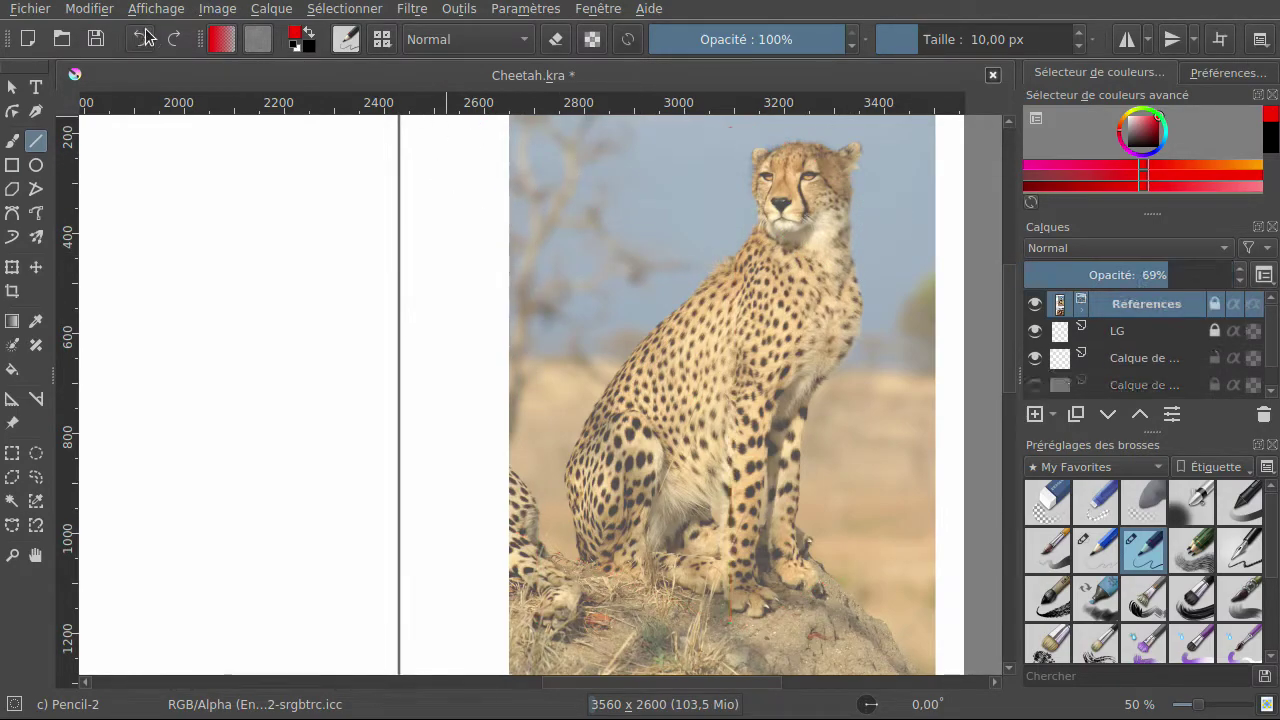
pyautogui.click(176, 39)
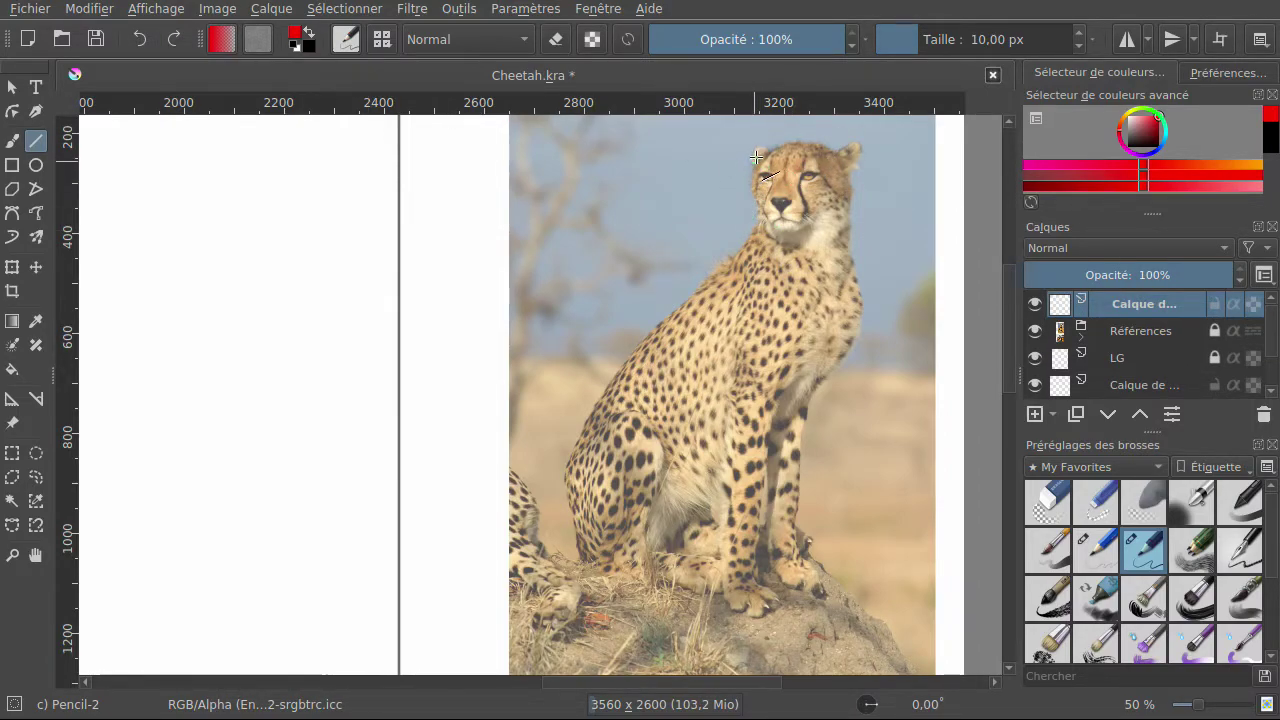
# Draw a red straight-line box around the cheetah's head, with a front face and a narrower side face behind the cheek.
pyautogui.moveTo(748, 149); pyautogui.dragTo(845, 240)
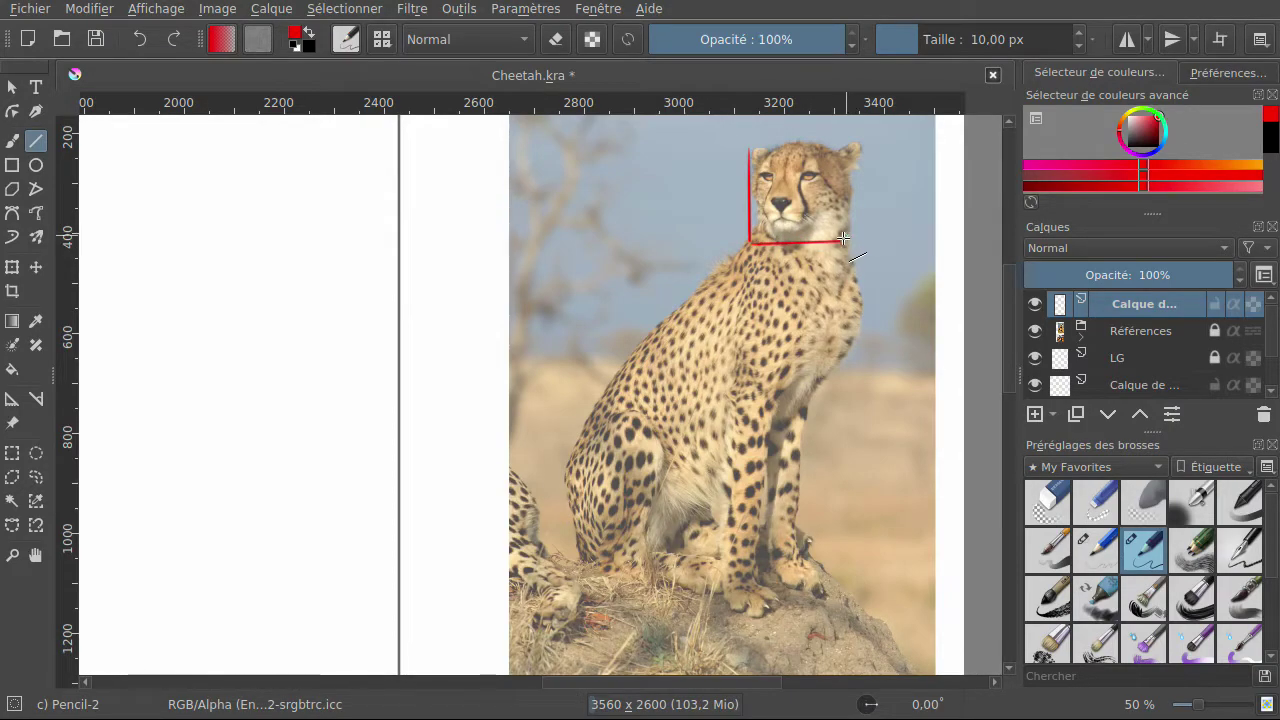
pyautogui.moveTo(840, 152); pyautogui.dragTo(822, 145)
pyautogui.click(140, 40)
pyautogui.click(140, 40)
pyautogui.click(140, 40)
pyautogui.moveTo(826, 192); pyautogui.dragTo(820, 236)
pyautogui.moveTo(753, 150); pyautogui.dragTo(852, 166)
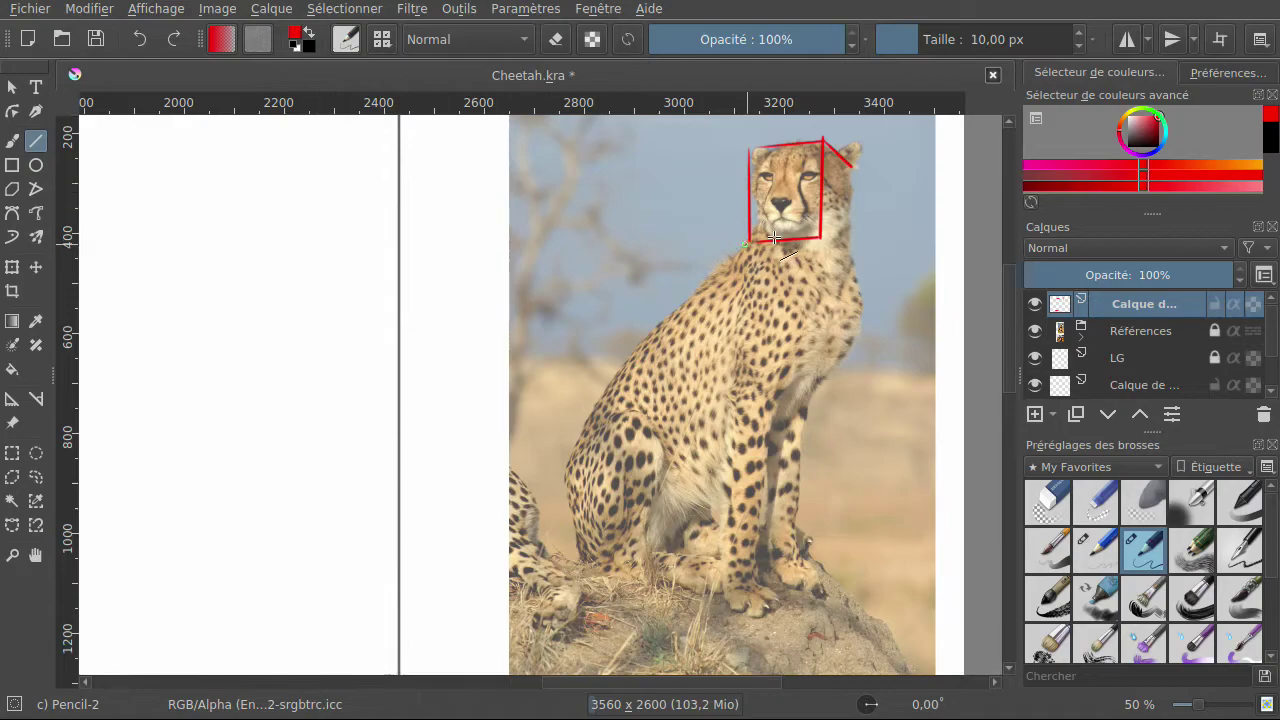
pyautogui.moveTo(848, 242); pyautogui.dragTo(849, 245)
pyautogui.moveTo(806, 148); pyautogui.dragTo(822, 141)
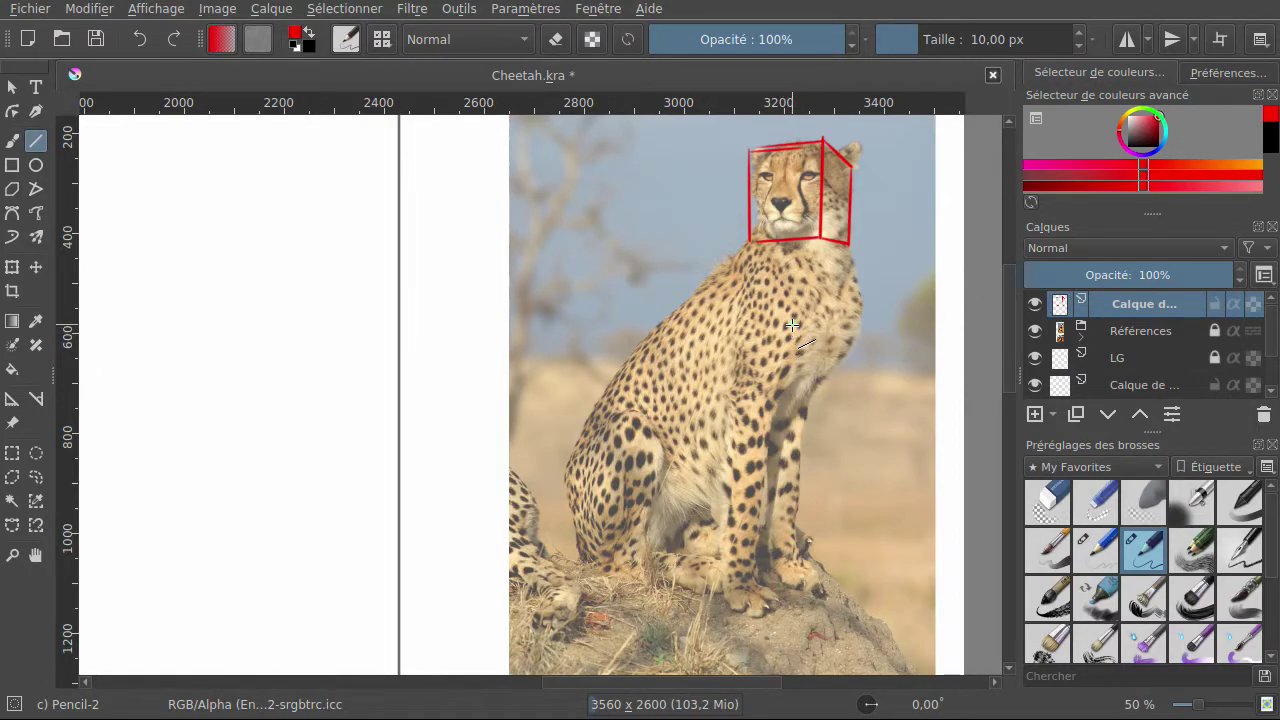
# Draw a tall red vertical edge through the cheetah's front leg, with upper and lower perspective lines receding from it on both sides.
pyautogui.moveTo(793, 308); pyautogui.dragTo(797, 428)
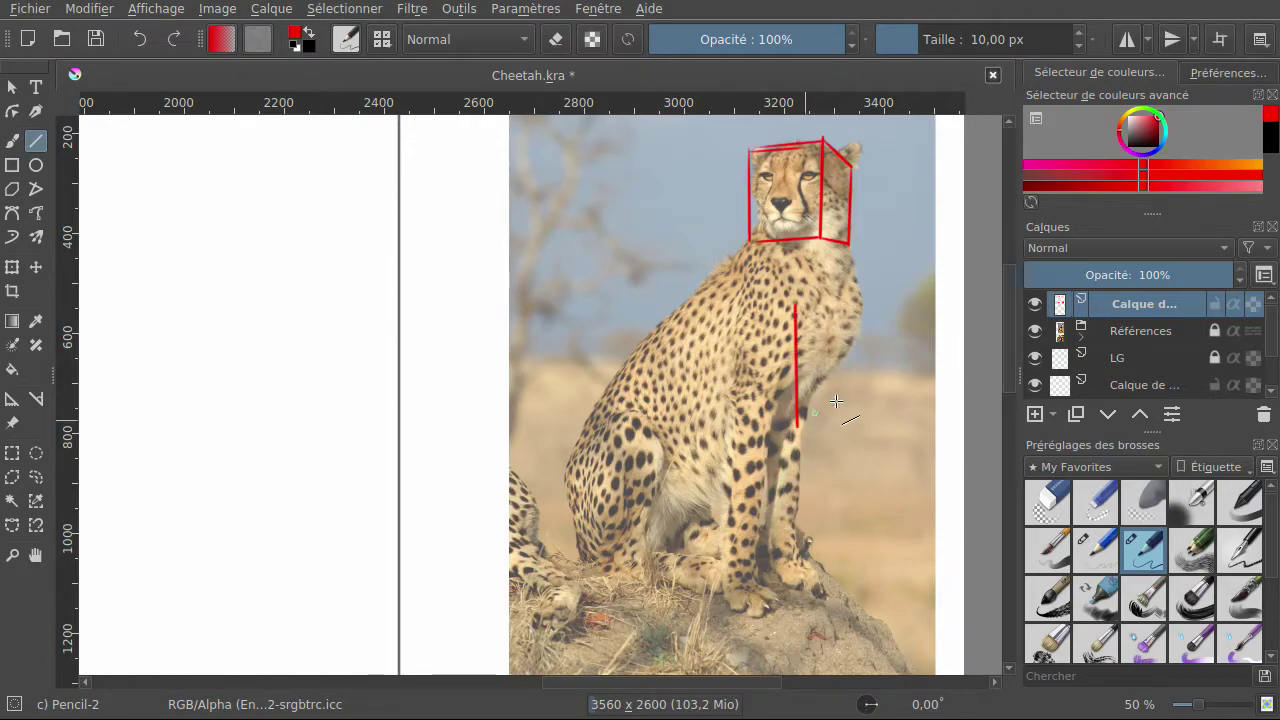
pyautogui.click(141, 41)
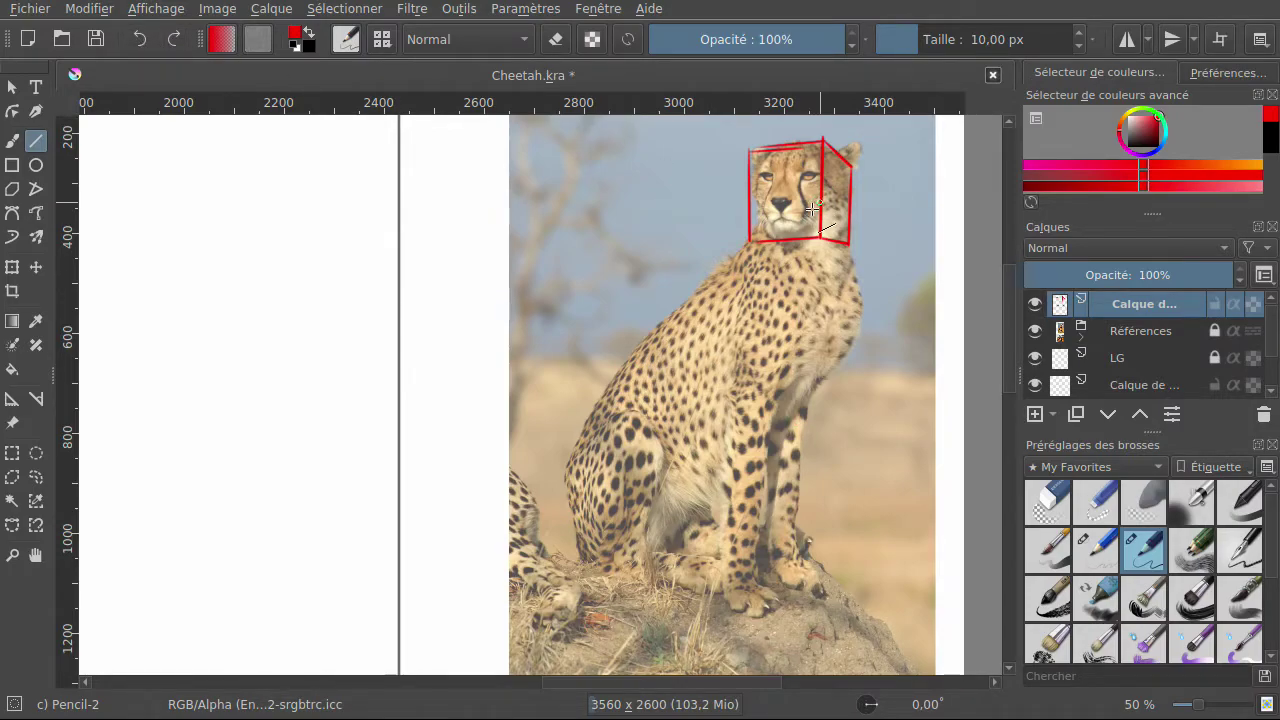
pyautogui.moveTo(1010, 342); pyautogui.dragTo(1006, 335)
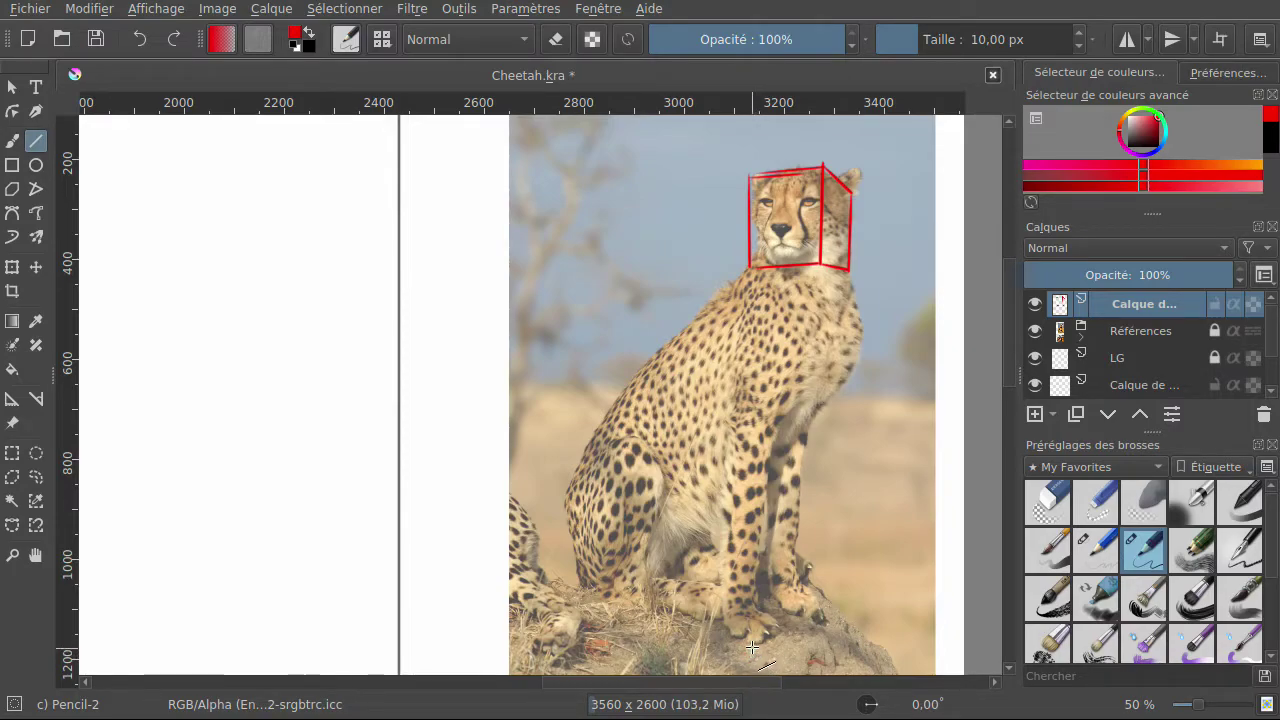
pyautogui.moveTo(756, 647); pyautogui.dragTo(753, 118)
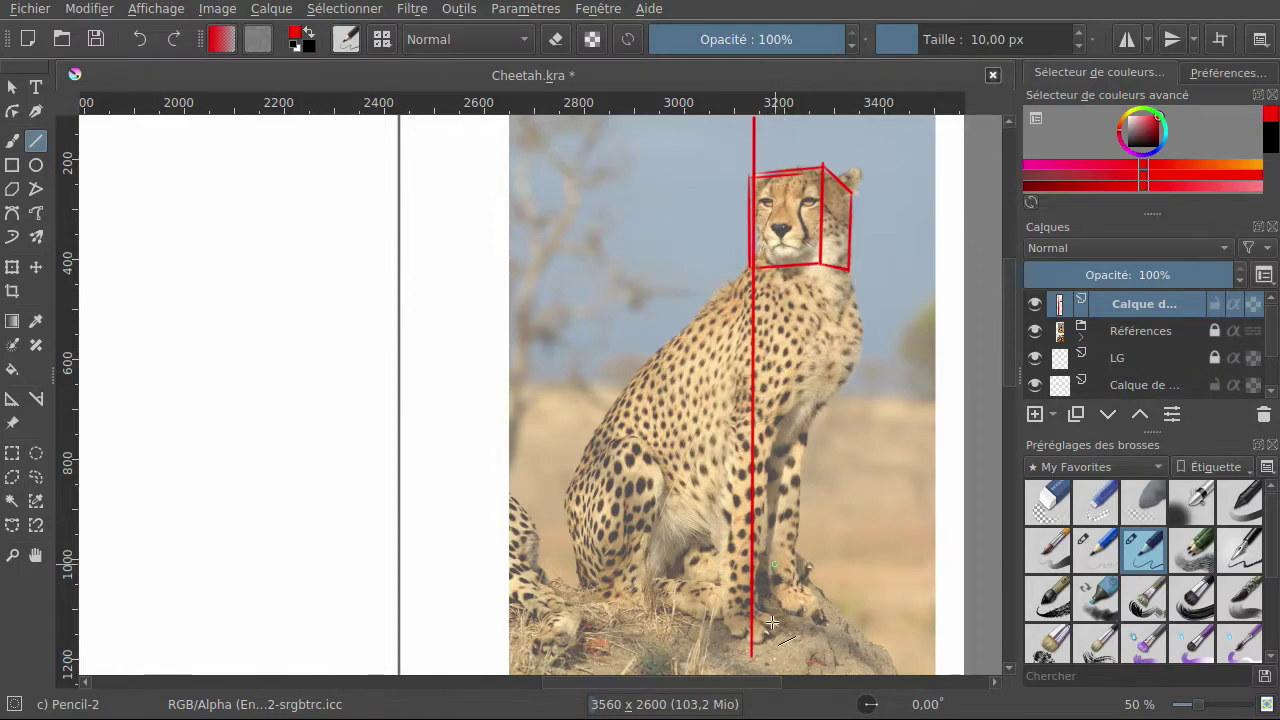
pyautogui.moveTo(753, 655); pyautogui.dragTo(942, 558)
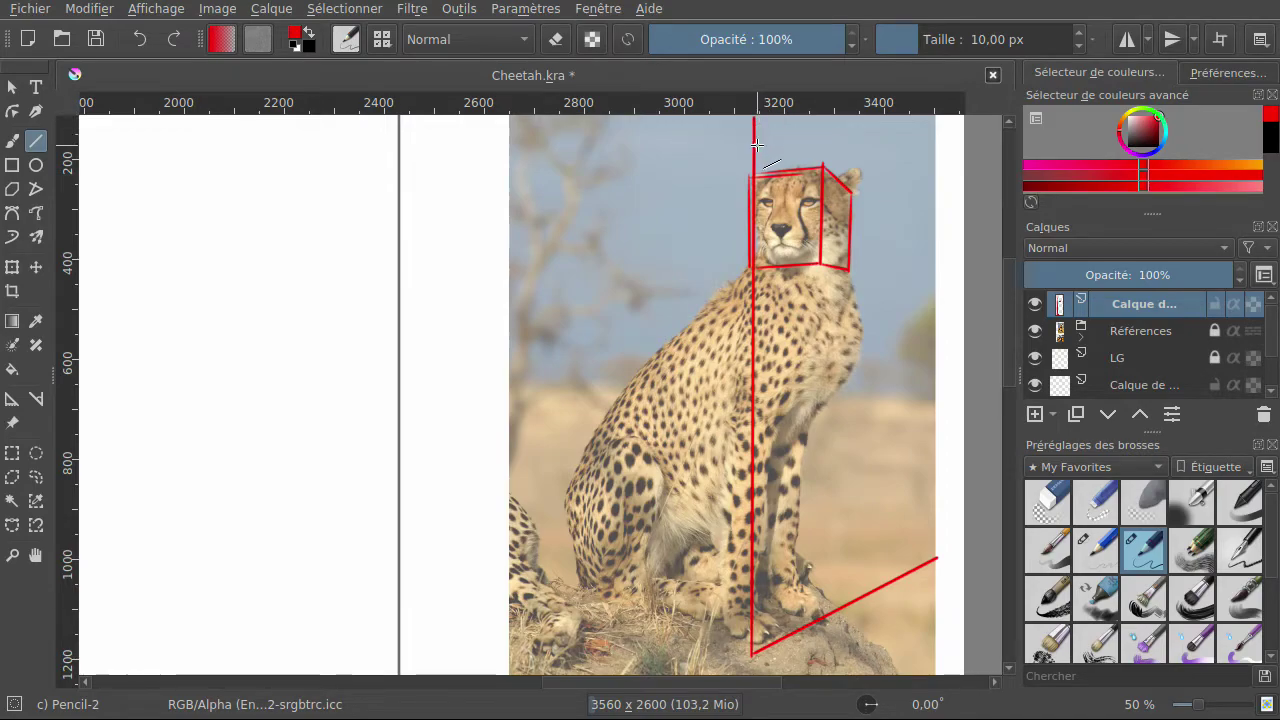
pyautogui.moveTo(757, 146); pyautogui.dragTo(937, 192)
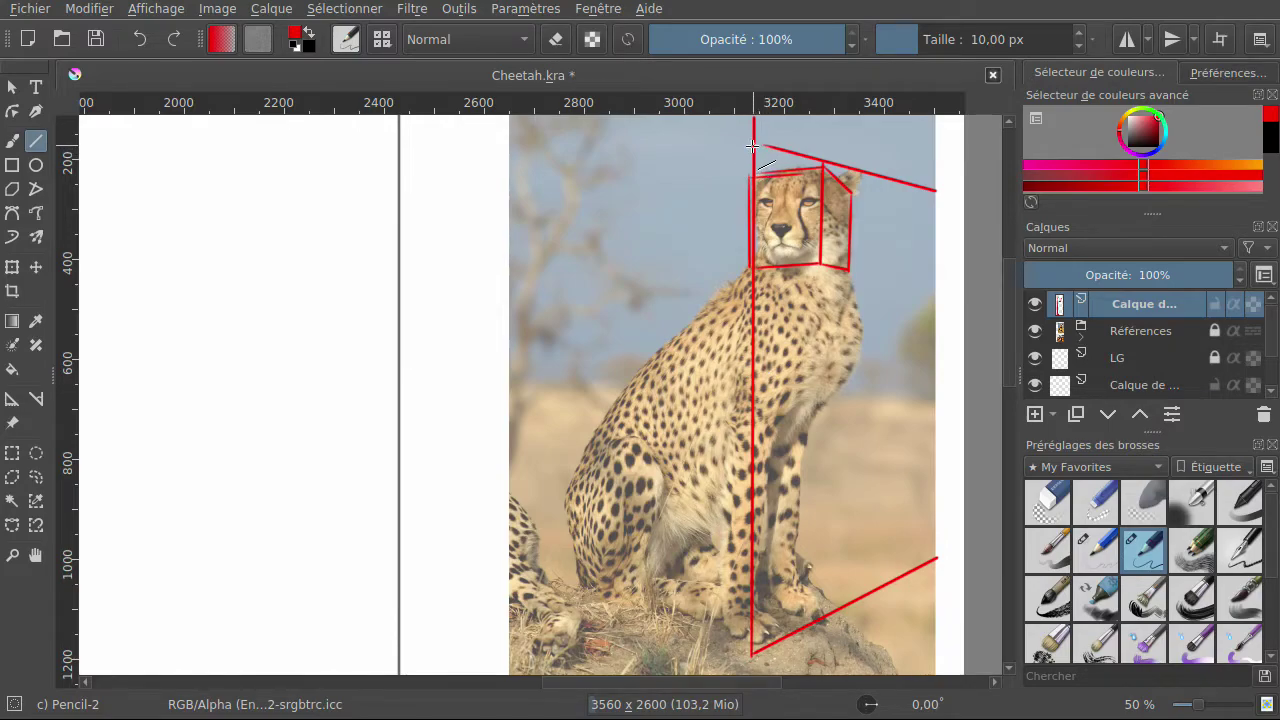
pyautogui.moveTo(751, 147); pyautogui.dragTo(485, 221)
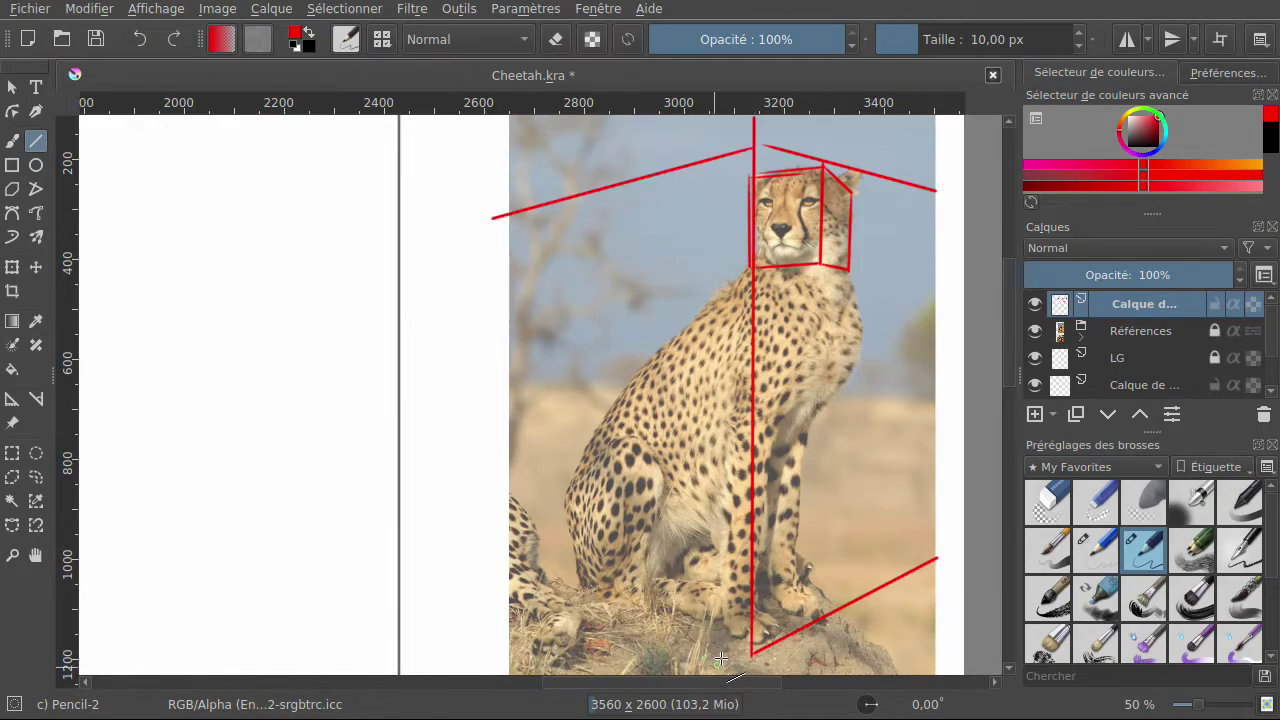
pyautogui.moveTo(683, 628); pyautogui.dragTo(496, 569)
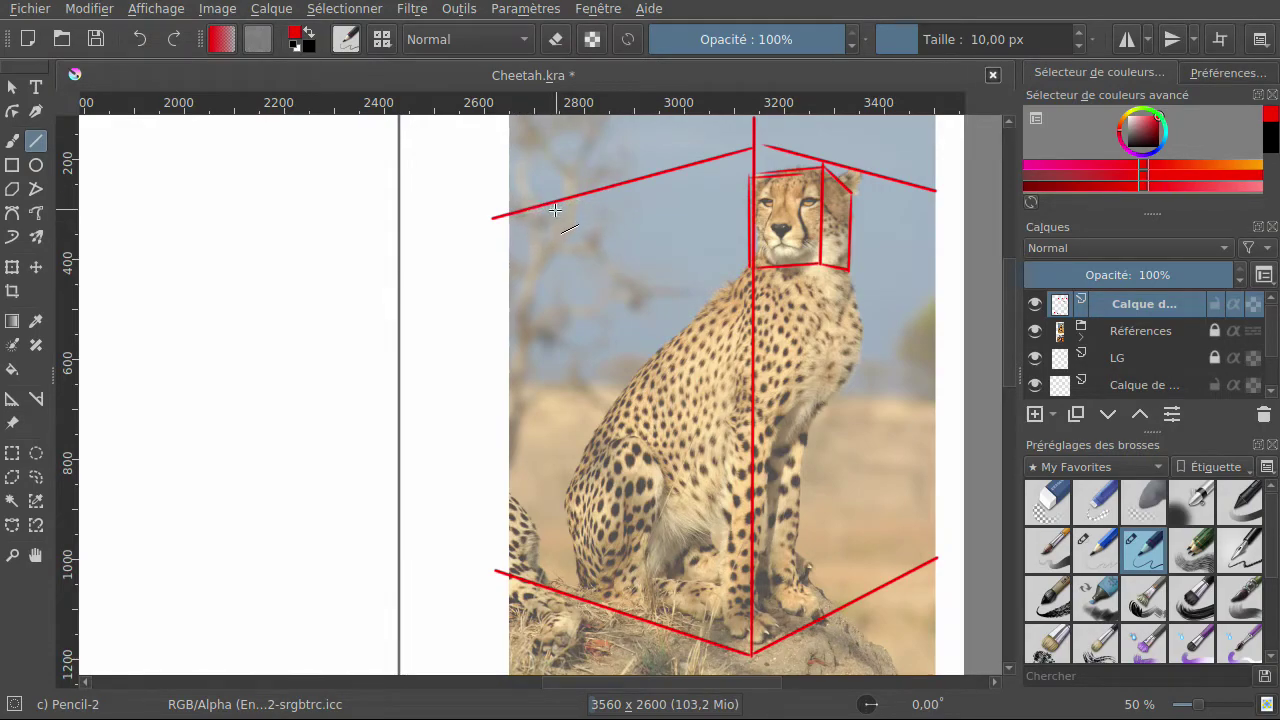
pyautogui.moveTo(554, 206); pyautogui.dragTo(738, 207)
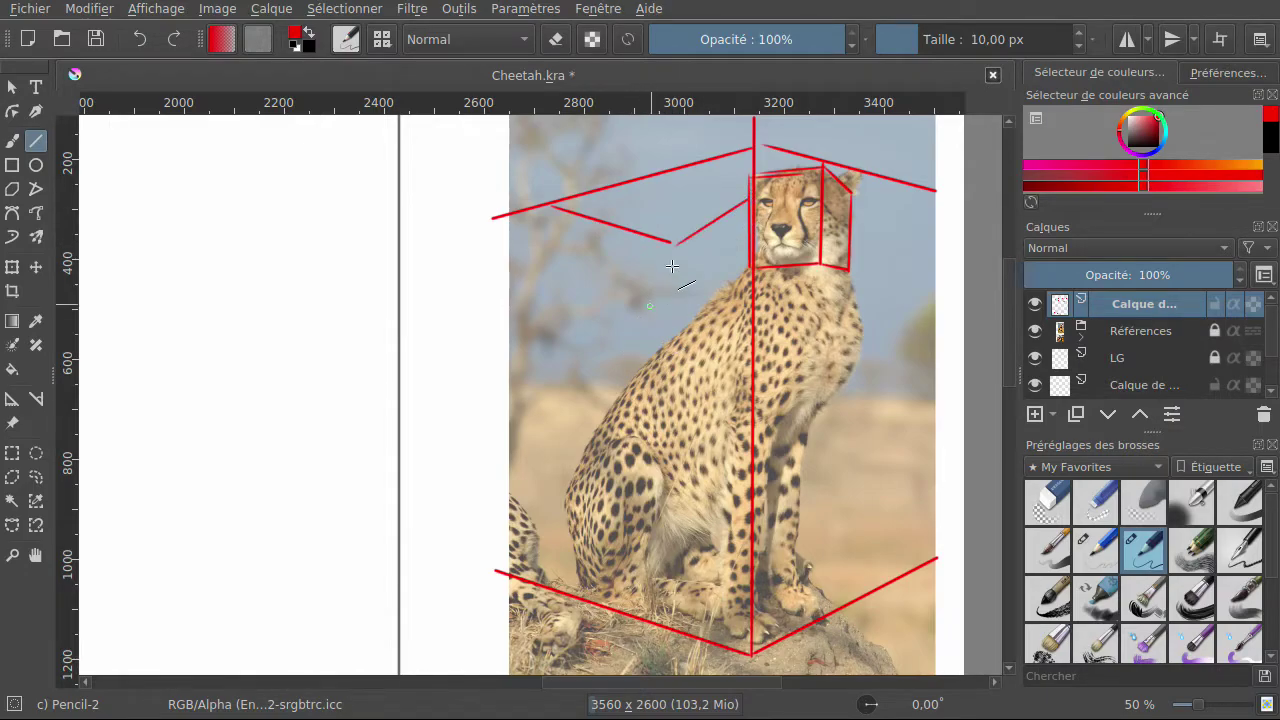
pyautogui.moveTo(675, 246); pyautogui.dragTo(679, 331)
pyautogui.click(138, 40)
pyautogui.click(138, 40)
pyautogui.click(138, 40)
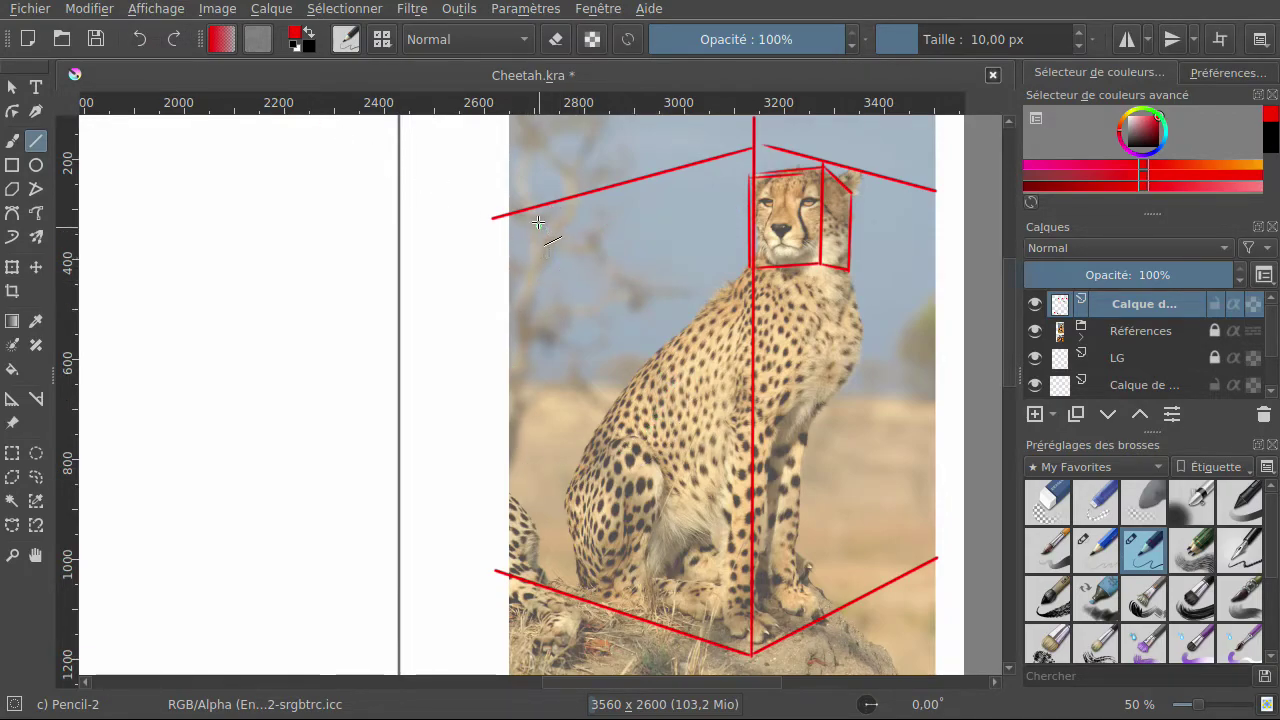
# Draw the large box's two outer vertical edges, behind the cheetah's back and in front of its chest.
pyautogui.moveTo(522, 213); pyautogui.dragTo(523, 578)
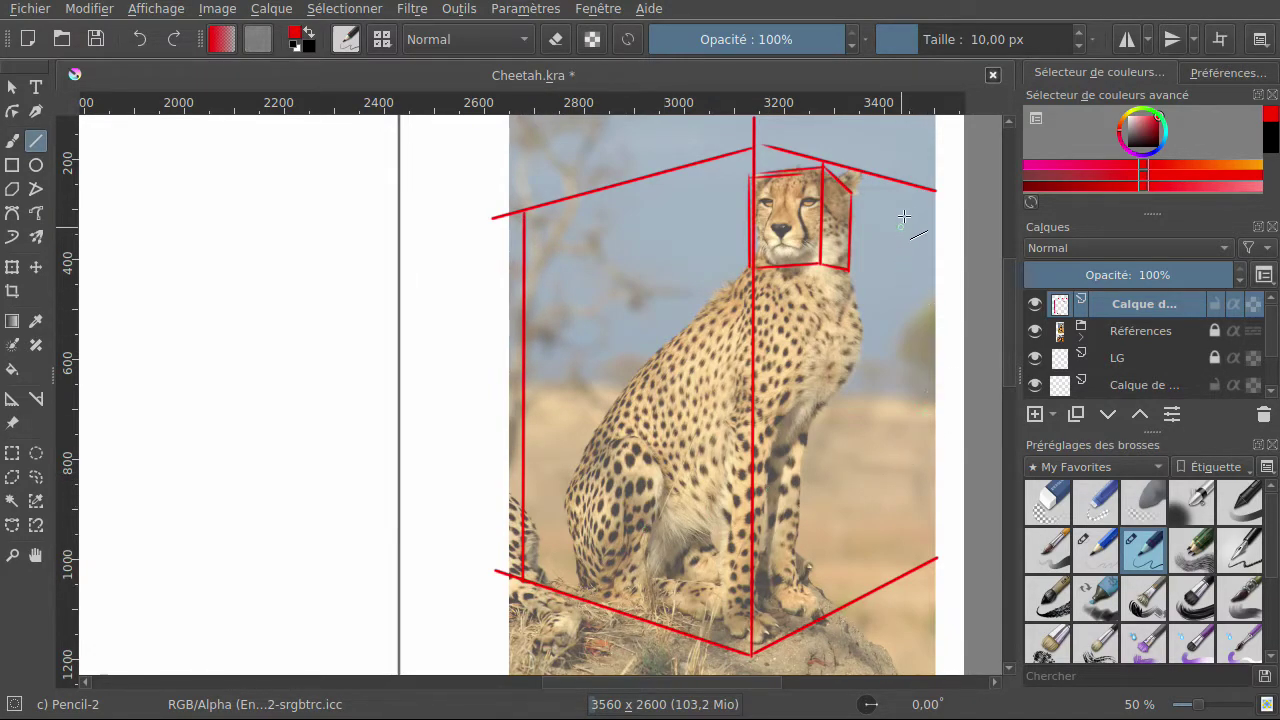
pyautogui.moveTo(910, 184); pyautogui.dragTo(906, 578)
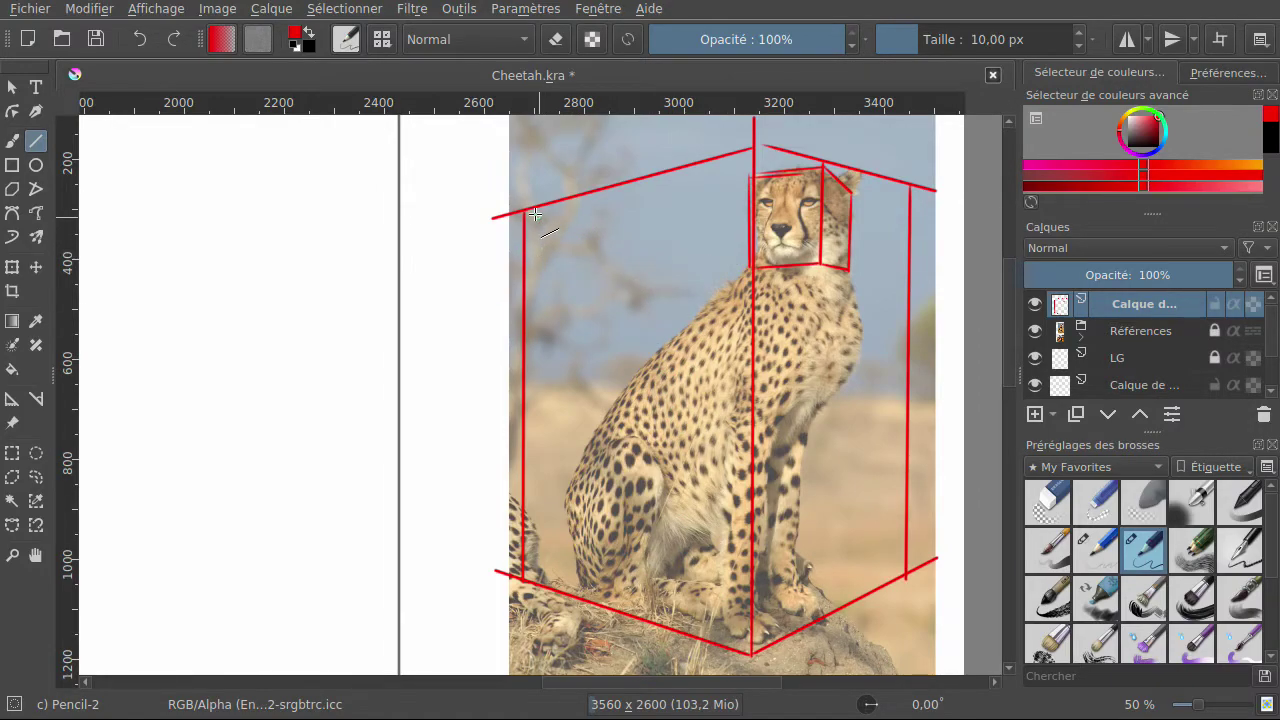
pyautogui.moveTo(527, 212); pyautogui.dragTo(734, 249)
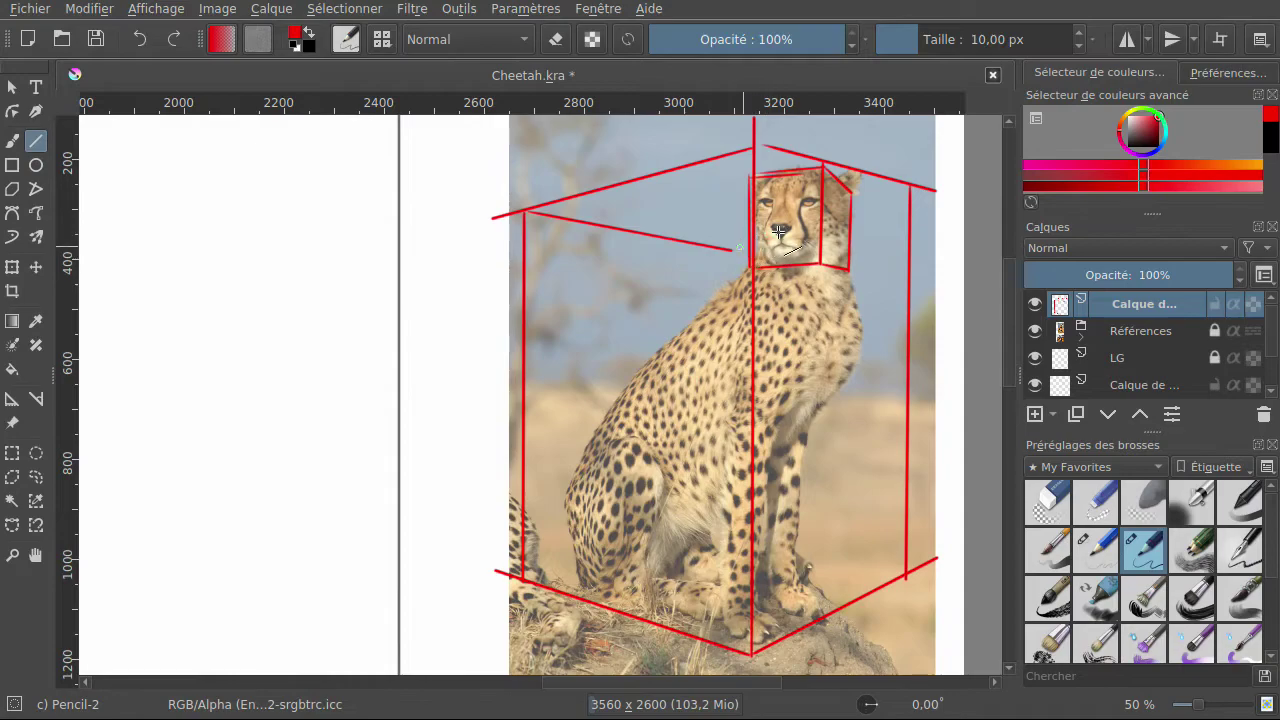
pyautogui.click(140, 39)
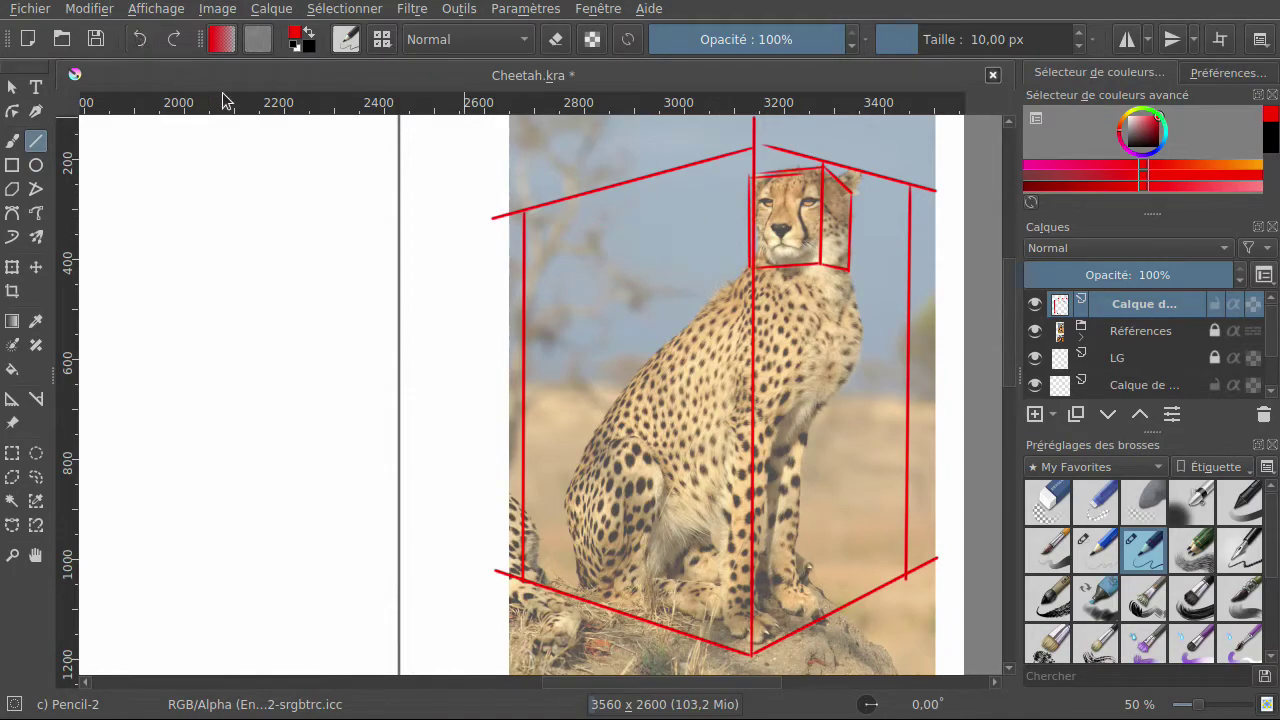
pyautogui.moveTo(563, 228)
pyautogui.mouseDown()
pyautogui.moveTo(707, 258)
pyautogui.moveTo(745, 245)
pyautogui.moveTo(932, 287)
pyautogui.mouseUp()
pyautogui.moveTo(526, 216); pyautogui.dragTo(750, 202)
pyautogui.click(141, 39)
pyautogui.click(141, 39)
# Add a second pair of lower front edges to the large box and sketch its upper rear edges behind the cheetah's head.
pyautogui.moveTo(754, 643); pyautogui.dragTo(908, 577)
pyautogui.moveTo(753, 643); pyautogui.dragTo(524, 576)
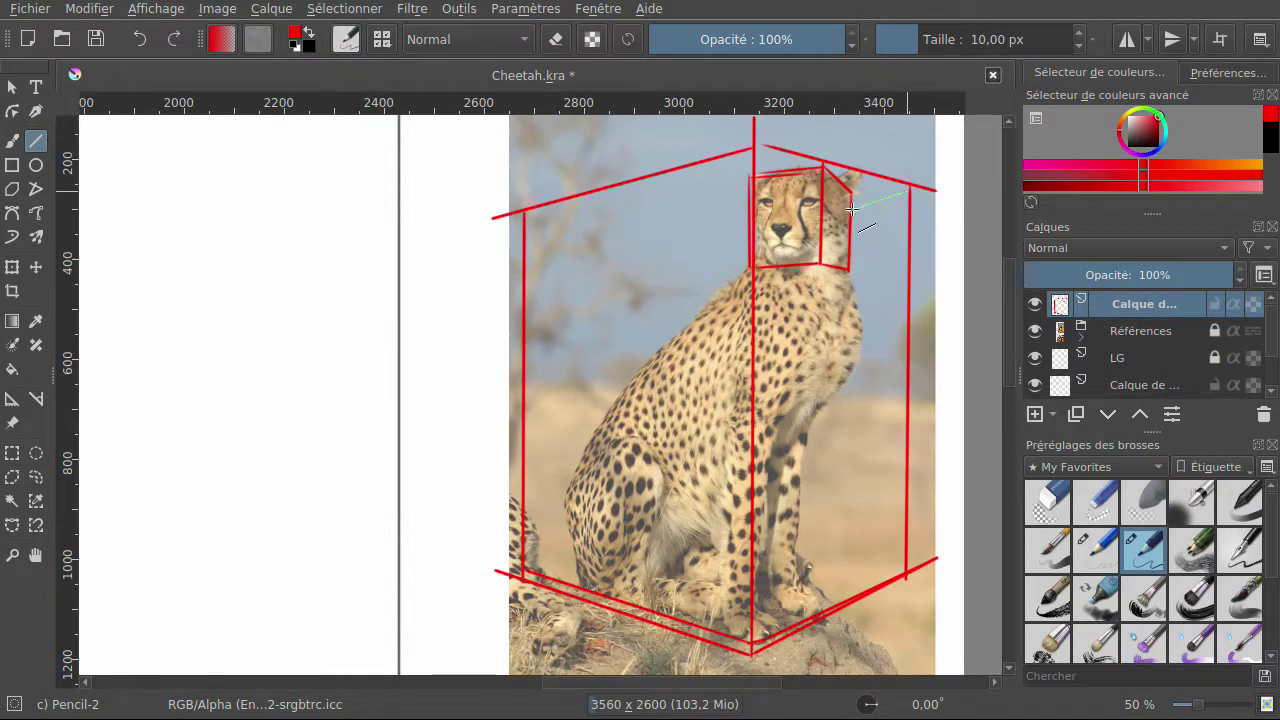
pyautogui.moveTo(858, 206); pyautogui.dragTo(908, 191)
pyautogui.moveTo(693, 272); pyautogui.dragTo(533, 228)
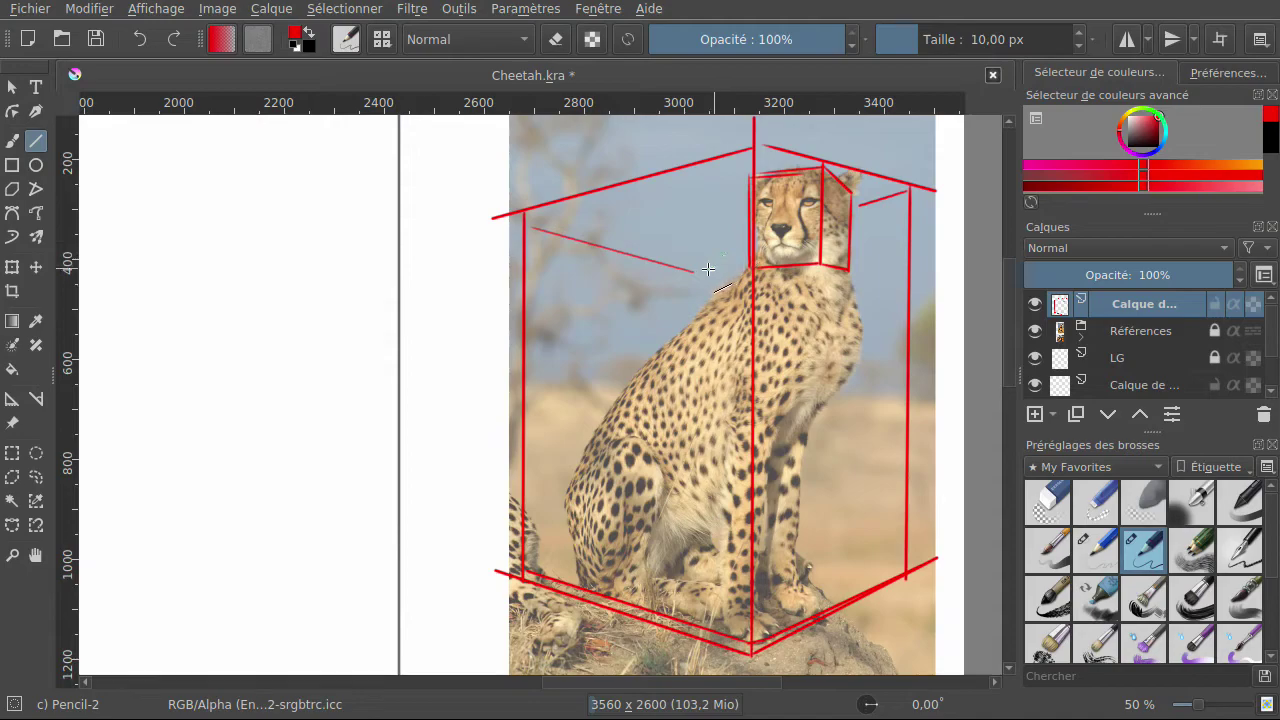
pyautogui.moveTo(728, 262)
pyautogui.mouseDown()
pyautogui.moveTo(740, 260)
pyautogui.moveTo(689, 306)
pyautogui.mouseUp()
pyautogui.click(139, 39)
pyautogui.moveTo(702, 268); pyautogui.dragTo(741, 261)
# Sketch short lower rear edges at both sides of the large box and double its upper rear edges.
pyautogui.moveTo(894, 566); pyautogui.dragTo(821, 555)
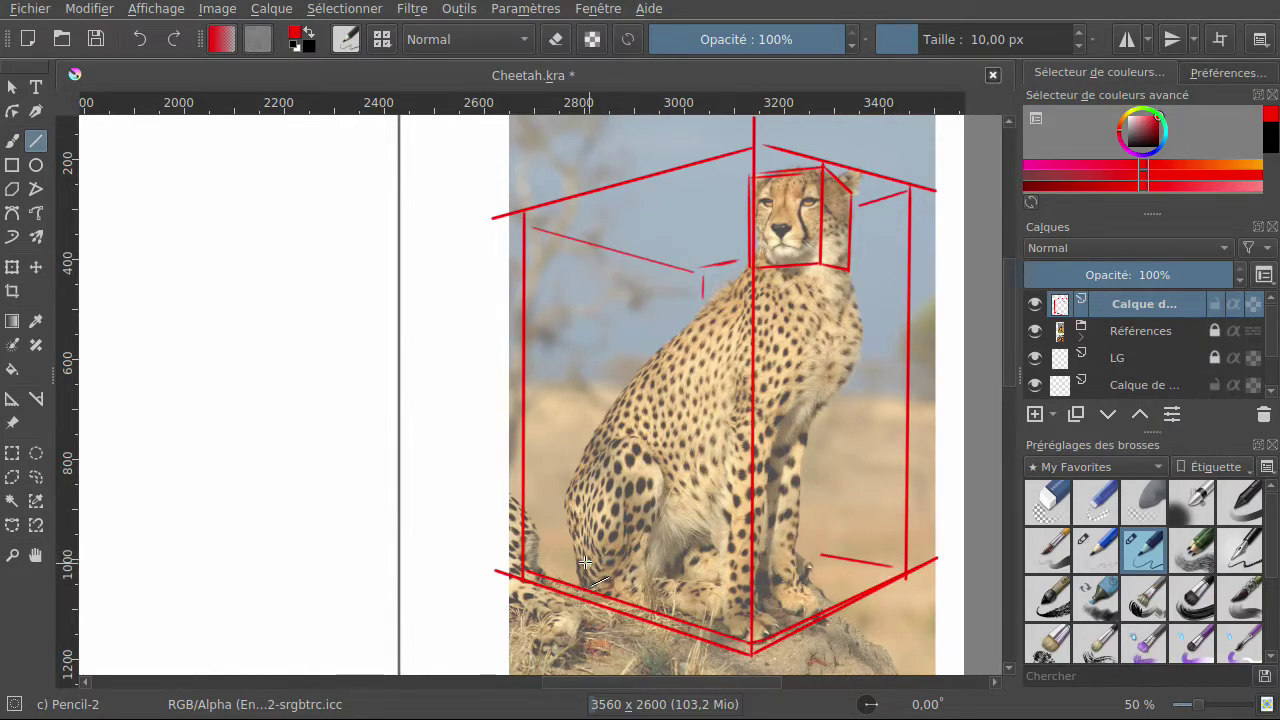
pyautogui.moveTo(565, 548); pyautogui.dragTo(563, 547)
pyautogui.moveTo(526, 218); pyautogui.dragTo(568, 240)
pyautogui.moveTo(622, 253)
pyautogui.mouseDown()
pyautogui.moveTo(675, 265)
pyautogui.moveTo(745, 243)
pyautogui.mouseUp()
pyautogui.moveTo(858, 208); pyautogui.dragTo(910, 191)
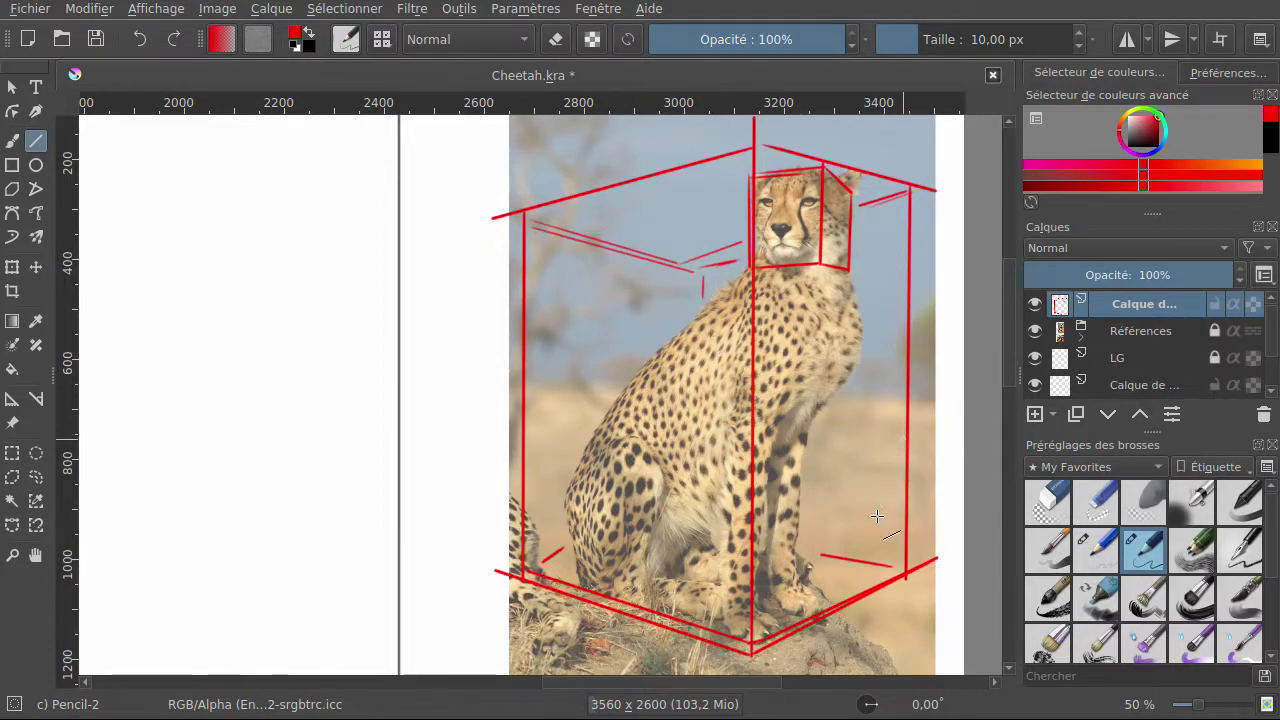
pyautogui.moveTo(812, 553); pyautogui.dragTo(904, 569)
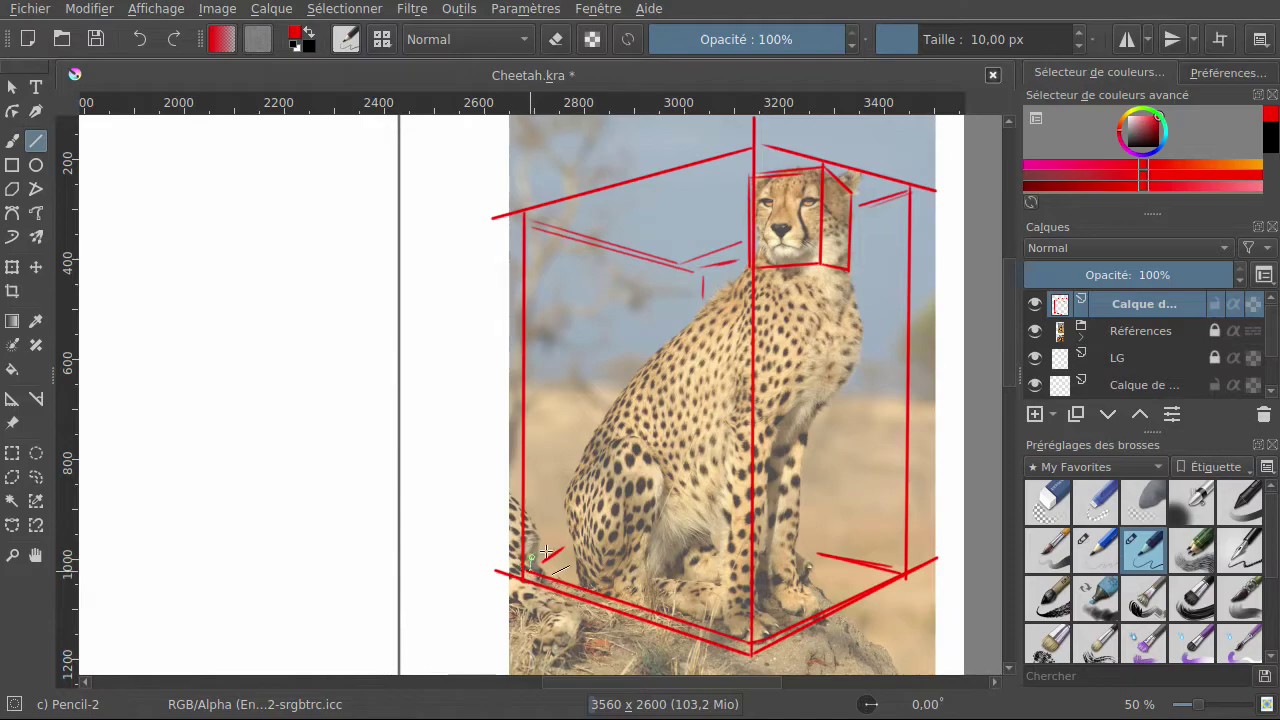
pyautogui.moveTo(567, 557); pyautogui.dragTo(555, 562)
# Hatch the large box's chest-side face with cyan diagonal lines and add straight cyan lines across the cheetah's chest.
pyautogui.click(1158, 120)
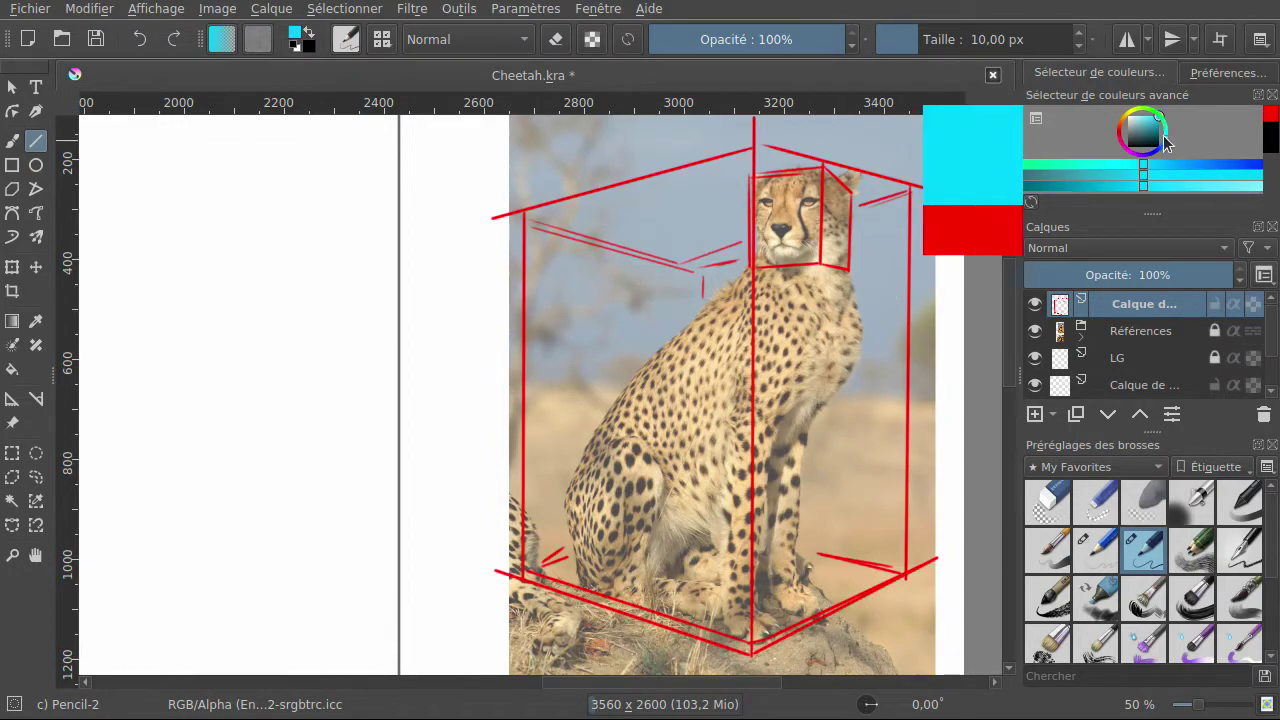
pyautogui.moveTo(858, 262); pyautogui.dragTo(778, 326)
pyautogui.moveTo(859, 321)
pyautogui.mouseDown()
pyautogui.moveTo(797, 390)
pyautogui.moveTo(786, 454)
pyautogui.mouseUp()
pyautogui.moveTo(898, 398); pyautogui.dragTo(814, 504)
pyautogui.moveTo(888, 460); pyautogui.dragTo(834, 518)
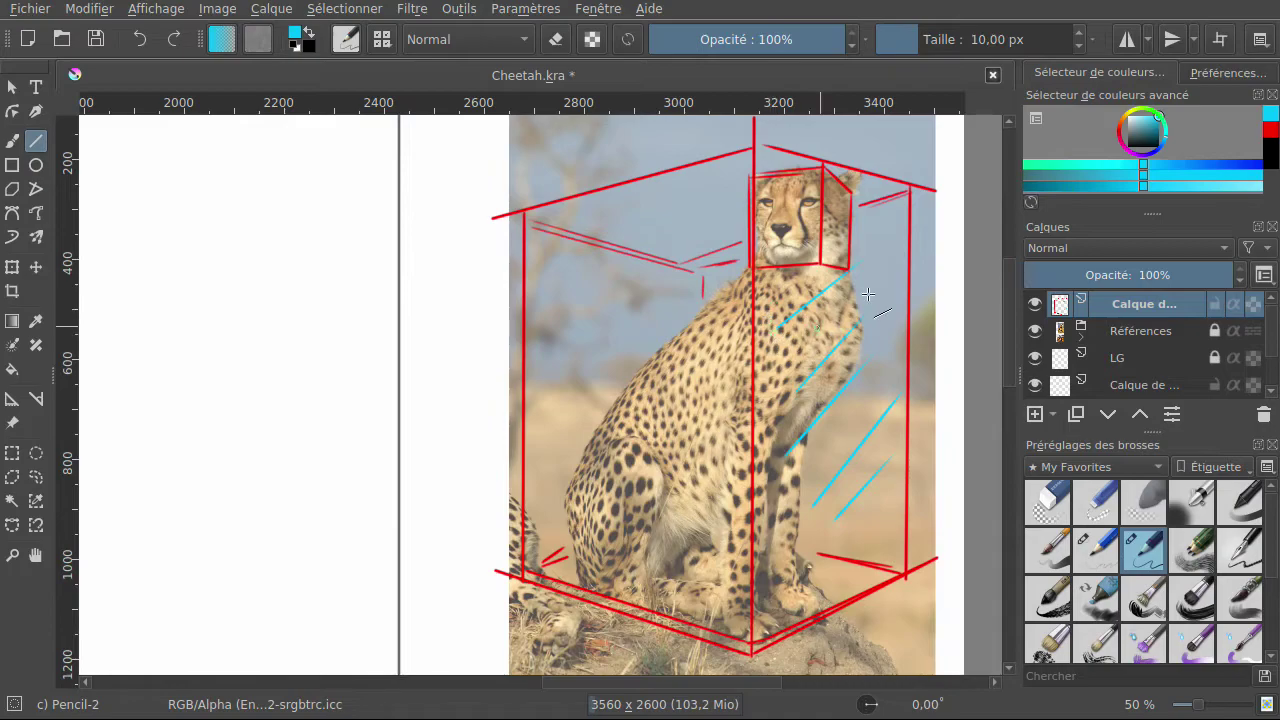
pyautogui.moveTo(776, 330)
pyautogui.mouseDown()
pyautogui.moveTo(863, 329)
pyautogui.moveTo(867, 316)
pyautogui.mouseUp()
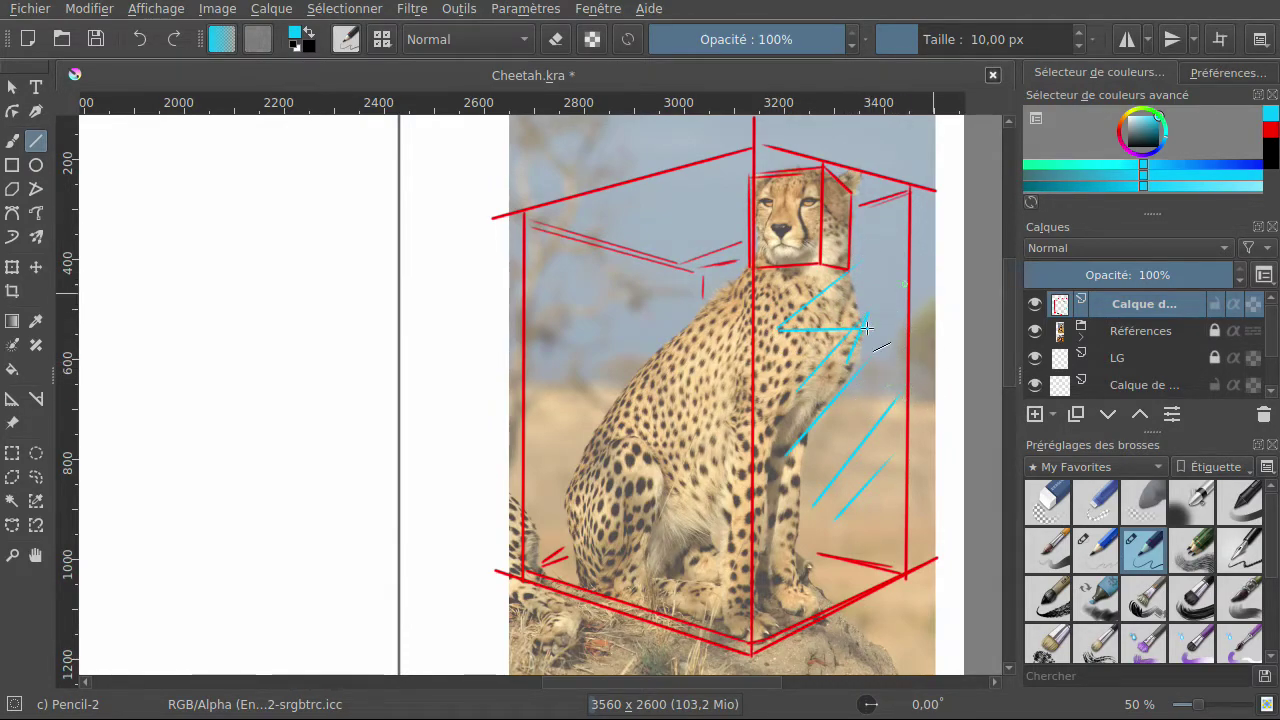
# With white freehand strokes, curve a line across the cheetah's chest and hatch the large box's back-side face.
pyautogui.click(12, 140)
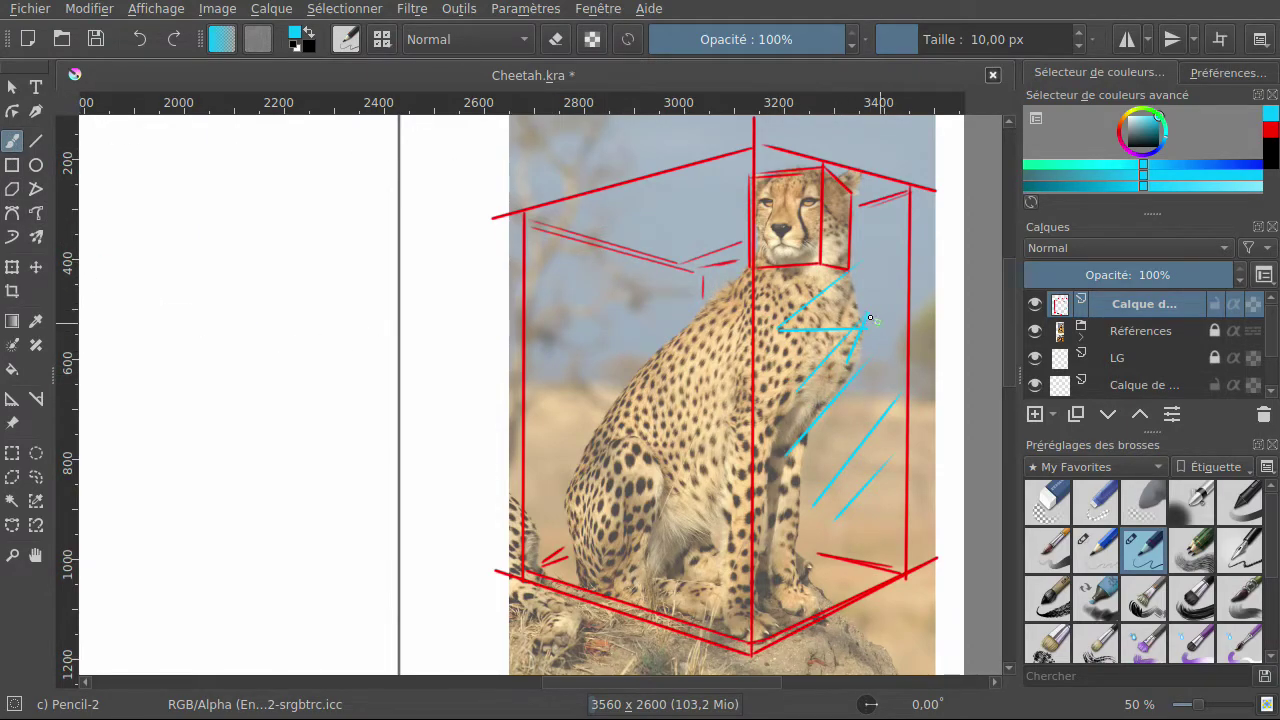
pyautogui.moveTo(1146, 133); pyautogui.dragTo(1130, 119)
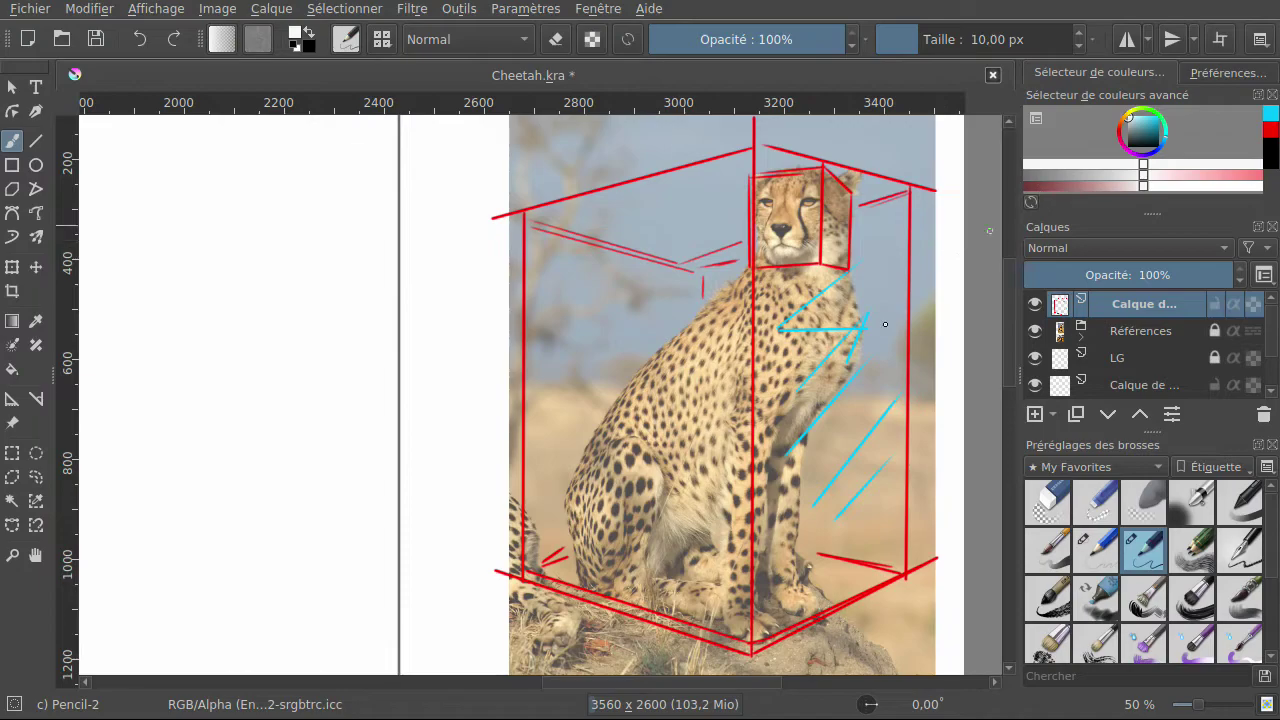
pyautogui.moveTo(779, 353)
pyautogui.mouseDown()
pyautogui.moveTo(851, 350)
pyautogui.moveTo(858, 325)
pyautogui.moveTo(896, 346)
pyautogui.moveTo(898, 376)
pyautogui.moveTo(855, 375)
pyautogui.mouseUp()
pyautogui.moveTo(680, 212); pyautogui.dragTo(554, 382)
pyautogui.moveTo(696, 256); pyautogui.dragTo(560, 432)
pyautogui.moveTo(724, 310); pyautogui.dragTo(612, 464)
pyautogui.moveTo(716, 390); pyautogui.dragTo(600, 546)
pyautogui.moveTo(682, 323); pyautogui.dragTo(597, 366)
pyautogui.moveTo(640, 325); pyautogui.dragTo(600, 388)
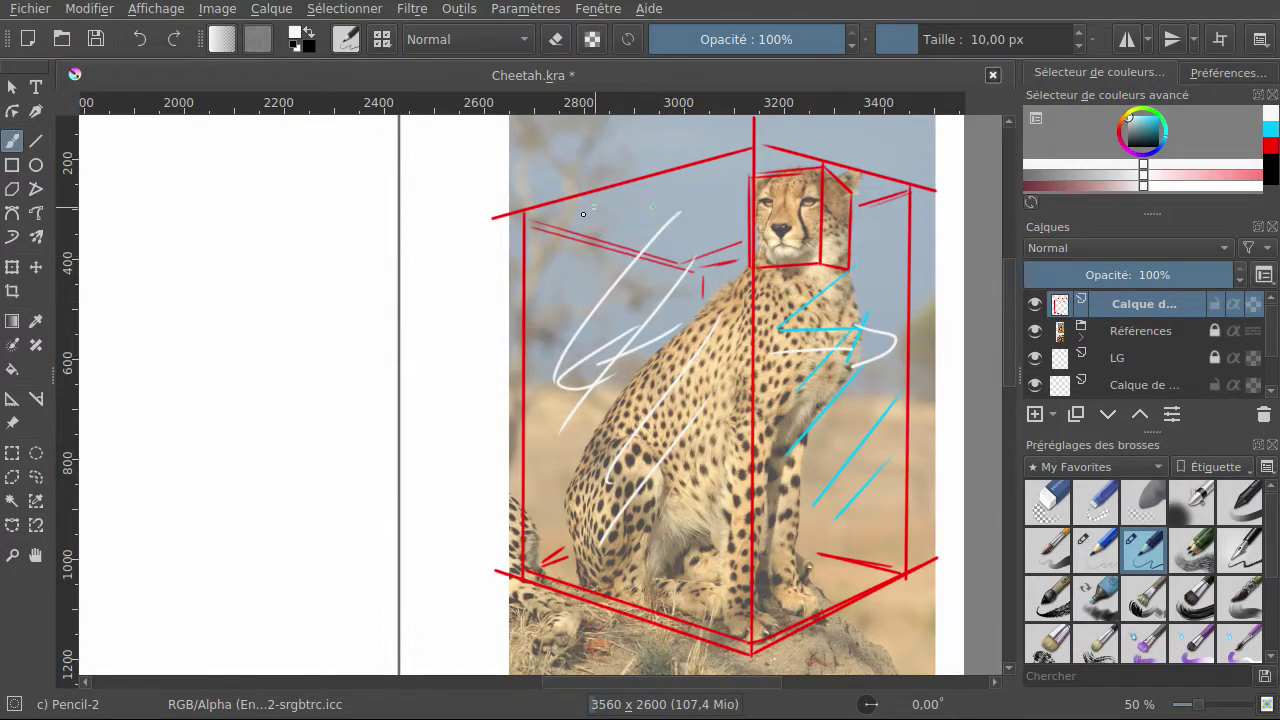
# Scribble white zigzags over the large box's upper and lower rear edges on both sides.
pyautogui.moveTo(566, 231)
pyautogui.mouseDown()
pyautogui.moveTo(606, 222)
pyautogui.moveTo(608, 244)
pyautogui.moveTo(672, 248)
pyautogui.moveTo(703, 258)
pyautogui.mouseUp()
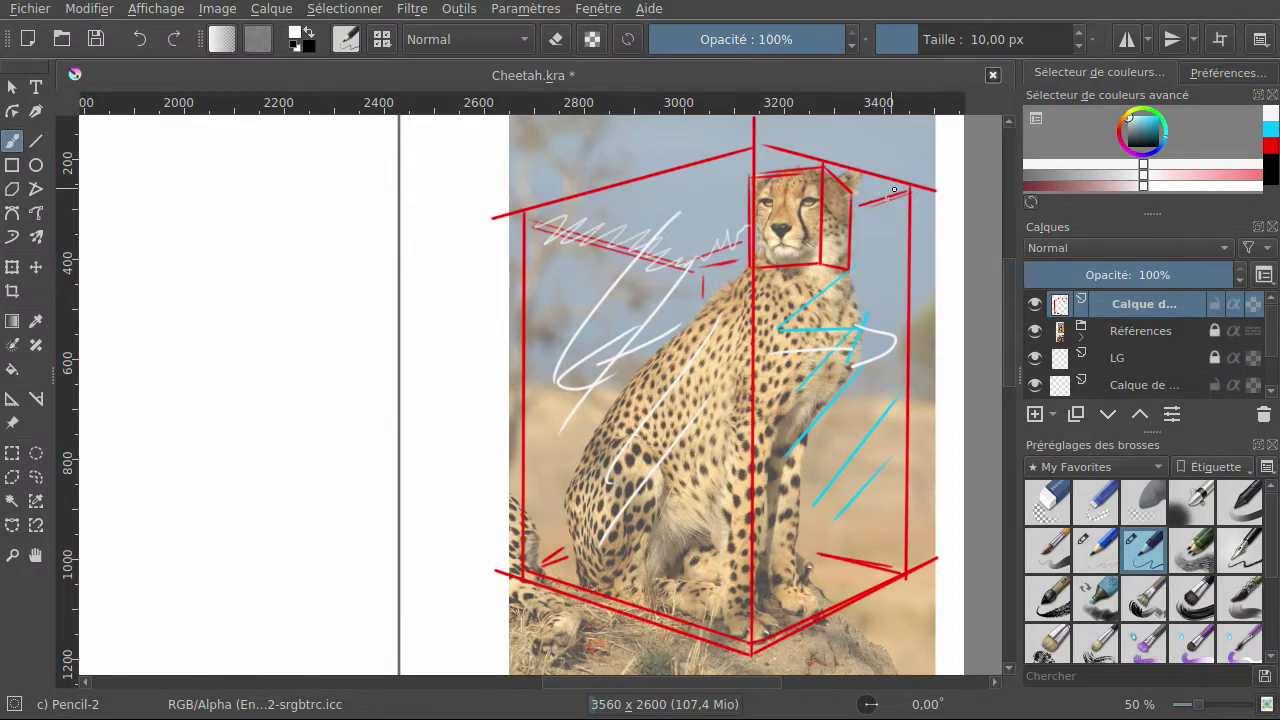
pyautogui.moveTo(890, 559); pyautogui.dragTo(811, 550)
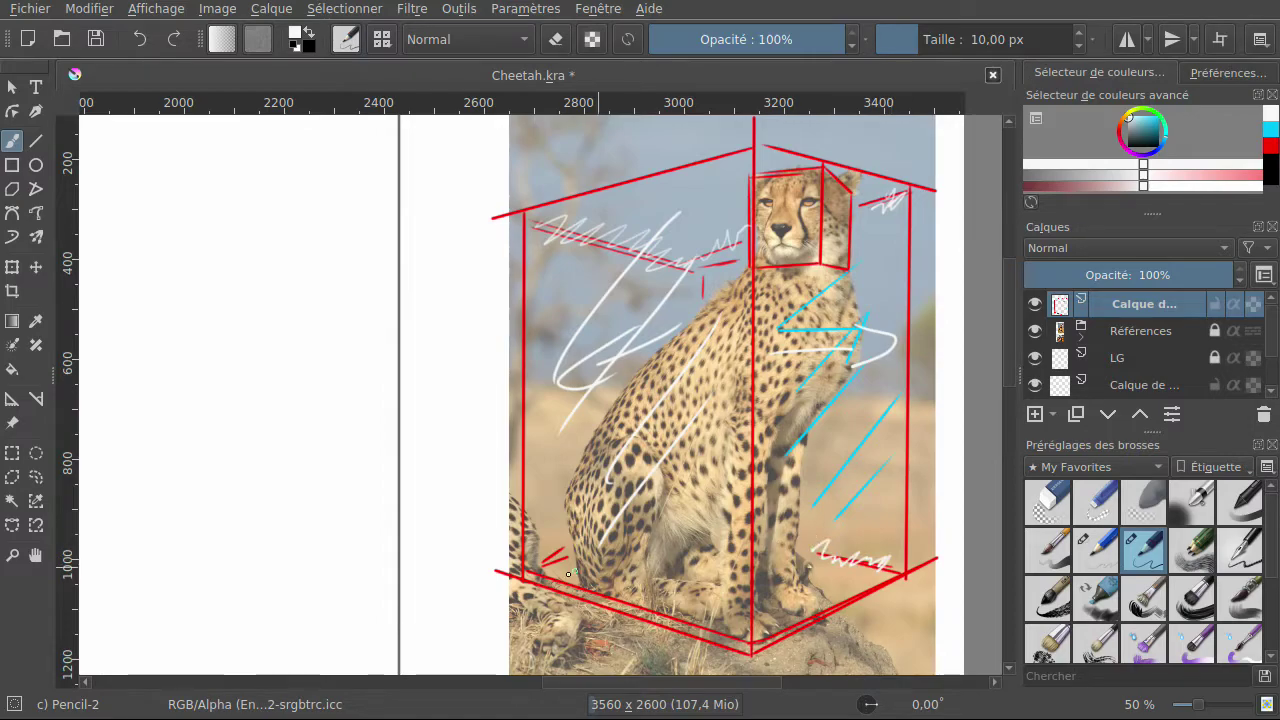
pyautogui.moveTo(705, 268); pyautogui.dragTo(703, 298)
# Add a white curve across the cheetah's muzzle and white plane lines running from its head to its chest.
pyautogui.moveTo(782, 212)
pyautogui.mouseDown()
pyautogui.moveTo(840, 228)
pyautogui.moveTo(833, 242)
pyautogui.mouseUp()
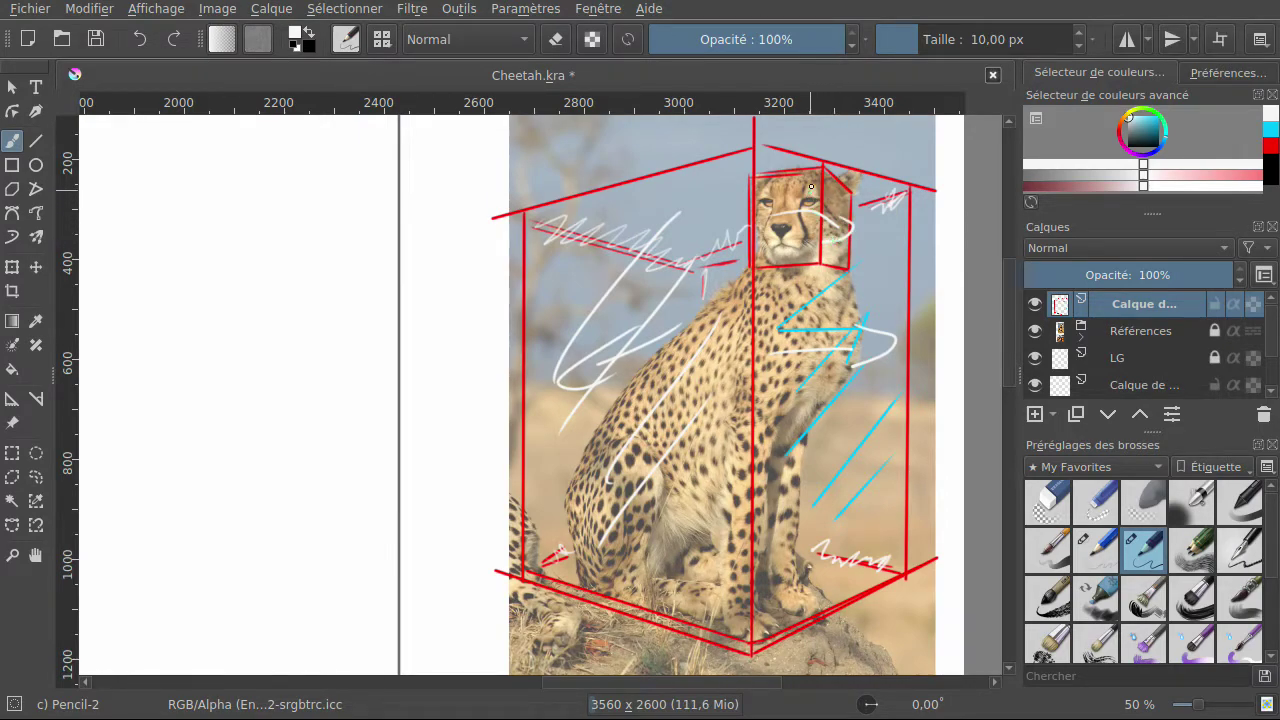
pyautogui.moveTo(806, 182)
pyautogui.mouseDown()
pyautogui.moveTo(799, 366)
pyautogui.moveTo(812, 387)
pyautogui.moveTo(894, 372)
pyautogui.mouseUp()
pyautogui.moveTo(900, 238); pyautogui.dragTo(890, 360)
pyautogui.moveTo(828, 236)
pyautogui.mouseDown()
pyautogui.moveTo(891, 270)
pyautogui.moveTo(851, 338)
pyautogui.moveTo(860, 271)
pyautogui.moveTo(897, 284)
pyautogui.moveTo(877, 332)
pyautogui.mouseUp()
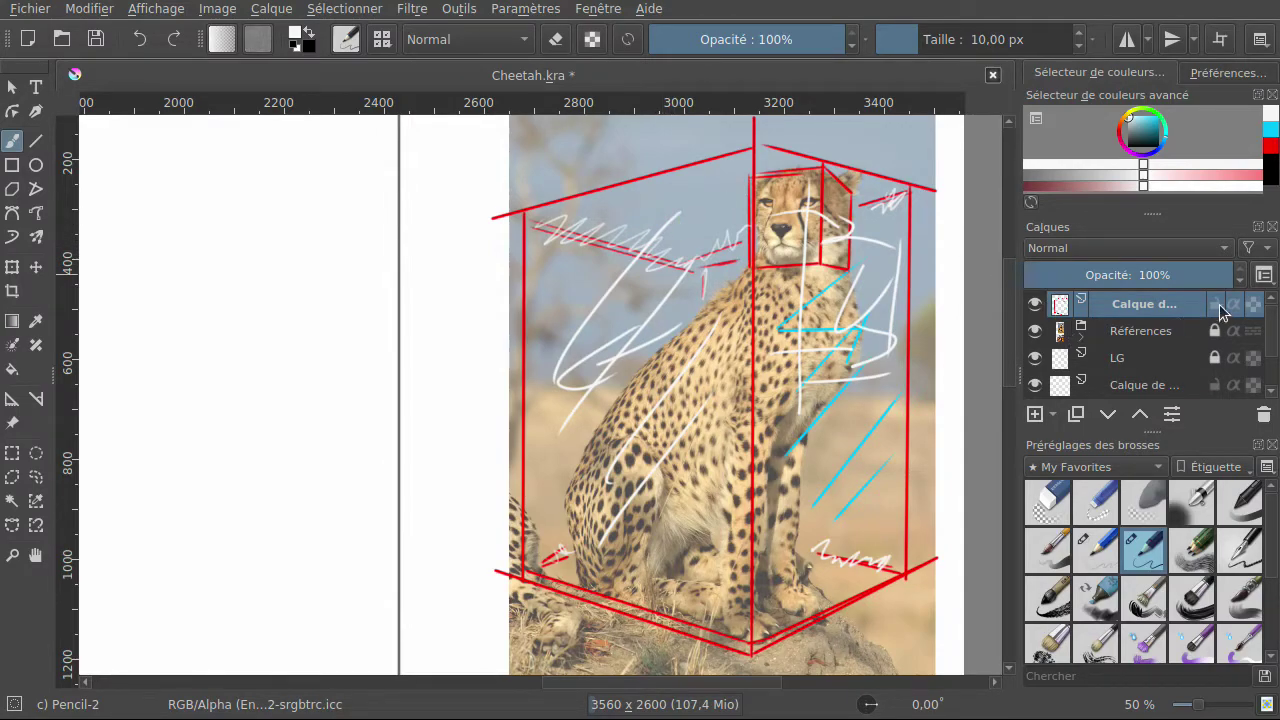
# Delete the layer holding the perspective box annotations and activate the empty drawing layer directly below the LG layer.
pyautogui.click(1262, 416)
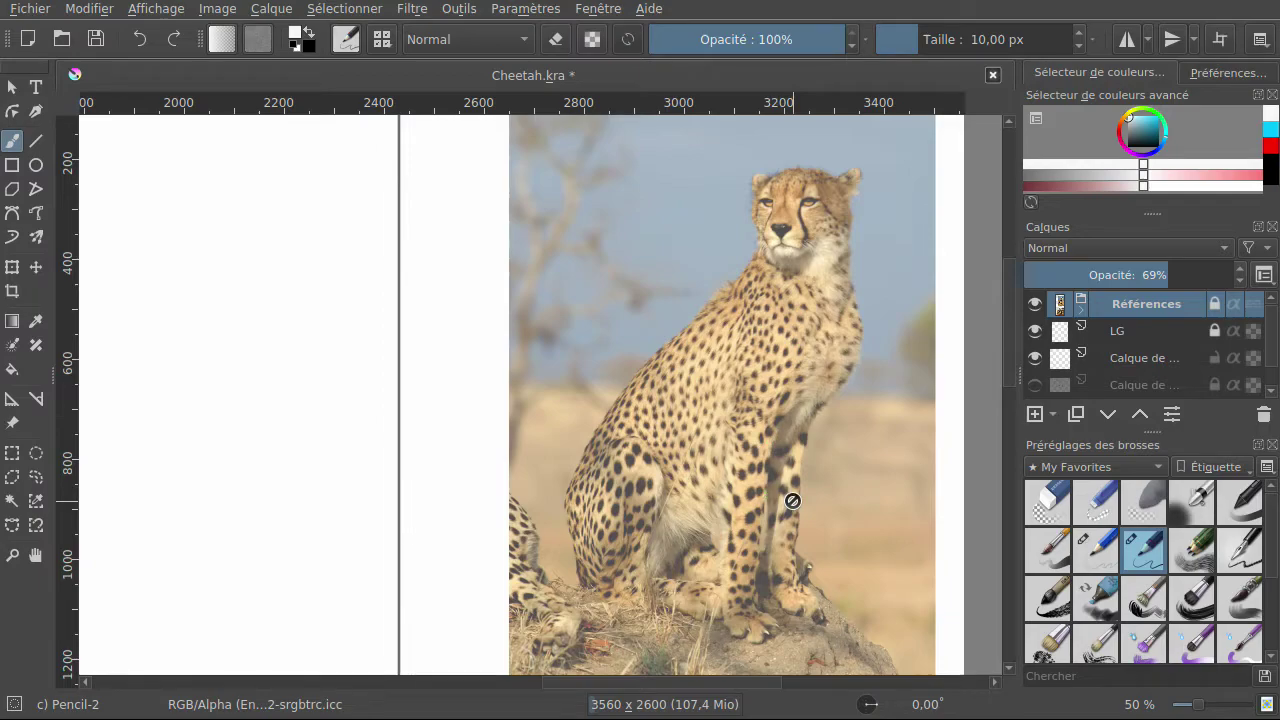
pyautogui.scroll(-2, 766, 486)
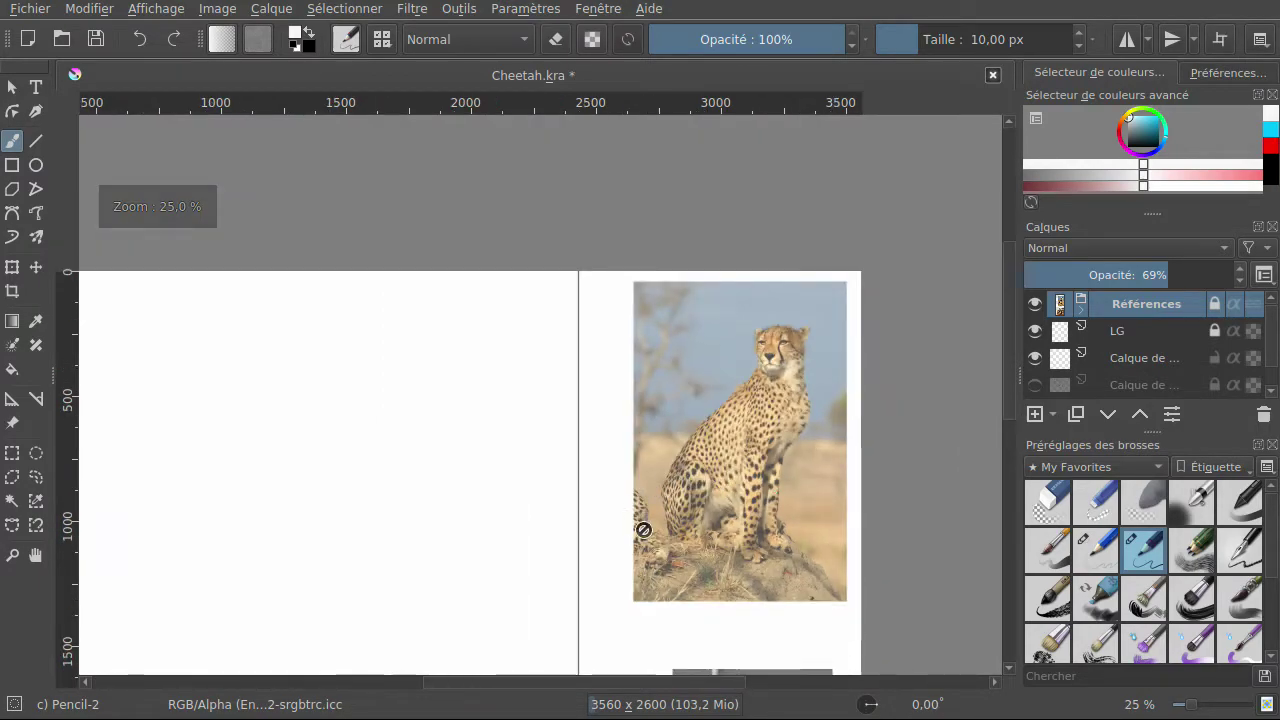
pyautogui.moveTo(720, 688)
pyautogui.mouseDown()
pyautogui.moveTo(629, 704)
pyautogui.moveTo(698, 700)
pyautogui.mouseUp()
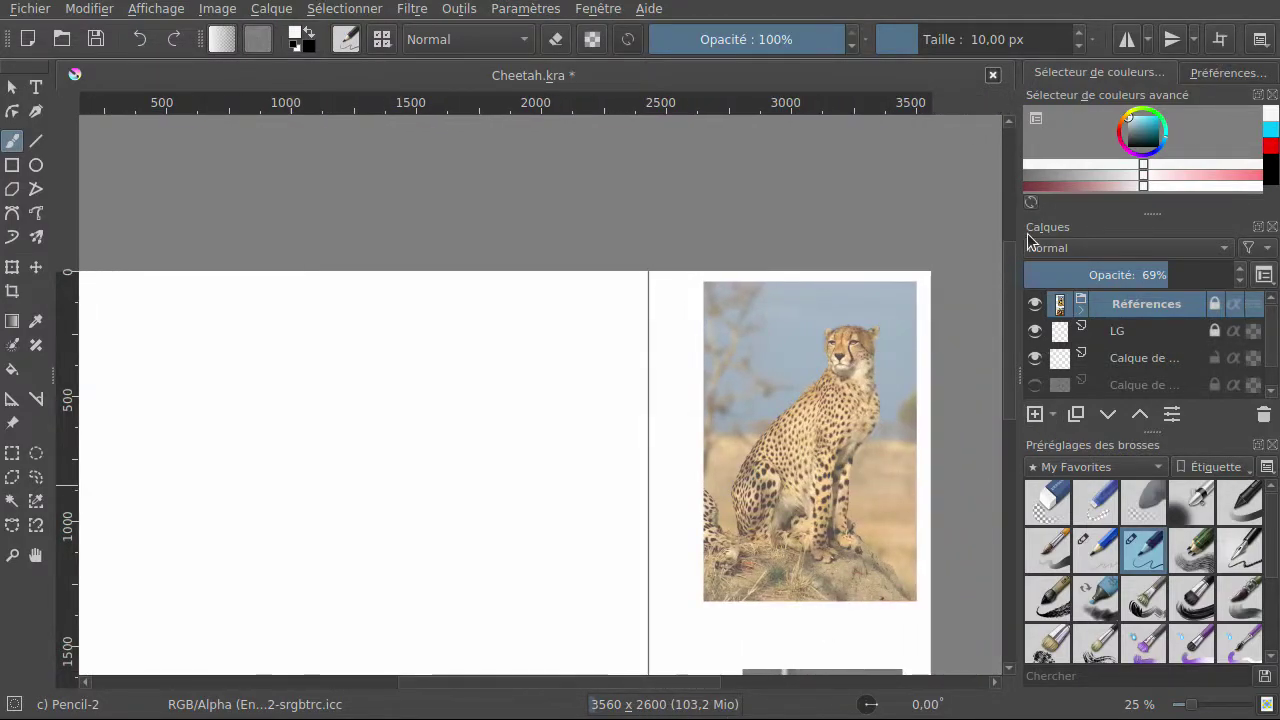
pyautogui.moveTo(1002, 272); pyautogui.dragTo(1003, 319)
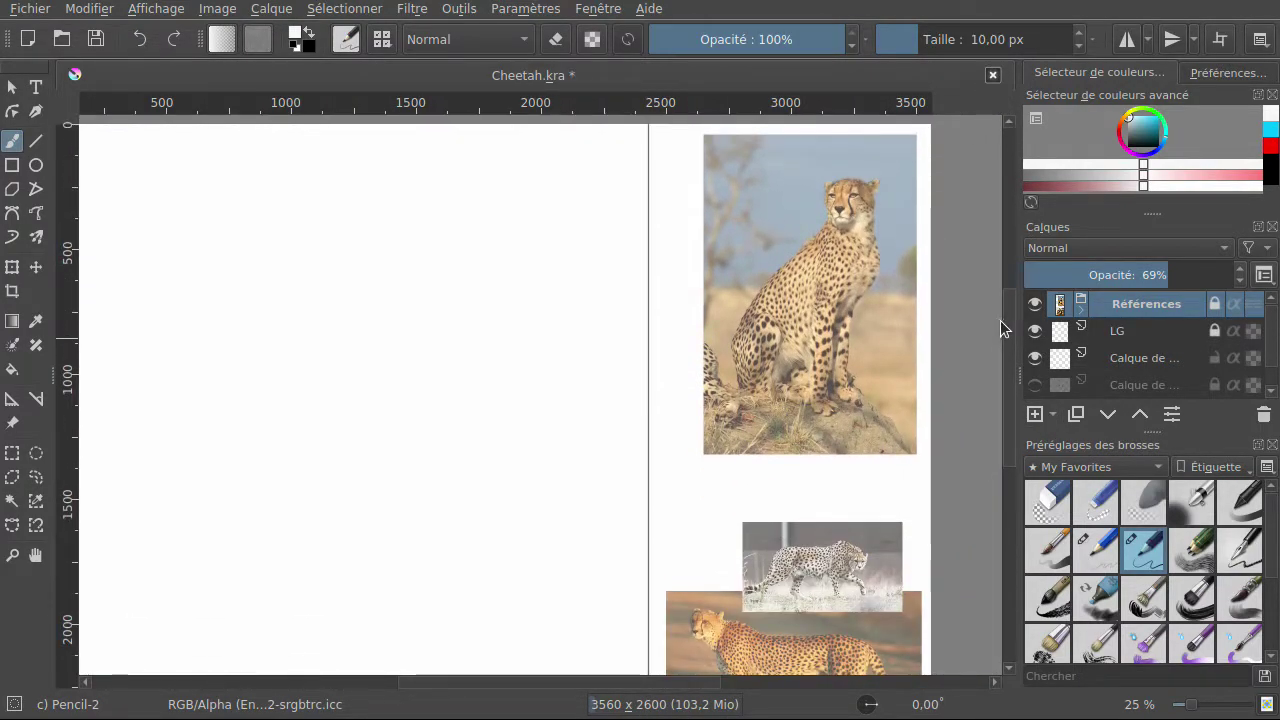
pyautogui.moveTo(677, 694)
pyautogui.mouseDown()
pyautogui.moveTo(634, 688)
pyautogui.moveTo(655, 688)
pyautogui.mouseUp()
pyautogui.moveTo(1011, 333)
pyautogui.mouseDown()
pyautogui.moveTo(1004, 354)
pyautogui.moveTo(1010, 329)
pyautogui.moveTo(1025, 335)
pyautogui.mouseUp()
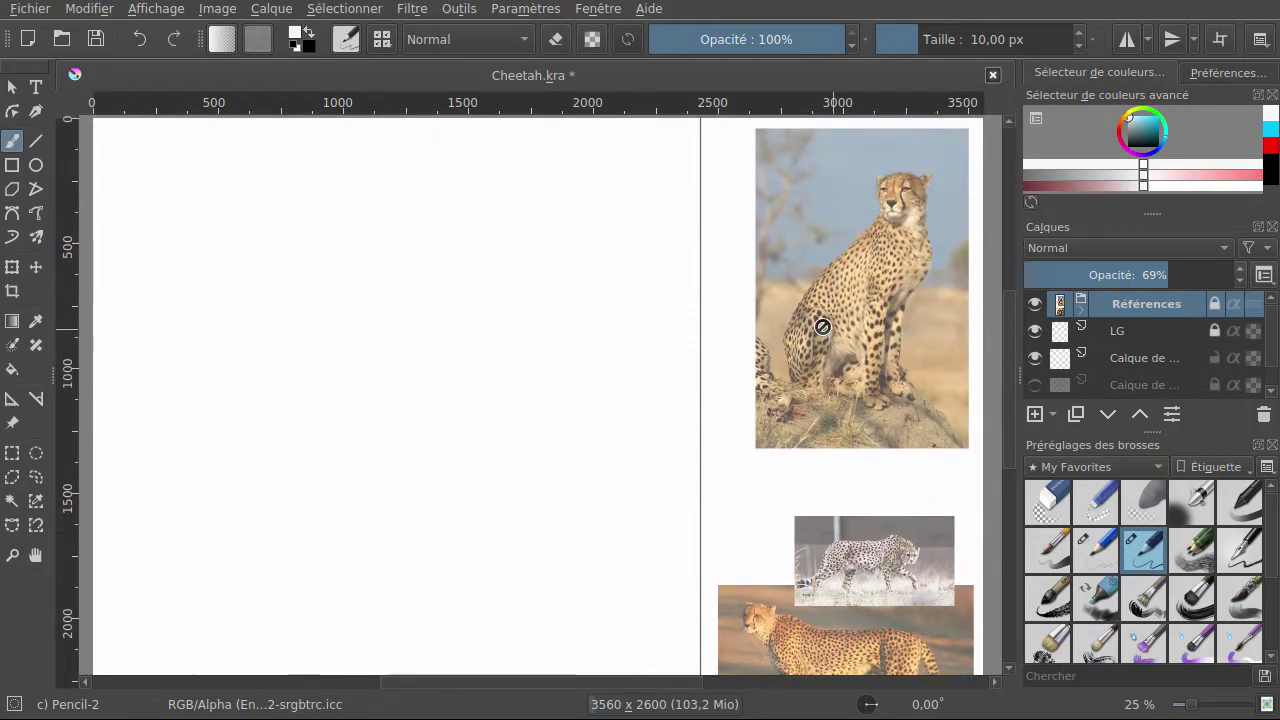
pyautogui.scroll(1, 816, 274)
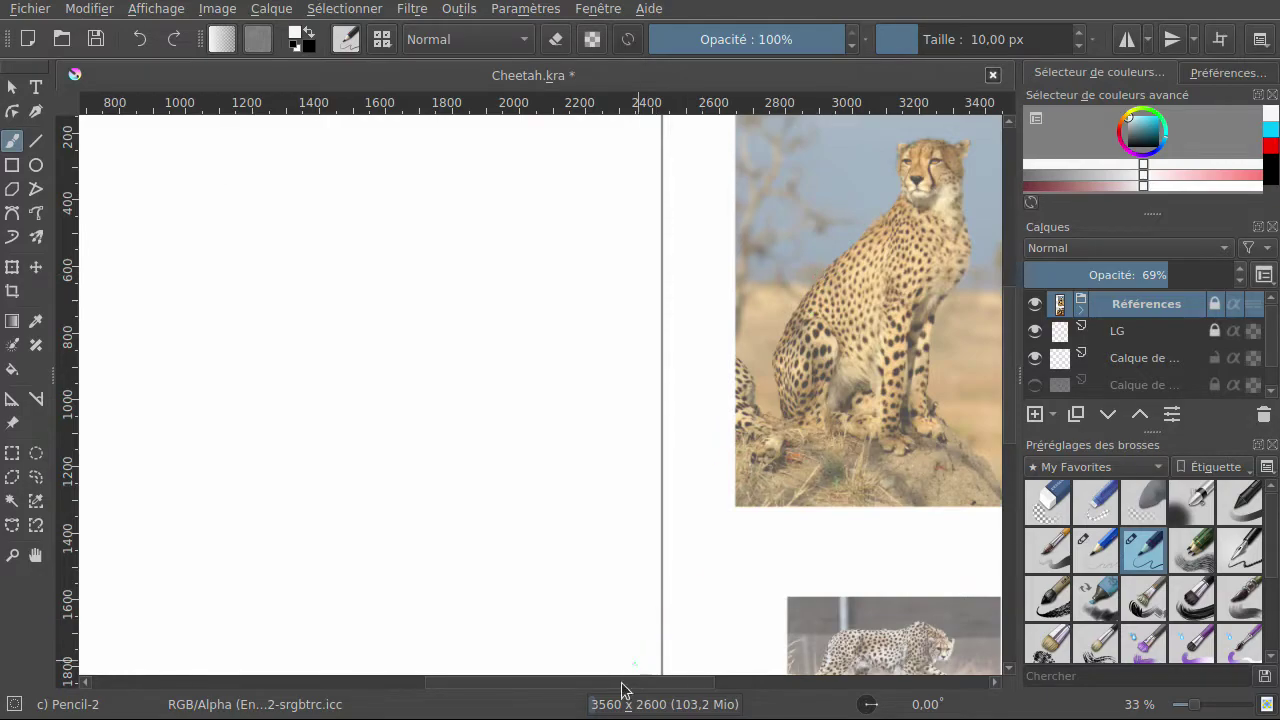
pyautogui.moveTo(597, 690)
pyautogui.mouseDown()
pyautogui.moveTo(509, 686)
pyautogui.moveTo(596, 672)
pyautogui.mouseUp()
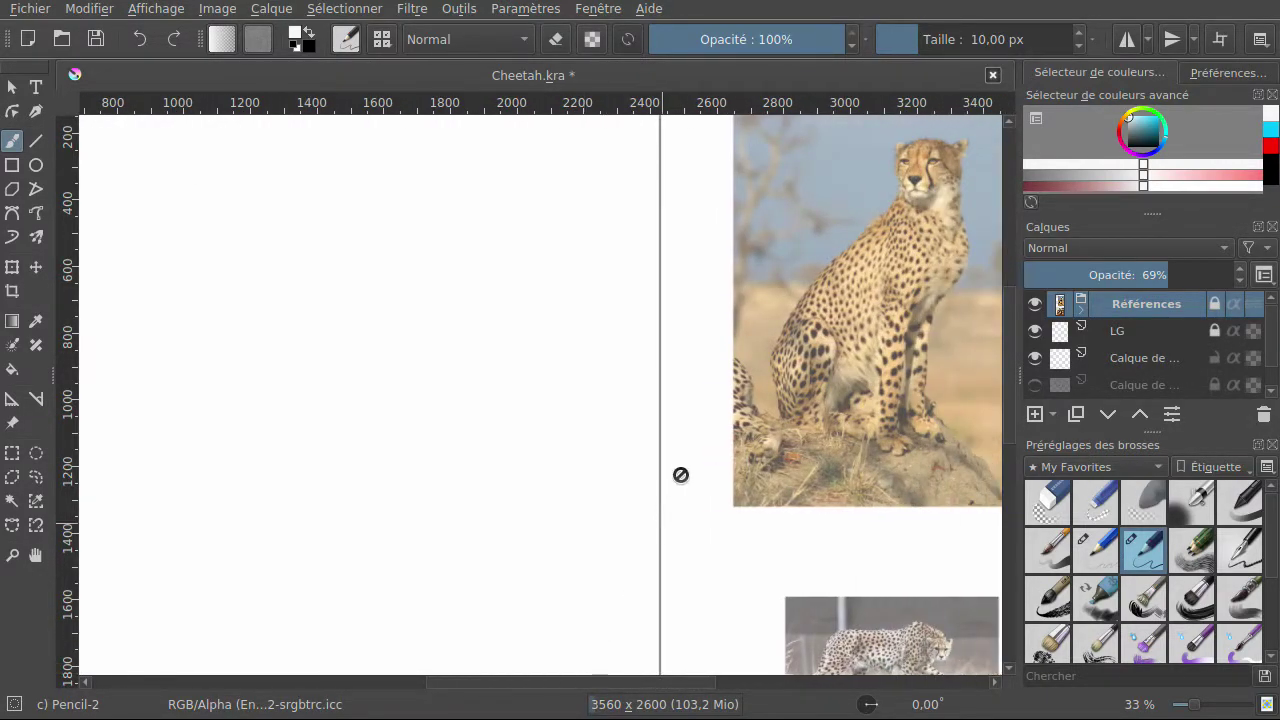
pyautogui.scroll(-1, 680, 477)
pyautogui.moveTo(691, 680)
pyautogui.mouseDown()
pyautogui.moveTo(663, 680)
pyautogui.moveTo(687, 658)
pyautogui.mouseUp()
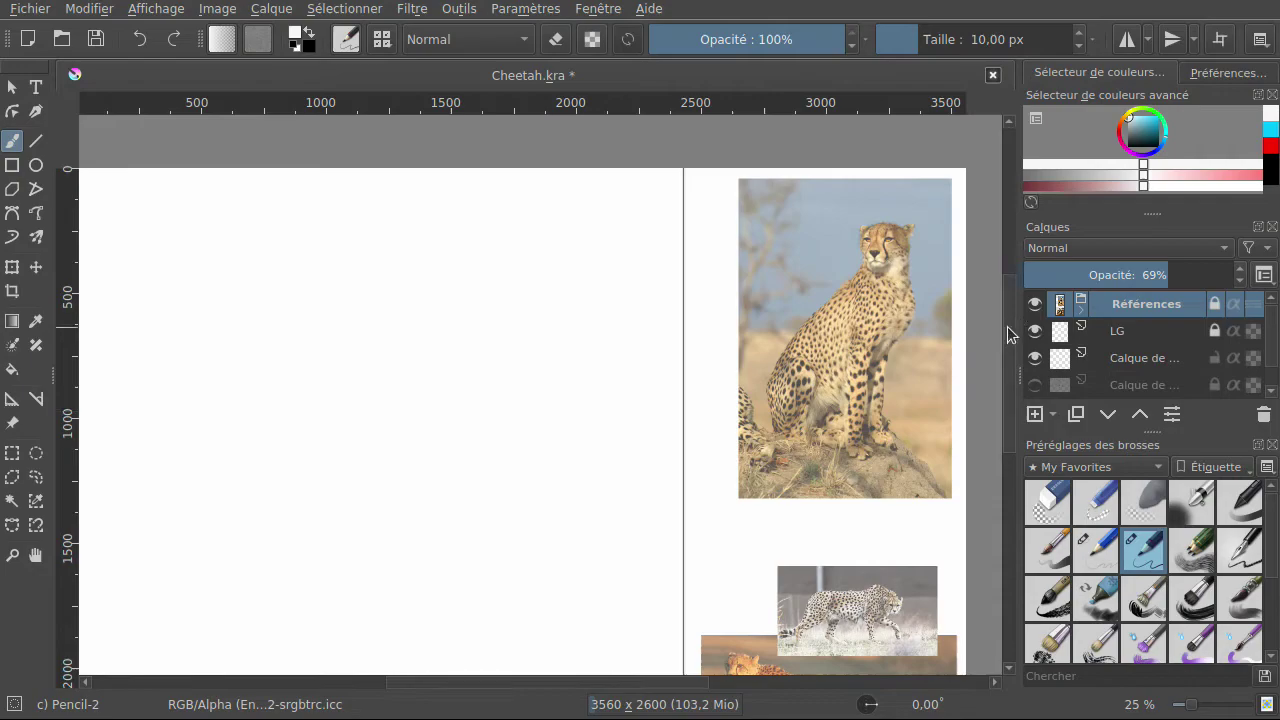
pyautogui.scroll(-3, 1006, 342)
pyautogui.scroll(1, 999, 356)
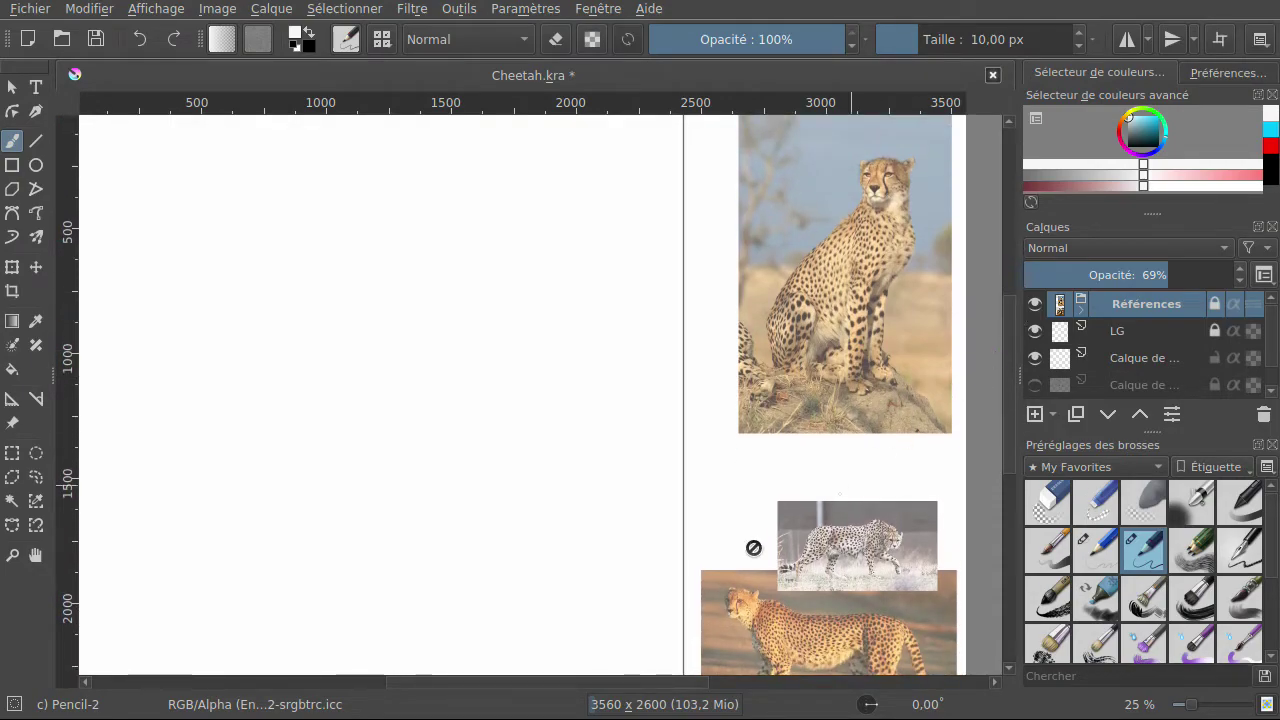
pyautogui.moveTo(691, 680); pyautogui.dragTo(678, 657)
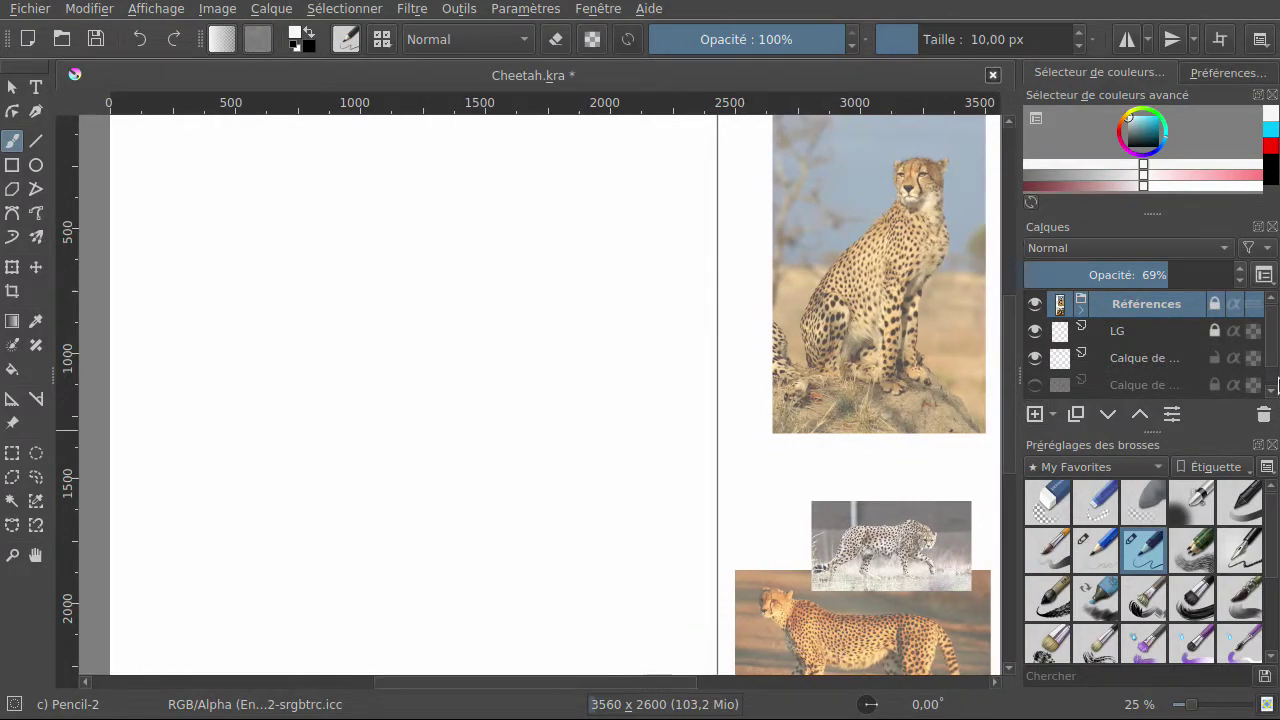
pyautogui.click(1103, 368)
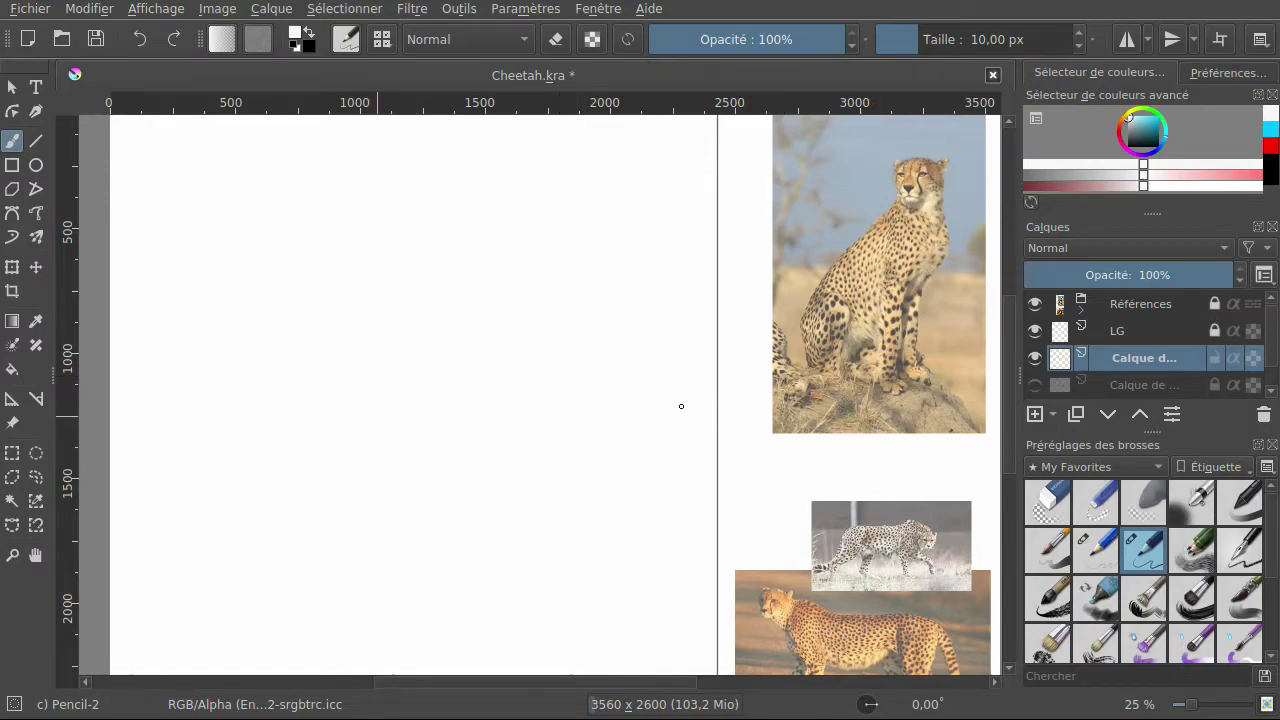
# Using Pencil-1 Hard in black, sketch a circle about 450 px wide on the blank page beside the sitting cheetah photo.
pyautogui.moveTo(1186, 560)
pyautogui.click(1092, 542)
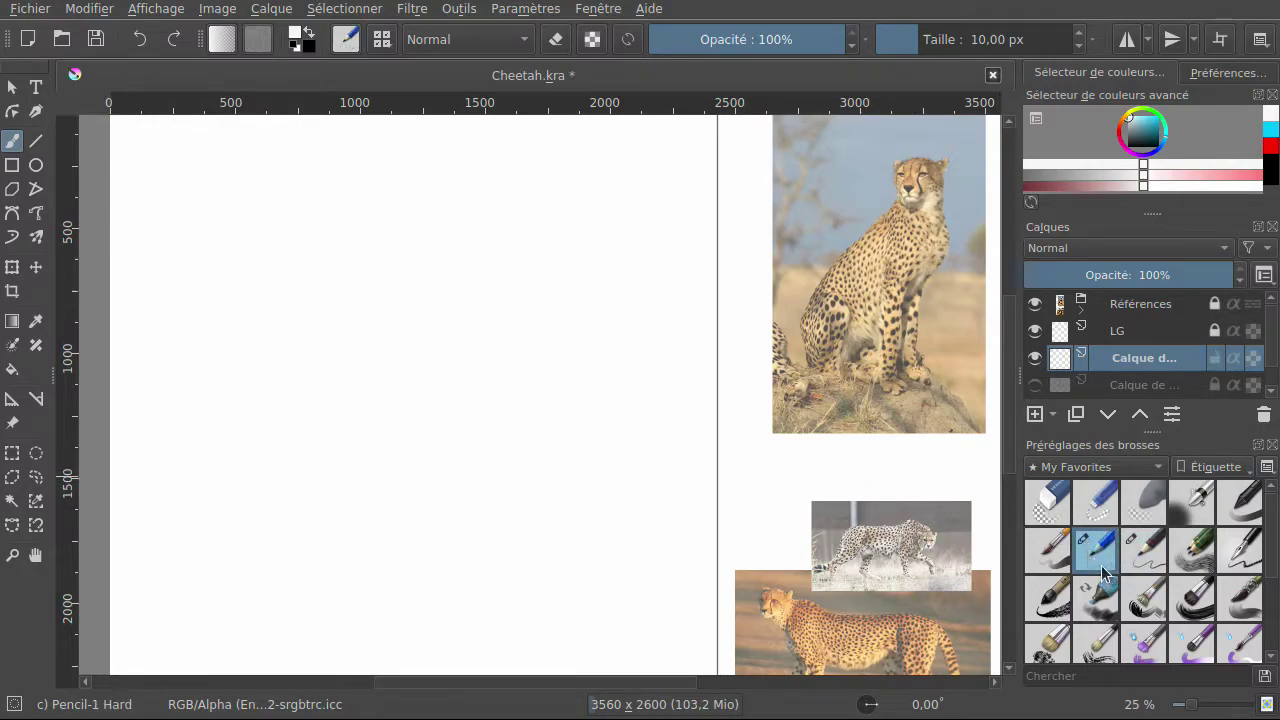
pyautogui.click(1146, 558)
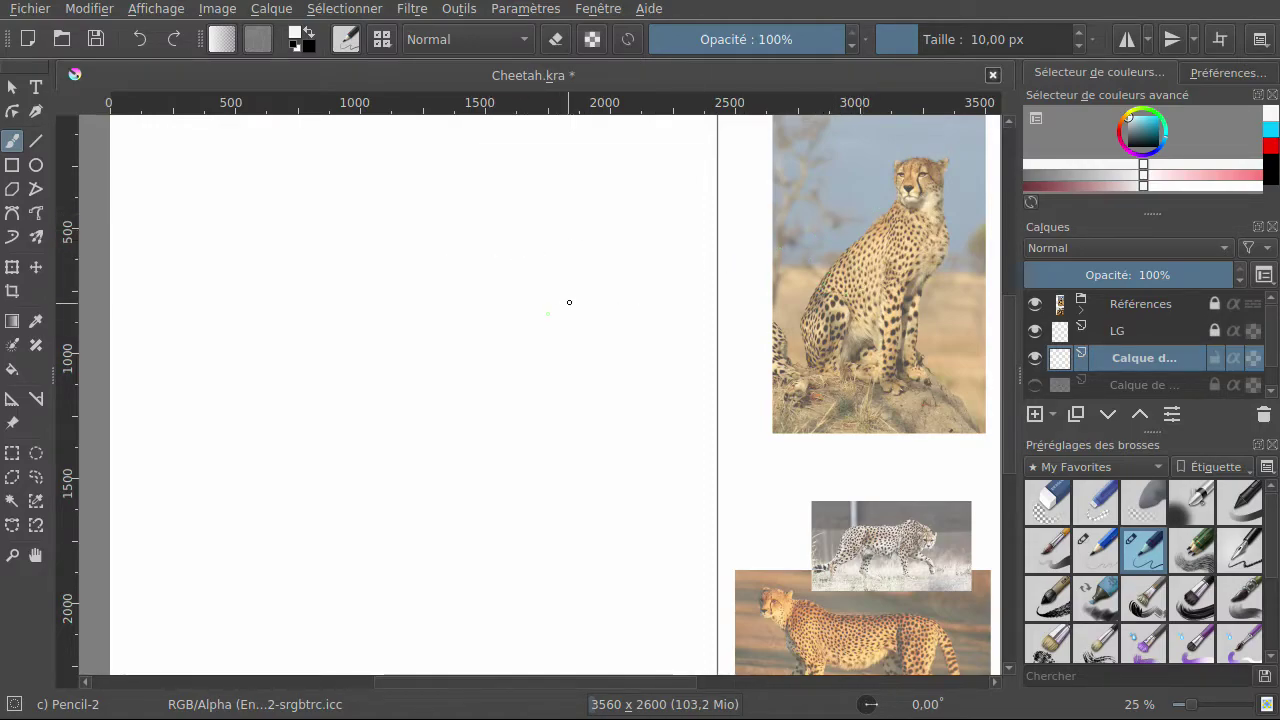
pyautogui.moveTo(1148, 134); pyautogui.dragTo(1128, 163)
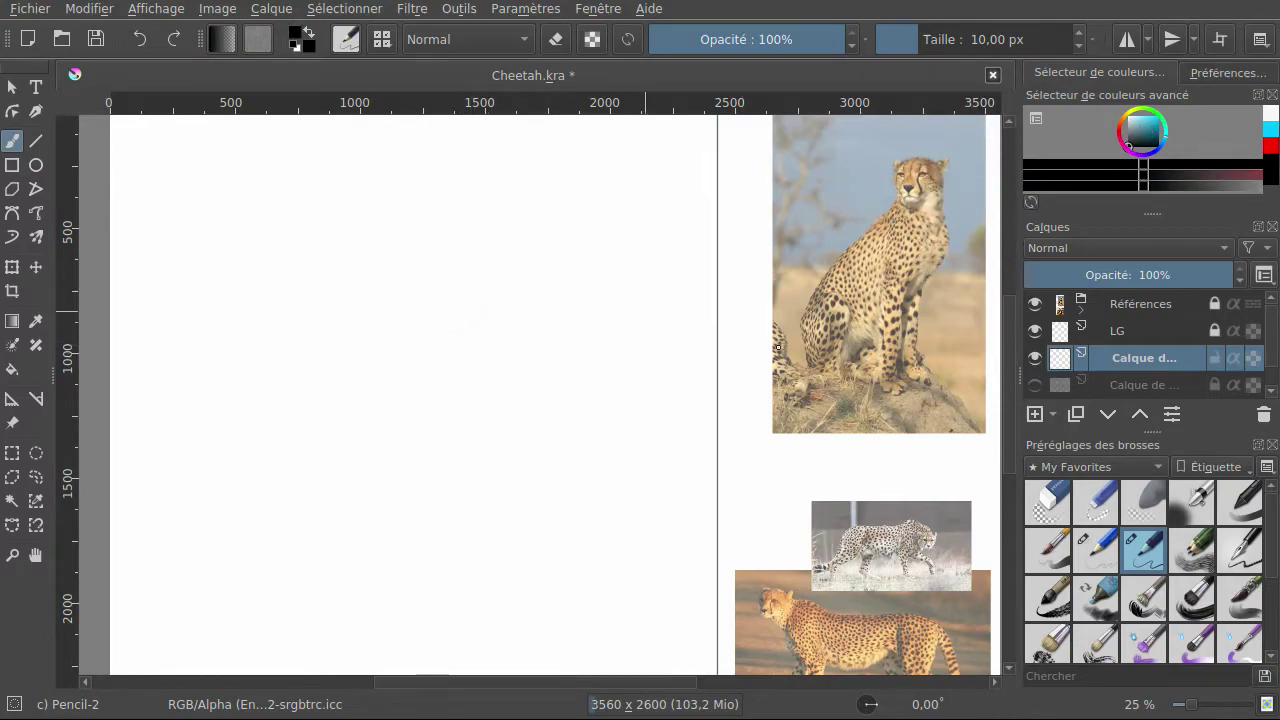
pyautogui.click(1093, 555)
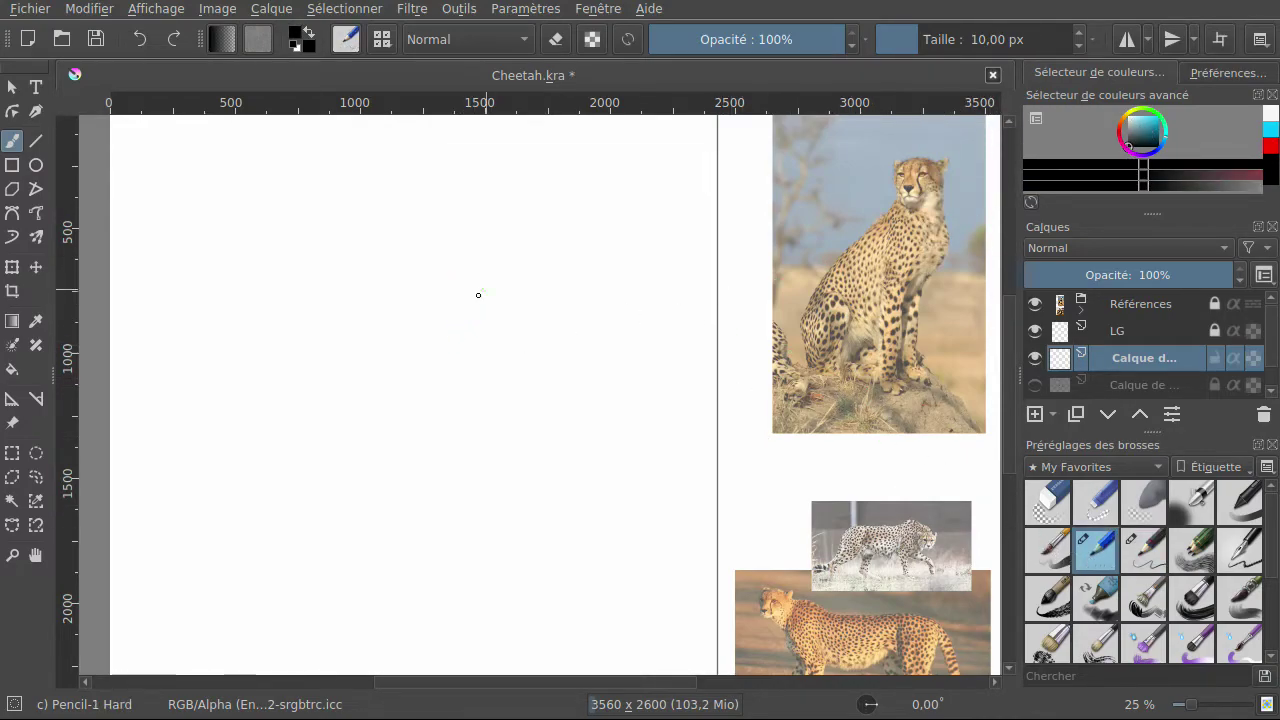
pyautogui.moveTo(545, 297)
pyautogui.mouseDown()
pyautogui.moveTo(483, 360)
pyautogui.moveTo(515, 404)
pyautogui.moveTo(568, 406)
pyautogui.moveTo(583, 328)
pyautogui.mouseUp()
pyautogui.moveTo(522, 296); pyautogui.dragTo(480, 346)
pyautogui.moveTo(502, 397)
pyautogui.mouseDown()
pyautogui.moveTo(533, 409)
pyautogui.moveTo(575, 399)
pyautogui.moveTo(592, 348)
pyautogui.moveTo(539, 302)
pyautogui.moveTo(502, 397)
pyautogui.mouseUp()
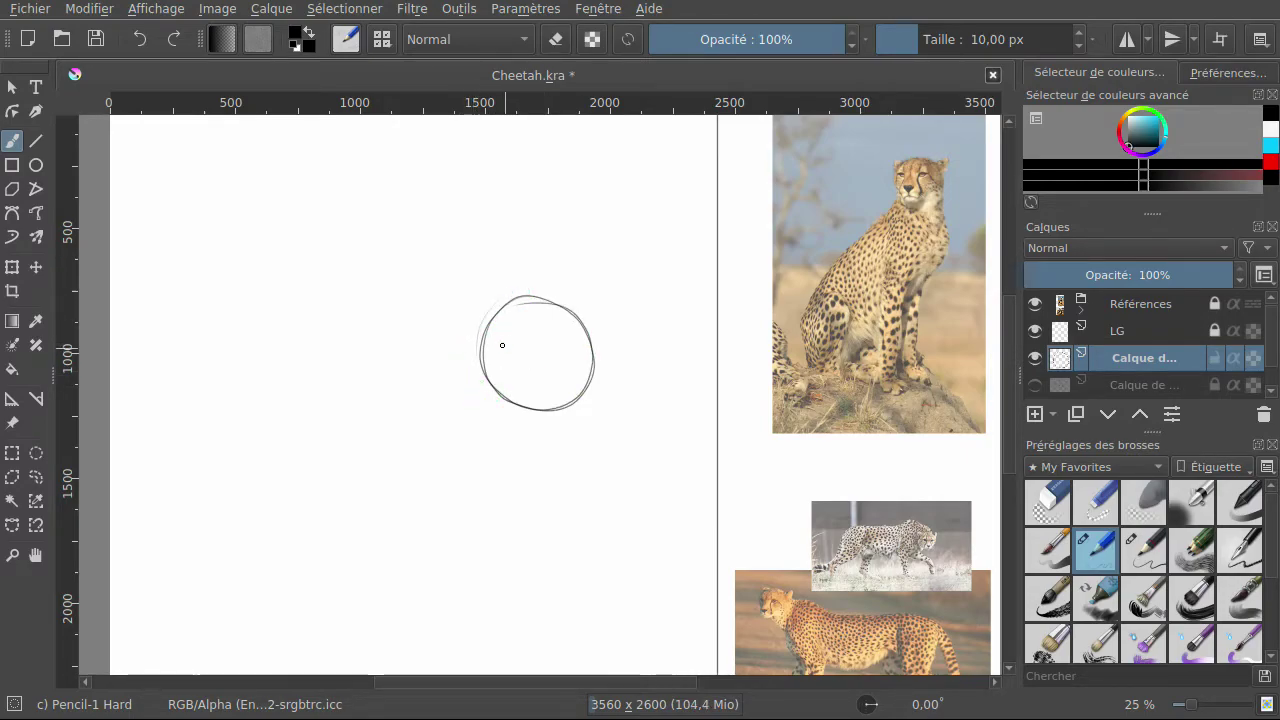
# Sketch a second, lighter circle of similar size overlapping the first one's lower left side.
pyautogui.moveTo(472, 324)
pyautogui.mouseDown()
pyautogui.moveTo(508, 346)
pyautogui.moveTo(501, 357)
pyautogui.moveTo(480, 330)
pyautogui.moveTo(520, 376)
pyautogui.moveTo(514, 359)
pyautogui.moveTo(521, 415)
pyautogui.moveTo(524, 391)
pyautogui.moveTo(509, 427)
pyautogui.moveTo(517, 395)
pyautogui.moveTo(490, 420)
pyautogui.moveTo(498, 430)
pyautogui.moveTo(519, 409)
pyautogui.moveTo(517, 422)
pyautogui.moveTo(490, 438)
pyautogui.moveTo(435, 405)
pyautogui.mouseUp()
pyautogui.moveTo(462, 321)
pyautogui.mouseDown()
pyautogui.moveTo(493, 326)
pyautogui.moveTo(439, 342)
pyautogui.moveTo(422, 401)
pyautogui.moveTo(451, 440)
pyautogui.mouseUp()
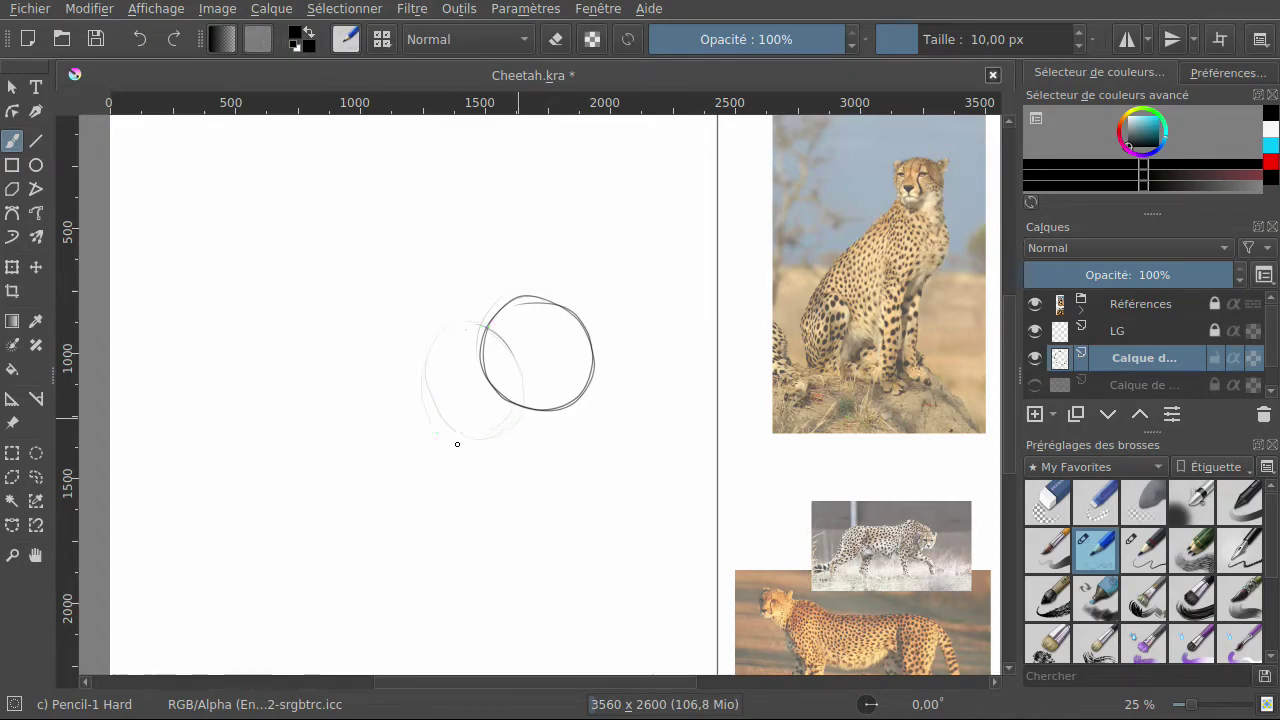
pyautogui.moveTo(413, 391)
pyautogui.mouseDown()
pyautogui.moveTo(472, 446)
pyautogui.moveTo(527, 386)
pyautogui.mouseUp()
pyautogui.moveTo(425, 424)
pyautogui.mouseDown()
pyautogui.moveTo(516, 421)
pyautogui.moveTo(483, 328)
pyautogui.mouseUp()
pyautogui.hotkey('ctrl', 'z')
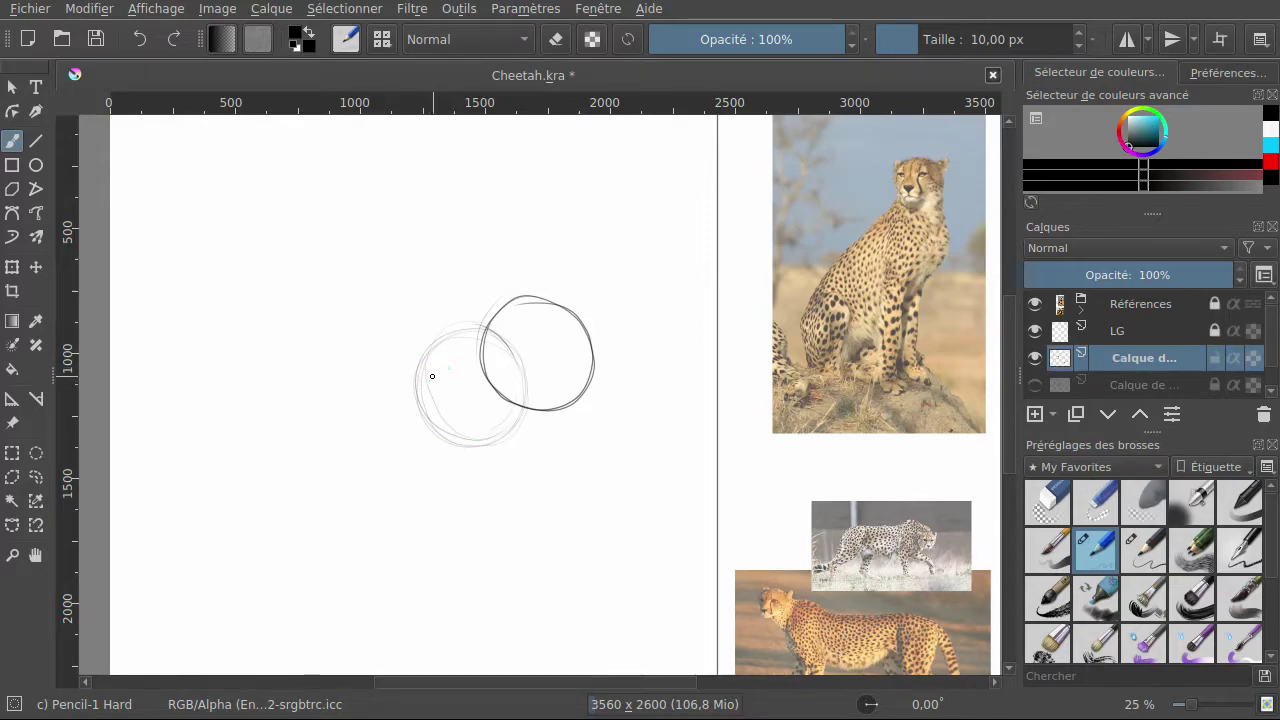
pyautogui.moveTo(408, 377)
pyautogui.mouseDown()
pyautogui.moveTo(473, 451)
pyautogui.moveTo(408, 399)
pyautogui.moveTo(509, 429)
pyautogui.moveTo(457, 418)
pyautogui.moveTo(519, 413)
pyautogui.mouseUp()
# Sketch a third circle overlapping the second one's lower left side, continuing the diagonal chain of body volumes.
pyautogui.moveTo(357, 426)
pyautogui.mouseDown()
pyautogui.moveTo(403, 380)
pyautogui.moveTo(437, 388)
pyautogui.moveTo(401, 384)
pyautogui.moveTo(371, 421)
pyautogui.moveTo(385, 436)
pyautogui.moveTo(380, 396)
pyautogui.moveTo(358, 445)
pyautogui.moveTo(390, 478)
pyautogui.mouseUp()
pyautogui.moveTo(462, 451)
pyautogui.mouseDown()
pyautogui.moveTo(413, 485)
pyautogui.moveTo(362, 474)
pyautogui.moveTo(355, 409)
pyautogui.moveTo(409, 369)
pyautogui.moveTo(428, 378)
pyautogui.moveTo(380, 380)
pyautogui.mouseUp()
pyautogui.moveTo(434, 473)
pyautogui.mouseDown()
pyautogui.moveTo(466, 425)
pyautogui.moveTo(457, 449)
pyautogui.moveTo(377, 458)
pyautogui.moveTo(371, 385)
pyautogui.moveTo(438, 370)
pyautogui.moveTo(387, 372)
pyautogui.moveTo(366, 450)
pyautogui.moveTo(457, 445)
pyautogui.mouseUp()
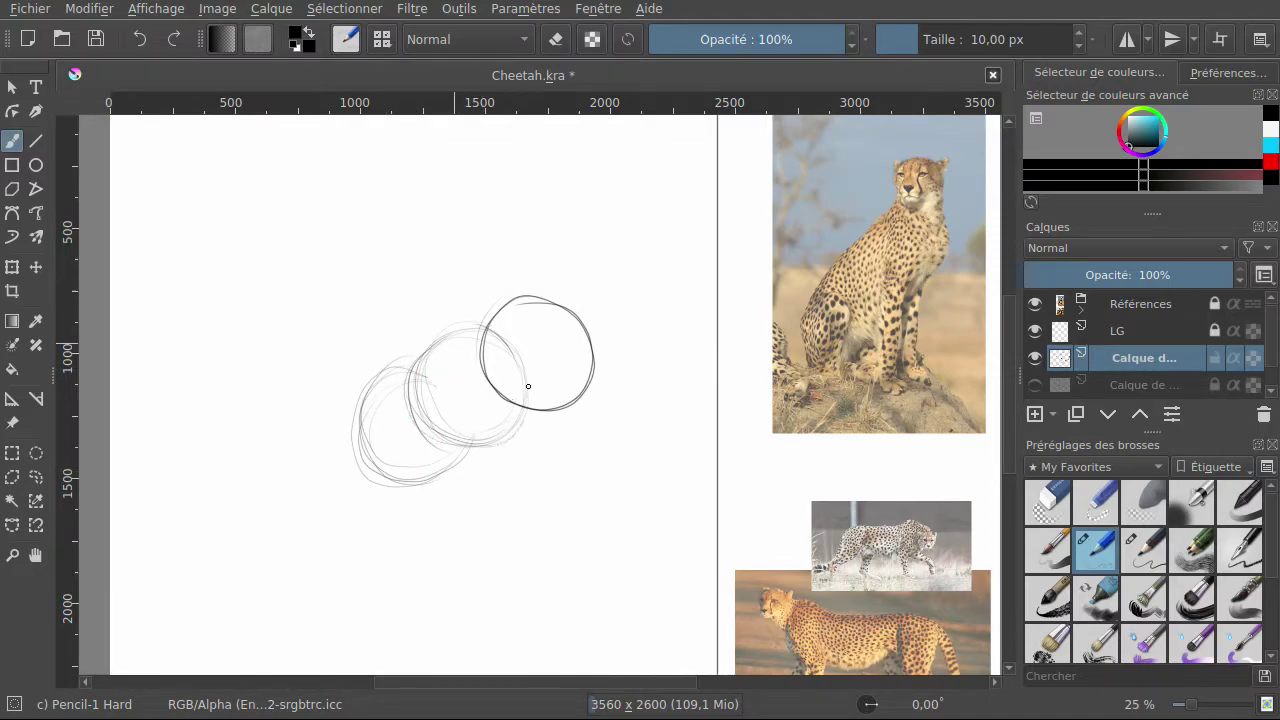
# Reinforce the second circle's outline and retrace the arcs inside both overlaps between the circles.
pyautogui.moveTo(506, 306)
pyautogui.mouseDown()
pyautogui.moveTo(477, 356)
pyautogui.moveTo(526, 406)
pyautogui.mouseUp()
pyautogui.moveTo(410, 398)
pyautogui.mouseDown()
pyautogui.moveTo(497, 448)
pyautogui.moveTo(540, 409)
pyautogui.mouseUp()
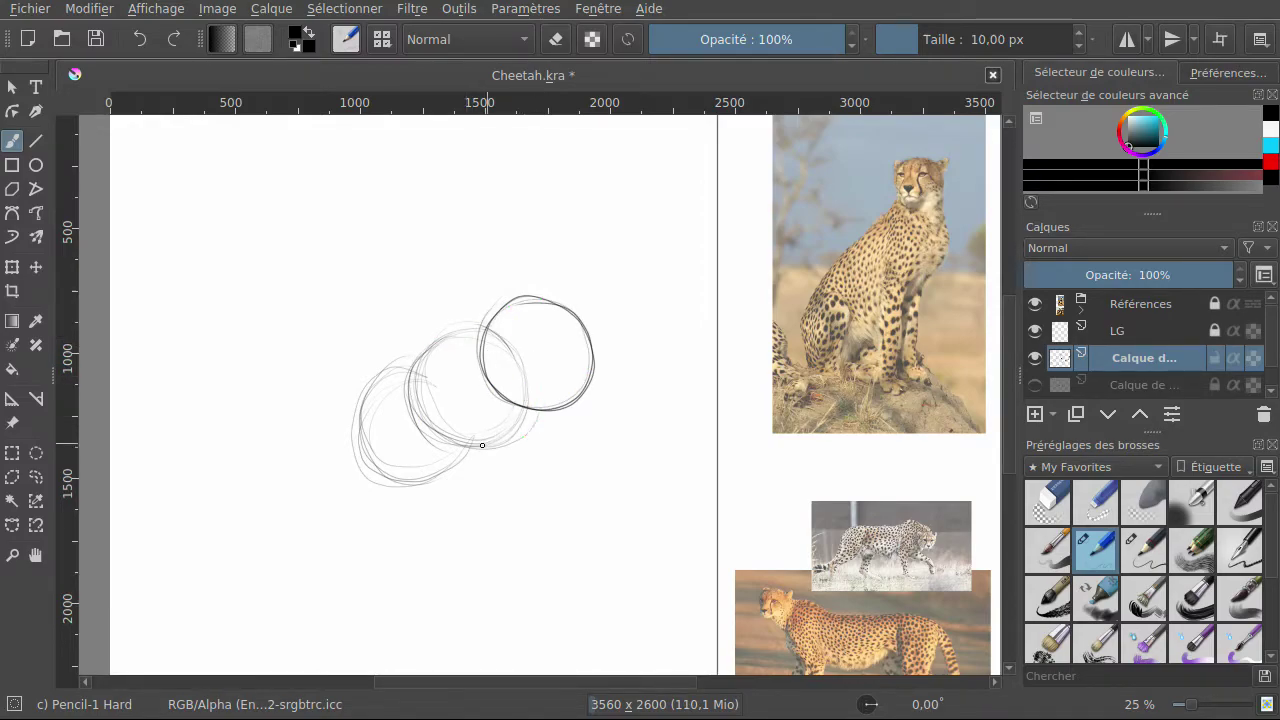
pyautogui.moveTo(496, 339); pyautogui.dragTo(524, 386)
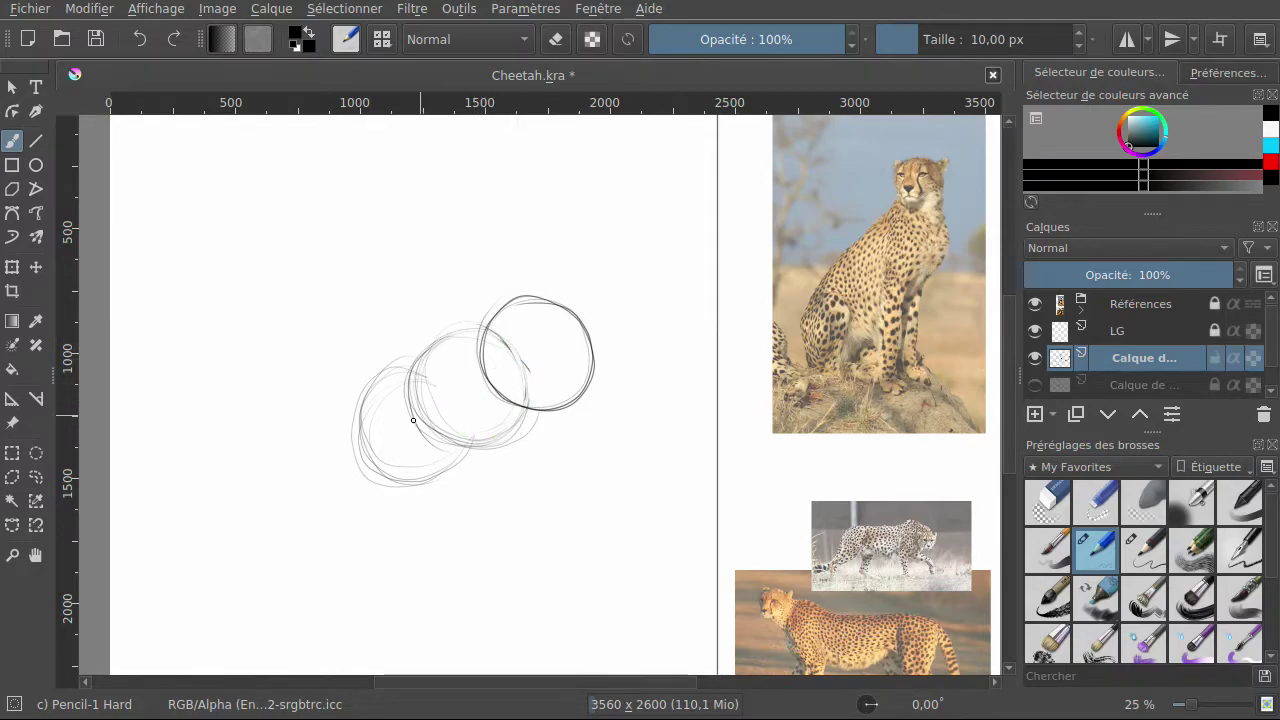
pyautogui.moveTo(425, 386)
pyautogui.mouseDown()
pyautogui.moveTo(450, 414)
pyautogui.moveTo(426, 395)
pyautogui.moveTo(430, 370)
pyautogui.moveTo(458, 455)
pyautogui.moveTo(422, 391)
pyautogui.moveTo(458, 379)
pyautogui.moveTo(435, 432)
pyautogui.moveTo(398, 378)
pyautogui.moveTo(451, 444)
pyautogui.moveTo(425, 413)
pyautogui.moveTo(446, 388)
pyautogui.moveTo(459, 430)
pyautogui.moveTo(440, 388)
pyautogui.mouseUp()
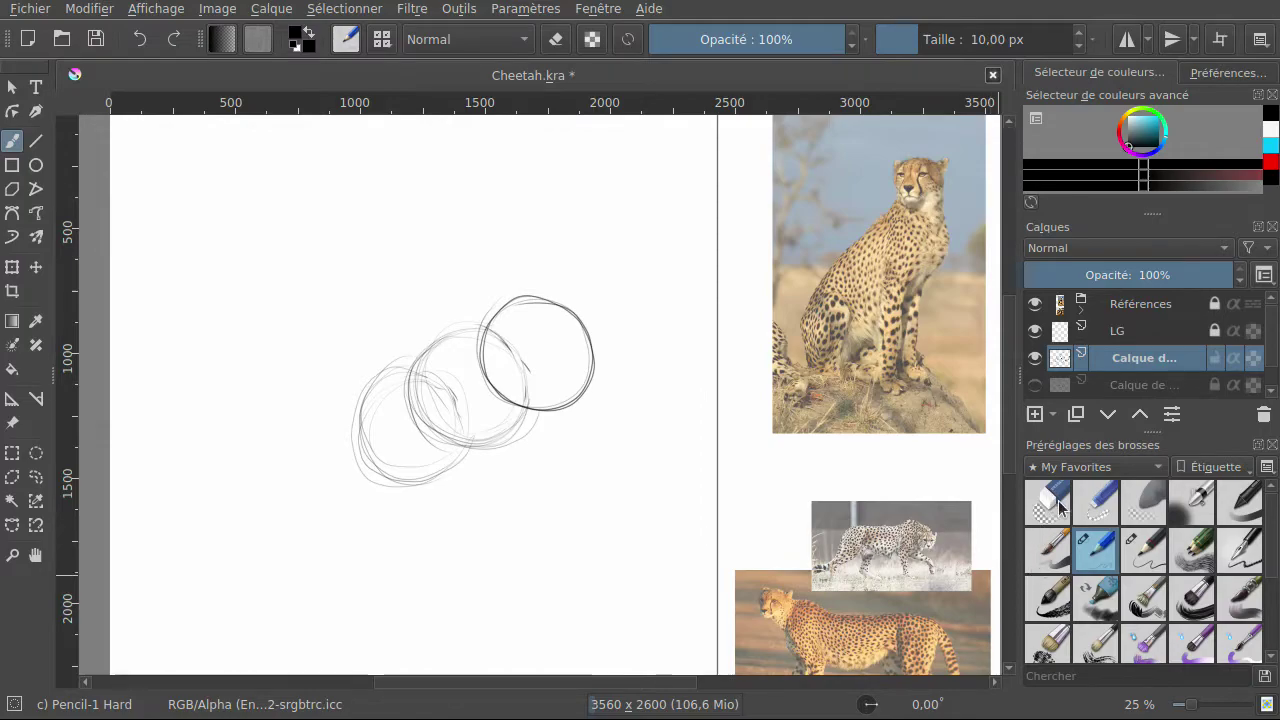
# Erase the arcs inside the two overlaps between the circles with Eraser Soft.
pyautogui.press('e')
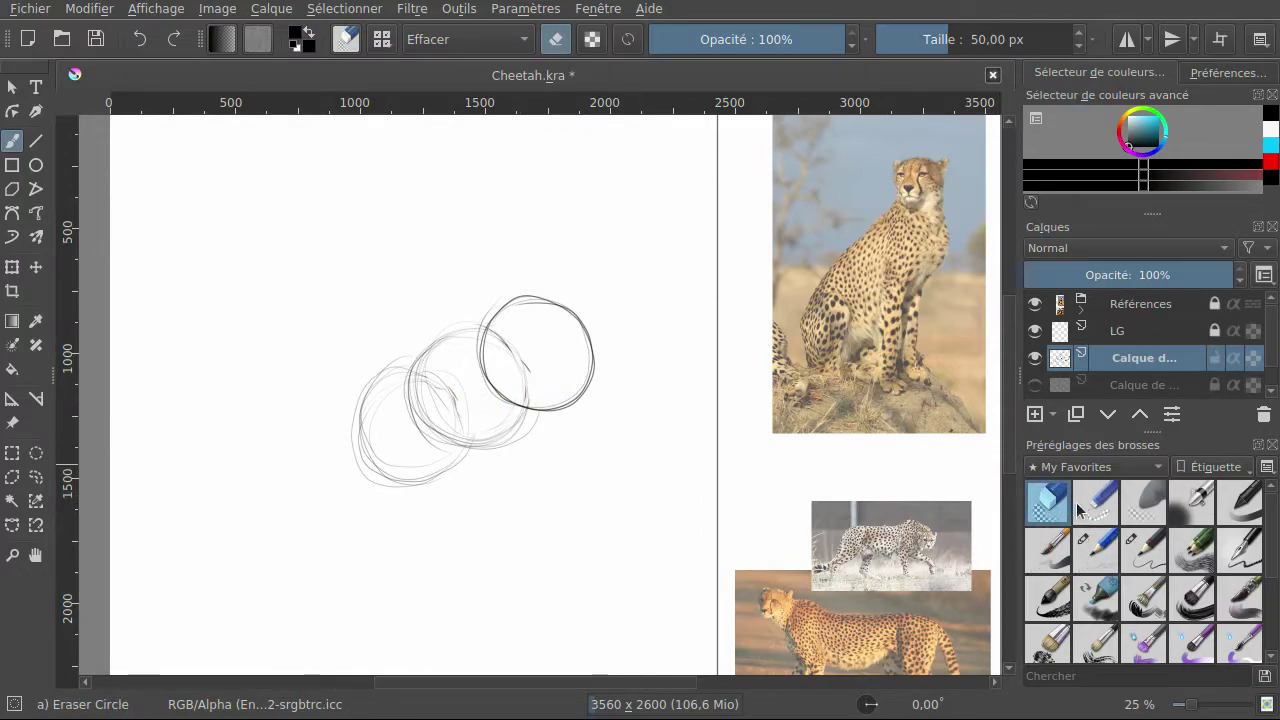
pyautogui.click(1143, 503)
pyautogui.moveTo(533, 367); pyautogui.dragTo(498, 341)
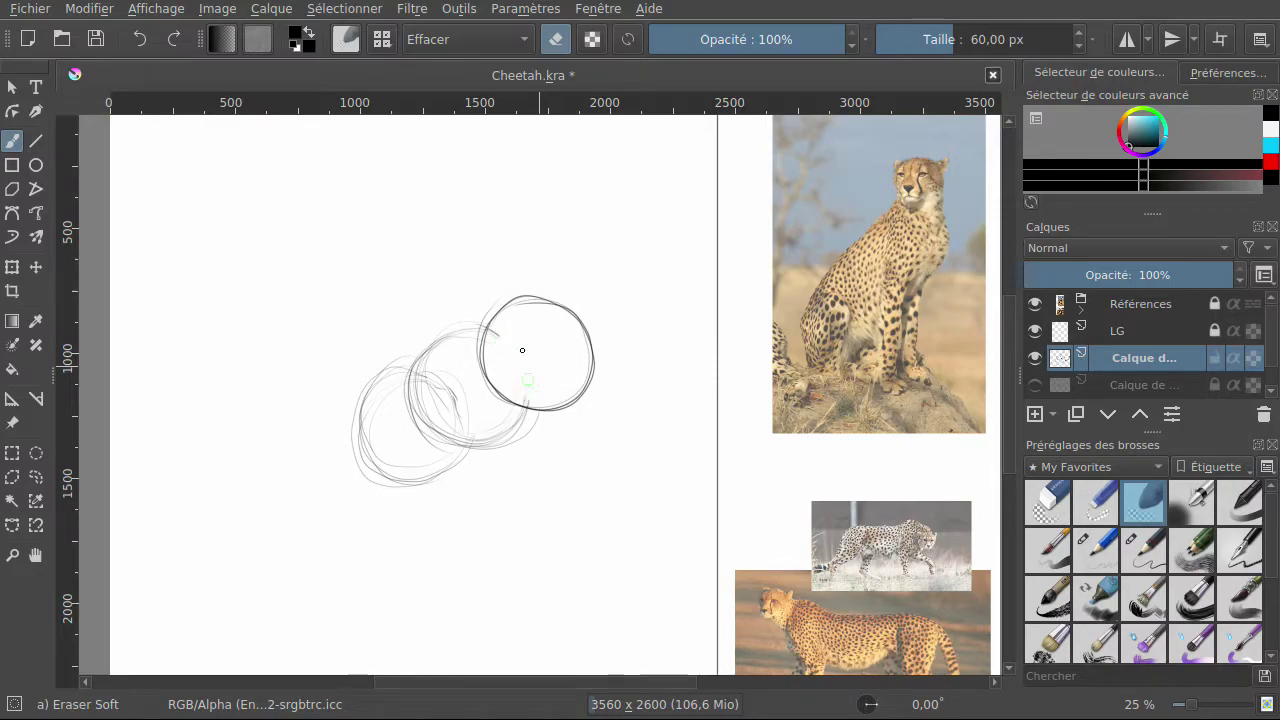
pyautogui.moveTo(447, 394); pyautogui.dragTo(457, 397)
# Redraw the hidden arcs inside both circle overlaps as dashed lines with Pencil-1 Hard.
pyautogui.click(1102, 556)
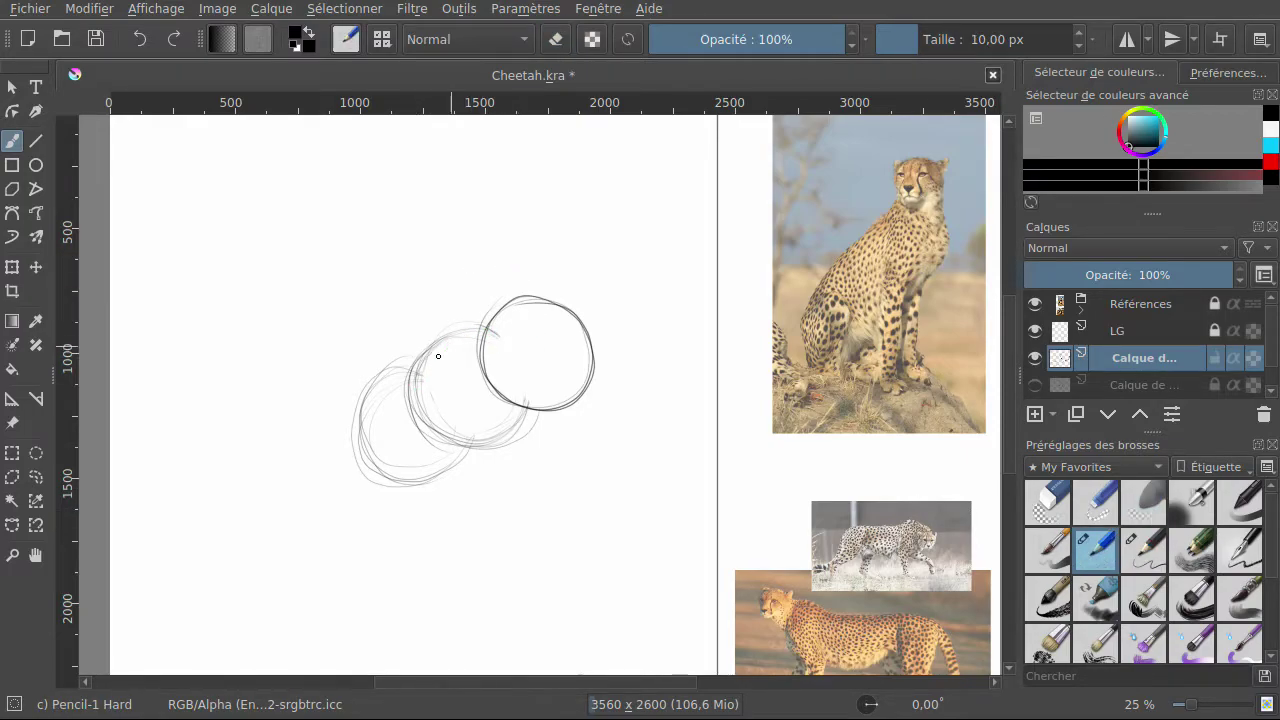
pyautogui.moveTo(503, 339); pyautogui.dragTo(522, 387)
pyautogui.moveTo(430, 376); pyautogui.dragTo(436, 380)
pyautogui.moveTo(438, 373); pyautogui.dragTo(443, 376)
# Try a stroke along the third circle's outer edge, and undo it together with the last dashes in its overlap.
pyautogui.click(136, 36)
pyautogui.click(136, 36)
pyautogui.moveTo(383, 366)
pyautogui.mouseDown()
pyautogui.moveTo(358, 388)
pyautogui.moveTo(358, 441)
pyautogui.mouseUp()
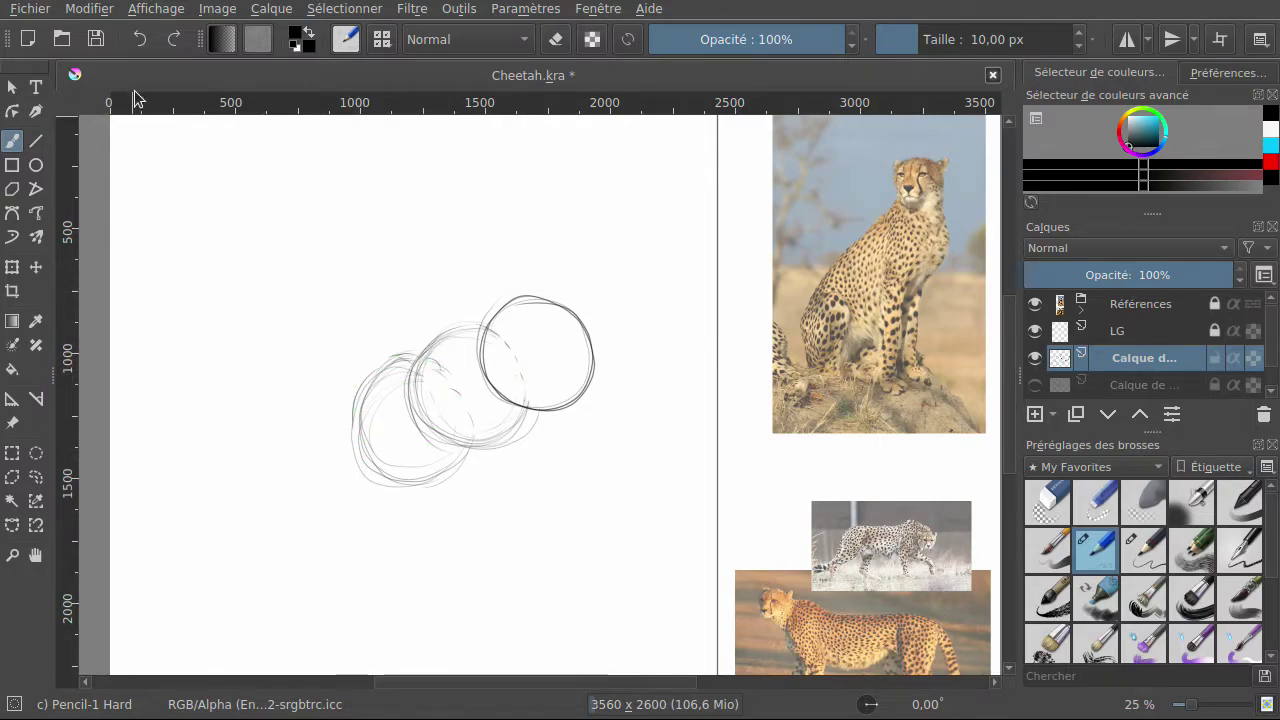
pyautogui.click(129, 42)
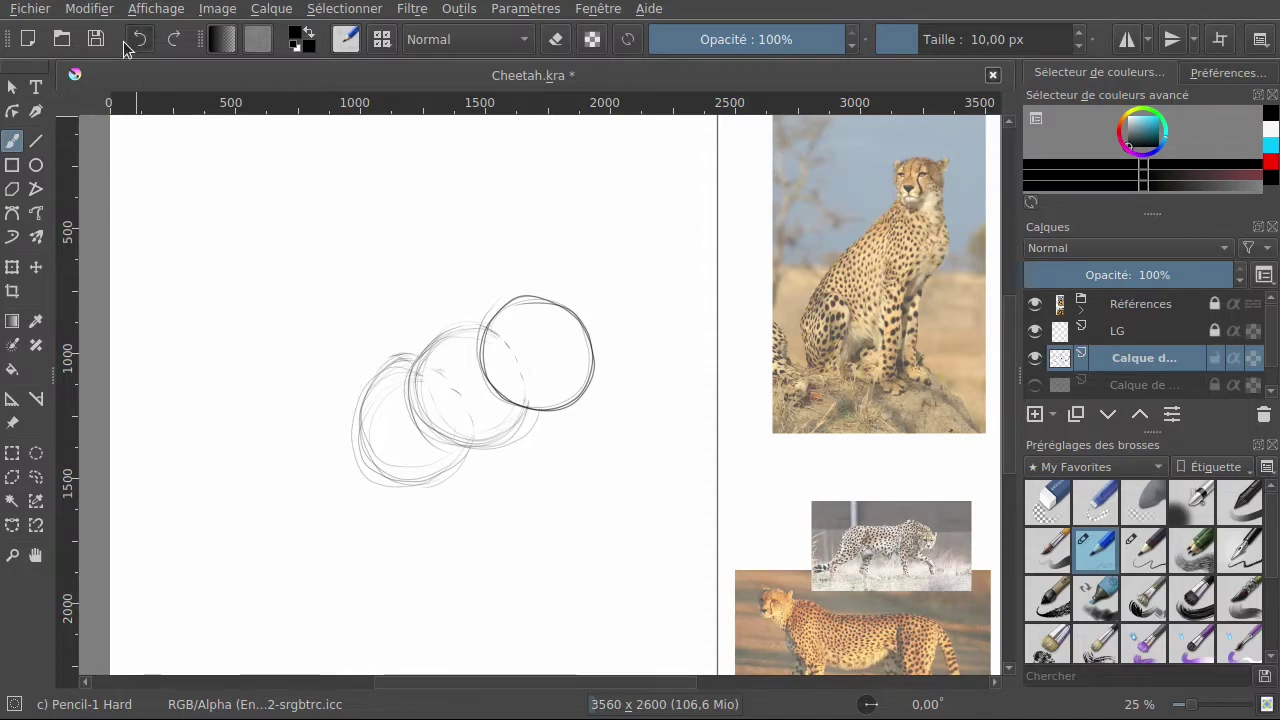
pyautogui.click(139, 40)
pyautogui.click(139, 40)
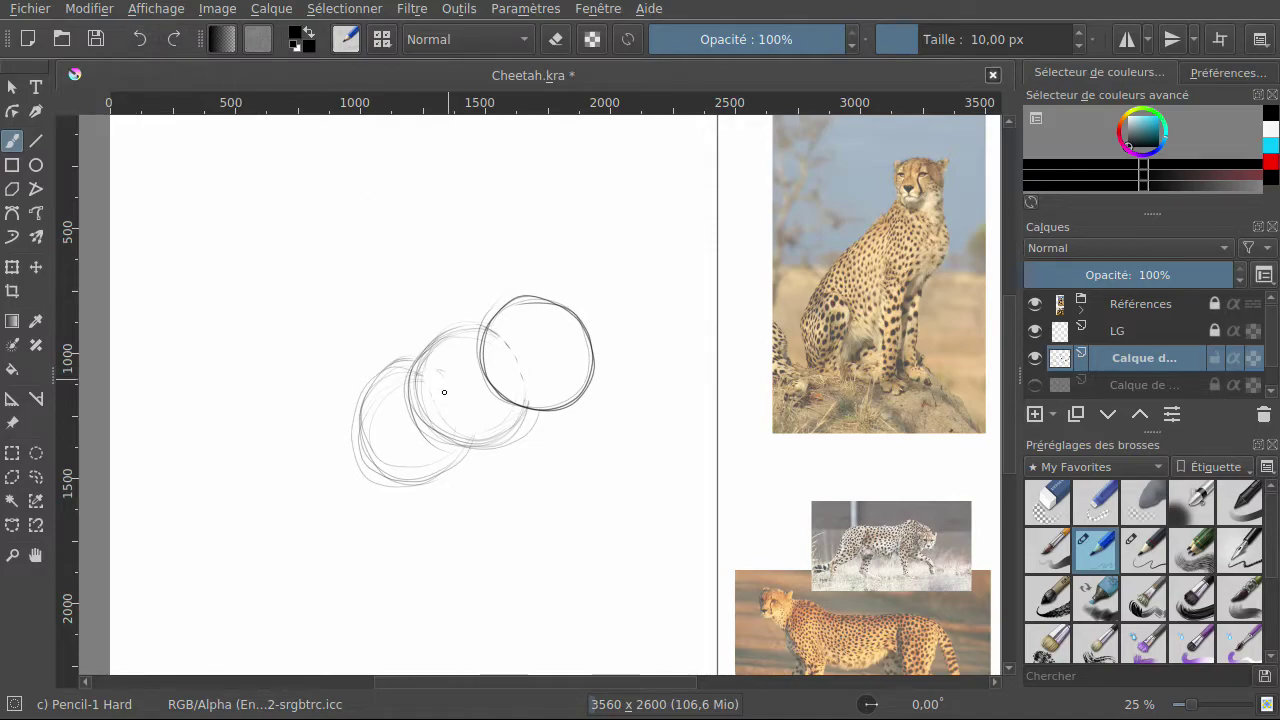
# Reinforce the lower-left circle's outline and turn its hidden arc inside the middle circle into dashes with Eraser Soft.
pyautogui.moveTo(369, 382)
pyautogui.mouseDown()
pyautogui.moveTo(349, 411)
pyautogui.moveTo(363, 466)
pyautogui.mouseUp()
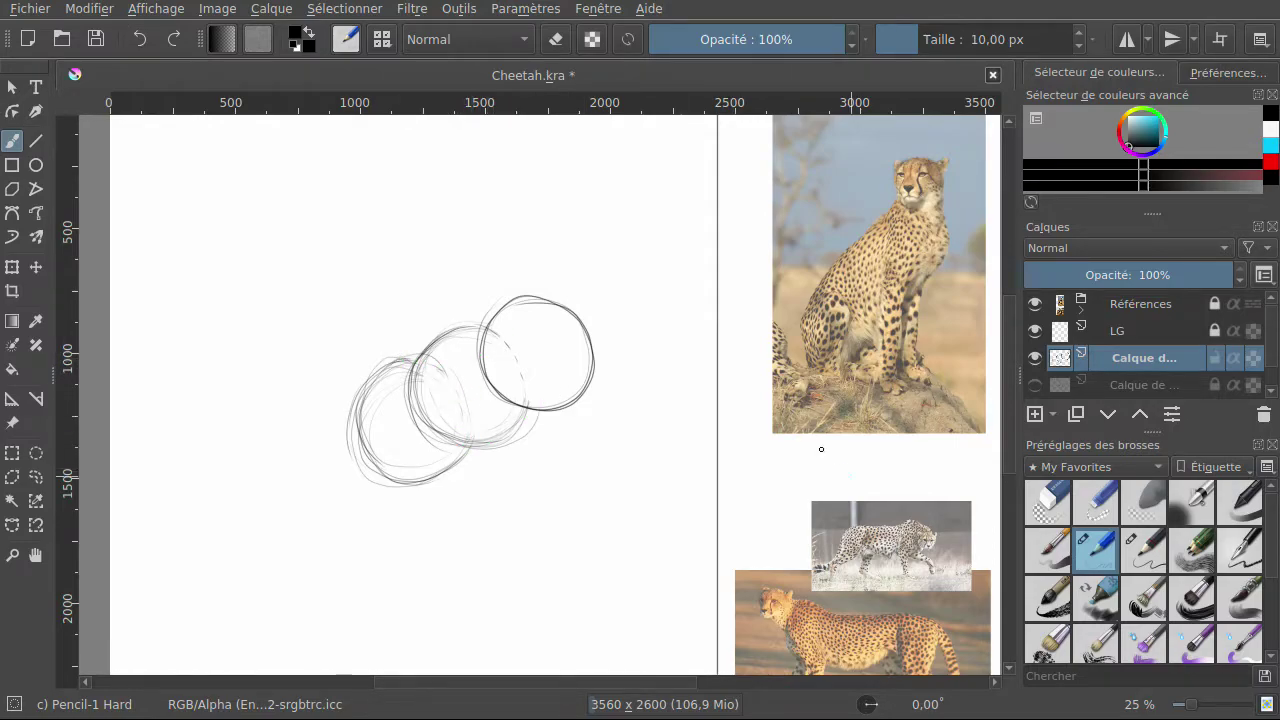
pyautogui.moveTo(463, 395)
pyautogui.mouseDown()
pyautogui.moveTo(470, 416)
pyautogui.moveTo(455, 375)
pyautogui.mouseUp()
pyautogui.hotkey('ctrl', 'z')
pyautogui.click(1141, 505)
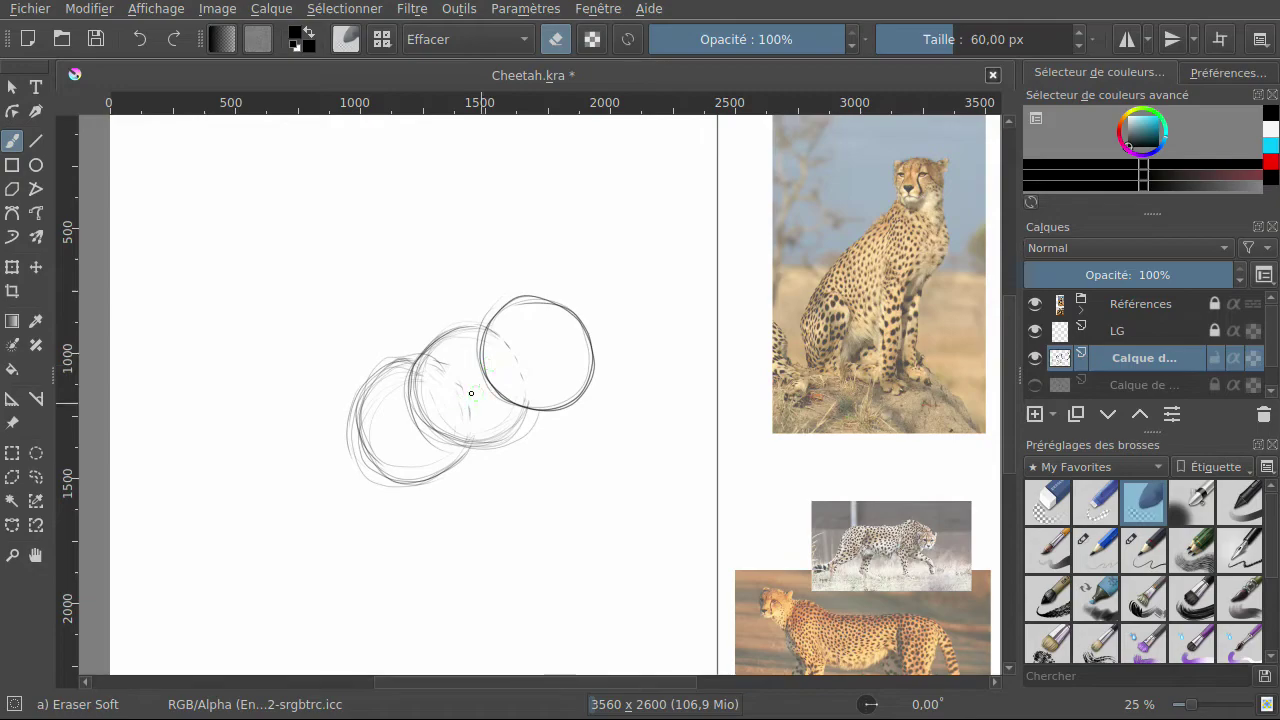
pyautogui.moveTo(460, 357); pyautogui.dragTo(434, 363)
pyautogui.moveTo(434, 385); pyautogui.dragTo(450, 406)
pyautogui.click(1096, 548)
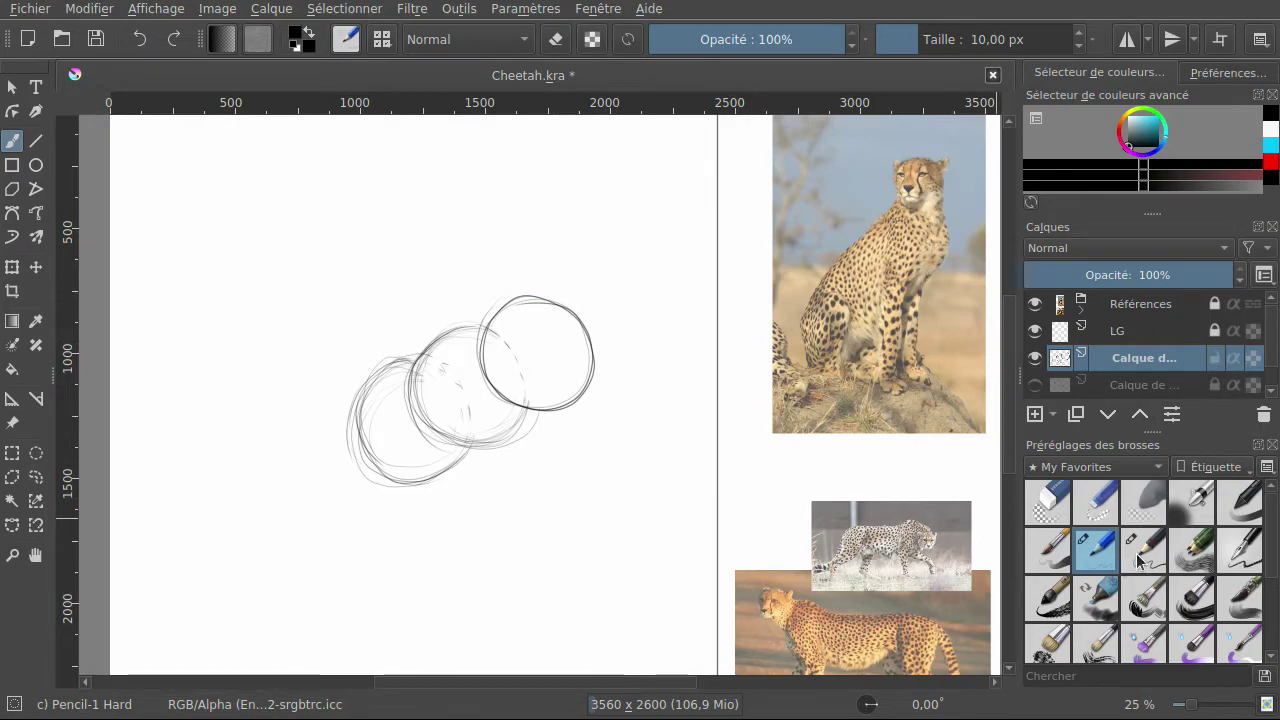
# Lighten all three circles with Eraser Soft at 378.05 px, reduce the eraser to 54.65 px, and return to Pencil-1 Hard.
pyautogui.click(1143, 500)
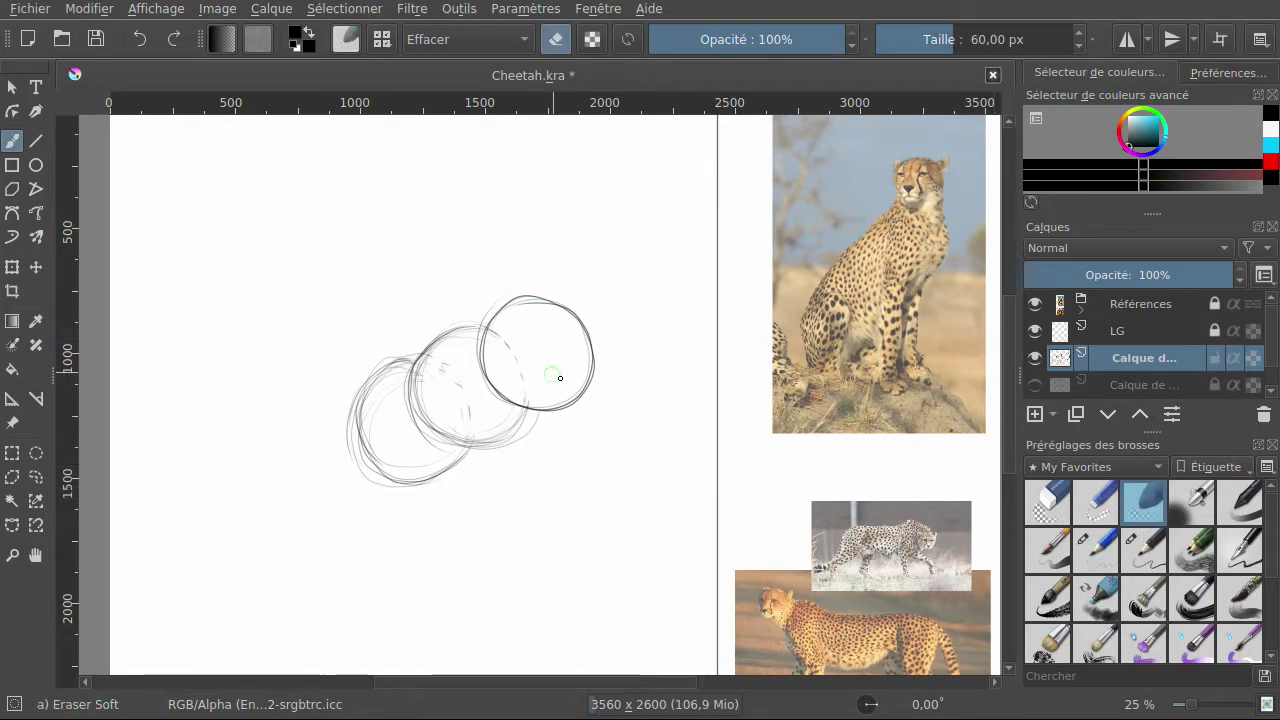
pyautogui.click(975, 39)
pyautogui.moveTo(599, 383); pyautogui.dragTo(605, 347)
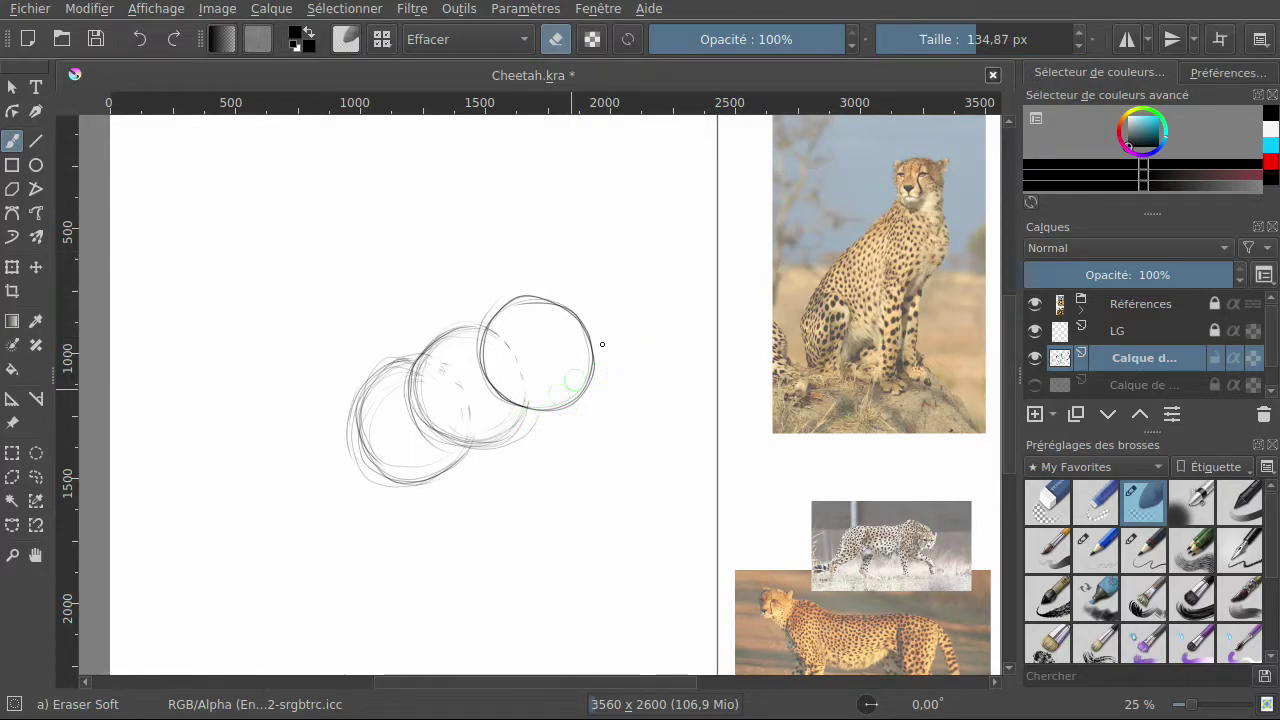
pyautogui.click(1017, 39)
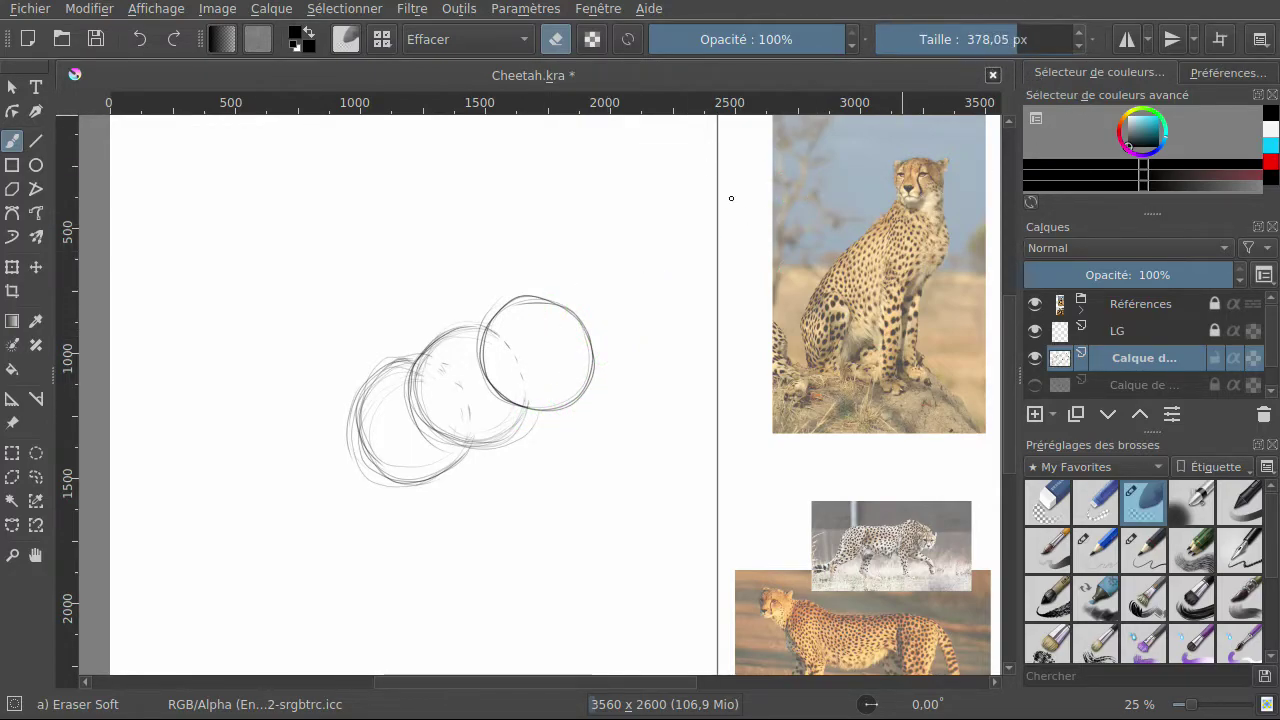
pyautogui.moveTo(580, 288)
pyautogui.mouseDown()
pyautogui.moveTo(528, 298)
pyautogui.moveTo(423, 419)
pyautogui.moveTo(378, 437)
pyautogui.moveTo(383, 389)
pyautogui.moveTo(405, 461)
pyautogui.moveTo(428, 483)
pyautogui.moveTo(599, 346)
pyautogui.moveTo(523, 394)
pyautogui.moveTo(557, 334)
pyautogui.moveTo(496, 419)
pyautogui.moveTo(606, 324)
pyautogui.moveTo(462, 341)
pyautogui.moveTo(424, 367)
pyautogui.moveTo(453, 348)
pyautogui.moveTo(387, 495)
pyautogui.mouseUp()
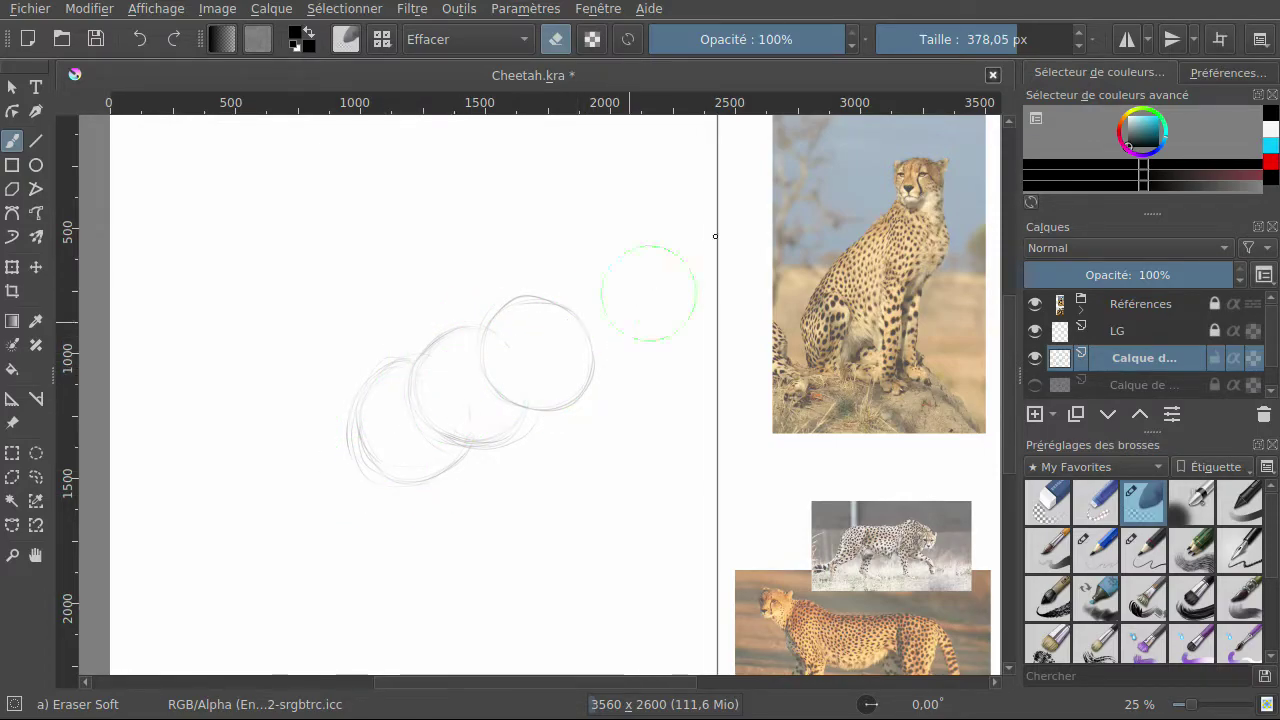
pyautogui.click(950, 38)
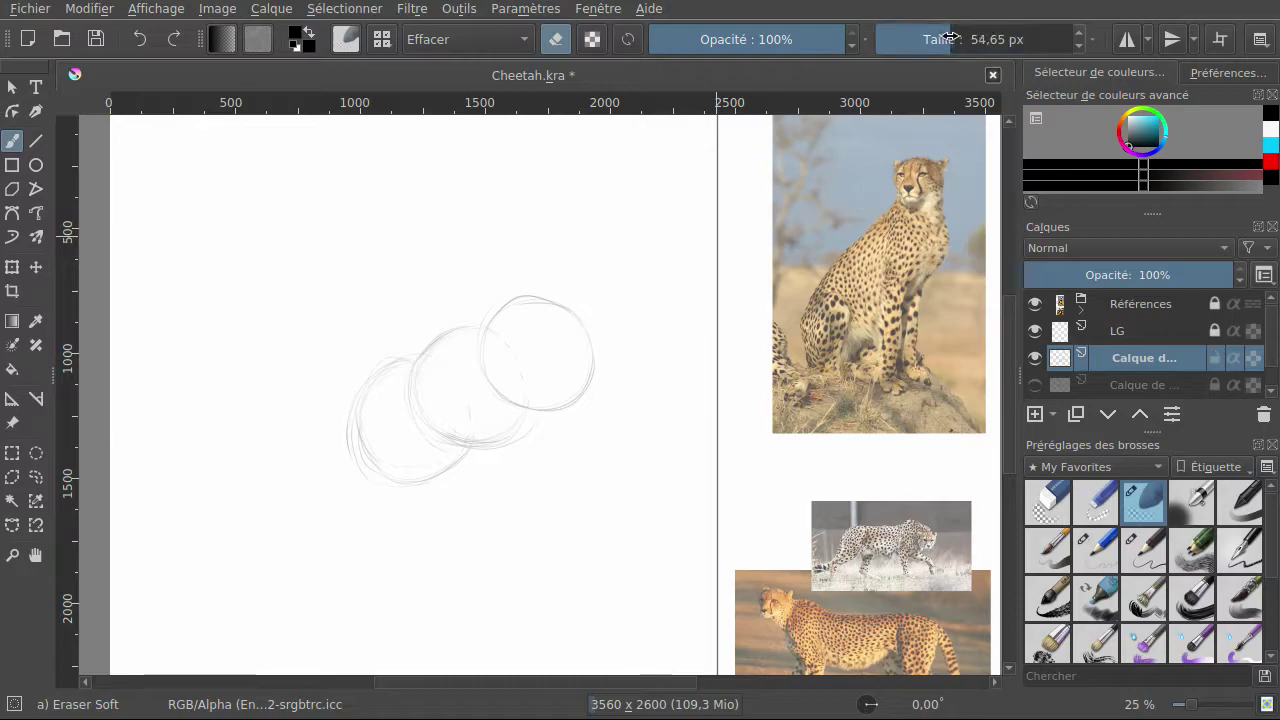
pyautogui.click(1096, 550)
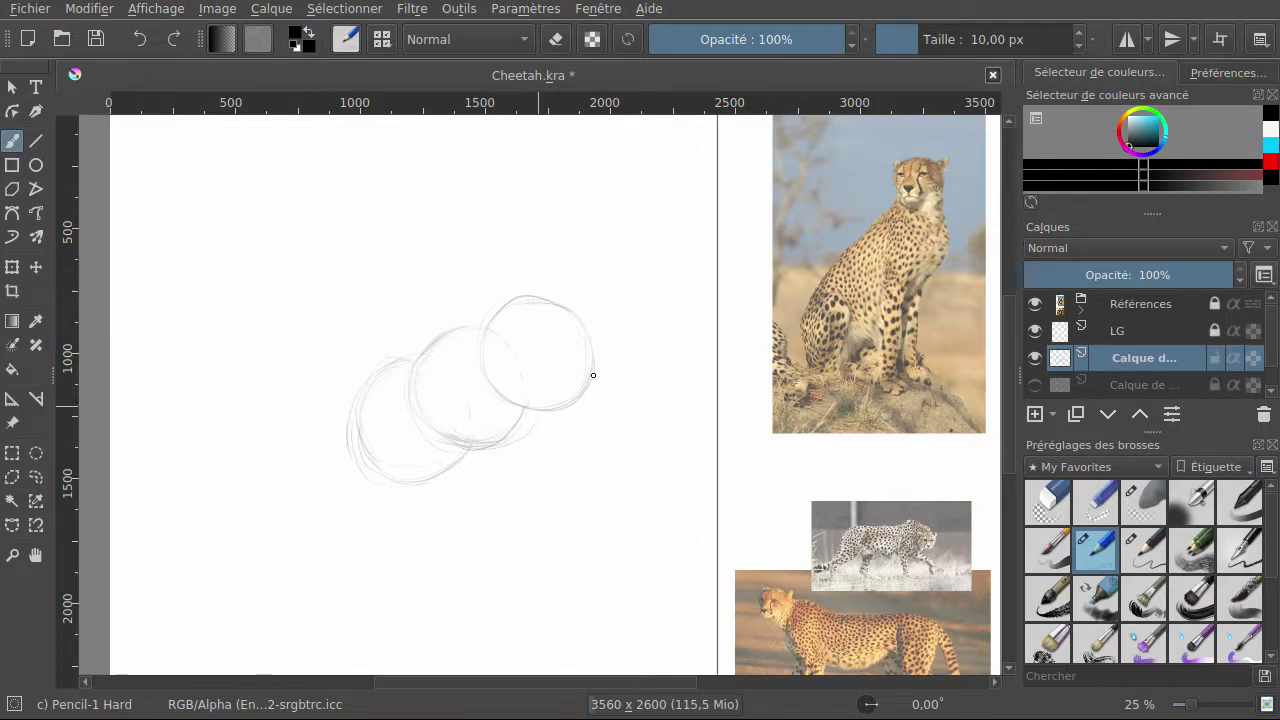
pyautogui.moveTo(486, 324)
pyautogui.mouseDown()
pyautogui.moveTo(517, 294)
pyautogui.moveTo(523, 308)
pyautogui.moveTo(519, 298)
pyautogui.moveTo(545, 298)
pyautogui.moveTo(525, 301)
pyautogui.moveTo(586, 317)
pyautogui.moveTo(562, 318)
pyautogui.moveTo(587, 347)
pyautogui.moveTo(588, 380)
pyautogui.mouseUp()
pyautogui.click(138, 41)
pyautogui.click(138, 44)
# Sketch a curved shoulder line inside the upper-right circle and trace the back contour along the tops of the three circles.
pyautogui.moveTo(528, 320); pyautogui.dragTo(551, 349)
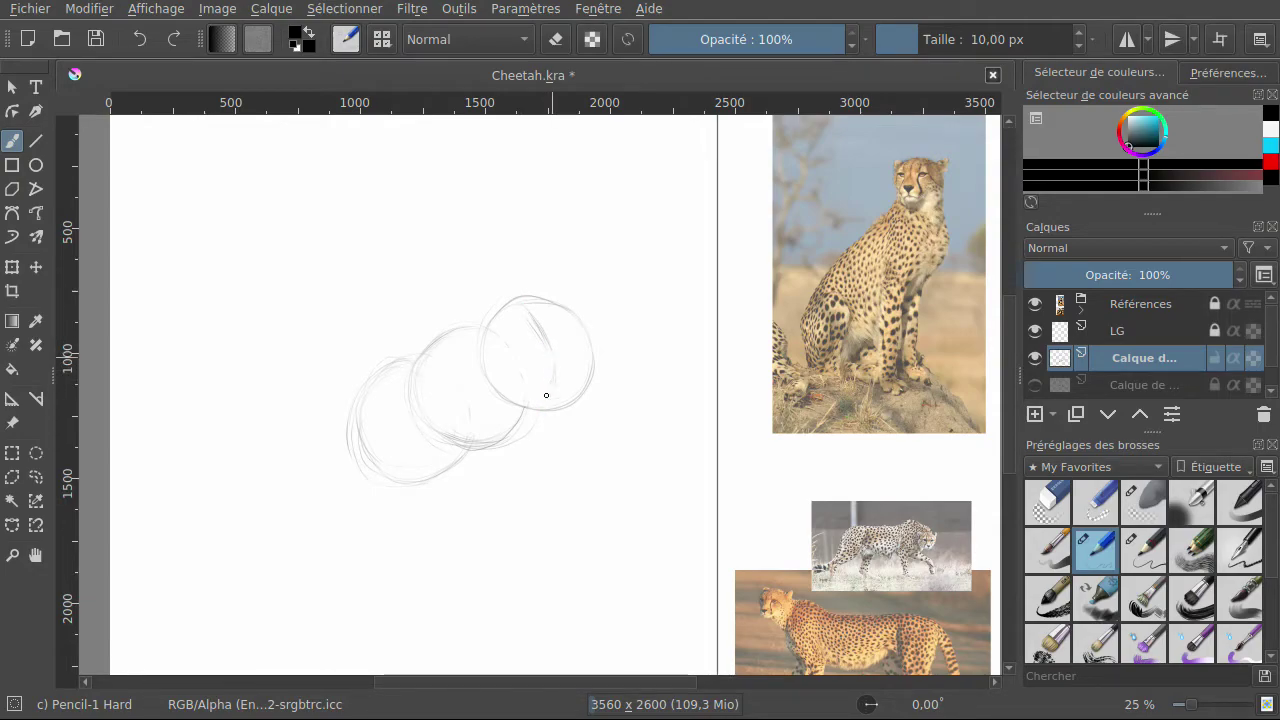
pyautogui.moveTo(493, 311); pyautogui.dragTo(511, 298)
pyautogui.moveTo(473, 547); pyautogui.dragTo(484, 601)
pyautogui.moveTo(471, 514); pyautogui.dragTo(546, 534)
pyautogui.moveTo(540, 443); pyautogui.dragTo(545, 445)
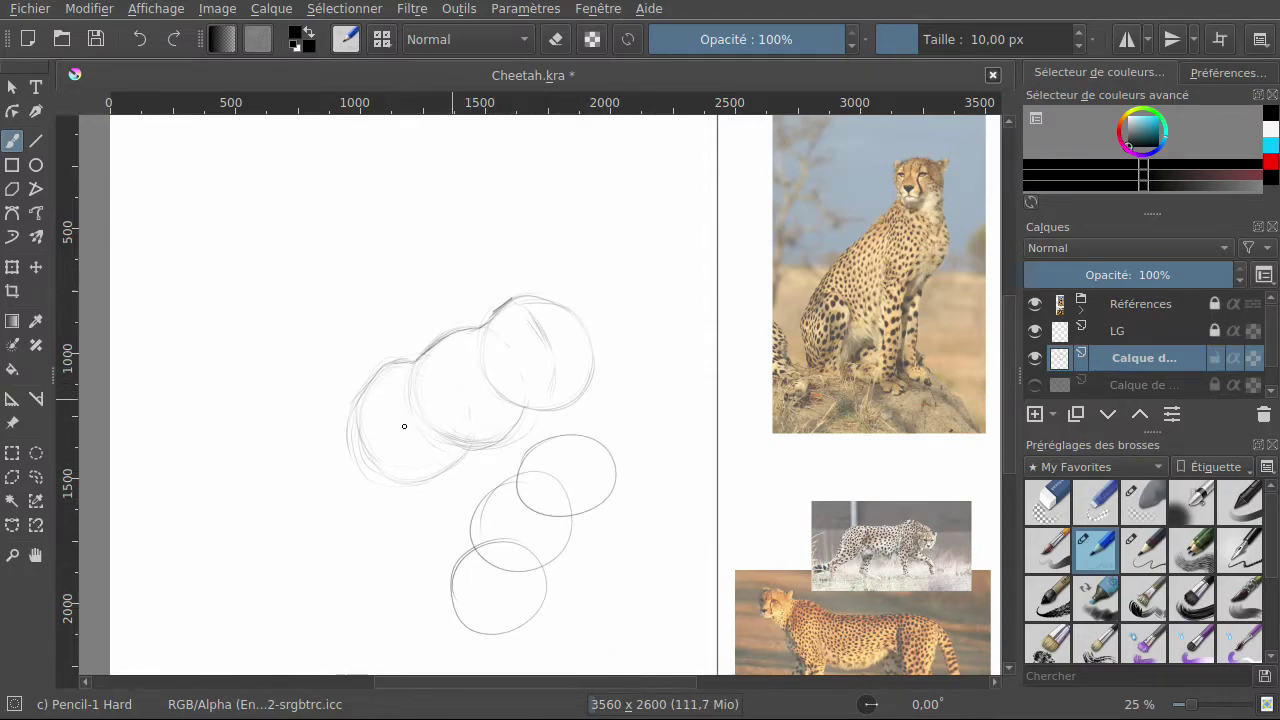
pyautogui.moveTo(285, 588); pyautogui.dragTo(388, 530)
pyautogui.moveTo(461, 544); pyautogui.dragTo(466, 522)
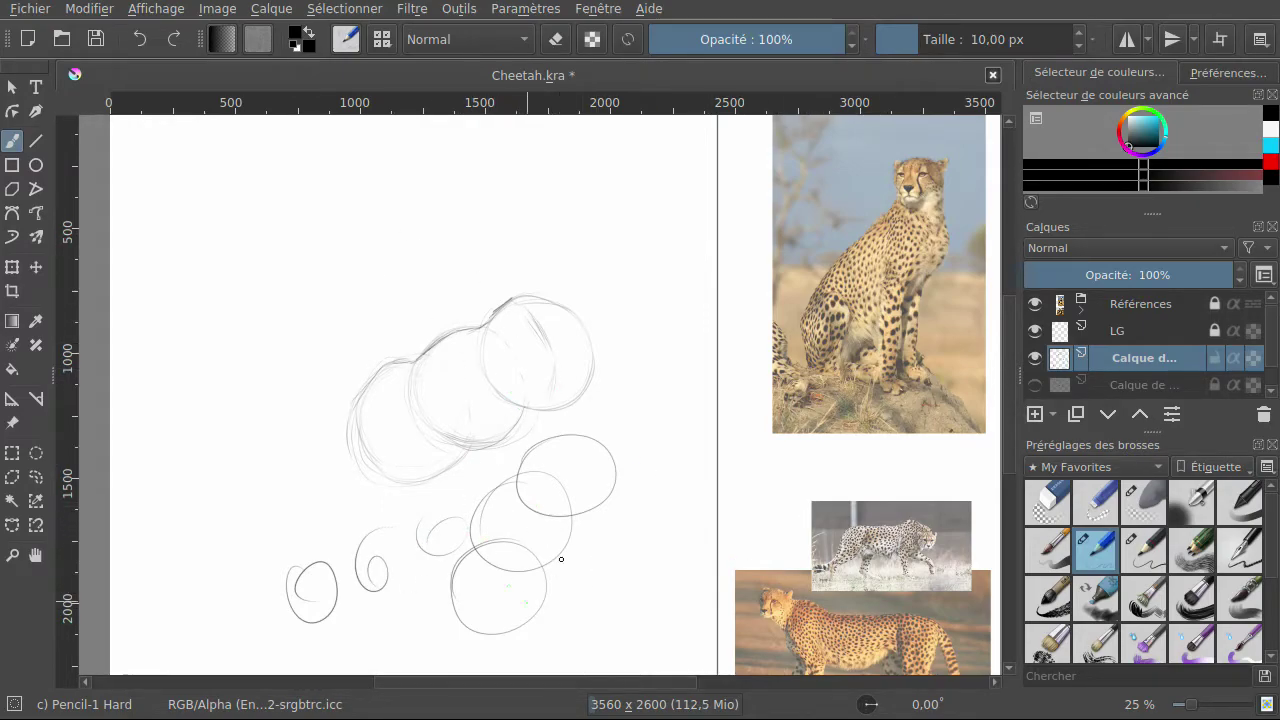
pyautogui.click(140, 40)
pyautogui.click(139, 42)
pyautogui.click(139, 42)
pyautogui.click(135, 44)
pyautogui.click(135, 44)
pyautogui.click(135, 44)
pyautogui.click(135, 44)
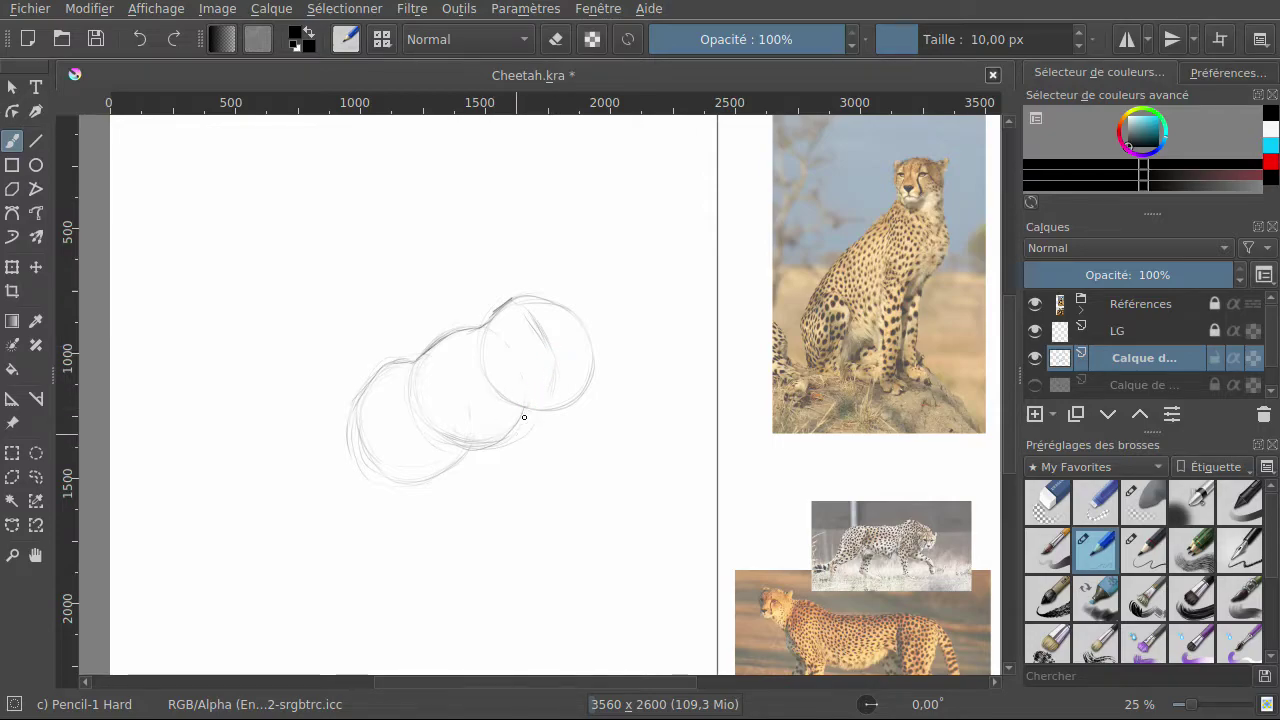
pyautogui.moveTo(146, 150)
pyautogui.mouseDown()
pyautogui.moveTo(193, 186)
pyautogui.moveTo(149, 174)
pyautogui.moveTo(236, 182)
pyautogui.mouseUp()
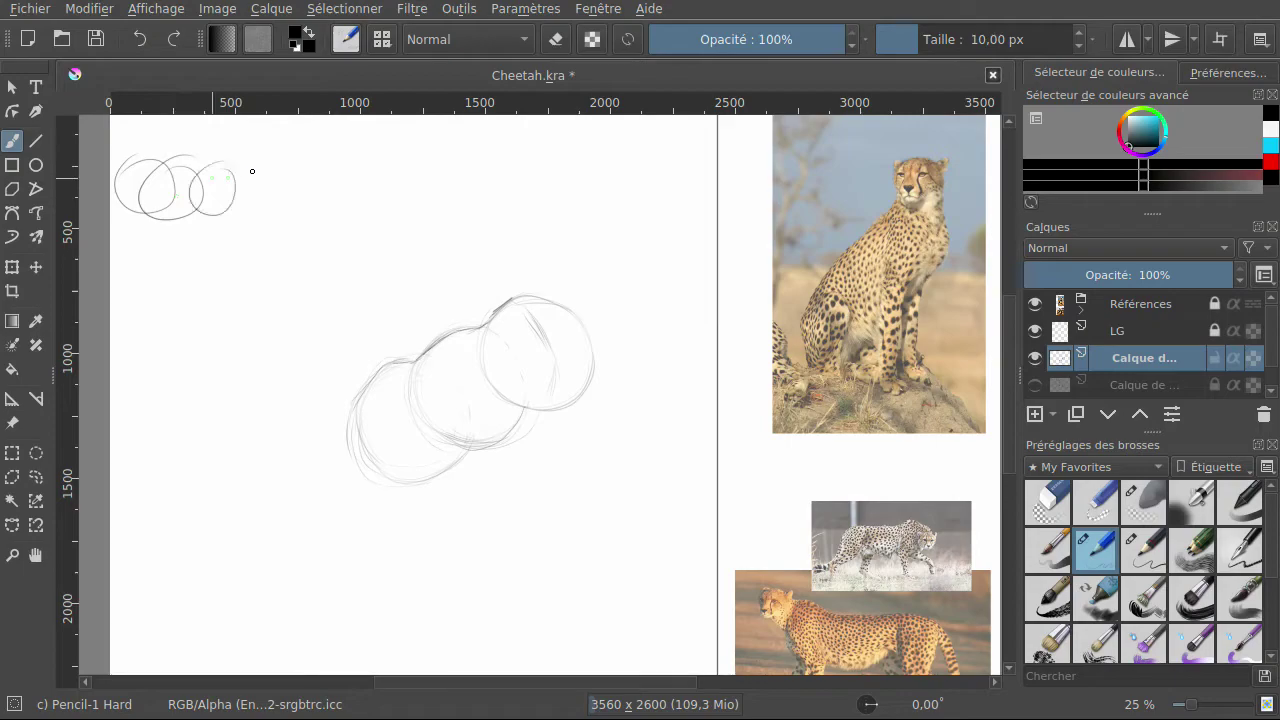
pyautogui.moveTo(143, 262)
pyautogui.mouseDown()
pyautogui.moveTo(171, 282)
pyautogui.moveTo(197, 238)
pyautogui.mouseUp()
pyautogui.click(138, 40)
pyautogui.click(138, 40)
pyautogui.click(138, 40)
pyautogui.click(138, 40)
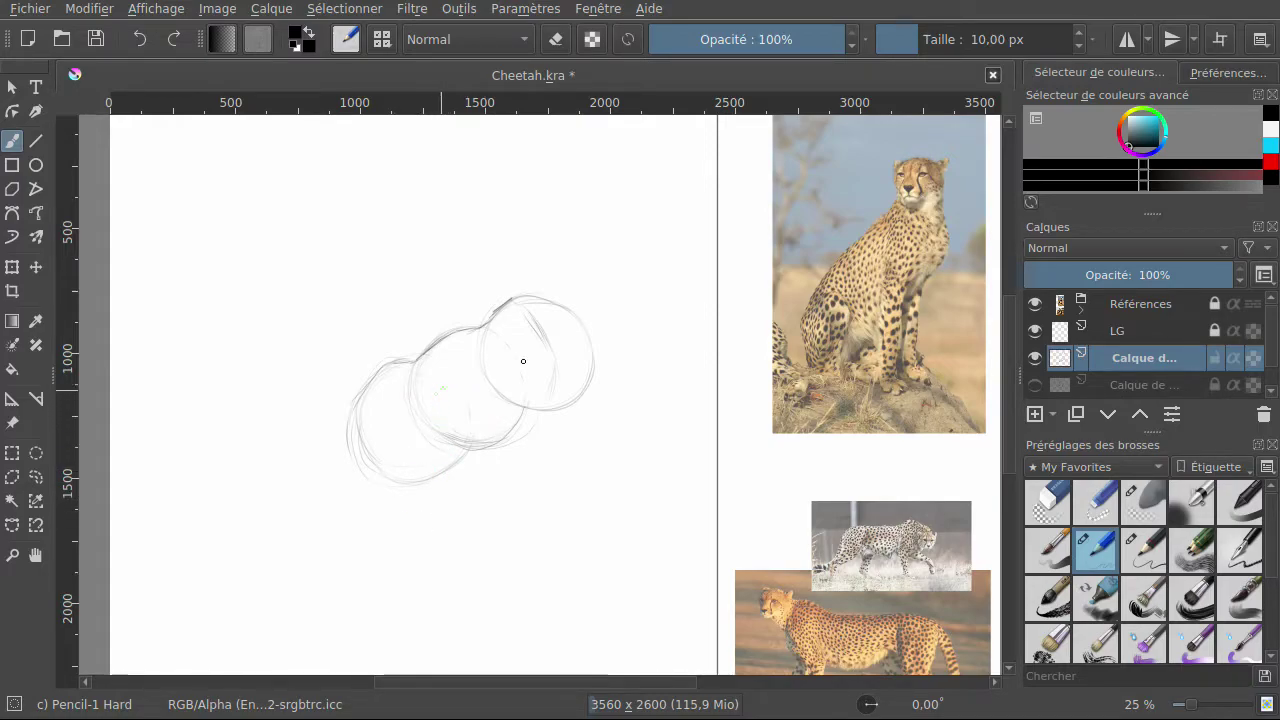
# Widen the three-circle sketch slightly and rotate it clockwise with the Transform tool until the circles line up horizontally.
pyautogui.click(12, 267)
pyautogui.moveTo(595, 289); pyautogui.dragTo(597, 291)
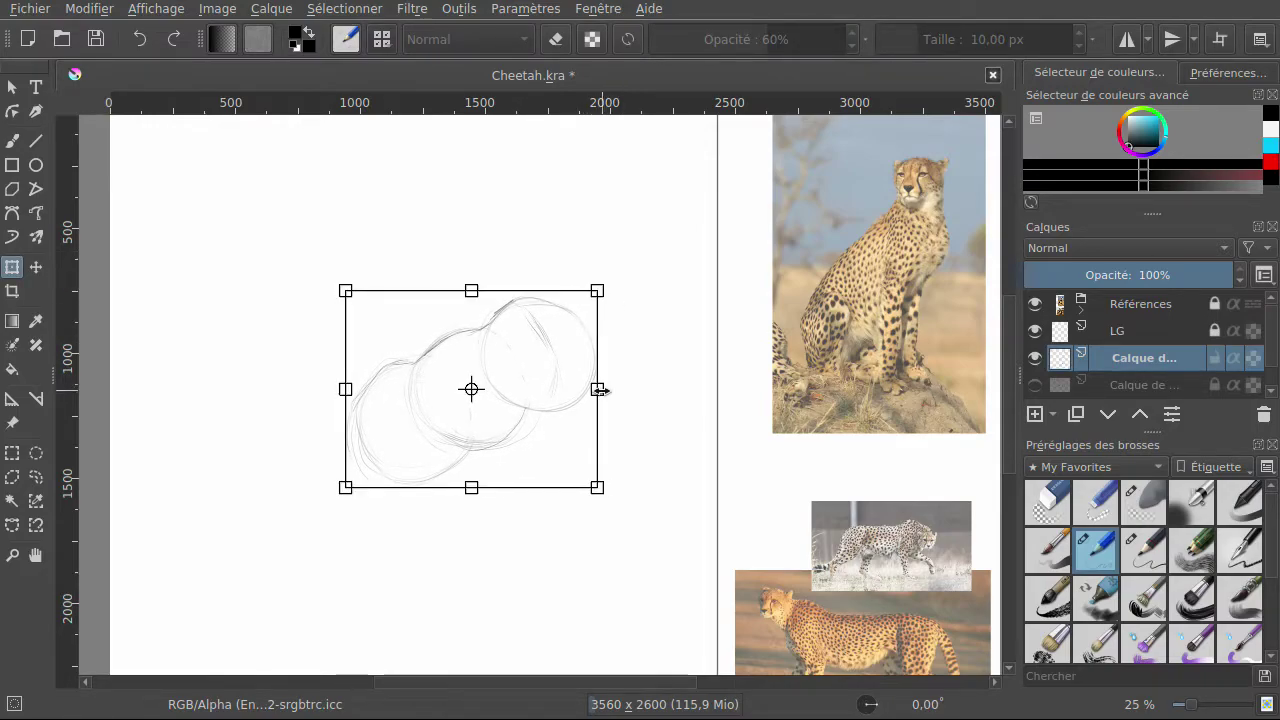
pyautogui.moveTo(597, 389); pyautogui.dragTo(599, 389)
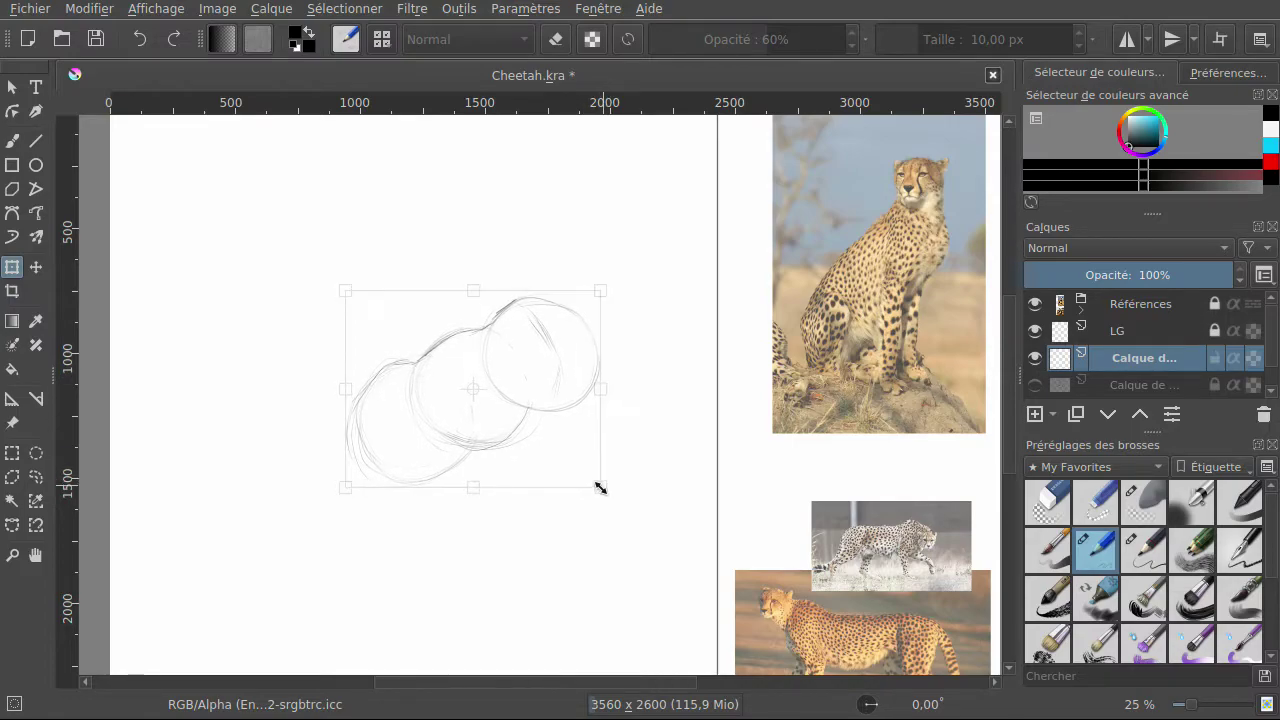
pyautogui.moveTo(611, 491)
pyautogui.mouseDown()
pyautogui.moveTo(611, 514)
pyautogui.moveTo(543, 549)
pyautogui.mouseUp()
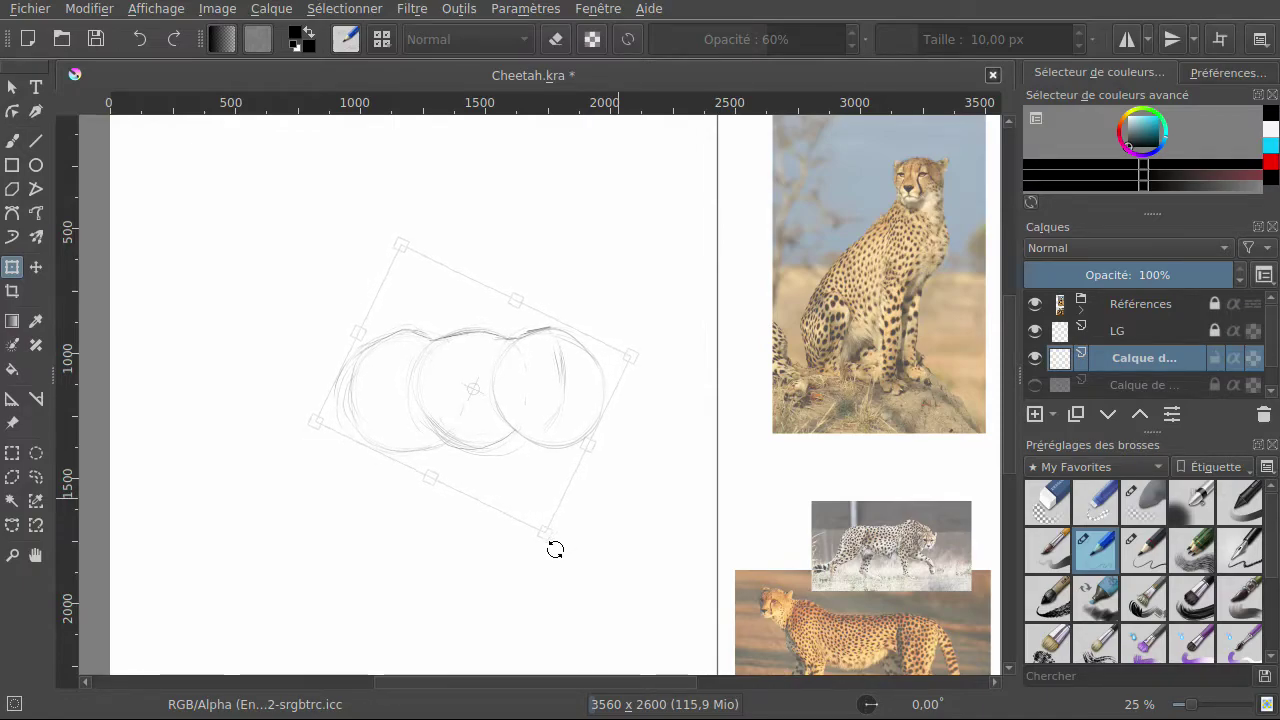
pyautogui.click(12, 141)
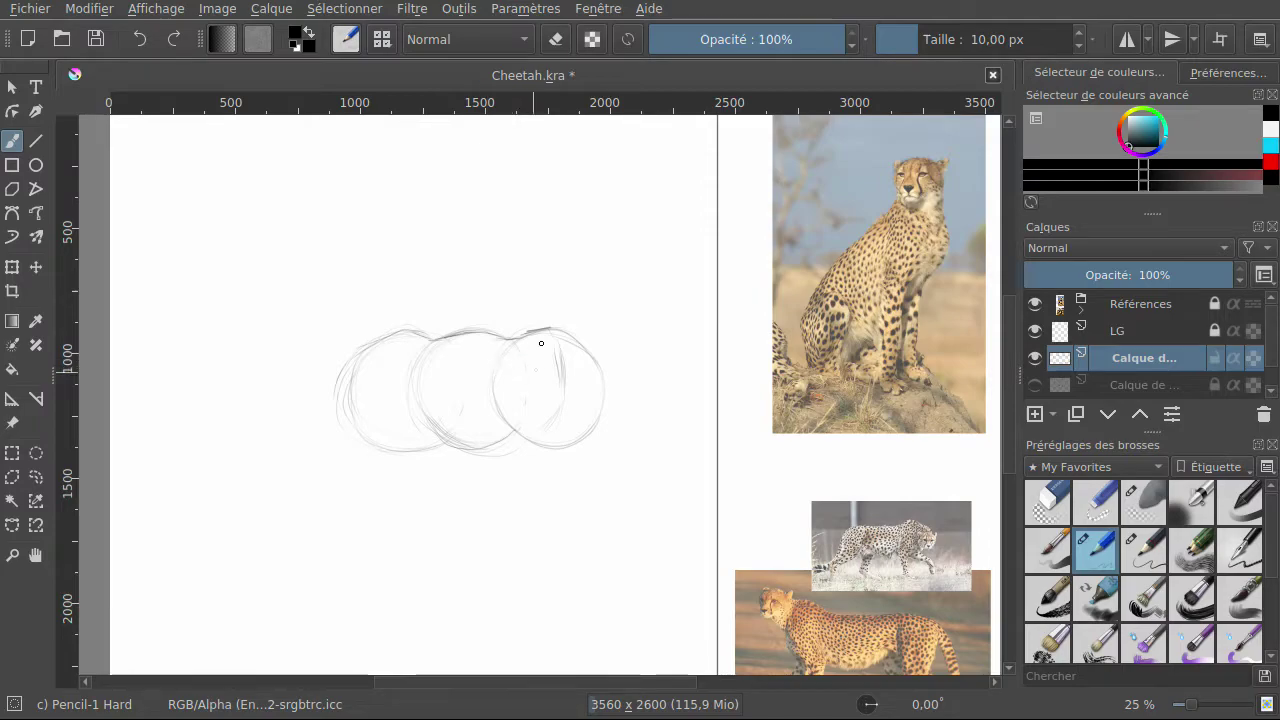
# Retrace the middle and front circles, and sketch the shoulder lines and upper front leg on the front circle.
pyautogui.moveTo(510, 342)
pyautogui.mouseDown()
pyautogui.moveTo(574, 349)
pyautogui.moveTo(608, 371)
pyautogui.moveTo(610, 395)
pyautogui.mouseUp()
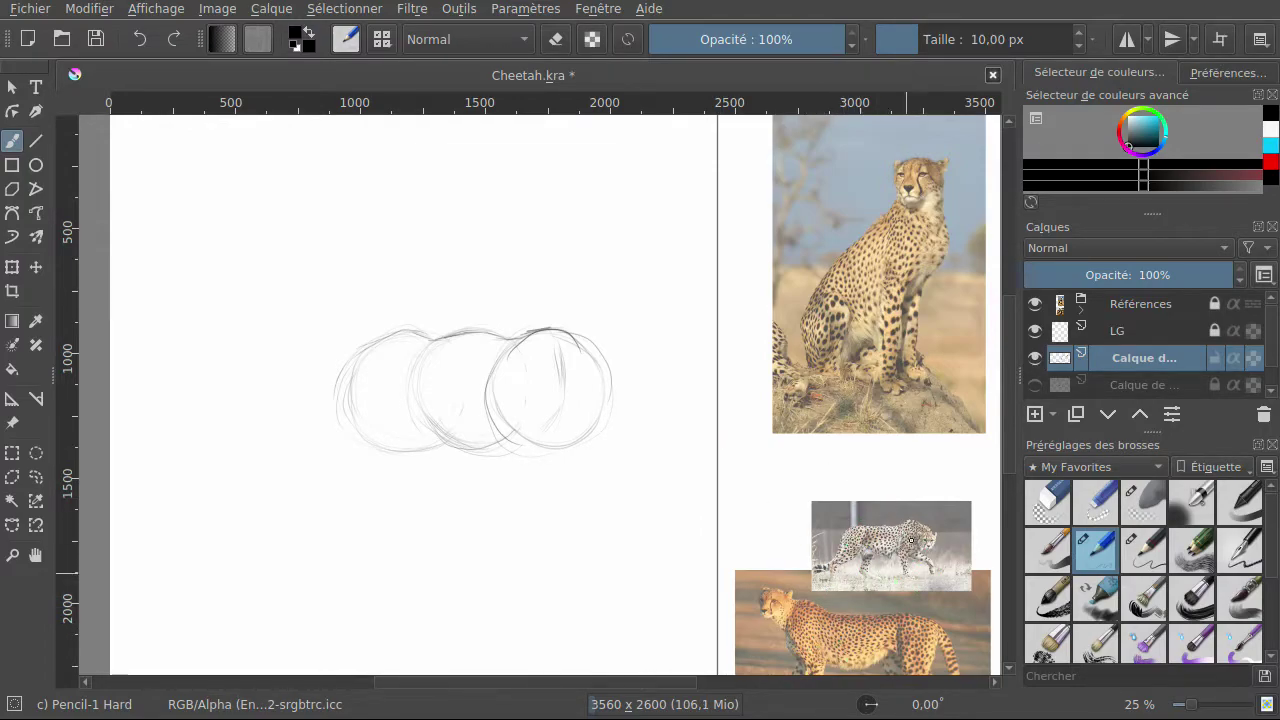
pyautogui.moveTo(500, 418)
pyautogui.mouseDown()
pyautogui.moveTo(582, 430)
pyautogui.moveTo(592, 362)
pyautogui.moveTo(480, 339)
pyautogui.moveTo(447, 340)
pyautogui.moveTo(422, 365)
pyautogui.moveTo(439, 340)
pyautogui.moveTo(410, 387)
pyautogui.moveTo(434, 357)
pyautogui.moveTo(416, 379)
pyautogui.moveTo(449, 415)
pyautogui.moveTo(415, 390)
pyautogui.moveTo(472, 451)
pyautogui.mouseUp()
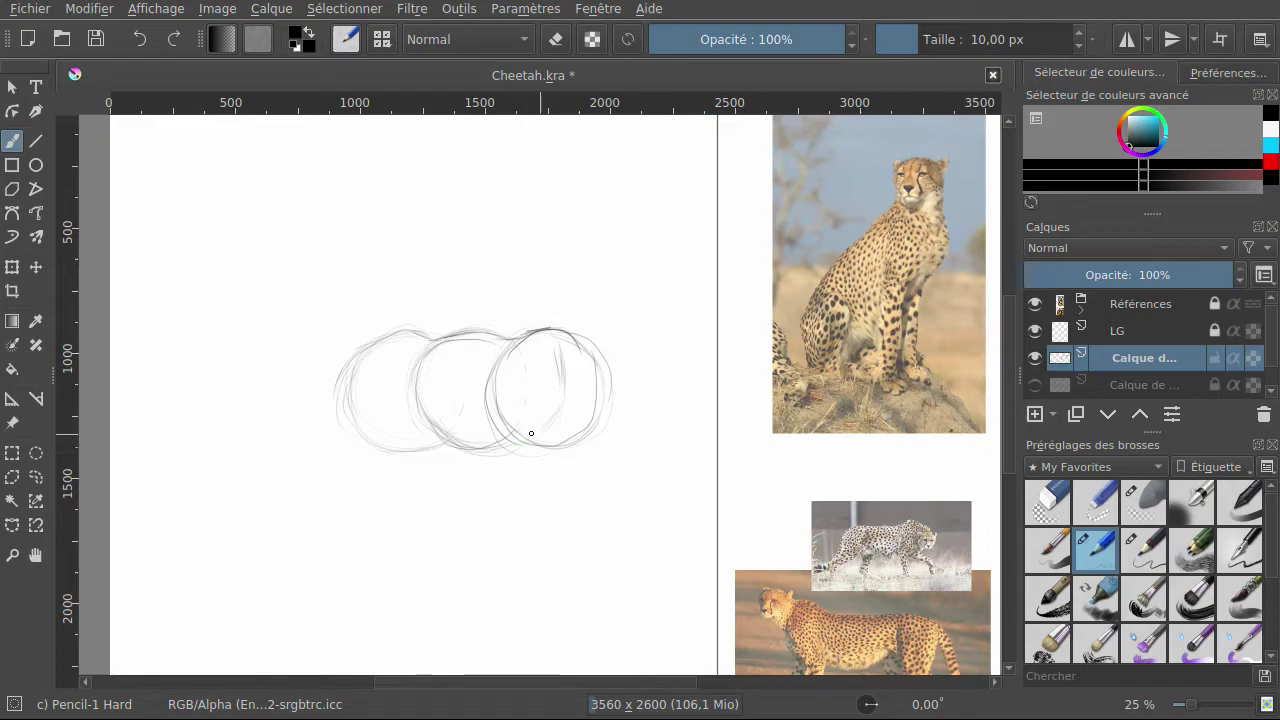
pyautogui.moveTo(509, 359); pyautogui.dragTo(516, 374)
pyautogui.moveTo(505, 458)
pyautogui.mouseDown()
pyautogui.moveTo(520, 514)
pyautogui.moveTo(515, 490)
pyautogui.moveTo(544, 498)
pyautogui.mouseUp()
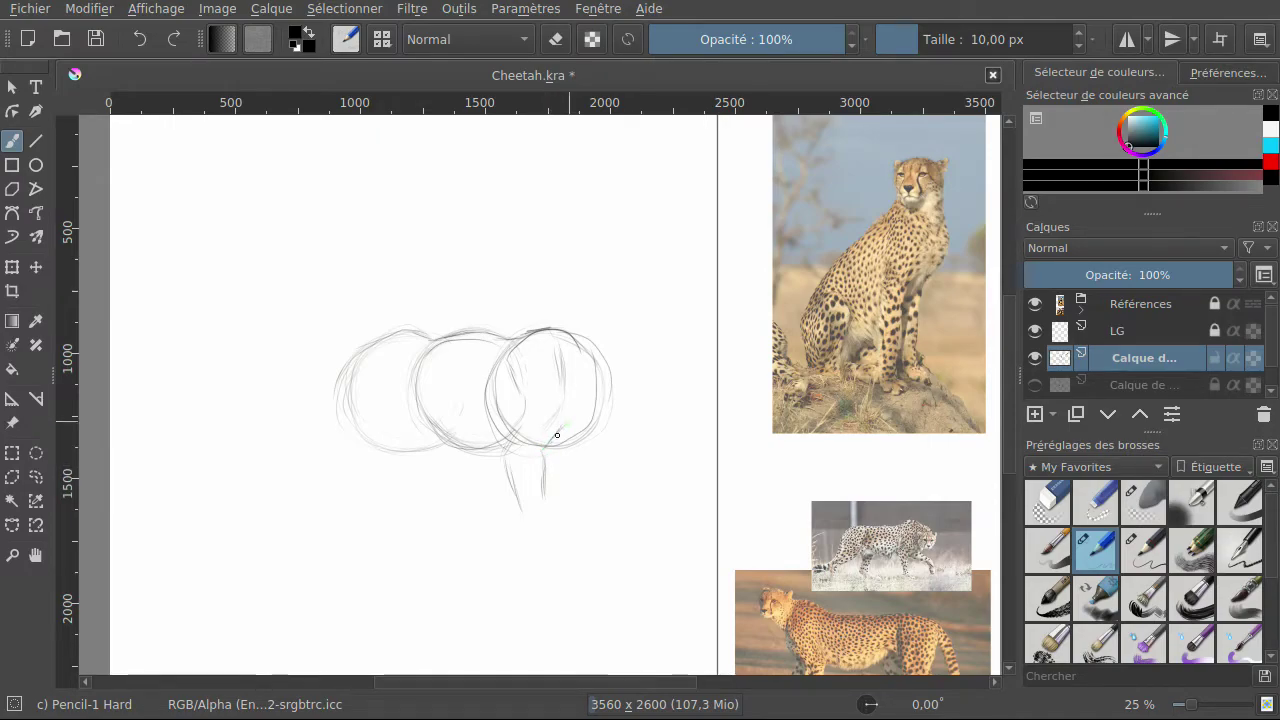
pyautogui.moveTo(573, 403); pyautogui.dragTo(566, 420)
pyautogui.moveTo(461, 487); pyautogui.dragTo(471, 468)
pyautogui.moveTo(522, 410)
pyautogui.mouseDown()
pyautogui.moveTo(505, 446)
pyautogui.moveTo(476, 455)
pyautogui.mouseUp()
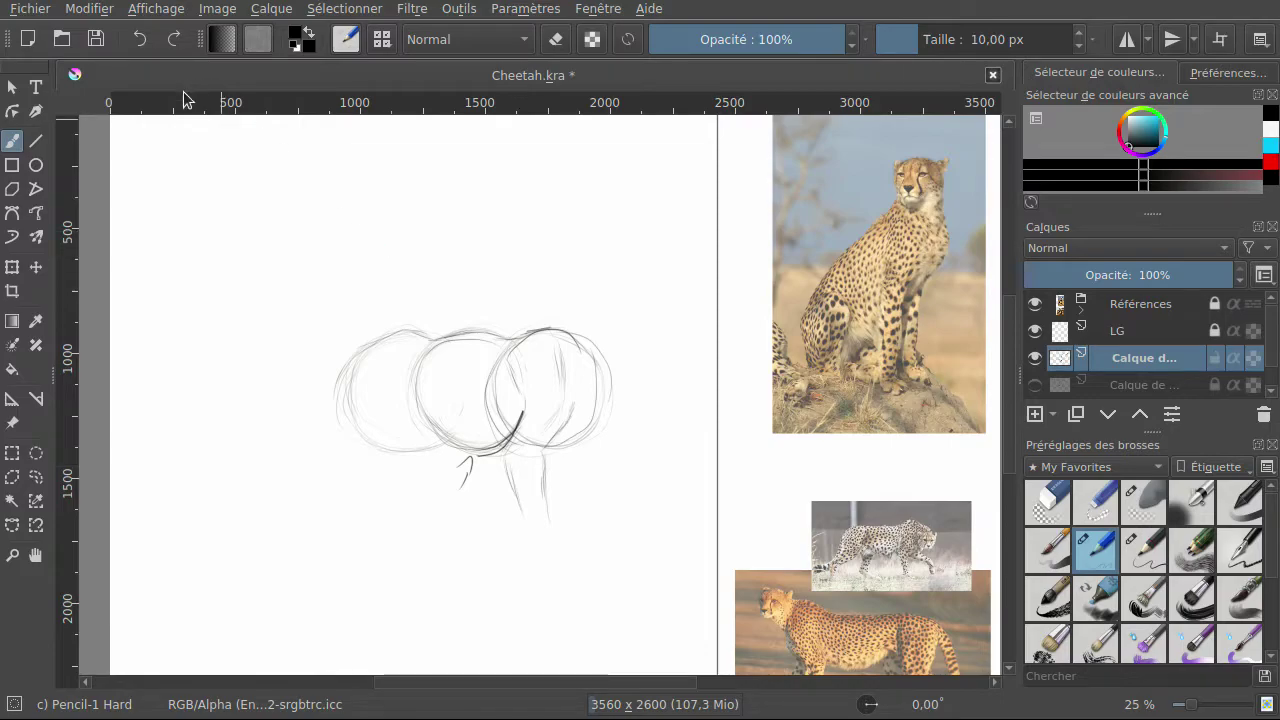
pyautogui.click(134, 41)
pyautogui.click(132, 43)
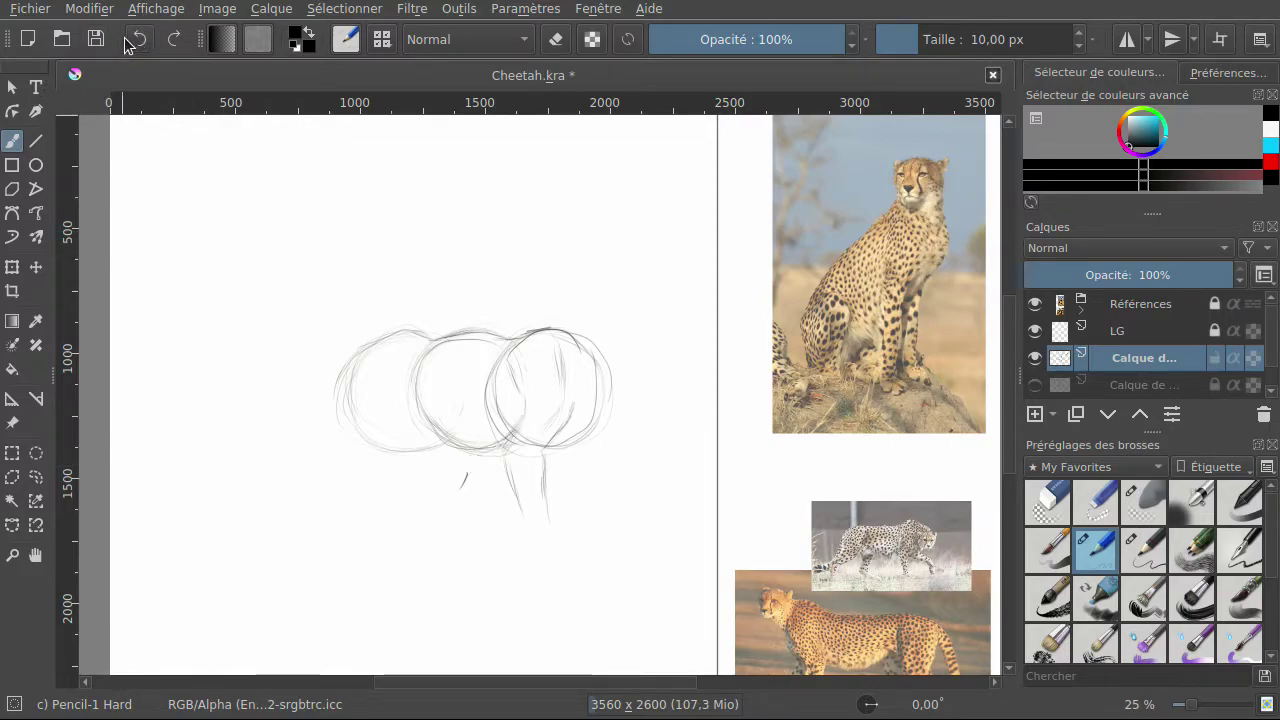
pyautogui.click(137, 42)
# Draw an example row of three separate circles side by side above the body, and reinforce the first circle's outline.
pyautogui.moveTo(234, 169)
pyautogui.mouseDown()
pyautogui.moveTo(213, 239)
pyautogui.moveTo(239, 248)
pyautogui.moveTo(267, 226)
pyautogui.moveTo(263, 189)
pyautogui.moveTo(232, 175)
pyautogui.moveTo(275, 209)
pyautogui.moveTo(277, 241)
pyautogui.moveTo(319, 246)
pyautogui.moveTo(288, 192)
pyautogui.mouseUp()
pyautogui.moveTo(372, 190)
pyautogui.mouseDown()
pyautogui.moveTo(375, 246)
pyautogui.moveTo(356, 188)
pyautogui.mouseUp()
pyautogui.moveTo(226, 185)
pyautogui.mouseDown()
pyautogui.moveTo(242, 251)
pyautogui.moveTo(284, 215)
pyautogui.moveTo(248, 180)
pyautogui.moveTo(210, 218)
pyautogui.mouseUp()
pyautogui.click(130, 32)
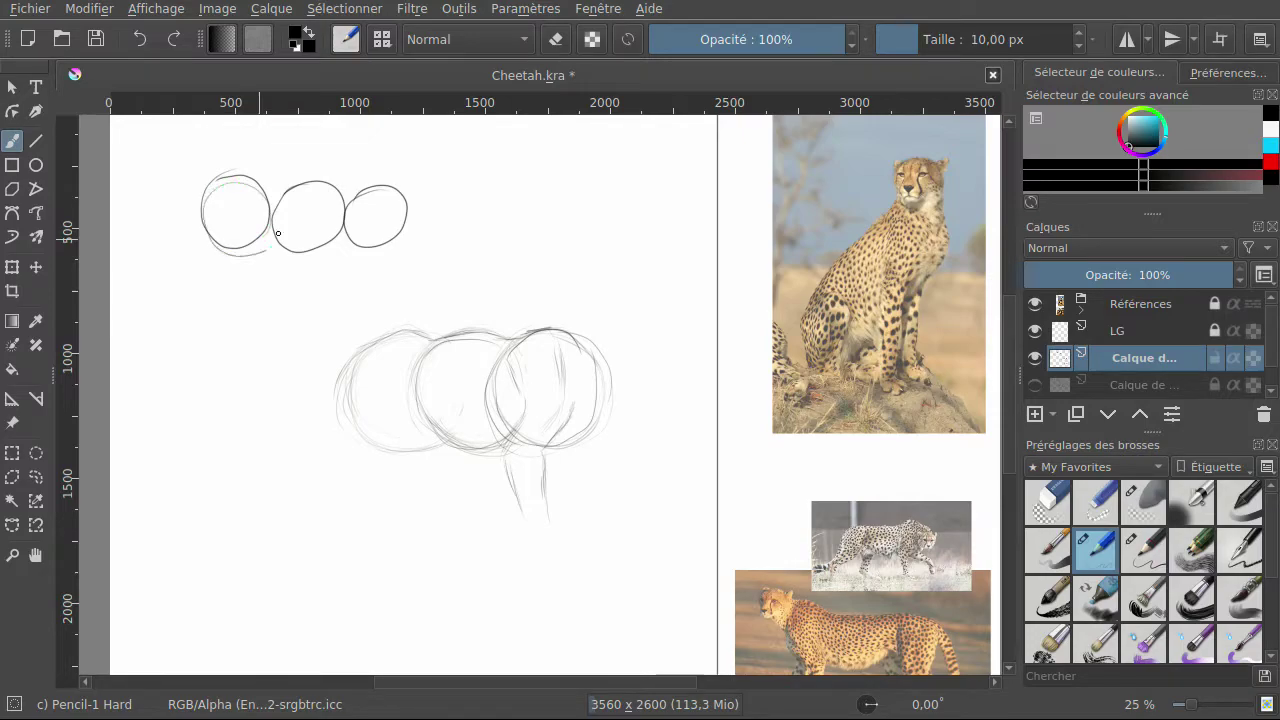
pyautogui.click(139, 39)
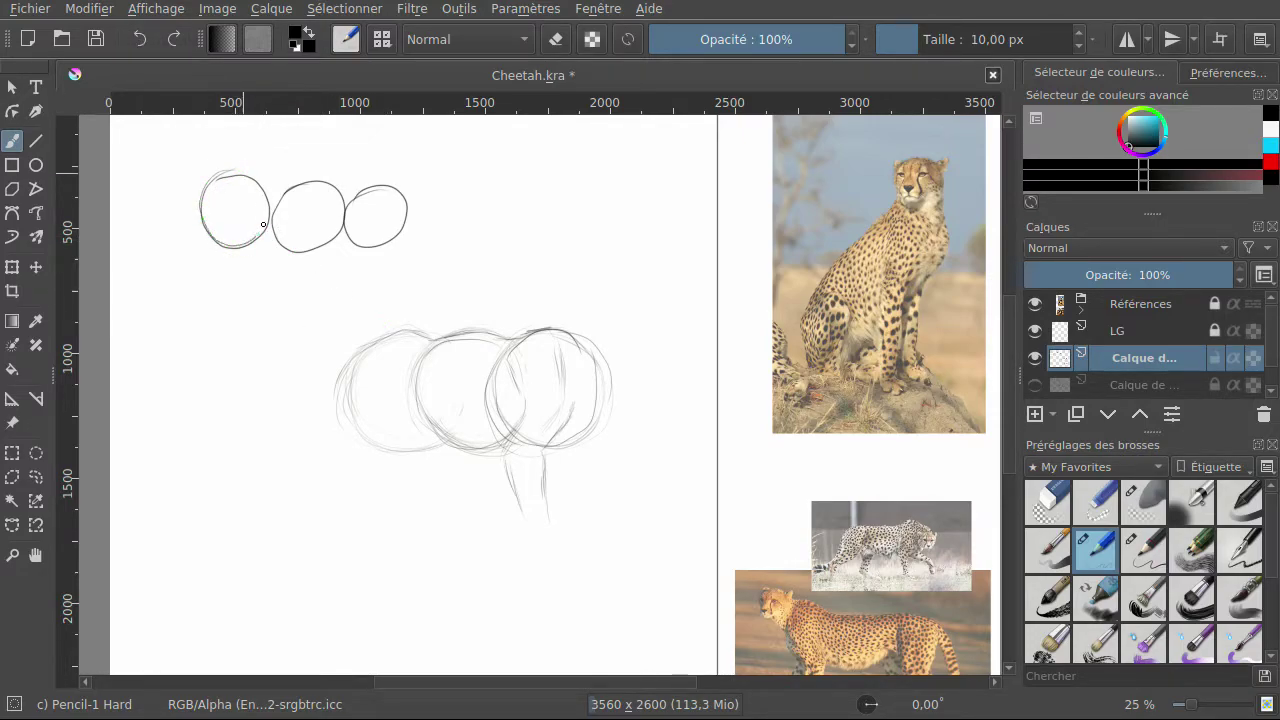
pyautogui.moveTo(203, 191); pyautogui.dragTo(258, 198)
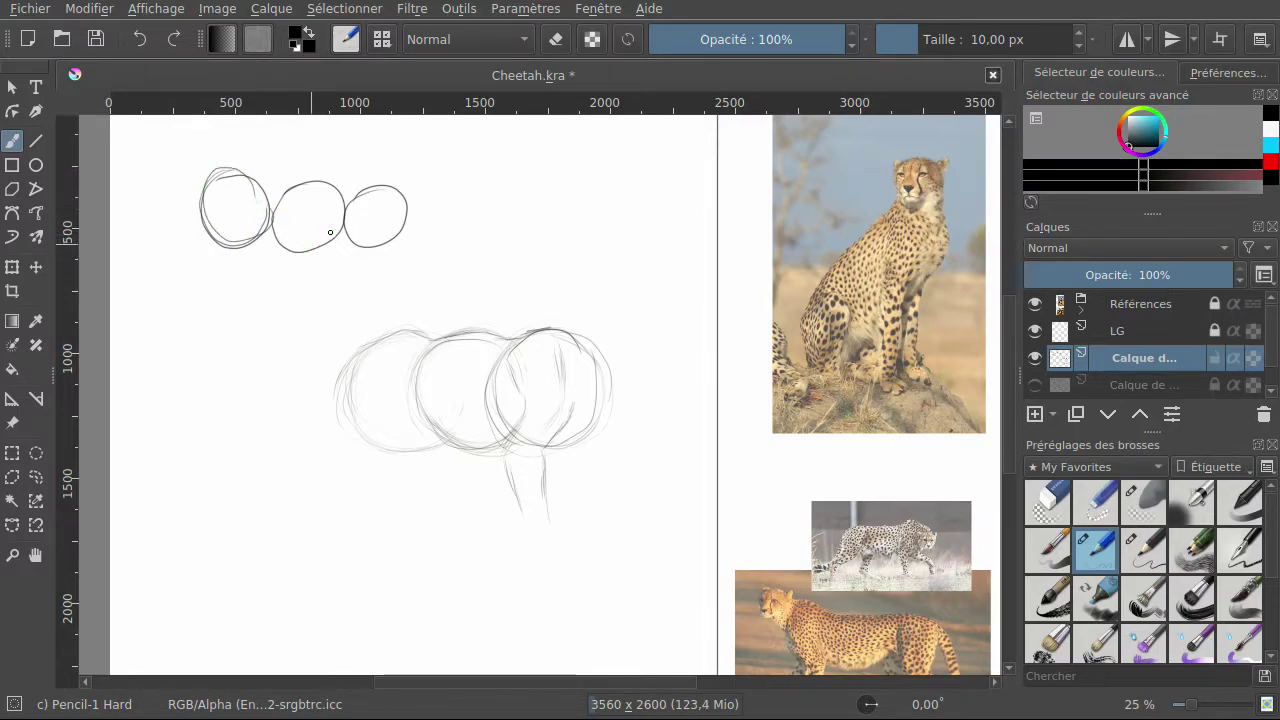
# Draw a second example of three overlapping circles, marking it with a tick and the separate circles with a cross.
pyautogui.moveTo(576, 187)
pyautogui.mouseDown()
pyautogui.moveTo(540, 199)
pyautogui.moveTo(534, 226)
pyautogui.moveTo(545, 247)
pyautogui.moveTo(576, 247)
pyautogui.moveTo(591, 218)
pyautogui.moveTo(581, 188)
pyautogui.moveTo(545, 199)
pyautogui.mouseUp()
pyautogui.moveTo(542, 246)
pyautogui.mouseDown()
pyautogui.moveTo(507, 233)
pyautogui.moveTo(510, 196)
pyautogui.moveTo(526, 190)
pyautogui.moveTo(519, 238)
pyautogui.moveTo(499, 252)
pyautogui.moveTo(479, 225)
pyautogui.mouseUp()
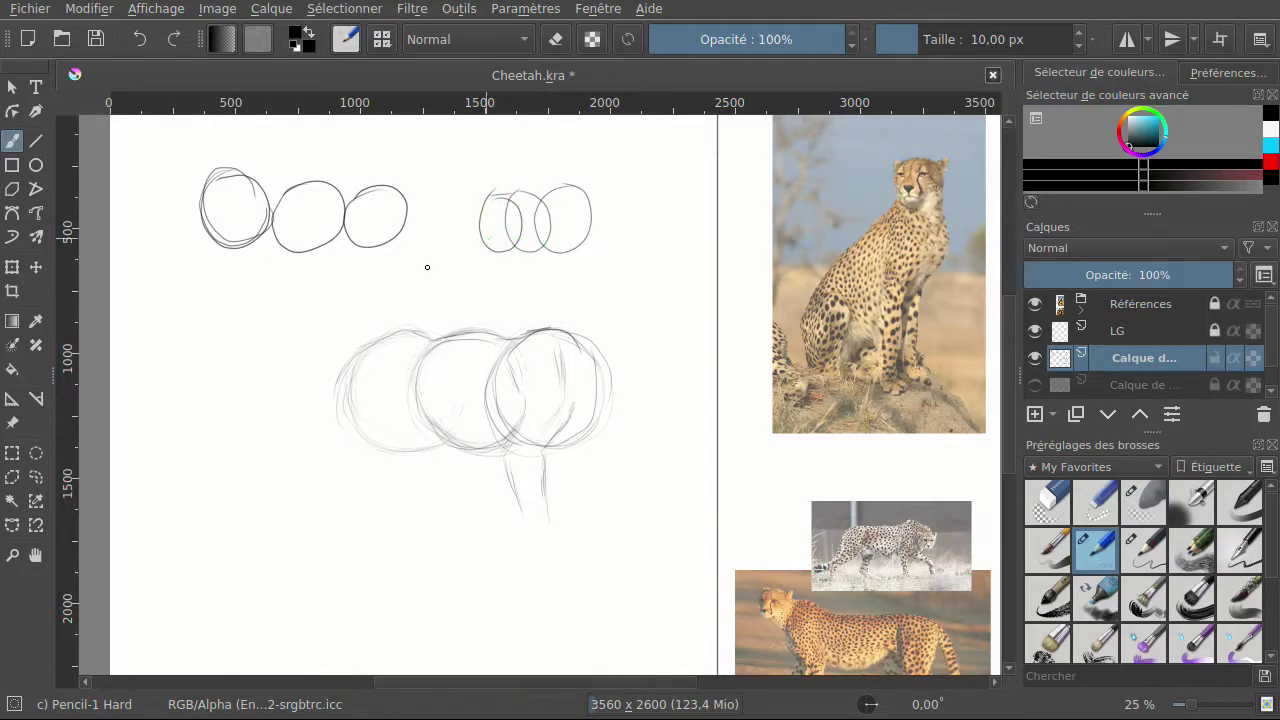
pyautogui.moveTo(182, 271); pyautogui.dragTo(355, 165)
pyautogui.moveTo(243, 162); pyautogui.dragTo(378, 298)
pyautogui.moveTo(484, 256); pyautogui.dragTo(523, 261)
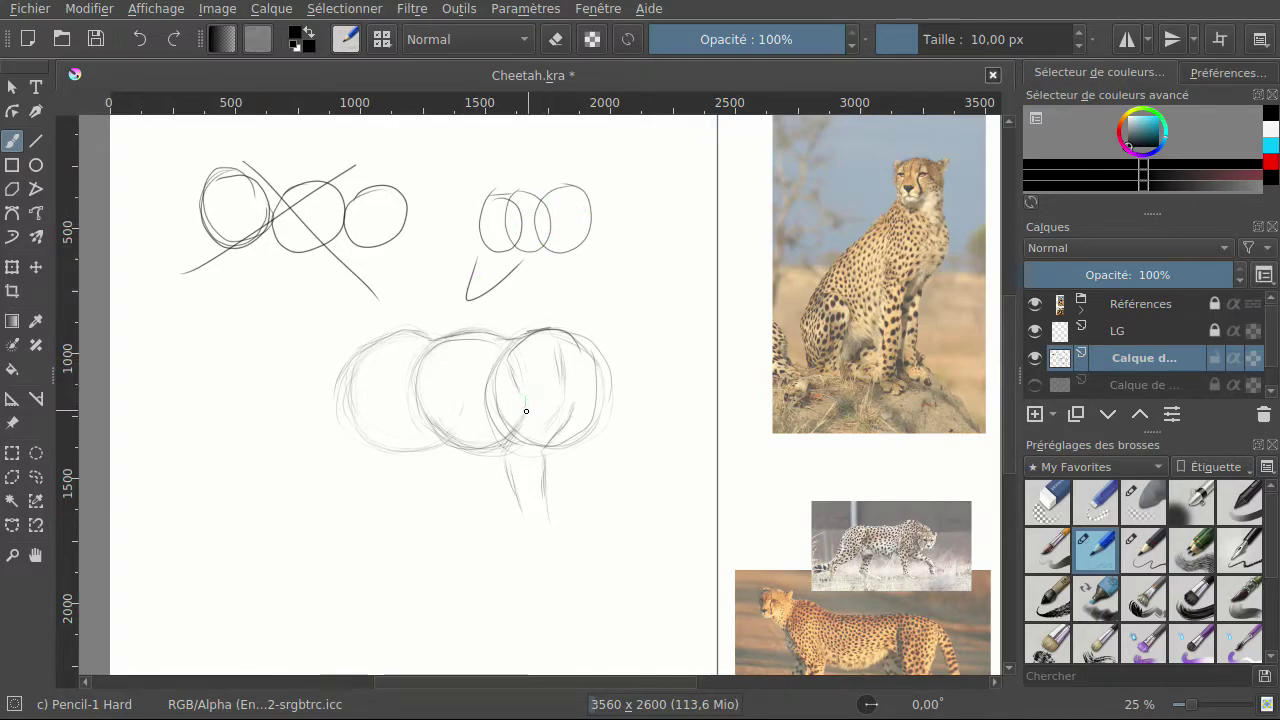
# Sketch the shoulder overlap and the thigh and hind leg lines on the rear circle, undoing the last leg stroke.
pyautogui.moveTo(523, 417)
pyautogui.mouseDown()
pyautogui.moveTo(505, 440)
pyautogui.moveTo(514, 424)
pyautogui.mouseUp()
pyautogui.moveTo(409, 383)
pyautogui.mouseDown()
pyautogui.moveTo(437, 435)
pyautogui.moveTo(435, 472)
pyautogui.moveTo(440, 439)
pyautogui.moveTo(422, 489)
pyautogui.mouseUp()
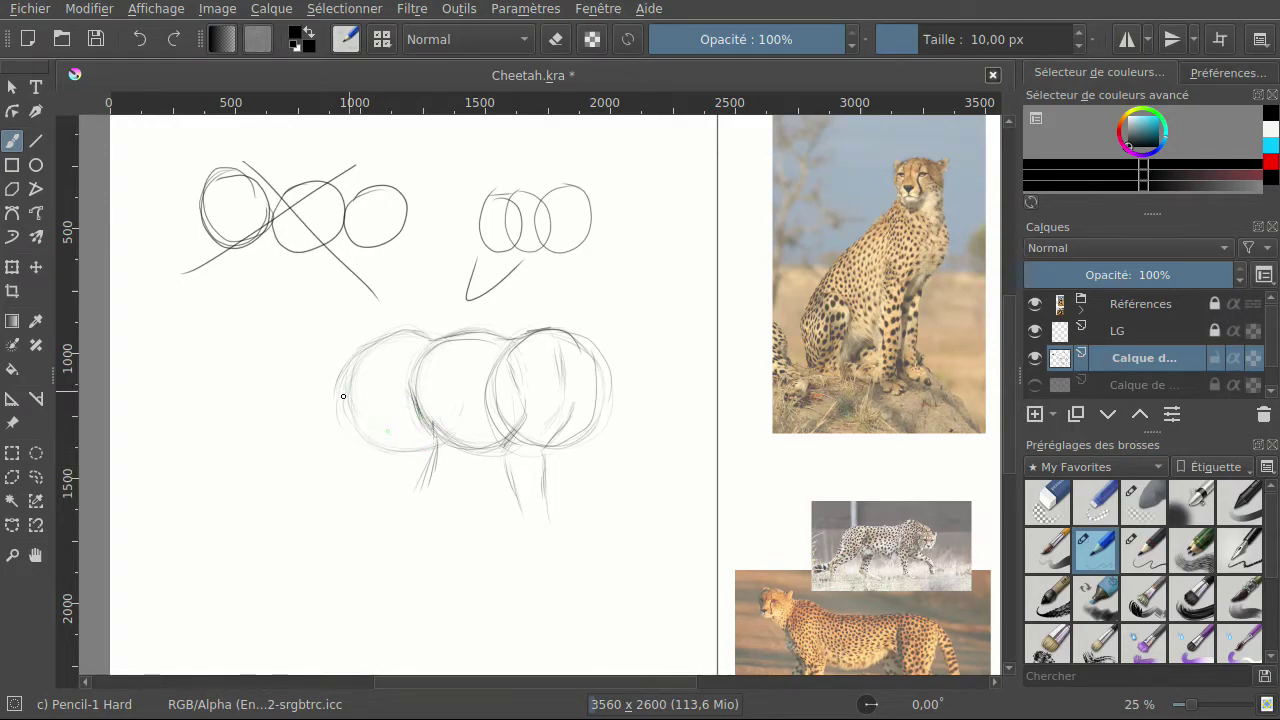
pyautogui.moveTo(349, 417); pyautogui.dragTo(368, 448)
pyautogui.moveTo(370, 478); pyautogui.dragTo(380, 446)
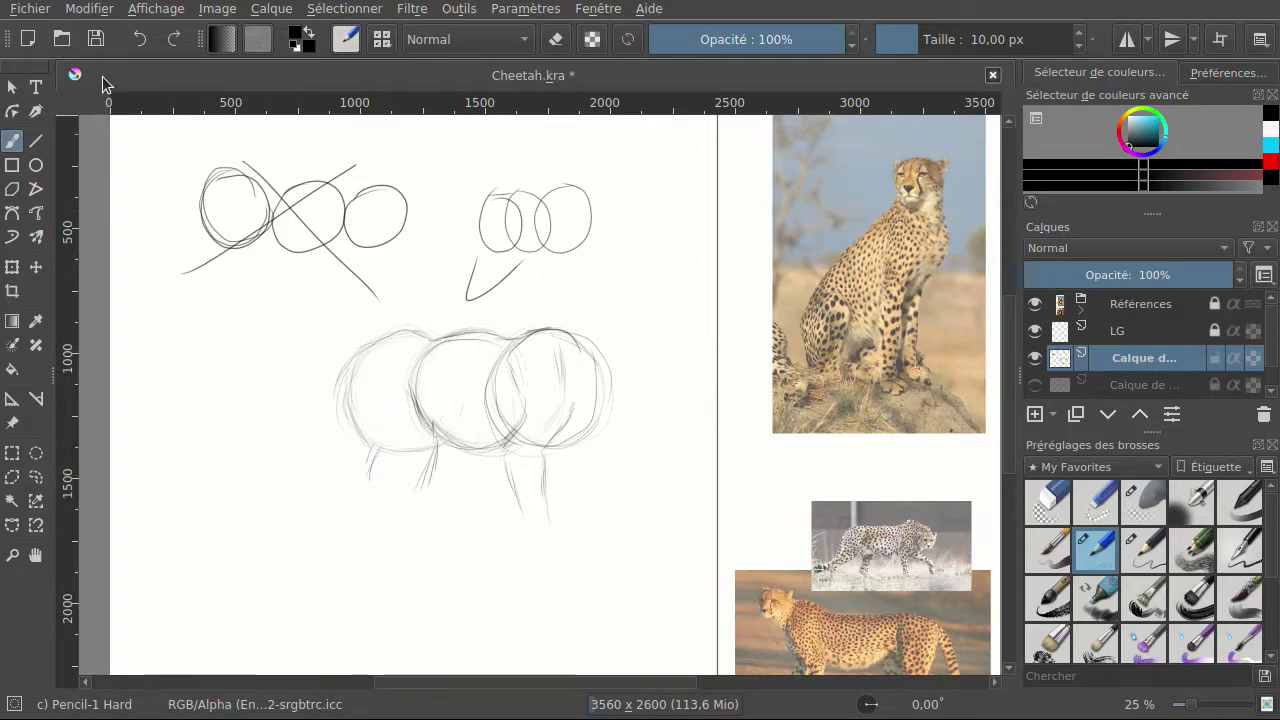
pyautogui.click(131, 43)
# Draw the chest line around the front circle's outer edge, and undo the extra stroke beneath it.
pyautogui.moveTo(556, 446); pyautogui.dragTo(589, 424)
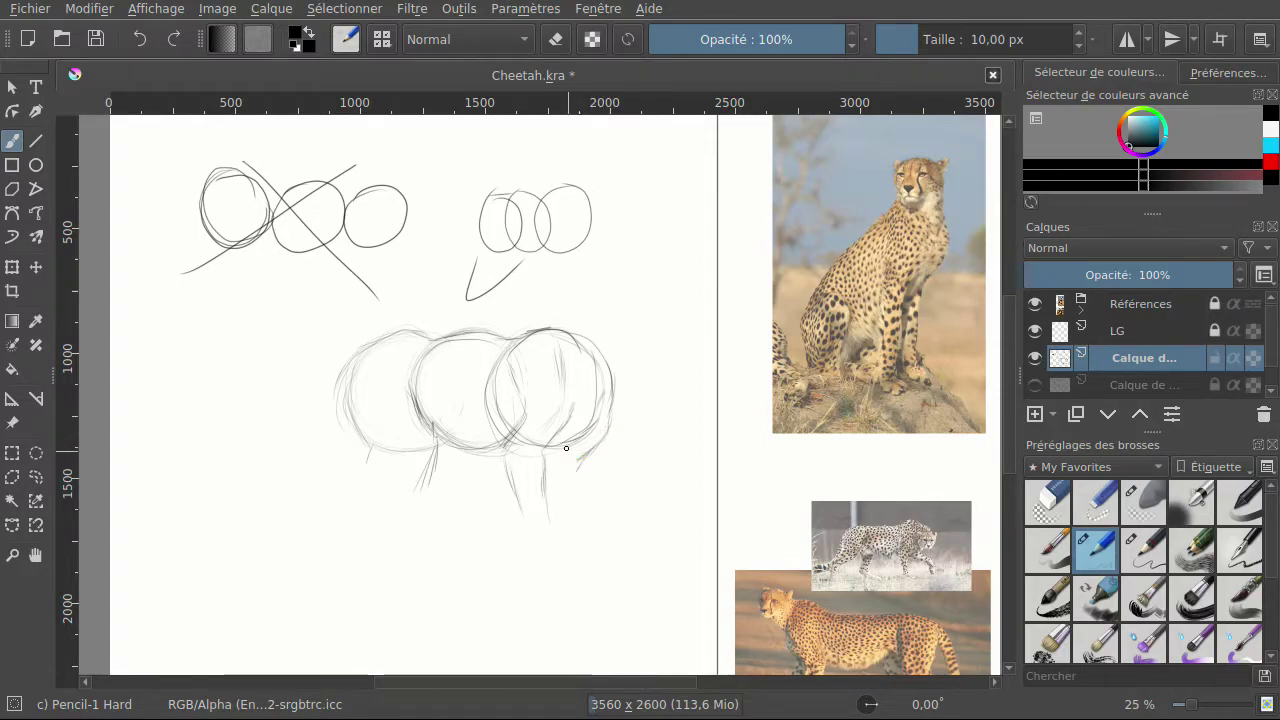
pyautogui.moveTo(562, 452); pyautogui.dragTo(580, 506)
pyautogui.click(140, 37)
pyautogui.click(134, 14)
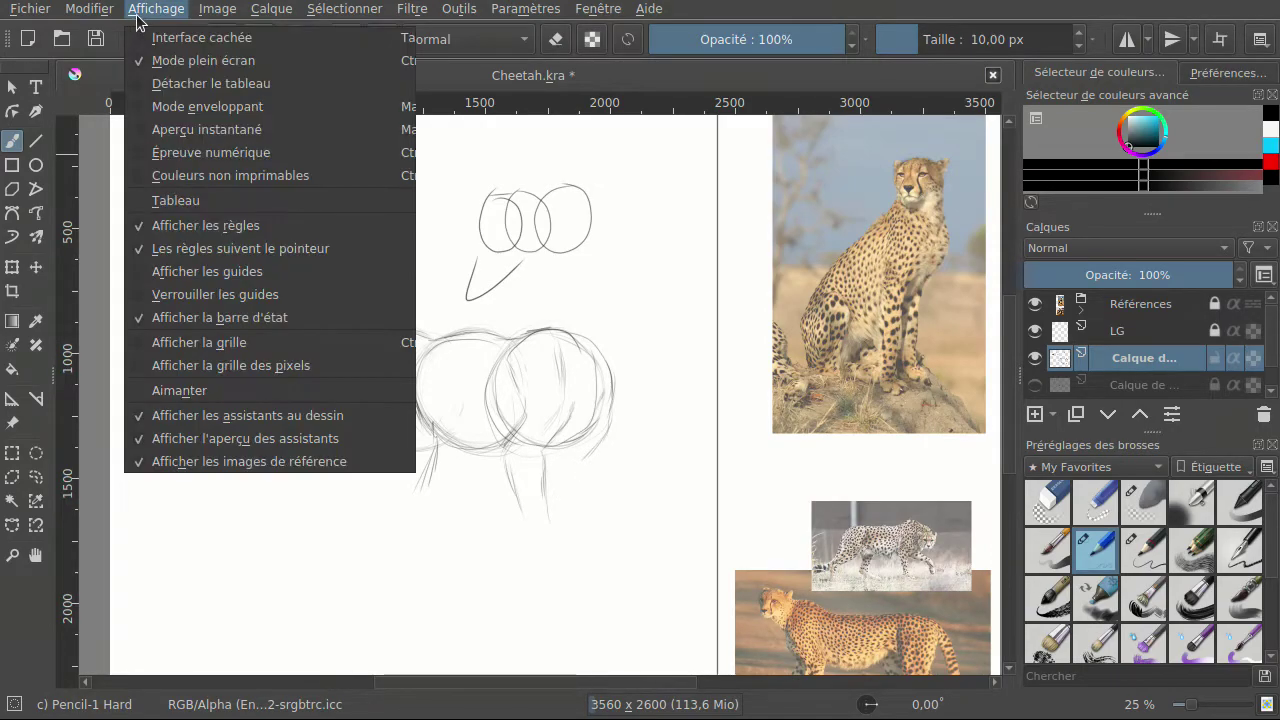
# Darken the shoulder contour along the front circle's upper arc and rear edge, and reinforce the foreleg line below it.
pyautogui.click(113, 133)
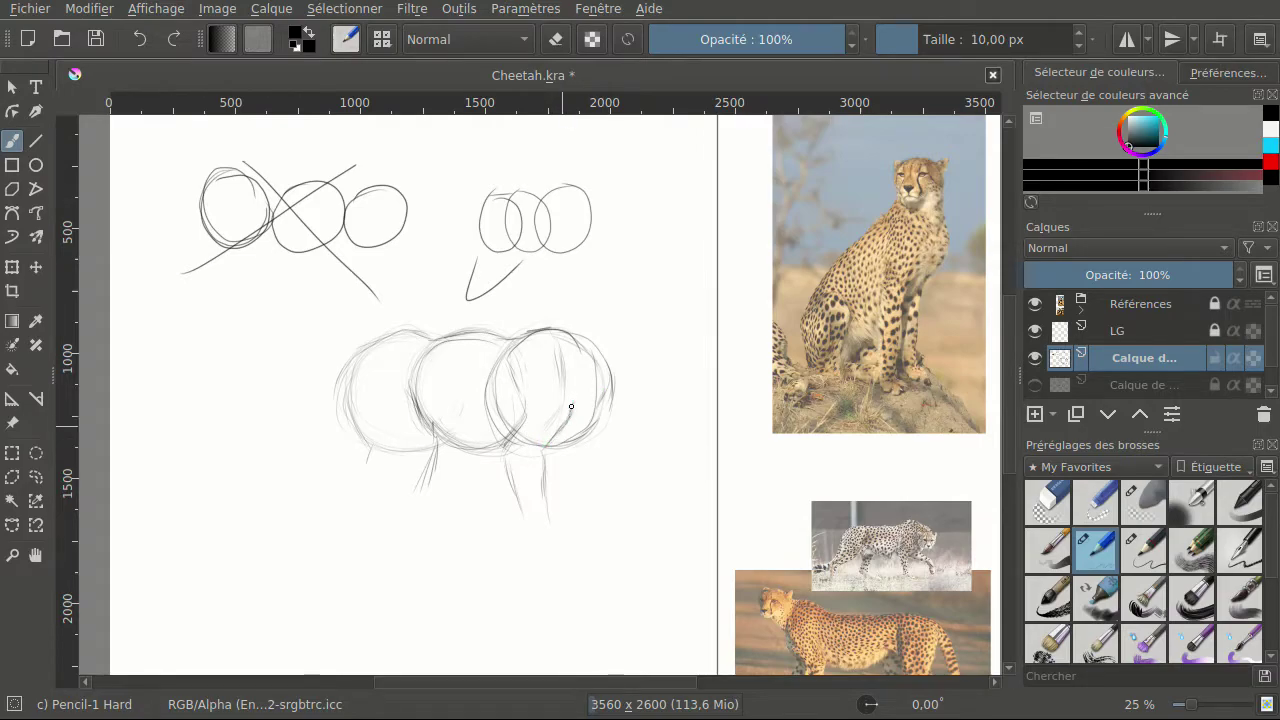
pyautogui.moveTo(523, 405)
pyautogui.mouseDown()
pyautogui.moveTo(511, 369)
pyautogui.moveTo(523, 407)
pyautogui.moveTo(508, 354)
pyautogui.moveTo(556, 329)
pyautogui.mouseUp()
pyautogui.moveTo(509, 462); pyautogui.dragTo(528, 518)
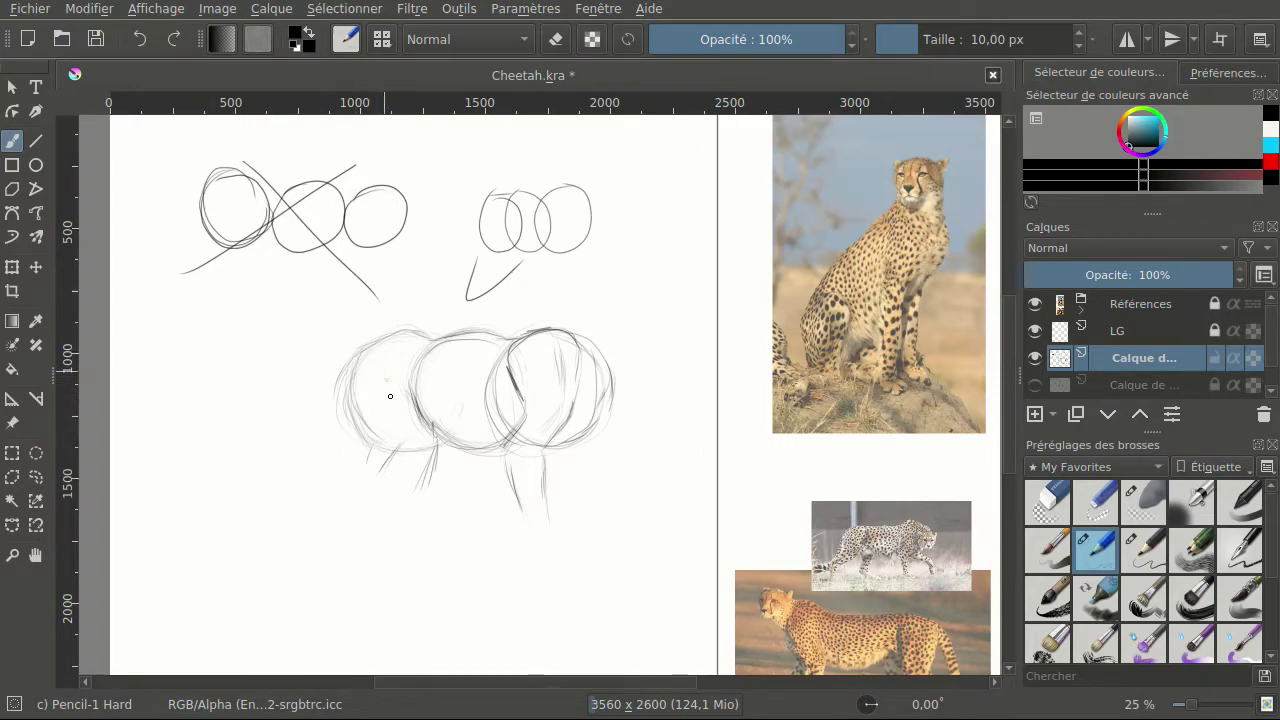
pyautogui.moveTo(387, 441); pyautogui.dragTo(384, 478)
pyautogui.click(139, 40)
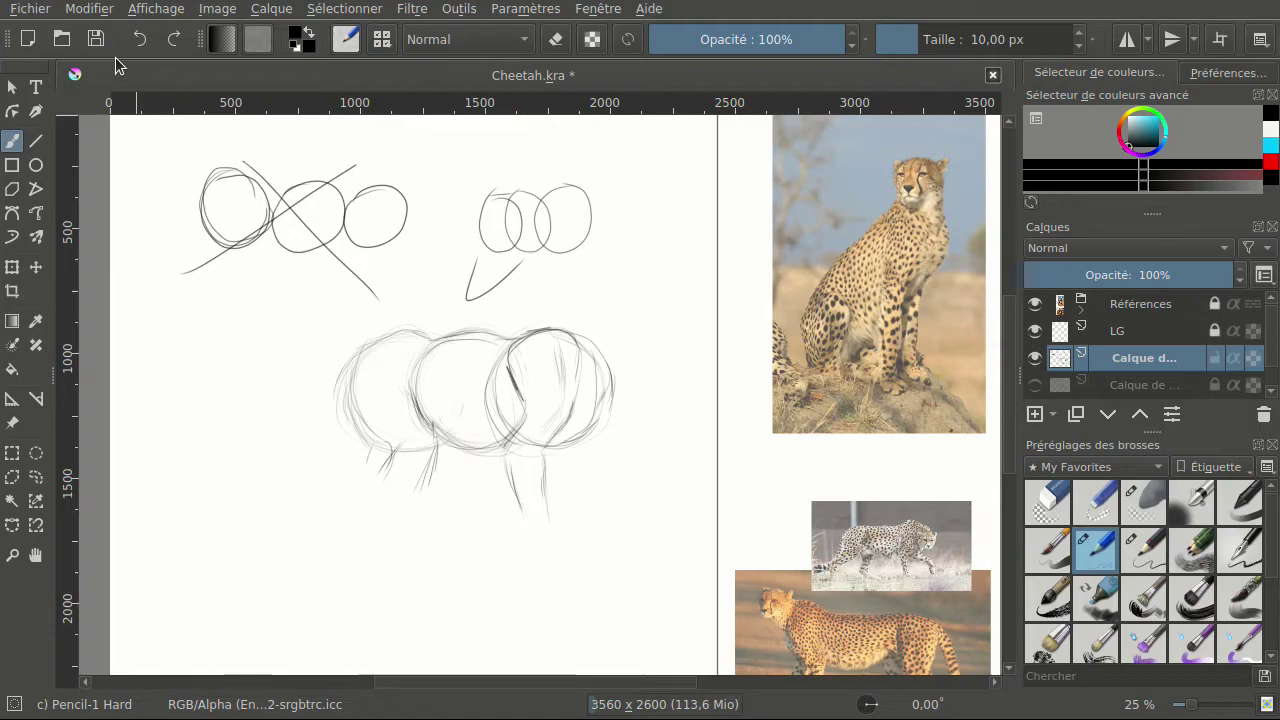
pyautogui.click(134, 38)
pyautogui.click(132, 42)
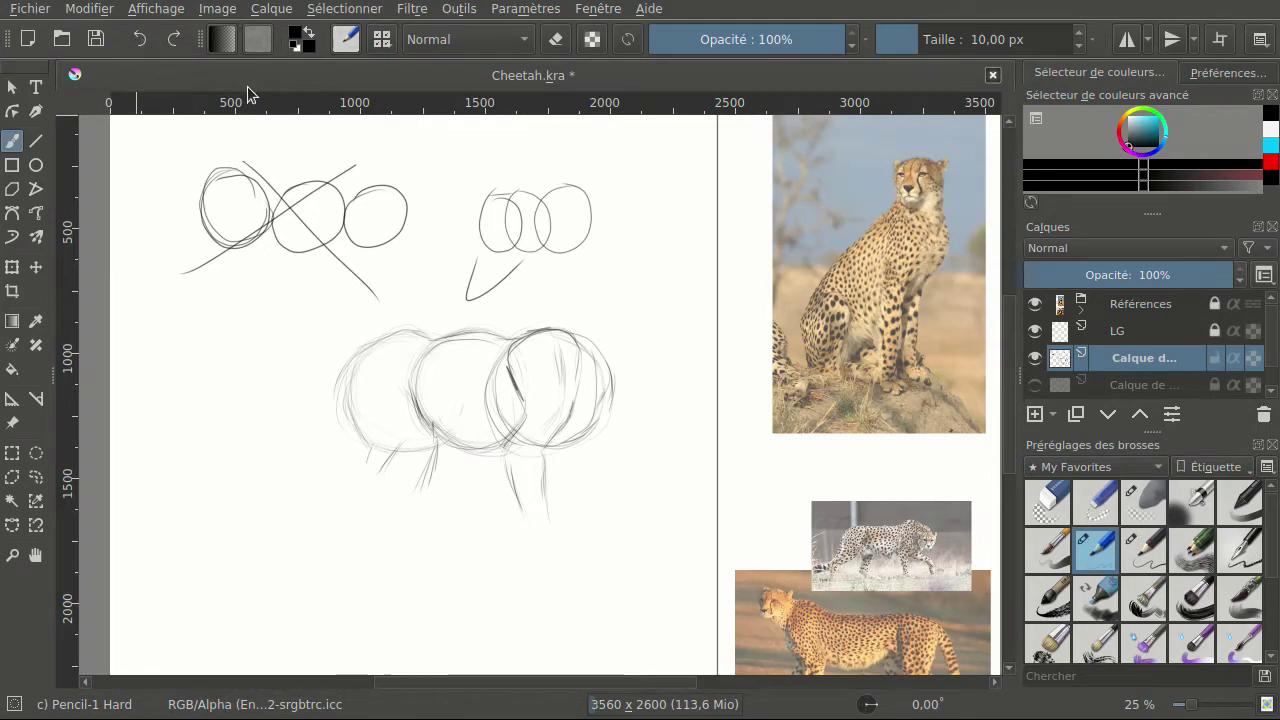
# Erase the hind leg lines below the rear circle with the Eraser Soft brush.
pyautogui.click(1097, 508)
pyautogui.click(1140, 505)
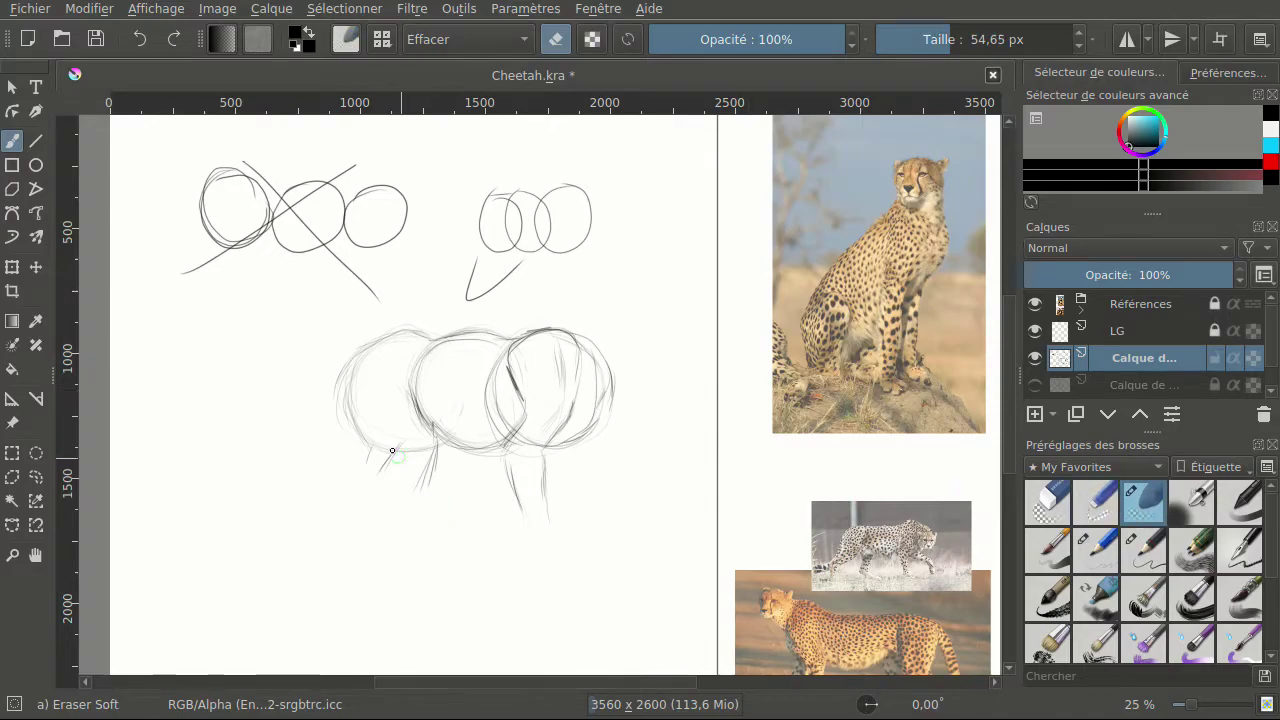
pyautogui.moveTo(433, 478); pyautogui.dragTo(434, 454)
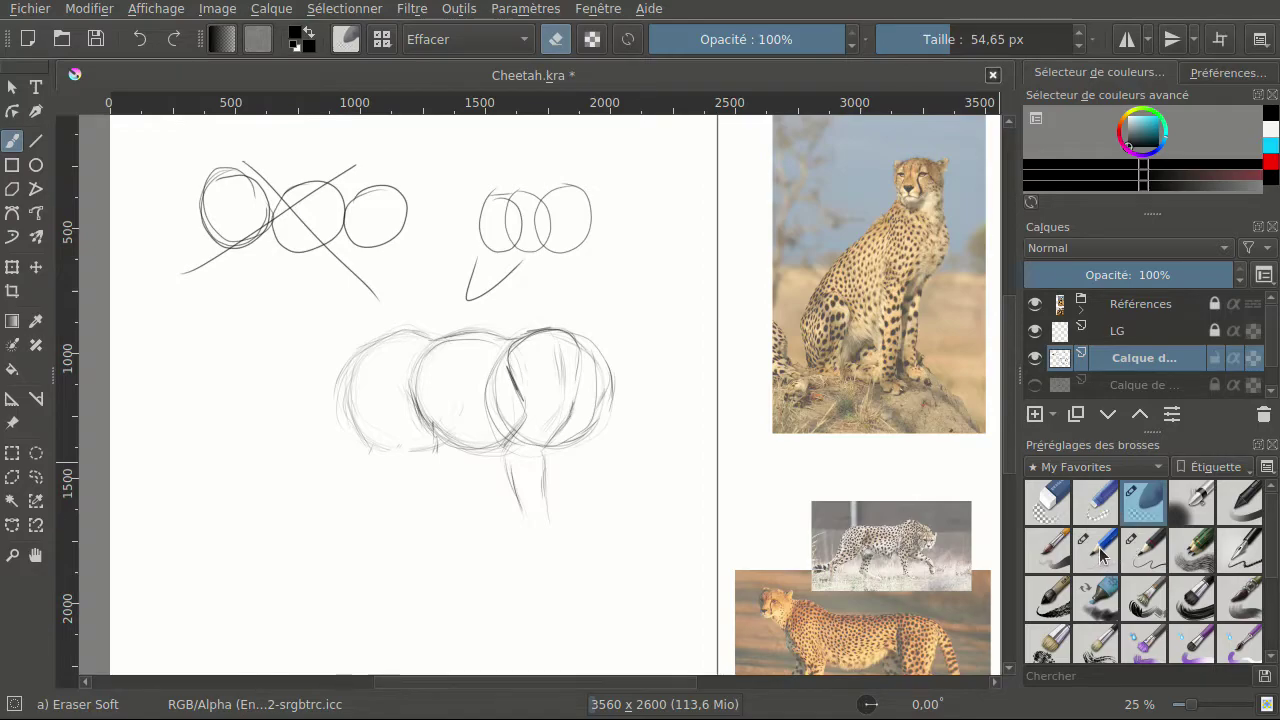
pyautogui.click(1066, 514)
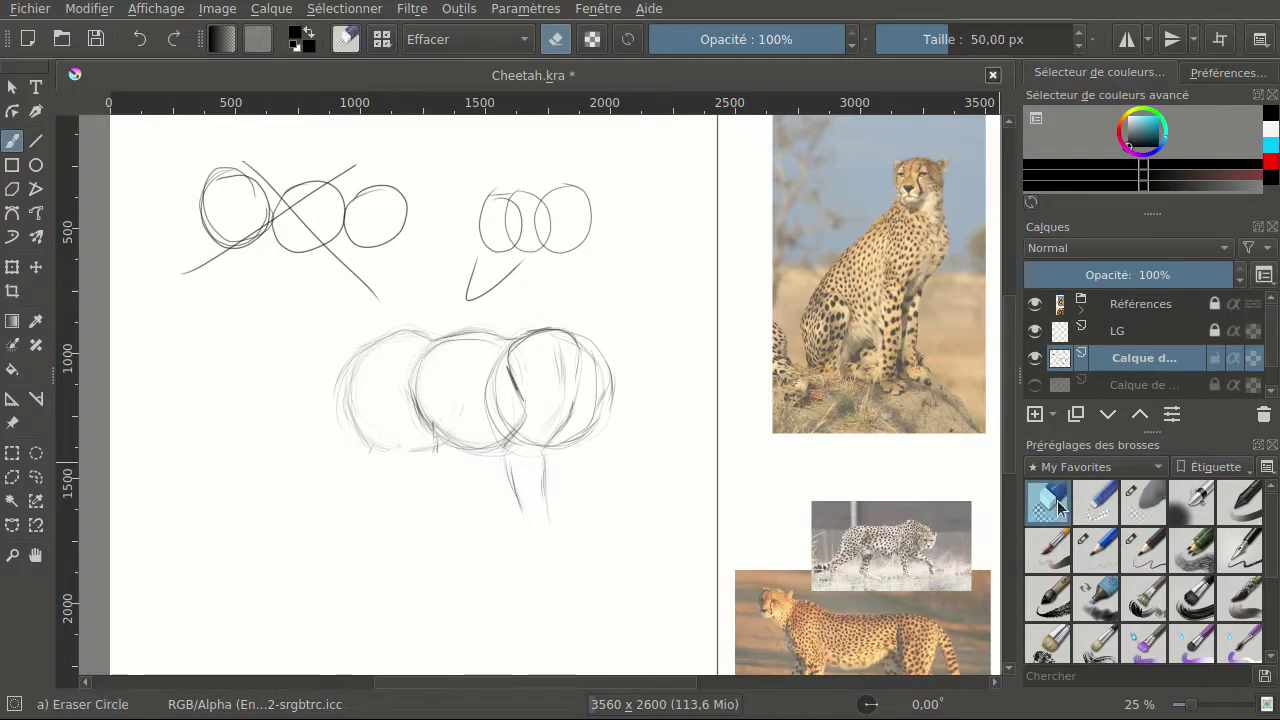
pyautogui.click(1144, 548)
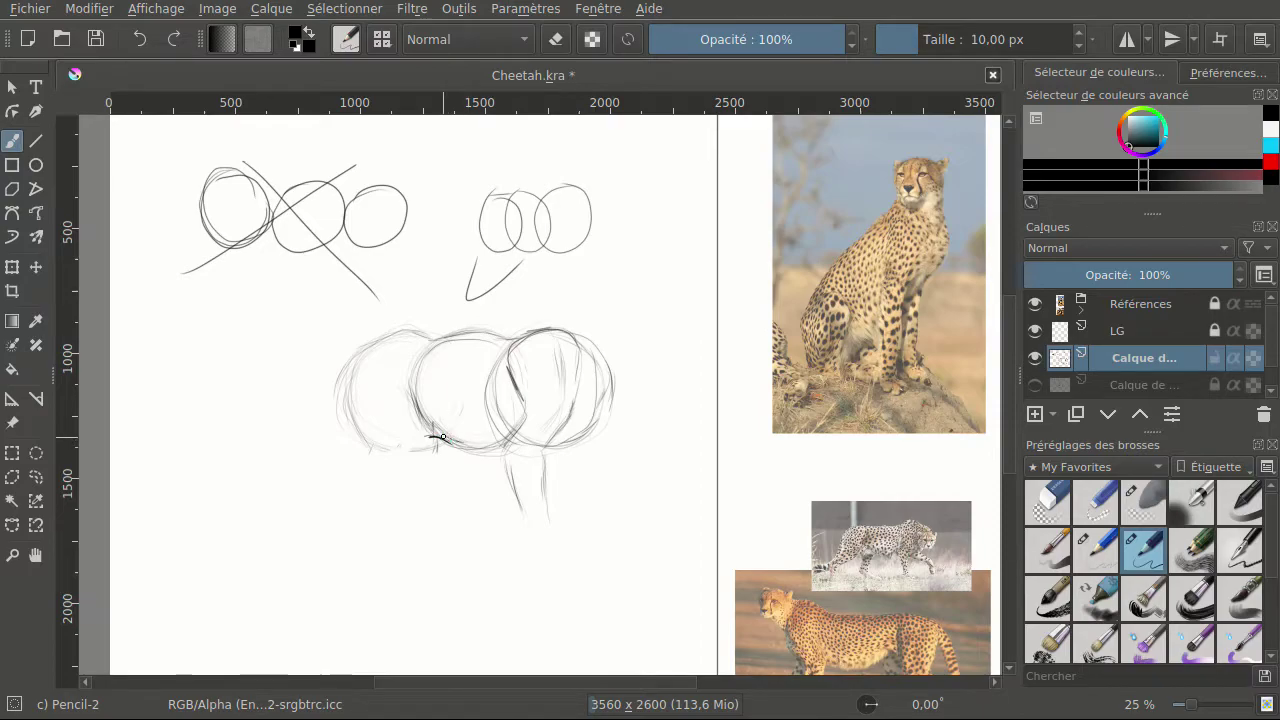
pyautogui.moveTo(464, 443); pyautogui.dragTo(476, 449)
pyautogui.click(138, 39)
pyautogui.click(138, 39)
pyautogui.click(138, 40)
# Draw the belly line along the underside of the middle circle with the Pencil-1 Hard brush.
pyautogui.press('/')
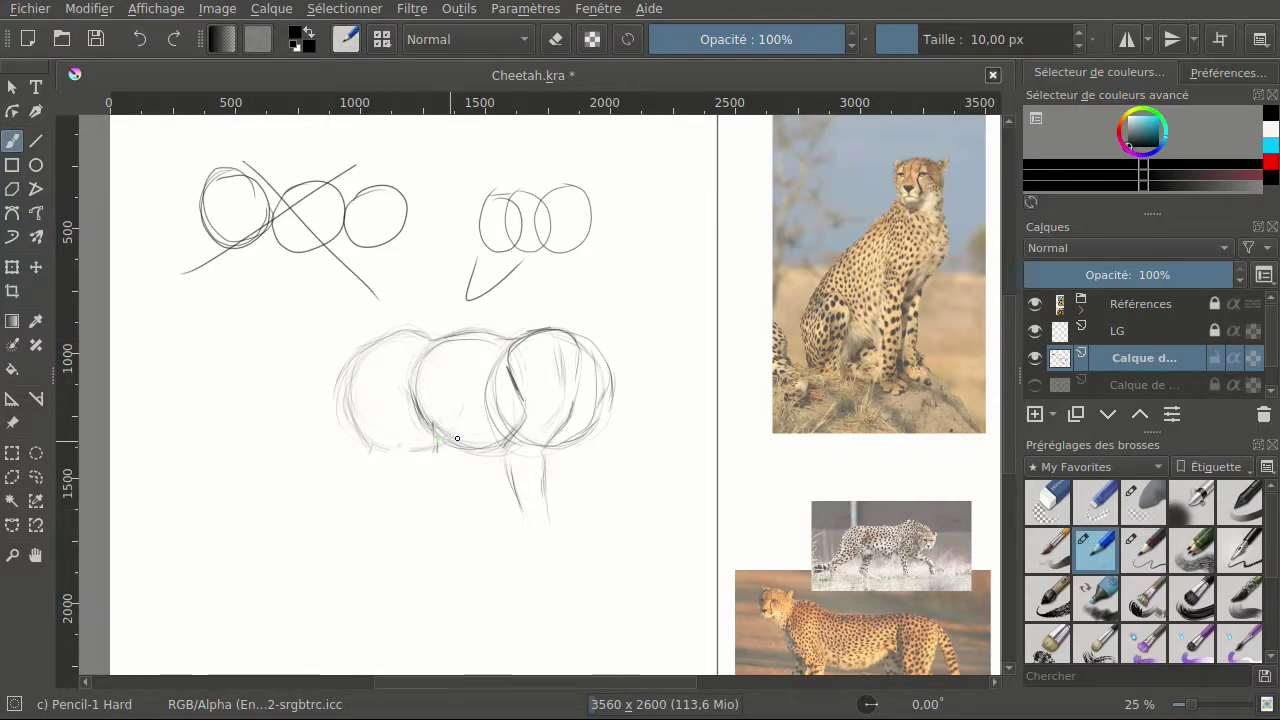
pyautogui.scroll(2, 457, 438)
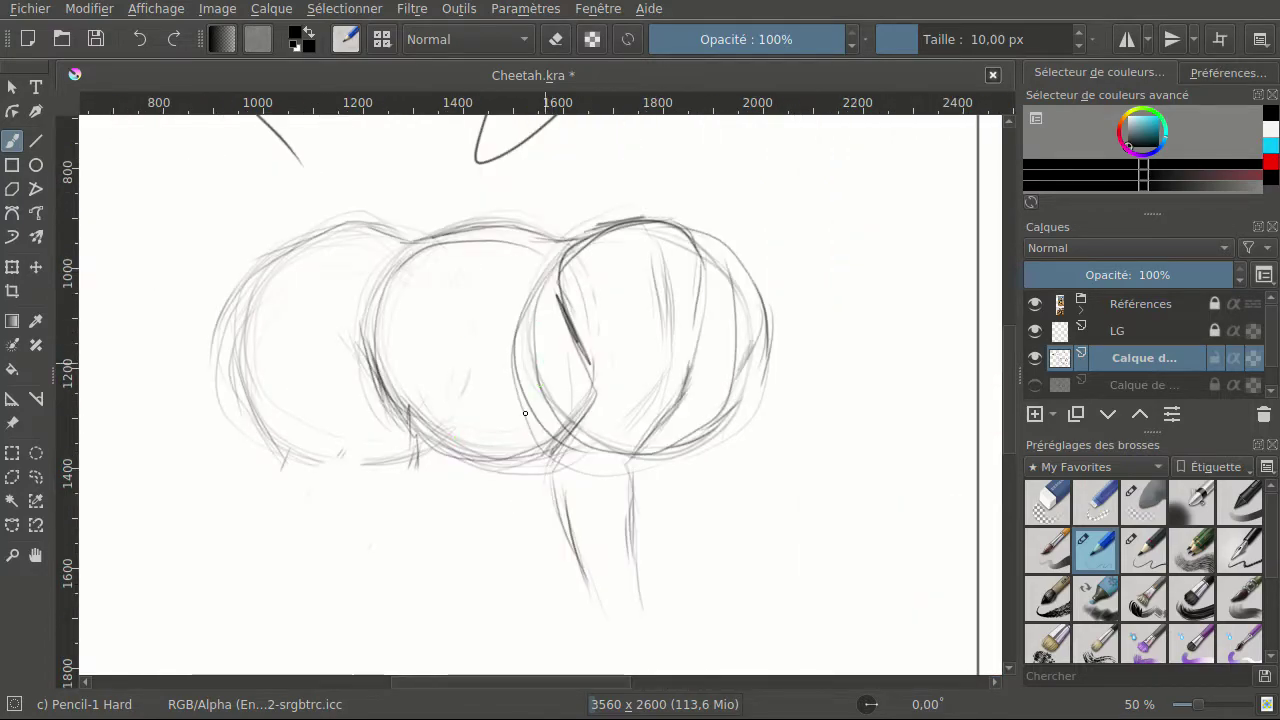
pyautogui.moveTo(407, 431); pyautogui.dragTo(450, 456)
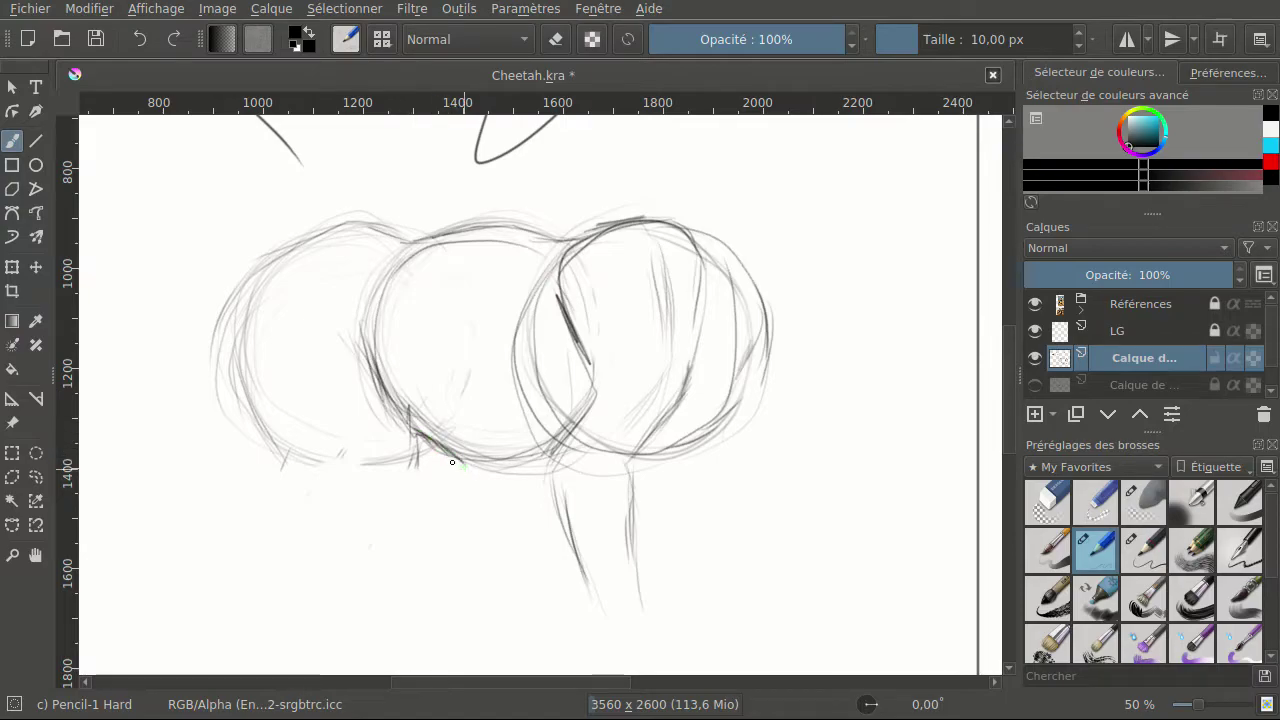
pyautogui.moveTo(496, 465); pyautogui.dragTo(566, 458)
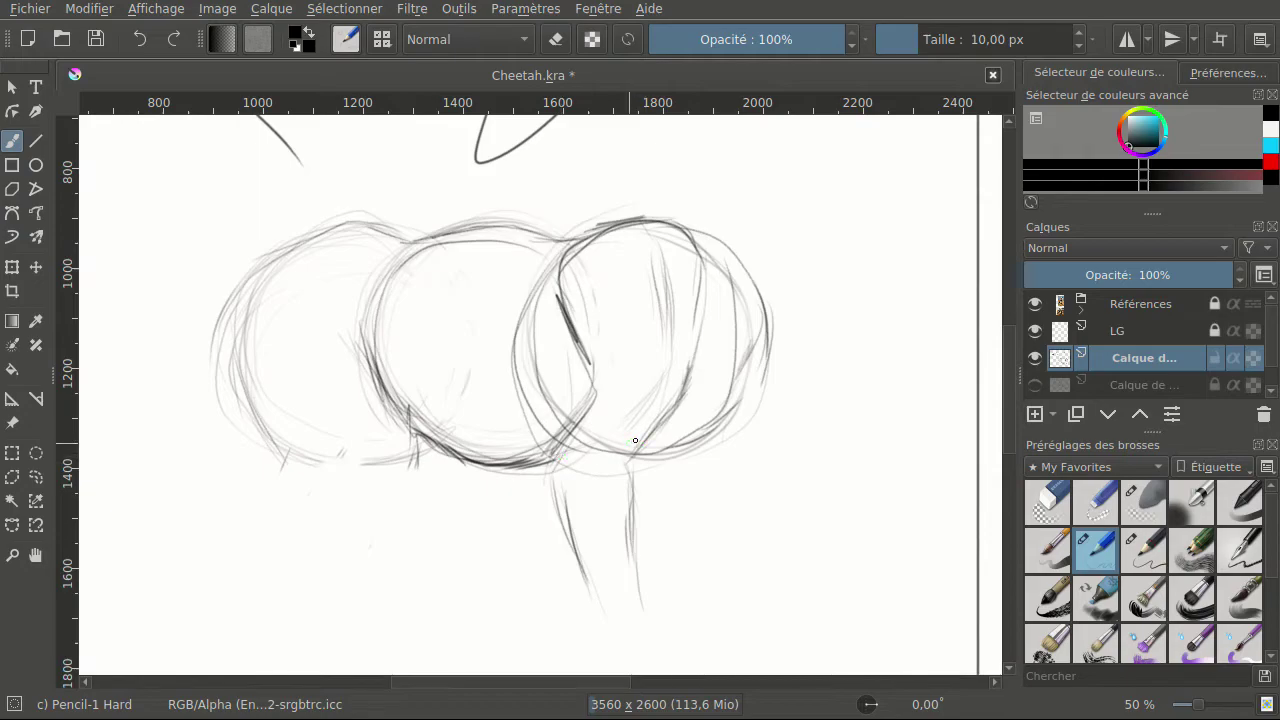
# Strengthen the shoulder's front curve and the lower chest, and darken both sides of the foreleg up to the elbow.
pyautogui.moveTo(645, 444)
pyautogui.mouseDown()
pyautogui.moveTo(718, 410)
pyautogui.moveTo(680, 435)
pyautogui.moveTo(744, 365)
pyautogui.moveTo(716, 408)
pyautogui.moveTo(743, 342)
pyautogui.moveTo(712, 408)
pyautogui.moveTo(679, 434)
pyautogui.mouseUp()
pyautogui.moveTo(704, 285)
pyautogui.mouseDown()
pyautogui.moveTo(678, 410)
pyautogui.moveTo(624, 461)
pyautogui.moveTo(655, 440)
pyautogui.moveTo(590, 467)
pyautogui.moveTo(631, 455)
pyautogui.moveTo(617, 459)
pyautogui.moveTo(637, 476)
pyautogui.moveTo(622, 457)
pyautogui.moveTo(631, 497)
pyautogui.moveTo(636, 464)
pyautogui.moveTo(644, 604)
pyautogui.mouseUp()
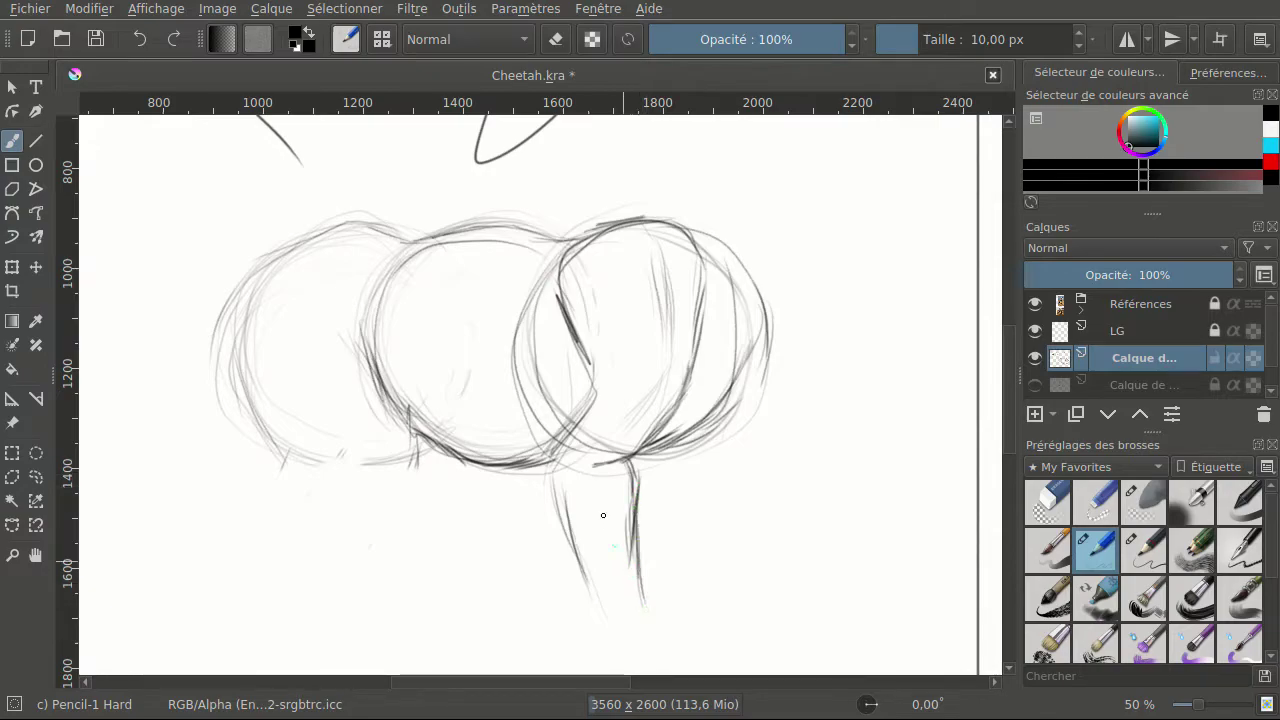
pyautogui.moveTo(577, 420)
pyautogui.mouseDown()
pyautogui.moveTo(548, 447)
pyautogui.moveTo(550, 473)
pyautogui.moveTo(545, 451)
pyautogui.moveTo(579, 548)
pyautogui.moveTo(547, 480)
pyautogui.moveTo(590, 592)
pyautogui.mouseUp()
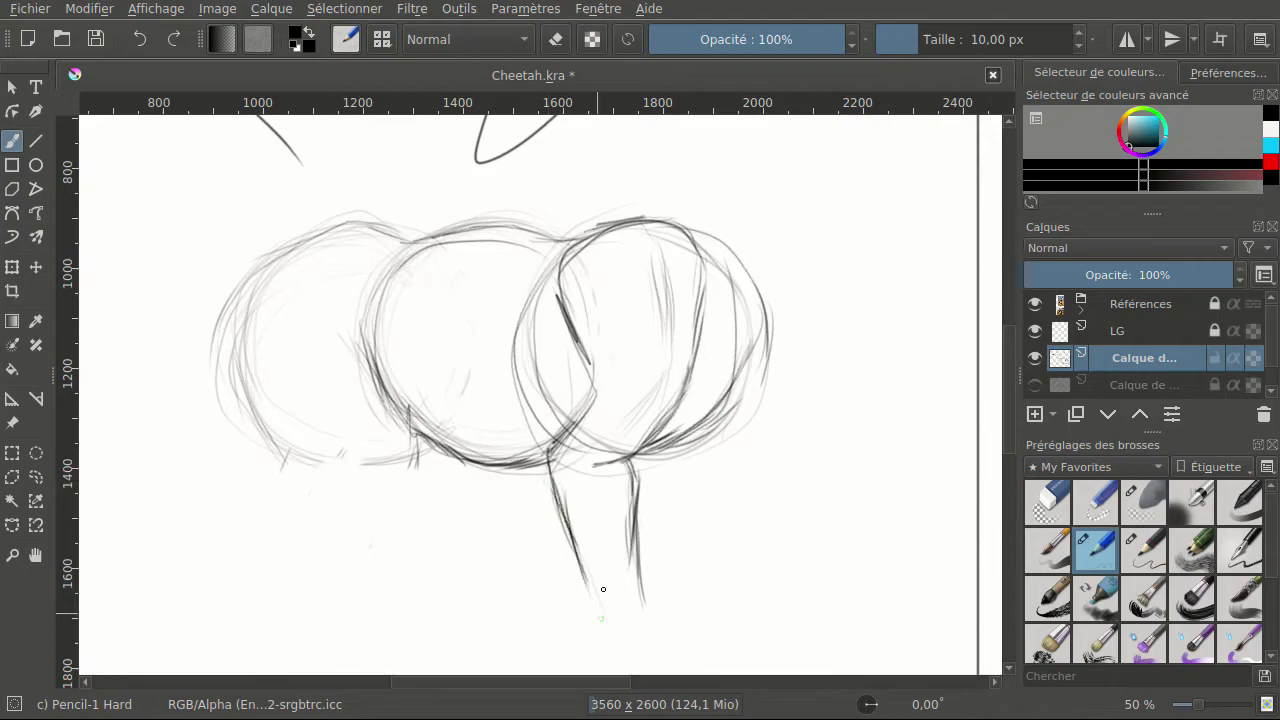
pyautogui.moveTo(576, 413); pyautogui.dragTo(594, 358)
# Erase the shoulder curve inside the front circle and rework the chest line along the circle's lower outer edge with Pencil-1 Hard.
pyautogui.click(1045, 500)
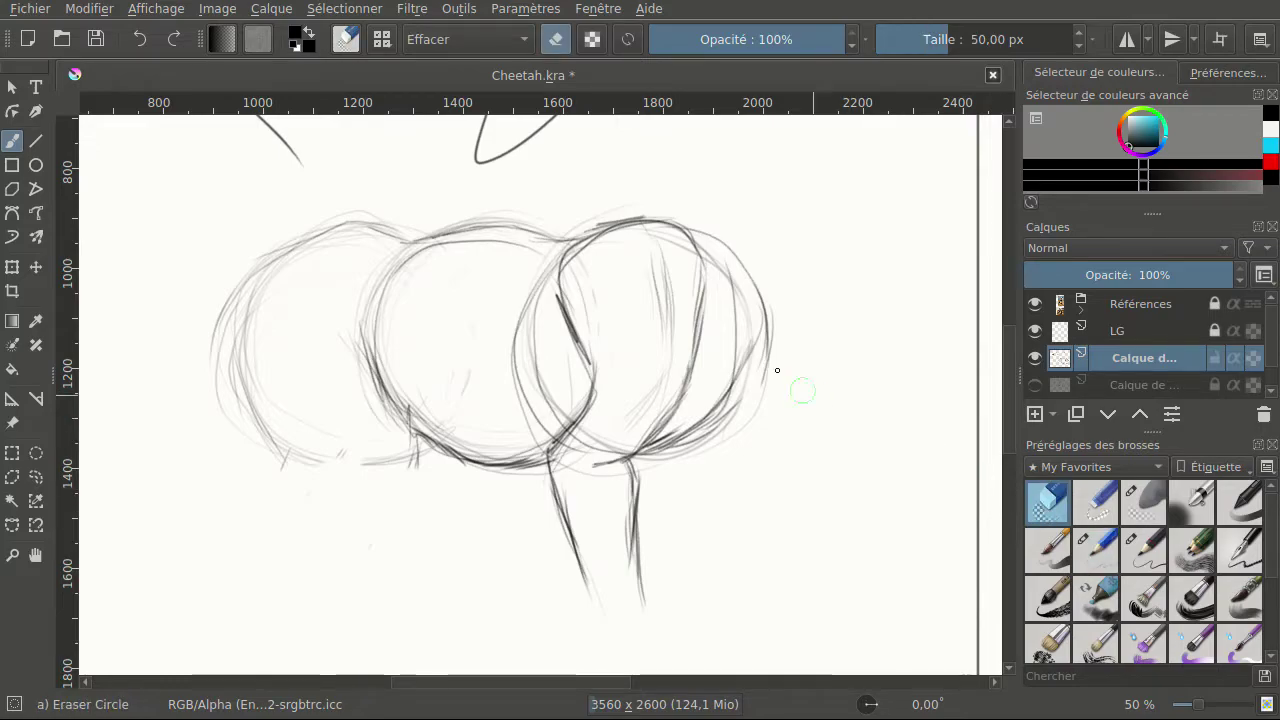
pyautogui.moveTo(706, 343)
pyautogui.mouseDown()
pyautogui.moveTo(685, 379)
pyautogui.moveTo(700, 266)
pyautogui.mouseUp()
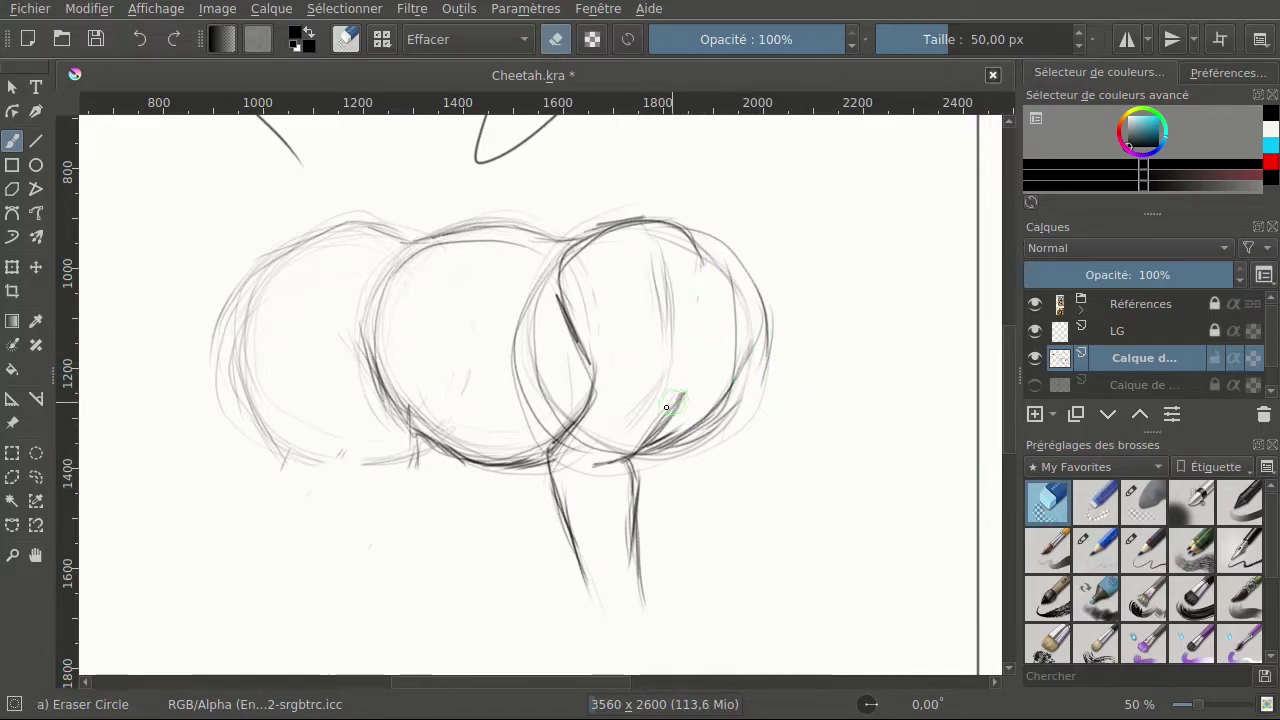
pyautogui.click(1097, 550)
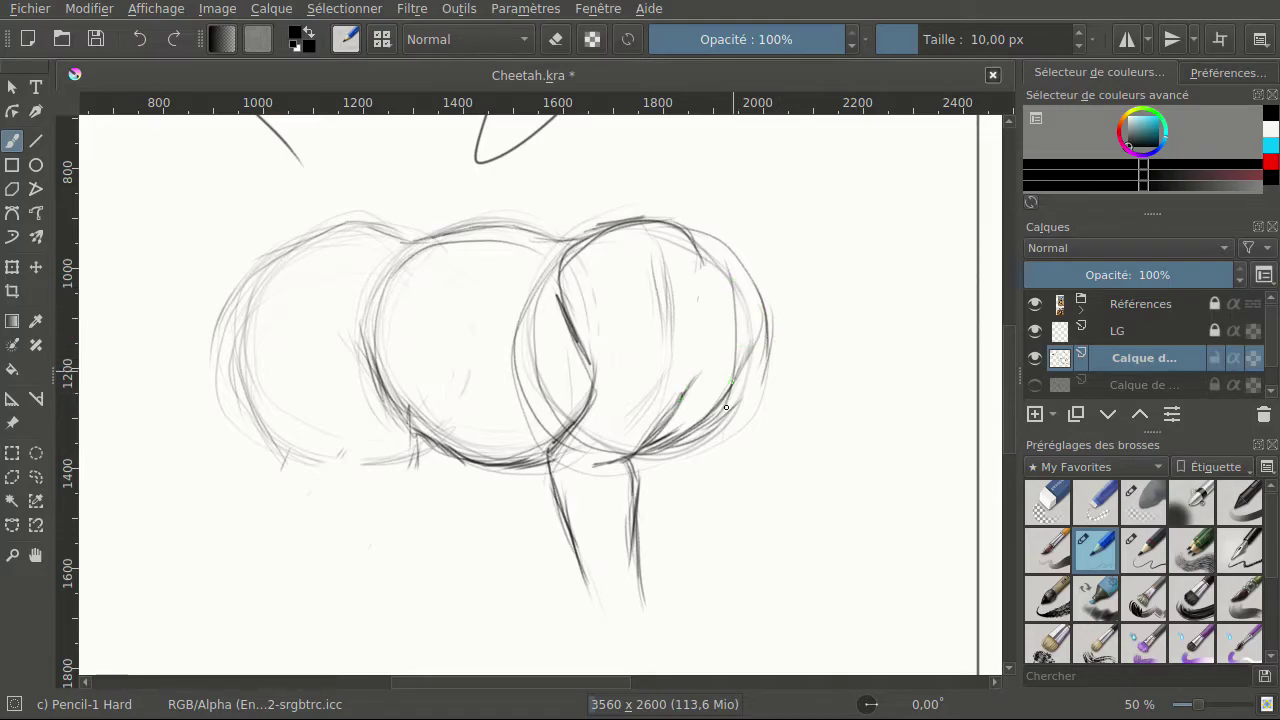
pyautogui.moveTo(733, 369); pyautogui.dragTo(744, 388)
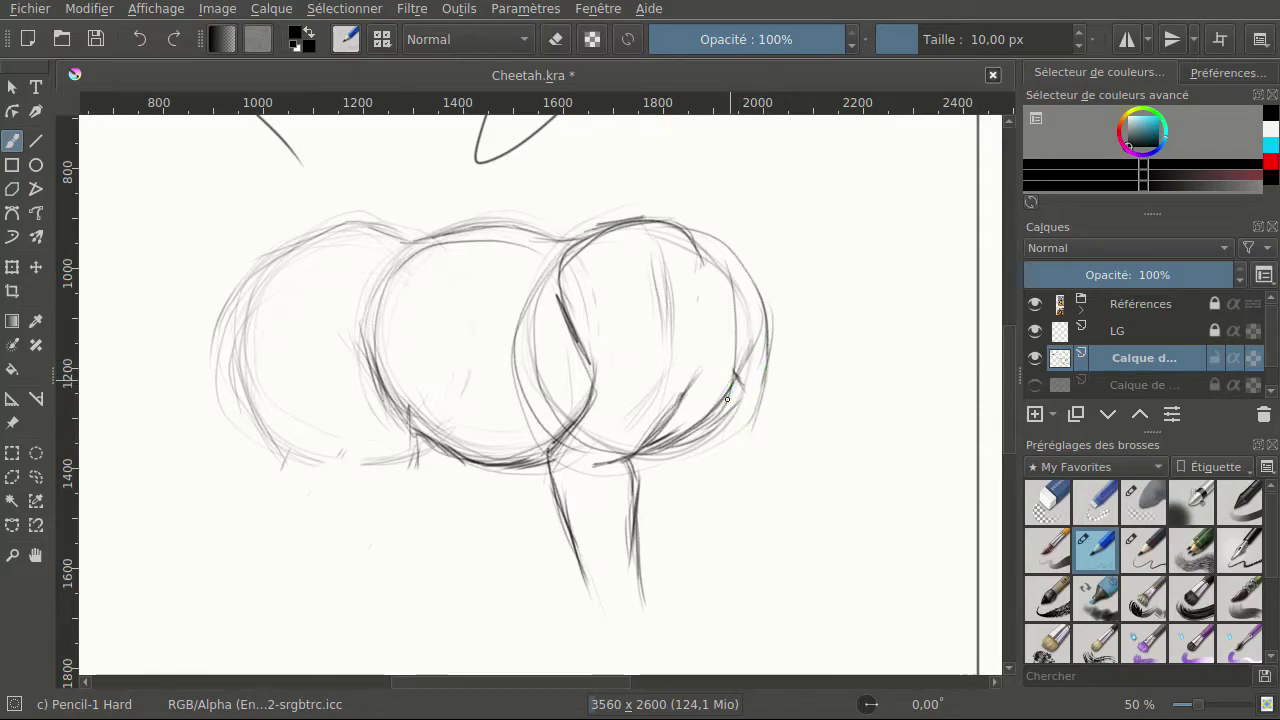
pyautogui.hotkey('ctrl', 'z')
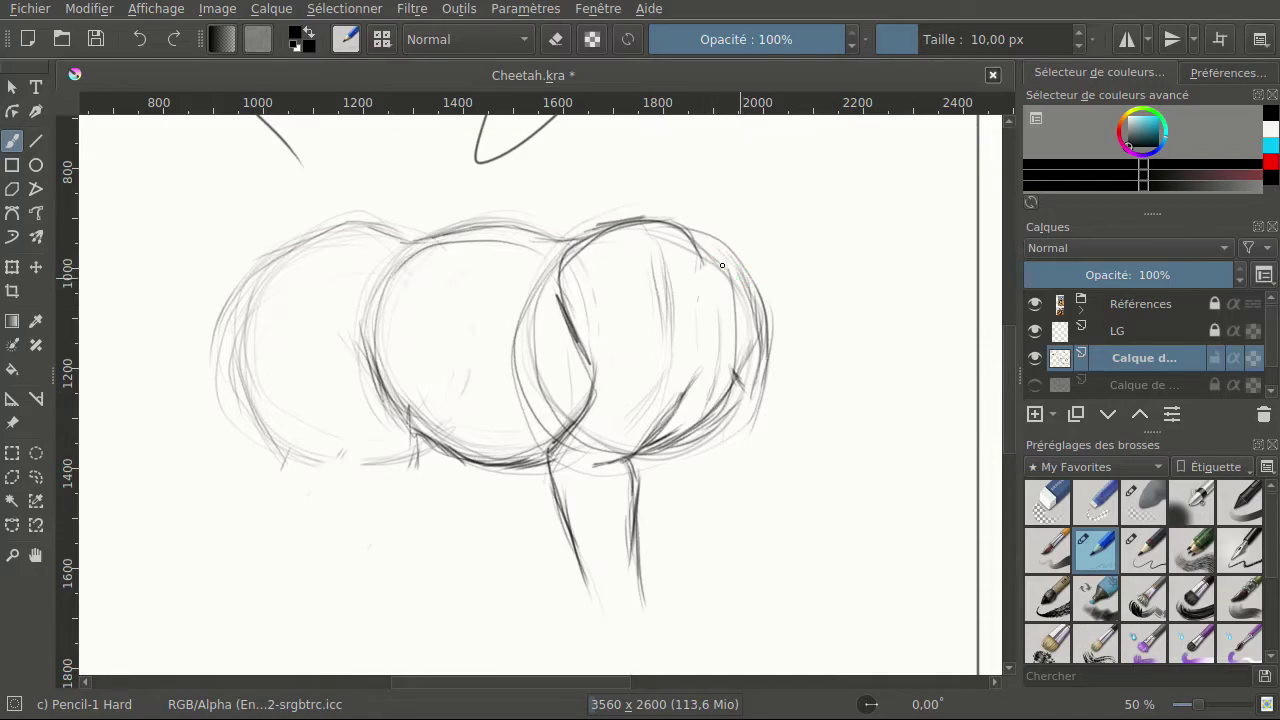
pyautogui.click(1047, 501)
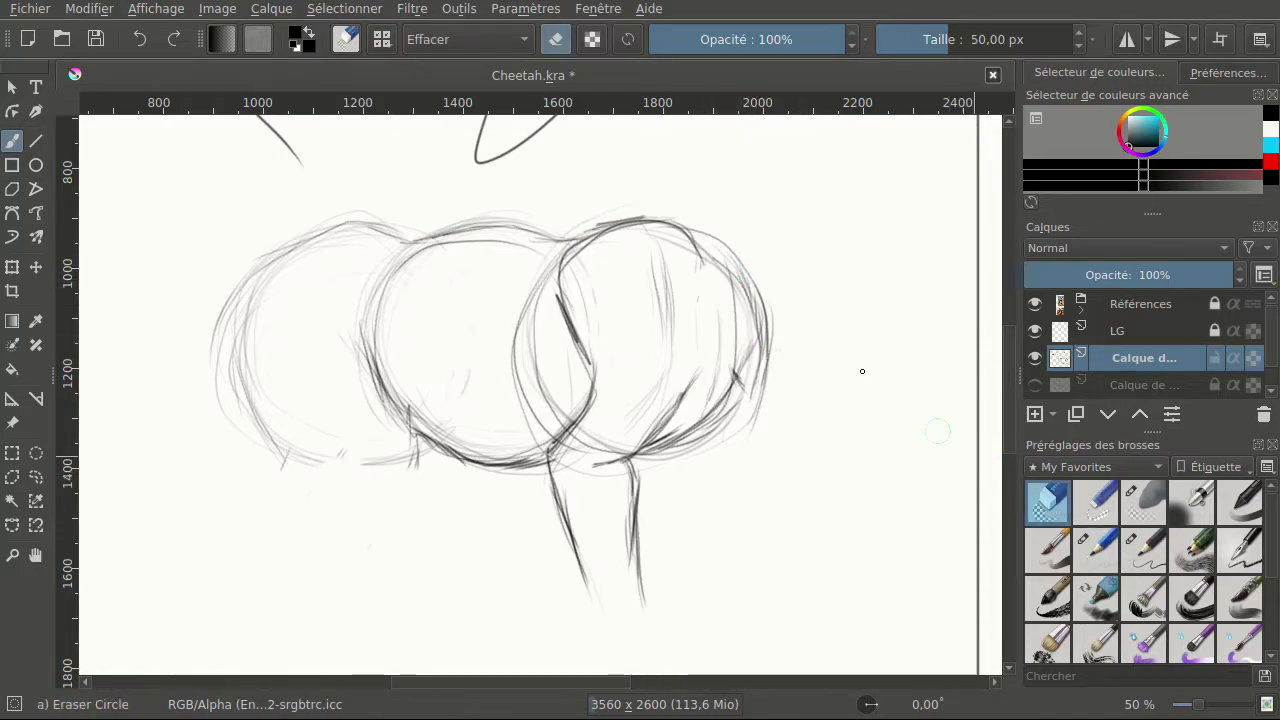
pyautogui.moveTo(777, 320)
pyautogui.mouseDown()
pyautogui.moveTo(770, 286)
pyautogui.moveTo(703, 229)
pyautogui.moveTo(767, 297)
pyautogui.moveTo(773, 408)
pyautogui.moveTo(777, 292)
pyautogui.mouseUp()
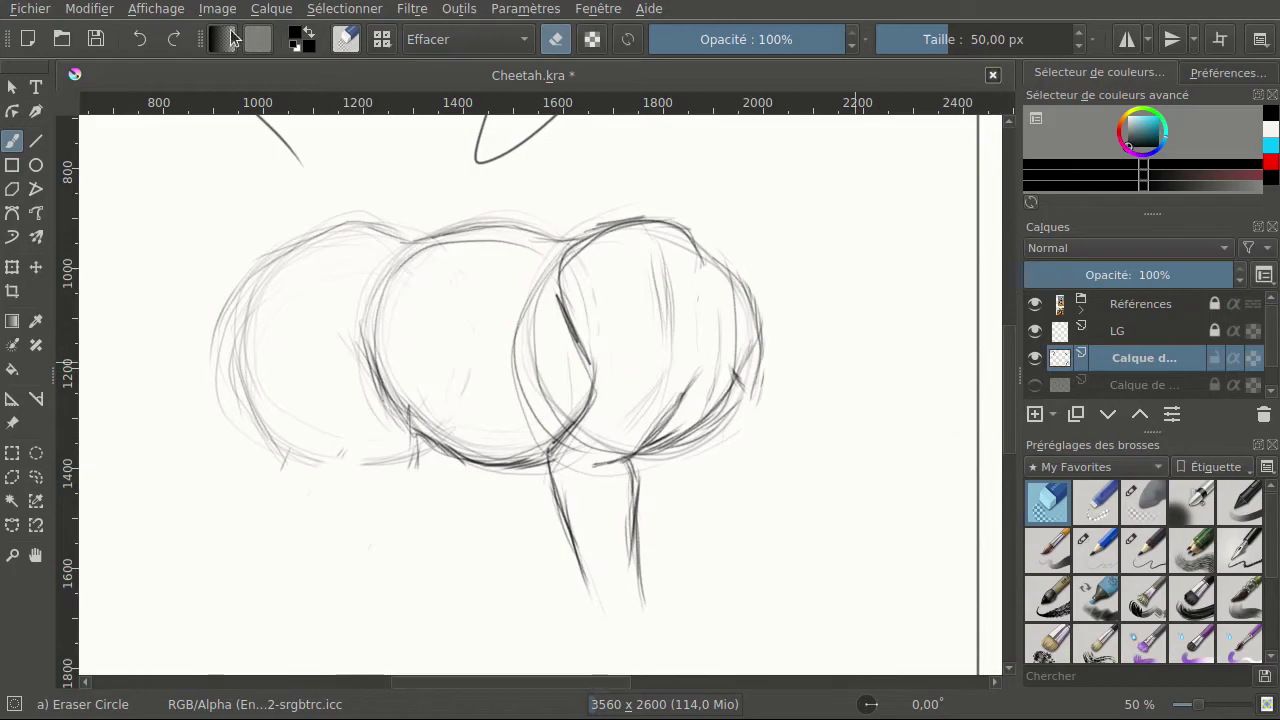
pyautogui.click(140, 39)
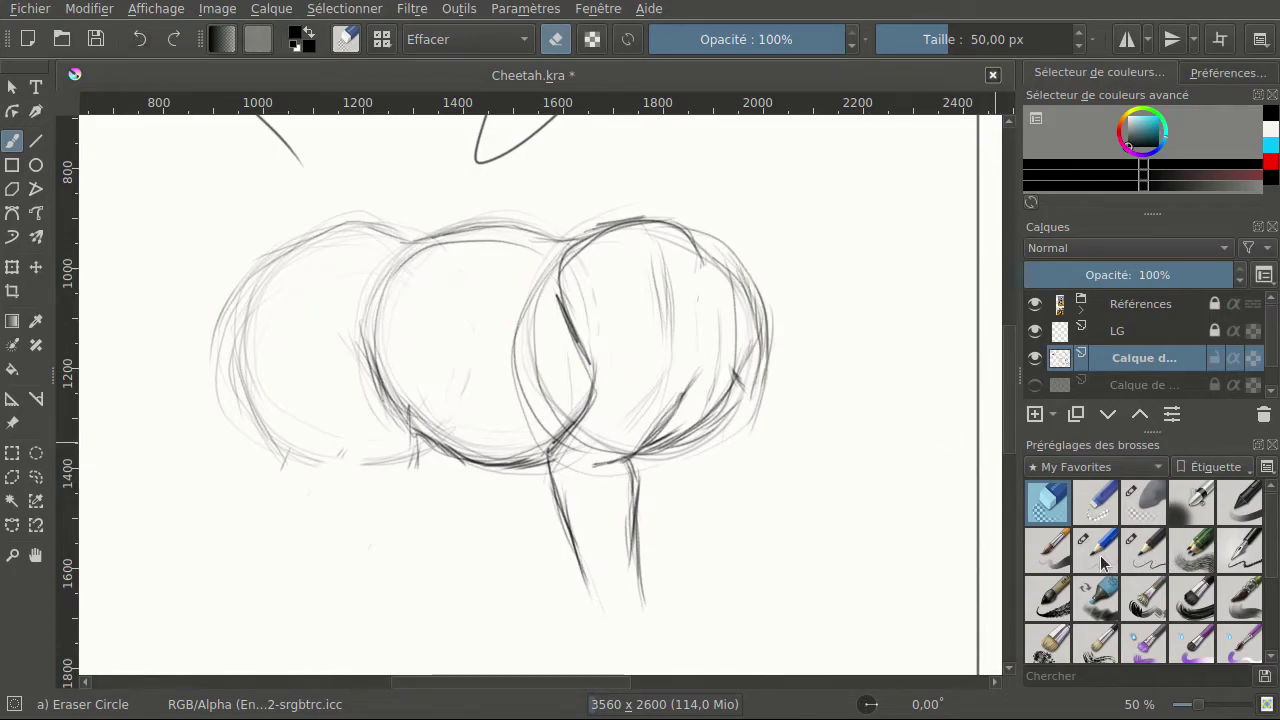
# Fade the front circle's outer construction lines with Eraser Soft, undoing excess erasing, and switch back to the Pencil-1 Hard brush.
pyautogui.click(1143, 502)
pyautogui.moveTo(700, 238)
pyautogui.mouseDown()
pyautogui.moveTo(760, 290)
pyautogui.moveTo(768, 389)
pyautogui.mouseUp()
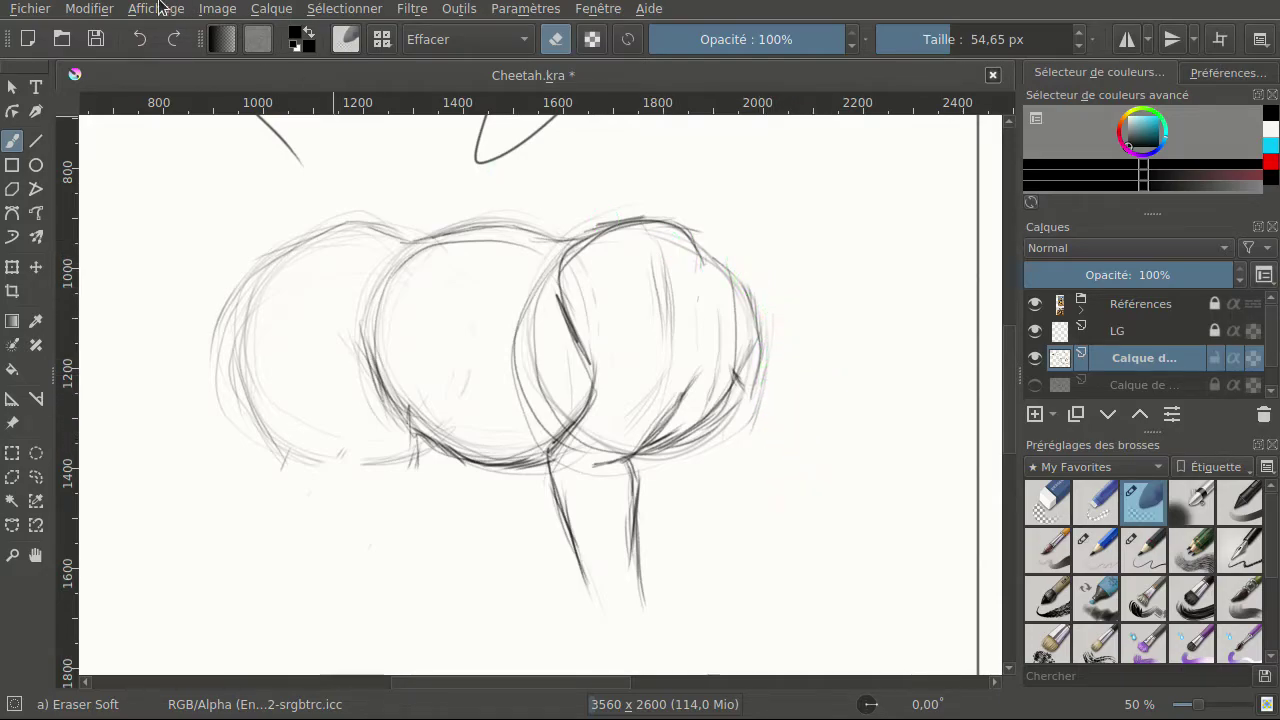
pyautogui.click(138, 36)
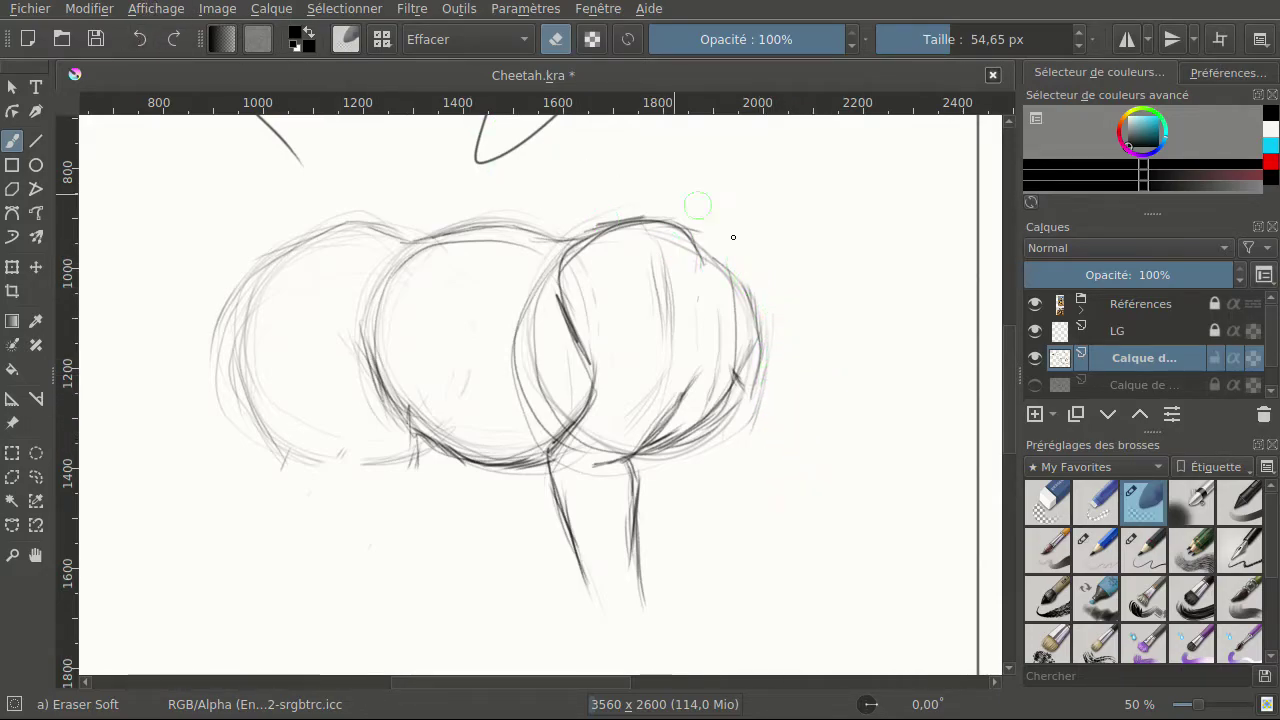
pyautogui.click(136, 44)
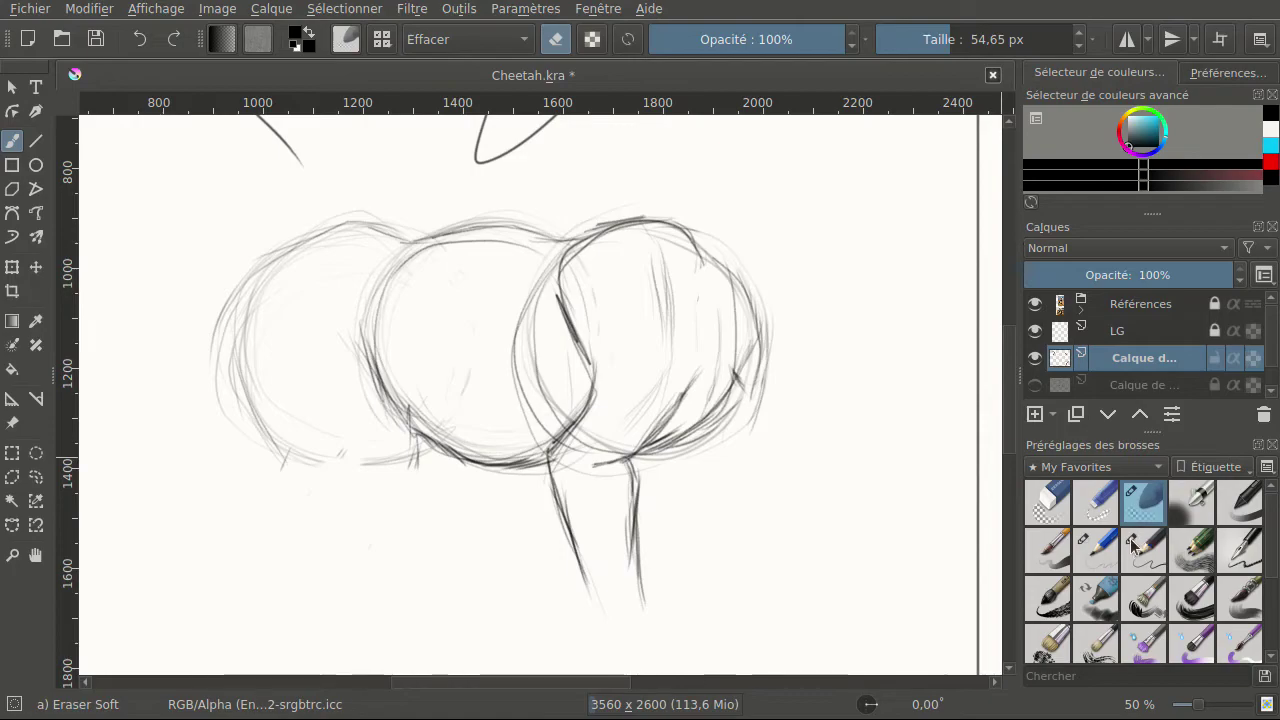
pyautogui.click(1096, 549)
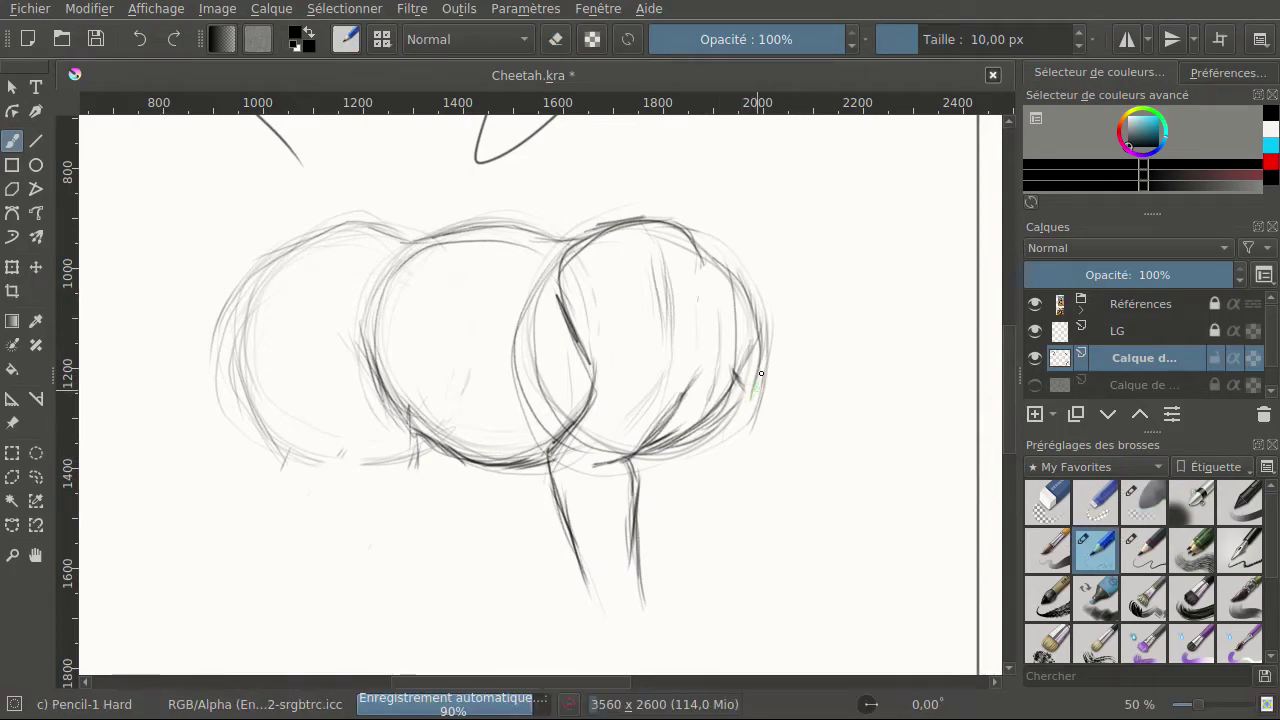
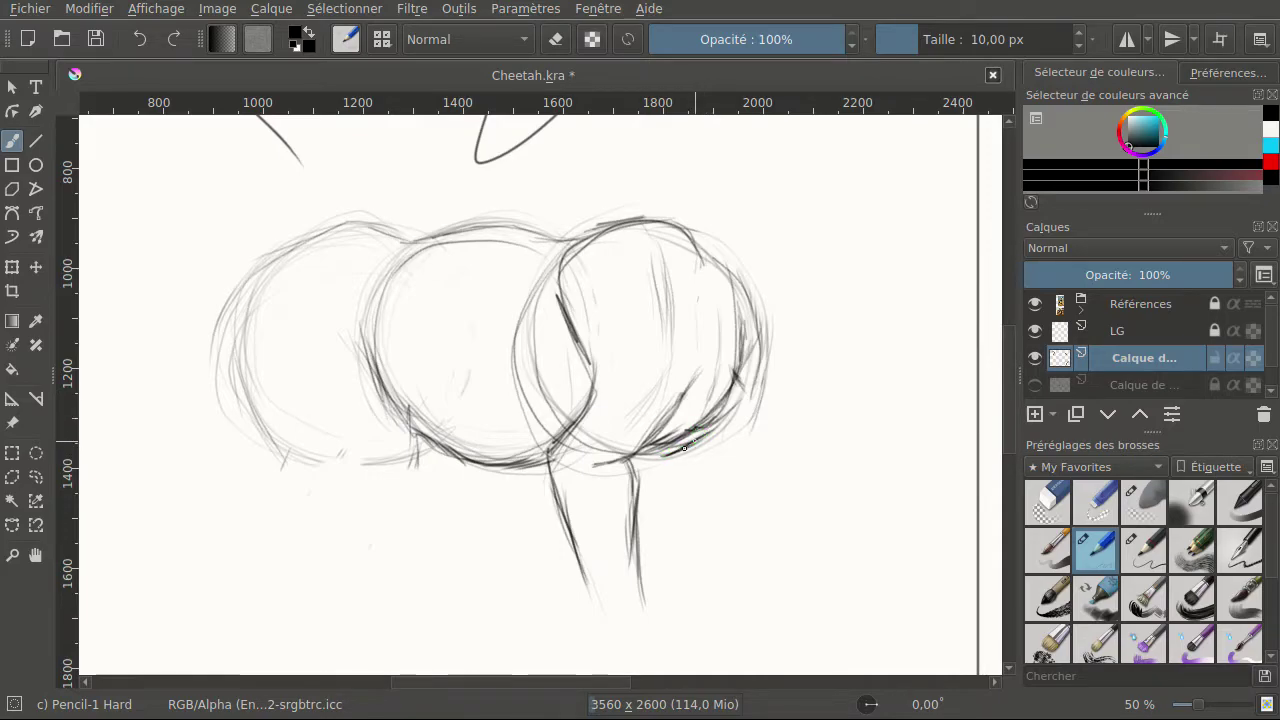
# Darken the chest line along the front circle's lower outer edge, and erase that reworked edge with Eraser Soft.
pyautogui.moveTo(651, 458); pyautogui.dragTo(561, 466)
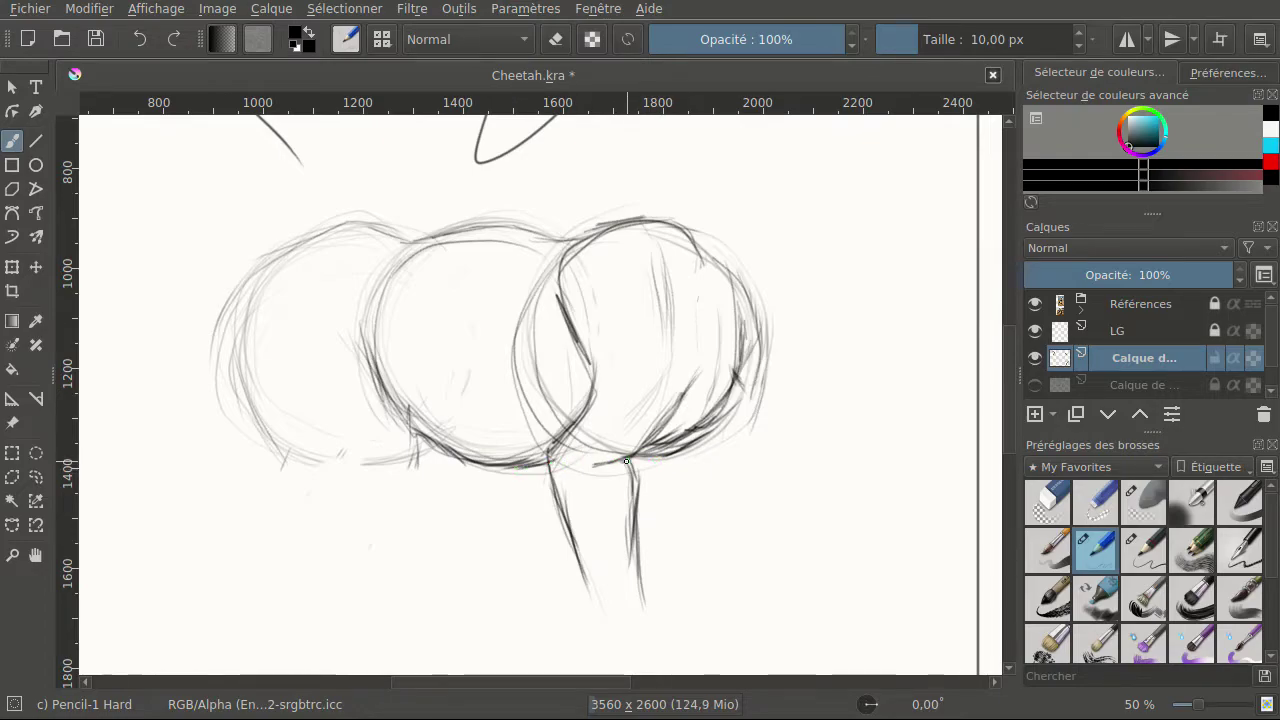
pyautogui.moveTo(670, 452); pyautogui.dragTo(734, 394)
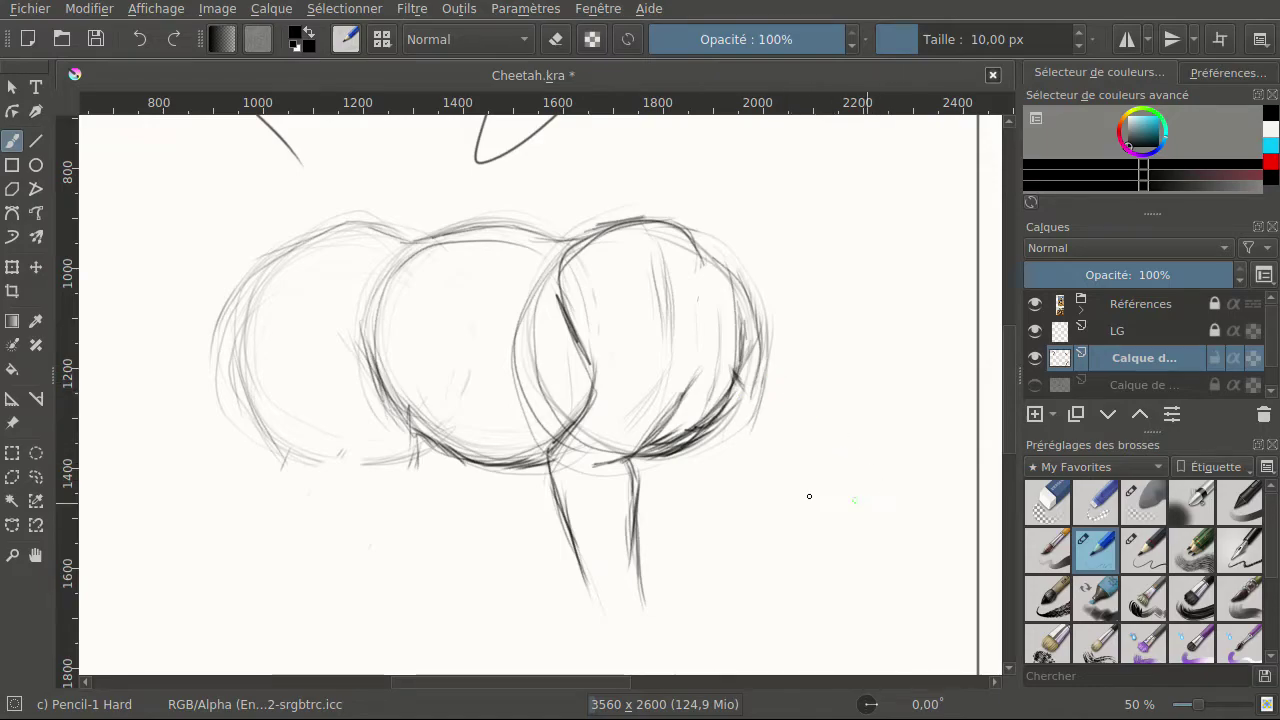
pyautogui.click(1045, 498)
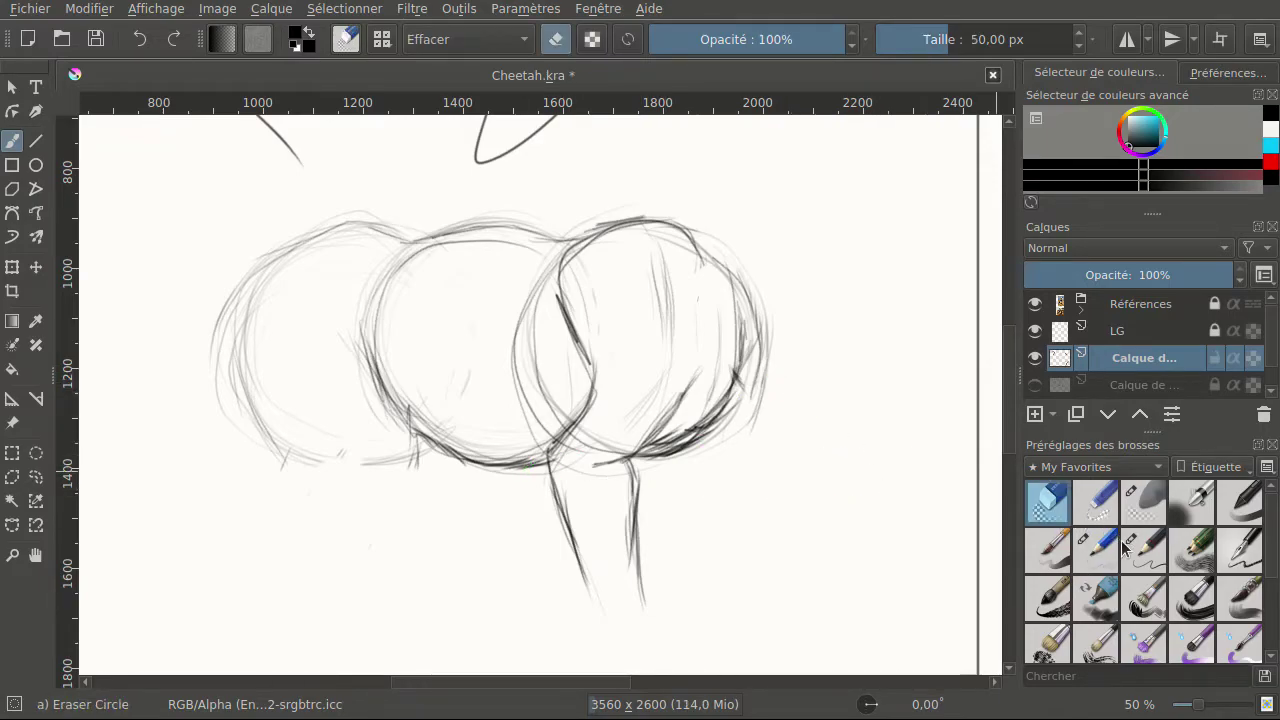
pyautogui.click(1122, 545)
pyautogui.click(1133, 515)
pyautogui.moveTo(697, 410)
pyautogui.mouseDown()
pyautogui.moveTo(719, 383)
pyautogui.moveTo(664, 448)
pyautogui.moveTo(710, 413)
pyautogui.moveTo(698, 436)
pyautogui.moveTo(659, 454)
pyautogui.moveTo(726, 381)
pyautogui.moveTo(737, 306)
pyautogui.moveTo(719, 439)
pyautogui.moveTo(739, 340)
pyautogui.moveTo(691, 428)
pyautogui.moveTo(667, 404)
pyautogui.mouseUp()
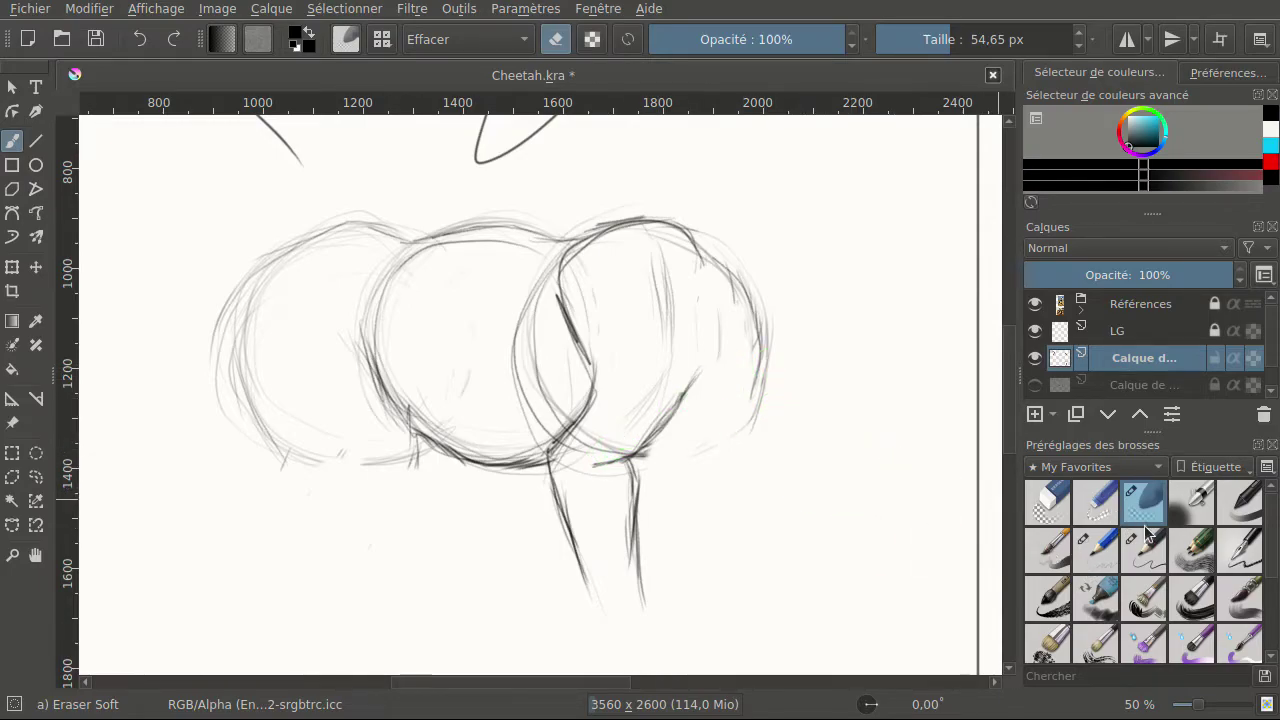
# Redraw the lower chest line from the elbow to the front circle's outer edge with the Pencil-1 Hard brush.
pyautogui.click(1096, 547)
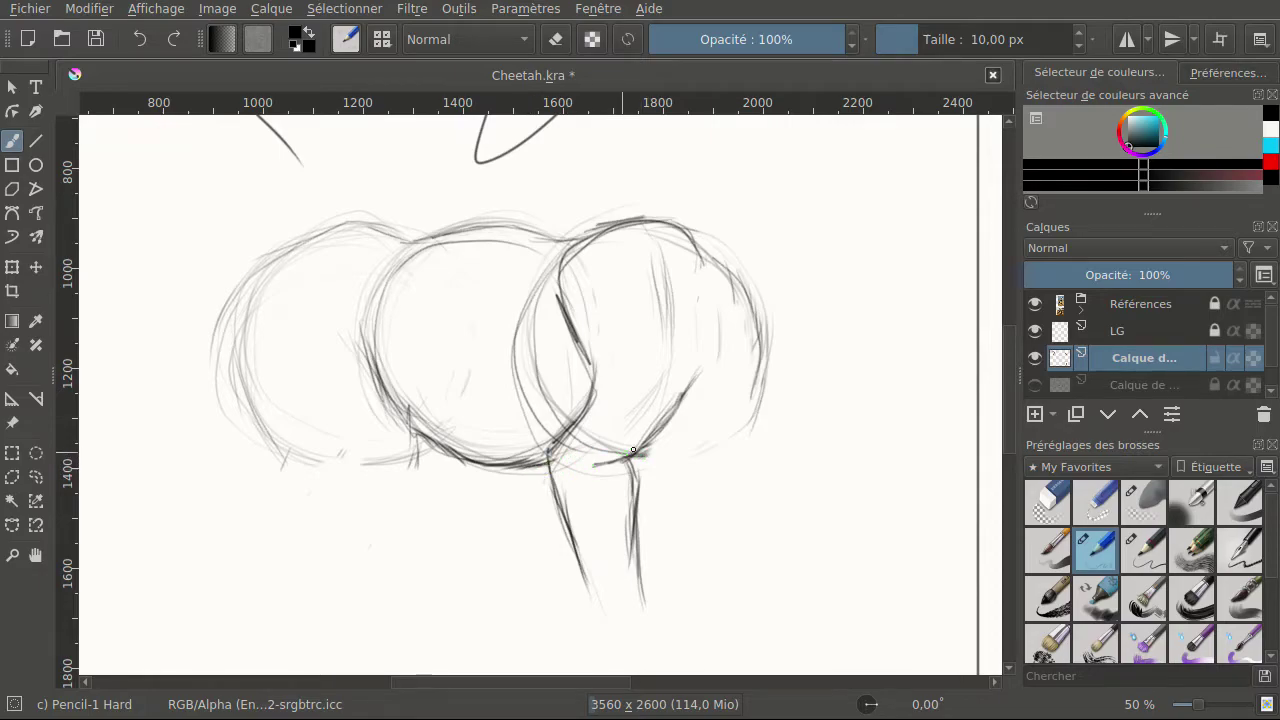
pyautogui.moveTo(515, 473); pyautogui.dragTo(540, 468)
pyautogui.moveTo(684, 450)
pyautogui.mouseDown()
pyautogui.moveTo(632, 458)
pyautogui.moveTo(676, 450)
pyautogui.mouseUp()
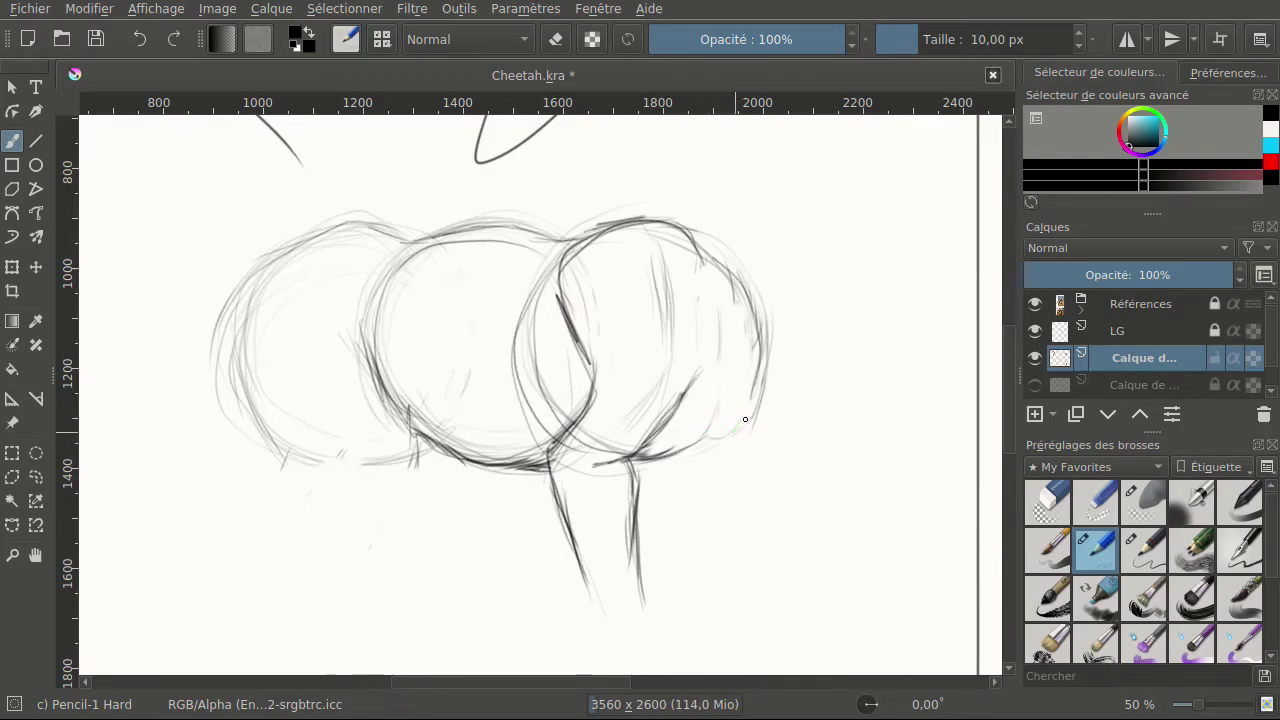
pyautogui.moveTo(757, 375)
pyautogui.mouseDown()
pyautogui.moveTo(750, 410)
pyautogui.moveTo(724, 436)
pyautogui.mouseUp()
pyautogui.moveTo(663, 471)
pyautogui.mouseDown()
pyautogui.moveTo(630, 473)
pyautogui.moveTo(722, 448)
pyautogui.mouseUp()
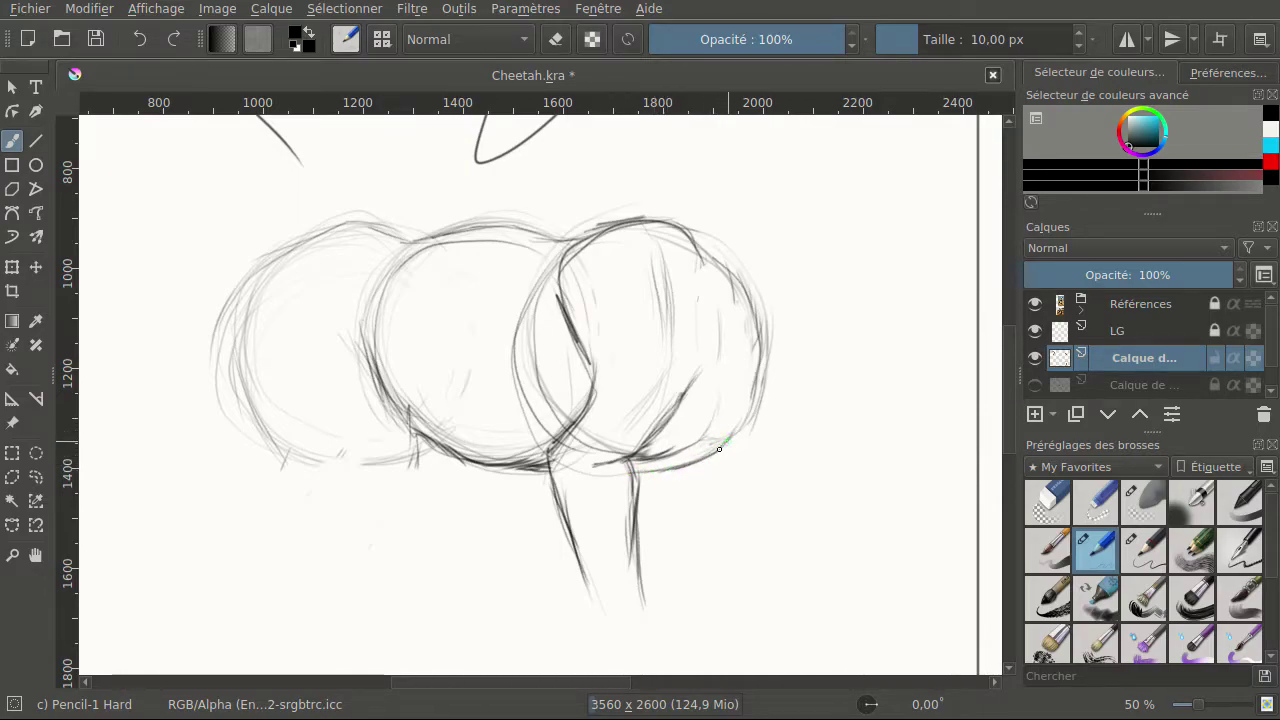
pyautogui.moveTo(756, 398)
pyautogui.mouseDown()
pyautogui.moveTo(719, 445)
pyautogui.moveTo(723, 401)
pyautogui.moveTo(700, 441)
pyautogui.moveTo(660, 456)
pyautogui.mouseUp()
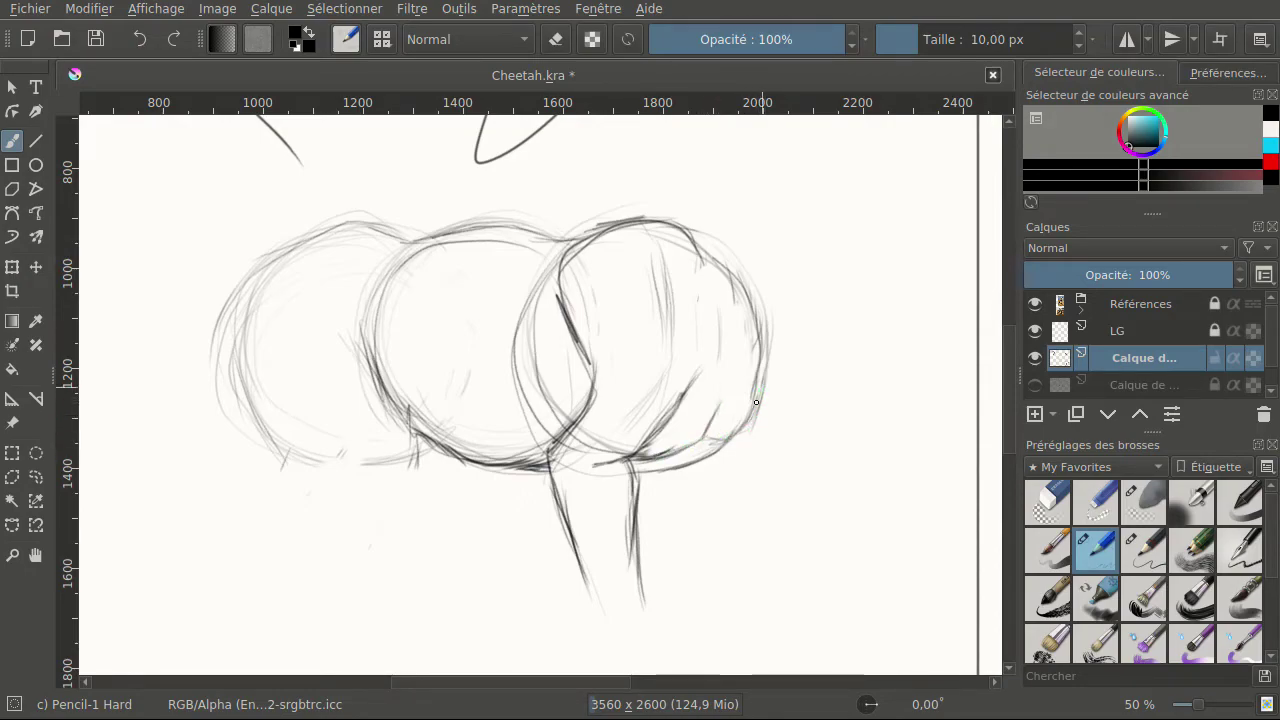
# Try a fuller contour on the chest's front edge, and erase it with the circle's outer side using Eraser Soft.
pyautogui.moveTo(740, 408); pyautogui.dragTo(724, 453)
pyautogui.moveTo(742, 392); pyautogui.dragTo(745, 402)
pyautogui.moveTo(763, 353); pyautogui.dragTo(763, 435)
pyautogui.moveTo(775, 382); pyautogui.dragTo(767, 432)
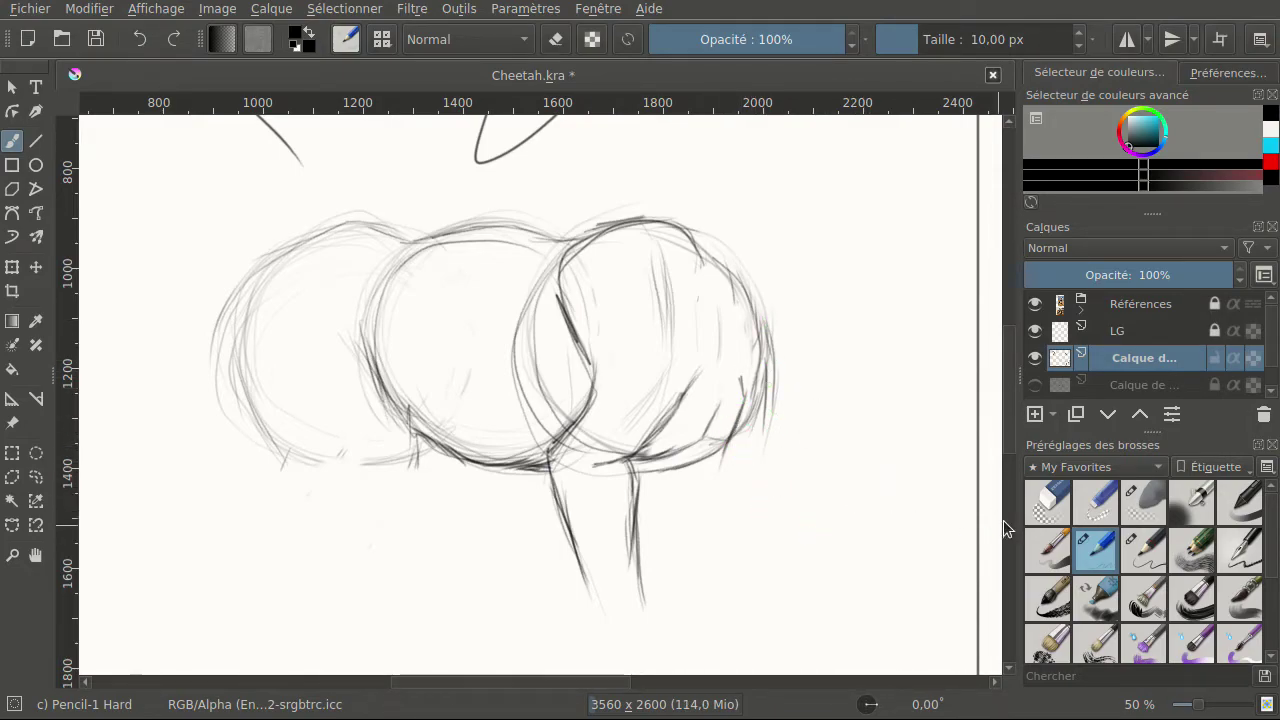
pyautogui.click(1145, 502)
pyautogui.moveTo(806, 363)
pyautogui.mouseDown()
pyautogui.moveTo(750, 425)
pyautogui.moveTo(746, 394)
pyautogui.moveTo(777, 351)
pyautogui.moveTo(764, 353)
pyautogui.moveTo(760, 330)
pyautogui.moveTo(766, 377)
pyautogui.mouseUp()
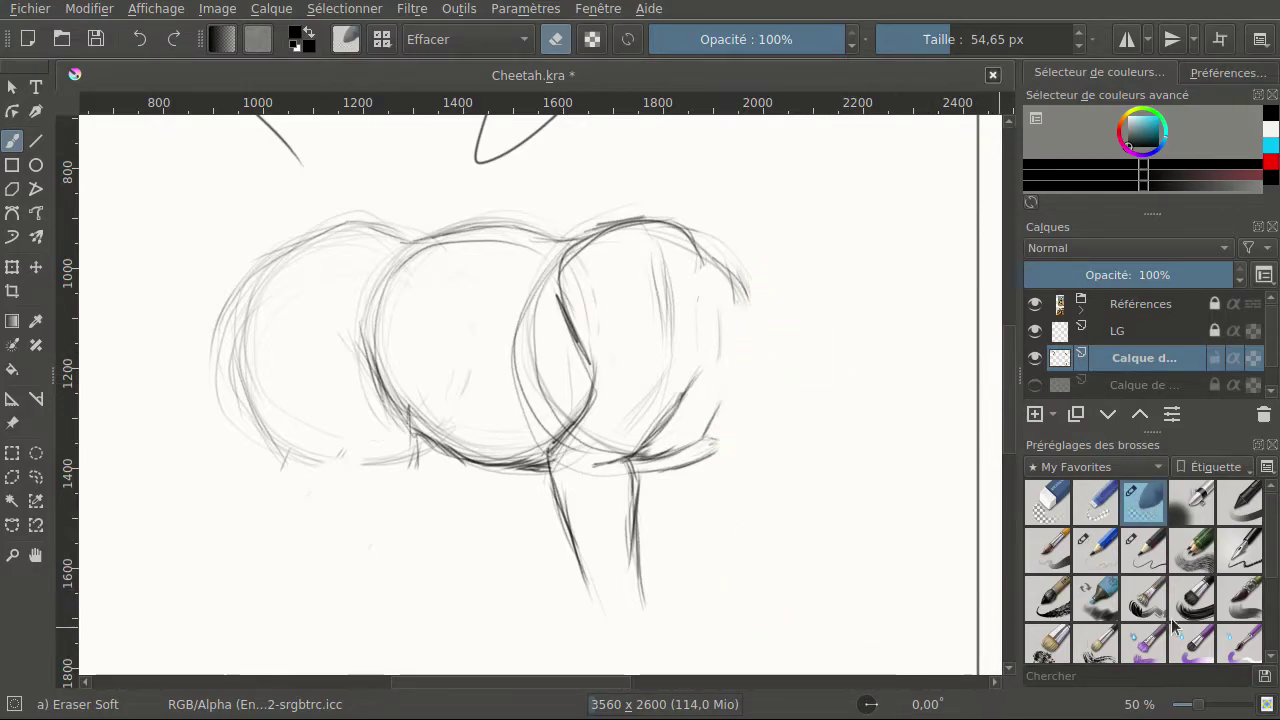
# Redraw the chest's front contour slightly farther out with Pencil-1 Hard, from the neck base down to the lower chest.
pyautogui.click(1148, 546)
pyautogui.click(1096, 550)
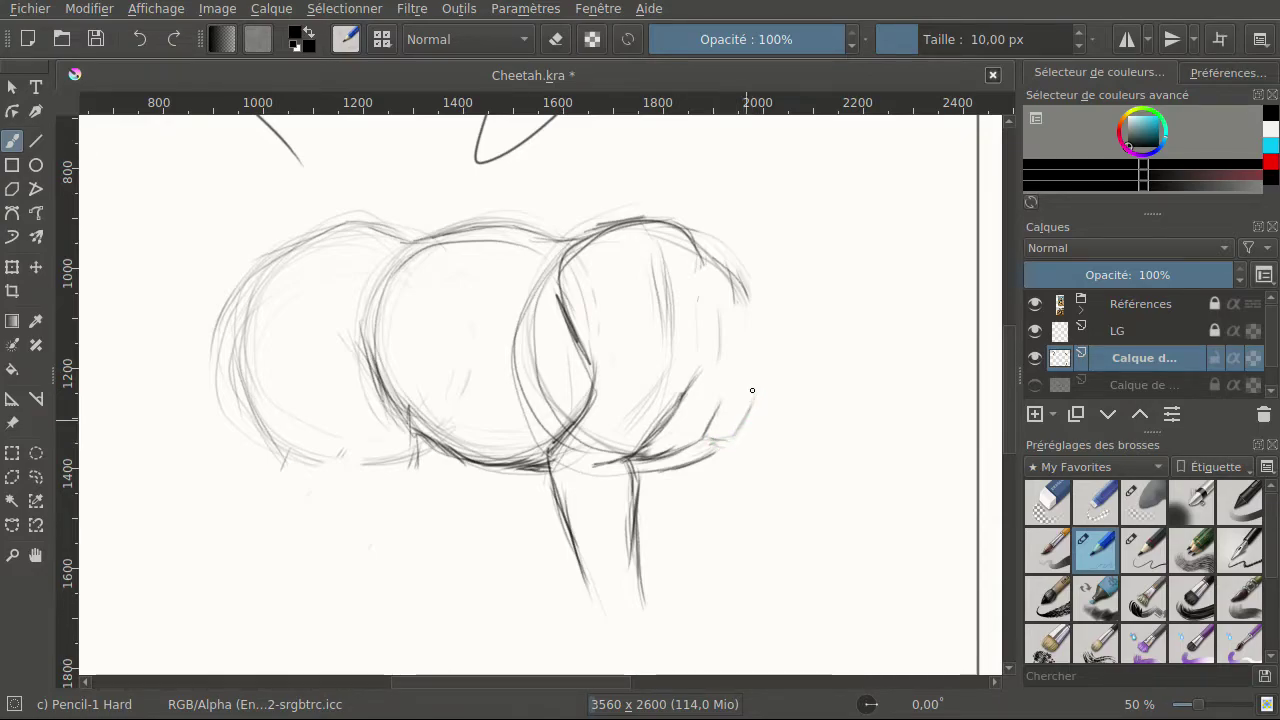
pyautogui.moveTo(747, 364); pyautogui.dragTo(756, 398)
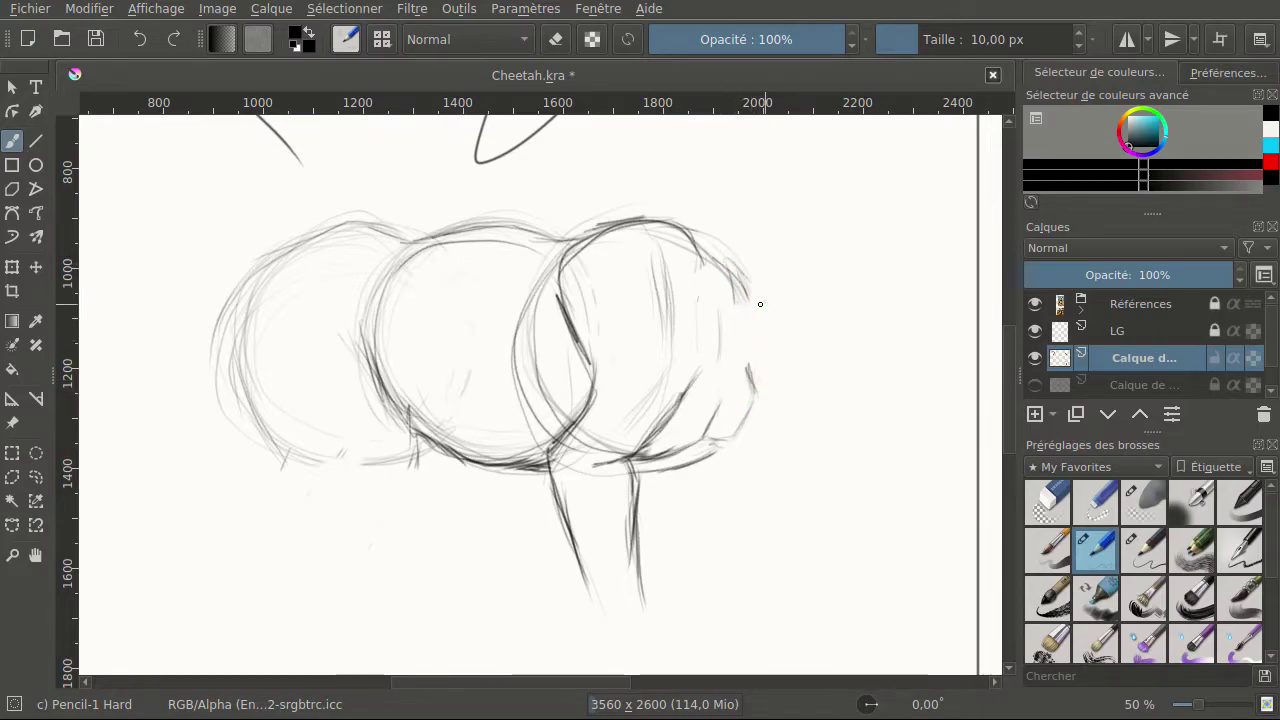
pyautogui.moveTo(768, 320)
pyautogui.mouseDown()
pyautogui.moveTo(722, 259)
pyautogui.moveTo(766, 264)
pyautogui.moveTo(725, 273)
pyautogui.mouseUp()
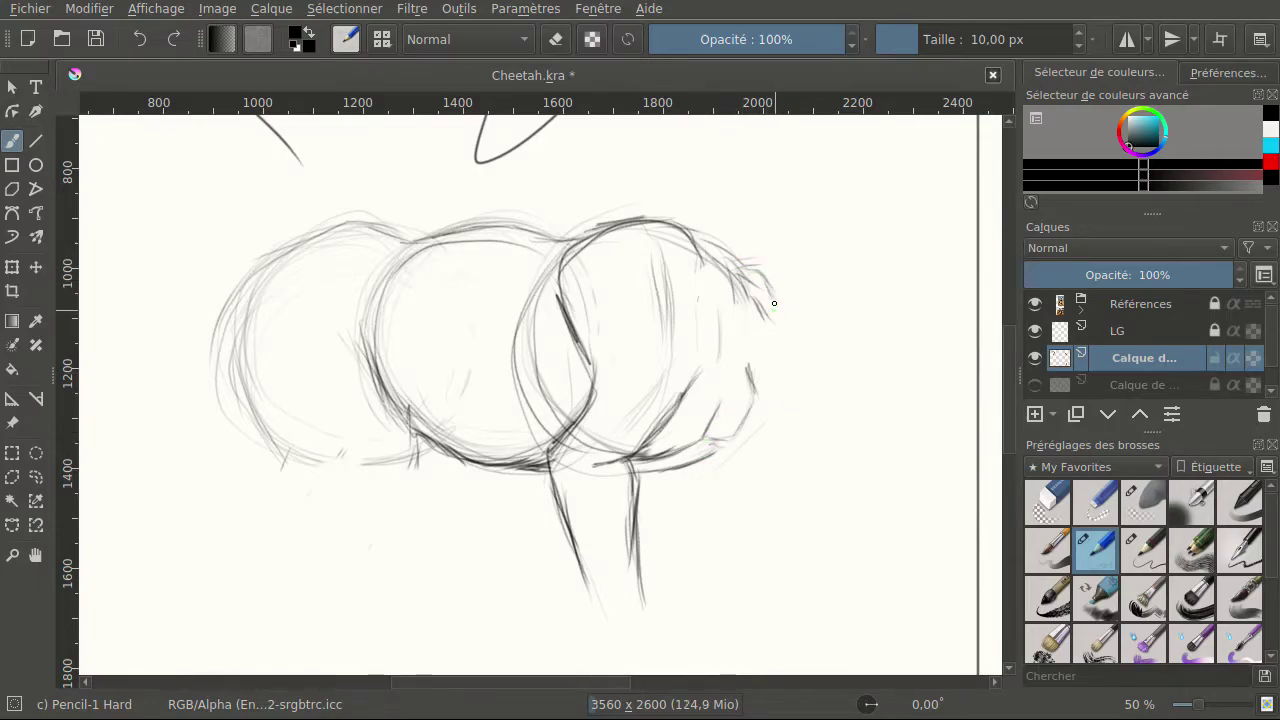
pyautogui.moveTo(770, 298); pyautogui.dragTo(769, 366)
pyautogui.moveTo(756, 448)
pyautogui.mouseDown()
pyautogui.moveTo(764, 405)
pyautogui.moveTo(743, 453)
pyautogui.mouseUp()
# Sketch both sides of the second foreleg below the front of the chest, undoing one misplaced stroke.
pyautogui.moveTo(736, 470); pyautogui.dragTo(740, 596)
pyautogui.moveTo(700, 485); pyautogui.dragTo(716, 585)
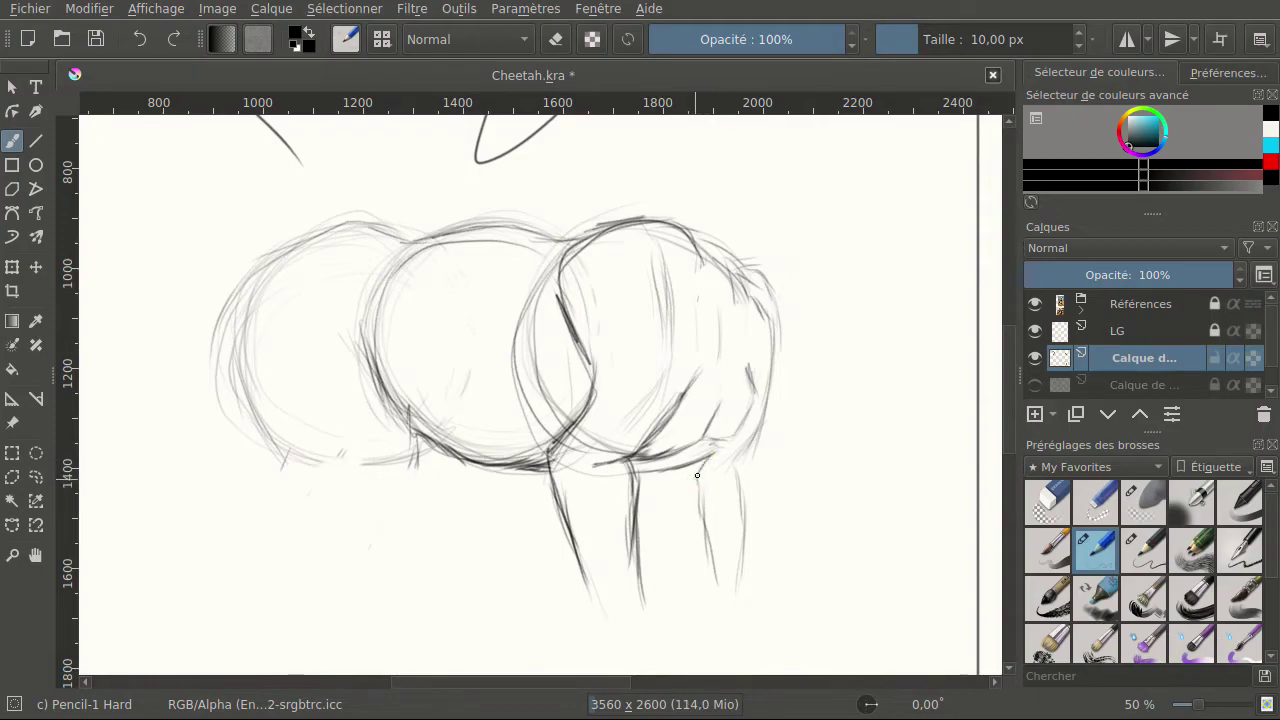
pyautogui.moveTo(699, 482); pyautogui.dragTo(714, 580)
pyautogui.moveTo(740, 462); pyautogui.dragTo(748, 525)
pyautogui.click(136, 43)
pyautogui.moveTo(776, 326)
pyautogui.mouseDown()
pyautogui.moveTo(767, 411)
pyautogui.moveTo(734, 466)
pyautogui.moveTo(775, 416)
pyautogui.moveTo(780, 358)
pyautogui.moveTo(734, 480)
pyautogui.moveTo(761, 442)
pyautogui.moveTo(782, 357)
pyautogui.moveTo(739, 465)
pyautogui.moveTo(741, 552)
pyautogui.mouseUp()
pyautogui.moveTo(700, 482); pyautogui.dragTo(707, 550)
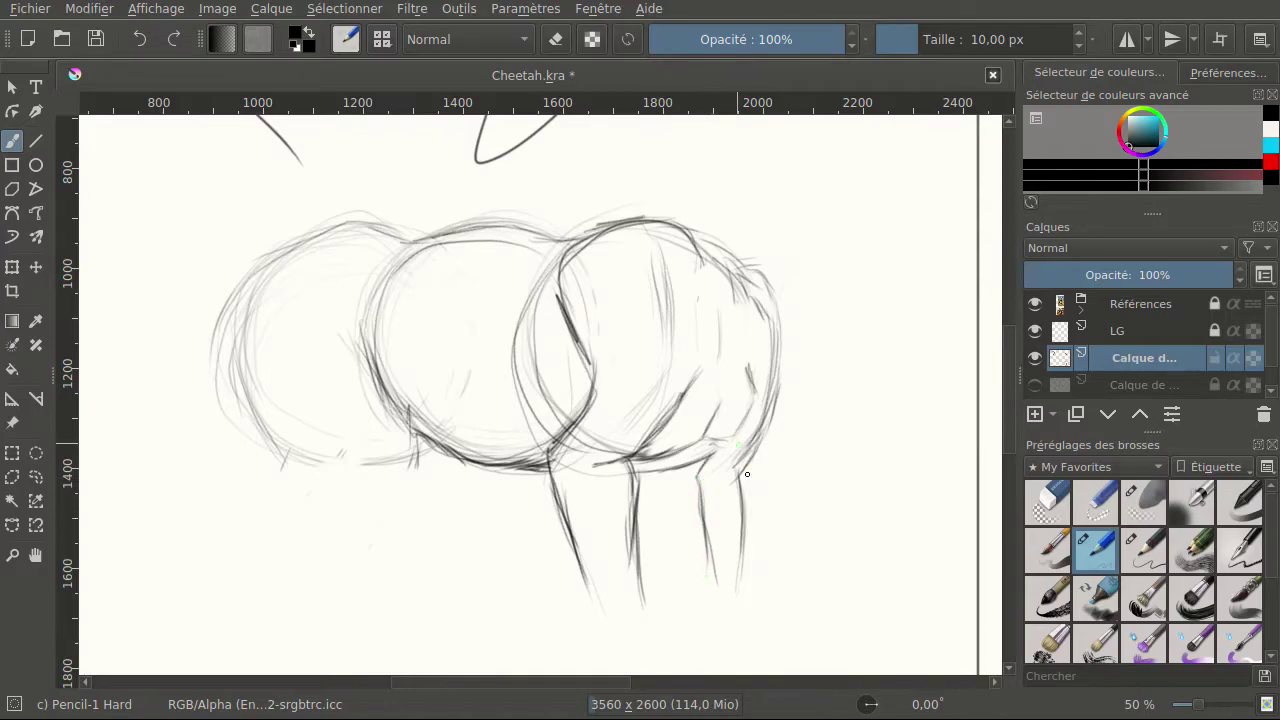
# Strengthen the second foreleg's rear edge and its junction with the chest's lower front curve.
pyautogui.moveTo(719, 482)
pyautogui.mouseDown()
pyautogui.moveTo(747, 464)
pyautogui.moveTo(691, 483)
pyautogui.moveTo(705, 531)
pyautogui.mouseUp()
pyautogui.moveTo(704, 450)
pyautogui.mouseDown()
pyautogui.moveTo(750, 401)
pyautogui.moveTo(730, 425)
pyautogui.moveTo(743, 421)
pyautogui.moveTo(779, 356)
pyautogui.moveTo(742, 421)
pyautogui.moveTo(772, 355)
pyautogui.moveTo(758, 405)
pyautogui.moveTo(778, 354)
pyautogui.mouseUp()
pyautogui.moveTo(733, 432); pyautogui.dragTo(778, 334)
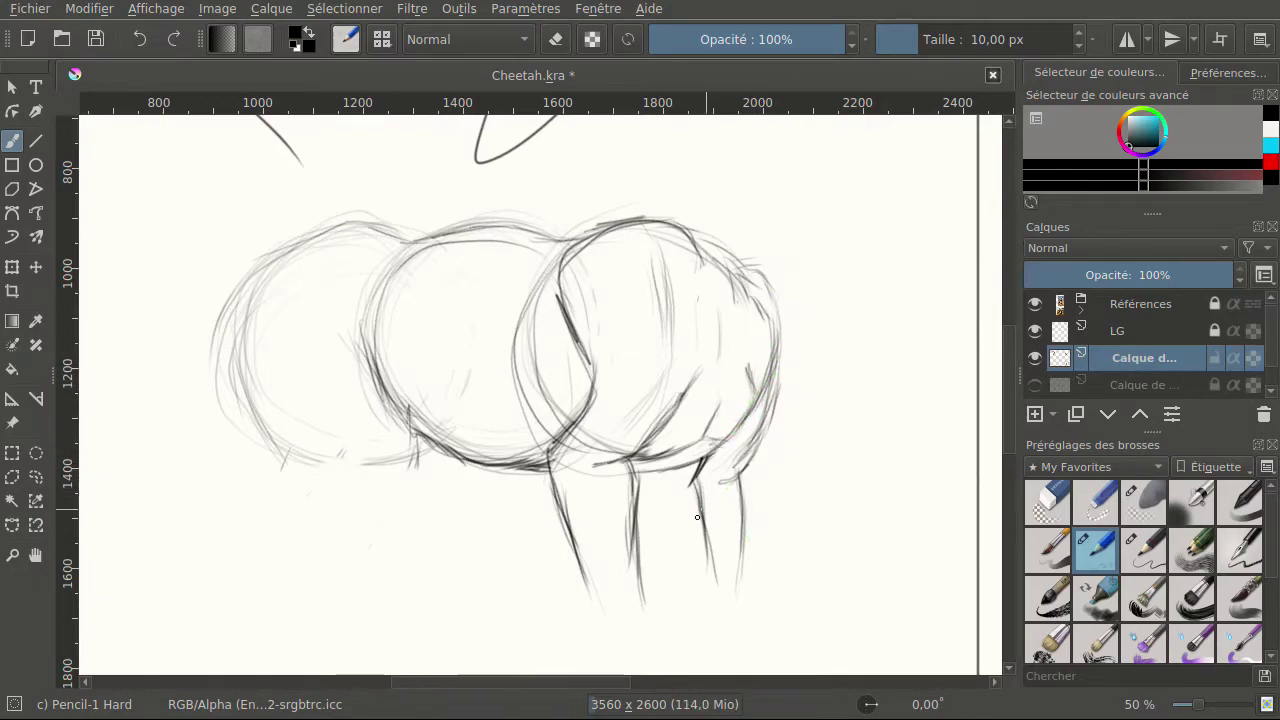
pyautogui.moveTo(689, 486)
pyautogui.mouseDown()
pyautogui.moveTo(693, 472)
pyautogui.moveTo(718, 588)
pyautogui.mouseUp()
pyautogui.moveTo(745, 460); pyautogui.dragTo(763, 386)
pyautogui.moveTo(700, 458)
pyautogui.mouseDown()
pyautogui.moveTo(688, 489)
pyautogui.moveTo(715, 588)
pyautogui.mouseUp()
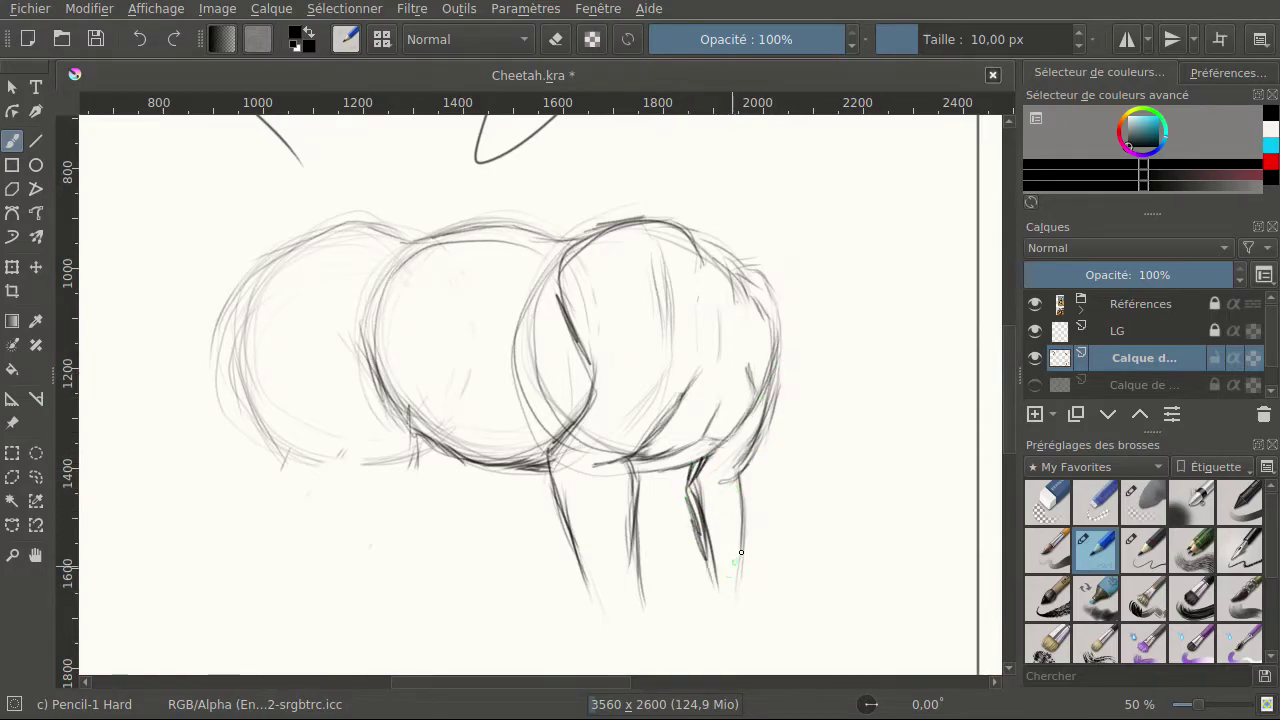
pyautogui.moveTo(744, 544)
pyautogui.mouseDown()
pyautogui.moveTo(738, 497)
pyautogui.moveTo(767, 436)
pyautogui.moveTo(762, 388)
pyautogui.moveTo(745, 570)
pyautogui.mouseUp()
# Erase the second foreleg's front edge with Eraser Circle and redraw it closer in with Pencil-1 Hard, undoing one stroke.
pyautogui.click(1046, 502)
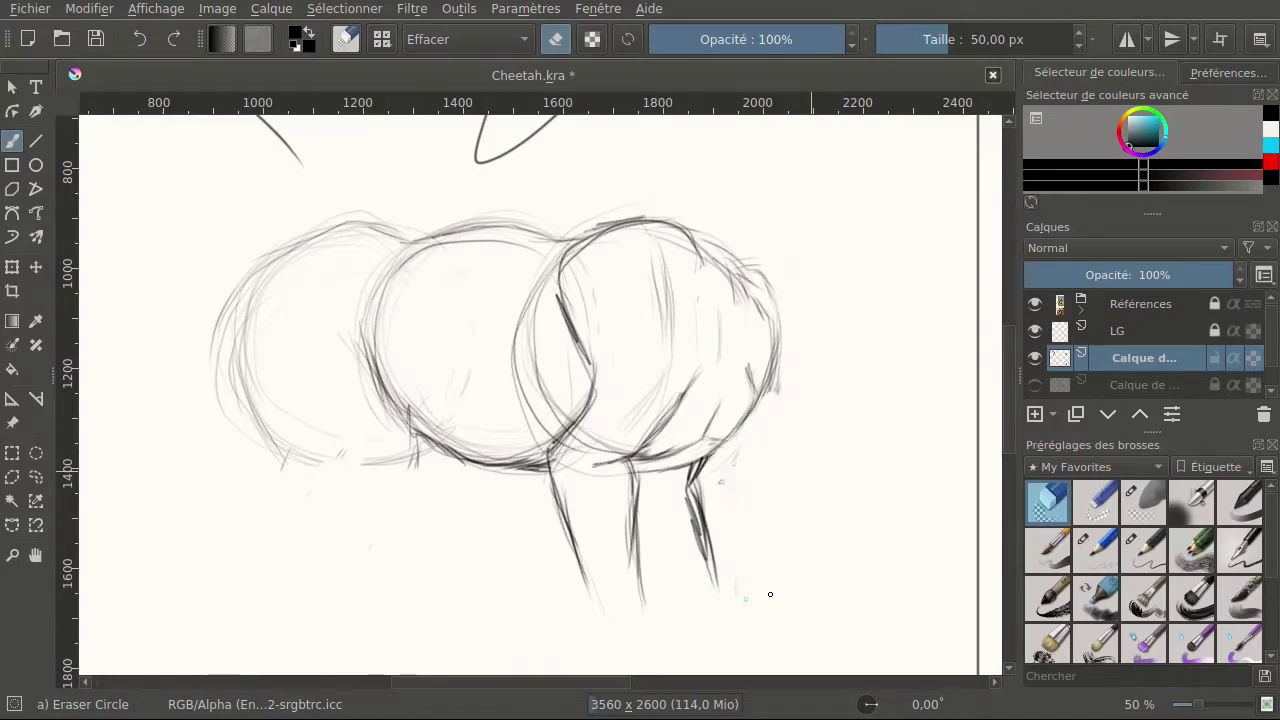
pyautogui.click(1112, 558)
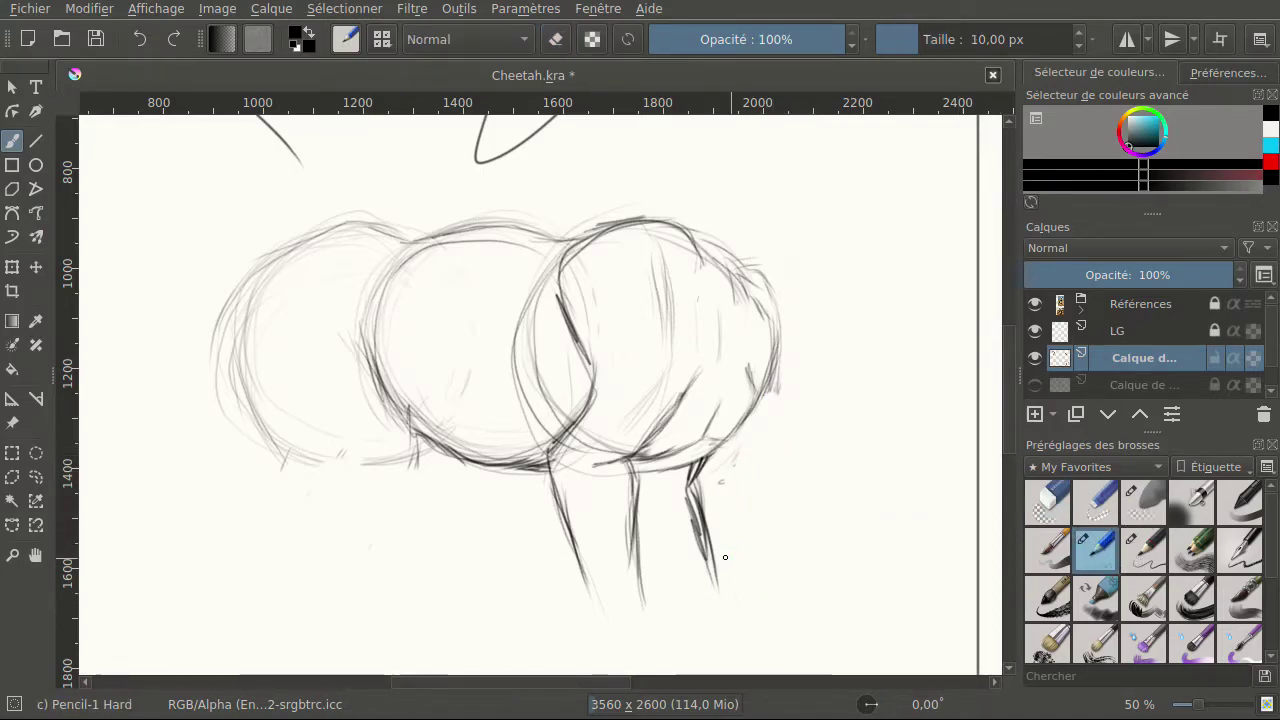
pyautogui.moveTo(773, 398)
pyautogui.mouseDown()
pyautogui.moveTo(731, 471)
pyautogui.moveTo(763, 437)
pyautogui.moveTo(710, 480)
pyautogui.moveTo(729, 471)
pyautogui.moveTo(731, 490)
pyautogui.moveTo(736, 477)
pyautogui.moveTo(731, 502)
pyautogui.moveTo(741, 475)
pyautogui.moveTo(734, 555)
pyautogui.mouseUp()
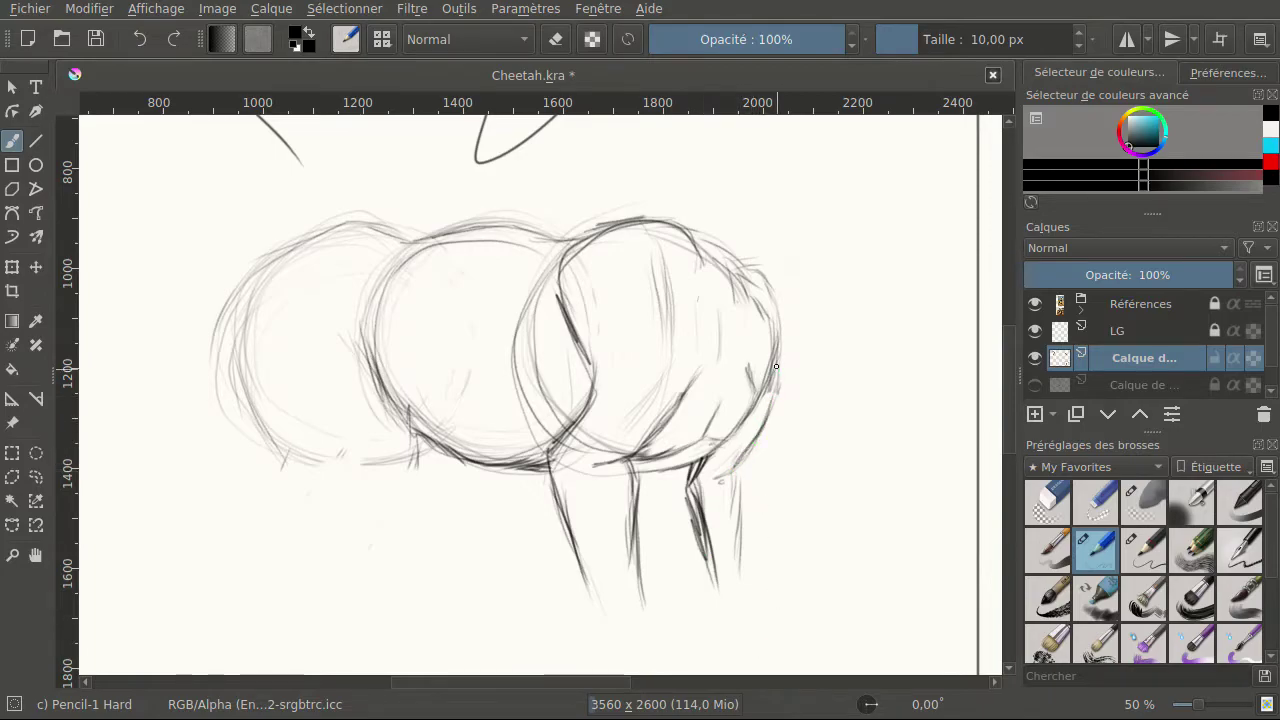
pyautogui.moveTo(749, 452); pyautogui.dragTo(731, 485)
pyautogui.click(139, 39)
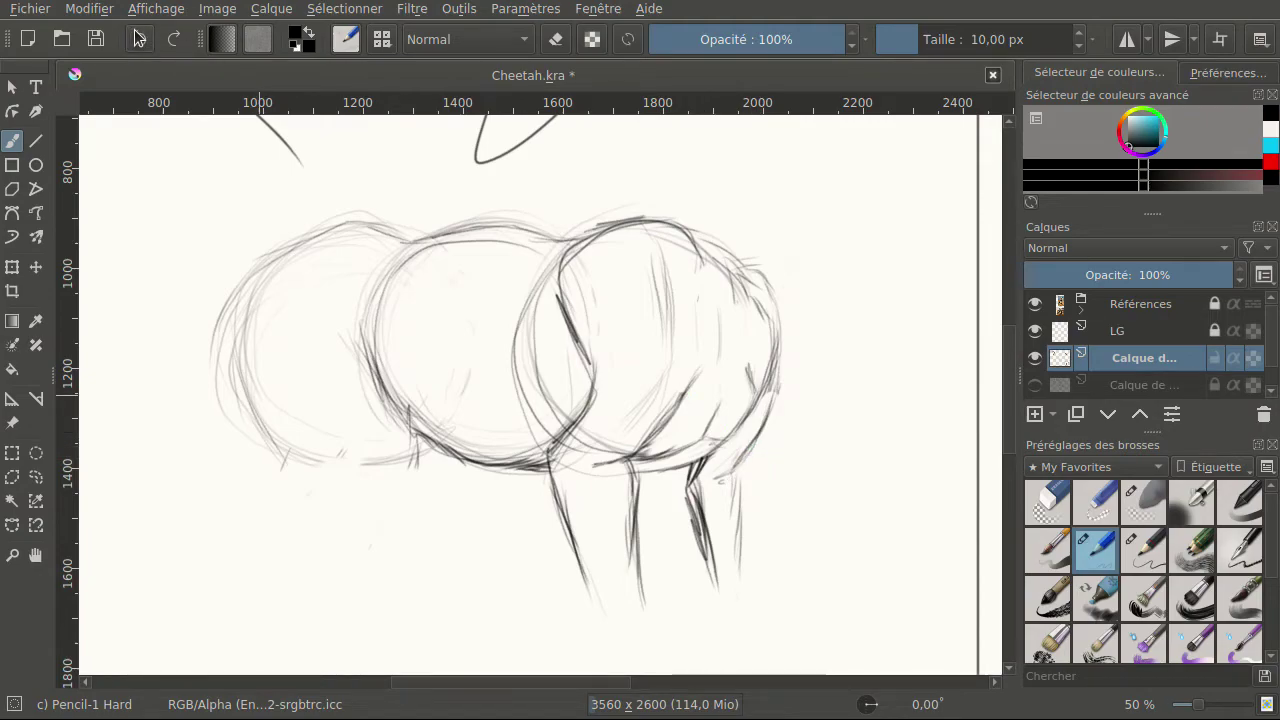
pyautogui.moveTo(733, 479)
pyautogui.mouseDown()
pyautogui.moveTo(734, 510)
pyautogui.moveTo(732, 475)
pyautogui.moveTo(742, 548)
pyautogui.mouseUp()
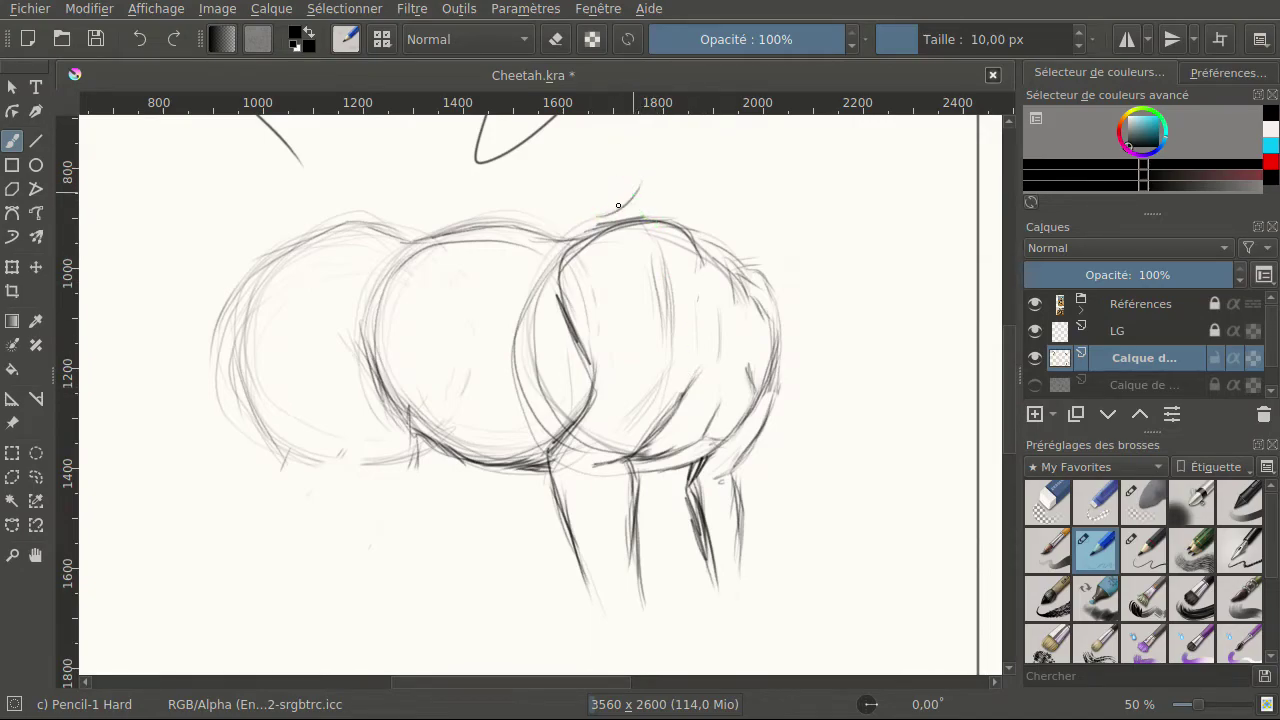
# Sketch the nape and throat lines rising from the front circle, with a light arc above them for the neck.
pyautogui.moveTo(585, 220); pyautogui.dragTo(640, 177)
pyautogui.moveTo(757, 263)
pyautogui.mouseDown()
pyautogui.moveTo(775, 218)
pyautogui.moveTo(758, 252)
pyautogui.mouseUp()
pyautogui.moveTo(757, 204); pyautogui.dragTo(760, 268)
pyautogui.moveTo(611, 174); pyautogui.dragTo(743, 169)
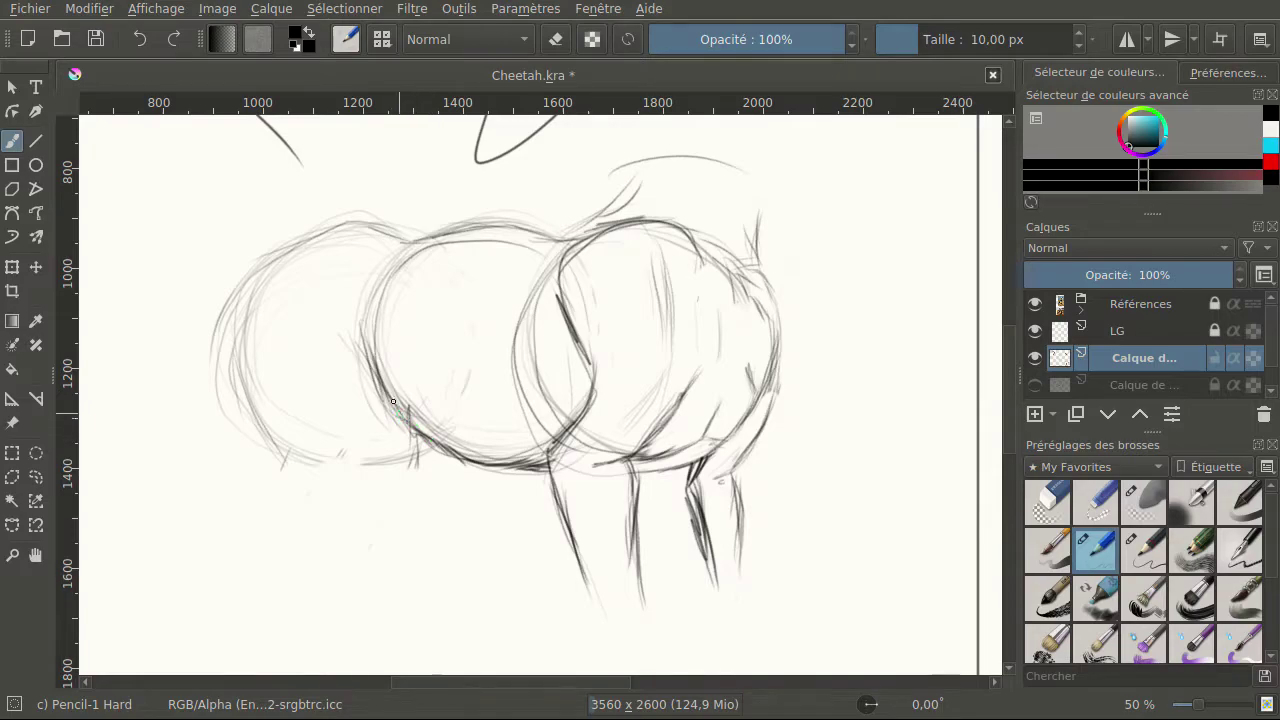
# Darken the middle circle's rear curve and extend it downward as the front of the thigh.
pyautogui.moveTo(377, 374); pyautogui.dragTo(365, 308)
pyautogui.moveTo(382, 410); pyautogui.dragTo(364, 316)
pyautogui.moveTo(379, 384)
pyautogui.mouseDown()
pyautogui.moveTo(398, 472)
pyautogui.moveTo(404, 432)
pyautogui.moveTo(414, 453)
pyautogui.moveTo(400, 417)
pyautogui.moveTo(416, 463)
pyautogui.mouseUp()
pyautogui.moveTo(393, 415)
pyautogui.mouseDown()
pyautogui.moveTo(410, 456)
pyautogui.moveTo(398, 505)
pyautogui.mouseUp()
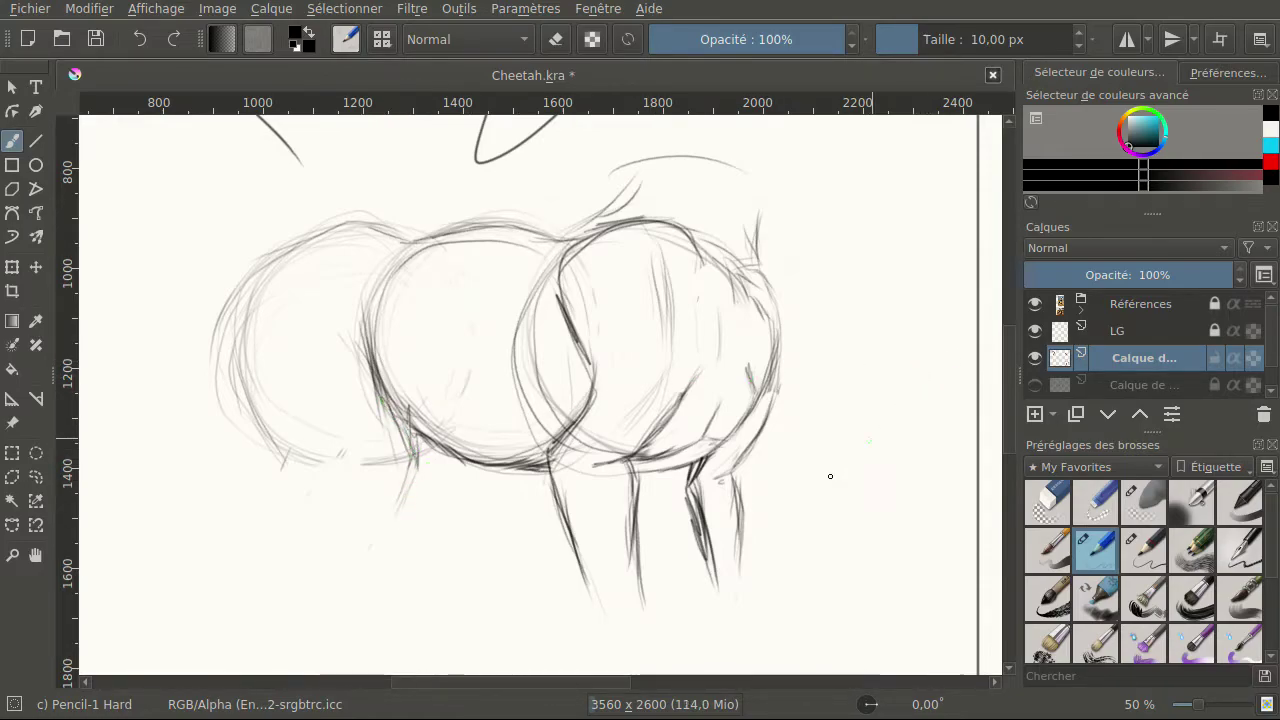
# Sketch the hind leg's construction inside and below the rear circle: hip joint, thigh axis, knee and lower-leg guideline.
pyautogui.moveTo(378, 686)
pyautogui.mouseDown()
pyautogui.moveTo(543, 694)
pyautogui.moveTo(380, 698)
pyautogui.mouseUp()
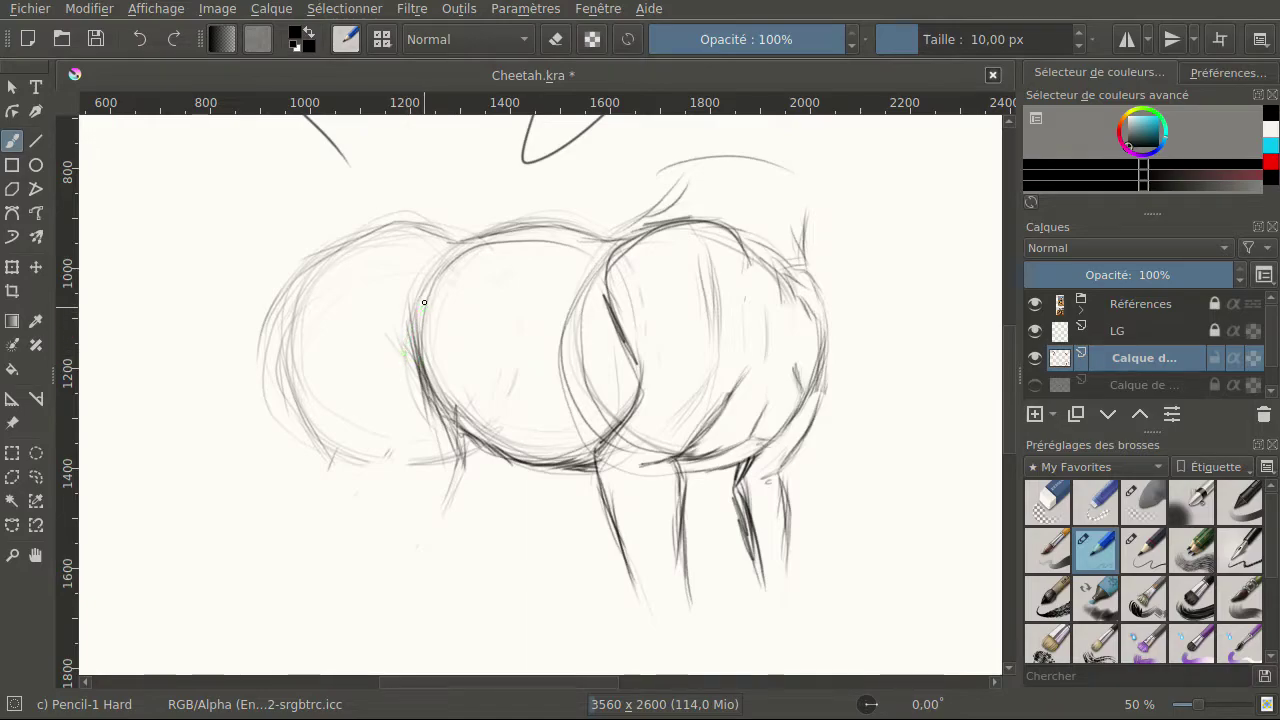
pyautogui.moveTo(344, 322)
pyautogui.mouseDown()
pyautogui.moveTo(340, 283)
pyautogui.moveTo(383, 276)
pyautogui.mouseUp()
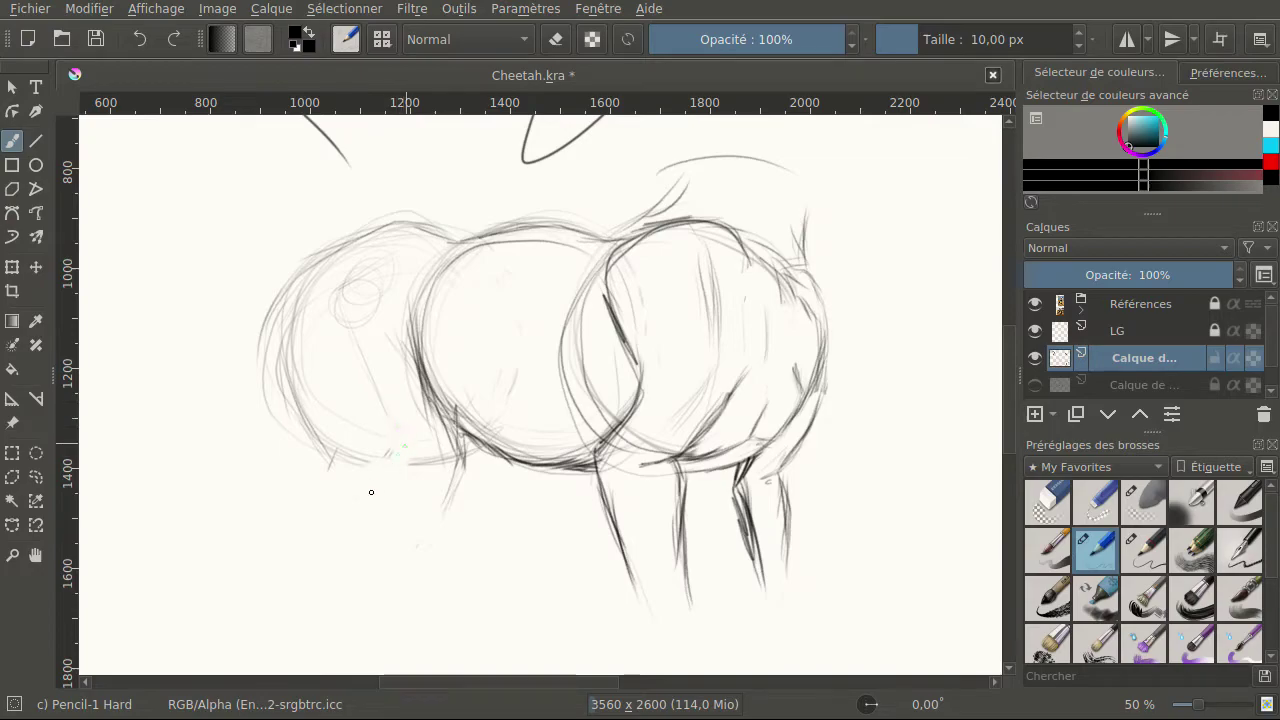
pyautogui.moveTo(280, 603); pyautogui.dragTo(392, 440)
pyautogui.moveTo(424, 392); pyautogui.dragTo(462, 435)
pyautogui.moveTo(417, 477)
pyautogui.mouseDown()
pyautogui.moveTo(436, 432)
pyautogui.moveTo(422, 470)
pyautogui.moveTo(455, 432)
pyautogui.moveTo(464, 469)
pyautogui.mouseUp()
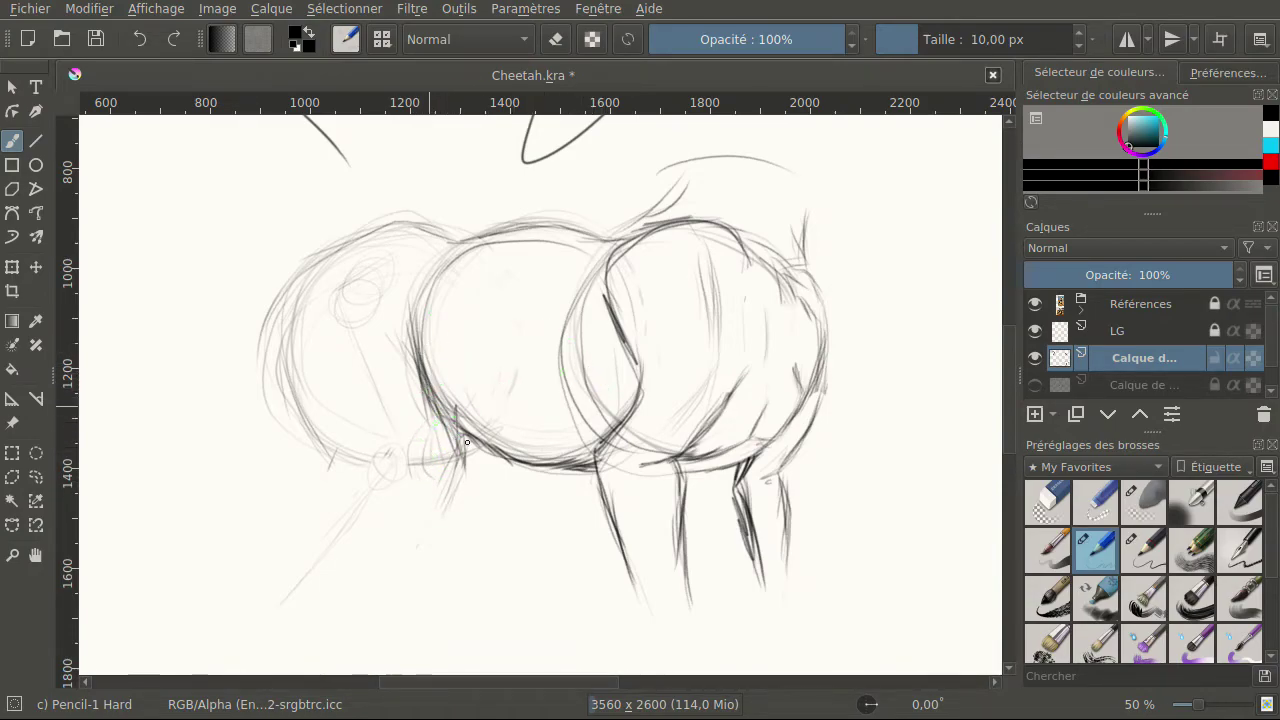
# Fade the middle circle's rear edge and the start of the belly line with Eraser Soft.
pyautogui.click(1146, 502)
pyautogui.moveTo(406, 337); pyautogui.dragTo(427, 370)
pyautogui.moveTo(419, 308)
pyautogui.mouseDown()
pyautogui.moveTo(409, 363)
pyautogui.moveTo(445, 422)
pyautogui.mouseUp()
pyautogui.moveTo(424, 371); pyautogui.dragTo(415, 322)
pyautogui.moveTo(438, 420); pyautogui.dragTo(499, 471)
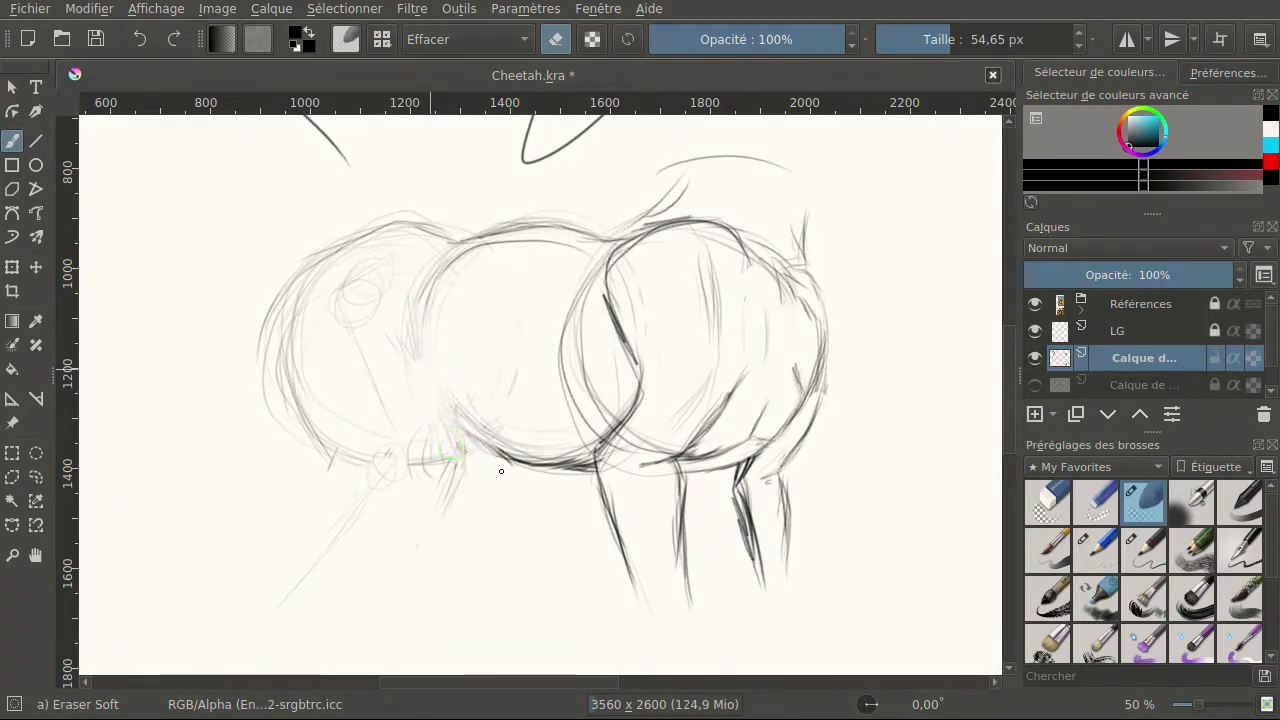
pyautogui.moveTo(500, 416); pyautogui.dragTo(513, 432)
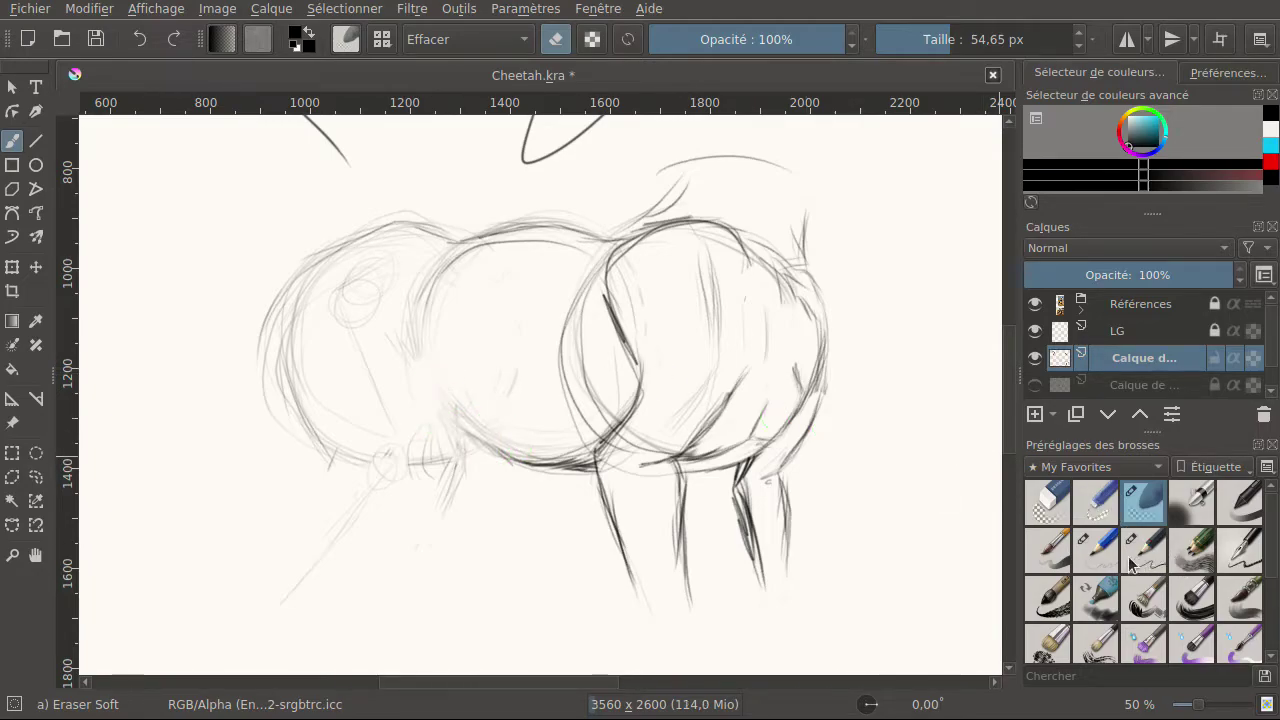
# Redraw the flank fold at the rear of the belly and the front edge of the thigh with Pencil-1 Hard.
pyautogui.click(1096, 549)
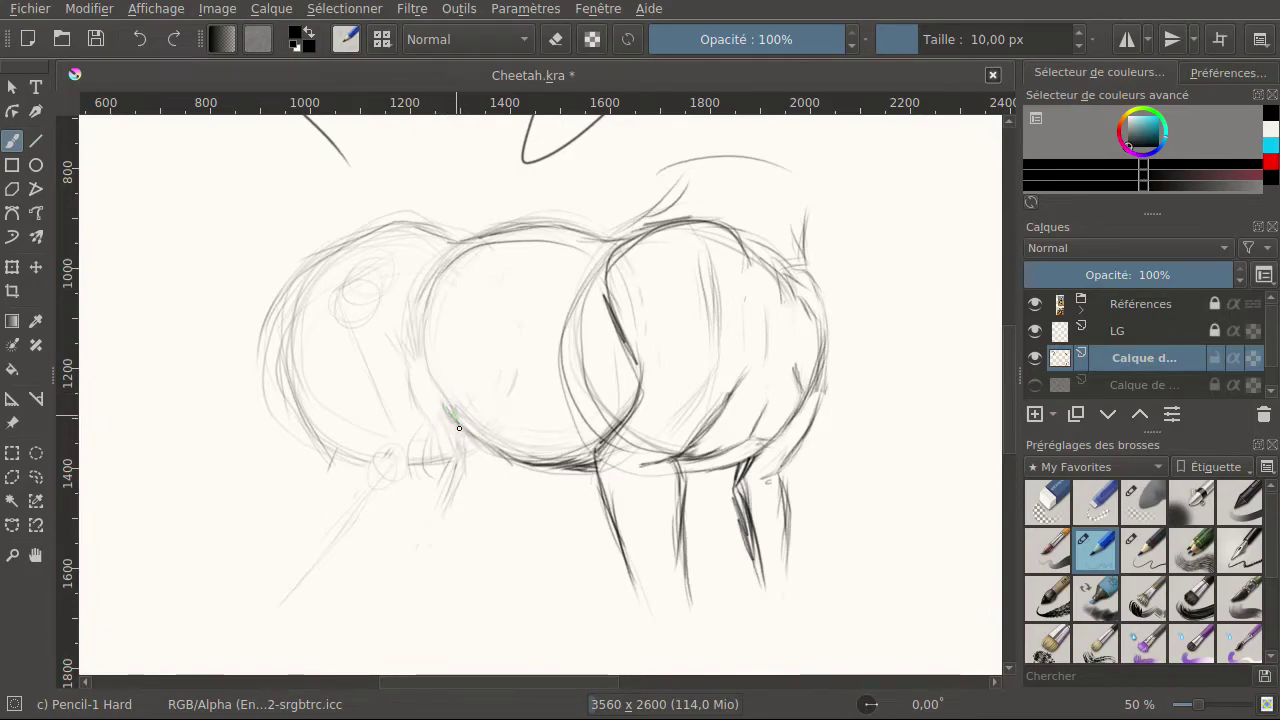
pyautogui.moveTo(441, 394); pyautogui.dragTo(453, 378)
pyautogui.moveTo(451, 425); pyautogui.dragTo(443, 508)
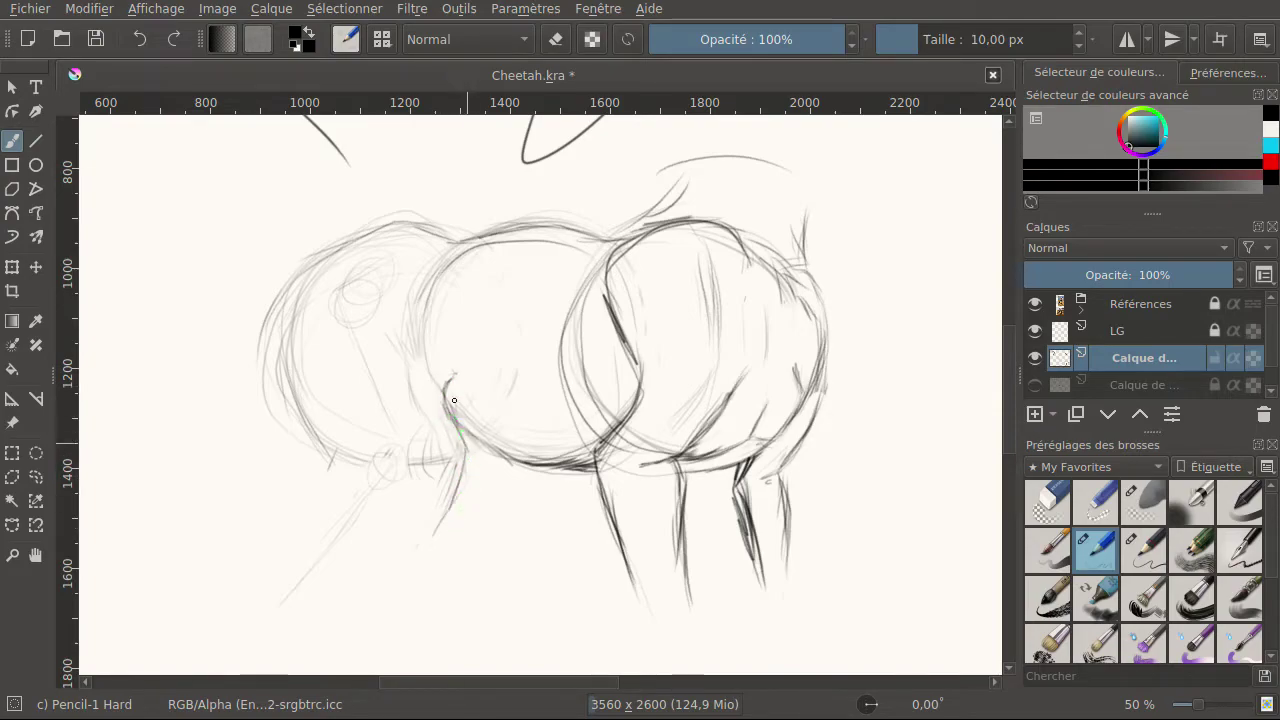
# Outline the rump along the rear circle's outer edge and sketch the hind leg's contours below it.
pyautogui.moveTo(366, 244)
pyautogui.mouseDown()
pyautogui.moveTo(292, 301)
pyautogui.moveTo(286, 380)
pyautogui.mouseUp()
pyautogui.moveTo(288, 329)
pyautogui.mouseDown()
pyautogui.moveTo(319, 445)
pyautogui.moveTo(287, 357)
pyautogui.moveTo(330, 444)
pyautogui.moveTo(304, 412)
pyautogui.moveTo(359, 496)
pyautogui.moveTo(306, 433)
pyautogui.moveTo(360, 479)
pyautogui.moveTo(323, 437)
pyautogui.moveTo(354, 468)
pyautogui.mouseUp()
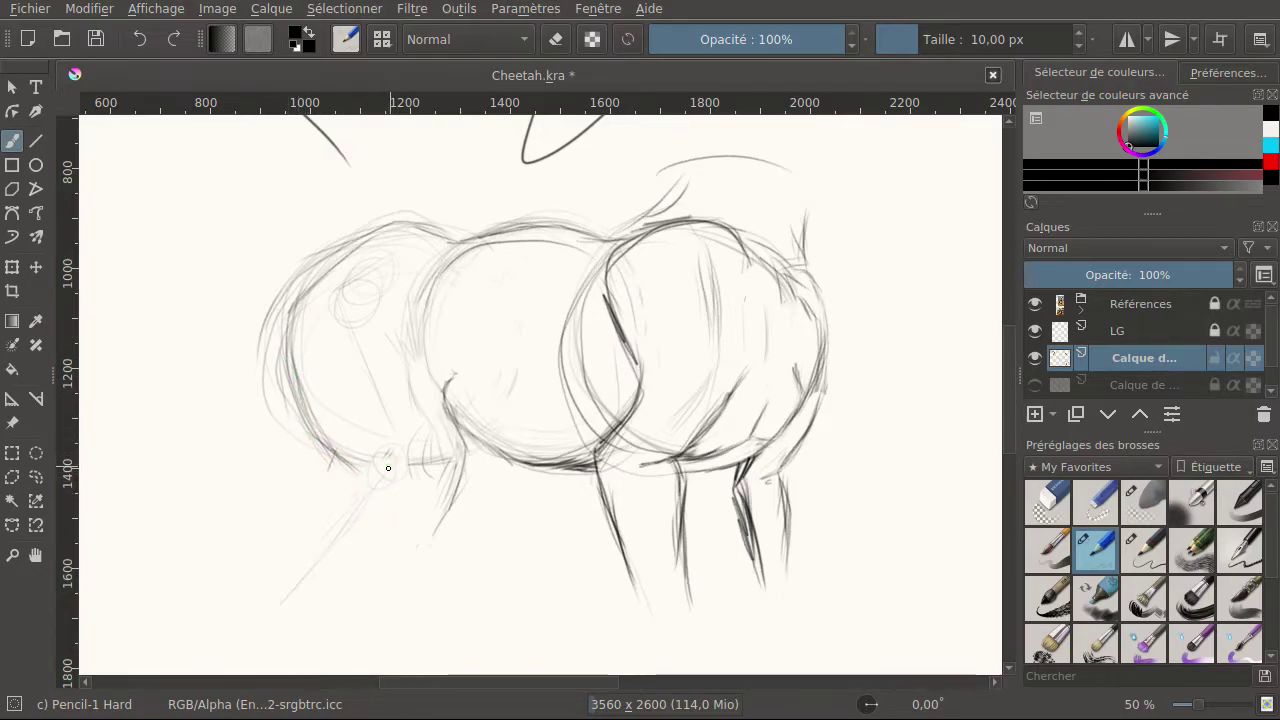
pyautogui.moveTo(402, 464)
pyautogui.mouseDown()
pyautogui.moveTo(358, 514)
pyautogui.moveTo(354, 540)
pyautogui.mouseUp()
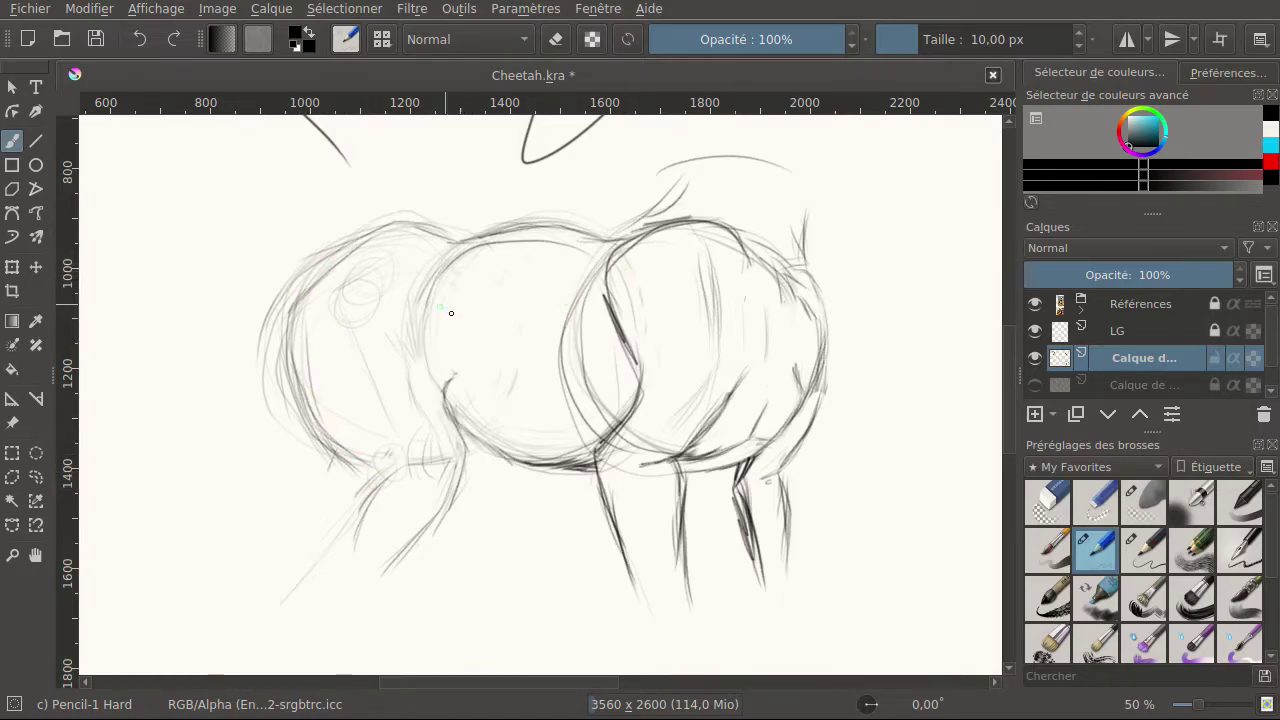
# Erase the flank fold and the thigh's front contour between the rear and middle circles with Eraser Circle.
pyautogui.click(1047, 510)
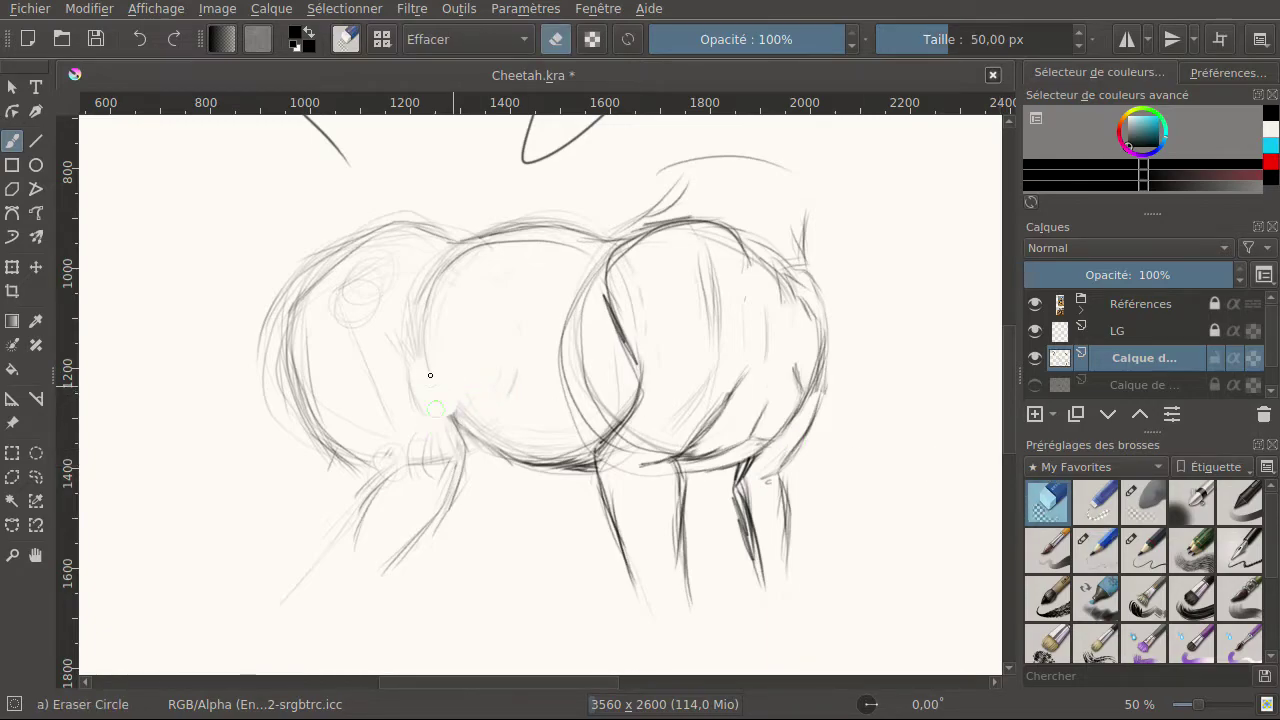
pyautogui.moveTo(463, 464)
pyautogui.mouseDown()
pyautogui.moveTo(446, 518)
pyautogui.moveTo(446, 462)
pyautogui.mouseUp()
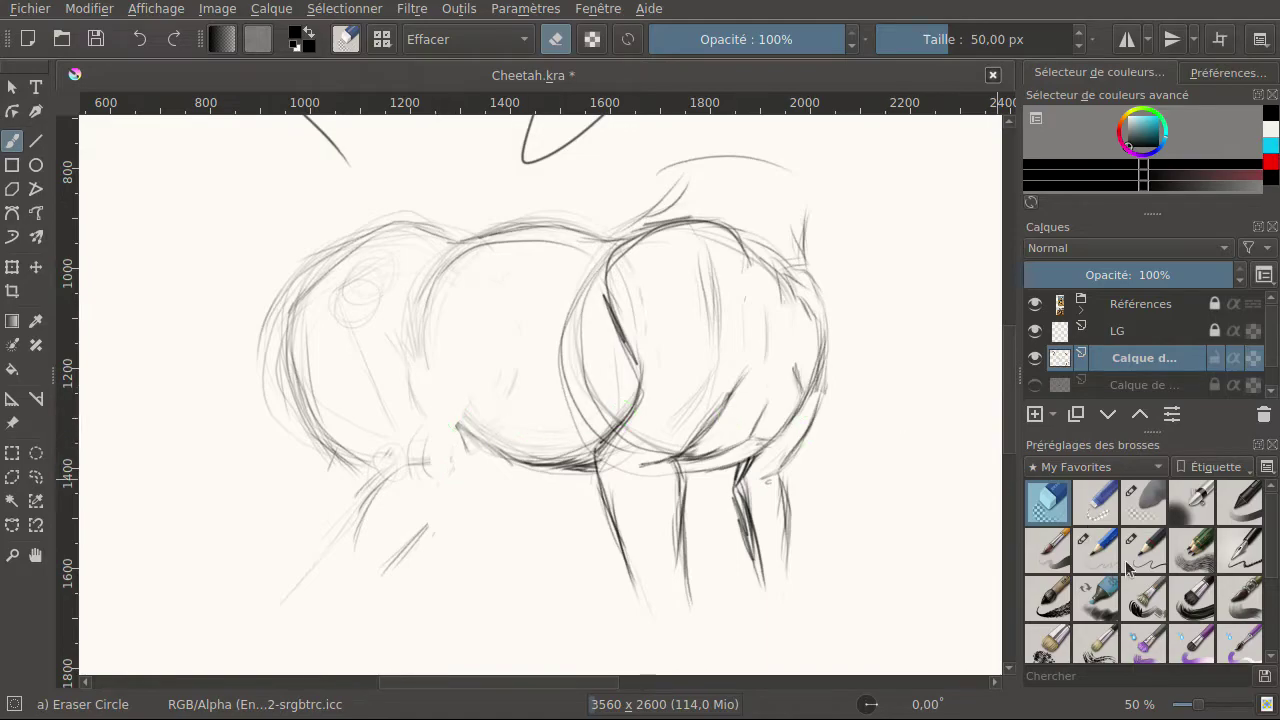
# Try to redraw the thigh's front edge, the rear circle's outer edge and the upper hind leg contours with Pencil-1 Hard.
pyautogui.click(1096, 548)
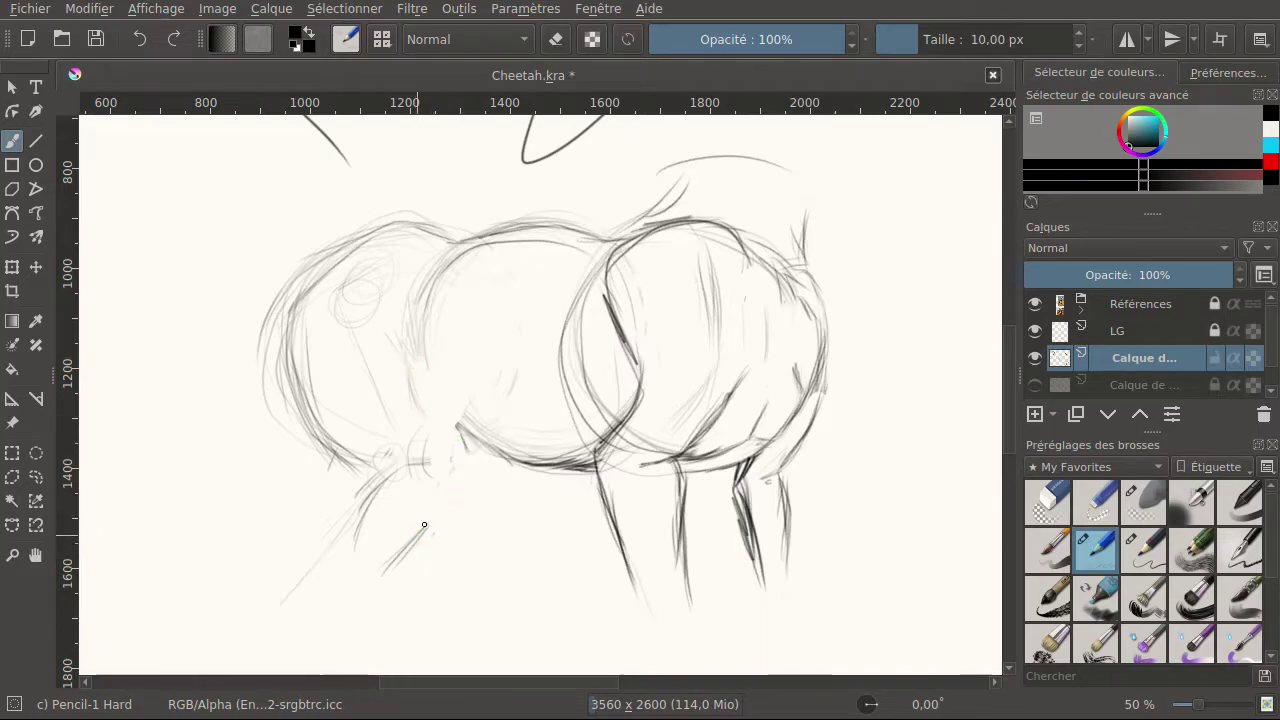
pyautogui.moveTo(453, 470); pyautogui.dragTo(423, 528)
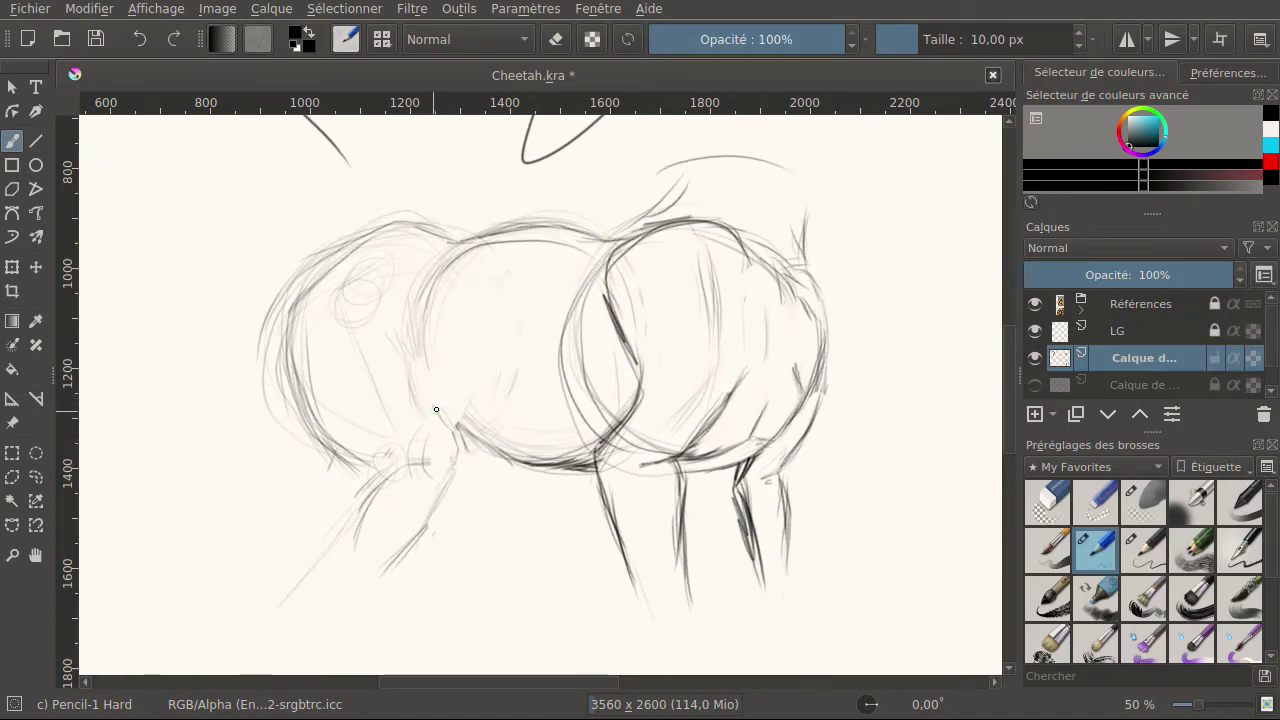
pyautogui.moveTo(434, 385); pyautogui.dragTo(445, 428)
pyautogui.moveTo(434, 384)
pyautogui.mouseDown()
pyautogui.moveTo(452, 444)
pyautogui.moveTo(456, 432)
pyautogui.moveTo(448, 488)
pyautogui.mouseUp()
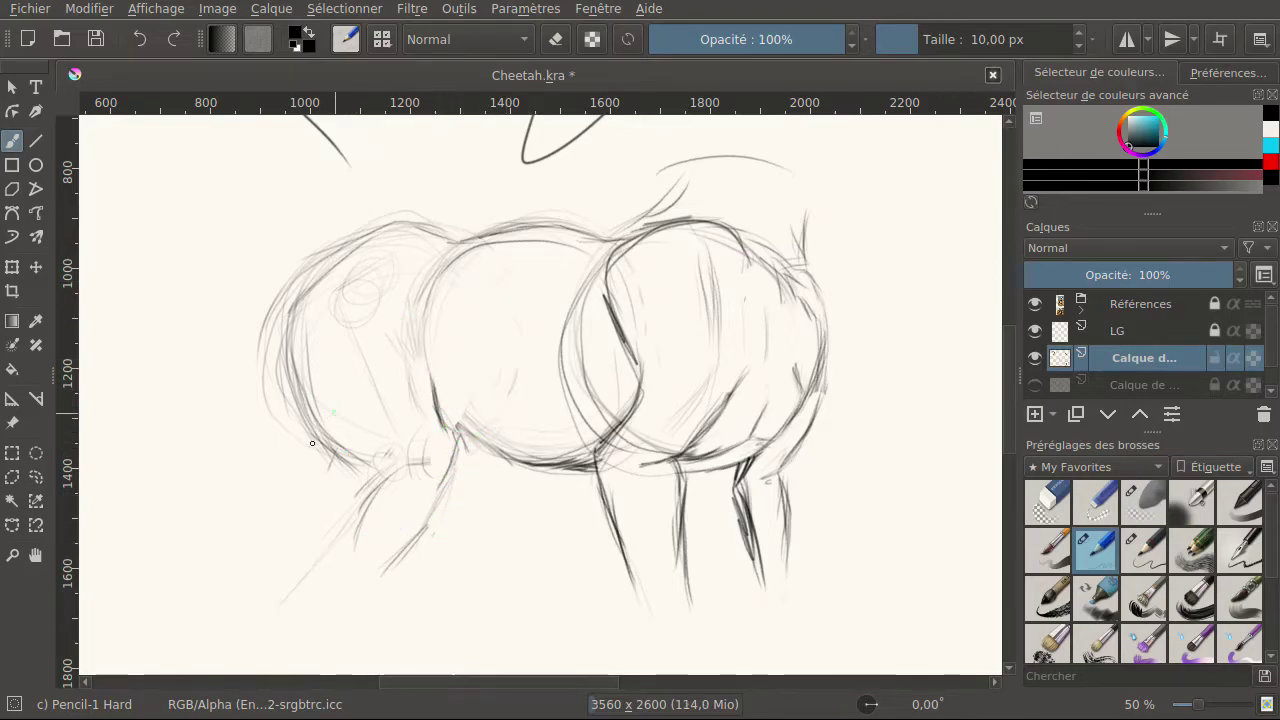
pyautogui.moveTo(342, 448); pyautogui.dragTo(305, 326)
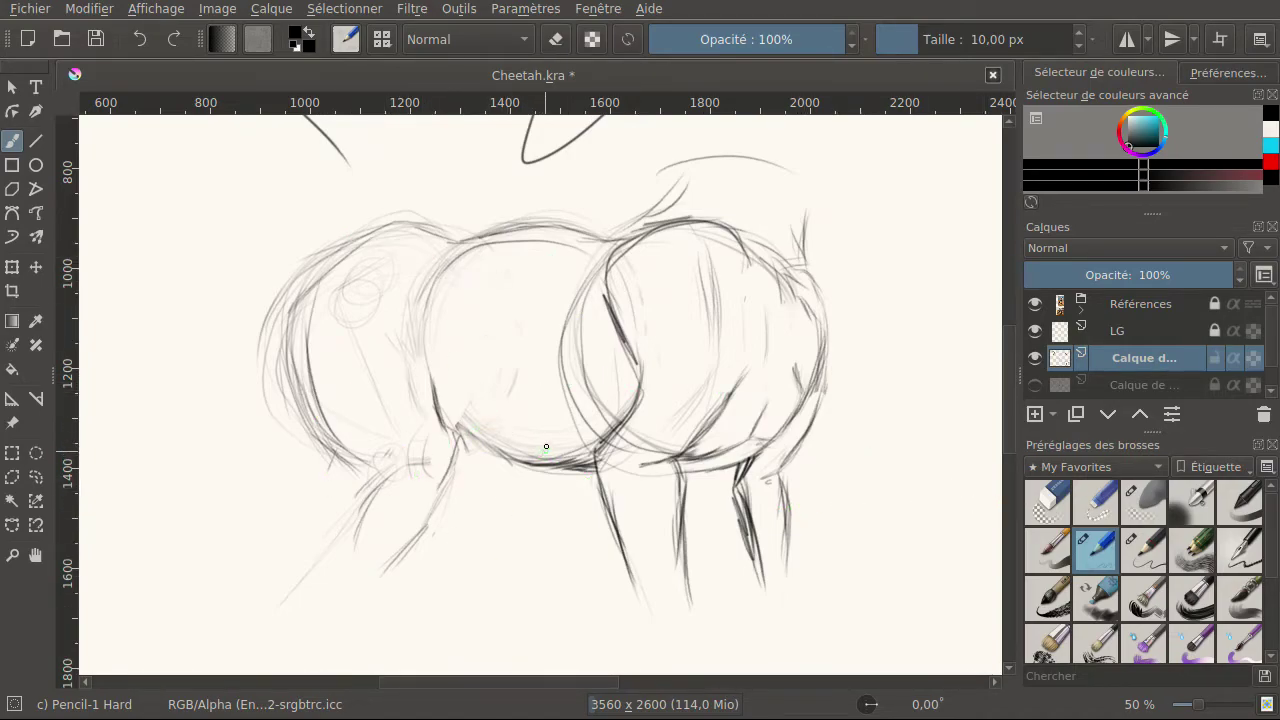
pyautogui.moveTo(378, 492)
pyautogui.mouseDown()
pyautogui.moveTo(312, 582)
pyautogui.moveTo(357, 439)
pyautogui.mouseUp()
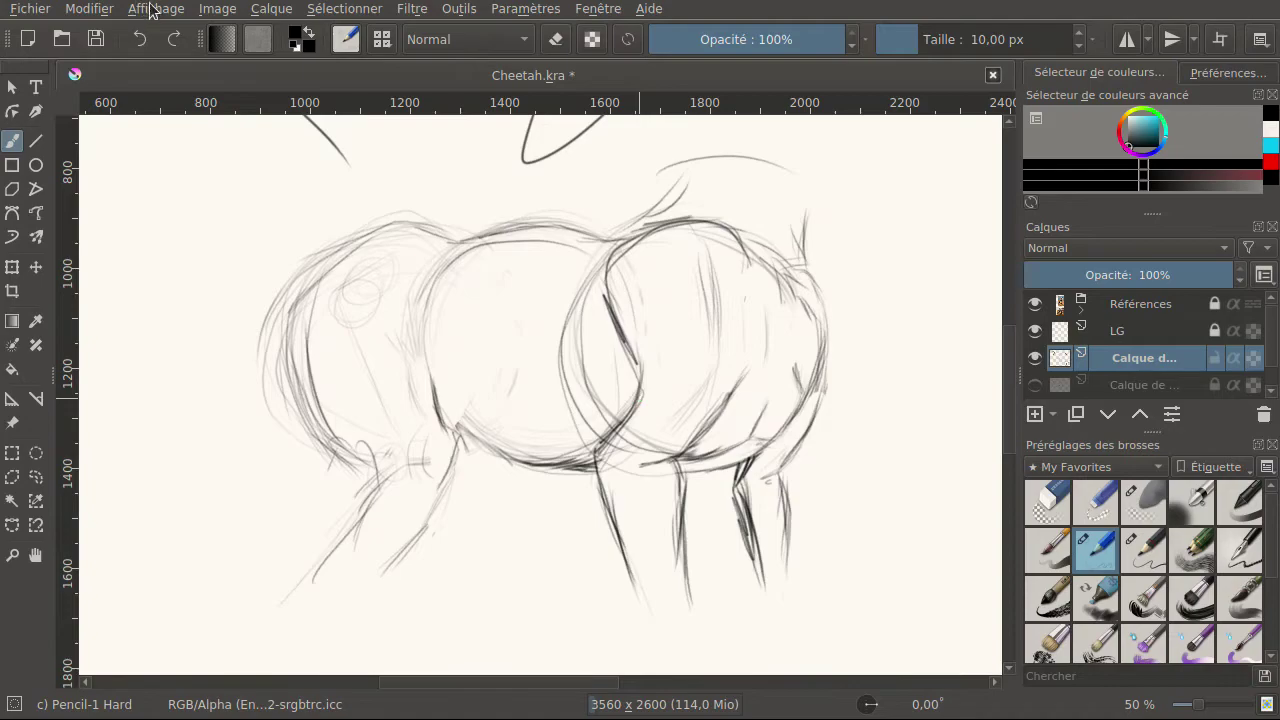
# Undo the redrawn thigh, rear circle and hind leg strokes.
pyautogui.click(135, 42)
pyautogui.click(133, 45)
pyautogui.click(134, 40)
pyautogui.click(134, 40)
pyautogui.click(134, 40)
pyautogui.click(134, 40)
pyautogui.click(132, 39)
pyautogui.click(135, 39)
pyautogui.click(135, 39)
pyautogui.click(135, 38)
pyautogui.click(137, 38)
pyautogui.click(138, 38)
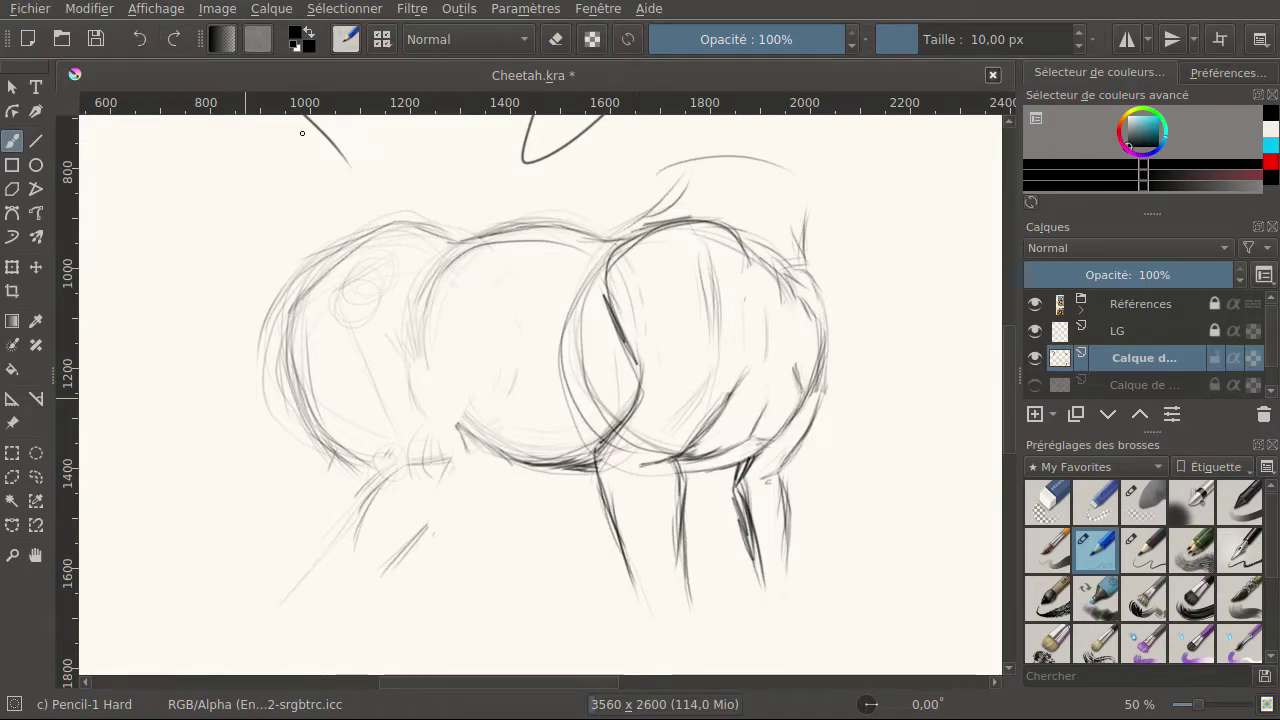
# Erase the remaining hind leg contours below the rear circle with Eraser Soft.
pyautogui.click(1132, 512)
pyautogui.moveTo(428, 424)
pyautogui.mouseDown()
pyautogui.moveTo(408, 457)
pyautogui.moveTo(413, 490)
pyautogui.moveTo(433, 464)
pyautogui.moveTo(387, 553)
pyautogui.moveTo(391, 491)
pyautogui.moveTo(347, 514)
pyautogui.moveTo(330, 586)
pyautogui.moveTo(376, 524)
pyautogui.mouseUp()
pyautogui.moveTo(426, 459); pyautogui.dragTo(371, 503)
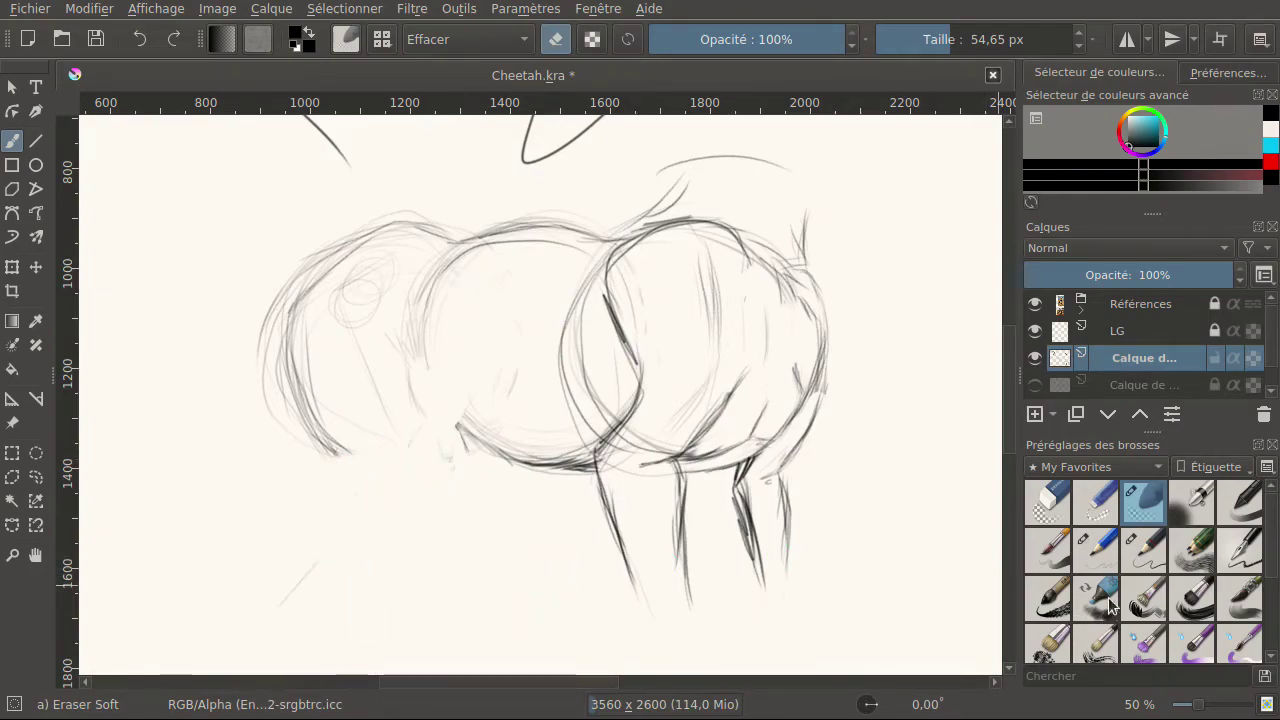
# Redraw the rear circle's lower and outer edges and the middle circle's rear edge with Pencil-1 Hard.
pyautogui.click(1097, 551)
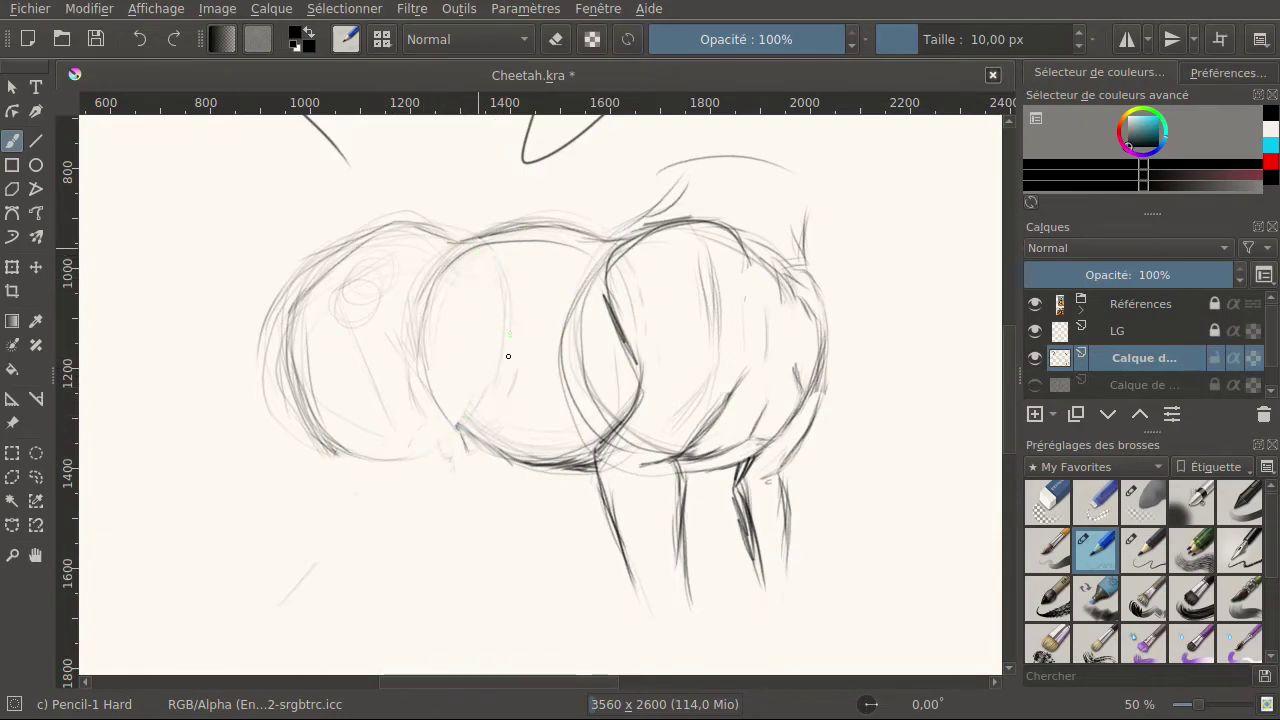
pyautogui.moveTo(371, 463); pyautogui.dragTo(455, 436)
pyautogui.moveTo(506, 390); pyautogui.dragTo(477, 411)
pyautogui.moveTo(375, 231)
pyautogui.mouseDown()
pyautogui.moveTo(310, 276)
pyautogui.moveTo(350, 256)
pyautogui.moveTo(283, 327)
pyautogui.moveTo(288, 370)
pyautogui.moveTo(334, 454)
pyautogui.mouseUp()
# Try to sketch the hind leg's front contour below the flank and extend the rump line down from the rear circle.
pyautogui.moveTo(455, 422); pyautogui.dragTo(467, 449)
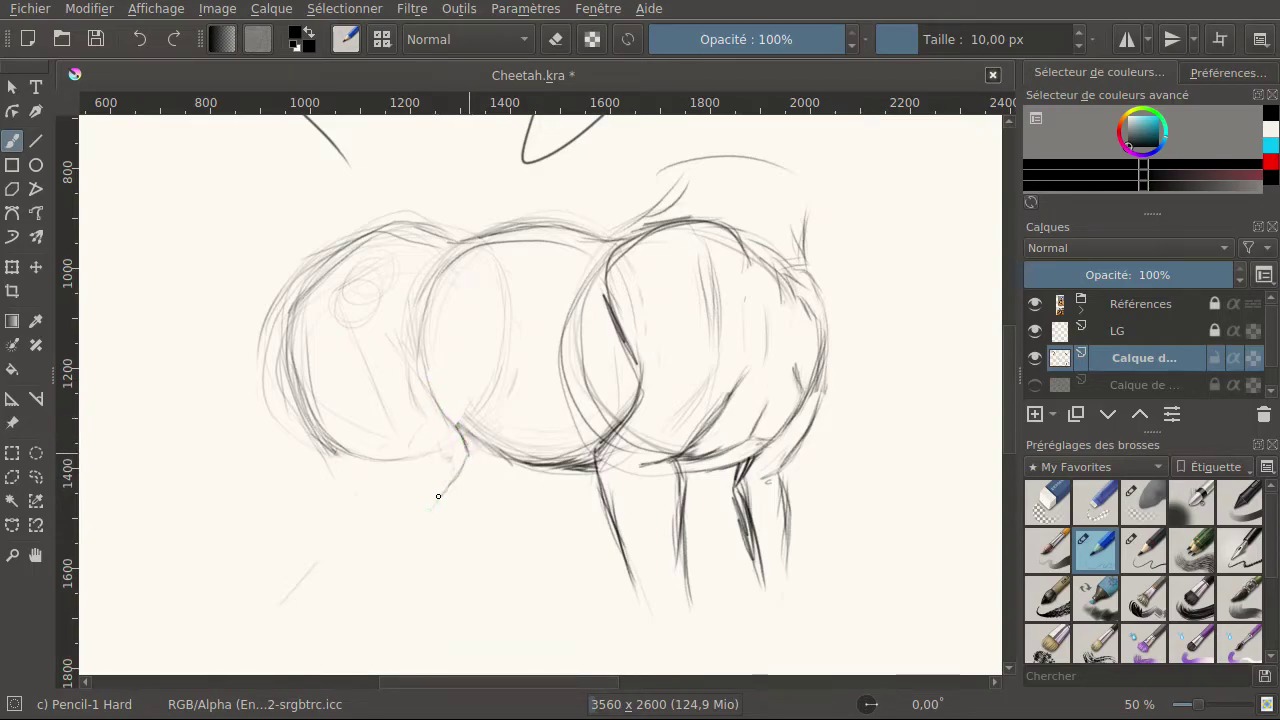
pyautogui.moveTo(435, 503); pyautogui.dragTo(463, 467)
pyautogui.moveTo(426, 517); pyautogui.dragTo(414, 534)
pyautogui.moveTo(305, 402); pyautogui.dragTo(346, 472)
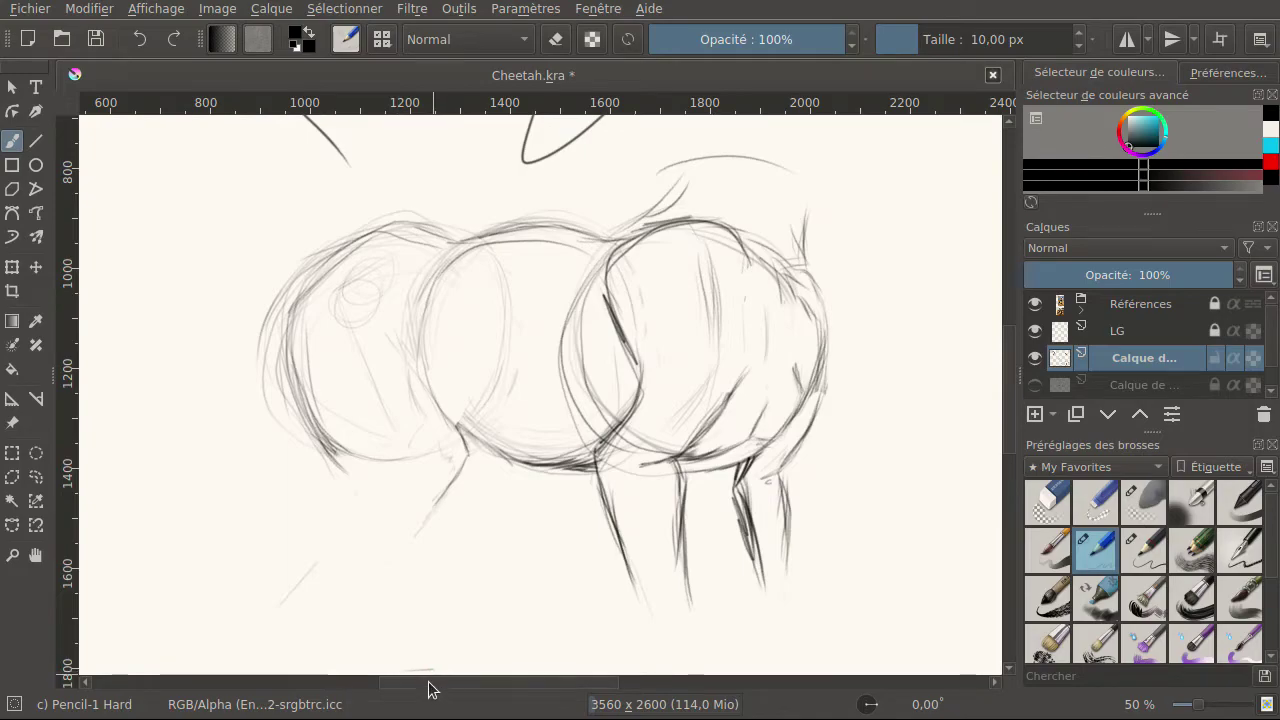
# Check the cheetah reference photos and undo the last hind leg and rump contour strokes.
pyautogui.moveTo(428, 683); pyautogui.dragTo(573, 683)
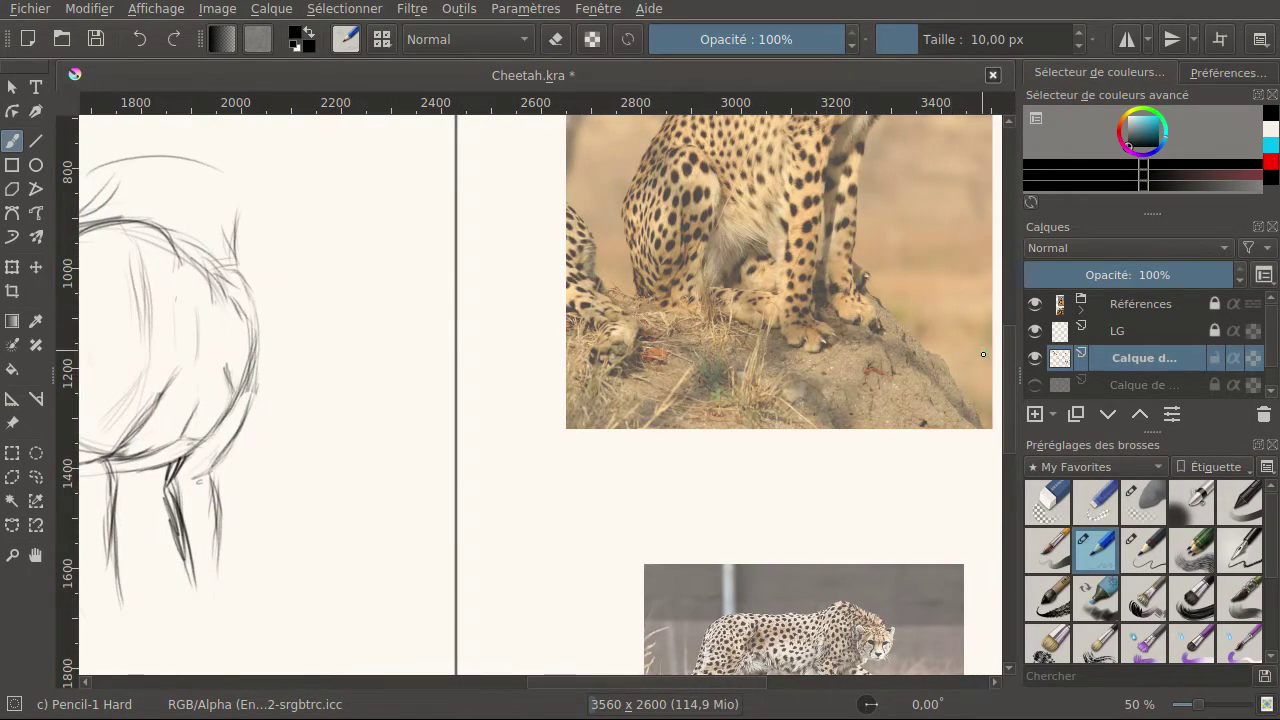
pyautogui.moveTo(1003, 361)
pyautogui.mouseDown()
pyautogui.moveTo(978, 450)
pyautogui.moveTo(976, 381)
pyautogui.mouseUp()
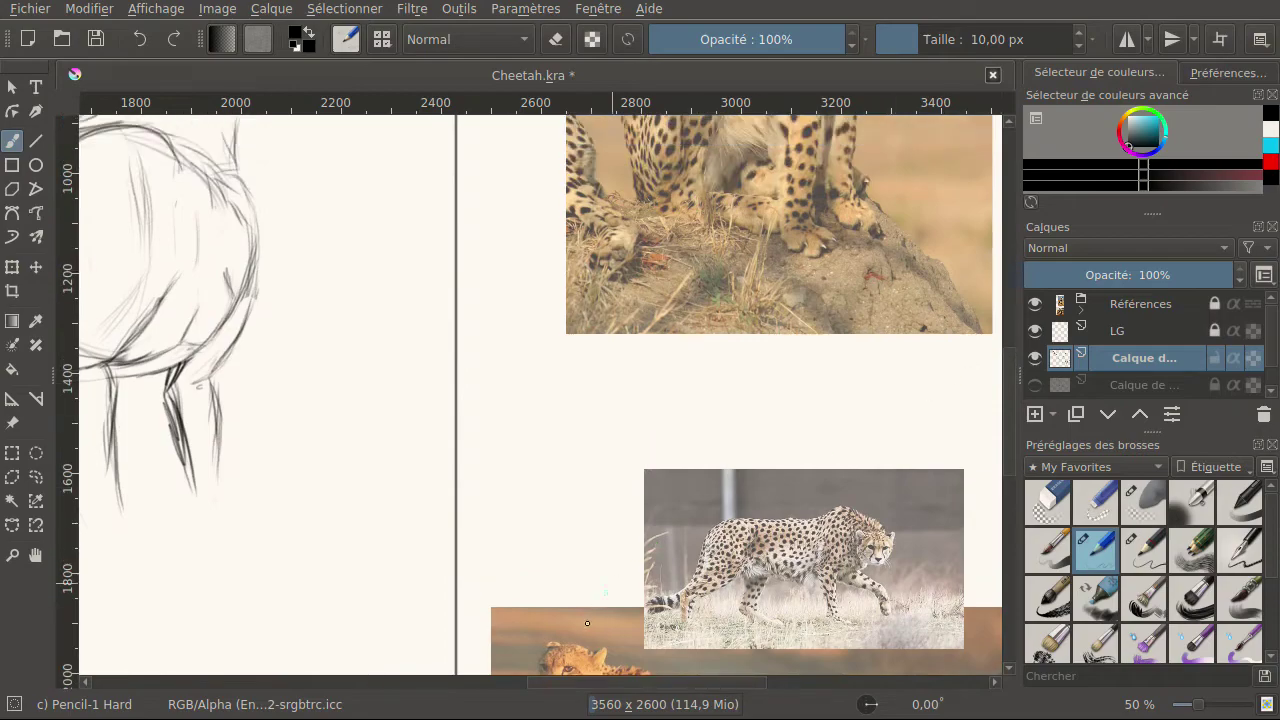
pyautogui.moveTo(548, 681)
pyautogui.mouseDown()
pyautogui.moveTo(434, 665)
pyautogui.moveTo(413, 632)
pyautogui.mouseUp()
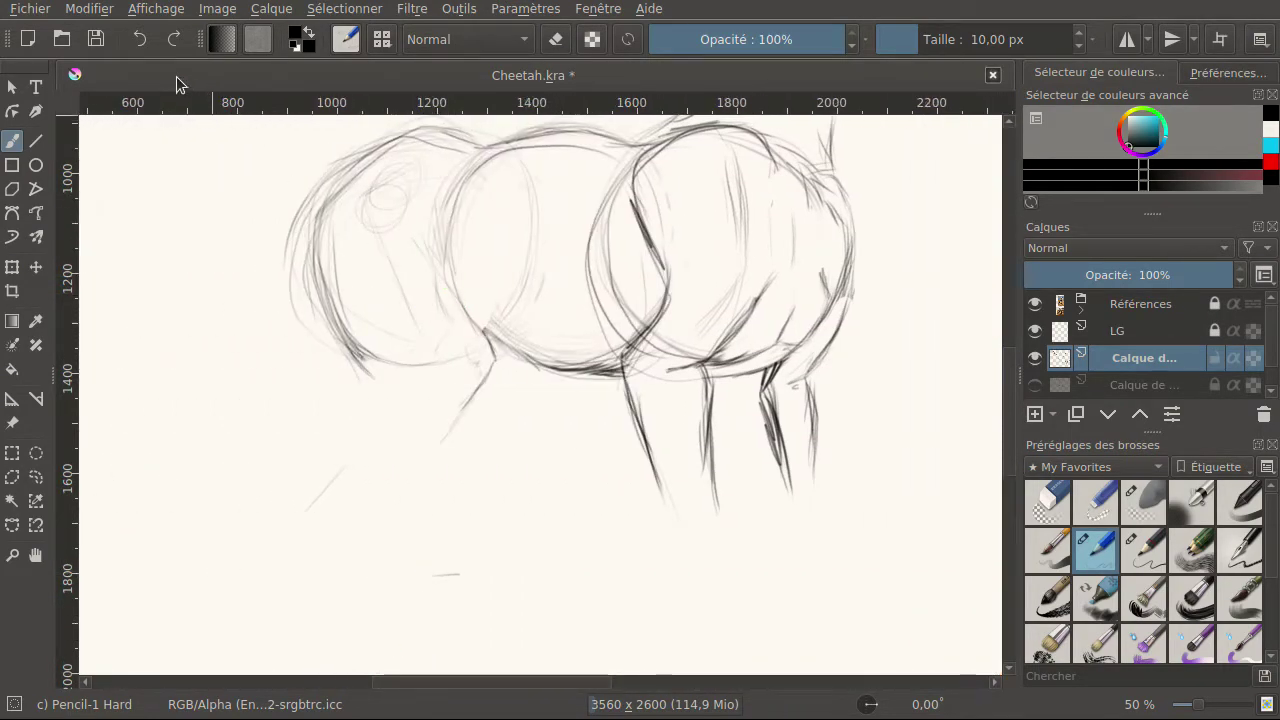
pyautogui.click(143, 38)
pyautogui.click(143, 38)
pyautogui.click(143, 38)
pyautogui.click(140, 40)
pyautogui.click(143, 40)
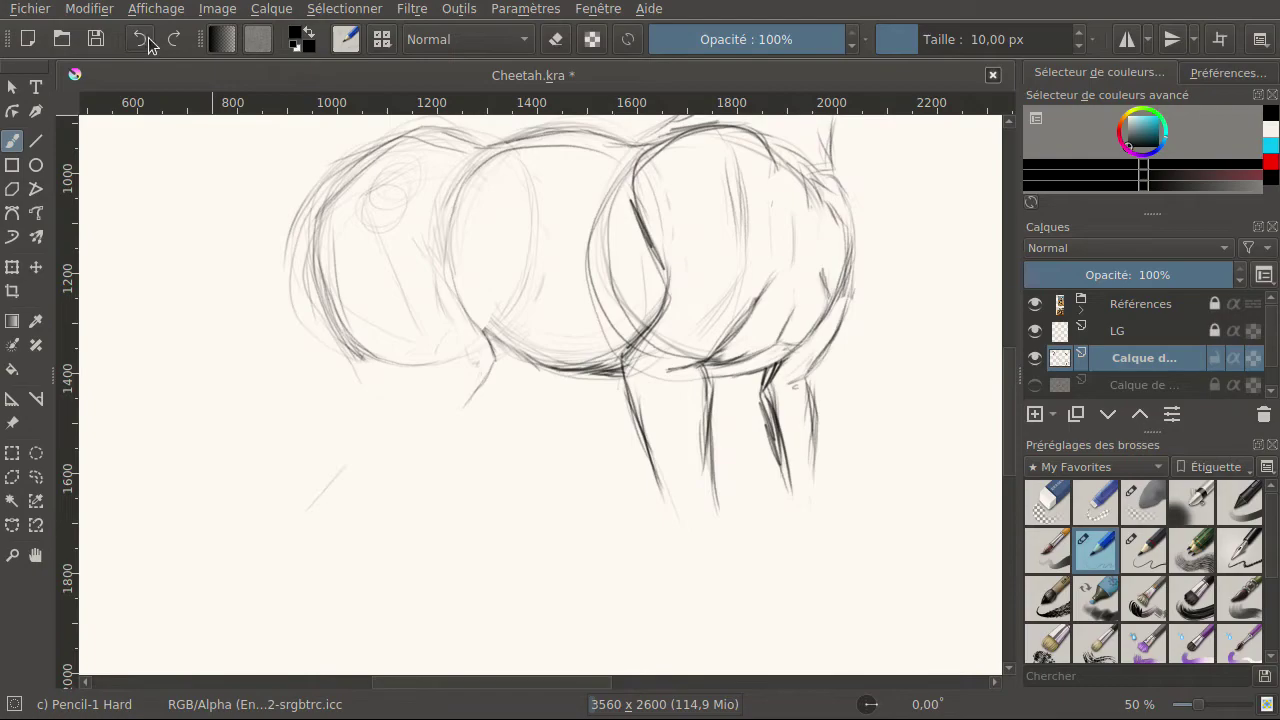
pyautogui.click(140, 42)
pyautogui.click(140, 44)
pyautogui.click(140, 44)
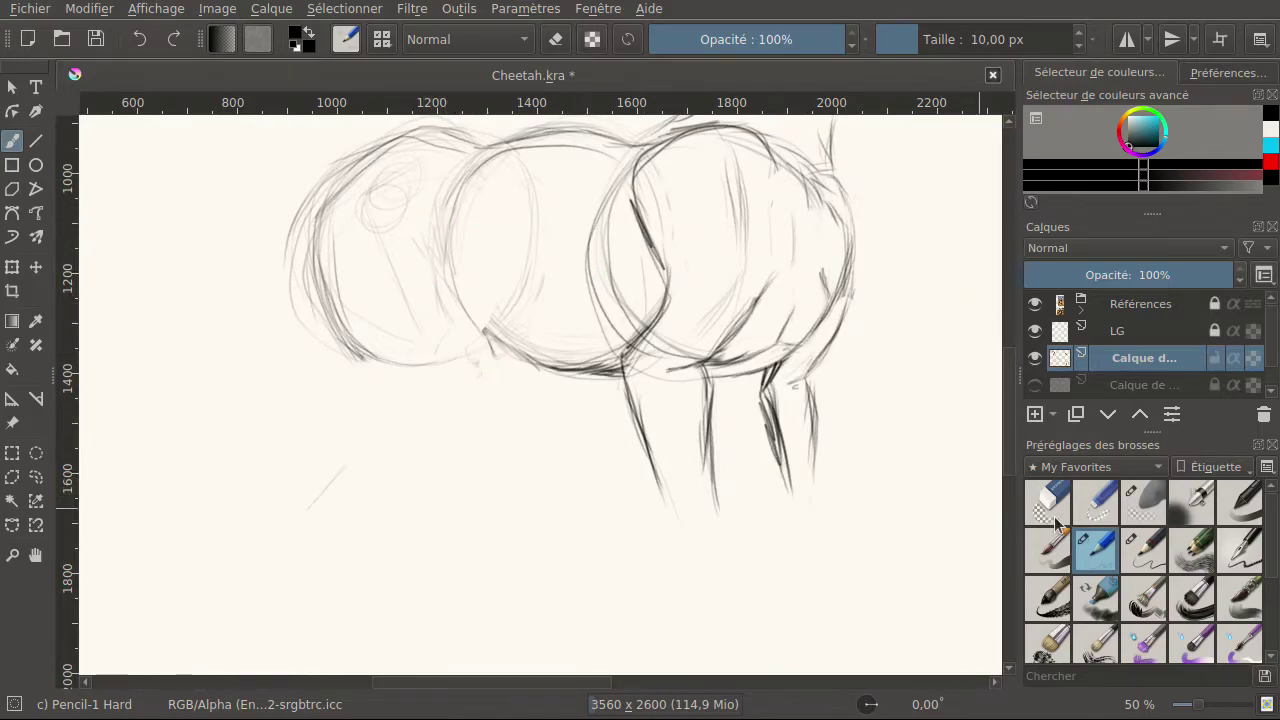
# Erase the dark flank stub at the belly line's rear end and sketch the flank fold and hind leg's front contour.
pyautogui.moveTo(504, 367)
pyautogui.mouseDown()
pyautogui.moveTo(477, 363)
pyautogui.moveTo(489, 349)
pyautogui.moveTo(499, 362)
pyautogui.mouseUp()
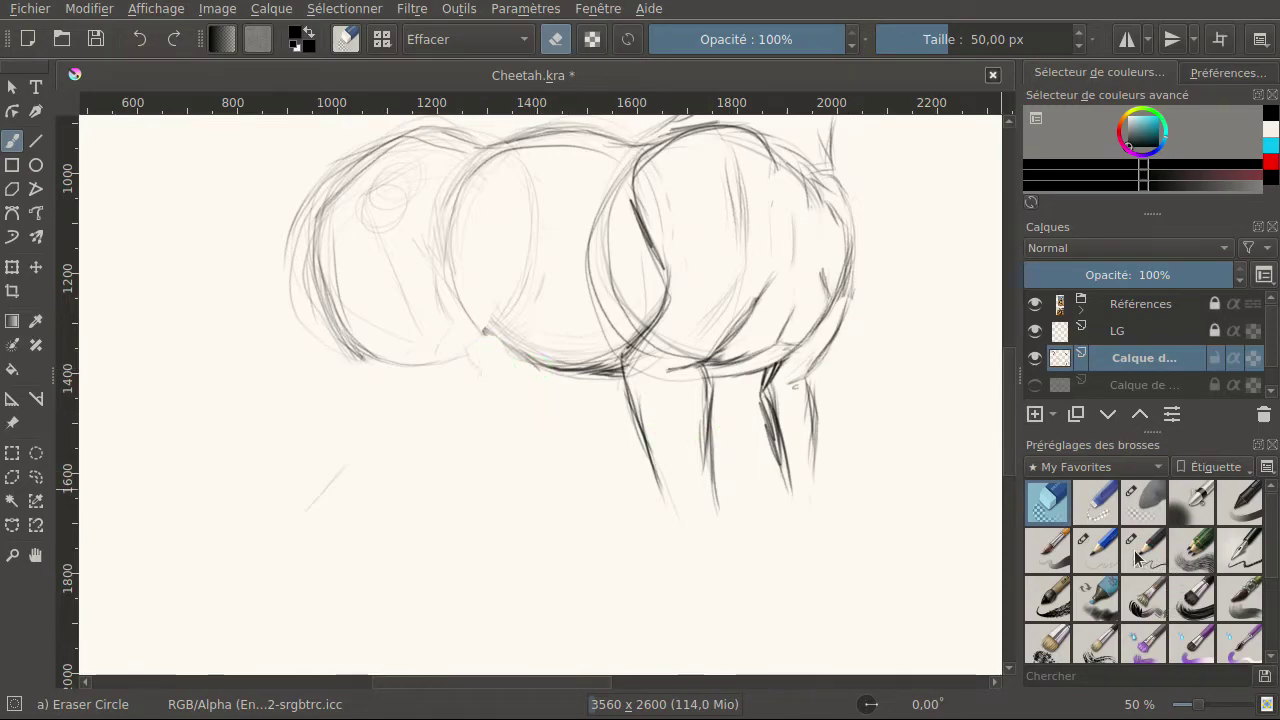
pyautogui.click(1096, 549)
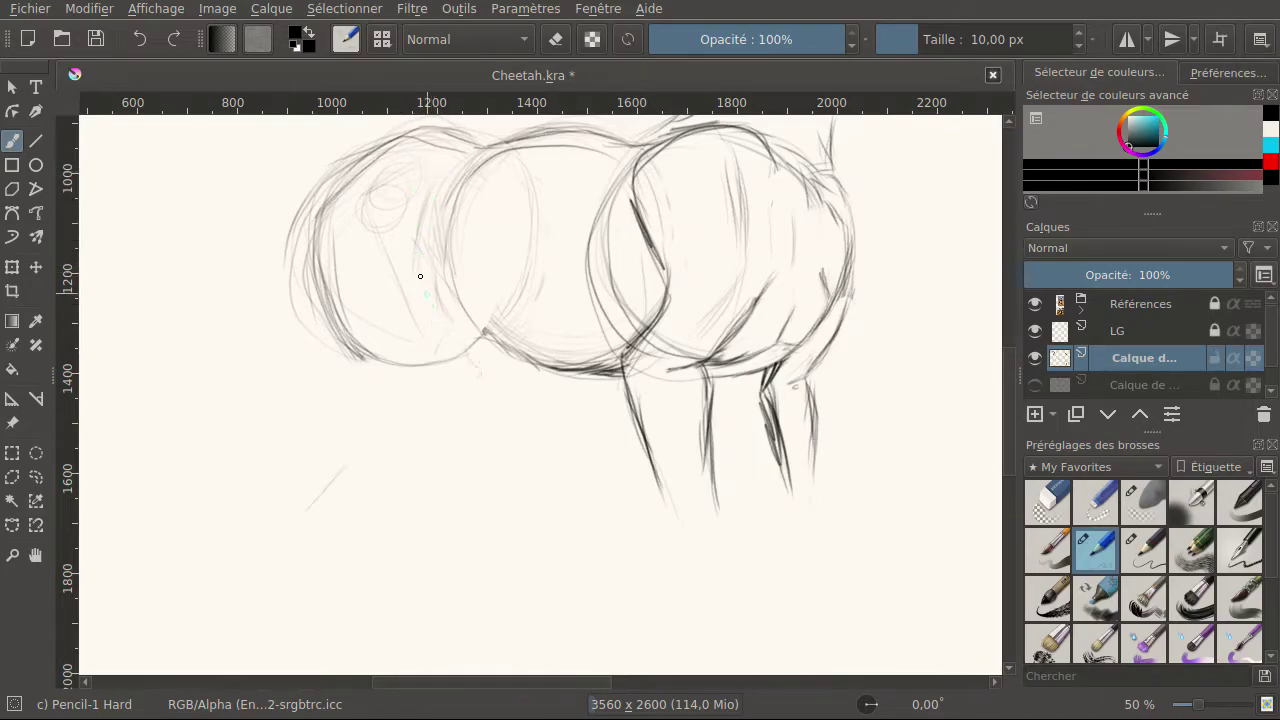
pyautogui.moveTo(437, 334)
pyautogui.mouseDown()
pyautogui.moveTo(504, 433)
pyautogui.moveTo(470, 406)
pyautogui.moveTo(470, 382)
pyautogui.moveTo(446, 429)
pyautogui.mouseUp()
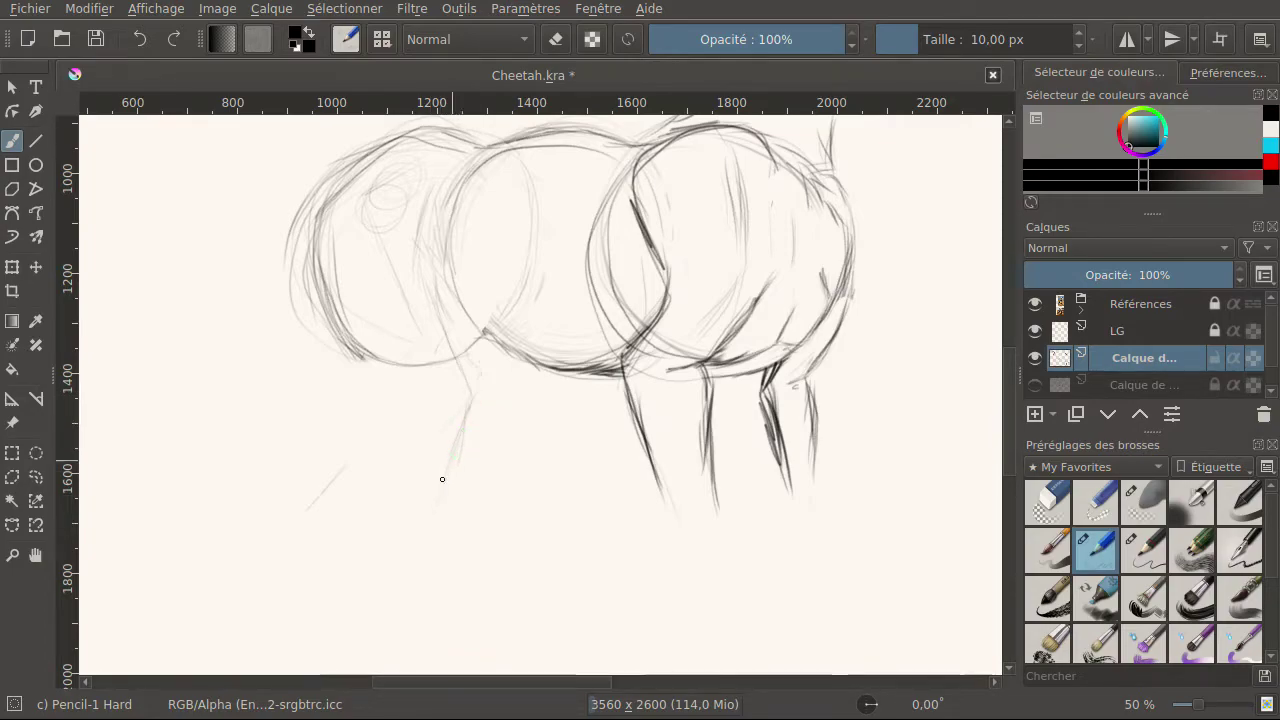
pyautogui.moveTo(451, 449); pyautogui.dragTo(425, 507)
pyautogui.moveTo(464, 321); pyautogui.dragTo(484, 335)
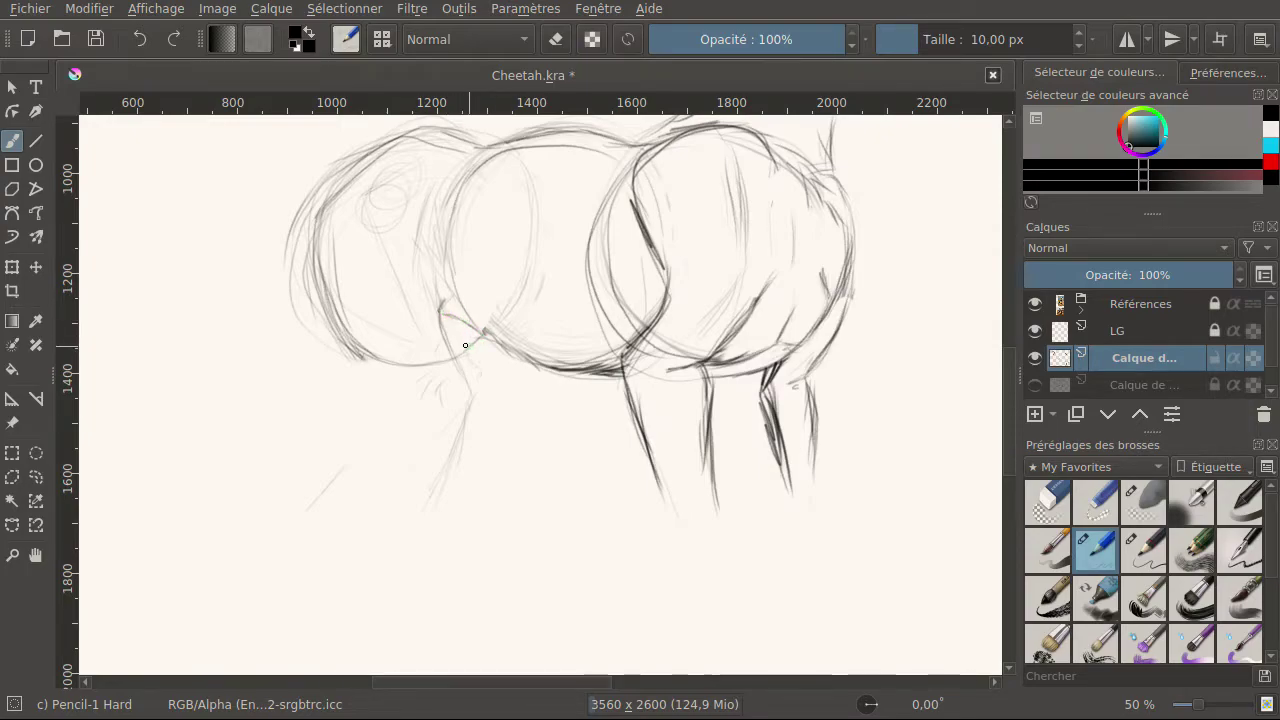
pyautogui.hotkey('ctrl', 'z')
pyautogui.moveTo(426, 198); pyautogui.dragTo(410, 280)
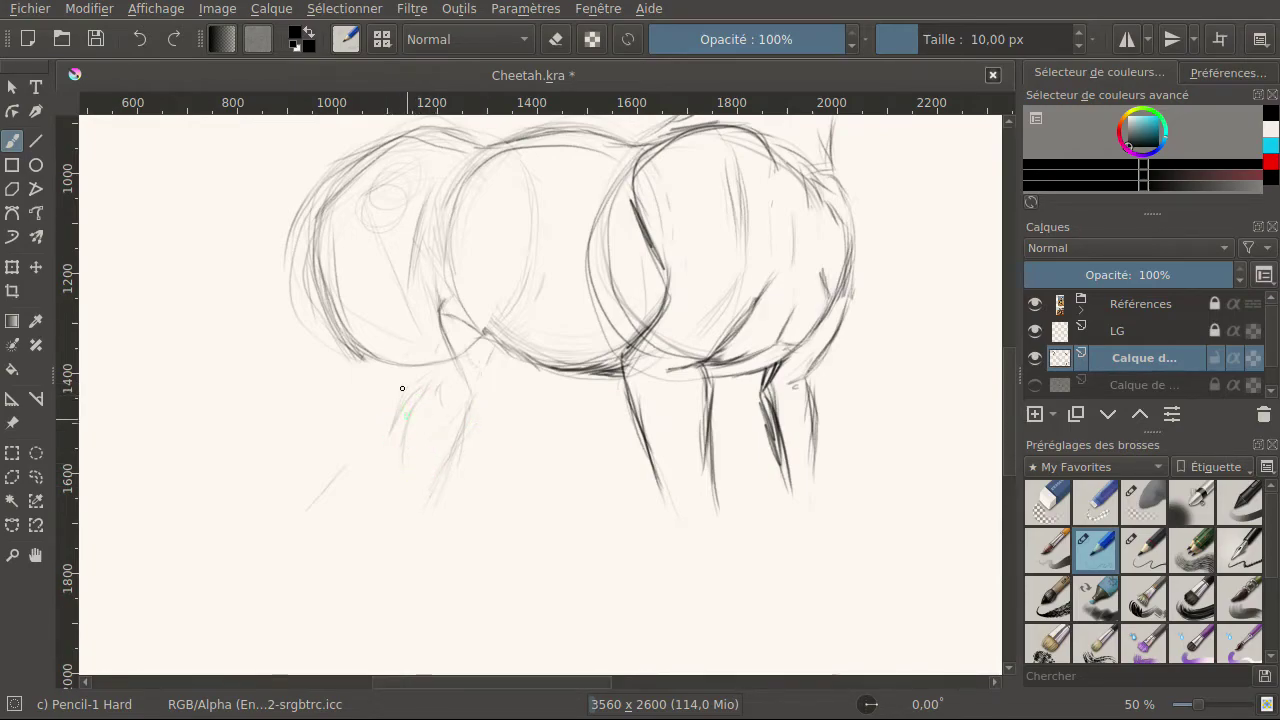
# Try to outline the back of the thigh and the lower hind leg, and undo the last strokes.
pyautogui.moveTo(399, 388)
pyautogui.mouseDown()
pyautogui.moveTo(358, 310)
pyautogui.moveTo(377, 376)
pyautogui.moveTo(349, 277)
pyautogui.mouseUp()
pyautogui.moveTo(351, 322)
pyautogui.mouseDown()
pyautogui.moveTo(352, 238)
pyautogui.moveTo(425, 401)
pyautogui.mouseUp()
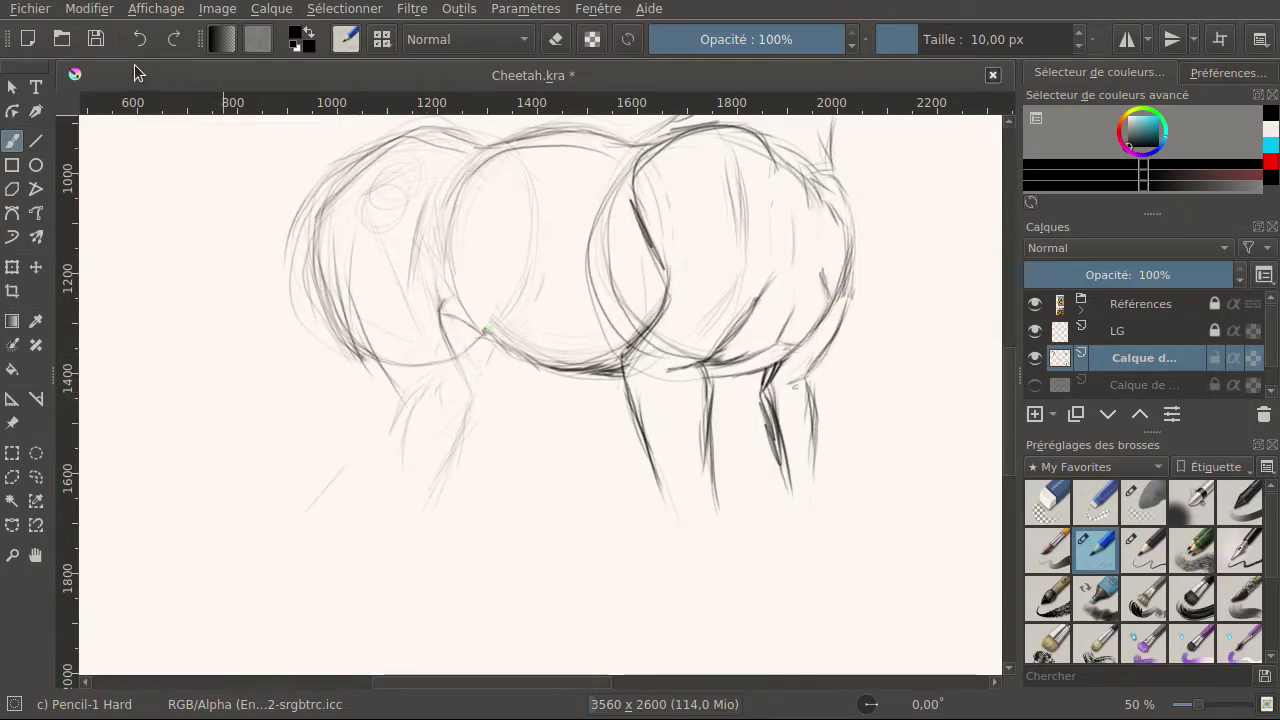
pyautogui.moveTo(401, 415); pyautogui.dragTo(388, 507)
pyautogui.moveTo(494, 451); pyautogui.dragTo(418, 536)
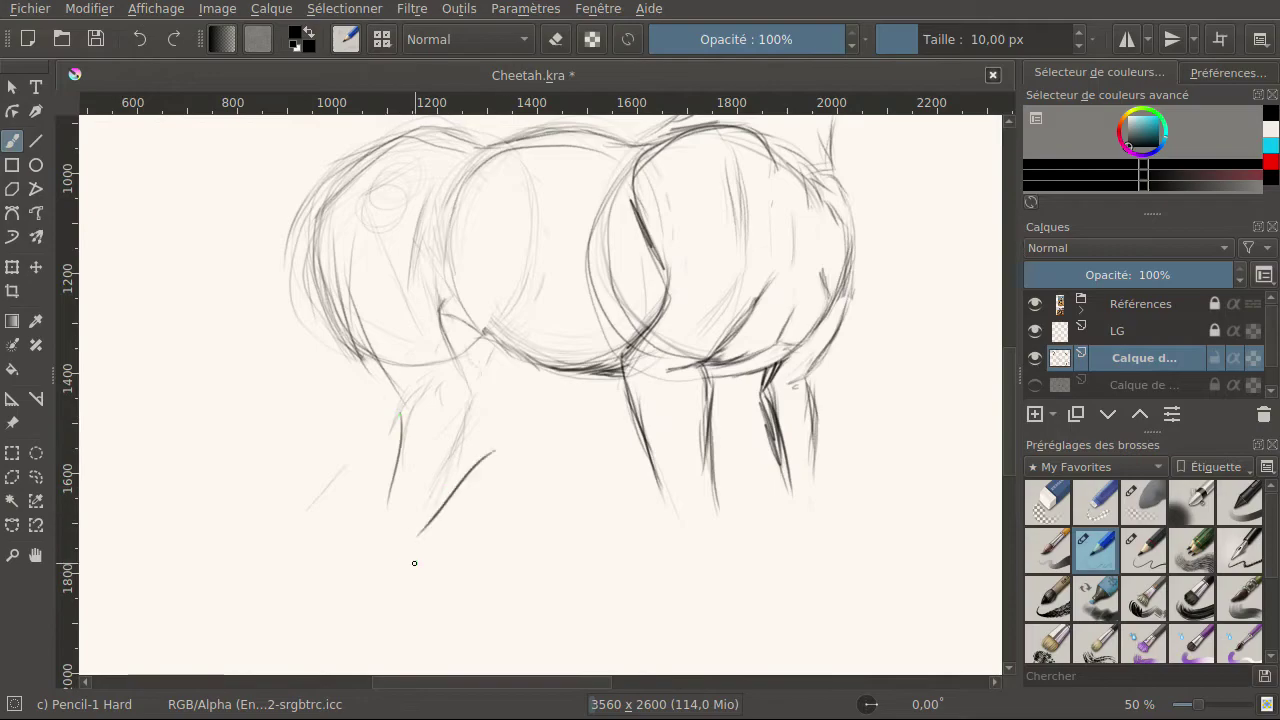
pyautogui.click(139, 39)
pyautogui.click(139, 39)
pyautogui.click(139, 39)
pyautogui.click(139, 39)
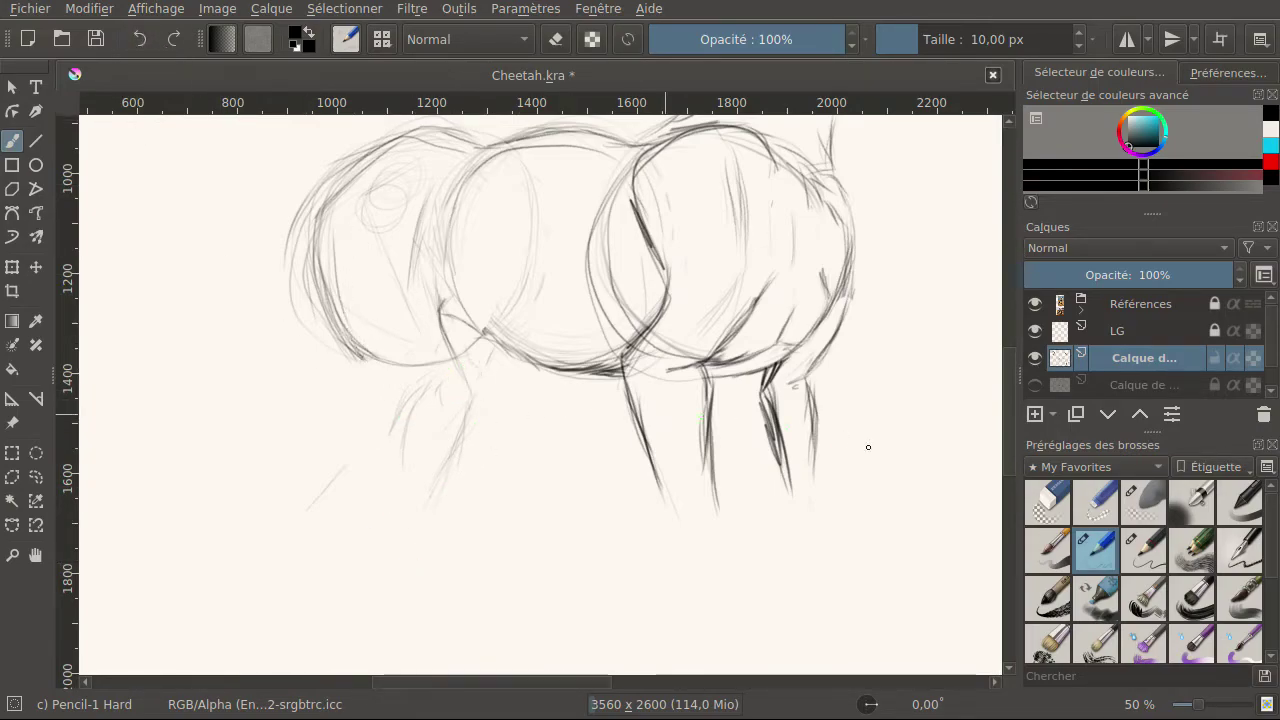
# Erase the sketched hind leg and fade the rear circle's lower outer edge with Eraser Soft.
pyautogui.click(1143, 501)
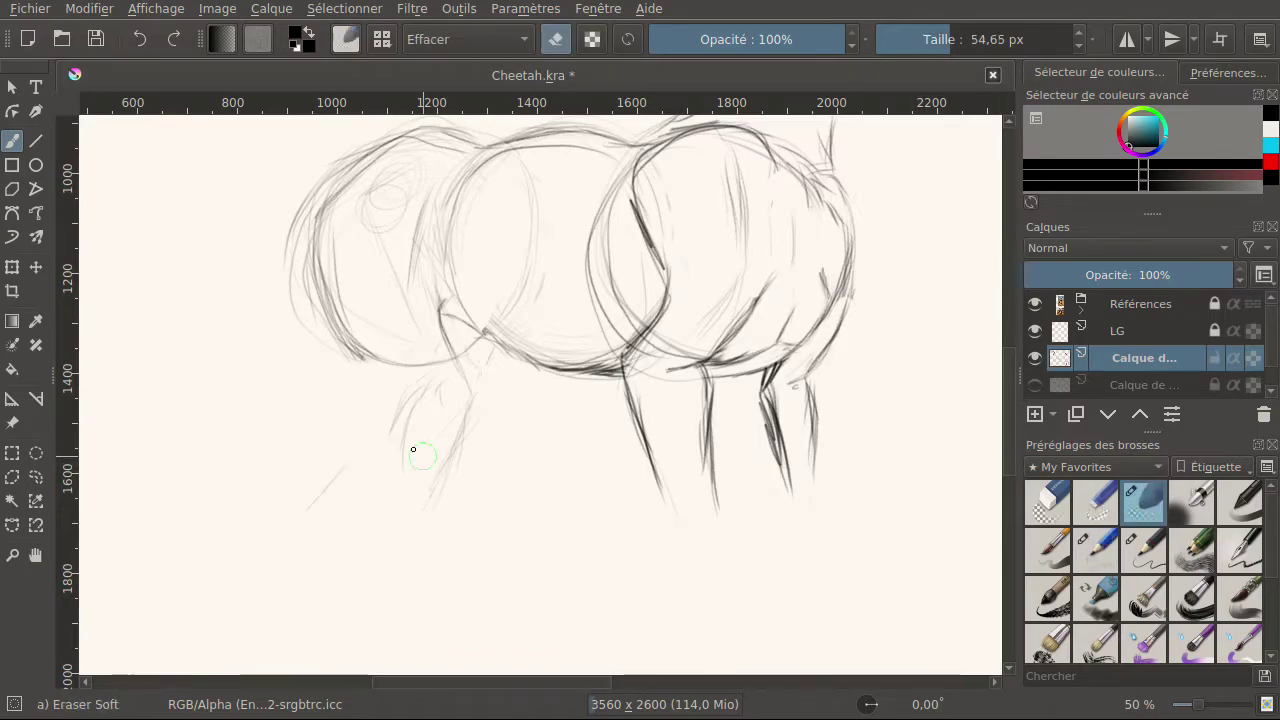
pyautogui.moveTo(440, 443)
pyautogui.mouseDown()
pyautogui.moveTo(418, 408)
pyautogui.moveTo(392, 425)
pyautogui.moveTo(407, 448)
pyautogui.moveTo(346, 480)
pyautogui.mouseUp()
pyautogui.moveTo(459, 297)
pyautogui.mouseDown()
pyautogui.moveTo(438, 303)
pyautogui.moveTo(442, 334)
pyautogui.moveTo(436, 318)
pyautogui.moveTo(427, 352)
pyautogui.mouseUp()
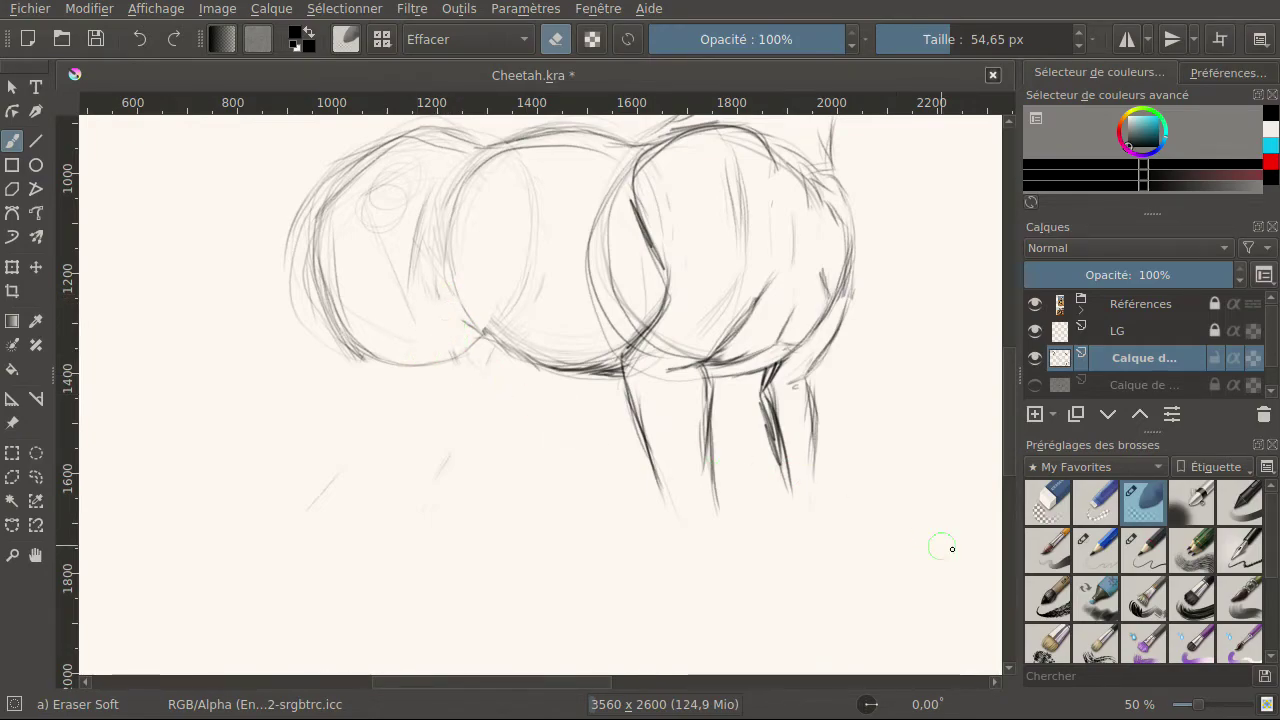
pyautogui.moveTo(406, 286)
pyautogui.mouseDown()
pyautogui.moveTo(337, 314)
pyautogui.moveTo(316, 250)
pyautogui.moveTo(350, 345)
pyautogui.mouseUp()
# Sketch a rounded, tapering thigh shape extending below the rear circle with Pencil-1 Hard.
pyautogui.click(1095, 556)
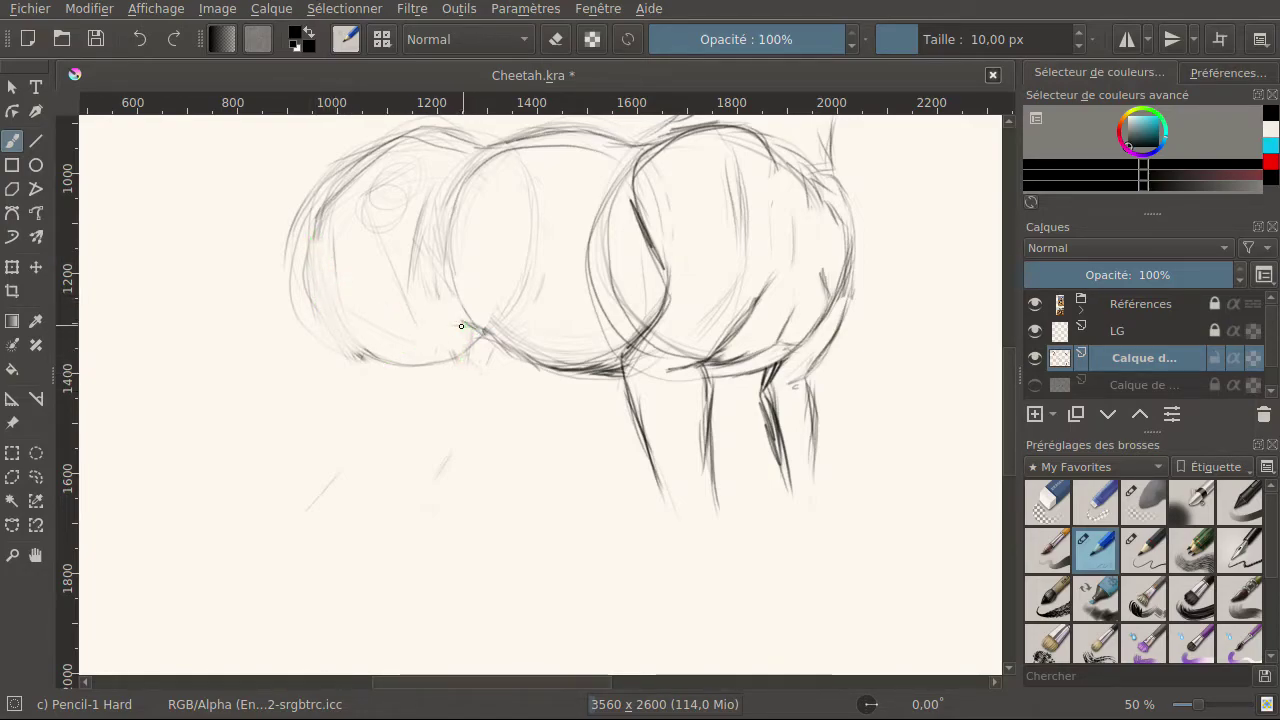
pyautogui.moveTo(476, 334); pyautogui.dragTo(436, 416)
pyautogui.moveTo(308, 248)
pyautogui.mouseDown()
pyautogui.moveTo(320, 316)
pyautogui.moveTo(308, 283)
pyautogui.moveTo(337, 424)
pyautogui.moveTo(316, 368)
pyautogui.moveTo(356, 457)
pyautogui.moveTo(350, 443)
pyautogui.moveTo(416, 450)
pyautogui.moveTo(393, 457)
pyautogui.moveTo(468, 378)
pyautogui.moveTo(471, 325)
pyautogui.moveTo(420, 435)
pyautogui.moveTo(387, 453)
pyautogui.moveTo(337, 440)
pyautogui.mouseUp()
pyautogui.moveTo(319, 364); pyautogui.dragTo(343, 426)
pyautogui.moveTo(316, 315)
pyautogui.mouseDown()
pyautogui.moveTo(373, 445)
pyautogui.moveTo(410, 442)
pyautogui.moveTo(462, 372)
pyautogui.mouseUp()
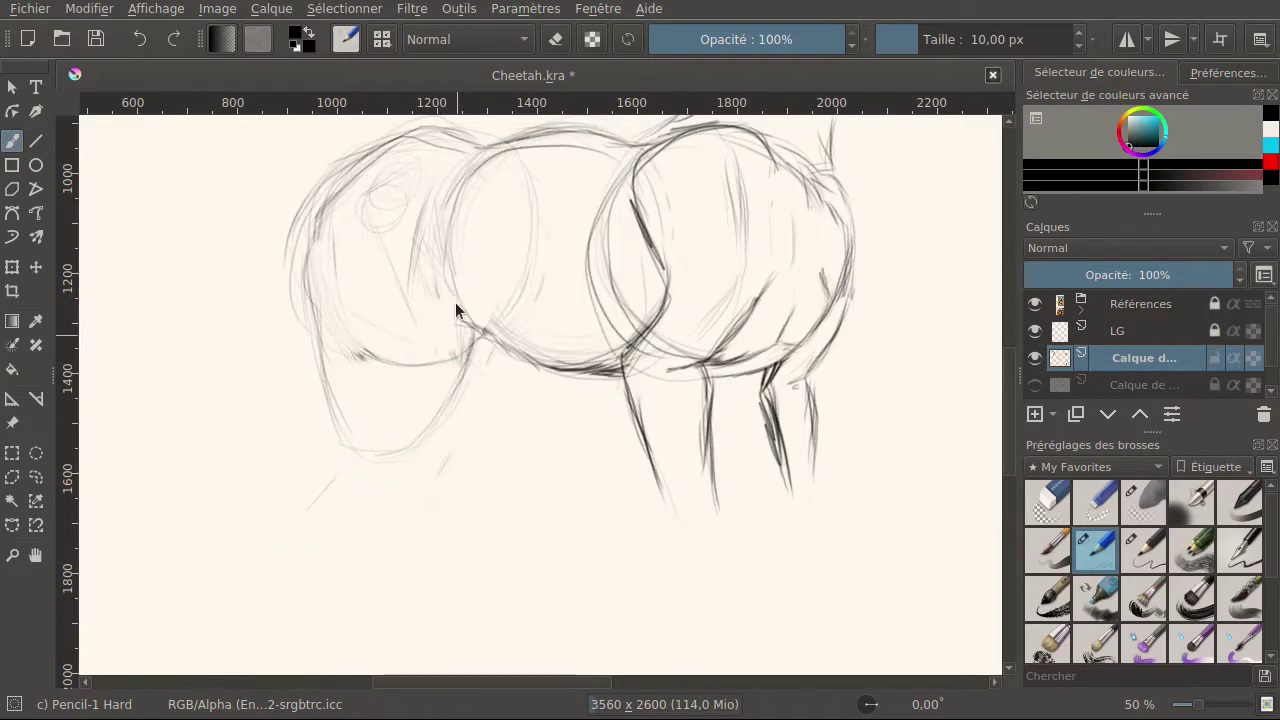
# Try to add the flank fold, reinforce the thigh's outline and draw a second front contour inside it.
pyautogui.moveTo(456, 270)
pyautogui.mouseDown()
pyautogui.moveTo(462, 346)
pyautogui.moveTo(459, 331)
pyautogui.mouseUp()
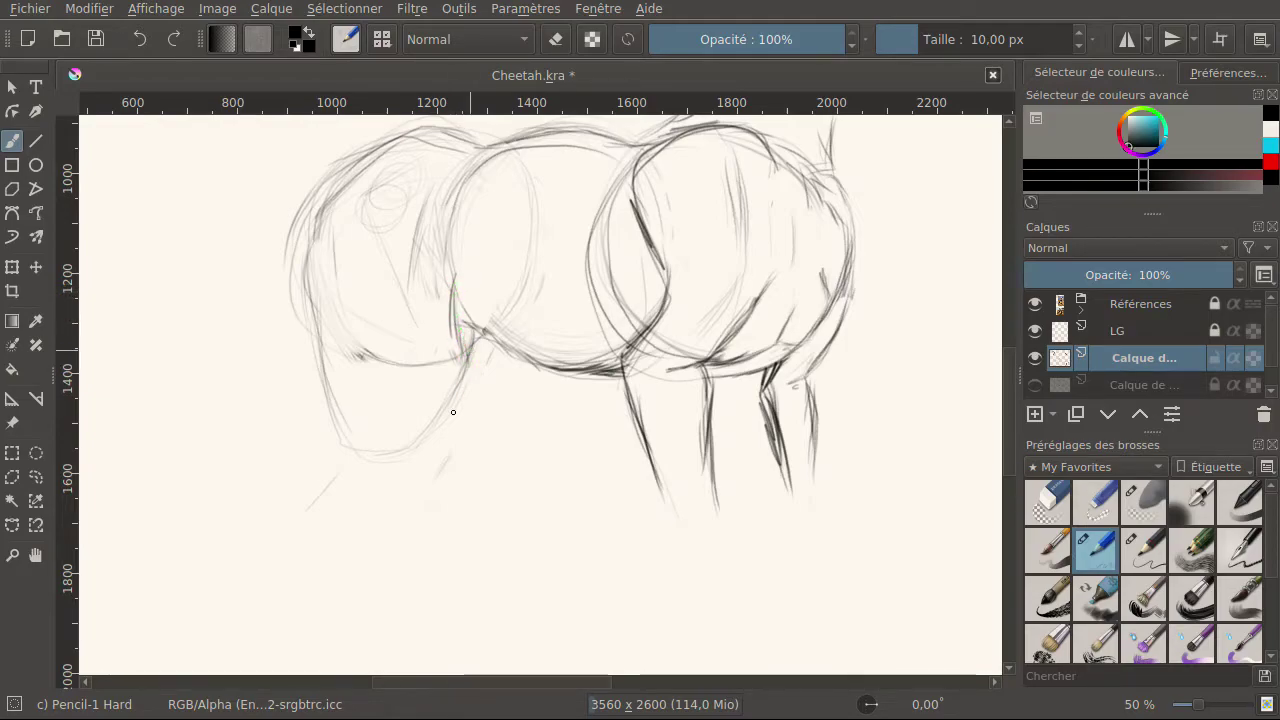
pyautogui.moveTo(421, 432)
pyautogui.mouseDown()
pyautogui.moveTo(460, 378)
pyautogui.moveTo(397, 447)
pyautogui.mouseUp()
pyautogui.moveTo(312, 350); pyautogui.dragTo(342, 452)
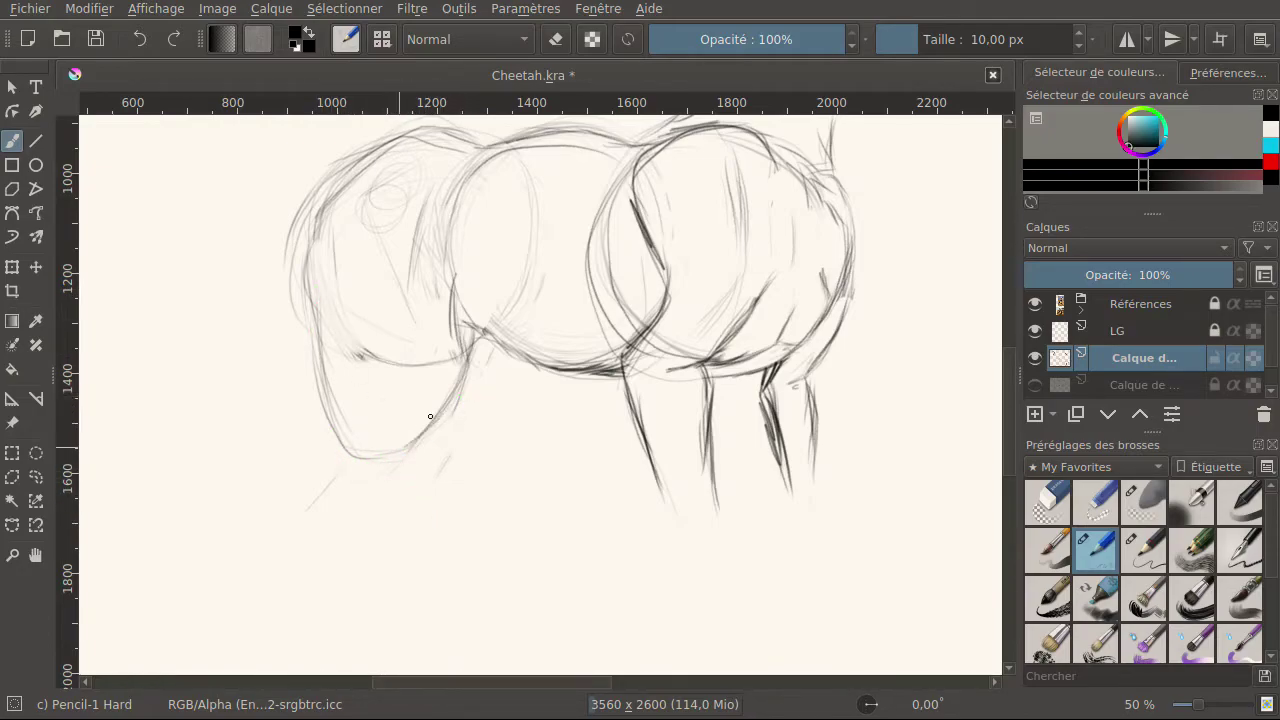
pyautogui.moveTo(355, 356)
pyautogui.mouseDown()
pyautogui.moveTo(460, 362)
pyautogui.moveTo(418, 410)
pyautogui.mouseUp()
pyautogui.moveTo(450, 342)
pyautogui.mouseDown()
pyautogui.moveTo(399, 432)
pyautogui.moveTo(446, 369)
pyautogui.moveTo(383, 453)
pyautogui.moveTo(430, 397)
pyautogui.mouseUp()
pyautogui.moveTo(448, 303); pyautogui.dragTo(440, 356)
pyautogui.moveTo(422, 405); pyautogui.dragTo(392, 440)
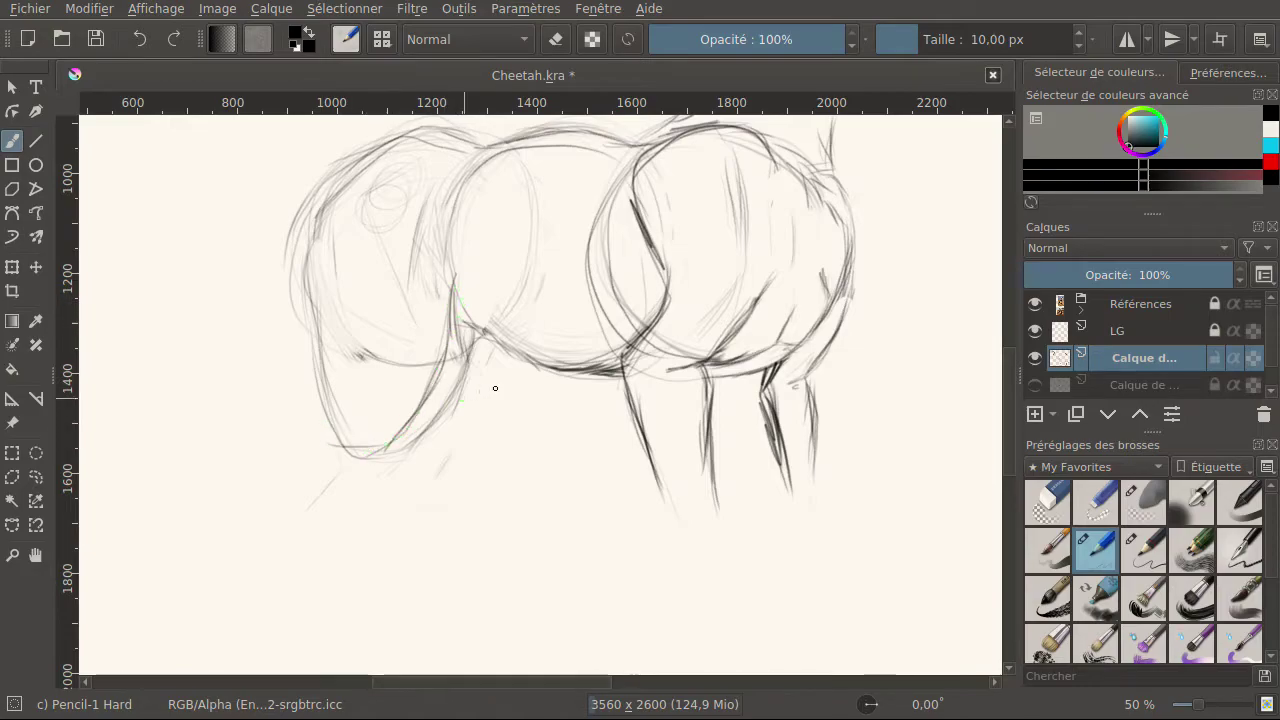
pyautogui.moveTo(790, 350); pyautogui.dragTo(756, 365)
# Undo the flank fold and the reinforcing strokes on the thigh's outline.
pyautogui.click(141, 39)
pyautogui.click(143, 39)
pyautogui.click(143, 39)
pyautogui.click(142, 39)
pyautogui.click(143, 39)
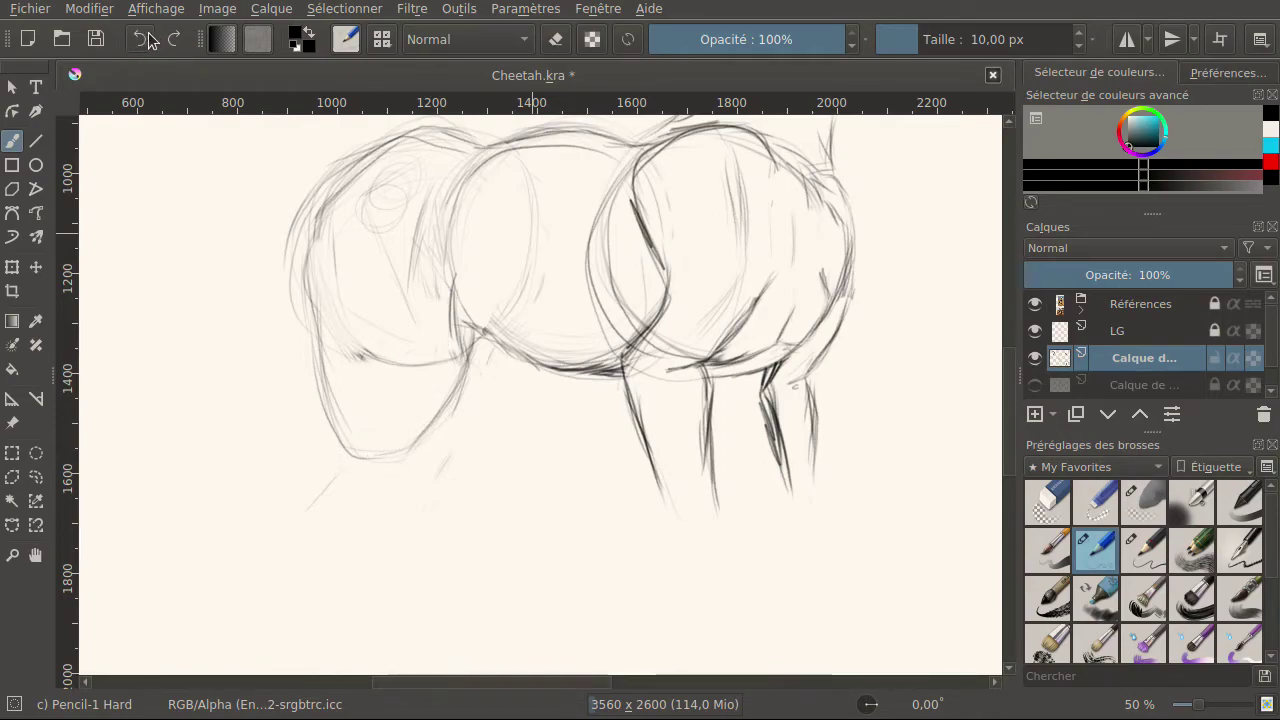
pyautogui.click(143, 39)
pyautogui.click(142, 40)
pyautogui.click(138, 42)
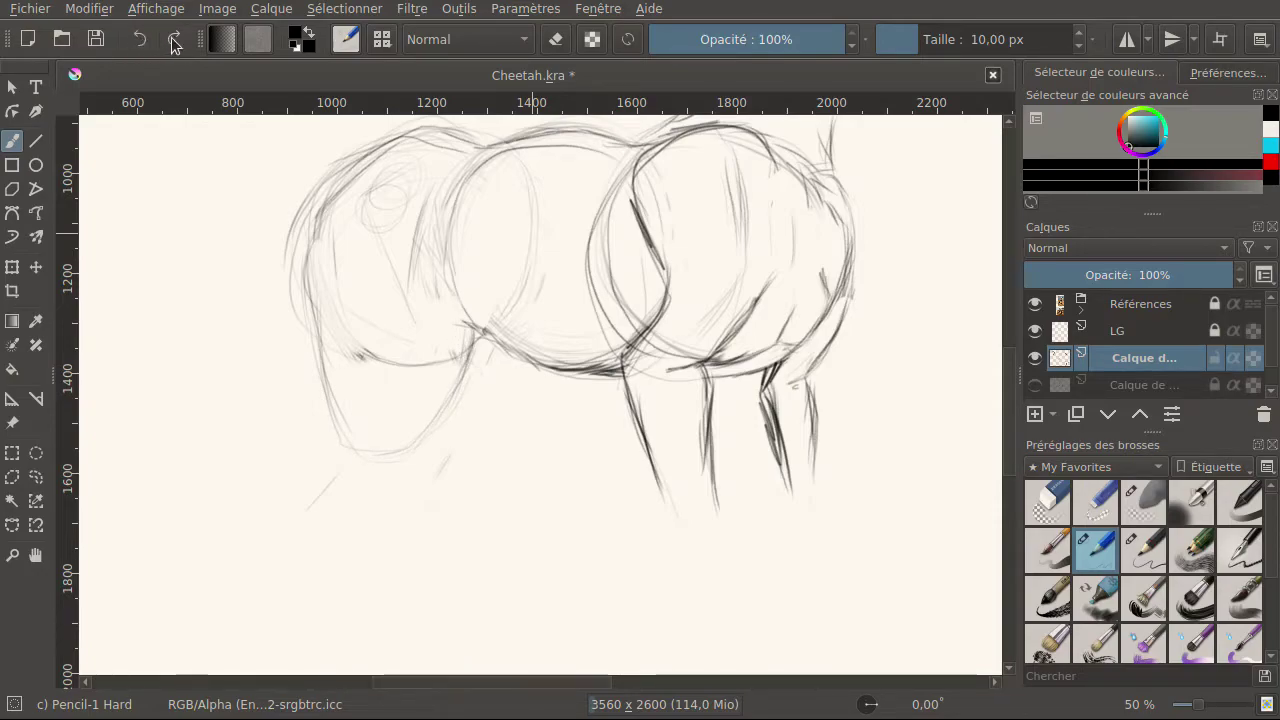
# Erase the thigh's front contour with Eraser Soft and redraw it as a shorter curve with Pencil-1 Hard.
pyautogui.click(1143, 505)
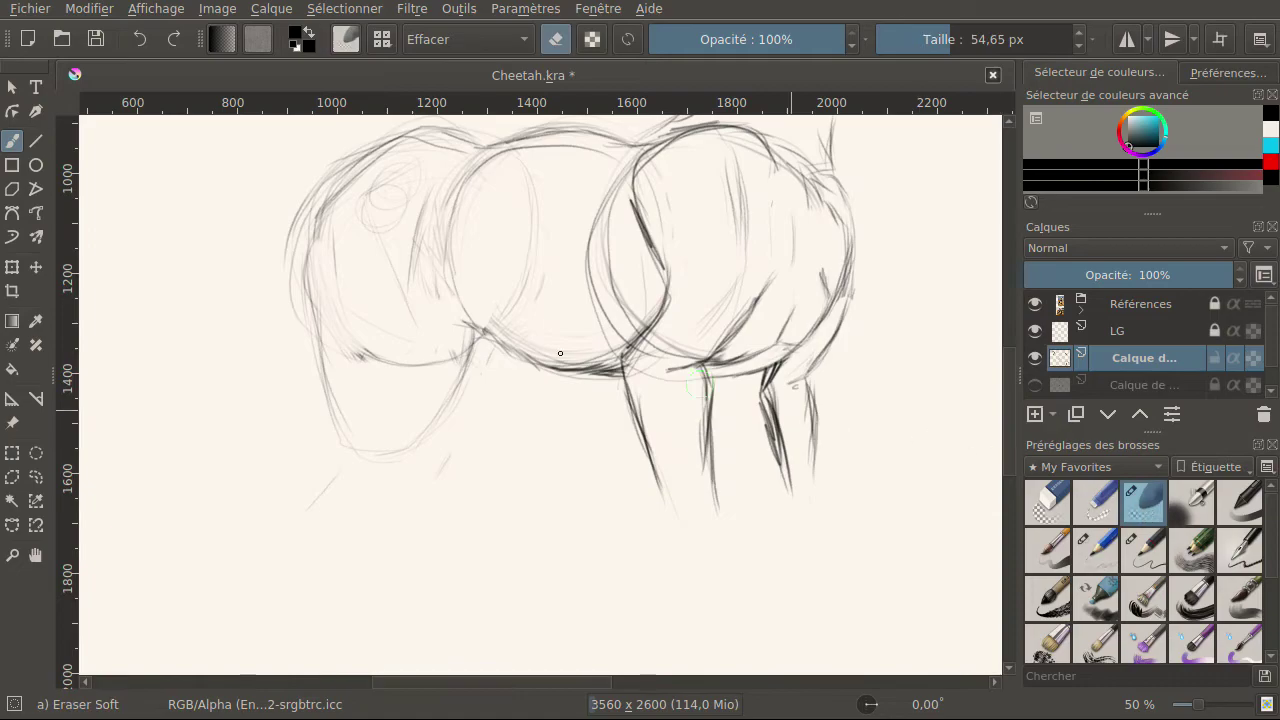
pyautogui.moveTo(476, 336)
pyautogui.mouseDown()
pyautogui.moveTo(465, 381)
pyautogui.moveTo(467, 335)
pyautogui.moveTo(415, 440)
pyautogui.moveTo(437, 409)
pyautogui.mouseUp()
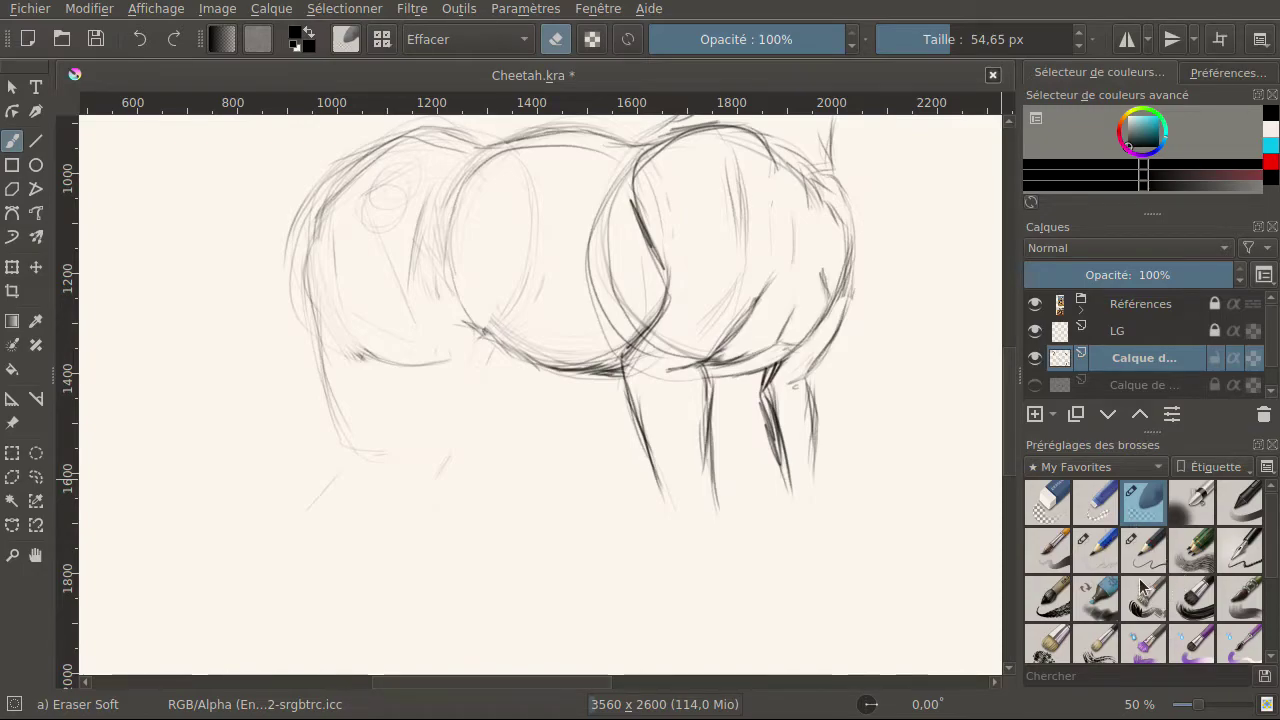
pyautogui.click(1095, 550)
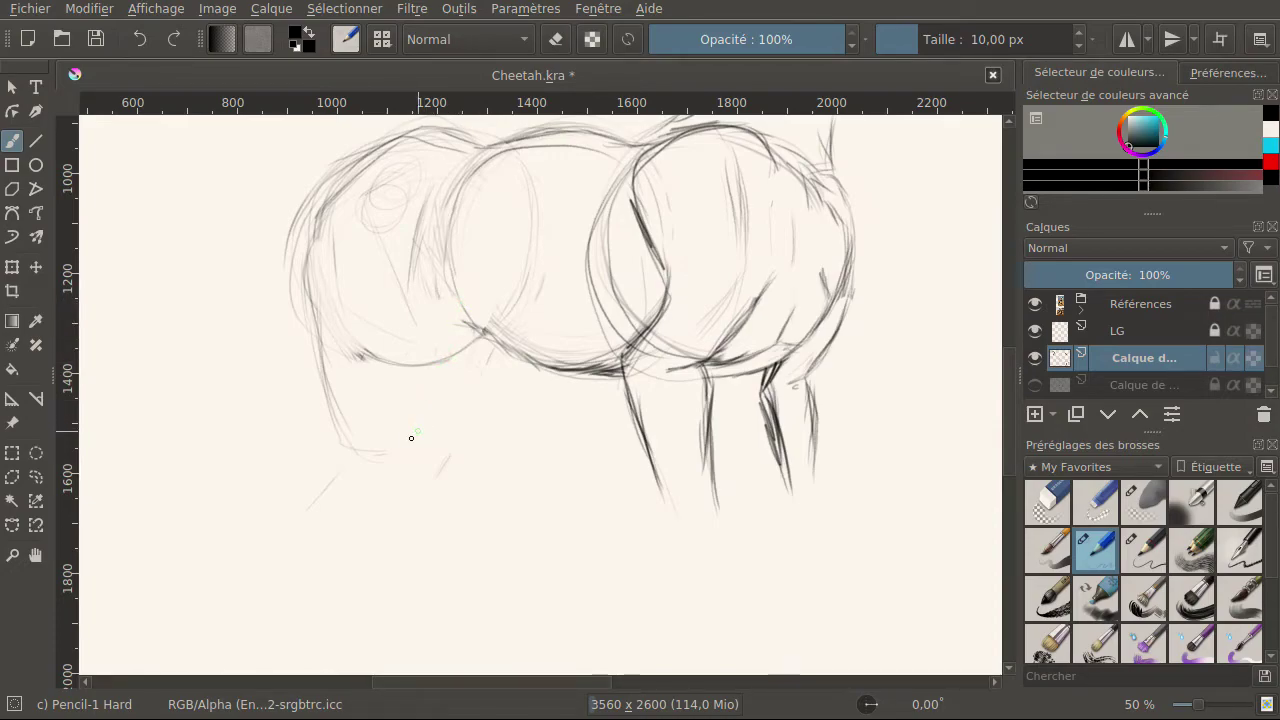
pyautogui.moveTo(458, 322)
pyautogui.mouseDown()
pyautogui.moveTo(438, 367)
pyautogui.moveTo(456, 328)
pyautogui.moveTo(416, 409)
pyautogui.moveTo(458, 349)
pyautogui.moveTo(415, 421)
pyautogui.moveTo(425, 400)
pyautogui.moveTo(387, 434)
pyautogui.moveTo(335, 419)
pyautogui.moveTo(352, 439)
pyautogui.moveTo(409, 422)
pyautogui.moveTo(342, 415)
pyautogui.moveTo(329, 398)
pyautogui.moveTo(426, 400)
pyautogui.mouseUp()
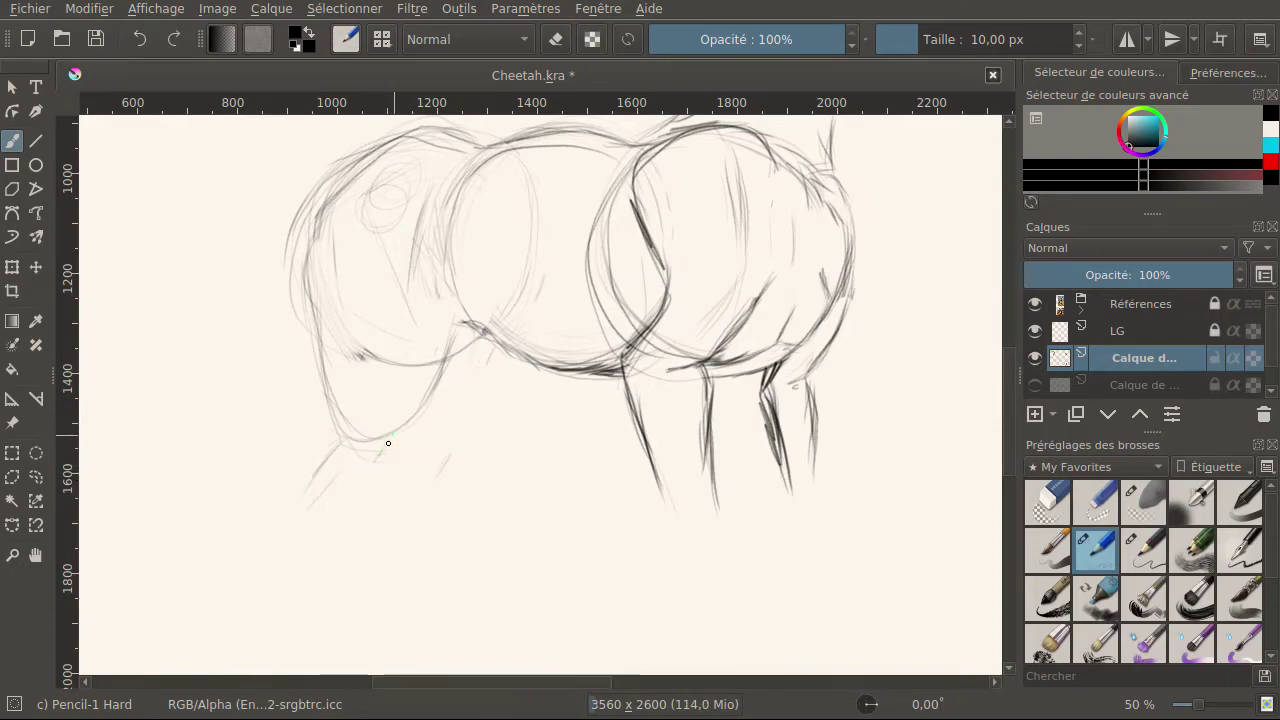
# Try to sketch the hock and both contours of the hind foot below the lower leg.
pyautogui.moveTo(304, 506); pyautogui.dragTo(320, 469)
pyautogui.moveTo(302, 505); pyautogui.dragTo(365, 600)
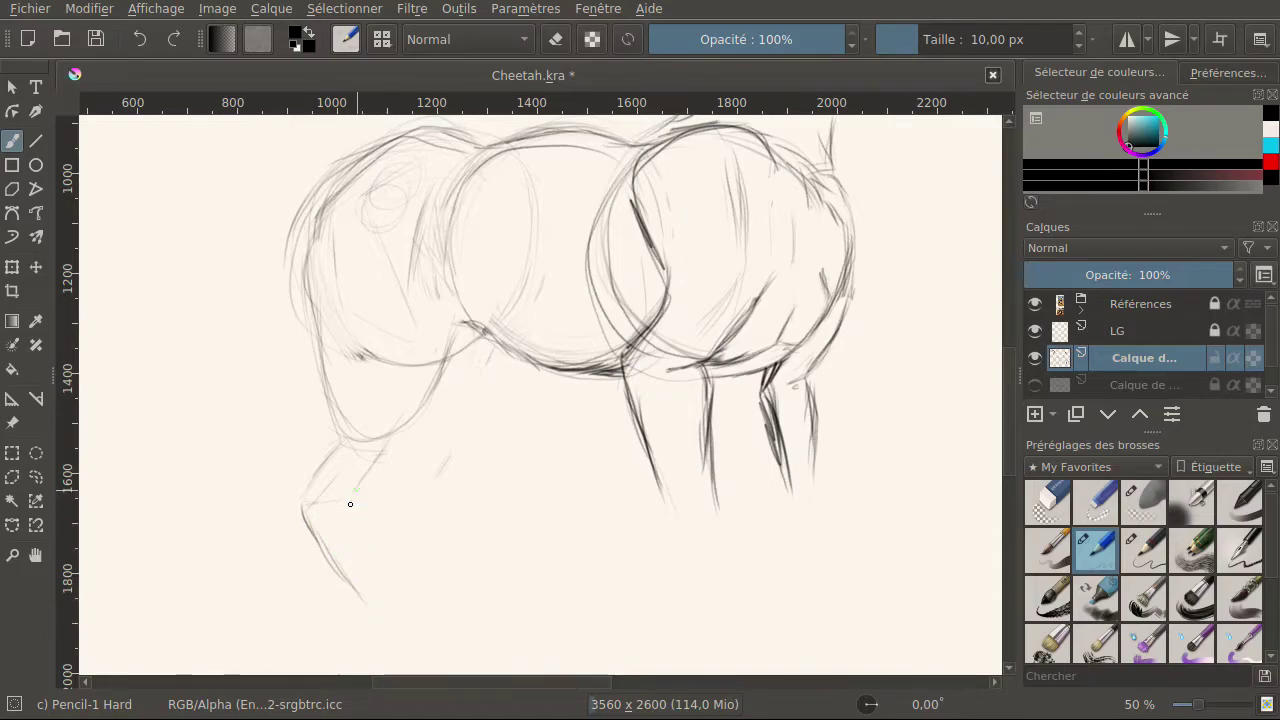
pyautogui.moveTo(353, 517)
pyautogui.mouseDown()
pyautogui.moveTo(396, 574)
pyautogui.moveTo(400, 608)
pyautogui.mouseUp()
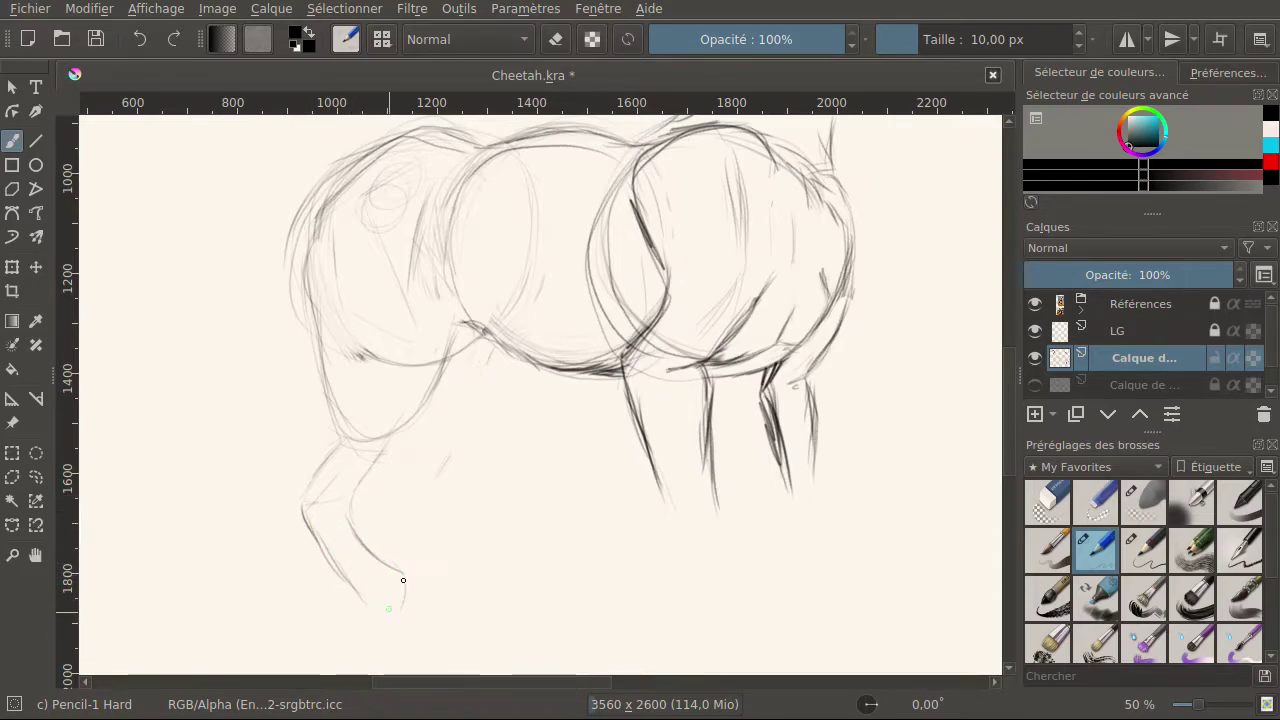
# Undo the hind foot strokes drawn below the hock.
pyautogui.click(137, 38)
pyautogui.click(137, 38)
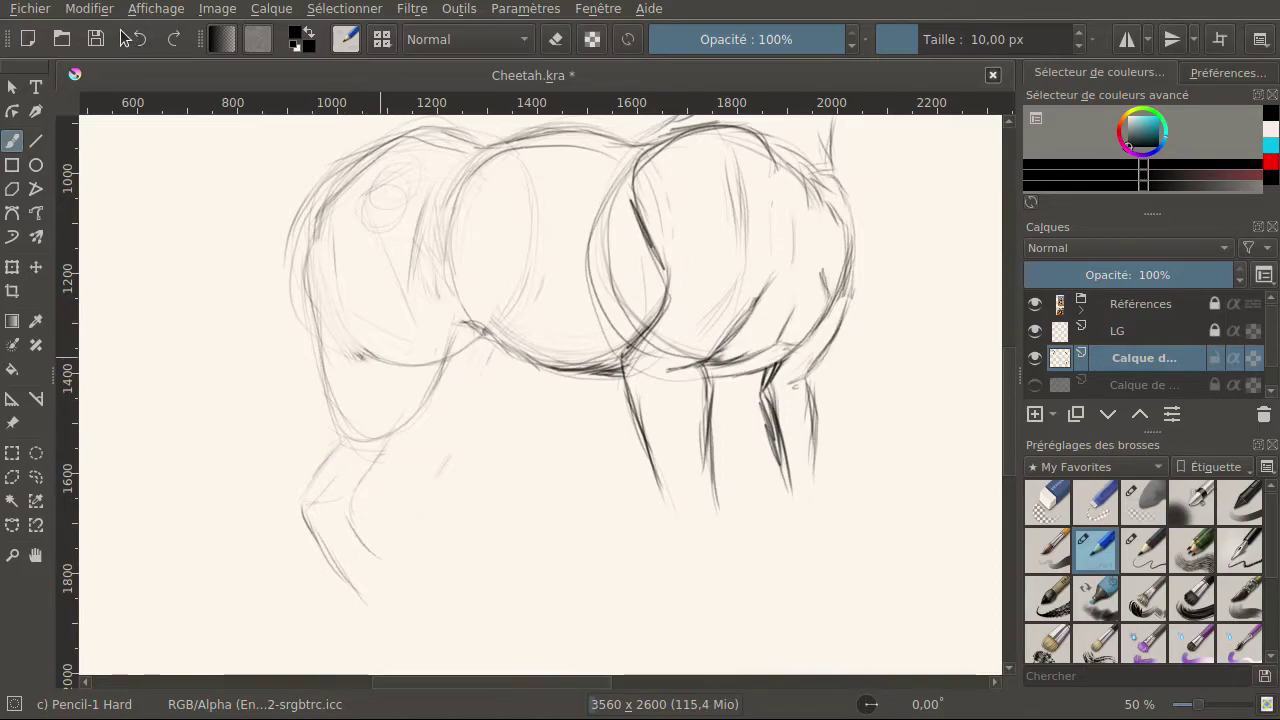
pyautogui.click(142, 39)
pyautogui.click(140, 38)
pyautogui.click(140, 38)
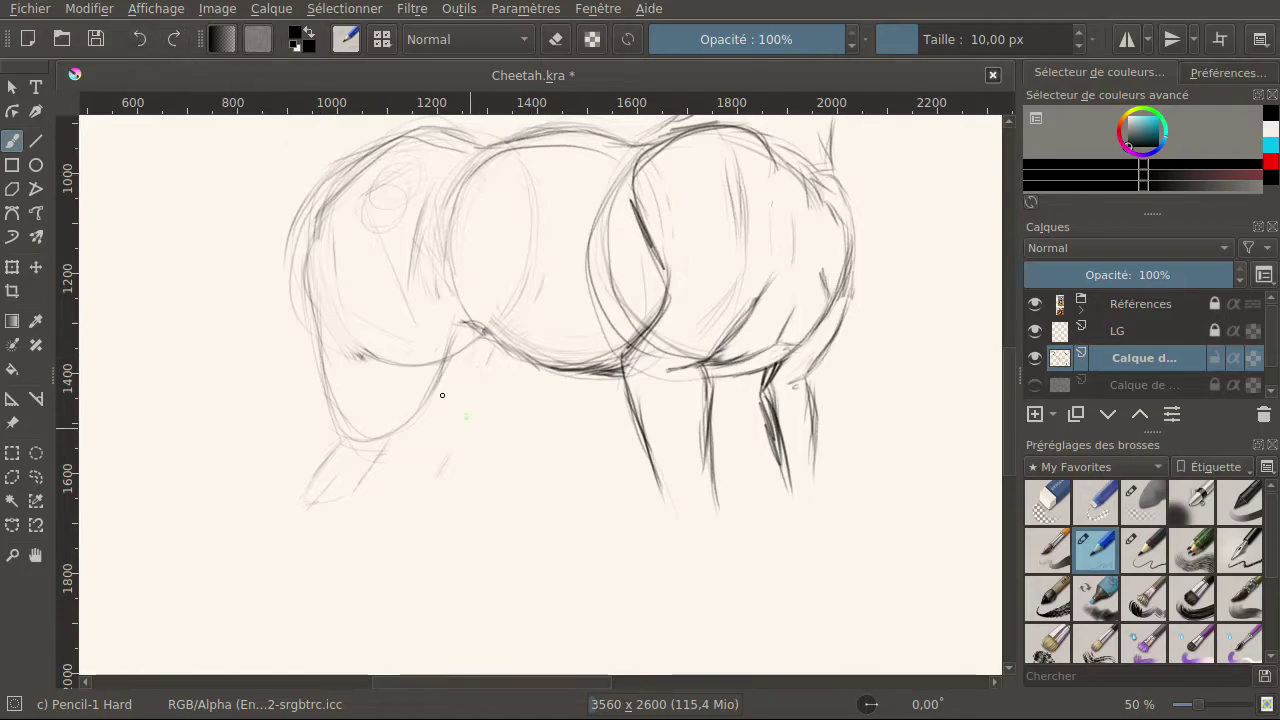
# Reinforce the thigh's front contour and flank fold up to the belly, and add a curved contour inside the rear circle.
pyautogui.moveTo(368, 422); pyautogui.dragTo(456, 329)
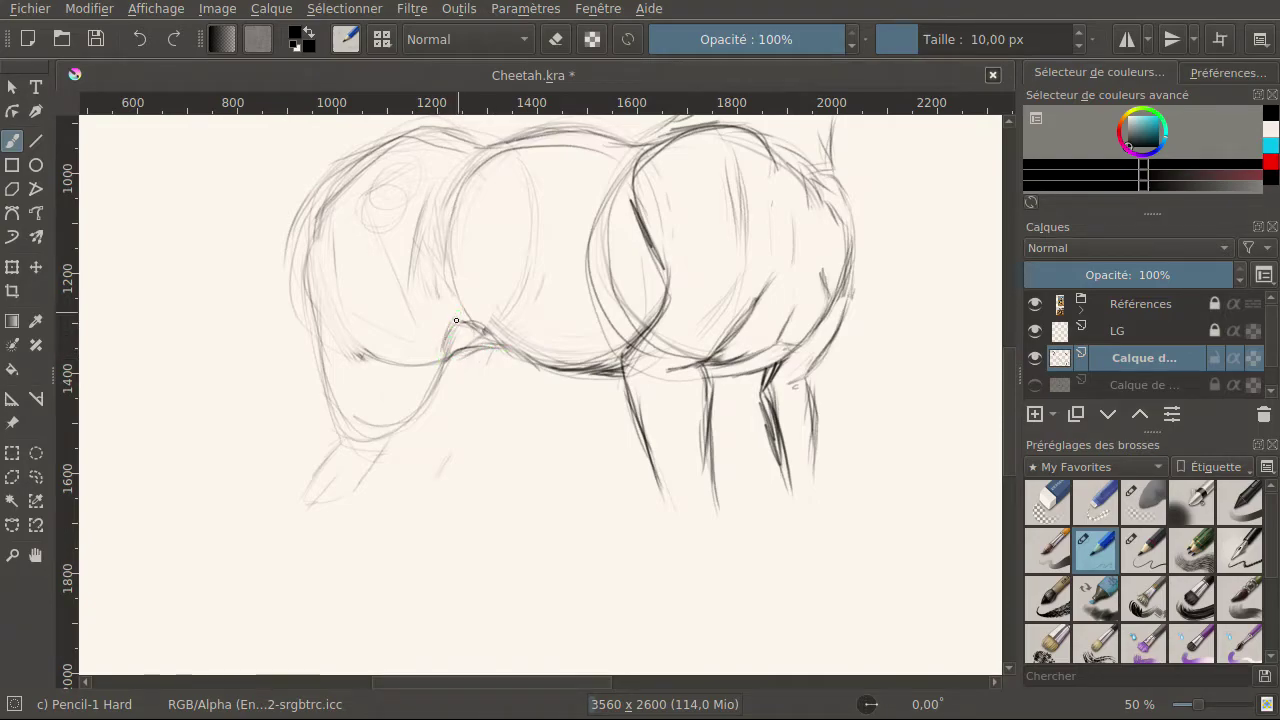
pyautogui.moveTo(460, 314); pyautogui.dragTo(443, 348)
pyautogui.moveTo(414, 250); pyautogui.dragTo(422, 335)
# Try to add a series of slanted rib strokes across the lower half of the middle circle.
pyautogui.moveTo(513, 230); pyautogui.dragTo(504, 312)
pyautogui.moveTo(533, 260)
pyautogui.mouseDown()
pyautogui.moveTo(586, 342)
pyautogui.moveTo(568, 252)
pyautogui.moveTo(610, 369)
pyautogui.moveTo(612, 346)
pyautogui.moveTo(559, 289)
pyautogui.moveTo(532, 308)
pyautogui.moveTo(564, 360)
pyautogui.mouseUp()
pyautogui.moveTo(517, 312); pyautogui.dragTo(534, 350)
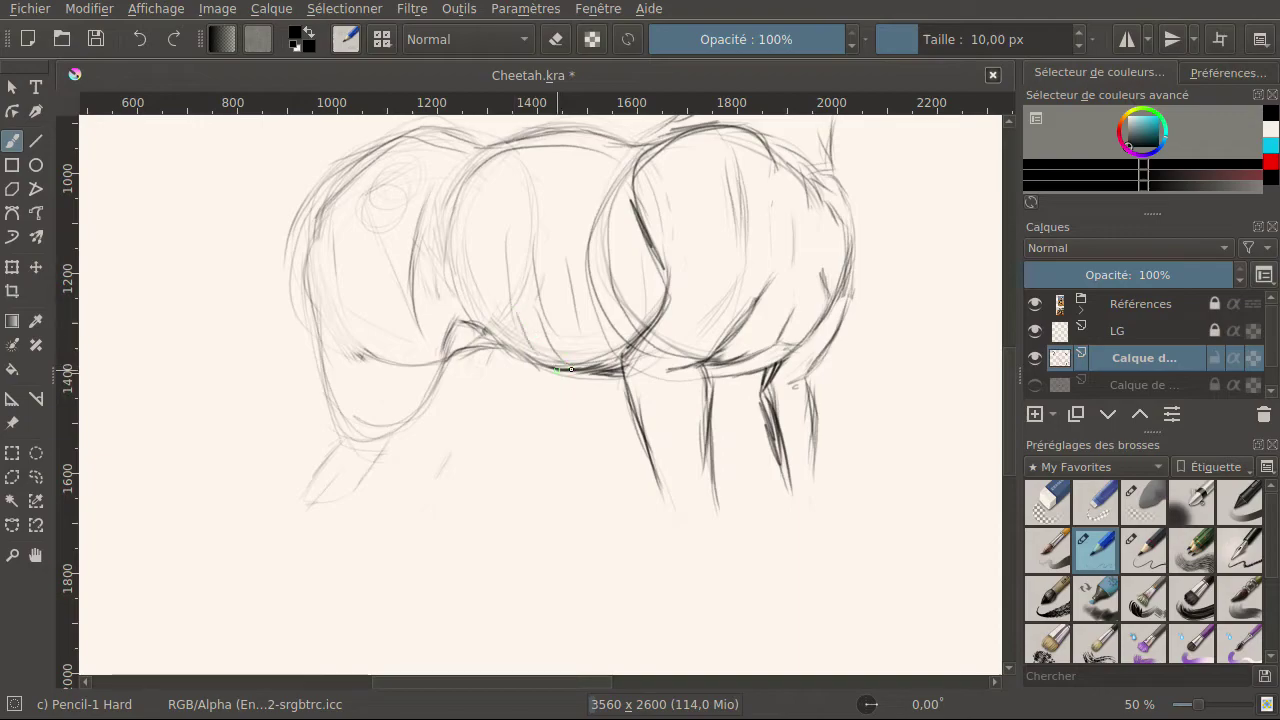
pyautogui.click(141, 37)
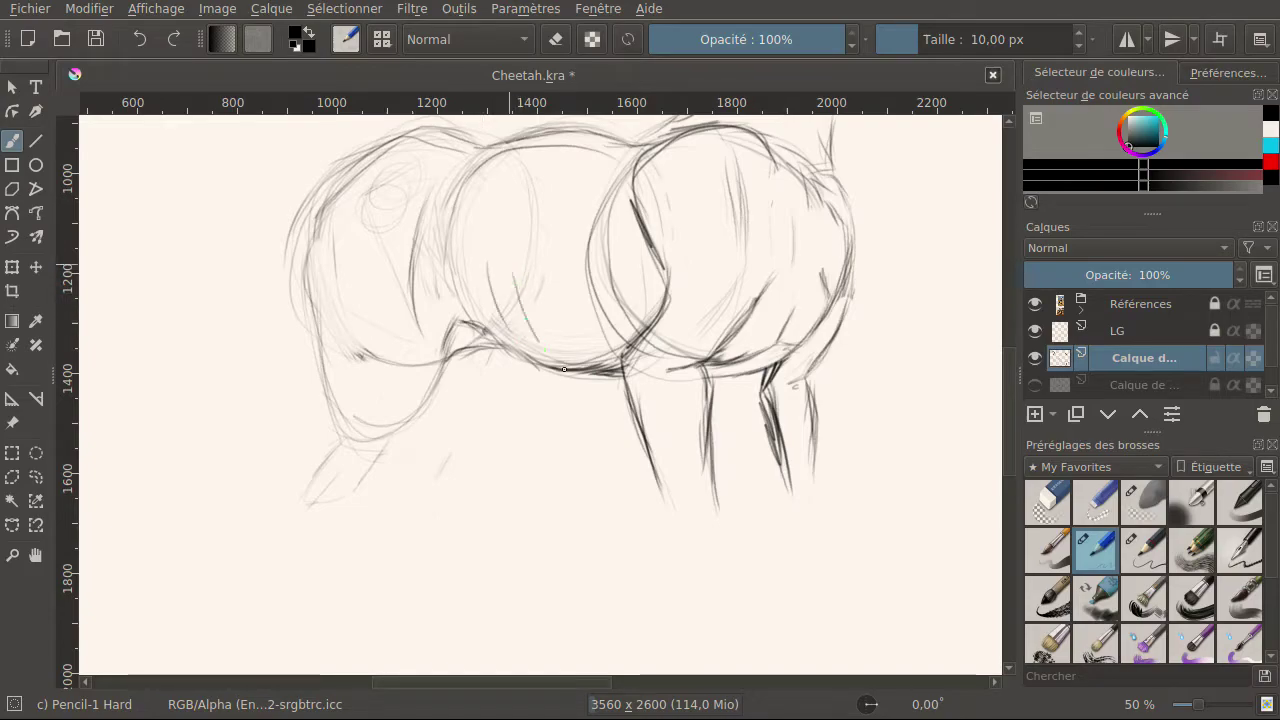
pyautogui.moveTo(551, 280); pyautogui.dragTo(566, 311)
pyautogui.moveTo(569, 314); pyautogui.dragTo(589, 342)
pyautogui.moveTo(600, 318); pyautogui.dragTo(606, 328)
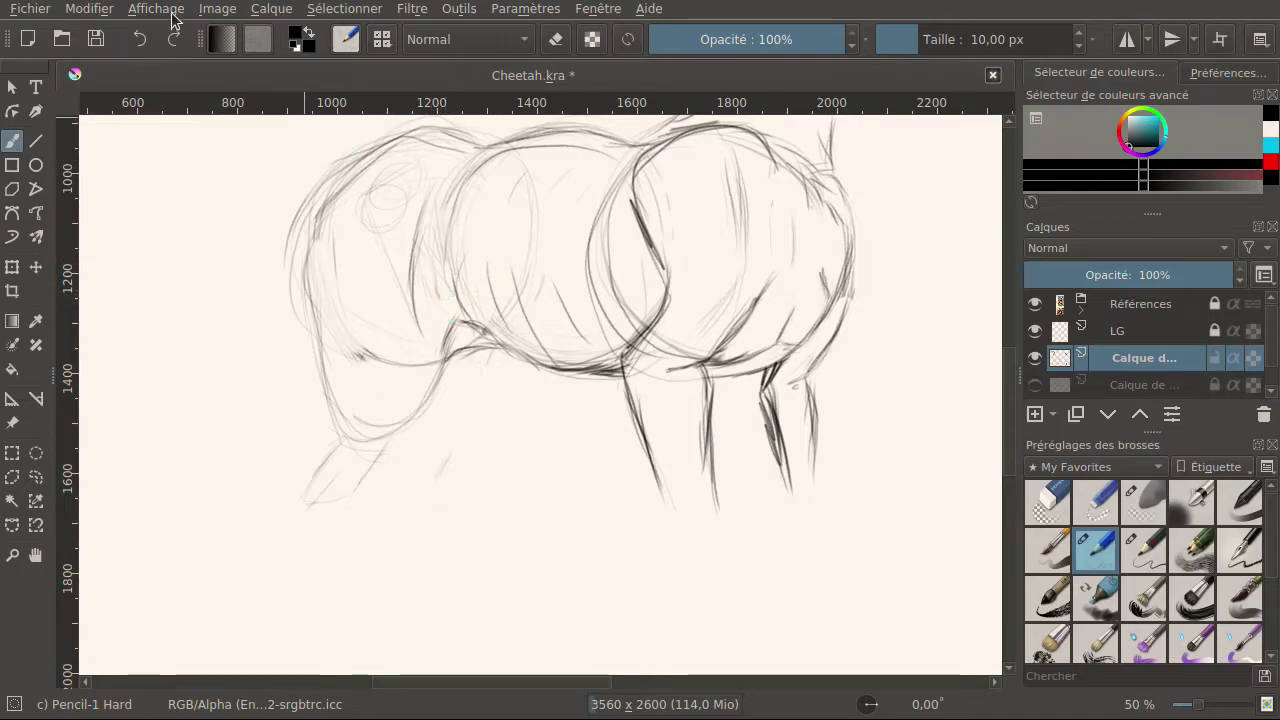
# Undo the rib strokes on the middle circle.
pyautogui.click(138, 39)
pyautogui.click(138, 39)
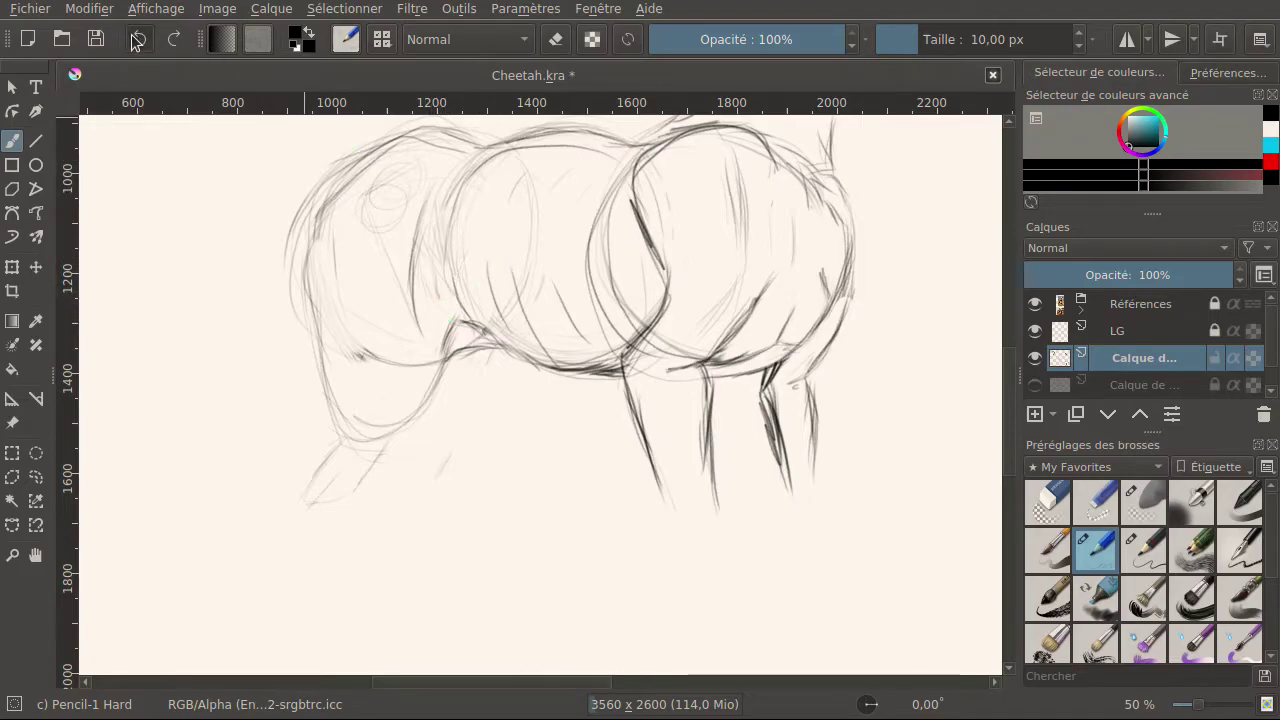
pyautogui.click(138, 39)
pyautogui.click(138, 39)
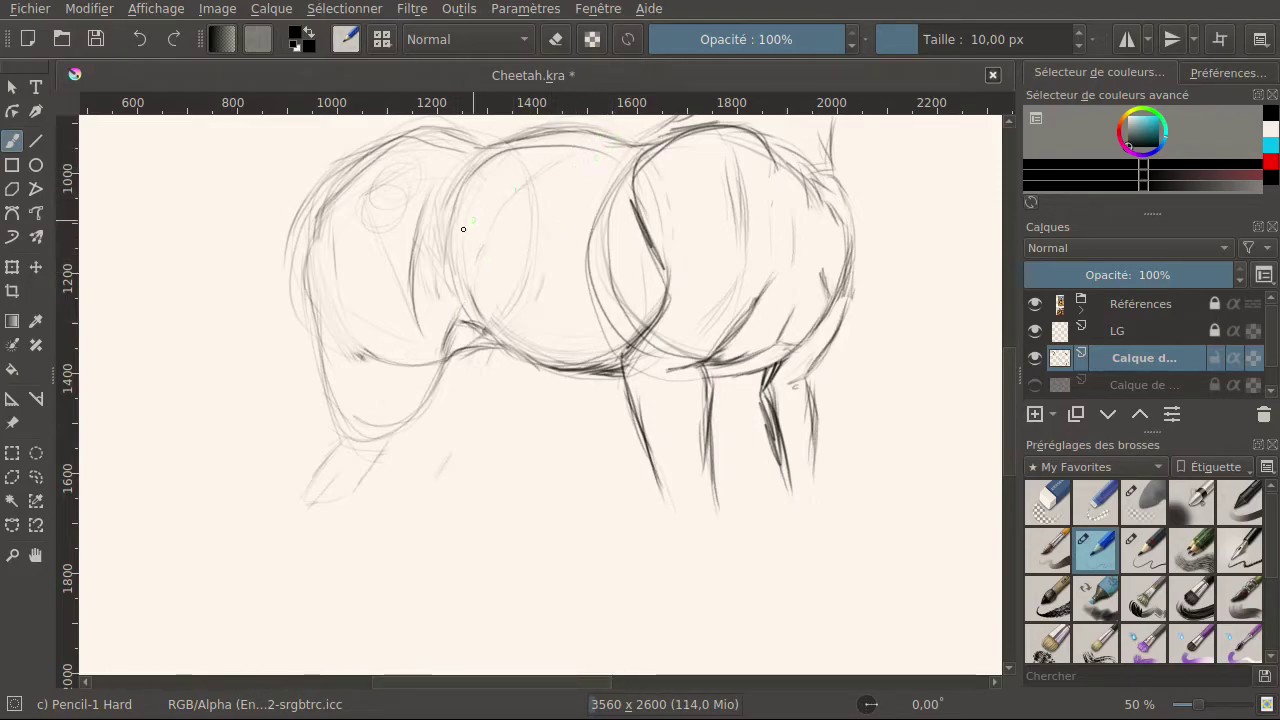
# Add a curved contour inside the middle circle's upper rear part and reinforce the thigh's lower outline.
pyautogui.moveTo(476, 227)
pyautogui.mouseDown()
pyautogui.moveTo(539, 161)
pyautogui.moveTo(576, 142)
pyautogui.mouseUp()
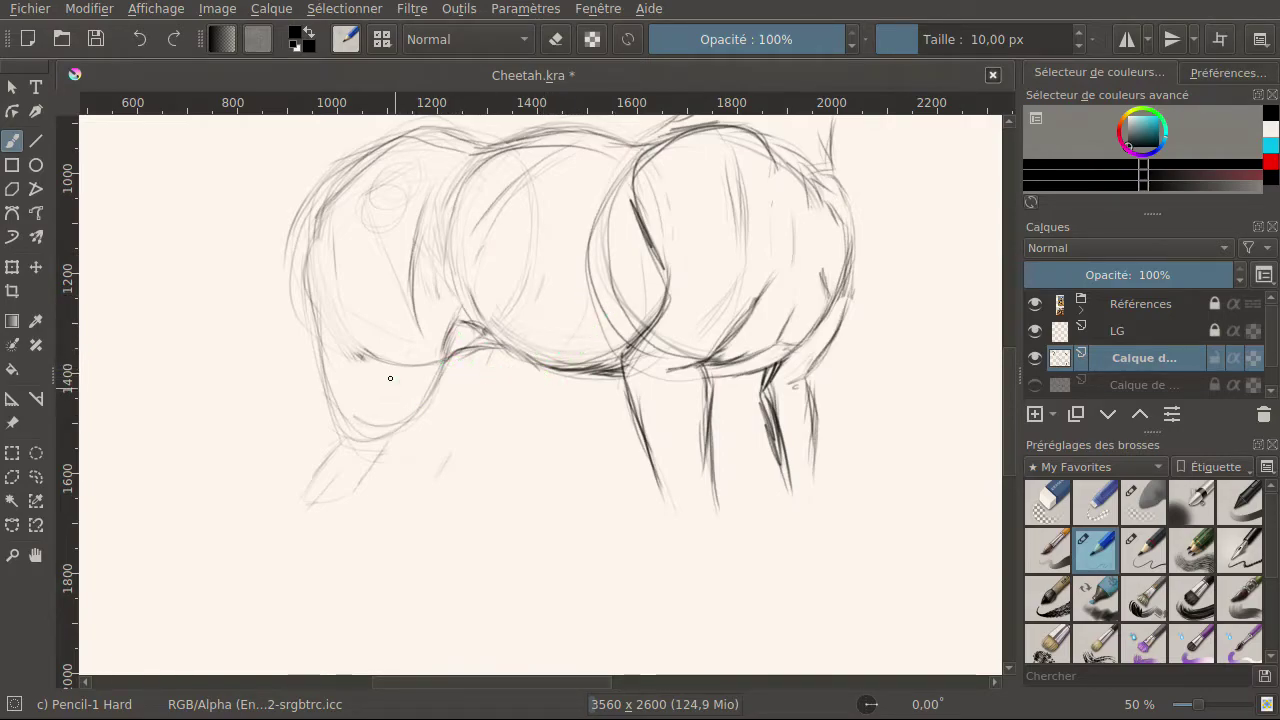
pyautogui.moveTo(434, 394); pyautogui.dragTo(378, 441)
# Try a narrow, elongated lower leg shape below the thigh, and undo it.
pyautogui.moveTo(328, 437)
pyautogui.mouseDown()
pyautogui.moveTo(340, 472)
pyautogui.moveTo(369, 429)
pyautogui.moveTo(312, 492)
pyautogui.mouseUp()
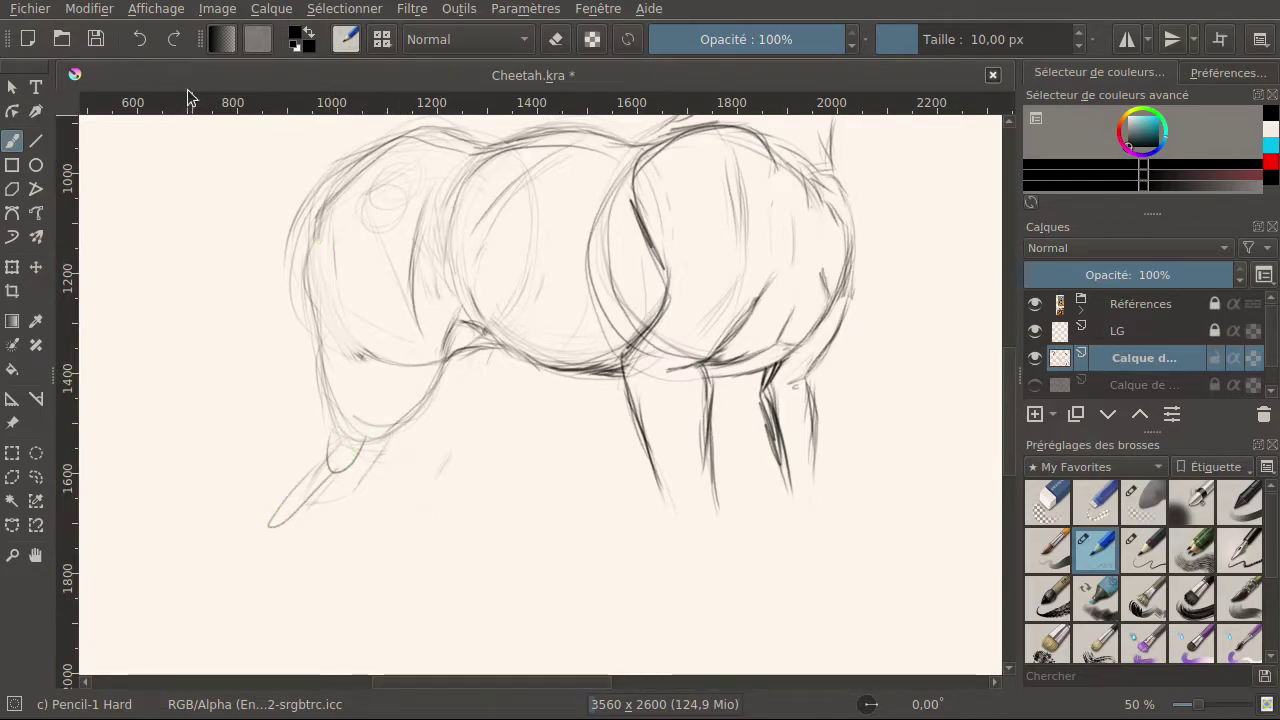
pyautogui.click(140, 40)
pyautogui.click(140, 40)
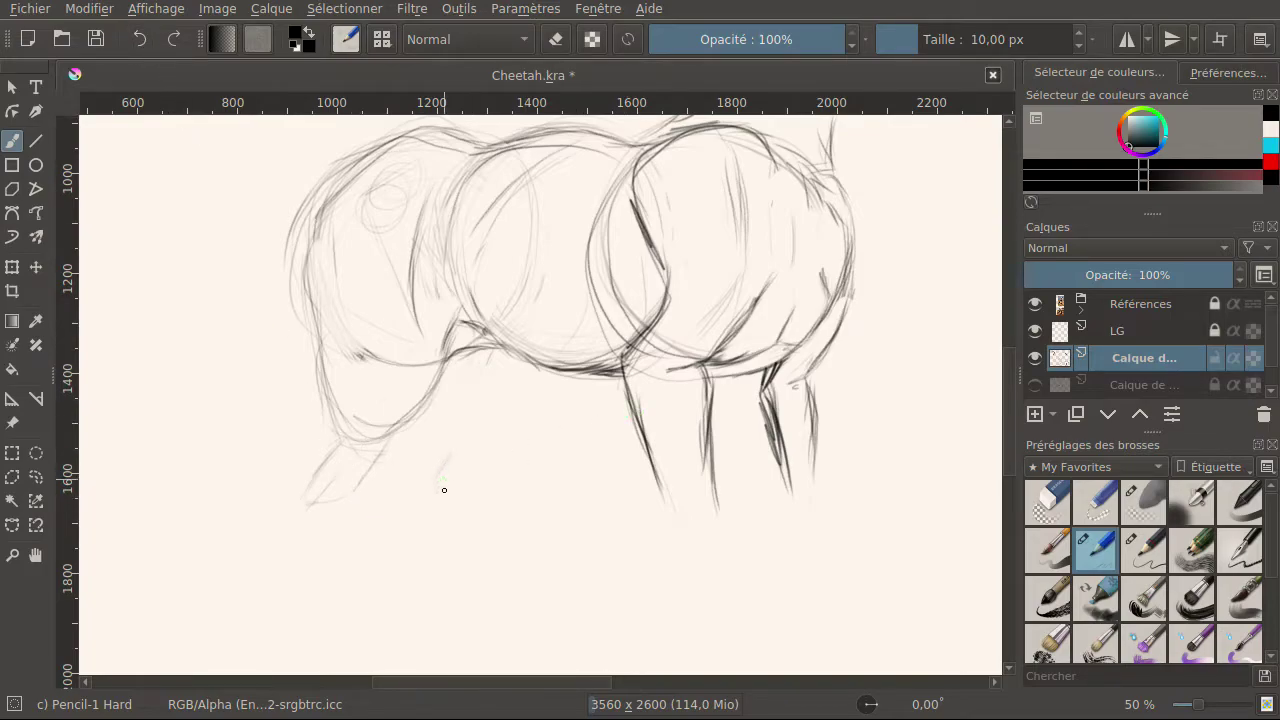
# Erase the thigh and lower hind leg below the rear circle with Eraser Soft.
pyautogui.click(1144, 502)
pyautogui.moveTo(434, 400)
pyautogui.mouseDown()
pyautogui.moveTo(417, 391)
pyautogui.moveTo(376, 410)
pyautogui.moveTo(321, 371)
pyautogui.moveTo(396, 438)
pyautogui.mouseUp()
pyautogui.moveTo(409, 379)
pyautogui.mouseDown()
pyautogui.moveTo(357, 357)
pyautogui.moveTo(420, 371)
pyautogui.moveTo(343, 449)
pyautogui.moveTo(335, 505)
pyautogui.mouseUp()
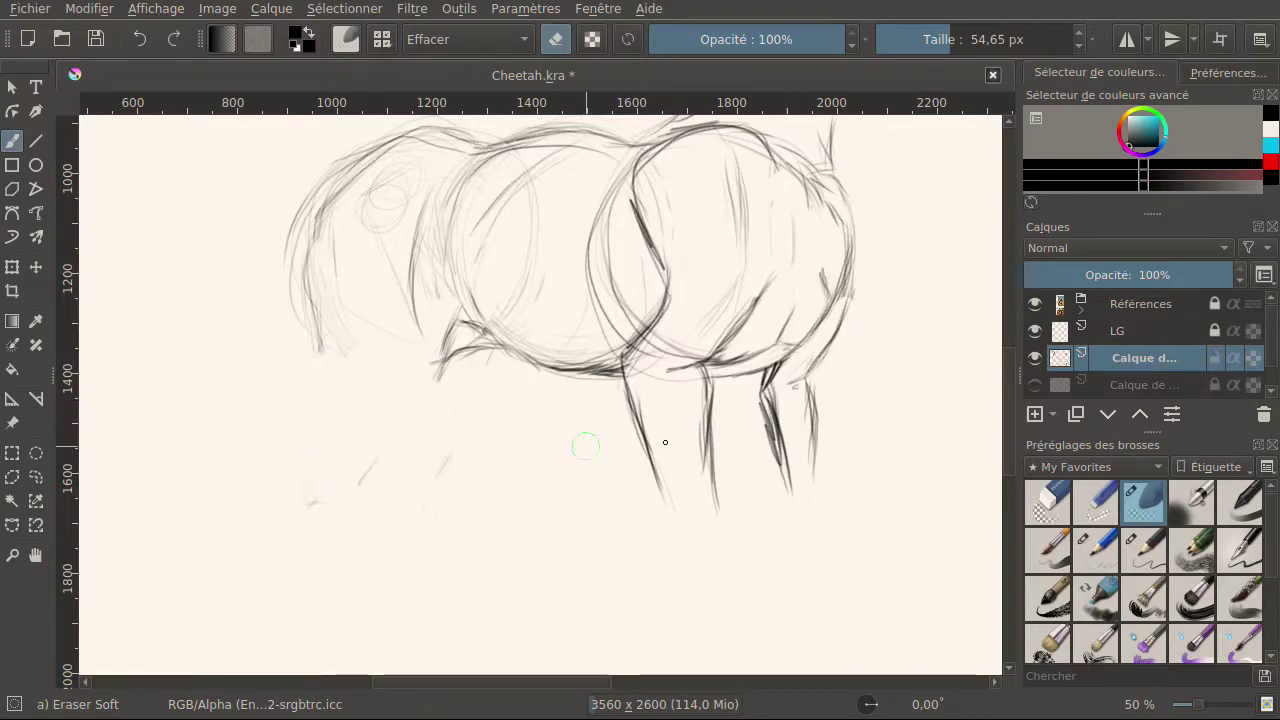
# Sketch a slimmer thigh and a lower leg angled back to the hock with Pencil-1 Hard, using the cheetah reference photos.
pyautogui.scroll(-1, 724, 485)
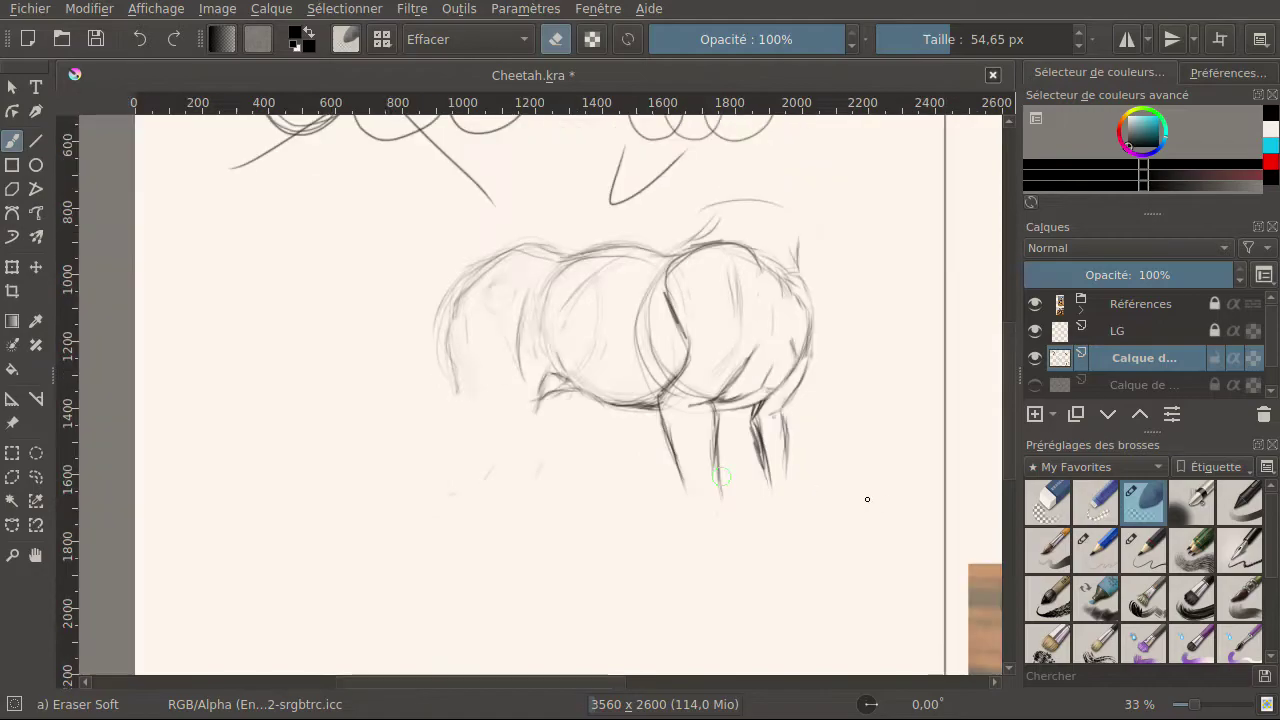
pyautogui.scroll(-2, 880, 498)
pyautogui.scroll(2, 928, 562)
pyautogui.scroll(-3, 978, 594)
pyautogui.scroll(2, 979, 593)
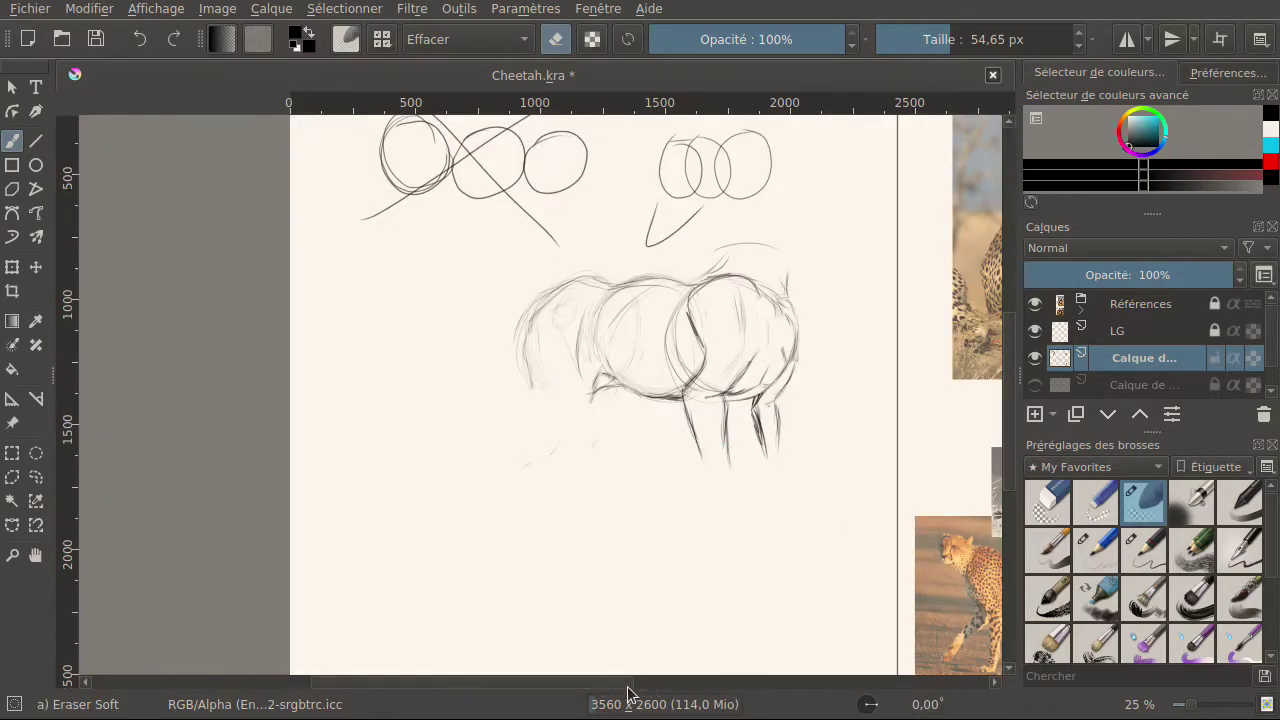
pyautogui.moveTo(612, 683); pyautogui.dragTo(700, 683)
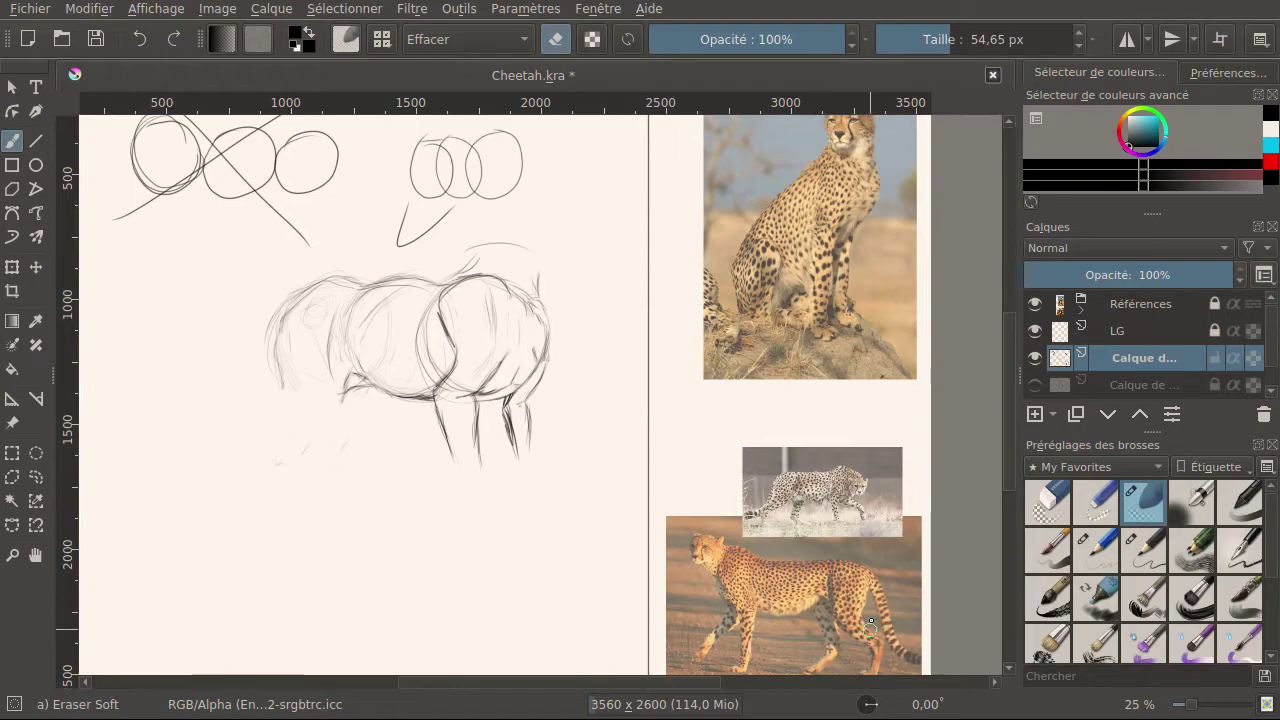
pyautogui.press('e')
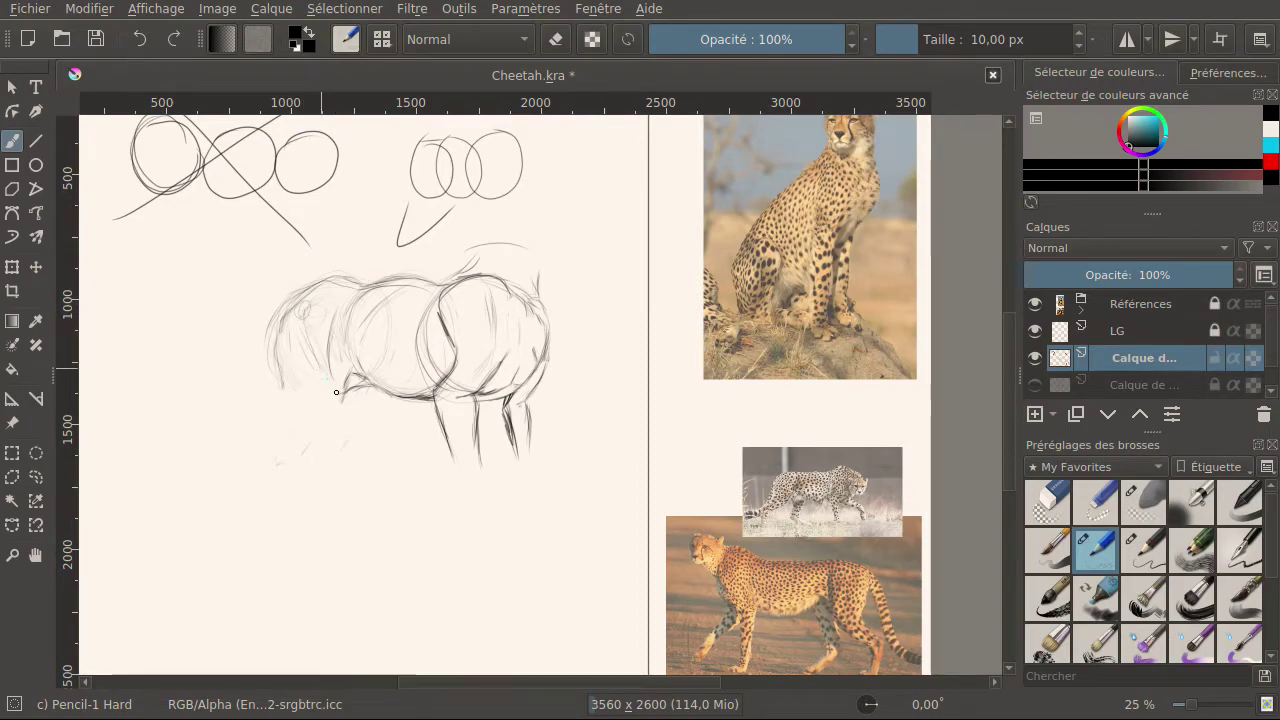
pyautogui.moveTo(322, 362); pyautogui.dragTo(340, 396)
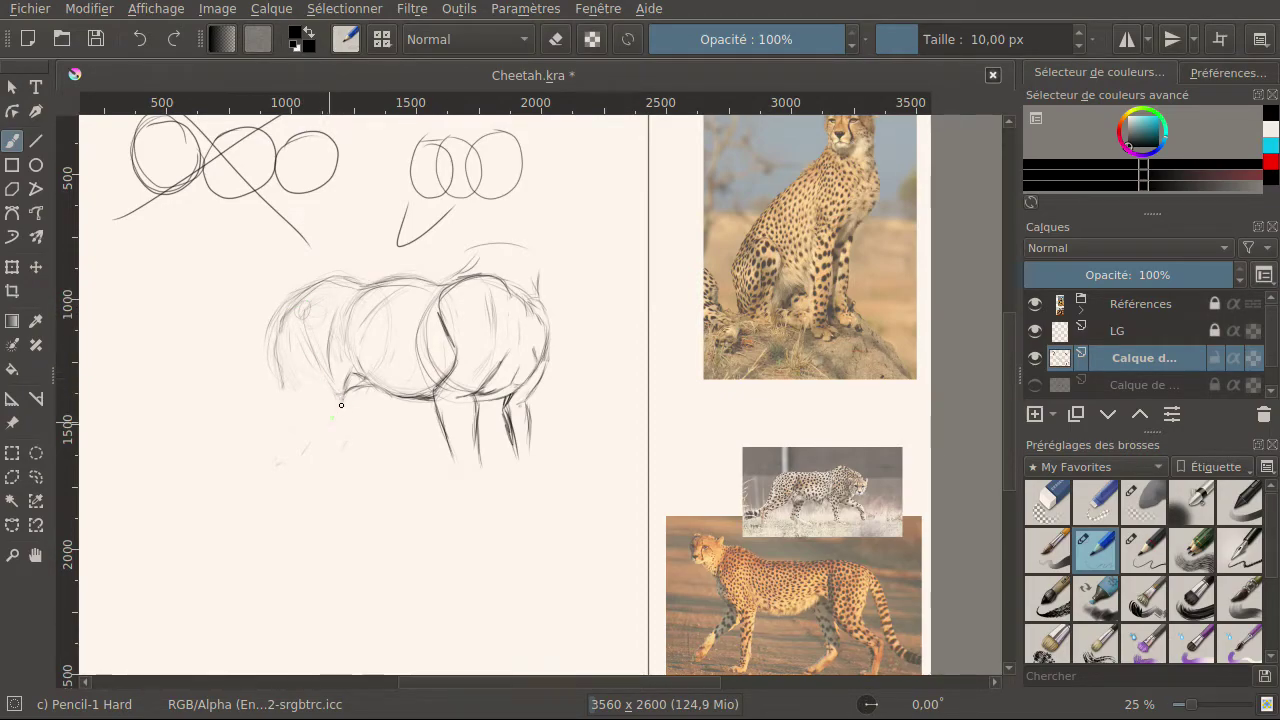
pyautogui.moveTo(322, 425); pyautogui.dragTo(334, 407)
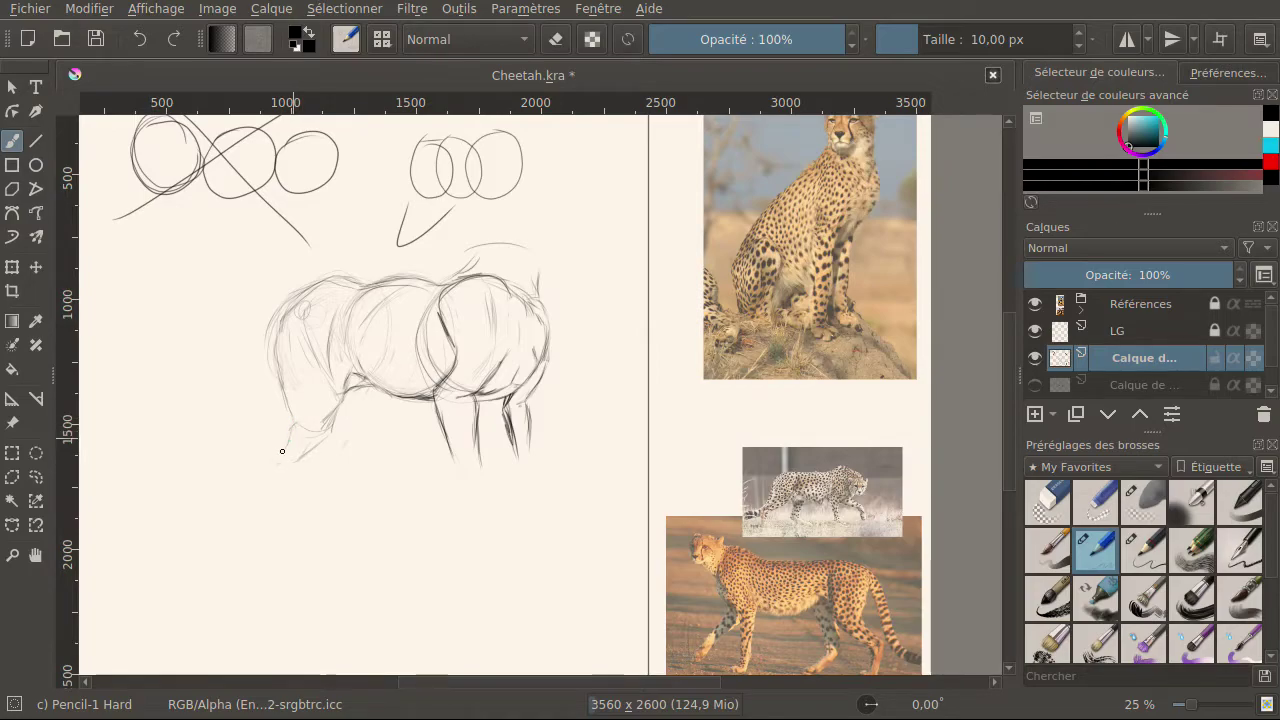
pyautogui.moveTo(290, 460); pyautogui.dragTo(306, 452)
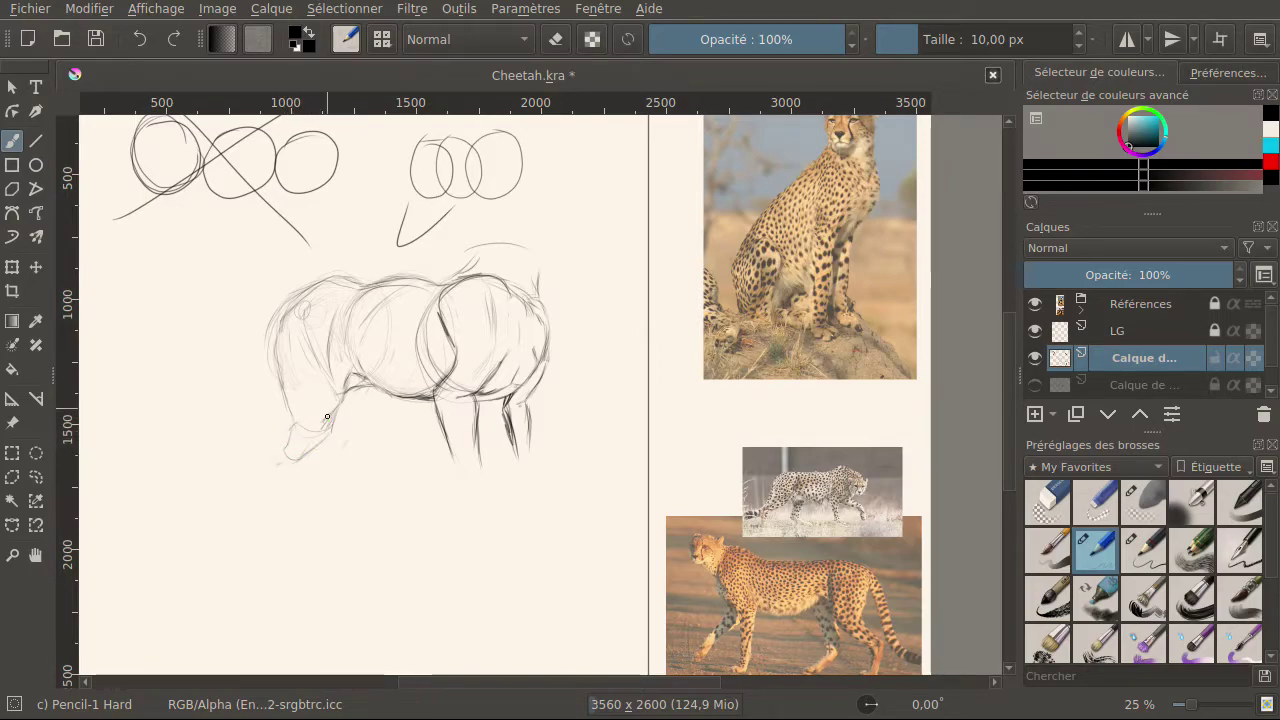
# Reinforce the back of the thigh and sketch the hind foot from the hock down to a rounded paw.
pyautogui.moveTo(274, 366); pyautogui.dragTo(292, 424)
pyautogui.moveTo(271, 459)
pyautogui.mouseDown()
pyautogui.moveTo(310, 499)
pyautogui.moveTo(323, 494)
pyautogui.mouseUp()
pyautogui.moveTo(272, 452)
pyautogui.mouseDown()
pyautogui.moveTo(300, 484)
pyautogui.moveTo(345, 500)
pyautogui.moveTo(320, 492)
pyautogui.mouseUp()
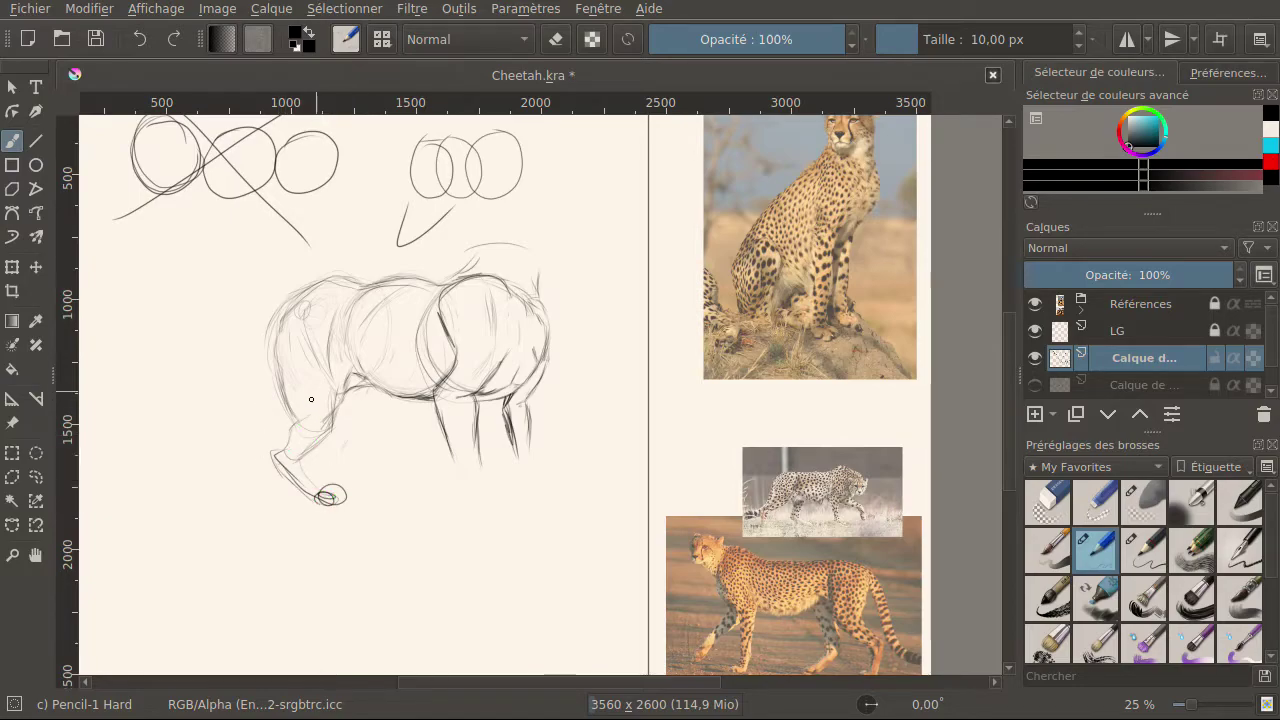
# Loop a guide line around the hindquarters and another around the whole body, undoing each one.
pyautogui.moveTo(350, 452)
pyautogui.mouseDown()
pyautogui.moveTo(378, 278)
pyautogui.moveTo(380, 444)
pyautogui.mouseUp()
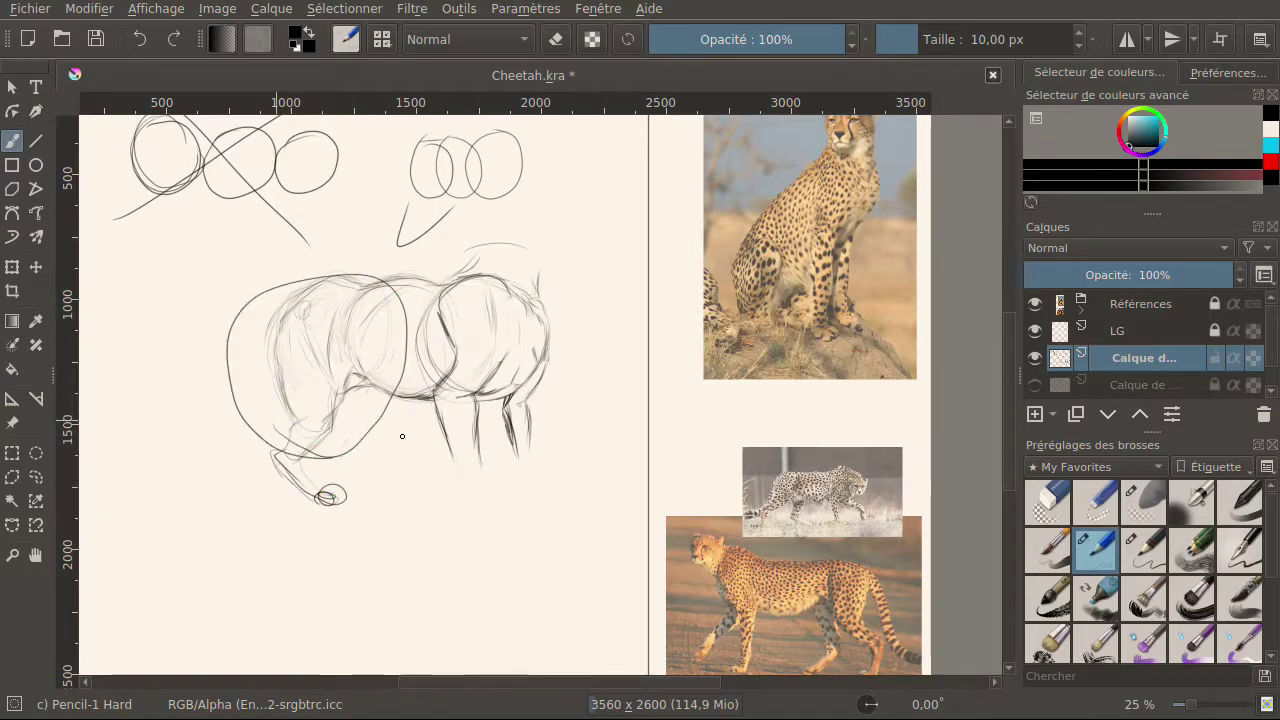
pyautogui.click(139, 40)
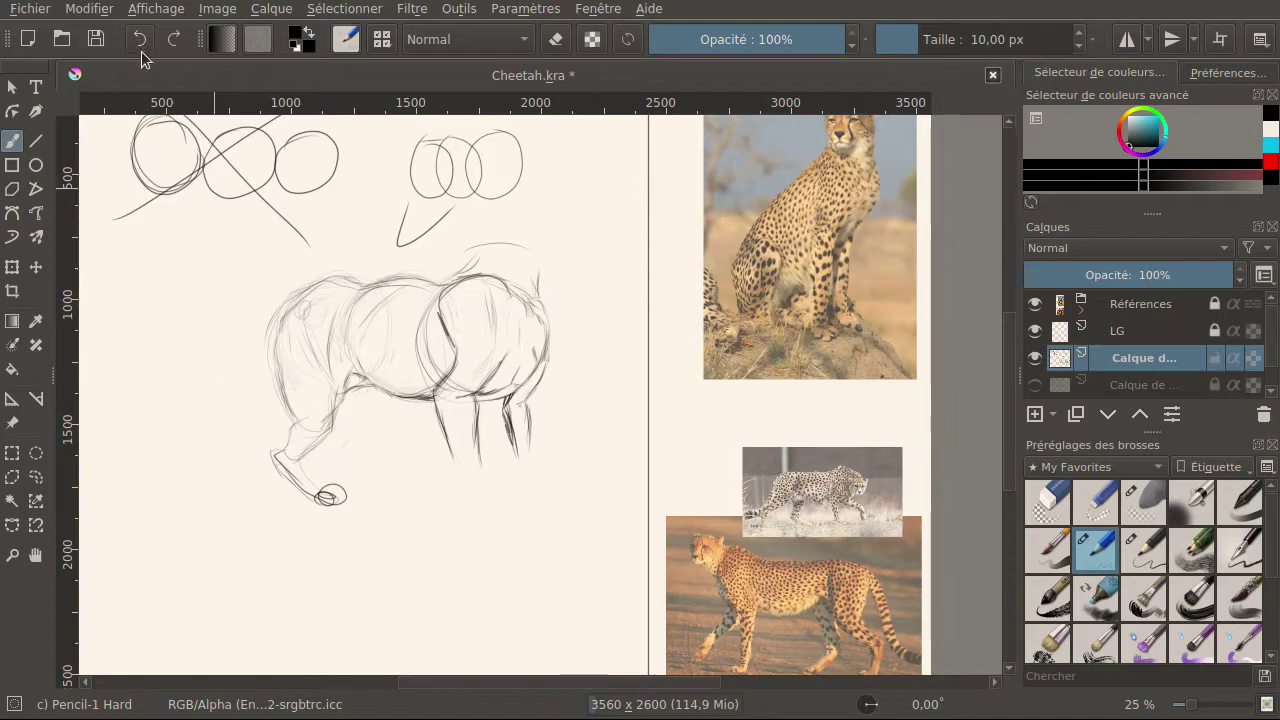
pyautogui.moveTo(424, 436); pyautogui.dragTo(577, 401)
pyautogui.moveTo(589, 357)
pyautogui.mouseDown()
pyautogui.moveTo(532, 273)
pyautogui.moveTo(420, 252)
pyautogui.moveTo(313, 275)
pyautogui.moveTo(254, 364)
pyautogui.moveTo(319, 428)
pyautogui.moveTo(474, 420)
pyautogui.mouseUp()
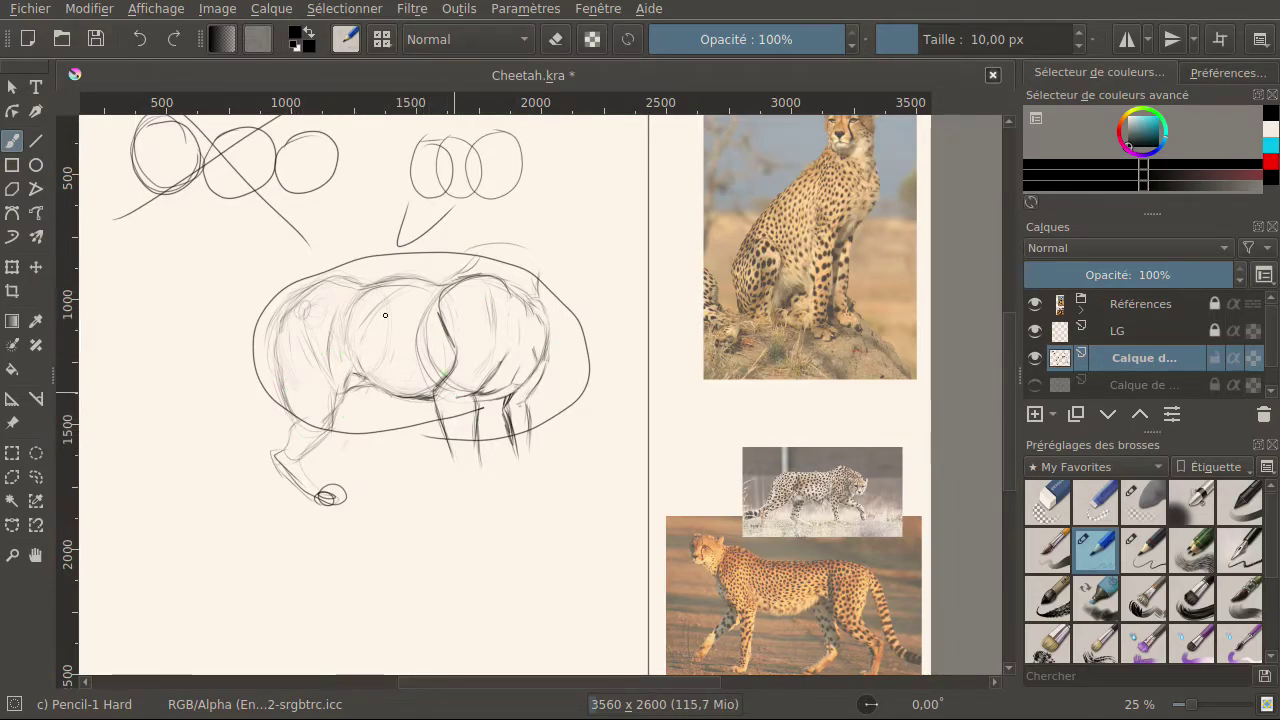
pyautogui.click(139, 40)
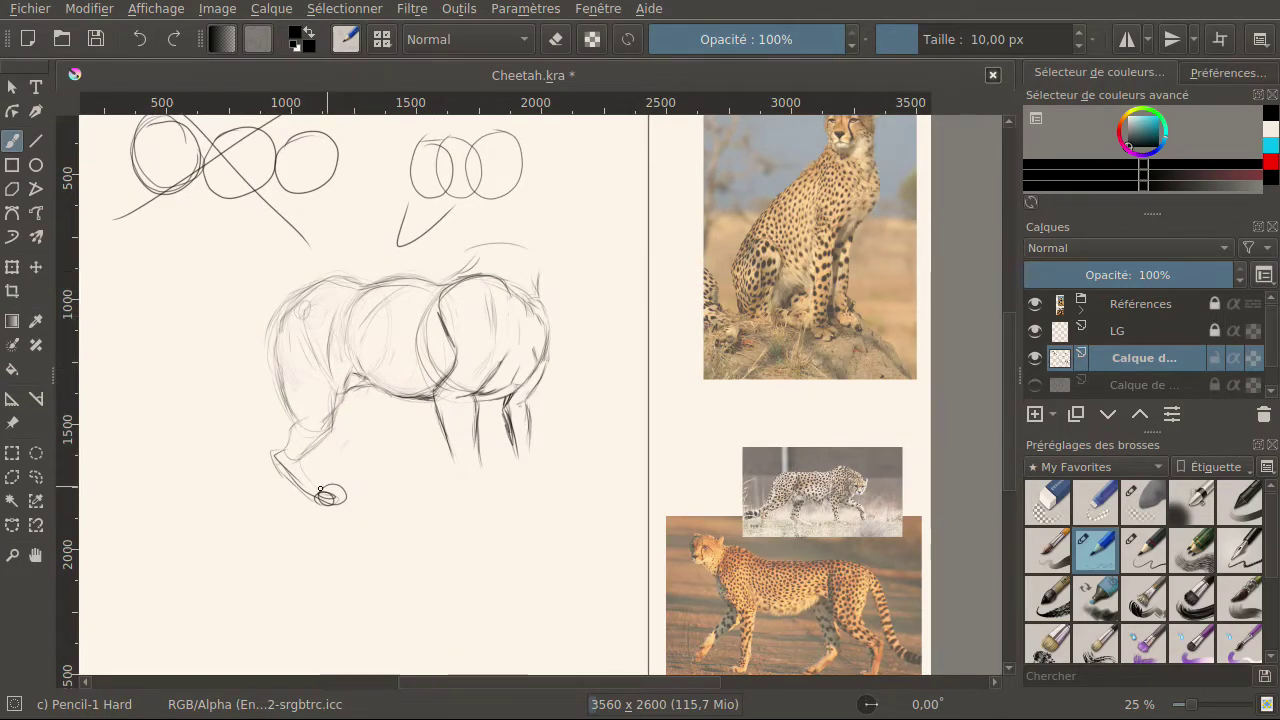
# Add a short stroke at the hind paw and sketch a separate paw study with toes and lower leg below the body.
pyautogui.moveTo(332, 493); pyautogui.dragTo(345, 510)
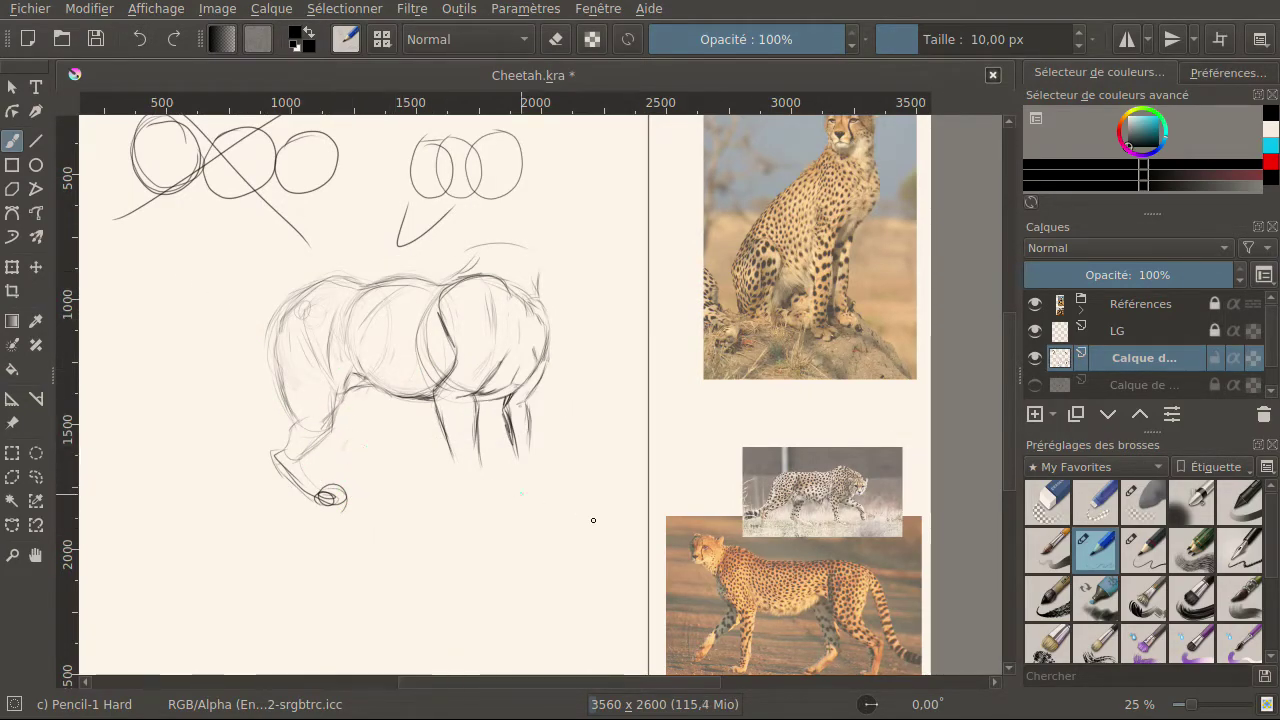
pyautogui.moveTo(472, 547)
pyautogui.mouseDown()
pyautogui.moveTo(514, 563)
pyautogui.moveTo(494, 576)
pyautogui.mouseUp()
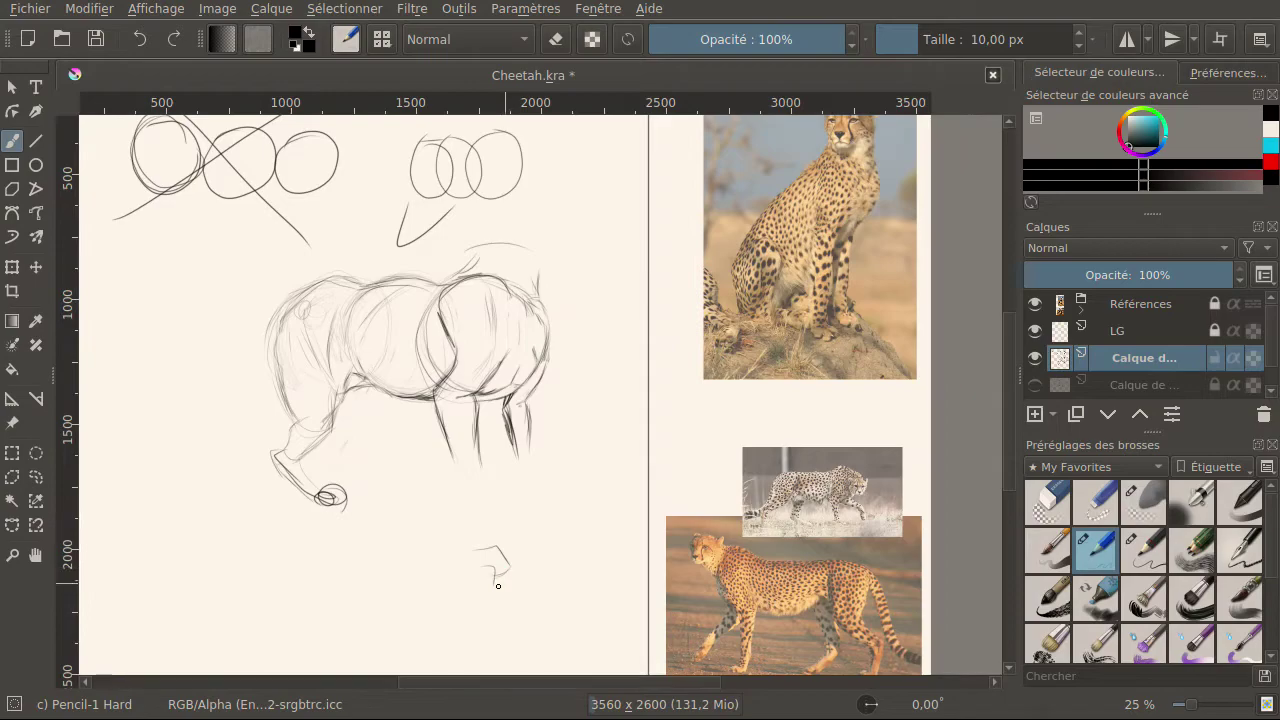
pyautogui.moveTo(502, 566); pyautogui.dragTo(484, 589)
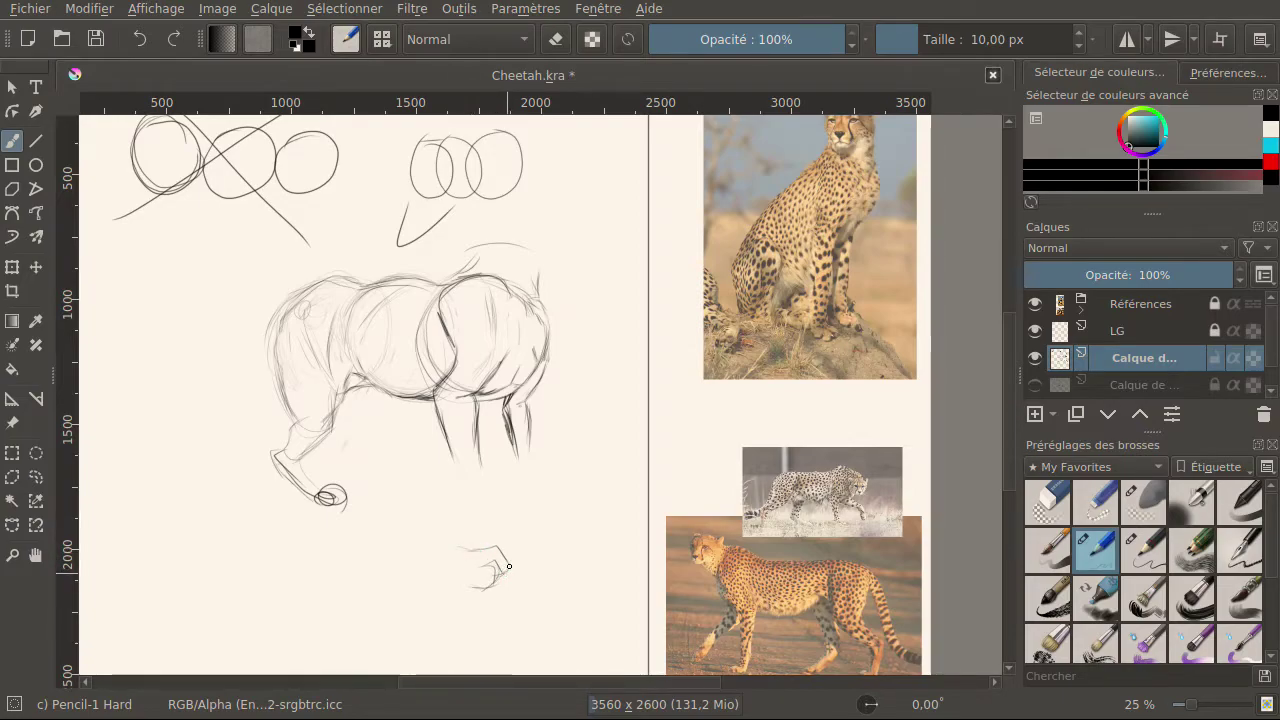
pyautogui.moveTo(505, 560); pyautogui.dragTo(493, 583)
pyautogui.moveTo(452, 524)
pyautogui.mouseDown()
pyautogui.moveTo(464, 546)
pyautogui.moveTo(455, 582)
pyautogui.moveTo(439, 570)
pyautogui.moveTo(444, 584)
pyautogui.mouseUp()
pyautogui.moveTo(420, 528)
pyautogui.mouseDown()
pyautogui.moveTo(436, 562)
pyautogui.moveTo(455, 538)
pyautogui.moveTo(507, 557)
pyautogui.mouseUp()
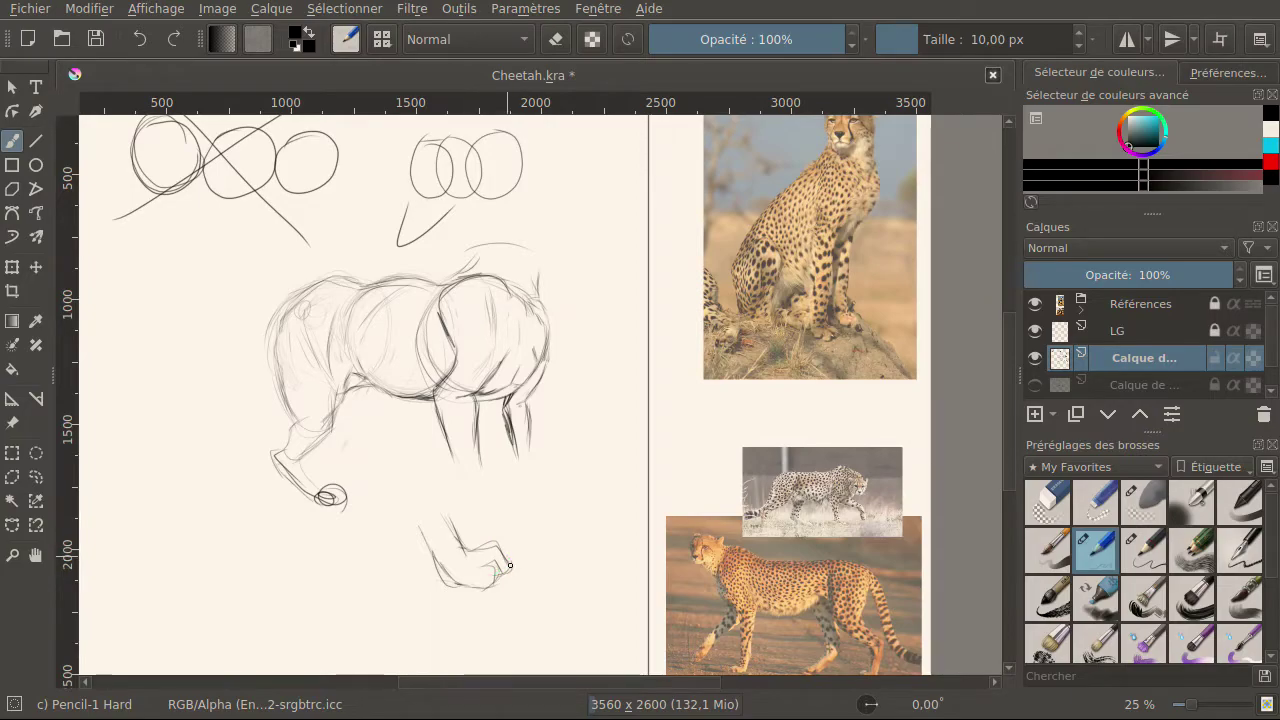
pyautogui.moveTo(482, 588); pyautogui.dragTo(495, 581)
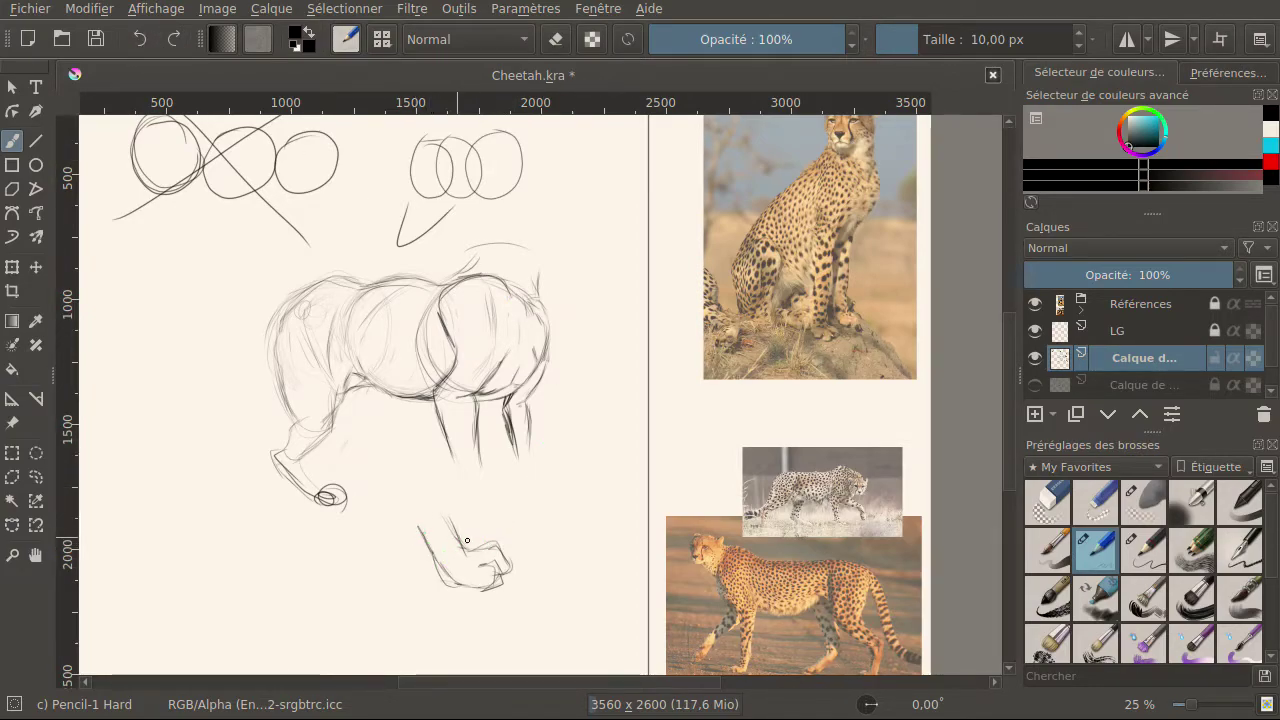
# Darken the first study's lower leg, then sketch a second paw study with ankle and toes below the body, adding a curved stroke beside it.
pyautogui.moveTo(432, 503); pyautogui.dragTo(462, 547)
pyautogui.moveTo(306, 573); pyautogui.dragTo(325, 618)
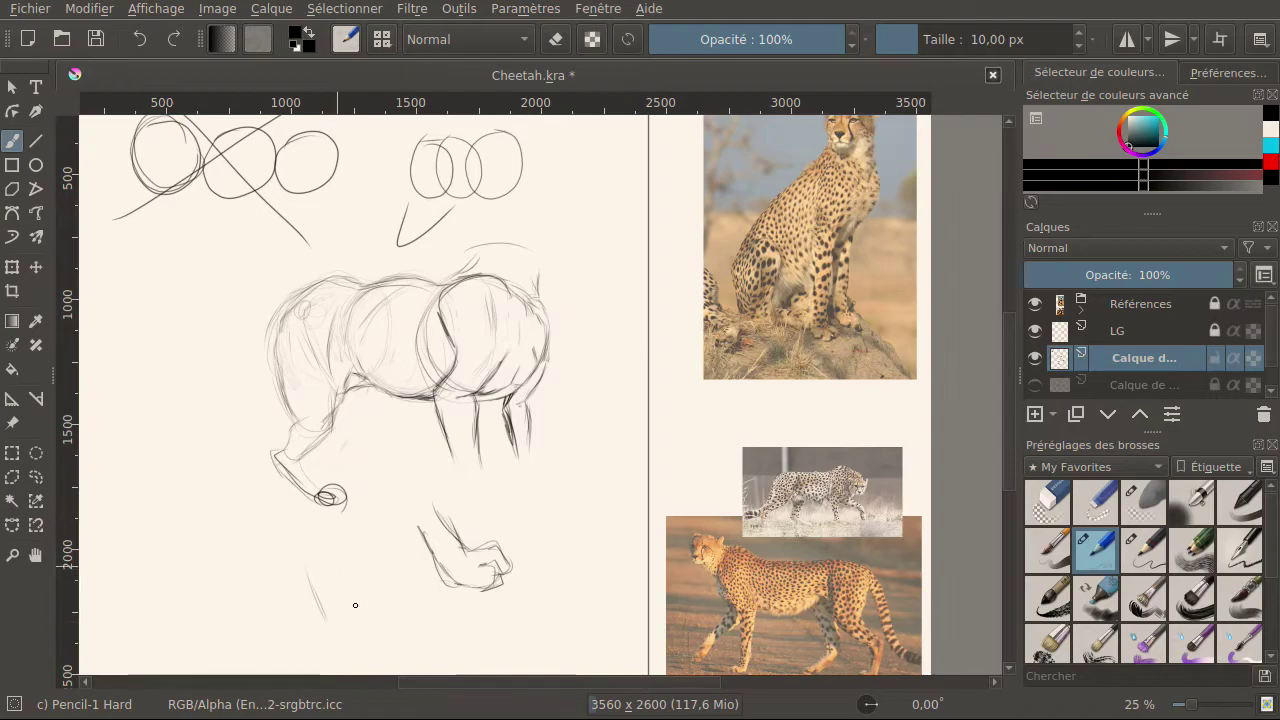
pyautogui.moveTo(341, 573); pyautogui.dragTo(358, 606)
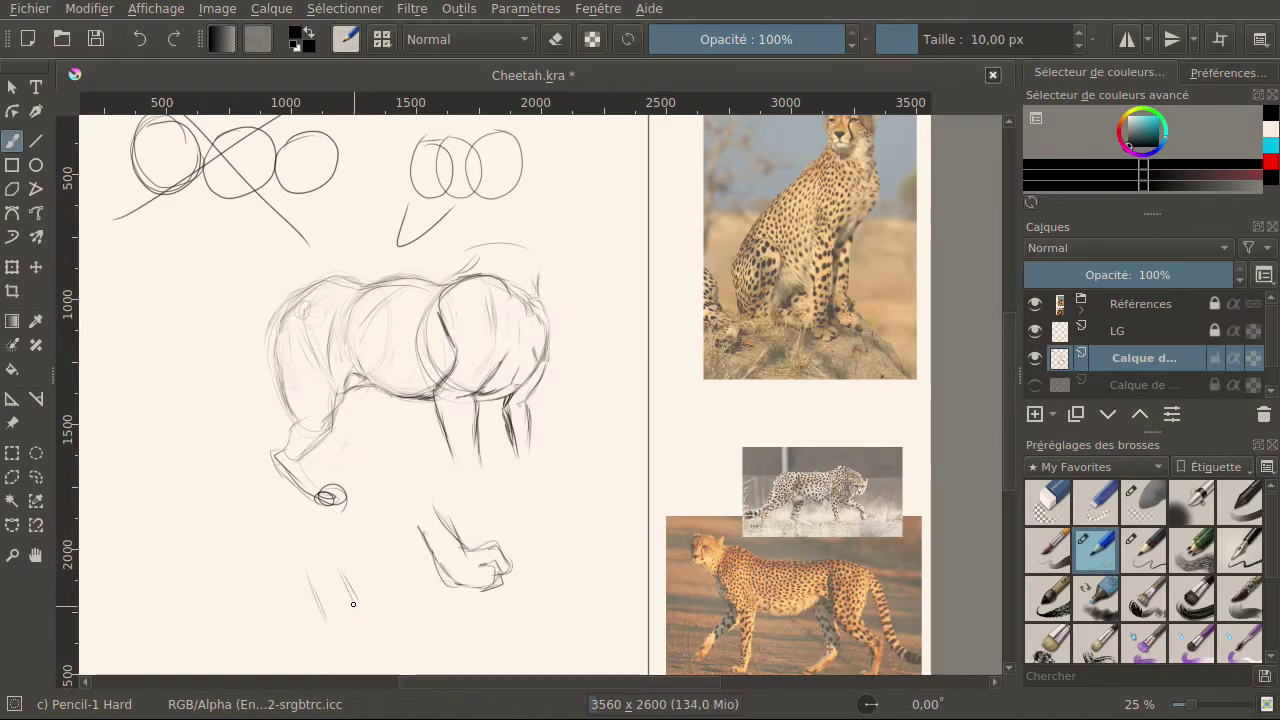
pyautogui.moveTo(357, 604)
pyautogui.mouseDown()
pyautogui.moveTo(404, 604)
pyautogui.moveTo(426, 628)
pyautogui.moveTo(399, 649)
pyautogui.mouseUp()
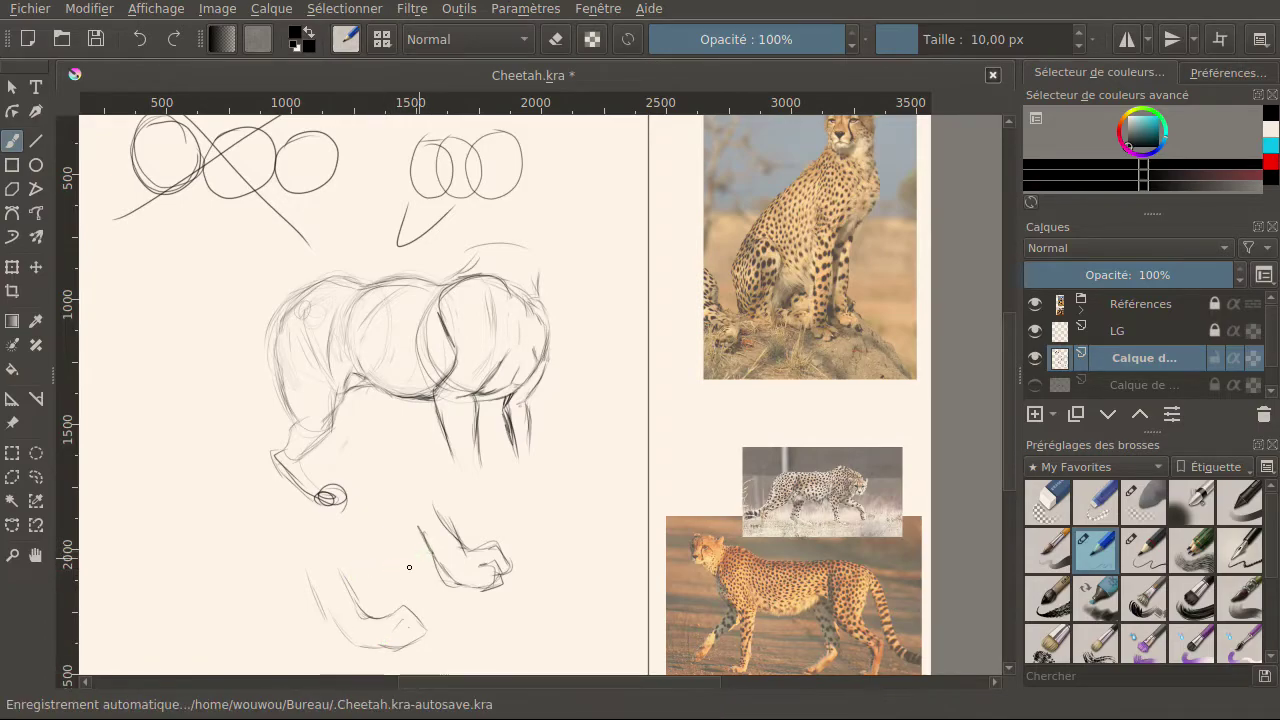
pyautogui.moveTo(387, 632)
pyautogui.mouseDown()
pyautogui.moveTo(399, 617)
pyautogui.moveTo(414, 637)
pyautogui.moveTo(399, 655)
pyautogui.moveTo(382, 648)
pyautogui.mouseUp()
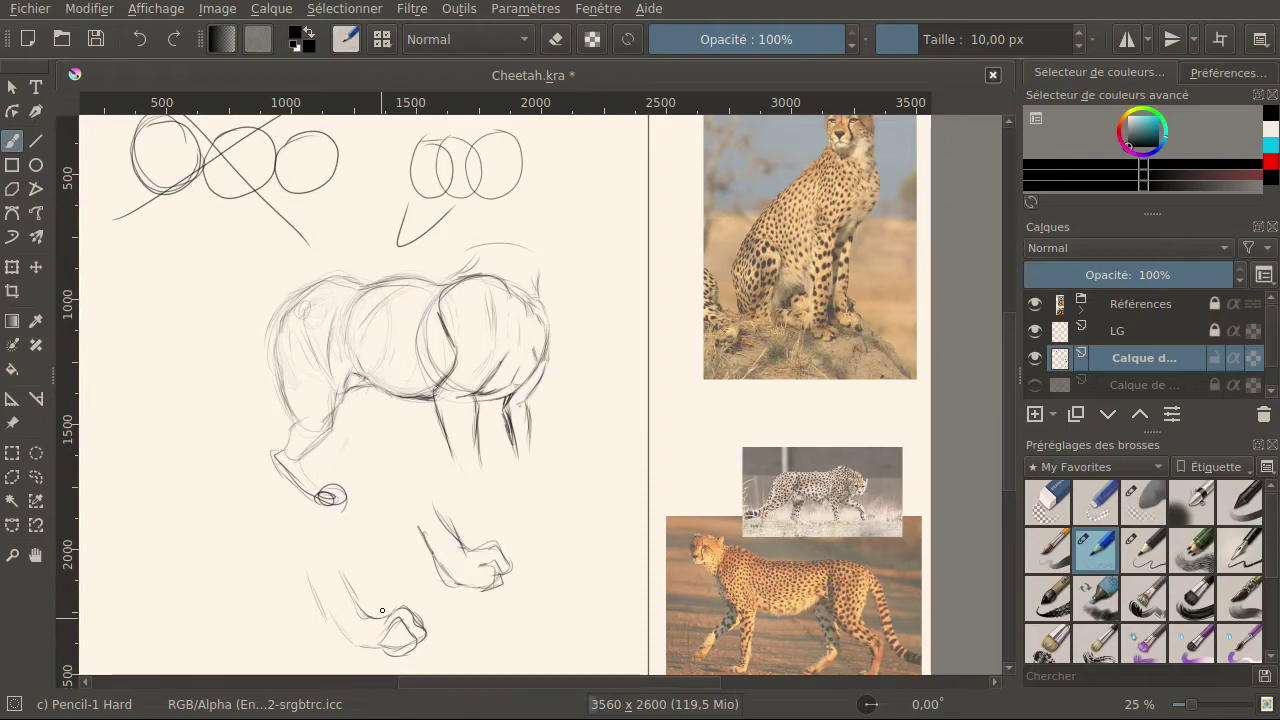
pyautogui.moveTo(392, 645)
pyautogui.mouseDown()
pyautogui.moveTo(349, 642)
pyautogui.moveTo(369, 638)
pyautogui.moveTo(377, 616)
pyautogui.moveTo(363, 613)
pyautogui.moveTo(358, 650)
pyautogui.mouseUp()
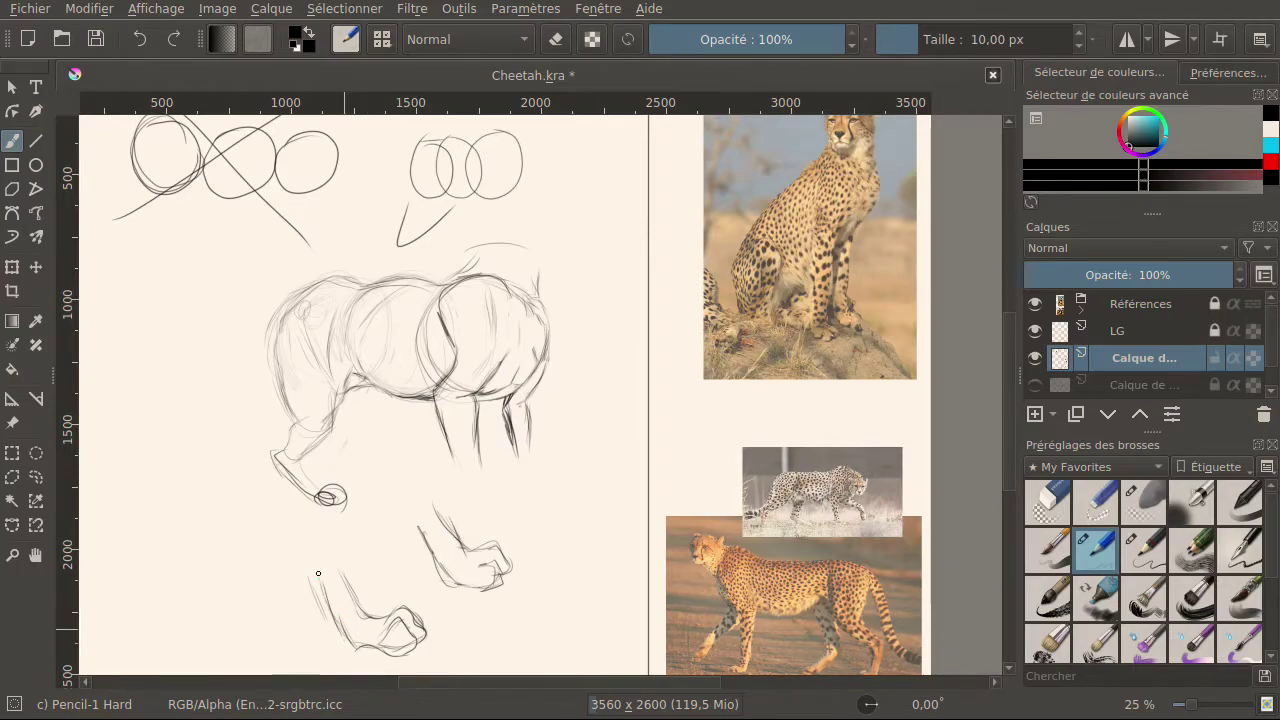
pyautogui.moveTo(370, 620); pyautogui.dragTo(357, 564)
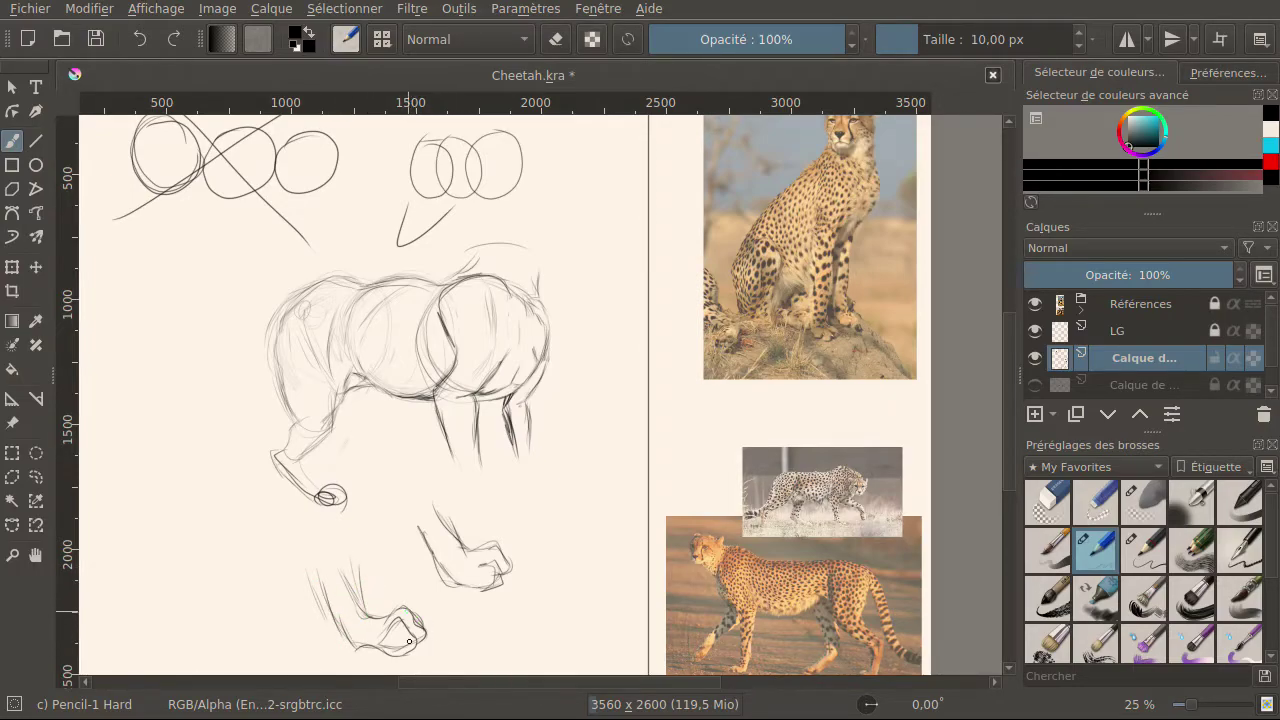
pyautogui.moveTo(437, 612); pyautogui.dragTo(446, 676)
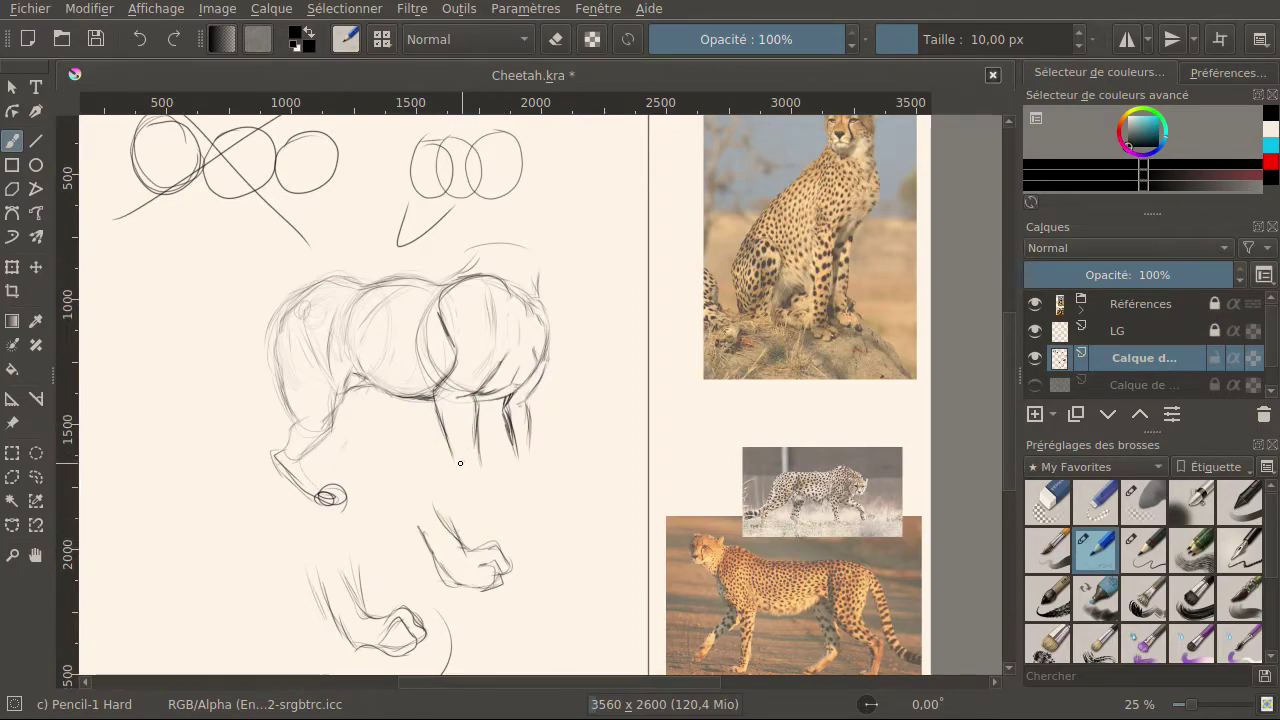
# Try sketching a second hind leg behind the near one, from the belly down to the hock, and undo its strokes.
pyautogui.moveTo(374, 235)
pyautogui.mouseDown()
pyautogui.moveTo(263, 308)
pyautogui.moveTo(298, 391)
pyautogui.moveTo(404, 450)
pyautogui.moveTo(552, 386)
pyautogui.moveTo(419, 255)
pyautogui.moveTo(274, 413)
pyautogui.moveTo(363, 401)
pyautogui.mouseUp()
pyautogui.click(140, 39)
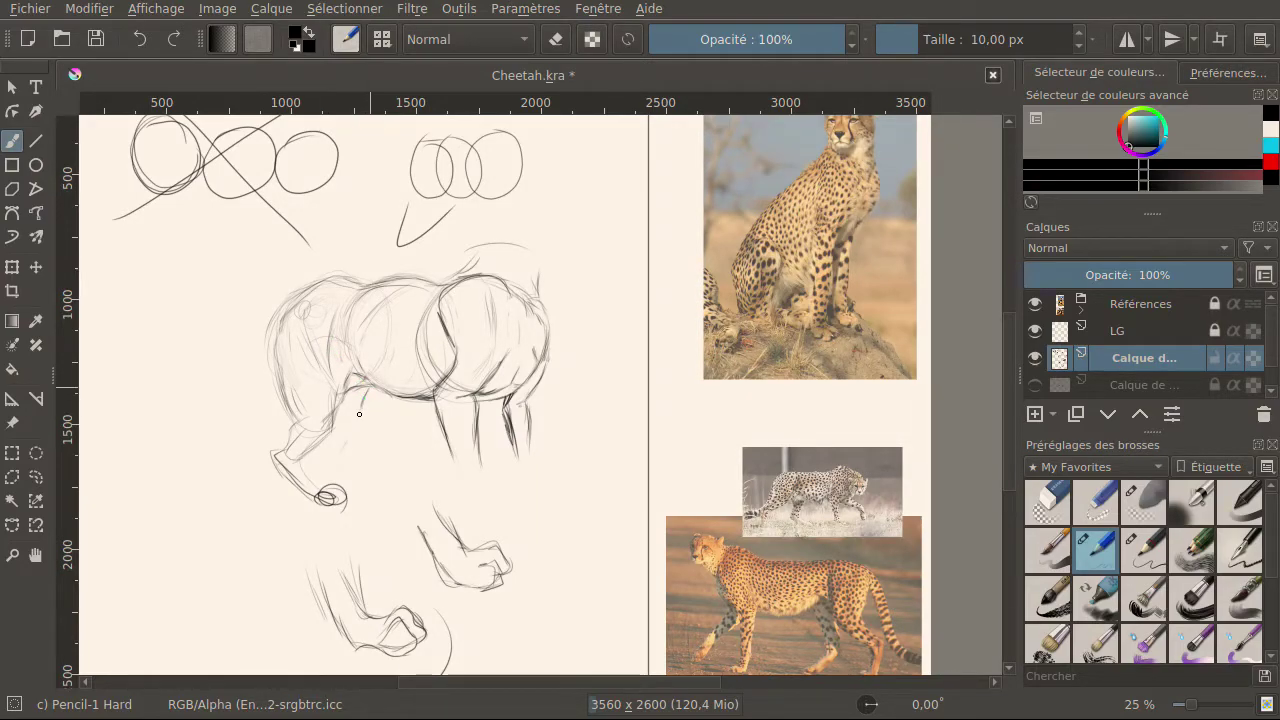
pyautogui.moveTo(358, 421); pyautogui.dragTo(329, 451)
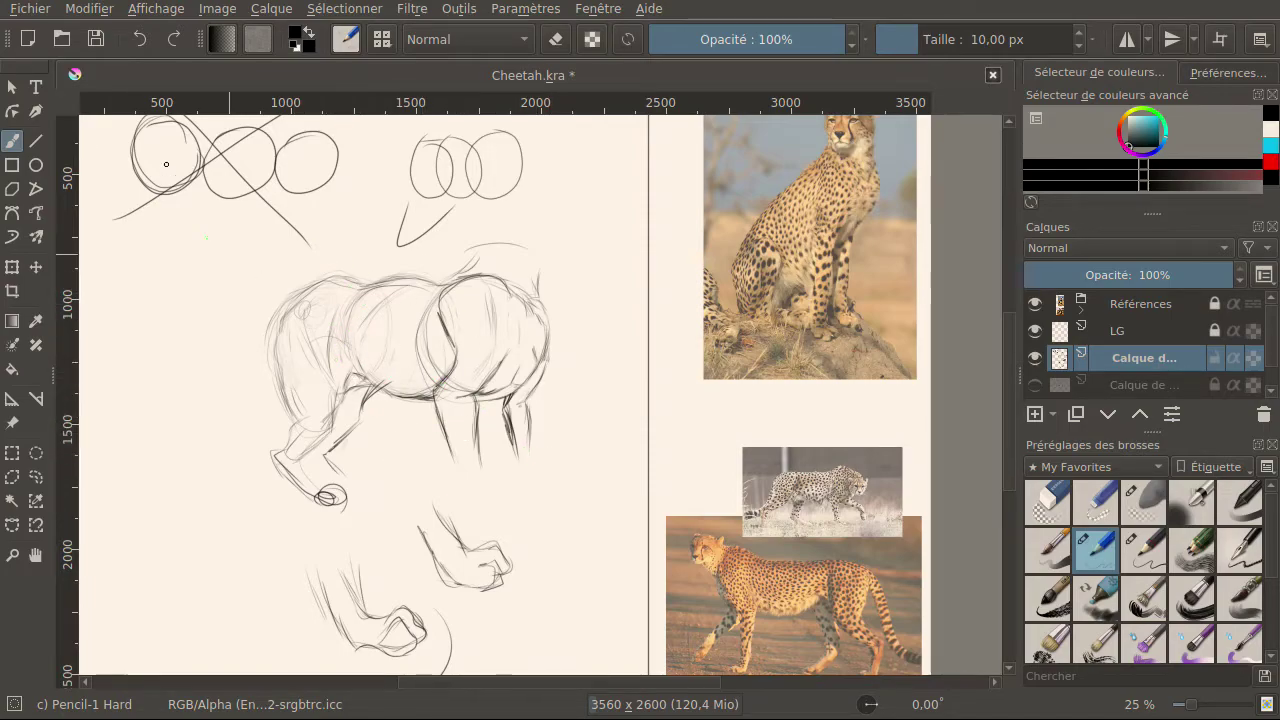
pyautogui.click(148, 39)
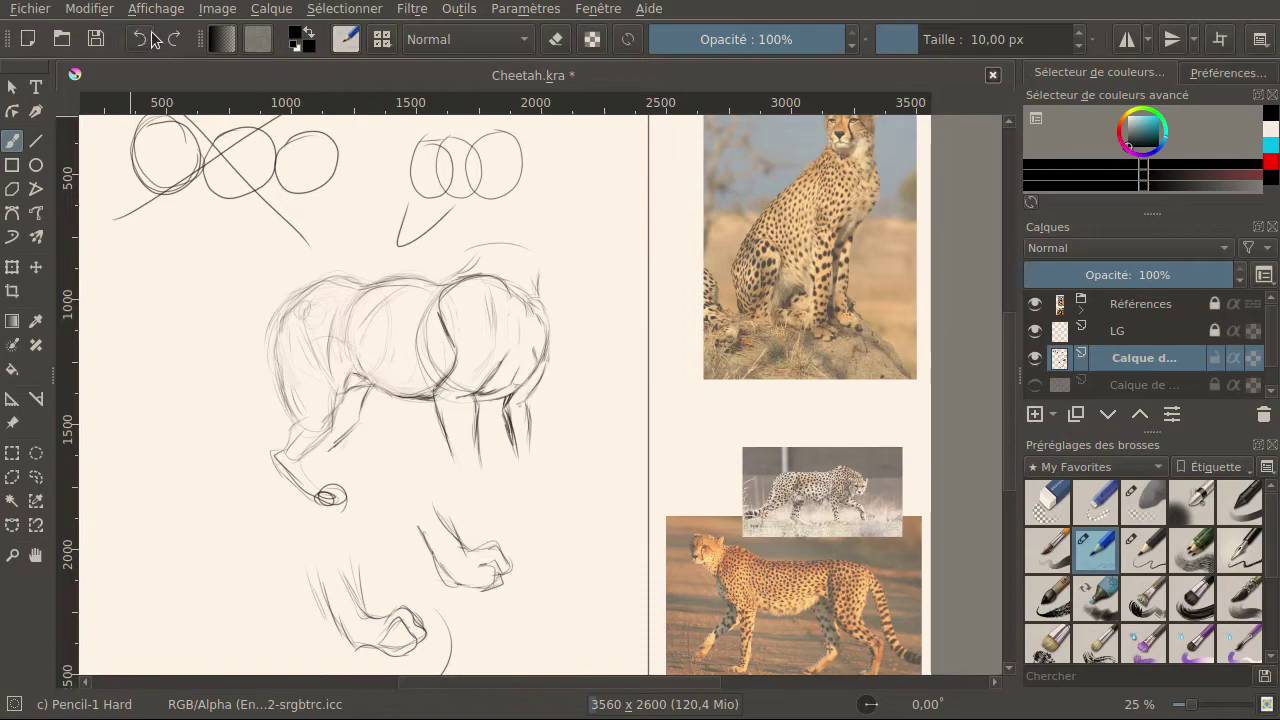
pyautogui.click(149, 40)
pyautogui.click(143, 41)
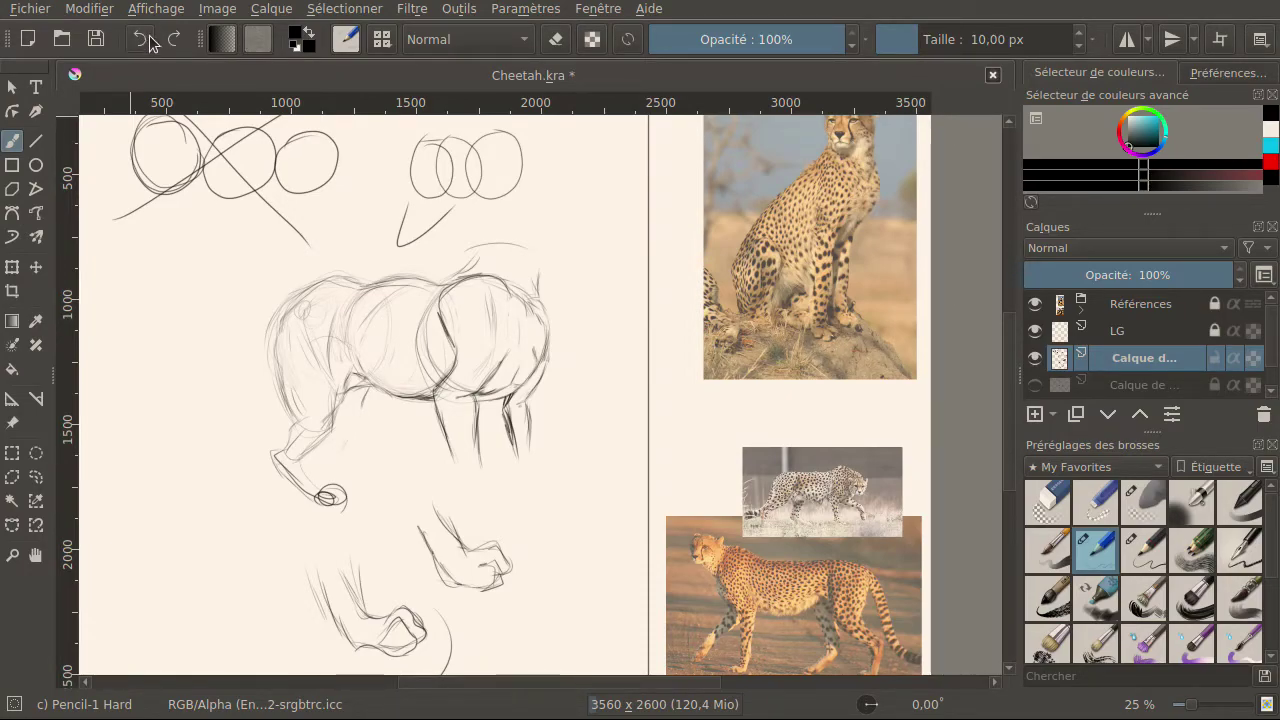
pyautogui.click(150, 40)
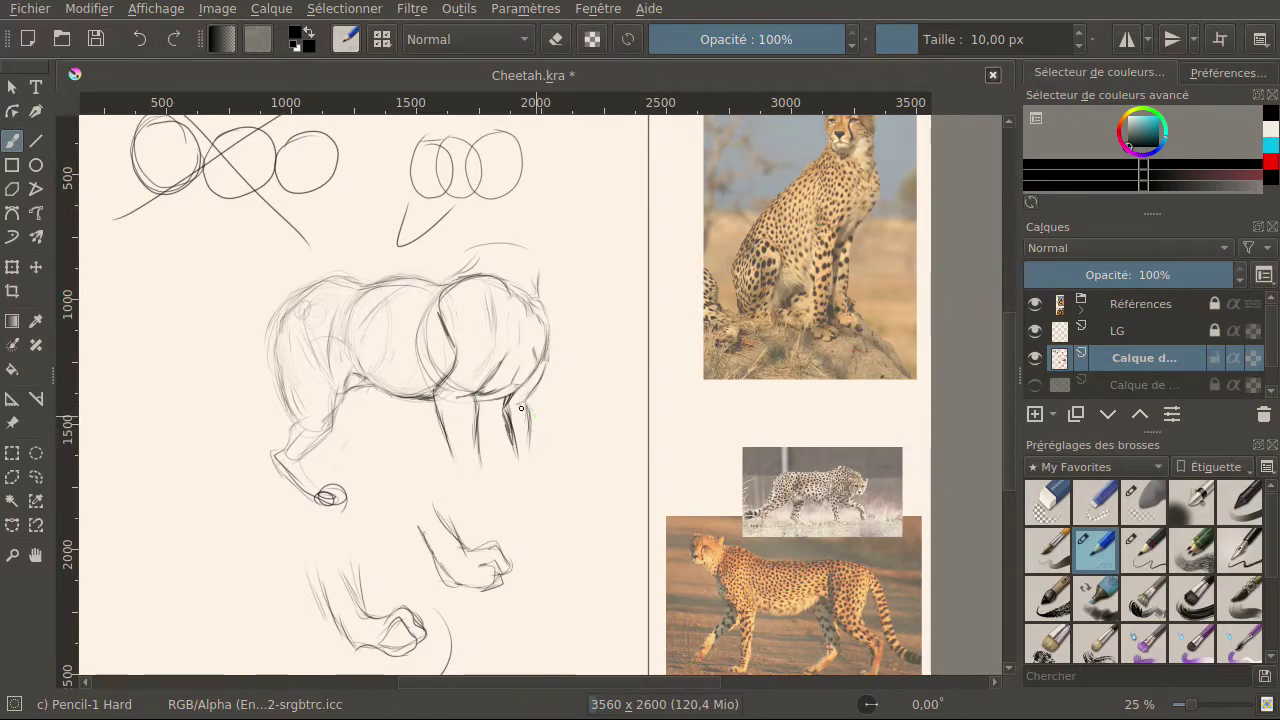
# Add a stroke to the far front leg and sketch the far hind thigh below the belly, undoing the hatching inside it.
pyautogui.moveTo(502, 429); pyautogui.dragTo(508, 460)
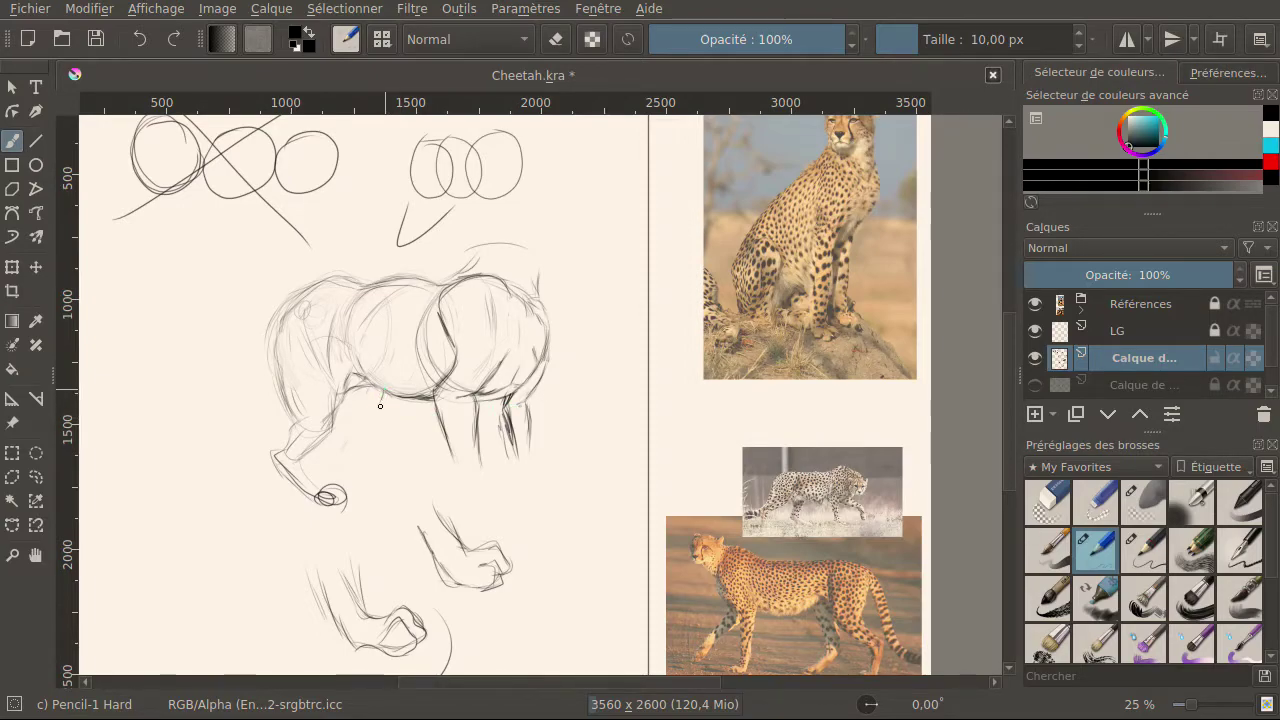
pyautogui.moveTo(385, 392); pyautogui.dragTo(382, 413)
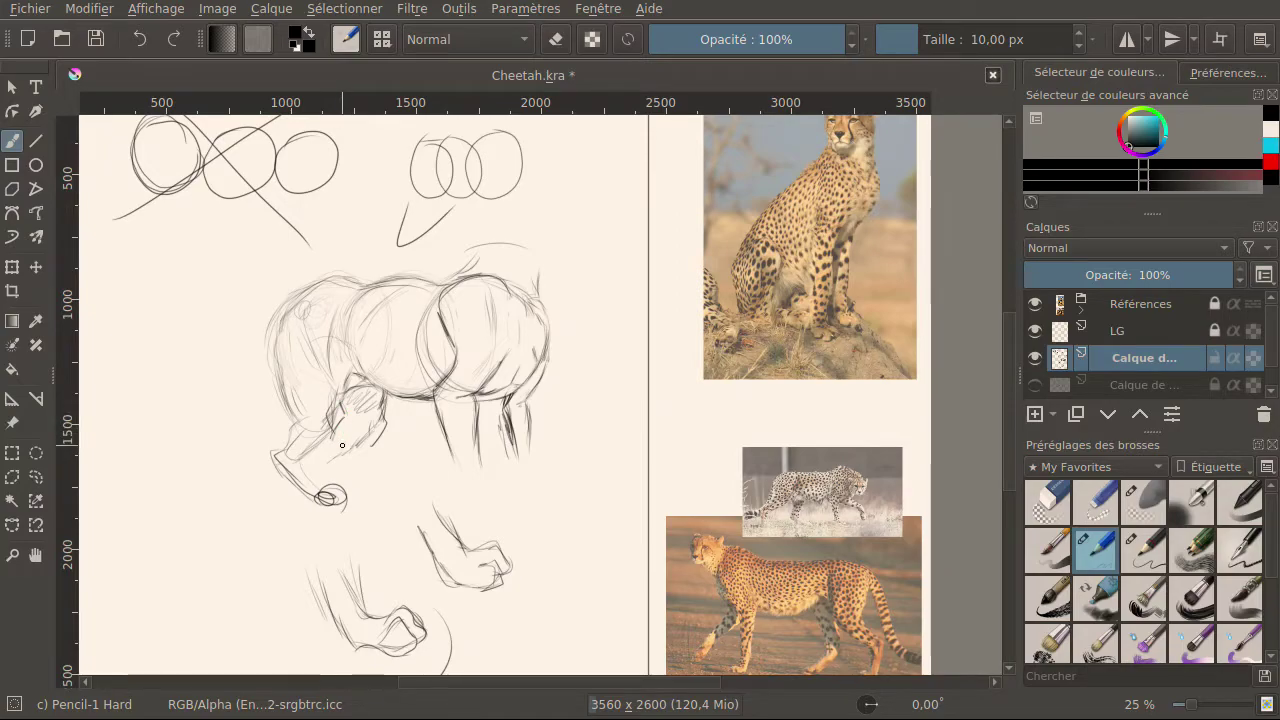
pyautogui.click(139, 40)
pyautogui.click(139, 40)
pyautogui.click(139, 40)
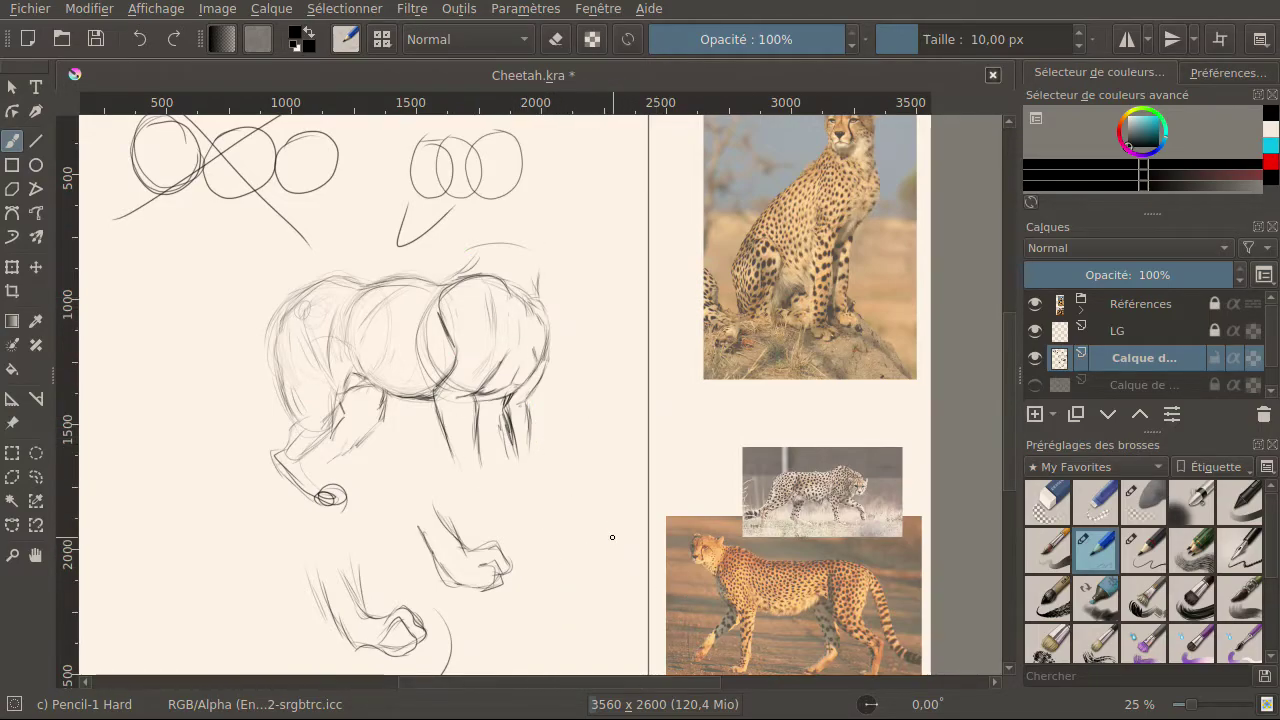
# Hide the finished cheetah sketch layer and add a new empty paint layer for the next drawing.
pyautogui.scroll(-1, 612, 537)
pyautogui.scroll(1, 680, 490)
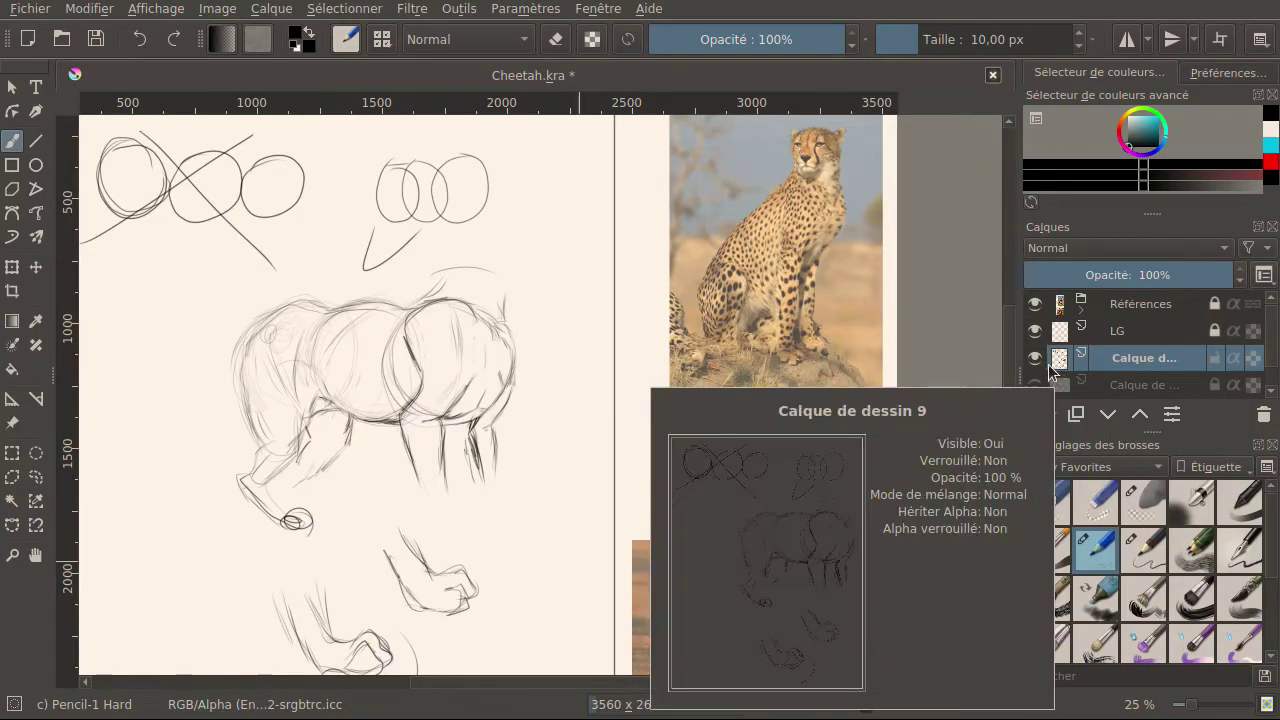
pyautogui.click(1040, 359)
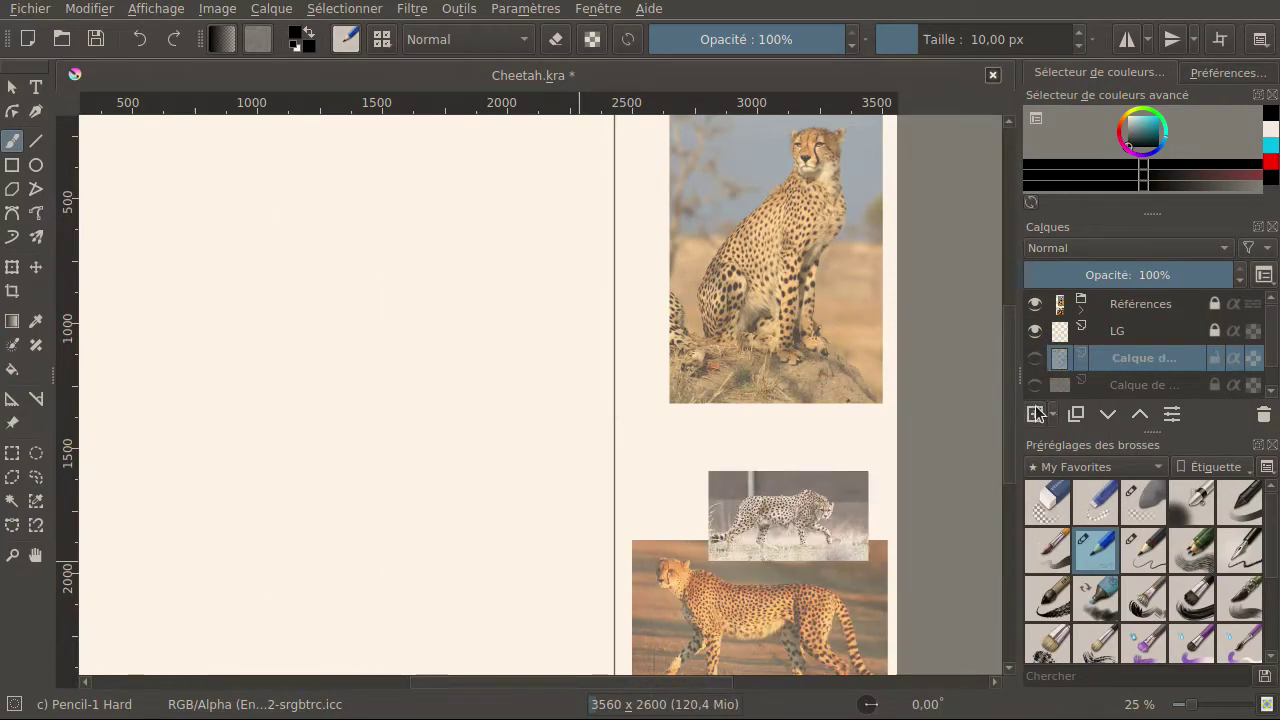
pyautogui.click(1035, 358)
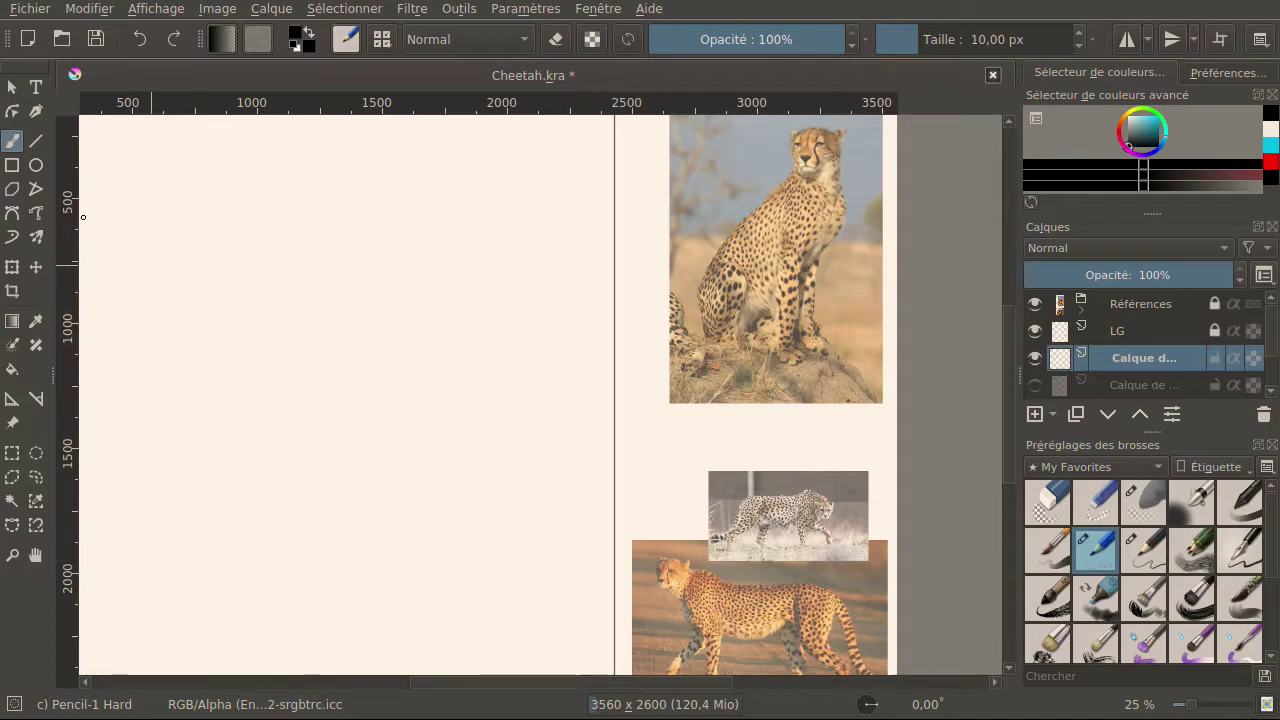
pyautogui.scroll(-2, 234, 334)
pyautogui.scroll(2, 234, 336)
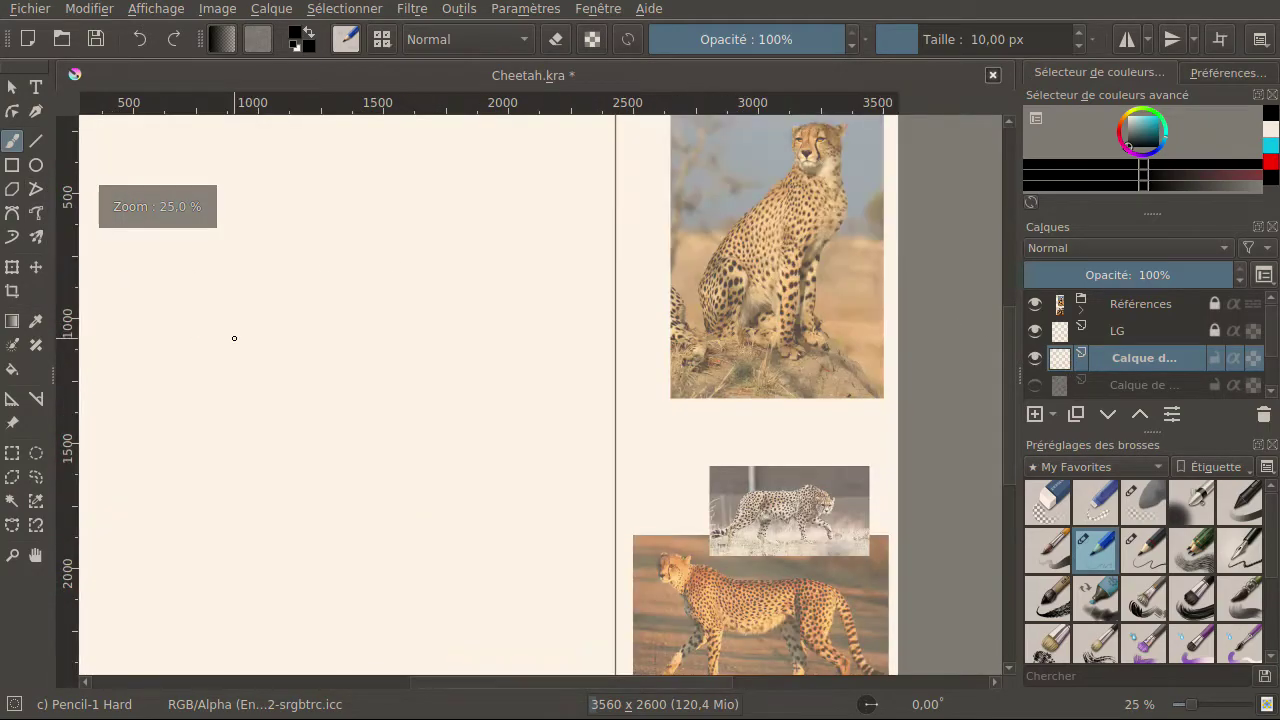
pyautogui.moveTo(651, 690); pyautogui.dragTo(607, 682)
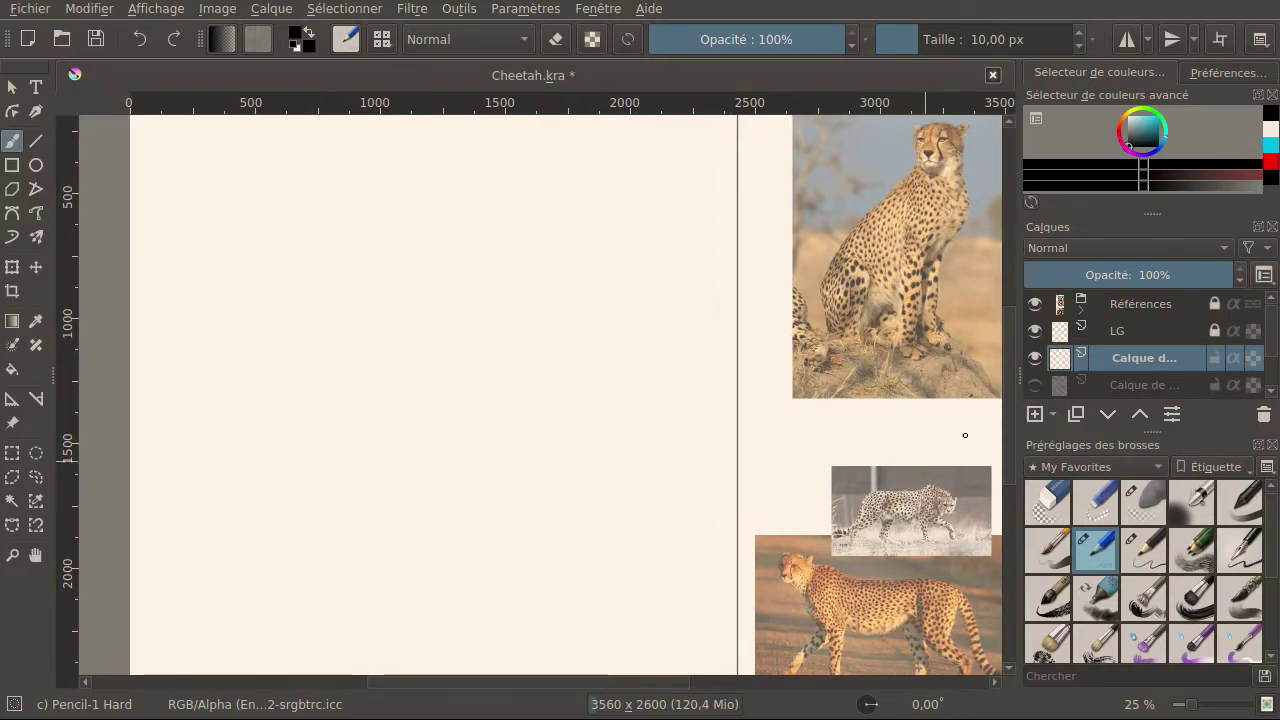
# Show the hidden photo in the Références group, set the group's opacity to 100%, and reselect the empty drawing layer.
pyautogui.click(1165, 304)
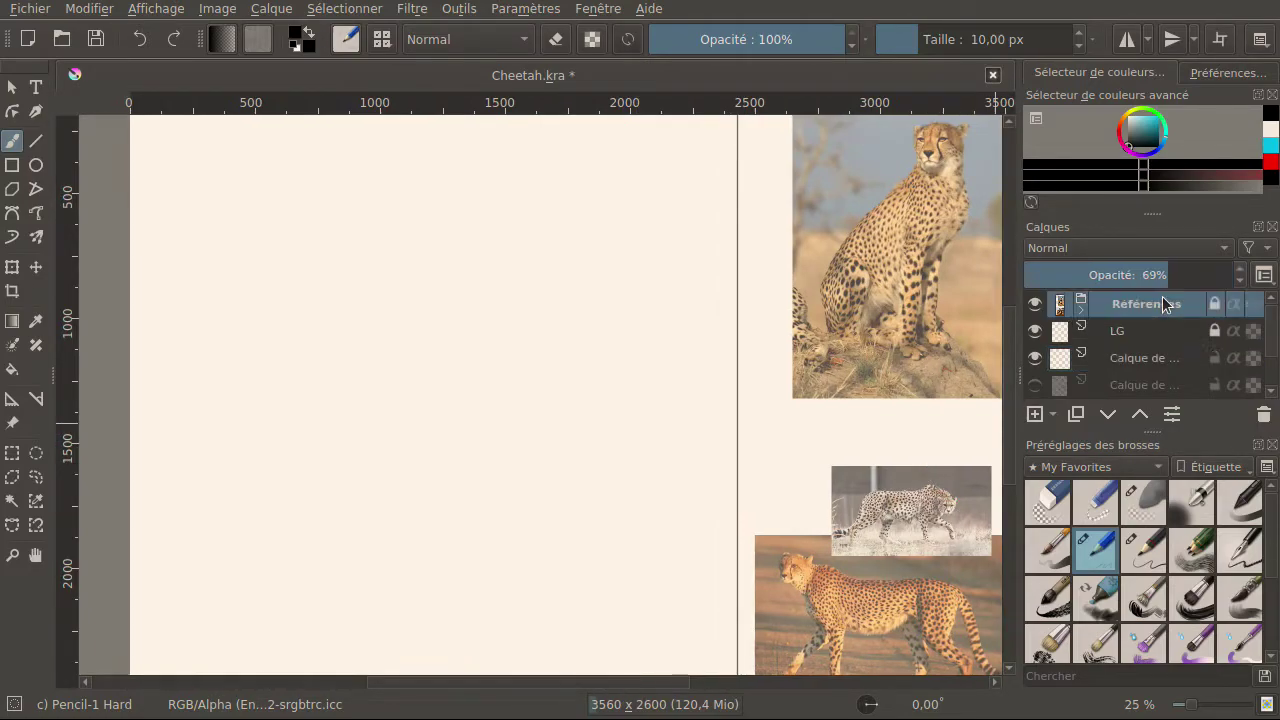
pyautogui.click(1080, 311)
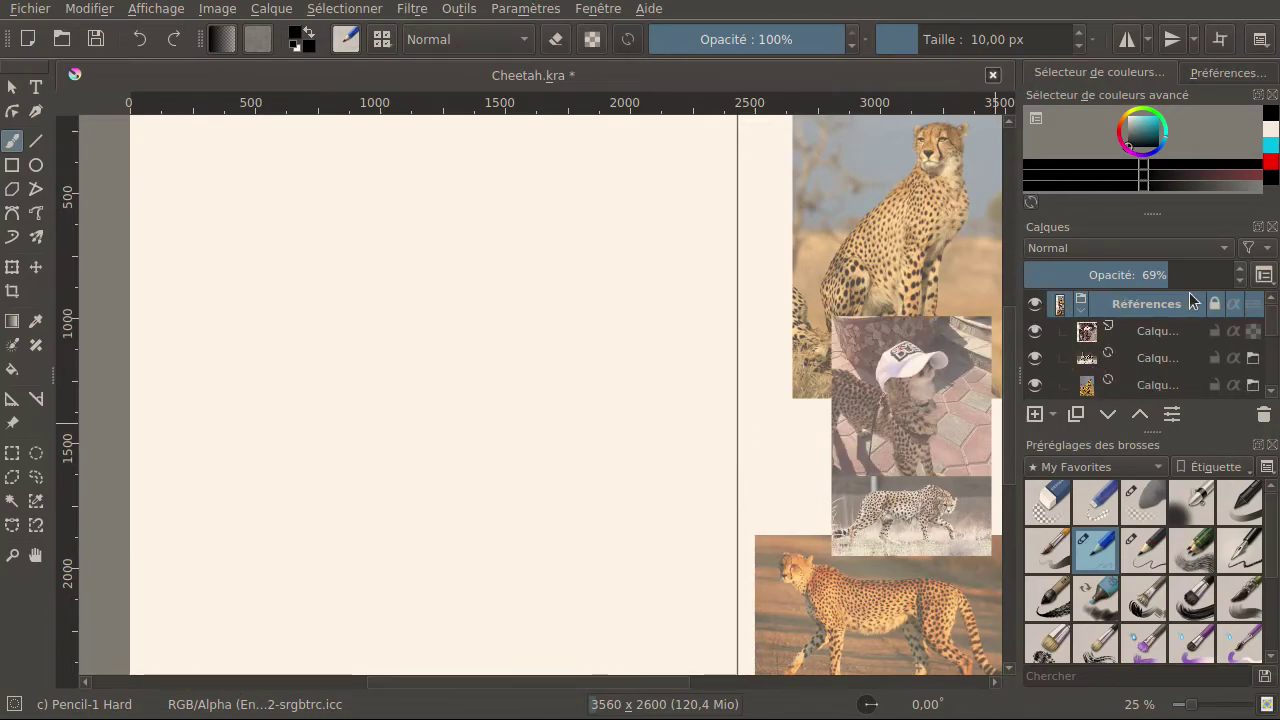
pyautogui.moveTo(1183, 274); pyautogui.dragTo(1236, 276)
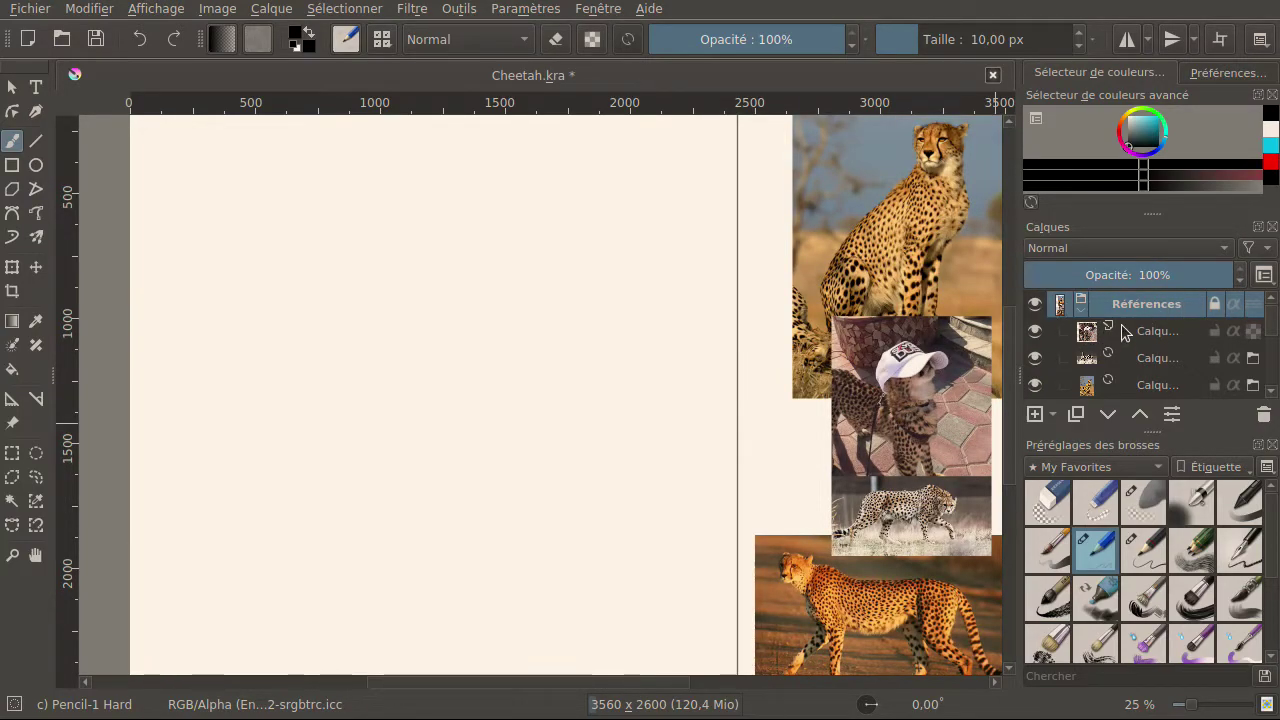
pyautogui.click(1081, 309)
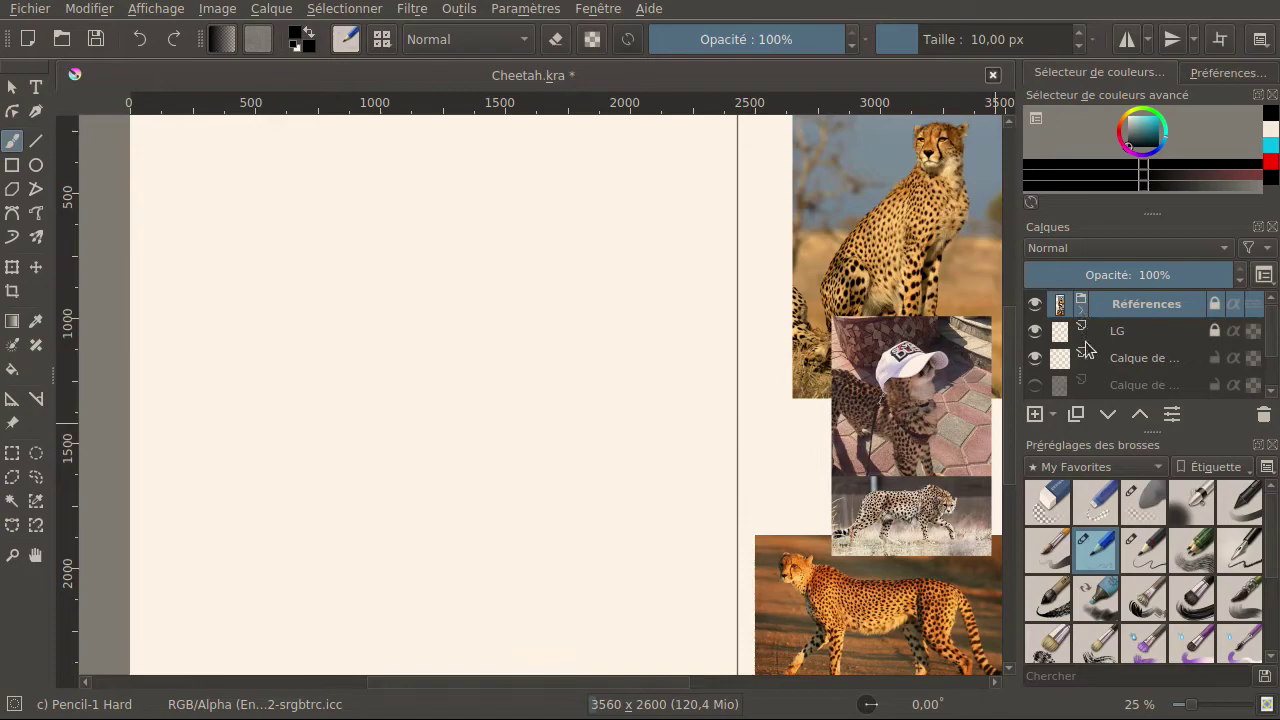
pyautogui.click(1120, 366)
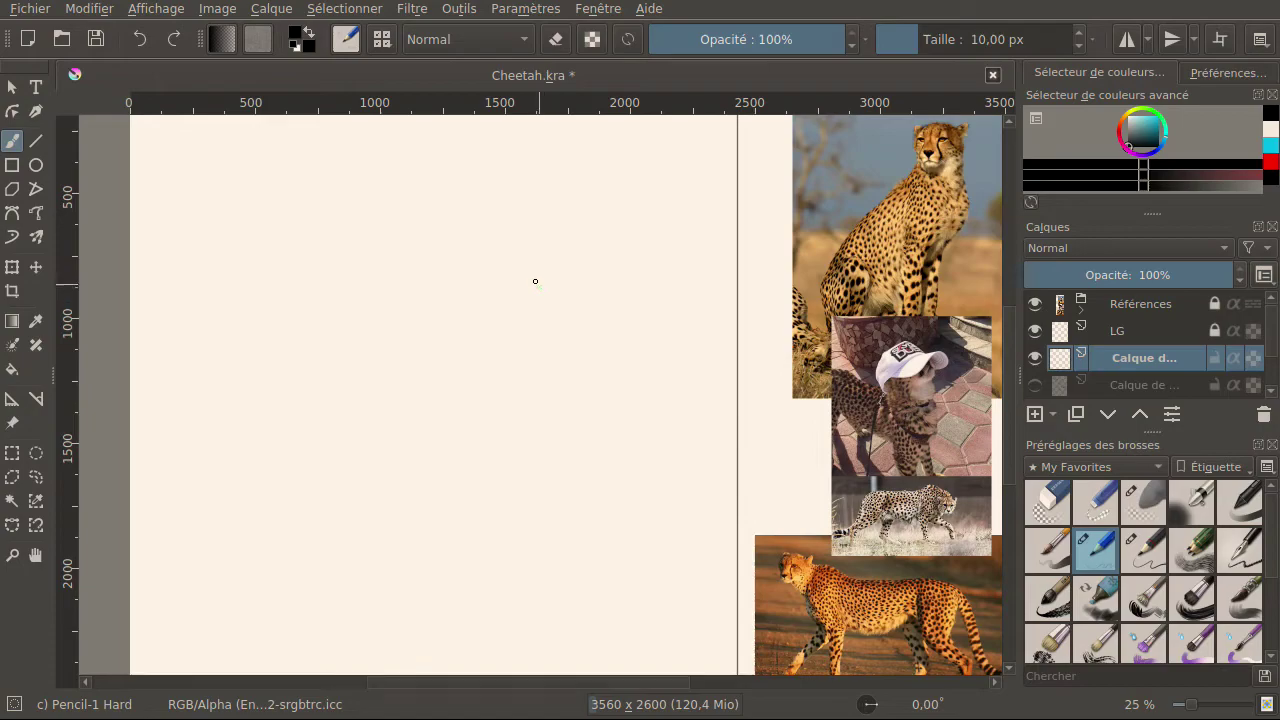
# Sketch a large, slightly oval circle in several loose passes in the middle of the page with Pencil-1 Hard.
pyautogui.moveTo(531, 270)
pyautogui.mouseDown()
pyautogui.moveTo(466, 317)
pyautogui.moveTo(503, 403)
pyautogui.moveTo(571, 291)
pyautogui.moveTo(453, 308)
pyautogui.mouseUp()
pyautogui.moveTo(451, 355)
pyautogui.mouseDown()
pyautogui.moveTo(513, 419)
pyautogui.moveTo(597, 319)
pyautogui.moveTo(464, 282)
pyautogui.moveTo(488, 410)
pyautogui.moveTo(613, 341)
pyautogui.moveTo(502, 248)
pyautogui.moveTo(474, 424)
pyautogui.mouseUp()
pyautogui.moveTo(452, 300)
pyautogui.mouseDown()
pyautogui.moveTo(520, 425)
pyautogui.moveTo(484, 252)
pyautogui.moveTo(444, 404)
pyautogui.mouseUp()
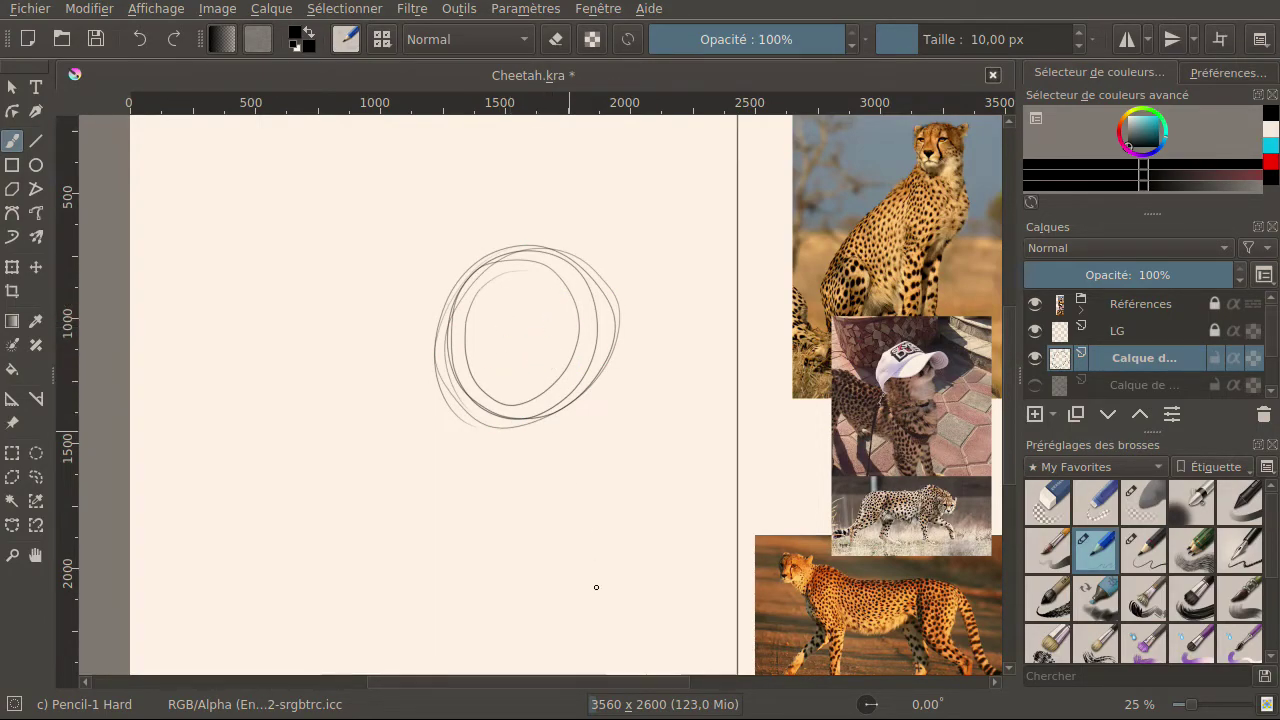
# Toggle the layer below the drawing layer and loop another outline around the circle, undoing that loop.
pyautogui.click(1035, 386)
pyautogui.click(1035, 387)
pyautogui.click(1108, 333)
pyautogui.click(1100, 358)
pyautogui.moveTo(582, 394)
pyautogui.mouseDown()
pyautogui.moveTo(586, 277)
pyautogui.moveTo(473, 269)
pyautogui.moveTo(442, 404)
pyautogui.moveTo(504, 440)
pyautogui.mouseUp()
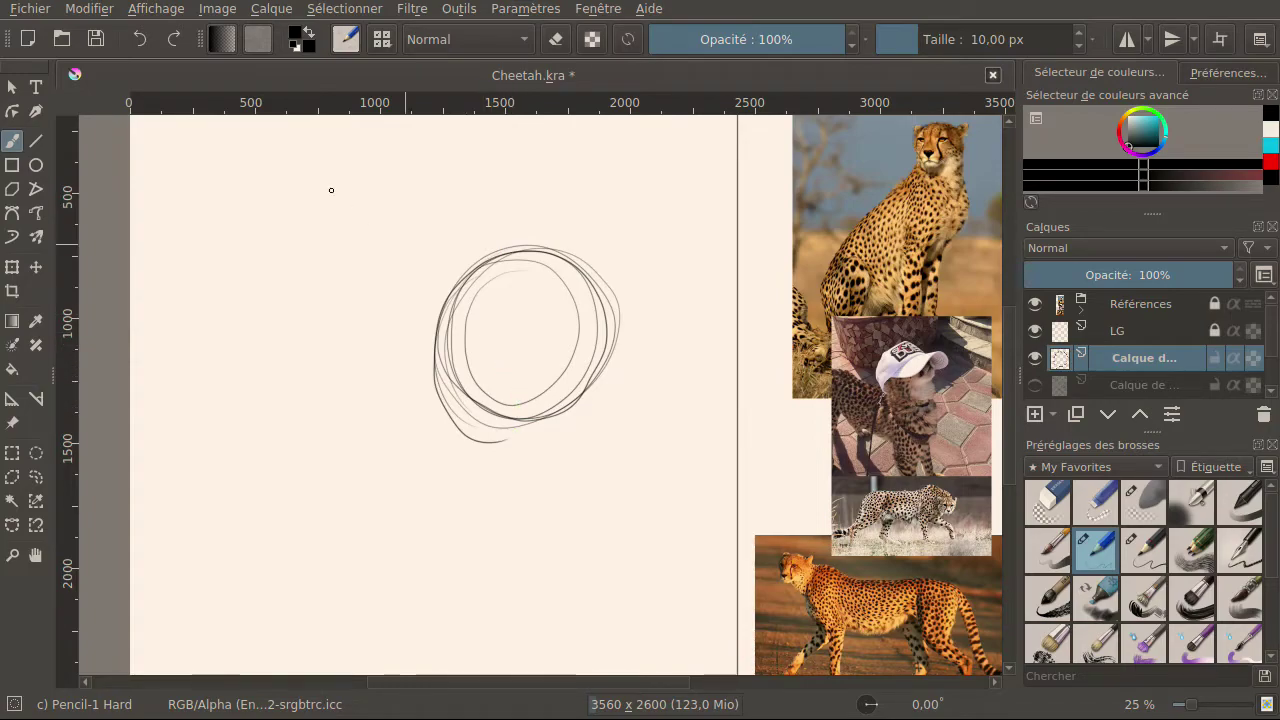
pyautogui.click(139, 39)
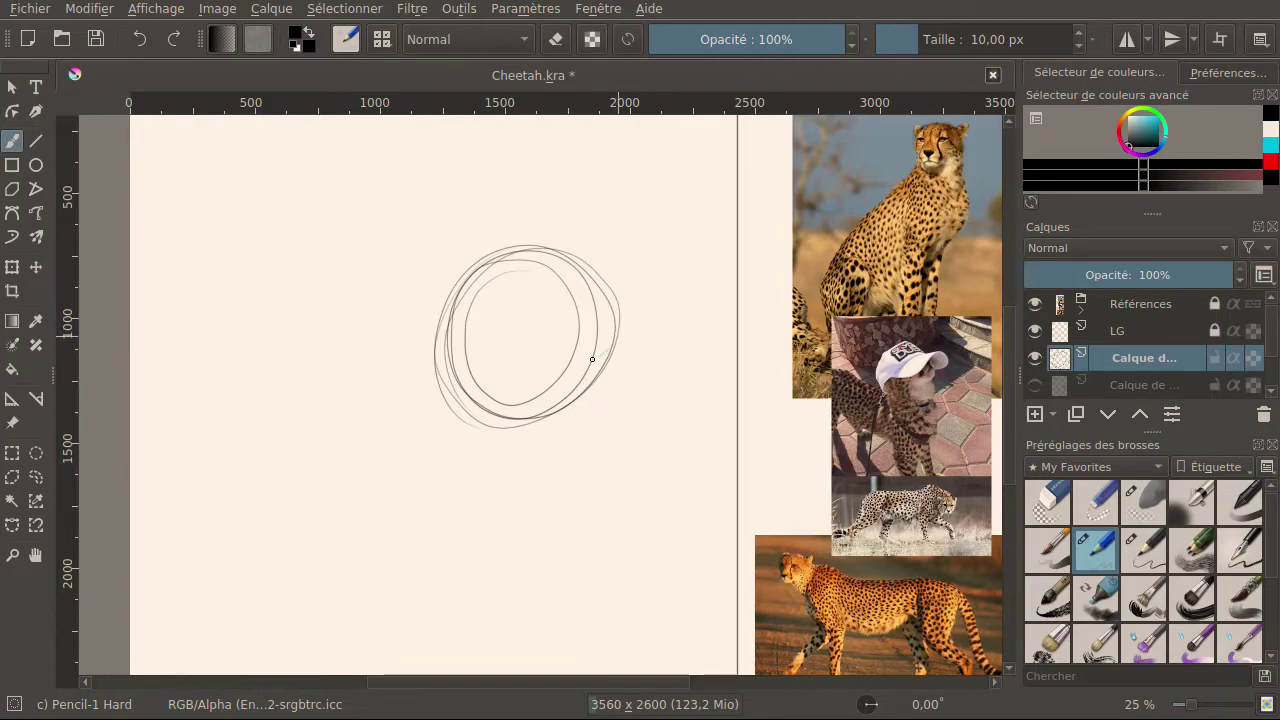
# Wrap a horizontal contour ellipse with a dashed far side around the circle to suggest a sphere, and reinforce the sphere's outline.
pyautogui.moveTo(468, 353); pyautogui.dragTo(451, 339)
pyautogui.moveTo(529, 308); pyautogui.dragTo(602, 321)
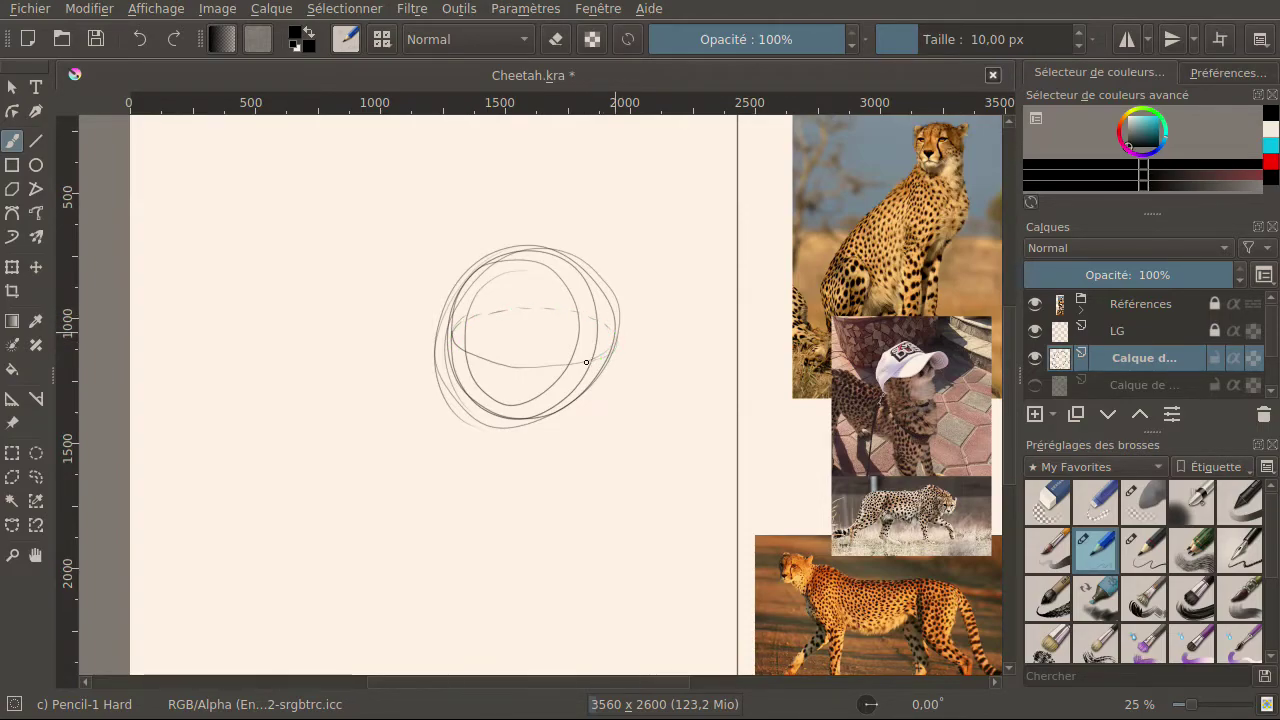
pyautogui.moveTo(540, 366); pyautogui.dragTo(488, 357)
pyautogui.moveTo(453, 318); pyautogui.dragTo(600, 285)
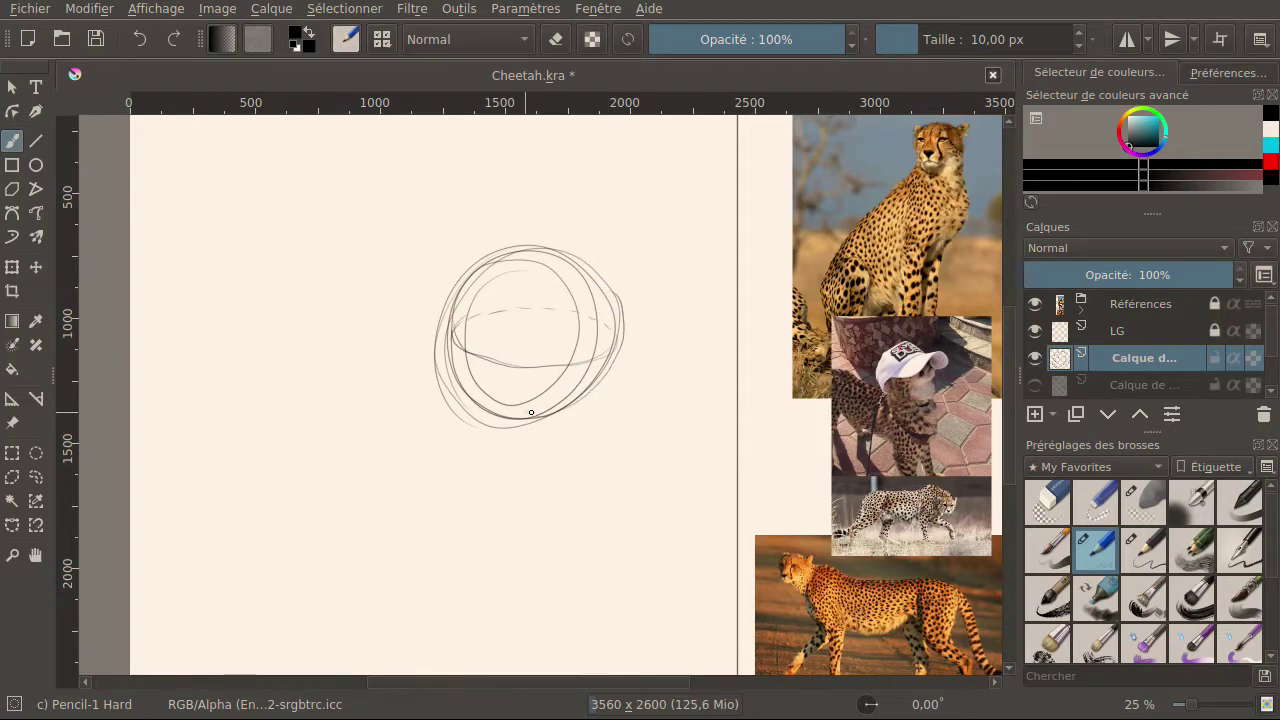
pyautogui.moveTo(620, 338); pyautogui.dragTo(527, 252)
pyautogui.moveTo(445, 313)
pyautogui.mouseDown()
pyautogui.moveTo(472, 400)
pyautogui.moveTo(551, 409)
pyautogui.moveTo(616, 363)
pyautogui.moveTo(621, 289)
pyautogui.moveTo(626, 346)
pyautogui.moveTo(610, 388)
pyautogui.mouseUp()
pyautogui.moveTo(529, 418)
pyautogui.mouseDown()
pyautogui.moveTo(575, 408)
pyautogui.moveTo(626, 373)
pyautogui.moveTo(632, 324)
pyautogui.moveTo(617, 285)
pyautogui.moveTo(550, 254)
pyautogui.mouseUp()
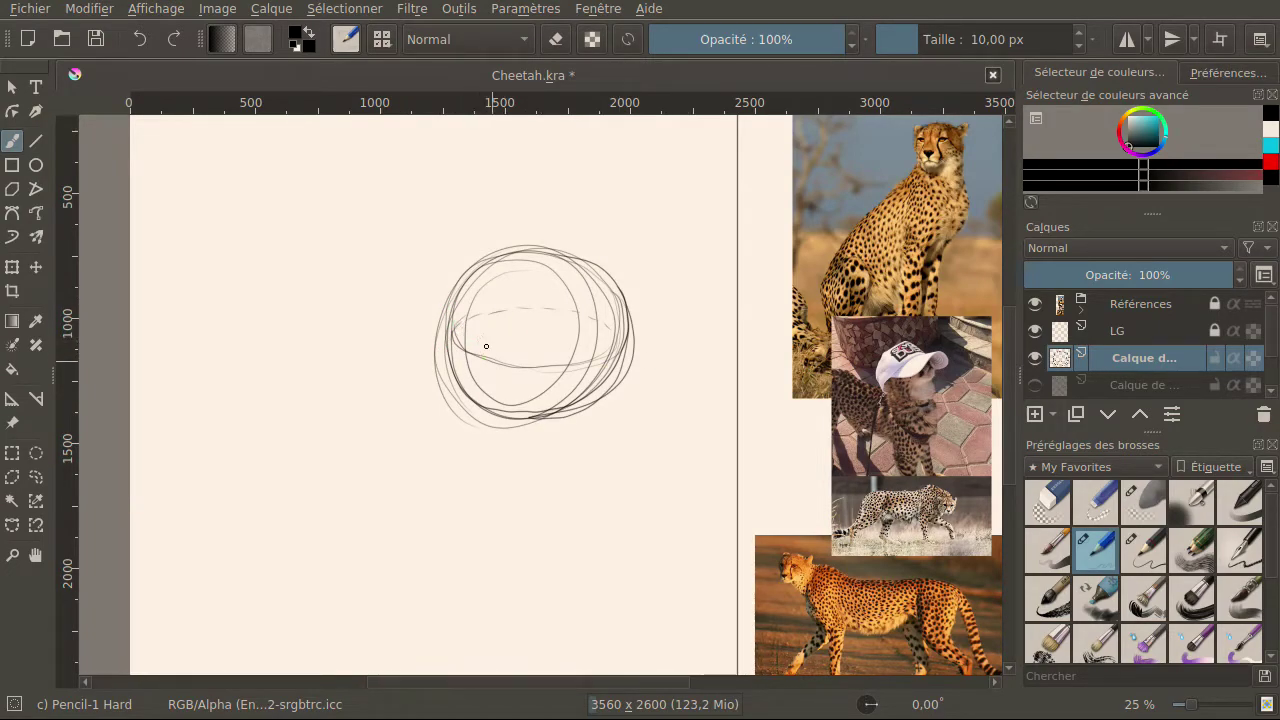
# Sketch two more overlapping circles descending diagonally to the lower left of the sphere and reinforce the middle circle's outline.
pyautogui.moveTo(485, 334); pyautogui.dragTo(433, 298)
pyautogui.moveTo(359, 333)
pyautogui.mouseDown()
pyautogui.moveTo(341, 417)
pyautogui.moveTo(360, 457)
pyautogui.mouseUp()
pyautogui.moveTo(531, 420)
pyautogui.mouseDown()
pyautogui.moveTo(529, 372)
pyautogui.moveTo(498, 331)
pyautogui.mouseUp()
pyautogui.moveTo(370, 318)
pyautogui.mouseDown()
pyautogui.moveTo(358, 452)
pyautogui.moveTo(433, 499)
pyautogui.moveTo(512, 476)
pyautogui.moveTo(536, 380)
pyautogui.mouseUp()
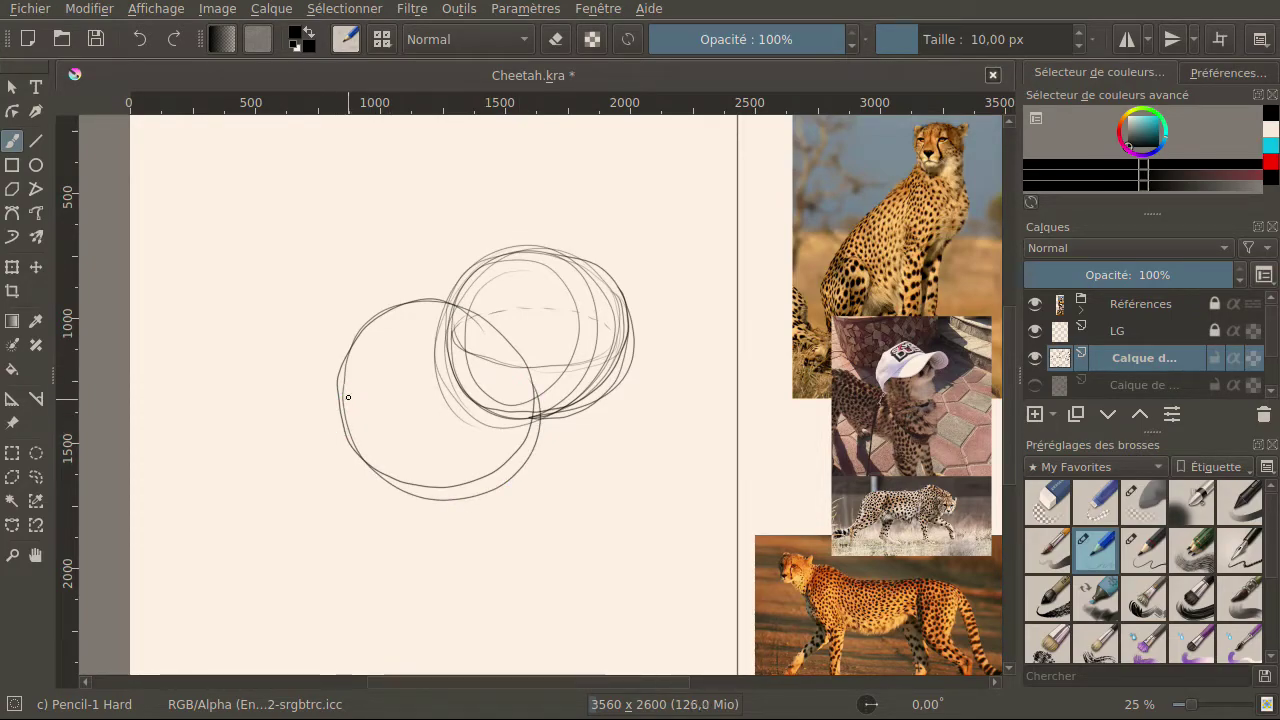
pyautogui.moveTo(350, 565)
pyautogui.mouseDown()
pyautogui.moveTo(443, 503)
pyautogui.moveTo(445, 468)
pyautogui.mouseUp()
pyautogui.moveTo(385, 403)
pyautogui.mouseDown()
pyautogui.moveTo(309, 528)
pyautogui.moveTo(445, 522)
pyautogui.moveTo(380, 408)
pyautogui.moveTo(291, 423)
pyautogui.mouseUp()
pyautogui.moveTo(462, 314)
pyautogui.mouseDown()
pyautogui.moveTo(368, 328)
pyautogui.moveTo(332, 384)
pyautogui.moveTo(415, 489)
pyautogui.mouseUp()
pyautogui.moveTo(516, 446); pyautogui.dragTo(526, 362)
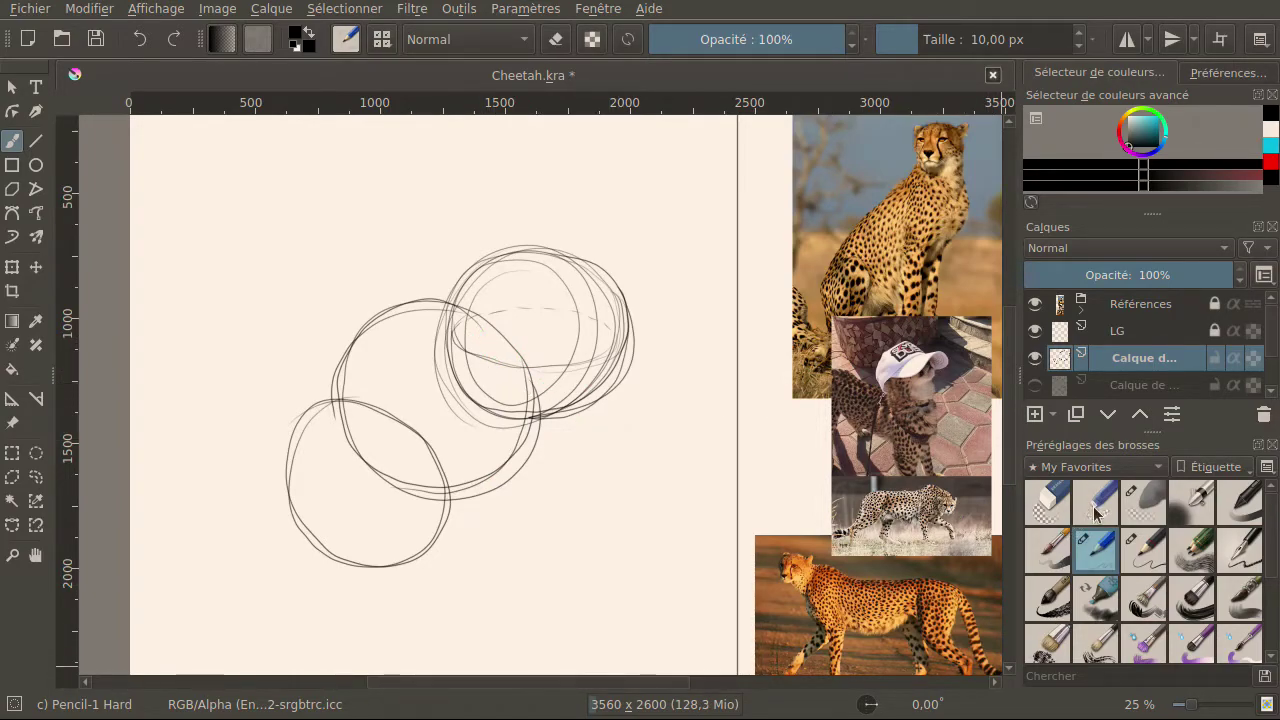
# Erase the exposed arcs of the middle circle with Eraser Soft, leaving the parts overlapping its two neighbours.
pyautogui.click(1143, 500)
pyautogui.moveTo(404, 296); pyautogui.dragTo(341, 360)
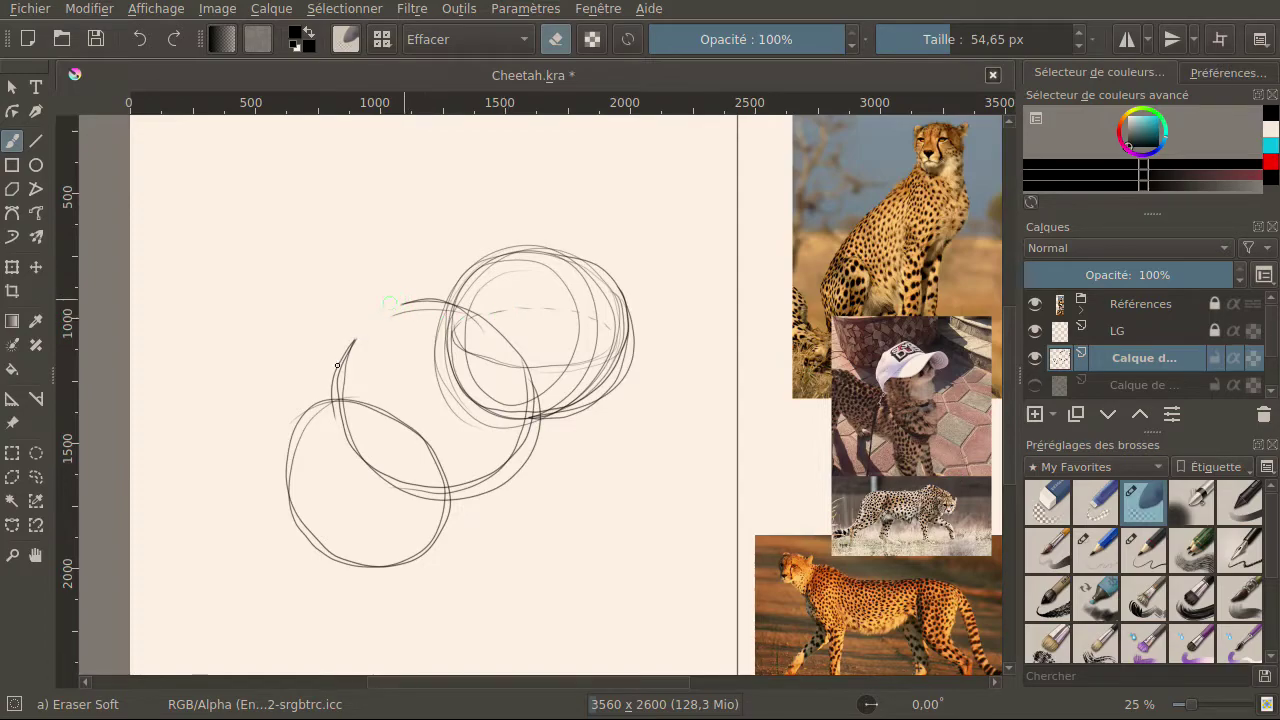
pyautogui.moveTo(415, 302); pyautogui.dragTo(440, 292)
pyautogui.moveTo(505, 480)
pyautogui.mouseDown()
pyautogui.moveTo(510, 443)
pyautogui.moveTo(536, 424)
pyautogui.mouseUp()
pyautogui.moveTo(458, 500); pyautogui.dragTo(492, 472)
pyautogui.moveTo(530, 376); pyautogui.dragTo(534, 402)
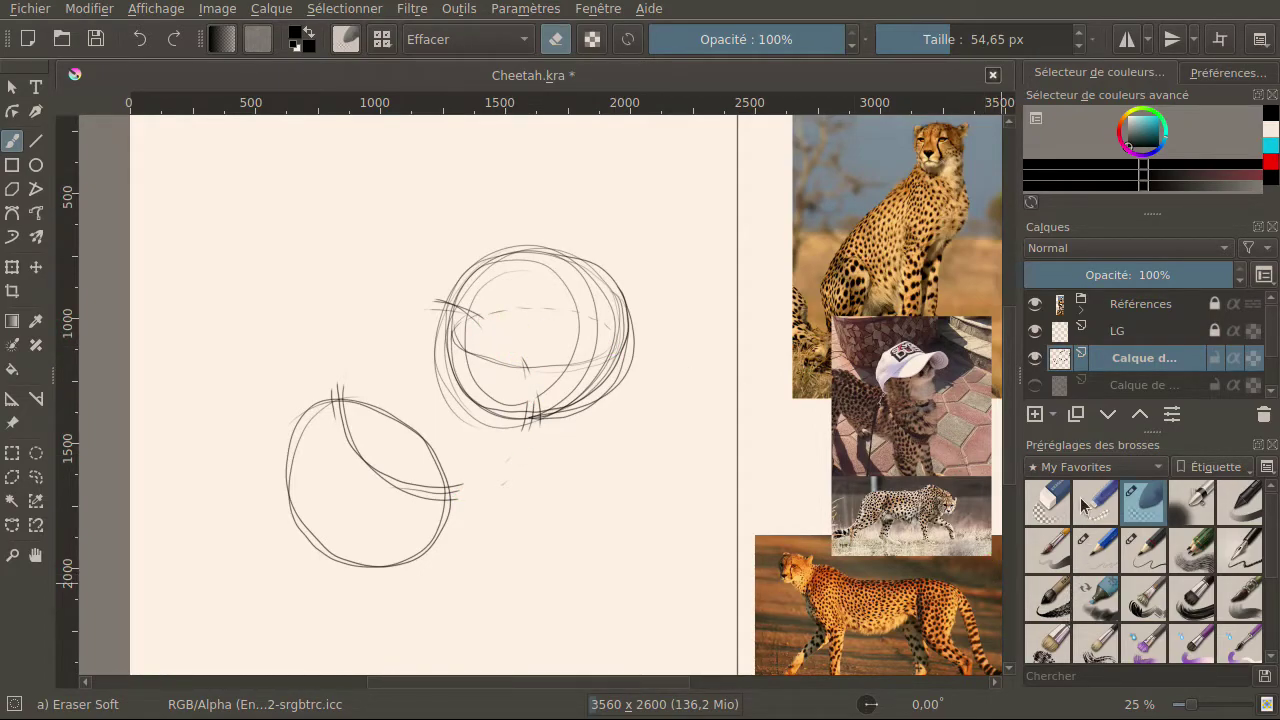
# Redraw the middle circle with Pencil-1 Hard and reinforce the outlines of the lower-left and middle circles in several passes.
pyautogui.click(1095, 550)
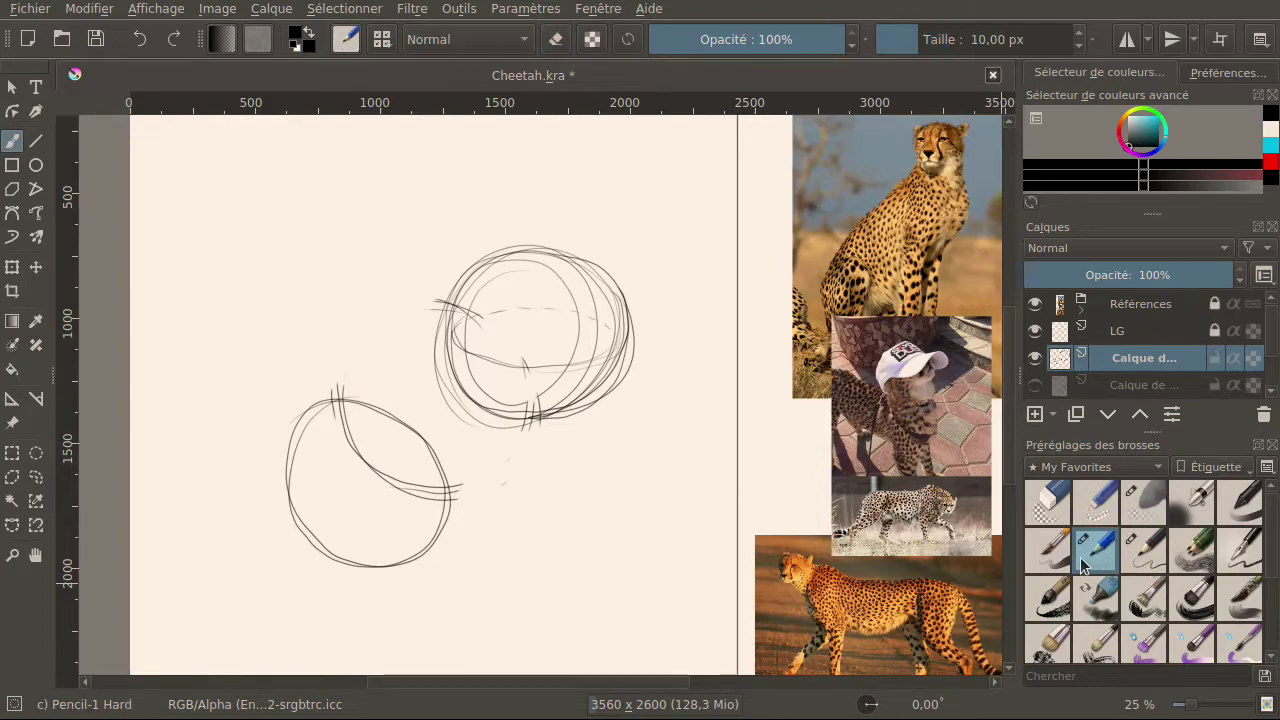
pyautogui.moveTo(343, 385)
pyautogui.mouseDown()
pyautogui.moveTo(398, 318)
pyautogui.moveTo(455, 300)
pyautogui.moveTo(530, 380)
pyautogui.moveTo(535, 446)
pyautogui.moveTo(445, 486)
pyautogui.mouseUp()
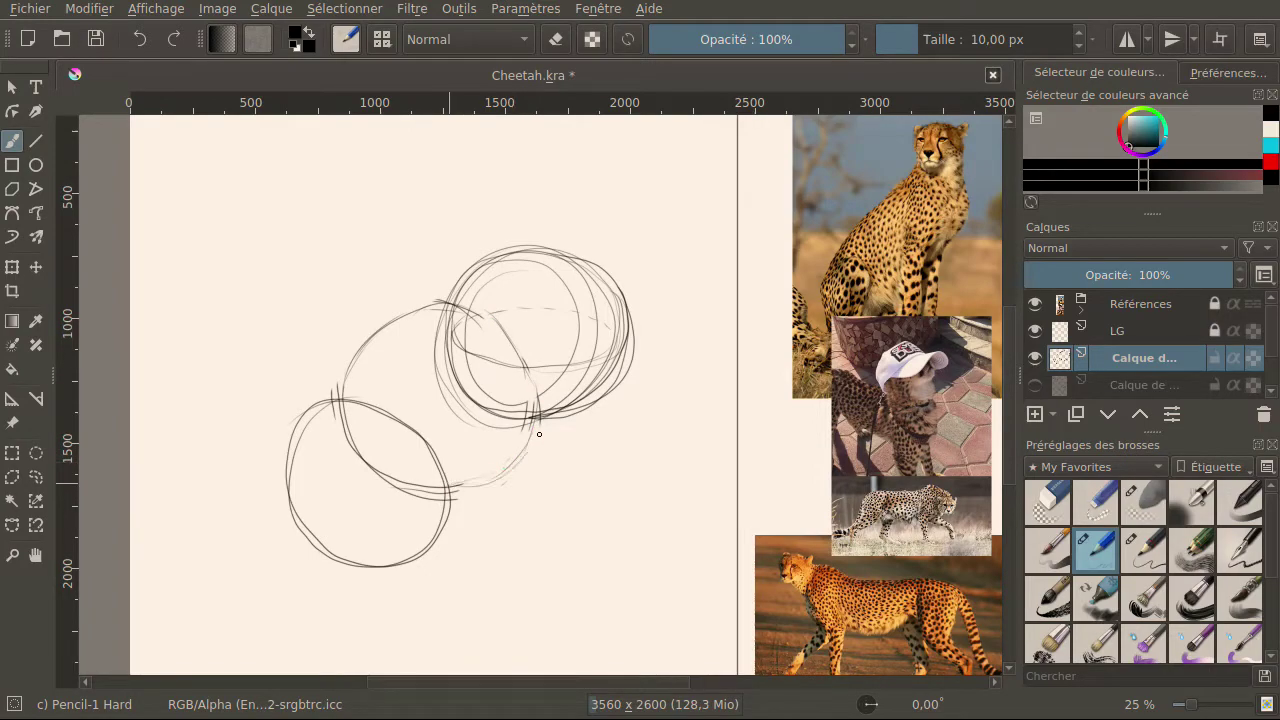
pyautogui.moveTo(354, 426)
pyautogui.mouseDown()
pyautogui.moveTo(477, 489)
pyautogui.moveTo(452, 492)
pyautogui.moveTo(438, 540)
pyautogui.moveTo(368, 571)
pyautogui.moveTo(310, 557)
pyautogui.moveTo(283, 517)
pyautogui.moveTo(304, 431)
pyautogui.mouseUp()
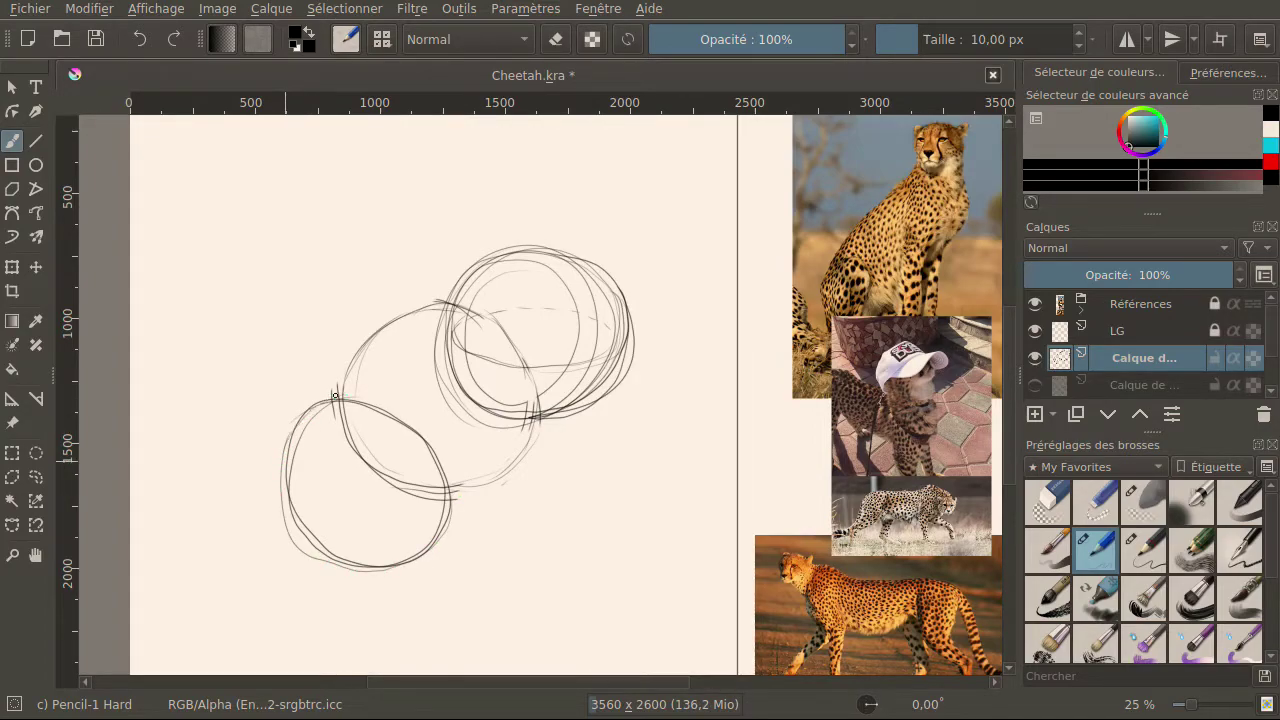
pyautogui.moveTo(284, 526)
pyautogui.mouseDown()
pyautogui.moveTo(306, 557)
pyautogui.moveTo(341, 565)
pyautogui.mouseUp()
pyautogui.moveTo(435, 533); pyautogui.dragTo(450, 471)
pyautogui.moveTo(411, 409)
pyautogui.mouseDown()
pyautogui.moveTo(353, 400)
pyautogui.moveTo(294, 464)
pyautogui.mouseUp()
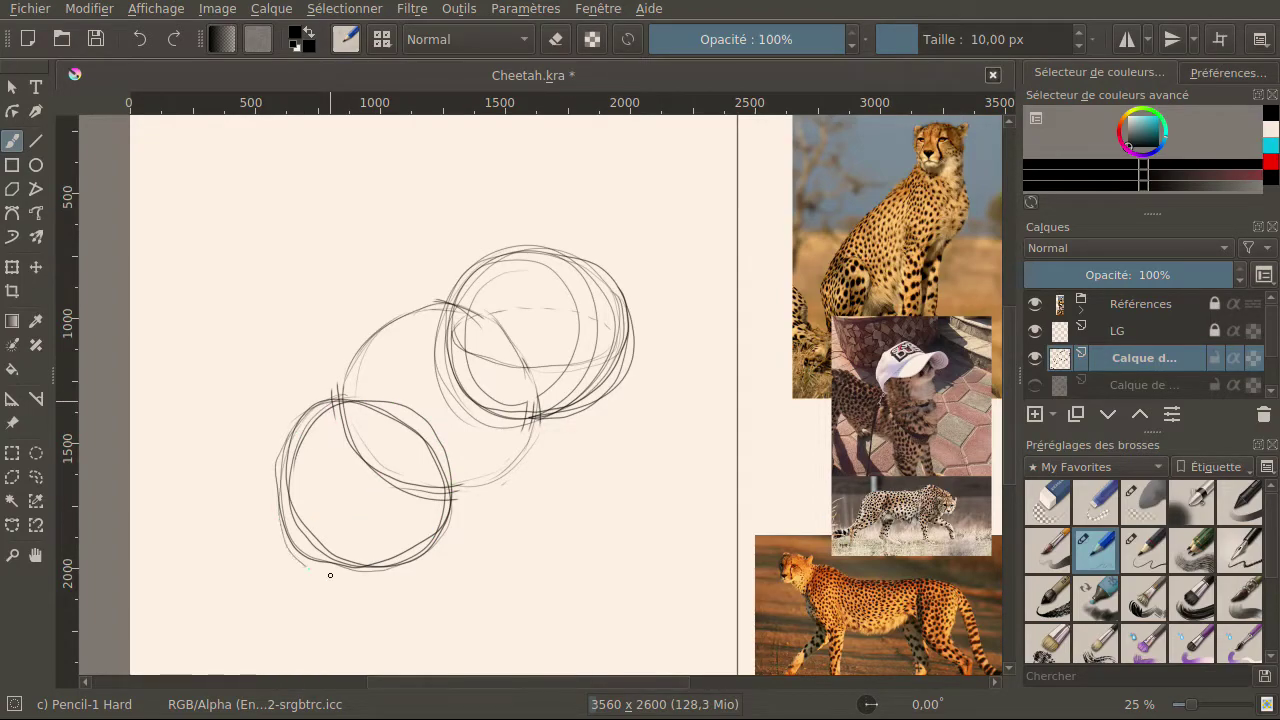
pyautogui.moveTo(433, 484)
pyautogui.mouseDown()
pyautogui.moveTo(417, 423)
pyautogui.moveTo(292, 455)
pyautogui.mouseUp()
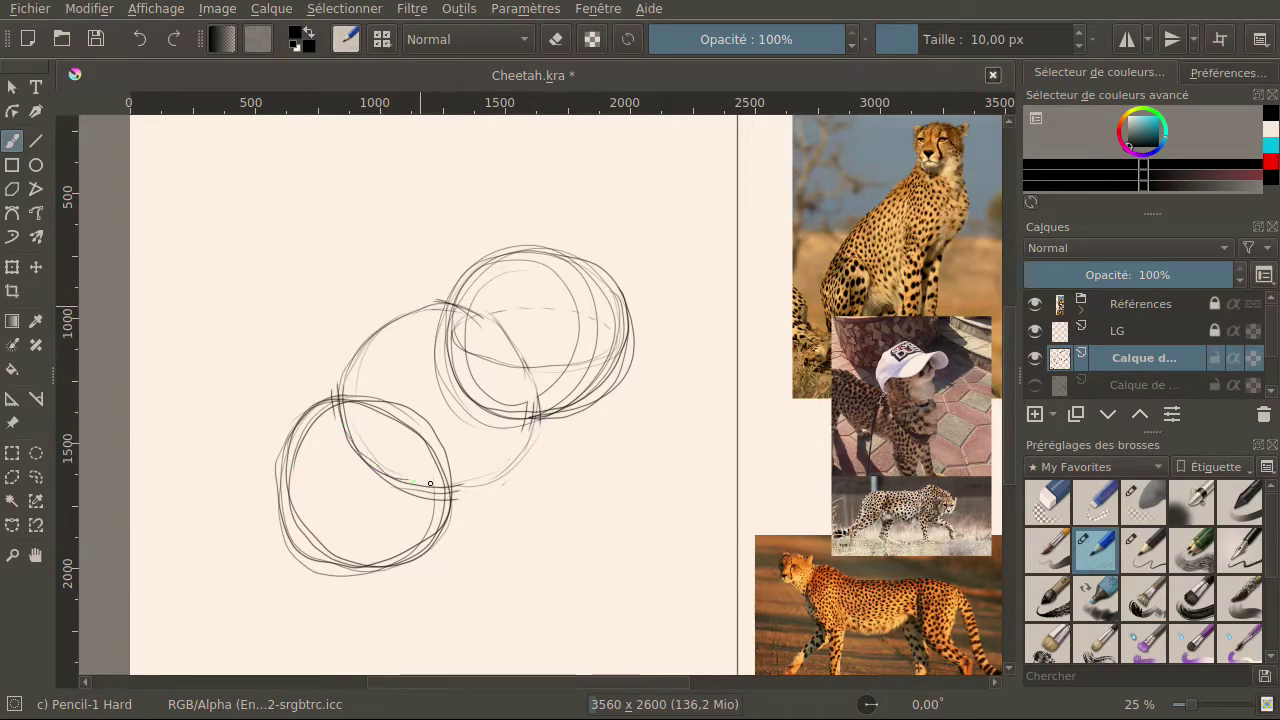
pyautogui.moveTo(494, 483)
pyautogui.mouseDown()
pyautogui.moveTo(533, 413)
pyautogui.moveTo(529, 354)
pyautogui.moveTo(506, 317)
pyautogui.mouseUp()
pyautogui.moveTo(380, 330); pyautogui.dragTo(356, 420)
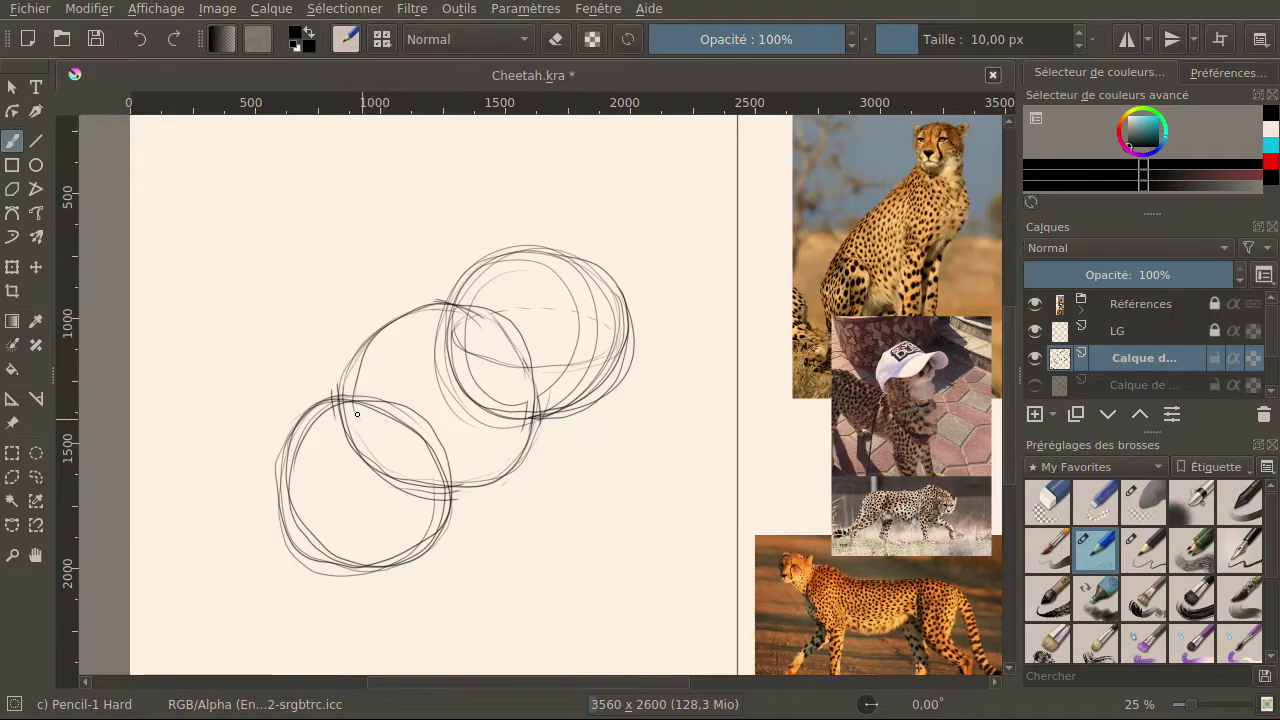
# Add curved contour ellipses with broken far sides to the middle and lower-left circles, undoing and redrawing the lower-left one.
pyautogui.moveTo(387, 431)
pyautogui.mouseDown()
pyautogui.moveTo(483, 421)
pyautogui.moveTo(517, 379)
pyautogui.mouseUp()
pyautogui.moveTo(355, 421)
pyautogui.mouseDown()
pyautogui.moveTo(442, 430)
pyautogui.moveTo(493, 419)
pyautogui.moveTo(522, 394)
pyautogui.moveTo(530, 362)
pyautogui.mouseUp()
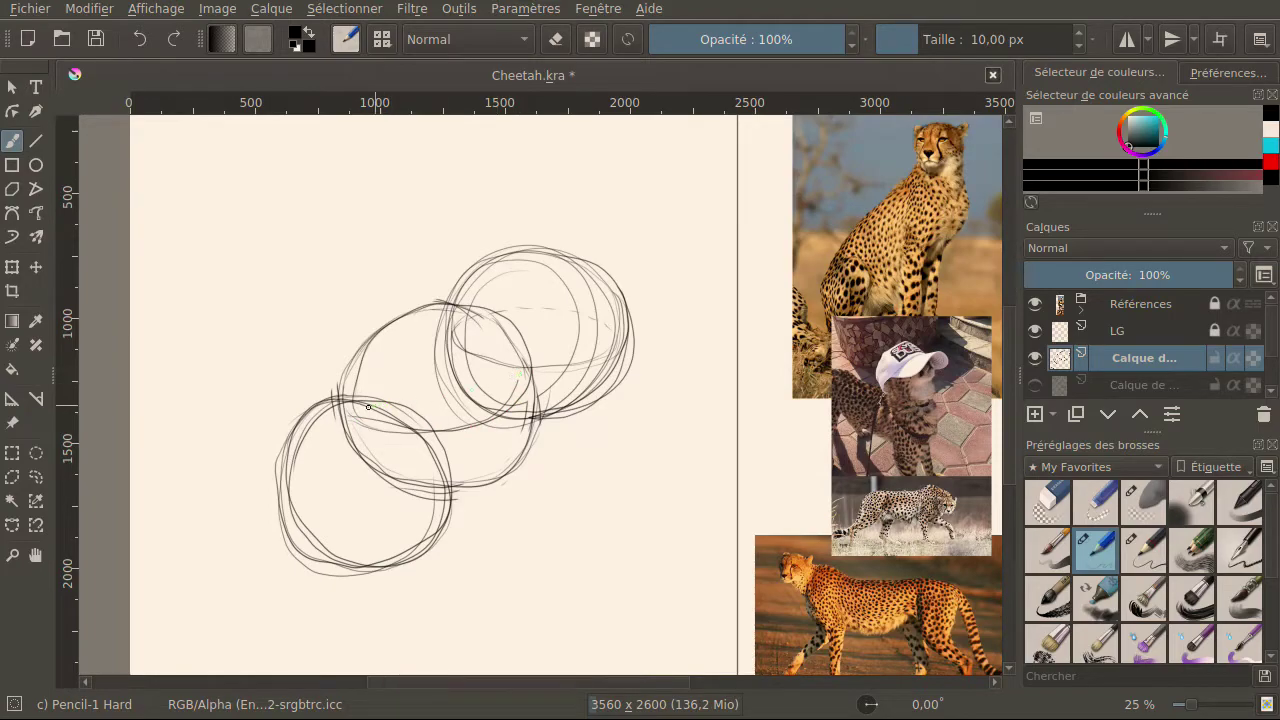
pyautogui.moveTo(395, 393); pyautogui.dragTo(433, 382)
pyautogui.moveTo(294, 487)
pyautogui.mouseDown()
pyautogui.moveTo(354, 509)
pyautogui.moveTo(406, 458)
pyautogui.mouseUp()
pyautogui.moveTo(310, 470); pyautogui.dragTo(374, 446)
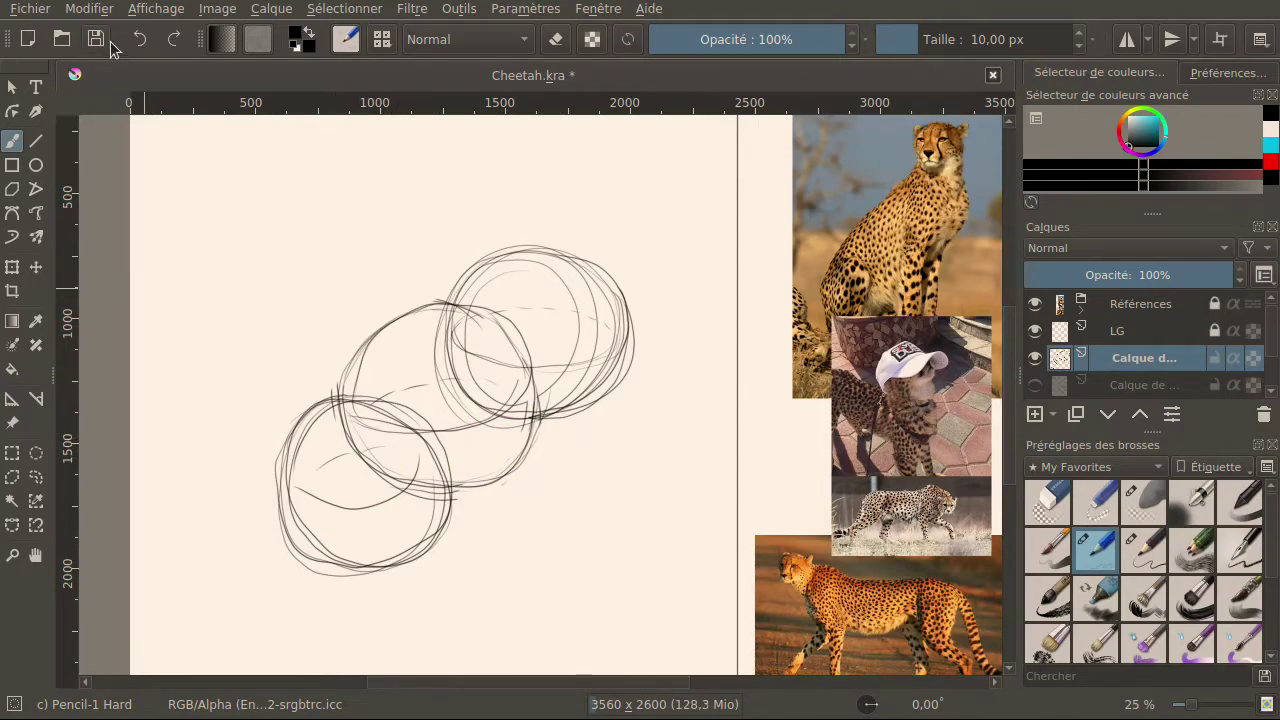
pyautogui.click(140, 39)
pyautogui.click(140, 39)
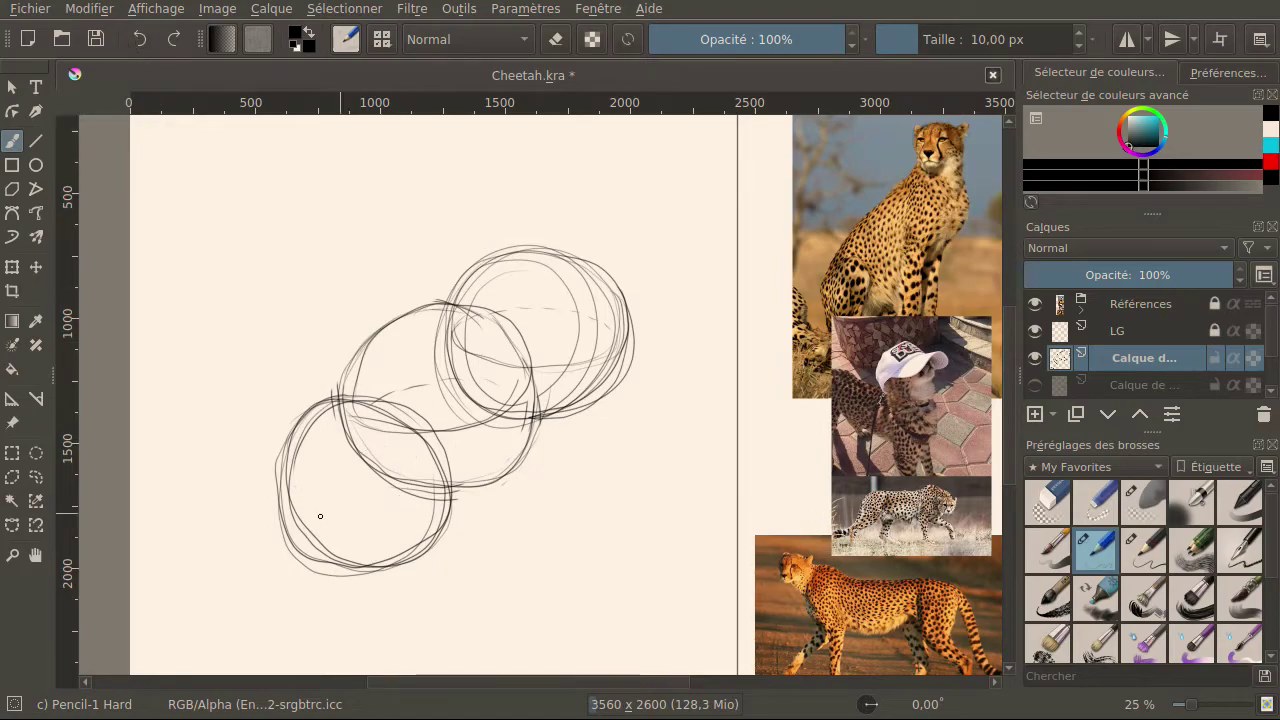
pyautogui.moveTo(320, 487); pyautogui.dragTo(336, 475)
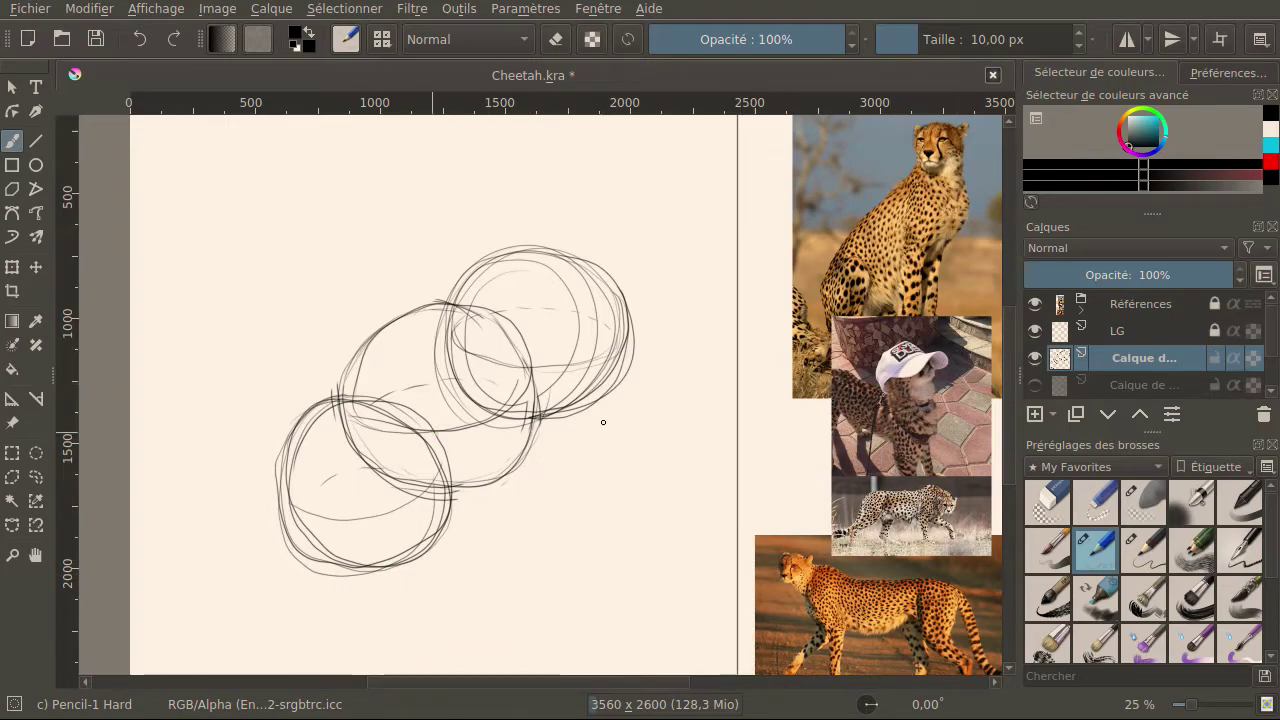
# Fade all three circles to faint guide lines with Eraser Soft enlarged to 605,83 px.
pyautogui.click(1142, 505)
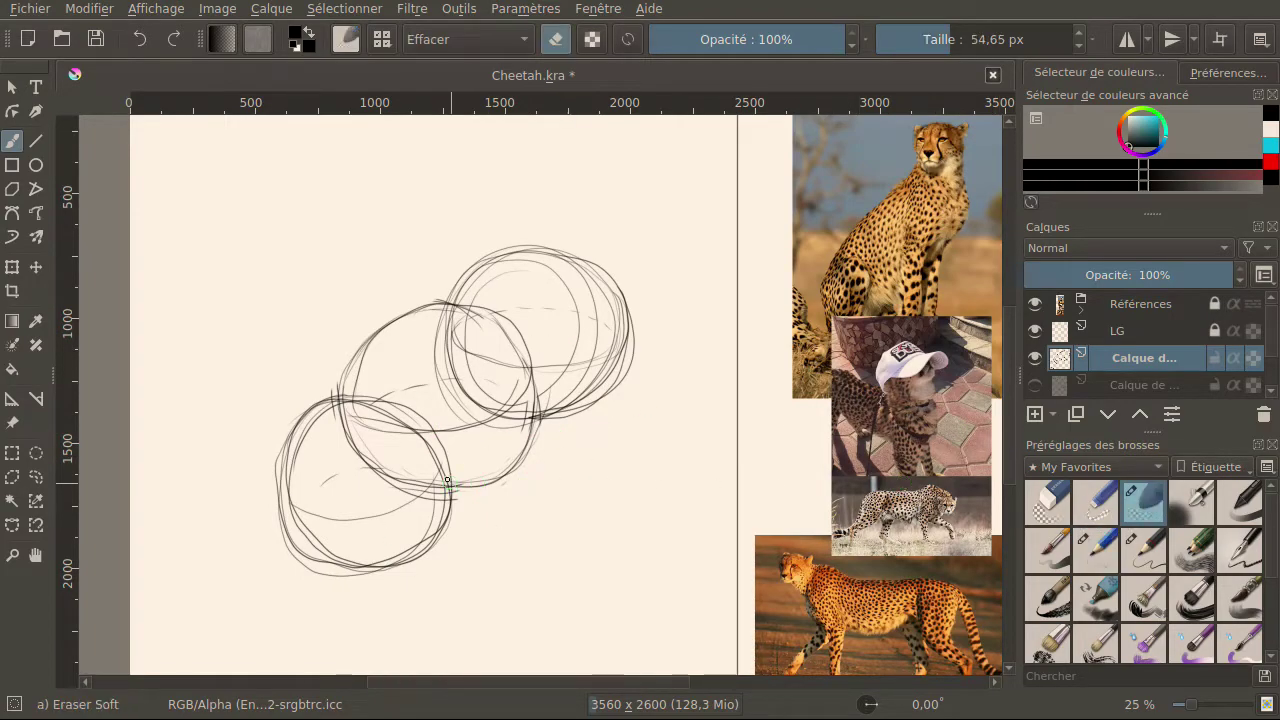
pyautogui.click(984, 46)
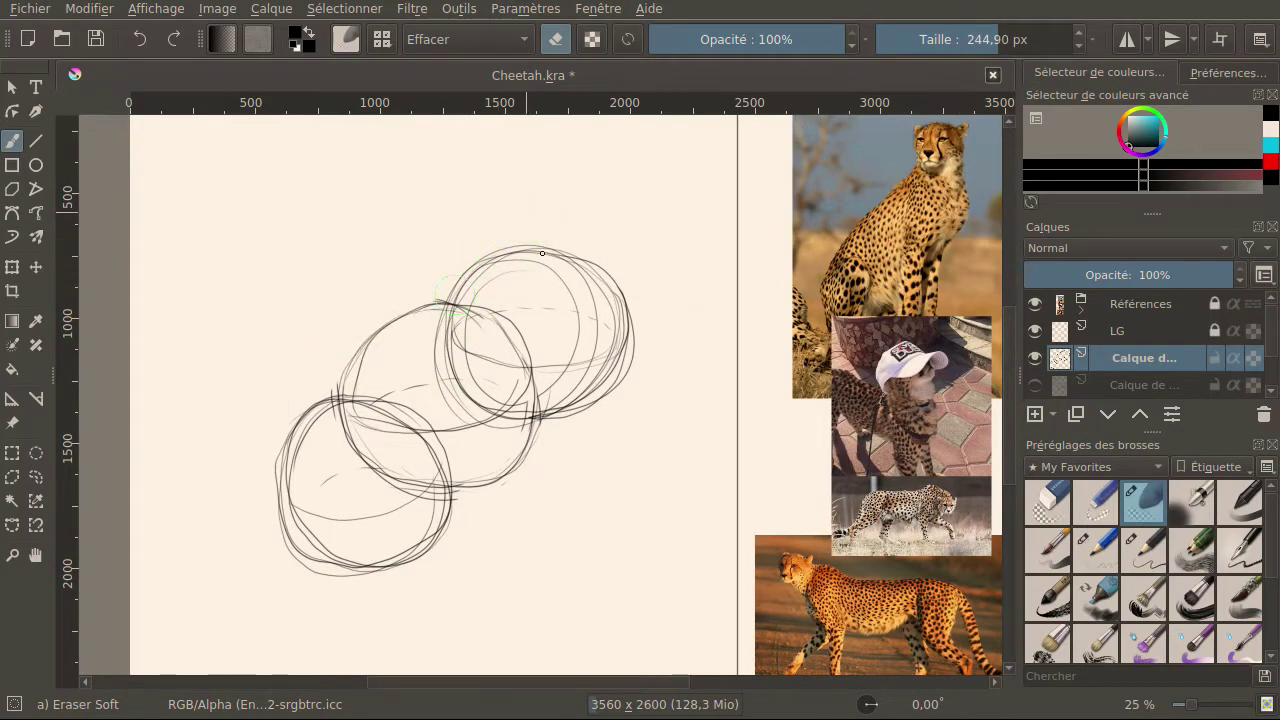
pyautogui.click(1040, 45)
pyautogui.moveTo(460, 335)
pyautogui.mouseDown()
pyautogui.moveTo(612, 304)
pyautogui.moveTo(522, 437)
pyautogui.moveTo(668, 377)
pyautogui.moveTo(344, 552)
pyautogui.moveTo(464, 453)
pyautogui.moveTo(456, 412)
pyautogui.moveTo(359, 429)
pyautogui.moveTo(346, 402)
pyautogui.moveTo(332, 406)
pyautogui.moveTo(404, 329)
pyautogui.moveTo(501, 323)
pyautogui.moveTo(543, 374)
pyautogui.moveTo(470, 439)
pyautogui.moveTo(658, 318)
pyautogui.moveTo(616, 241)
pyautogui.moveTo(393, 354)
pyautogui.moveTo(270, 500)
pyautogui.moveTo(393, 395)
pyautogui.moveTo(626, 303)
pyautogui.moveTo(380, 503)
pyautogui.moveTo(300, 591)
pyautogui.moveTo(536, 450)
pyautogui.moveTo(644, 340)
pyautogui.moveTo(655, 275)
pyautogui.moveTo(510, 272)
pyautogui.moveTo(363, 336)
pyautogui.moveTo(295, 492)
pyautogui.mouseUp()
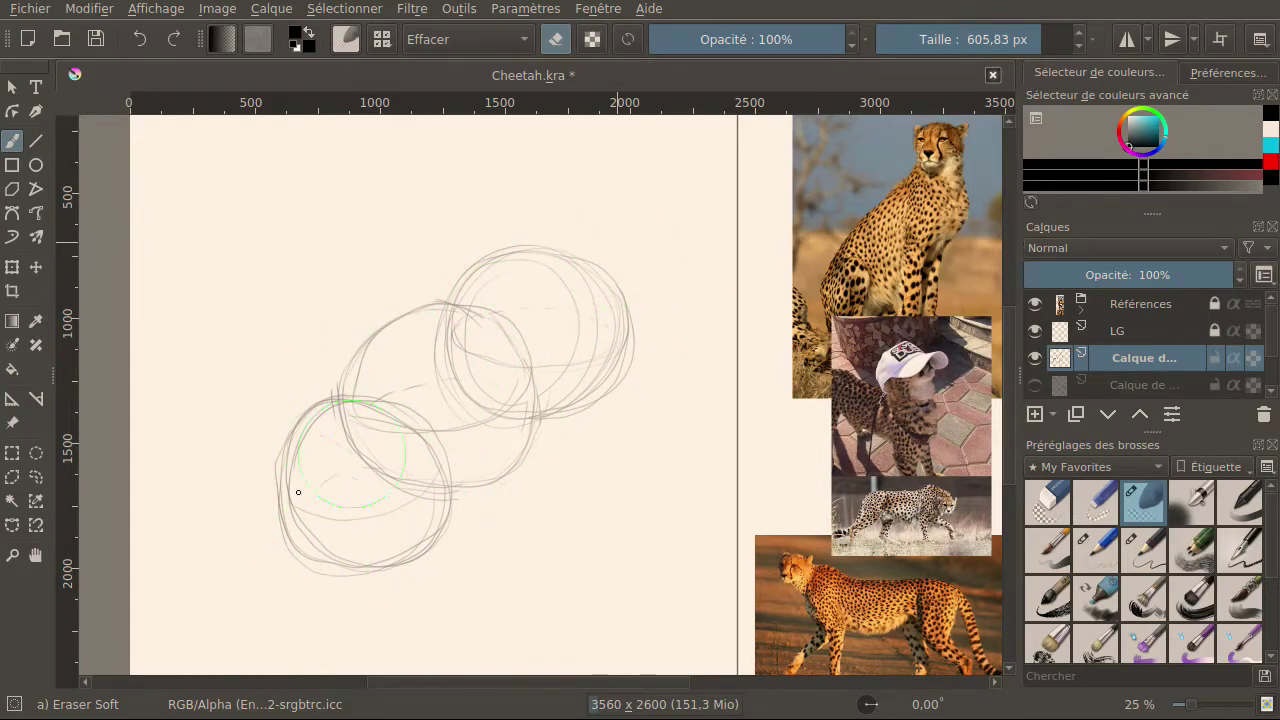
pyautogui.moveTo(321, 431)
pyautogui.mouseDown()
pyautogui.moveTo(241, 514)
pyautogui.moveTo(258, 538)
pyautogui.moveTo(648, 266)
pyautogui.moveTo(558, 404)
pyautogui.moveTo(451, 528)
pyautogui.moveTo(354, 610)
pyautogui.mouseUp()
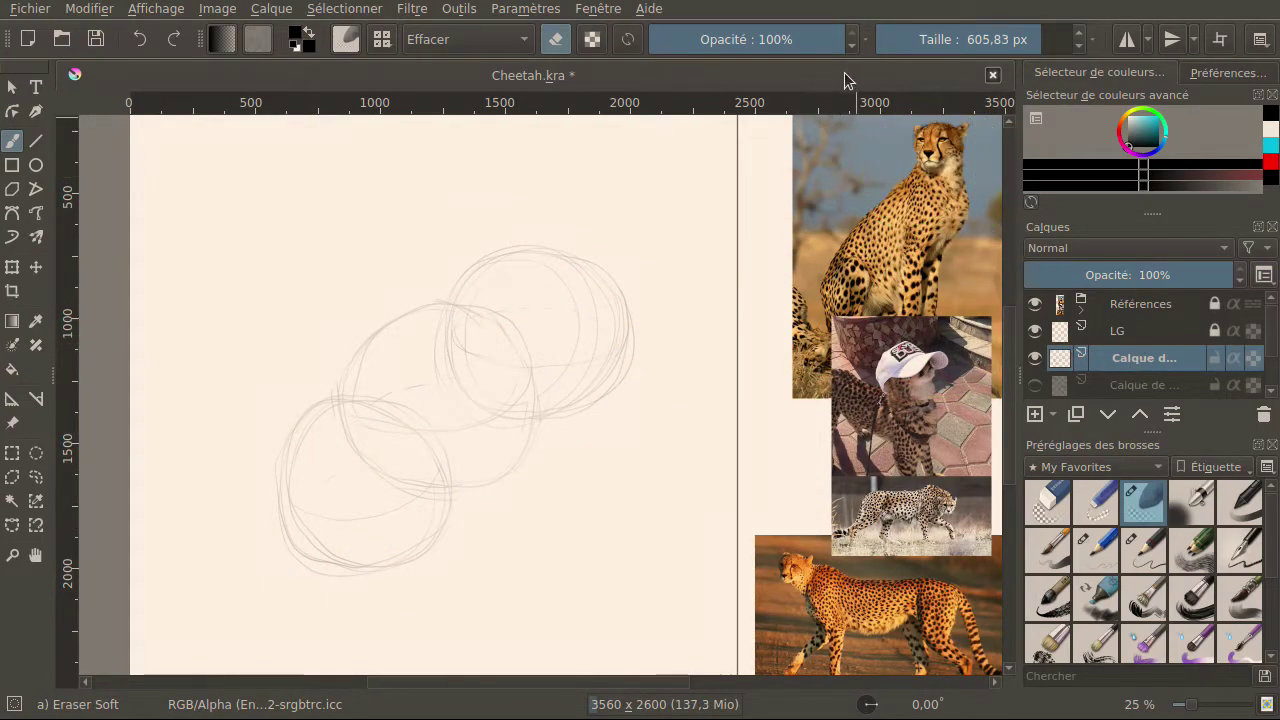
# Set the Eraser Soft size back to 54,65 px.
pyautogui.click(932, 40)
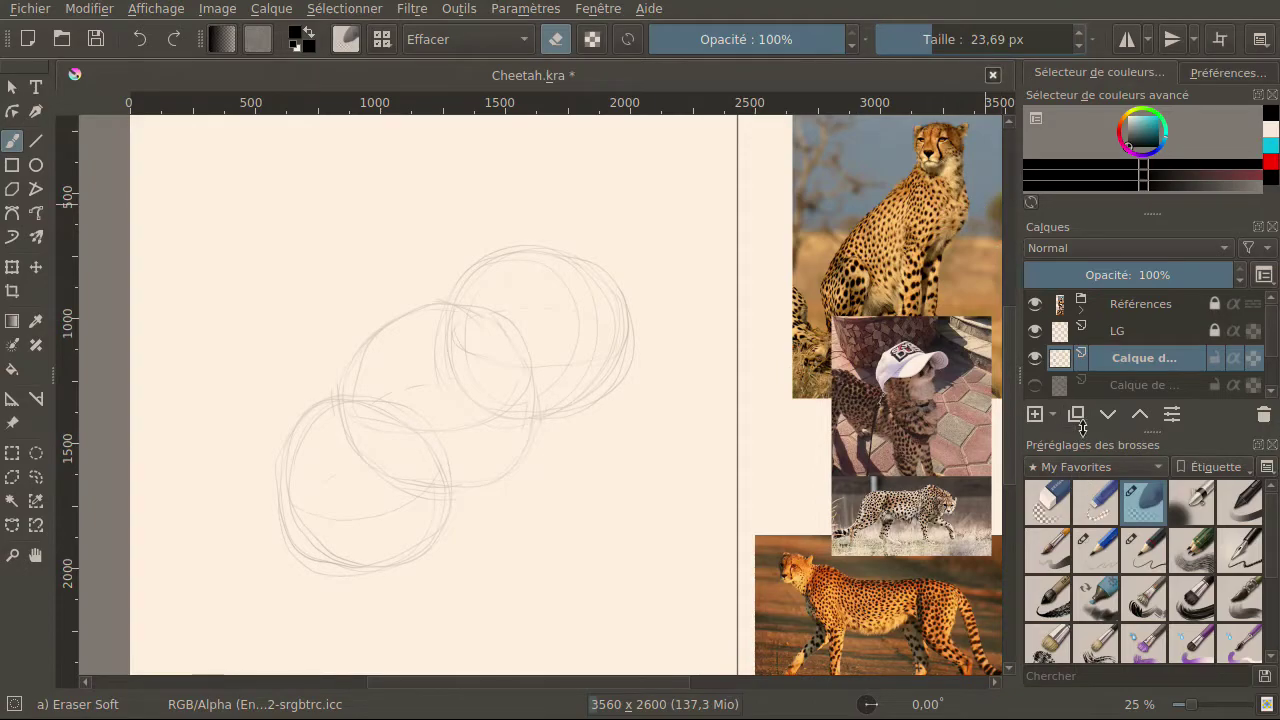
pyautogui.click(1048, 502)
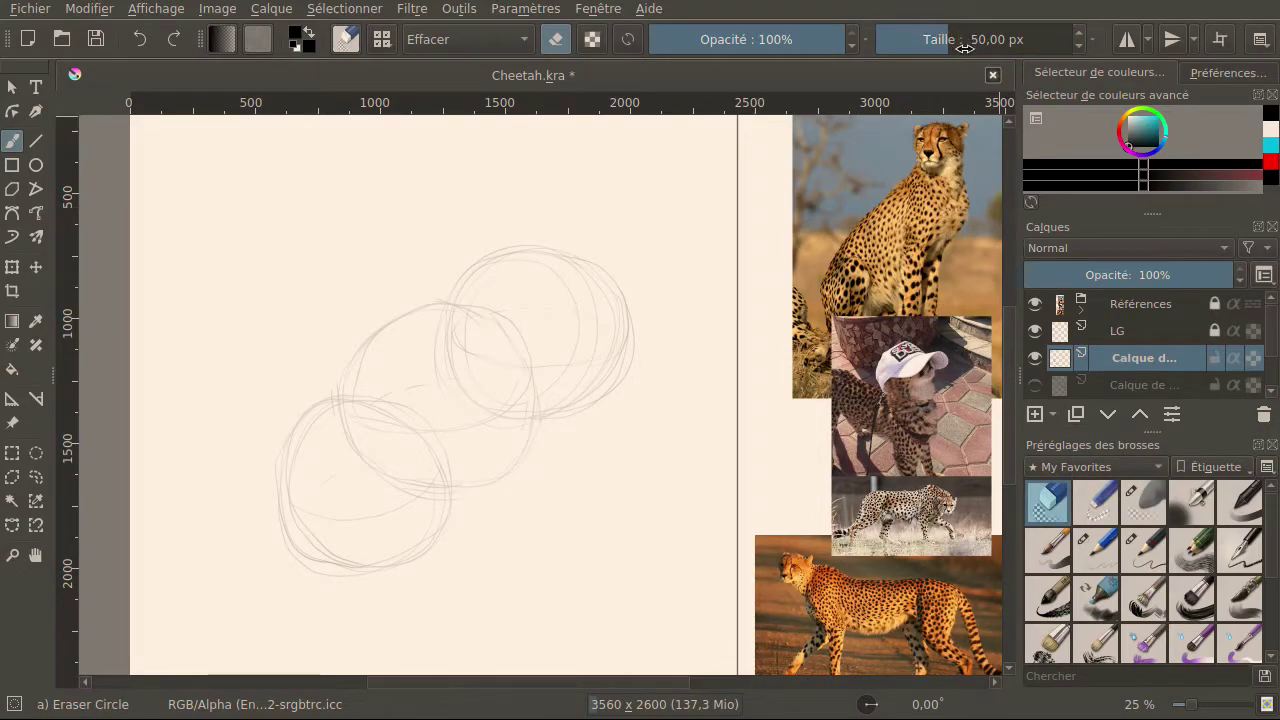
pyautogui.click(1090, 512)
pyautogui.click(1130, 514)
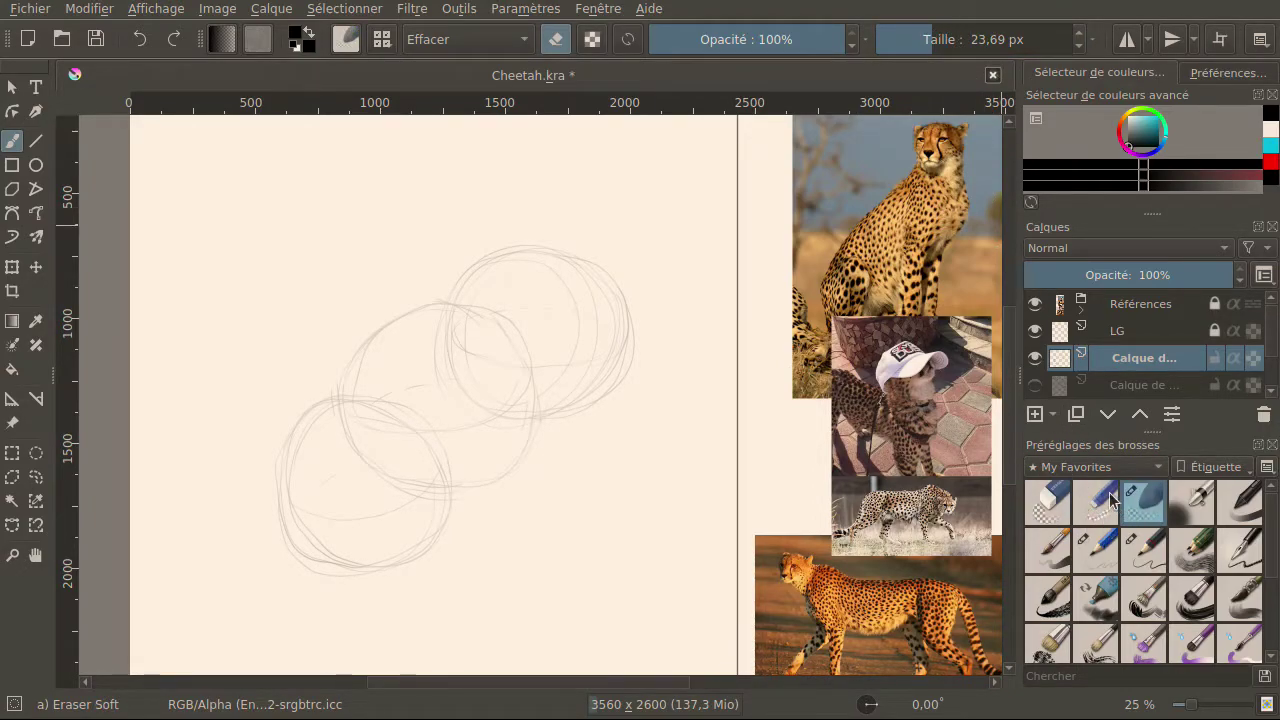
pyautogui.click(962, 40)
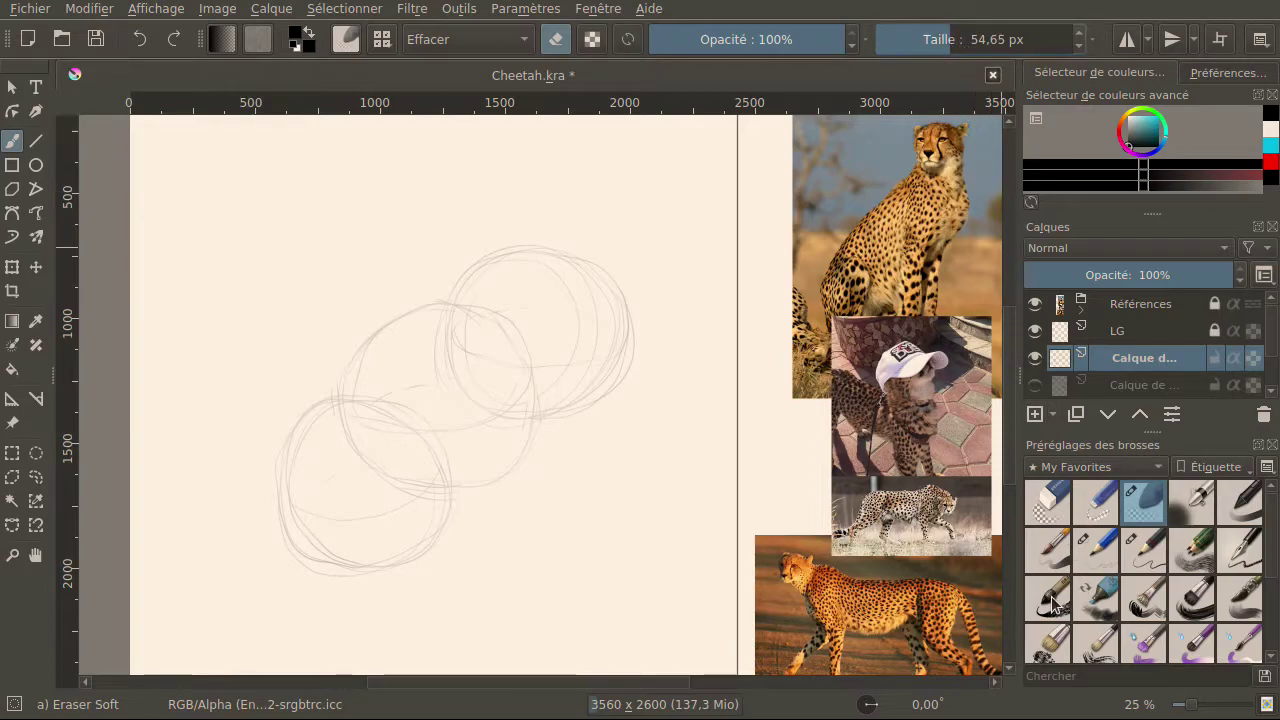
# Resketch the lower-left circle slightly lower and further right with Pencil-1 Hard, and retrace the middle circle.
pyautogui.click(1097, 568)
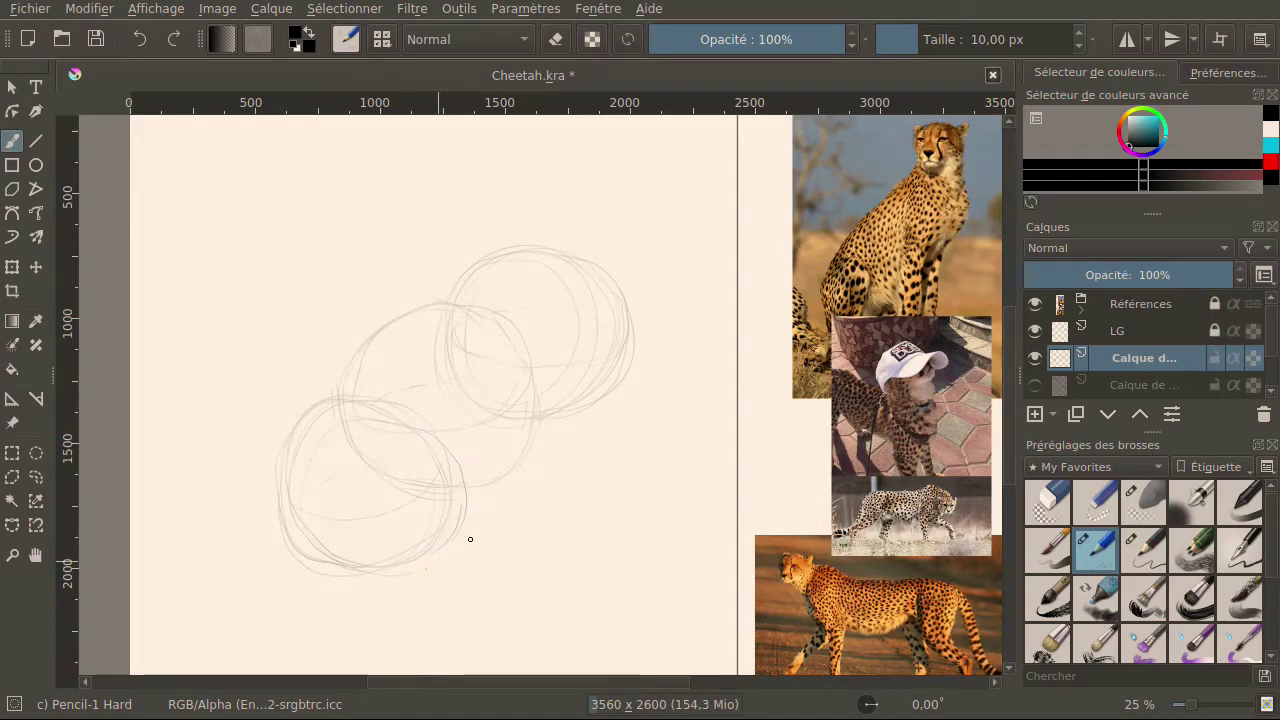
pyautogui.moveTo(367, 436)
pyautogui.mouseDown()
pyautogui.moveTo(317, 523)
pyautogui.moveTo(422, 594)
pyautogui.mouseUp()
pyautogui.moveTo(322, 466)
pyautogui.mouseDown()
pyautogui.moveTo(370, 582)
pyautogui.moveTo(466, 482)
pyautogui.moveTo(324, 467)
pyautogui.moveTo(376, 604)
pyautogui.mouseUp()
pyautogui.moveTo(312, 448)
pyautogui.mouseDown()
pyautogui.moveTo(367, 580)
pyautogui.moveTo(439, 434)
pyautogui.mouseUp()
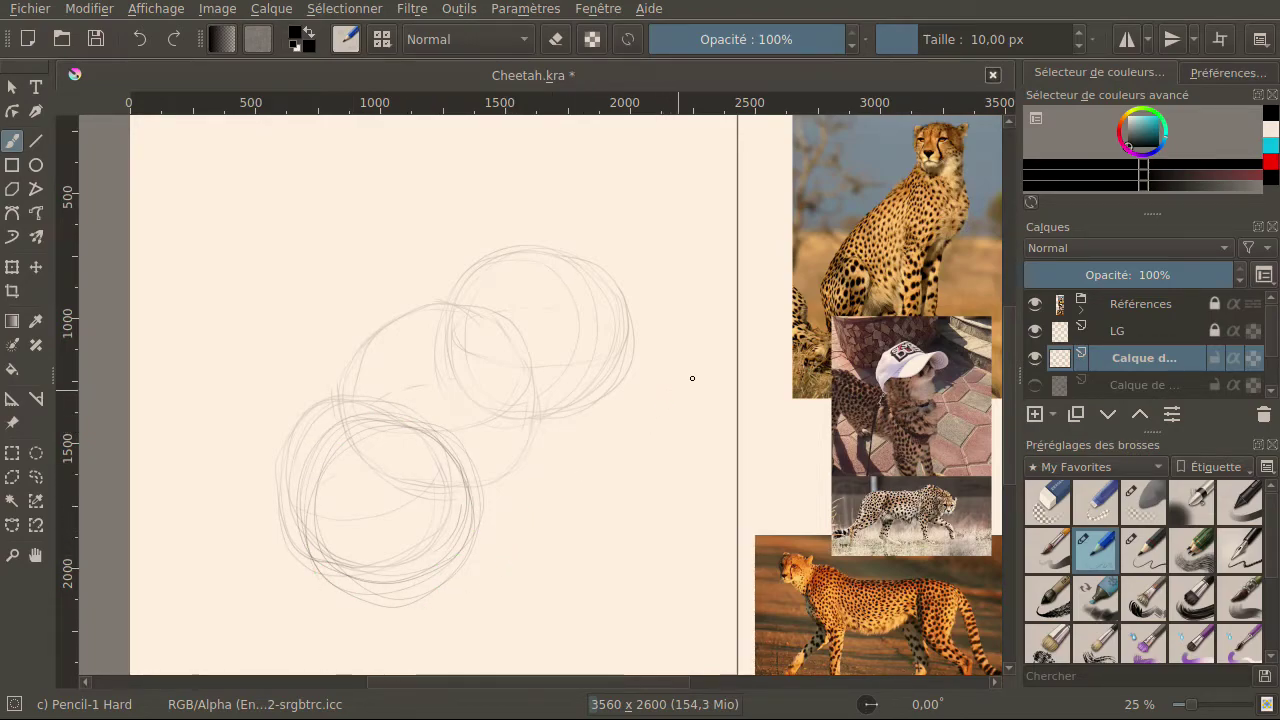
pyautogui.moveTo(349, 383)
pyautogui.mouseDown()
pyautogui.moveTo(403, 314)
pyautogui.moveTo(506, 309)
pyautogui.mouseUp()
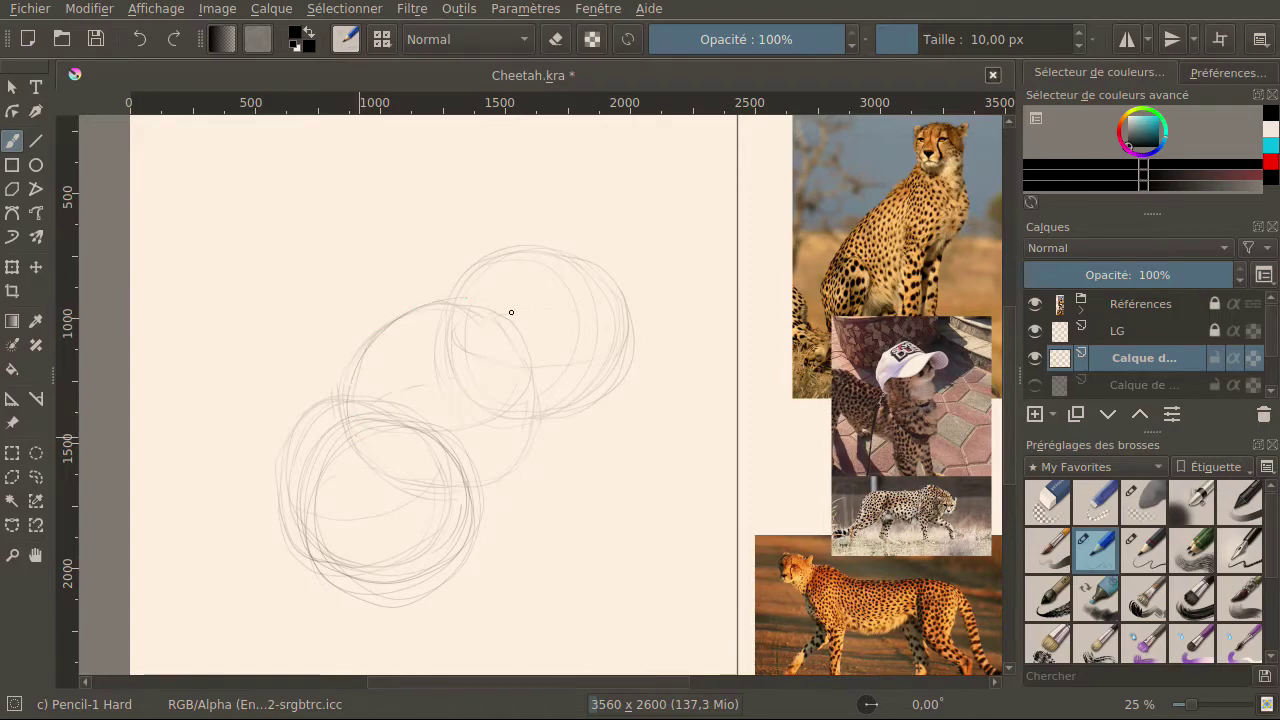
pyautogui.moveTo(392, 466); pyautogui.dragTo(498, 464)
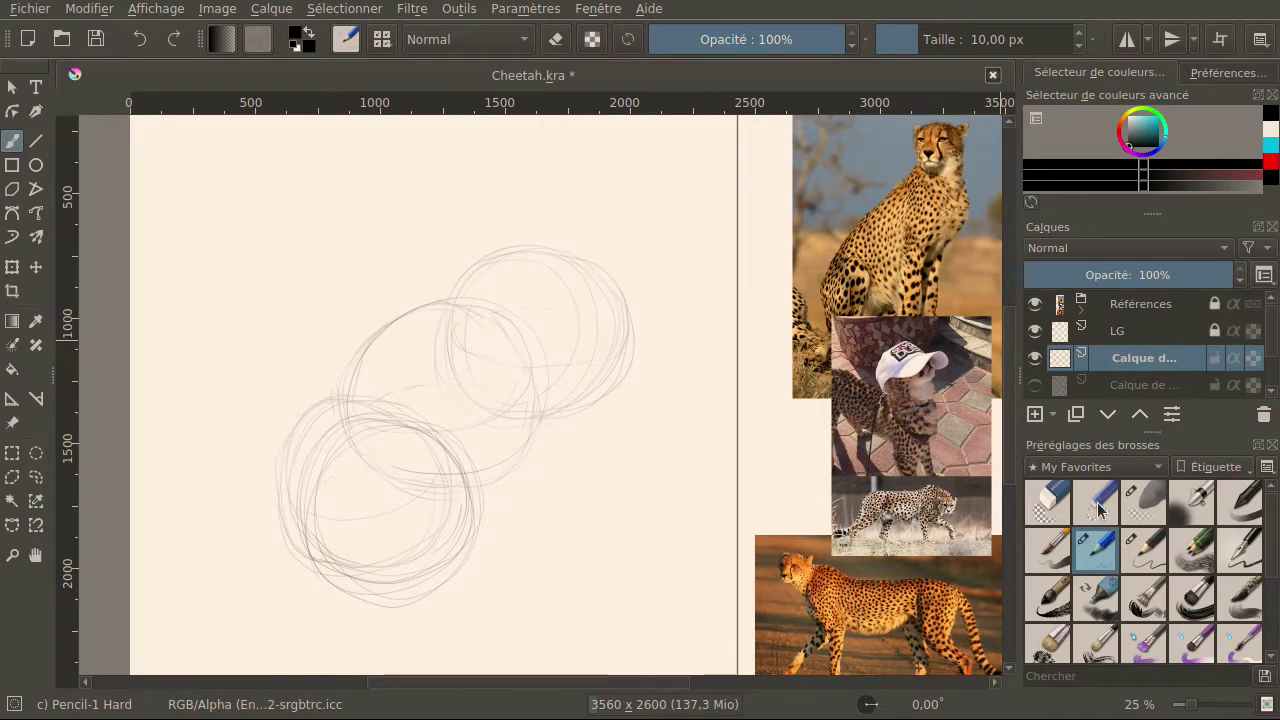
# Delete the three-circle sketch layer, add a fresh layer and draw one loose circle in the middle of the page.
pyautogui.click(1263, 416)
pyautogui.click(1035, 417)
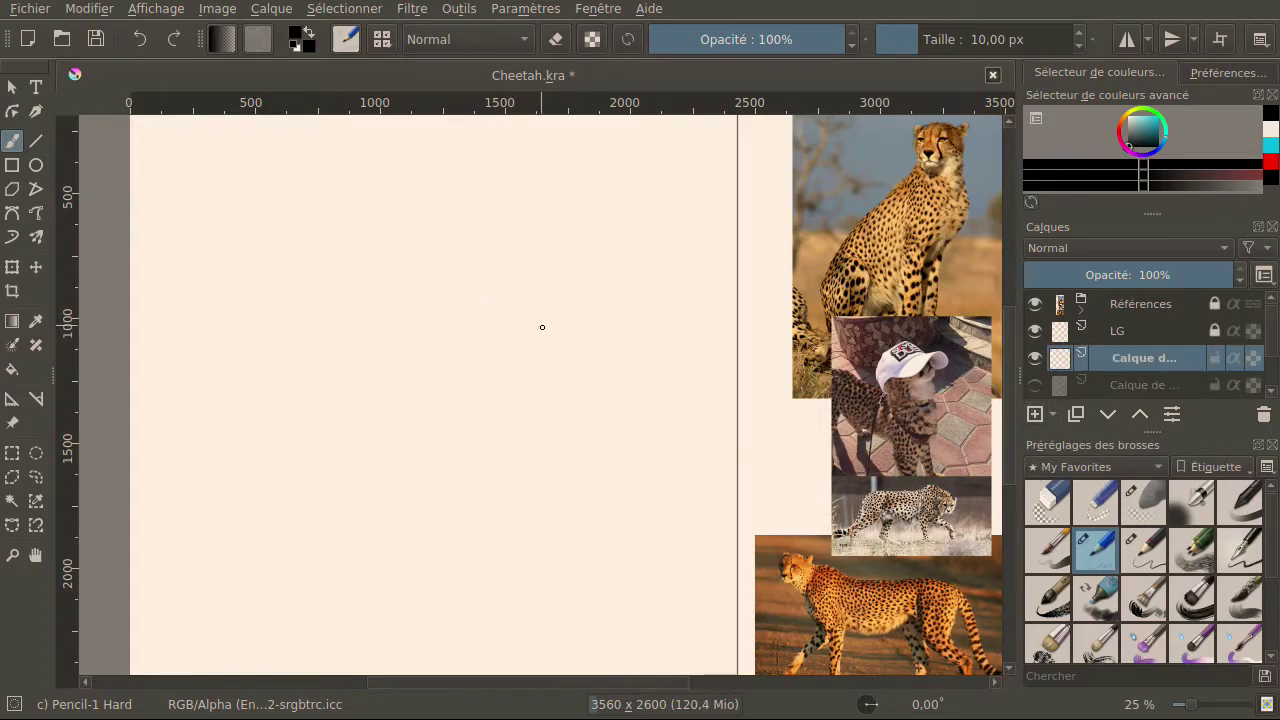
pyautogui.moveTo(560, 300); pyautogui.dragTo(480, 310)
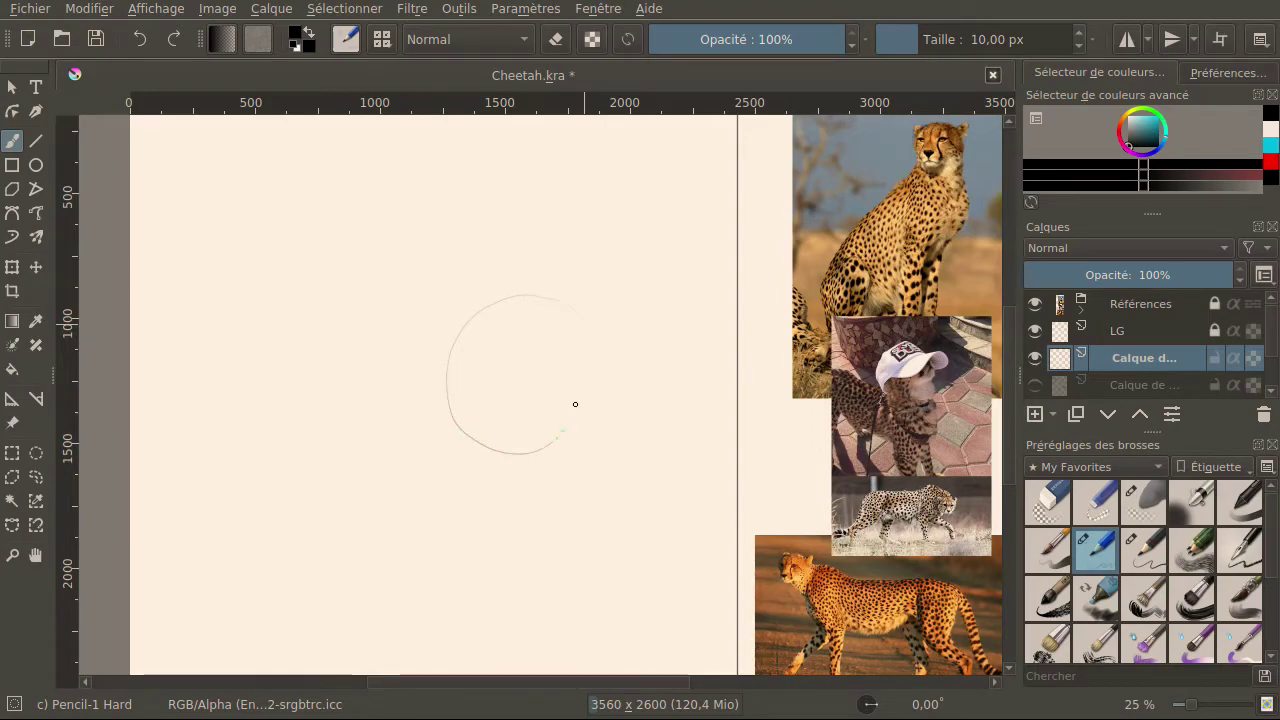
# Mark the sitting cheetah's body with three overlapping red circles on a new layer above Références, delete that layer and reselect the sketch layer.
pyautogui.click(1137, 304)
pyautogui.click(1034, 414)
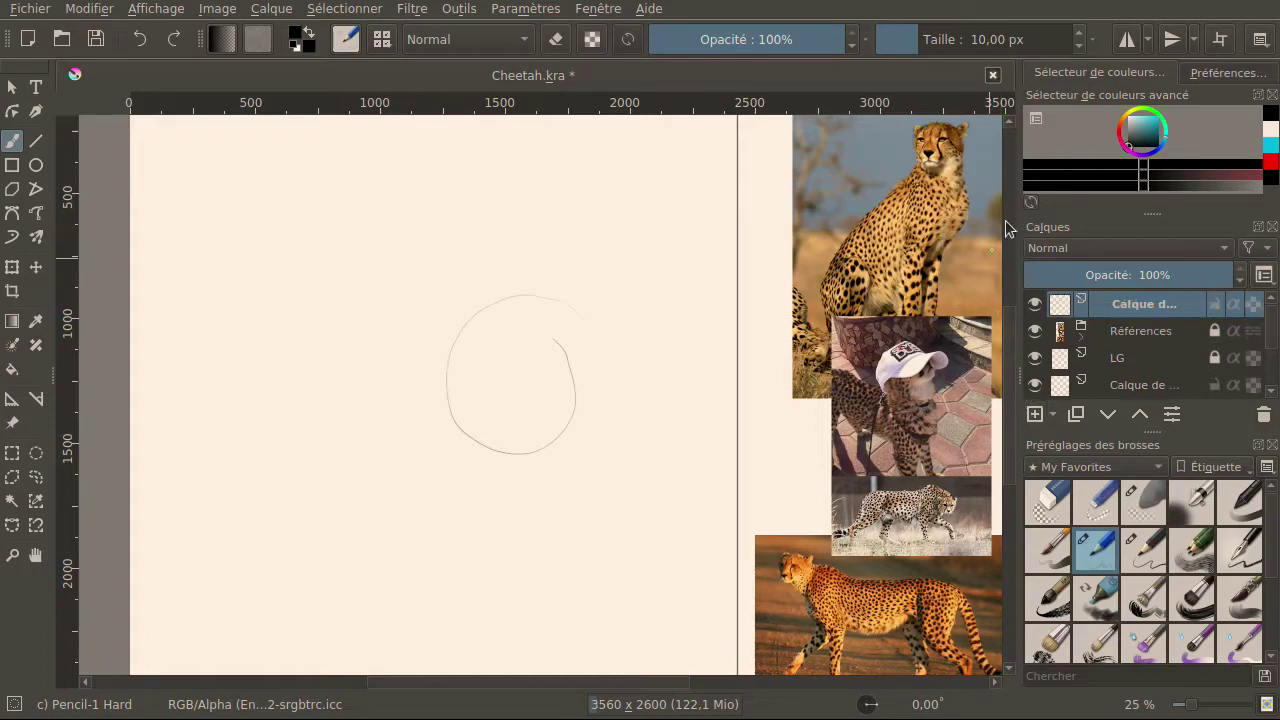
pyautogui.click(1270, 168)
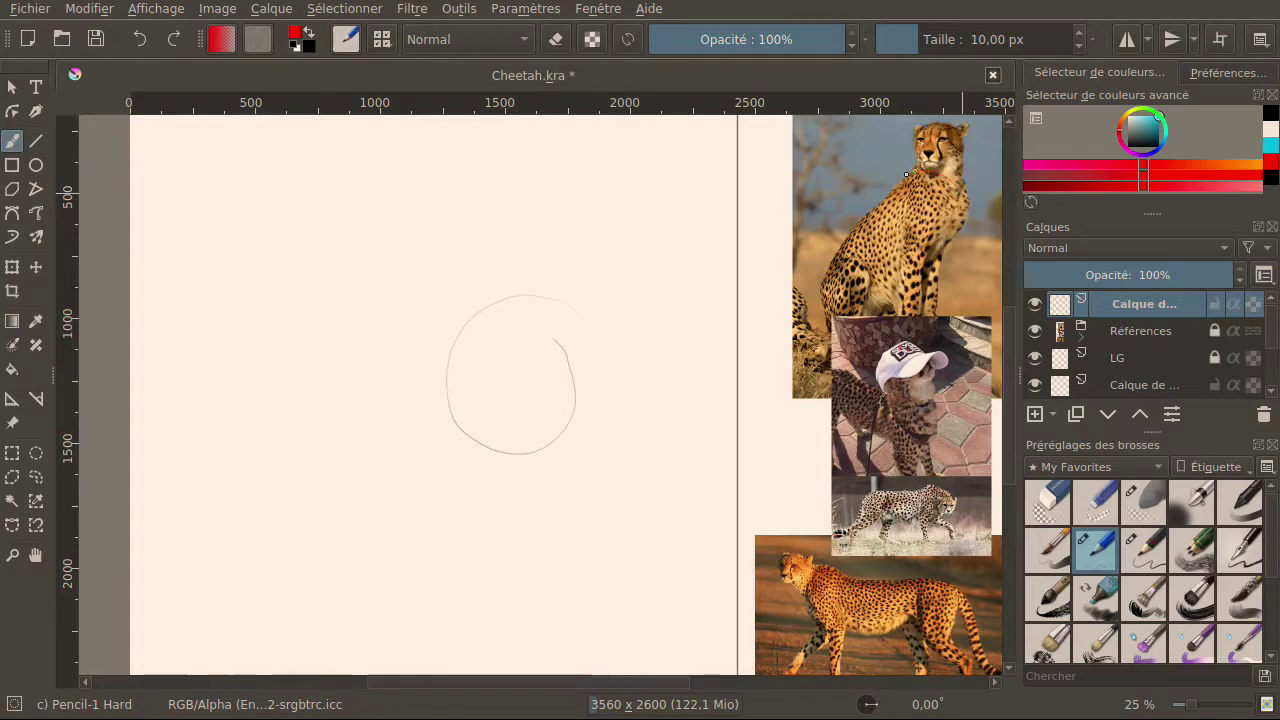
pyautogui.moveTo(917, 251); pyautogui.dragTo(955, 242)
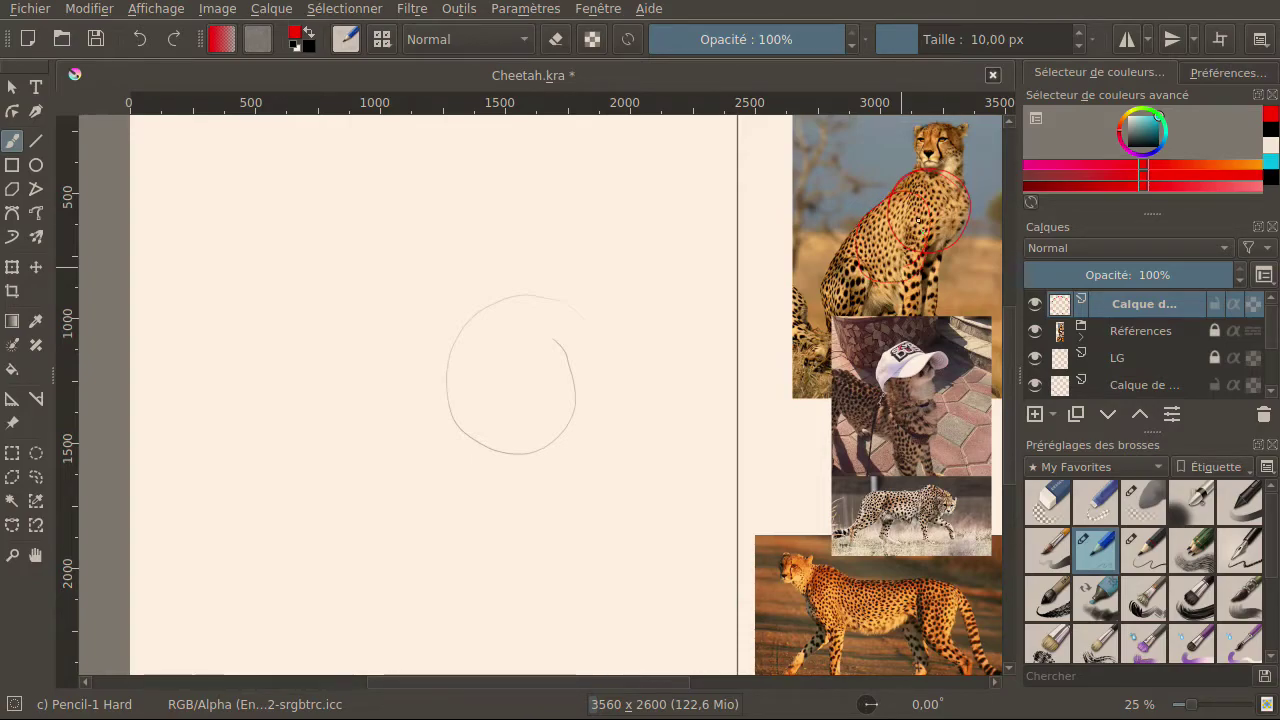
pyautogui.moveTo(871, 202)
pyautogui.mouseDown()
pyautogui.moveTo(856, 233)
pyautogui.moveTo(868, 268)
pyautogui.moveTo(899, 273)
pyautogui.moveTo(926, 247)
pyautogui.moveTo(929, 210)
pyautogui.moveTo(910, 190)
pyautogui.moveTo(876, 200)
pyautogui.moveTo(858, 228)
pyautogui.mouseUp()
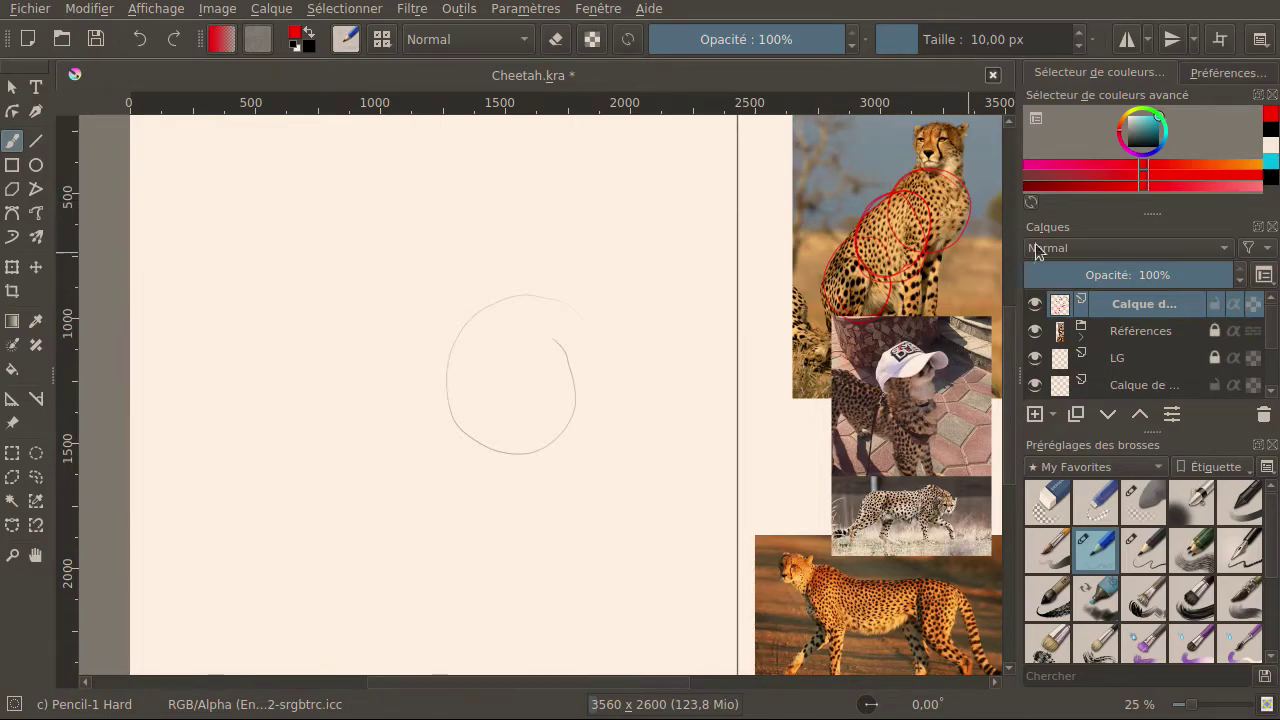
pyautogui.click(1263, 414)
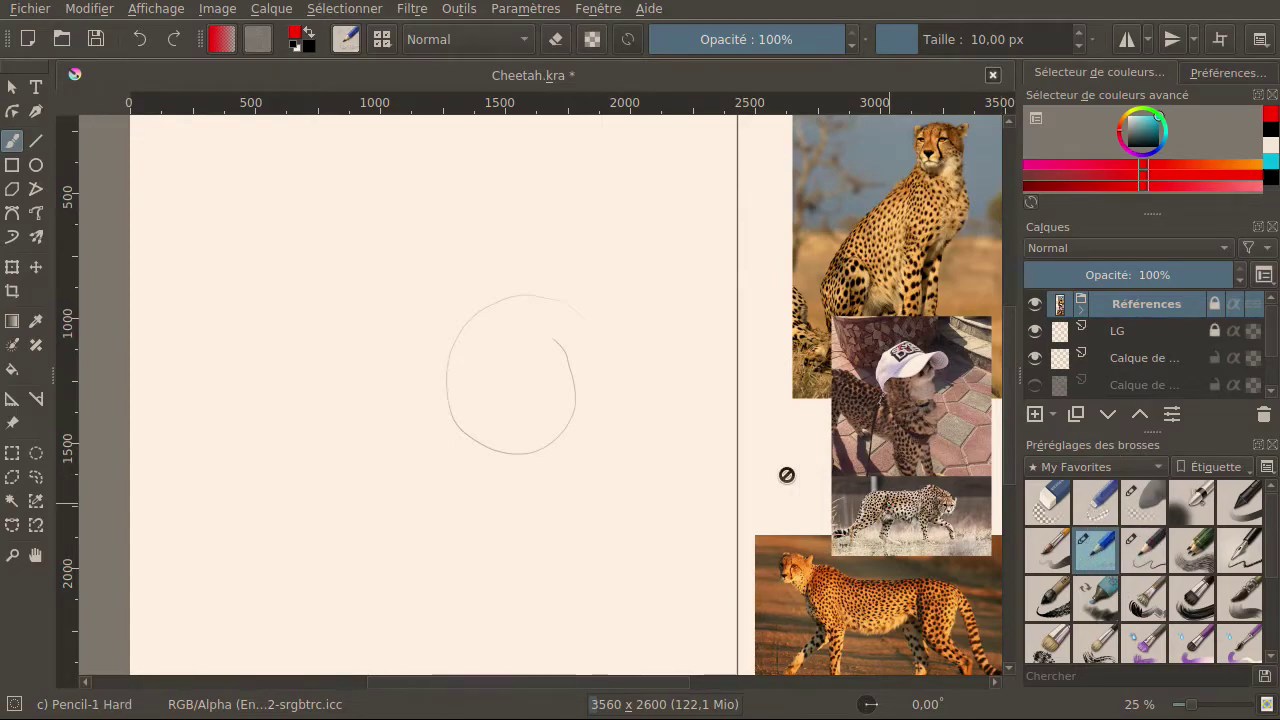
pyautogui.click(1111, 352)
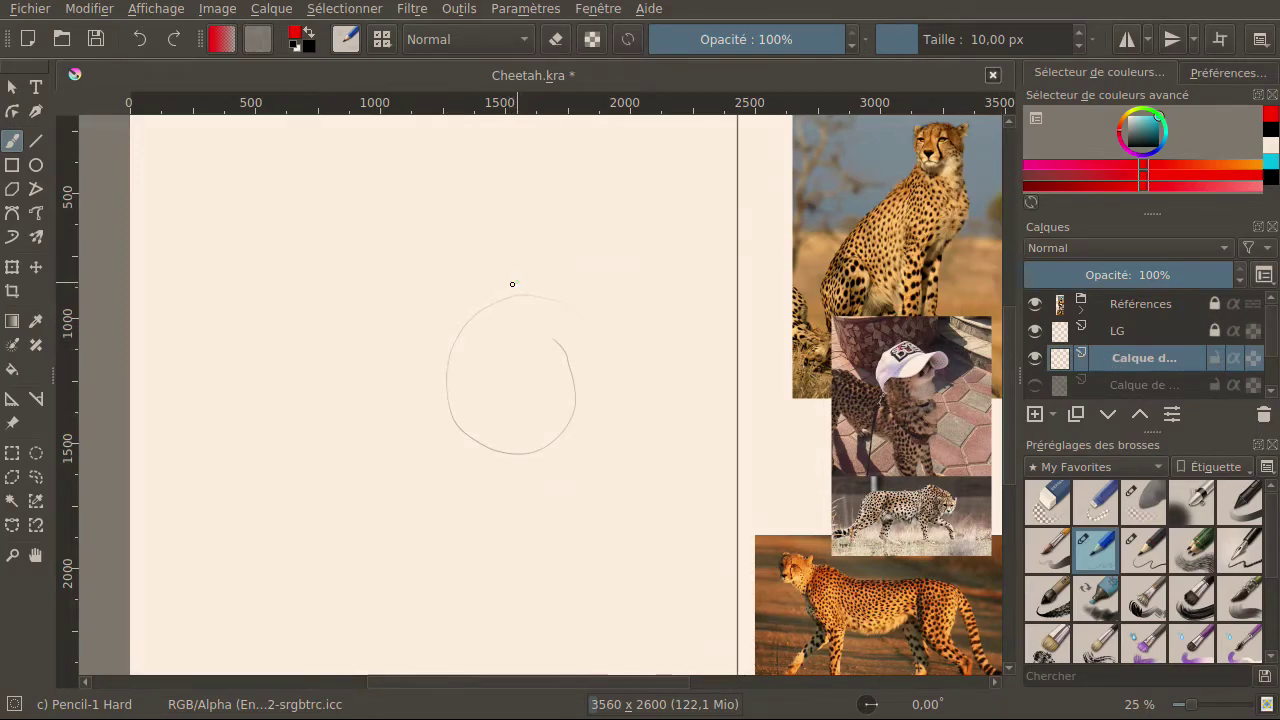
# Try two slanted red strokes across the left side of the circle, undo them and reset the drawing colour to black.
pyautogui.moveTo(493, 289); pyautogui.dragTo(463, 455)
pyautogui.moveTo(484, 302); pyautogui.dragTo(465, 446)
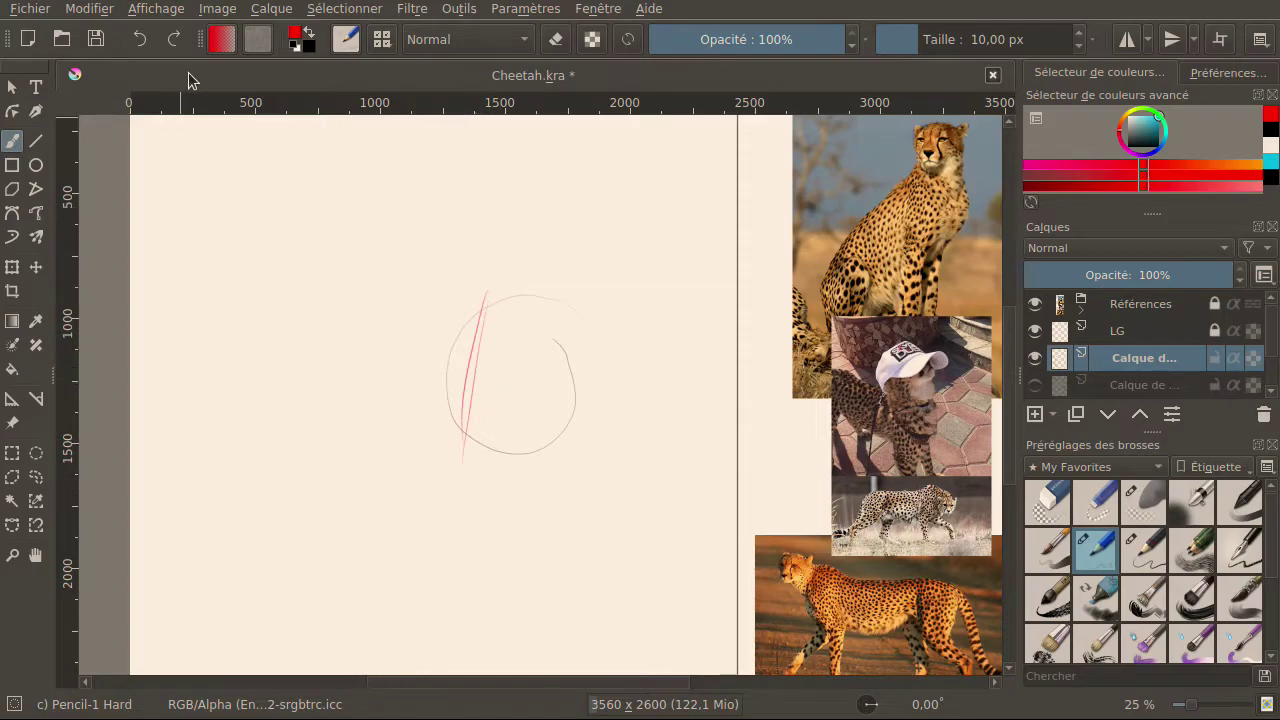
pyautogui.click(139, 39)
pyautogui.click(139, 39)
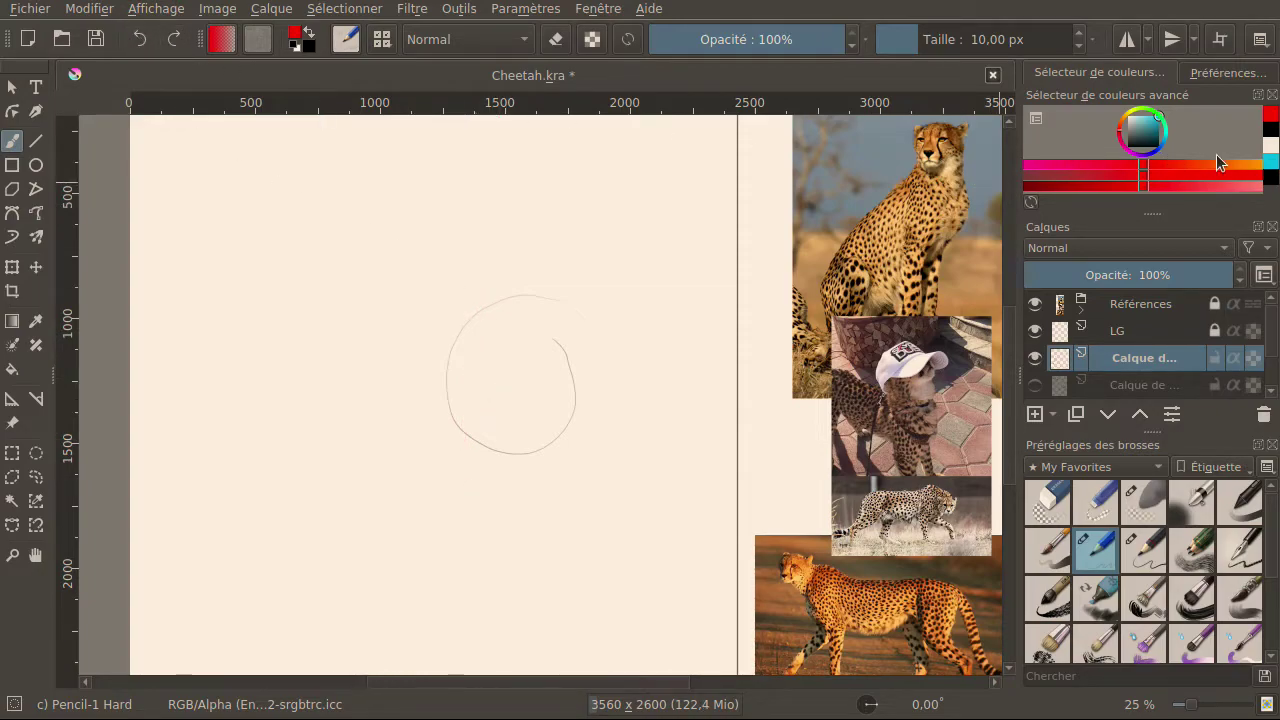
pyautogui.press('d')
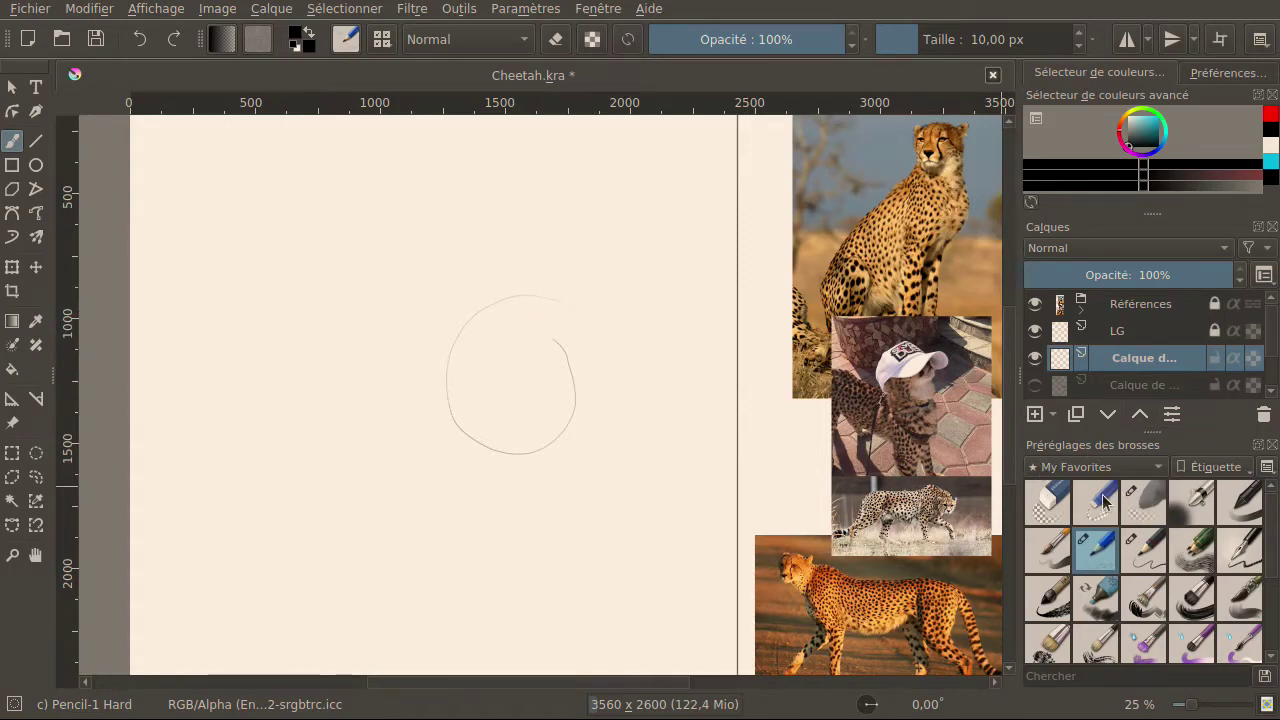
# Delete the single-circle sketch layer and add a fresh layer beneath LG, leaving the older sketch layer hidden.
pyautogui.click(1036, 414)
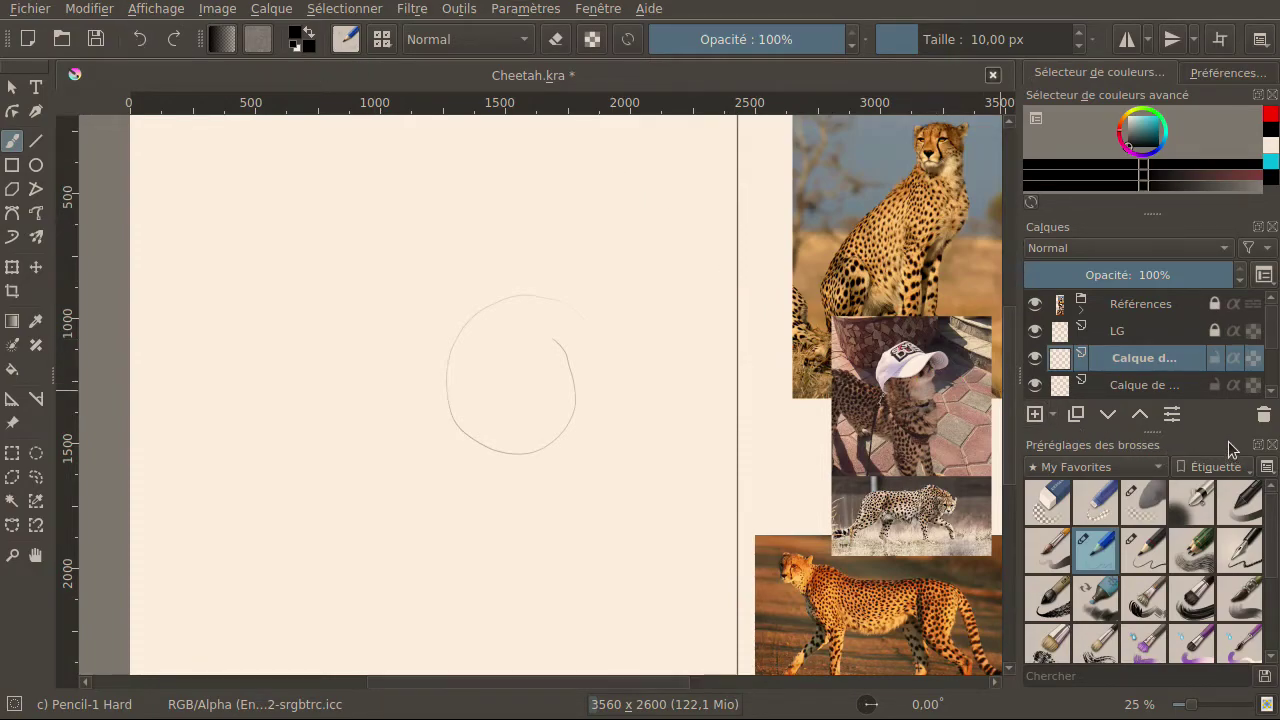
pyautogui.click(1034, 384)
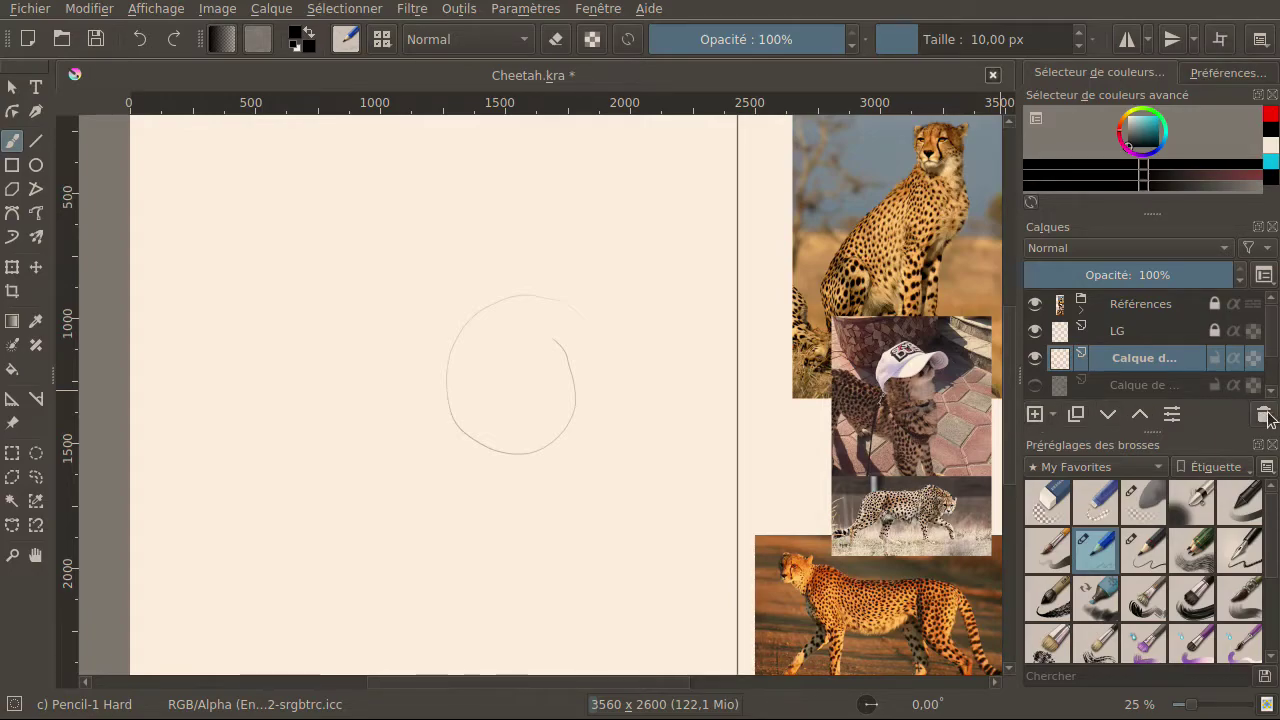
pyautogui.click(1035, 358)
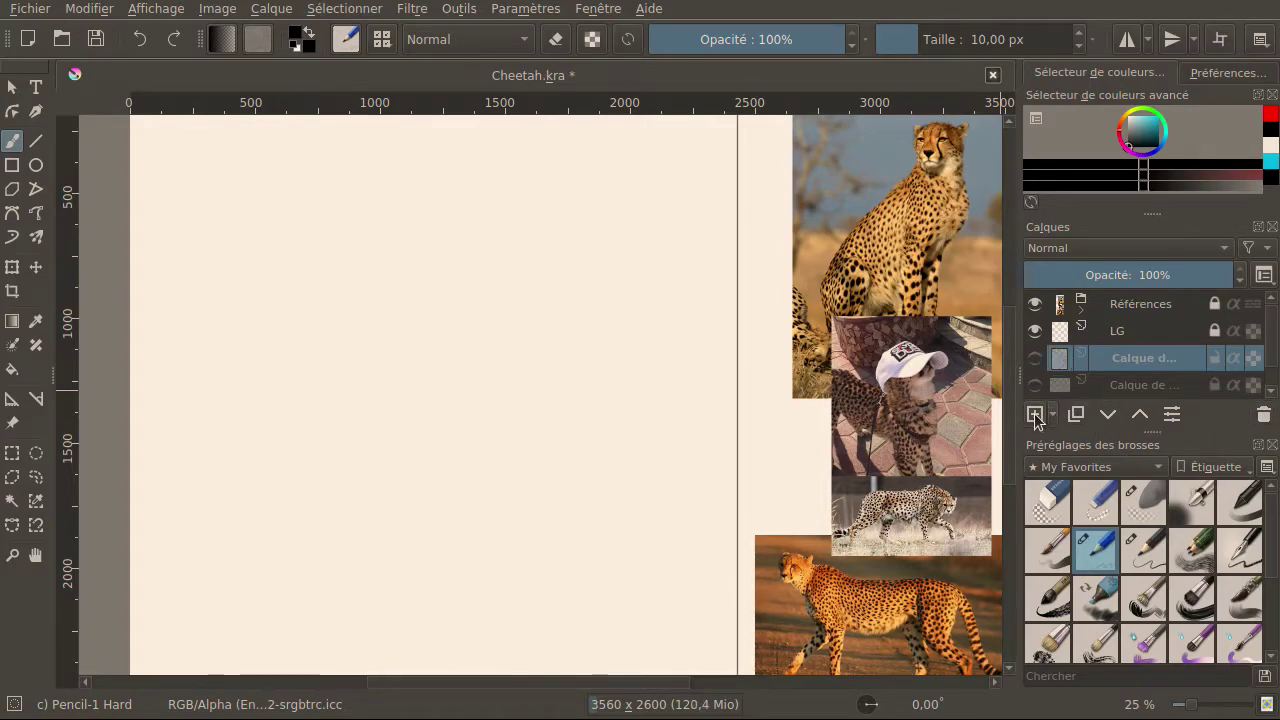
pyautogui.click(1035, 414)
pyautogui.click(1036, 385)
pyautogui.click(1037, 385)
pyautogui.click(1038, 385)
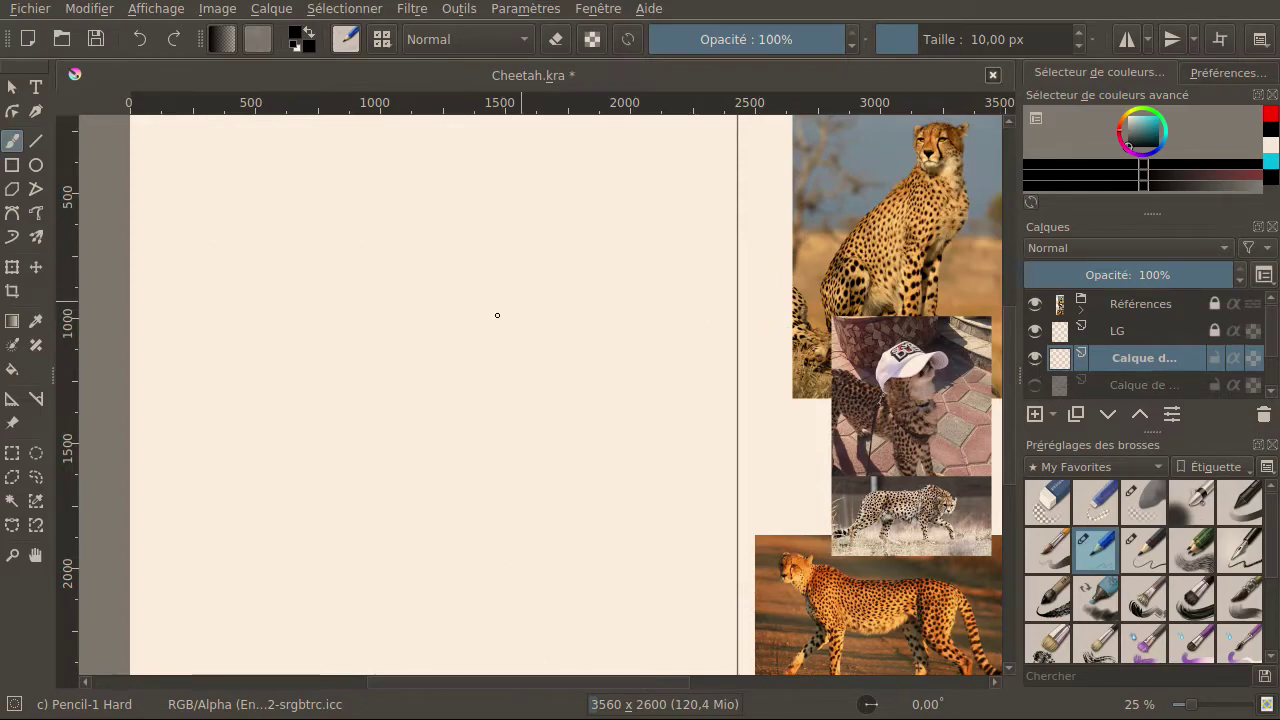
# Sketch long curved strokes for two facing leg contours, with a peaked line between the lower ends of the curves.
pyautogui.moveTo(462, 300); pyautogui.dragTo(438, 498)
pyautogui.moveTo(454, 345)
pyautogui.mouseDown()
pyautogui.moveTo(438, 526)
pyautogui.moveTo(450, 334)
pyautogui.moveTo(438, 375)
pyautogui.moveTo(466, 279)
pyautogui.moveTo(439, 363)
pyautogui.moveTo(479, 261)
pyautogui.mouseUp()
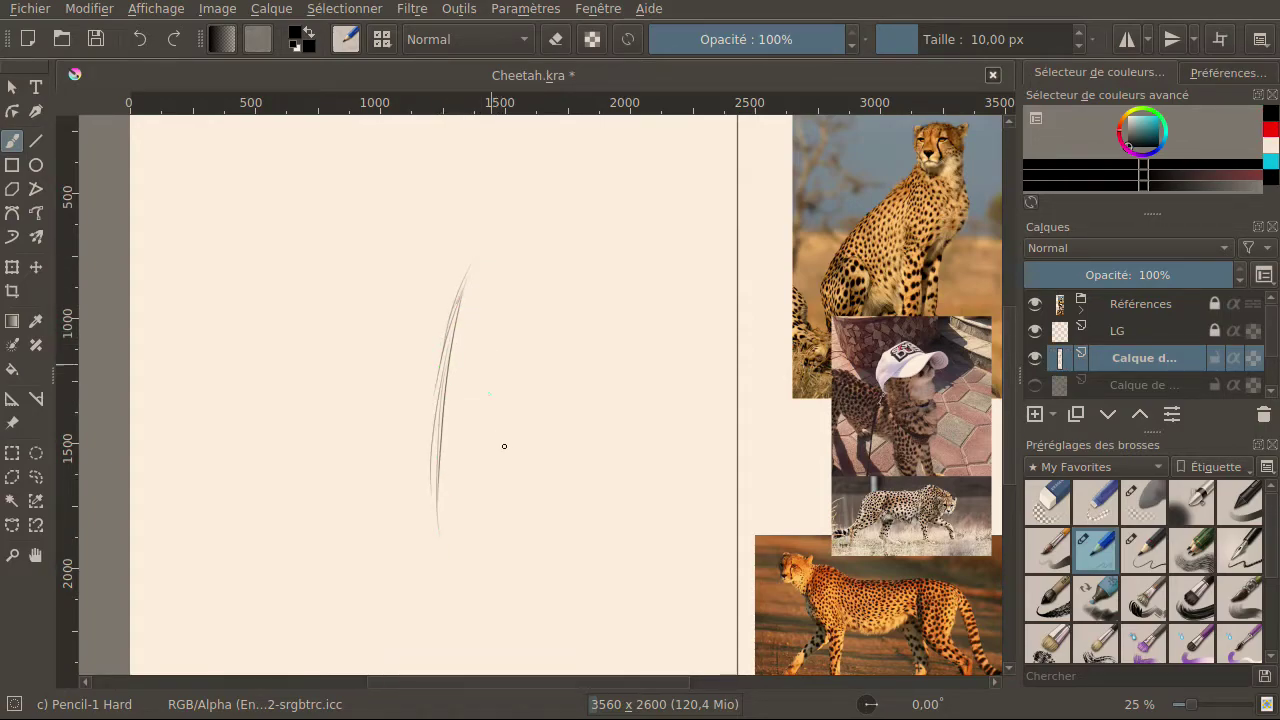
pyautogui.moveTo(582, 352); pyautogui.dragTo(548, 471)
pyautogui.moveTo(586, 326); pyautogui.dragTo(553, 470)
pyautogui.moveTo(592, 405)
pyautogui.mouseDown()
pyautogui.moveTo(550, 488)
pyautogui.moveTo(565, 498)
pyautogui.mouseUp()
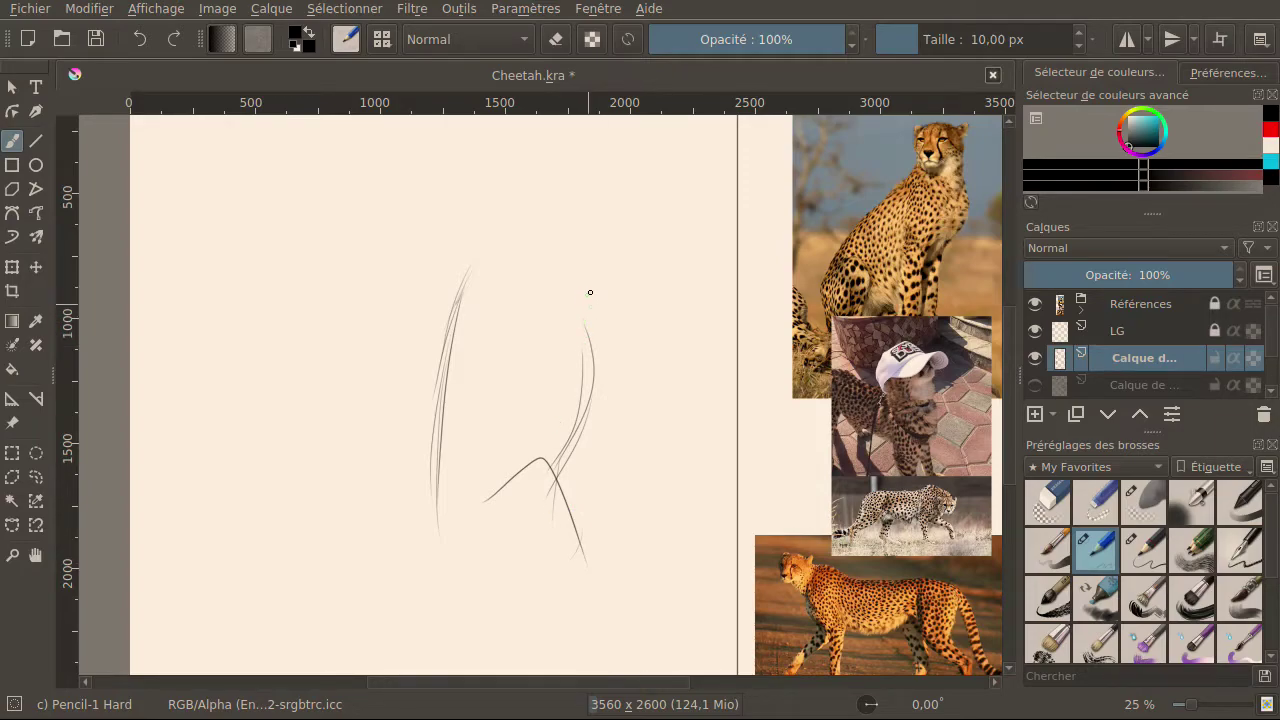
# Add a circle between the upper ends of the contours, more long leg lines on both sides and a second peaked line below.
pyautogui.moveTo(563, 288); pyautogui.dragTo(572, 495)
pyautogui.moveTo(592, 262); pyautogui.dragTo(638, 505)
pyautogui.moveTo(596, 436); pyautogui.dragTo(608, 560)
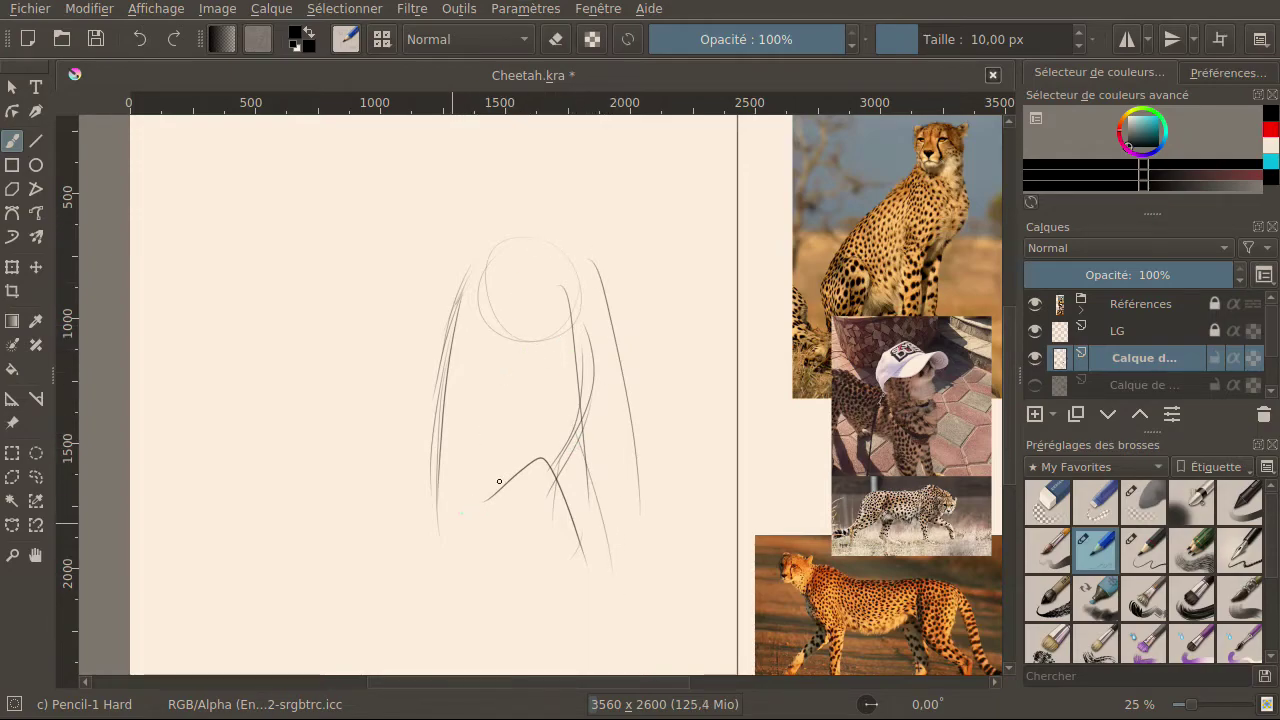
pyautogui.moveTo(446, 280)
pyautogui.mouseDown()
pyautogui.moveTo(468, 514)
pyautogui.moveTo(457, 460)
pyautogui.moveTo(458, 508)
pyautogui.mouseUp()
pyautogui.moveTo(457, 276)
pyautogui.mouseDown()
pyautogui.moveTo(437, 532)
pyautogui.moveTo(486, 431)
pyautogui.moveTo(531, 540)
pyautogui.mouseUp()
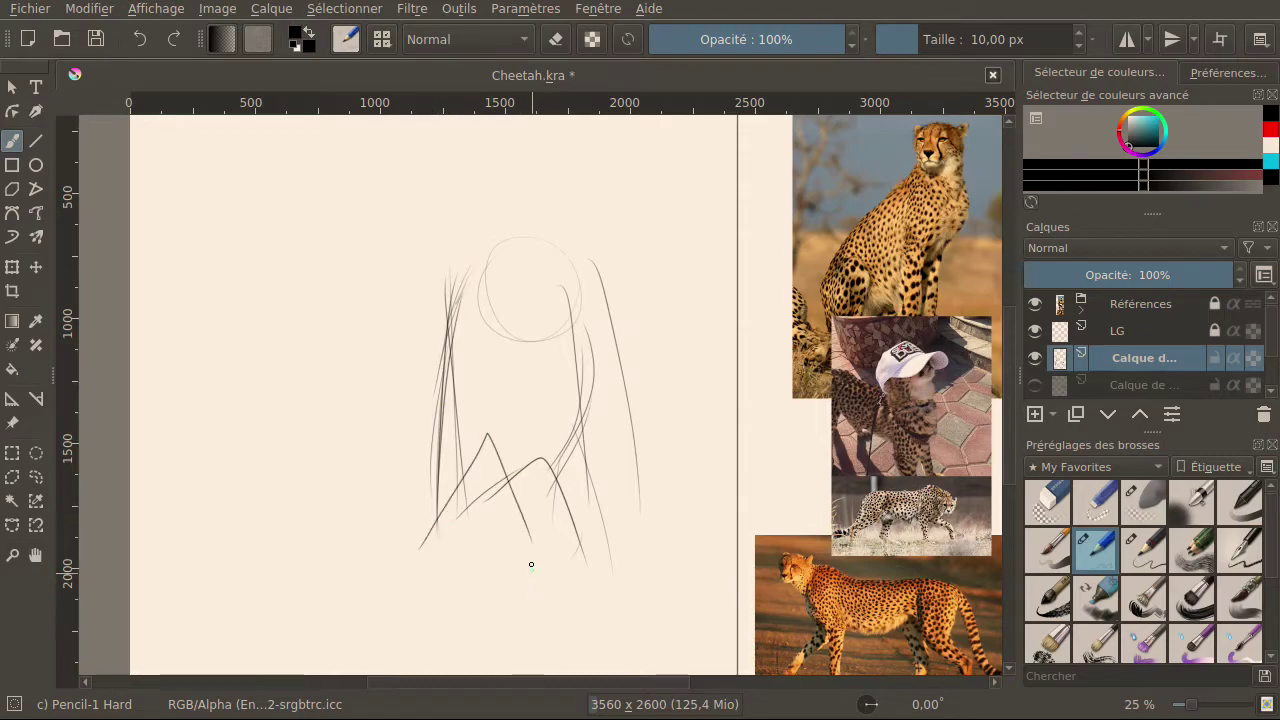
# Undo the latest leg strokes, discard the contour sketch layer and add a fresh layer.
pyautogui.click(136, 39)
pyautogui.click(136, 39)
pyautogui.click(136, 39)
pyautogui.click(136, 39)
pyautogui.click(136, 39)
pyautogui.click(136, 39)
pyautogui.click(136, 39)
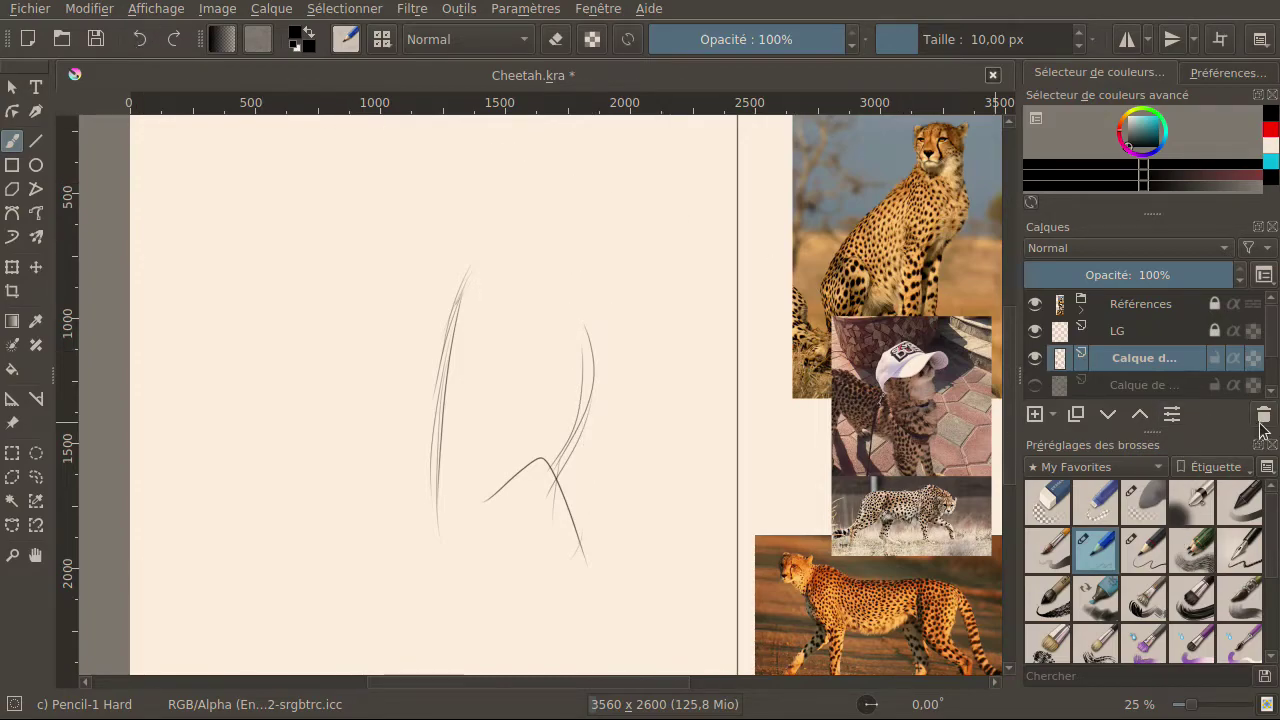
pyautogui.click(1035, 357)
pyautogui.click(1035, 414)
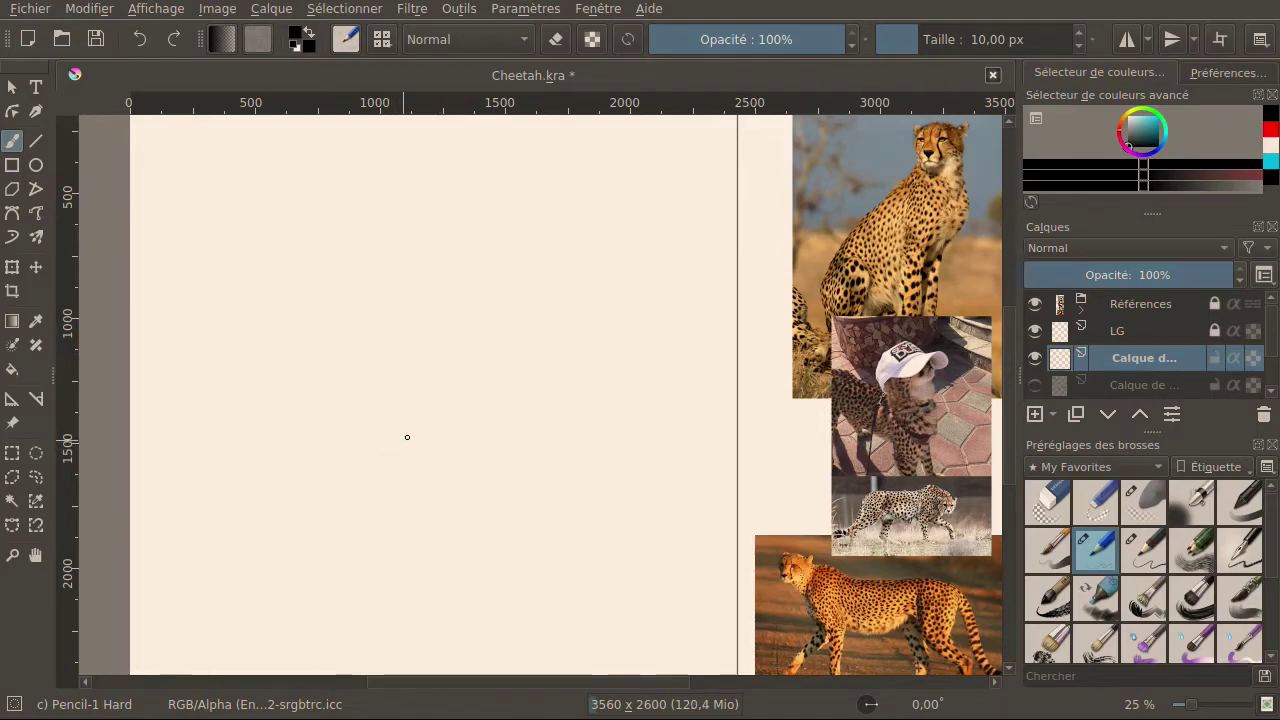
# Try a peaked curve, a rising diagonal, two long vertical strokes and a horizontal stroke across them, and undo them all.
pyautogui.moveTo(371, 469)
pyautogui.mouseDown()
pyautogui.moveTo(400, 461)
pyautogui.moveTo(470, 565)
pyautogui.moveTo(470, 502)
pyautogui.mouseUp()
pyautogui.moveTo(370, 429); pyautogui.dragTo(583, 271)
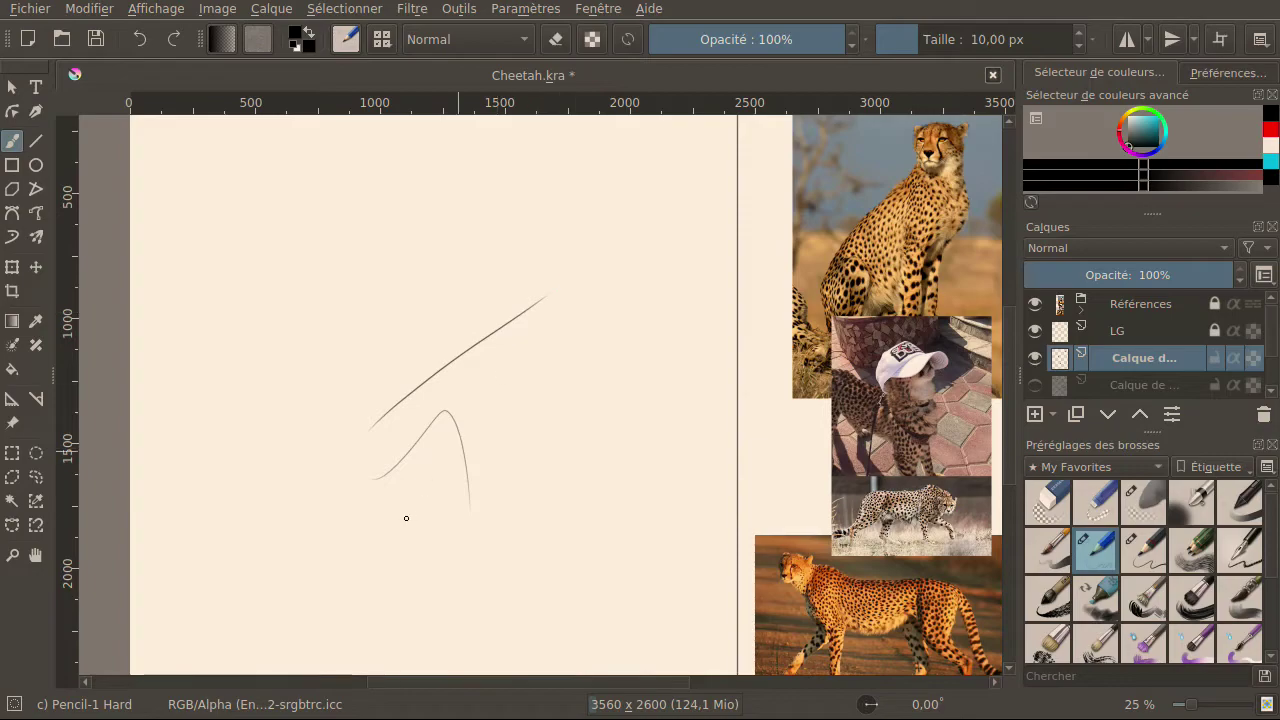
pyautogui.moveTo(372, 518); pyautogui.dragTo(386, 280)
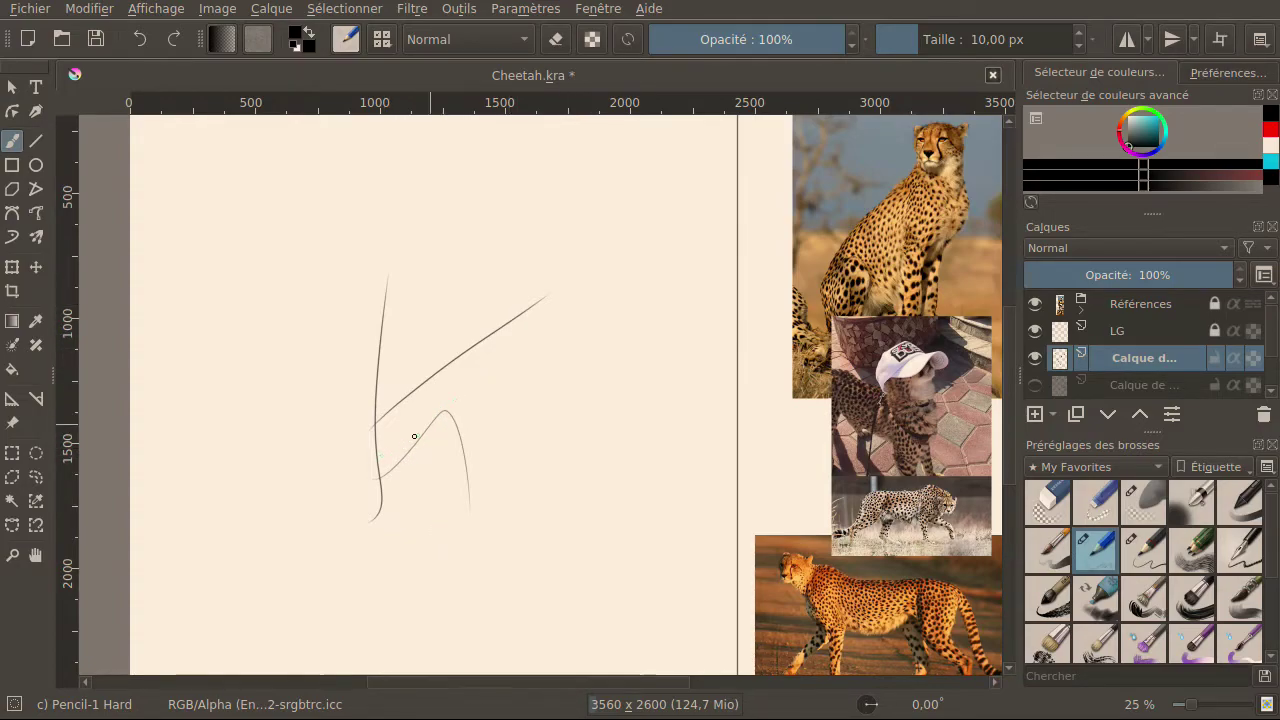
pyautogui.moveTo(246, 336); pyautogui.dragTo(642, 347)
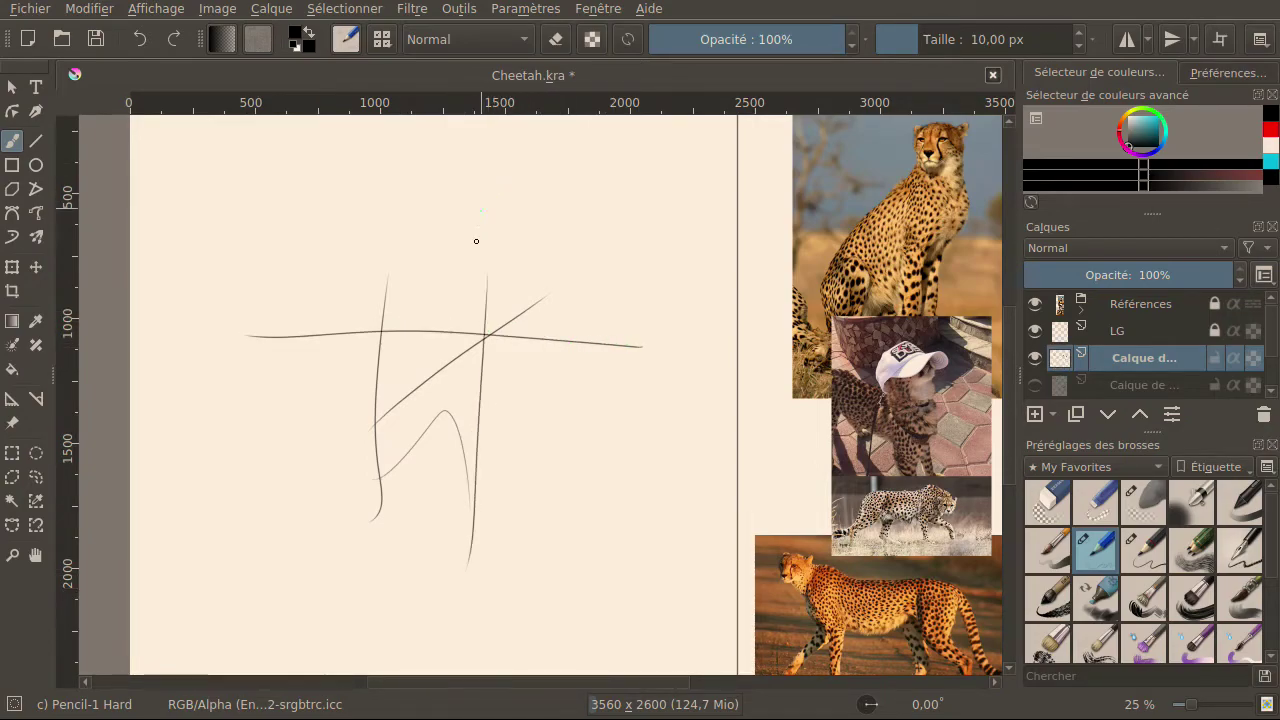
pyautogui.click(139, 39)
pyautogui.click(139, 39)
pyautogui.click(139, 39)
pyautogui.click(139, 39)
pyautogui.click(139, 39)
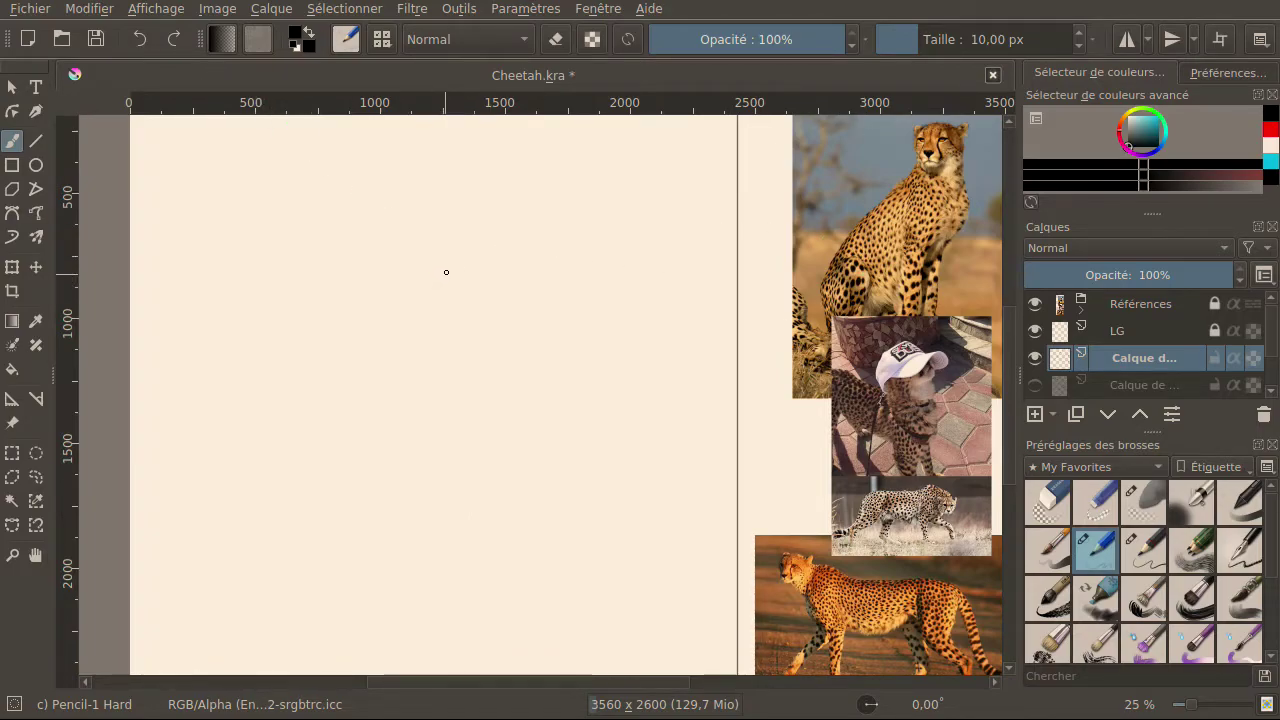
# Draw a near-vertical line crossed by a rising diagonal, and sketch three ovals stepping up along the diagonal.
pyautogui.moveTo(442, 230)
pyautogui.mouseDown()
pyautogui.moveTo(476, 613)
pyautogui.moveTo(457, 589)
pyautogui.mouseUp()
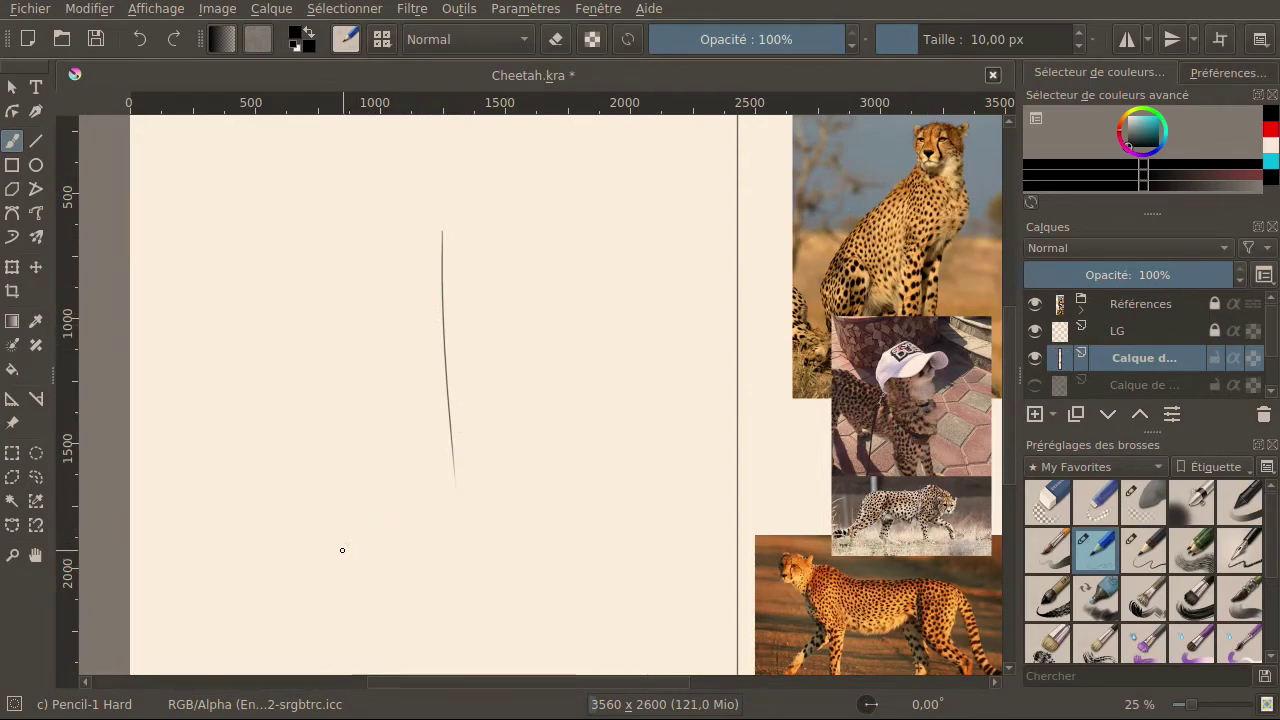
pyautogui.moveTo(335, 562); pyautogui.dragTo(558, 347)
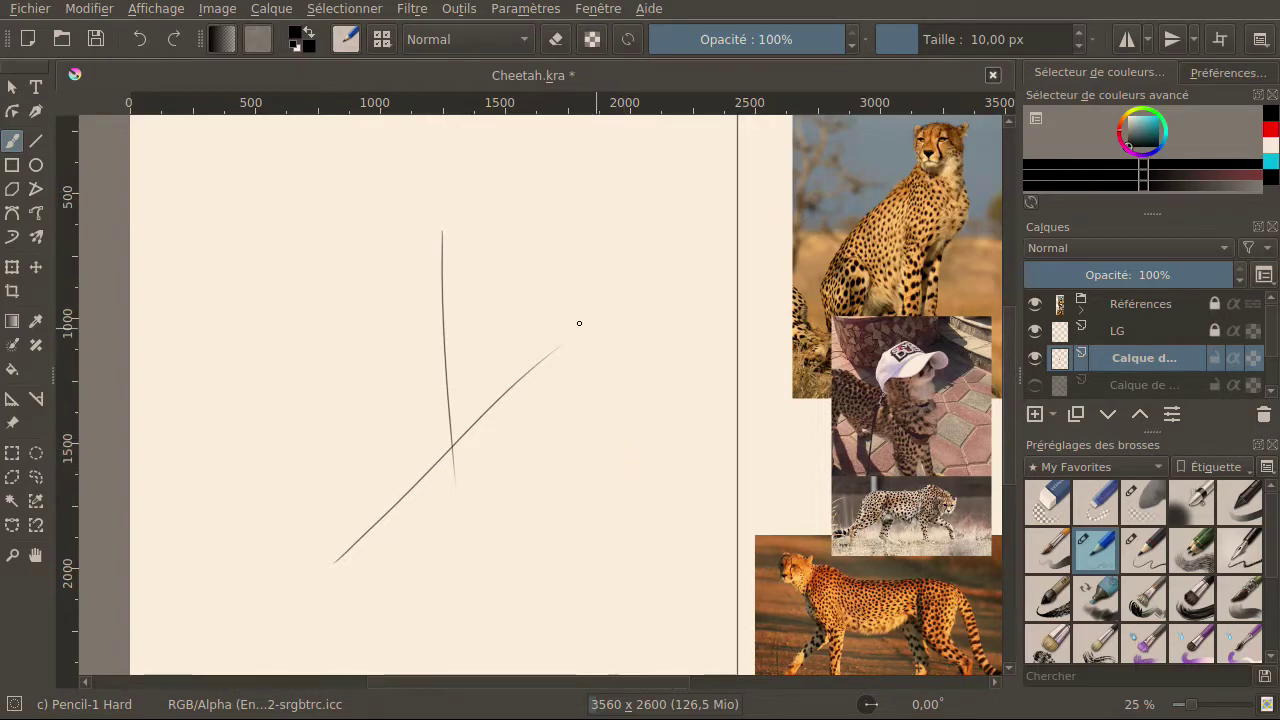
pyautogui.moveTo(527, 362)
pyautogui.mouseDown()
pyautogui.moveTo(542, 258)
pyautogui.moveTo(489, 299)
pyautogui.mouseUp()
pyautogui.moveTo(439, 350)
pyautogui.mouseDown()
pyautogui.moveTo(517, 389)
pyautogui.moveTo(458, 436)
pyautogui.mouseUp()
pyautogui.moveTo(396, 396)
pyautogui.mouseDown()
pyautogui.moveTo(451, 489)
pyautogui.moveTo(401, 455)
pyautogui.mouseUp()
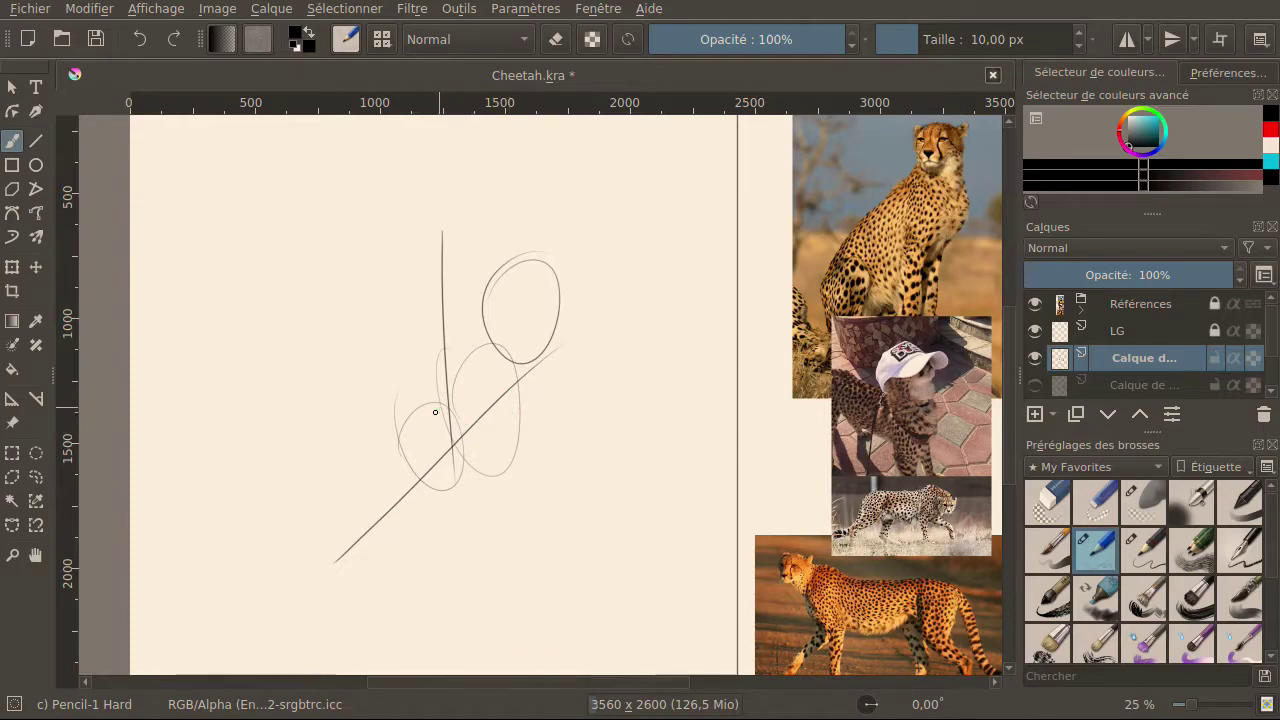
# Add haunch, belly, chest and leg curves around the ovals, and frame the figure with two long diagonal lines.
pyautogui.moveTo(407, 396); pyautogui.dragTo(462, 560)
pyautogui.moveTo(447, 483); pyautogui.dragTo(540, 460)
pyautogui.moveTo(530, 284)
pyautogui.mouseDown()
pyautogui.moveTo(562, 432)
pyautogui.moveTo(604, 496)
pyautogui.moveTo(547, 452)
pyautogui.mouseUp()
pyautogui.moveTo(405, 631); pyautogui.dragTo(748, 420)
pyautogui.moveTo(535, 206); pyautogui.dragTo(452, 285)
pyautogui.moveTo(136, 559); pyautogui.dragTo(452, 285)
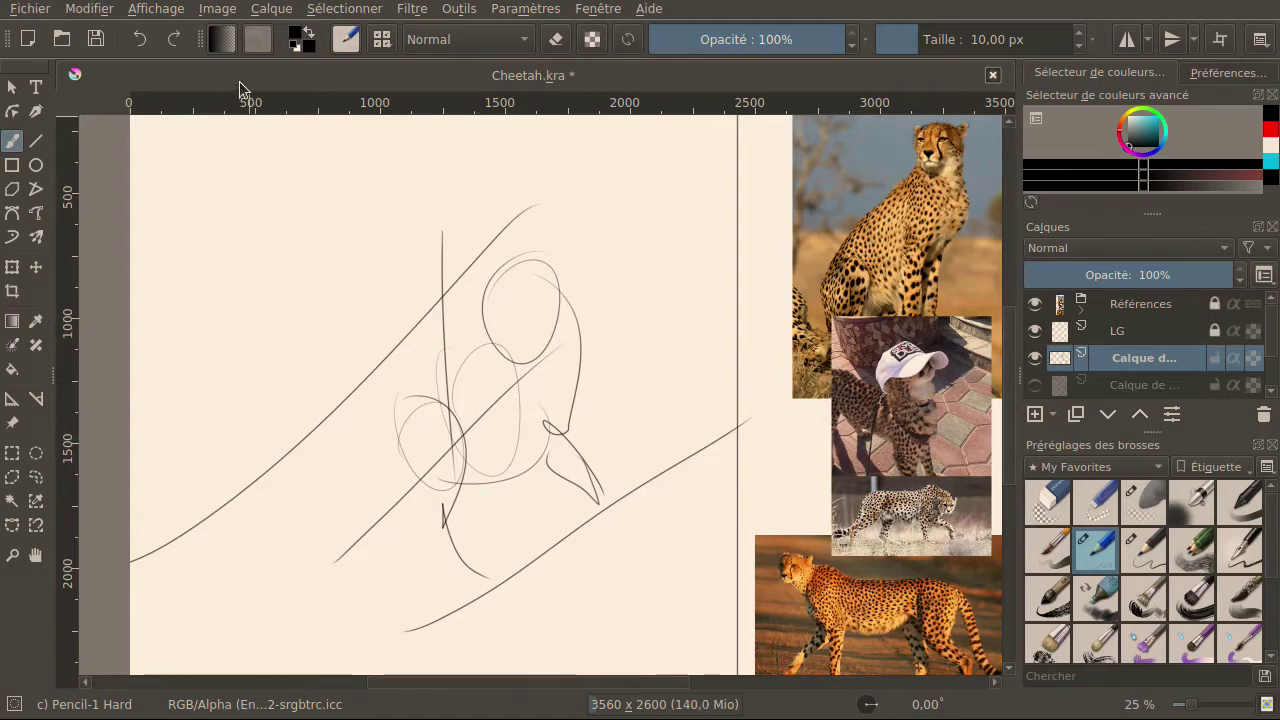
# Undo all the oval, body and guide-line strokes to clear the sketch layer.
pyautogui.hotkey('ctrl', 'z')
pyautogui.hotkey('ctrl', 'z')
pyautogui.hotkey('ctrl', 'z')
pyautogui.hotkey('ctrl', 'z')
pyautogui.hotkey('ctrl', 'z')
pyautogui.hotkey('ctrl', 'z')
pyautogui.hotkey('ctrl', 'z')
pyautogui.hotkey('ctrl', 'z')
pyautogui.hotkey('ctrl', 'z')
pyautogui.hotkey('ctrl', 'z')
pyautogui.click(135, 46)
pyautogui.click(135, 46)
pyautogui.click(135, 46)
pyautogui.click(135, 46)
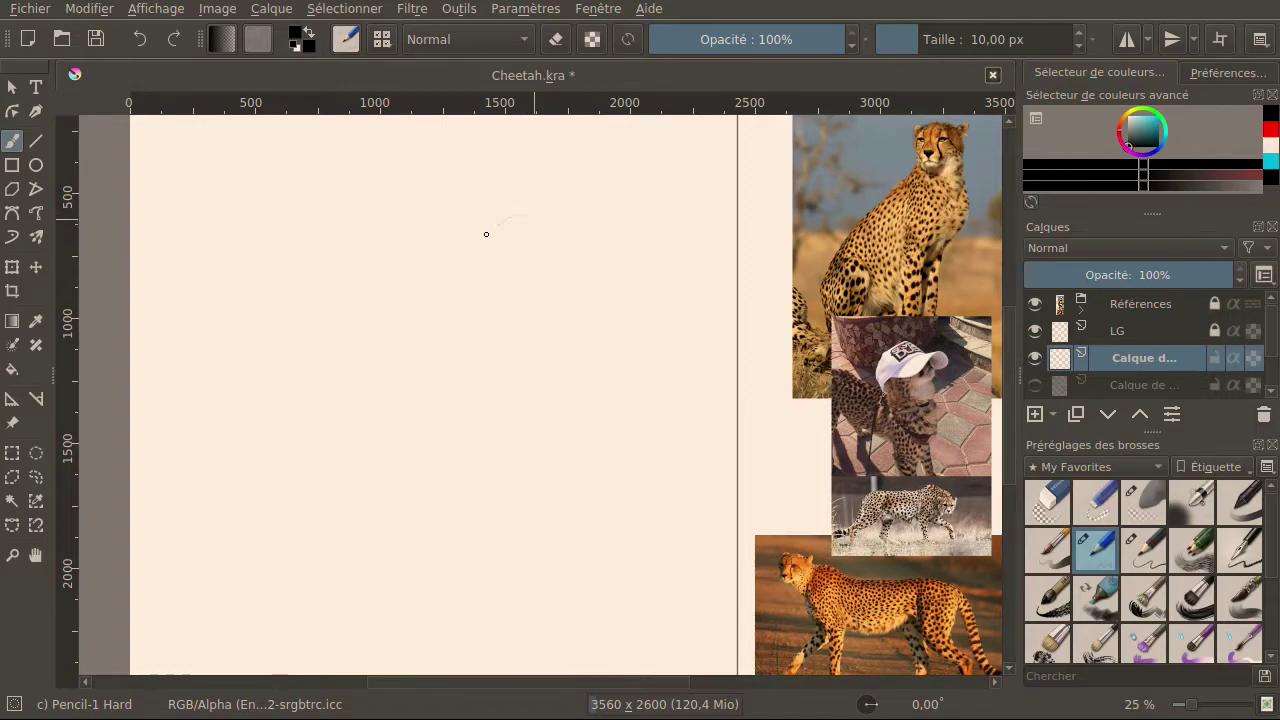
# Draw the head circle in the upper middle of the page with a short vertical neck line beneath it.
pyautogui.moveTo(559, 251)
pyautogui.mouseDown()
pyautogui.moveTo(484, 245)
pyautogui.moveTo(511, 288)
pyautogui.moveTo(562, 238)
pyautogui.moveTo(520, 333)
pyautogui.mouseUp()
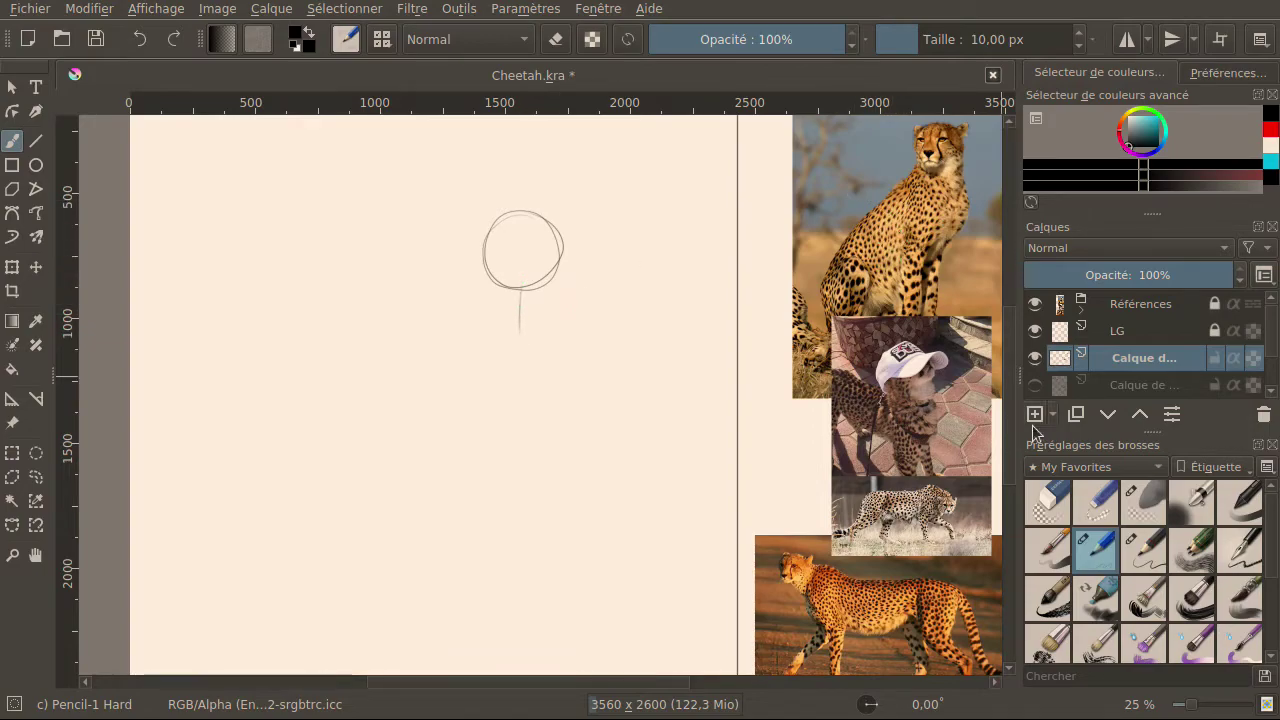
# Hide the photo with the white cap inside the Références group, collapse the group and reselect the sketch layer.
pyautogui.click(1112, 306)
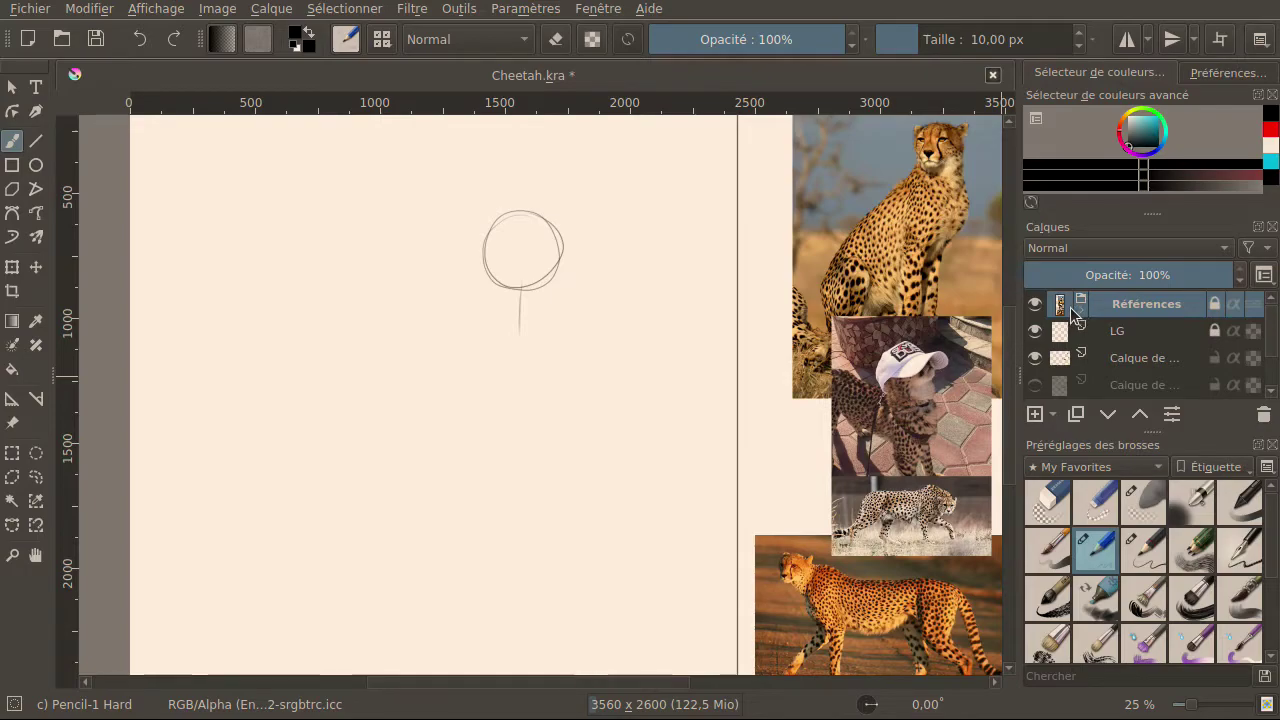
pyautogui.click(1062, 311)
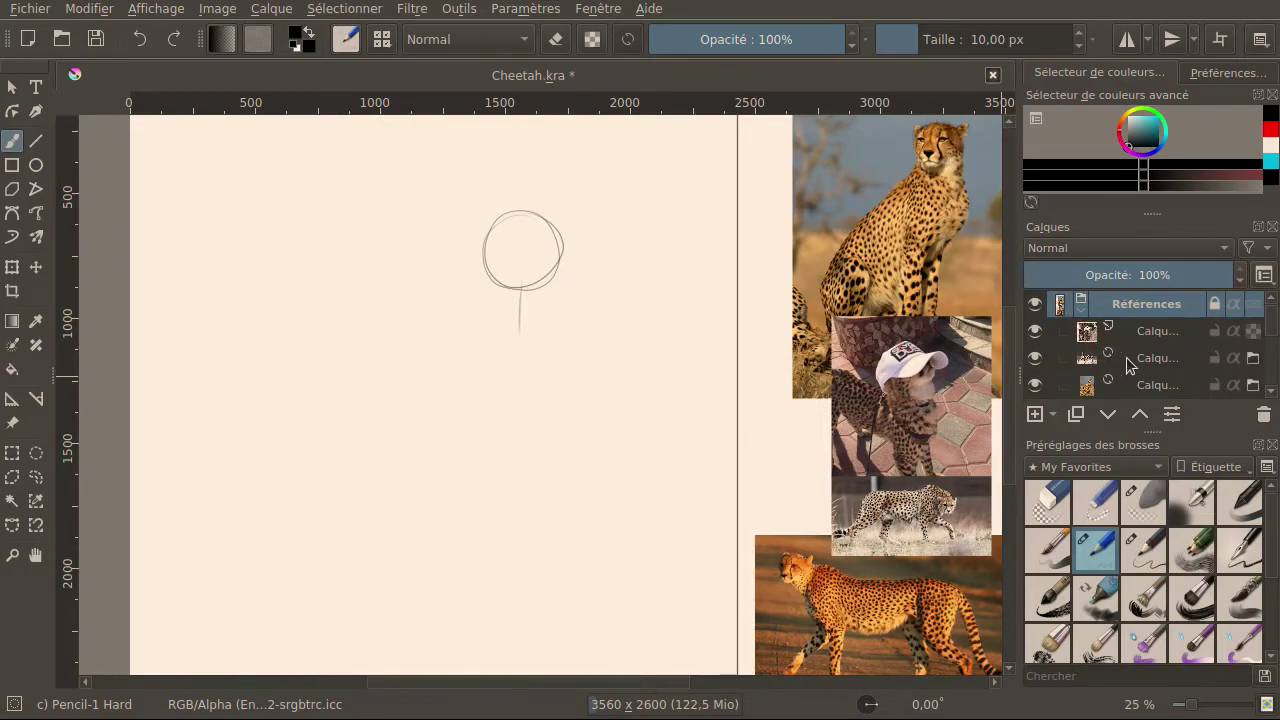
pyautogui.click(1036, 331)
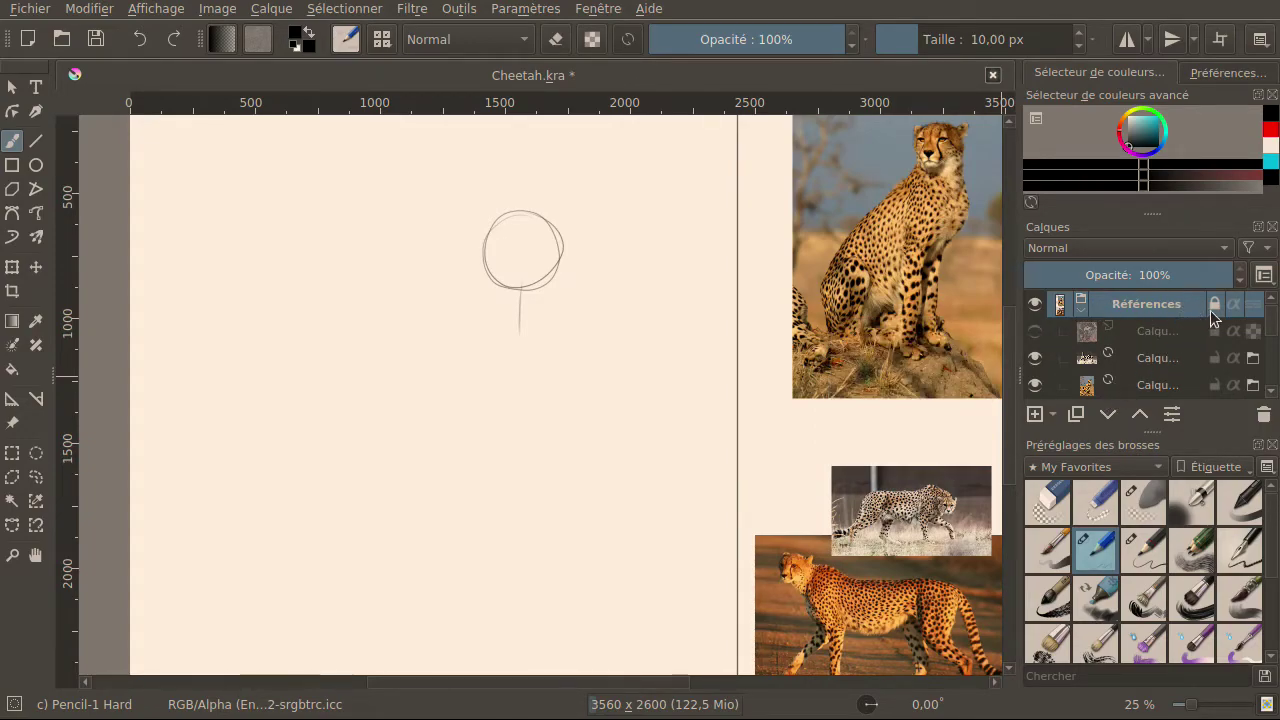
pyautogui.click(1080, 310)
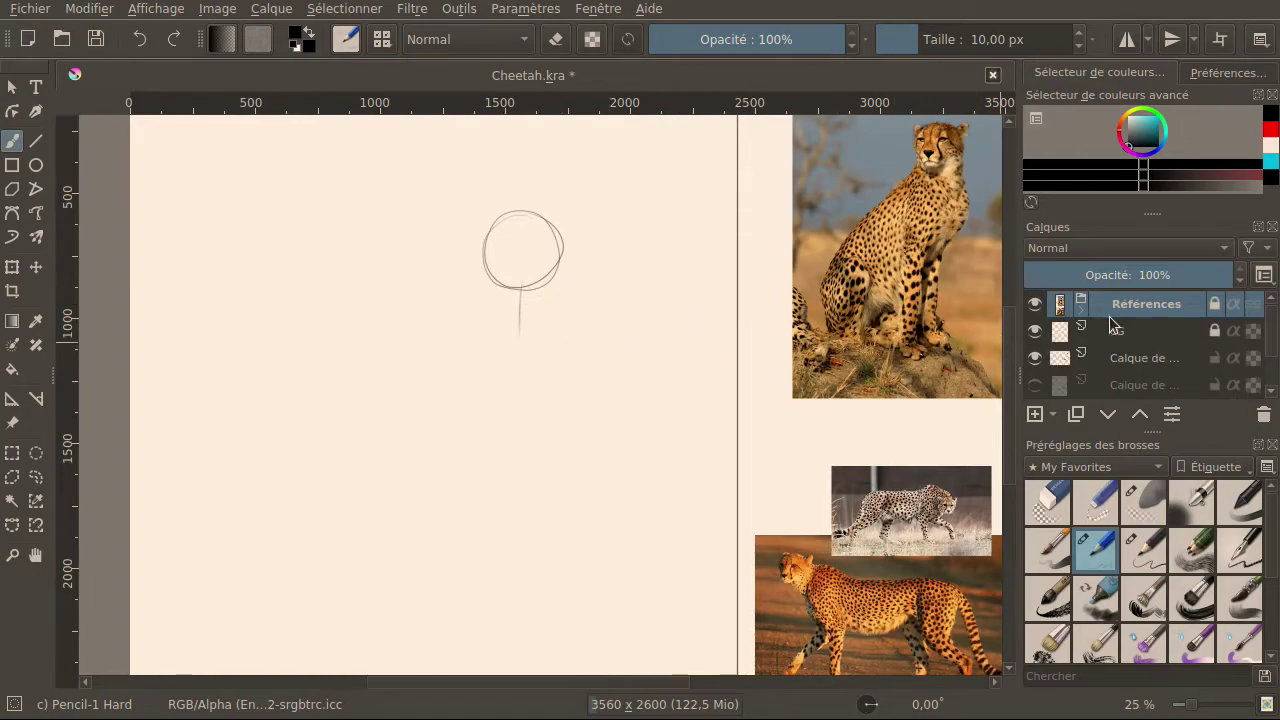
pyautogui.click(1115, 358)
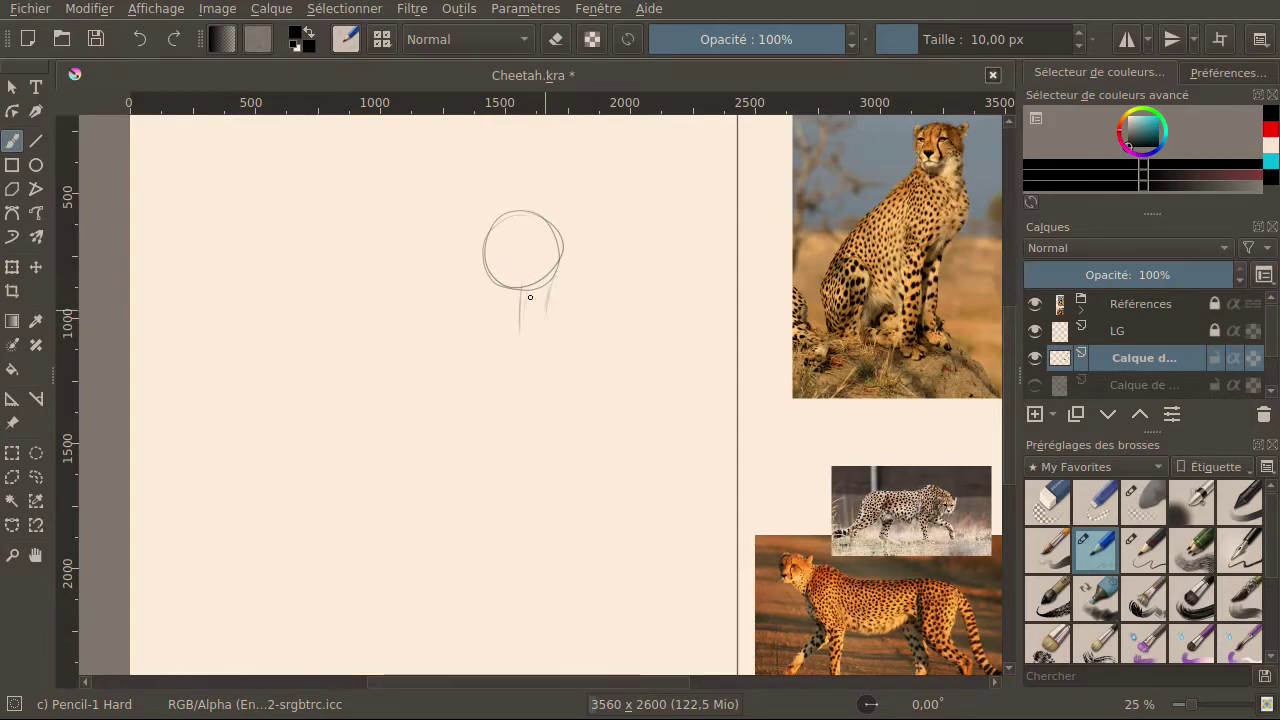
# Sketch the neck as a short rounded block beneath the head circle, around the vertical neck line.
pyautogui.moveTo(484, 256); pyautogui.dragTo(478, 286)
pyautogui.moveTo(491, 330); pyautogui.dragTo(549, 323)
pyautogui.moveTo(551, 271)
pyautogui.mouseDown()
pyautogui.moveTo(534, 323)
pyautogui.moveTo(479, 319)
pyautogui.mouseUp()
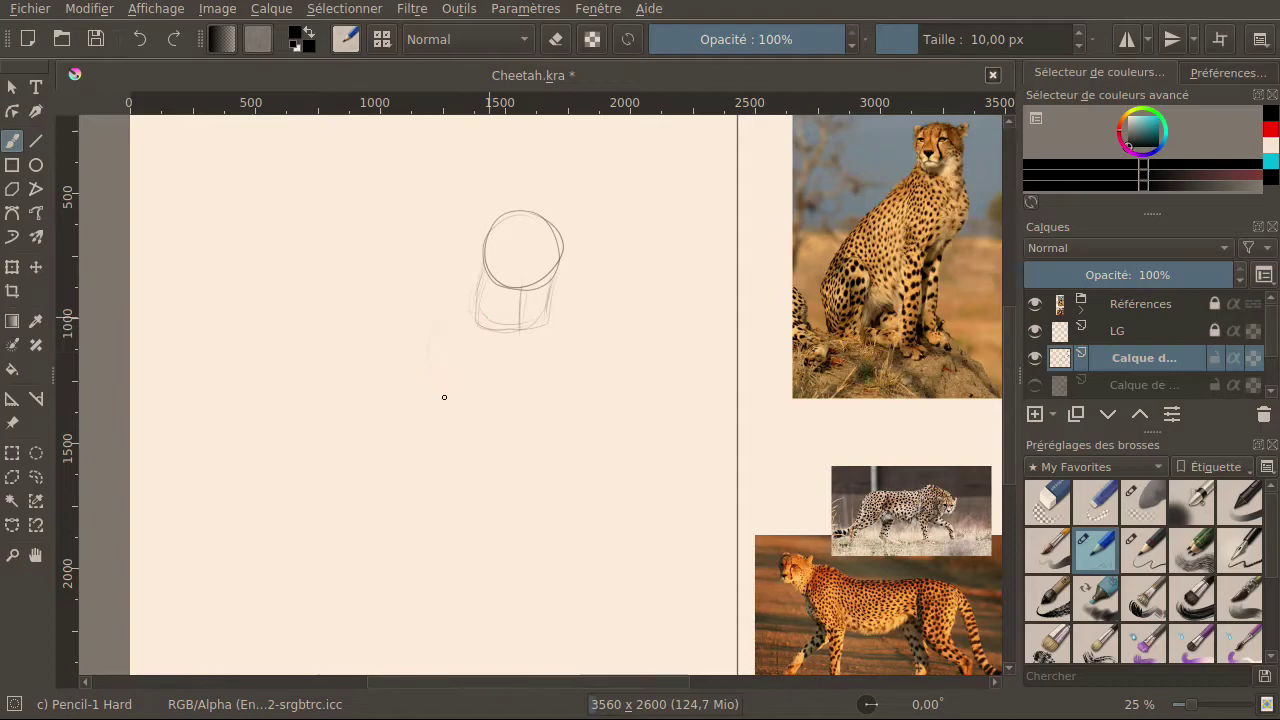
# Sketch three loose overlapping body circles descending diagonally to the left from the neck, starting with the largest at the chest.
pyautogui.moveTo(456, 326)
pyautogui.mouseDown()
pyautogui.moveTo(424, 385)
pyautogui.moveTo(447, 429)
pyautogui.moveTo(501, 441)
pyautogui.moveTo(561, 395)
pyautogui.moveTo(508, 319)
pyautogui.moveTo(426, 348)
pyautogui.moveTo(430, 421)
pyautogui.moveTo(526, 412)
pyautogui.moveTo(536, 319)
pyautogui.moveTo(447, 346)
pyautogui.moveTo(462, 423)
pyautogui.moveTo(554, 392)
pyautogui.moveTo(466, 333)
pyautogui.moveTo(446, 425)
pyautogui.moveTo(540, 422)
pyautogui.moveTo(492, 341)
pyautogui.moveTo(435, 405)
pyautogui.moveTo(543, 414)
pyautogui.moveTo(467, 326)
pyautogui.moveTo(448, 428)
pyautogui.moveTo(560, 387)
pyautogui.moveTo(469, 330)
pyautogui.moveTo(444, 434)
pyautogui.moveTo(548, 416)
pyautogui.moveTo(485, 324)
pyautogui.moveTo(432, 415)
pyautogui.moveTo(534, 440)
pyautogui.moveTo(488, 327)
pyautogui.moveTo(427, 409)
pyautogui.moveTo(549, 396)
pyautogui.moveTo(436, 340)
pyautogui.moveTo(490, 451)
pyautogui.moveTo(528, 327)
pyautogui.moveTo(422, 394)
pyautogui.moveTo(540, 442)
pyautogui.moveTo(509, 327)
pyautogui.moveTo(445, 426)
pyautogui.moveTo(570, 411)
pyautogui.moveTo(470, 324)
pyautogui.moveTo(449, 449)
pyautogui.moveTo(556, 387)
pyautogui.mouseUp()
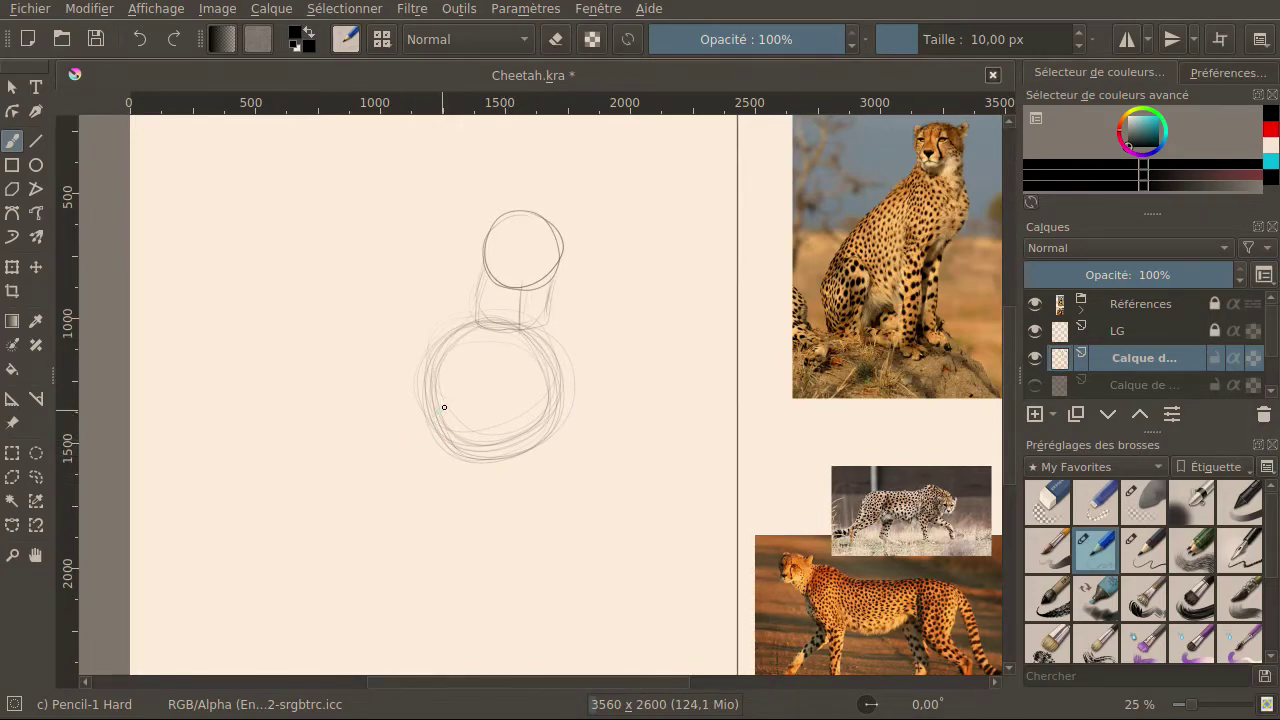
pyautogui.moveTo(371, 442)
pyautogui.mouseDown()
pyautogui.moveTo(443, 507)
pyautogui.moveTo(470, 393)
pyautogui.moveTo(369, 444)
pyautogui.moveTo(450, 512)
pyautogui.moveTo(453, 396)
pyautogui.moveTo(381, 487)
pyautogui.moveTo(475, 427)
pyautogui.mouseUp()
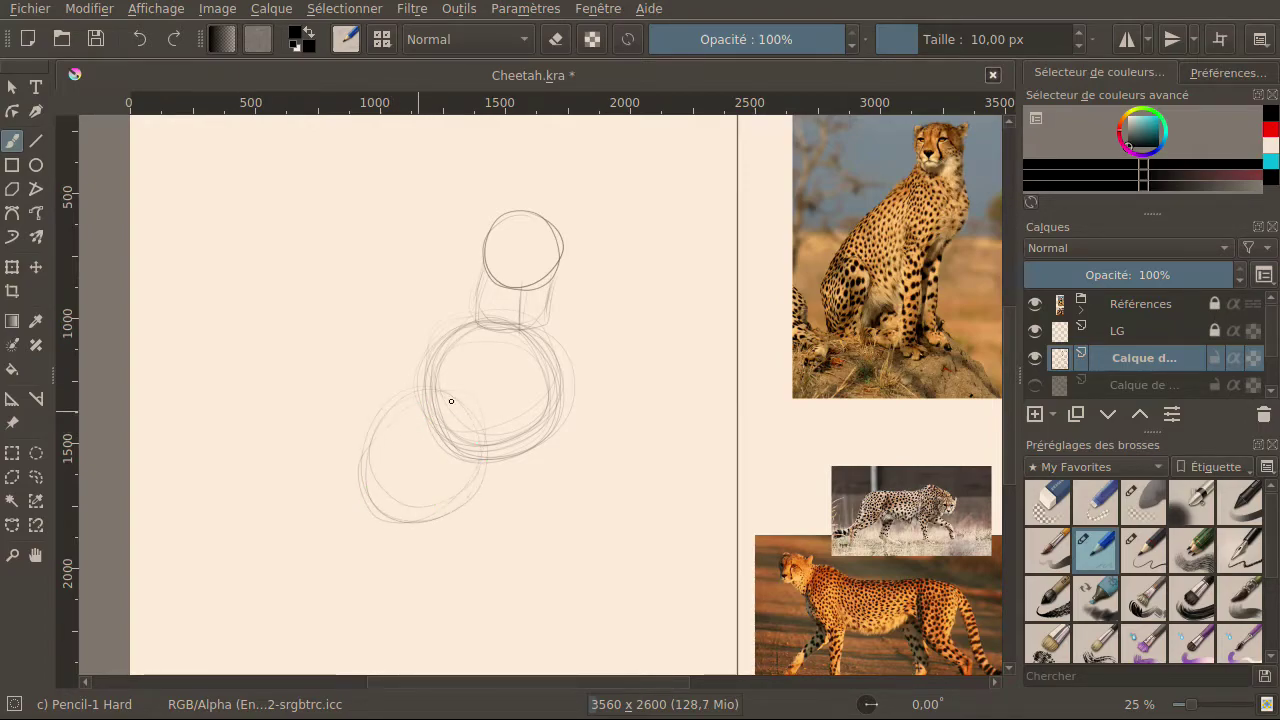
pyautogui.moveTo(314, 508)
pyautogui.mouseDown()
pyautogui.moveTo(413, 514)
pyautogui.moveTo(307, 559)
pyautogui.moveTo(373, 473)
pyautogui.moveTo(393, 561)
pyautogui.moveTo(317, 558)
pyautogui.moveTo(307, 496)
pyautogui.moveTo(374, 480)
pyautogui.mouseUp()
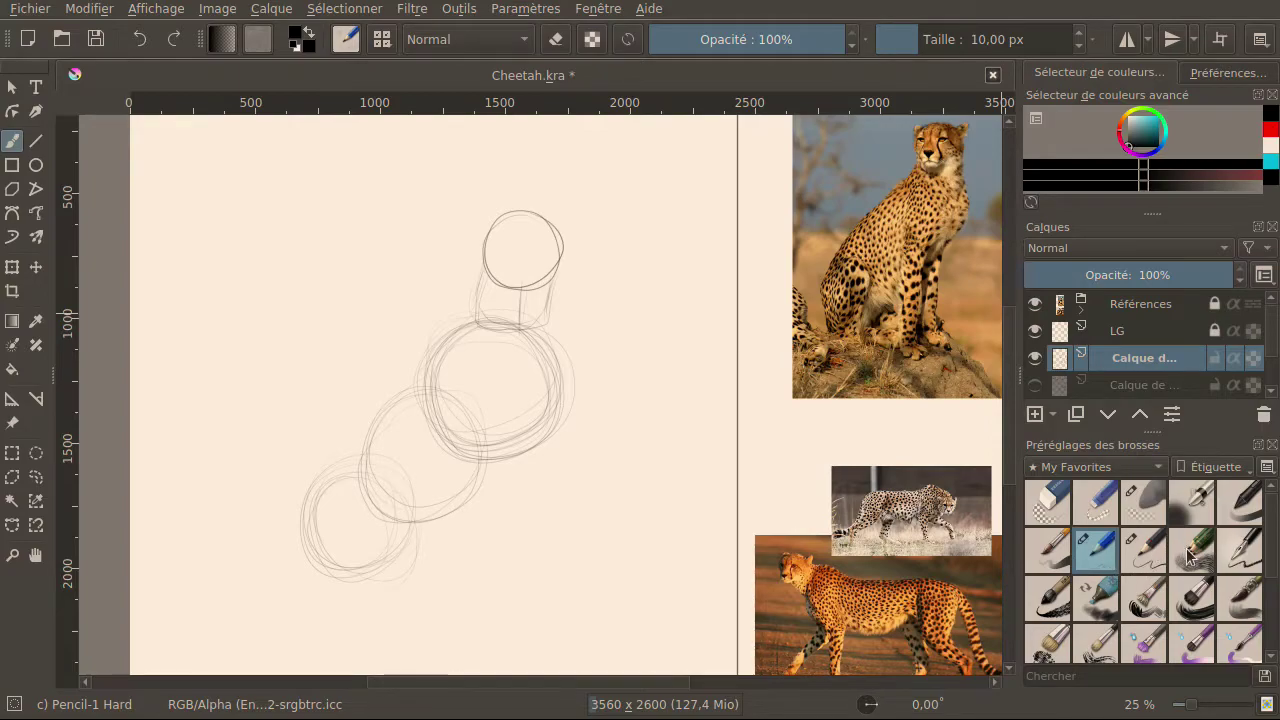
# Fade the whole construction sketch evenly with Eraser Soft at 370,07 px, and switch back to Pencil-1 Hard.
pyautogui.click(1148, 503)
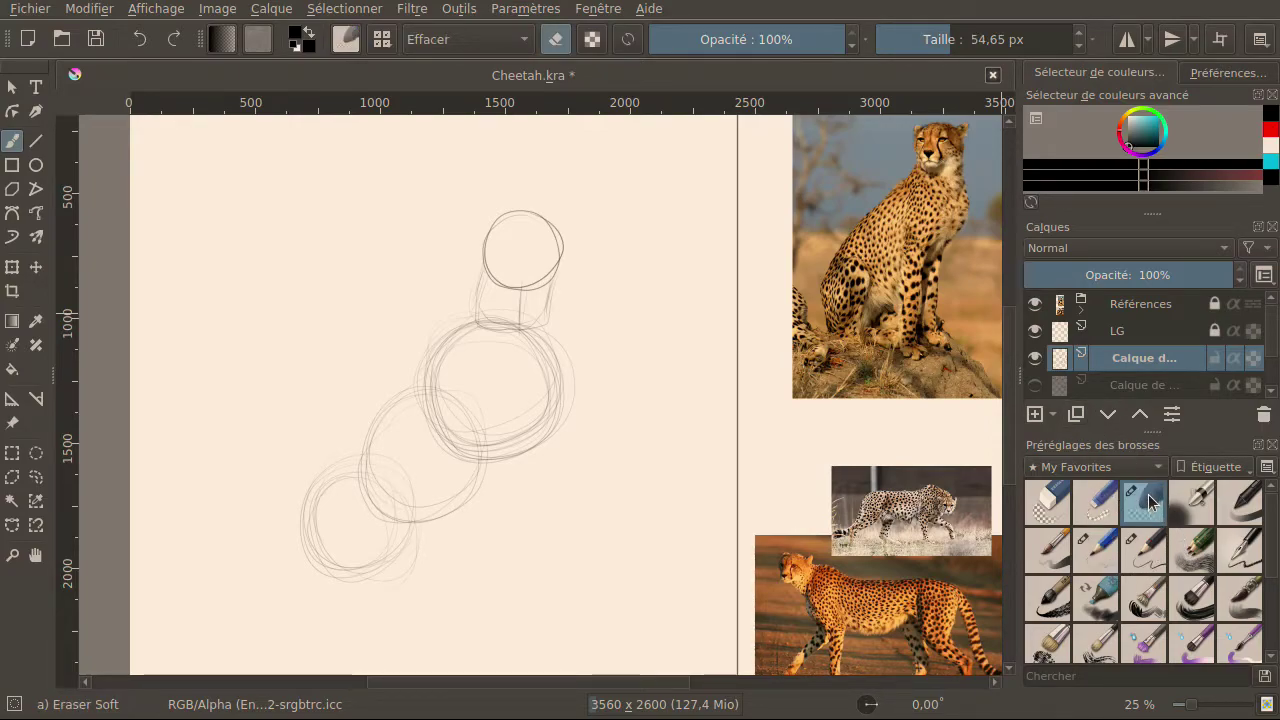
pyautogui.click(1016, 44)
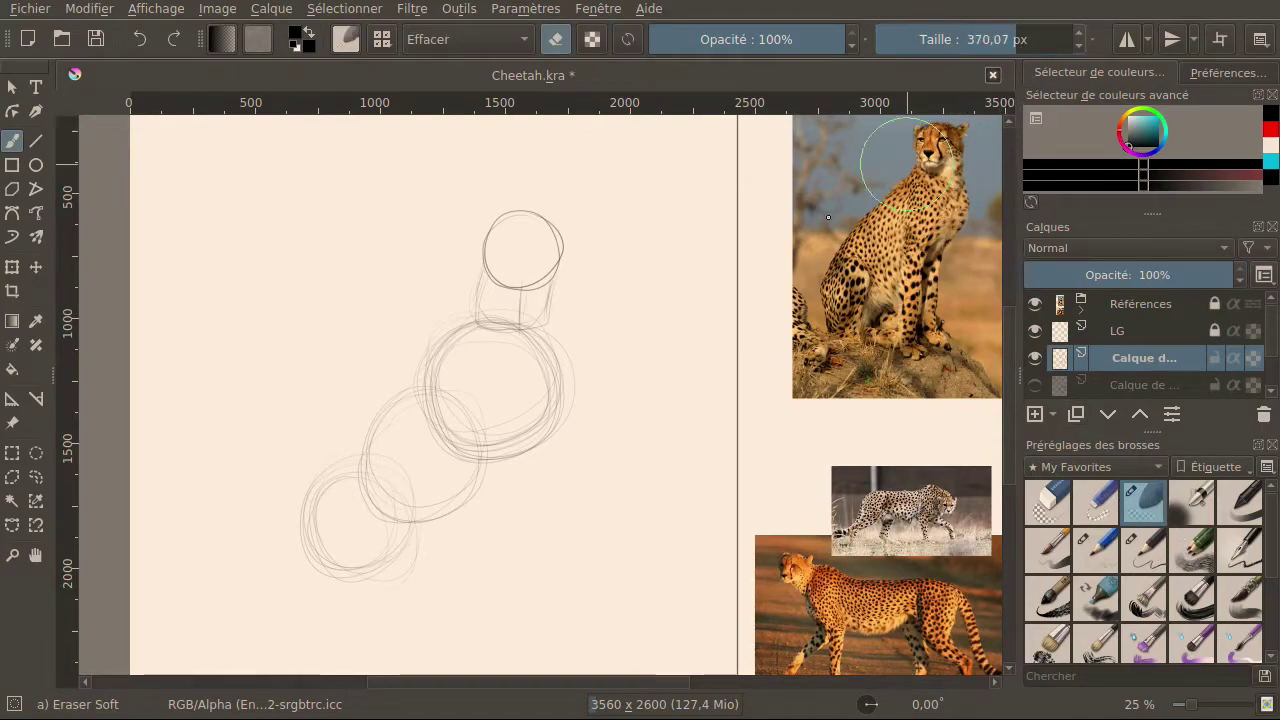
pyautogui.moveTo(271, 543)
pyautogui.mouseDown()
pyautogui.moveTo(508, 251)
pyautogui.moveTo(574, 208)
pyautogui.moveTo(396, 464)
pyautogui.mouseUp()
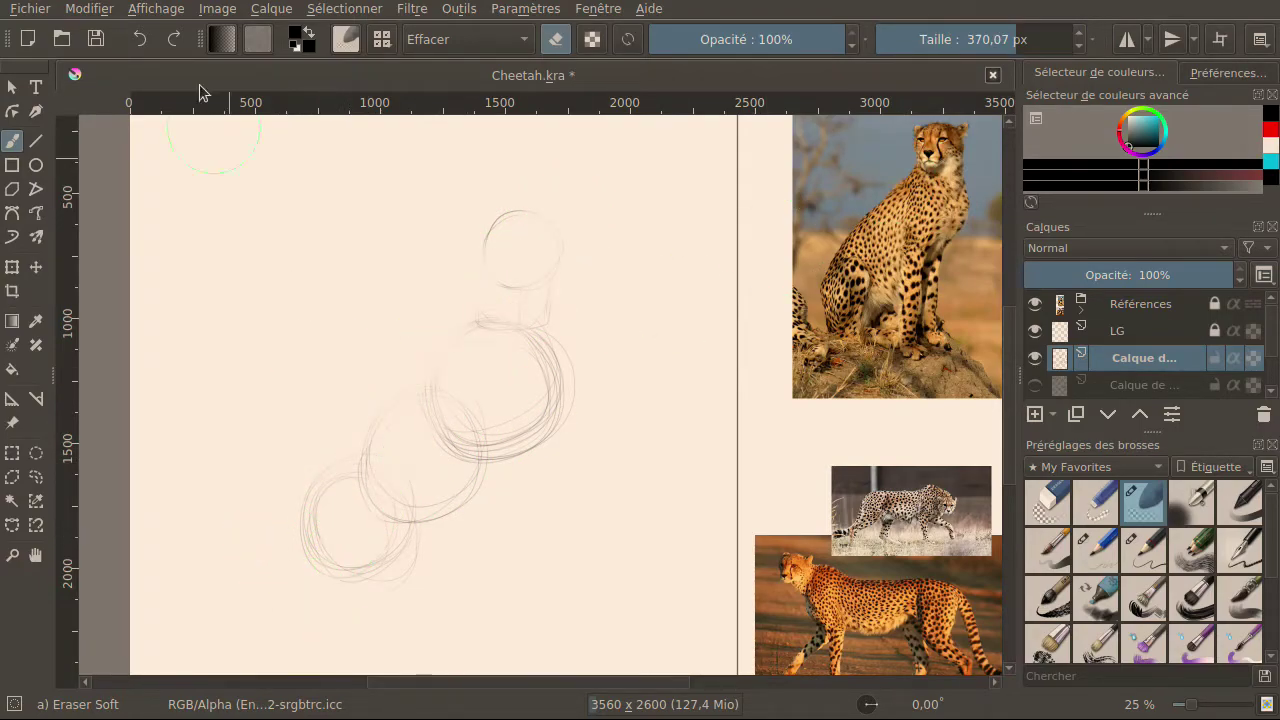
pyautogui.click(139, 39)
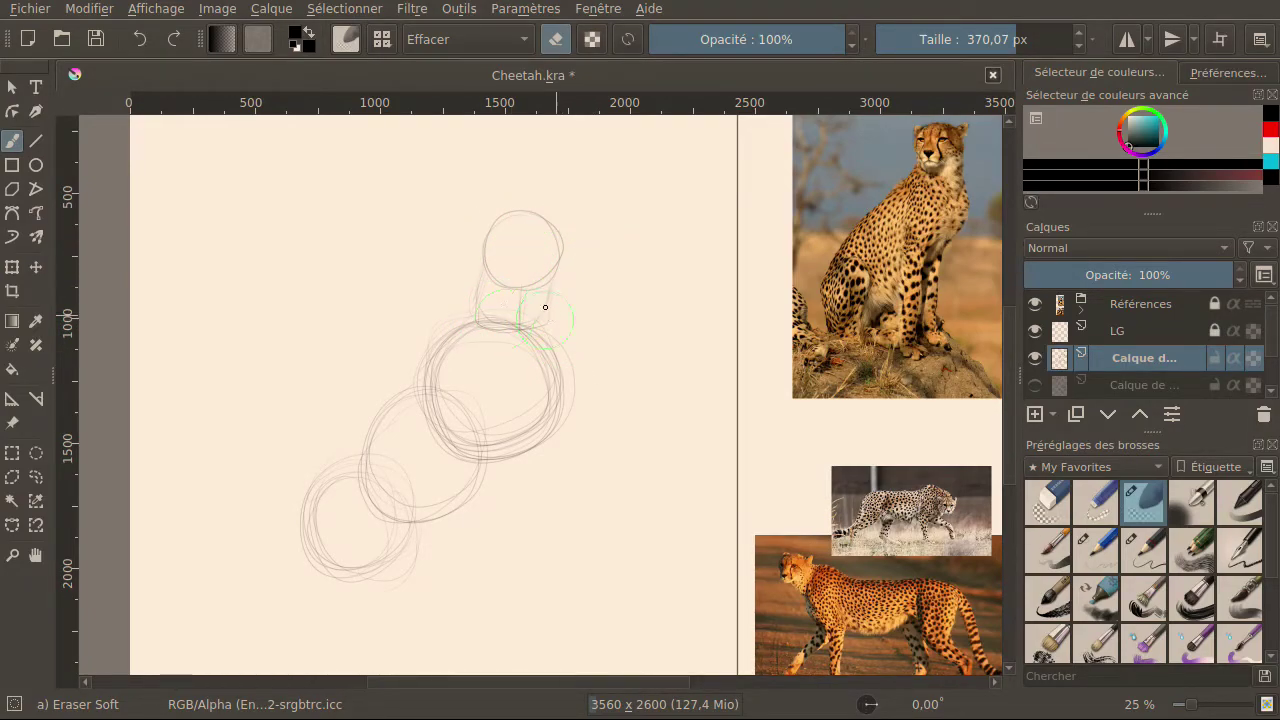
pyautogui.moveTo(514, 299)
pyautogui.mouseDown()
pyautogui.moveTo(542, 219)
pyautogui.moveTo(554, 252)
pyautogui.mouseUp()
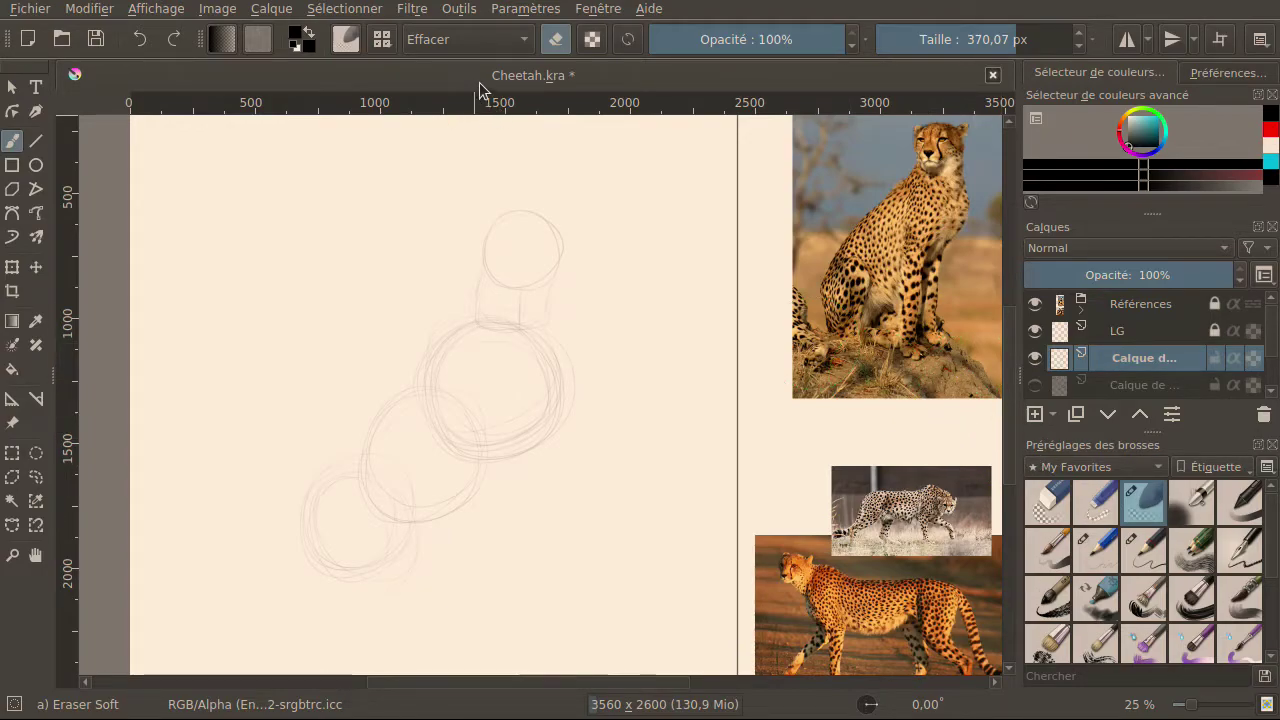
pyautogui.click(1088, 566)
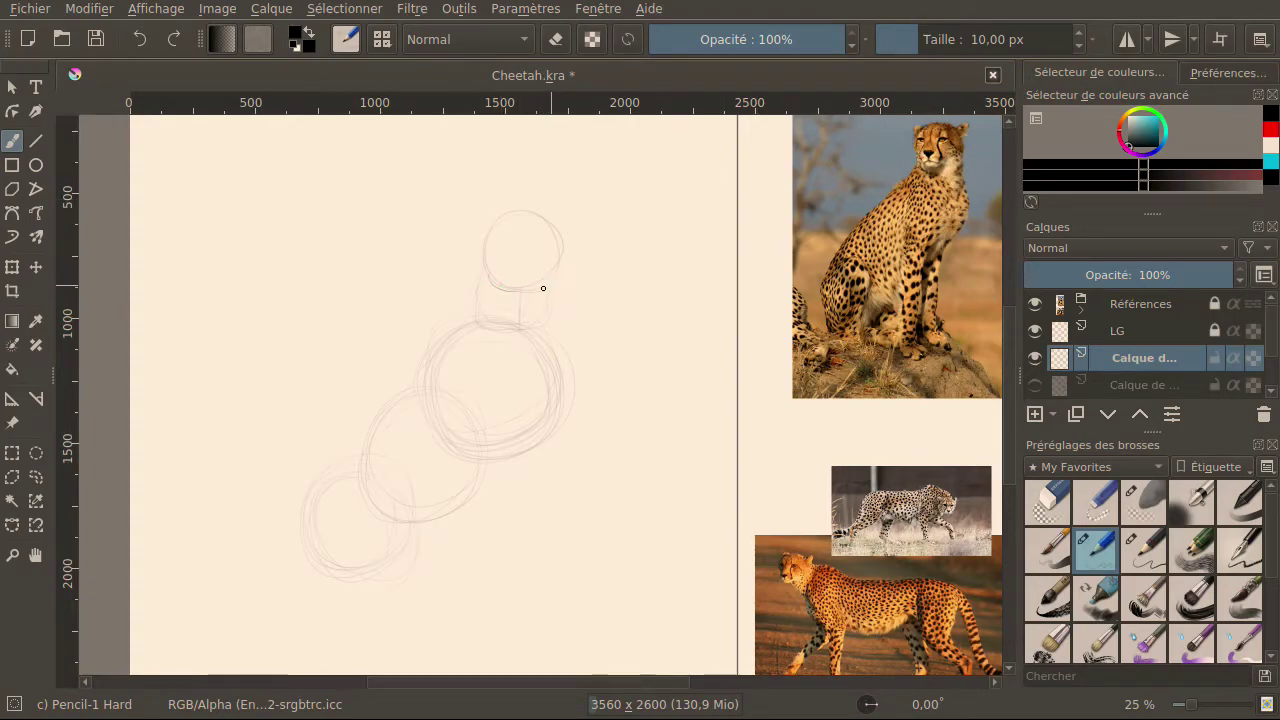
# Reinforce and slightly widen the outlines of the head, chest and hip circles with loose sketch strokes.
pyautogui.moveTo(513, 211)
pyautogui.mouseDown()
pyautogui.moveTo(474, 257)
pyautogui.moveTo(494, 282)
pyautogui.moveTo(484, 261)
pyautogui.mouseUp()
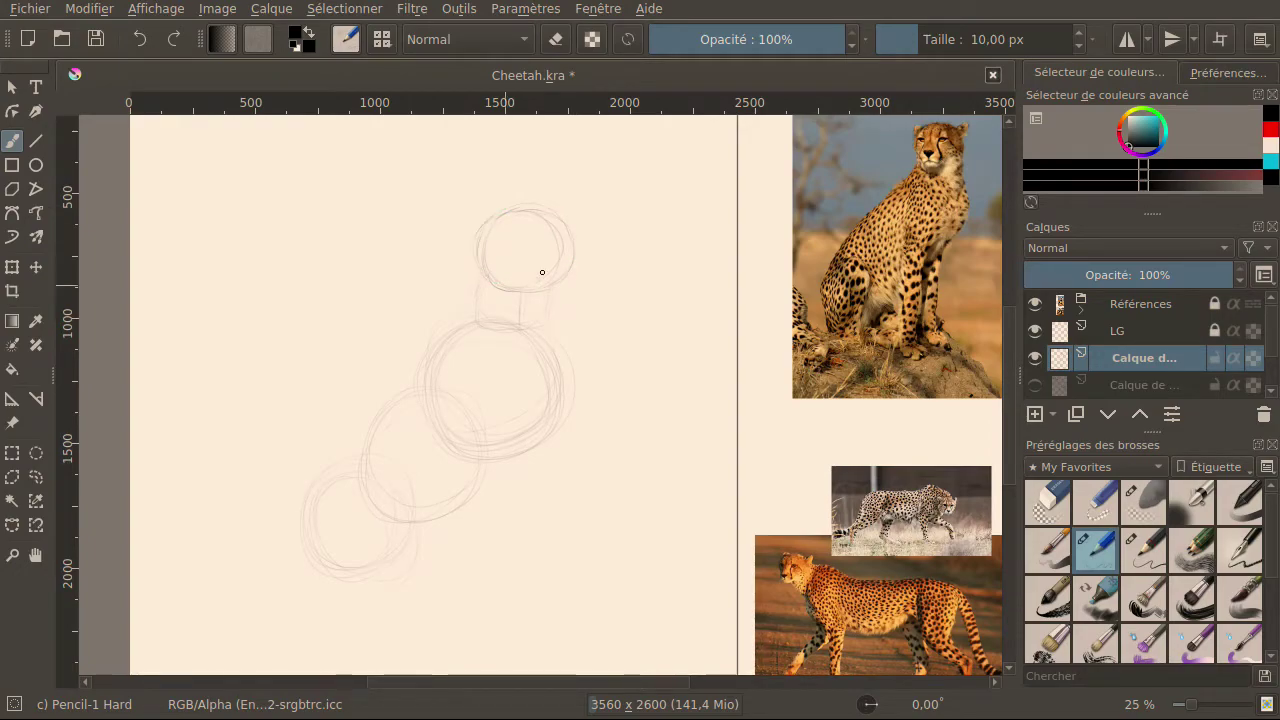
pyautogui.moveTo(542, 344); pyautogui.dragTo(547, 371)
pyautogui.moveTo(363, 464)
pyautogui.mouseDown()
pyautogui.moveTo(312, 511)
pyautogui.moveTo(305, 503)
pyautogui.moveTo(332, 579)
pyautogui.moveTo(367, 572)
pyautogui.mouseUp()
pyautogui.moveTo(421, 540)
pyautogui.mouseDown()
pyautogui.moveTo(386, 591)
pyautogui.moveTo(362, 588)
pyautogui.mouseUp()
pyautogui.moveTo(420, 542); pyautogui.dragTo(372, 590)
pyautogui.moveTo(417, 506); pyautogui.dragTo(417, 529)
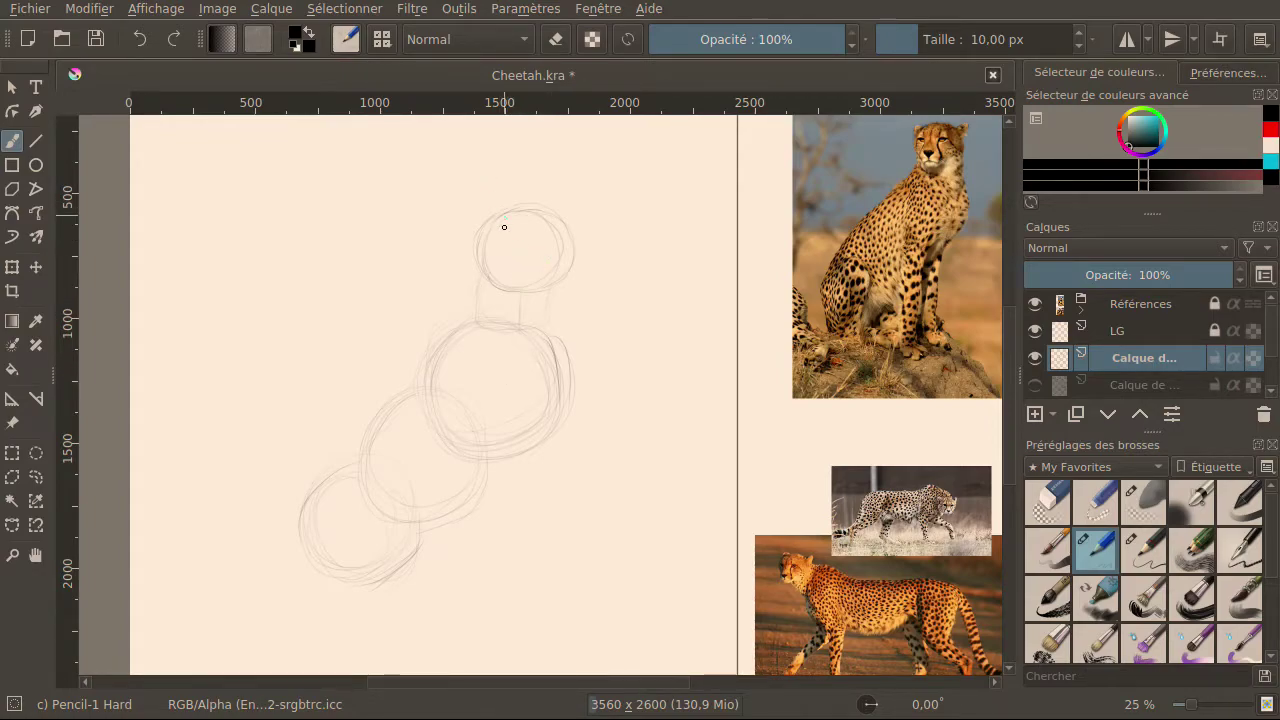
# Try a front-facing face inside the head circle with a square muzzle, a small nose and mouth, and short eye marks.
pyautogui.moveTo(512, 255); pyautogui.dragTo(540, 253)
pyautogui.moveTo(508, 258)
pyautogui.mouseDown()
pyautogui.moveTo(508, 281)
pyautogui.moveTo(540, 280)
pyautogui.moveTo(530, 263)
pyautogui.mouseUp()
pyautogui.moveTo(531, 265); pyautogui.dragTo(516, 267)
pyautogui.hotkey('ctrl', 'z')
pyautogui.moveTo(503, 239); pyautogui.dragTo(505, 245)
pyautogui.hotkey('ctrl', 'z')
pyautogui.moveTo(532, 264)
pyautogui.mouseDown()
pyautogui.moveTo(529, 285)
pyautogui.moveTo(530, 268)
pyautogui.mouseUp()
pyautogui.click(137, 42)
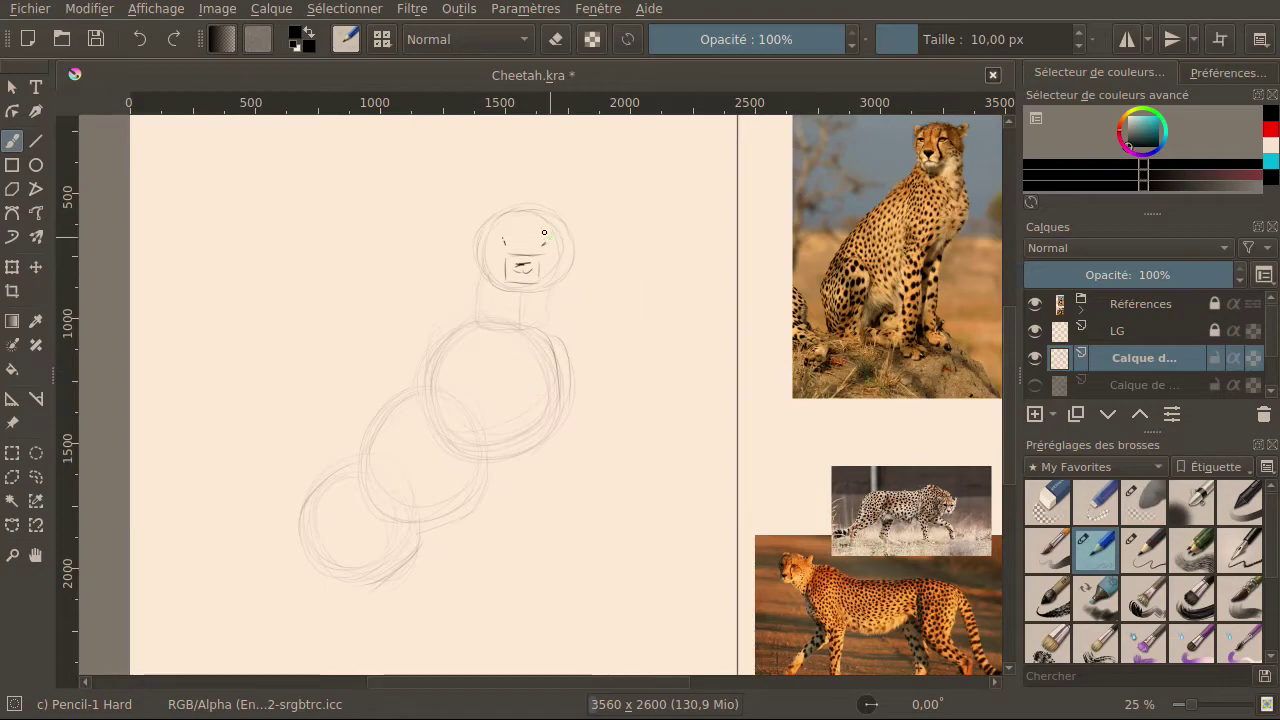
pyautogui.moveTo(514, 170)
pyautogui.mouseDown()
pyautogui.moveTo(616, 196)
pyautogui.moveTo(465, 195)
pyautogui.mouseUp()
pyautogui.click(138, 40)
pyautogui.click(136, 42)
pyautogui.moveTo(529, 264); pyautogui.dragTo(515, 268)
# Erase the trial face from the head circle with Eraser Soft.
pyautogui.click(1145, 503)
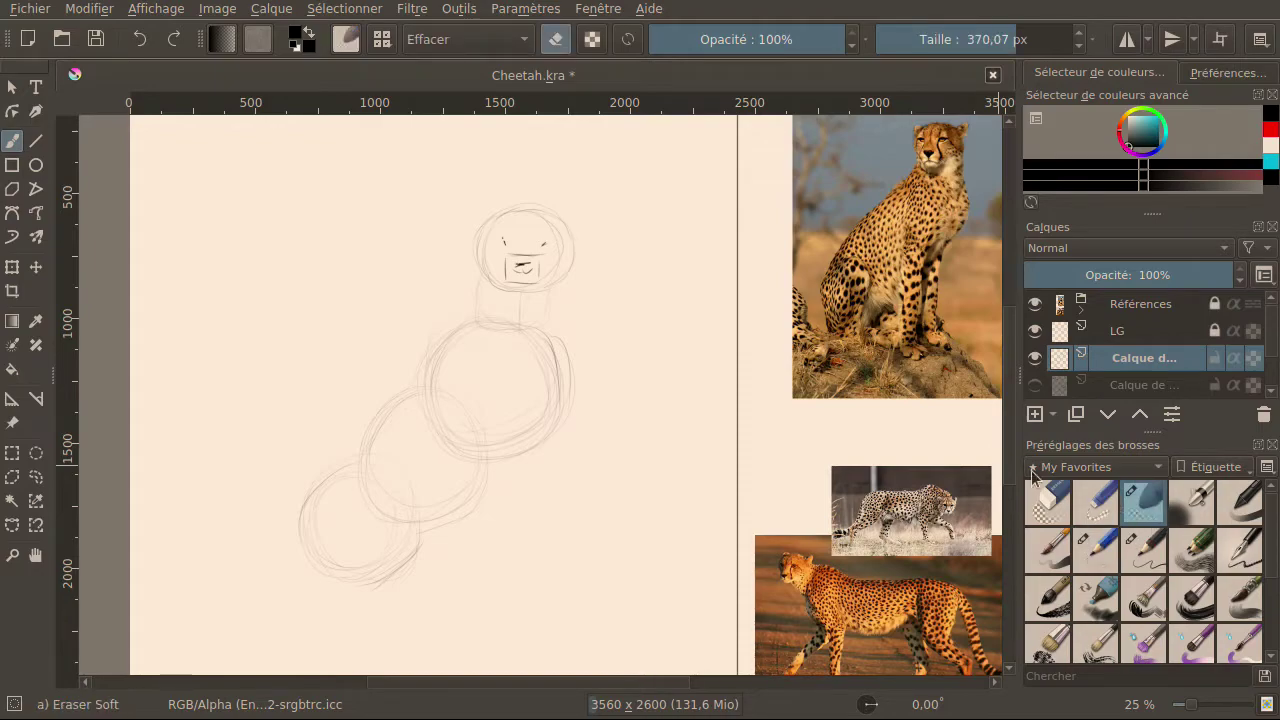
pyautogui.click(525, 252)
pyautogui.click(525, 252)
# With Pencil-1 Hard, draw crossing curved guidelines in the head circle and a small triangular nose just beneath the horizontal one, near the vertical one.
pyautogui.click(1096, 549)
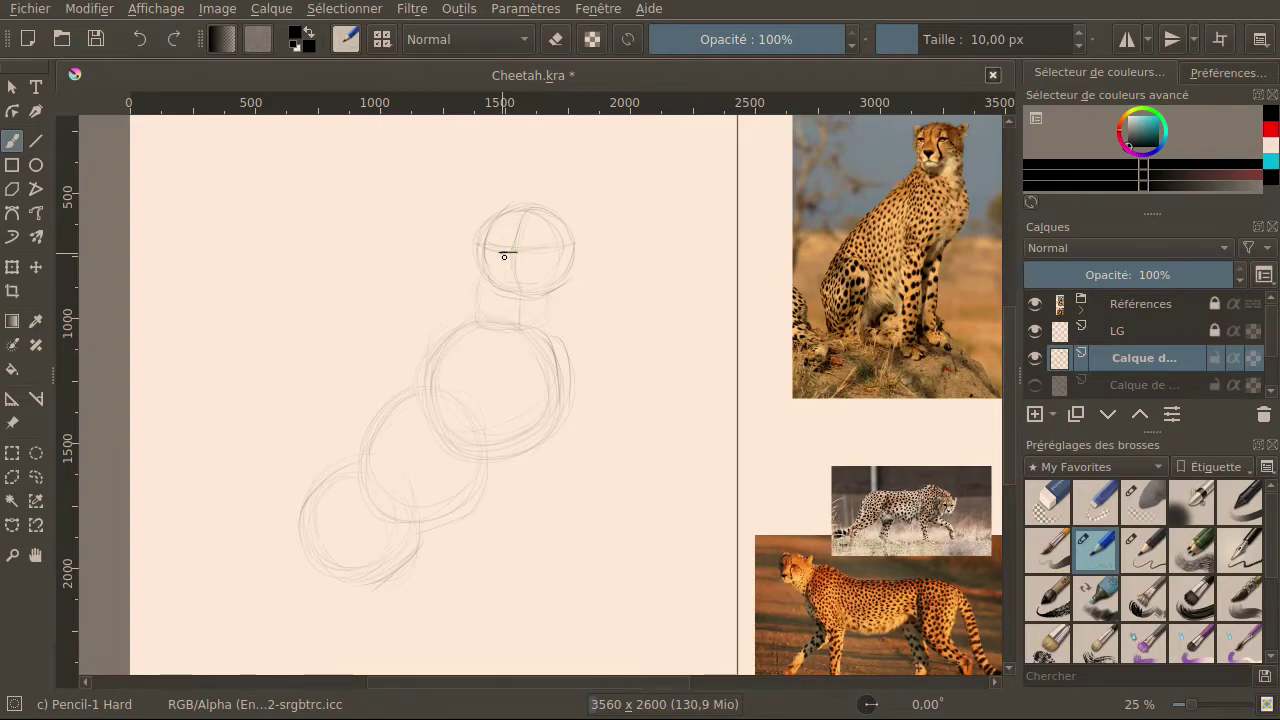
pyautogui.moveTo(503, 254)
pyautogui.mouseDown()
pyautogui.moveTo(516, 252)
pyautogui.moveTo(500, 252)
pyautogui.mouseUp()
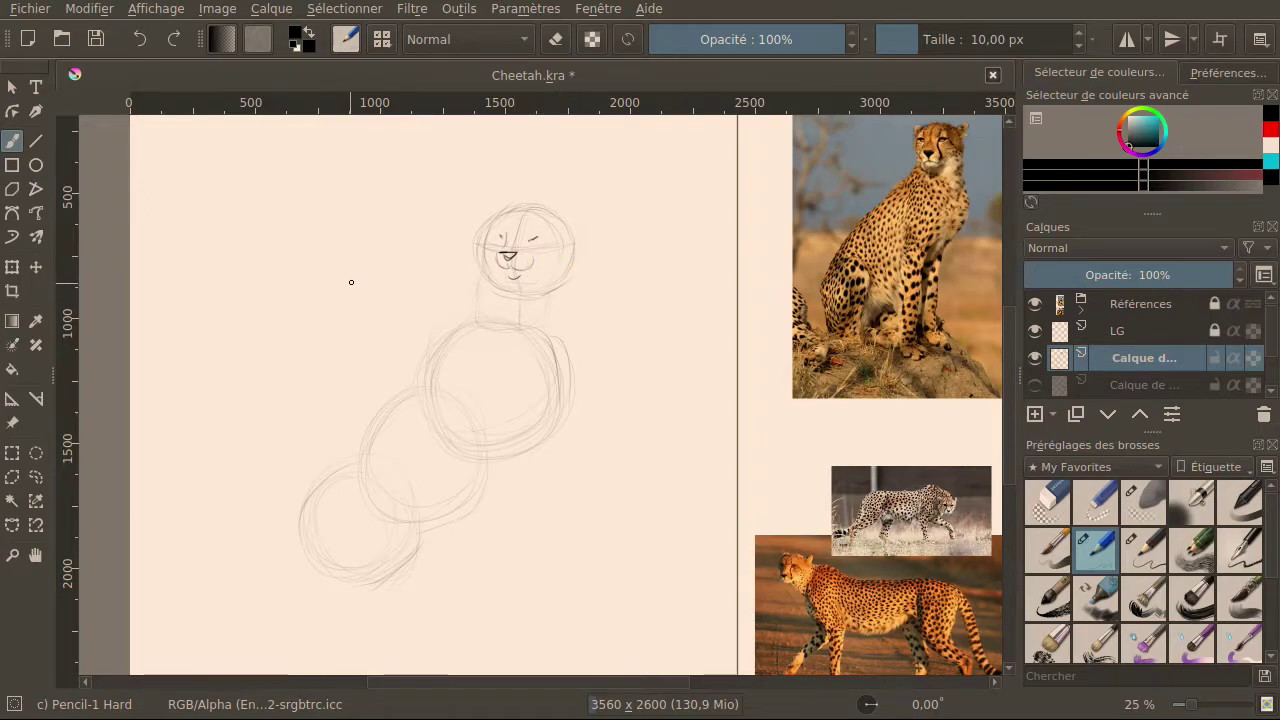
pyautogui.moveTo(465, 261)
pyautogui.mouseDown()
pyautogui.moveTo(424, 252)
pyautogui.moveTo(425, 268)
pyautogui.mouseUp()
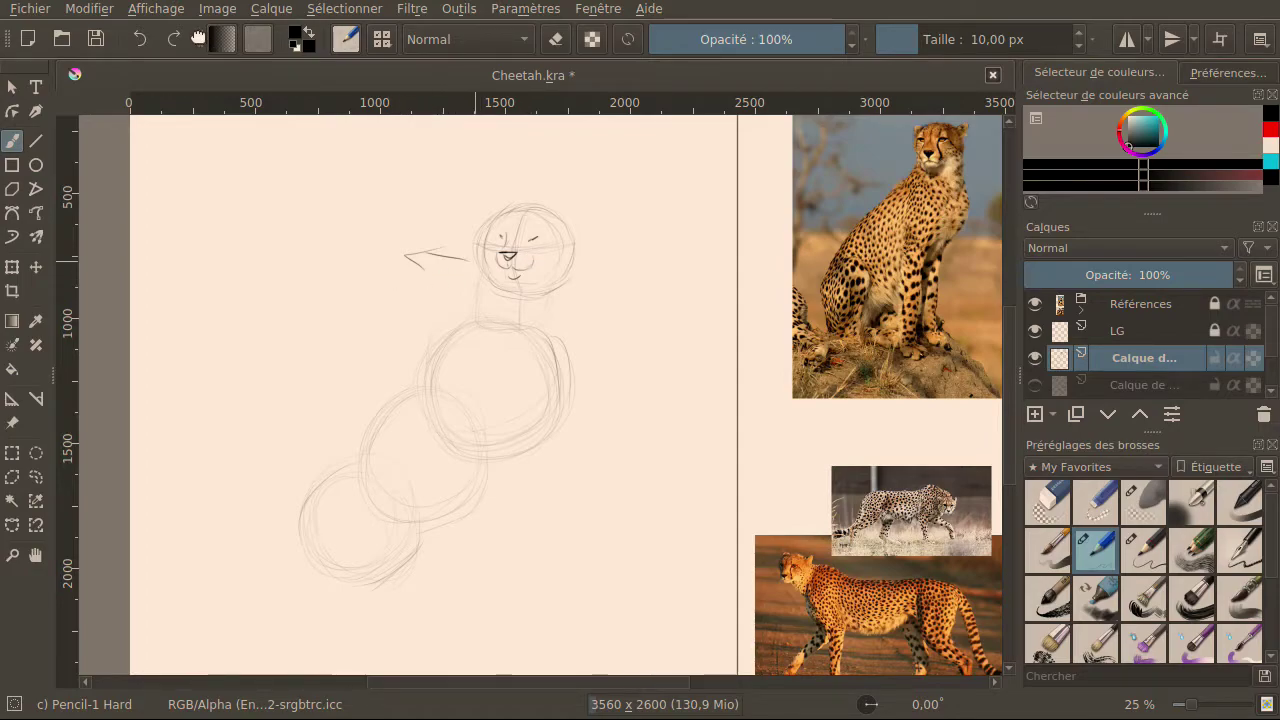
pyautogui.click(139, 40)
pyautogui.click(139, 40)
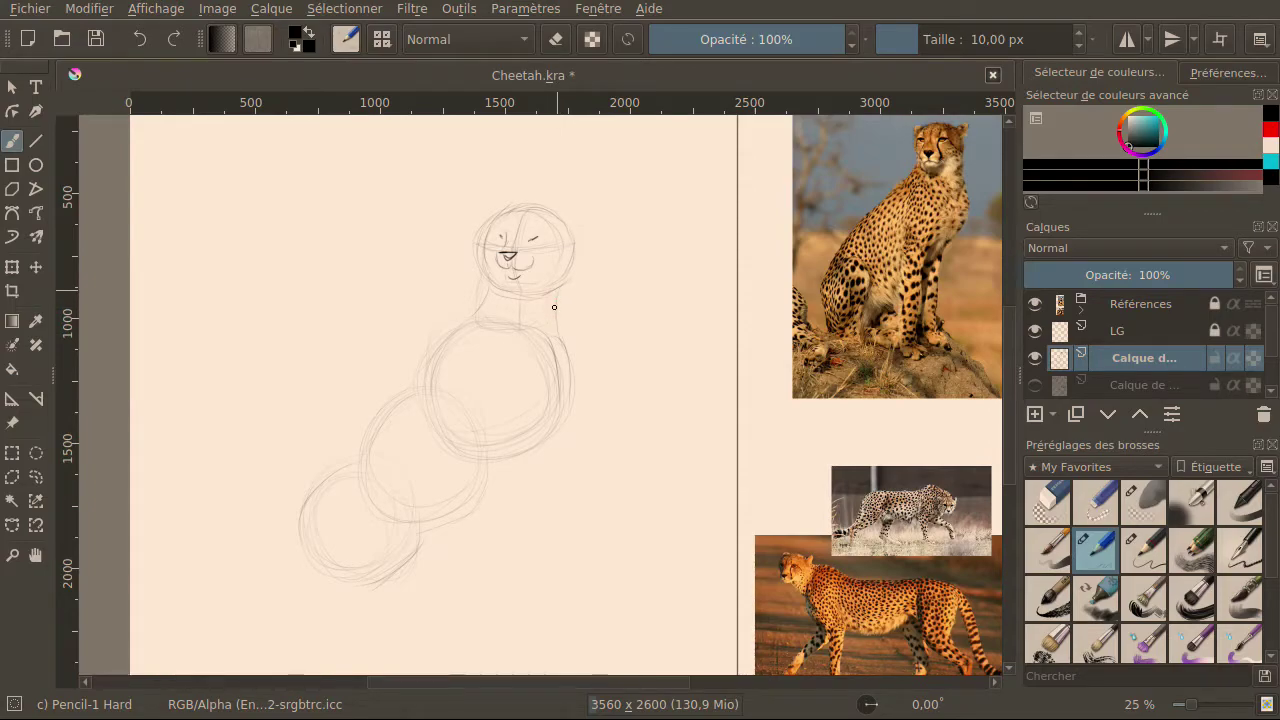
# Sketch the front of the neck into the chest, then fade the chest circle's right side with Eraser Soft at 66.50 px.
pyautogui.moveTo(555, 294); pyautogui.dragTo(554, 309)
pyautogui.moveTo(519, 303); pyautogui.dragTo(530, 328)
pyautogui.click(1144, 500)
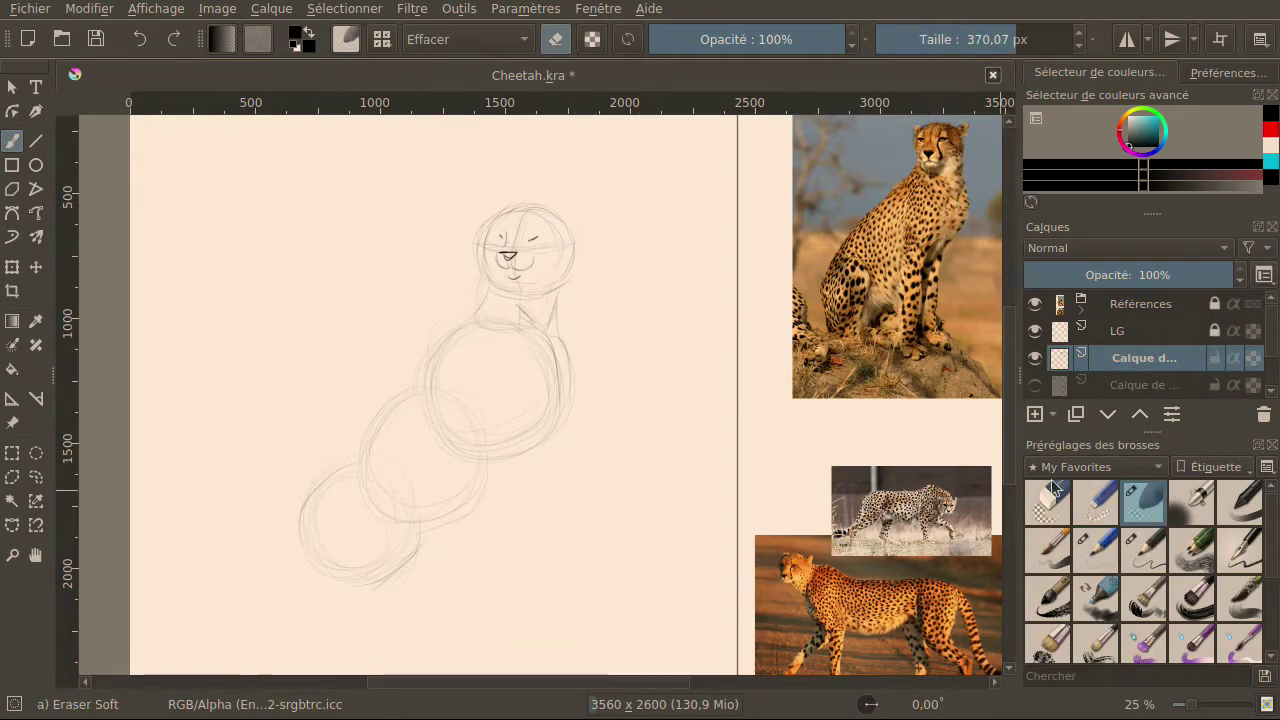
pyautogui.click(955, 39)
pyautogui.moveTo(554, 369)
pyautogui.mouseDown()
pyautogui.moveTo(549, 386)
pyautogui.moveTo(541, 347)
pyautogui.moveTo(553, 350)
pyautogui.mouseUp()
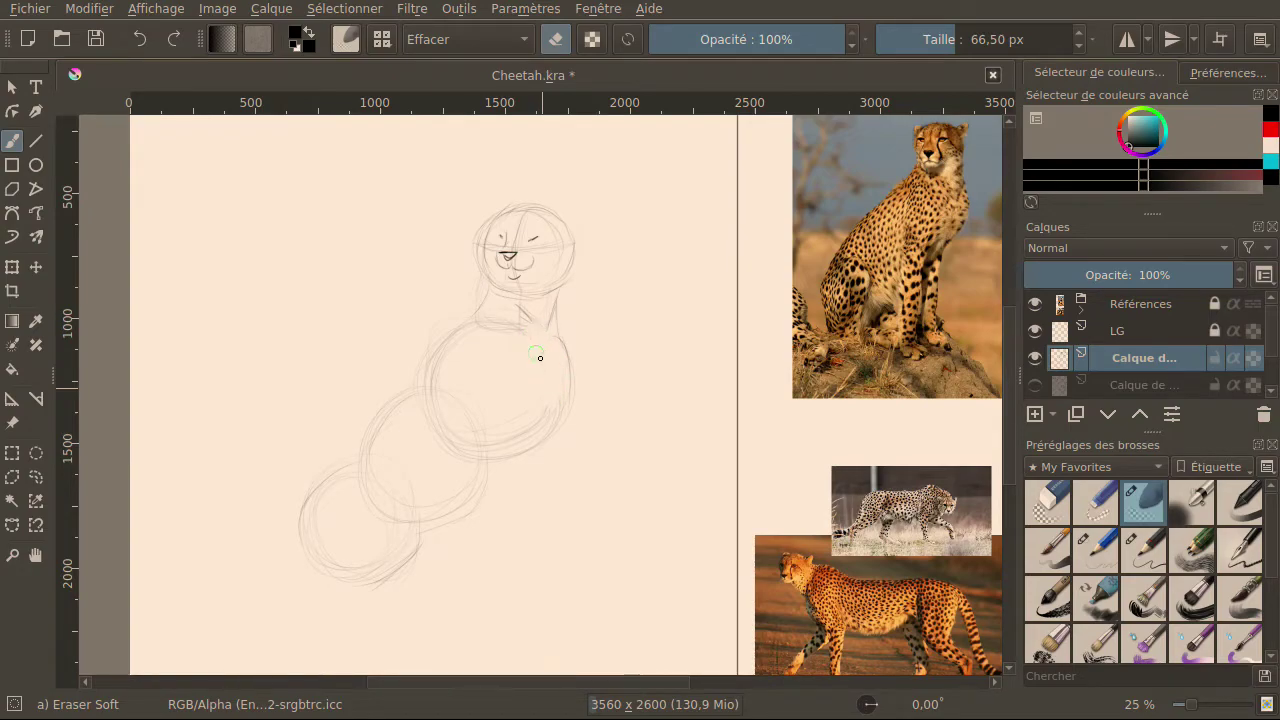
pyautogui.click(1096, 550)
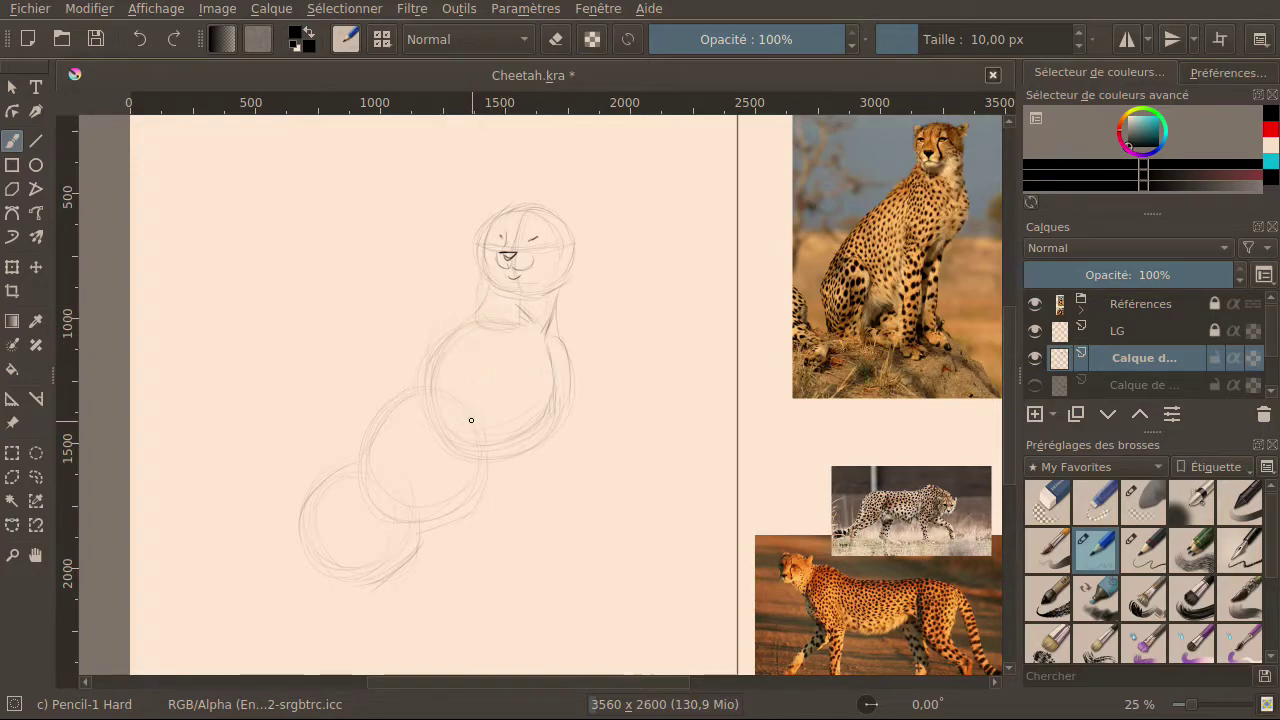
pyautogui.moveTo(437, 366)
pyautogui.mouseDown()
pyautogui.moveTo(459, 472)
pyautogui.moveTo(446, 372)
pyautogui.moveTo(489, 460)
pyautogui.mouseUp()
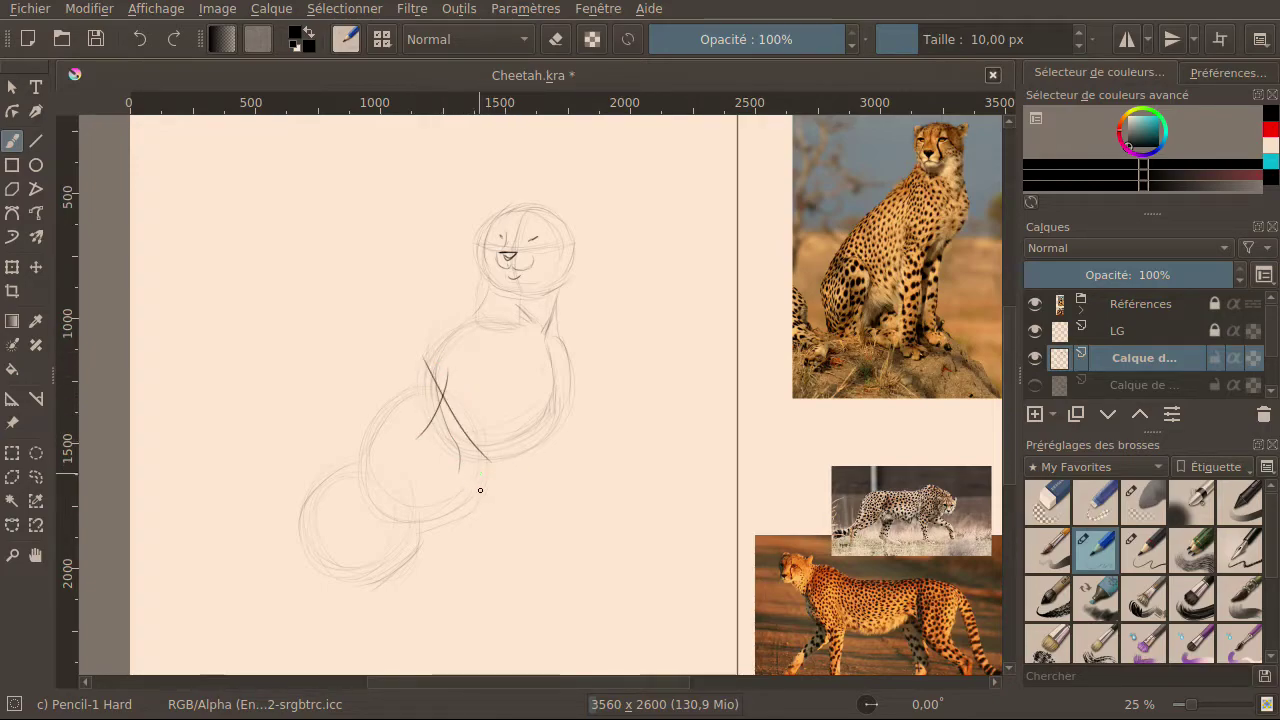
pyautogui.click(140, 40)
pyautogui.click(140, 40)
pyautogui.click(140, 40)
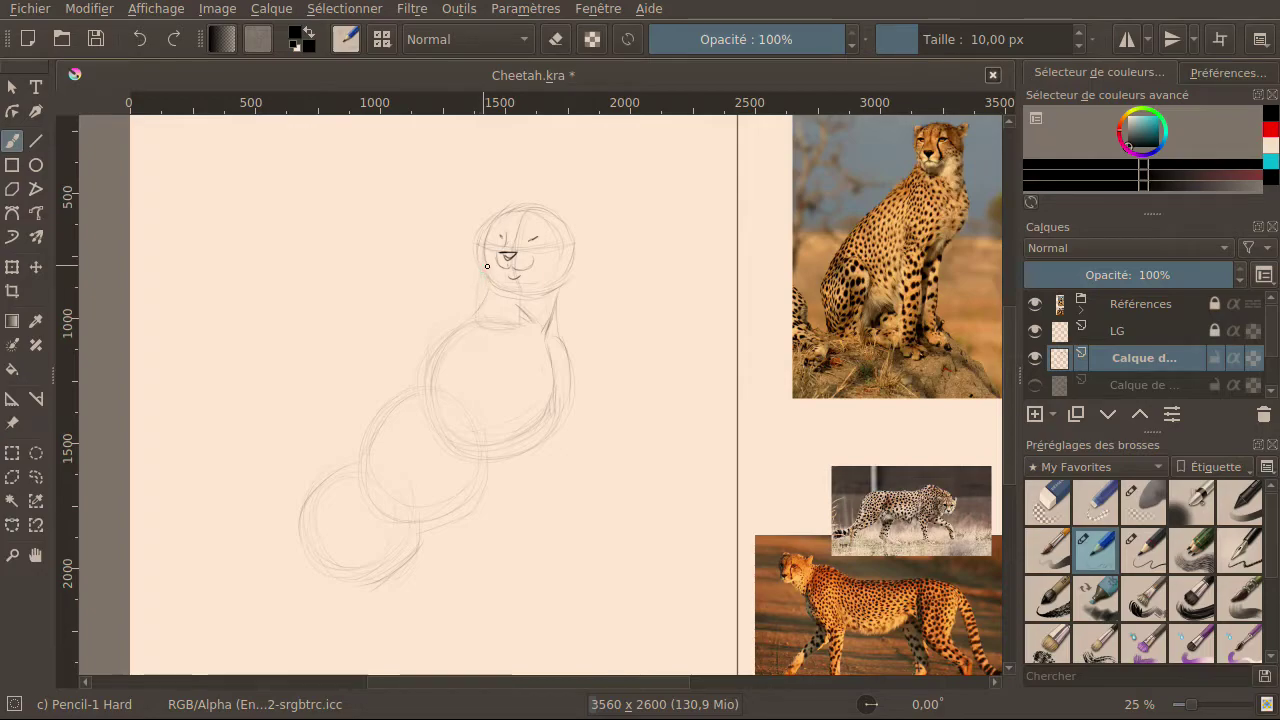
# Draw the nape curving into the shoulder with Pencil-1 Hard, and the rear contour of the near foreleg down past the chest circle.
pyautogui.moveTo(485, 282); pyautogui.dragTo(455, 323)
pyautogui.moveTo(456, 324)
pyautogui.mouseDown()
pyautogui.moveTo(442, 342)
pyautogui.moveTo(459, 368)
pyautogui.mouseUp()
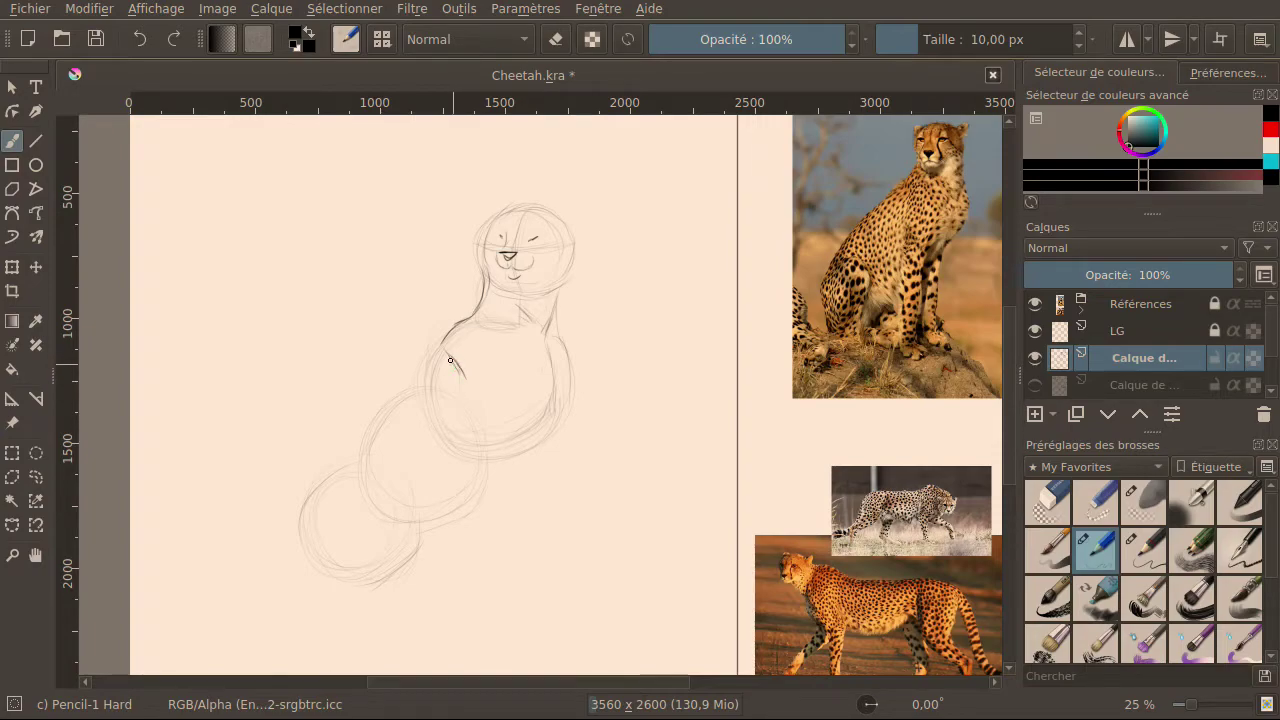
pyautogui.moveTo(460, 375); pyautogui.dragTo(460, 425)
pyautogui.moveTo(457, 457); pyautogui.dragTo(476, 512)
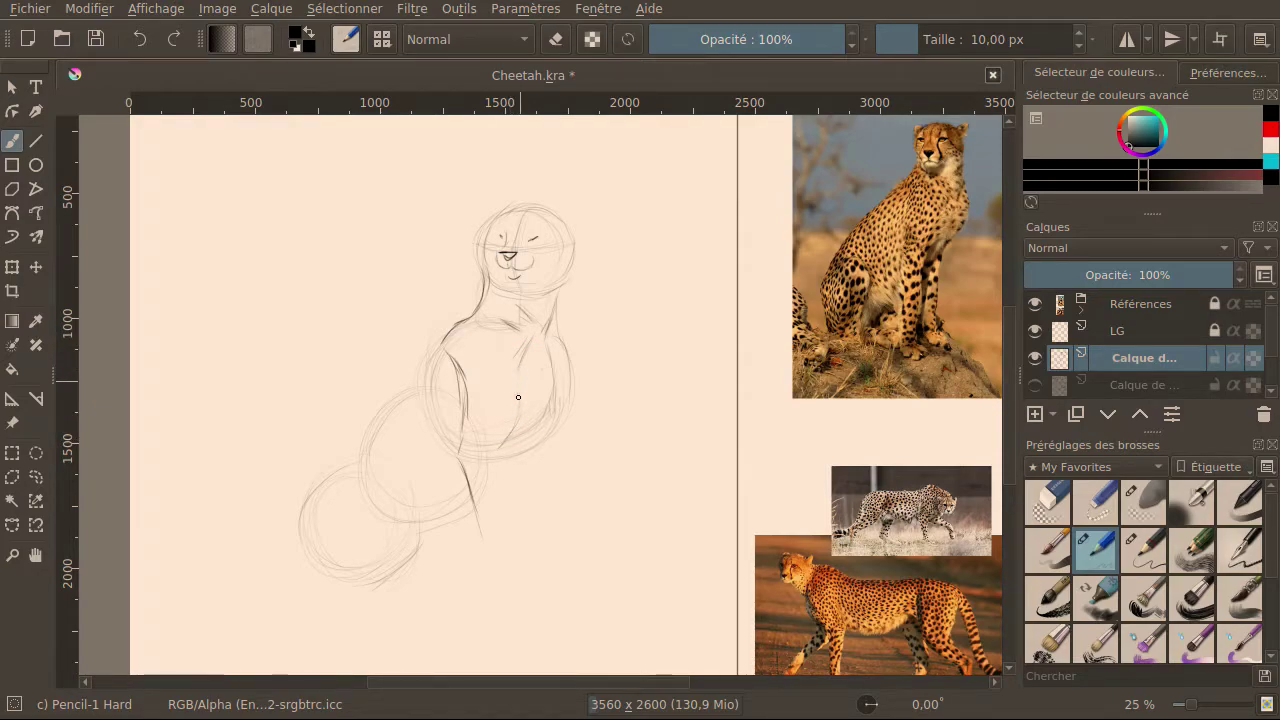
# Erase the outer right edge of the chest circle with Eraser Soft and redraw a tighter chest contour with Pencil-1 Hard.
pyautogui.moveTo(504, 446)
pyautogui.mouseDown()
pyautogui.moveTo(550, 402)
pyautogui.moveTo(544, 325)
pyautogui.moveTo(563, 385)
pyautogui.moveTo(538, 424)
pyautogui.mouseUp()
pyautogui.click(139, 40)
pyautogui.click(1158, 502)
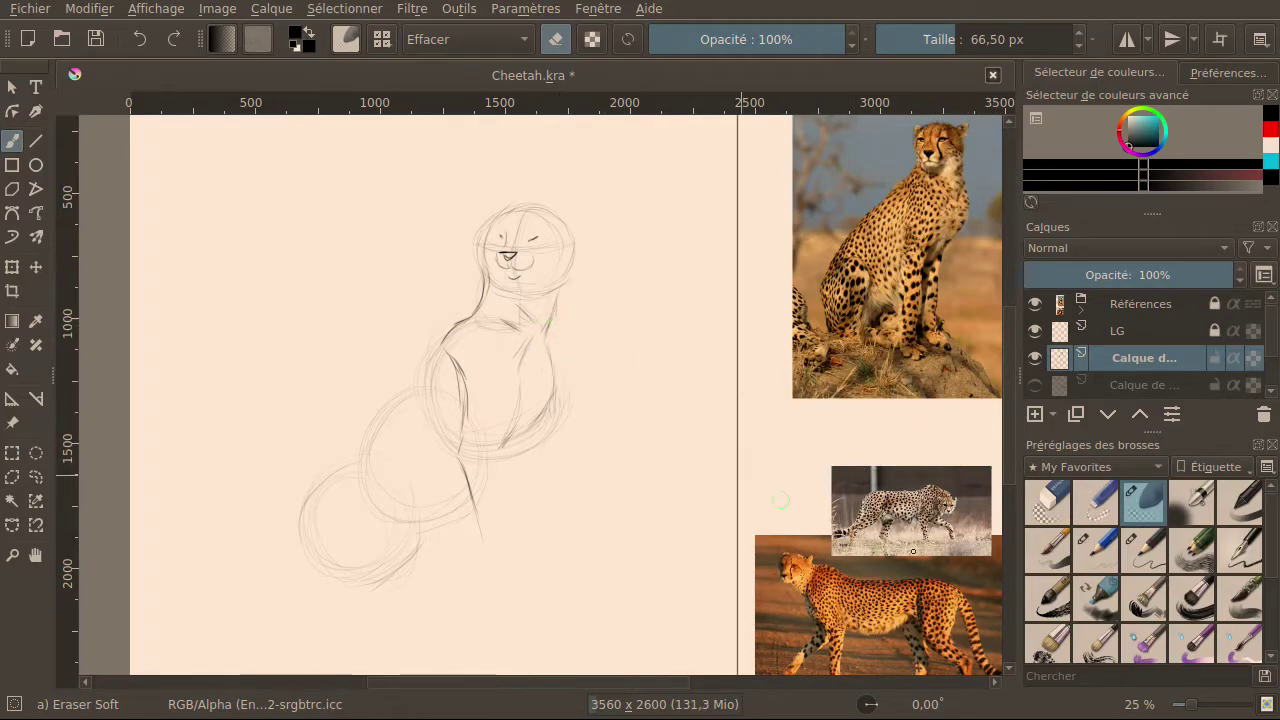
pyautogui.click(1104, 555)
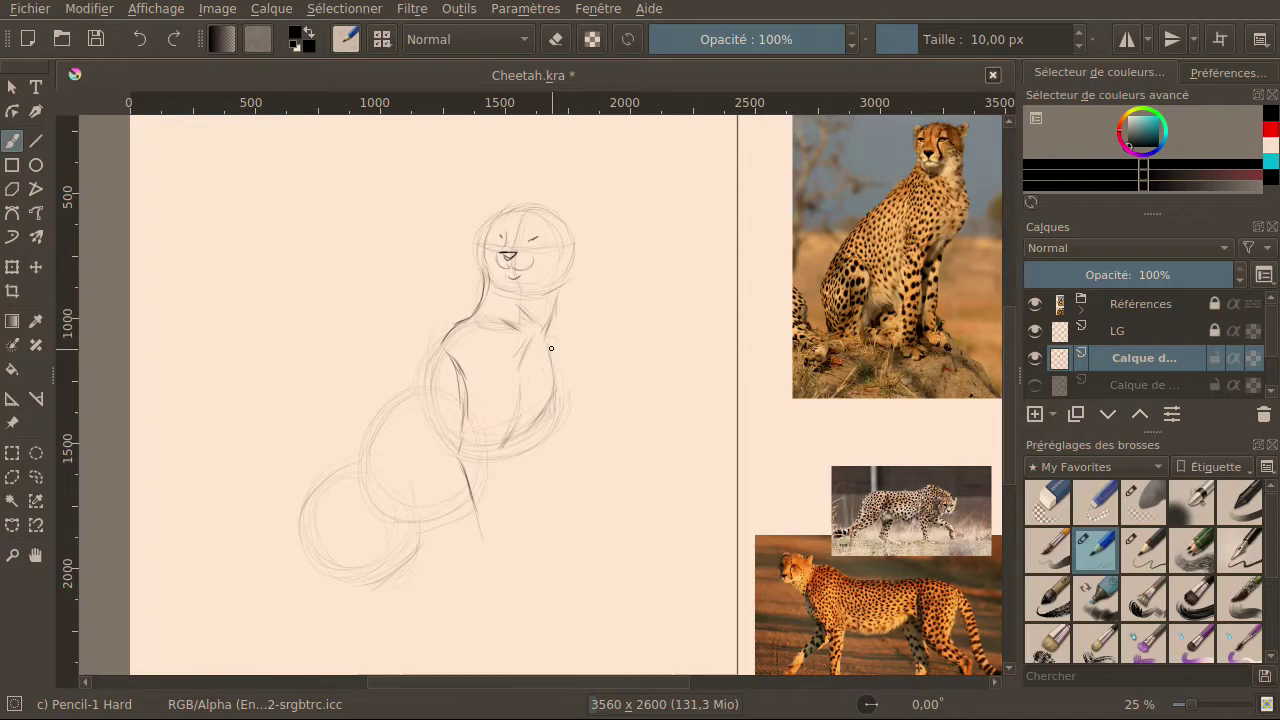
pyautogui.moveTo(546, 336)
pyautogui.mouseDown()
pyautogui.moveTo(540, 414)
pyautogui.moveTo(553, 404)
pyautogui.mouseUp()
pyautogui.moveTo(529, 398); pyautogui.dragTo(530, 376)
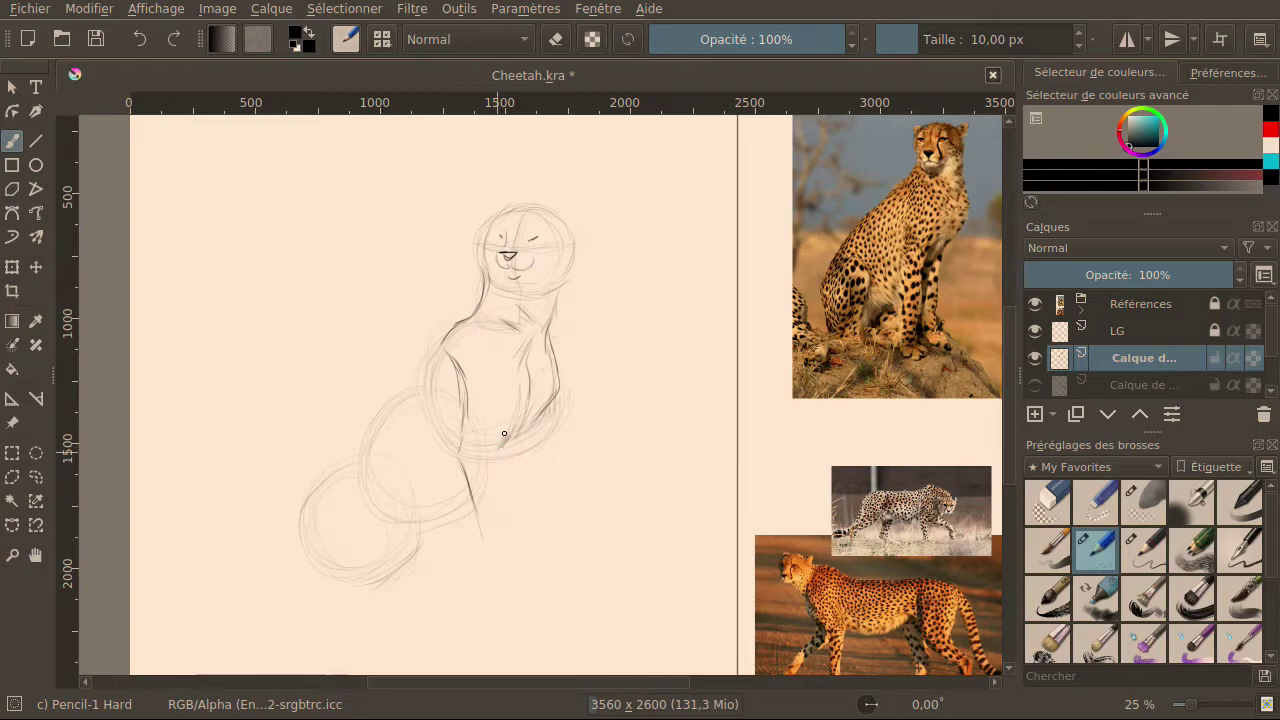
# Draw the front contour of the near foreleg from the chest down, and lengthen its rear line.
pyautogui.moveTo(501, 444); pyautogui.dragTo(514, 404)
pyautogui.hotkey('ctrl', 'z')
pyautogui.moveTo(493, 461); pyautogui.dragTo(504, 421)
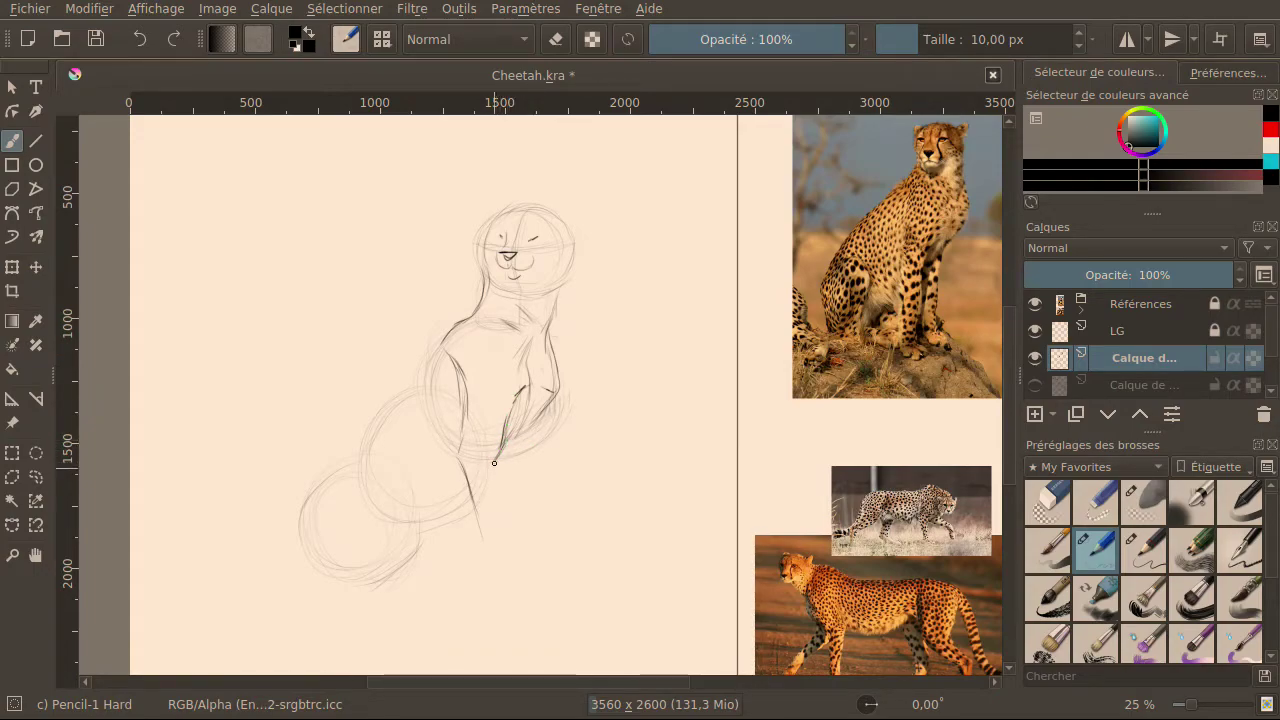
pyautogui.moveTo(500, 465)
pyautogui.mouseDown()
pyautogui.moveTo(511, 528)
pyautogui.moveTo(477, 507)
pyautogui.moveTo(503, 569)
pyautogui.mouseUp()
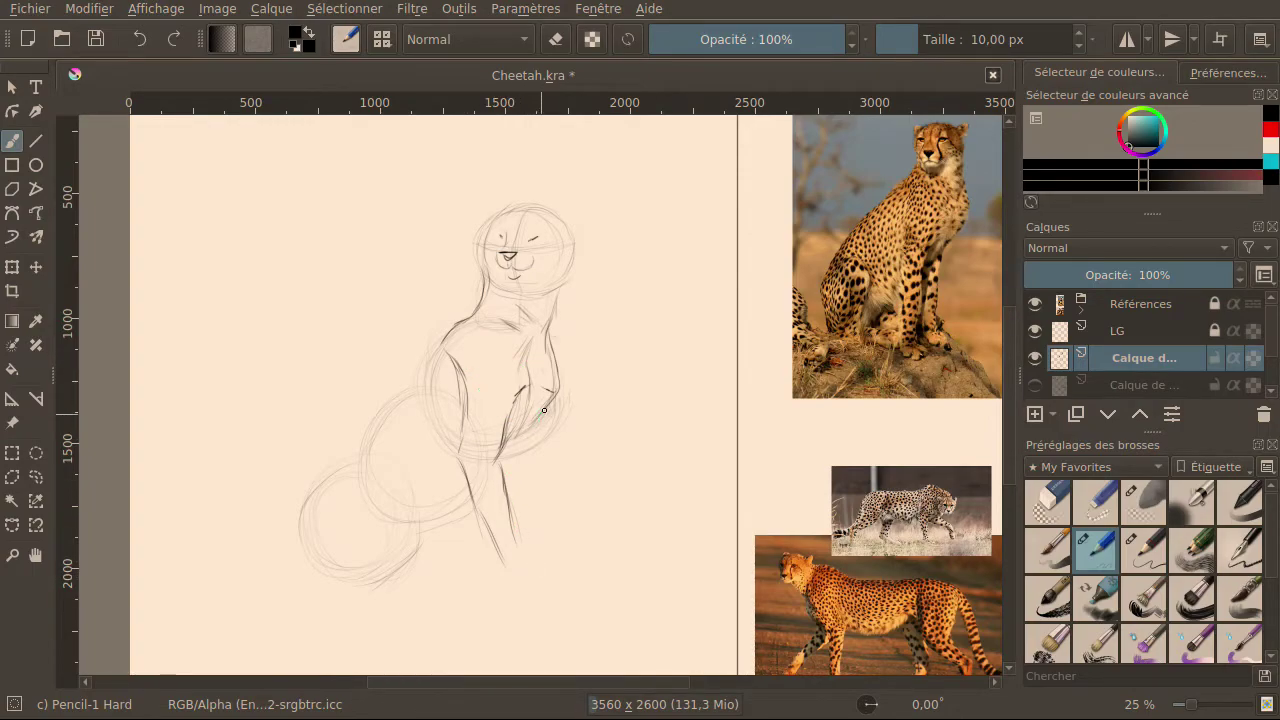
# Sketch the far foreleg beside the near one with two descending lines, and shade where it meets the chest.
pyautogui.moveTo(556, 408); pyautogui.dragTo(559, 482)
pyautogui.moveTo(546, 490)
pyautogui.mouseDown()
pyautogui.moveTo(548, 518)
pyautogui.moveTo(562, 521)
pyautogui.moveTo(551, 535)
pyautogui.mouseUp()
pyautogui.moveTo(530, 437); pyautogui.dragTo(536, 478)
pyautogui.moveTo(544, 410); pyautogui.dragTo(524, 432)
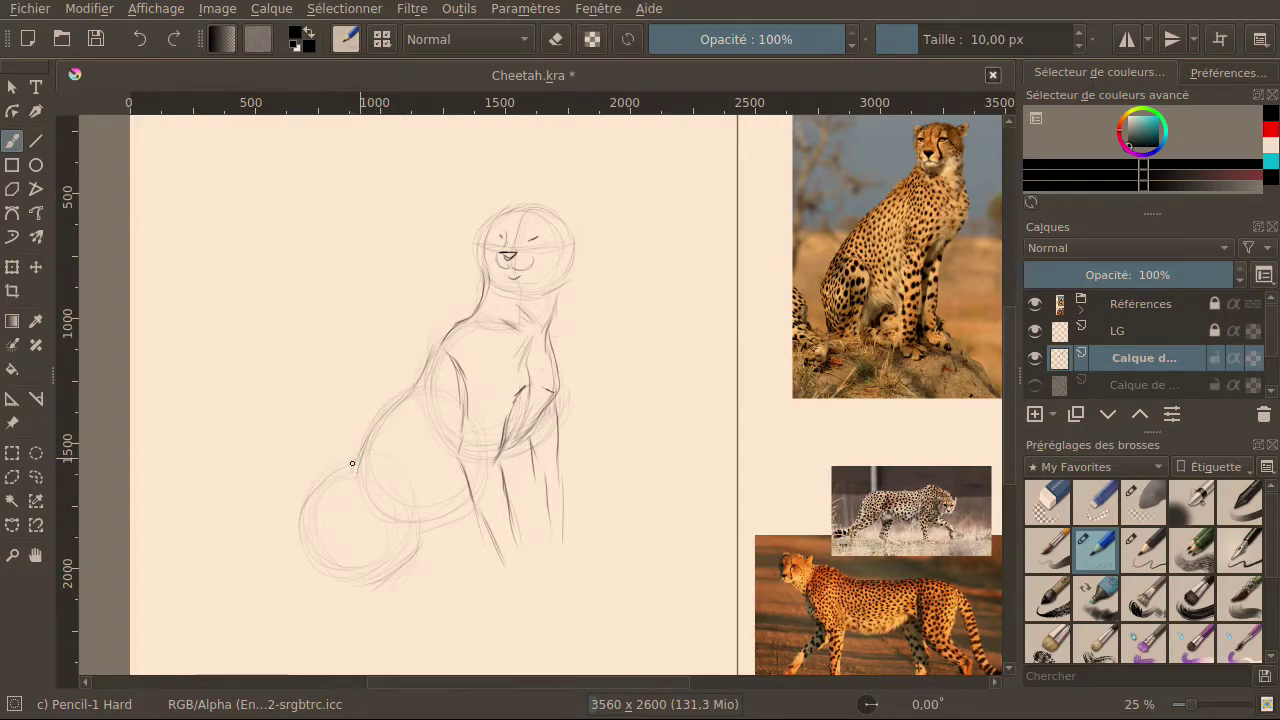
# Outline the rump around the hip circle and sketch a first lower hind leg inside it with two near-vertical lines and a bent knee.
pyautogui.moveTo(327, 479)
pyautogui.mouseDown()
pyautogui.moveTo(301, 496)
pyautogui.moveTo(302, 557)
pyautogui.mouseUp()
pyautogui.moveTo(343, 501)
pyautogui.mouseDown()
pyautogui.moveTo(372, 513)
pyautogui.moveTo(383, 572)
pyautogui.mouseUp()
pyautogui.moveTo(379, 528); pyautogui.dragTo(380, 586)
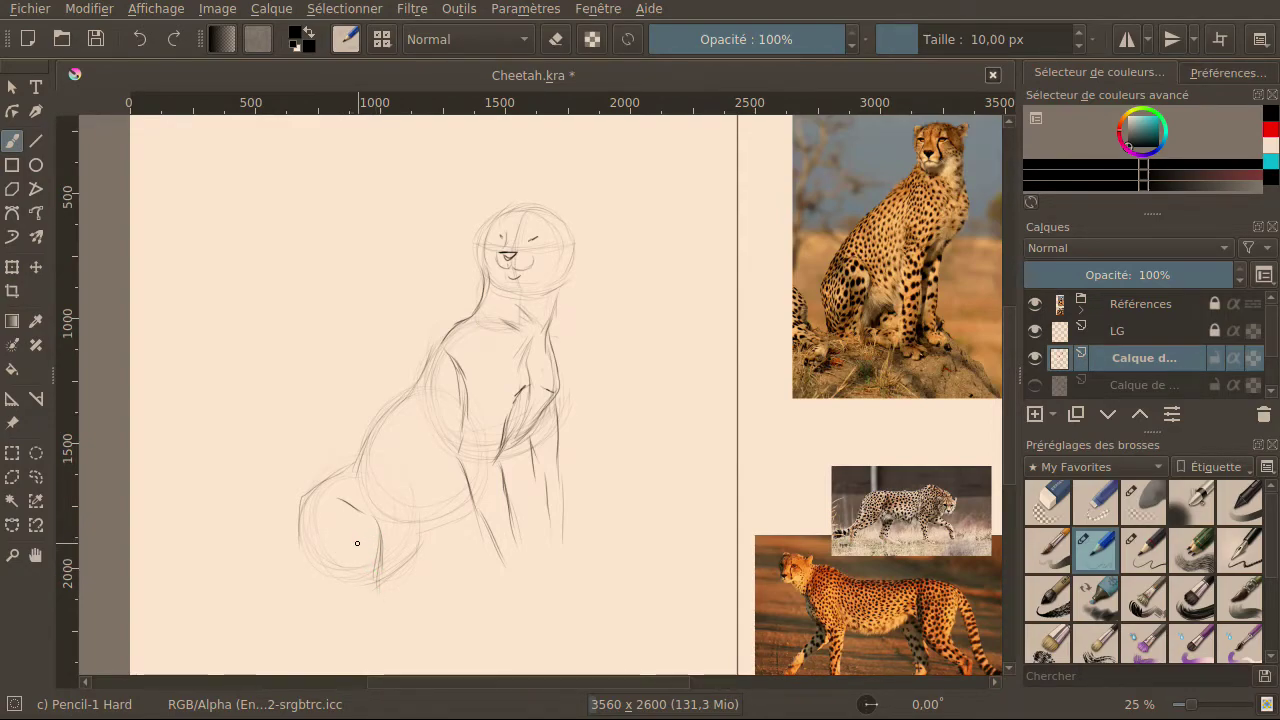
pyautogui.moveTo(356, 530); pyautogui.dragTo(362, 582)
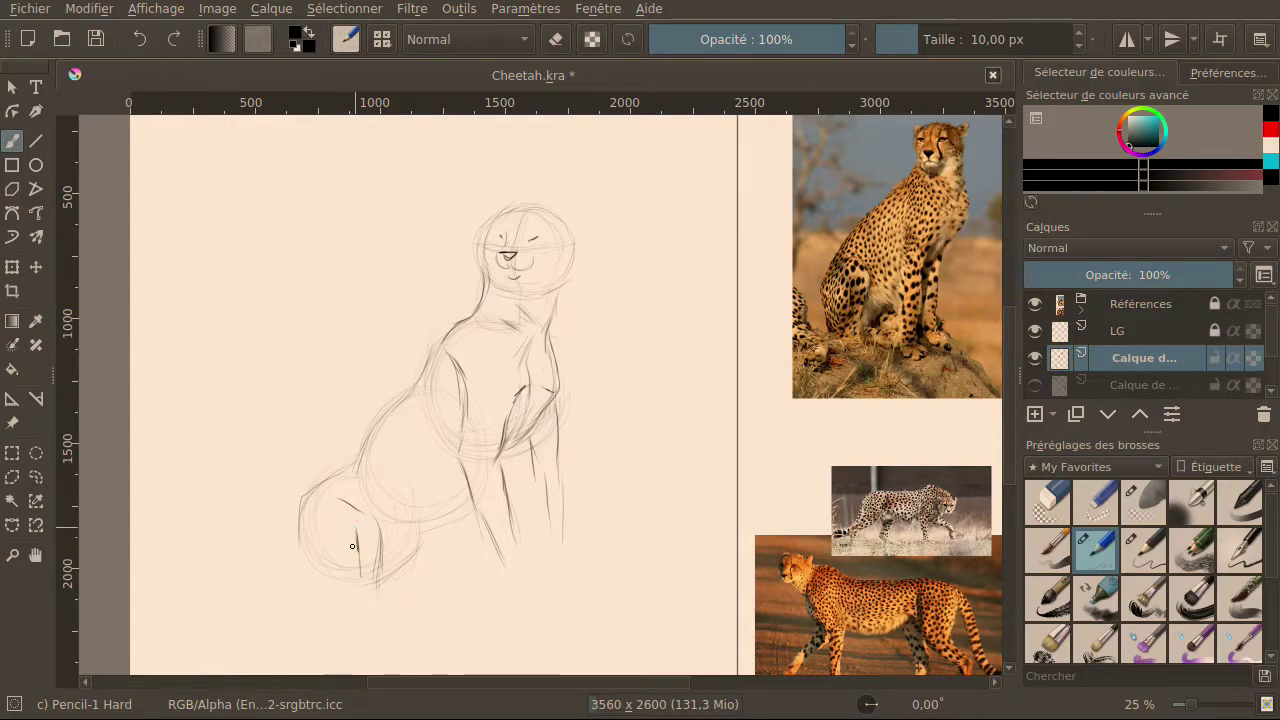
pyautogui.hotkey('ctrl', 'z')
pyautogui.moveTo(322, 566)
pyautogui.mouseDown()
pyautogui.moveTo(343, 583)
pyautogui.moveTo(359, 558)
pyautogui.mouseUp()
pyautogui.moveTo(355, 537); pyautogui.dragTo(365, 587)
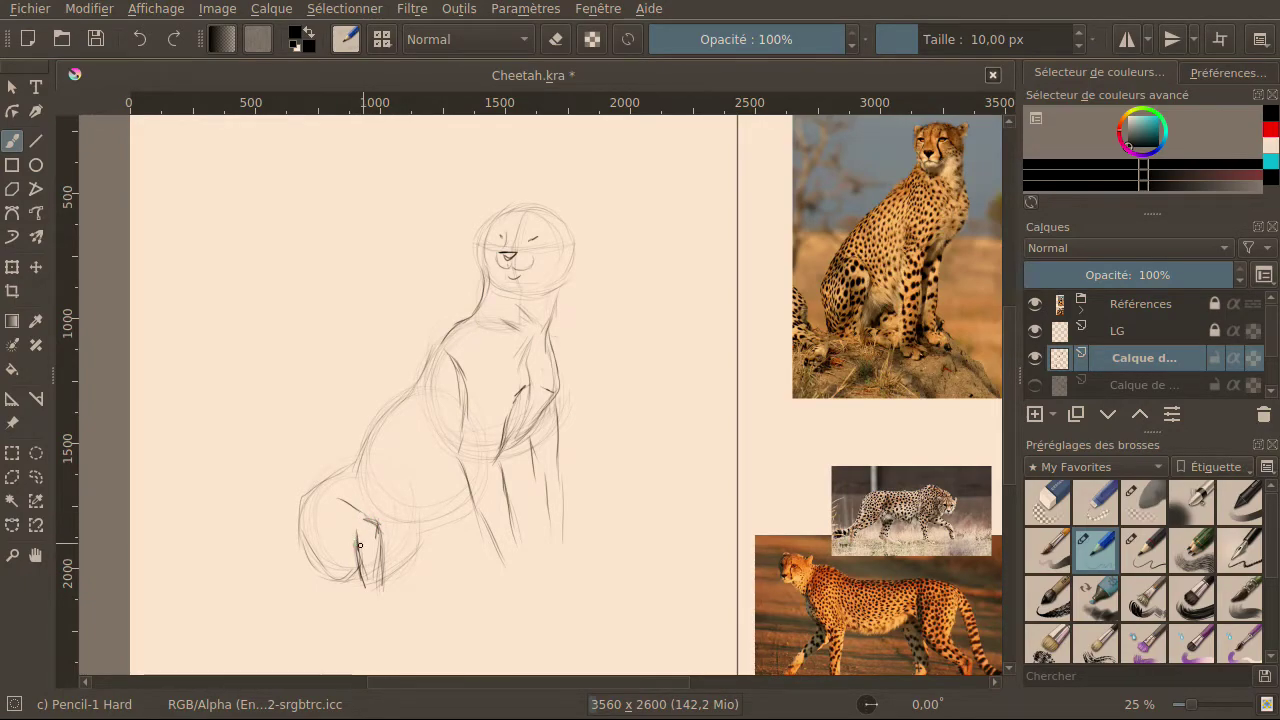
pyautogui.moveTo(375, 511); pyautogui.dragTo(345, 499)
pyautogui.moveTo(375, 593); pyautogui.dragTo(383, 542)
# Erase the lower hind leg with Eraser Soft and redraw it with Pencil-1 Hard around a small knee circle.
pyautogui.click(1148, 506)
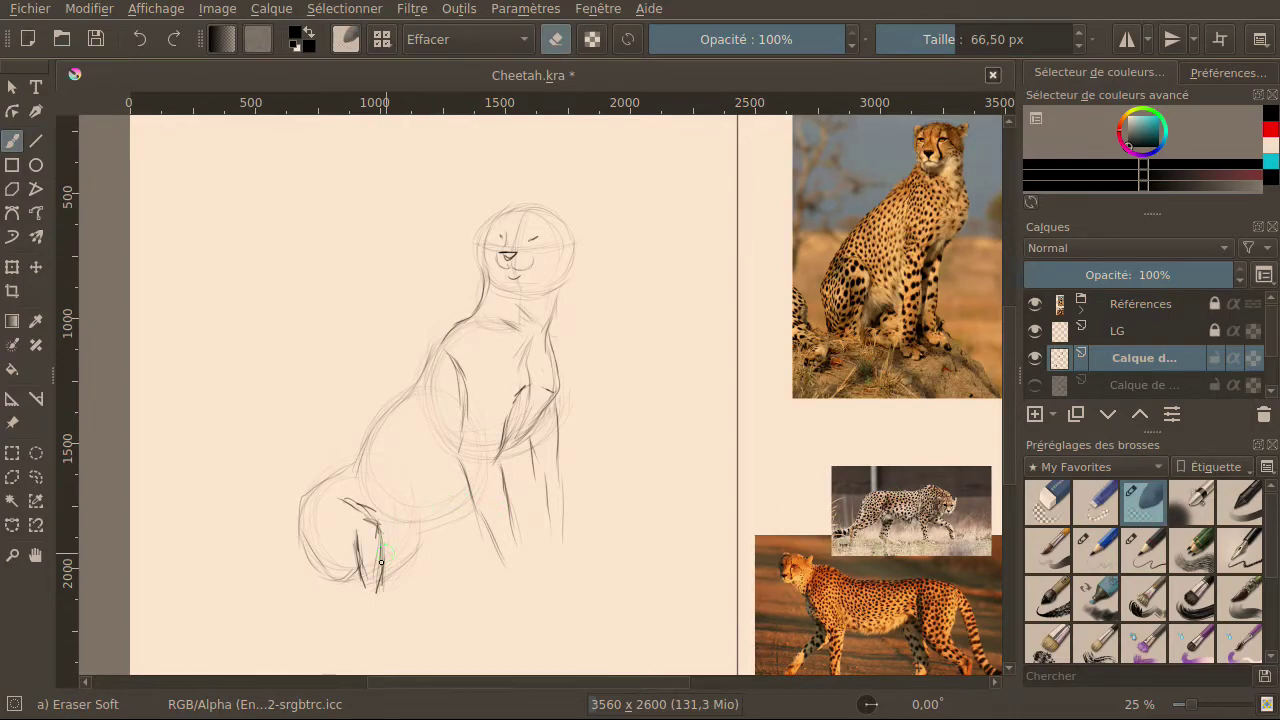
pyautogui.moveTo(383, 560)
pyautogui.mouseDown()
pyautogui.moveTo(380, 540)
pyautogui.moveTo(372, 565)
pyautogui.moveTo(362, 558)
pyautogui.moveTo(366, 581)
pyautogui.mouseUp()
pyautogui.moveTo(377, 525)
pyautogui.mouseDown()
pyautogui.moveTo(352, 506)
pyautogui.moveTo(376, 545)
pyautogui.mouseUp()
pyautogui.click(1097, 549)
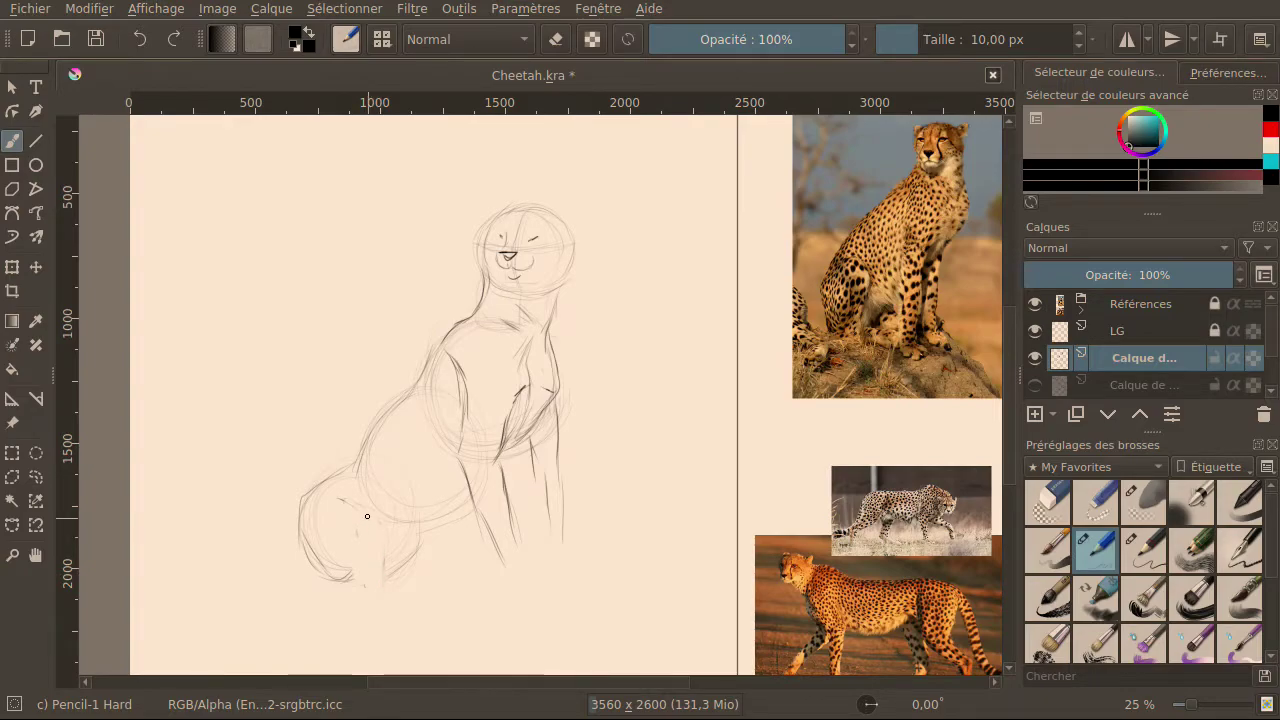
pyautogui.moveTo(352, 504)
pyautogui.mouseDown()
pyautogui.moveTo(375, 531)
pyautogui.moveTo(352, 533)
pyautogui.moveTo(371, 508)
pyautogui.moveTo(369, 566)
pyautogui.moveTo(380, 535)
pyautogui.moveTo(364, 585)
pyautogui.mouseUp()
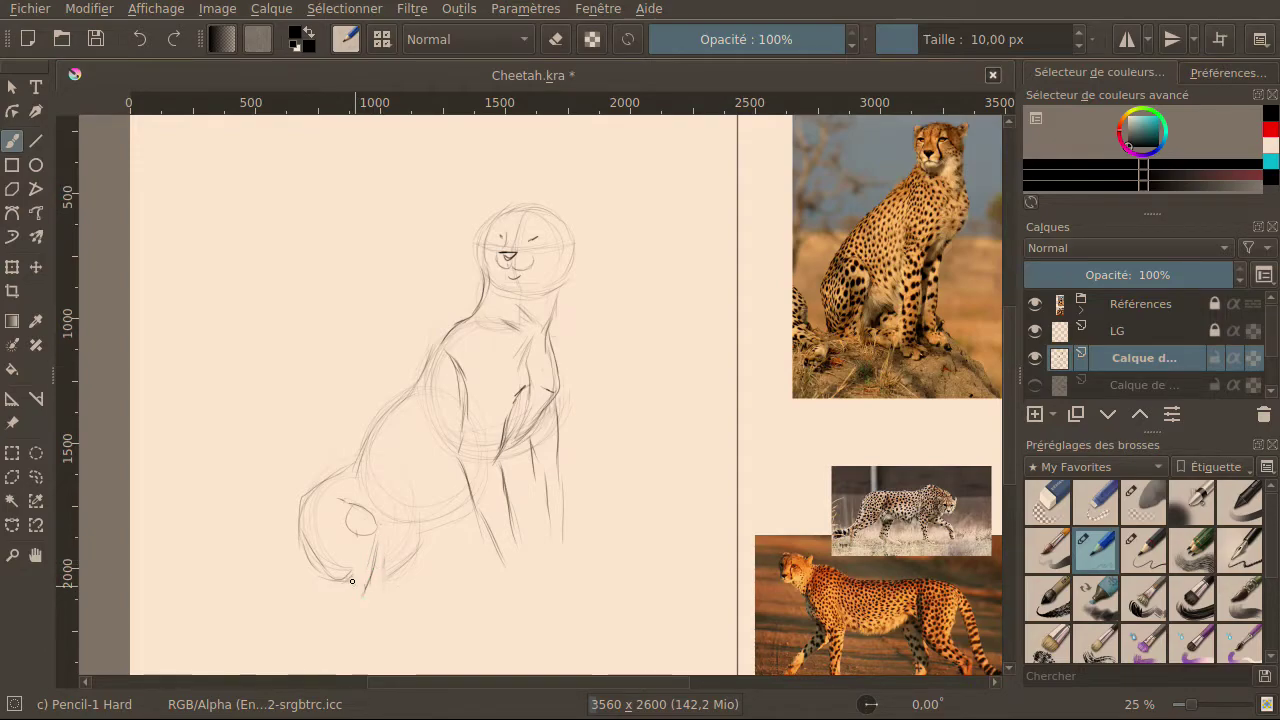
pyautogui.moveTo(351, 576); pyautogui.dragTo(352, 532)
pyautogui.moveTo(351, 580)
pyautogui.mouseDown()
pyautogui.moveTo(376, 555)
pyautogui.moveTo(362, 509)
pyautogui.mouseUp()
pyautogui.moveTo(374, 559); pyautogui.dragTo(377, 520)
pyautogui.moveTo(346, 570); pyautogui.dragTo(352, 542)
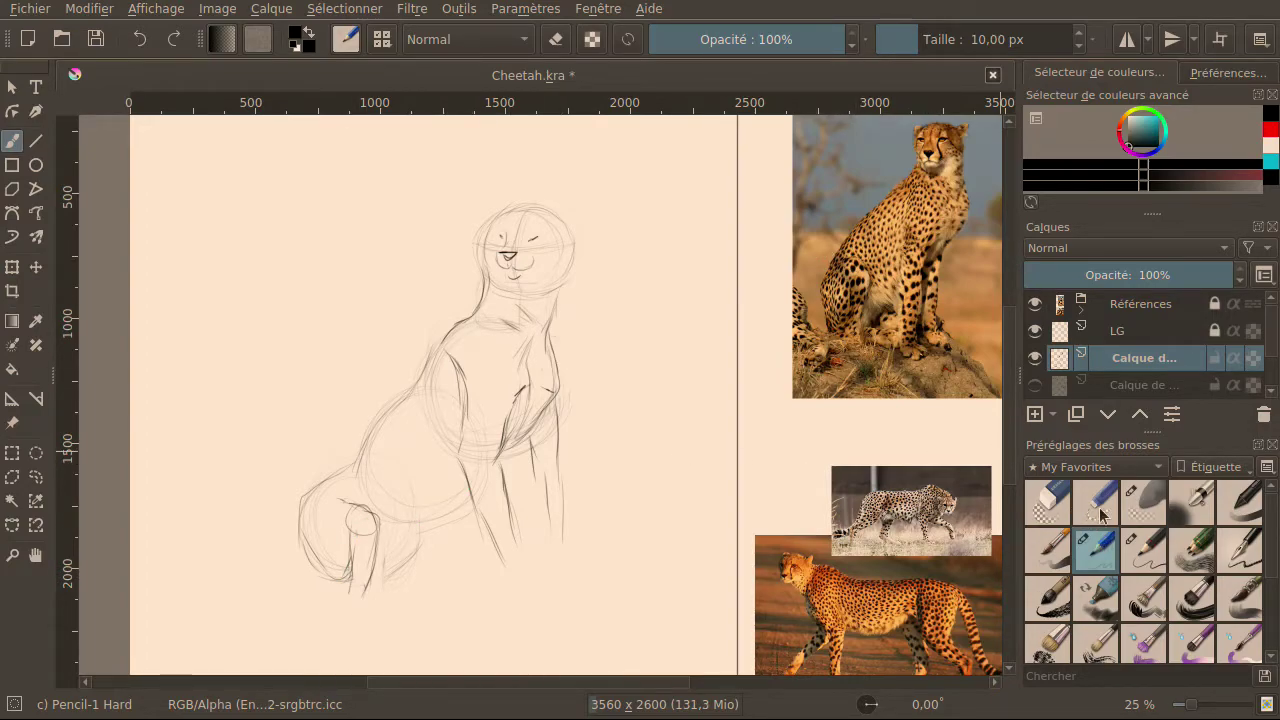
# Remove the knee circle and trim the hind leg's lower ends with Eraser Circle, then redraw the ankle with Pencil-1 Hard.
pyautogui.click(1047, 502)
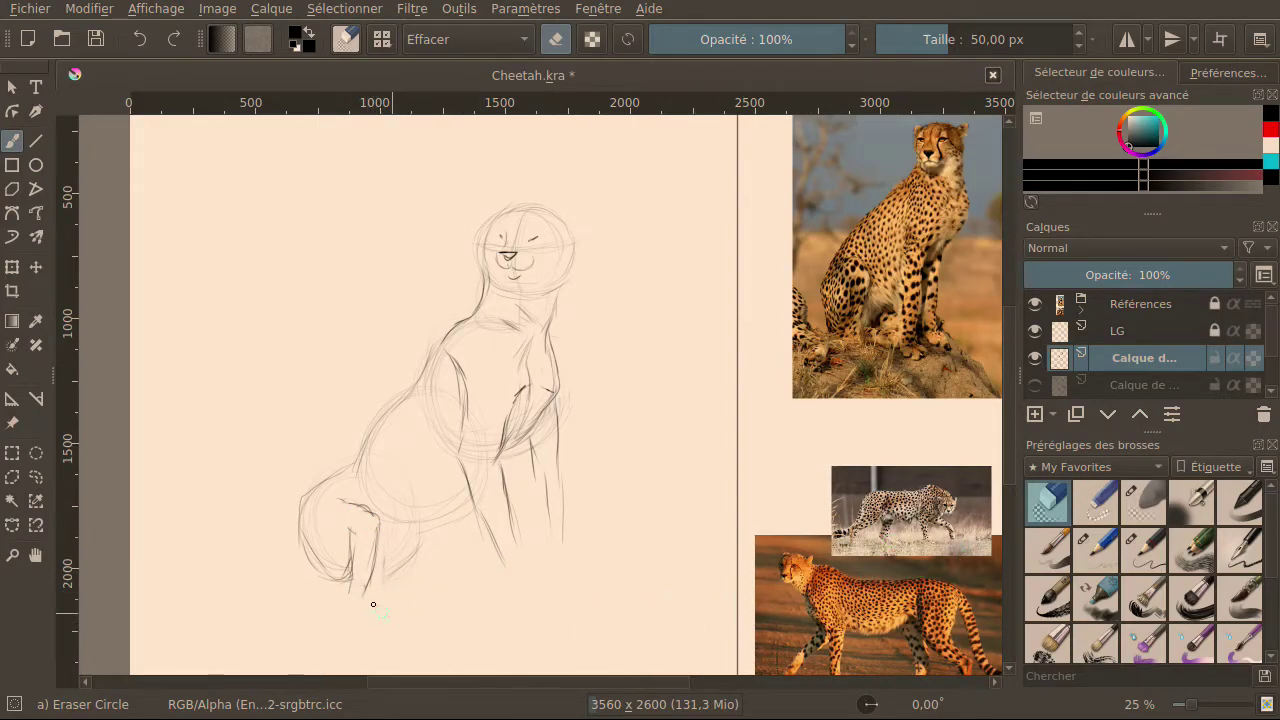
pyautogui.moveTo(364, 586); pyautogui.dragTo(350, 592)
pyautogui.moveTo(503, 562); pyautogui.dragTo(508, 569)
pyautogui.click(1096, 548)
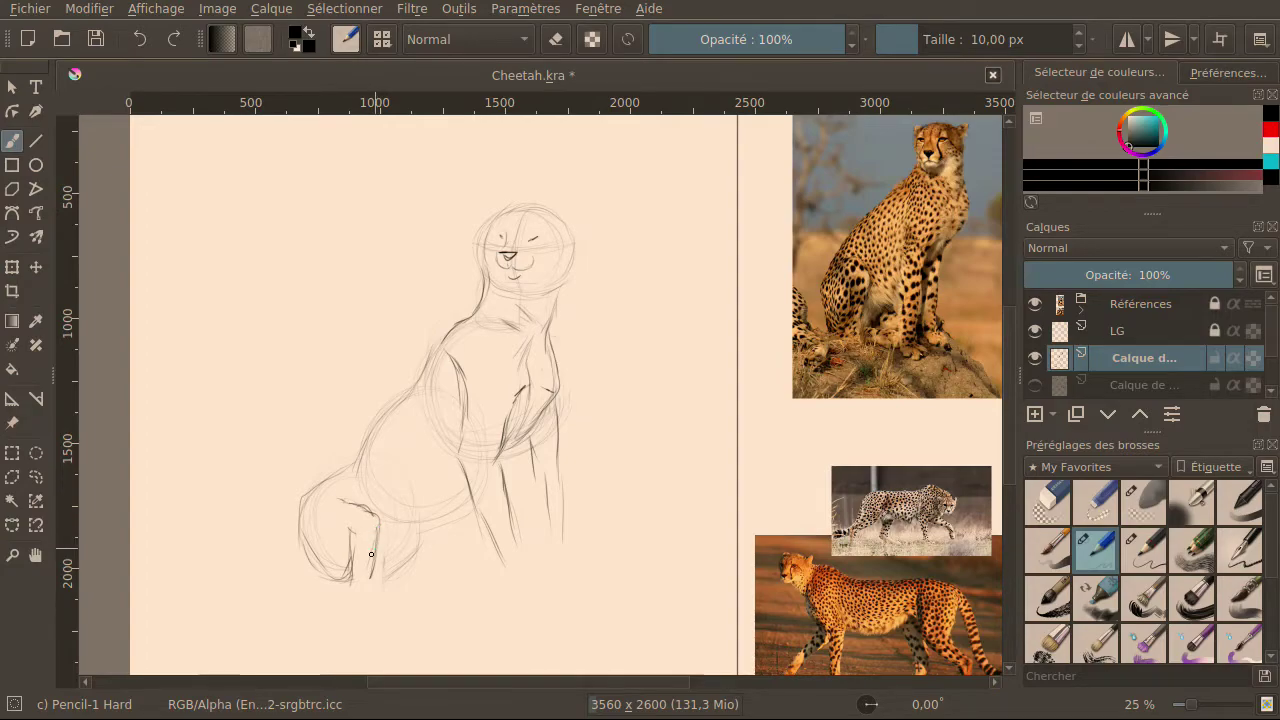
pyautogui.moveTo(373, 554); pyautogui.dragTo(366, 580)
pyautogui.moveTo(365, 584); pyautogui.dragTo(371, 590)
# Draw the hind foot as a long flat shape extending forward from the ankle with a rounded paw, following the sitting cheetah photo.
pyautogui.scroll(4, 881, 349)
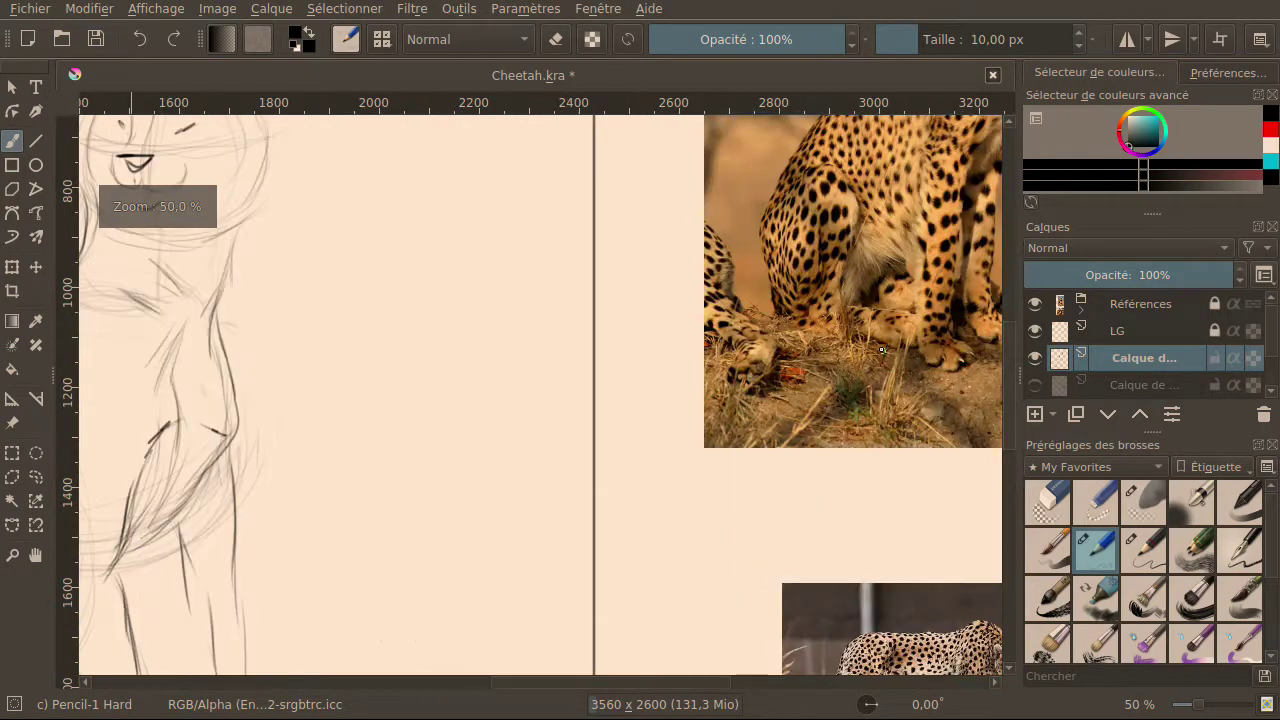
pyautogui.scroll(1, 884, 352)
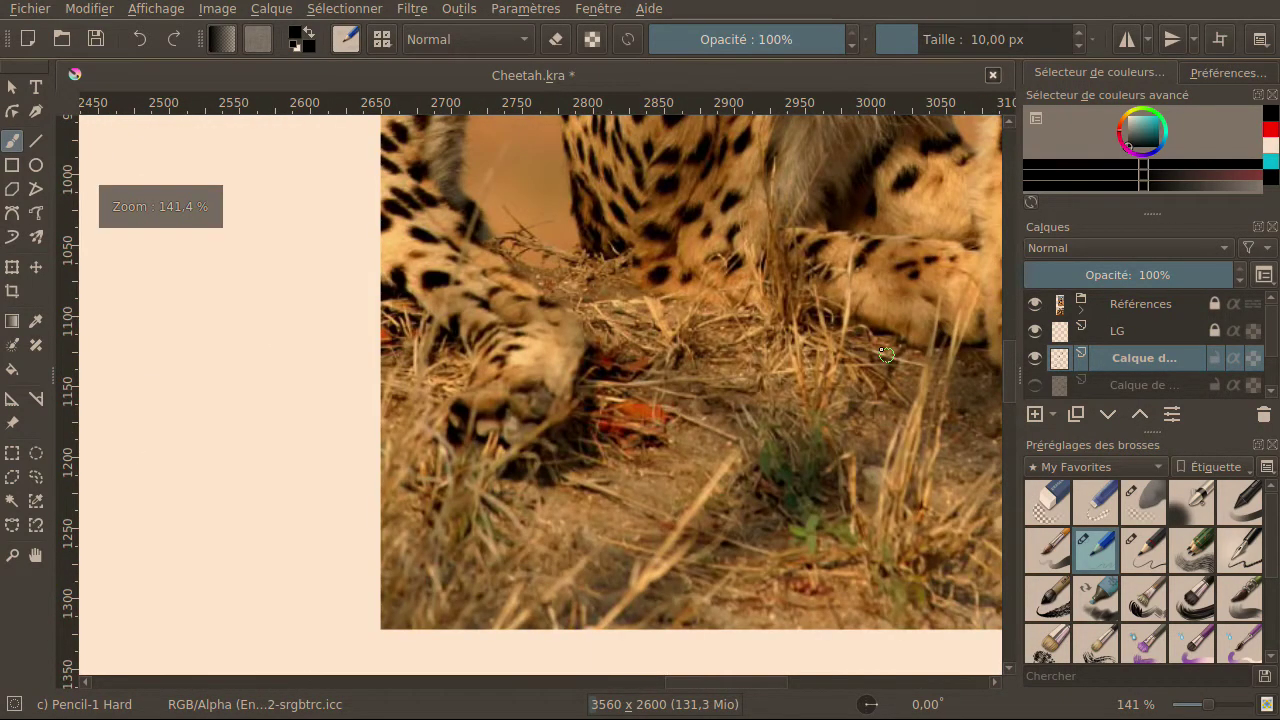
pyautogui.scroll(2, 886, 354)
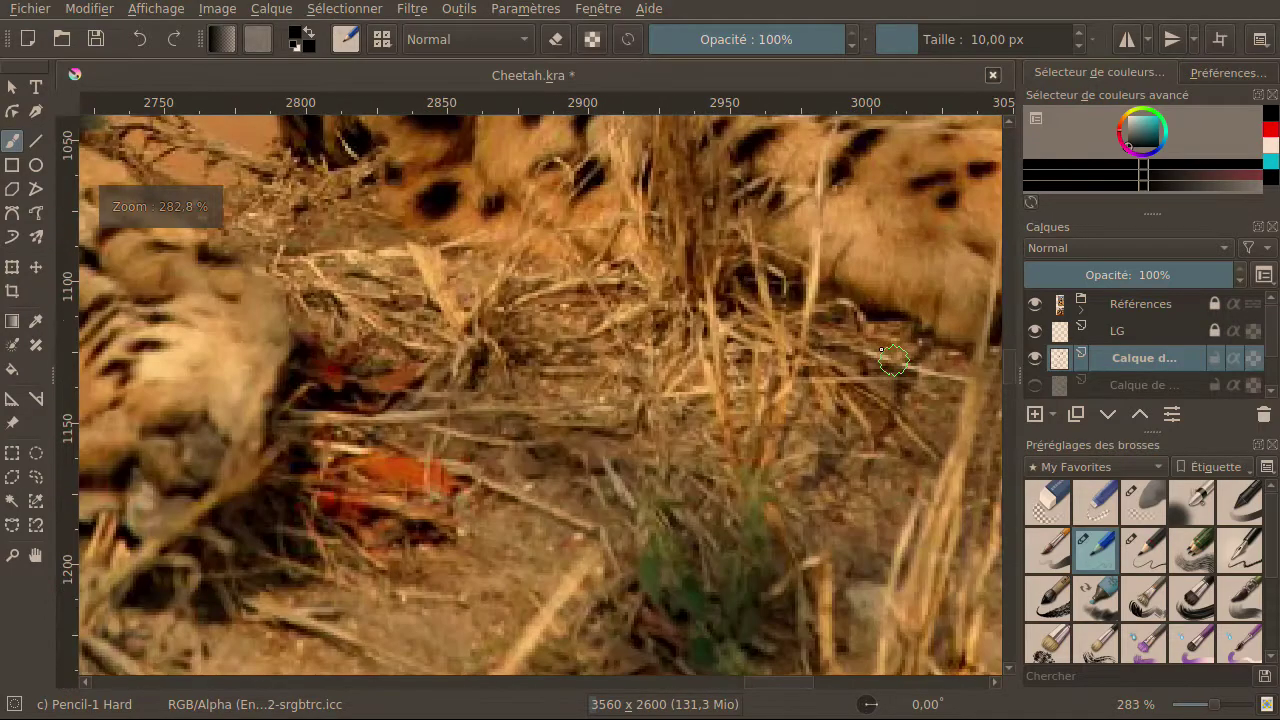
pyautogui.scroll(-2, 886, 354)
pyautogui.scroll(-2, 886, 354)
pyautogui.scroll(3, 888, 356)
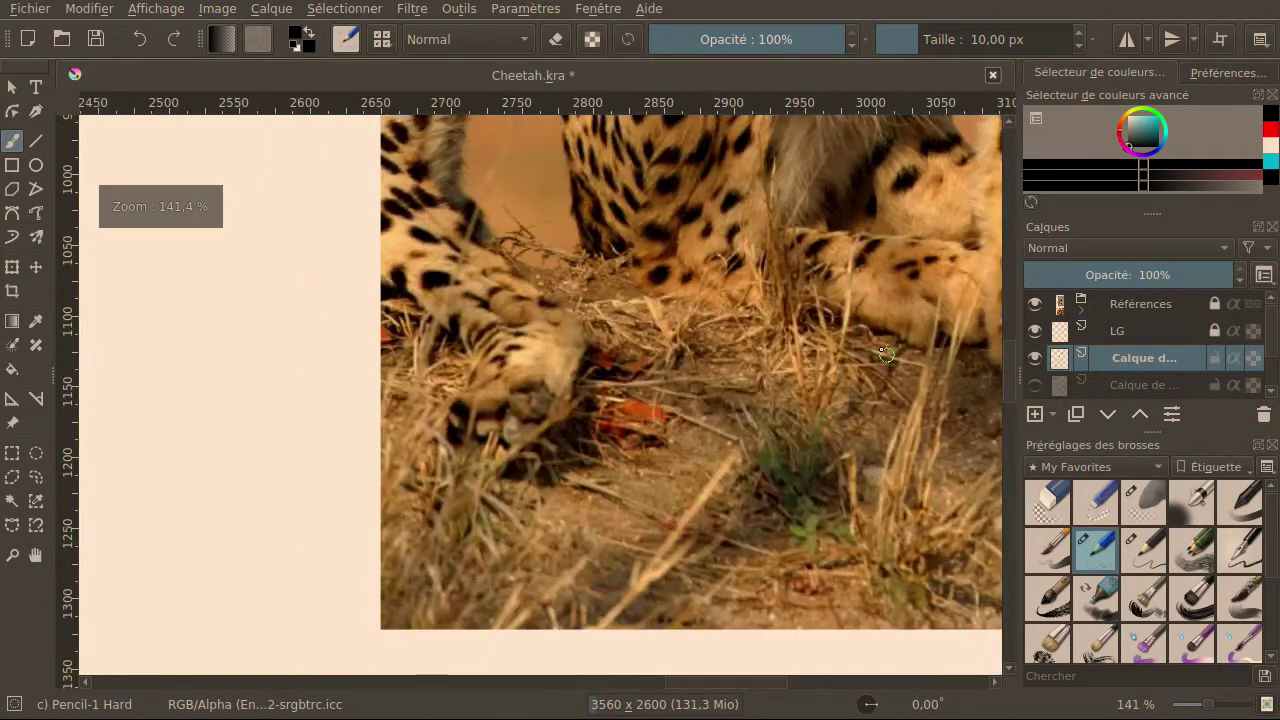
pyautogui.scroll(-6, 888, 356)
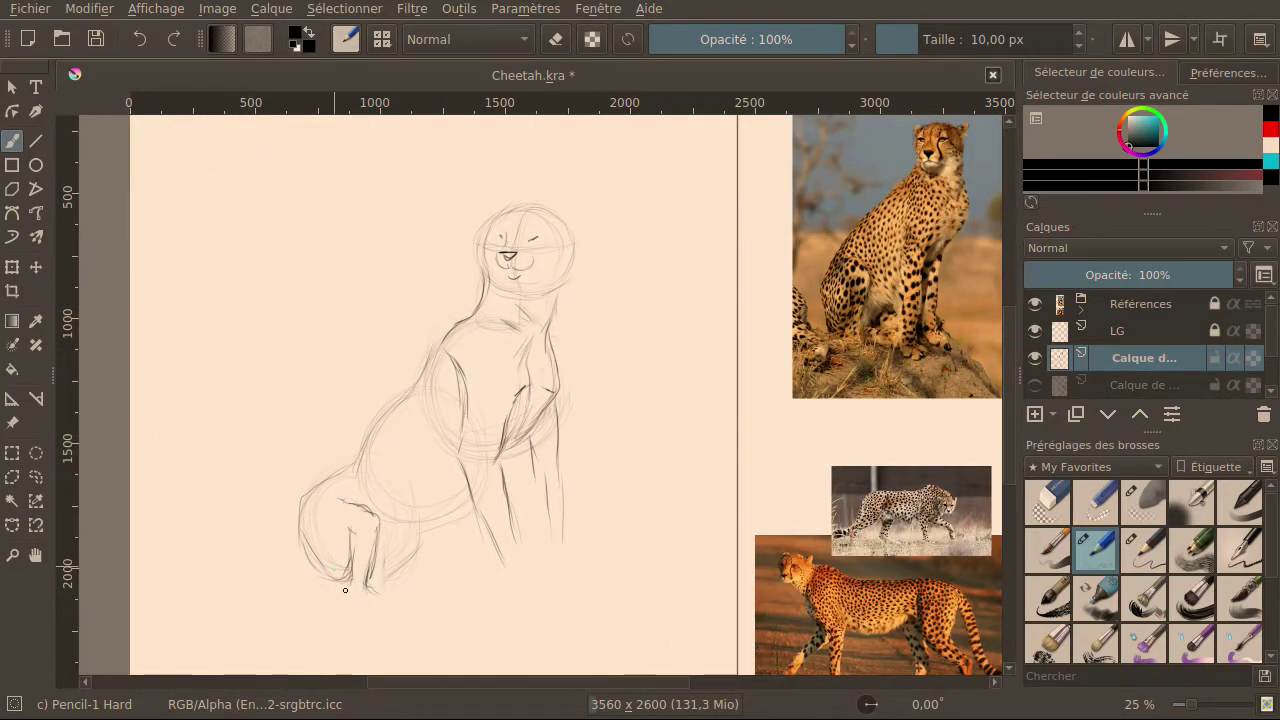
pyautogui.moveTo(372, 563)
pyautogui.mouseDown()
pyautogui.moveTo(369, 583)
pyautogui.moveTo(438, 581)
pyautogui.mouseUp()
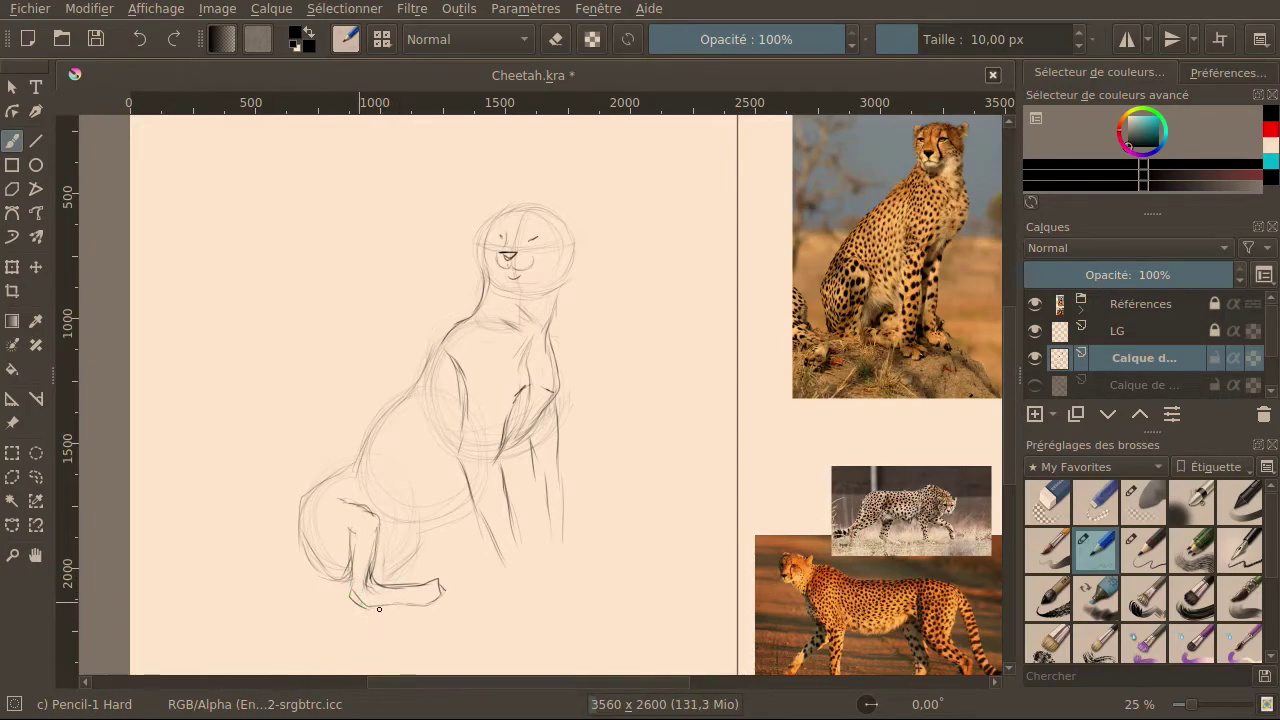
pyautogui.moveTo(429, 589); pyautogui.dragTo(425, 603)
pyautogui.hotkey('ctrl', 'z')
pyautogui.moveTo(421, 585); pyautogui.dragTo(389, 587)
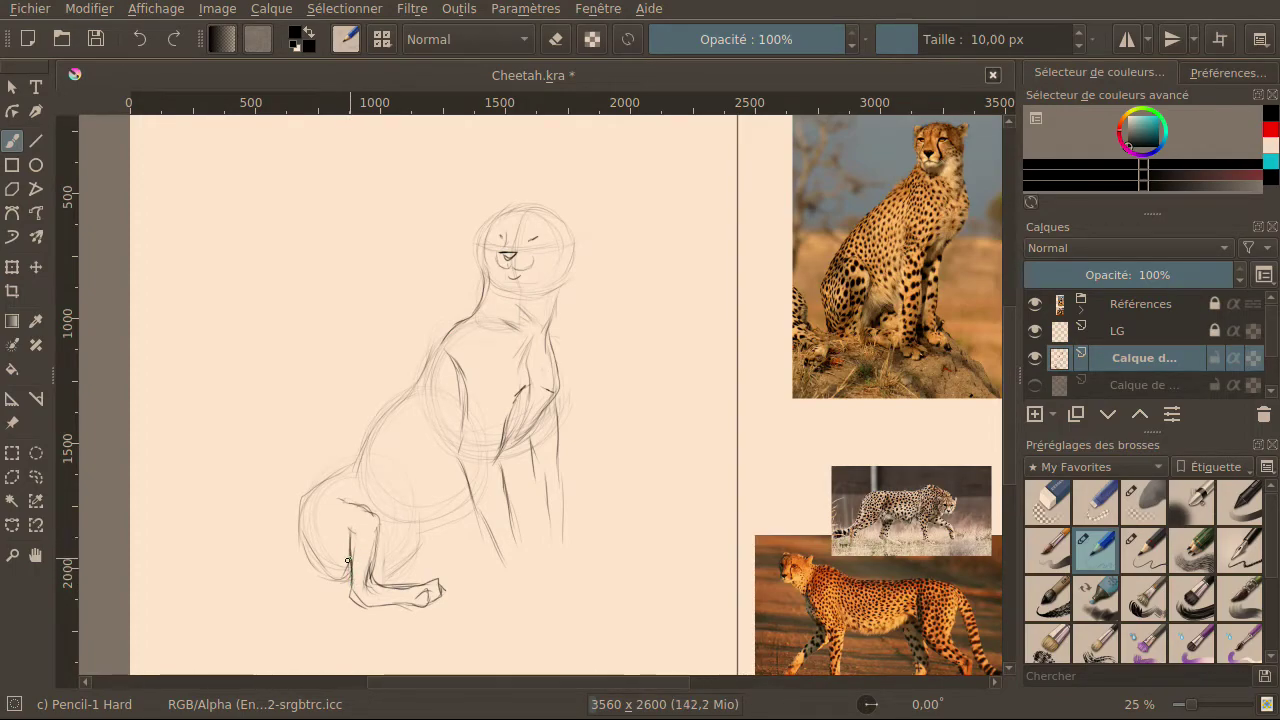
pyautogui.moveTo(338, 580)
pyautogui.mouseDown()
pyautogui.moveTo(320, 567)
pyautogui.moveTo(380, 586)
pyautogui.moveTo(427, 581)
pyautogui.mouseUp()
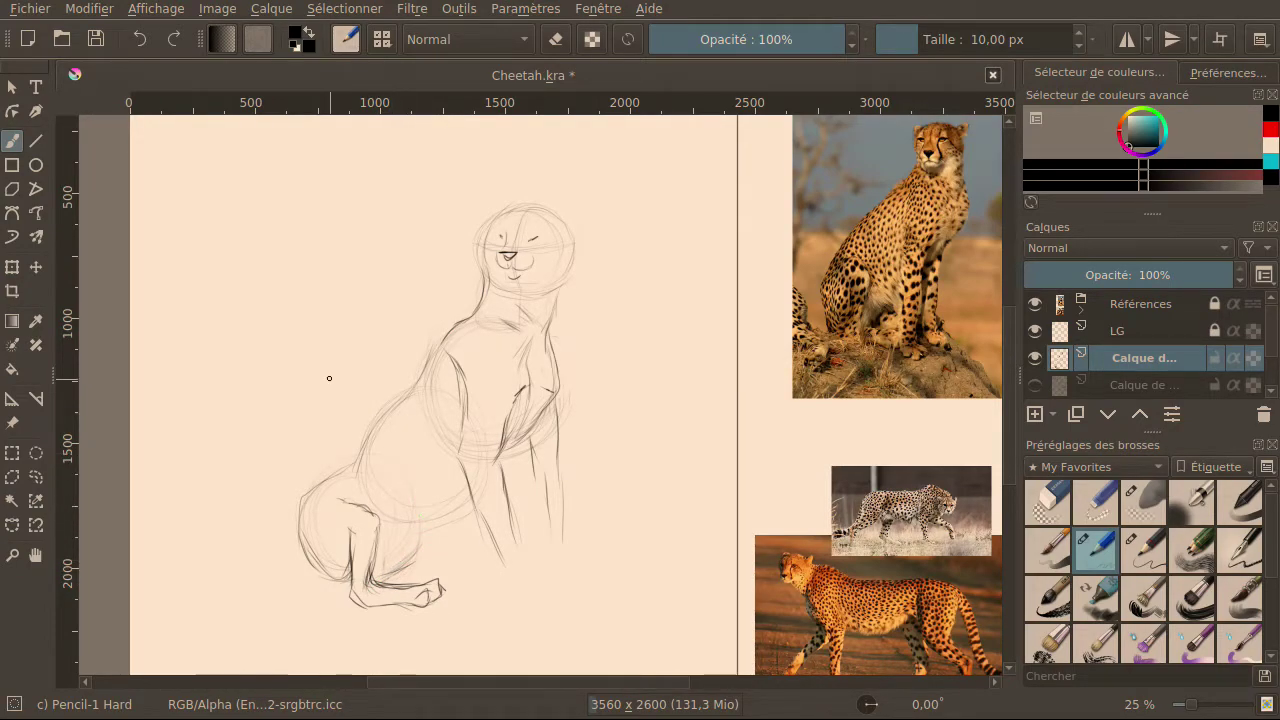
# Extend the rump contour outward beyond the hip circle, and undo the trial back line above it.
pyautogui.click(139, 41)
pyautogui.moveTo(290, 548)
pyautogui.mouseDown()
pyautogui.moveTo(287, 514)
pyautogui.moveTo(303, 559)
pyautogui.moveTo(294, 531)
pyautogui.moveTo(304, 564)
pyautogui.mouseUp()
pyautogui.moveTo(291, 503)
pyautogui.mouseDown()
pyautogui.moveTo(337, 469)
pyautogui.moveTo(289, 498)
pyautogui.moveTo(319, 466)
pyautogui.moveTo(287, 502)
pyautogui.moveTo(316, 464)
pyautogui.moveTo(298, 493)
pyautogui.moveTo(397, 422)
pyautogui.moveTo(324, 470)
pyautogui.moveTo(386, 420)
pyautogui.mouseUp()
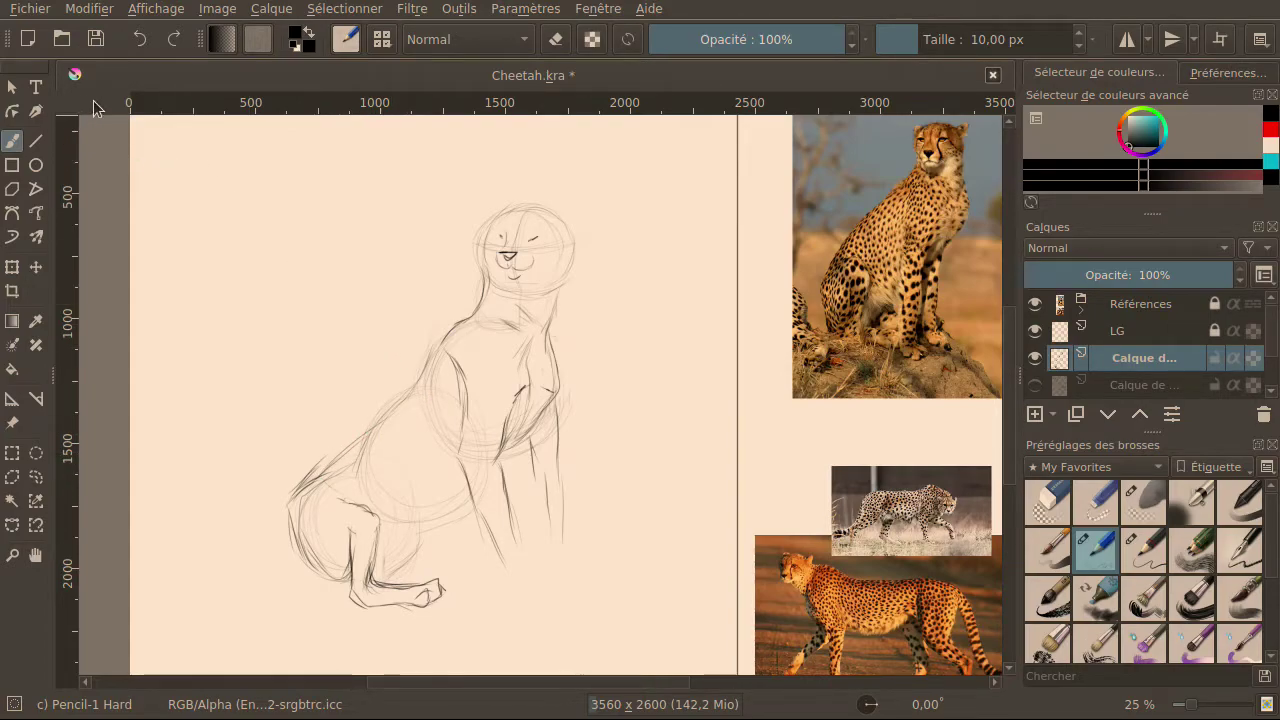
pyautogui.click(139, 39)
pyautogui.click(139, 39)
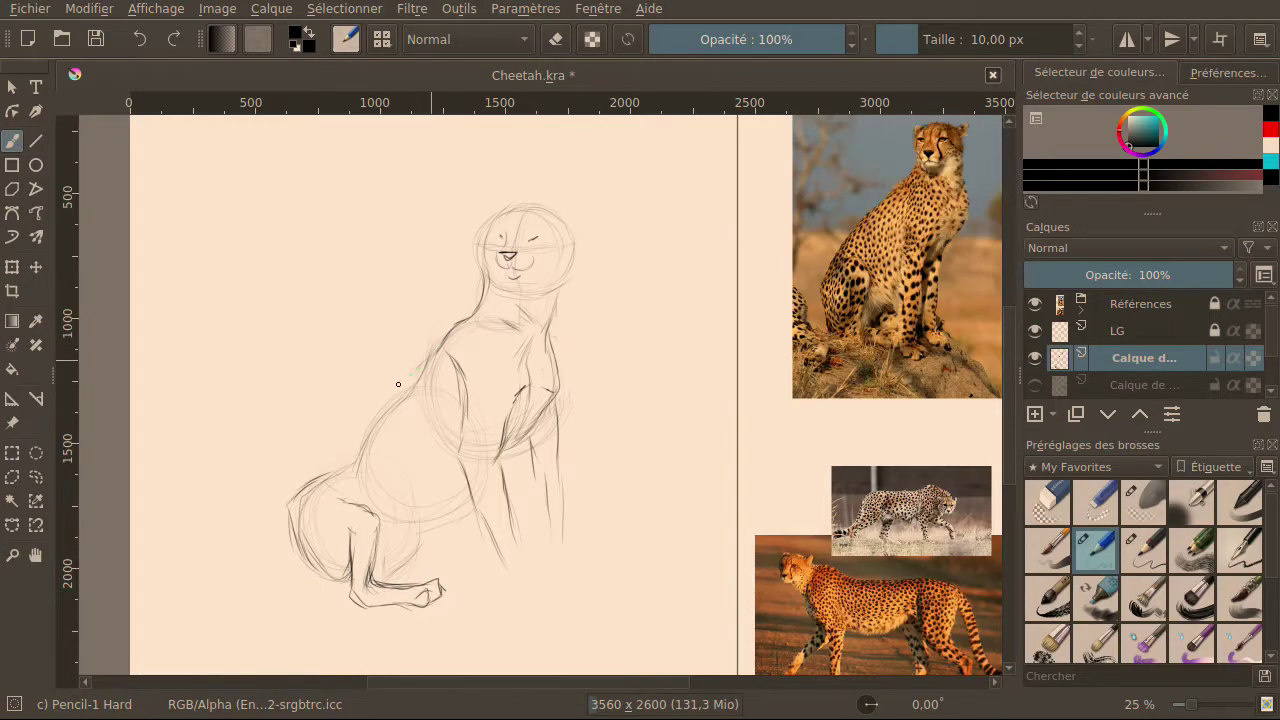
# Draw a straighter back line from the shoulder down to the rump, and add the belly line between hind leg and foreleg.
pyautogui.moveTo(418, 373); pyautogui.dragTo(313, 485)
pyautogui.moveTo(433, 358); pyautogui.dragTo(294, 500)
pyautogui.moveTo(402, 524); pyautogui.dragTo(477, 491)
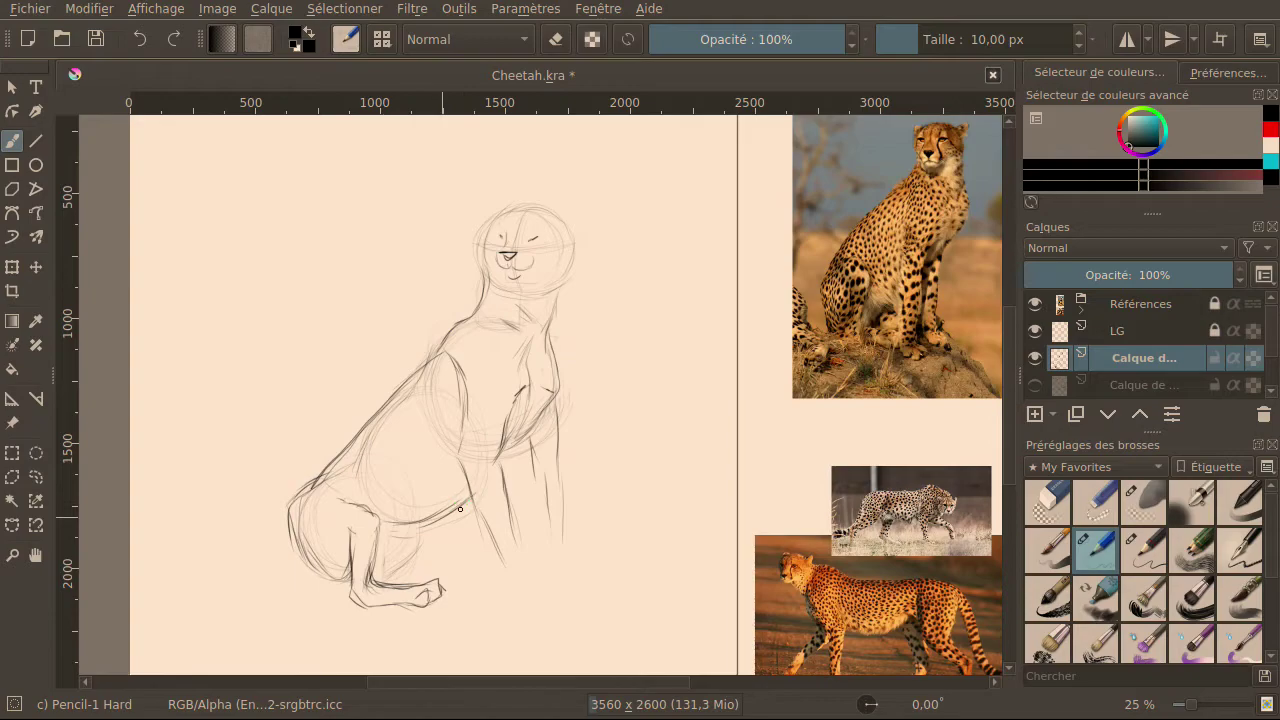
# Darken the belly line between hind leg and foreleg, and mark the far hind leg beneath it with short strokes.
pyautogui.moveTo(377, 511)
pyautogui.mouseDown()
pyautogui.moveTo(406, 521)
pyautogui.moveTo(471, 505)
pyautogui.mouseUp()
pyautogui.moveTo(377, 521)
pyautogui.mouseDown()
pyautogui.moveTo(444, 518)
pyautogui.moveTo(484, 493)
pyautogui.mouseUp()
pyautogui.moveTo(423, 529); pyautogui.dragTo(414, 575)
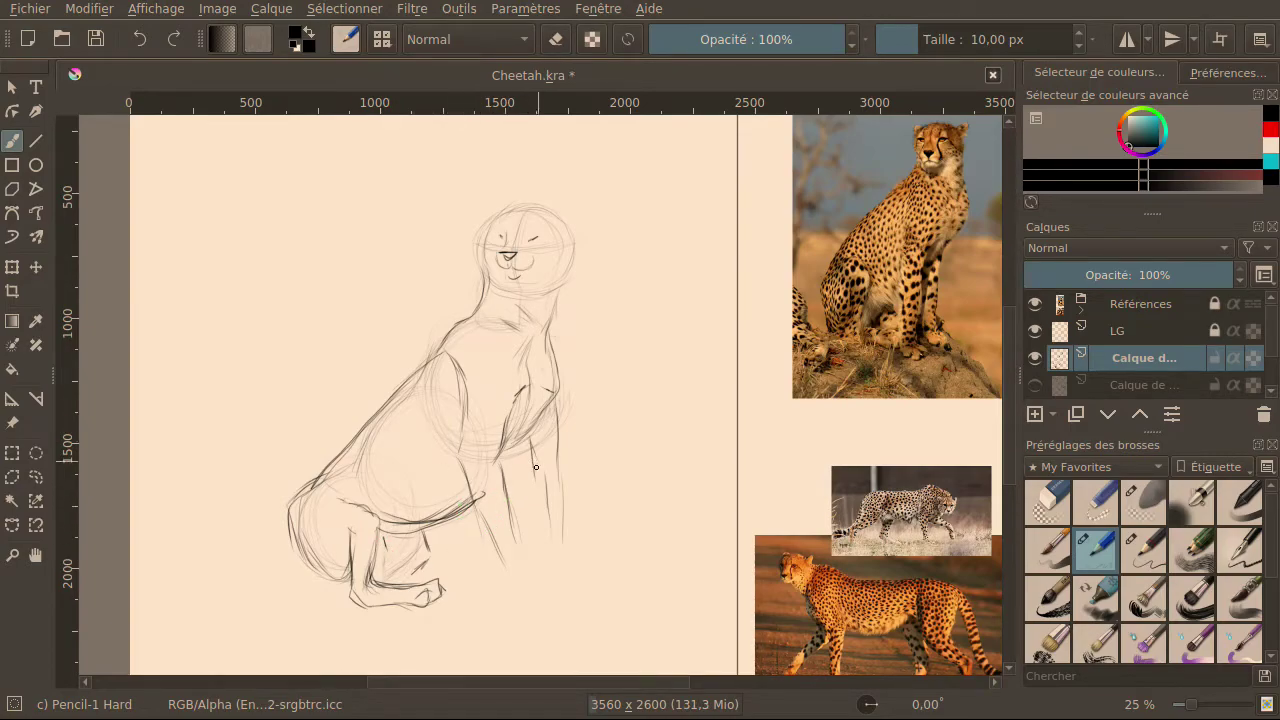
# Strengthen the upper far foreleg, and draw the near foreleg down to an oval paw with toe marks.
pyautogui.moveTo(527, 448); pyautogui.dragTo(534, 499)
pyautogui.moveTo(557, 417)
pyautogui.mouseDown()
pyautogui.moveTo(565, 460)
pyautogui.moveTo(557, 410)
pyautogui.moveTo(521, 456)
pyautogui.moveTo(546, 498)
pyautogui.moveTo(495, 456)
pyautogui.moveTo(511, 512)
pyautogui.mouseUp()
pyautogui.moveTo(466, 465)
pyautogui.mouseDown()
pyautogui.moveTo(501, 518)
pyautogui.moveTo(502, 474)
pyautogui.moveTo(530, 566)
pyautogui.mouseUp()
pyautogui.moveTo(490, 526)
pyautogui.mouseDown()
pyautogui.moveTo(506, 581)
pyautogui.moveTo(529, 572)
pyautogui.moveTo(521, 545)
pyautogui.moveTo(521, 594)
pyautogui.mouseUp()
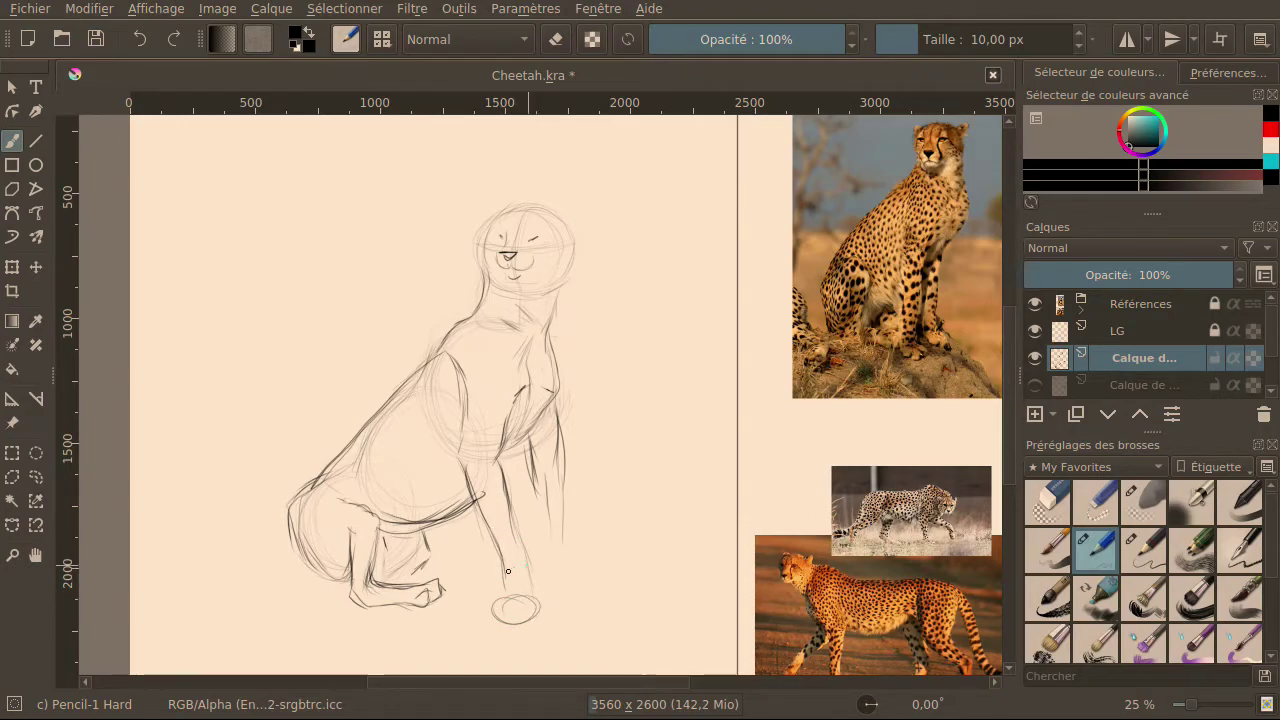
pyautogui.moveTo(523, 600)
pyautogui.mouseDown()
pyautogui.moveTo(525, 620)
pyautogui.moveTo(505, 621)
pyautogui.mouseUp()
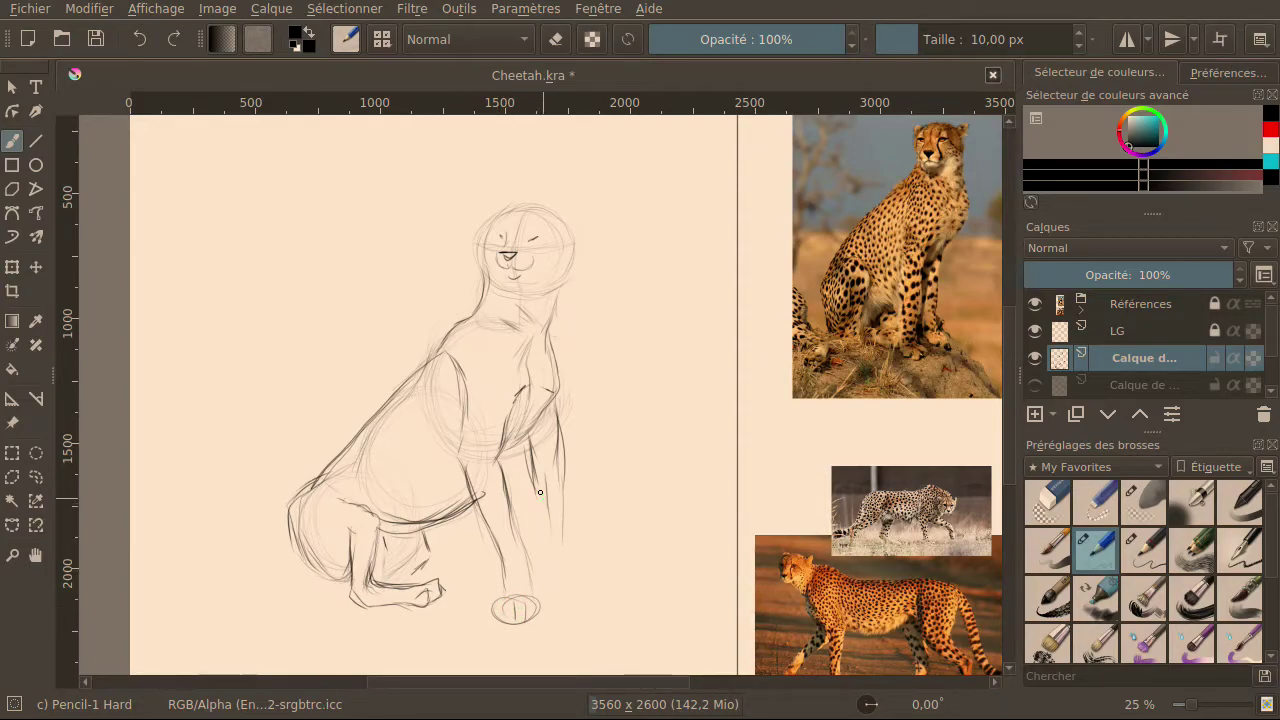
# Extend the far foreleg down to a small rounded paw, and sketch the far hind foot beyond the near one.
pyautogui.moveTo(537, 503); pyautogui.dragTo(549, 558)
pyautogui.moveTo(566, 508)
pyautogui.mouseDown()
pyautogui.moveTo(570, 584)
pyautogui.moveTo(561, 556)
pyautogui.moveTo(556, 589)
pyautogui.mouseUp()
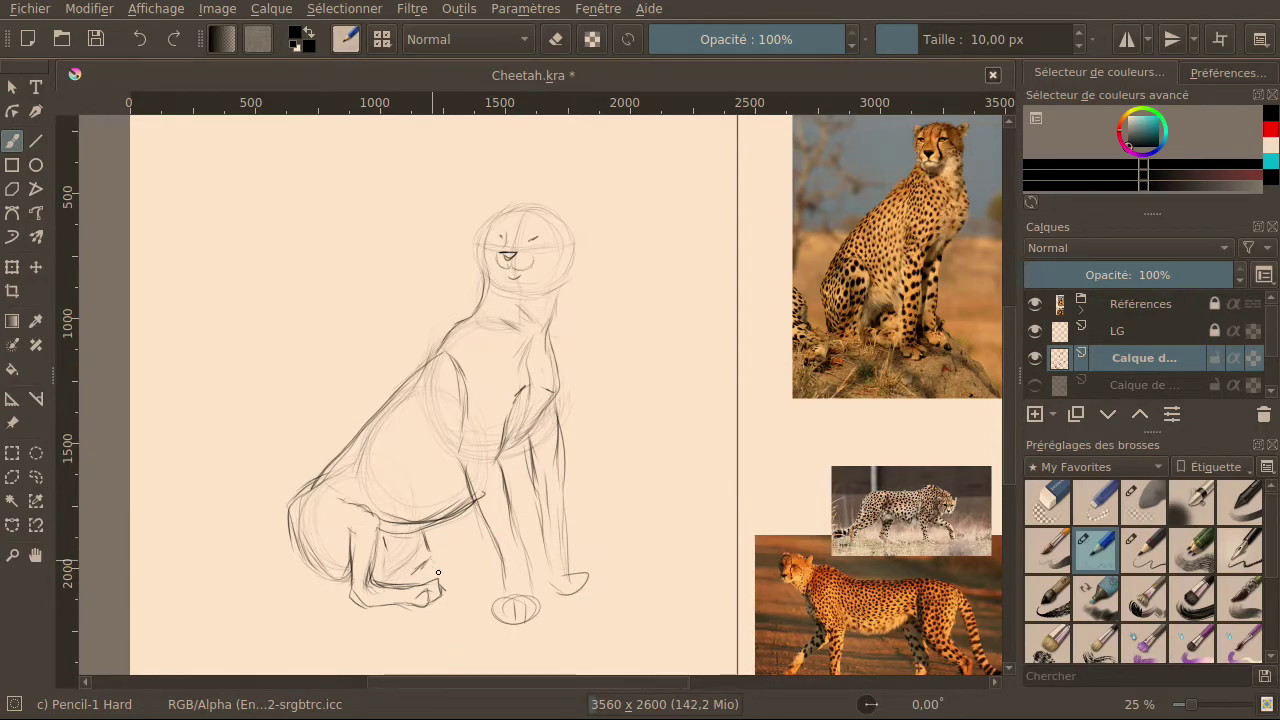
pyautogui.moveTo(428, 560)
pyautogui.mouseDown()
pyautogui.moveTo(453, 573)
pyautogui.moveTo(418, 571)
pyautogui.mouseUp()
pyautogui.moveTo(340, 448)
pyautogui.mouseDown()
pyautogui.moveTo(362, 422)
pyautogui.moveTo(448, 381)
pyautogui.mouseUp()
pyautogui.moveTo(369, 406); pyautogui.dragTo(336, 478)
pyautogui.click(140, 39)
pyautogui.click(150, 37)
# Erase the straight back line and the rump contour with Eraser Soft, and lighten the far foreleg's outer line.
pyautogui.click(1050, 515)
pyautogui.click(1142, 515)
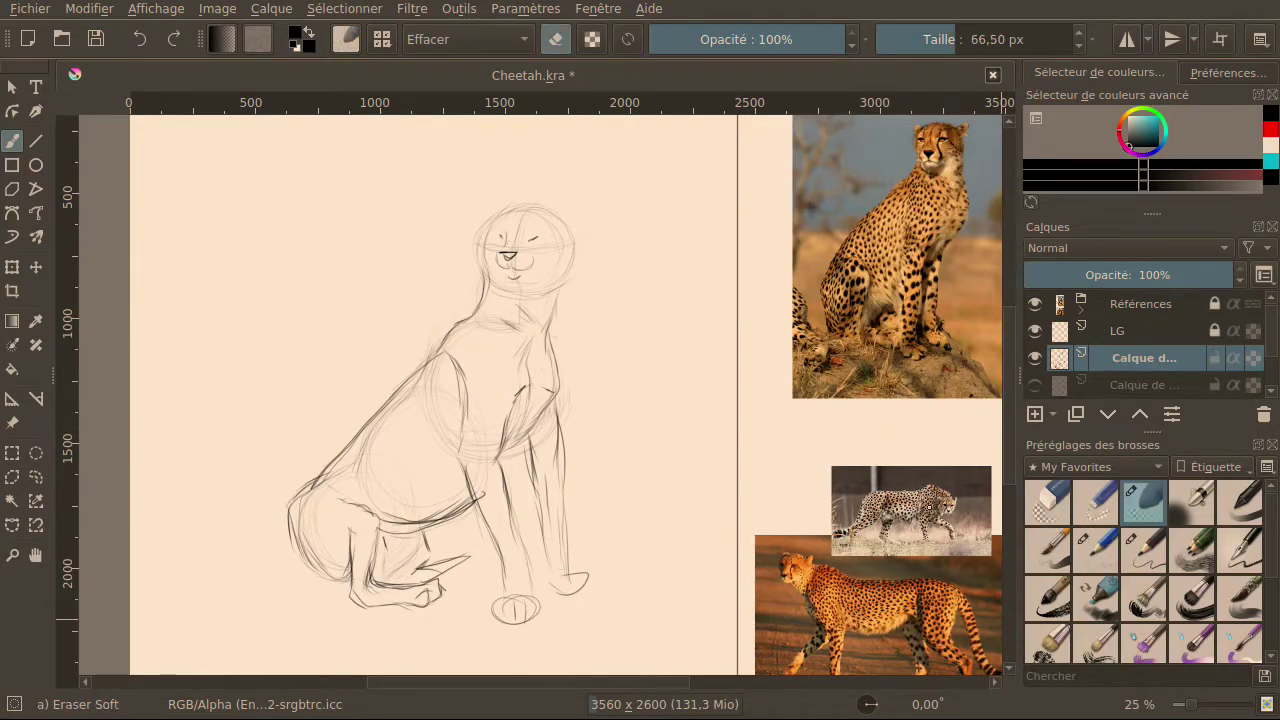
pyautogui.moveTo(320, 477)
pyautogui.mouseDown()
pyautogui.moveTo(293, 497)
pyautogui.moveTo(316, 481)
pyautogui.moveTo(300, 545)
pyautogui.mouseUp()
pyautogui.moveTo(364, 413)
pyautogui.mouseDown()
pyautogui.moveTo(420, 364)
pyautogui.moveTo(378, 415)
pyautogui.mouseUp()
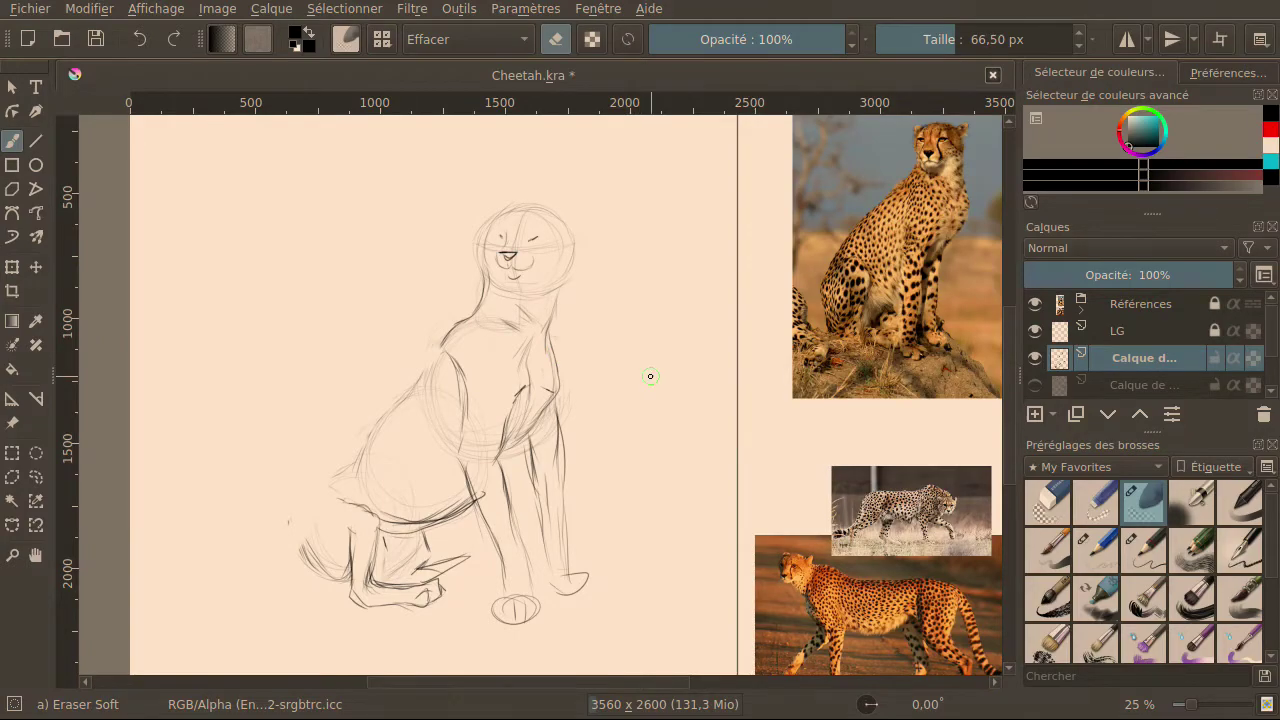
pyautogui.moveTo(564, 440)
pyautogui.mouseDown()
pyautogui.moveTo(554, 488)
pyautogui.moveTo(562, 452)
pyautogui.mouseUp()
# Redraw the near foreleg with Pencil-1 Hard, defining its front and back edges and the elbow.
pyautogui.click(1097, 550)
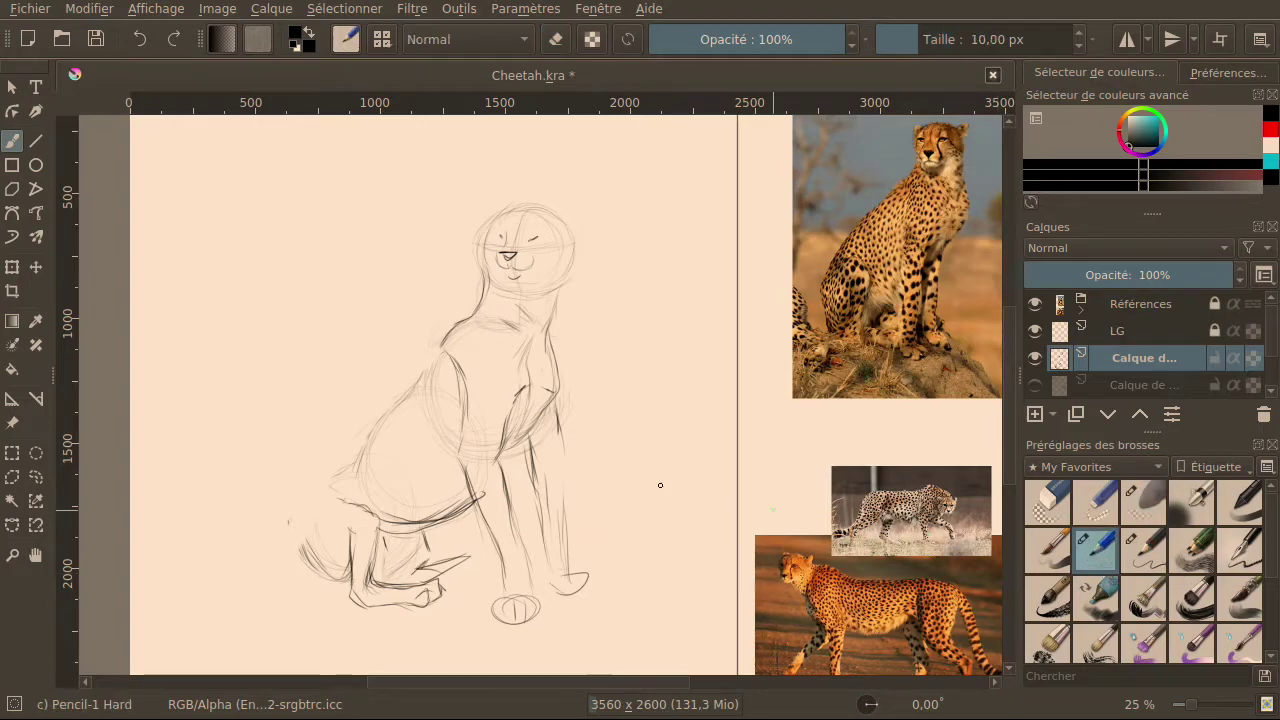
pyautogui.moveTo(503, 468); pyautogui.dragTo(527, 596)
pyautogui.moveTo(501, 548); pyautogui.dragTo(503, 589)
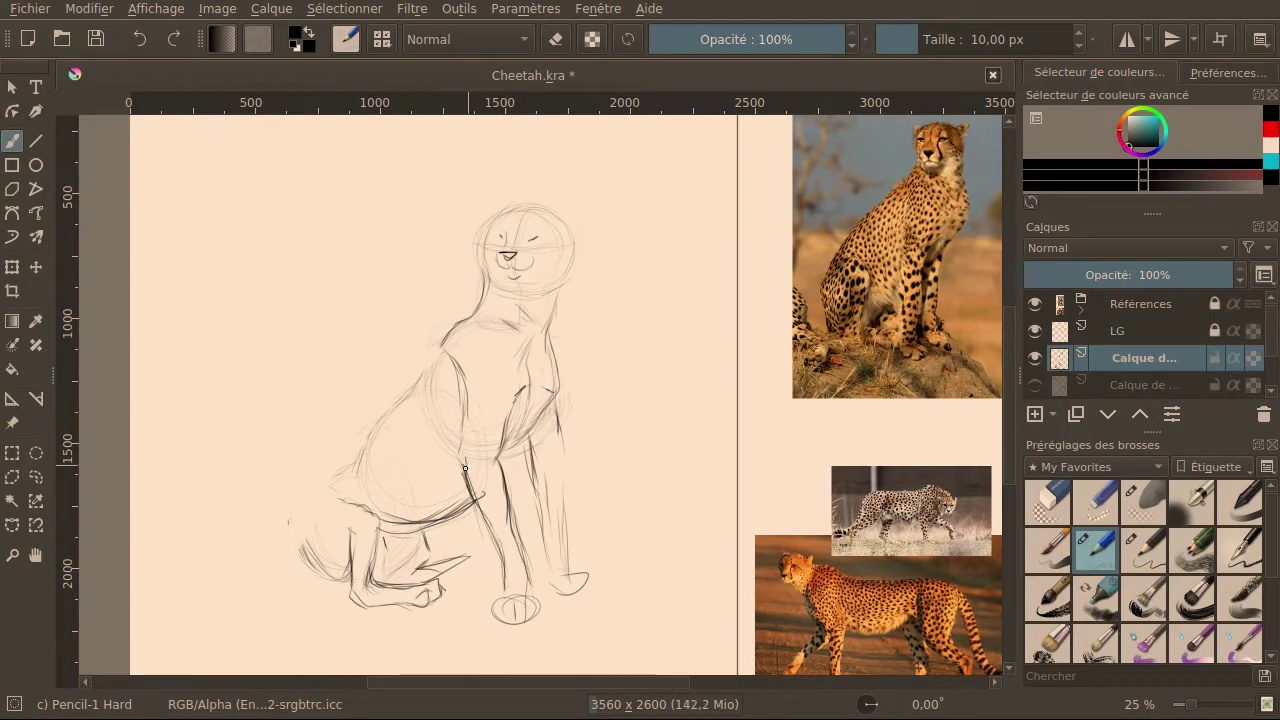
pyautogui.moveTo(458, 455); pyautogui.dragTo(466, 428)
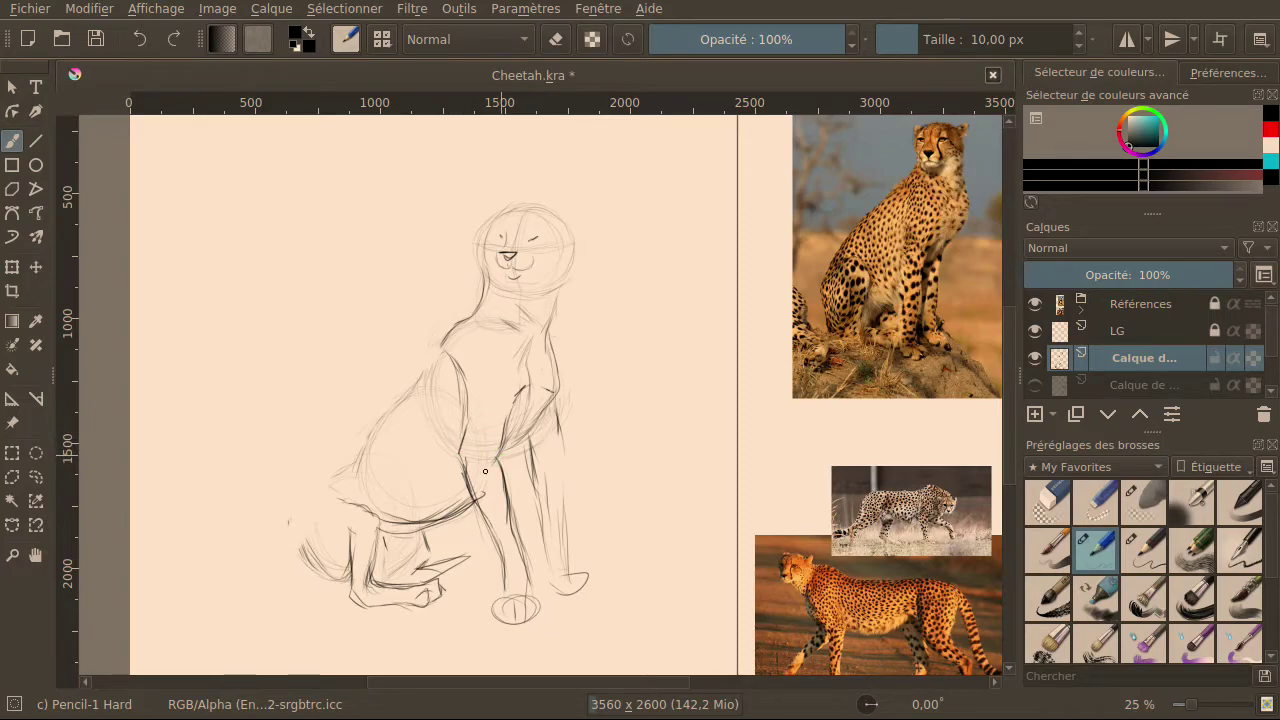
# Darken the lower chest between the forelegs, and rework the chest front and the far foreleg's contours down to the paw.
pyautogui.moveTo(514, 408); pyautogui.dragTo(500, 450)
pyautogui.moveTo(530, 425)
pyautogui.mouseDown()
pyautogui.moveTo(555, 448)
pyautogui.moveTo(533, 433)
pyautogui.moveTo(531, 455)
pyautogui.moveTo(531, 427)
pyautogui.moveTo(532, 463)
pyautogui.moveTo(529, 432)
pyautogui.moveTo(541, 490)
pyautogui.mouseUp()
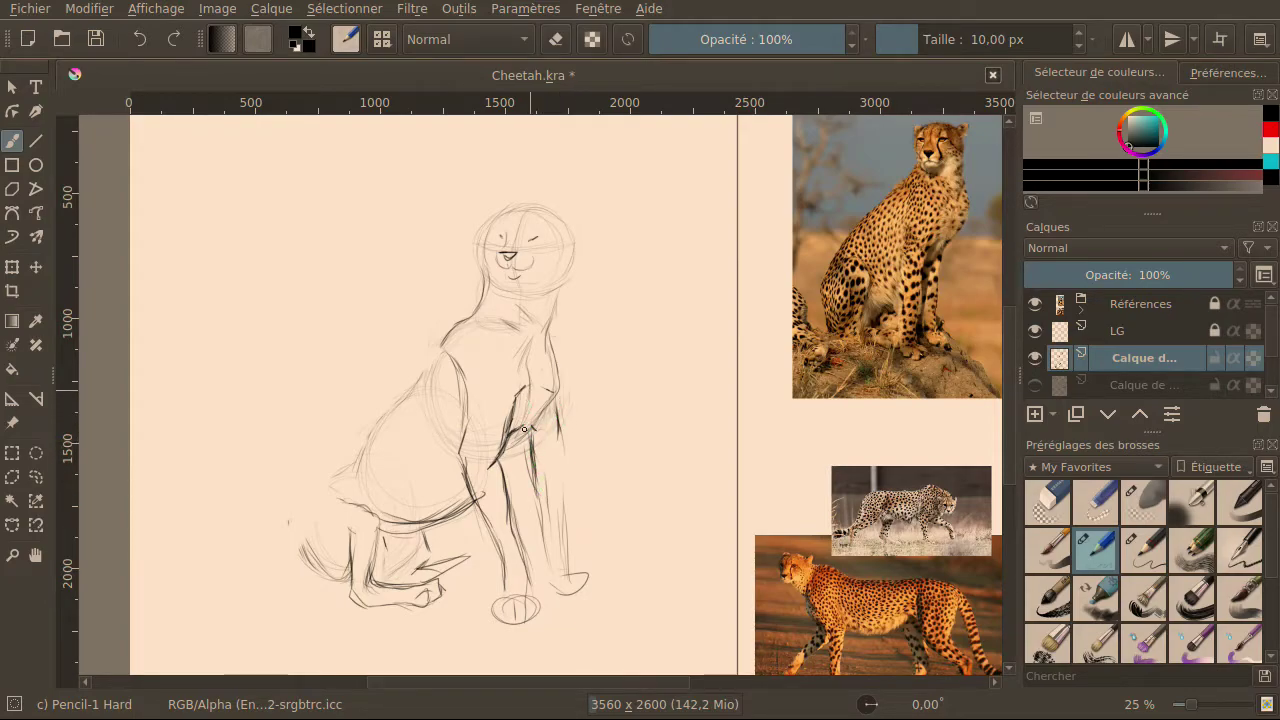
pyautogui.moveTo(532, 420); pyautogui.dragTo(504, 459)
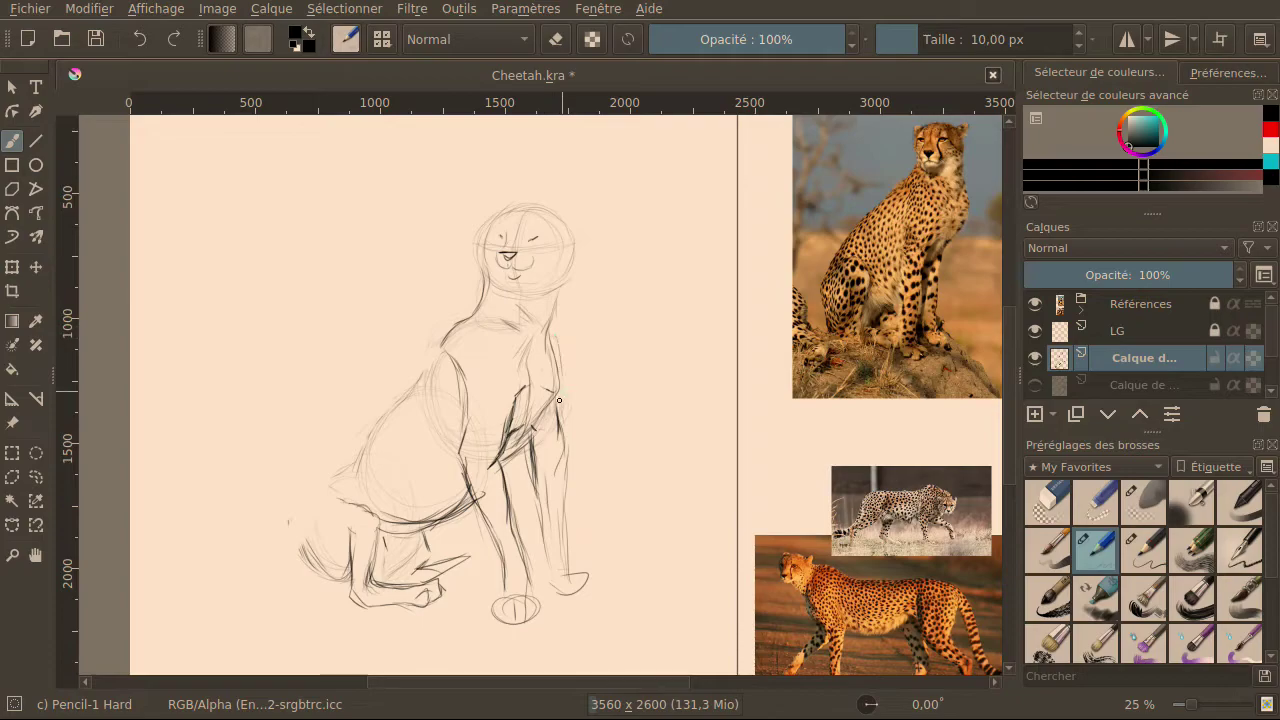
pyautogui.moveTo(560, 340)
pyautogui.mouseDown()
pyautogui.moveTo(557, 390)
pyautogui.moveTo(549, 325)
pyautogui.moveTo(554, 388)
pyautogui.moveTo(566, 353)
pyautogui.moveTo(556, 331)
pyautogui.moveTo(572, 460)
pyautogui.mouseUp()
pyautogui.moveTo(562, 404); pyautogui.dragTo(562, 567)
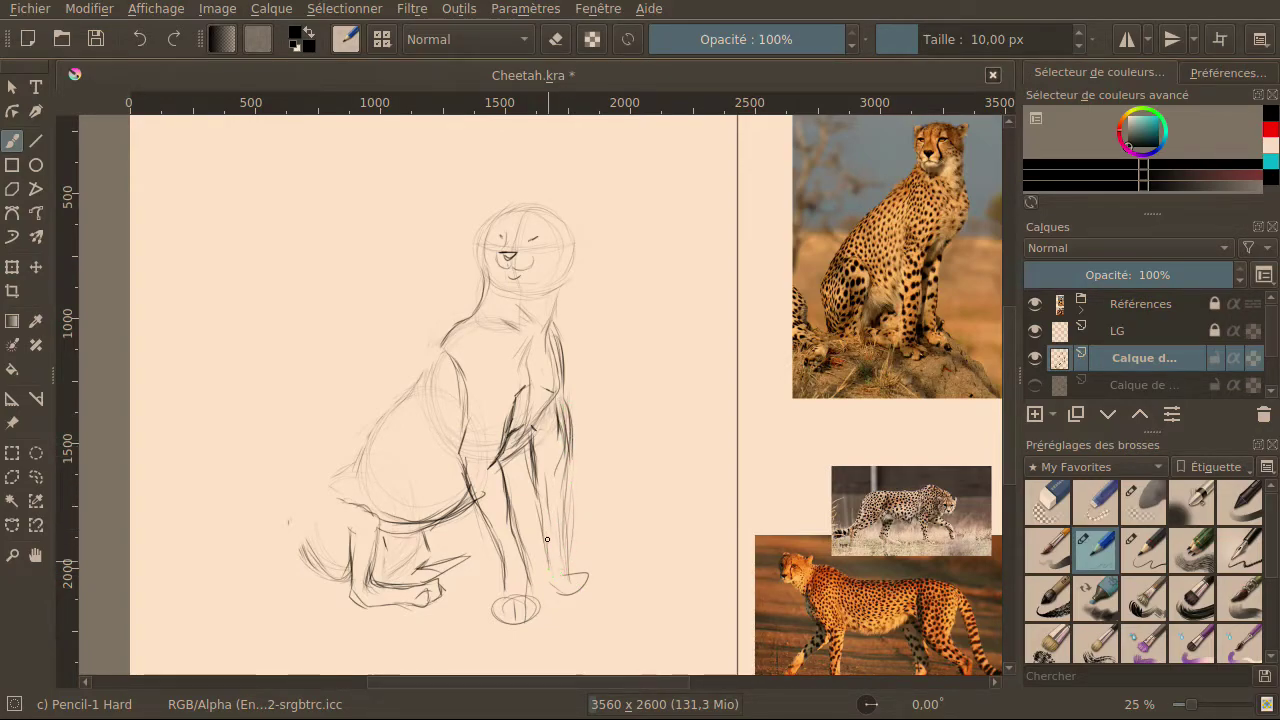
pyautogui.moveTo(439, 349); pyautogui.dragTo(452, 330)
pyautogui.moveTo(362, 446)
pyautogui.mouseDown()
pyautogui.moveTo(401, 394)
pyautogui.moveTo(443, 376)
pyautogui.mouseUp()
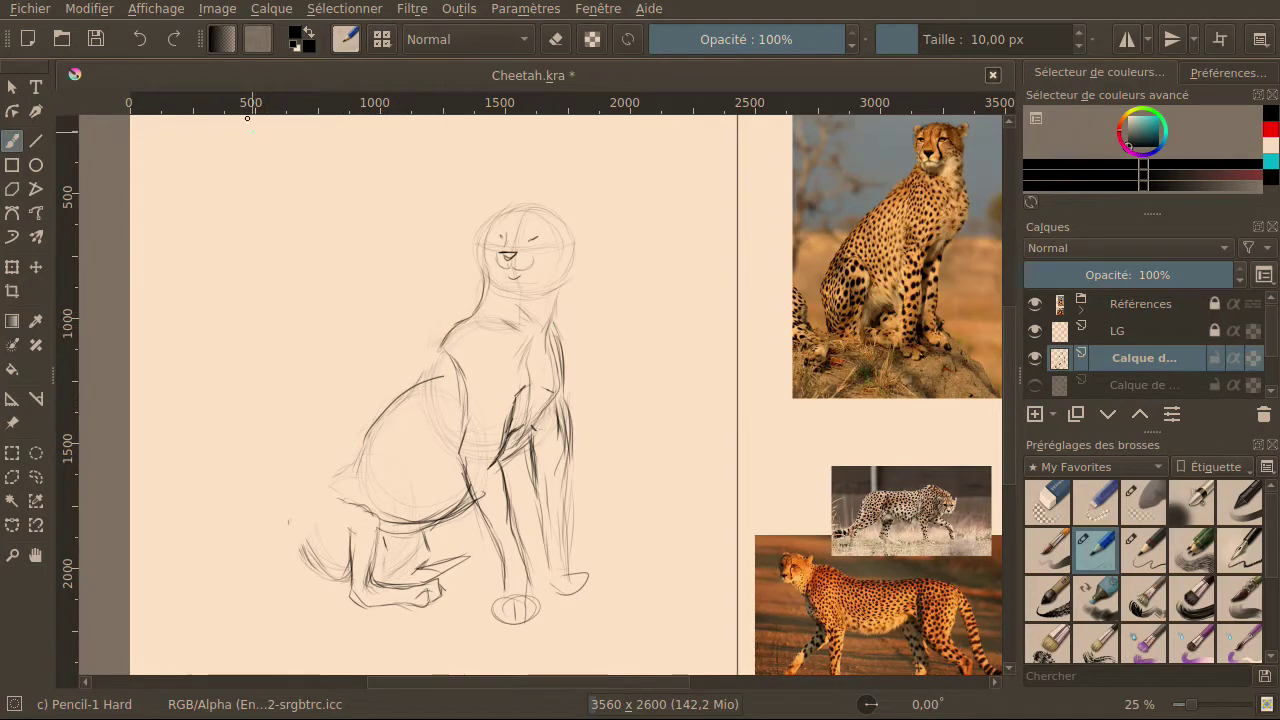
pyautogui.hotkey('ctrl', 'z')
pyautogui.moveTo(346, 440); pyautogui.dragTo(322, 488)
pyautogui.click(139, 42)
pyautogui.click(140, 42)
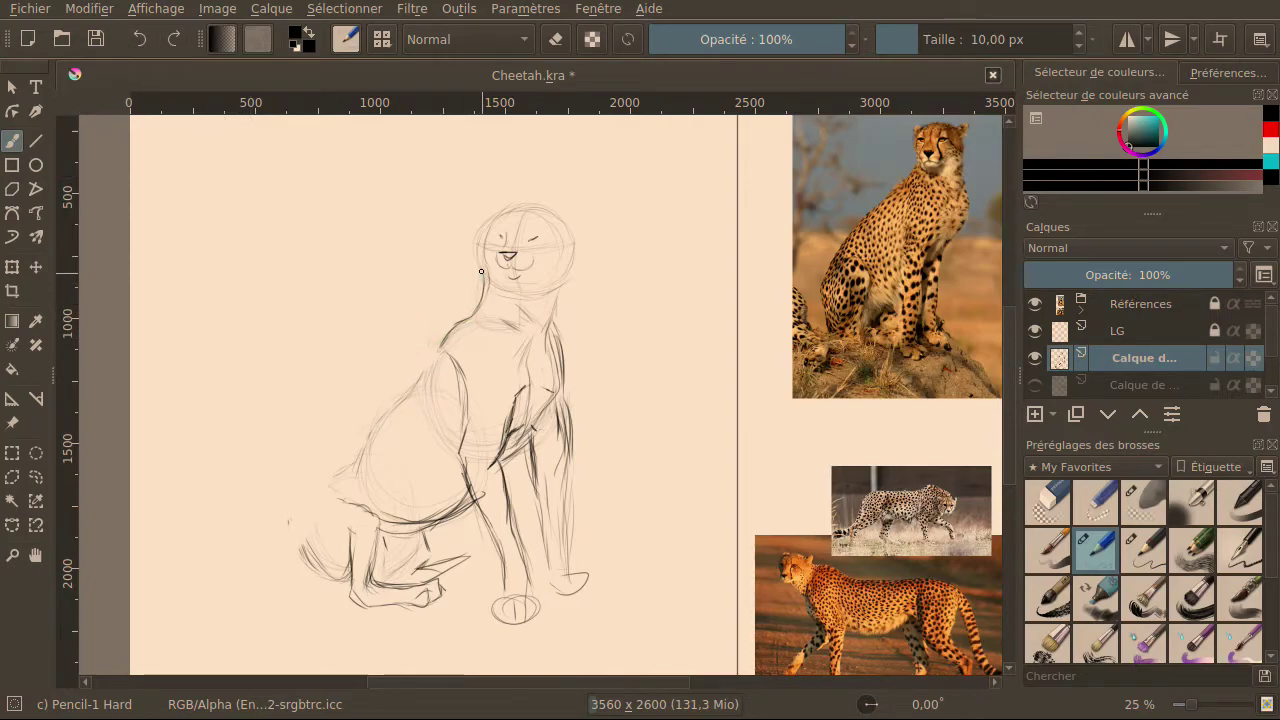
# Redraw the back as a gently curved line from the neck over the shoulder and around the rump.
pyautogui.moveTo(484, 275)
pyautogui.mouseDown()
pyautogui.moveTo(476, 301)
pyautogui.moveTo(364, 410)
pyautogui.mouseUp()
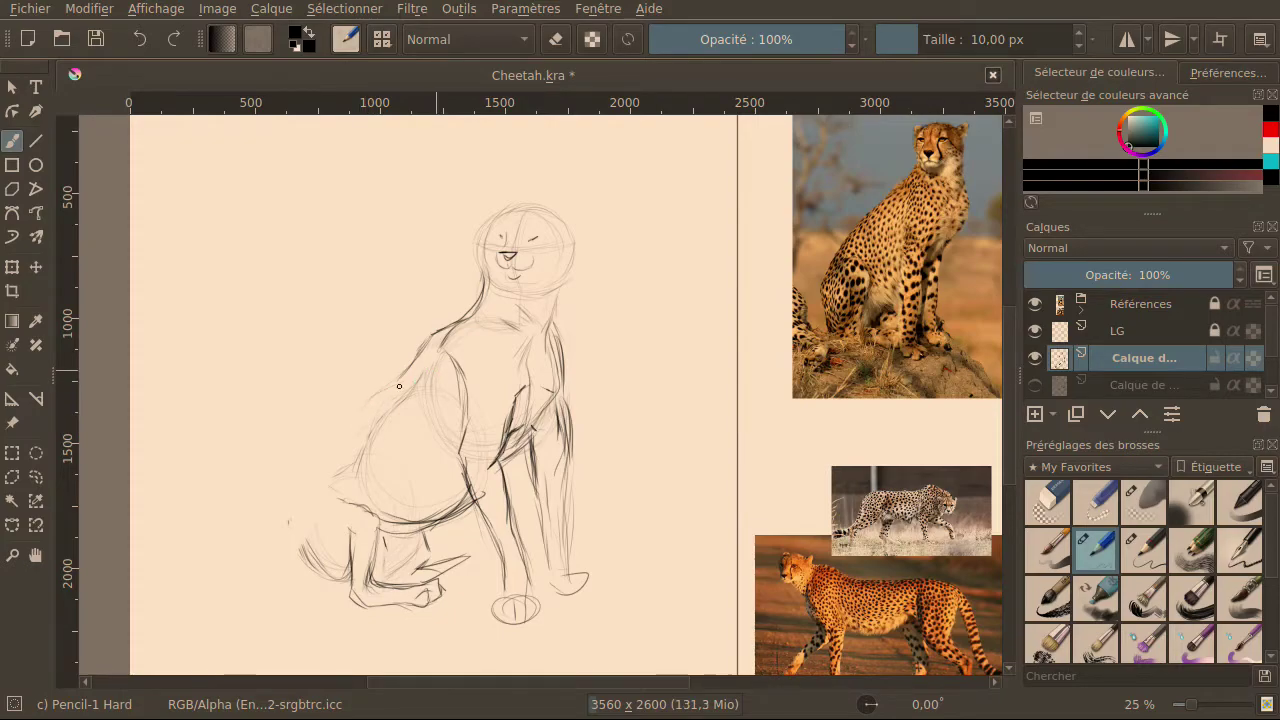
pyautogui.moveTo(421, 355)
pyautogui.mouseDown()
pyautogui.moveTo(368, 403)
pyautogui.moveTo(410, 361)
pyautogui.moveTo(360, 410)
pyautogui.mouseUp()
pyautogui.moveTo(357, 413)
pyautogui.mouseDown()
pyautogui.moveTo(340, 457)
pyautogui.moveTo(313, 471)
pyautogui.moveTo(301, 545)
pyautogui.mouseUp()
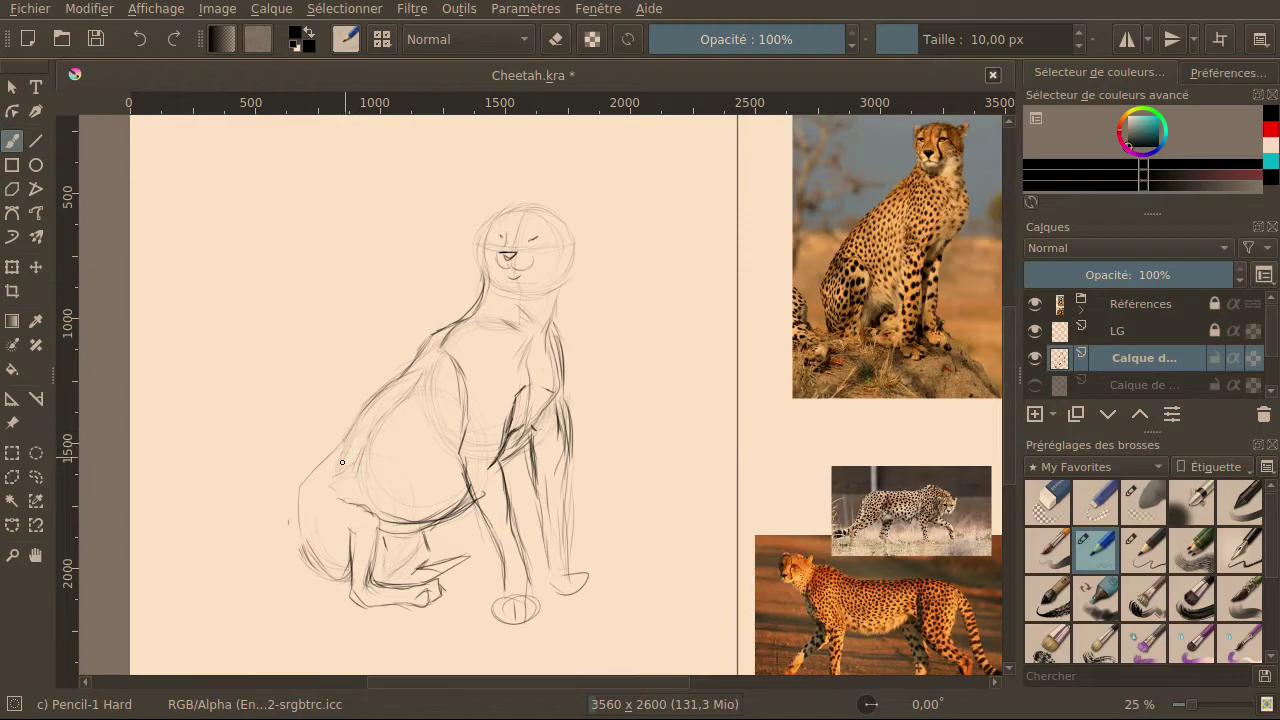
pyautogui.moveTo(338, 457); pyautogui.dragTo(308, 488)
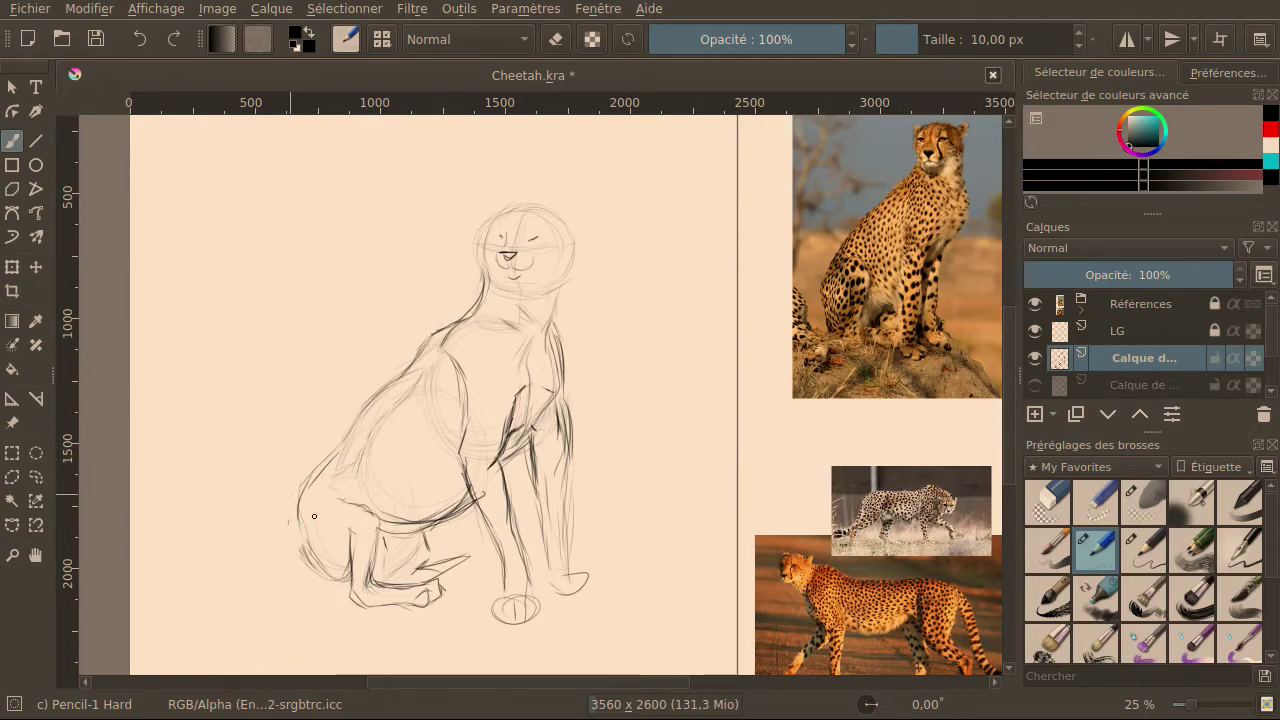
pyautogui.moveTo(355, 392)
pyautogui.mouseDown()
pyautogui.moveTo(339, 442)
pyautogui.moveTo(428, 342)
pyautogui.moveTo(390, 404)
pyautogui.moveTo(344, 442)
pyautogui.moveTo(366, 401)
pyautogui.moveTo(299, 479)
pyautogui.moveTo(294, 530)
pyautogui.mouseUp()
pyautogui.moveTo(354, 434); pyautogui.dragTo(322, 462)
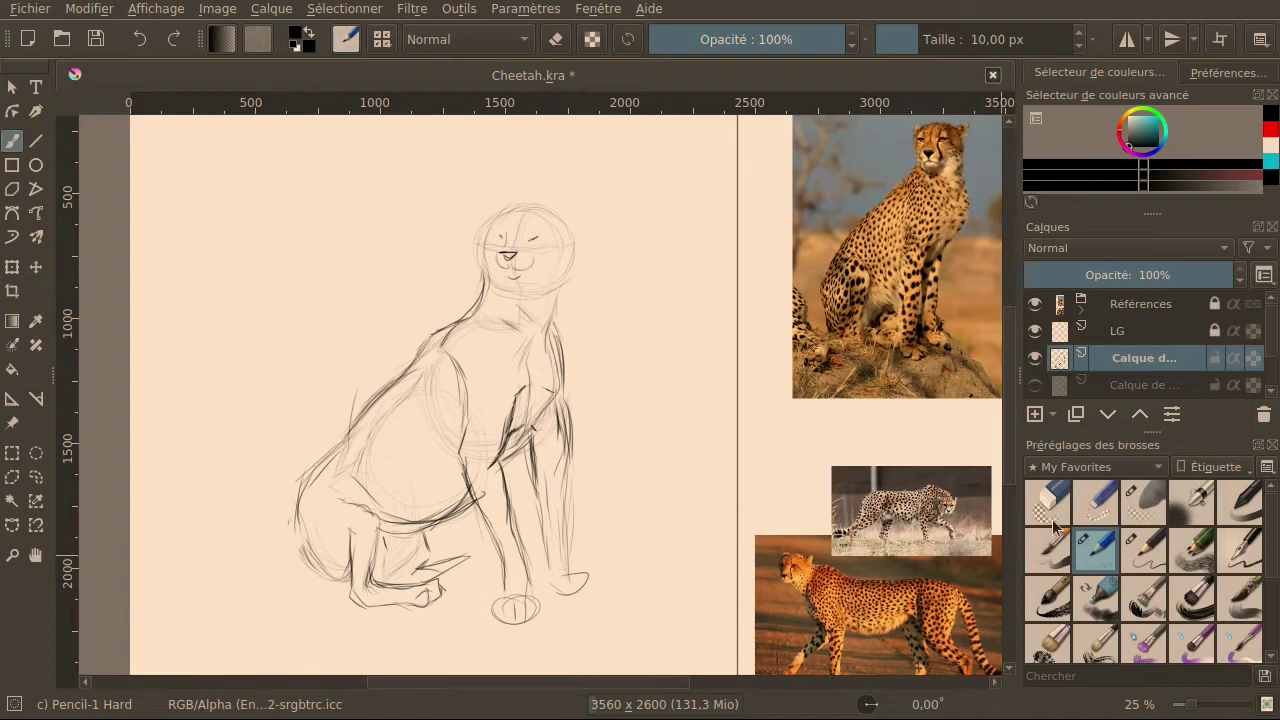
# Erase the belly line with Eraser Soft, and redraw it higher with Pencil-1 Hard from the hind leg to the elbow.
pyautogui.click(1141, 512)
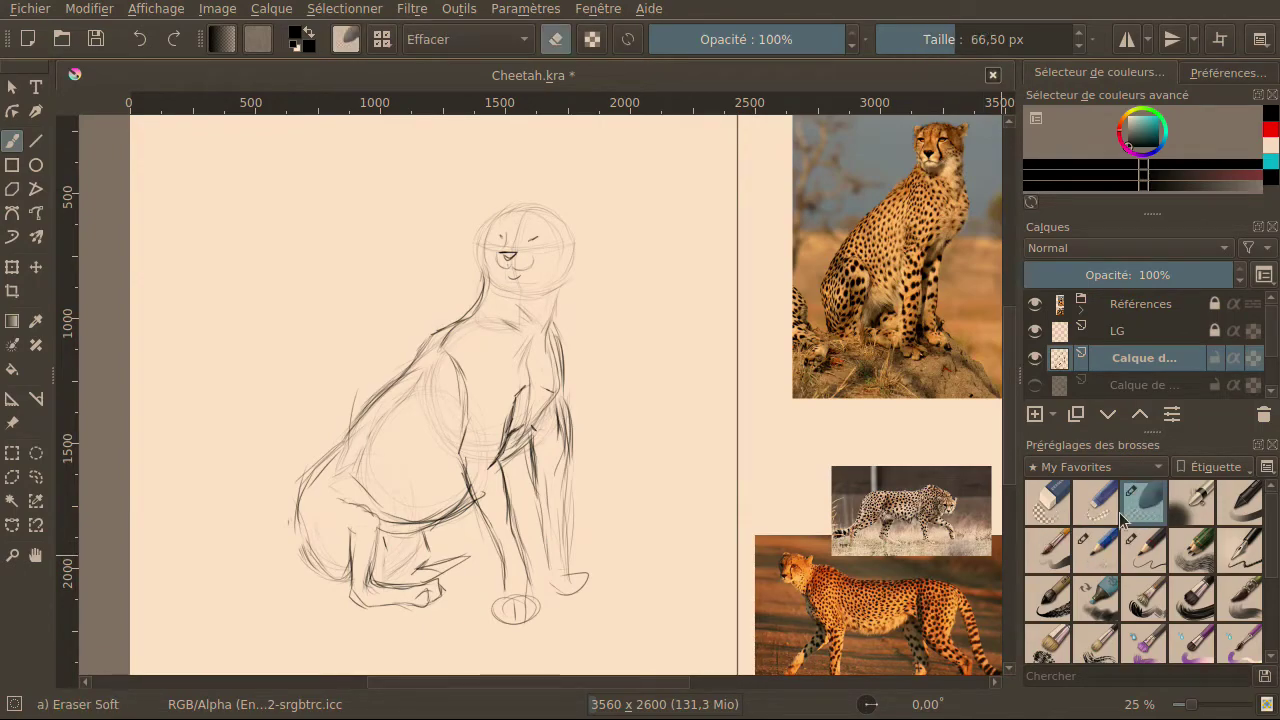
pyautogui.moveTo(431, 519)
pyautogui.mouseDown()
pyautogui.moveTo(384, 519)
pyautogui.moveTo(469, 514)
pyautogui.mouseUp()
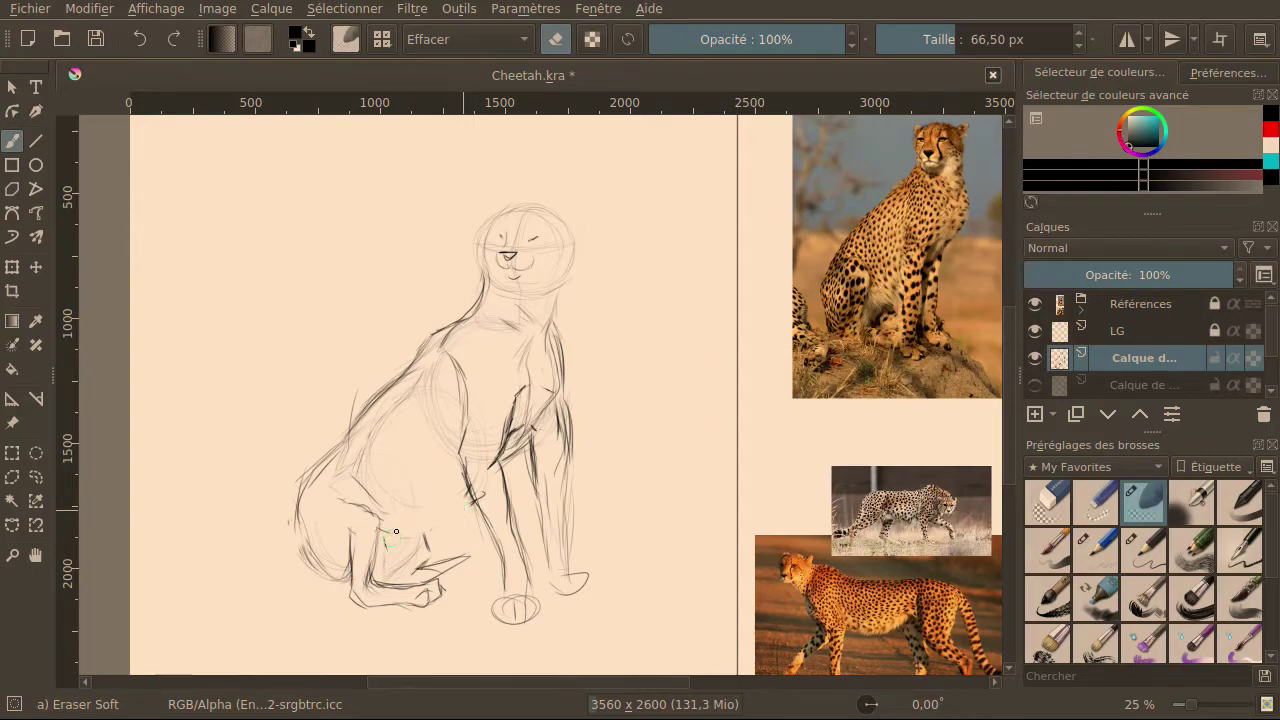
pyautogui.click(1096, 549)
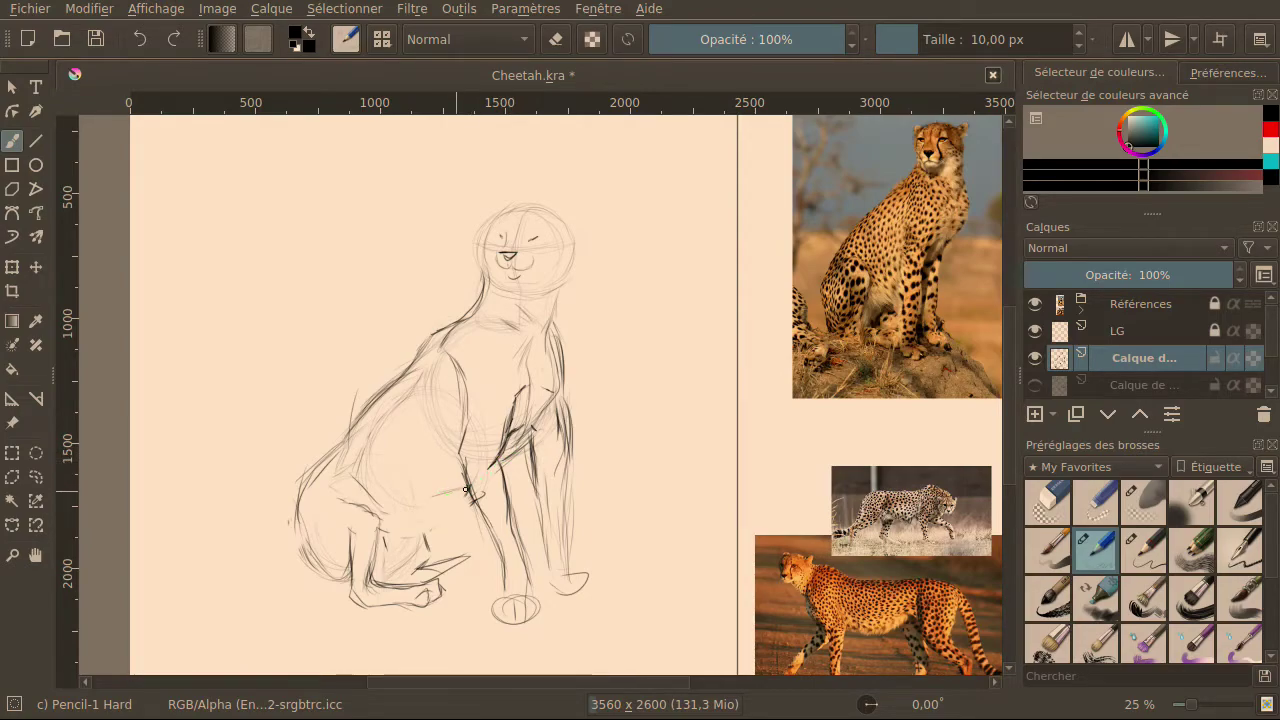
pyautogui.moveTo(409, 504); pyautogui.dragTo(458, 488)
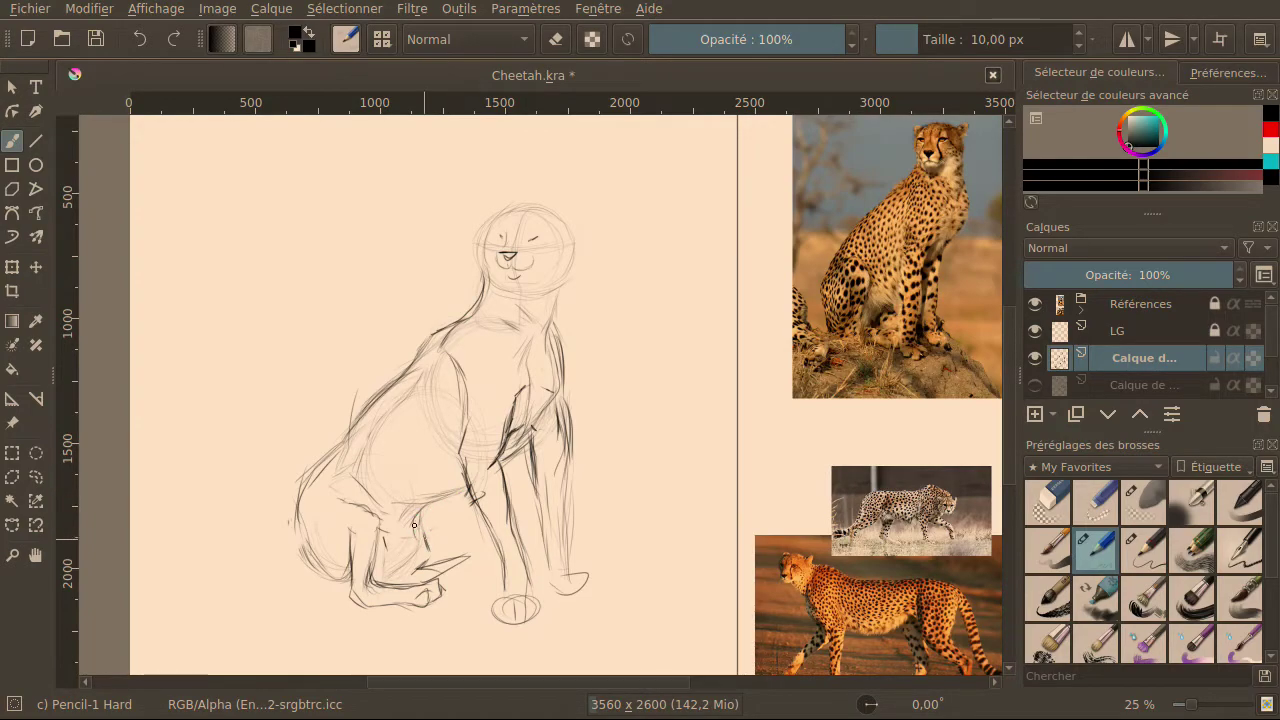
pyautogui.moveTo(380, 525)
pyautogui.mouseDown()
pyautogui.moveTo(413, 517)
pyautogui.moveTo(377, 526)
pyautogui.moveTo(425, 512)
pyautogui.moveTo(380, 523)
pyautogui.moveTo(370, 500)
pyautogui.moveTo(467, 486)
pyautogui.mouseUp()
# Add a curved flank line inside the belly, and extend the rump contour outward and down.
pyautogui.moveTo(383, 470)
pyautogui.mouseDown()
pyautogui.moveTo(420, 485)
pyautogui.moveTo(450, 477)
pyautogui.mouseUp()
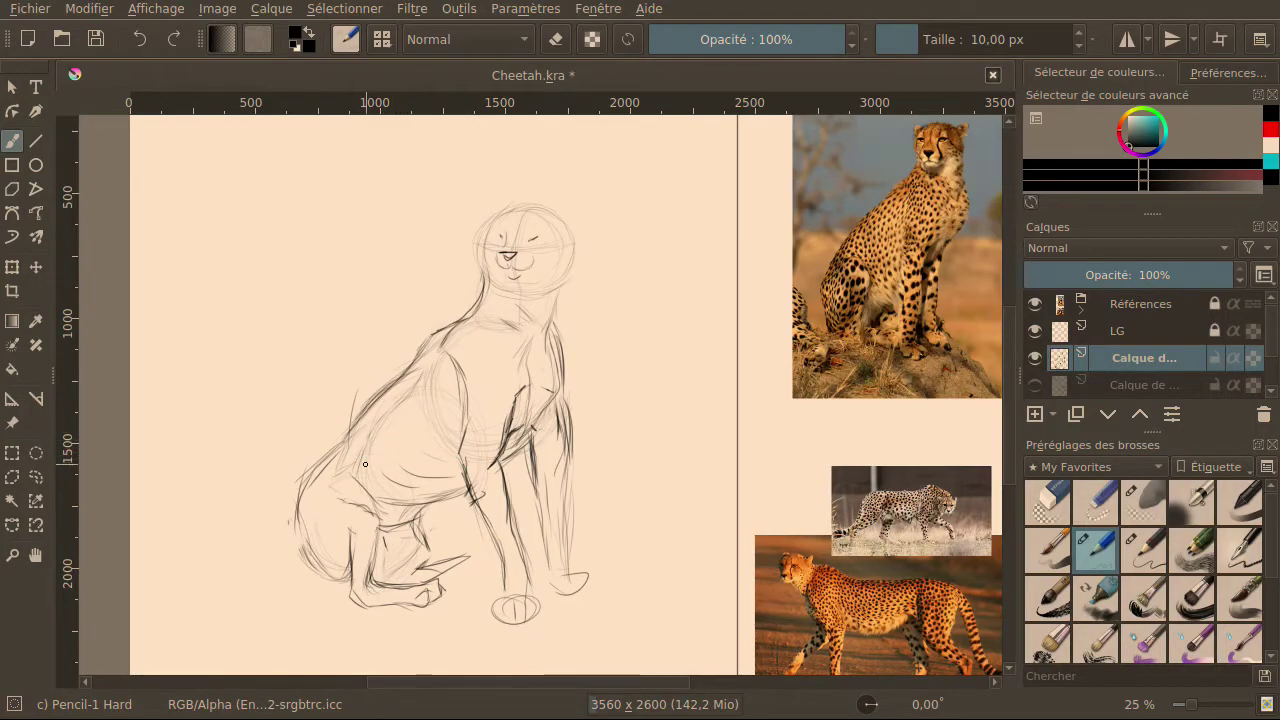
pyautogui.moveTo(362, 450); pyautogui.dragTo(374, 417)
pyautogui.moveTo(301, 494); pyautogui.dragTo(288, 545)
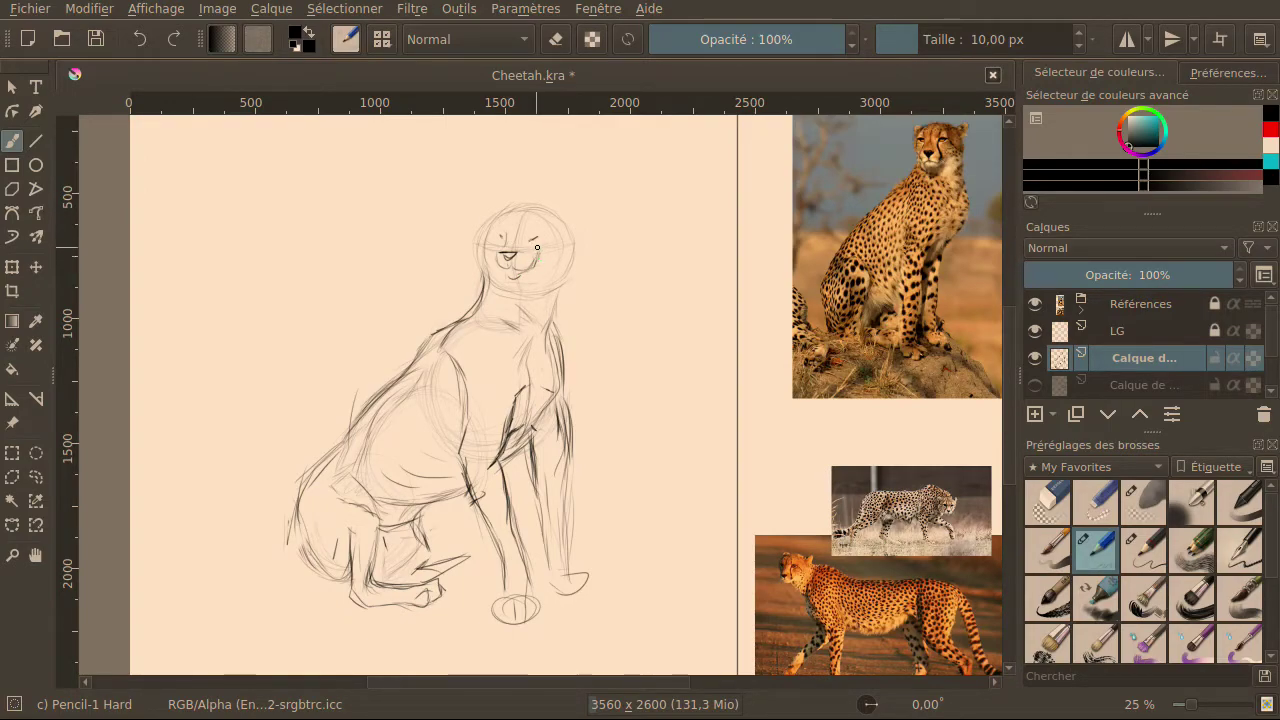
# Darken the eyes, add the cheetah's tear mark and cheek line, and define the mouth and chin.
pyautogui.moveTo(534, 250)
pyautogui.mouseDown()
pyautogui.moveTo(540, 237)
pyautogui.moveTo(504, 240)
pyautogui.mouseUp()
pyautogui.moveTo(531, 247); pyautogui.dragTo(506, 258)
pyautogui.moveTo(543, 270); pyautogui.dragTo(547, 270)
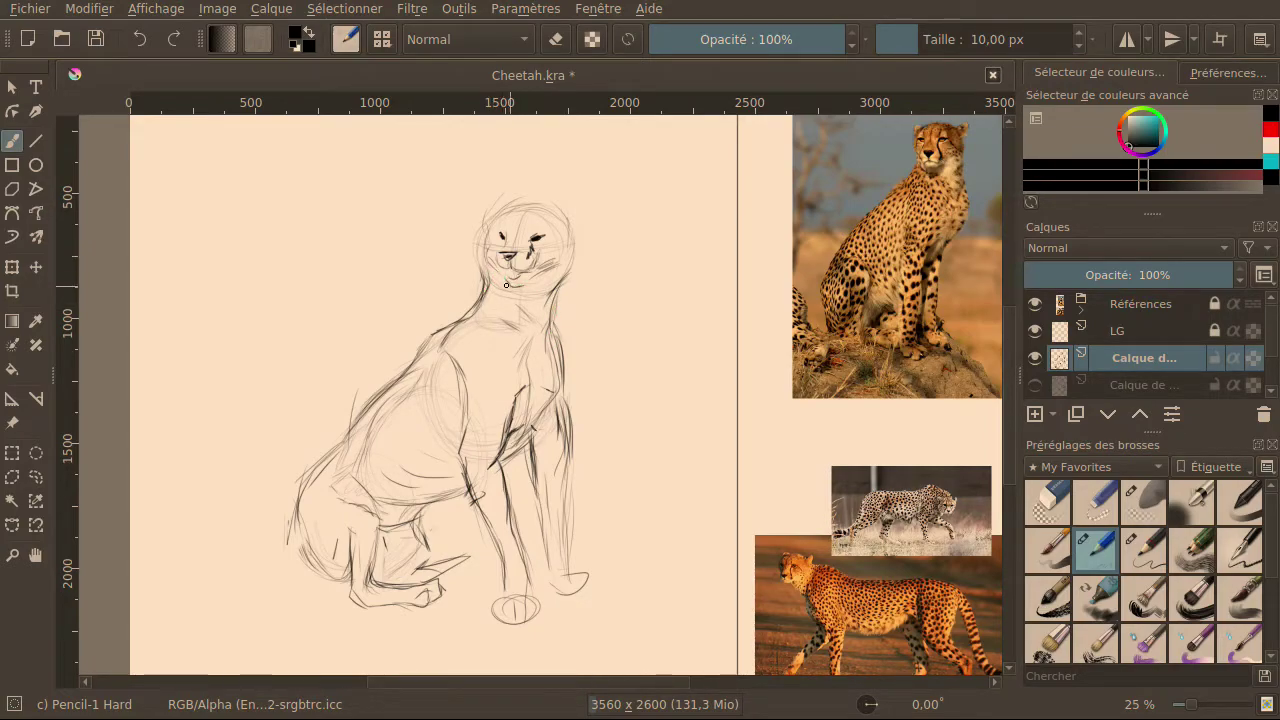
pyautogui.moveTo(501, 281); pyautogui.dragTo(514, 283)
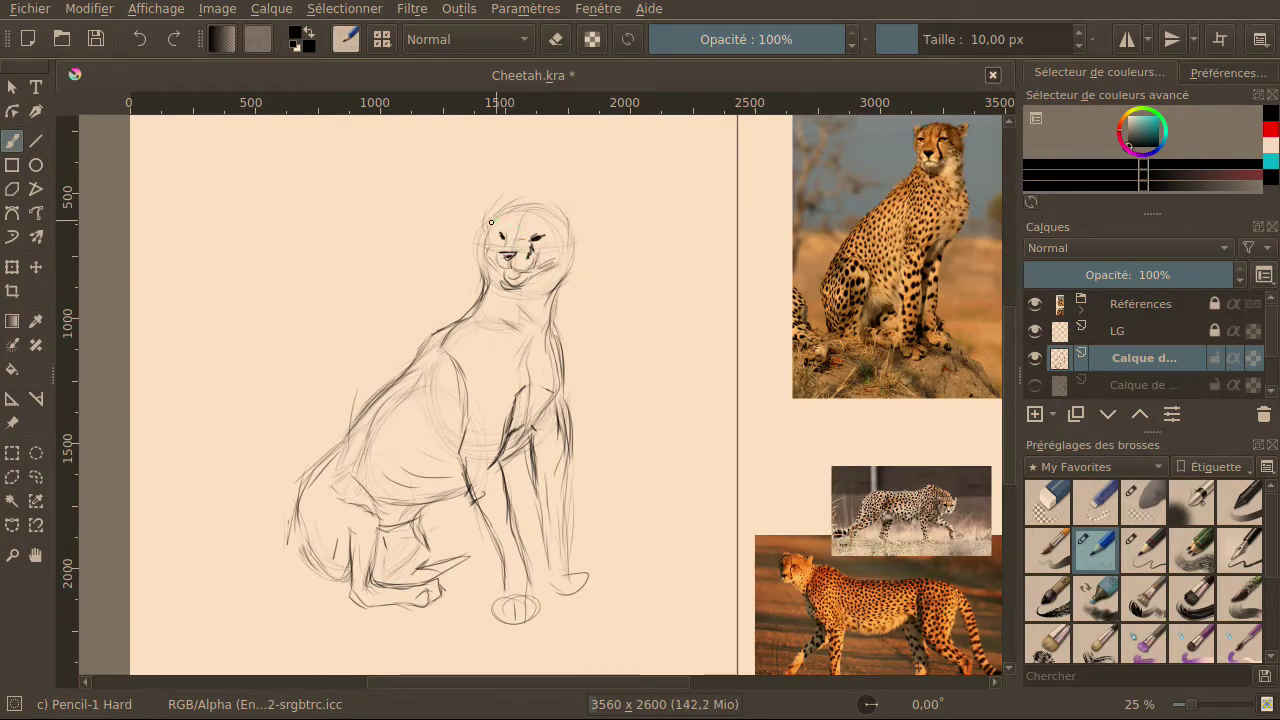
# Outline the skull and cheeks over the head circle, and add both ears and shading along the side of the face.
pyautogui.moveTo(496, 208)
pyautogui.mouseDown()
pyautogui.moveTo(582, 226)
pyautogui.moveTo(571, 211)
pyautogui.moveTo(578, 260)
pyautogui.mouseUp()
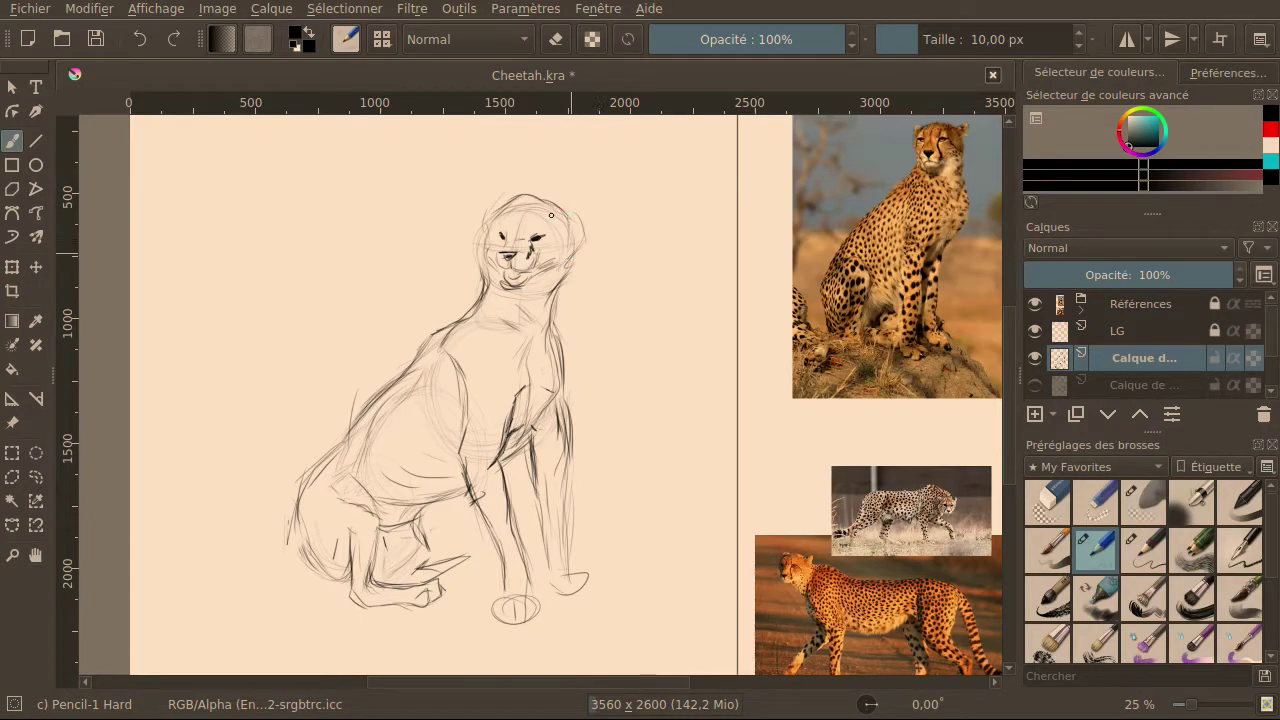
pyautogui.moveTo(485, 216)
pyautogui.mouseDown()
pyautogui.moveTo(486, 274)
pyautogui.moveTo(486, 260)
pyautogui.mouseUp()
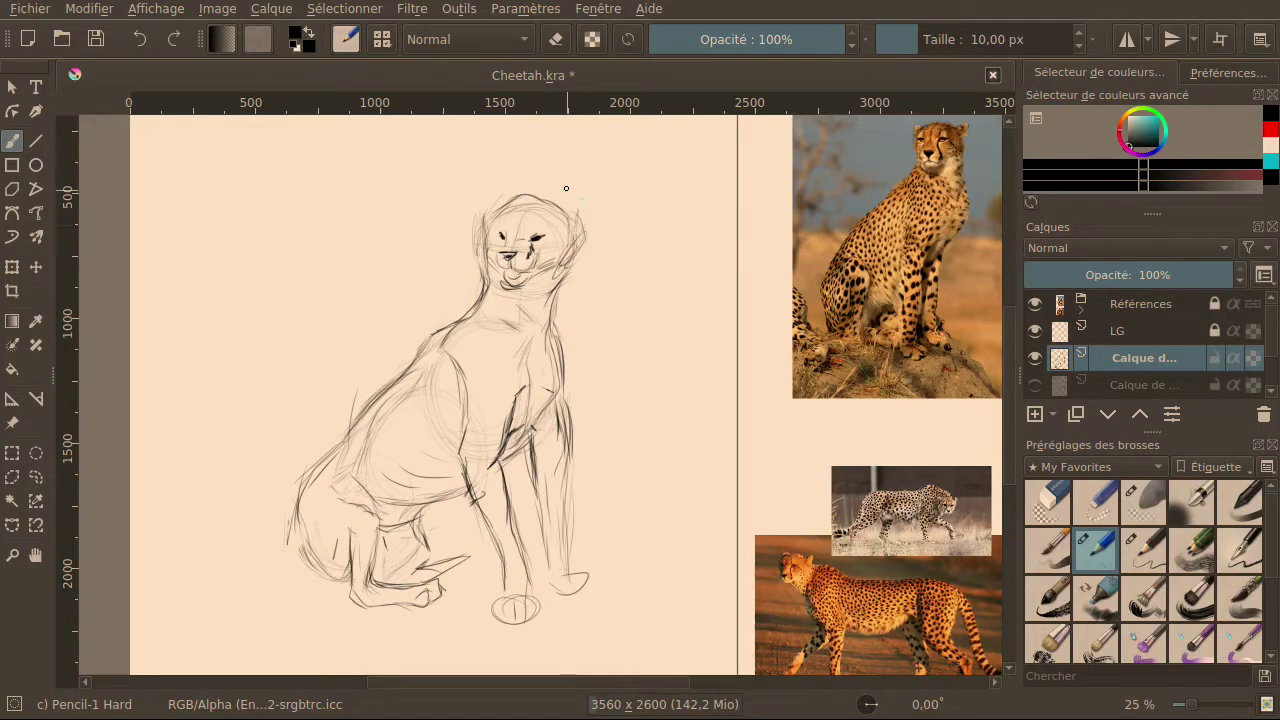
pyautogui.moveTo(545, 210)
pyautogui.mouseDown()
pyautogui.moveTo(577, 223)
pyautogui.moveTo(560, 250)
pyautogui.mouseUp()
pyautogui.moveTo(553, 199)
pyautogui.mouseDown()
pyautogui.moveTo(567, 205)
pyautogui.moveTo(481, 226)
pyautogui.mouseUp()
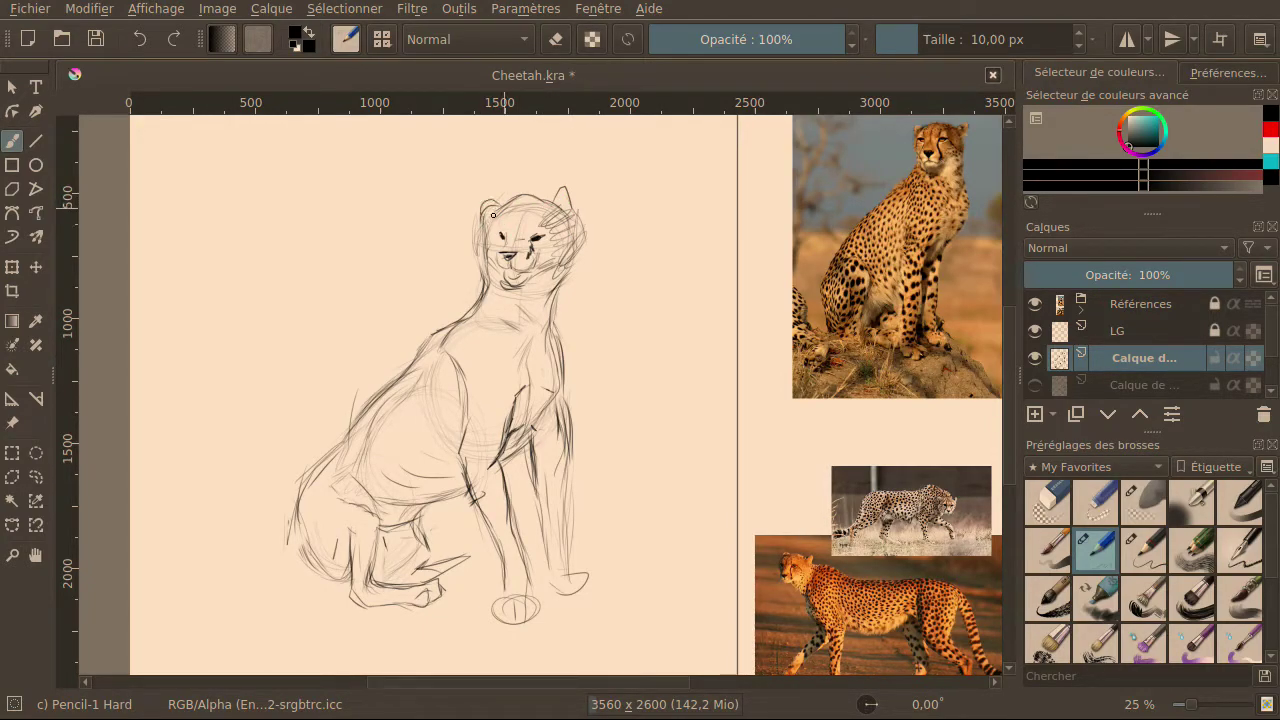
pyautogui.moveTo(549, 209)
pyautogui.mouseDown()
pyautogui.moveTo(575, 244)
pyautogui.moveTo(543, 278)
pyautogui.moveTo(515, 278)
pyautogui.moveTo(549, 268)
pyautogui.moveTo(527, 289)
pyautogui.moveTo(570, 276)
pyautogui.moveTo(492, 282)
pyautogui.mouseUp()
pyautogui.moveTo(482, 264); pyautogui.dragTo(498, 288)
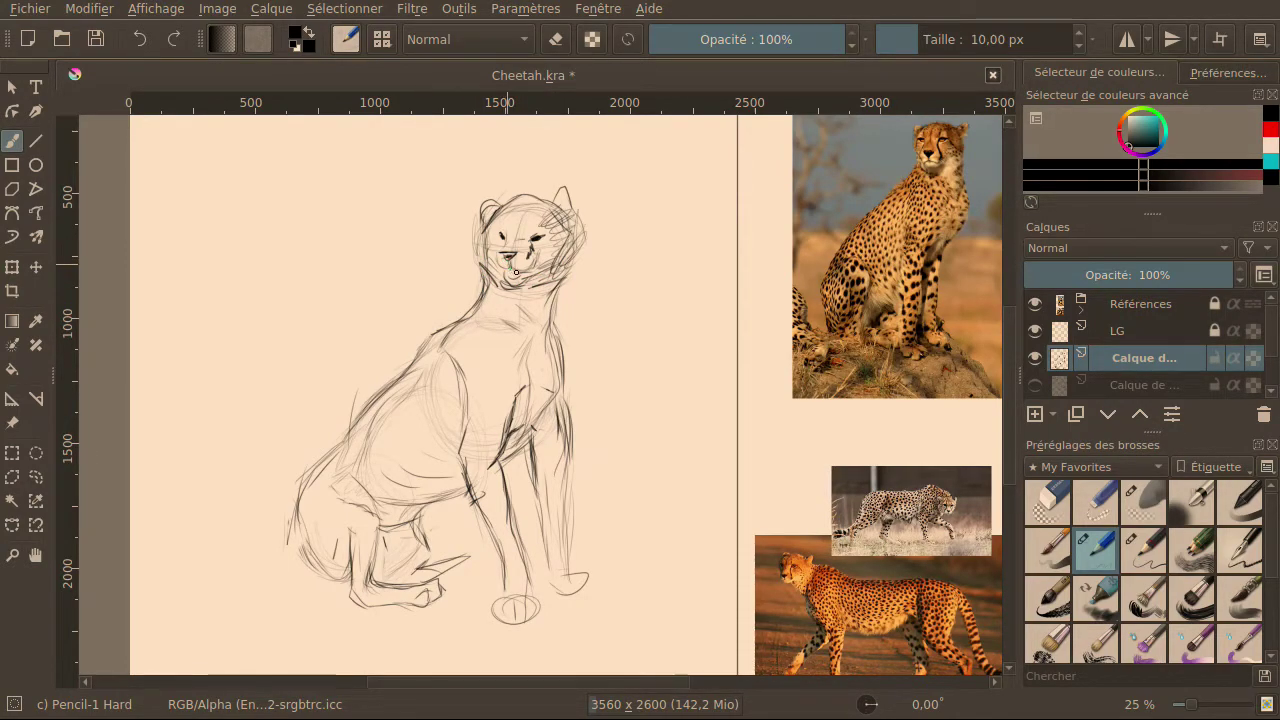
# Draw dark tear lines around the muzzle, refine the brow and cheek, and strengthen the throat line below the head.
pyautogui.moveTo(536, 263); pyautogui.dragTo(530, 252)
pyautogui.moveTo(492, 261)
pyautogui.mouseDown()
pyautogui.moveTo(503, 232)
pyautogui.moveTo(521, 270)
pyautogui.moveTo(534, 263)
pyautogui.moveTo(526, 271)
pyautogui.mouseUp()
pyautogui.moveTo(502, 218); pyautogui.dragTo(540, 208)
pyautogui.moveTo(571, 246); pyautogui.dragTo(543, 264)
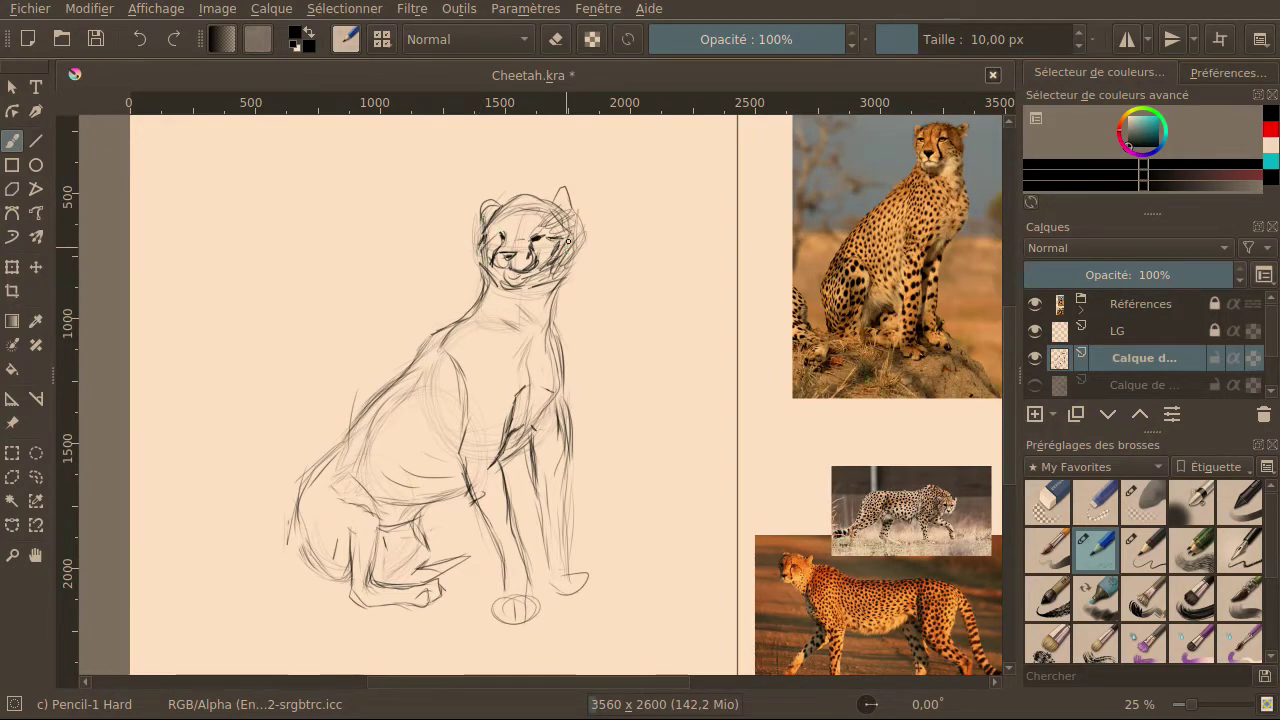
pyautogui.moveTo(557, 263); pyautogui.dragTo(553, 301)
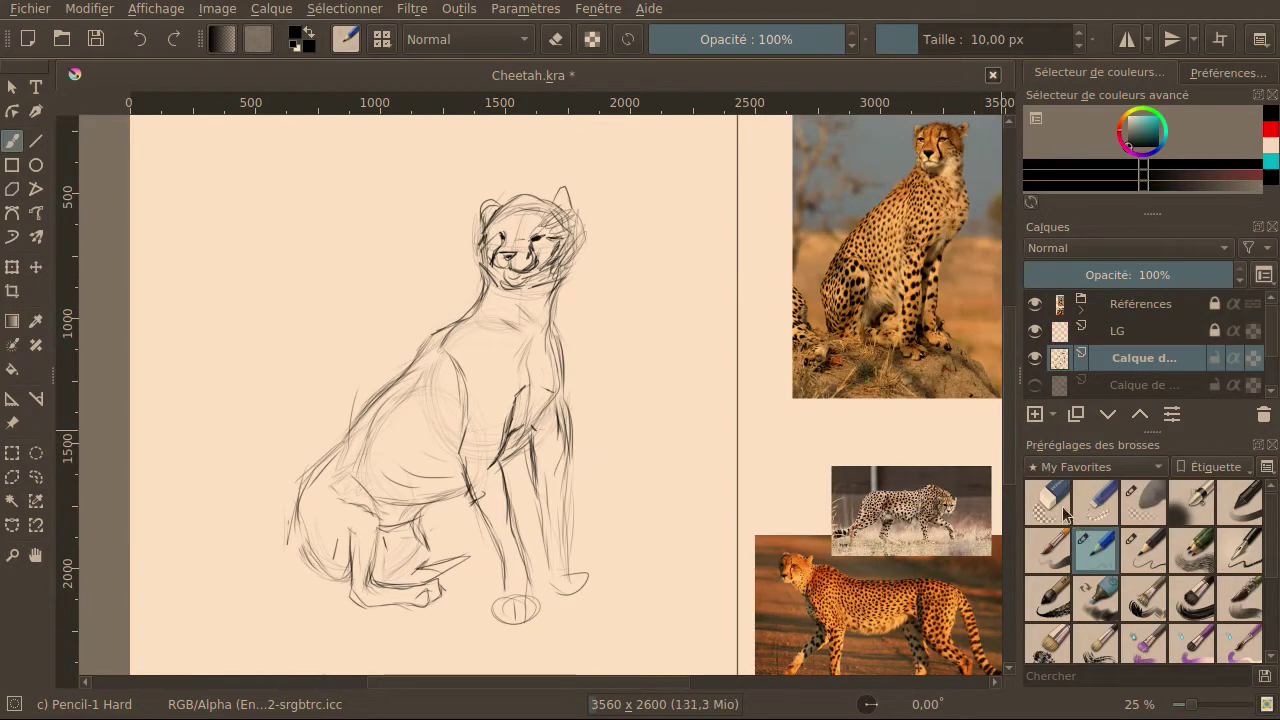
# Remove the excess cheek outline and lighten the neck lines below the head with Eraser Soft.
pyautogui.click(1142, 505)
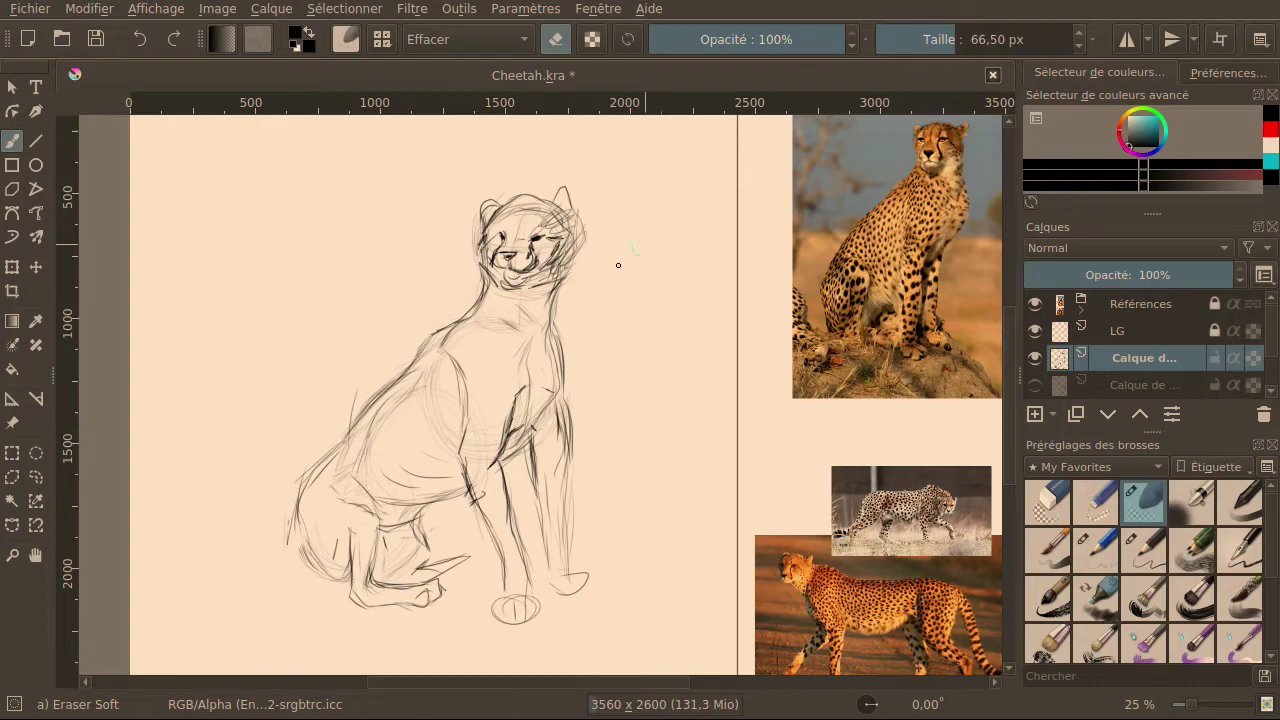
pyautogui.moveTo(599, 224)
pyautogui.mouseDown()
pyautogui.moveTo(573, 277)
pyautogui.moveTo(584, 217)
pyautogui.moveTo(568, 278)
pyautogui.moveTo(577, 246)
pyautogui.moveTo(560, 255)
pyautogui.moveTo(560, 210)
pyautogui.moveTo(568, 222)
pyautogui.moveTo(493, 284)
pyautogui.moveTo(568, 258)
pyautogui.moveTo(564, 295)
pyautogui.mouseUp()
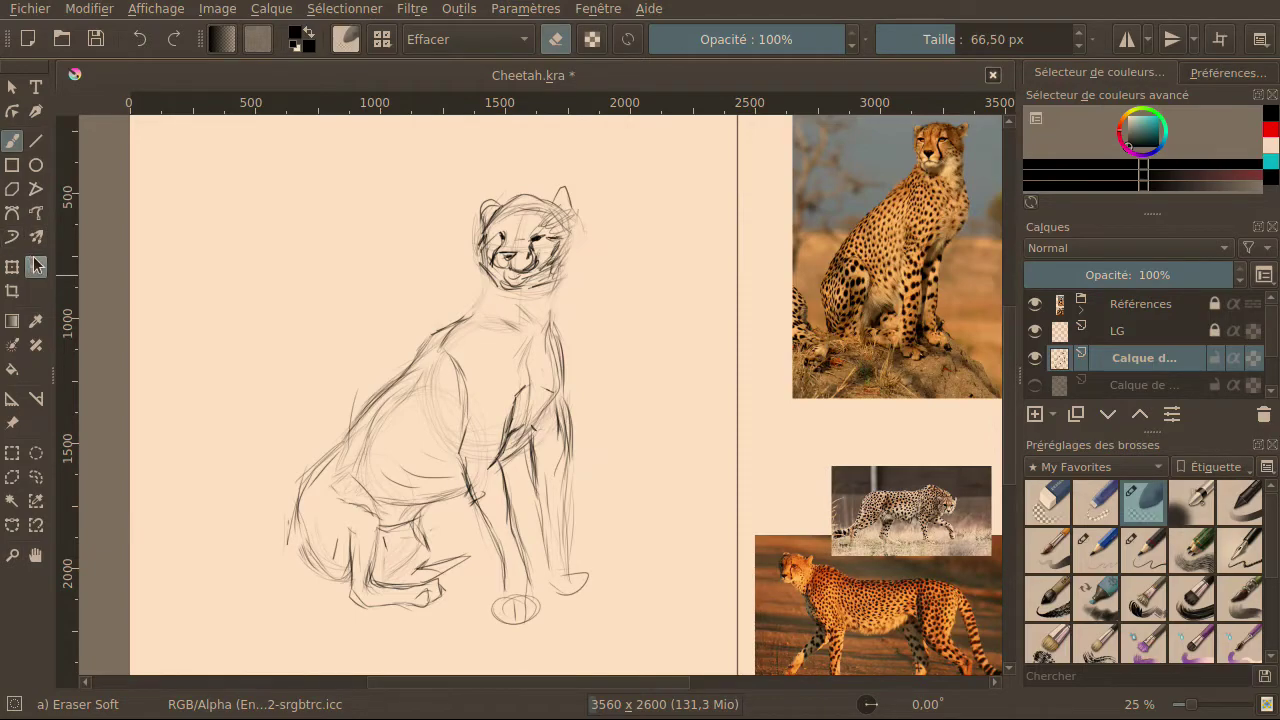
# Select the cheetah's head with a freehand selection, cut it to a new layer and move it slightly down onto the neck.
pyautogui.click(38, 479)
pyautogui.moveTo(489, 160)
pyautogui.mouseDown()
pyautogui.moveTo(425, 239)
pyautogui.moveTo(506, 294)
pyautogui.moveTo(557, 292)
pyautogui.moveTo(618, 202)
pyautogui.moveTo(509, 147)
pyautogui.moveTo(444, 190)
pyautogui.mouseUp()
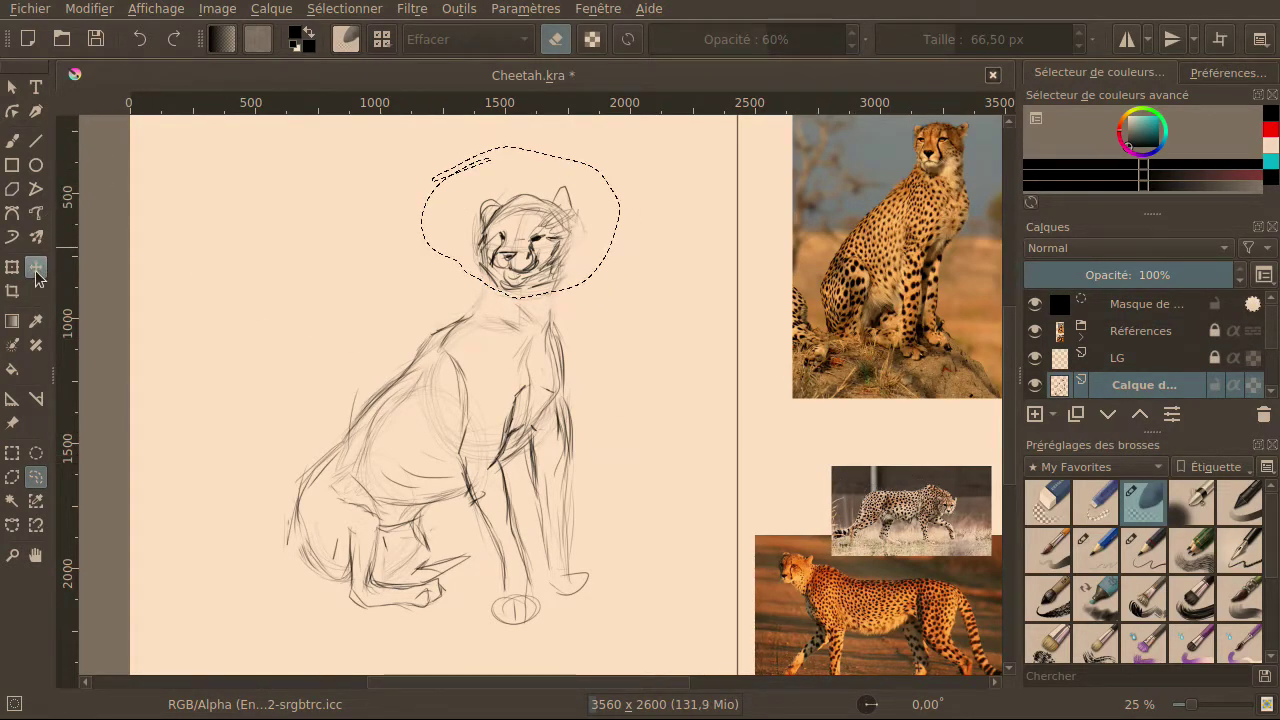
pyautogui.rightClick(517, 213)
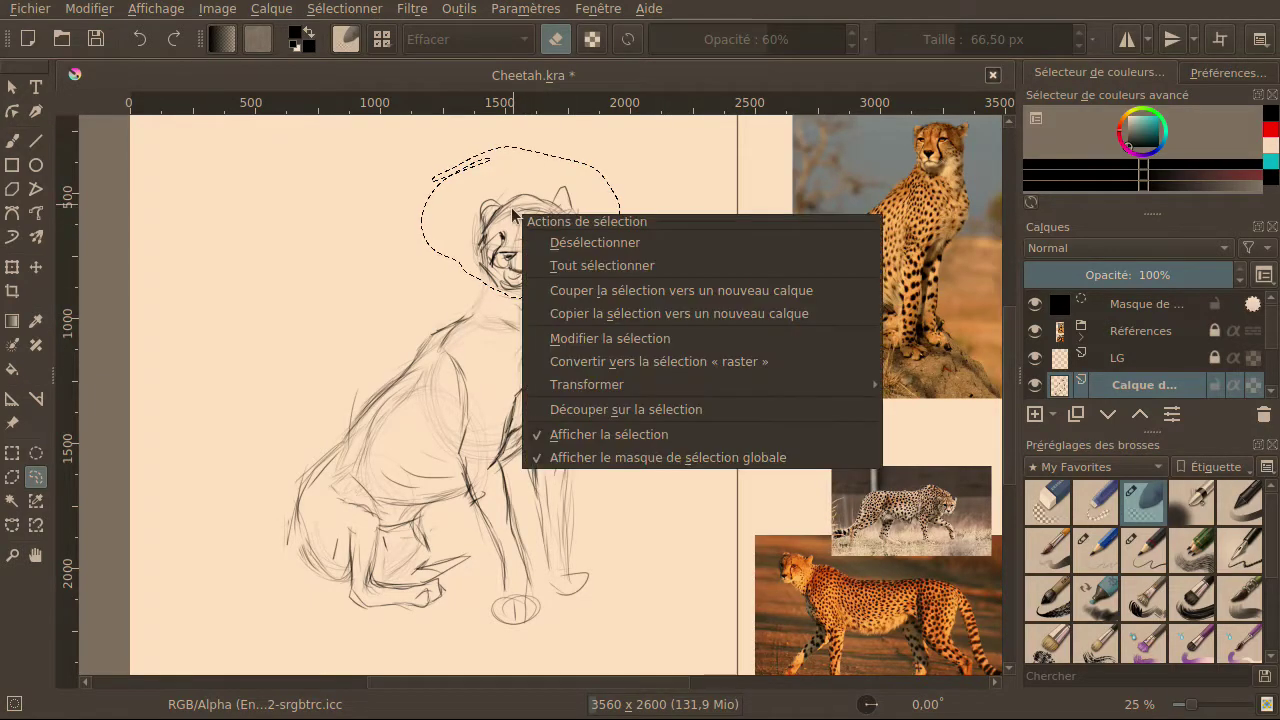
pyautogui.click(582, 290)
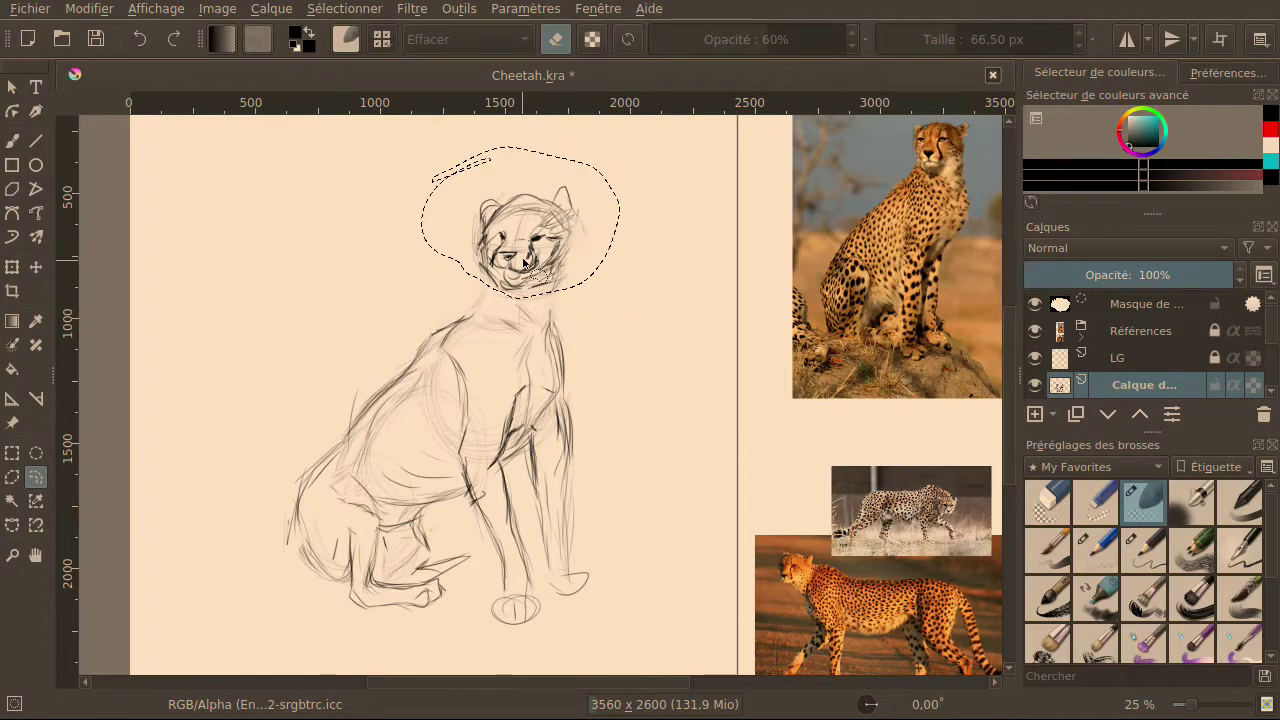
pyautogui.click(35, 268)
pyautogui.moveTo(545, 248); pyautogui.dragTo(538, 273)
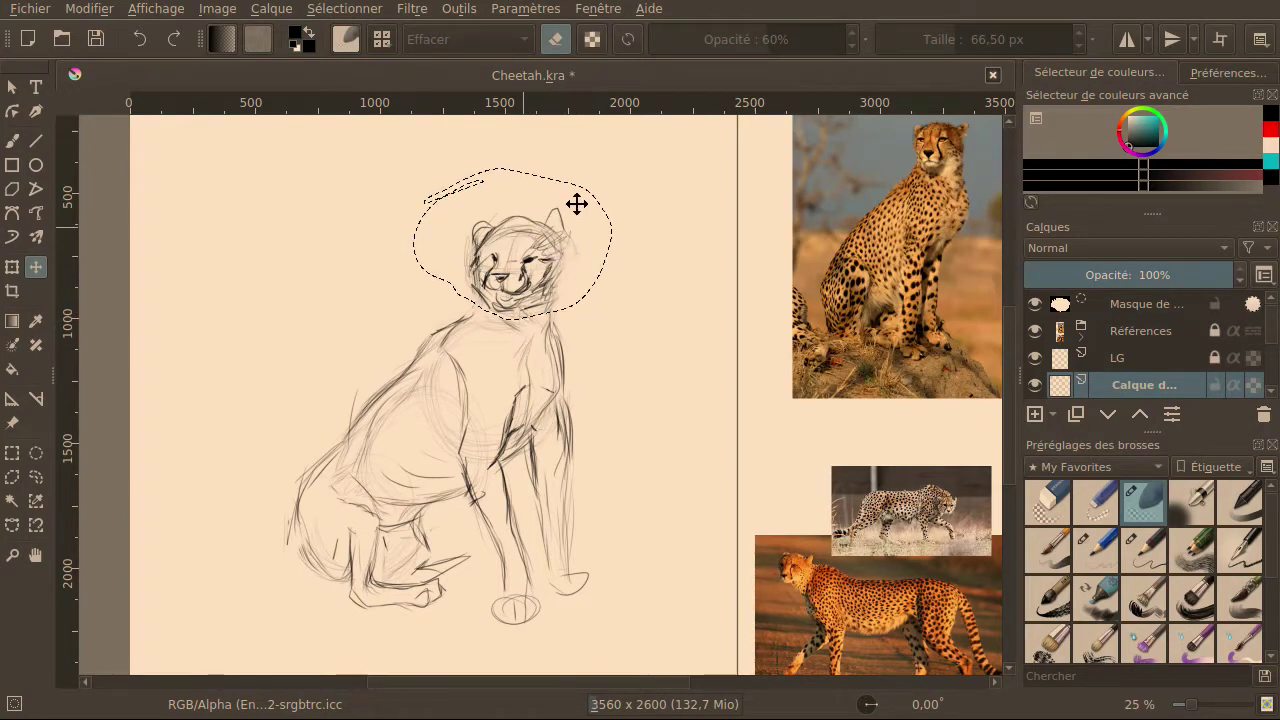
# Delete the global selection mask and make the cut-out head layer active.
pyautogui.click(1147, 306)
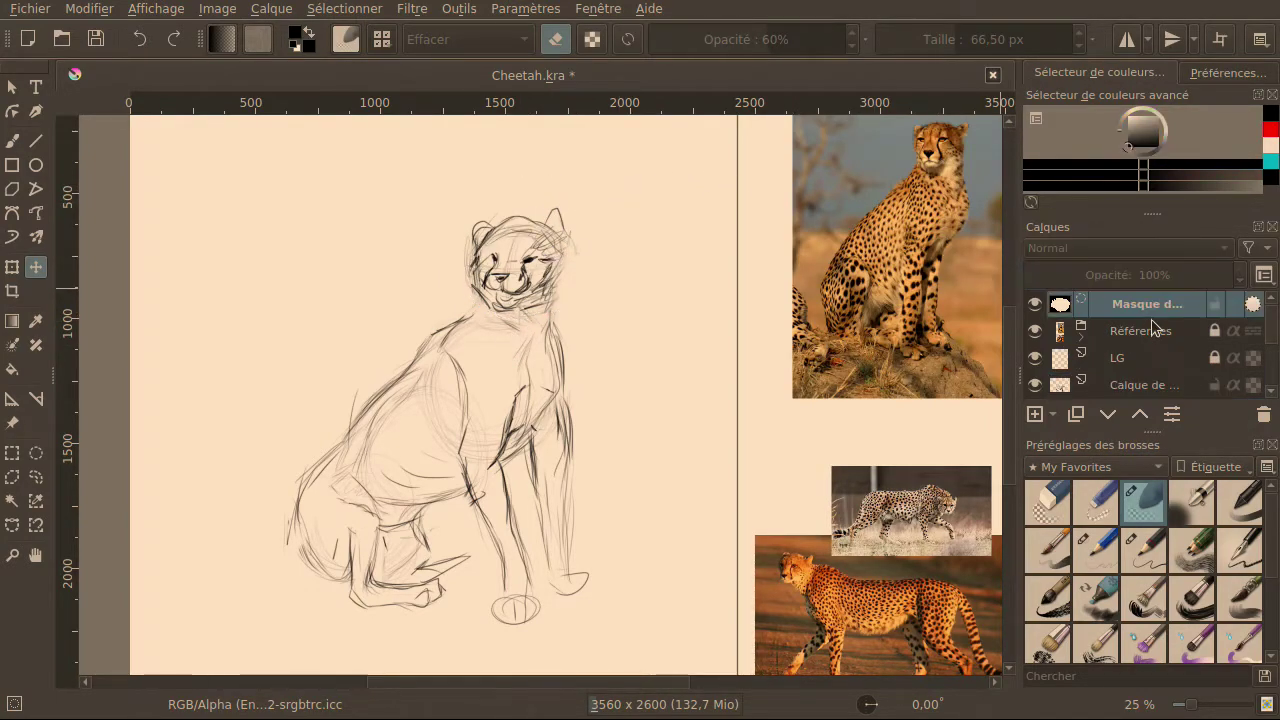
pyautogui.click(1263, 414)
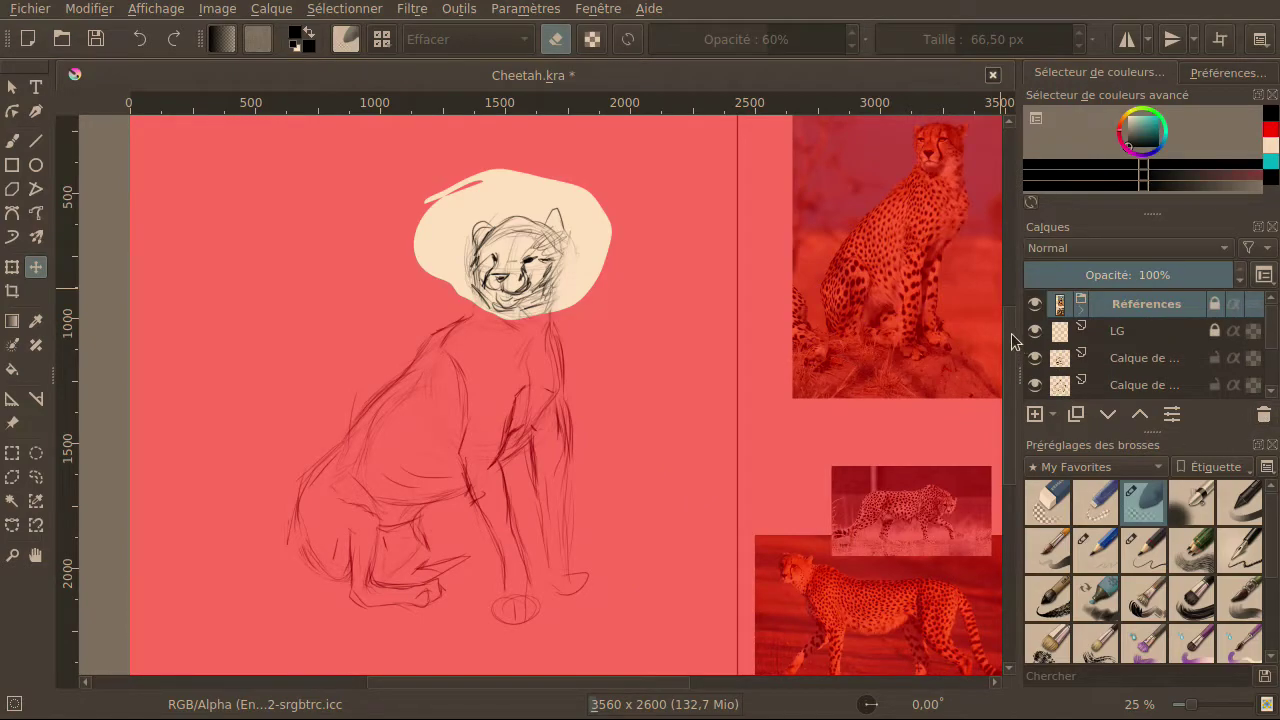
pyautogui.click(1120, 358)
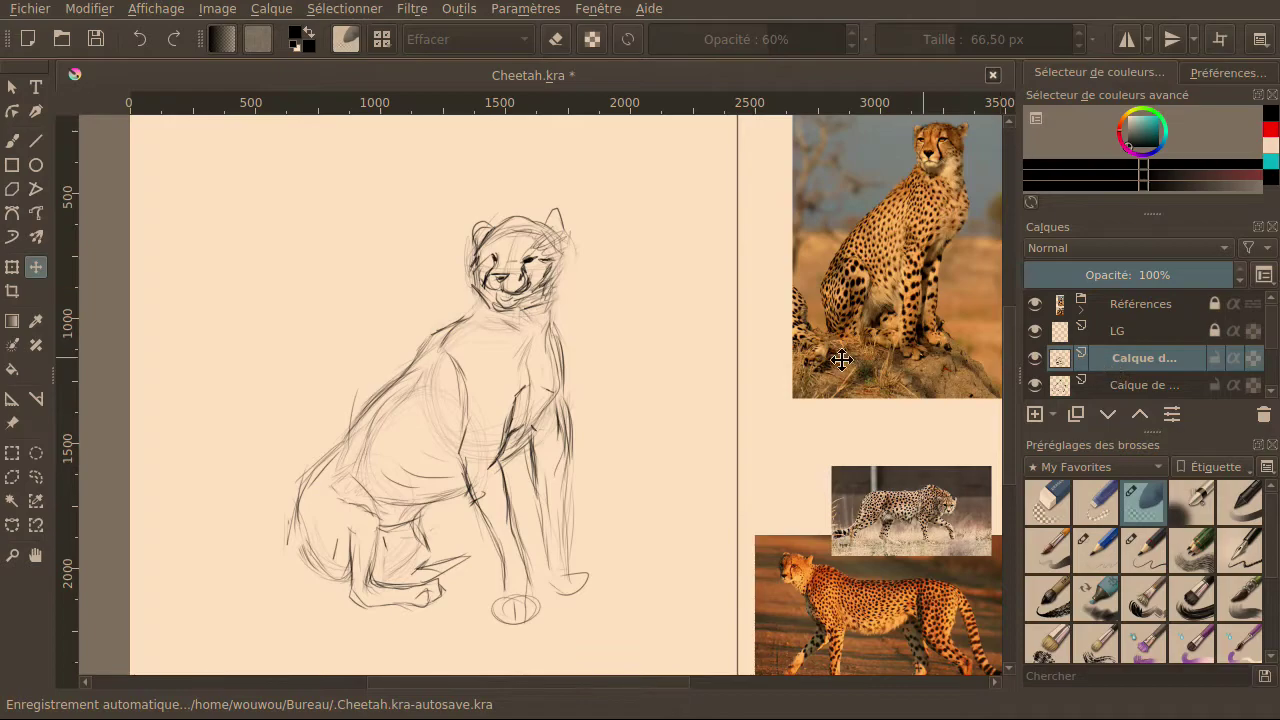
# Darken the cheek and the pointed ear on the far side of the head with Pencil-1 Hard.
pyautogui.click(10, 146)
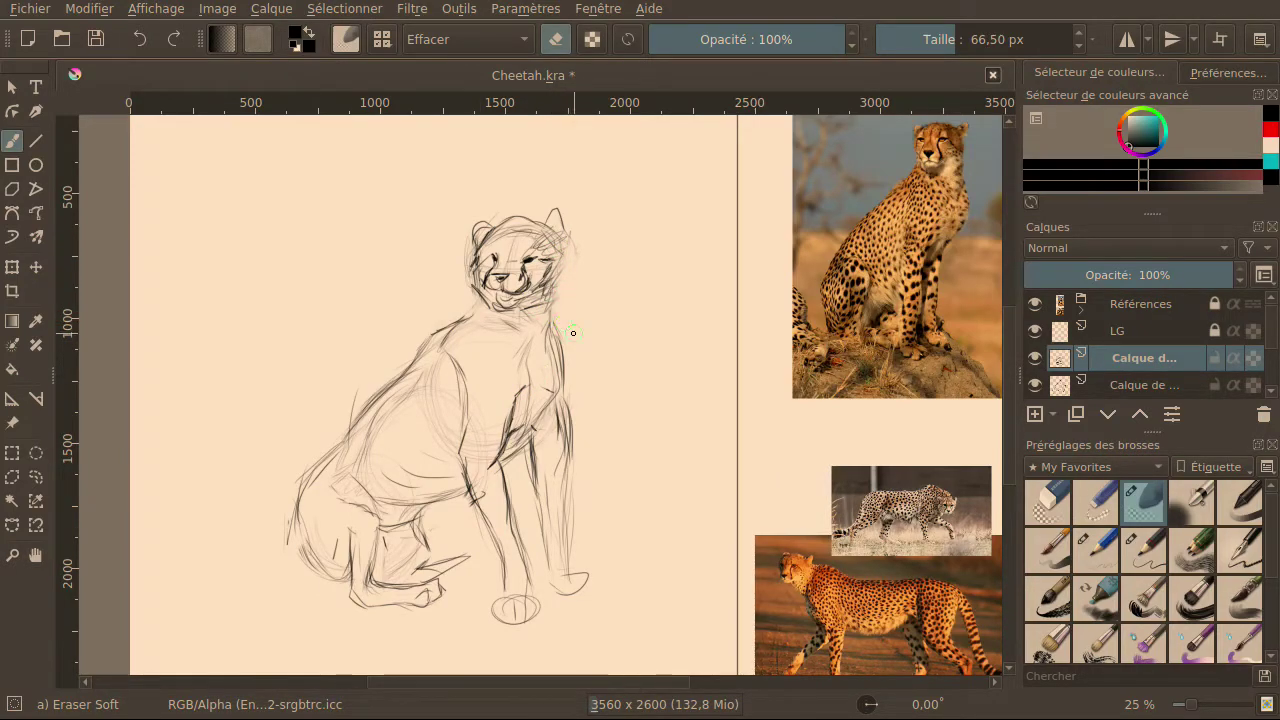
pyautogui.scroll(1, 573, 333)
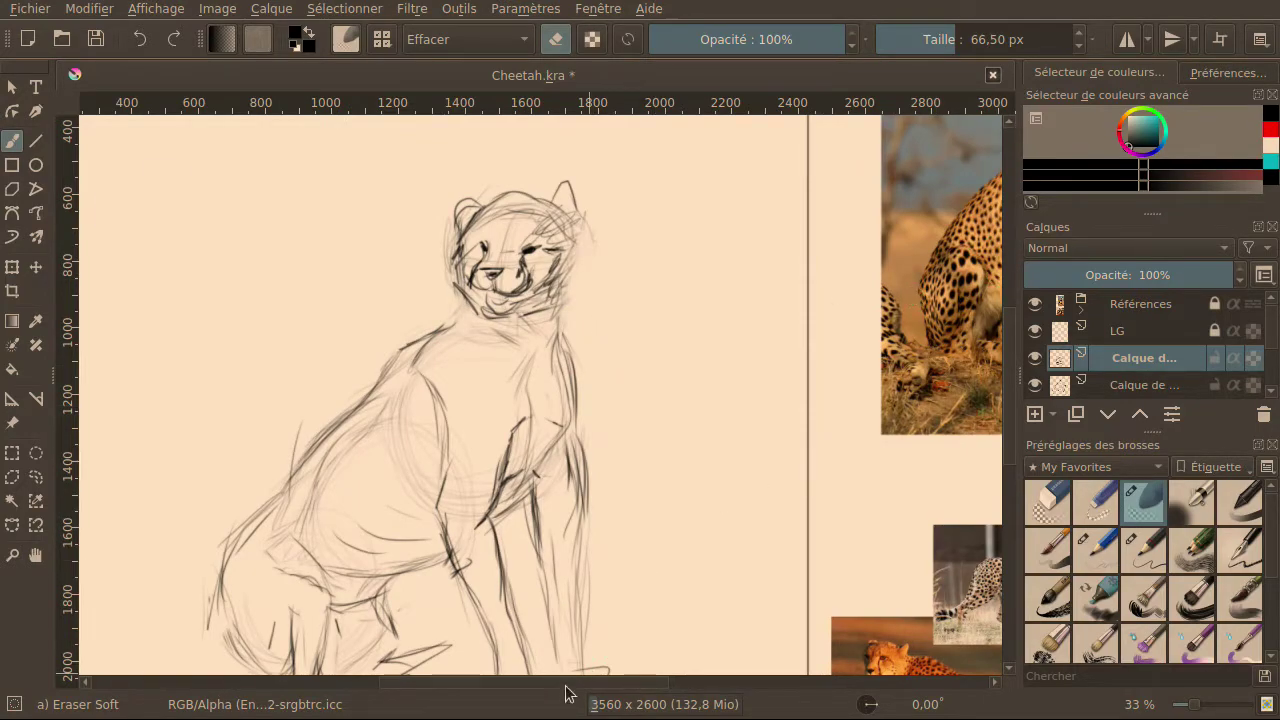
pyautogui.moveTo(565, 684); pyautogui.dragTo(626, 682)
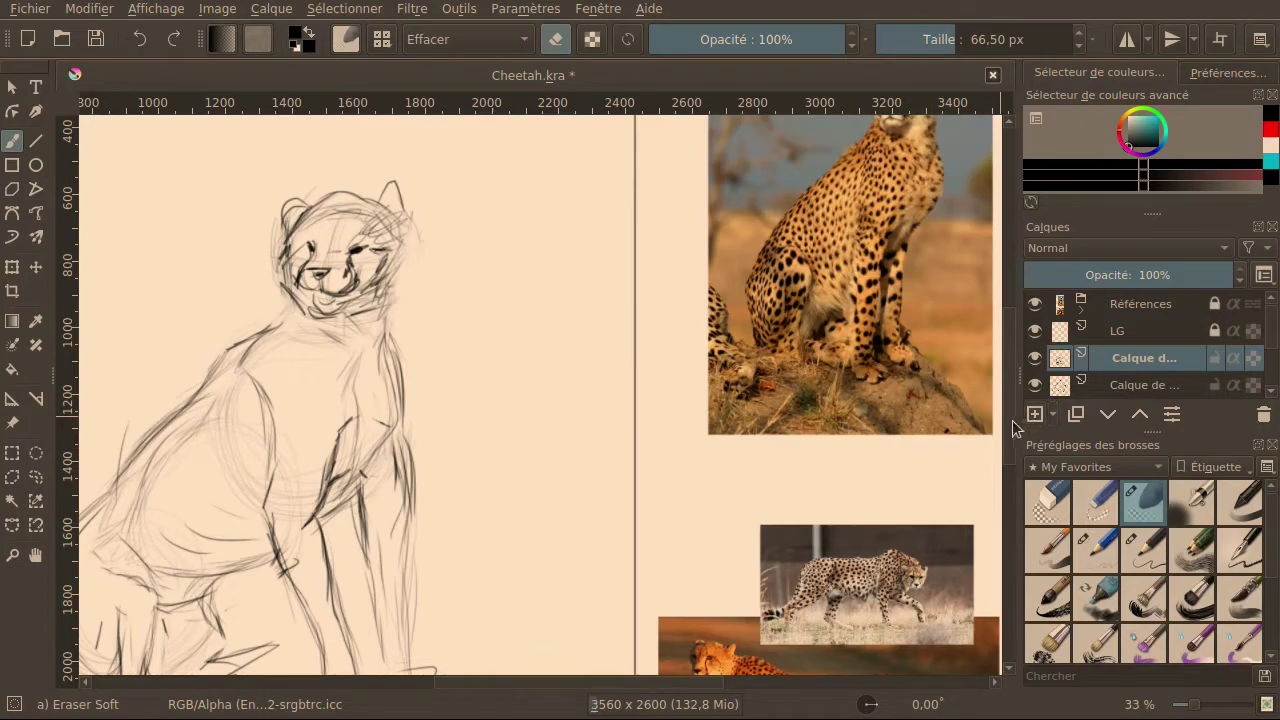
pyautogui.moveTo(1012, 421); pyautogui.dragTo(1016, 400)
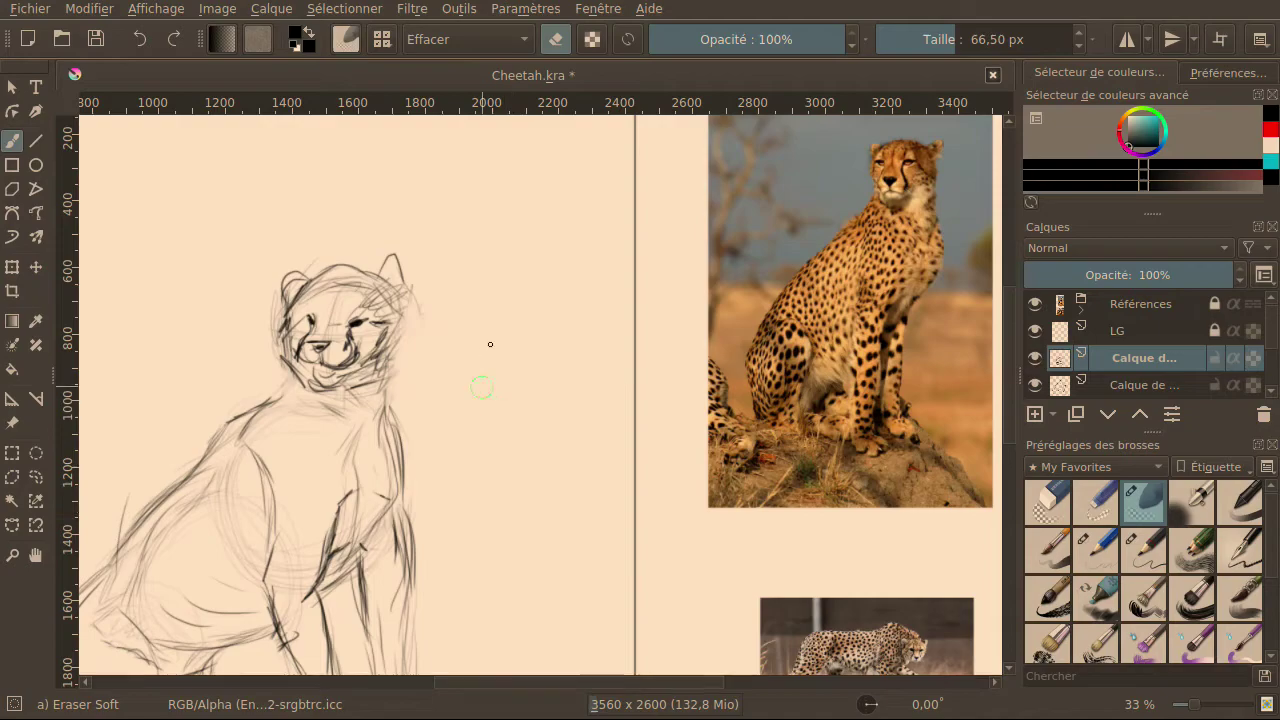
pyautogui.press('/')
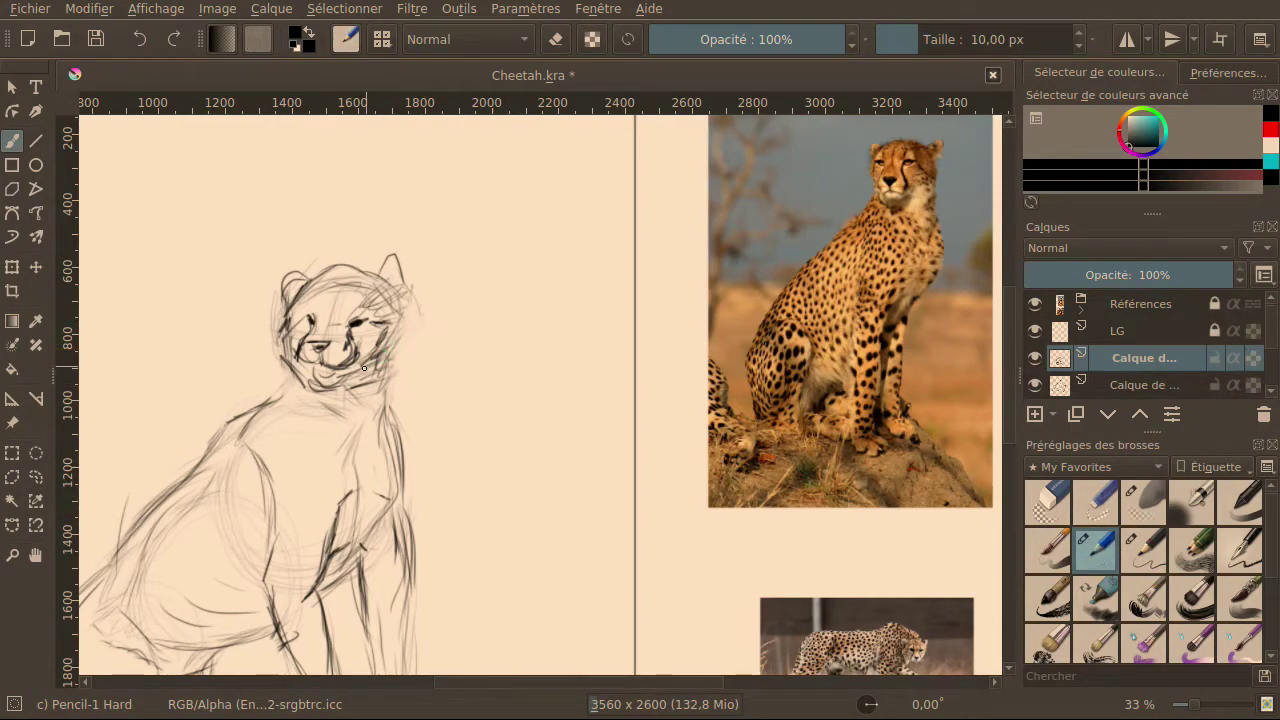
pyautogui.moveTo(376, 353); pyautogui.dragTo(367, 359)
pyautogui.moveTo(392, 332); pyautogui.dragTo(386, 359)
pyautogui.moveTo(386, 284); pyautogui.dragTo(399, 318)
pyautogui.moveTo(399, 272)
pyautogui.mouseDown()
pyautogui.moveTo(402, 296)
pyautogui.moveTo(399, 270)
pyautogui.mouseUp()
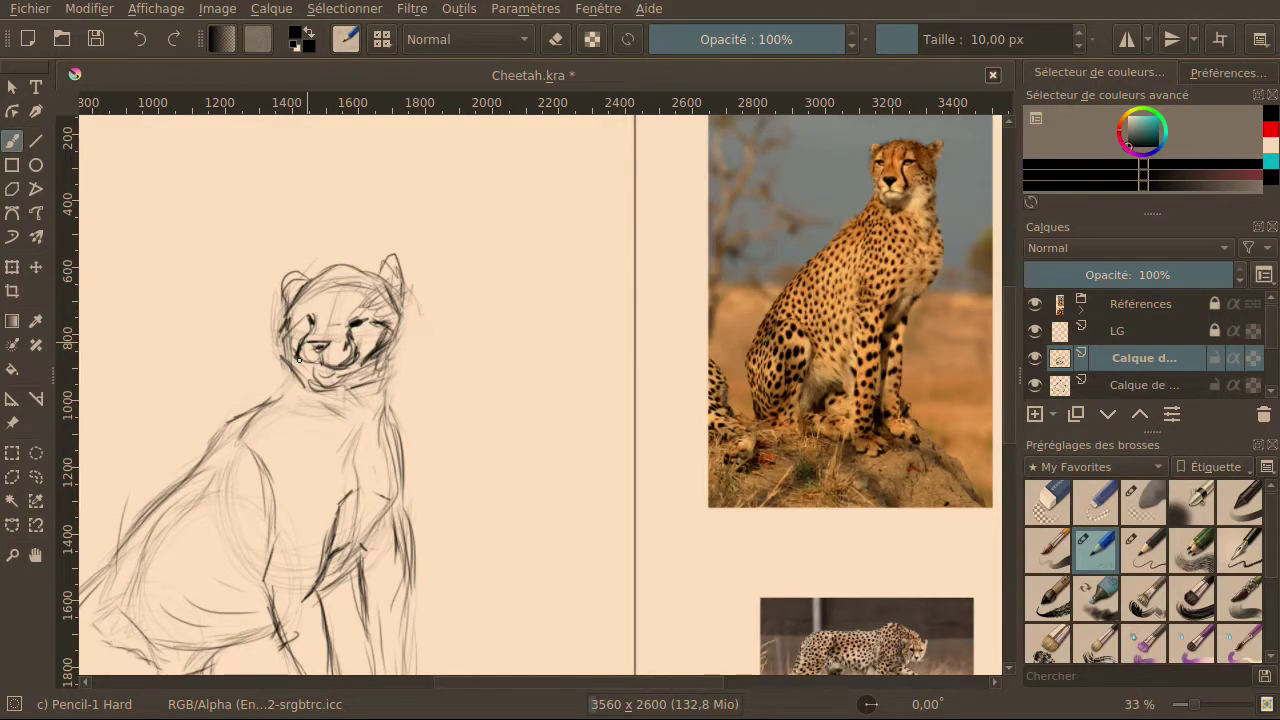
# Strengthen the cheetah's mouth, chin and jaw contour, and add shaping lines over the cheek and forehead.
pyautogui.moveTo(321, 361); pyautogui.dragTo(342, 357)
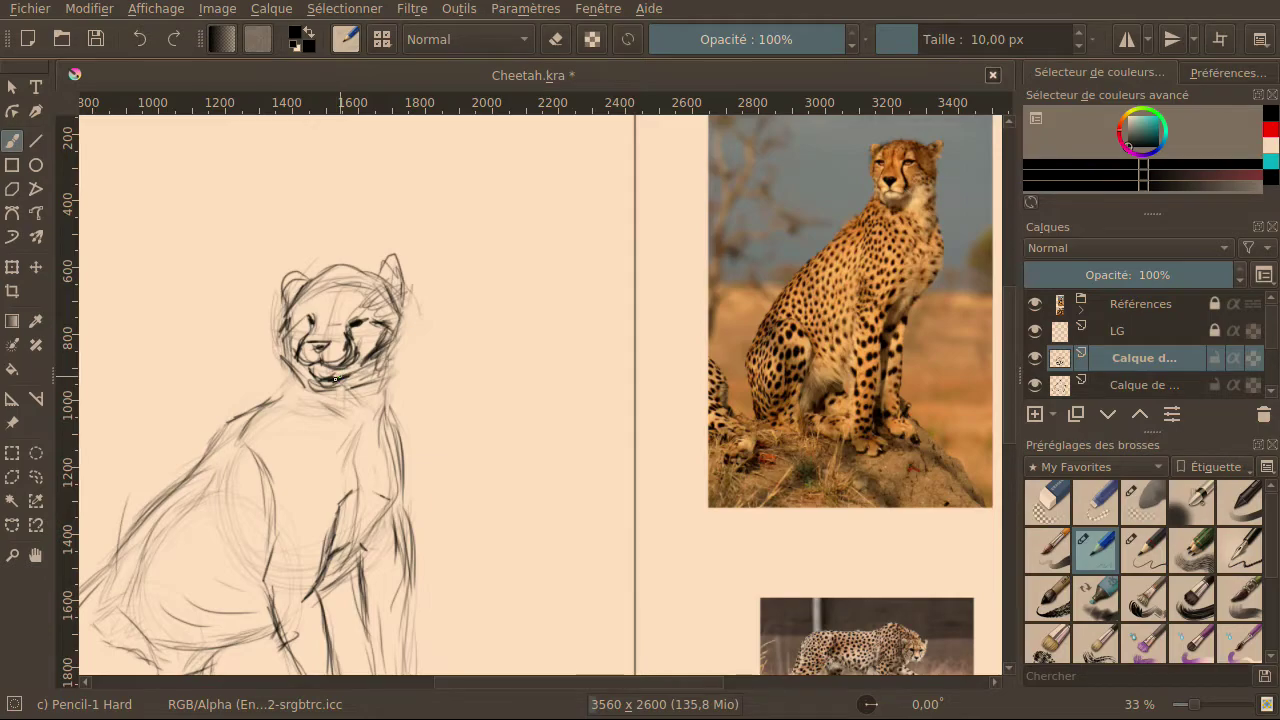
pyautogui.moveTo(364, 358)
pyautogui.mouseDown()
pyautogui.moveTo(332, 384)
pyautogui.moveTo(313, 381)
pyautogui.mouseUp()
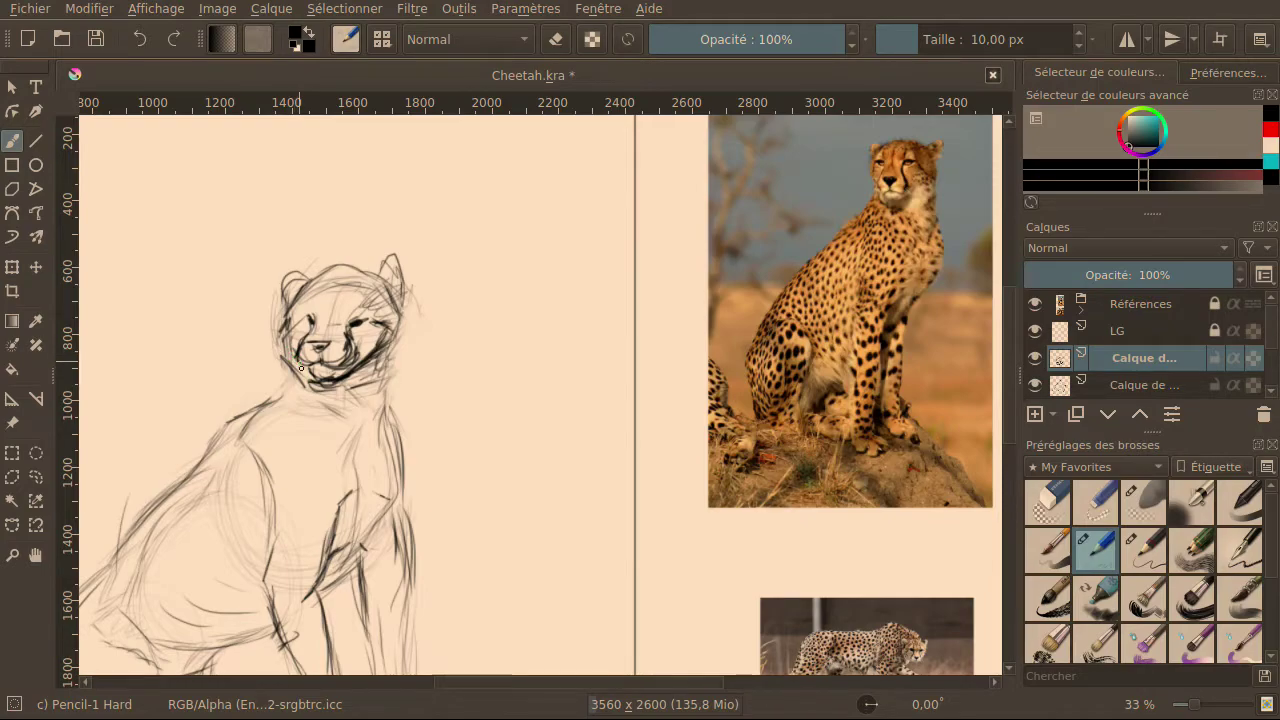
pyautogui.moveTo(288, 357)
pyautogui.mouseDown()
pyautogui.moveTo(307, 375)
pyautogui.moveTo(278, 333)
pyautogui.mouseUp()
pyautogui.moveTo(343, 278); pyautogui.dragTo(334, 315)
pyautogui.moveTo(308, 288)
pyautogui.mouseDown()
pyautogui.moveTo(362, 268)
pyautogui.moveTo(334, 269)
pyautogui.moveTo(386, 285)
pyautogui.mouseUp()
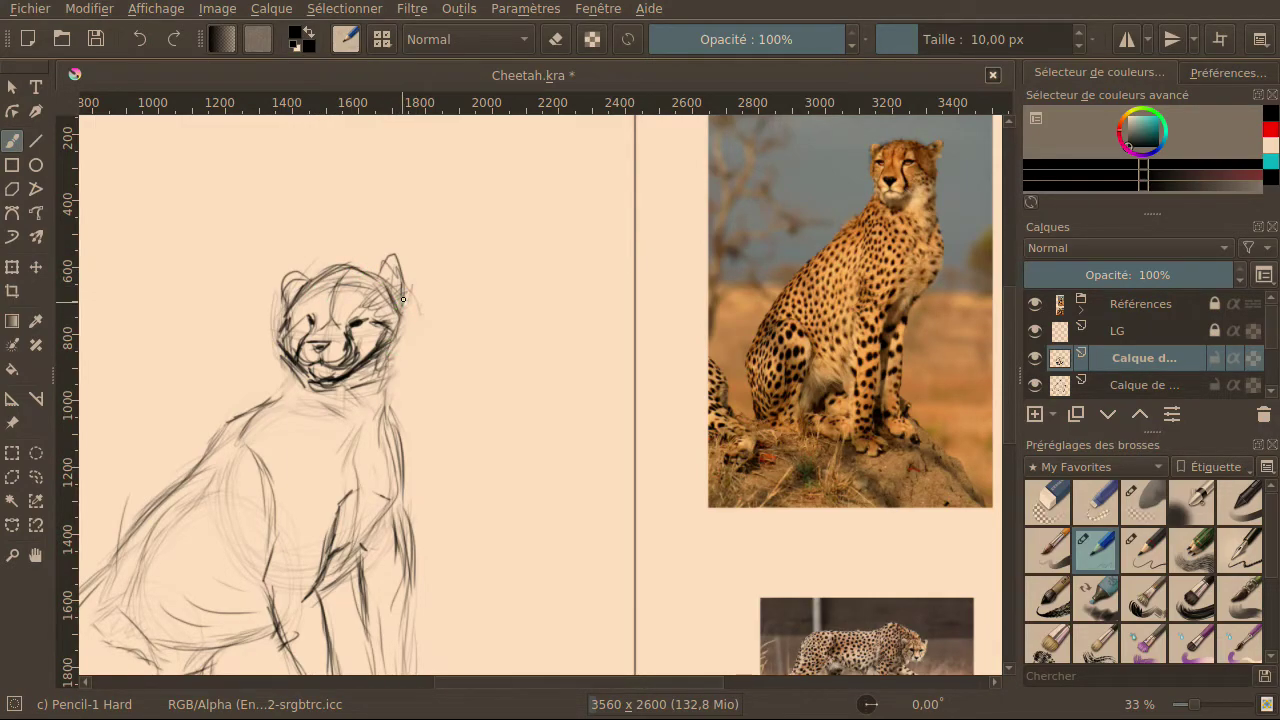
# Draw both neck contours from the head to the shoulders and chest, and sharpen the near ear.
pyautogui.moveTo(412, 306)
pyautogui.mouseDown()
pyautogui.moveTo(406, 443)
pyautogui.moveTo(394, 387)
pyautogui.moveTo(412, 463)
pyautogui.moveTo(413, 449)
pyautogui.moveTo(400, 512)
pyautogui.mouseUp()
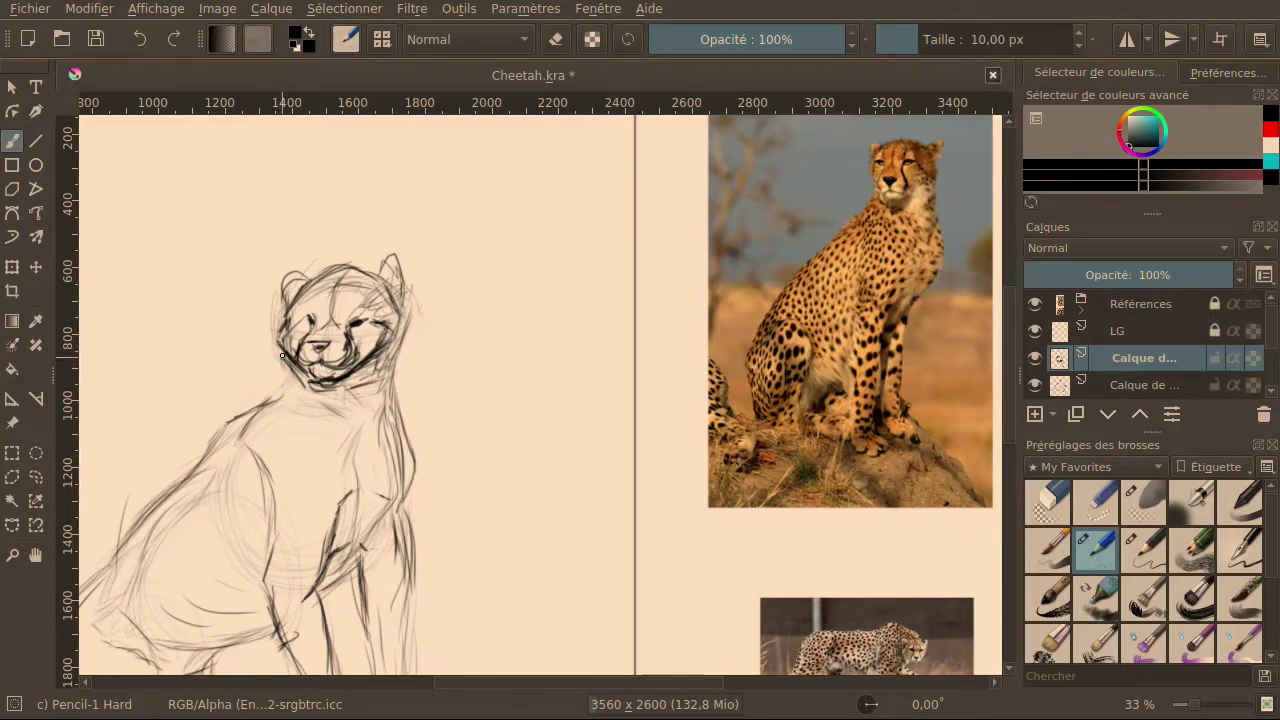
pyautogui.moveTo(275, 385); pyautogui.dragTo(283, 354)
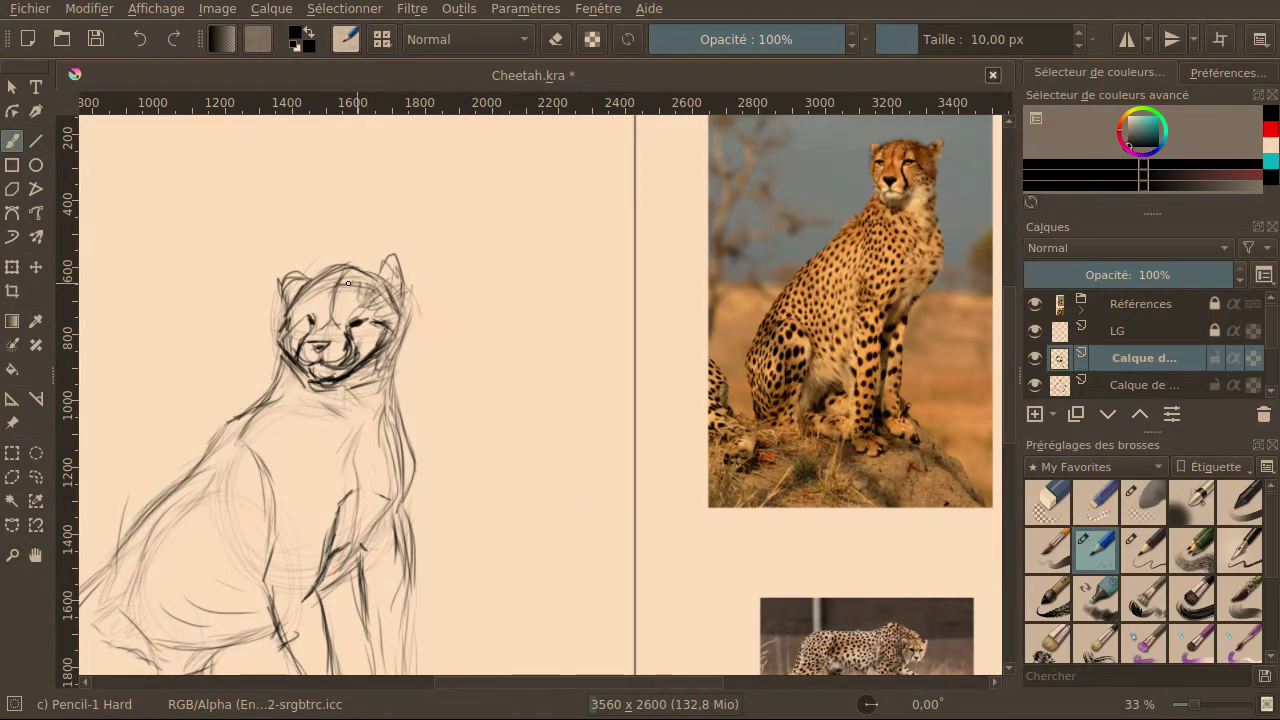
pyautogui.moveTo(326, 316); pyautogui.dragTo(318, 331)
pyautogui.moveTo(399, 366)
pyautogui.mouseDown()
pyautogui.moveTo(421, 463)
pyautogui.moveTo(401, 501)
pyautogui.mouseUp()
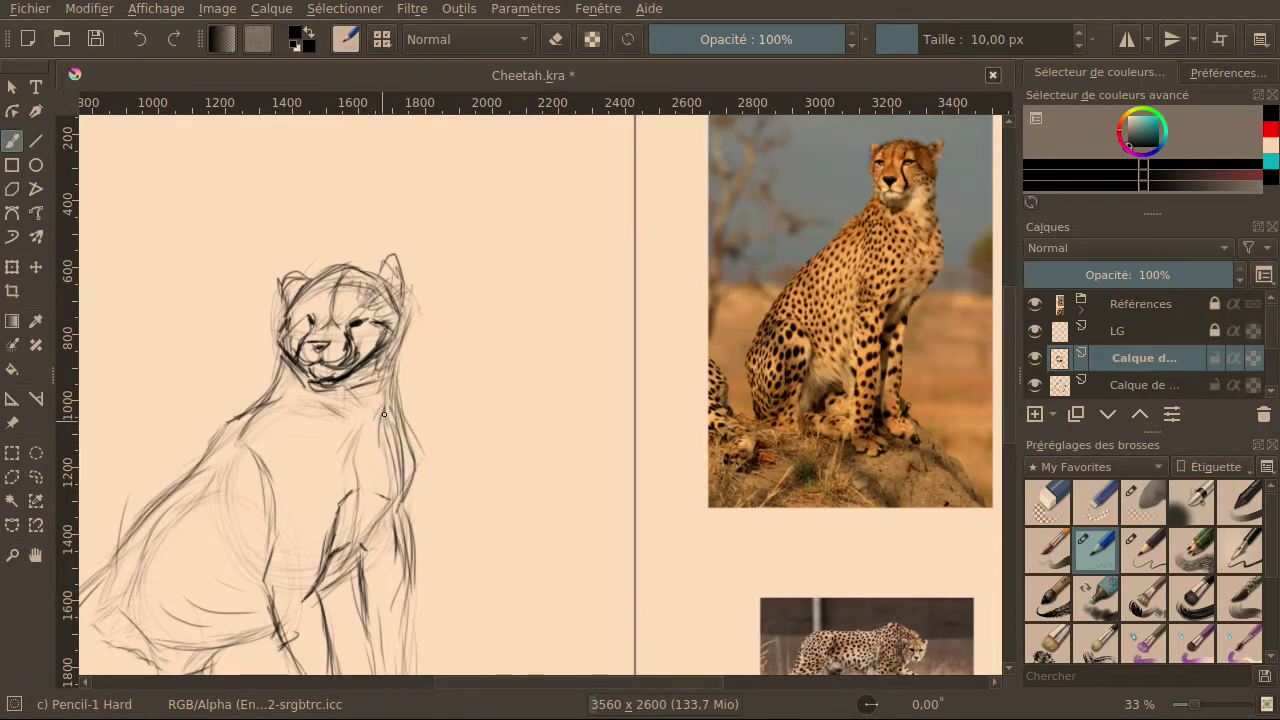
# Sketch the throat and chest muscle lines, and reinforce the chest outline down into the far front leg.
pyautogui.moveTo(376, 415)
pyautogui.mouseDown()
pyautogui.moveTo(365, 441)
pyautogui.moveTo(363, 427)
pyautogui.mouseUp()
pyautogui.moveTo(306, 401)
pyautogui.mouseDown()
pyautogui.moveTo(356, 446)
pyautogui.moveTo(356, 505)
pyautogui.mouseUp()
pyautogui.moveTo(363, 453); pyautogui.dragTo(357, 532)
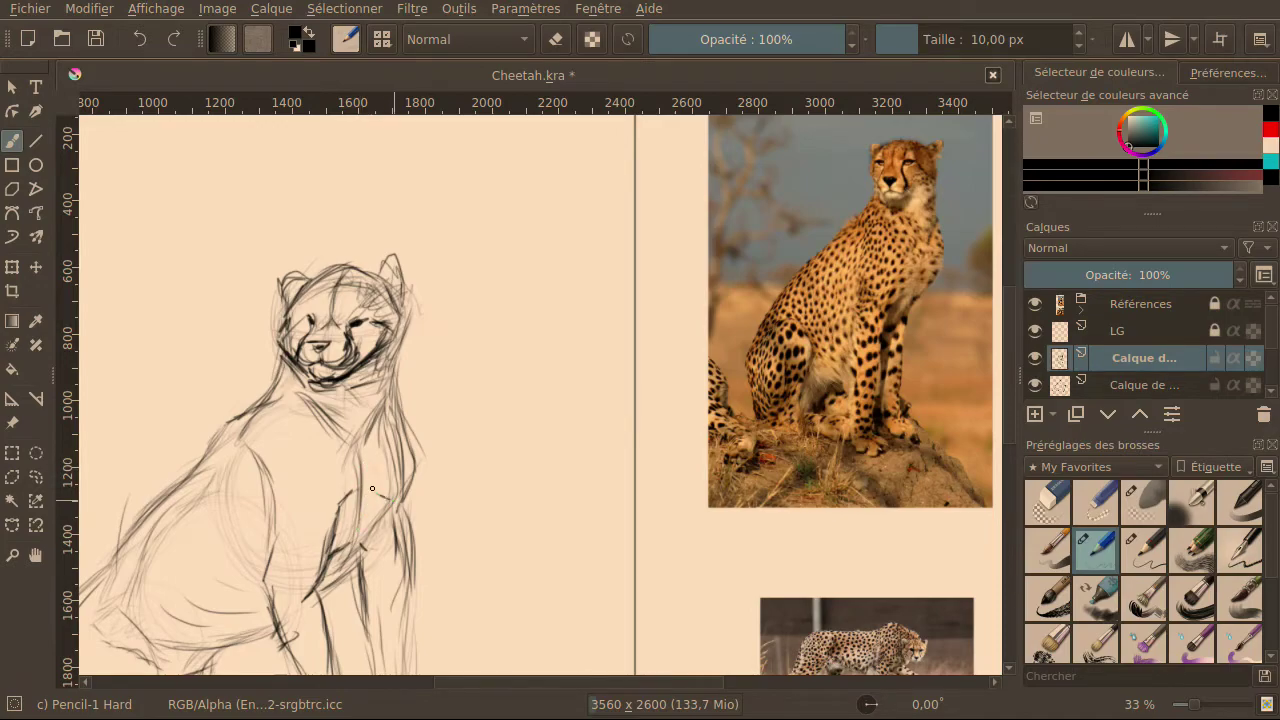
pyautogui.moveTo(421, 422)
pyautogui.mouseDown()
pyautogui.moveTo(422, 459)
pyautogui.moveTo(399, 509)
pyautogui.moveTo(413, 529)
pyautogui.moveTo(398, 509)
pyautogui.moveTo(414, 576)
pyautogui.mouseUp()
pyautogui.moveTo(403, 512); pyautogui.dragTo(401, 627)
pyautogui.moveTo(361, 560); pyautogui.dragTo(366, 624)
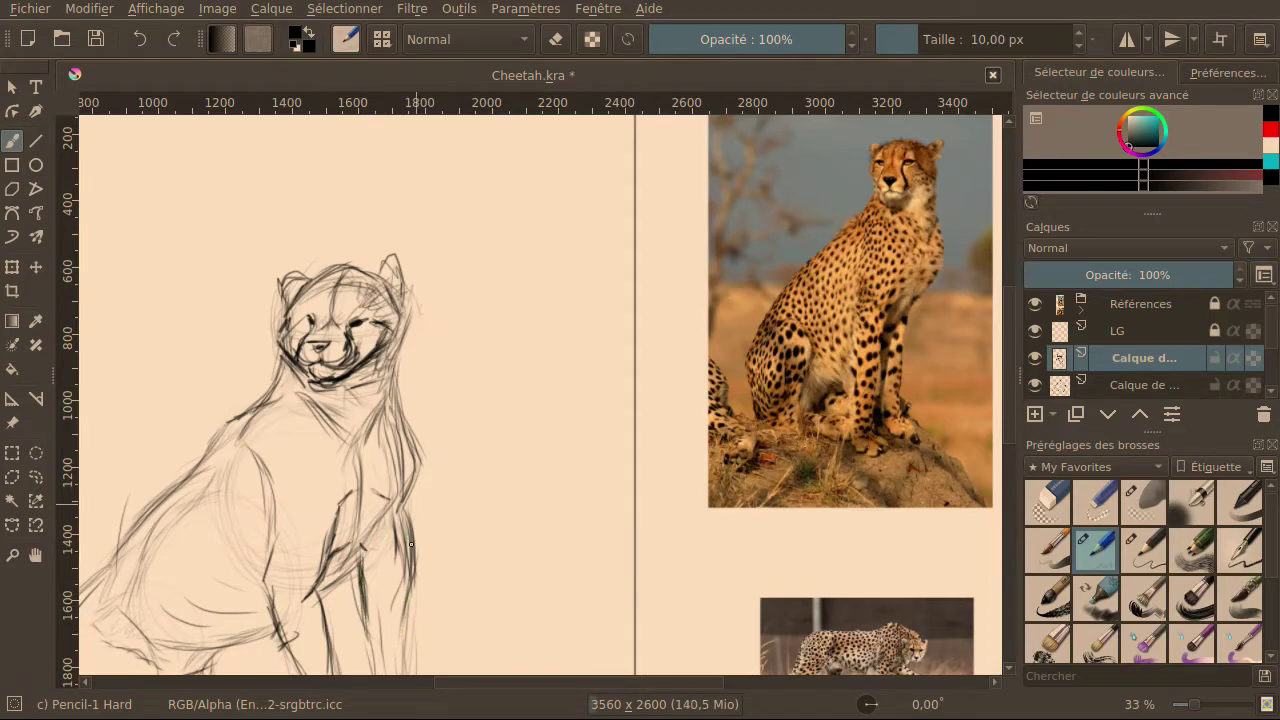
pyautogui.moveTo(417, 498)
pyautogui.mouseDown()
pyautogui.moveTo(444, 548)
pyautogui.moveTo(432, 506)
pyautogui.mouseUp()
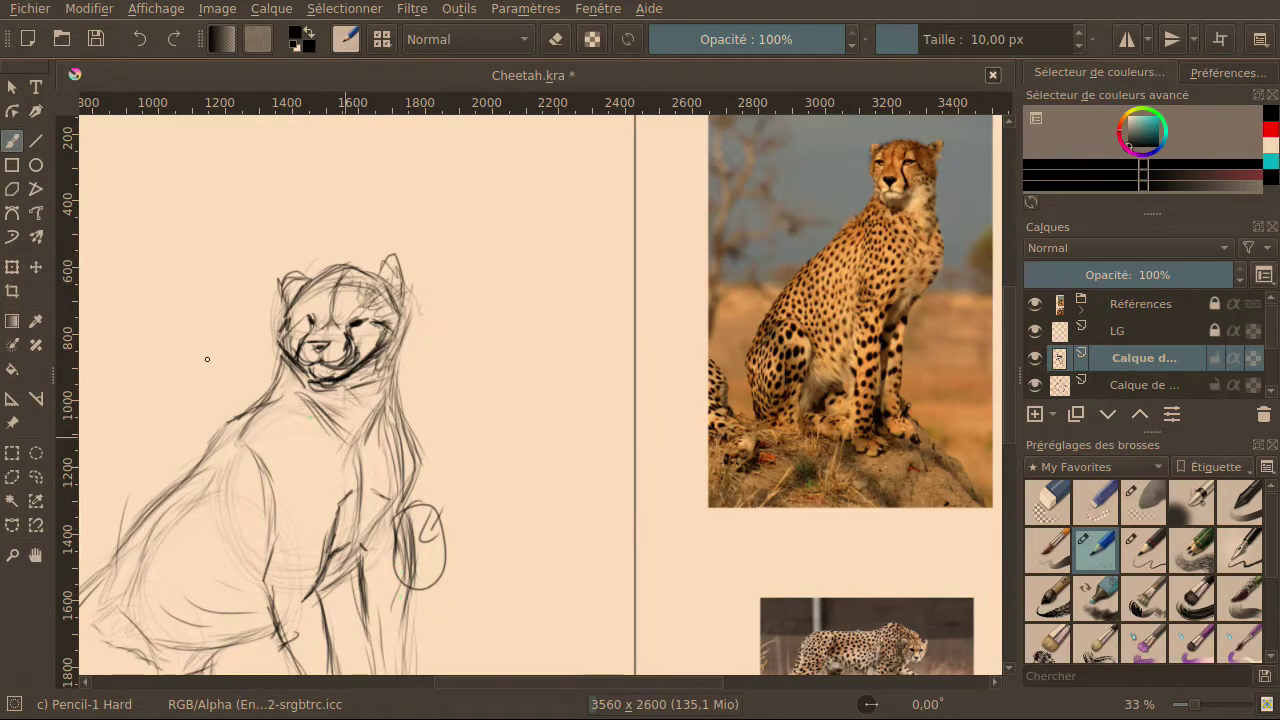
pyautogui.click(139, 39)
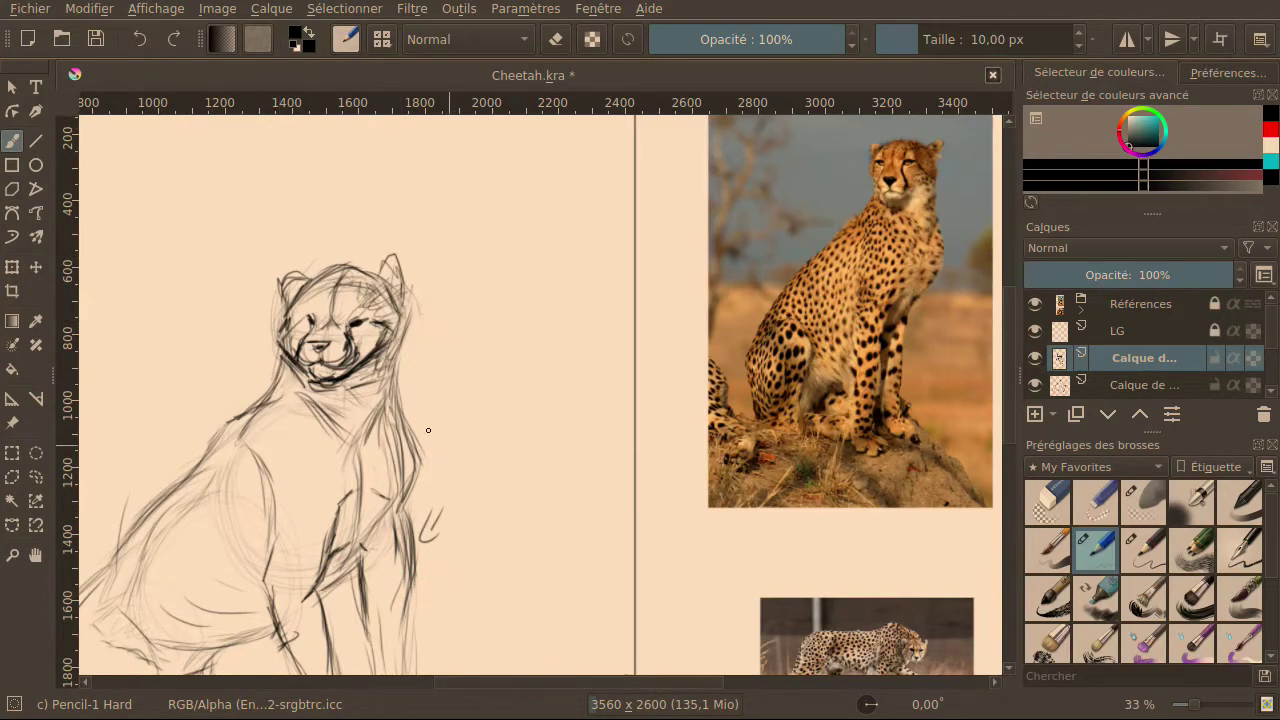
pyautogui.click(139, 39)
# Try to erase the sketch lines where the far front leg meets the chest with Eraser Circle.
pyautogui.scroll(-4, 1000, 441)
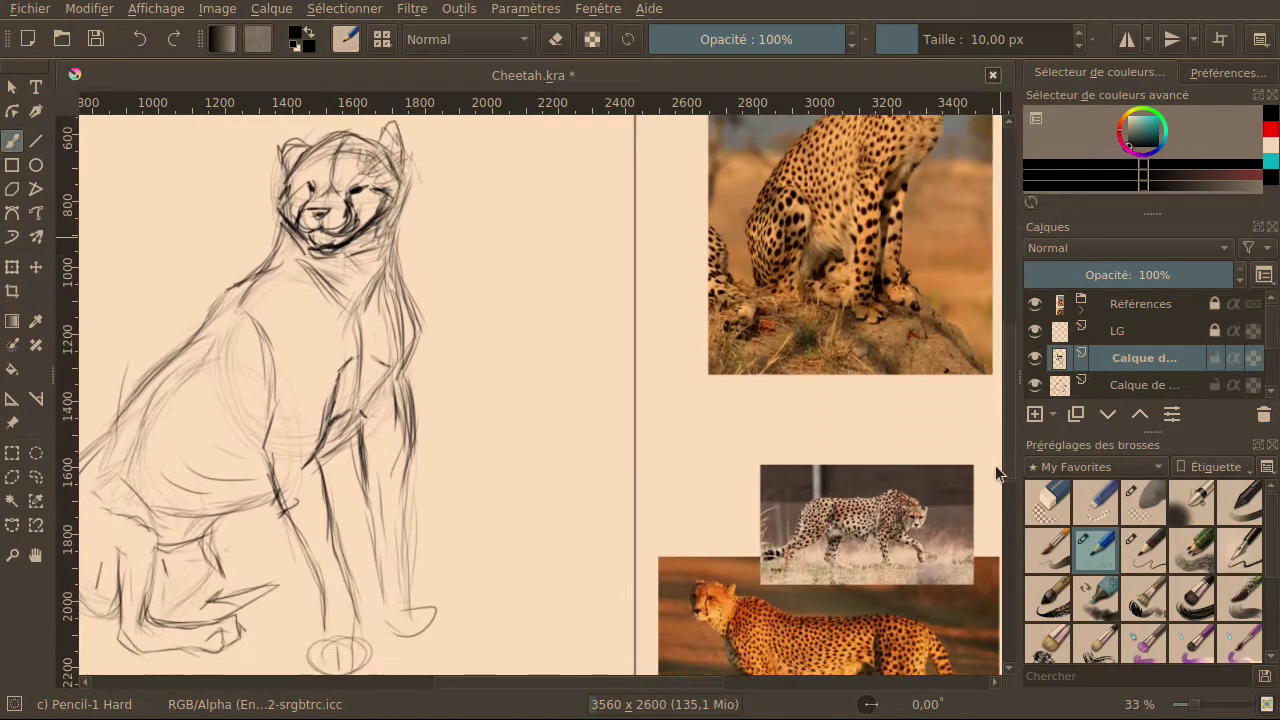
pyautogui.scroll(-1, 995, 465)
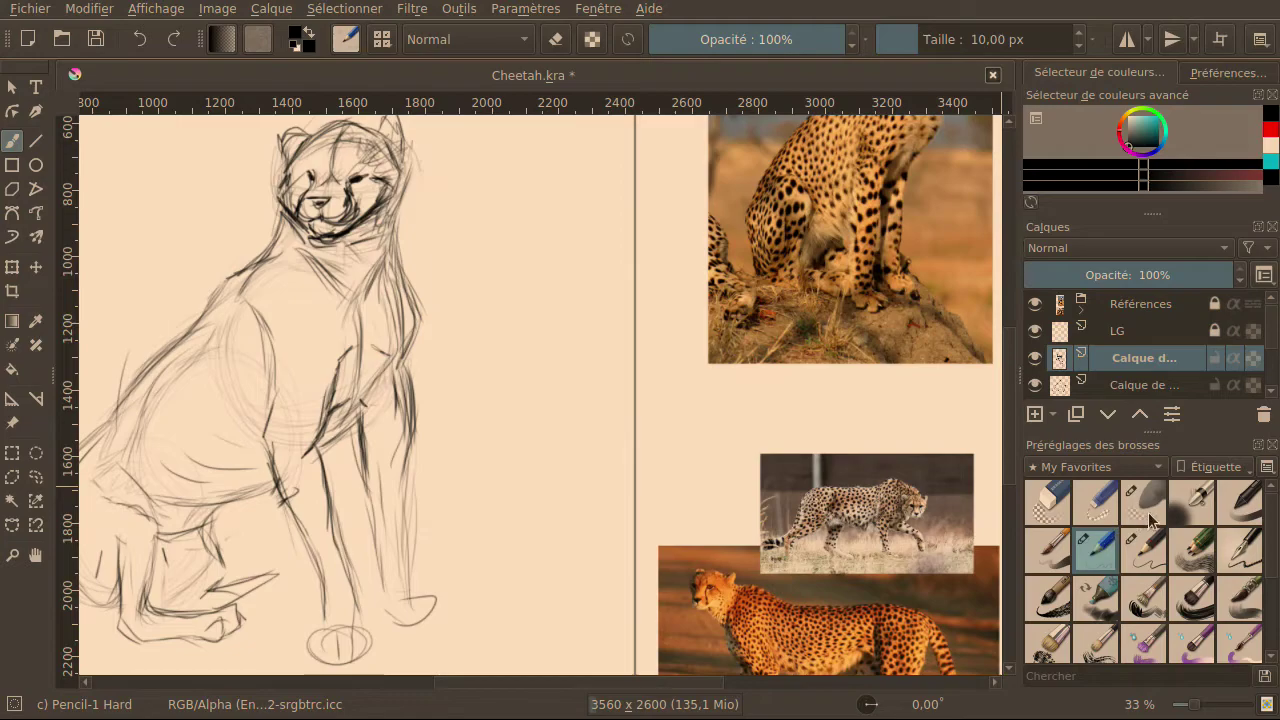
pyautogui.click(1064, 508)
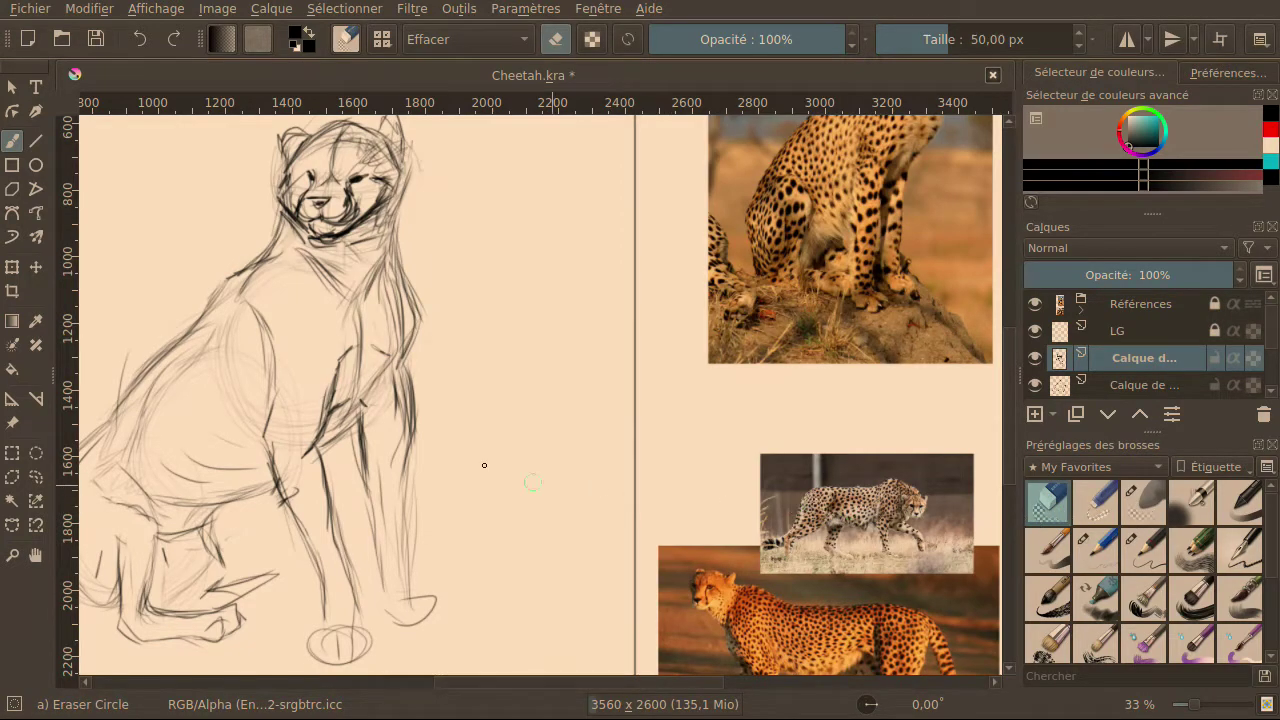
pyautogui.moveTo(422, 380)
pyautogui.mouseDown()
pyautogui.moveTo(414, 421)
pyautogui.moveTo(408, 368)
pyautogui.mouseUp()
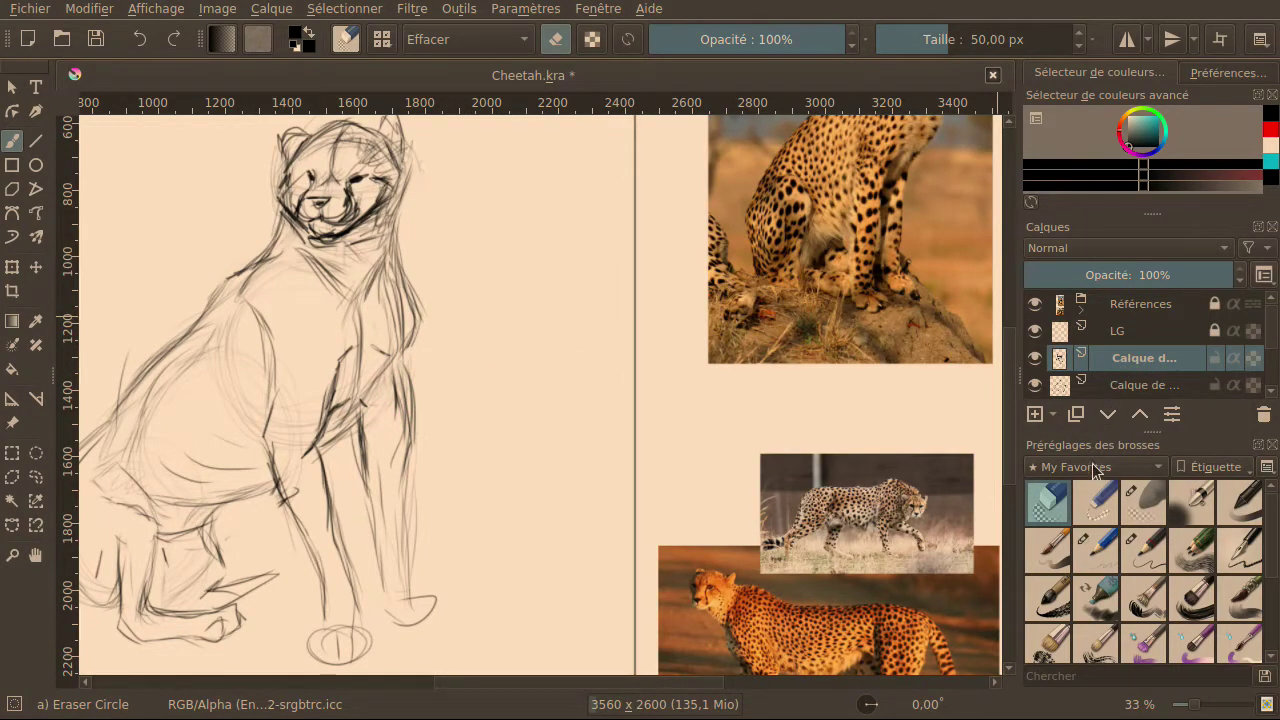
# Merge the head layer into the body sketch layer below, and erase the far front leg with Eraser Soft.
pyautogui.click(1143, 502)
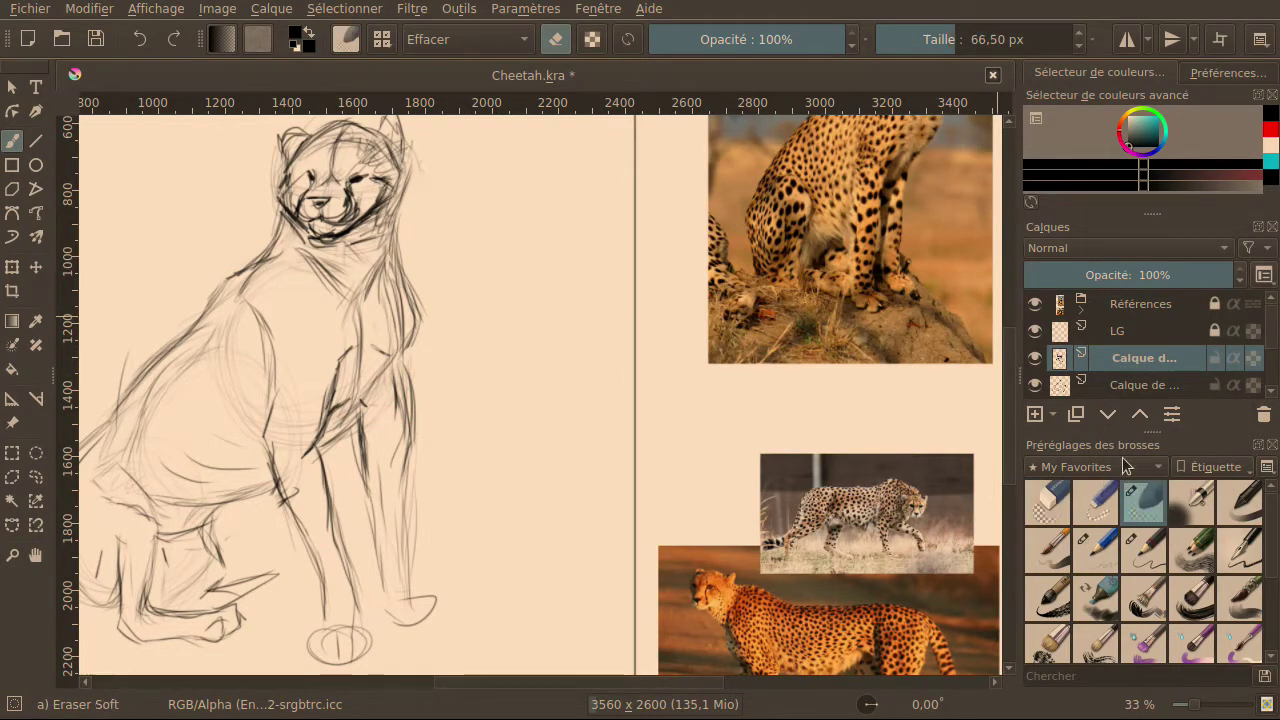
pyautogui.click(1120, 386)
pyautogui.click(1122, 360)
pyautogui.rightClick(1136, 360)
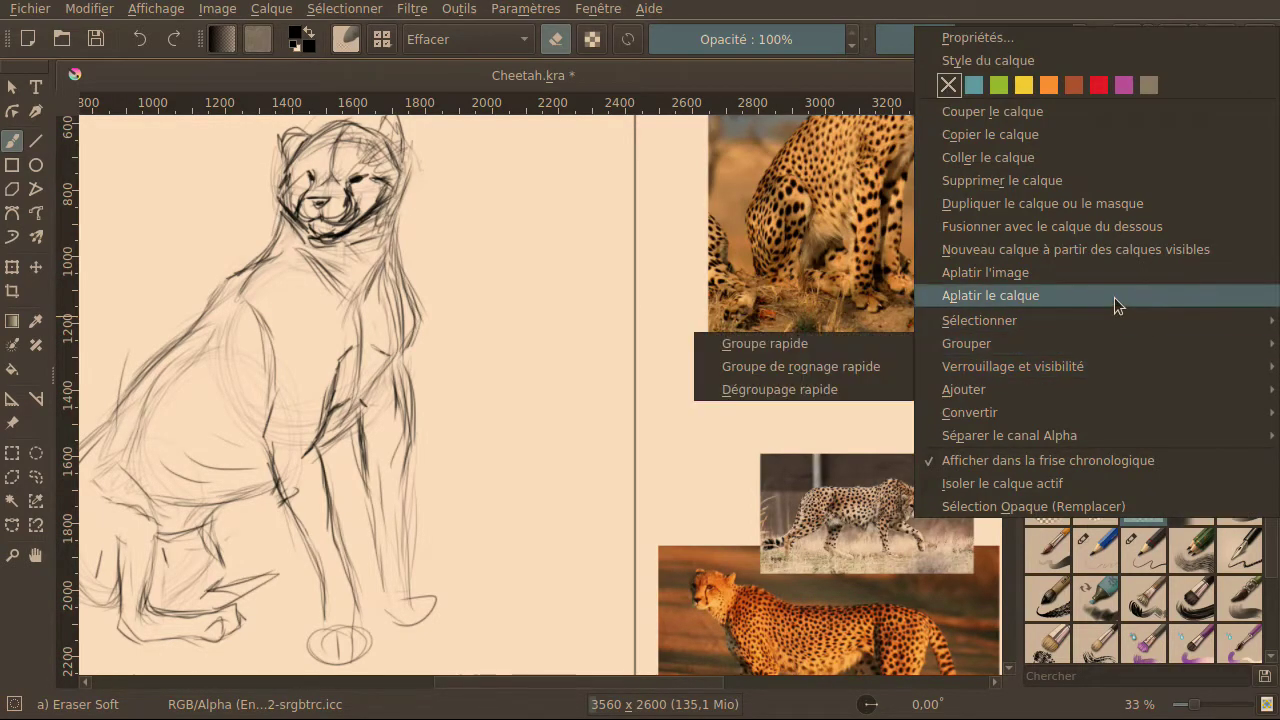
pyautogui.click(1110, 226)
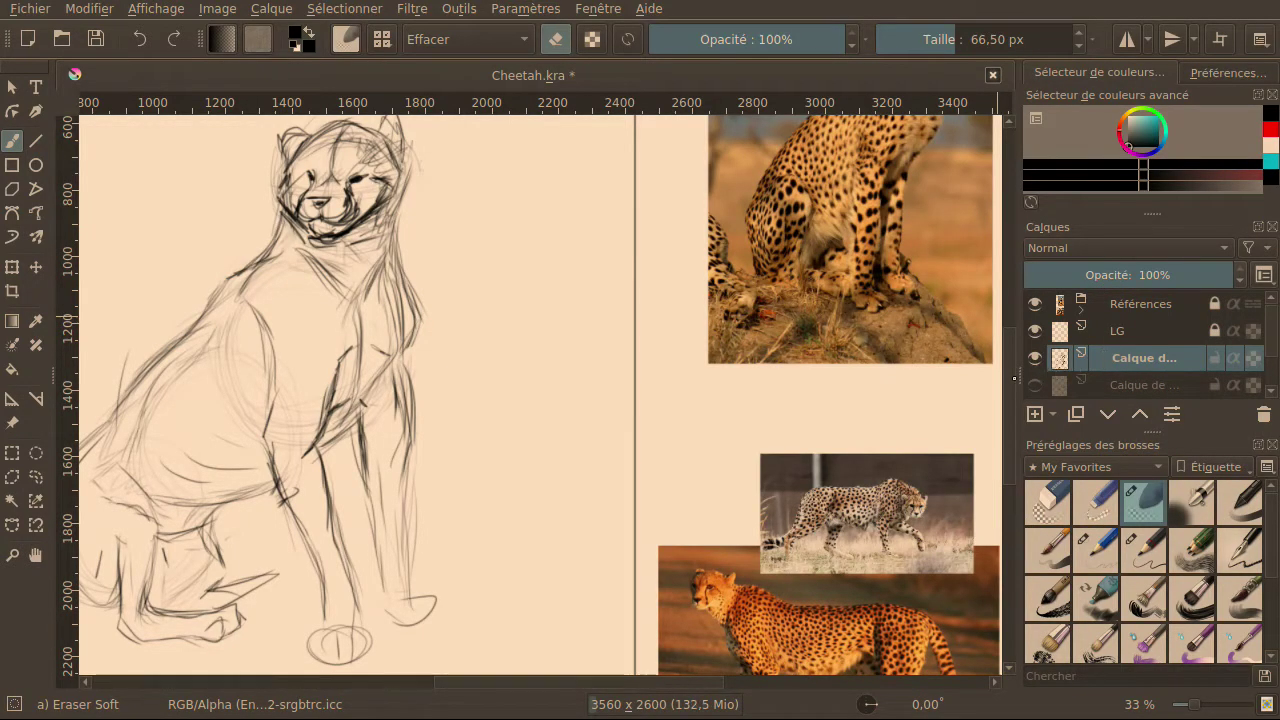
pyautogui.moveTo(412, 437)
pyautogui.mouseDown()
pyautogui.moveTo(428, 365)
pyautogui.moveTo(383, 424)
pyautogui.moveTo(409, 370)
pyautogui.moveTo(365, 443)
pyautogui.moveTo(414, 585)
pyautogui.moveTo(407, 613)
pyautogui.moveTo(370, 490)
pyautogui.moveTo(372, 514)
pyautogui.moveTo(421, 564)
pyautogui.moveTo(391, 615)
pyautogui.moveTo(386, 601)
pyautogui.moveTo(427, 563)
pyautogui.moveTo(436, 517)
pyautogui.moveTo(428, 572)
pyautogui.mouseUp()
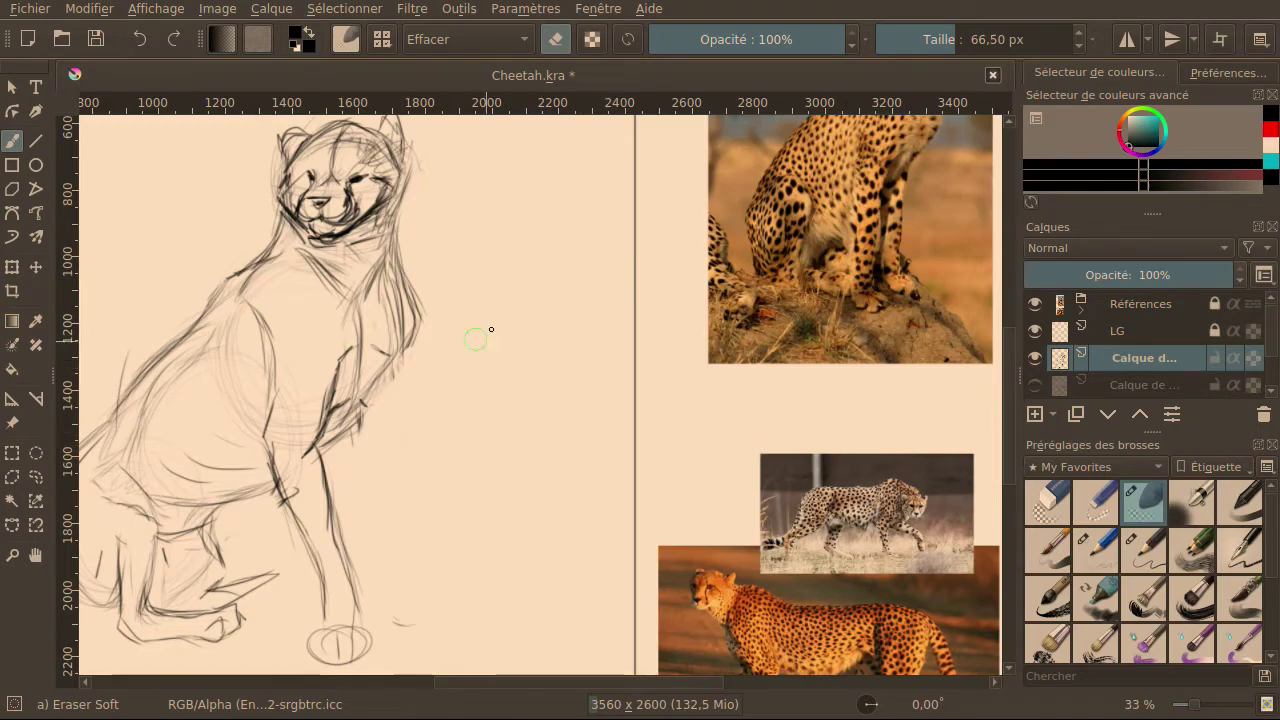
# Add a new layer above the Références group and circle the chest of the sitting cheetah photo with Pencil-1 Hard.
pyautogui.click(1096, 550)
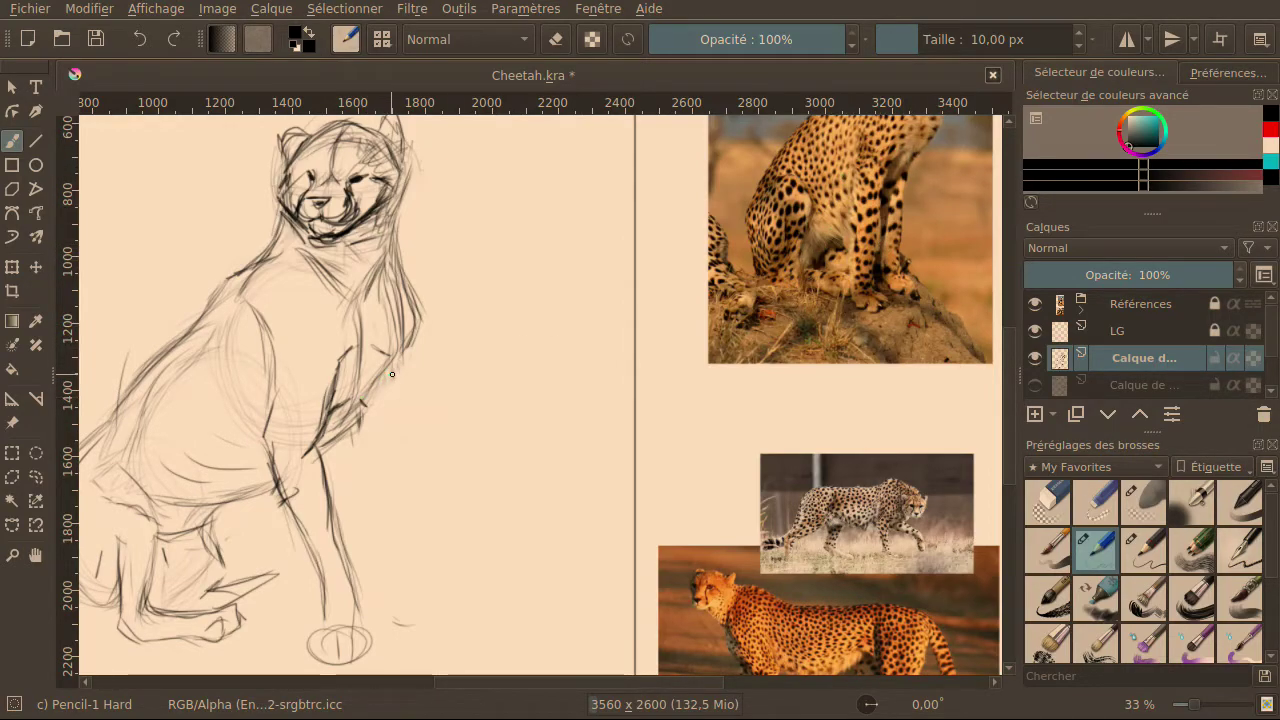
pyautogui.click(1148, 303)
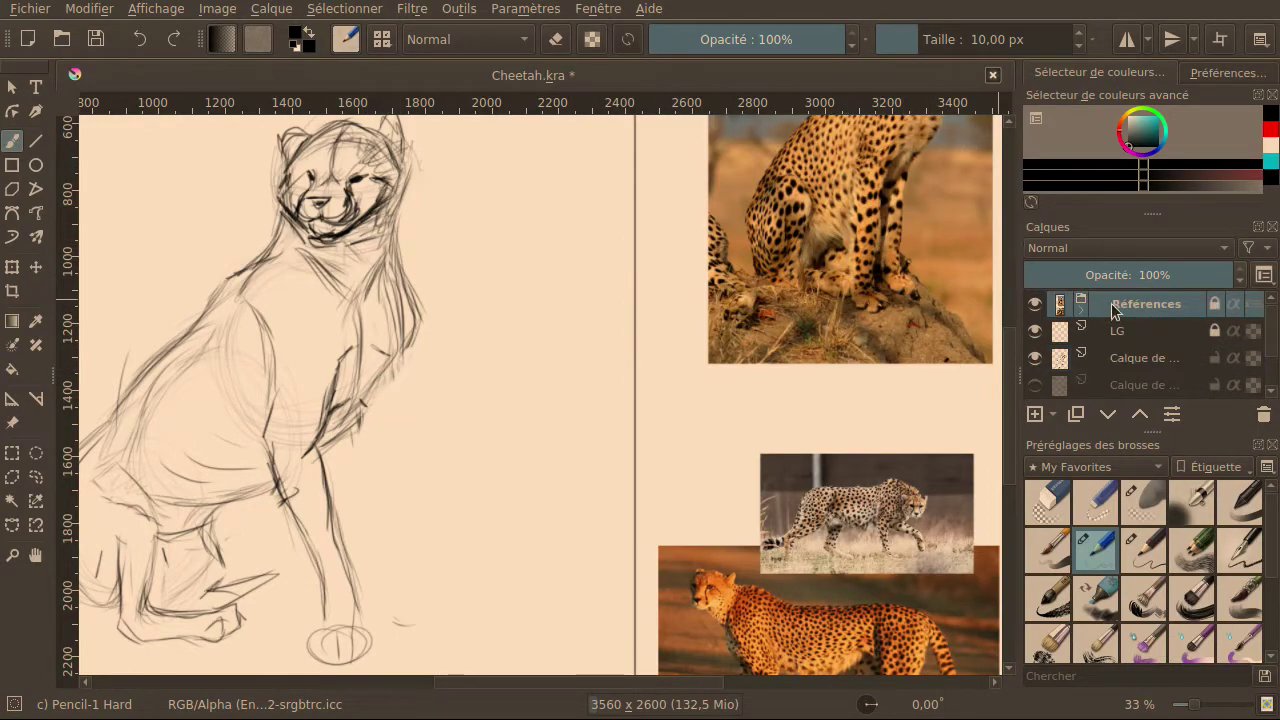
pyautogui.click(1035, 413)
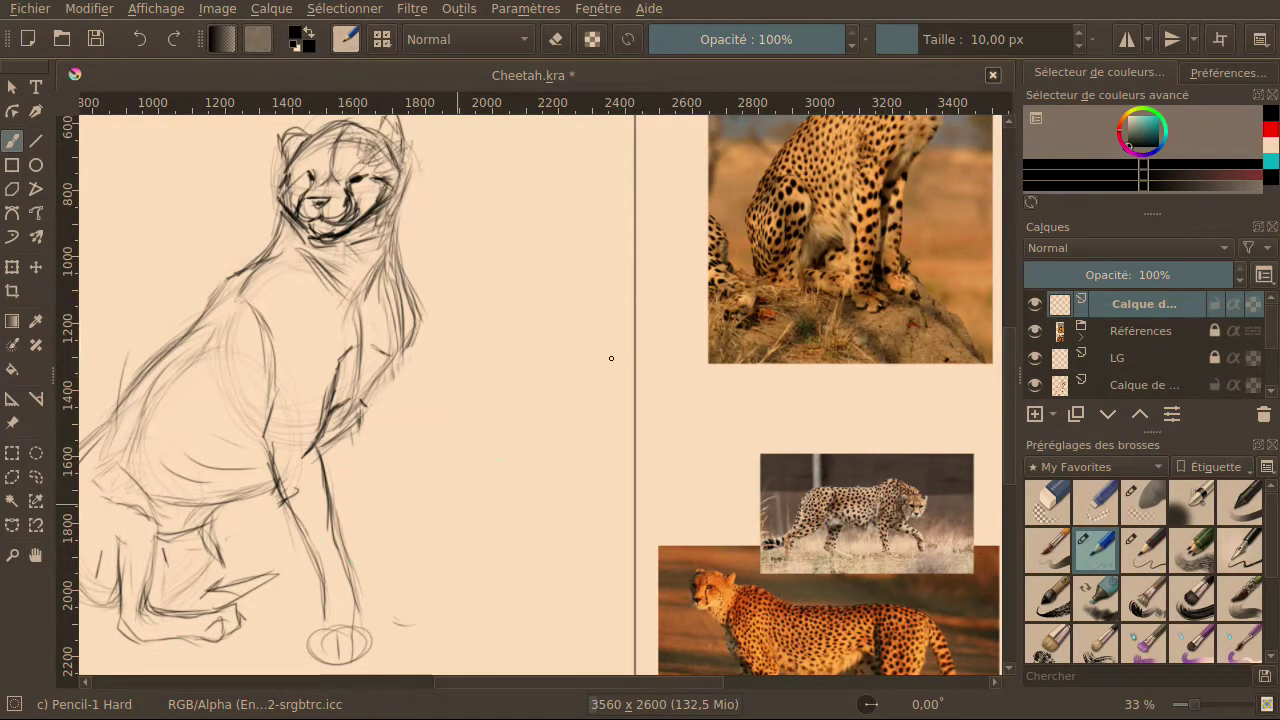
pyautogui.moveTo(930, 150)
pyautogui.mouseDown()
pyautogui.moveTo(861, 136)
pyautogui.moveTo(818, 183)
pyautogui.moveTo(860, 235)
pyautogui.moveTo(935, 198)
pyautogui.moveTo(892, 139)
pyautogui.moveTo(821, 222)
pyautogui.moveTo(934, 215)
pyautogui.moveTo(908, 122)
pyautogui.moveTo(824, 181)
pyautogui.moveTo(904, 234)
pyautogui.moveTo(915, 189)
pyautogui.moveTo(895, 188)
pyautogui.moveTo(893, 227)
pyautogui.moveTo(883, 192)
pyautogui.mouseUp()
pyautogui.moveTo(920, 170); pyautogui.dragTo(908, 204)
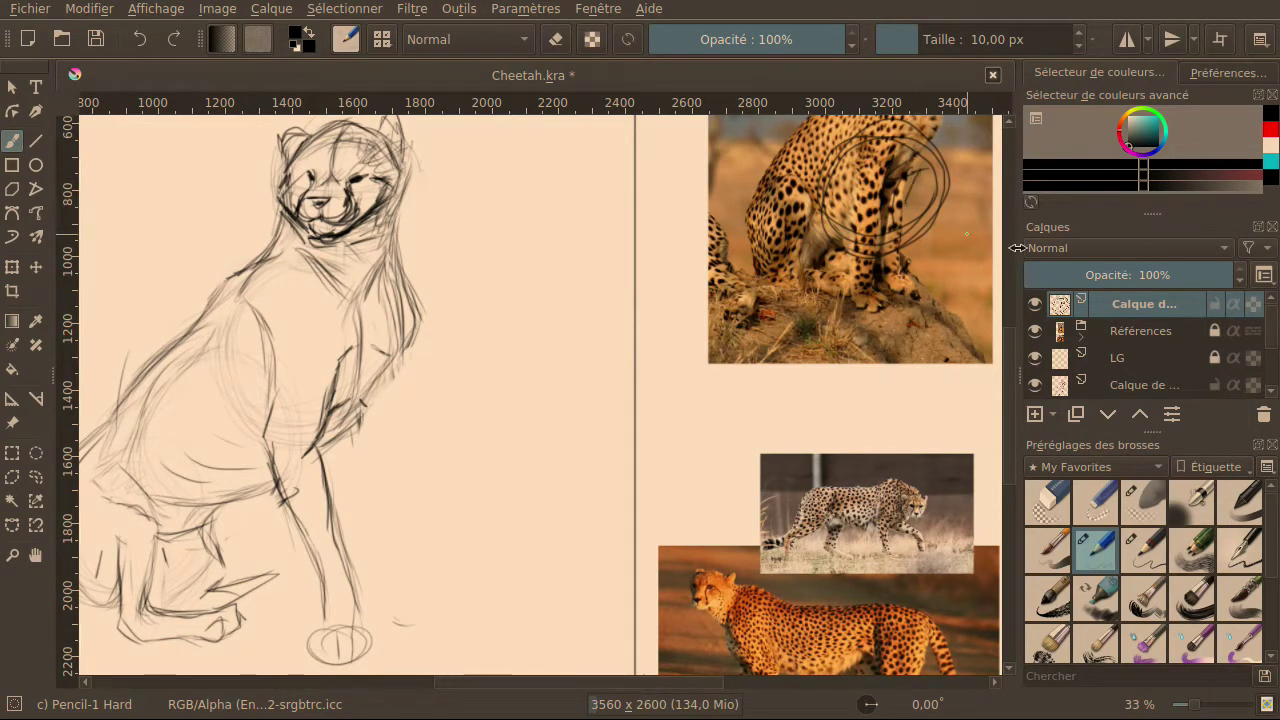
# Delete the layer holding the circles over the sitting cheetah photo, and make the body sketch layer below LG active.
pyautogui.click(1262, 414)
pyautogui.click(1134, 331)
pyautogui.click(1124, 360)
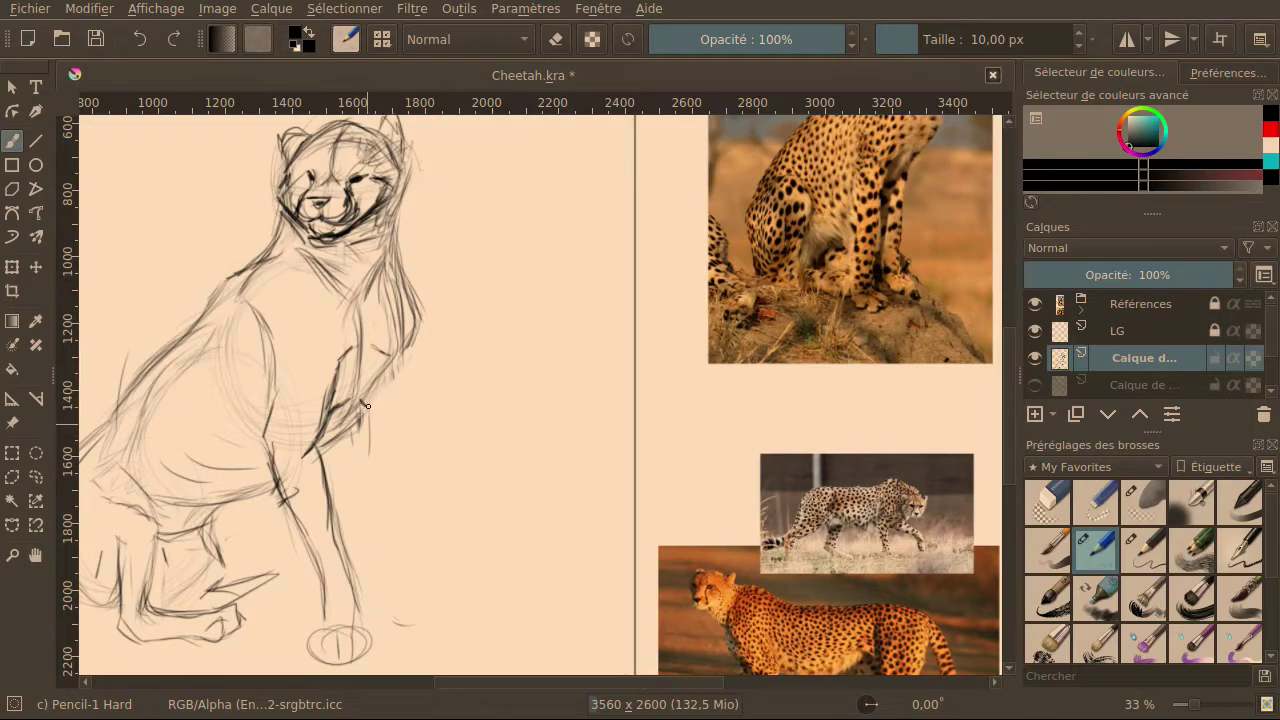
# Sketch the outer line of the far front leg from the chest to the ground, with a rough paw.
pyautogui.moveTo(367, 414)
pyautogui.mouseDown()
pyautogui.moveTo(368, 423)
pyautogui.moveTo(368, 452)
pyautogui.moveTo(372, 416)
pyautogui.moveTo(375, 530)
pyautogui.mouseUp()
pyautogui.moveTo(370, 470); pyautogui.dragTo(370, 586)
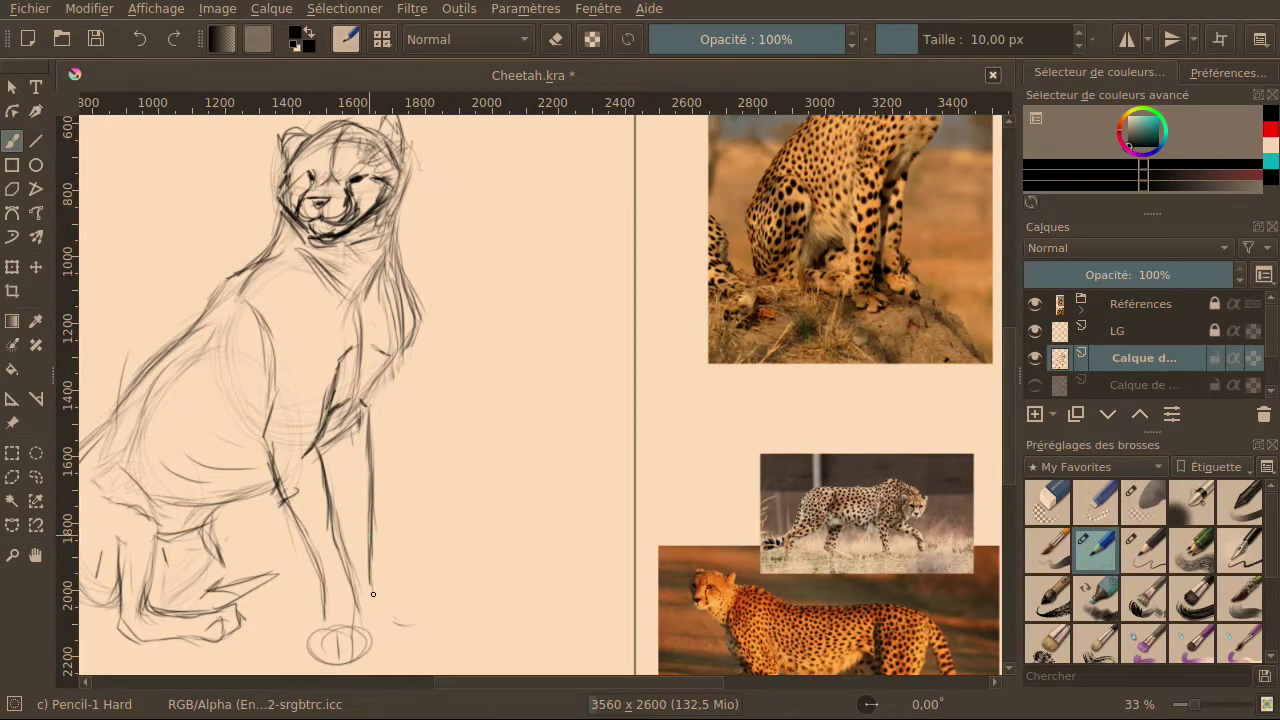
pyautogui.moveTo(373, 588)
pyautogui.mouseDown()
pyautogui.moveTo(385, 620)
pyautogui.moveTo(376, 589)
pyautogui.moveTo(391, 590)
pyautogui.moveTo(344, 637)
pyautogui.moveTo(351, 611)
pyautogui.moveTo(369, 648)
pyautogui.mouseUp()
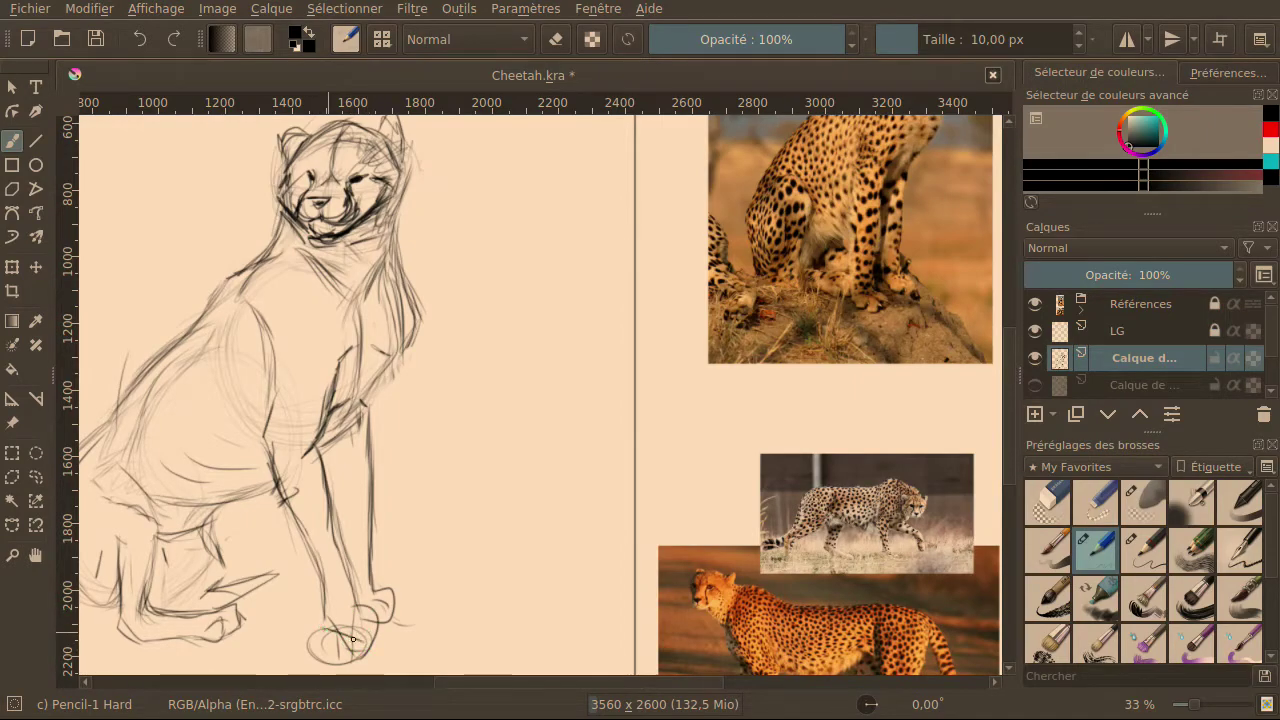
pyautogui.moveTo(323, 612); pyautogui.dragTo(358, 646)
pyautogui.moveTo(326, 614); pyautogui.dragTo(368, 654)
pyautogui.moveTo(326, 630)
pyautogui.mouseDown()
pyautogui.moveTo(352, 629)
pyautogui.moveTo(326, 617)
pyautogui.moveTo(366, 636)
pyautogui.moveTo(372, 614)
pyautogui.moveTo(352, 632)
pyautogui.mouseUp()
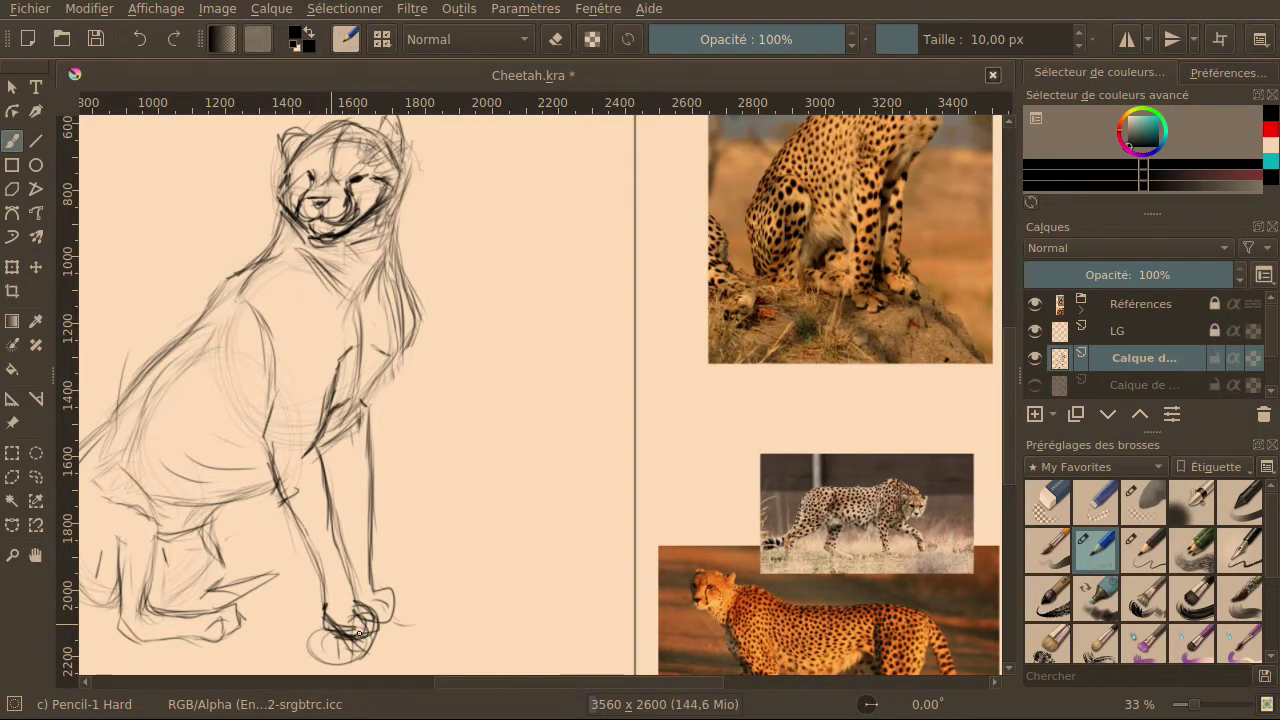
pyautogui.moveTo(331, 543); pyautogui.dragTo(351, 593)
pyautogui.click(142, 38)
pyautogui.click(142, 38)
pyautogui.click(142, 38)
pyautogui.click(143, 40)
pyautogui.click(145, 44)
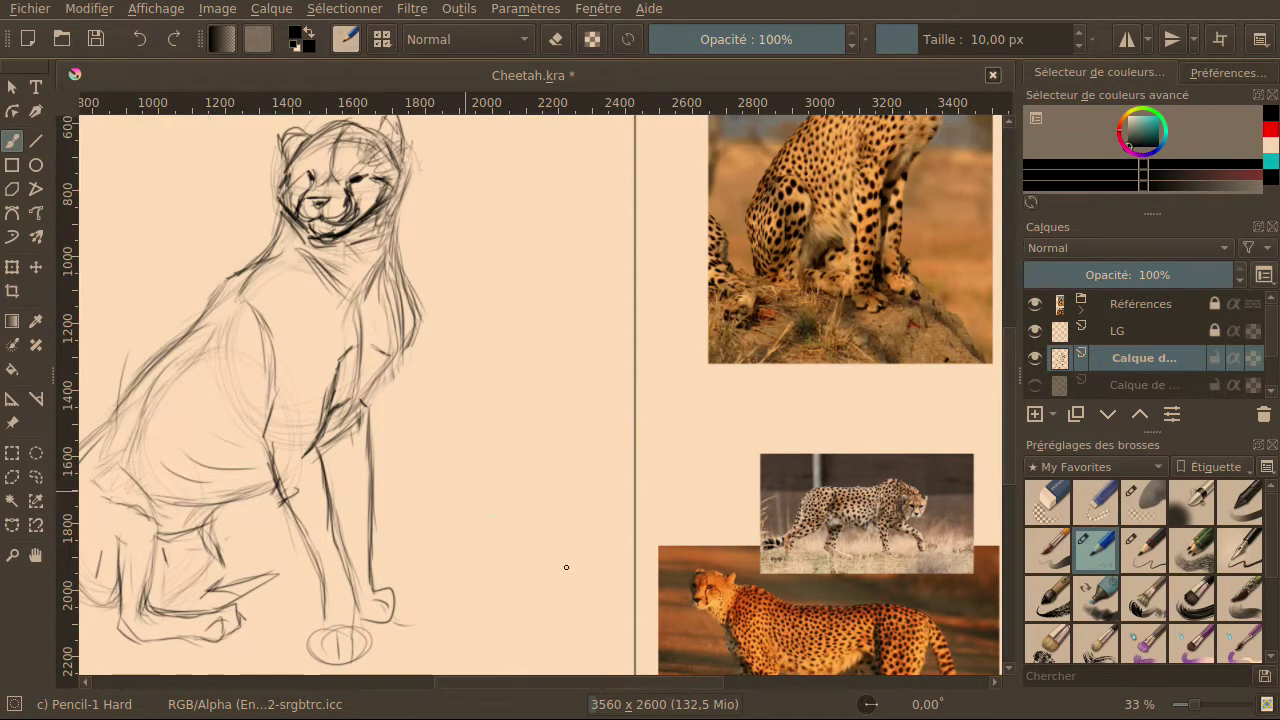
# Erase the rough front paws with Eraser Circle, and redraw the far front paw with Pencil-1 Hard.
pyautogui.click(1058, 508)
pyautogui.moveTo(357, 612)
pyautogui.mouseDown()
pyautogui.moveTo(350, 655)
pyautogui.moveTo(362, 618)
pyautogui.moveTo(319, 623)
pyautogui.mouseUp()
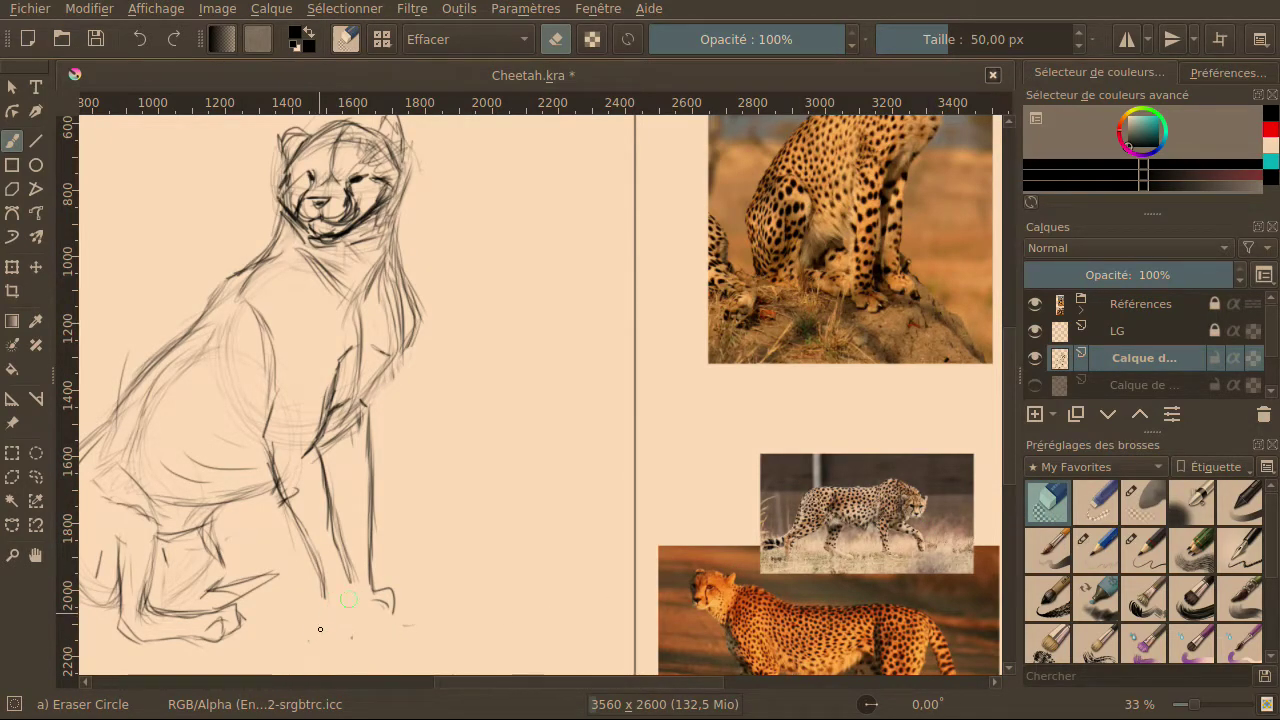
pyautogui.click(1096, 548)
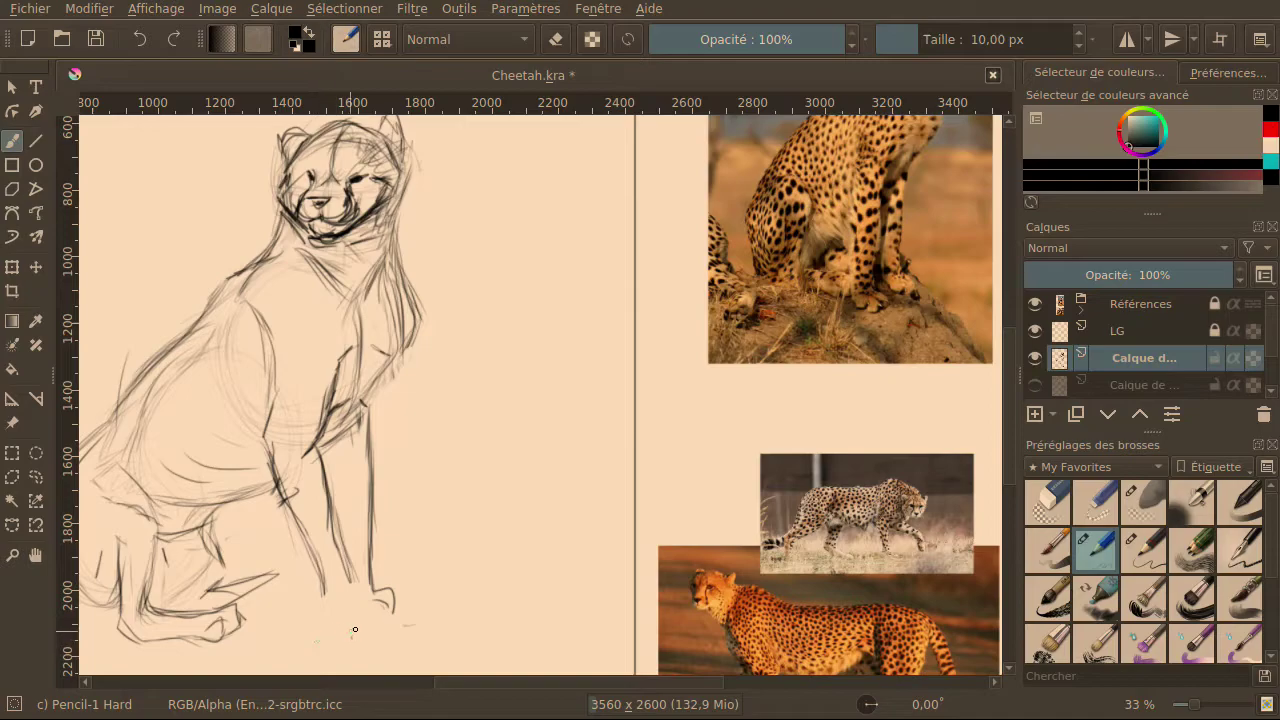
pyautogui.moveTo(359, 613); pyautogui.dragTo(362, 630)
pyautogui.moveTo(370, 570); pyautogui.dragTo(394, 604)
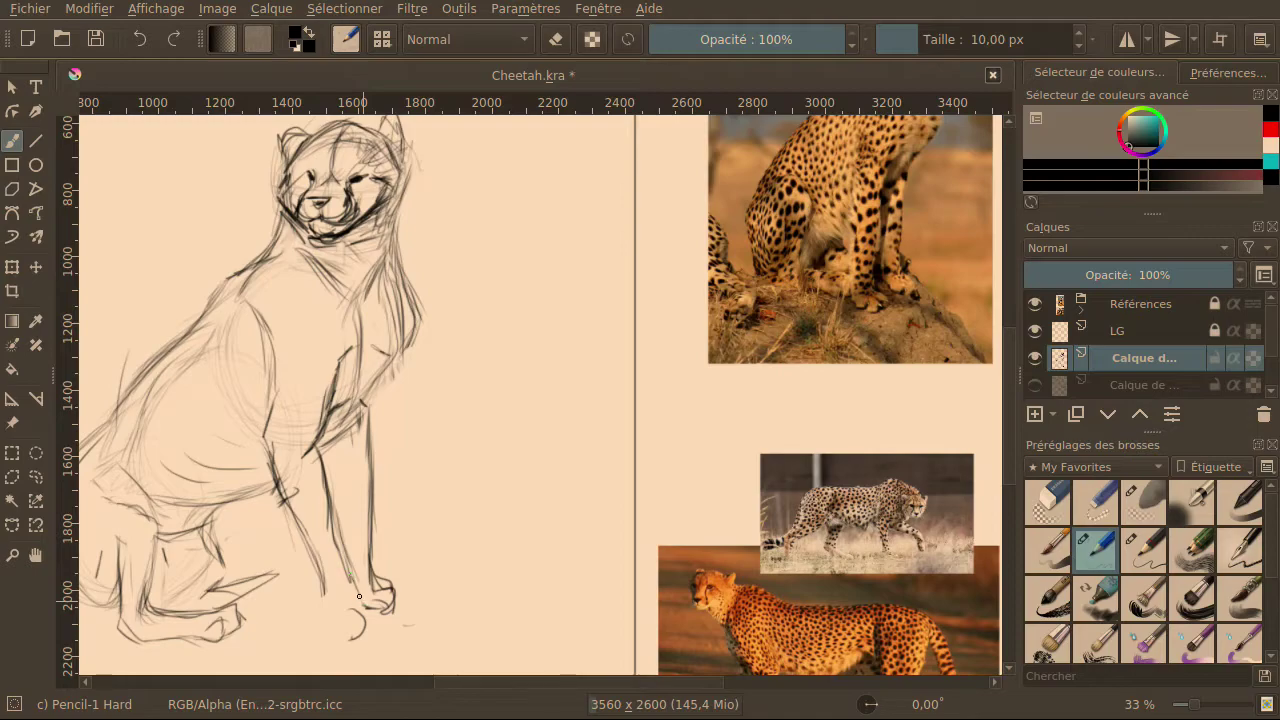
pyautogui.moveTo(376, 585)
pyautogui.mouseDown()
pyautogui.moveTo(401, 604)
pyautogui.moveTo(374, 612)
pyautogui.moveTo(403, 591)
pyautogui.moveTo(370, 582)
pyautogui.moveTo(368, 520)
pyautogui.moveTo(324, 470)
pyautogui.moveTo(355, 581)
pyautogui.mouseUp()
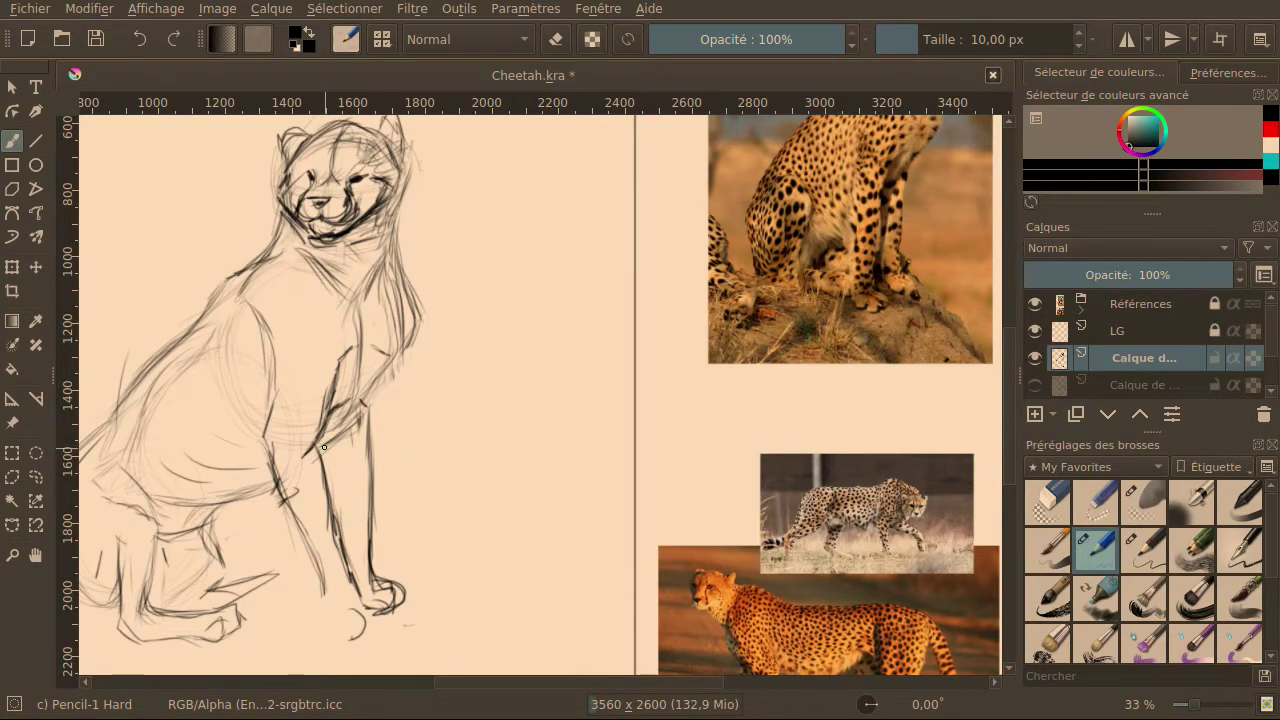
# Reinforce both contours of the far front leg and the line joining it to the lower chest.
pyautogui.moveTo(321, 443); pyautogui.dragTo(329, 494)
pyautogui.moveTo(357, 410); pyautogui.dragTo(369, 492)
pyautogui.moveTo(368, 438); pyautogui.dragTo(370, 512)
pyautogui.moveTo(367, 408)
pyautogui.mouseDown()
pyautogui.moveTo(368, 508)
pyautogui.moveTo(366, 414)
pyautogui.moveTo(366, 432)
pyautogui.moveTo(417, 326)
pyautogui.moveTo(367, 424)
pyautogui.mouseUp()
pyautogui.moveTo(406, 370)
pyautogui.mouseDown()
pyautogui.moveTo(373, 419)
pyautogui.moveTo(376, 476)
pyautogui.mouseUp()
pyautogui.moveTo(372, 428); pyautogui.dragTo(376, 512)
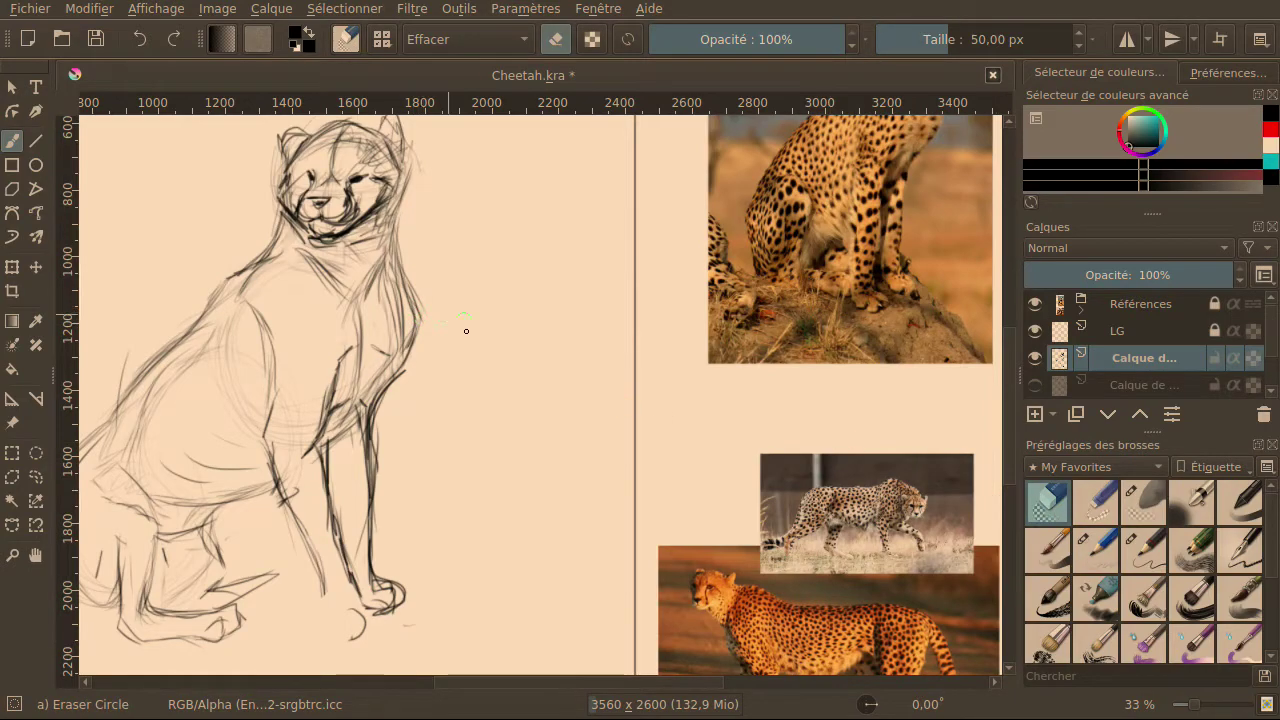
# Erase the protruding chest outline with Eraser Circle, and redraw it narrower with Pencil-1 Hard down into the far front leg.
pyautogui.moveTo(414, 347)
pyautogui.mouseDown()
pyautogui.moveTo(375, 392)
pyautogui.moveTo(377, 419)
pyautogui.moveTo(407, 340)
pyautogui.moveTo(396, 297)
pyautogui.moveTo(416, 360)
pyautogui.mouseUp()
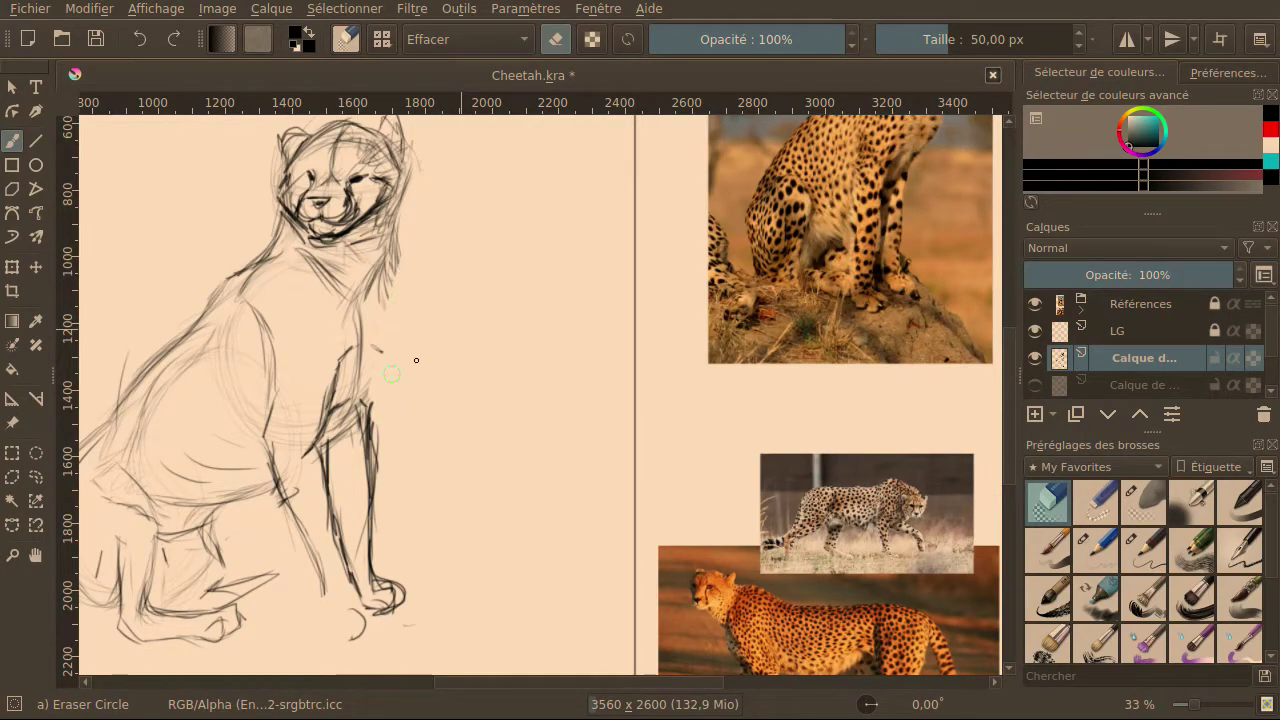
pyautogui.click(1145, 551)
pyautogui.click(1094, 549)
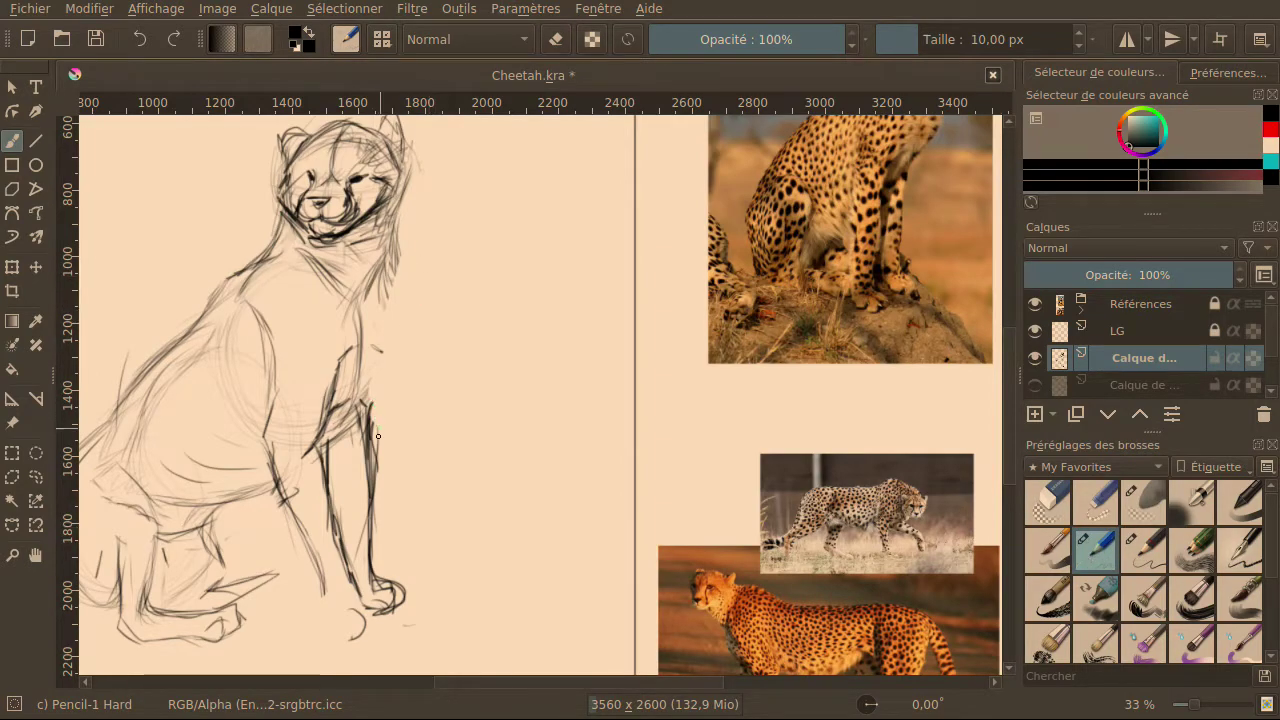
pyautogui.moveTo(368, 470)
pyautogui.mouseDown()
pyautogui.moveTo(364, 410)
pyautogui.moveTo(391, 389)
pyautogui.moveTo(369, 407)
pyautogui.mouseUp()
pyautogui.moveTo(406, 364)
pyautogui.mouseDown()
pyautogui.moveTo(380, 396)
pyautogui.moveTo(384, 347)
pyautogui.mouseUp()
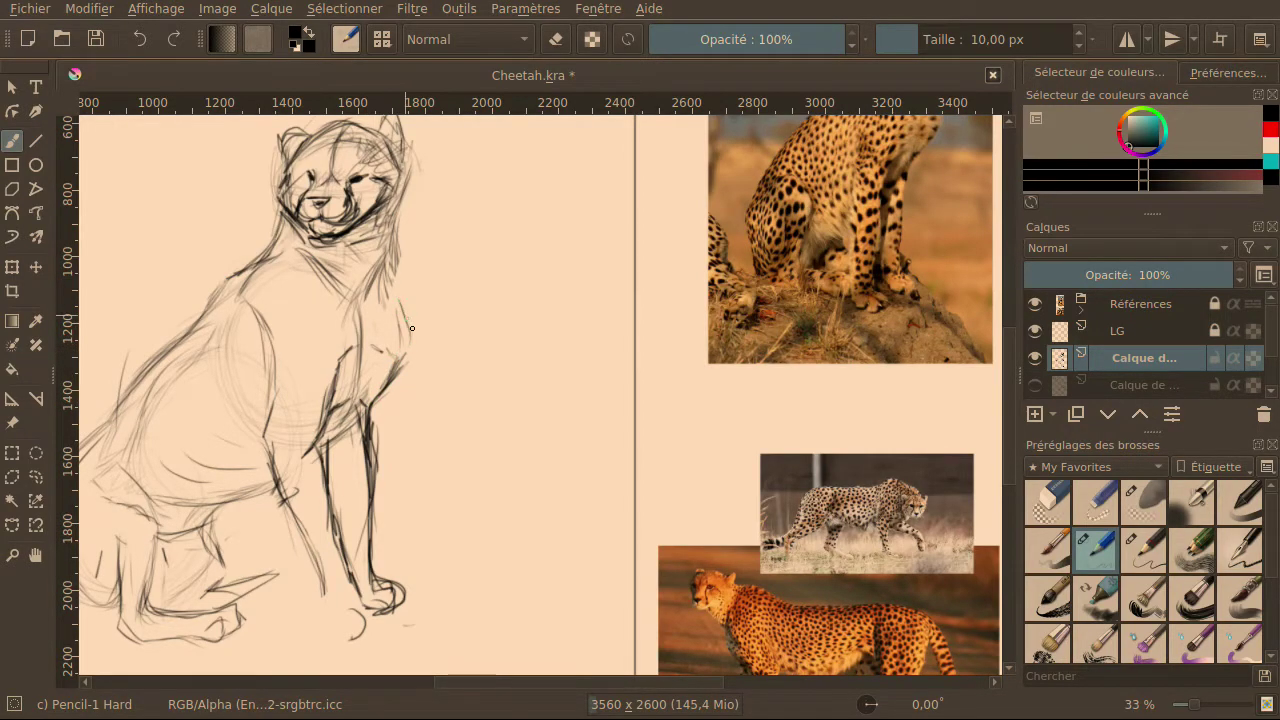
pyautogui.moveTo(392, 282)
pyautogui.mouseDown()
pyautogui.moveTo(410, 337)
pyautogui.moveTo(382, 382)
pyautogui.moveTo(376, 500)
pyautogui.mouseUp()
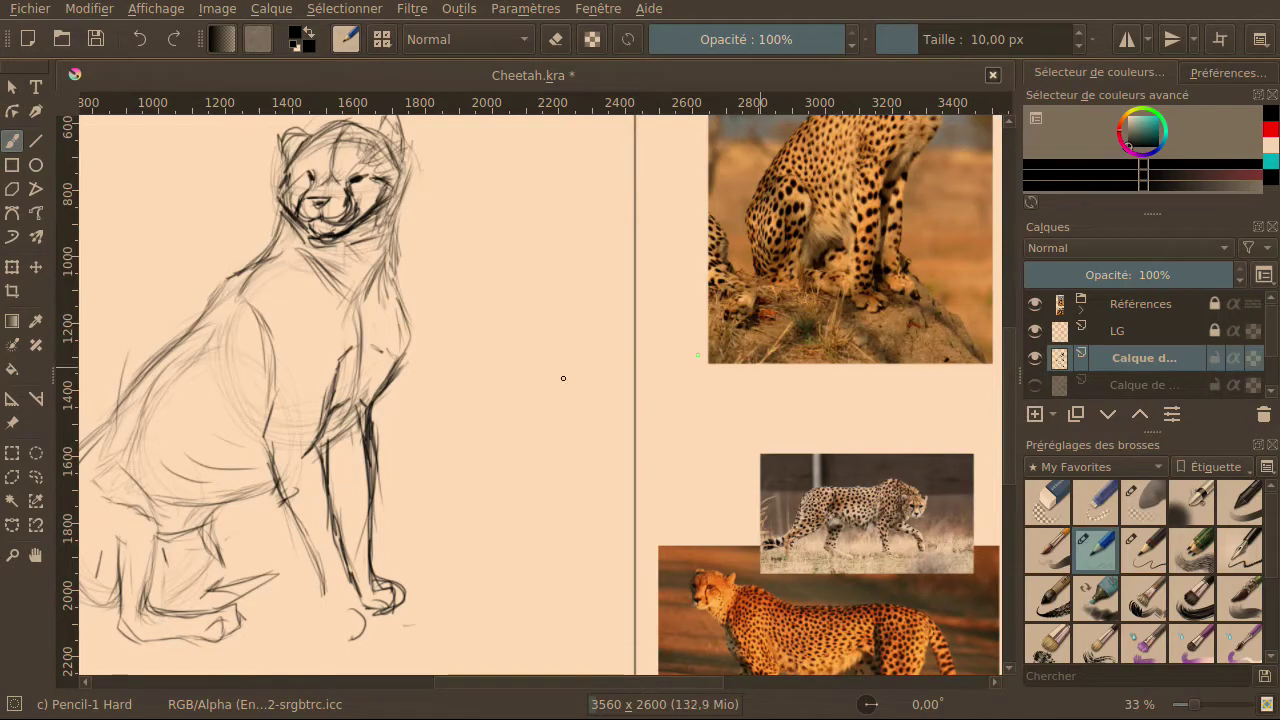
pyautogui.moveTo(342, 436); pyautogui.dragTo(330, 456)
pyautogui.moveTo(350, 434)
pyautogui.mouseDown()
pyautogui.moveTo(338, 470)
pyautogui.moveTo(360, 444)
pyautogui.moveTo(345, 507)
pyautogui.moveTo(357, 514)
pyautogui.moveTo(360, 498)
pyautogui.moveTo(368, 599)
pyautogui.moveTo(318, 498)
pyautogui.moveTo(336, 487)
pyautogui.moveTo(334, 461)
pyautogui.moveTo(375, 599)
pyautogui.moveTo(394, 604)
pyautogui.moveTo(396, 589)
pyautogui.moveTo(372, 590)
pyautogui.moveTo(342, 531)
pyautogui.moveTo(345, 501)
pyautogui.moveTo(353, 548)
pyautogui.moveTo(340, 425)
pyautogui.moveTo(354, 449)
pyautogui.moveTo(361, 430)
pyautogui.moveTo(336, 455)
pyautogui.mouseUp()
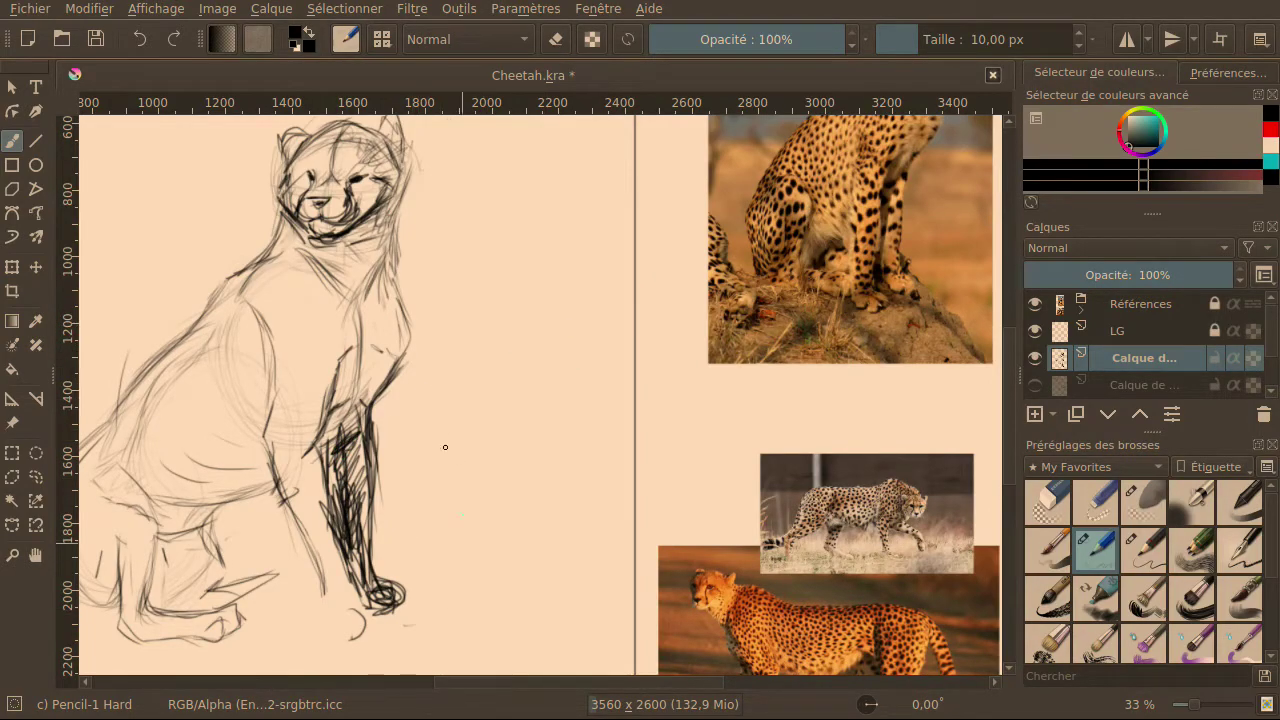
pyautogui.click(139, 38)
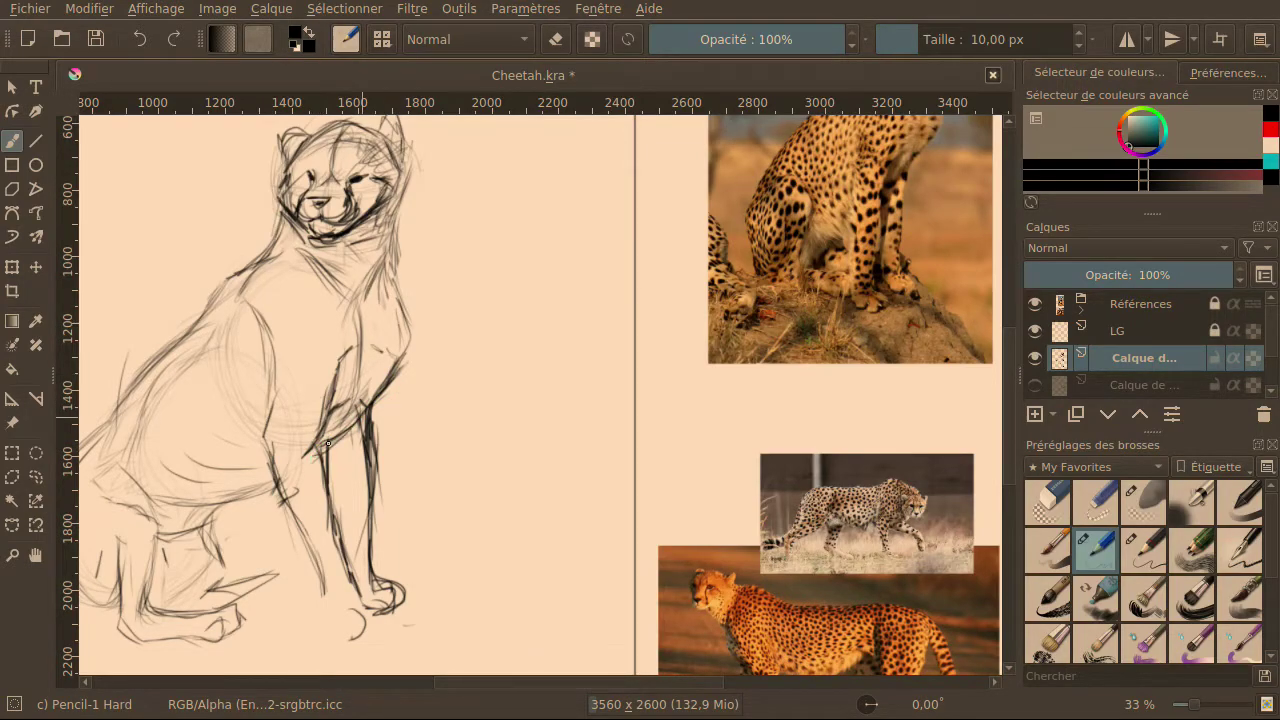
# Darken the lower chest line and the near front leg's contours, and sketch its paw overlapping the far paw.
pyautogui.moveTo(334, 435); pyautogui.dragTo(366, 410)
pyautogui.moveTo(295, 462)
pyautogui.mouseDown()
pyautogui.moveTo(317, 451)
pyautogui.moveTo(342, 560)
pyautogui.mouseUp()
pyautogui.moveTo(334, 514); pyautogui.dragTo(342, 590)
pyautogui.moveTo(273, 465); pyautogui.dragTo(302, 566)
pyautogui.moveTo(286, 500); pyautogui.dragTo(318, 594)
pyautogui.moveTo(290, 527)
pyautogui.mouseDown()
pyautogui.moveTo(321, 605)
pyautogui.moveTo(364, 585)
pyautogui.moveTo(334, 539)
pyautogui.moveTo(364, 616)
pyautogui.mouseUp()
pyautogui.moveTo(348, 566)
pyautogui.mouseDown()
pyautogui.moveTo(376, 631)
pyautogui.moveTo(359, 606)
pyautogui.moveTo(375, 631)
pyautogui.moveTo(334, 642)
pyautogui.mouseUp()
pyautogui.moveTo(310, 584)
pyautogui.mouseDown()
pyautogui.moveTo(339, 611)
pyautogui.moveTo(346, 595)
pyautogui.moveTo(382, 602)
pyautogui.mouseUp()
pyautogui.moveTo(376, 606)
pyautogui.mouseDown()
pyautogui.moveTo(344, 626)
pyautogui.moveTo(386, 602)
pyautogui.moveTo(354, 632)
pyautogui.moveTo(364, 595)
pyautogui.moveTo(314, 574)
pyautogui.moveTo(316, 586)
pyautogui.mouseUp()
pyautogui.moveTo(322, 462); pyautogui.dragTo(330, 548)
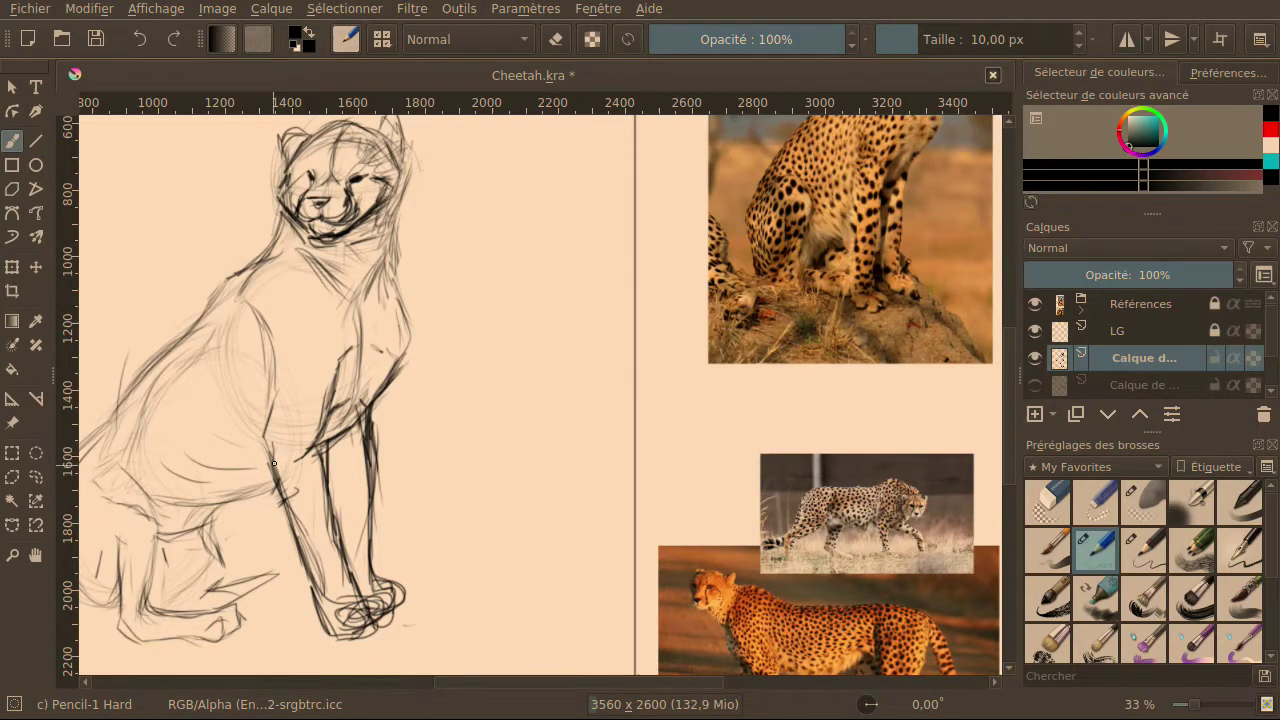
# Add jagged fur strokes under the belly, and reinforce the top of the thigh and the lower back.
pyautogui.moveTo(276, 486)
pyautogui.mouseDown()
pyautogui.moveTo(210, 504)
pyautogui.moveTo(248, 511)
pyautogui.moveTo(271, 493)
pyautogui.moveTo(226, 528)
pyautogui.moveTo(183, 482)
pyautogui.moveTo(191, 519)
pyautogui.mouseUp()
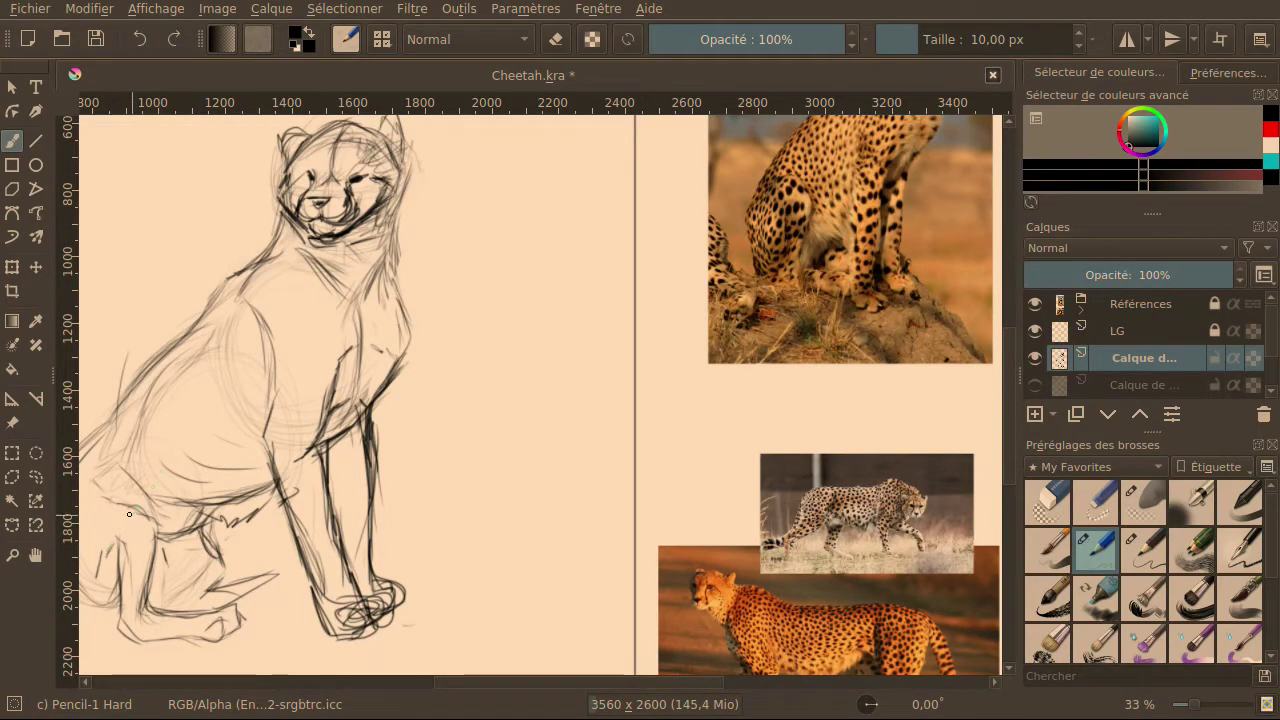
pyautogui.moveTo(115, 476); pyautogui.dragTo(136, 487)
pyautogui.moveTo(104, 418); pyautogui.dragTo(212, 310)
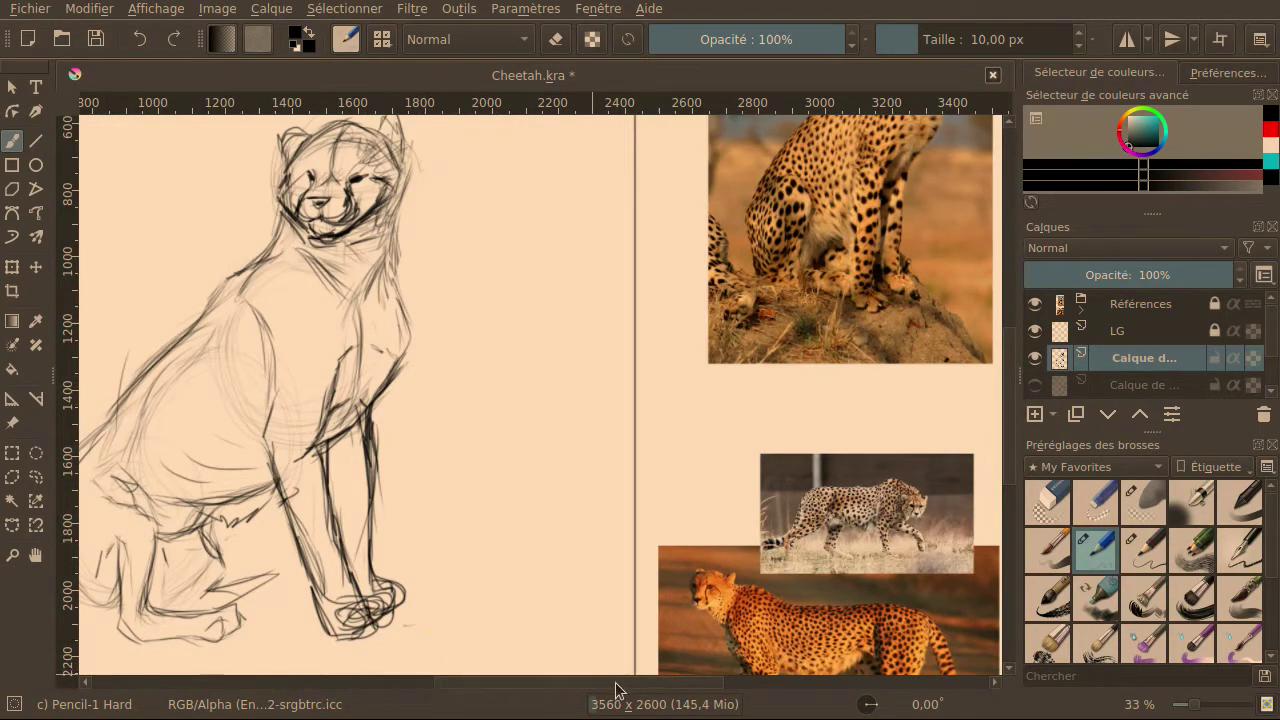
# Reinforce the rump contour, and sketch a curved tail rising behind the body.
pyautogui.hscroll(-3, 600, 684)
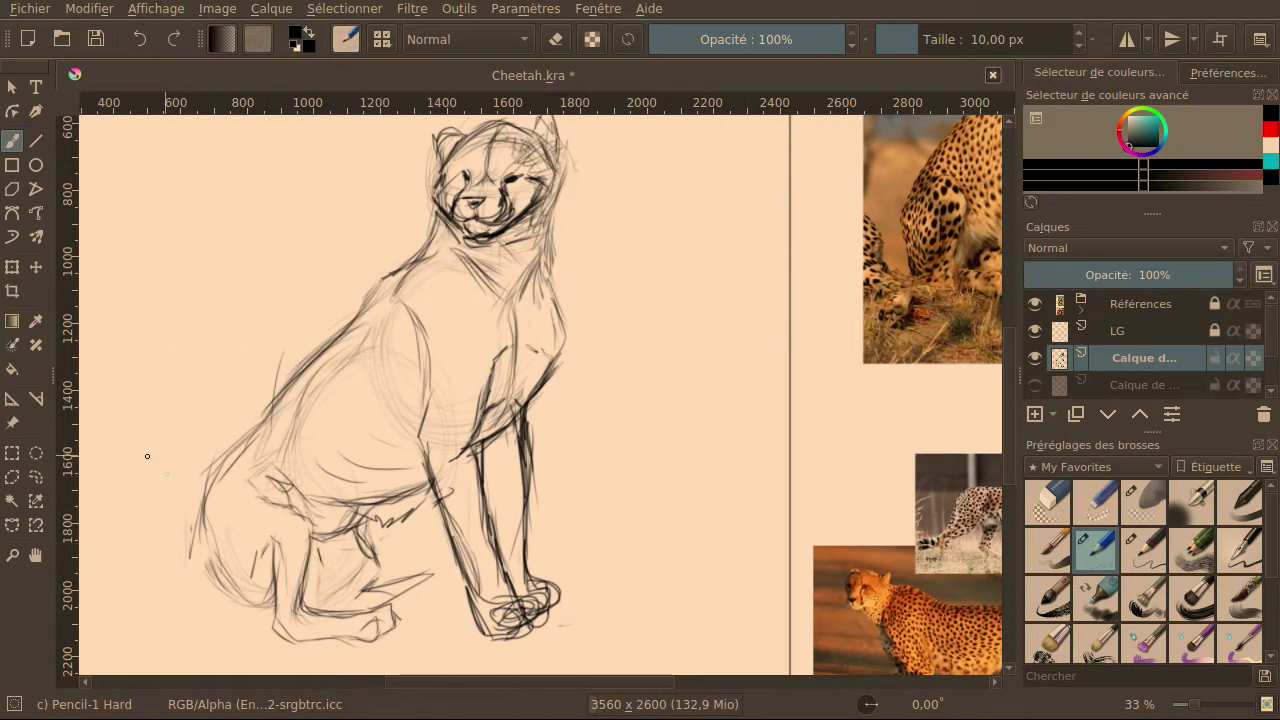
pyautogui.moveTo(206, 468); pyautogui.dragTo(200, 566)
pyautogui.moveTo(199, 510)
pyautogui.mouseDown()
pyautogui.moveTo(203, 561)
pyautogui.moveTo(189, 539)
pyautogui.moveTo(214, 583)
pyautogui.moveTo(185, 553)
pyautogui.moveTo(228, 597)
pyautogui.moveTo(209, 575)
pyautogui.moveTo(242, 604)
pyautogui.mouseUp()
pyautogui.moveTo(197, 554); pyautogui.dragTo(249, 598)
pyautogui.moveTo(197, 514)
pyautogui.mouseDown()
pyautogui.moveTo(147, 549)
pyautogui.moveTo(117, 512)
pyautogui.moveTo(117, 530)
pyautogui.mouseUp()
pyautogui.moveTo(192, 550); pyautogui.dragTo(115, 530)
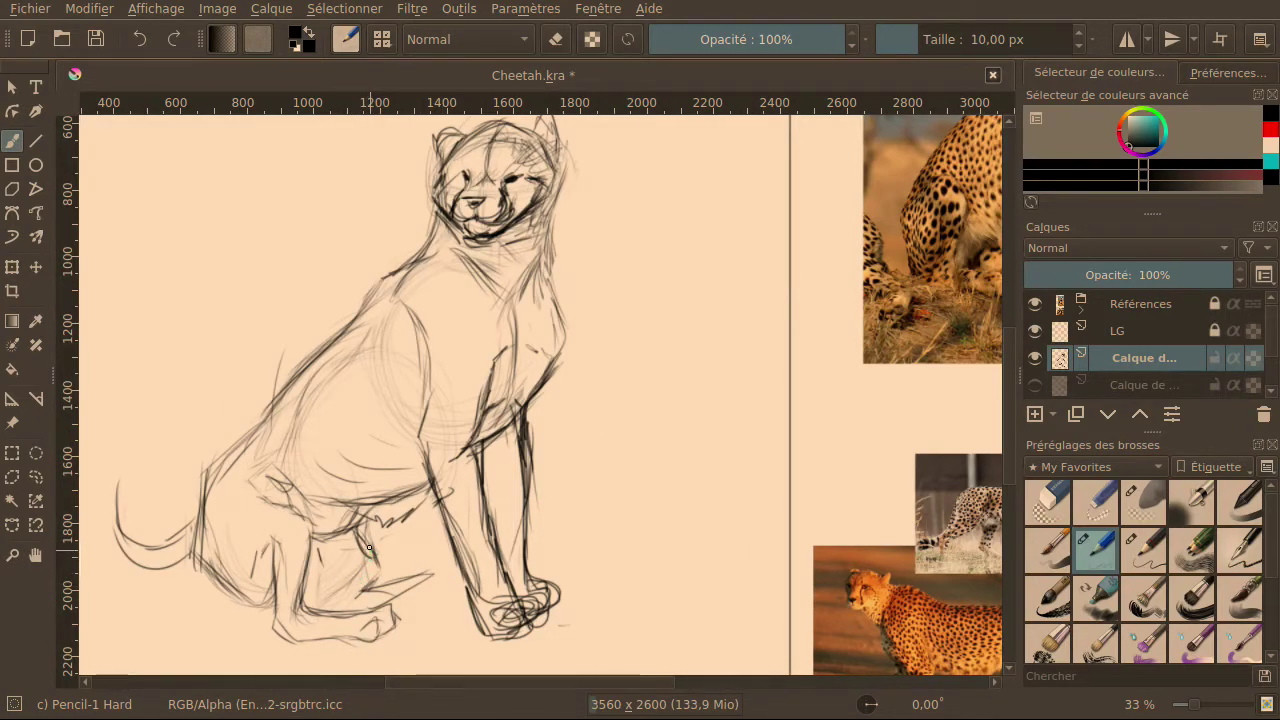
# Darken the far hind leg and paw, and strengthen the belly line up to the near front leg.
pyautogui.moveTo(365, 549)
pyautogui.mouseDown()
pyautogui.moveTo(360, 593)
pyautogui.moveTo(405, 581)
pyautogui.moveTo(395, 598)
pyautogui.moveTo(373, 602)
pyautogui.moveTo(401, 593)
pyautogui.moveTo(365, 586)
pyautogui.moveTo(378, 547)
pyautogui.moveTo(321, 580)
pyautogui.mouseUp()
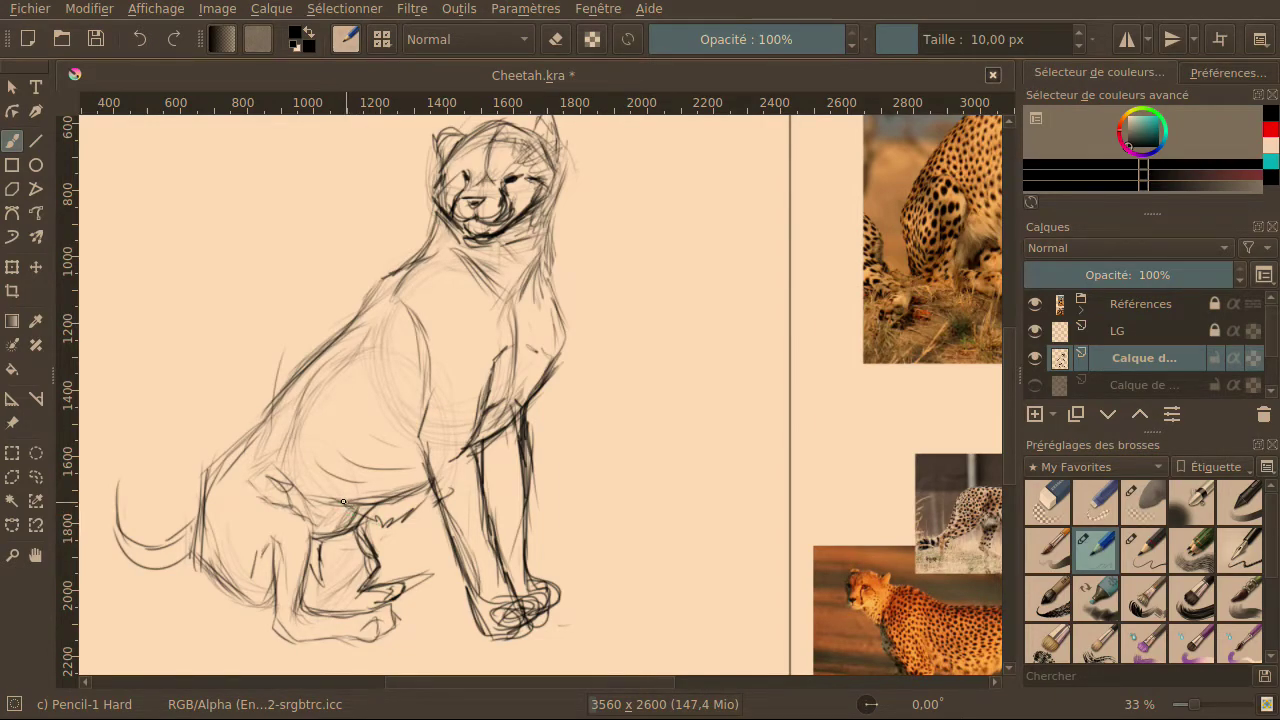
pyautogui.moveTo(357, 504); pyautogui.dragTo(430, 485)
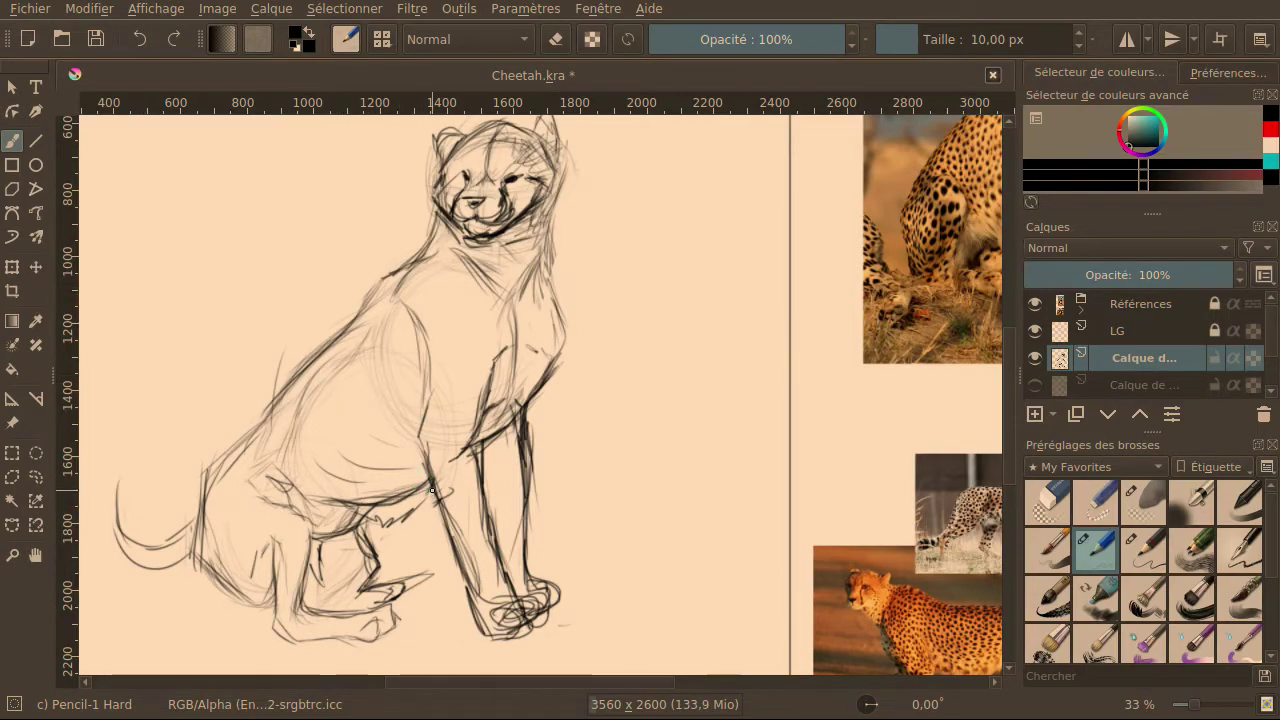
pyautogui.moveTo(382, 503)
pyautogui.mouseDown()
pyautogui.moveTo(335, 501)
pyautogui.moveTo(428, 479)
pyautogui.mouseUp()
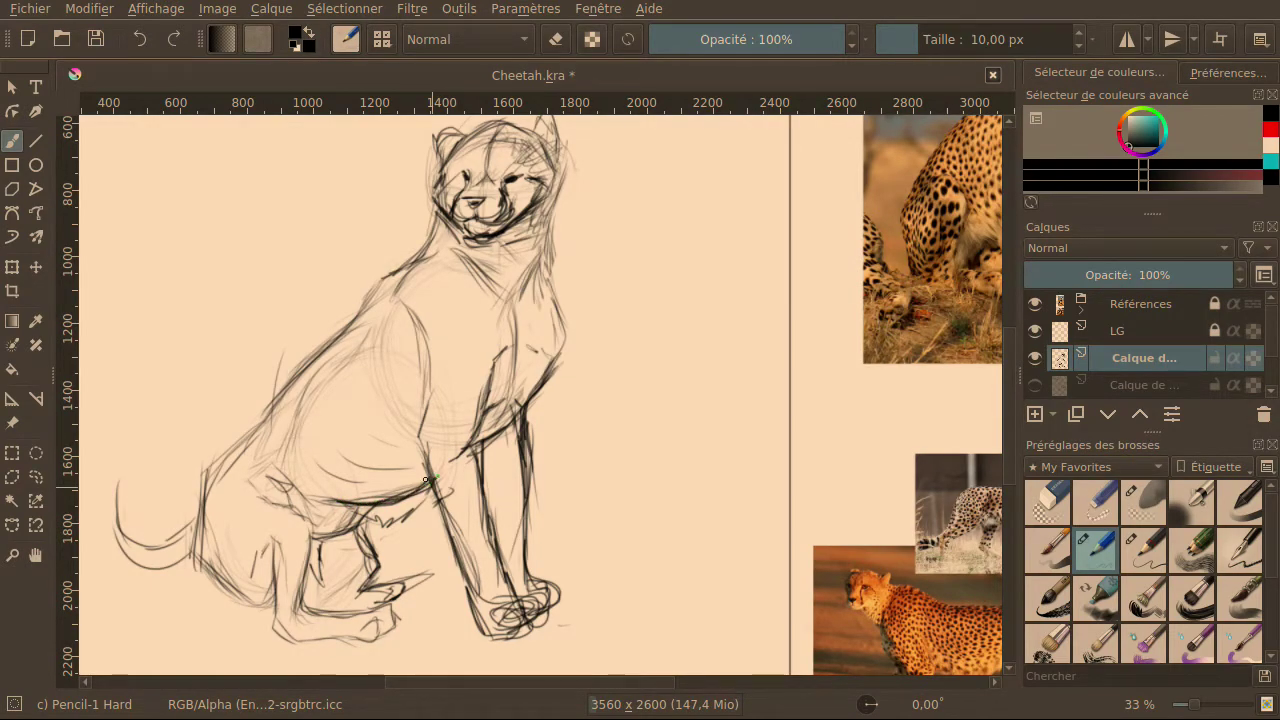
pyautogui.moveTo(348, 502)
pyautogui.mouseDown()
pyautogui.moveTo(319, 500)
pyautogui.moveTo(361, 507)
pyautogui.mouseUp()
pyautogui.moveTo(346, 508); pyautogui.dragTo(325, 526)
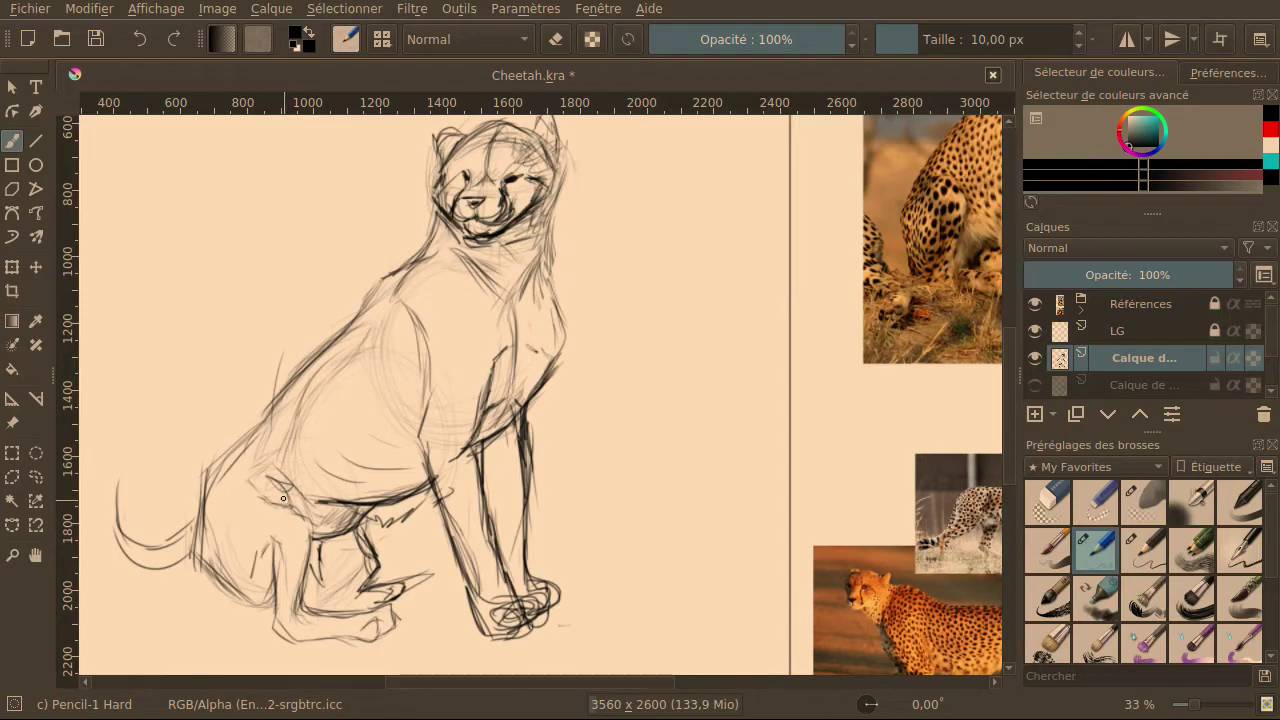
# Mark the thigh muscles with light strokes, and reinforce the contour from the rump along the back to the shoulder.
pyautogui.moveTo(256, 476); pyautogui.dragTo(267, 492)
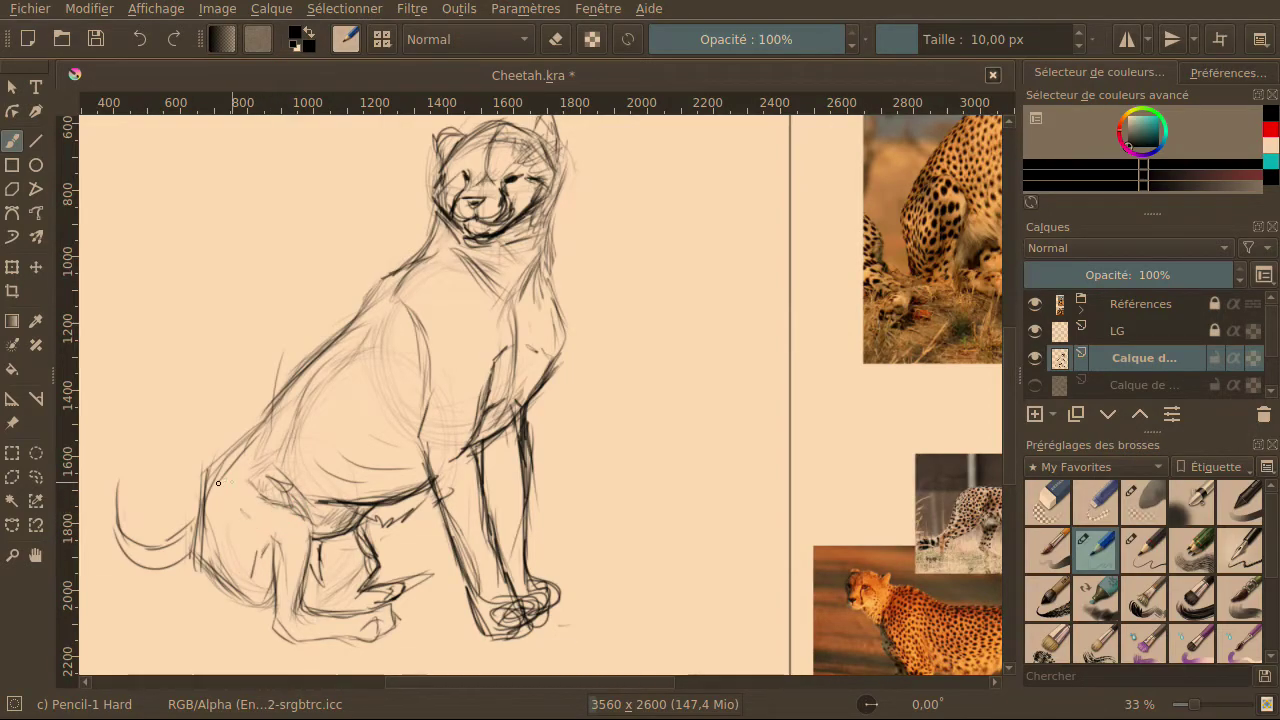
pyautogui.moveTo(226, 523); pyautogui.dragTo(248, 515)
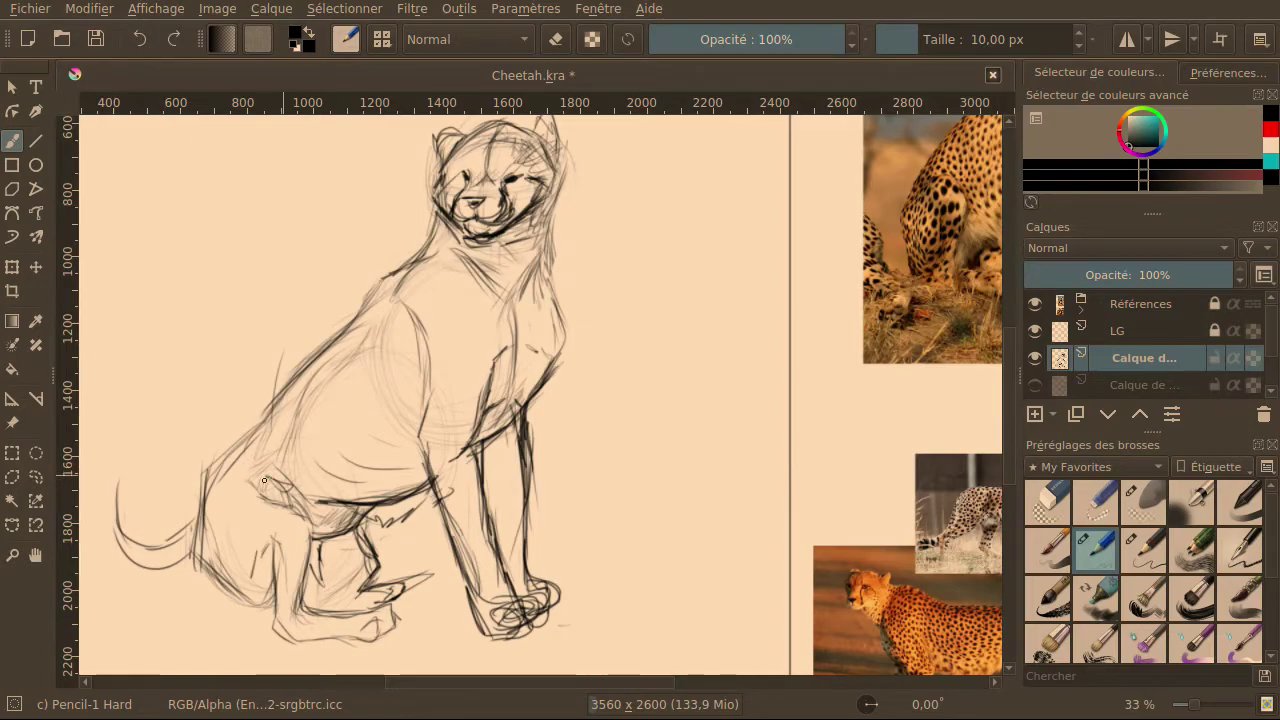
pyautogui.moveTo(229, 524); pyautogui.dragTo(252, 530)
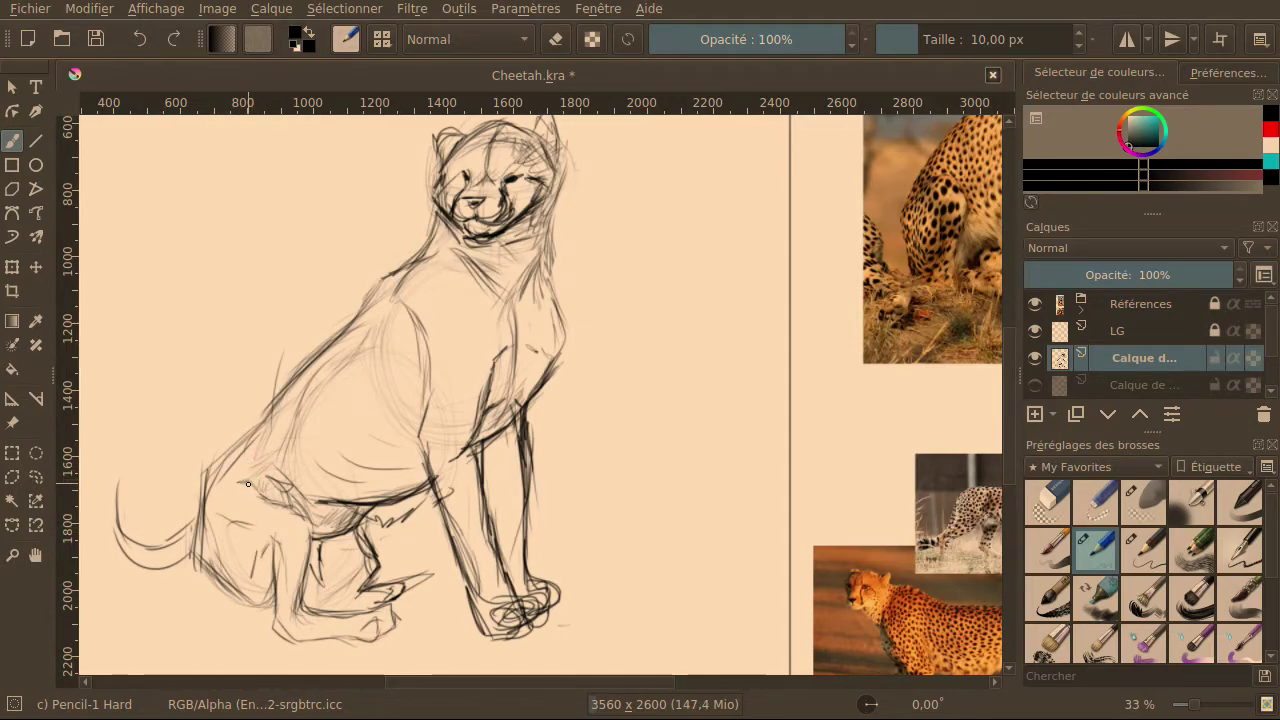
pyautogui.moveTo(239, 449)
pyautogui.mouseDown()
pyautogui.moveTo(202, 481)
pyautogui.moveTo(261, 427)
pyautogui.moveTo(205, 477)
pyautogui.moveTo(198, 533)
pyautogui.mouseUp()
pyautogui.moveTo(246, 441); pyautogui.dragTo(372, 310)
pyautogui.moveTo(324, 350); pyautogui.dragTo(412, 266)
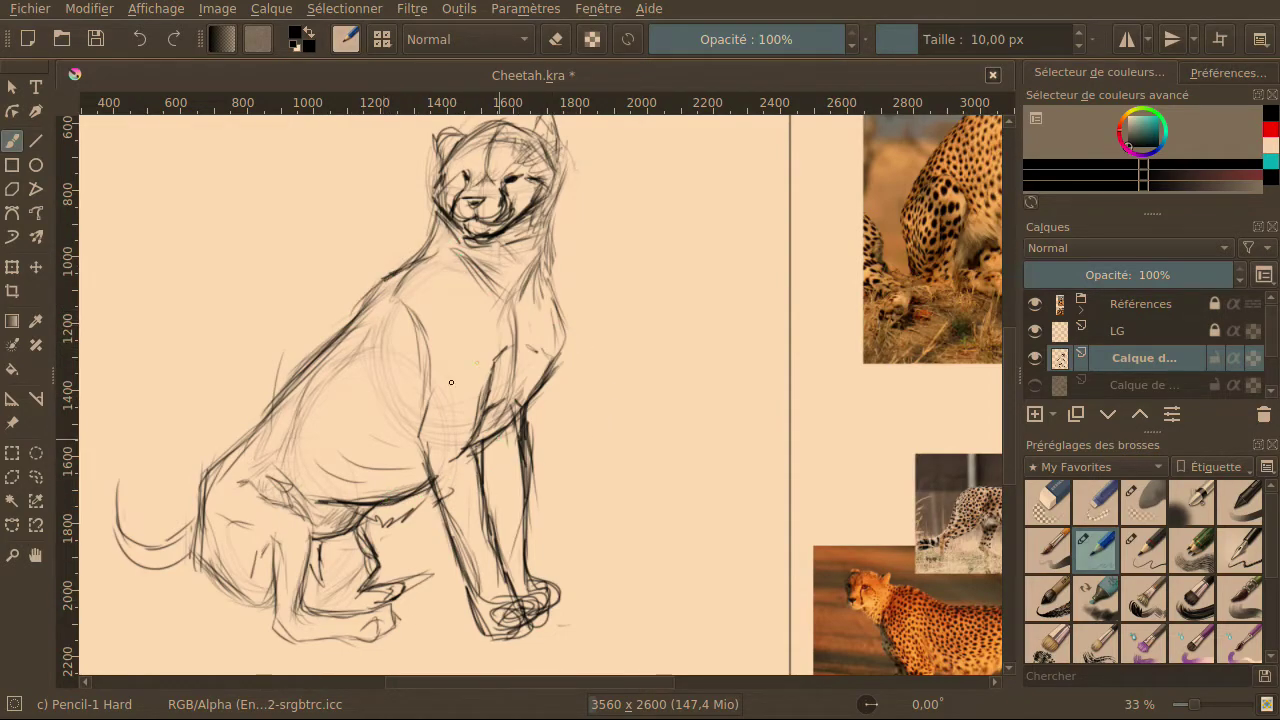
# Strengthen the near hind leg's lower leg and paw, the fold behind it and the underside of the haunch.
pyautogui.moveTo(375, 592)
pyautogui.mouseDown()
pyautogui.moveTo(371, 635)
pyautogui.moveTo(344, 628)
pyautogui.moveTo(388, 601)
pyautogui.moveTo(395, 630)
pyautogui.moveTo(280, 640)
pyautogui.moveTo(284, 589)
pyautogui.moveTo(274, 611)
pyautogui.moveTo(269, 554)
pyautogui.moveTo(260, 556)
pyautogui.mouseUp()
pyautogui.moveTo(271, 604); pyautogui.dragTo(269, 549)
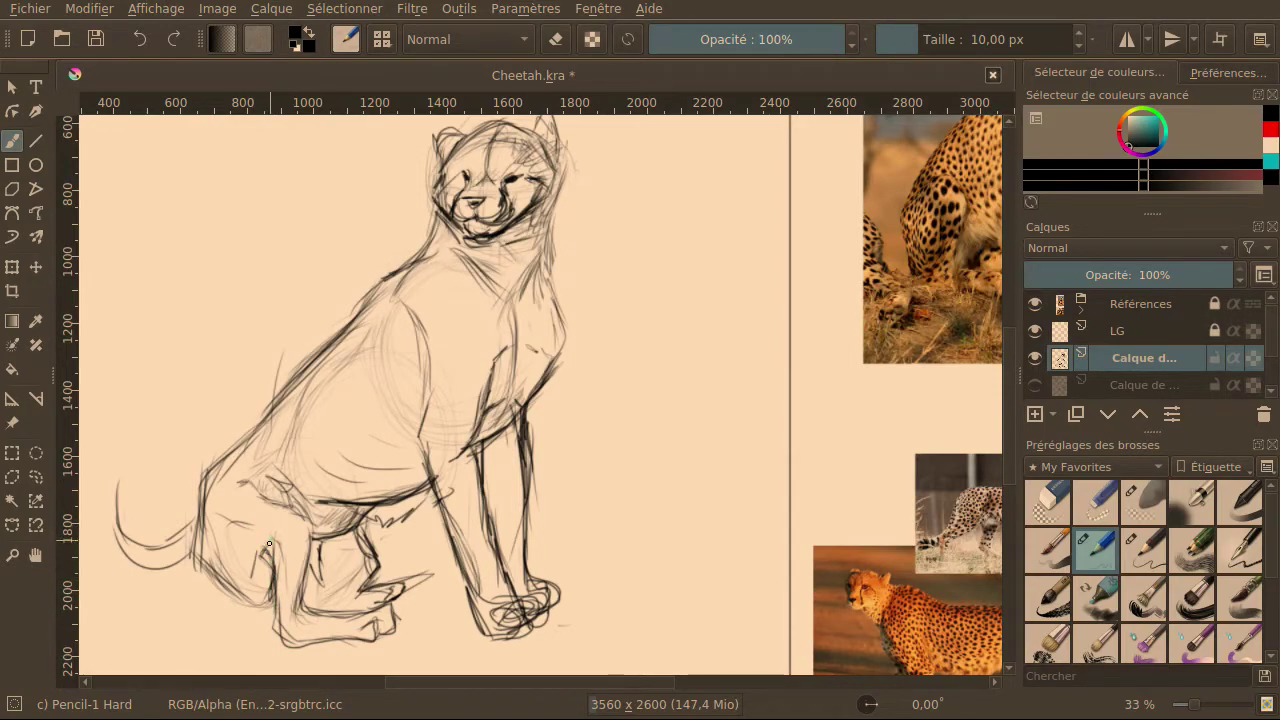
pyautogui.moveTo(268, 549); pyautogui.dragTo(262, 559)
pyautogui.moveTo(262, 605); pyautogui.dragTo(236, 588)
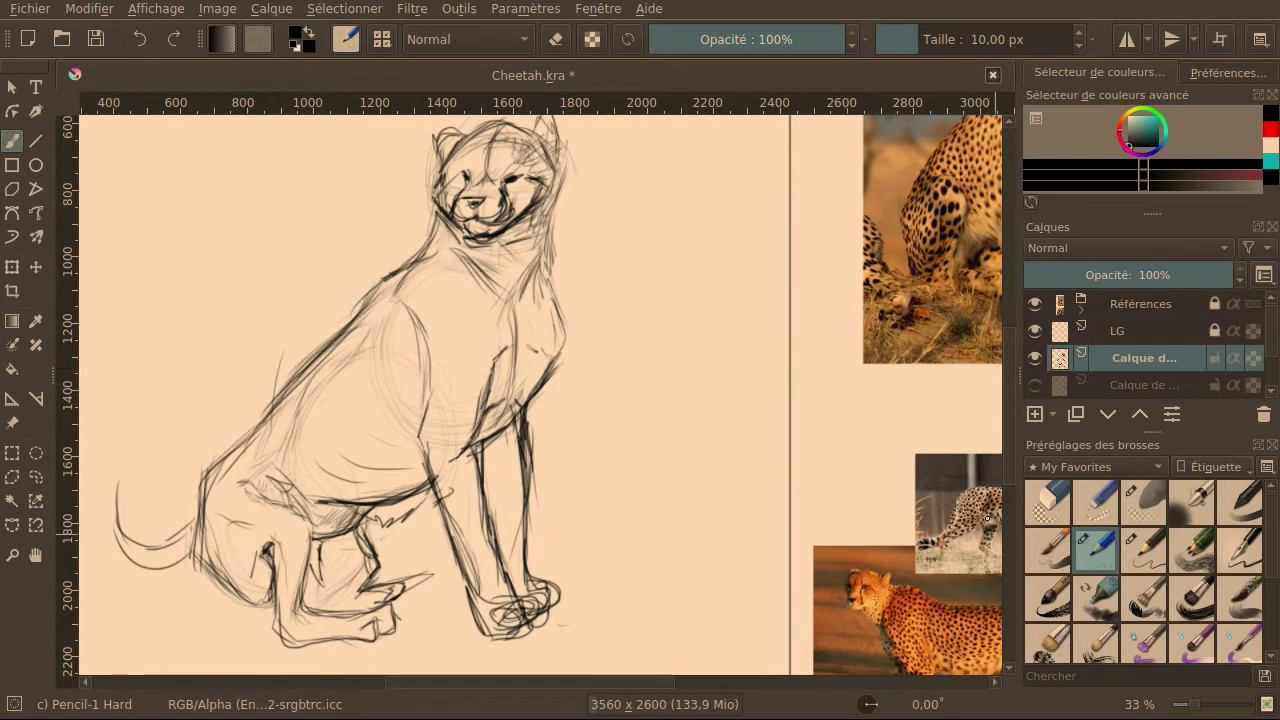
# Dot a few small coat spots on the near thigh, shoulder, chest and flank.
pyautogui.click(286, 524)
pyautogui.click(269, 530)
pyautogui.click(270, 514)
pyautogui.click(445, 330)
pyautogui.click(458, 349)
pyautogui.click(478, 325)
pyautogui.click(461, 296)
pyautogui.click(446, 293)
pyautogui.click(436, 273)
pyautogui.click(545, 327)
pyautogui.click(528, 330)
pyautogui.click(535, 307)
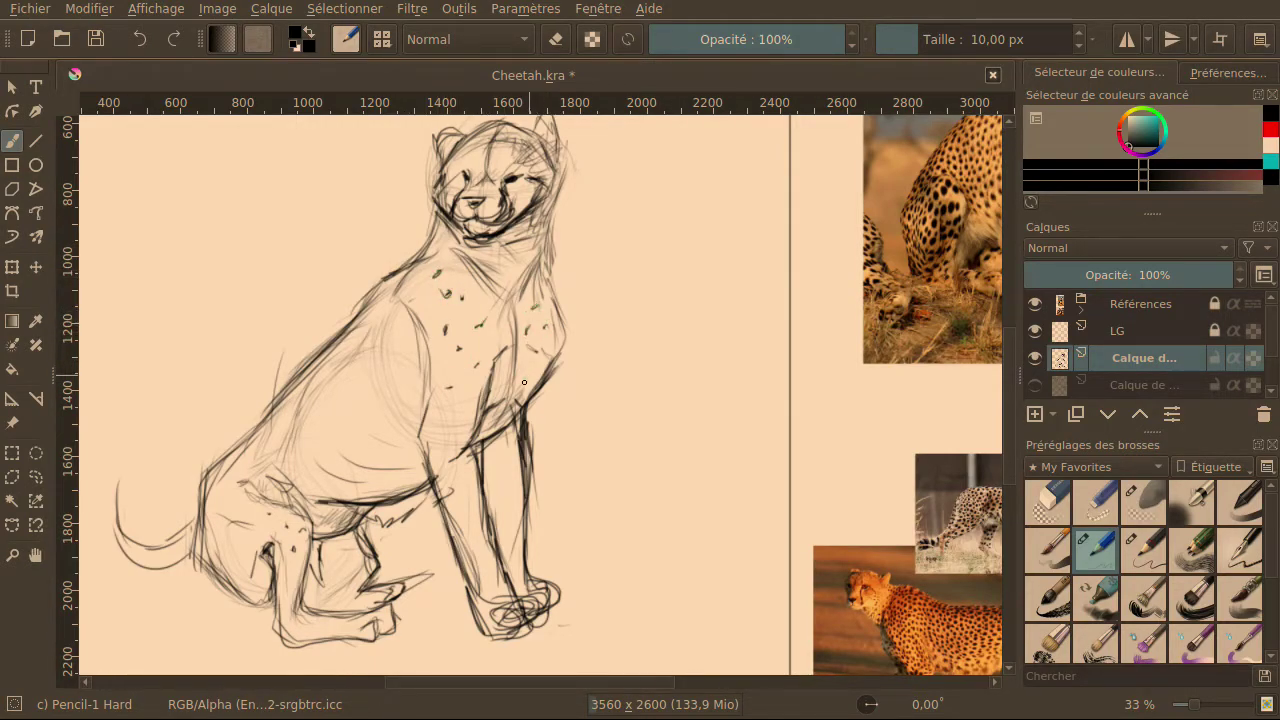
pyautogui.click(364, 369)
pyautogui.click(404, 362)
# Darken the knee and the rear contour of the near hind leg.
pyautogui.moveTo(1010, 462)
pyautogui.mouseDown()
pyautogui.moveTo(1007, 429)
pyautogui.moveTo(1008, 456)
pyautogui.mouseUp()
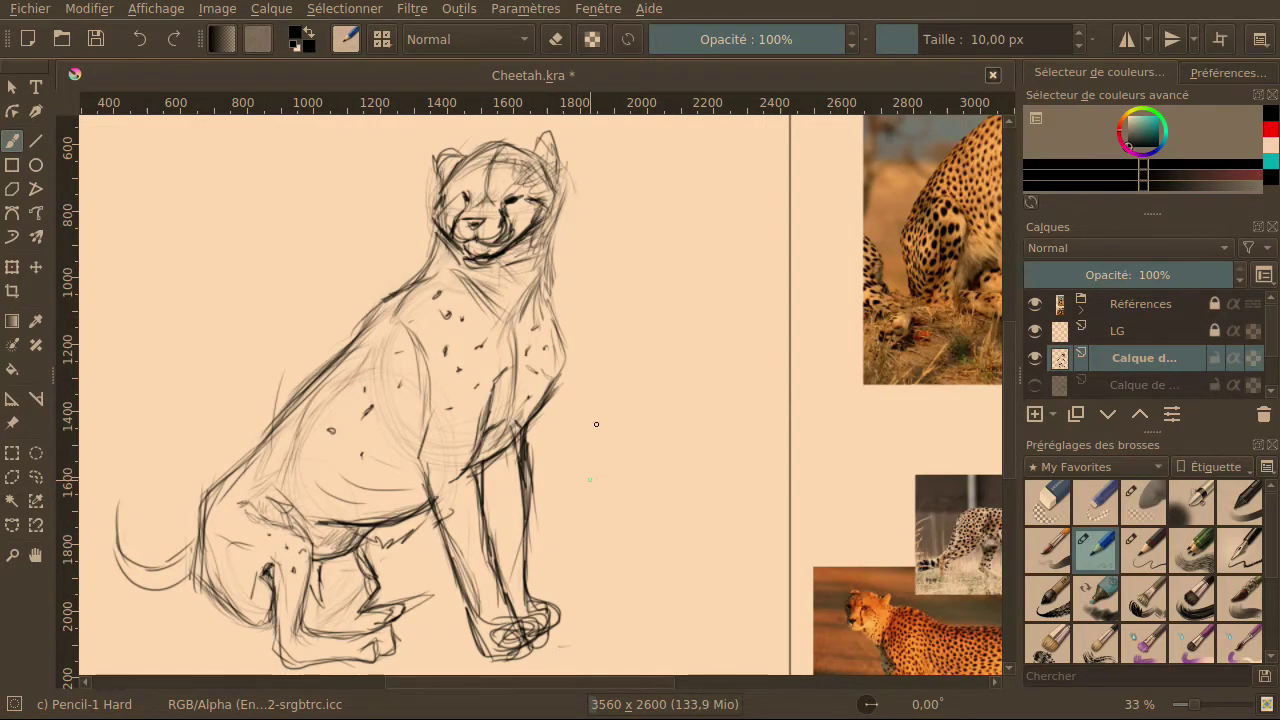
pyautogui.scroll(-1, 596, 424)
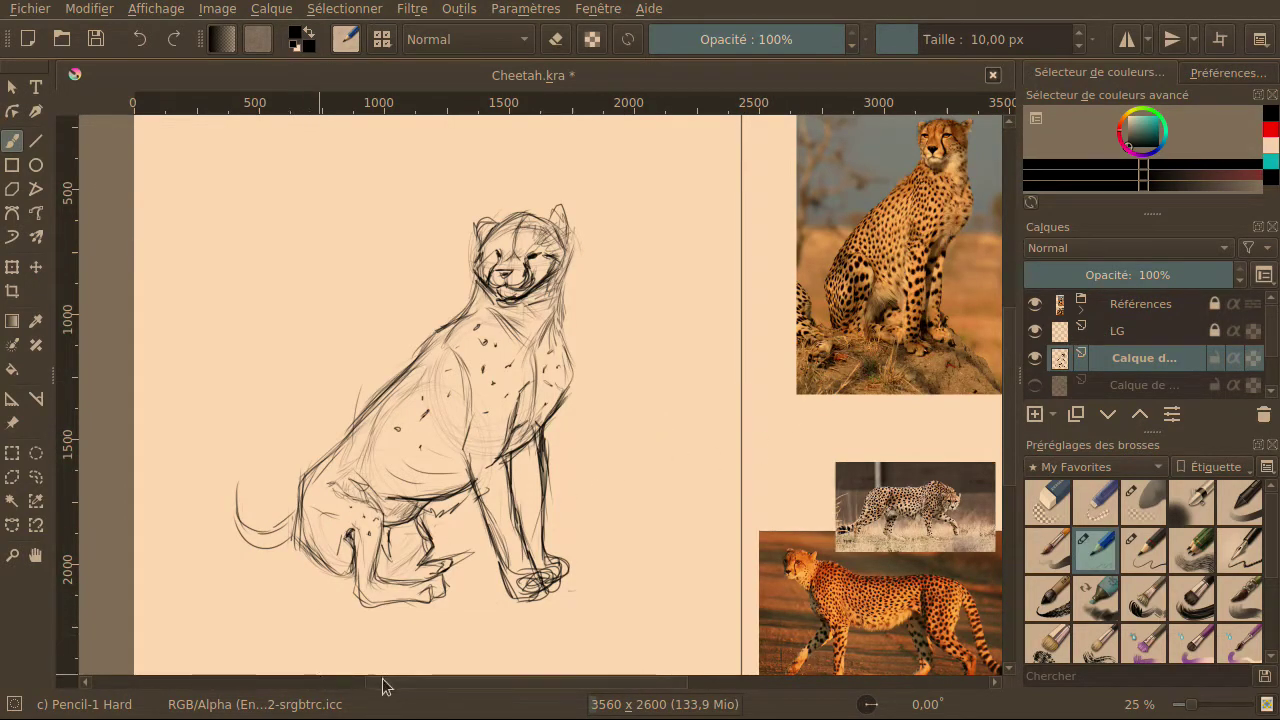
pyautogui.click(347, 682)
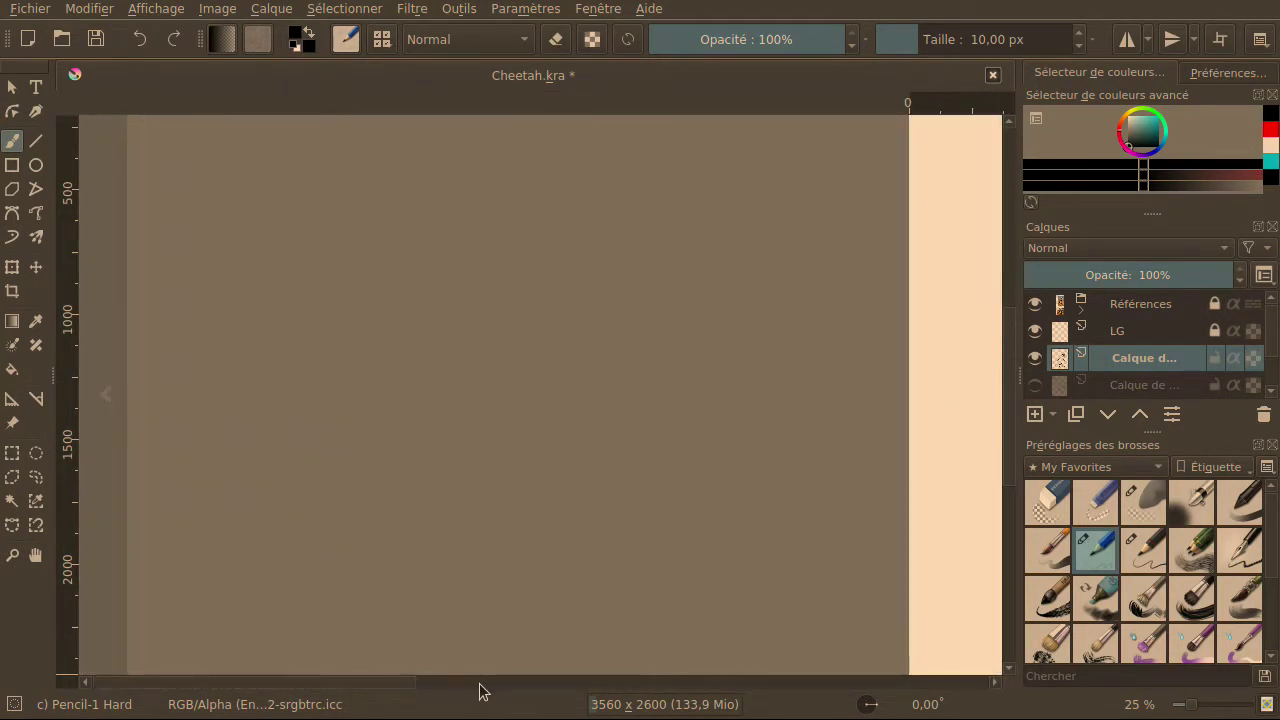
pyautogui.moveTo(397, 686)
pyautogui.mouseDown()
pyautogui.moveTo(594, 694)
pyautogui.moveTo(643, 674)
pyautogui.moveTo(735, 667)
pyautogui.moveTo(703, 668)
pyautogui.mouseUp()
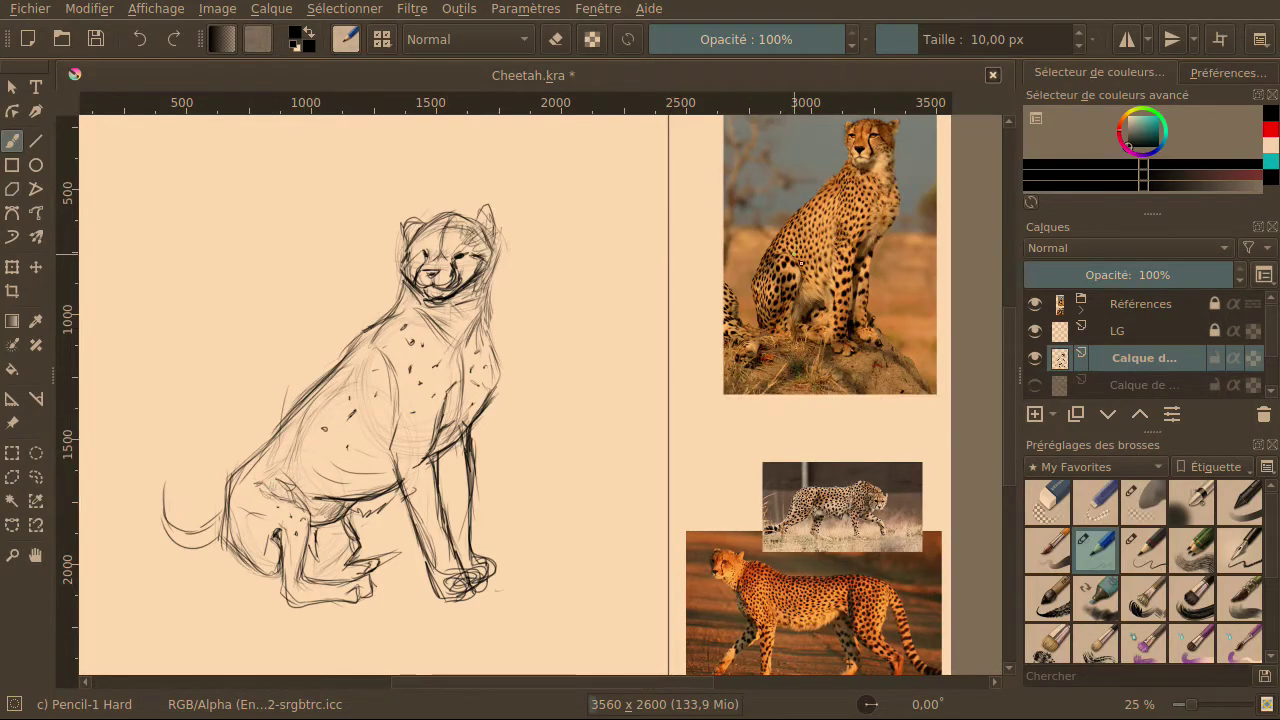
pyautogui.moveTo(262, 474)
pyautogui.mouseDown()
pyautogui.moveTo(296, 485)
pyautogui.moveTo(303, 504)
pyautogui.mouseUp()
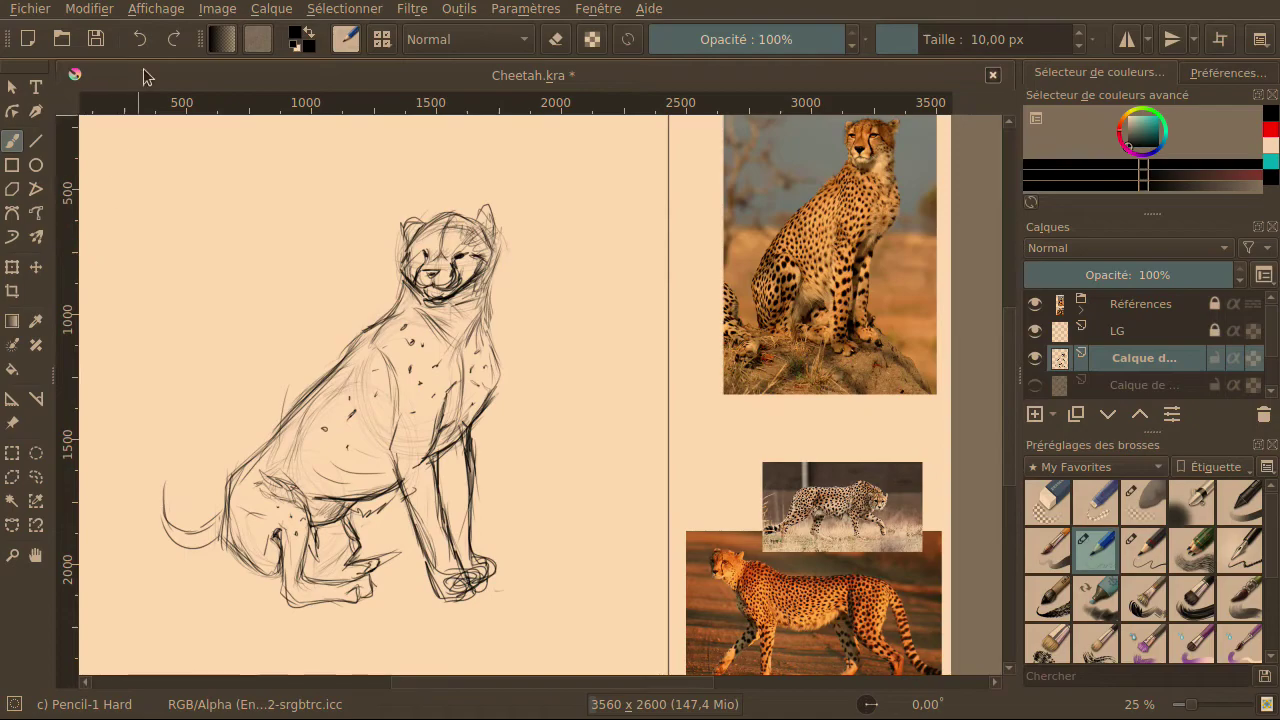
pyautogui.hotkey('ctrl', 'z')
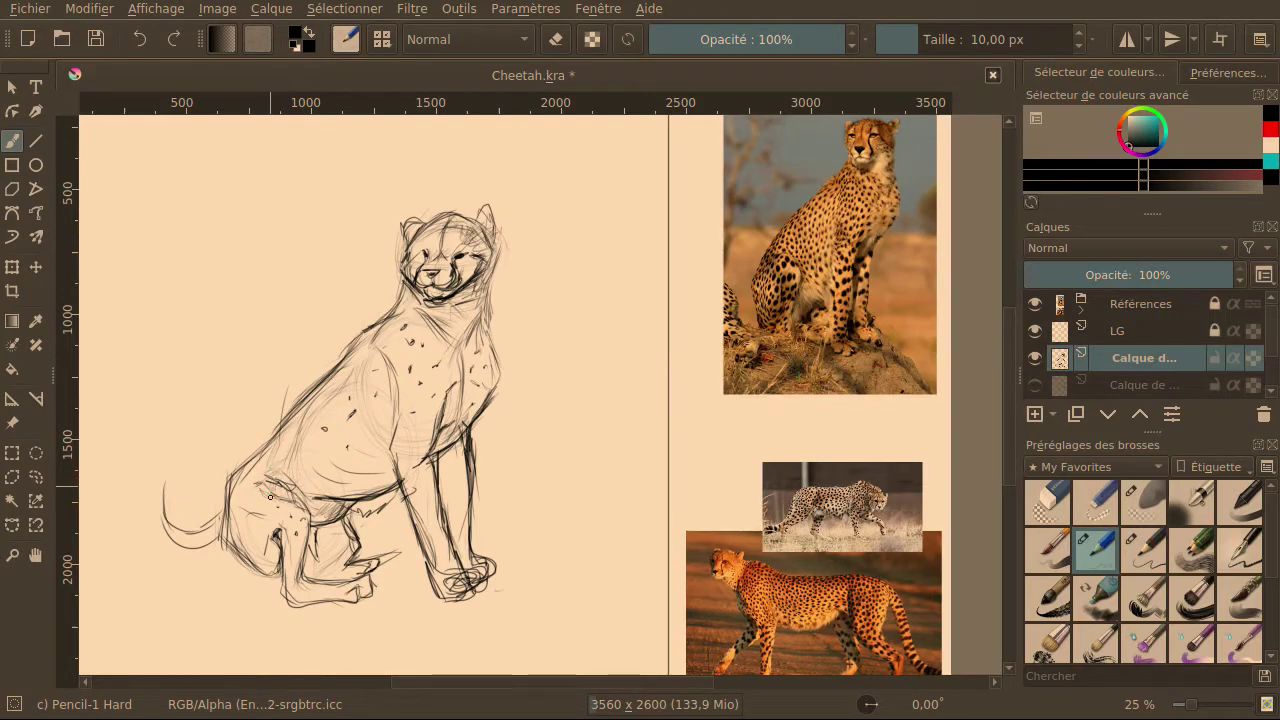
pyautogui.moveTo(274, 505)
pyautogui.mouseDown()
pyautogui.moveTo(283, 571)
pyautogui.moveTo(272, 506)
pyautogui.moveTo(277, 536)
pyautogui.mouseUp()
pyautogui.moveTo(270, 481)
pyautogui.mouseDown()
pyautogui.moveTo(315, 500)
pyautogui.moveTo(281, 484)
pyautogui.moveTo(271, 523)
pyautogui.moveTo(280, 490)
pyautogui.mouseUp()
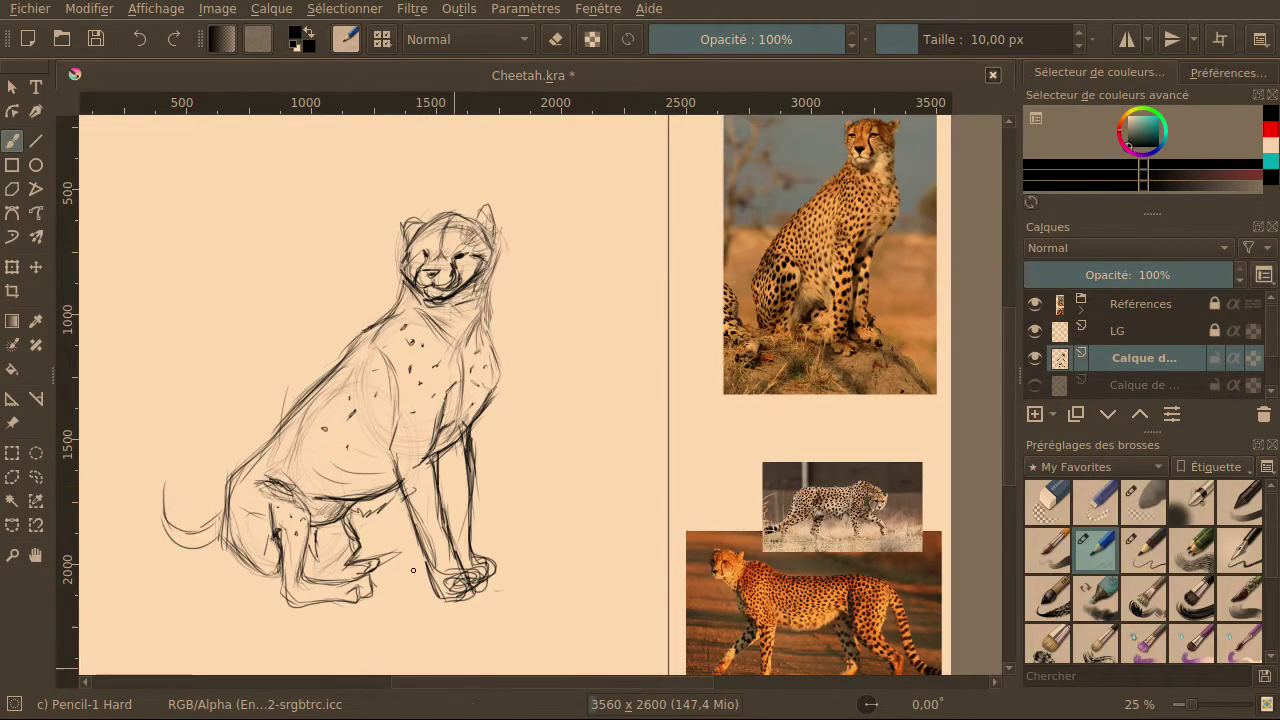
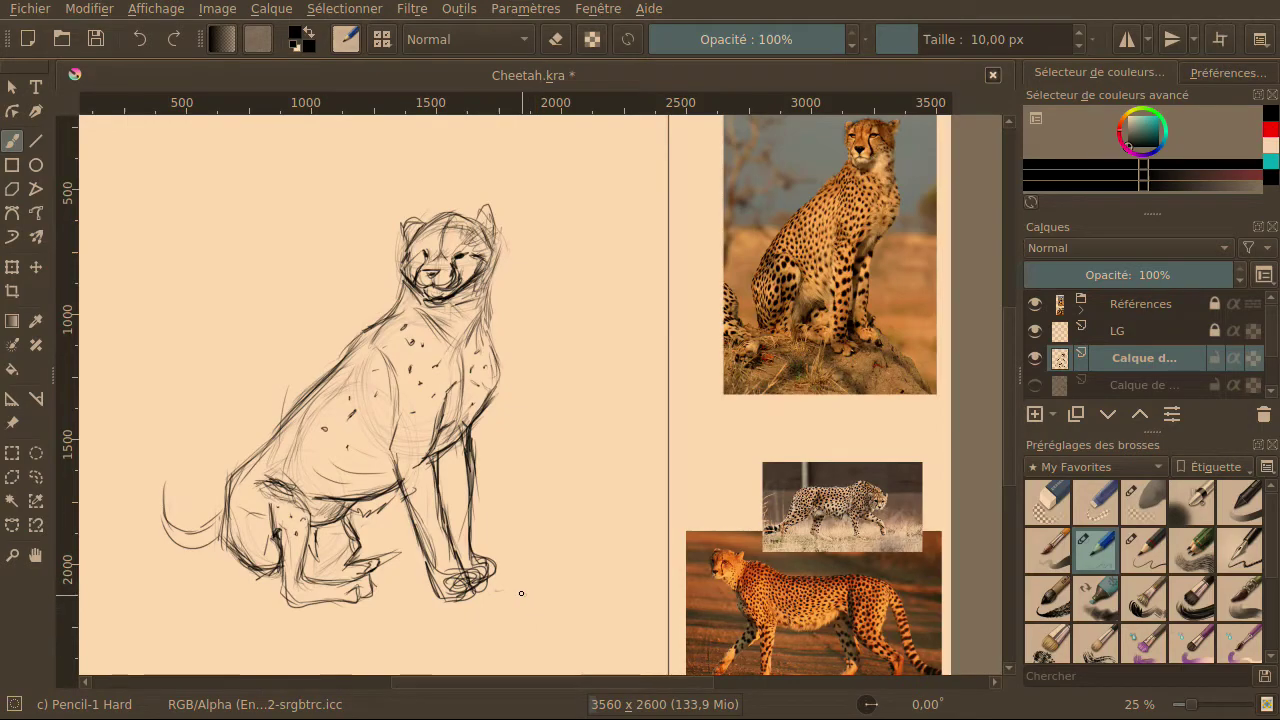
# Sketch a small front paw with rounded toes below and to the right of the cheetah's existing front paws.
pyautogui.moveTo(513, 594); pyautogui.dragTo(512, 614)
pyautogui.moveTo(508, 601)
pyautogui.mouseDown()
pyautogui.moveTo(501, 619)
pyautogui.moveTo(482, 617)
pyautogui.mouseUp()
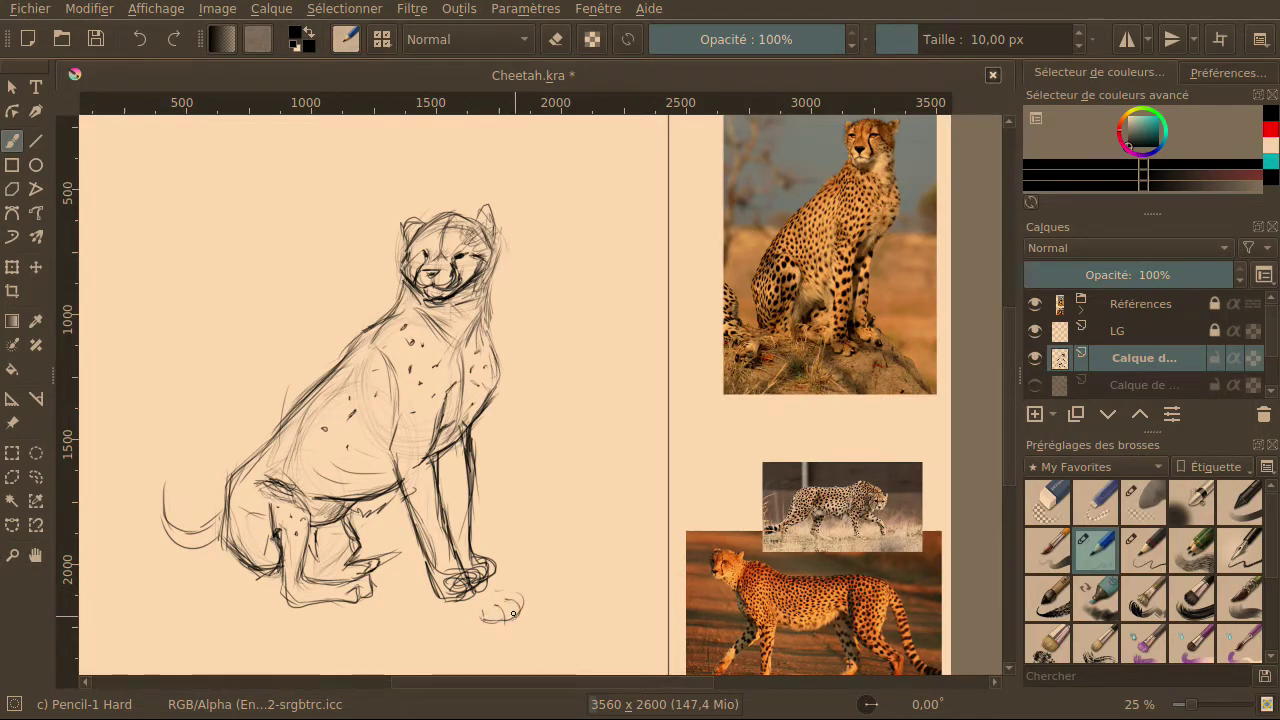
pyautogui.moveTo(505, 614); pyautogui.dragTo(496, 626)
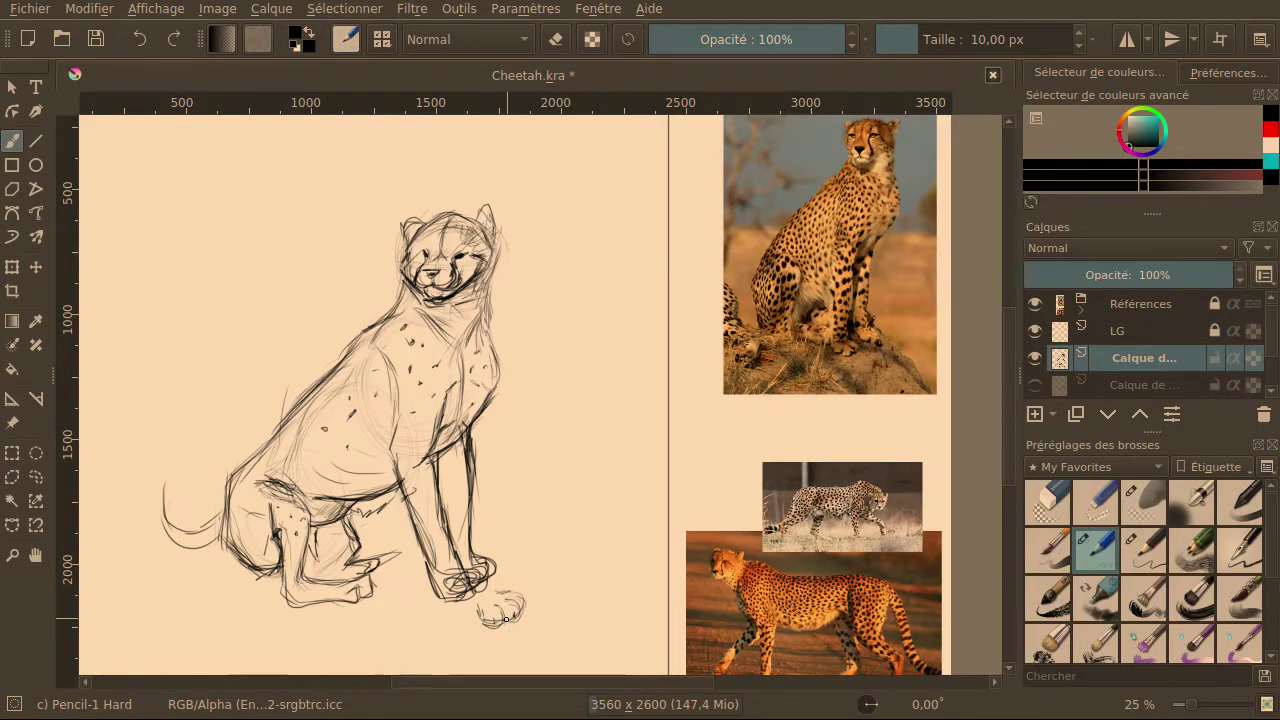
pyautogui.moveTo(508, 604)
pyautogui.mouseDown()
pyautogui.moveTo(531, 607)
pyautogui.moveTo(501, 623)
pyautogui.mouseUp()
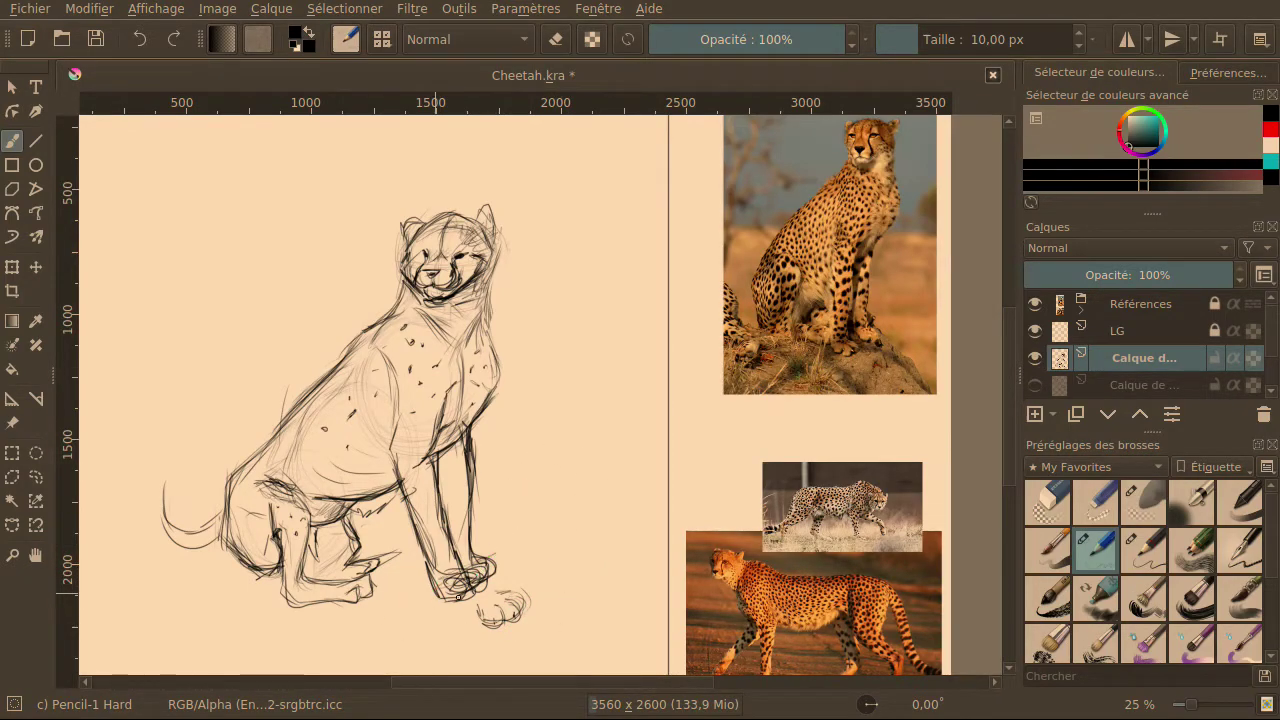
# Erase the old lower front legs and paws with Eraser Circle, and clear the inner leg line under the chest with Eraser Soft.
pyautogui.click(1047, 501)
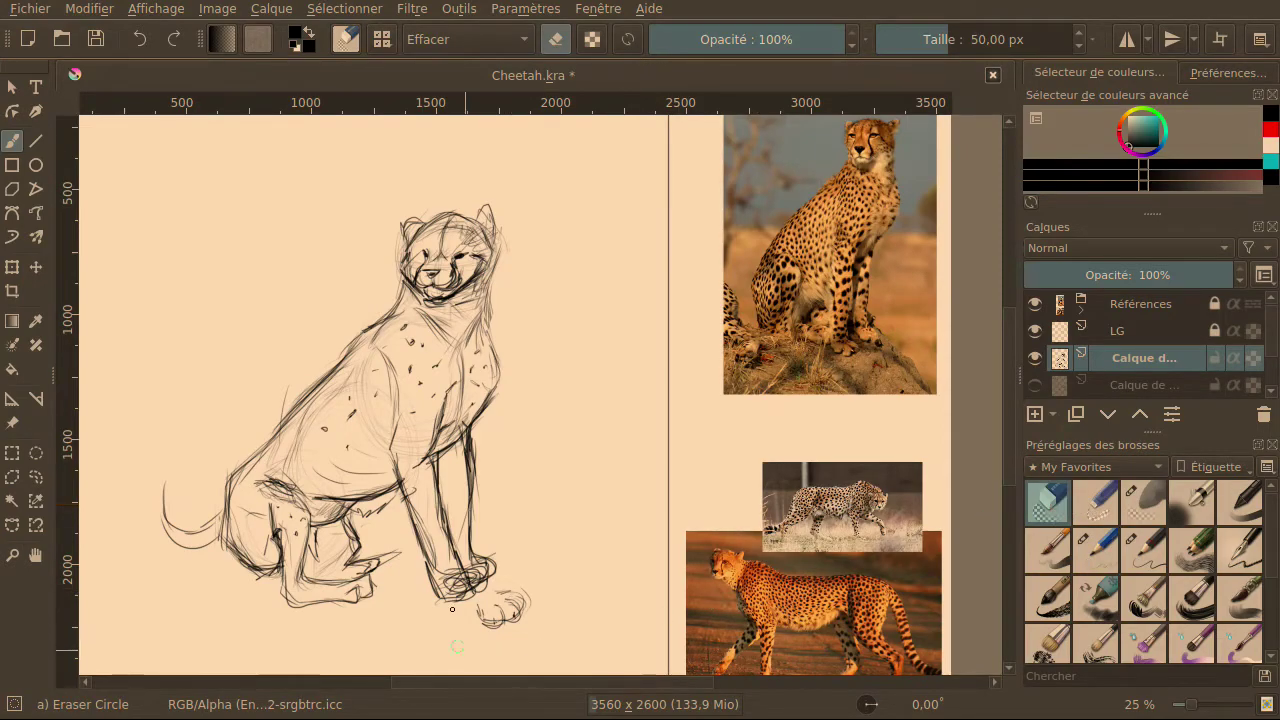
pyautogui.moveTo(455, 552)
pyautogui.mouseDown()
pyautogui.moveTo(437, 593)
pyautogui.moveTo(468, 591)
pyautogui.moveTo(479, 565)
pyautogui.moveTo(438, 579)
pyautogui.moveTo(416, 533)
pyautogui.moveTo(446, 553)
pyautogui.moveTo(429, 516)
pyautogui.mouseUp()
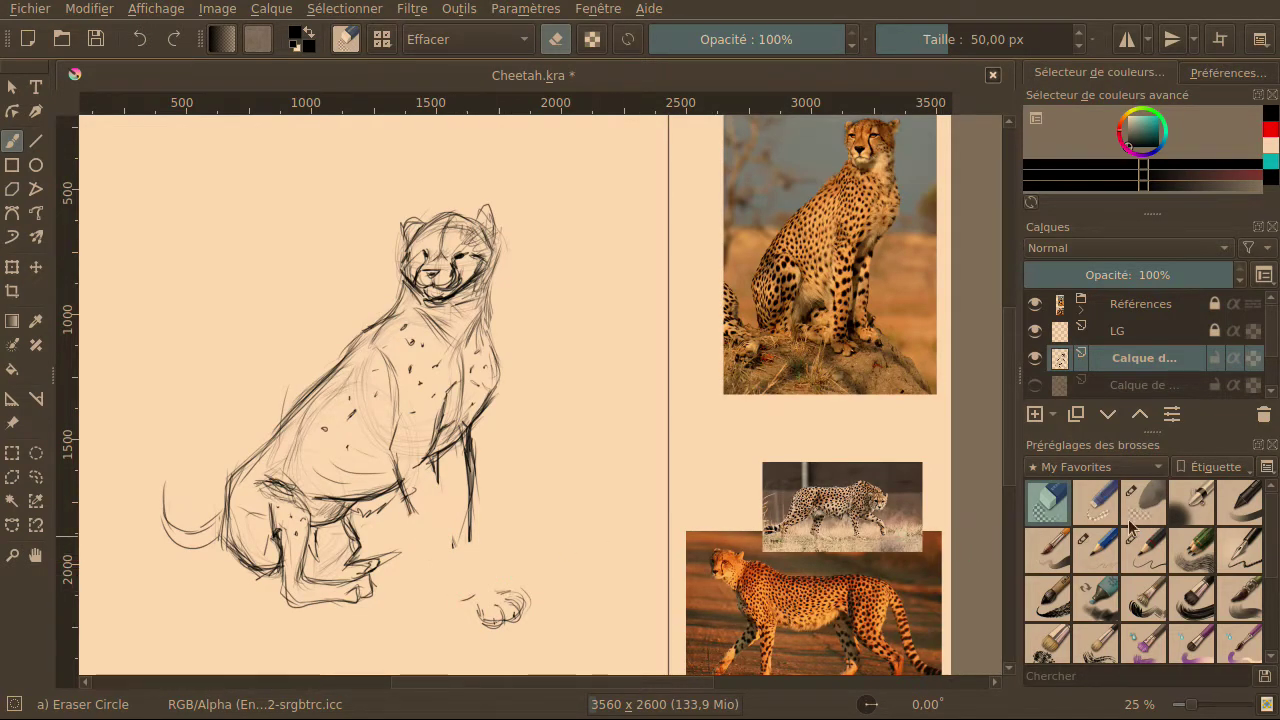
pyautogui.click(1090, 560)
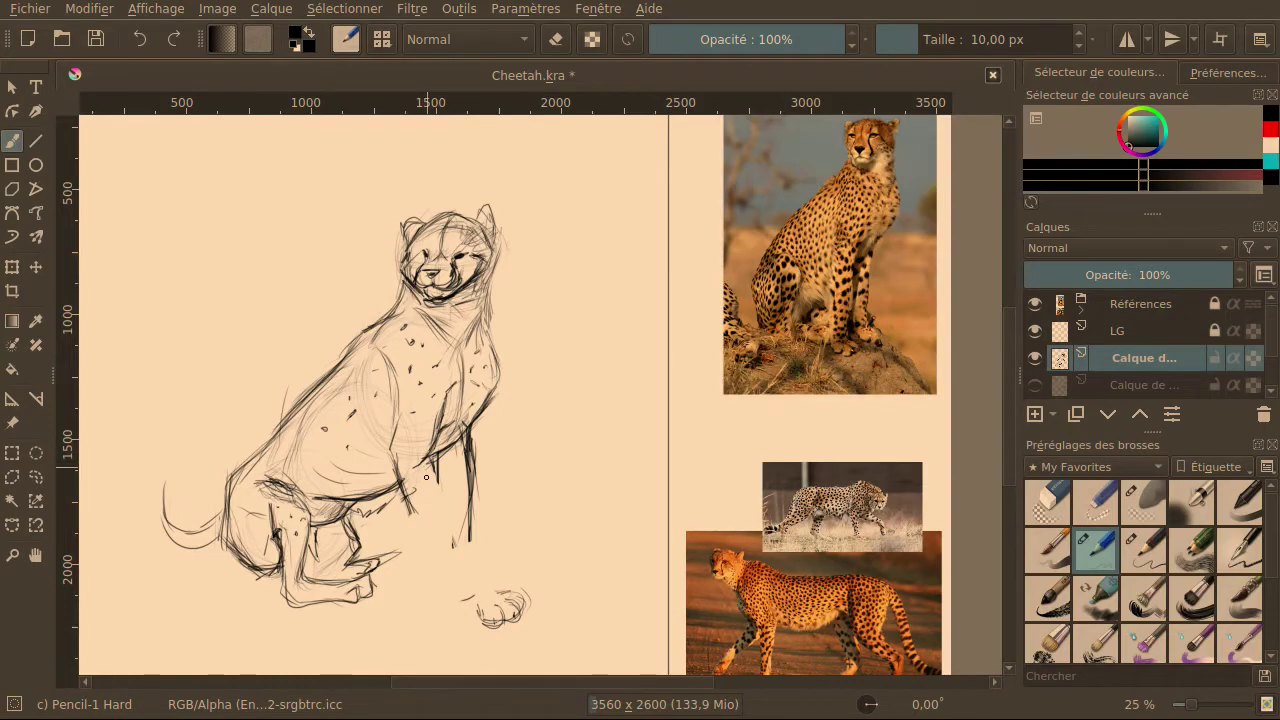
pyautogui.click(1140, 508)
pyautogui.moveTo(447, 391)
pyautogui.mouseDown()
pyautogui.moveTo(431, 483)
pyautogui.moveTo(421, 468)
pyautogui.moveTo(436, 469)
pyautogui.moveTo(436, 430)
pyautogui.moveTo(504, 373)
pyautogui.moveTo(434, 449)
pyautogui.mouseUp()
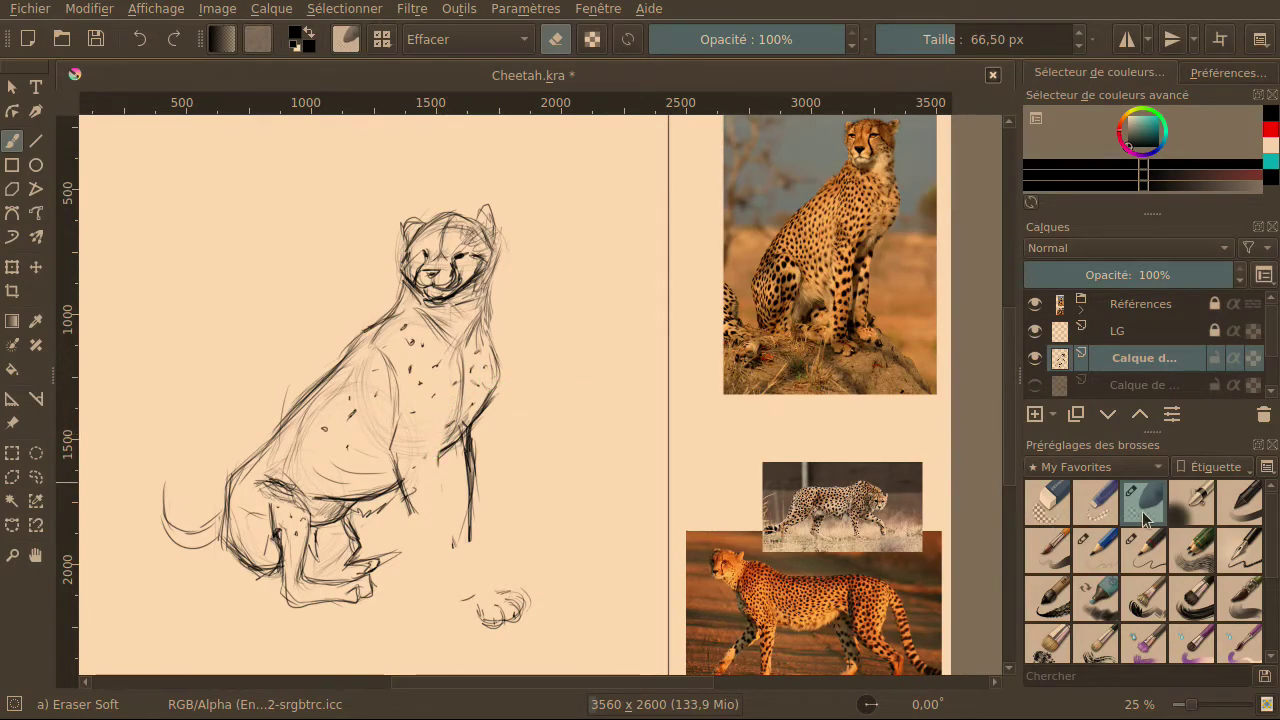
# Redraw the near front leg's contours from the chest downwards with Pencil-1 Hard, and undo the surplus strokes.
pyautogui.click(1096, 550)
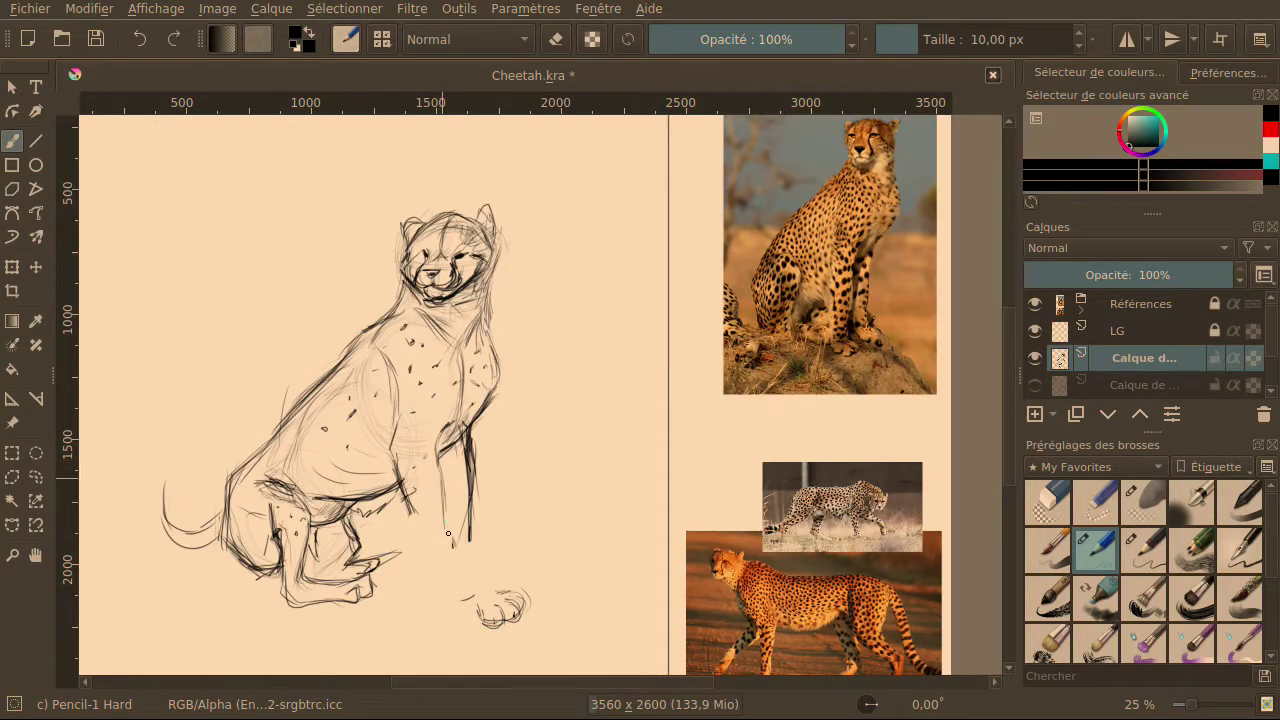
pyautogui.moveTo(407, 503); pyautogui.dragTo(432, 570)
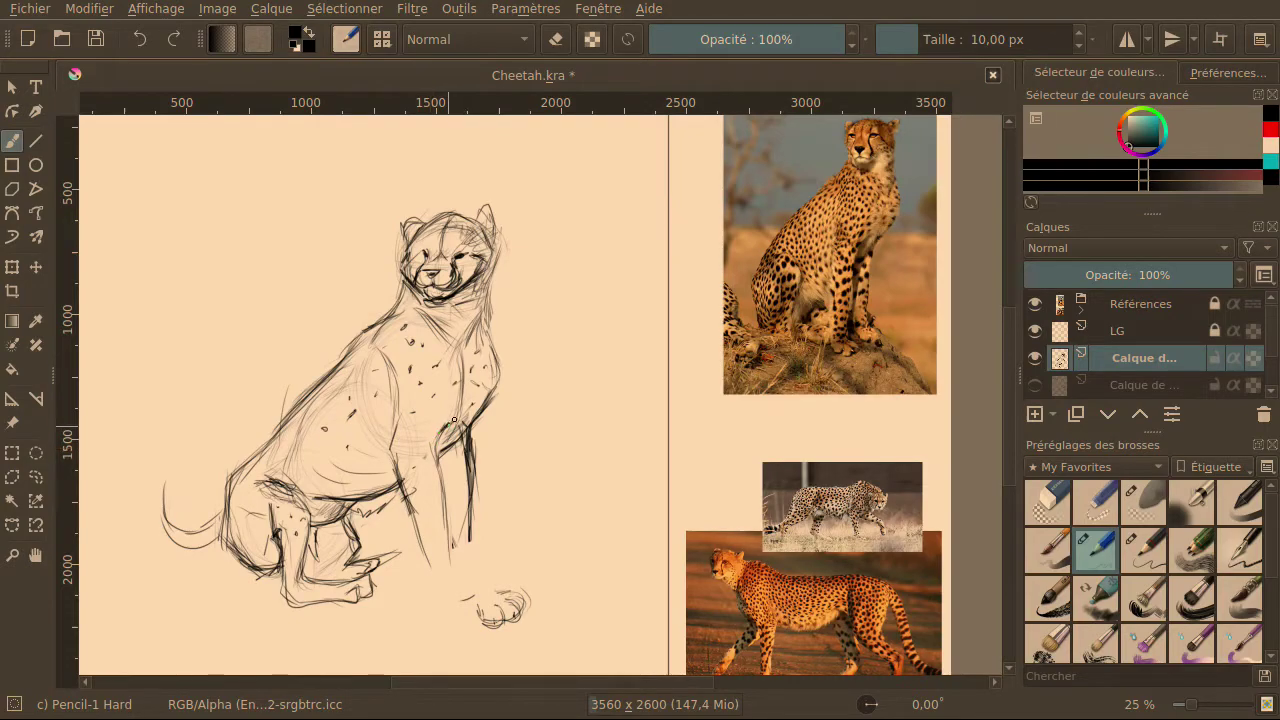
pyautogui.moveTo(446, 399)
pyautogui.mouseDown()
pyautogui.moveTo(474, 436)
pyautogui.moveTo(451, 414)
pyautogui.moveTo(455, 426)
pyautogui.mouseUp()
pyautogui.click(141, 40)
pyautogui.click(141, 40)
# Sketch loose curved construction strokes in the blank area between the sitting cheetah and the reference photos.
pyautogui.moveTo(579, 470)
pyautogui.mouseDown()
pyautogui.moveTo(575, 404)
pyautogui.moveTo(534, 489)
pyautogui.moveTo(580, 468)
pyautogui.mouseUp()
pyautogui.moveTo(544, 401); pyautogui.dragTo(523, 447)
pyautogui.moveTo(640, 412); pyautogui.dragTo(665, 445)
pyautogui.moveTo(597, 489)
pyautogui.mouseDown()
pyautogui.moveTo(655, 457)
pyautogui.moveTo(558, 480)
pyautogui.moveTo(600, 488)
pyautogui.mouseUp()
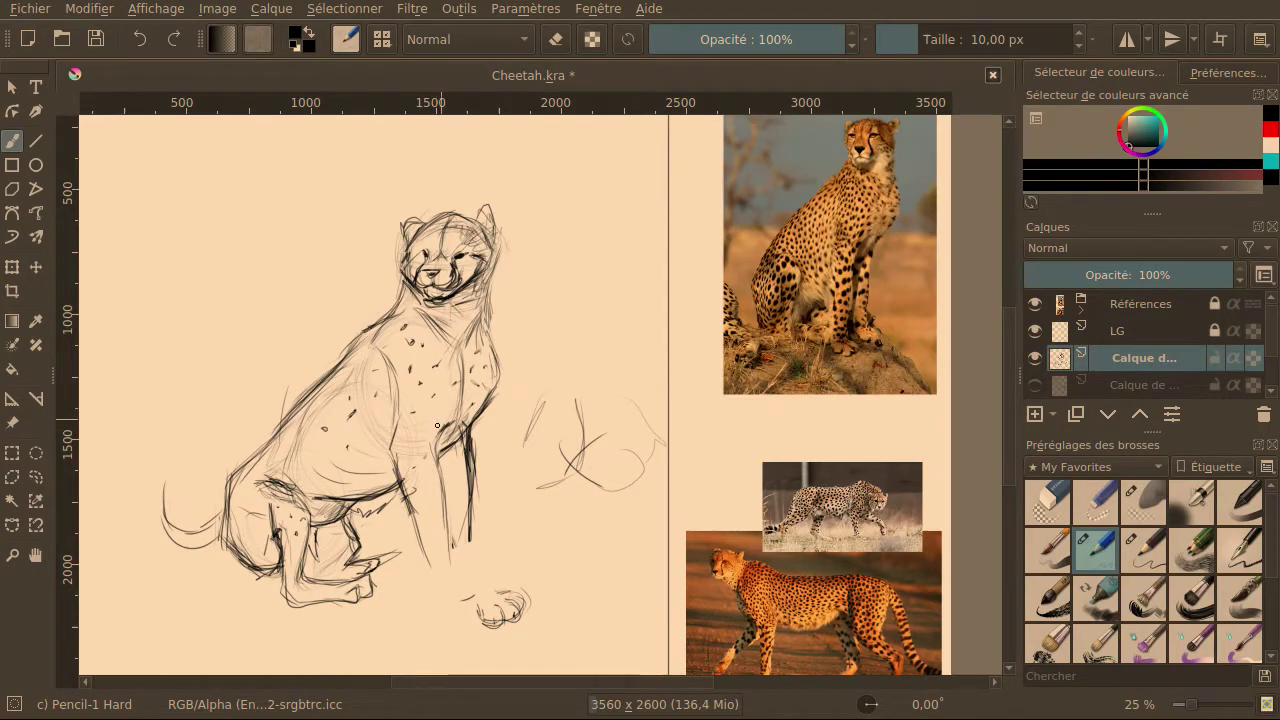
# Dot more small coat spots and add light strokes on the sitting cheetah's chest above the front legs.
pyautogui.click(438, 366)
pyautogui.moveTo(459, 375); pyautogui.dragTo(442, 419)
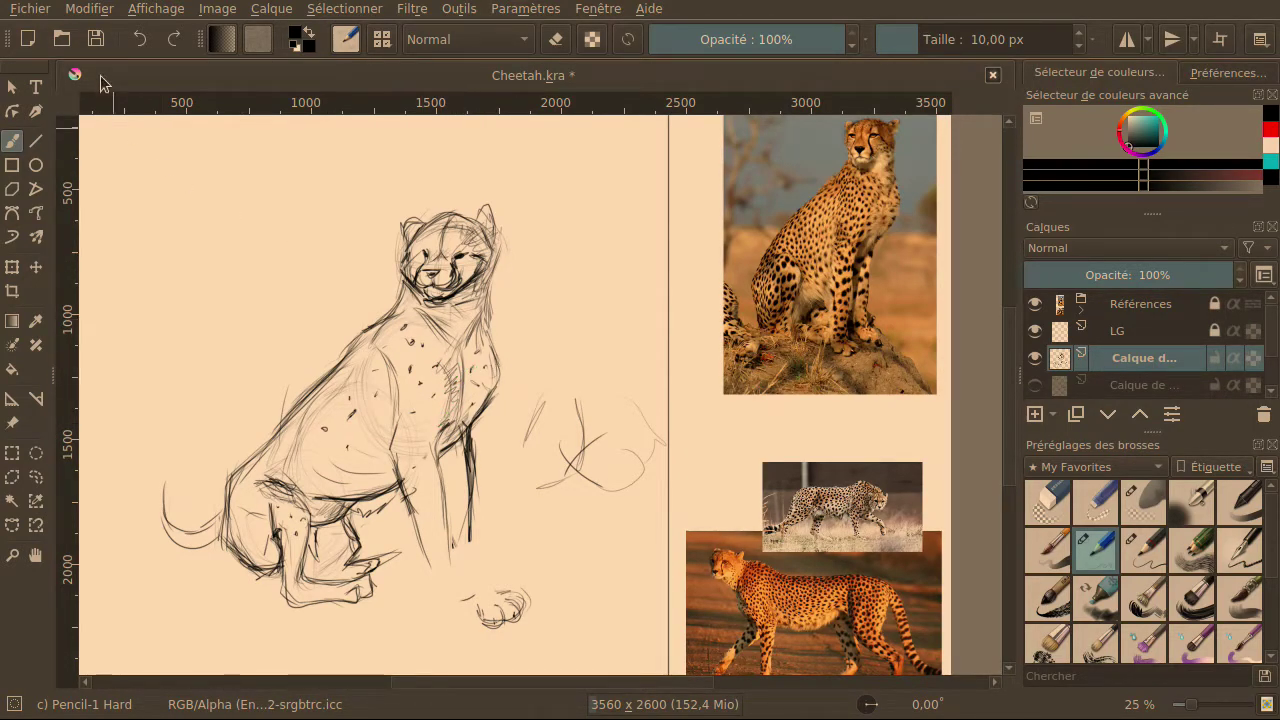
pyautogui.click(140, 39)
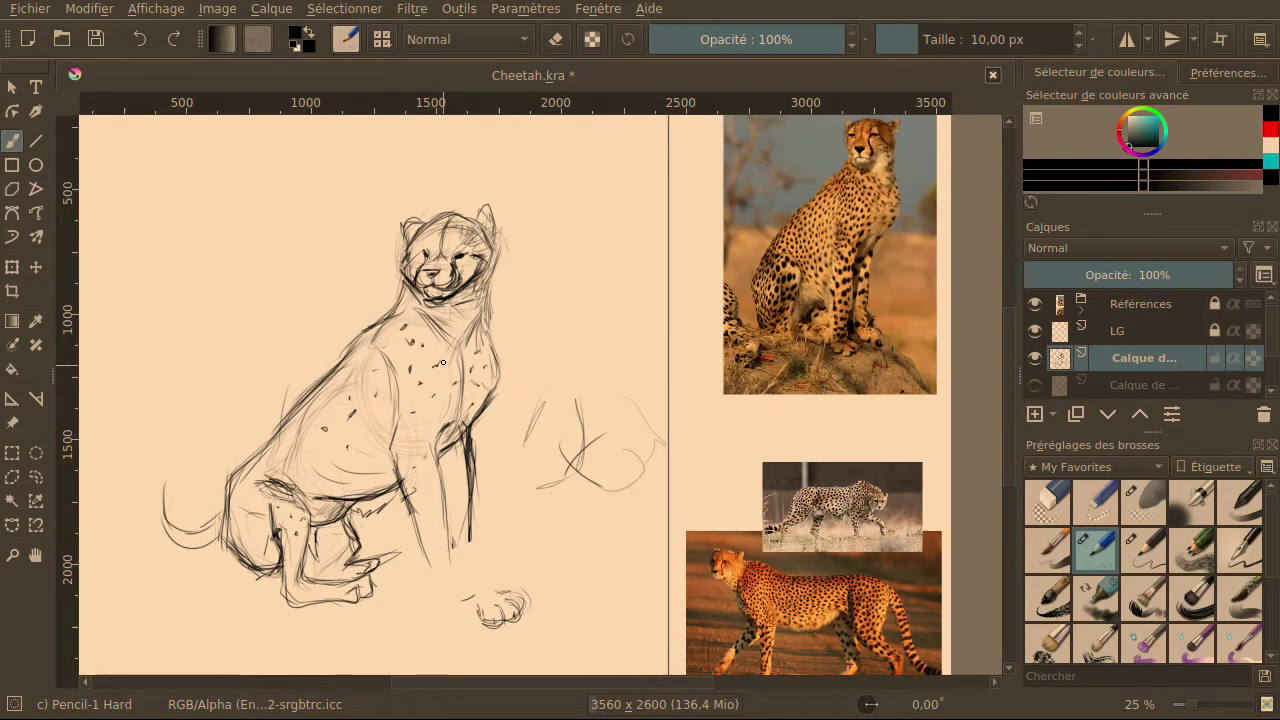
pyautogui.moveTo(452, 381); pyautogui.dragTo(443, 407)
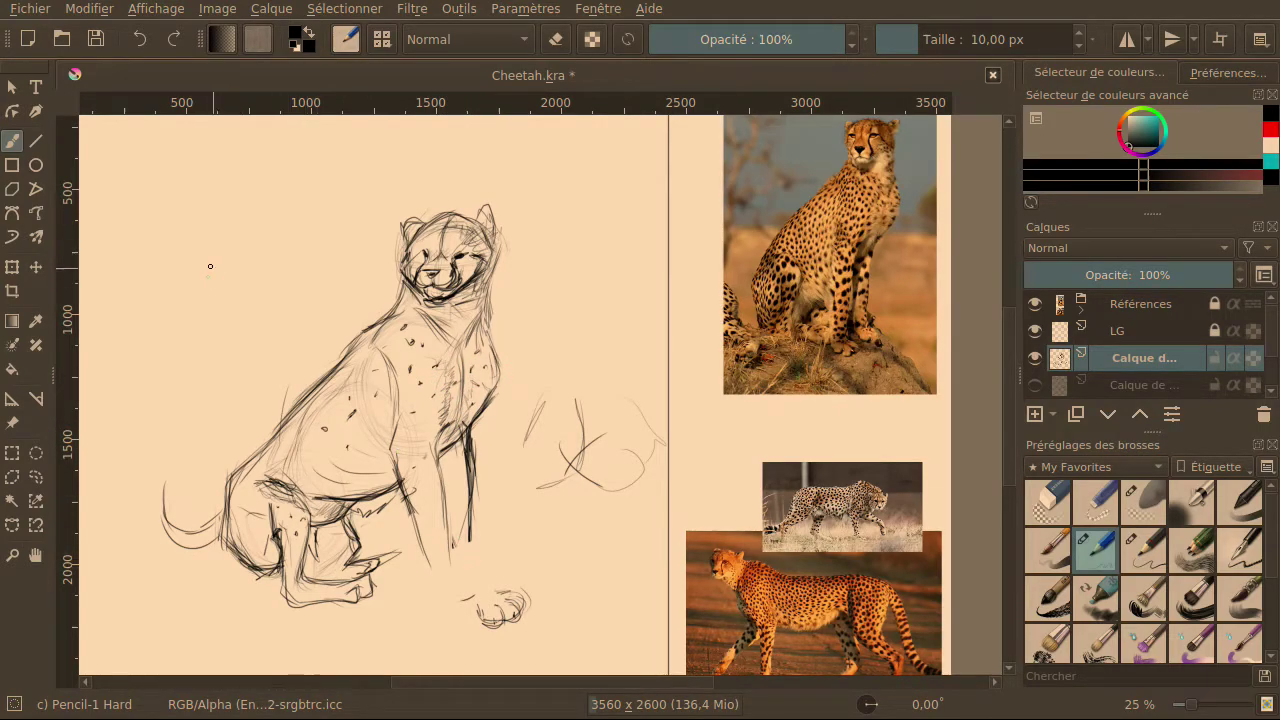
# Sketch a light study of the shoulder, chest and upper foreleg in the blank area behind the cheetah's back.
pyautogui.moveTo(197, 247); pyautogui.dragTo(180, 343)
pyautogui.moveTo(245, 242)
pyautogui.mouseDown()
pyautogui.moveTo(232, 317)
pyautogui.moveTo(254, 306)
pyautogui.moveTo(255, 321)
pyautogui.moveTo(216, 357)
pyautogui.moveTo(247, 339)
pyautogui.moveTo(196, 358)
pyautogui.moveTo(210, 369)
pyautogui.moveTo(190, 400)
pyautogui.mouseUp()
pyautogui.moveTo(208, 438)
pyautogui.mouseDown()
pyautogui.moveTo(211, 463)
pyautogui.moveTo(187, 465)
pyautogui.mouseUp()
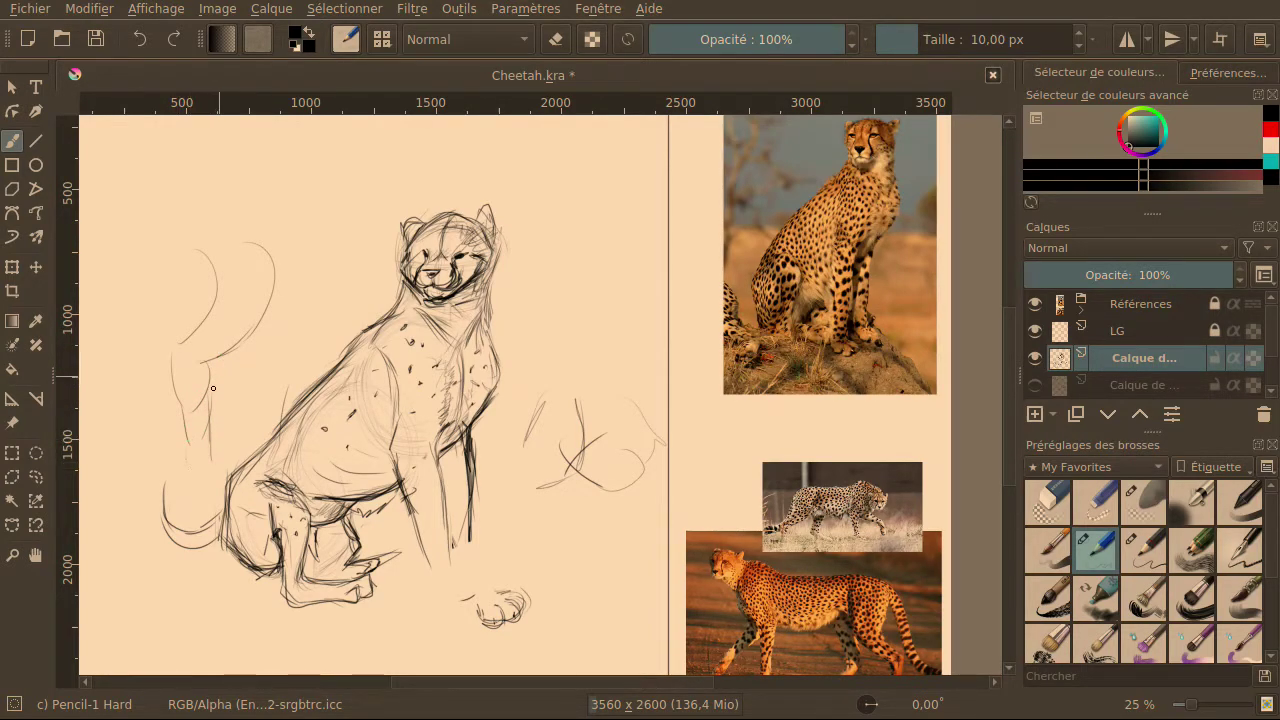
pyautogui.moveTo(204, 358); pyautogui.dragTo(204, 420)
pyautogui.moveTo(188, 330); pyautogui.dragTo(205, 280)
pyautogui.moveTo(290, 260)
pyautogui.mouseDown()
pyautogui.moveTo(296, 319)
pyautogui.moveTo(306, 302)
pyautogui.moveTo(286, 354)
pyautogui.moveTo(255, 348)
pyautogui.moveTo(281, 320)
pyautogui.moveTo(293, 329)
pyautogui.moveTo(283, 364)
pyautogui.moveTo(260, 400)
pyautogui.mouseUp()
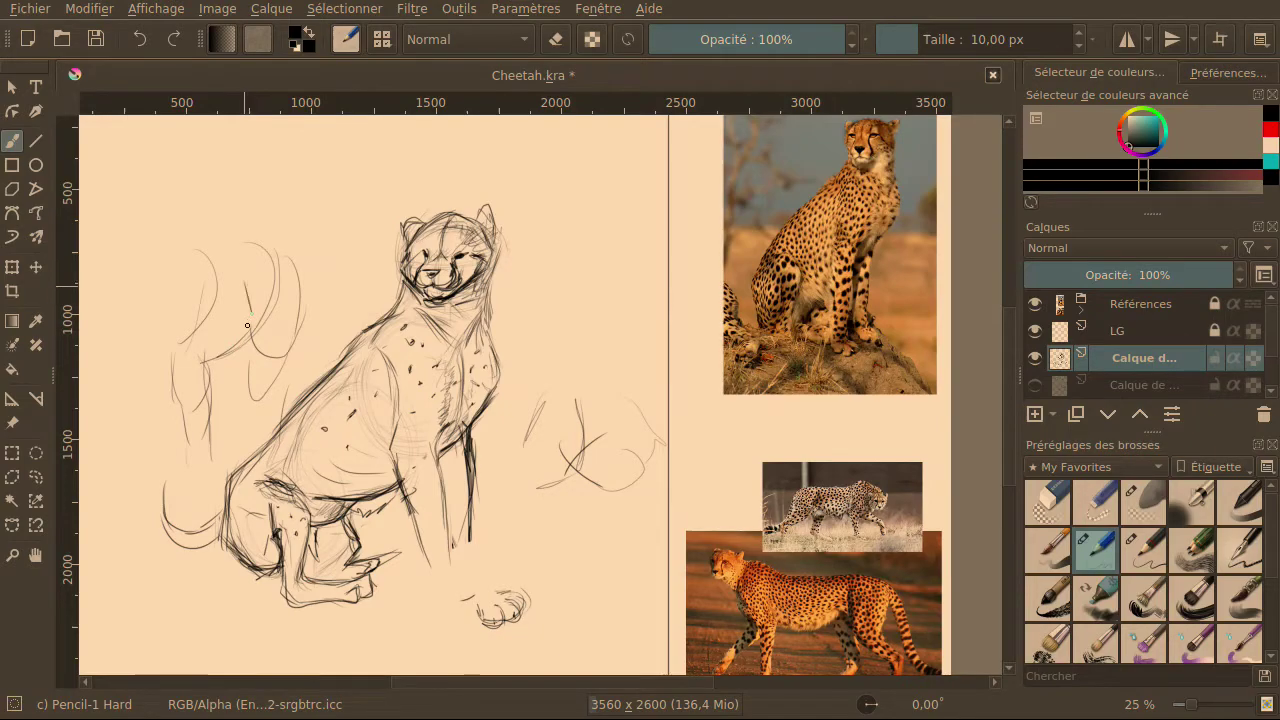
pyautogui.moveTo(264, 303); pyautogui.dragTo(249, 333)
pyautogui.click(139, 39)
pyautogui.hotkey('ctrl', 'shift', 'z')
# Zoom in on the walking cheetah photo, add a paint layer above the Références group, and choose red as the brush colour.
pyautogui.scroll(2, 849, 360)
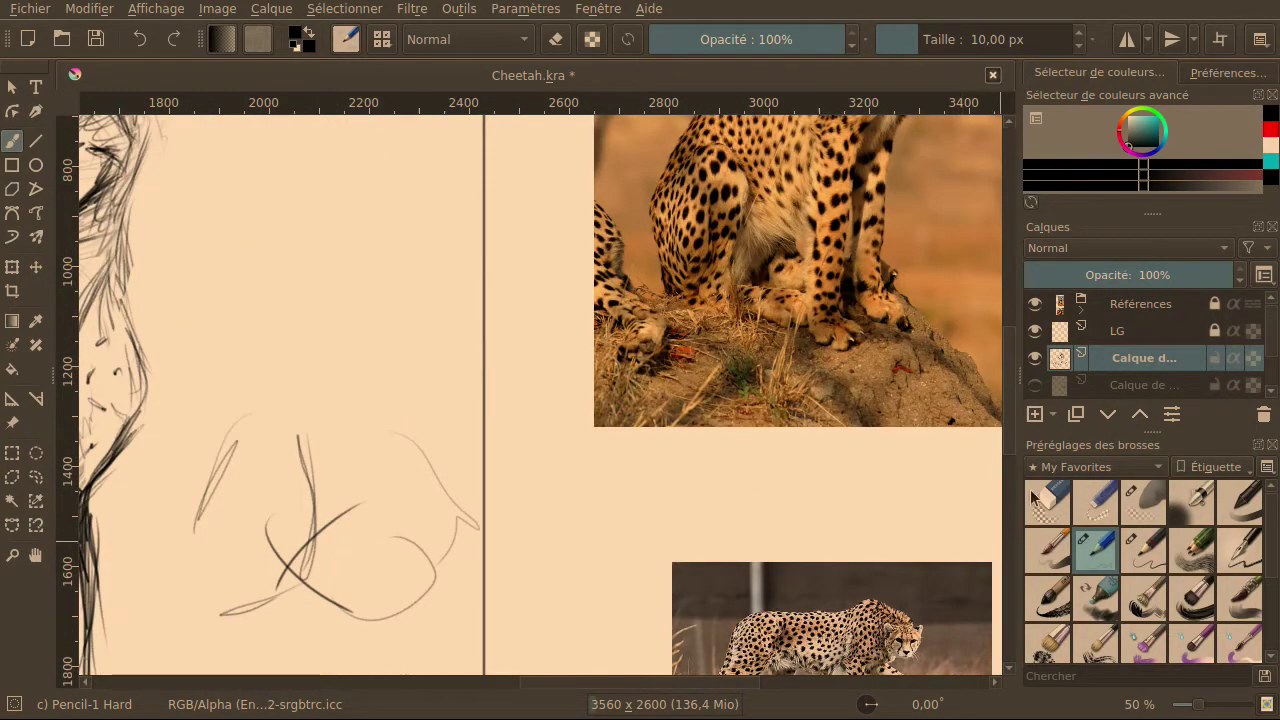
pyautogui.scroll(-5, 1010, 480)
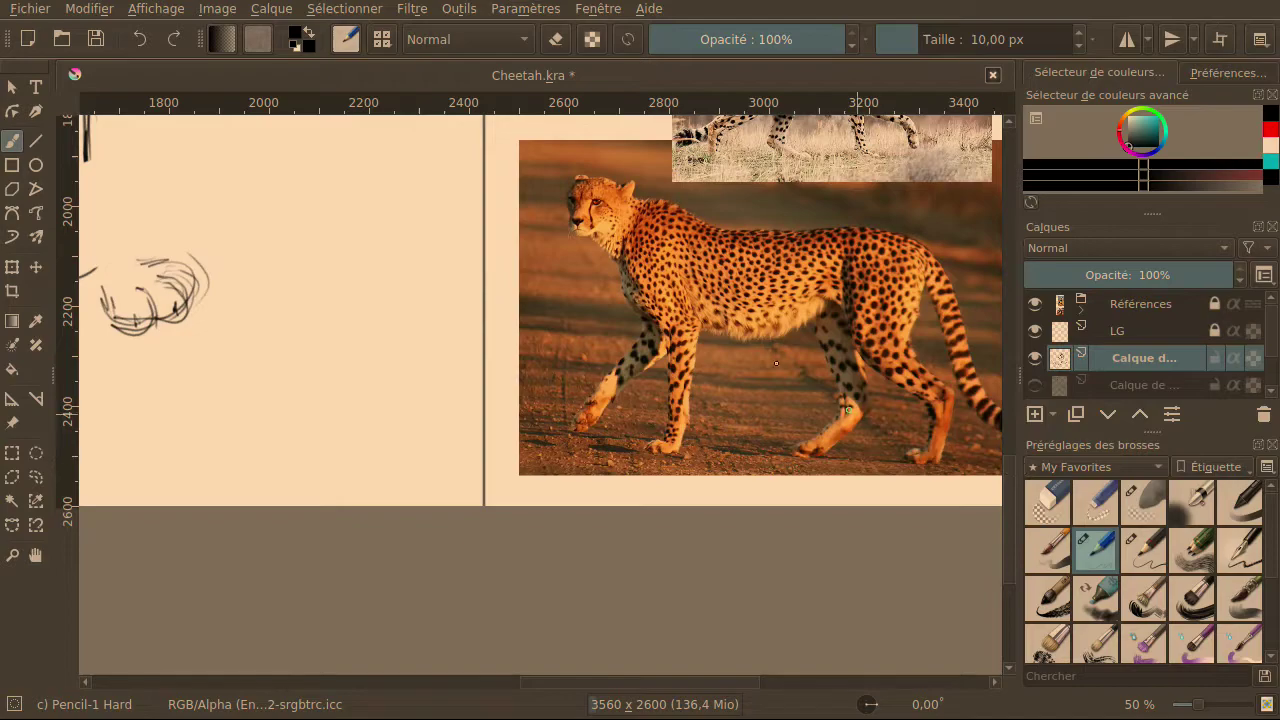
pyautogui.scroll(2, 795, 380)
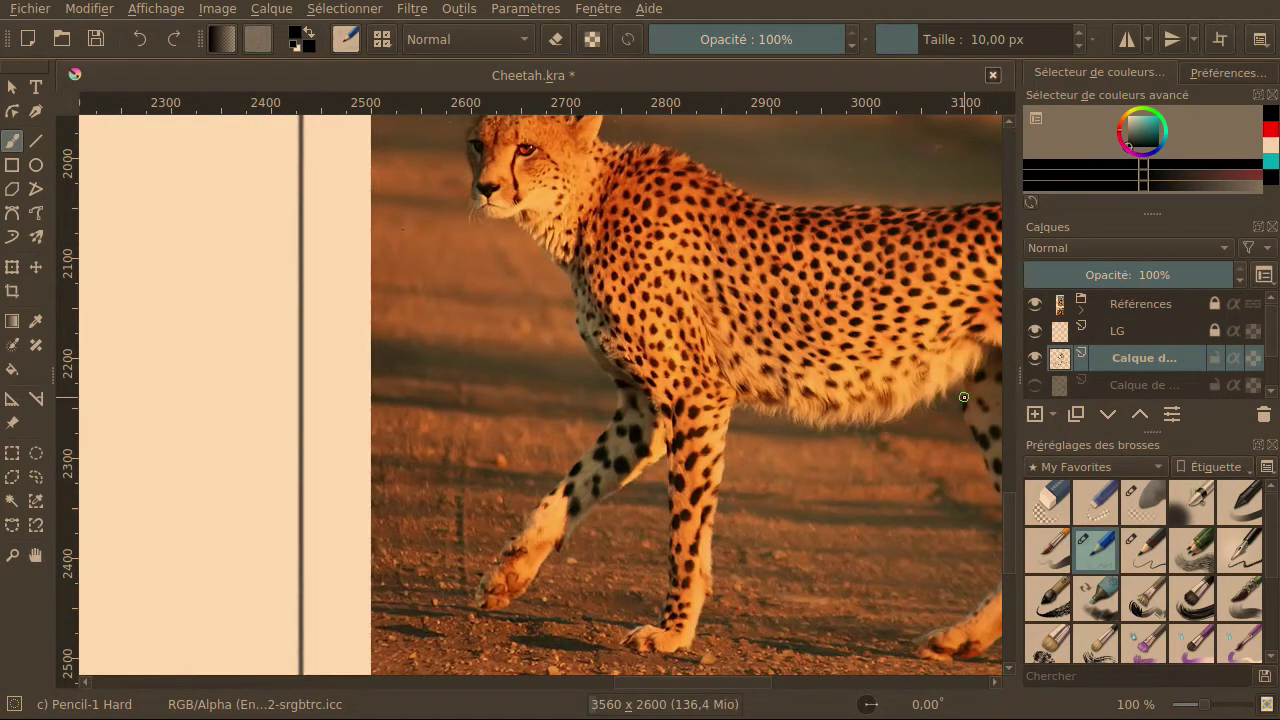
pyautogui.click(1120, 305)
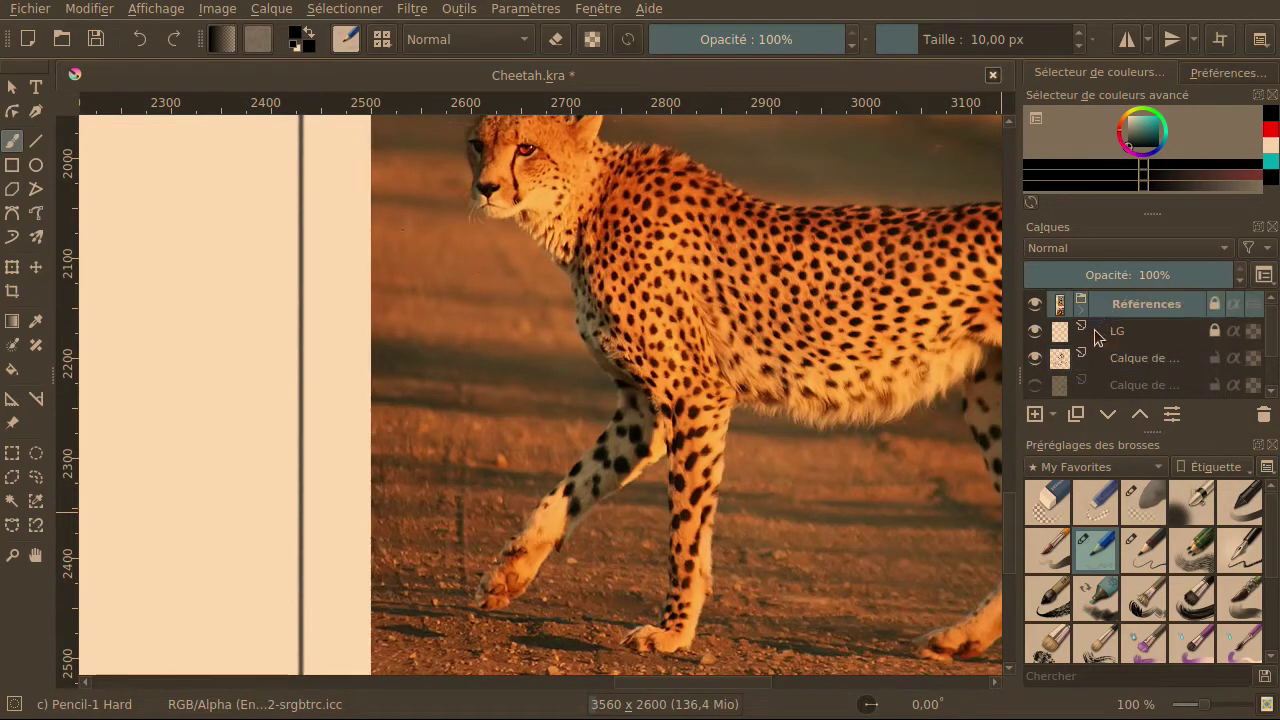
pyautogui.click(1034, 414)
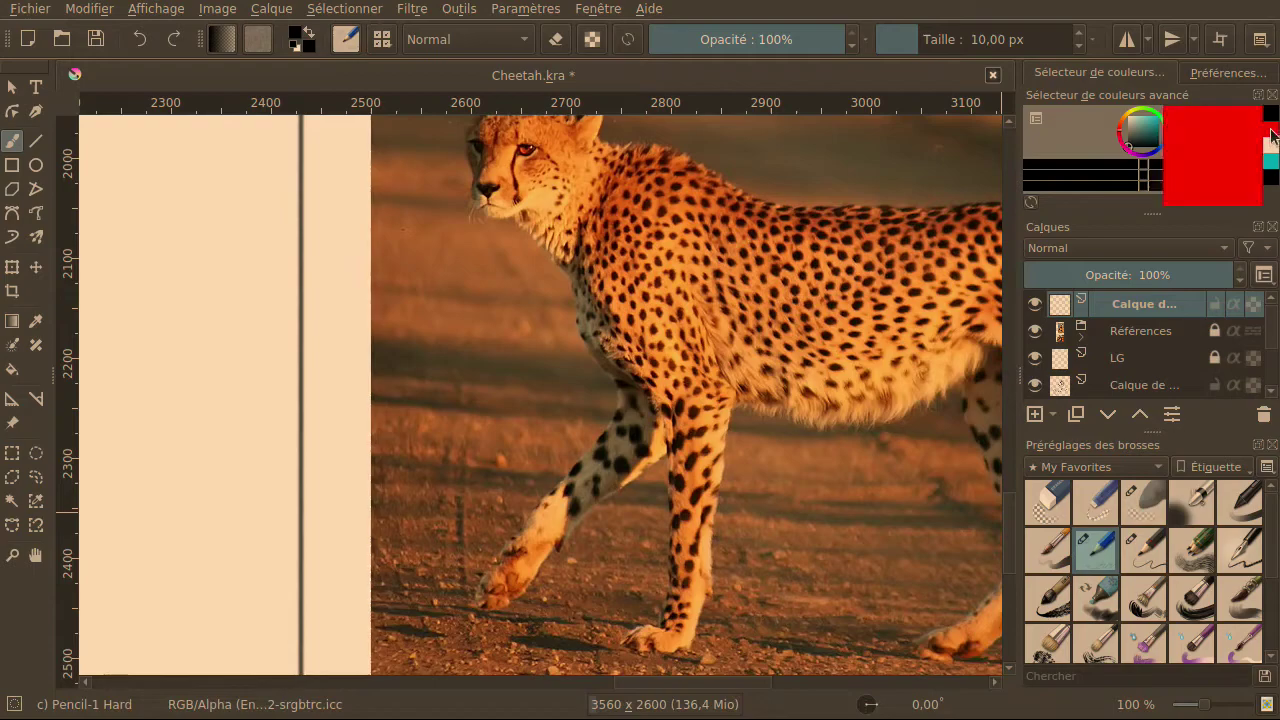
pyautogui.click(1272, 134)
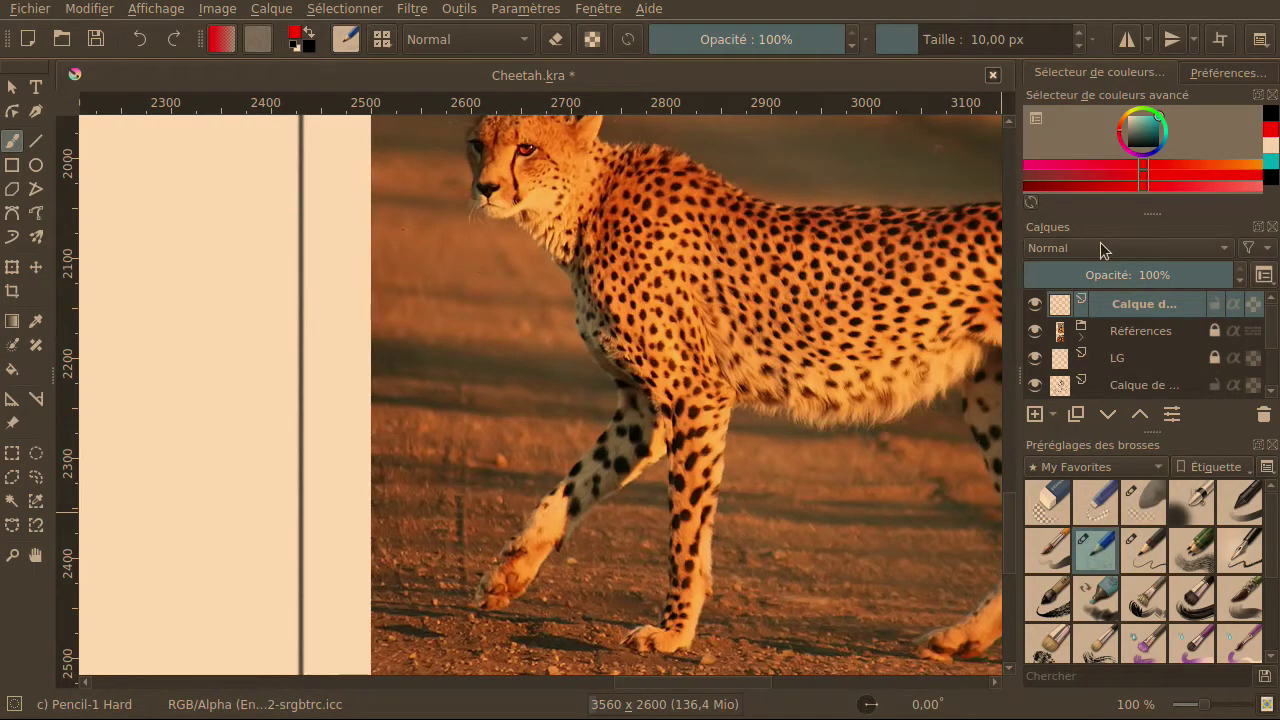
pyautogui.click(930, 40)
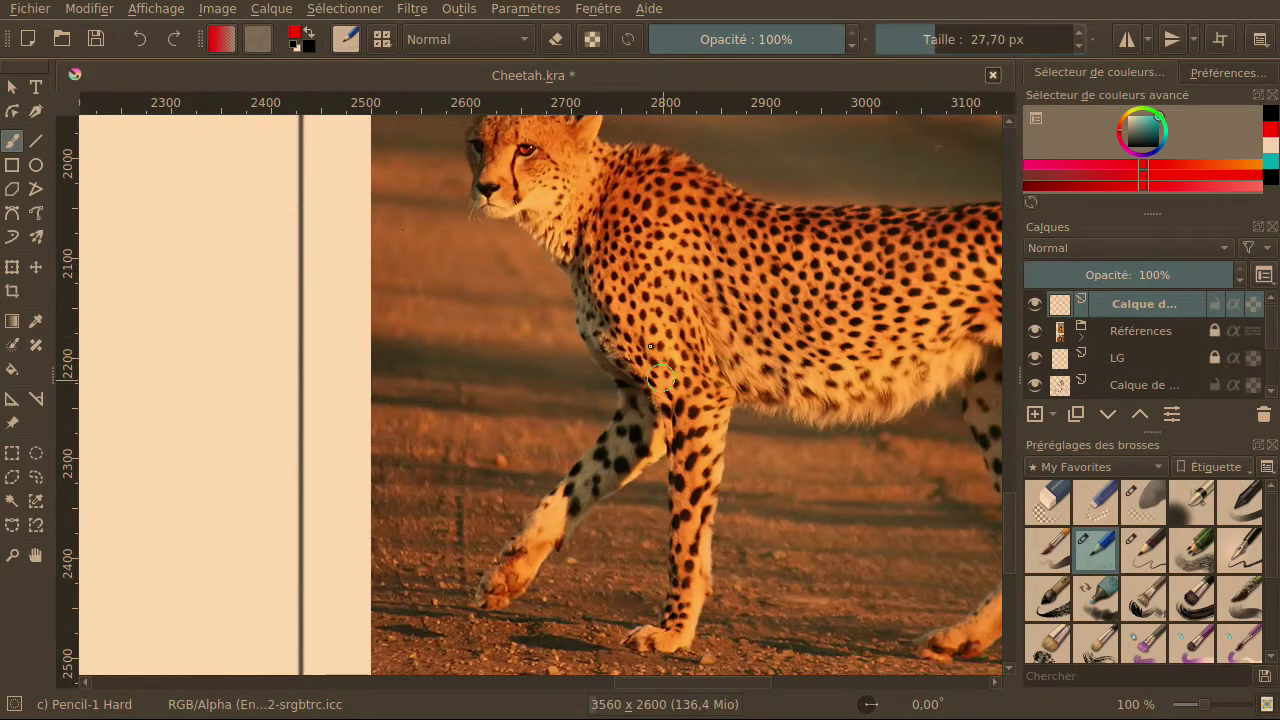
pyautogui.moveTo(578, 278)
pyautogui.mouseDown()
pyautogui.moveTo(583, 320)
pyautogui.moveTo(633, 386)
pyautogui.mouseUp()
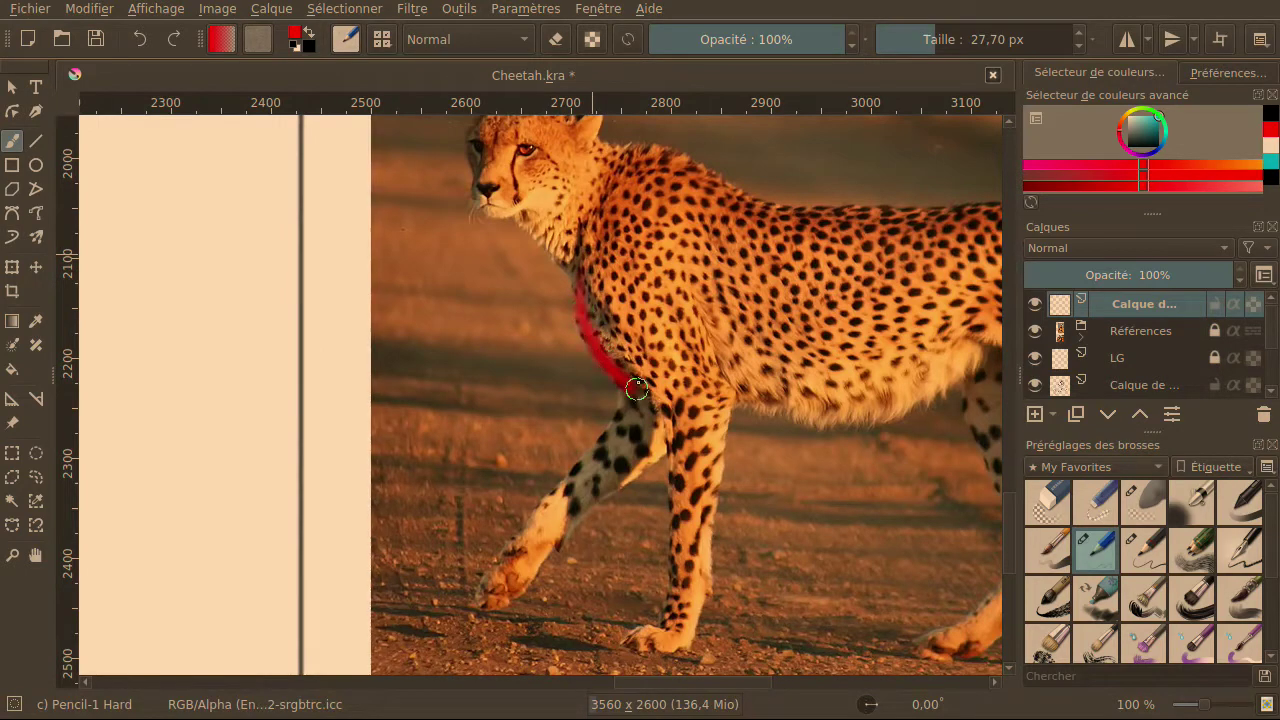
pyautogui.click(139, 39)
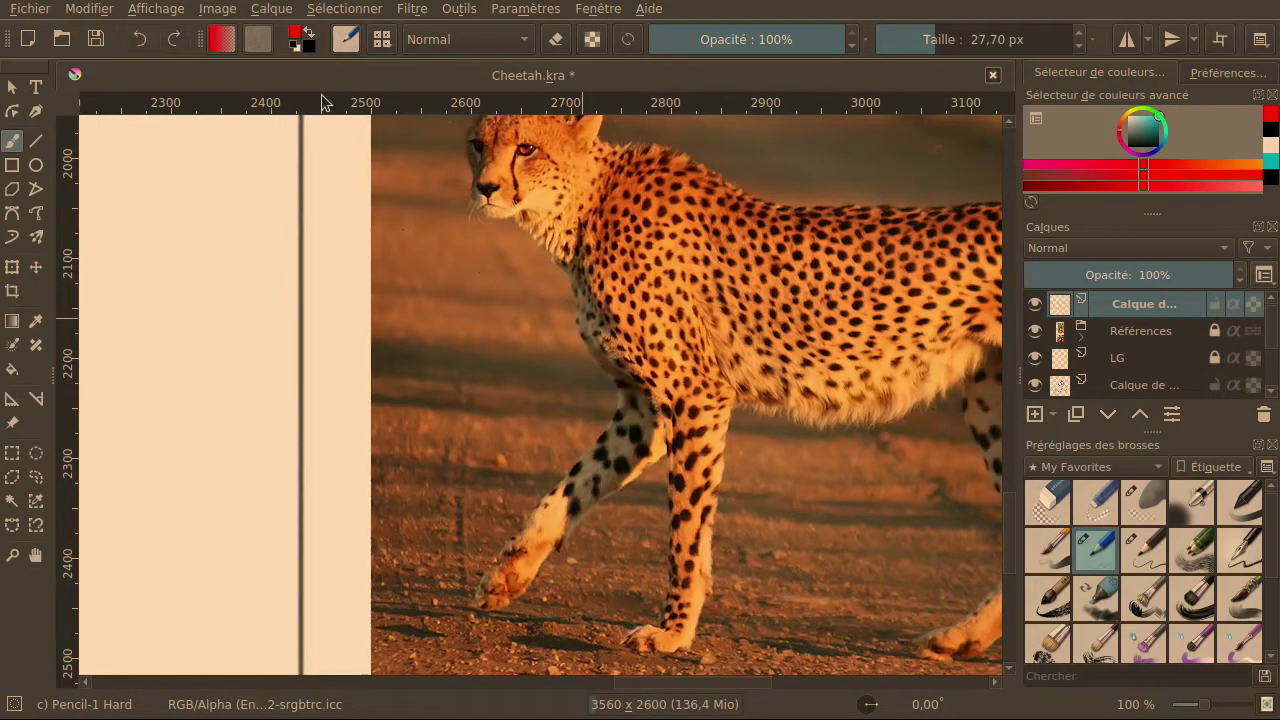
# Outline the walking cheetah's shoulder in red with a 15,87 px brush, and reinforce its rear edge with Pencil-2.
pyautogui.click(925, 41)
pyautogui.moveTo(925, 41); pyautogui.dragTo(927, 41)
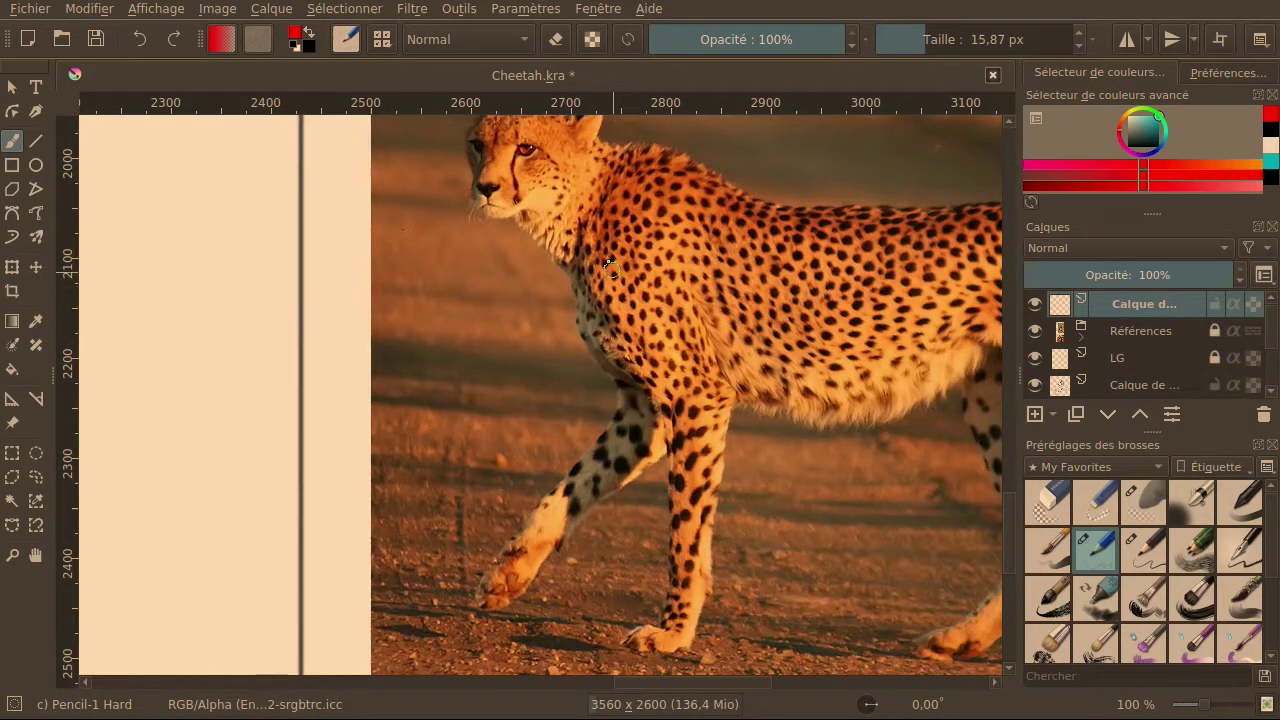
pyautogui.moveTo(597, 295)
pyautogui.mouseDown()
pyautogui.moveTo(652, 383)
pyautogui.moveTo(596, 269)
pyautogui.moveTo(615, 185)
pyautogui.moveTo(590, 255)
pyautogui.moveTo(611, 340)
pyautogui.mouseUp()
pyautogui.moveTo(661, 400); pyautogui.dragTo(678, 415)
pyautogui.moveTo(708, 362)
pyautogui.mouseDown()
pyautogui.moveTo(701, 272)
pyautogui.moveTo(684, 286)
pyautogui.moveTo(722, 217)
pyautogui.moveTo(720, 168)
pyautogui.mouseUp()
pyautogui.click(143, 14)
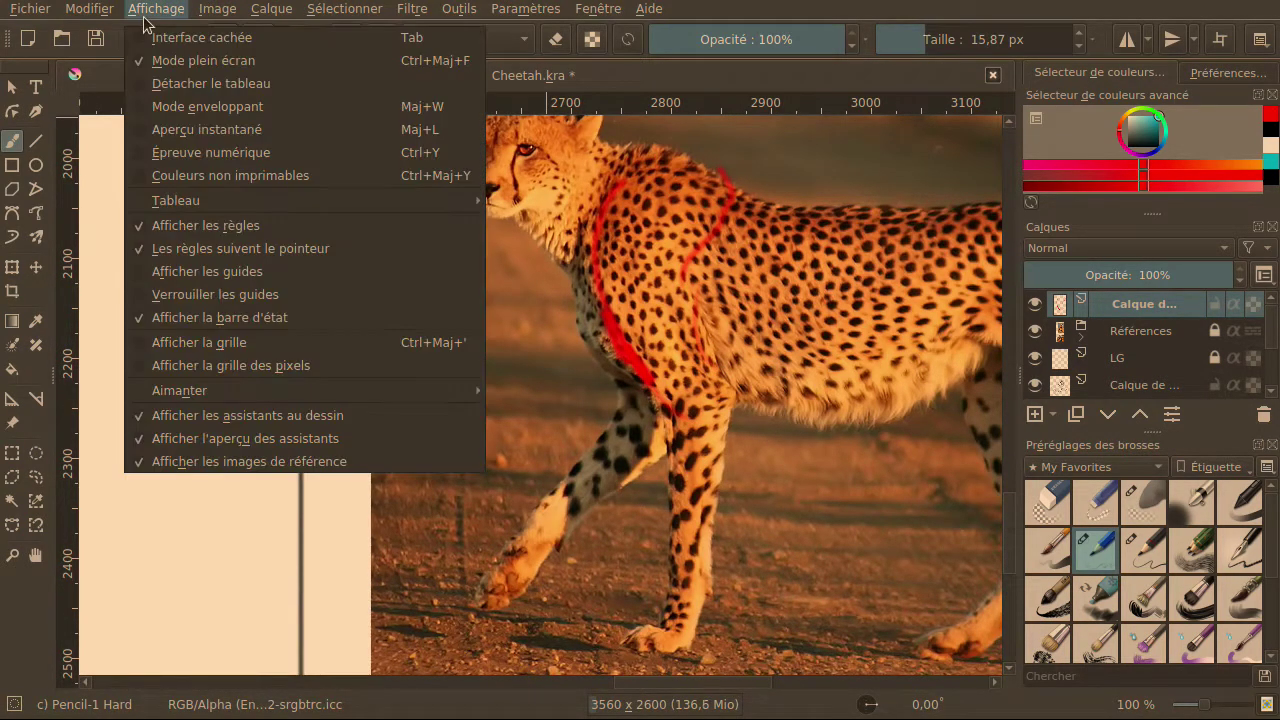
pyautogui.click(111, 195)
pyautogui.click(143, 40)
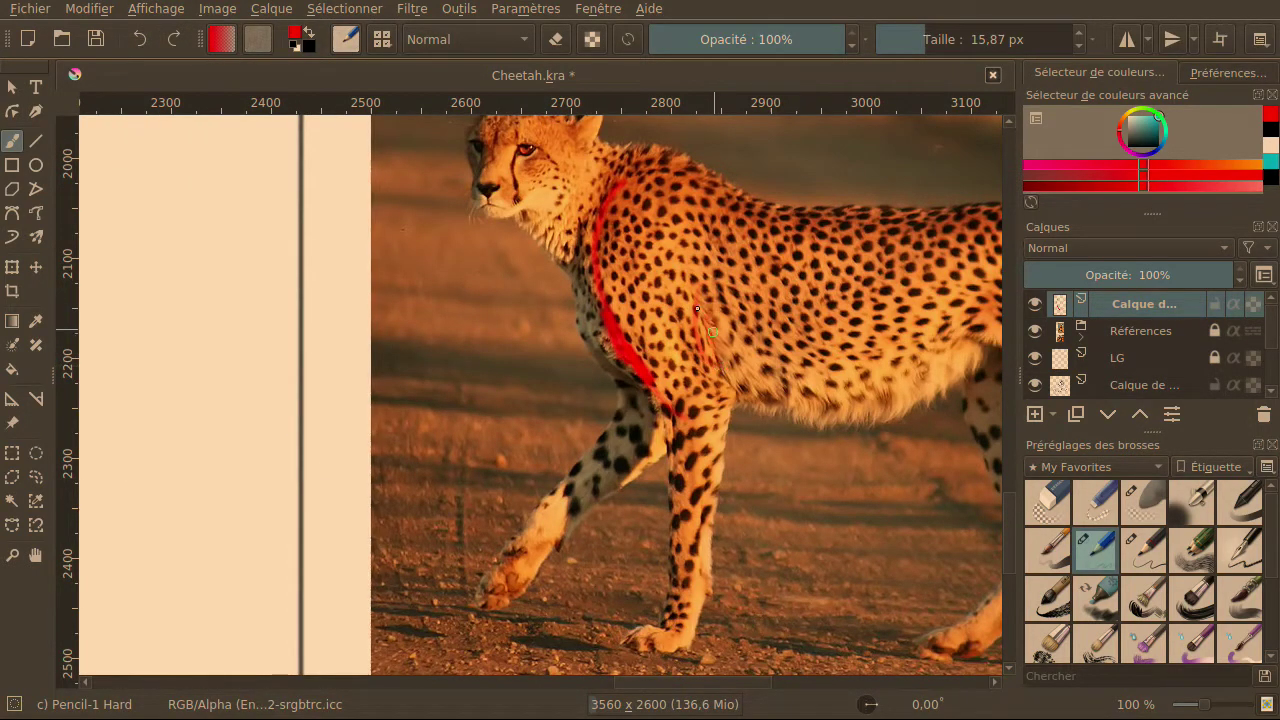
pyautogui.moveTo(705, 248)
pyautogui.mouseDown()
pyautogui.moveTo(705, 192)
pyautogui.moveTo(612, 201)
pyautogui.mouseUp()
pyautogui.moveTo(680, 162)
pyautogui.mouseDown()
pyautogui.moveTo(699, 197)
pyautogui.moveTo(677, 268)
pyautogui.moveTo(716, 388)
pyautogui.mouseUp()
pyautogui.click(1143, 550)
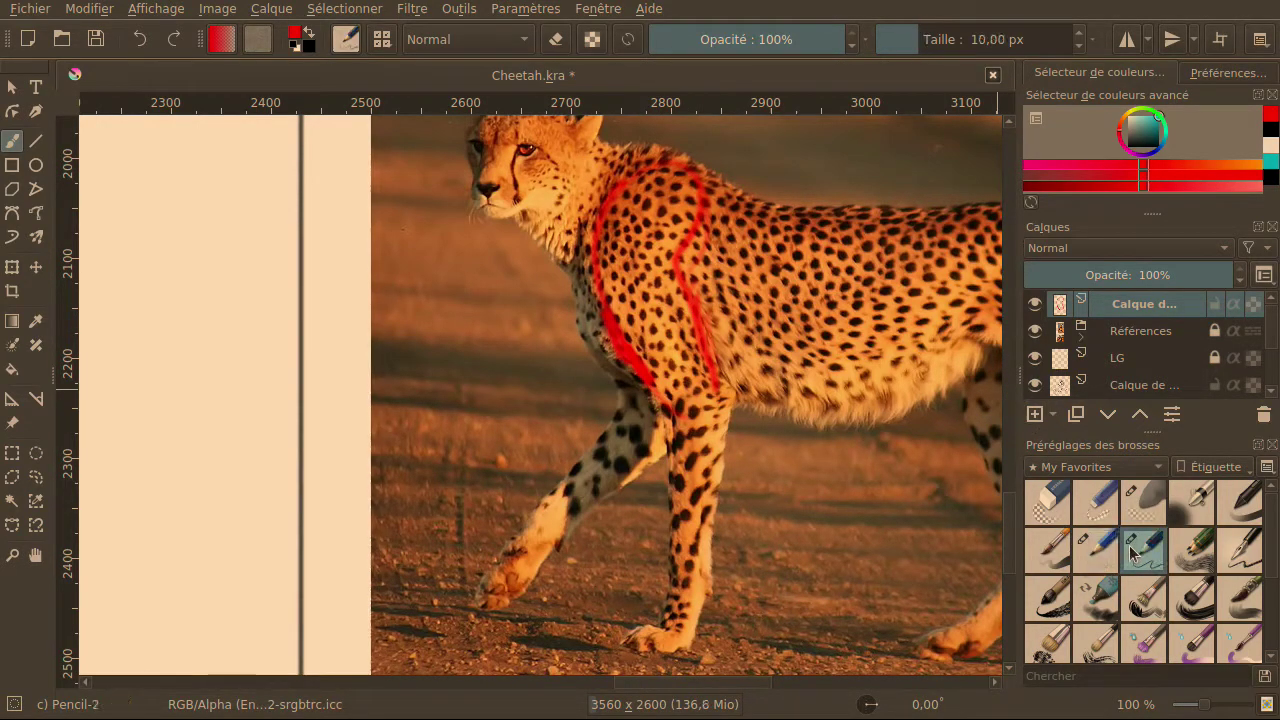
pyautogui.moveTo(720, 380)
pyautogui.mouseDown()
pyautogui.moveTo(680, 255)
pyautogui.moveTo(712, 380)
pyautogui.mouseUp()
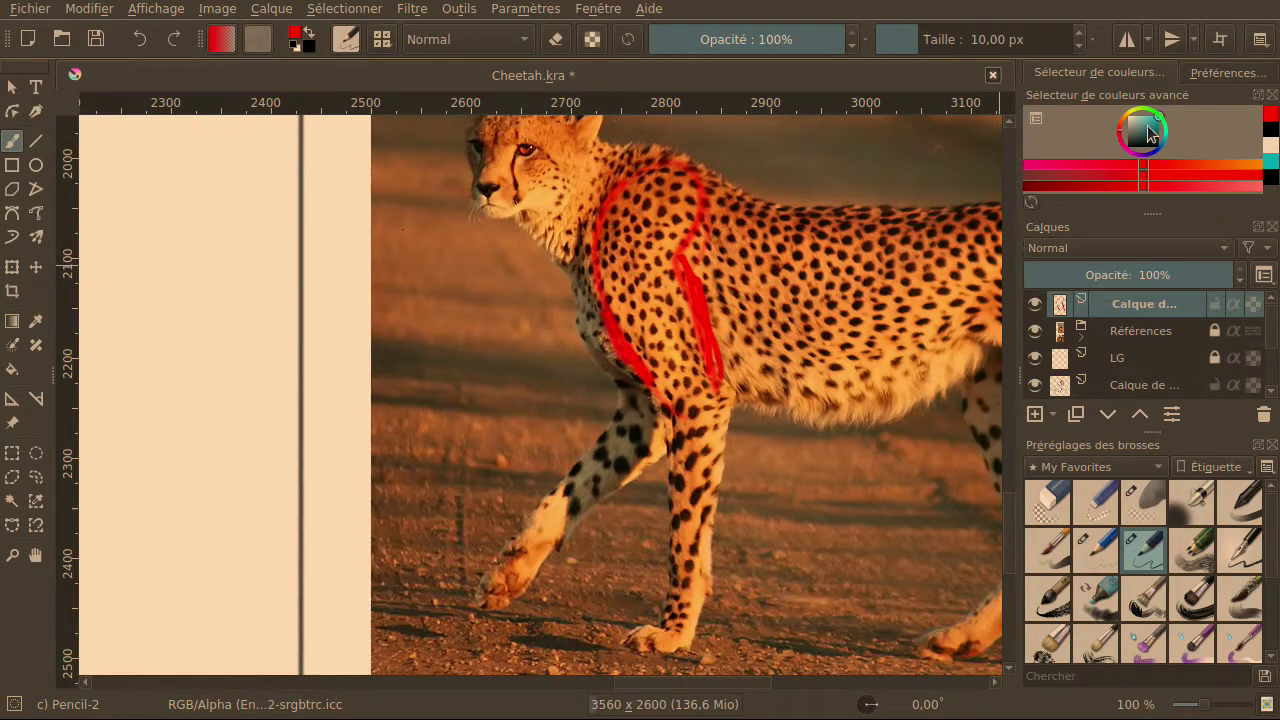
# Lower the red outline layer's opacity to 63% and the Références group's opacity to 60%.
pyautogui.click(1157, 276)
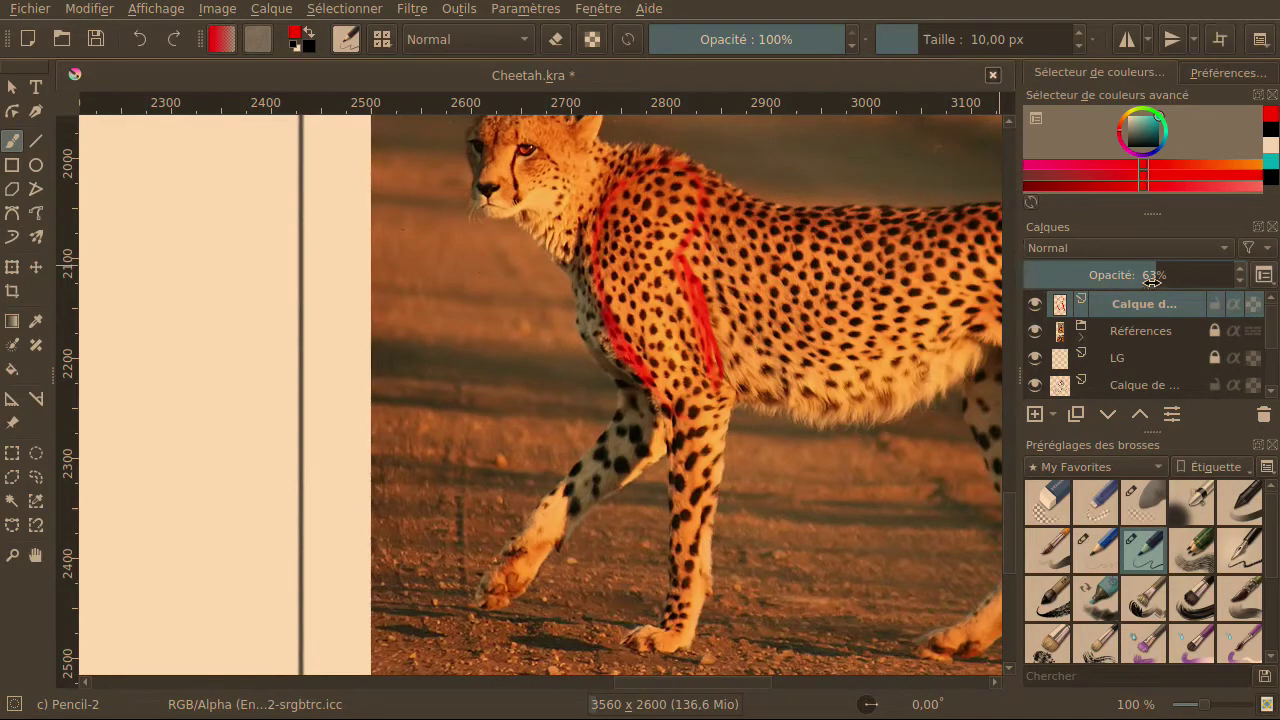
pyautogui.click(1129, 335)
pyautogui.click(1134, 278)
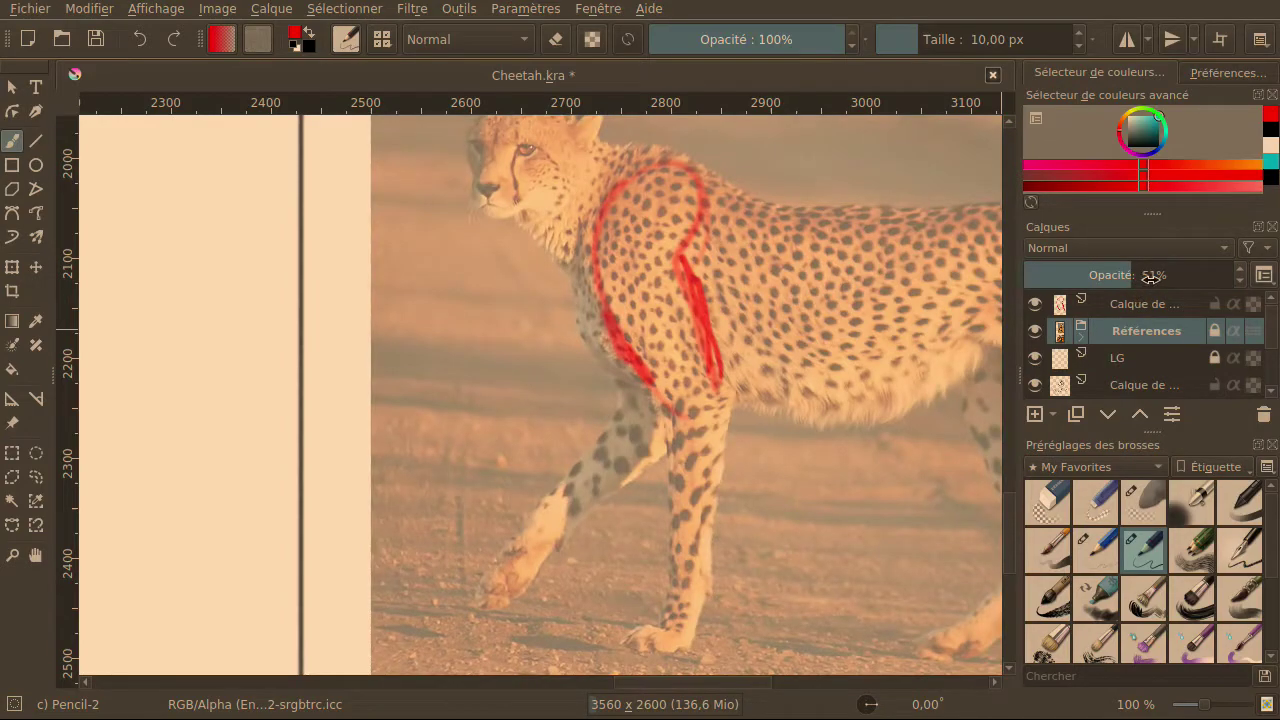
pyautogui.click(1151, 278)
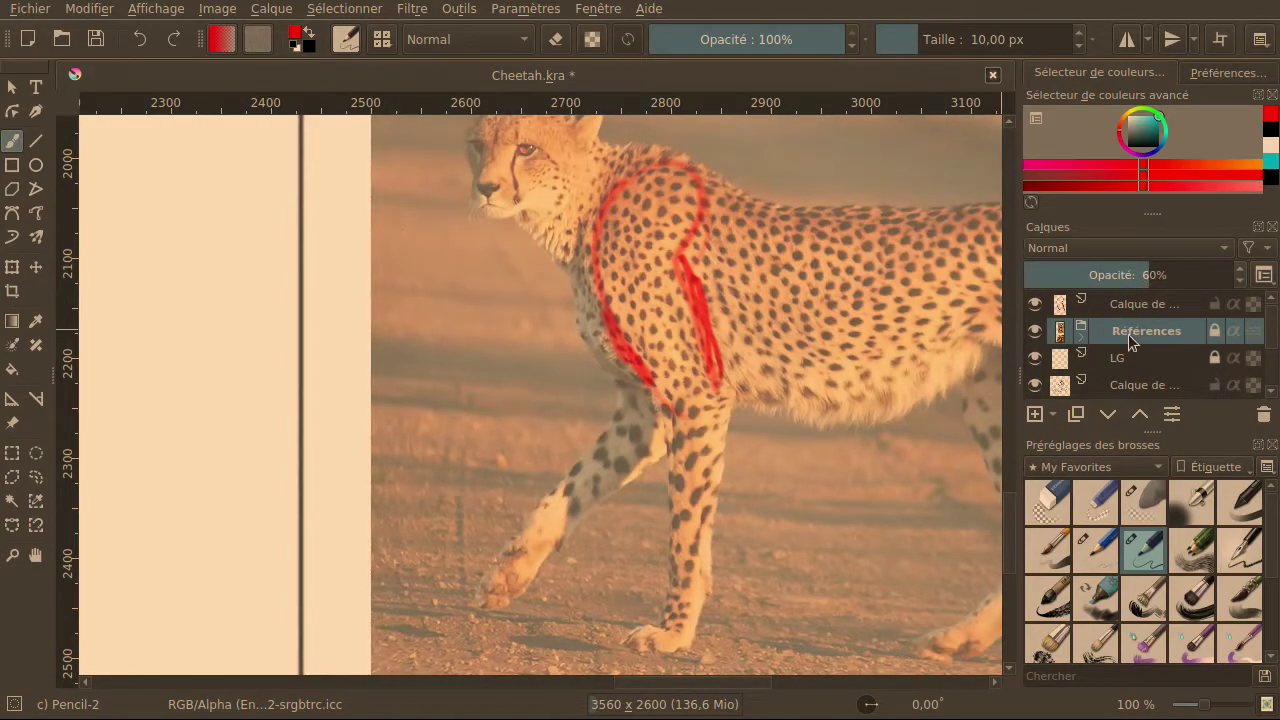
# Delete the red outline layer and add a new empty paint layer above the Références group.
pyautogui.click(1142, 306)
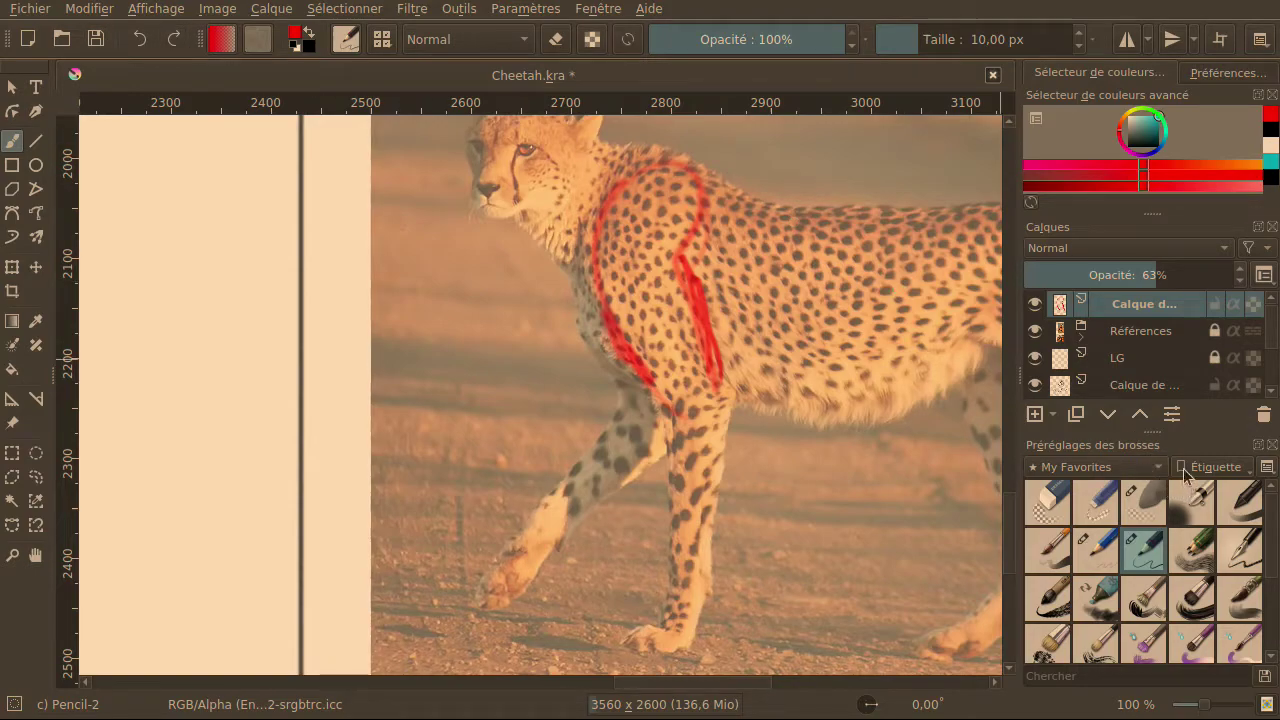
pyautogui.hotkey('shift', 'Delete')
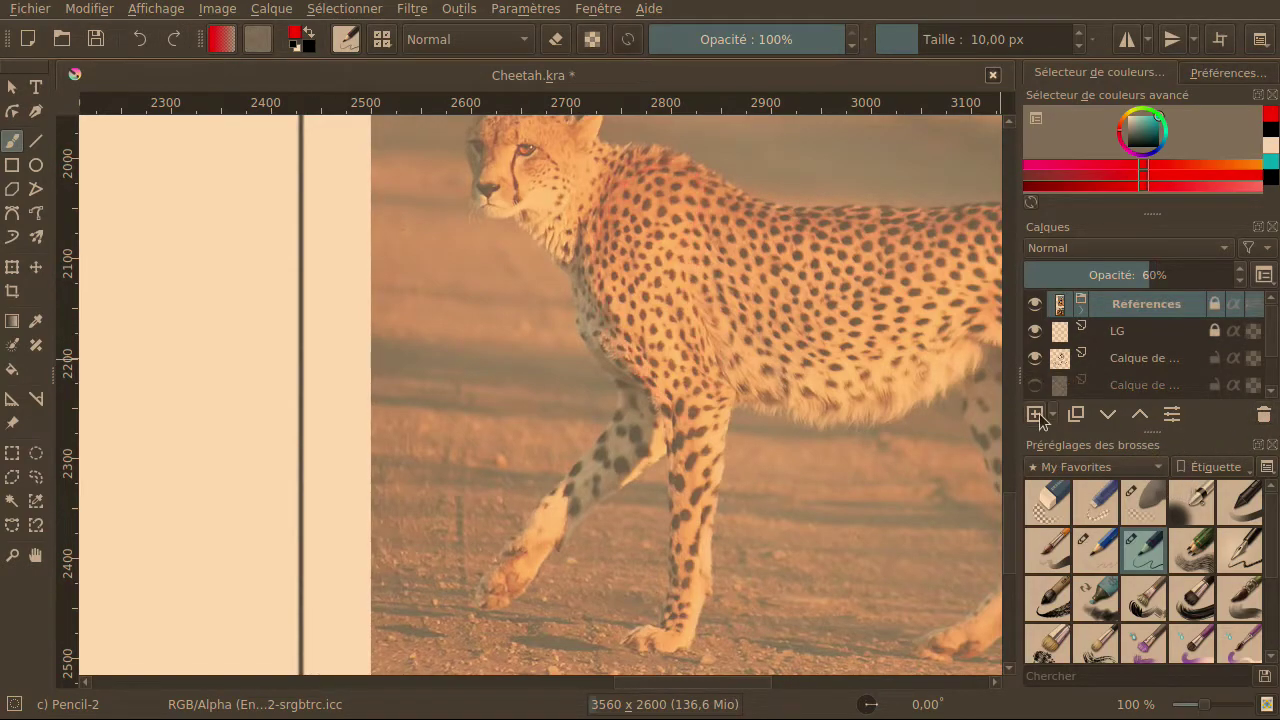
pyautogui.click(1035, 414)
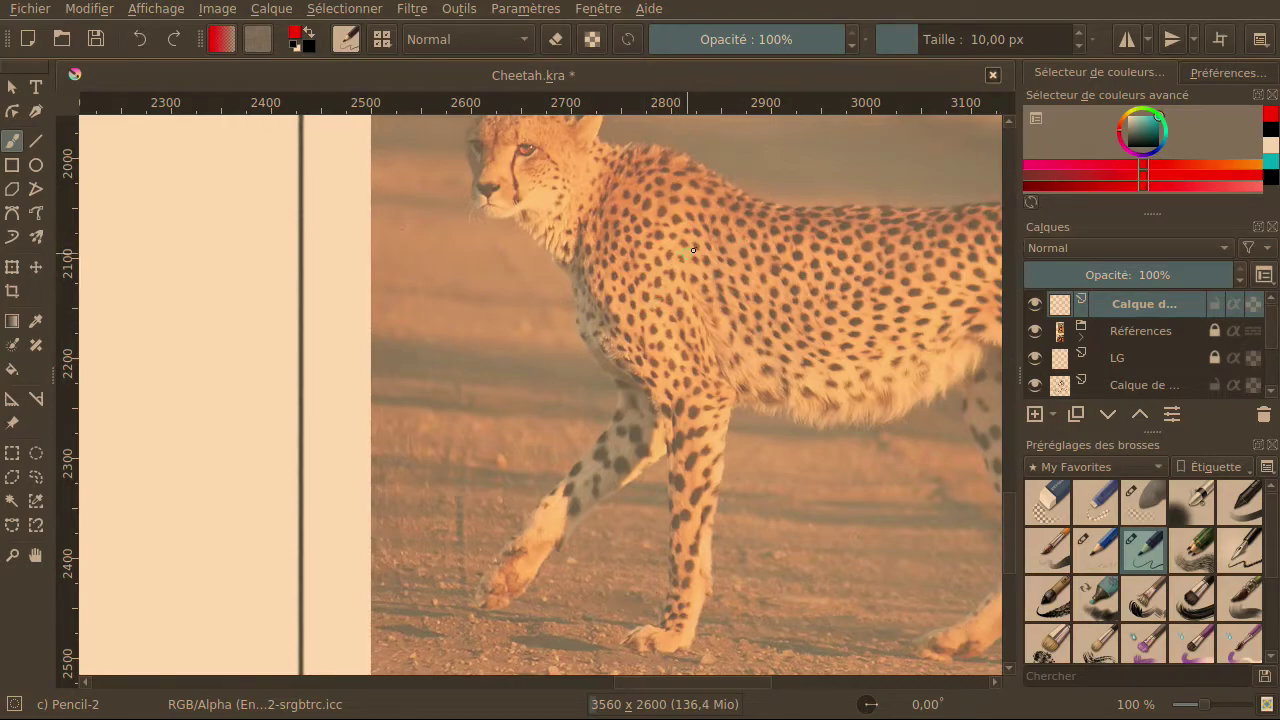
# Set the Références group's opacity to 67% and make the empty paint layer above it active again.
pyautogui.click(1140, 326)
pyautogui.click(1160, 276)
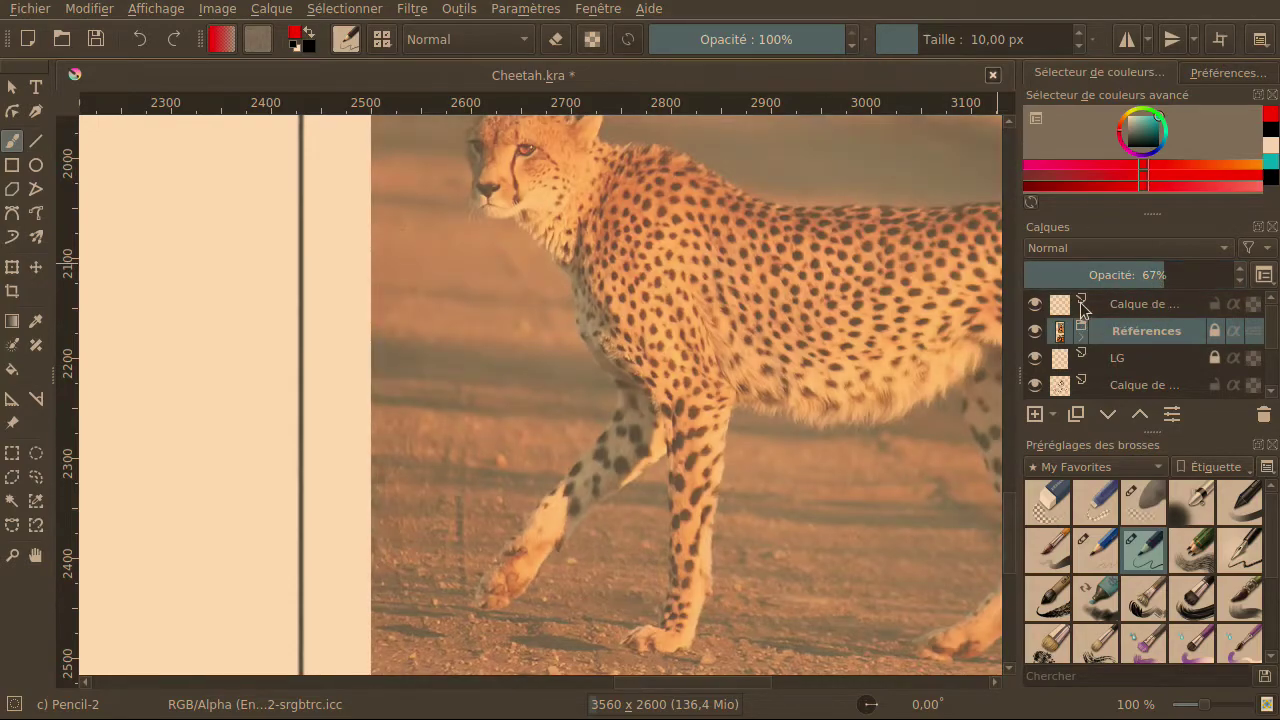
pyautogui.click(1092, 308)
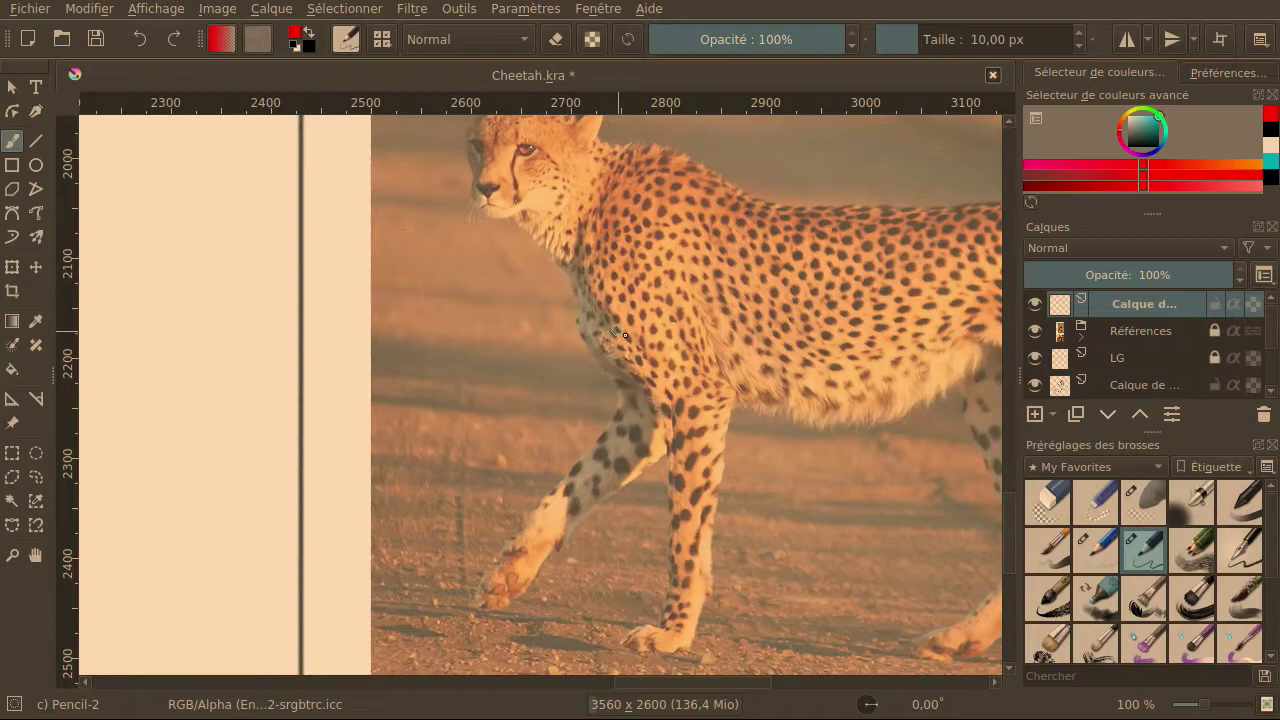
# Mark the cheetah's chest edge, outline its shoulder and draw two crossing curves over it in red with the 10 px Pencil-2.
pyautogui.moveTo(591, 306)
pyautogui.mouseDown()
pyautogui.moveTo(582, 272)
pyautogui.moveTo(580, 284)
pyautogui.mouseUp()
pyautogui.moveTo(638, 376)
pyautogui.mouseDown()
pyautogui.moveTo(612, 323)
pyautogui.moveTo(665, 402)
pyautogui.moveTo(593, 287)
pyautogui.moveTo(607, 195)
pyautogui.moveTo(631, 150)
pyautogui.moveTo(682, 154)
pyautogui.moveTo(717, 189)
pyautogui.moveTo(678, 268)
pyautogui.moveTo(722, 405)
pyautogui.moveTo(668, 408)
pyautogui.mouseUp()
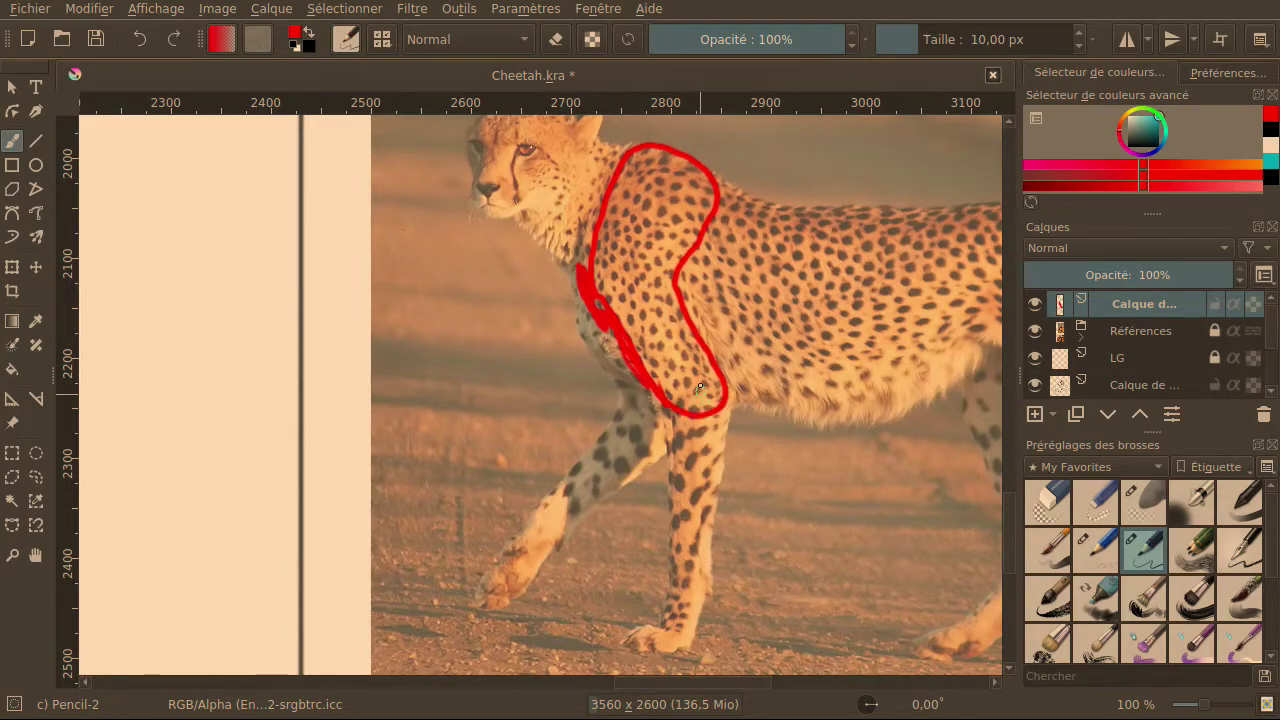
pyautogui.moveTo(502, 316); pyautogui.dragTo(735, 170)
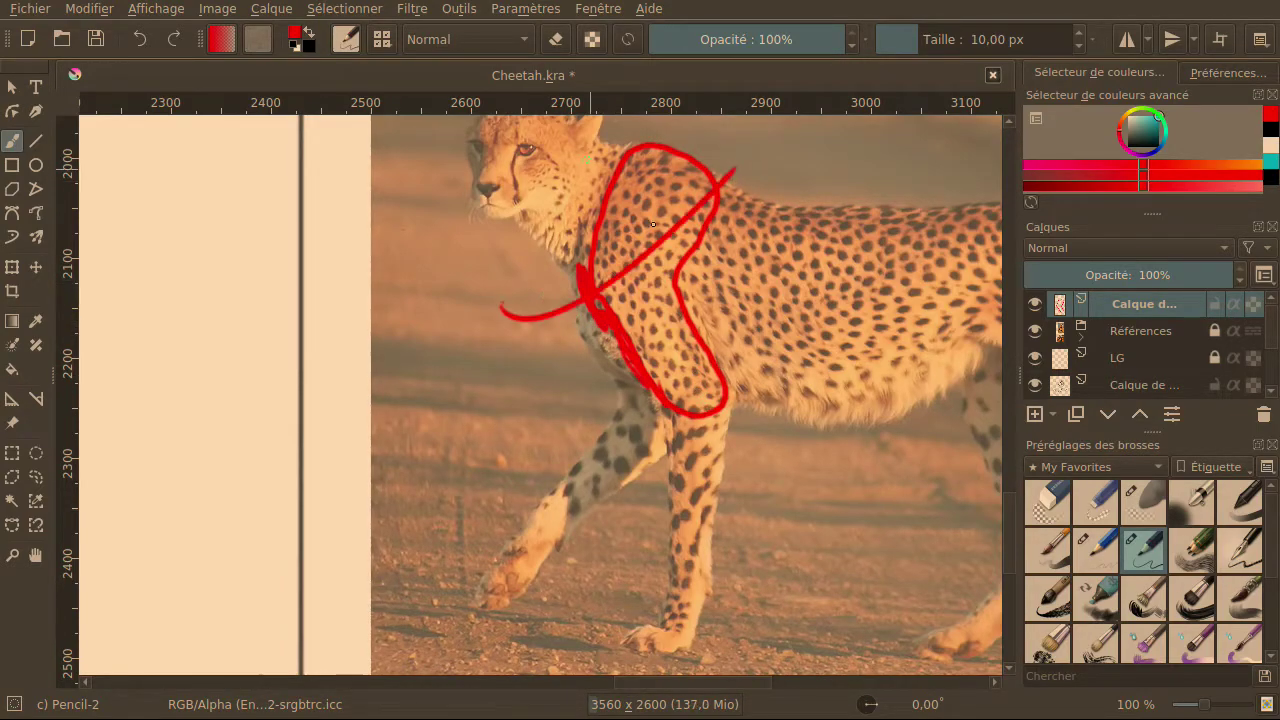
pyautogui.moveTo(592, 160); pyautogui.dragTo(776, 438)
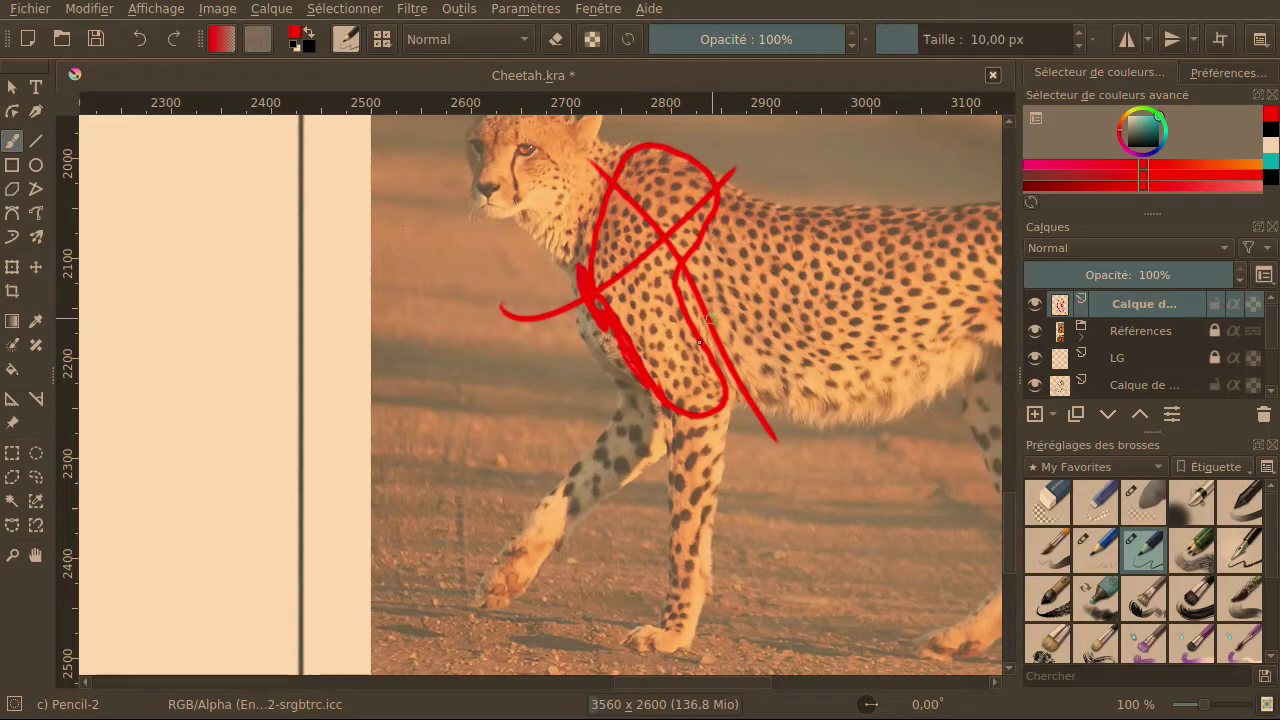
# Undo the red chest marks, shoulder outline and crossing curves.
pyautogui.click(143, 40)
pyautogui.click(143, 40)
pyautogui.click(143, 40)
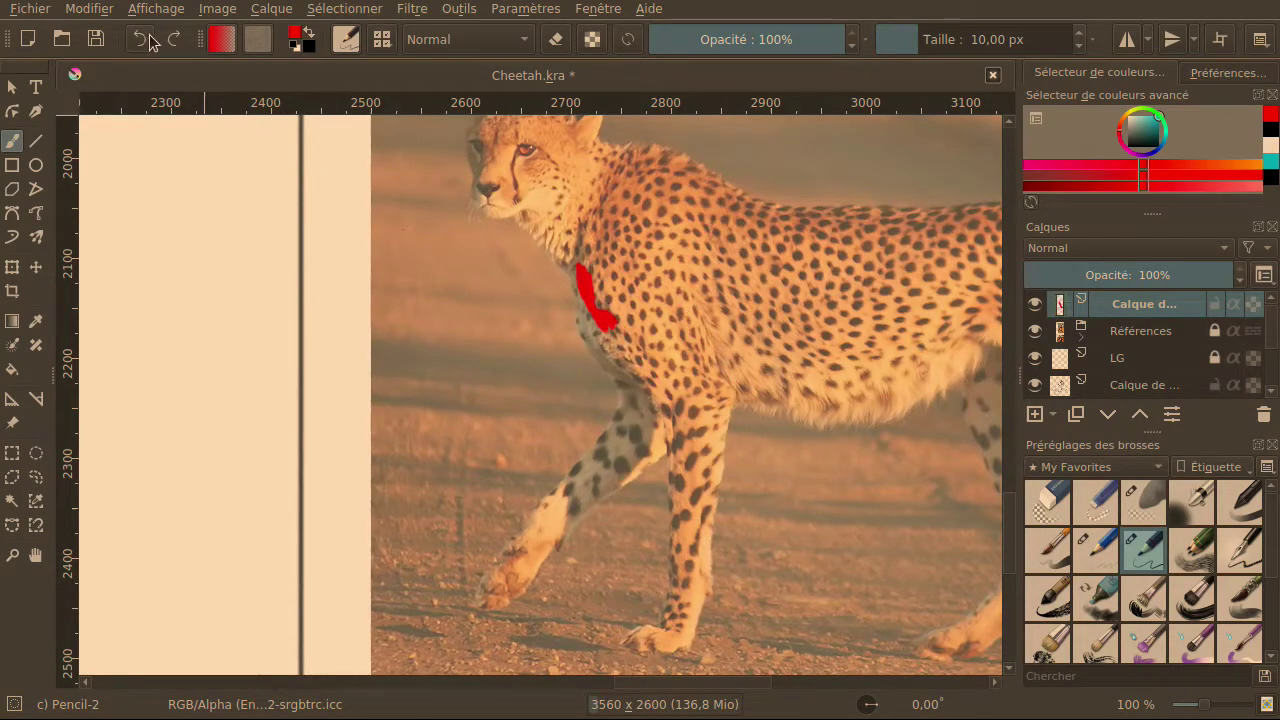
pyautogui.click(143, 40)
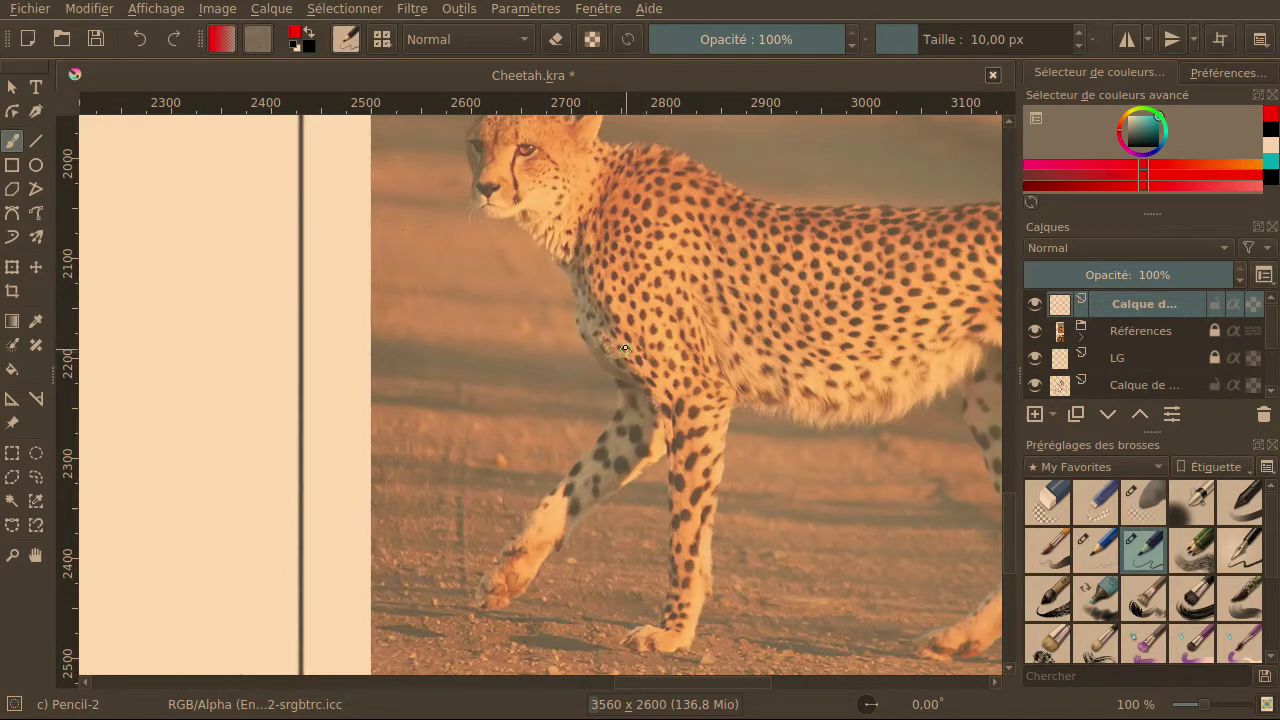
# Draw a red three-branched figure on the ground in front of the cheetah's chest.
pyautogui.moveTo(626, 356); pyautogui.dragTo(592, 332)
pyautogui.moveTo(475, 294)
pyautogui.mouseDown()
pyautogui.moveTo(469, 386)
pyautogui.moveTo(570, 422)
pyautogui.mouseUp()
pyautogui.moveTo(471, 362); pyautogui.dragTo(389, 407)
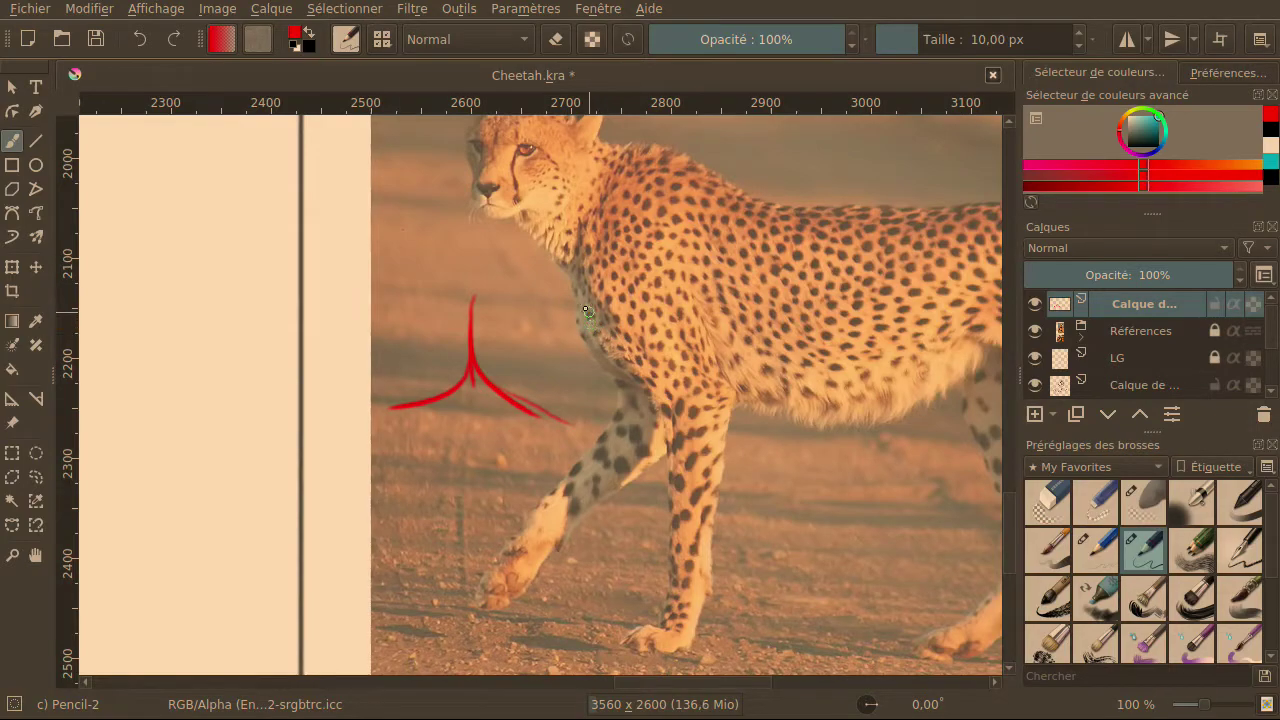
# Try circling and filling in the point of the shoulder in red, undoing each attempt.
pyautogui.moveTo(575, 305)
pyautogui.mouseDown()
pyautogui.moveTo(564, 354)
pyautogui.moveTo(636, 382)
pyautogui.moveTo(653, 351)
pyautogui.moveTo(632, 308)
pyautogui.moveTo(569, 298)
pyautogui.moveTo(610, 353)
pyautogui.moveTo(598, 329)
pyautogui.moveTo(642, 353)
pyautogui.moveTo(592, 327)
pyautogui.mouseUp()
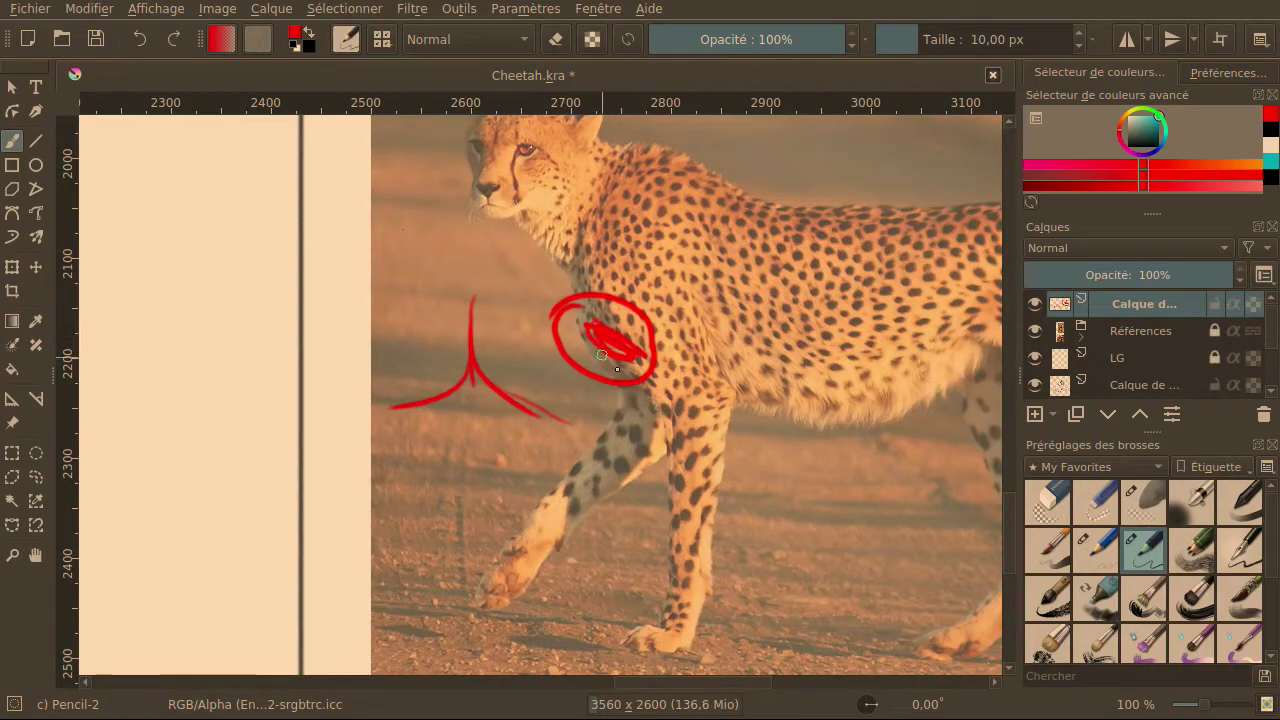
pyautogui.click(143, 39)
pyautogui.click(145, 38)
pyautogui.click(145, 39)
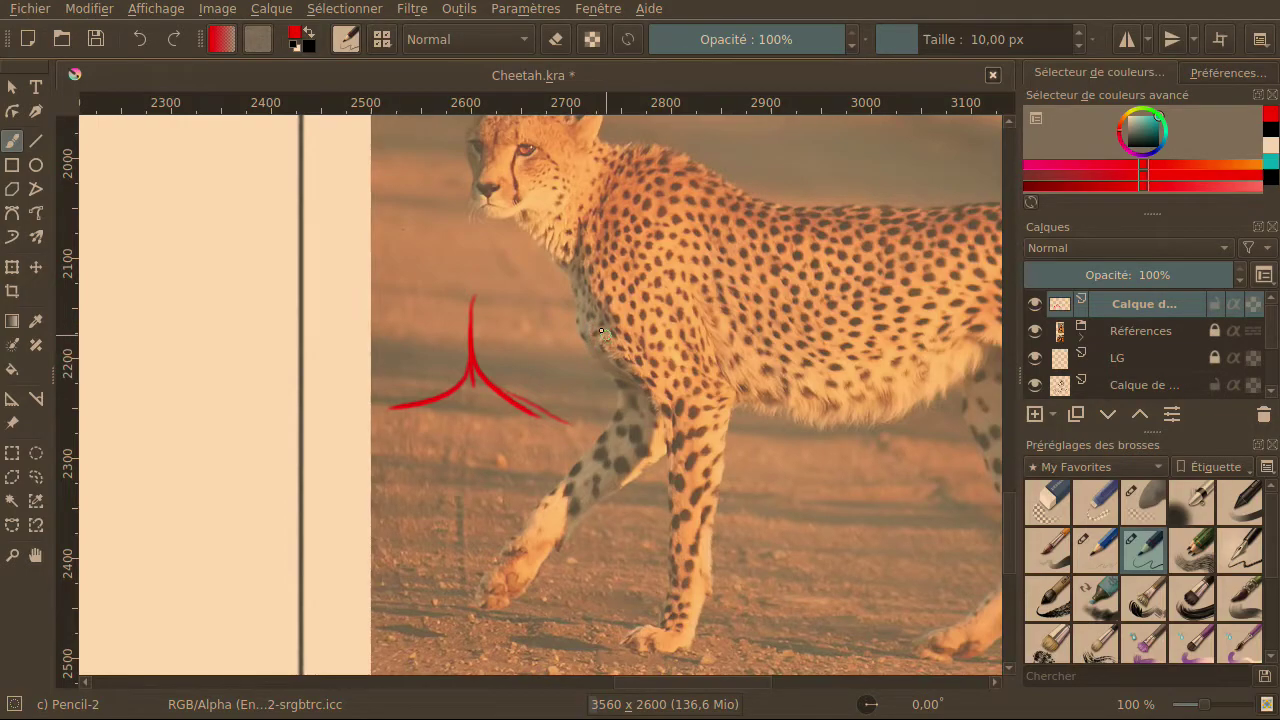
pyautogui.moveTo(604, 333)
pyautogui.mouseDown()
pyautogui.moveTo(612, 342)
pyautogui.moveTo(591, 332)
pyautogui.moveTo(614, 348)
pyautogui.mouseUp()
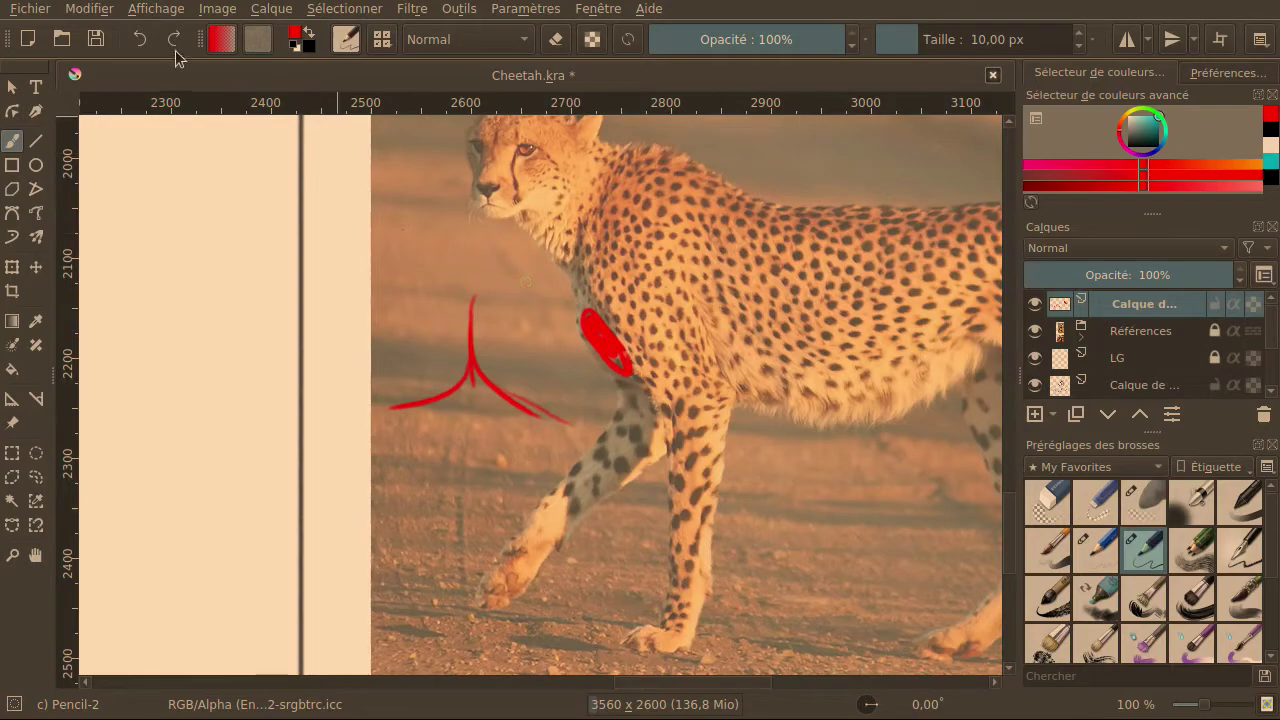
pyautogui.click(139, 39)
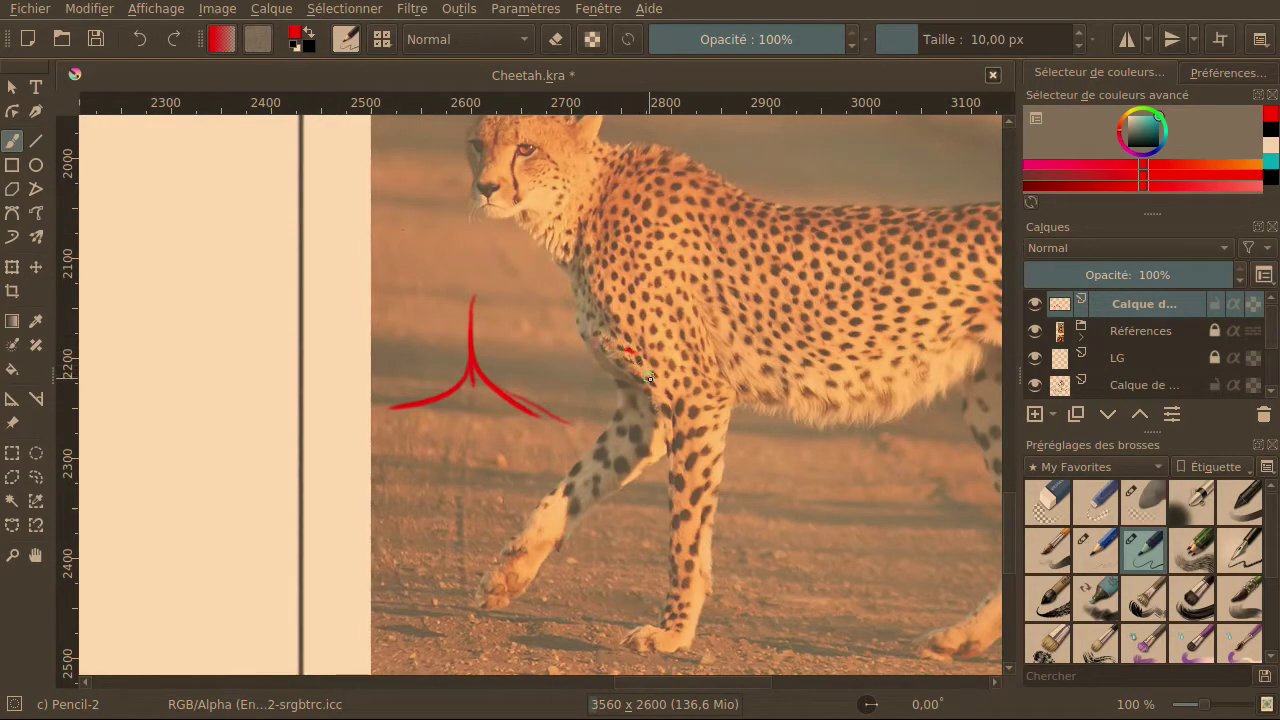
# Trace the front and rear contours of the shoulder and upper leg in red, and shade the hollow at the chest.
pyautogui.moveTo(650, 378)
pyautogui.mouseDown()
pyautogui.moveTo(591, 328)
pyautogui.moveTo(652, 386)
pyautogui.mouseUp()
pyautogui.moveTo(595, 302)
pyautogui.mouseDown()
pyautogui.moveTo(587, 238)
pyautogui.moveTo(606, 182)
pyautogui.mouseUp()
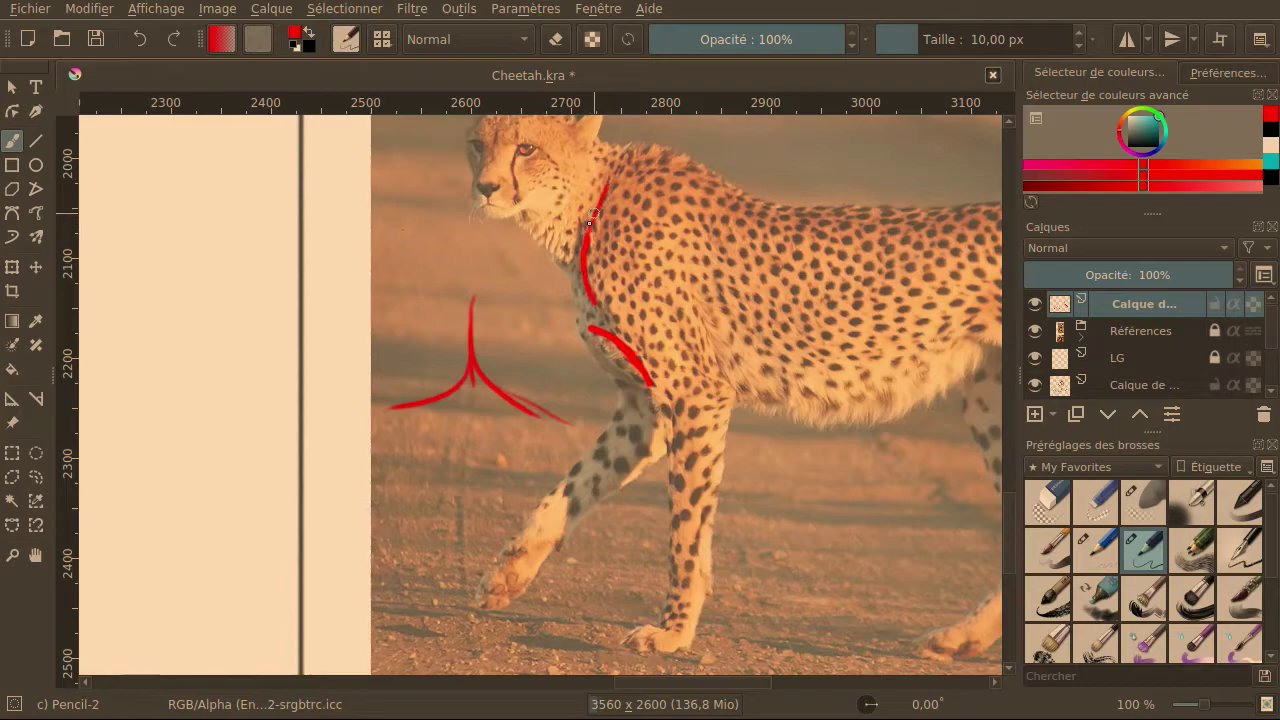
pyautogui.moveTo(586, 278); pyautogui.dragTo(597, 301)
pyautogui.moveTo(705, 227); pyautogui.dragTo(706, 224)
pyautogui.moveTo(685, 285)
pyautogui.mouseDown()
pyautogui.moveTo(703, 187)
pyautogui.moveTo(707, 272)
pyautogui.moveTo(687, 286)
pyautogui.moveTo(725, 388)
pyautogui.mouseUp()
pyautogui.moveTo(592, 327)
pyautogui.mouseDown()
pyautogui.moveTo(582, 272)
pyautogui.moveTo(590, 340)
pyautogui.moveTo(610, 199)
pyautogui.mouseUp()
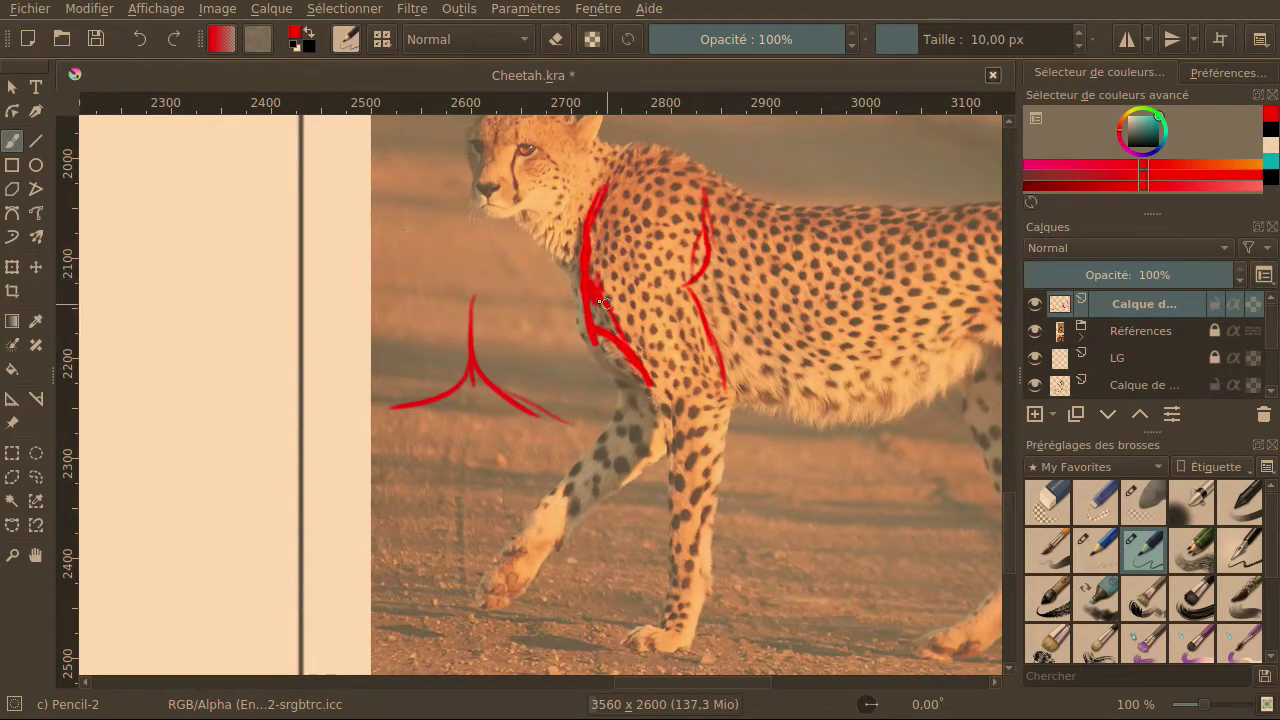
pyautogui.moveTo(595, 306); pyautogui.dragTo(629, 334)
pyautogui.moveTo(707, 196); pyautogui.dragTo(692, 300)
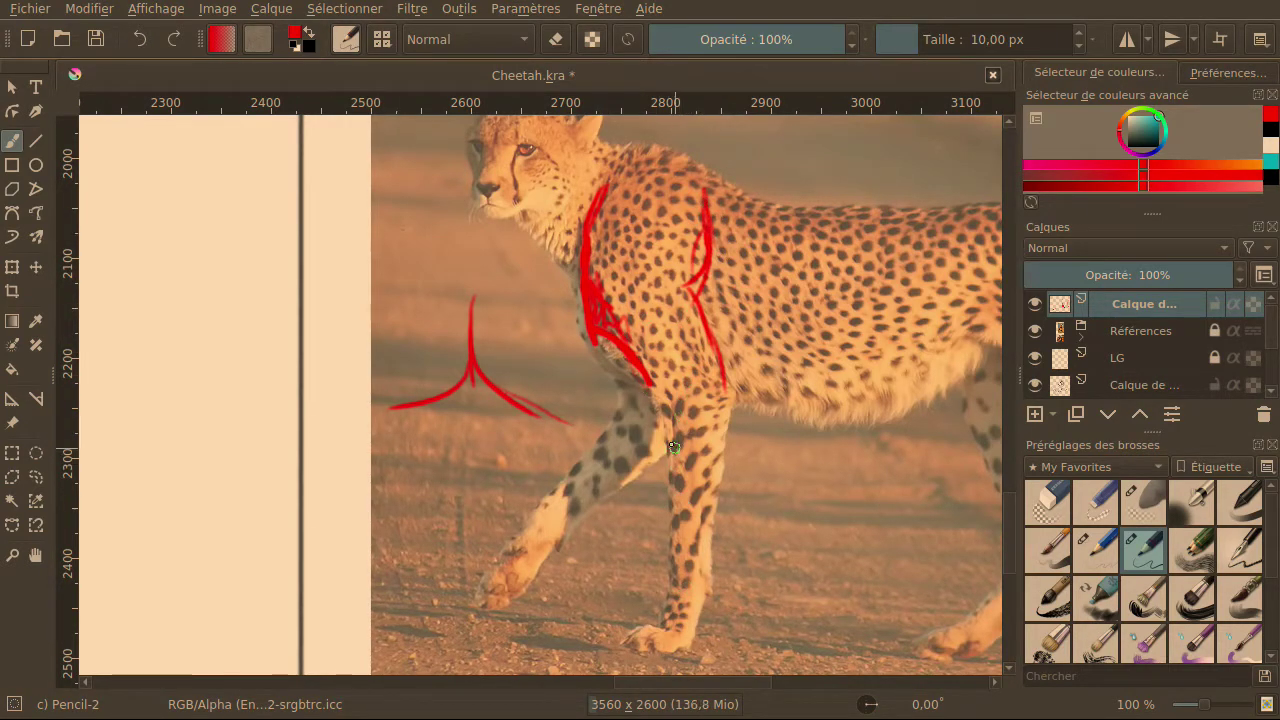
# Undo the latest shoulder strokes and erase the remaining red marks, including the three-branched figure, with the 50 px Eraser Circle.
pyautogui.click(150, 41)
pyautogui.click(150, 41)
pyautogui.click(150, 41)
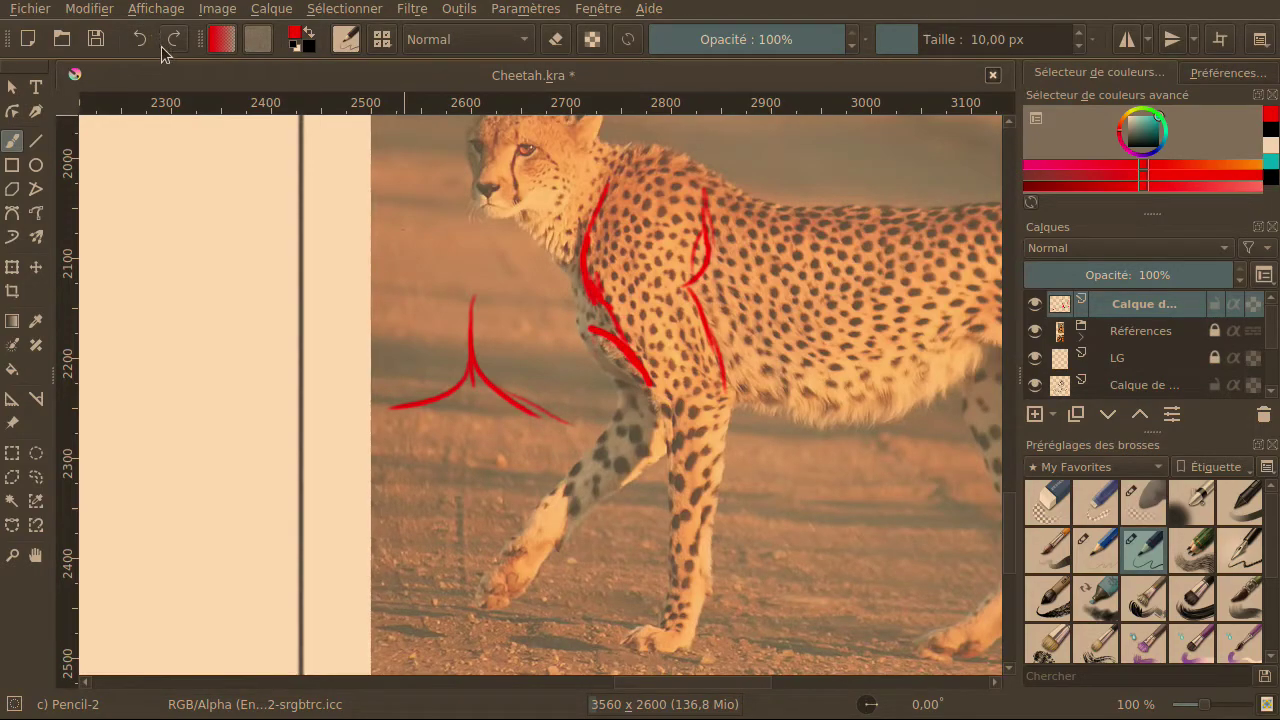
pyautogui.click(150, 41)
pyautogui.click(150, 41)
pyautogui.click(150, 41)
pyautogui.click(150, 41)
pyautogui.click(152, 38)
pyautogui.click(1043, 490)
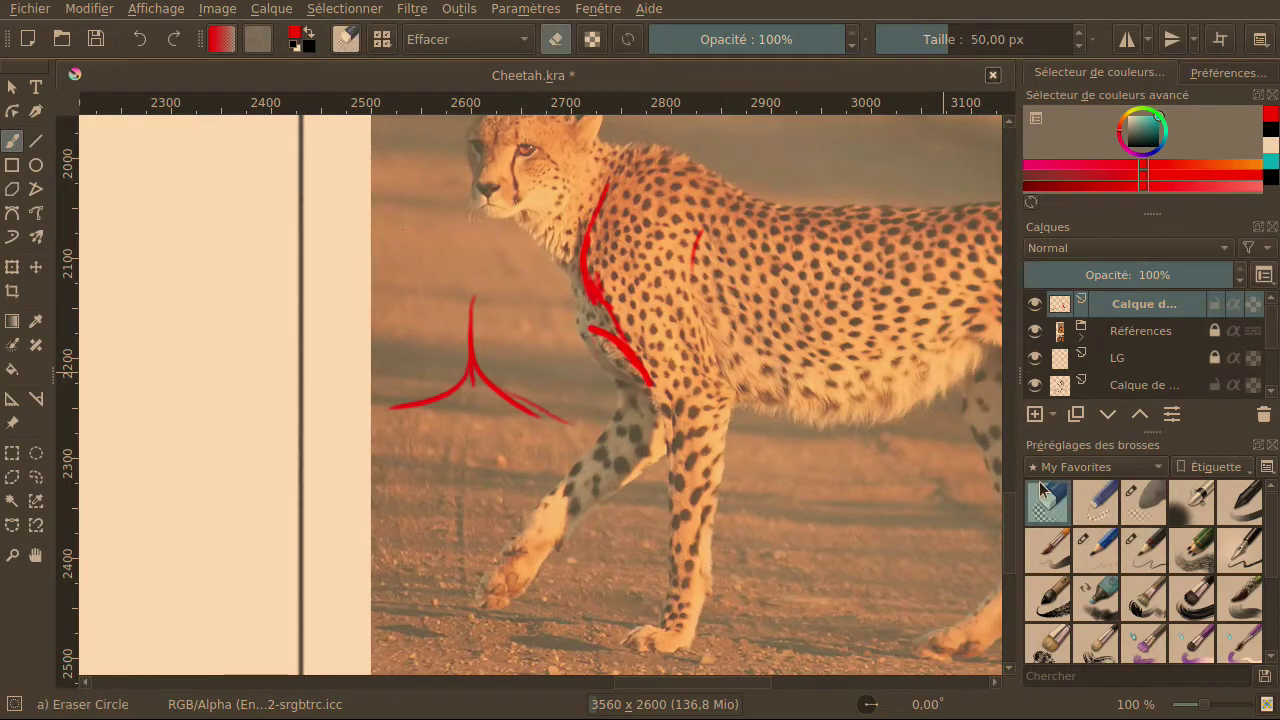
pyautogui.moveTo(615, 325)
pyautogui.mouseDown()
pyautogui.moveTo(630, 360)
pyautogui.moveTo(589, 235)
pyautogui.moveTo(700, 258)
pyautogui.mouseUp()
pyautogui.moveTo(472, 295)
pyautogui.mouseDown()
pyautogui.moveTo(456, 367)
pyautogui.moveTo(503, 388)
pyautogui.moveTo(534, 433)
pyautogui.moveTo(469, 375)
pyautogui.moveTo(408, 383)
pyautogui.moveTo(430, 420)
pyautogui.mouseUp()
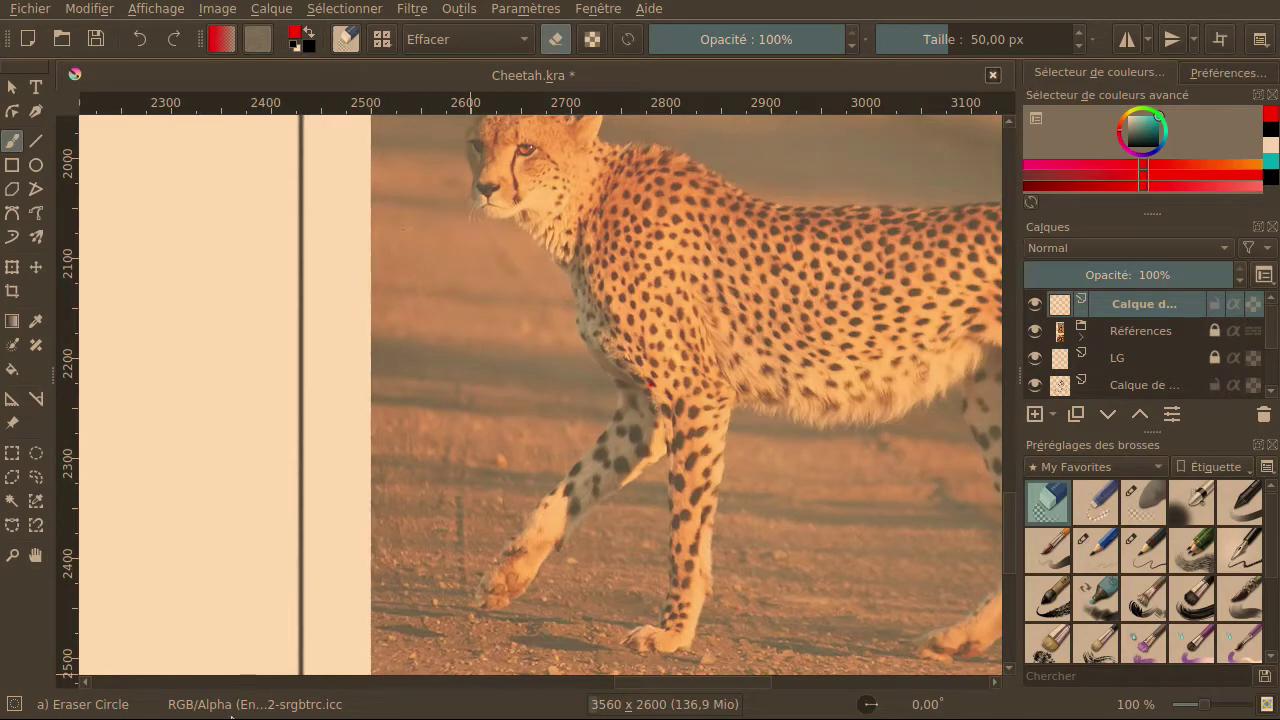
# Outline the haunch, lower hind leg and foot in red with the 10 px Pencil-2, and cross two curves at the knee.
pyautogui.moveTo(652, 683); pyautogui.dragTo(704, 683)
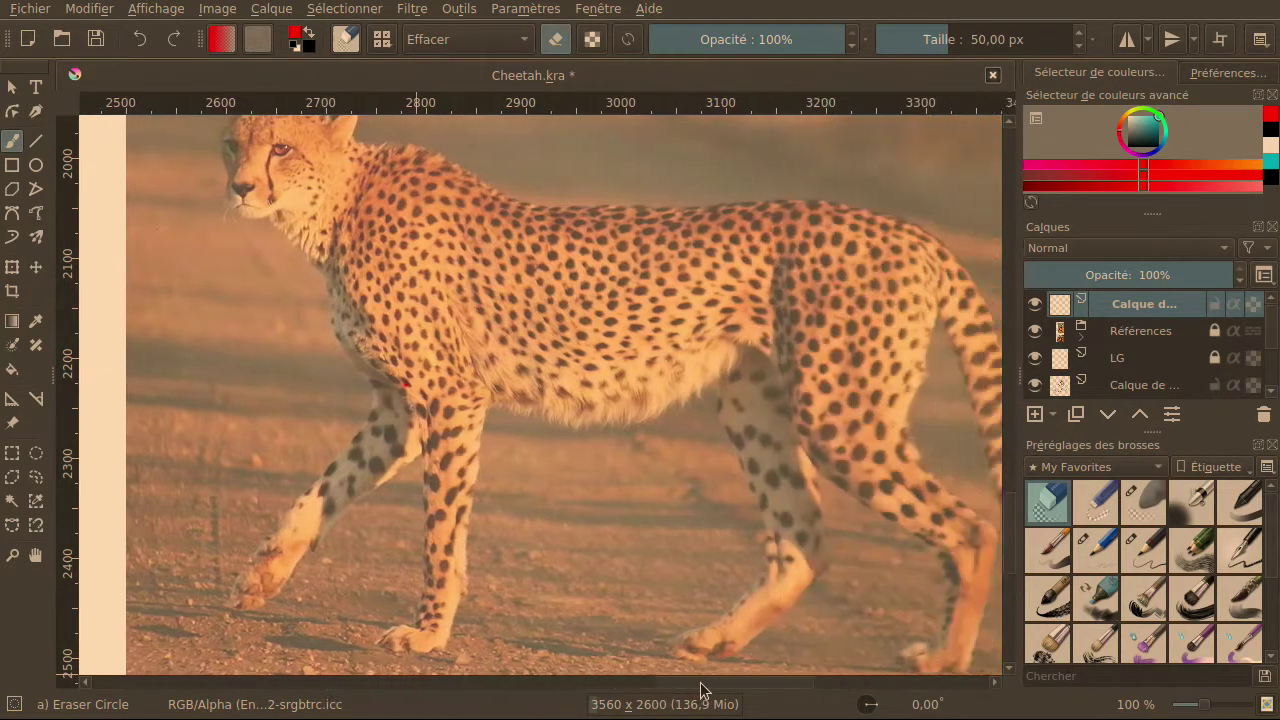
pyautogui.click(1094, 552)
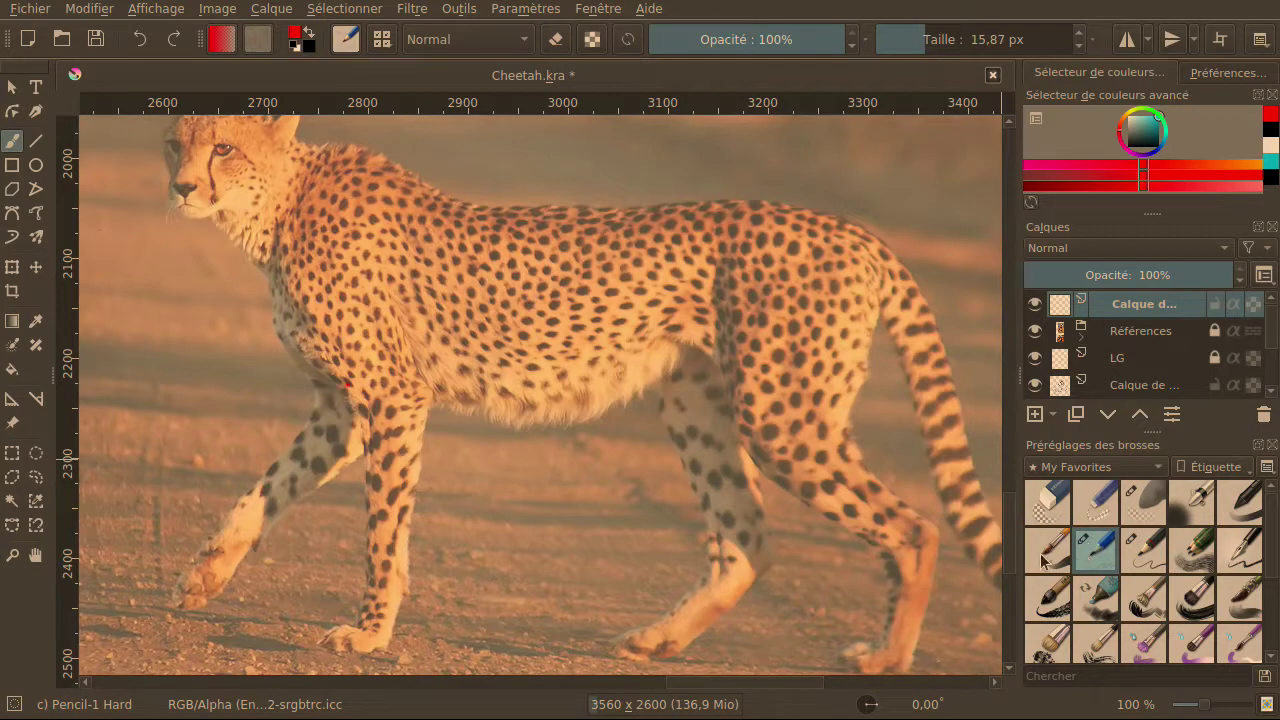
pyautogui.click(725, 273)
pyautogui.click(1182, 560)
pyautogui.click(1136, 564)
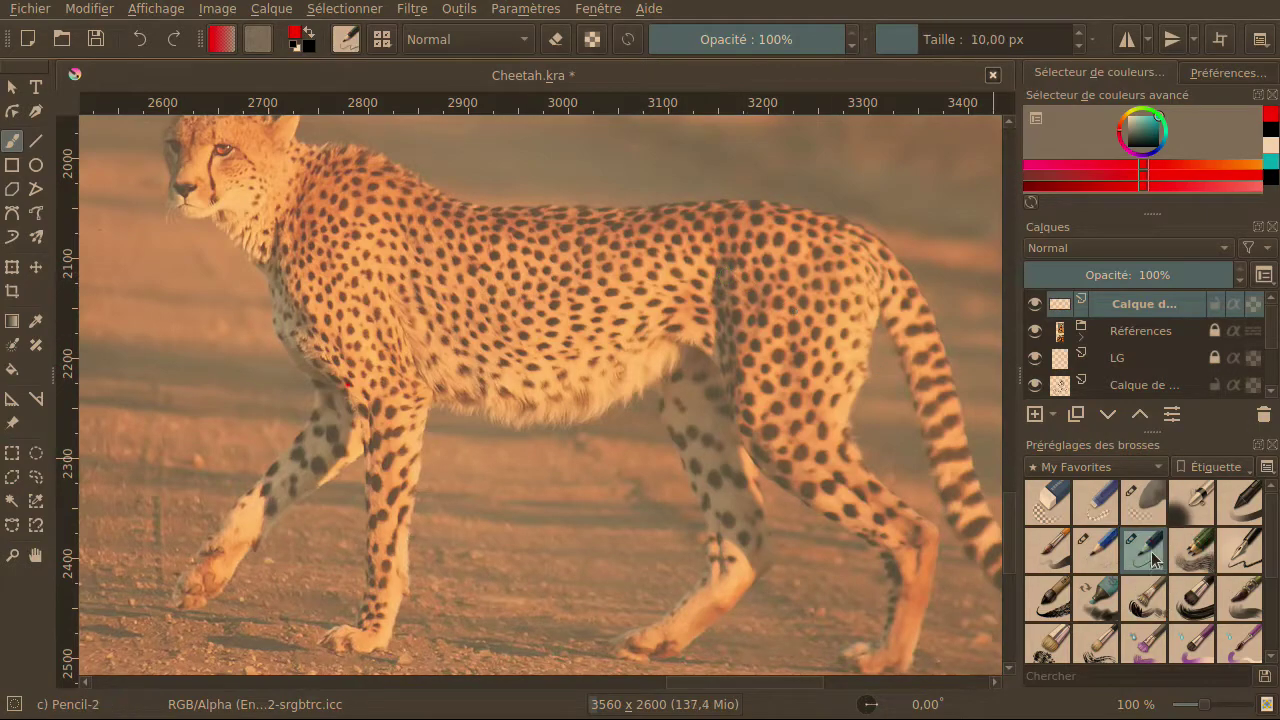
pyautogui.moveTo(724, 266)
pyautogui.mouseDown()
pyautogui.moveTo(710, 386)
pyautogui.moveTo(722, 348)
pyautogui.moveTo(740, 462)
pyautogui.moveTo(790, 466)
pyautogui.moveTo(874, 394)
pyautogui.moveTo(862, 236)
pyautogui.moveTo(686, 316)
pyautogui.mouseUp()
pyautogui.moveTo(750, 452)
pyautogui.mouseDown()
pyautogui.moveTo(818, 504)
pyautogui.moveTo(885, 521)
pyautogui.moveTo(840, 457)
pyautogui.mouseUp()
pyautogui.moveTo(888, 509)
pyautogui.mouseDown()
pyautogui.moveTo(870, 620)
pyautogui.moveTo(883, 654)
pyautogui.moveTo(909, 546)
pyautogui.mouseUp()
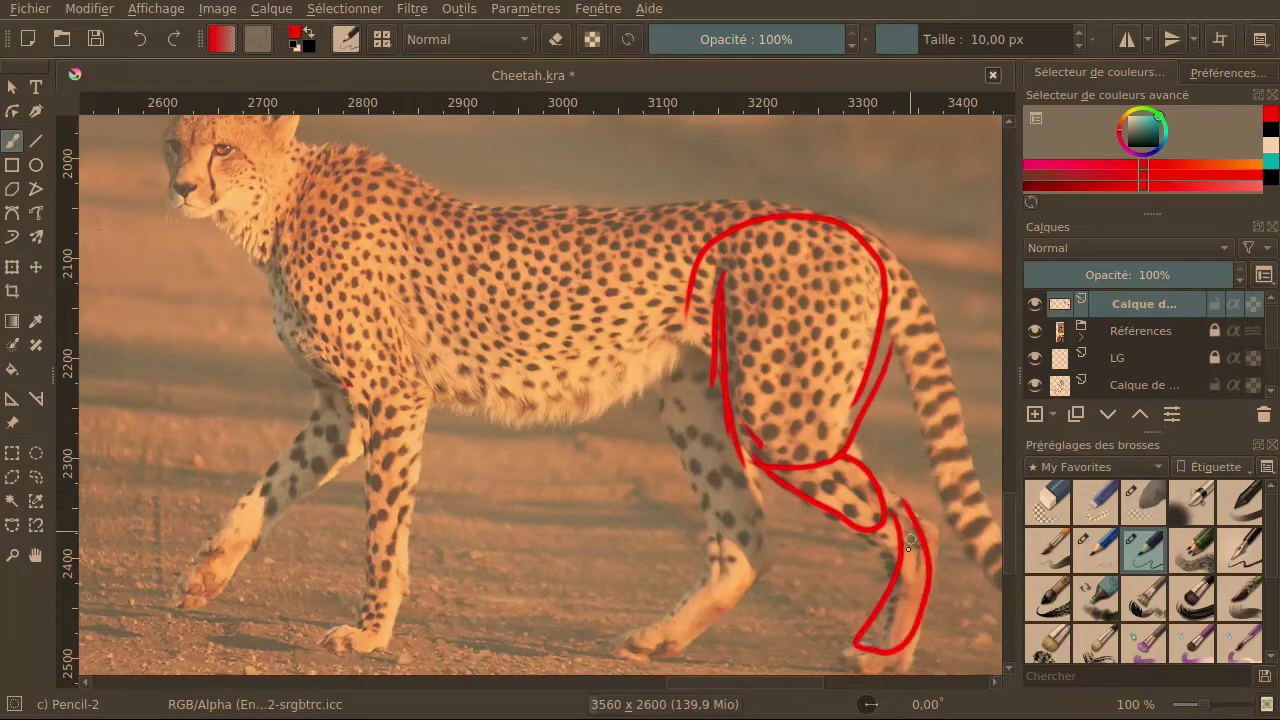
pyautogui.moveTo(869, 652); pyautogui.dragTo(872, 636)
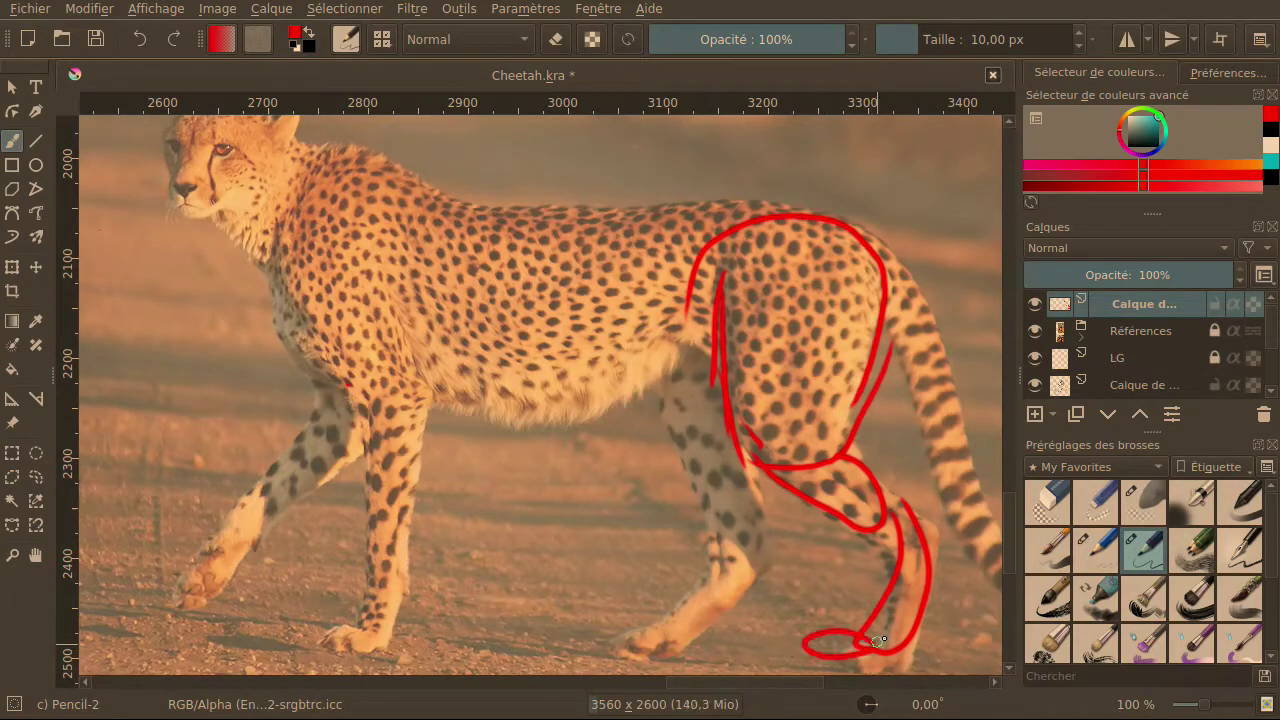
pyautogui.moveTo(690, 367); pyautogui.dragTo(836, 548)
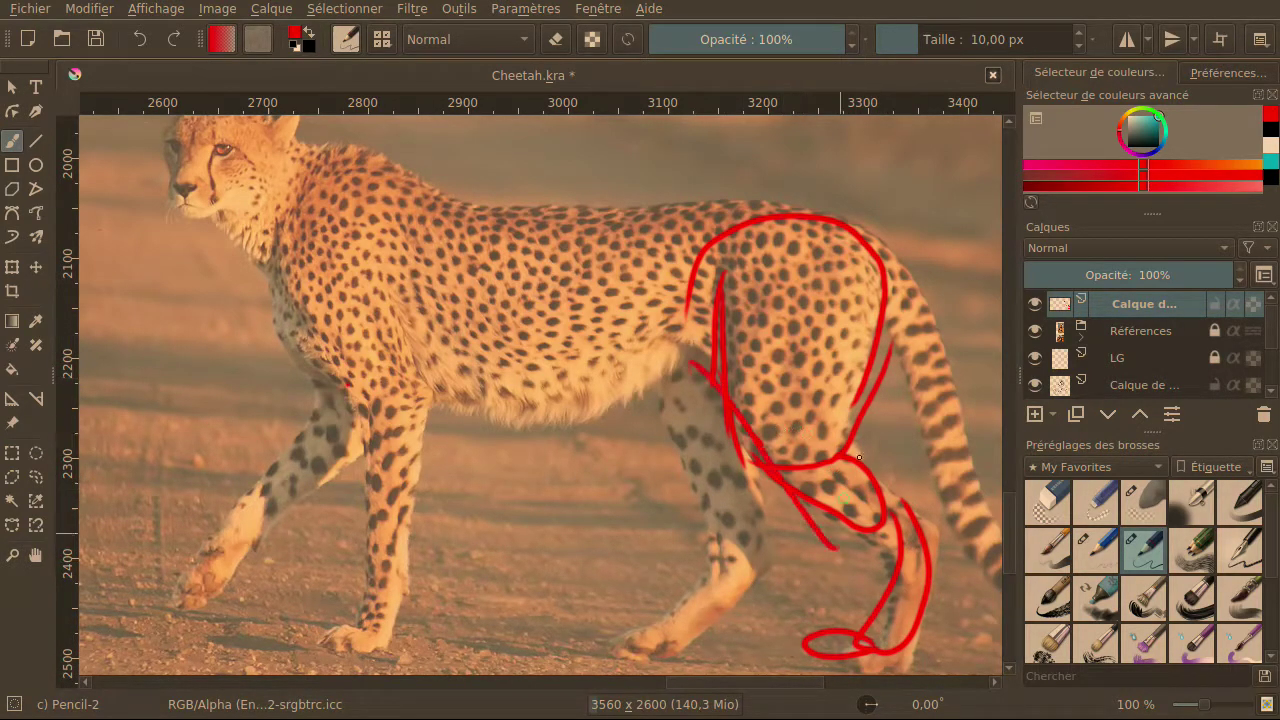
pyautogui.moveTo(890, 385); pyautogui.dragTo(662, 533)
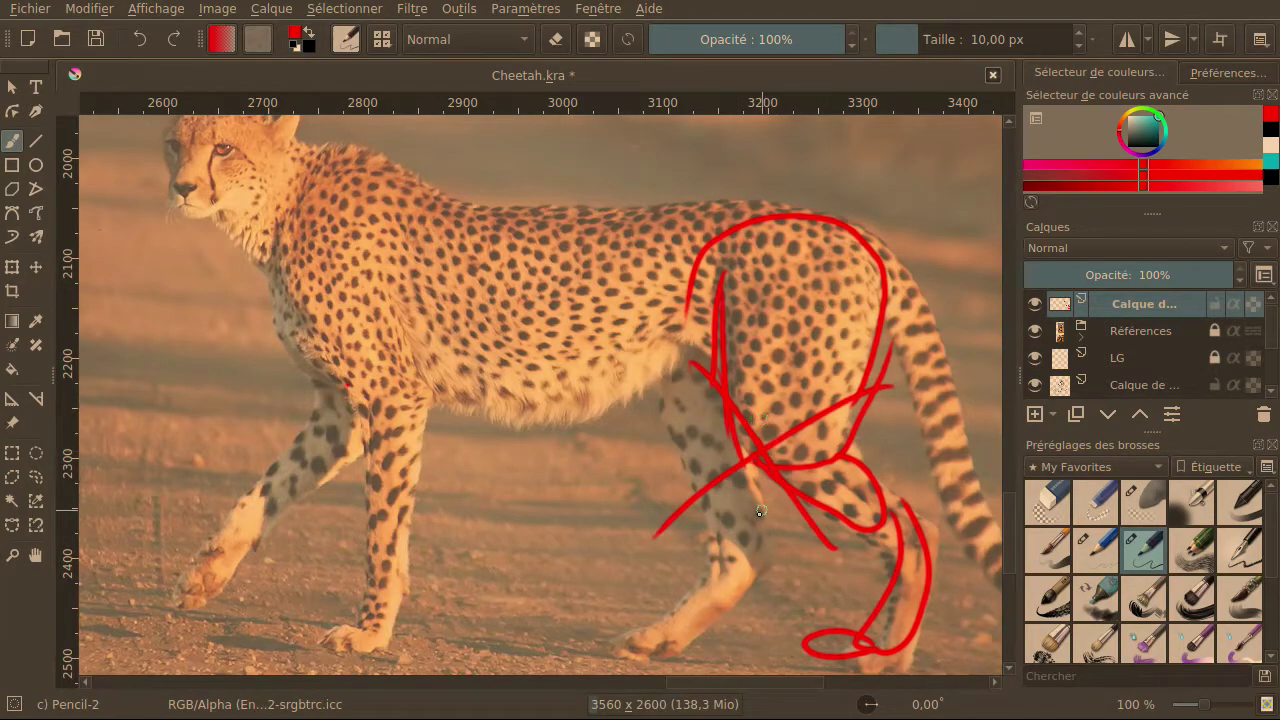
# Undo all the red outlines on the hindquarters and hind leg.
pyautogui.click(142, 42)
pyautogui.click(142, 42)
pyautogui.click(142, 42)
pyautogui.click(146, 44)
pyautogui.click(146, 44)
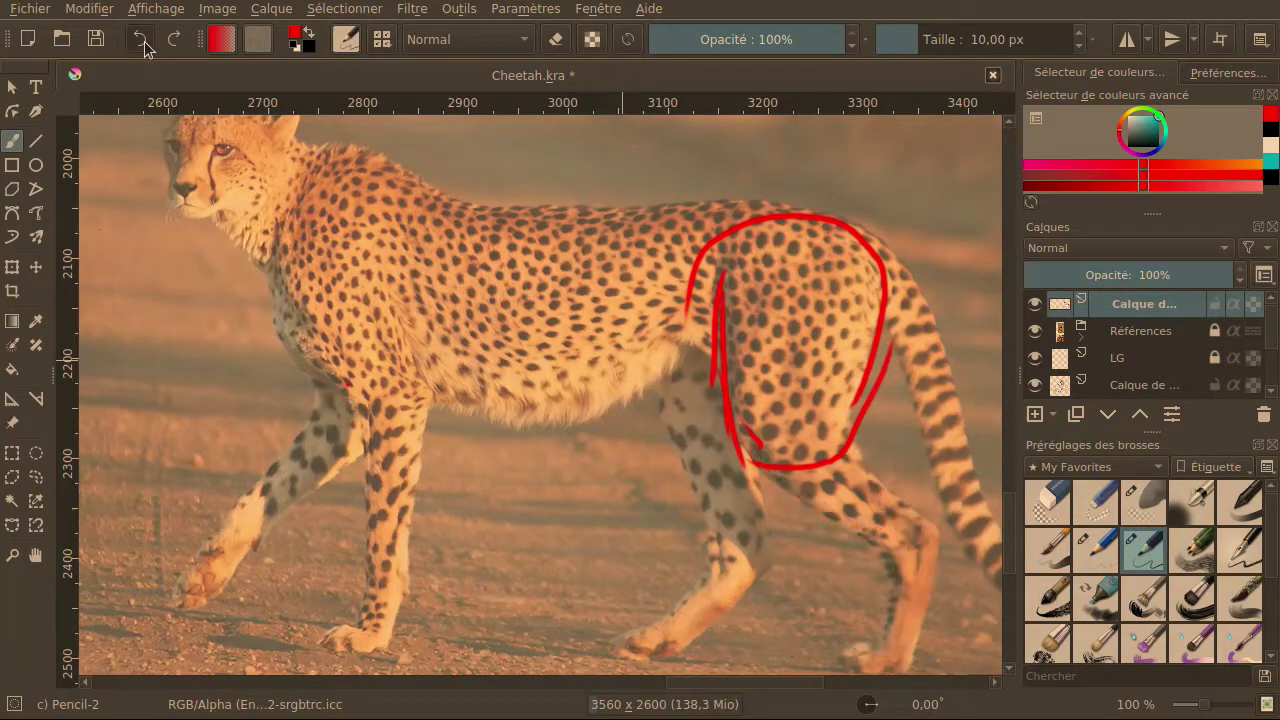
pyautogui.click(148, 44)
pyautogui.click(150, 44)
pyautogui.click(148, 43)
pyautogui.click(147, 42)
pyautogui.click(146, 41)
pyautogui.click(146, 41)
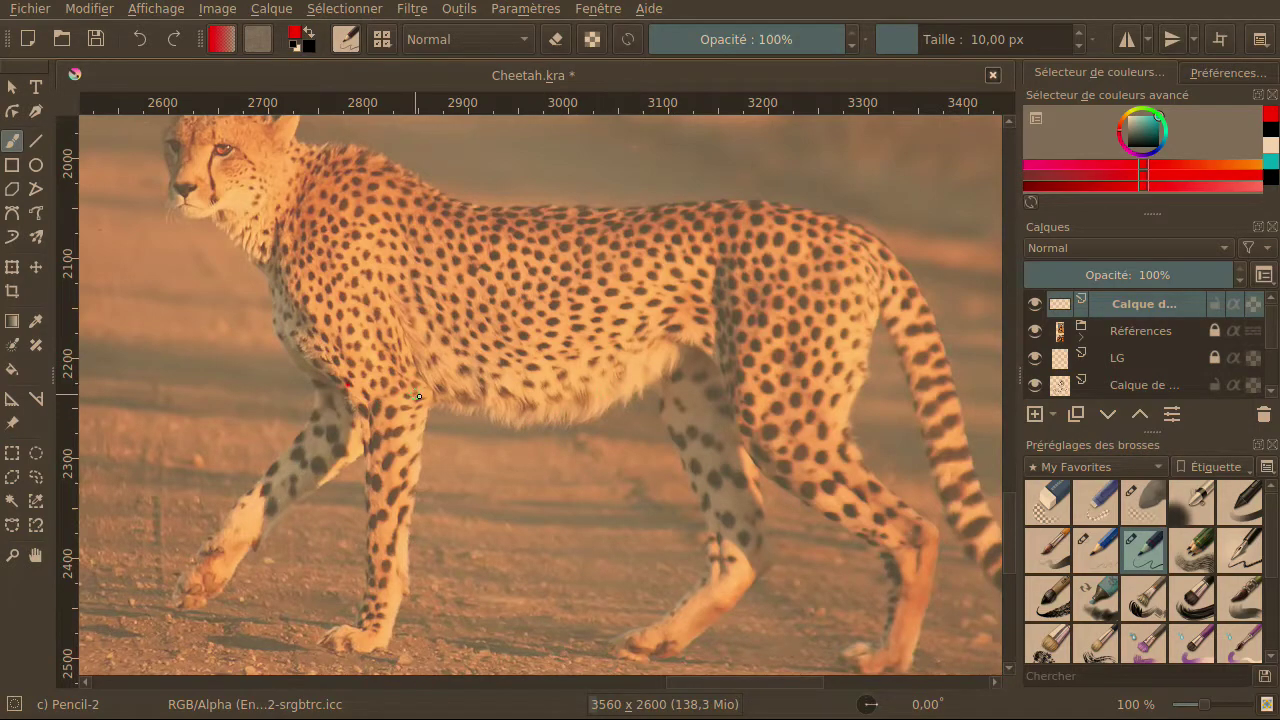
# Try tracing the thigh's front and rear edges in red with the 10 px Pencil-2, and undo both strokes.
pyautogui.click(1133, 515)
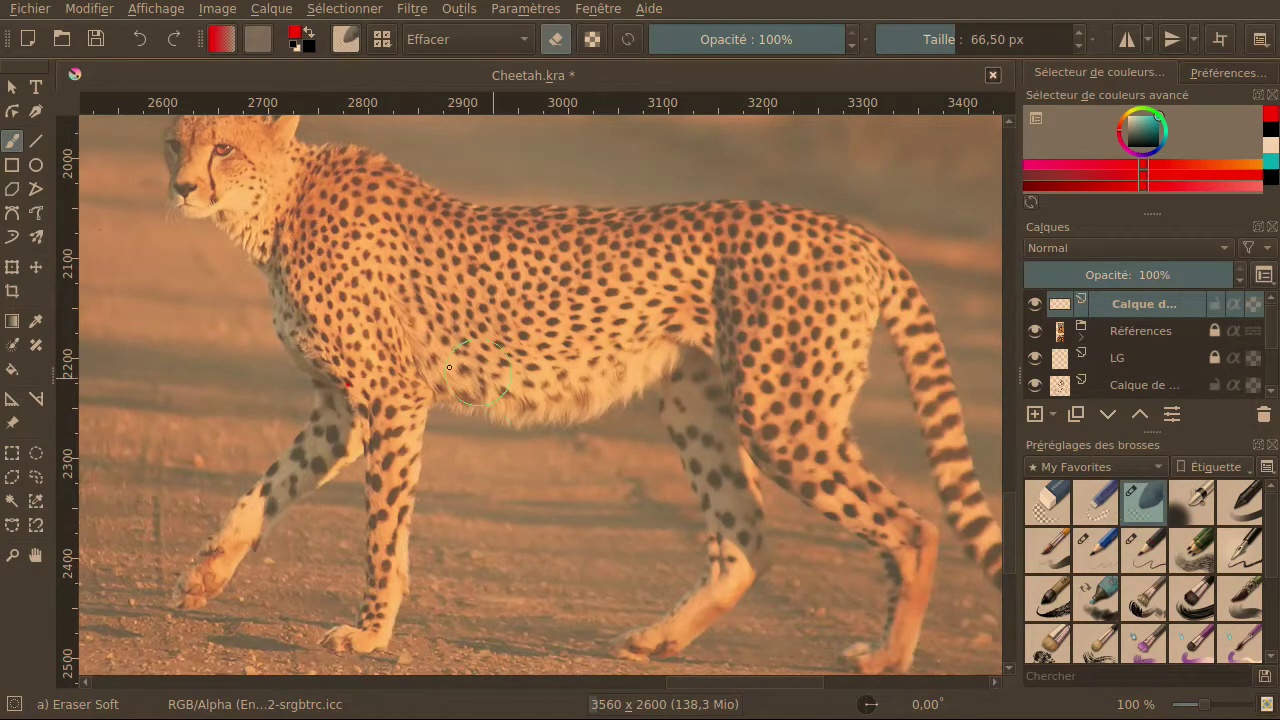
pyautogui.moveTo(349, 382); pyautogui.dragTo(363, 398)
pyautogui.click(1099, 547)
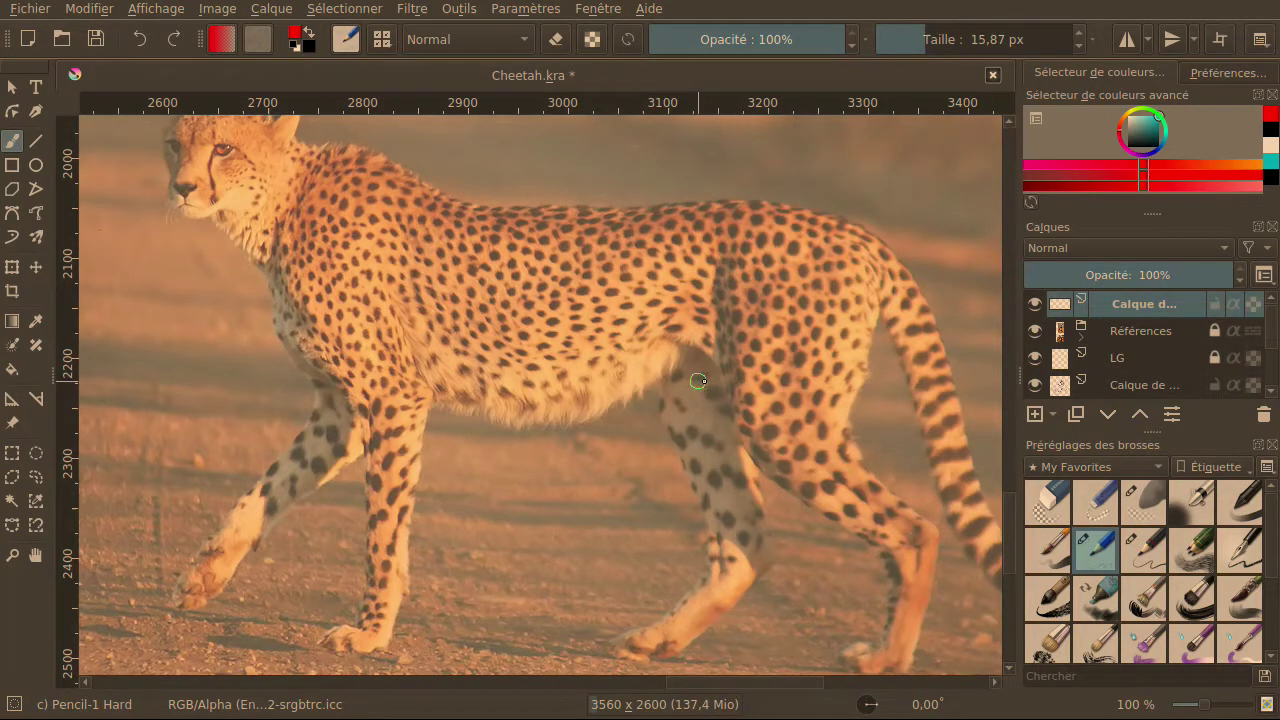
pyautogui.click(1141, 553)
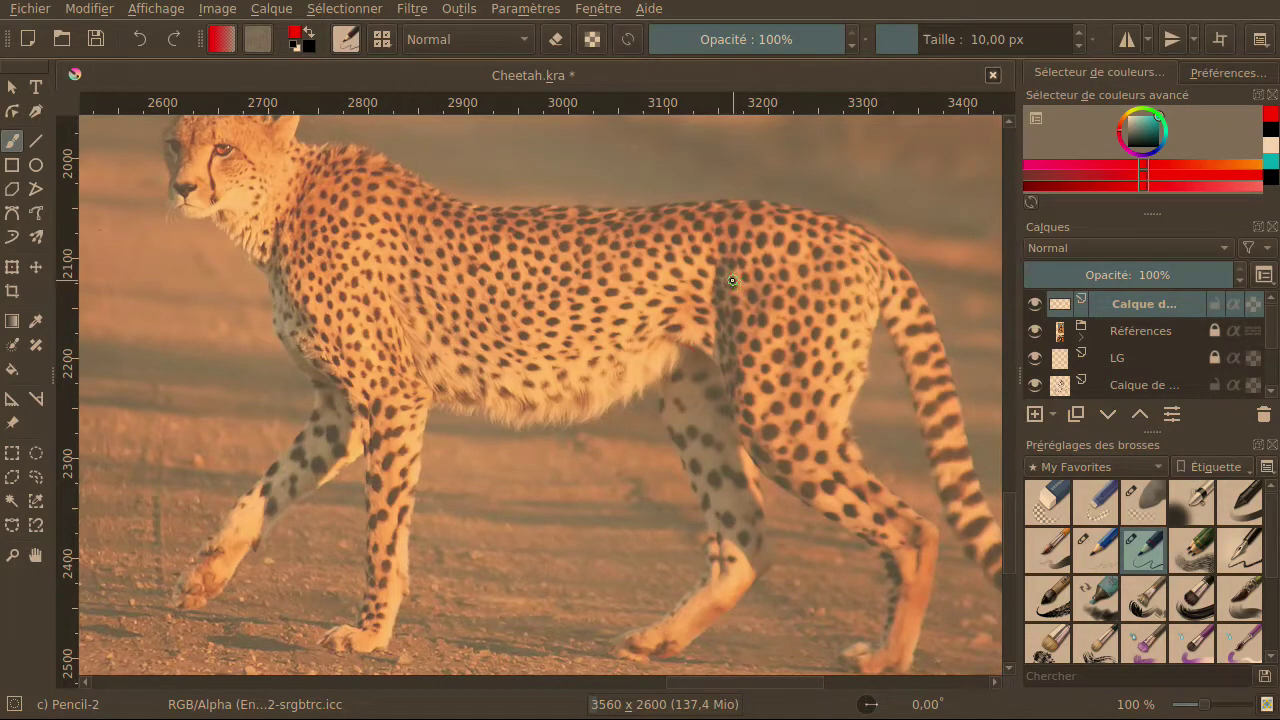
pyautogui.moveTo(712, 282)
pyautogui.mouseDown()
pyautogui.moveTo(708, 346)
pyautogui.moveTo(736, 442)
pyautogui.moveTo(788, 489)
pyautogui.mouseUp()
pyautogui.moveTo(852, 430); pyautogui.dragTo(806, 262)
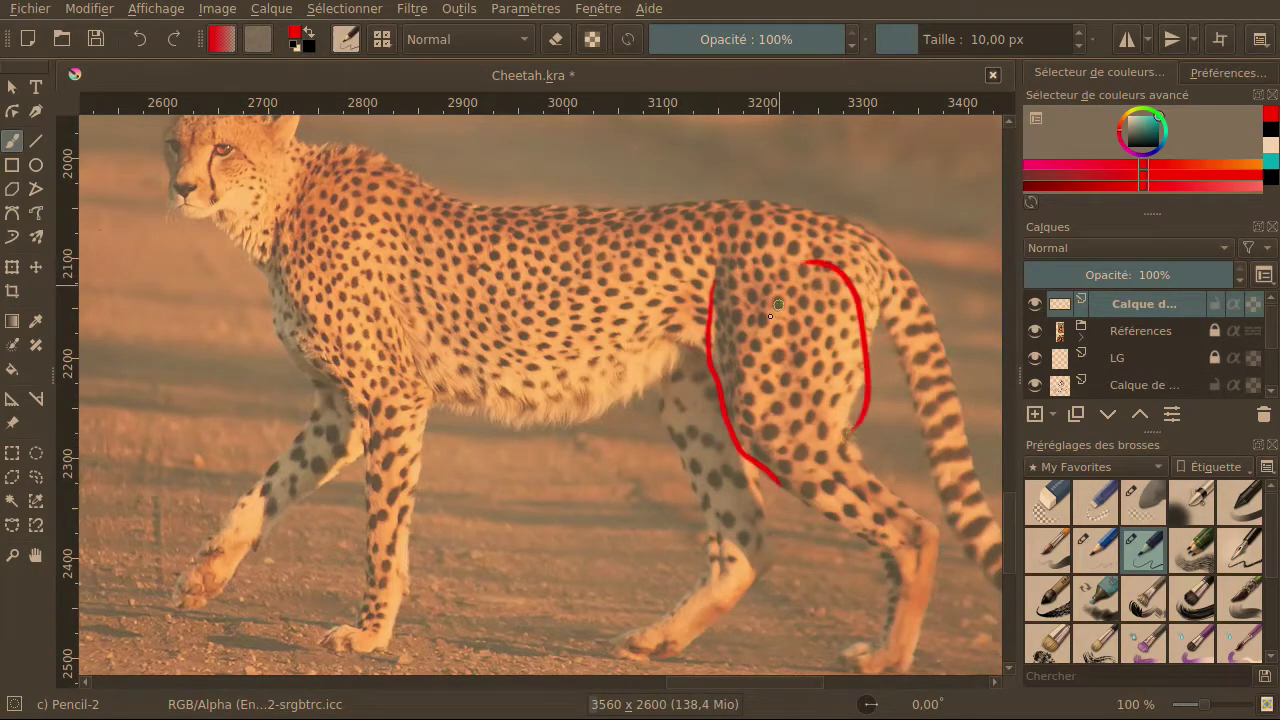
pyautogui.click(139, 39)
pyautogui.click(139, 39)
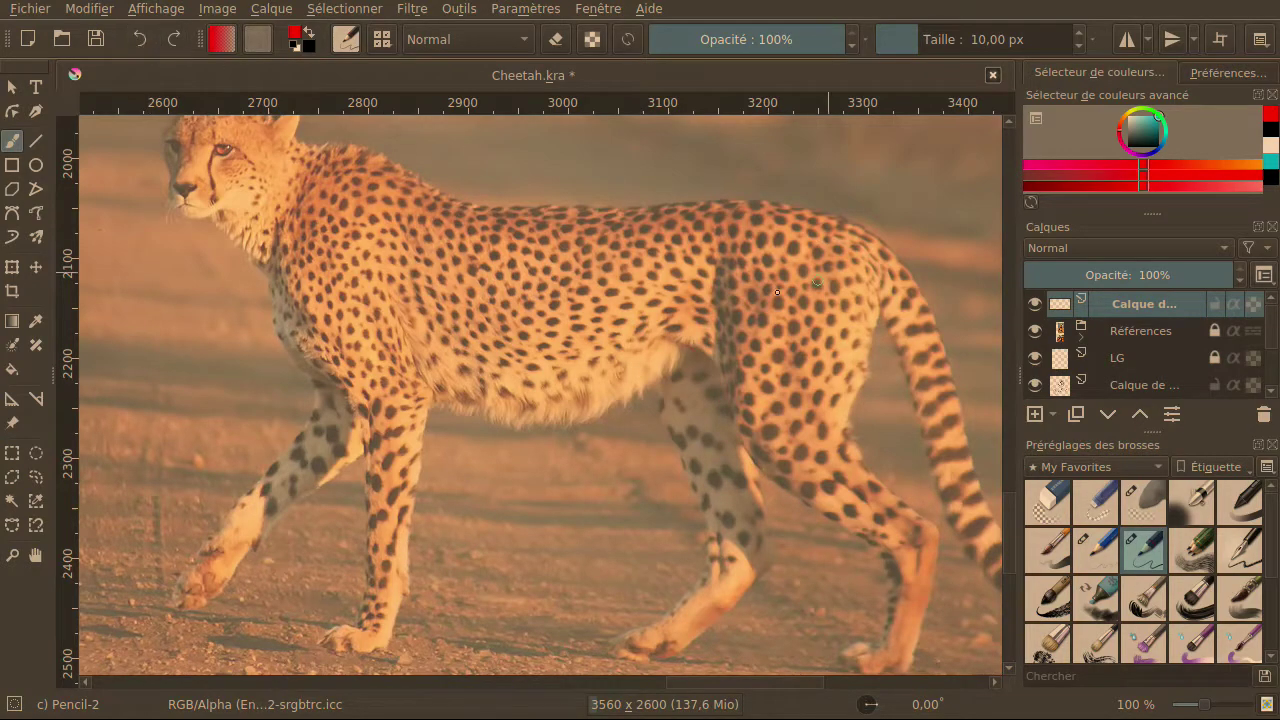
# Trace the flank fold and the thigh's front edge in red, shade its rear edge, and outline the thigh with an oval.
pyautogui.moveTo(737, 360)
pyautogui.mouseDown()
pyautogui.moveTo(722, 308)
pyautogui.moveTo(728, 374)
pyautogui.moveTo(692, 350)
pyautogui.moveTo(716, 358)
pyautogui.moveTo(728, 410)
pyautogui.mouseUp()
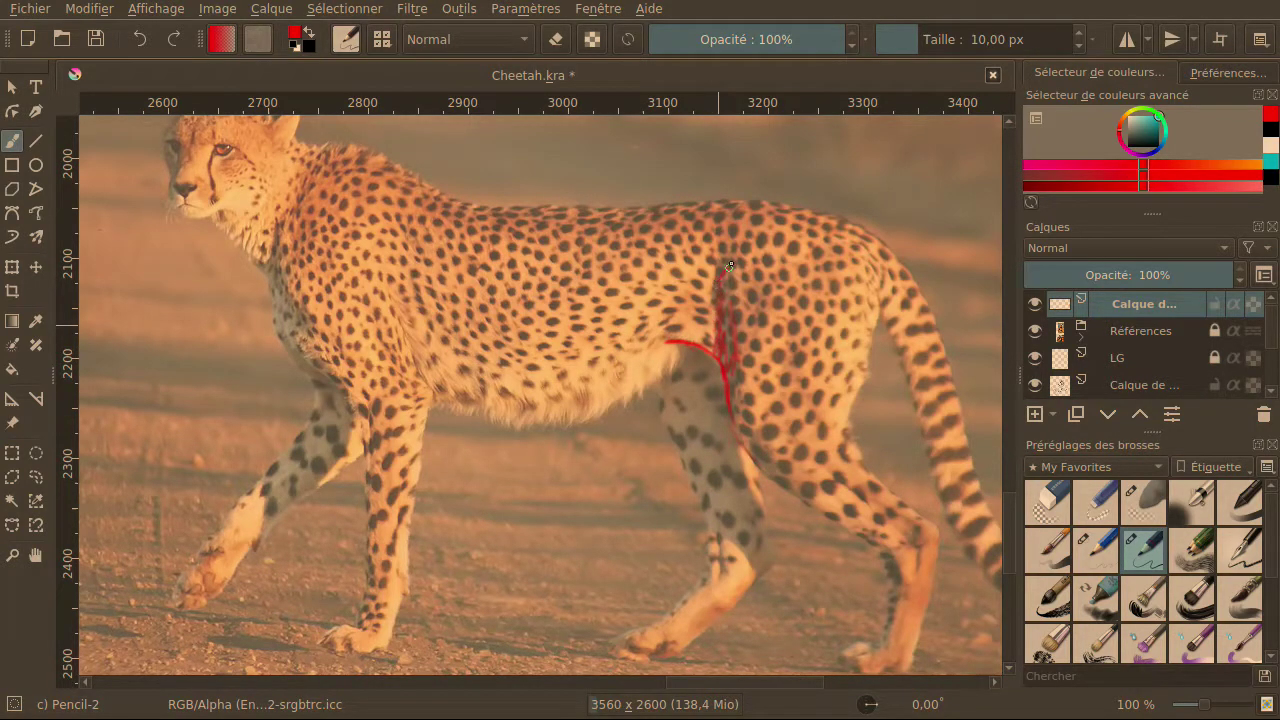
pyautogui.moveTo(719, 349)
pyautogui.mouseDown()
pyautogui.moveTo(734, 269)
pyautogui.moveTo(719, 367)
pyautogui.moveTo(720, 341)
pyautogui.moveTo(737, 444)
pyautogui.mouseUp()
pyautogui.moveTo(704, 388); pyautogui.dragTo(678, 410)
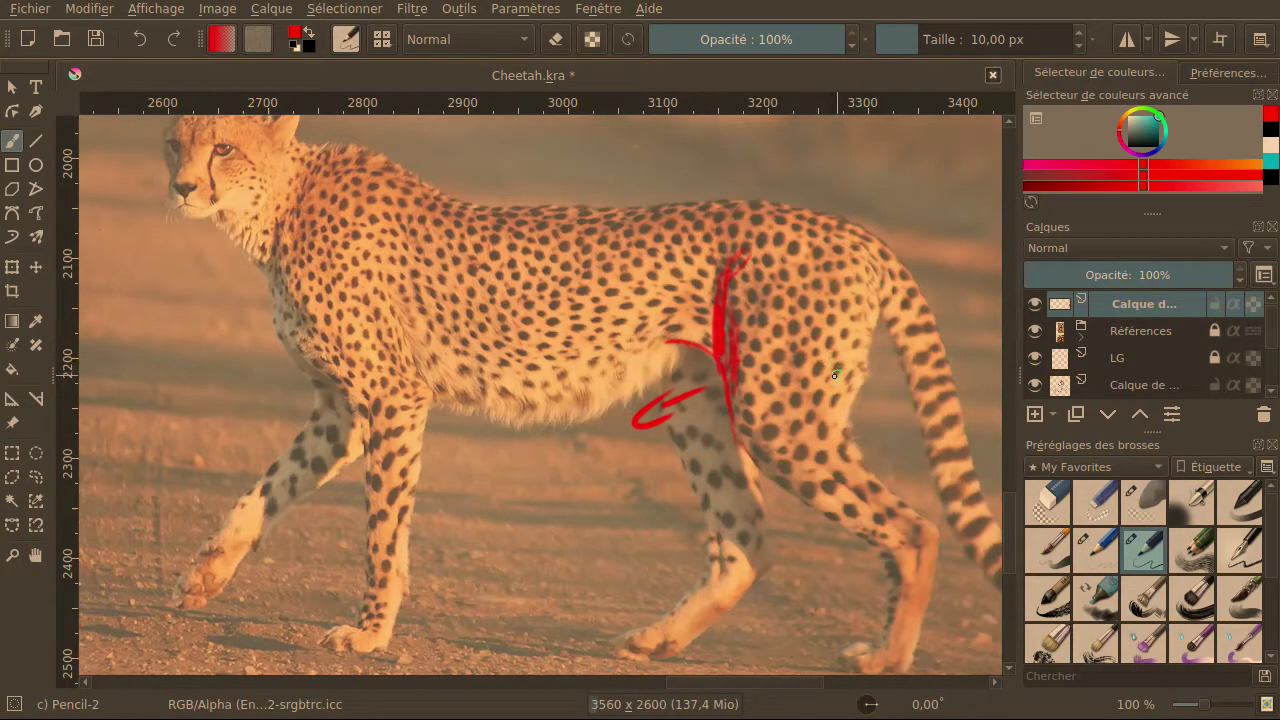
pyautogui.moveTo(836, 392)
pyautogui.mouseDown()
pyautogui.moveTo(847, 346)
pyautogui.moveTo(862, 352)
pyautogui.moveTo(845, 335)
pyautogui.moveTo(878, 306)
pyautogui.moveTo(852, 328)
pyautogui.mouseUp()
pyautogui.moveTo(743, 321)
pyautogui.mouseDown()
pyautogui.moveTo(739, 440)
pyautogui.moveTo(736, 383)
pyautogui.moveTo(774, 458)
pyautogui.moveTo(830, 474)
pyautogui.moveTo(864, 397)
pyautogui.moveTo(861, 323)
pyautogui.moveTo(827, 253)
pyautogui.moveTo(847, 277)
pyautogui.moveTo(774, 243)
pyautogui.moveTo(736, 325)
pyautogui.mouseUp()
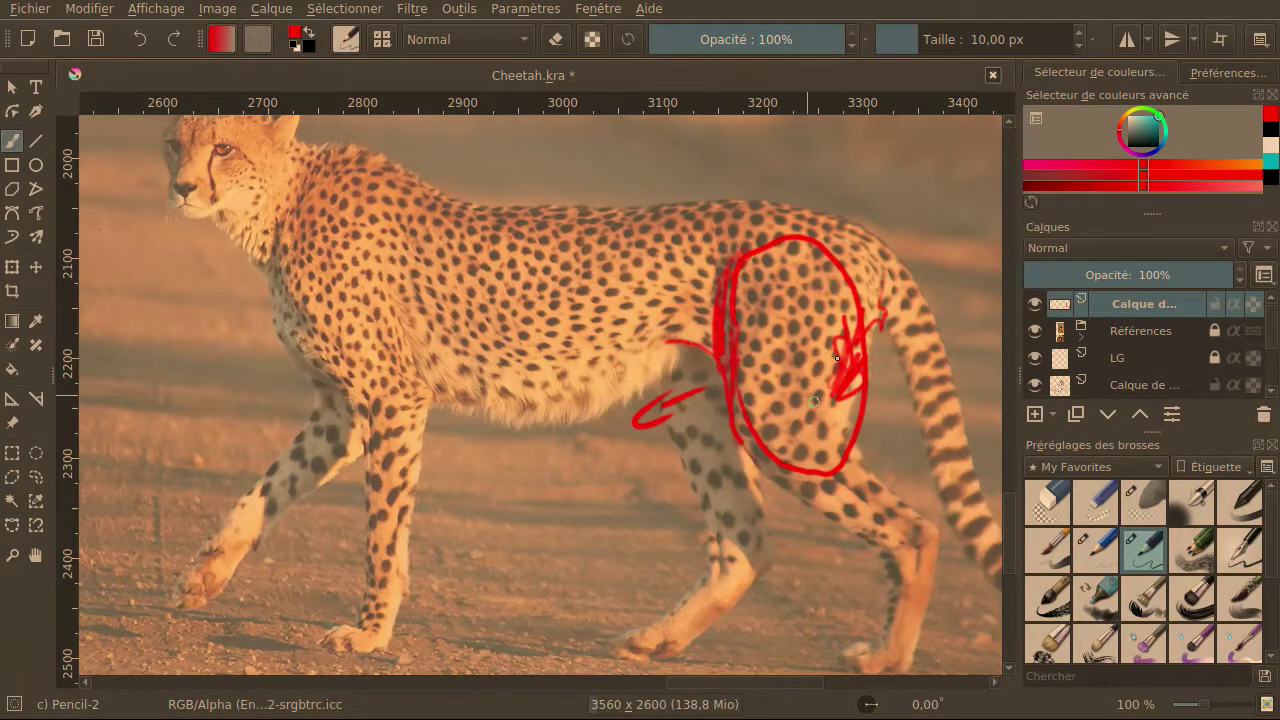
# Cross two diagonal red strokes inside the thigh oval and redraw the oval's outline.
pyautogui.moveTo(755, 270)
pyautogui.mouseDown()
pyautogui.moveTo(815, 364)
pyautogui.moveTo(832, 395)
pyautogui.mouseUp()
pyautogui.moveTo(838, 298); pyautogui.dragTo(762, 395)
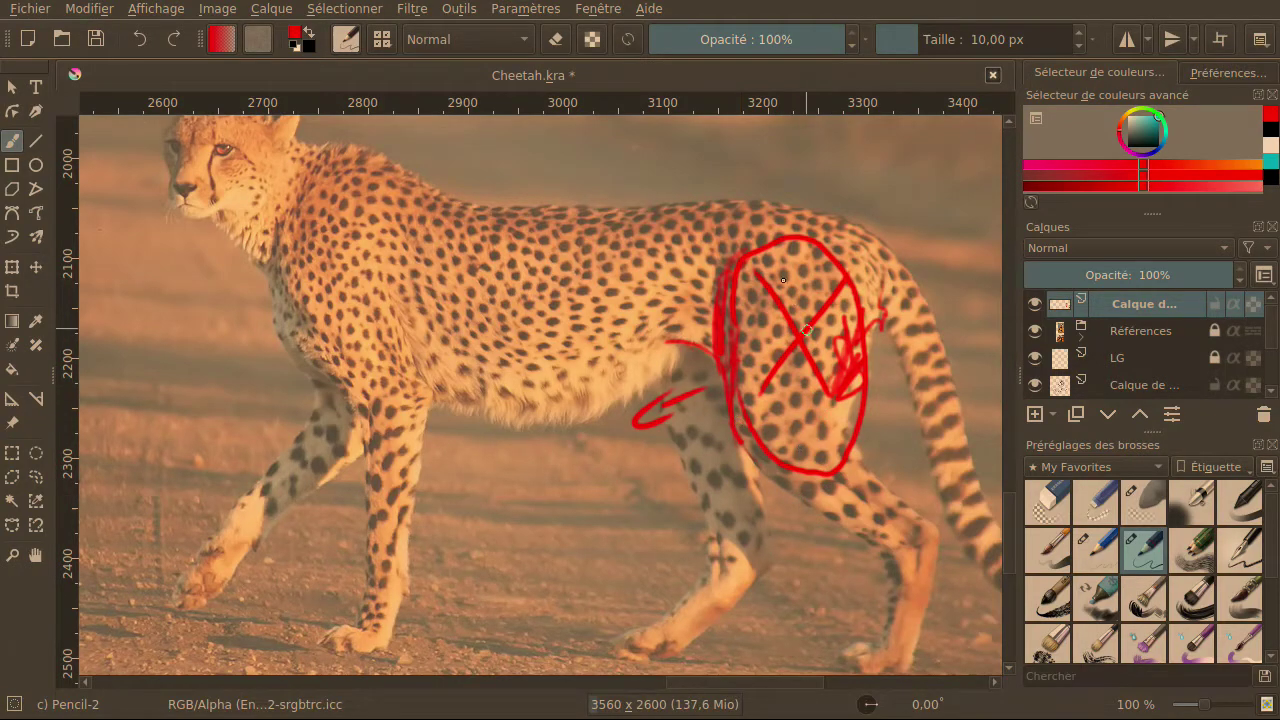
pyautogui.moveTo(754, 470)
pyautogui.mouseDown()
pyautogui.moveTo(804, 472)
pyautogui.moveTo(843, 444)
pyautogui.moveTo(866, 347)
pyautogui.moveTo(864, 319)
pyautogui.moveTo(774, 244)
pyautogui.mouseUp()
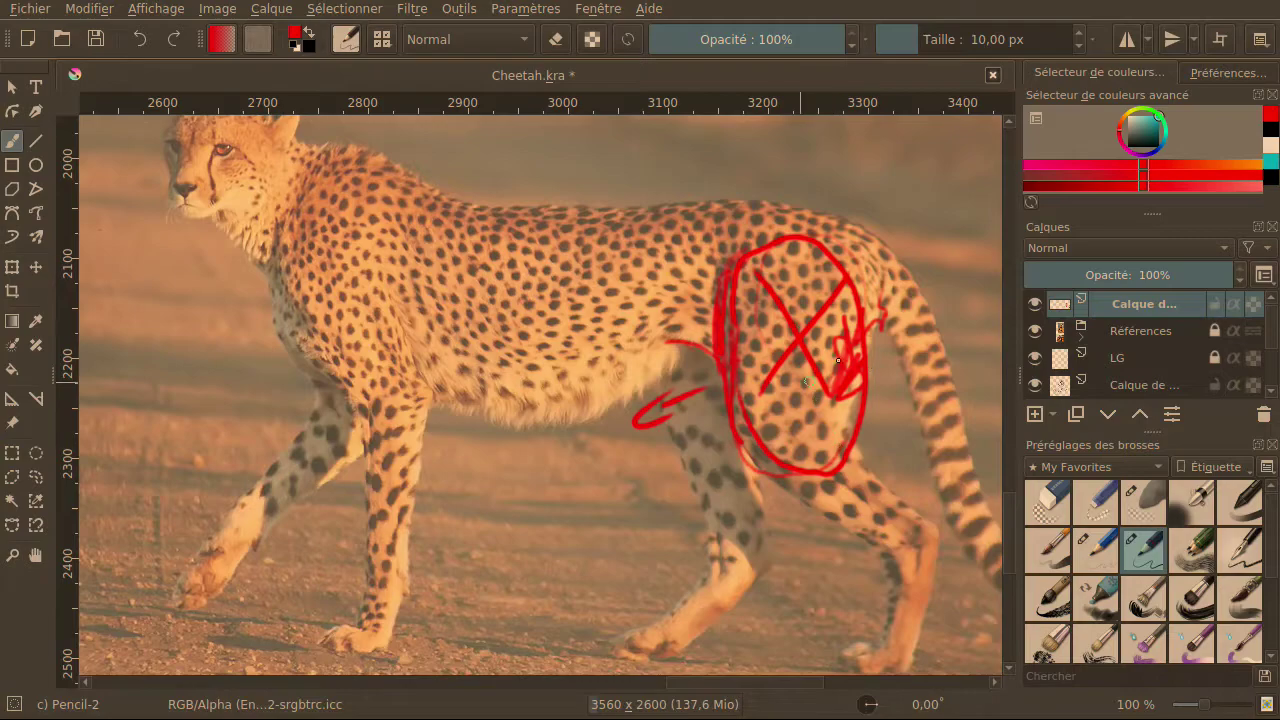
# Undo the red oval, the cross and the rear-edge shading on the thigh, keeping the flank fold and front-edge strokes.
pyautogui.click(139, 45)
pyautogui.click(140, 44)
pyautogui.click(141, 44)
pyautogui.click(143, 44)
pyautogui.click(148, 44)
pyautogui.click(145, 46)
pyautogui.click(141, 48)
pyautogui.click(143, 50)
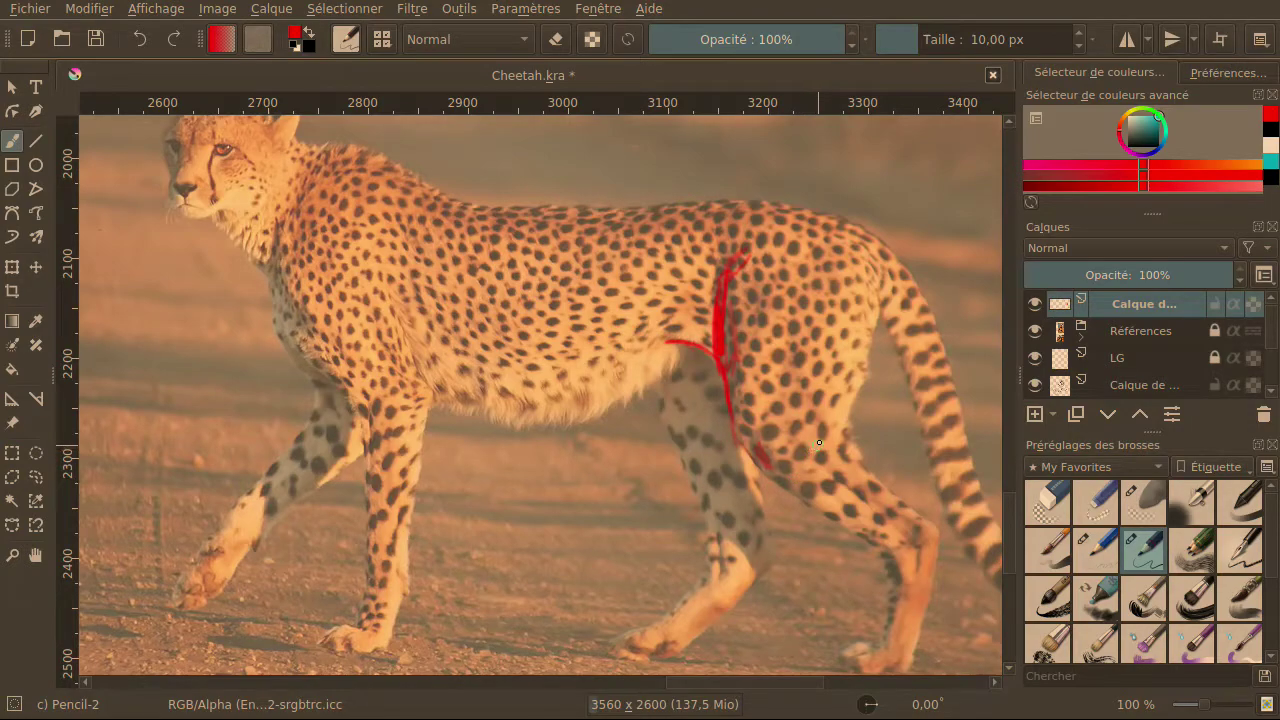
# Try sweeping a large red oval around the torso, and undo the strokes.
pyautogui.moveTo(655, 370)
pyautogui.mouseDown()
pyautogui.moveTo(547, 418)
pyautogui.moveTo(480, 430)
pyautogui.mouseUp()
pyautogui.moveTo(622, 238); pyautogui.dragTo(820, 330)
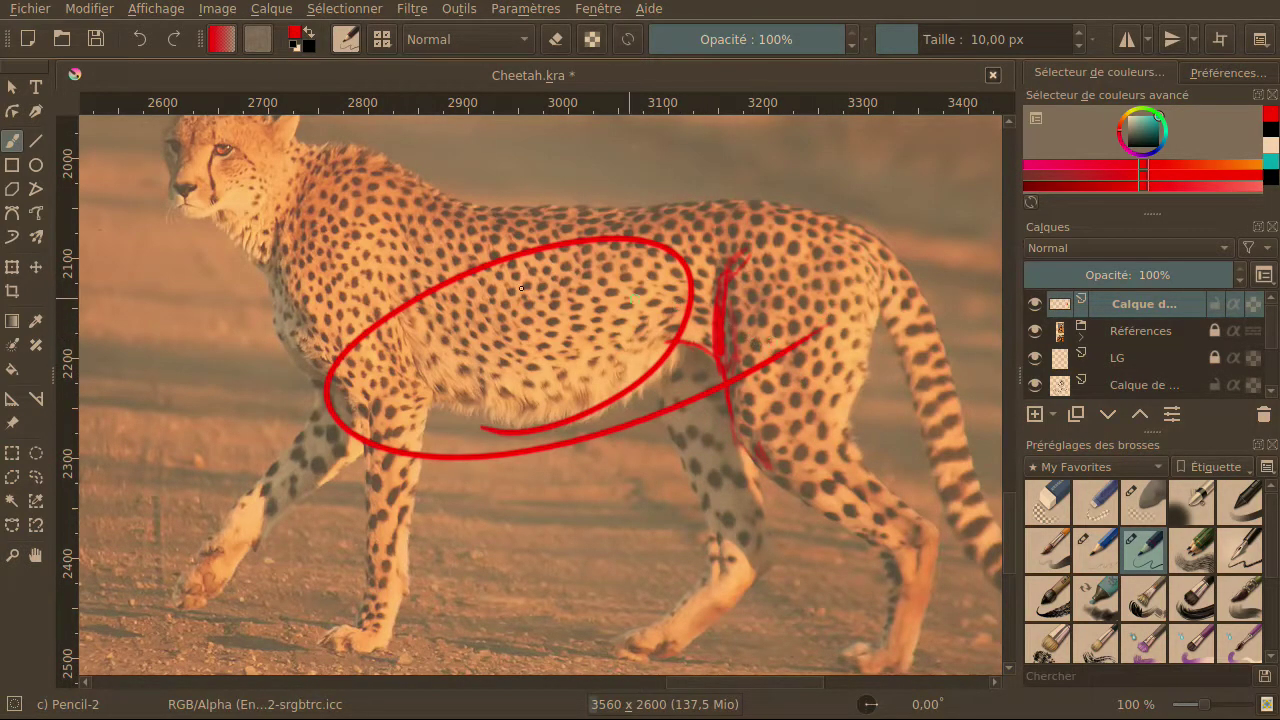
pyautogui.click(141, 40)
pyautogui.click(141, 40)
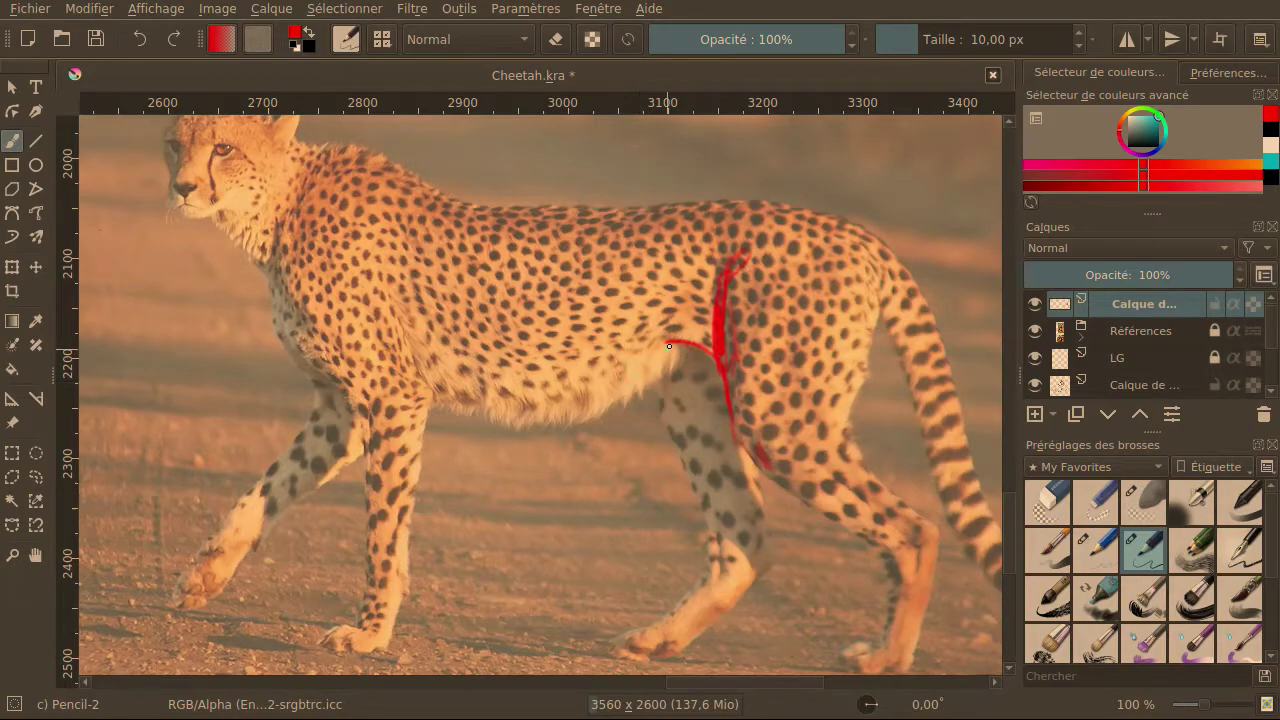
# Trace the belly's underside in red, add a looser line beneath it, and draw a bulging line over the back.
pyautogui.moveTo(680, 346); pyautogui.dragTo(662, 365)
pyautogui.moveTo(605, 399)
pyautogui.mouseDown()
pyautogui.moveTo(550, 417)
pyautogui.moveTo(603, 396)
pyautogui.moveTo(523, 415)
pyautogui.moveTo(433, 387)
pyautogui.moveTo(582, 399)
pyautogui.moveTo(678, 341)
pyautogui.moveTo(556, 416)
pyautogui.moveTo(458, 392)
pyautogui.mouseUp()
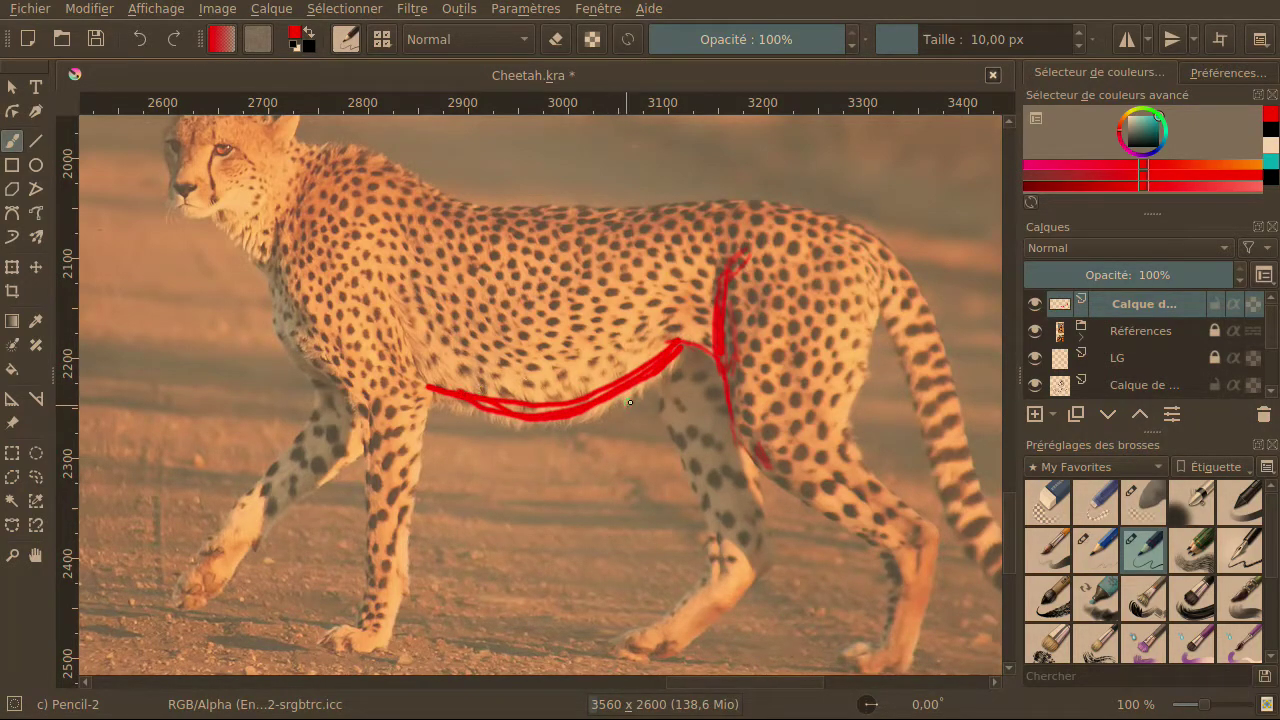
pyautogui.moveTo(661, 379)
pyautogui.mouseDown()
pyautogui.moveTo(696, 338)
pyautogui.moveTo(626, 419)
pyautogui.moveTo(513, 454)
pyautogui.mouseUp()
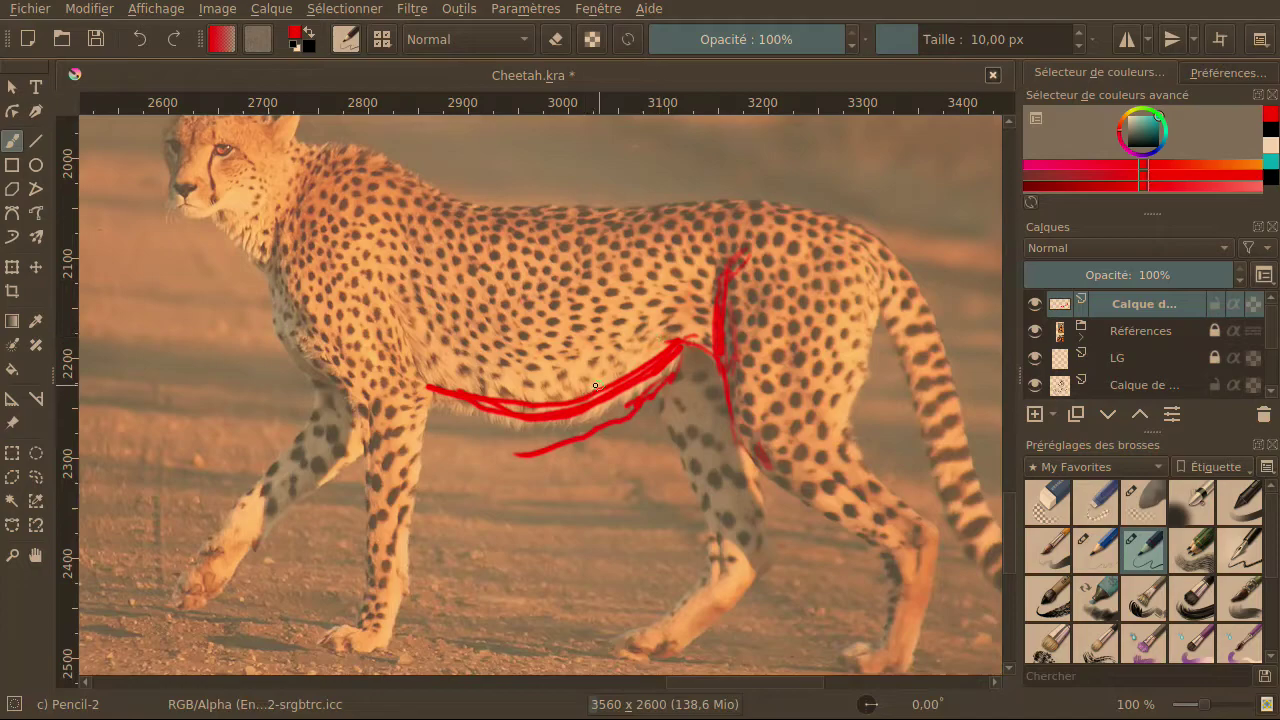
pyautogui.moveTo(442, 205)
pyautogui.mouseDown()
pyautogui.moveTo(667, 189)
pyautogui.moveTo(577, 222)
pyautogui.mouseUp()
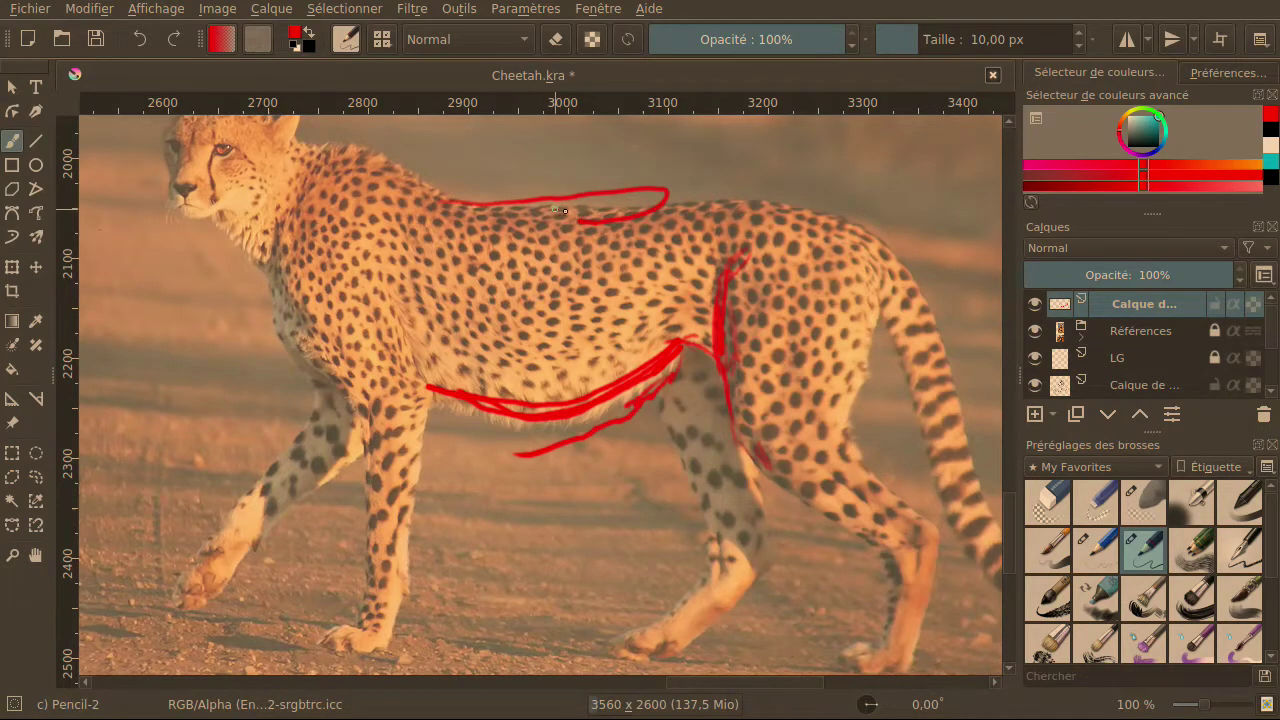
# Undo the red lines over the back, beneath the belly and along the belly's underside.
pyautogui.click(134, 40)
pyautogui.click(139, 40)
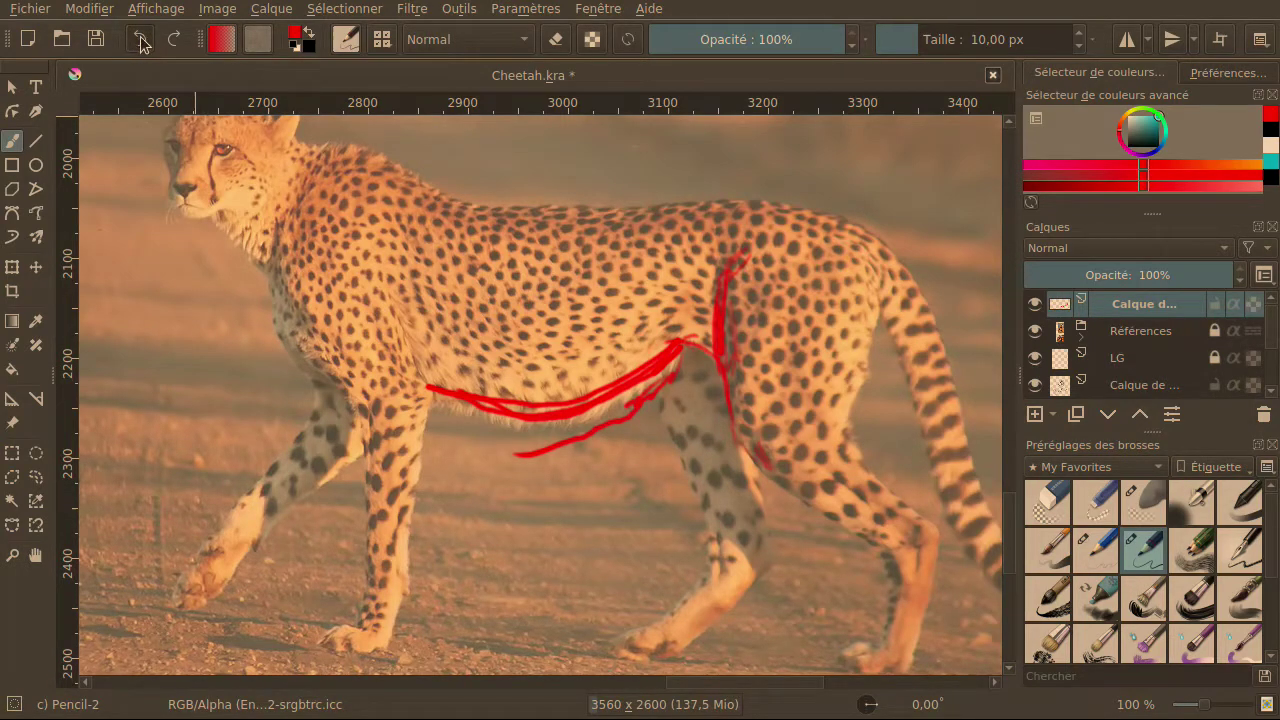
pyautogui.click(145, 42)
pyautogui.click(150, 43)
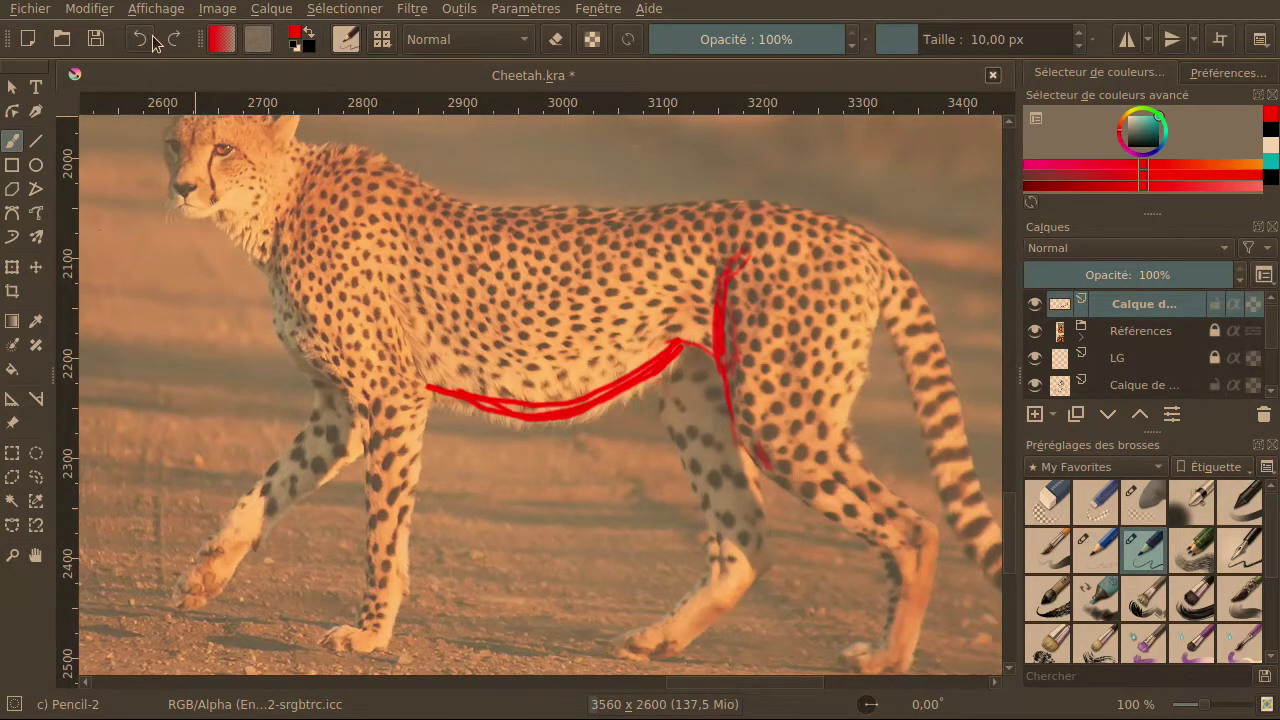
pyautogui.click(148, 44)
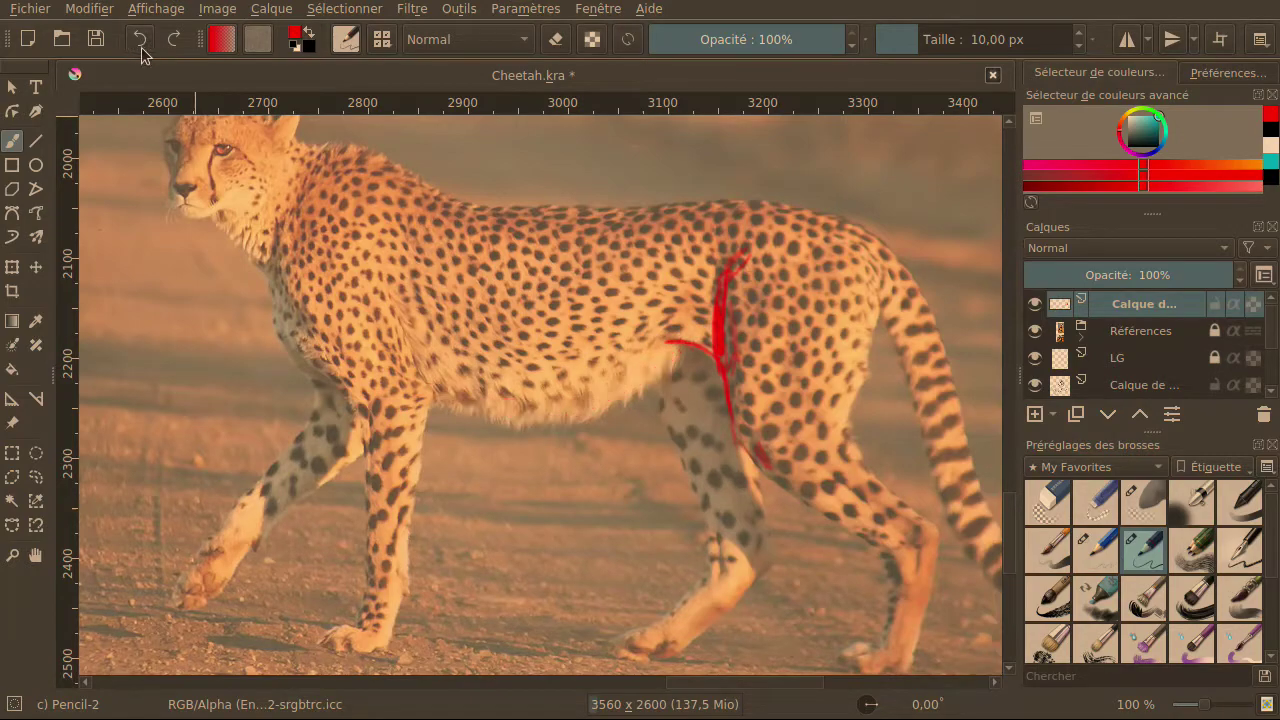
# Try a smooth red line along the belly, redraw it thinner along the fur edge, cross it out, and undo the strokes.
pyautogui.moveTo(437, 394)
pyautogui.mouseDown()
pyautogui.moveTo(530, 416)
pyautogui.moveTo(581, 407)
pyautogui.moveTo(672, 339)
pyautogui.mouseUp()
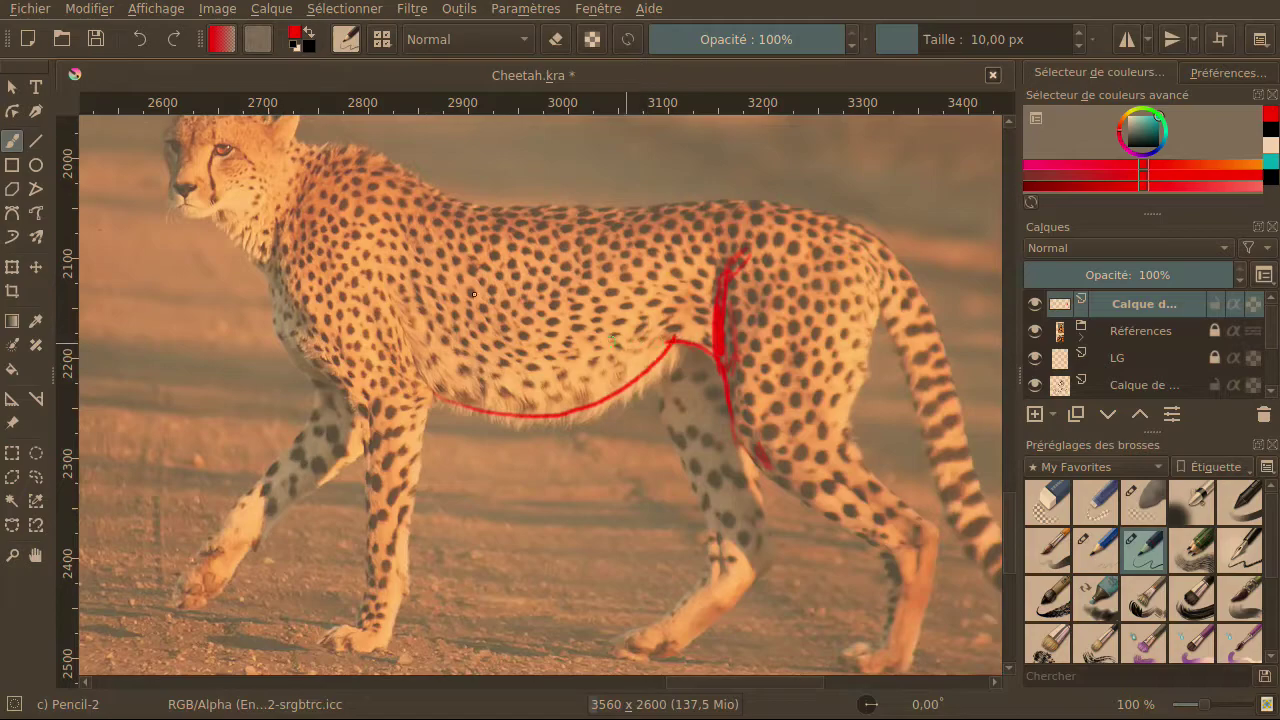
pyautogui.click(140, 39)
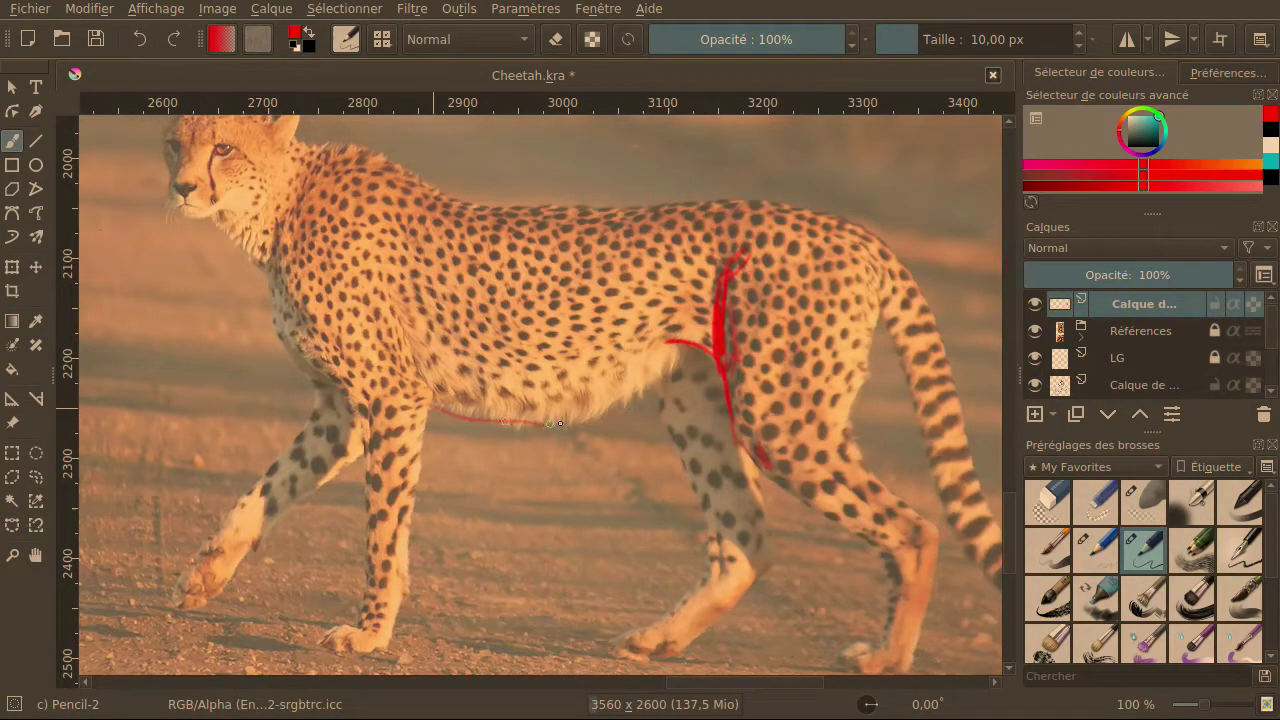
pyautogui.moveTo(592, 418); pyautogui.dragTo(680, 346)
pyautogui.moveTo(466, 401); pyautogui.dragTo(568, 450)
pyautogui.moveTo(478, 466); pyautogui.dragTo(577, 367)
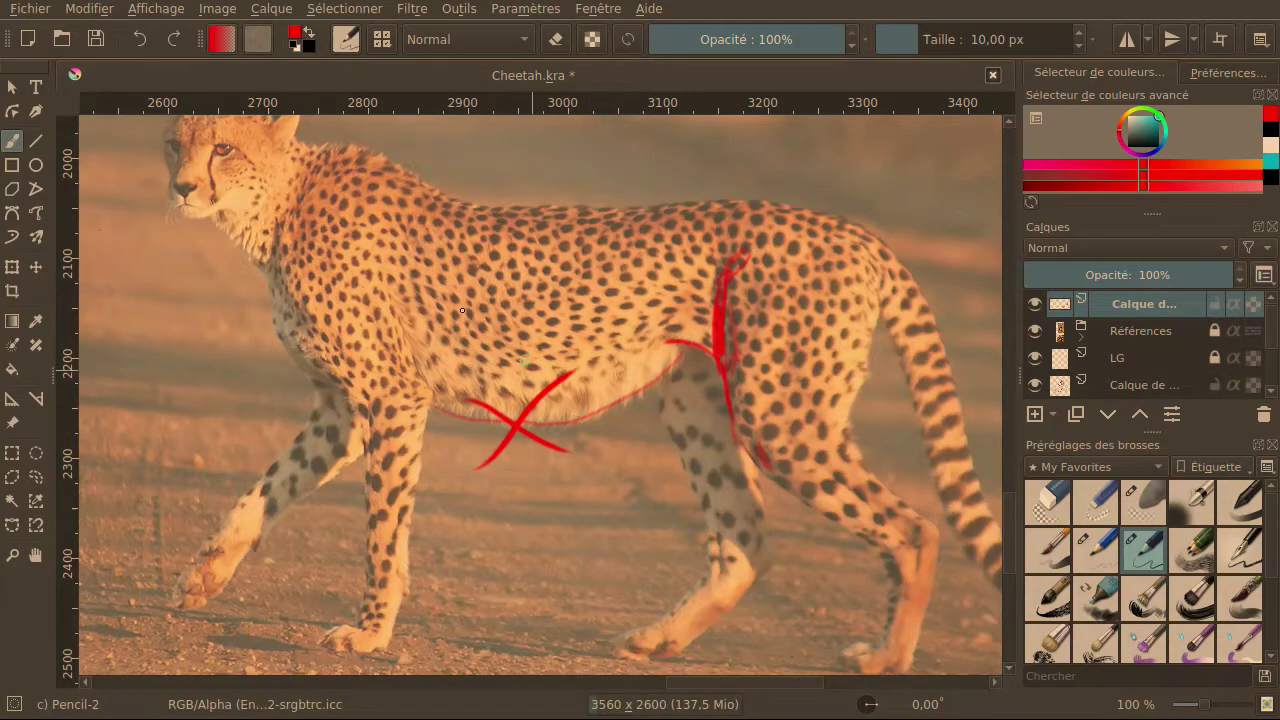
pyautogui.click(141, 39)
pyautogui.click(141, 39)
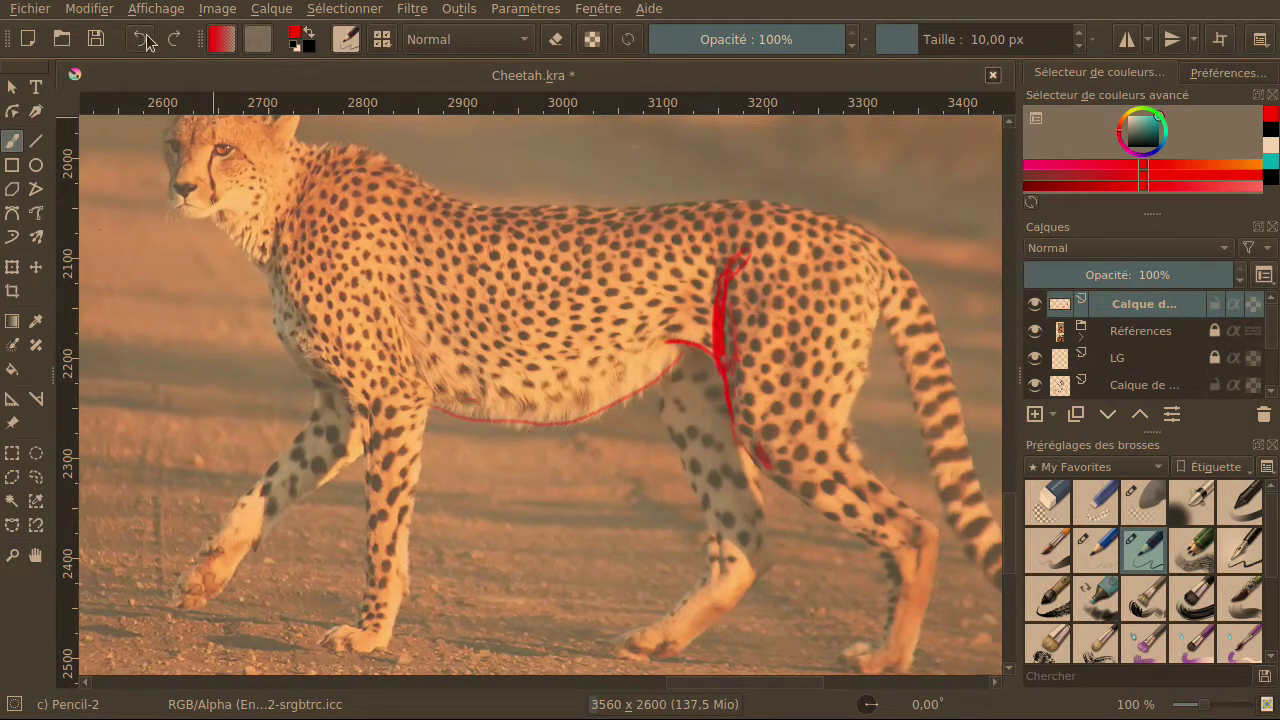
pyautogui.click(141, 39)
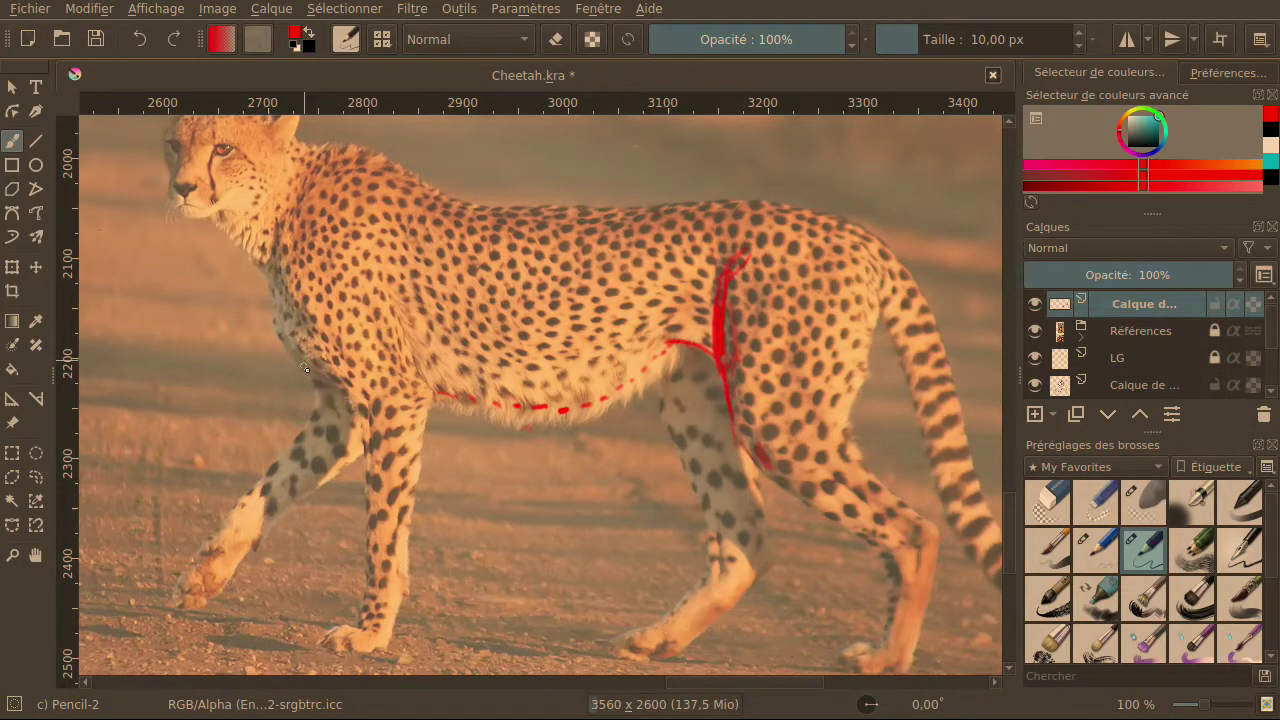
# Trace the lower chest edge and the front of the belly in red, and circle the elbow behind the foreleg.
pyautogui.moveTo(338, 383); pyautogui.dragTo(275, 345)
pyautogui.moveTo(407, 396); pyautogui.dragTo(552, 399)
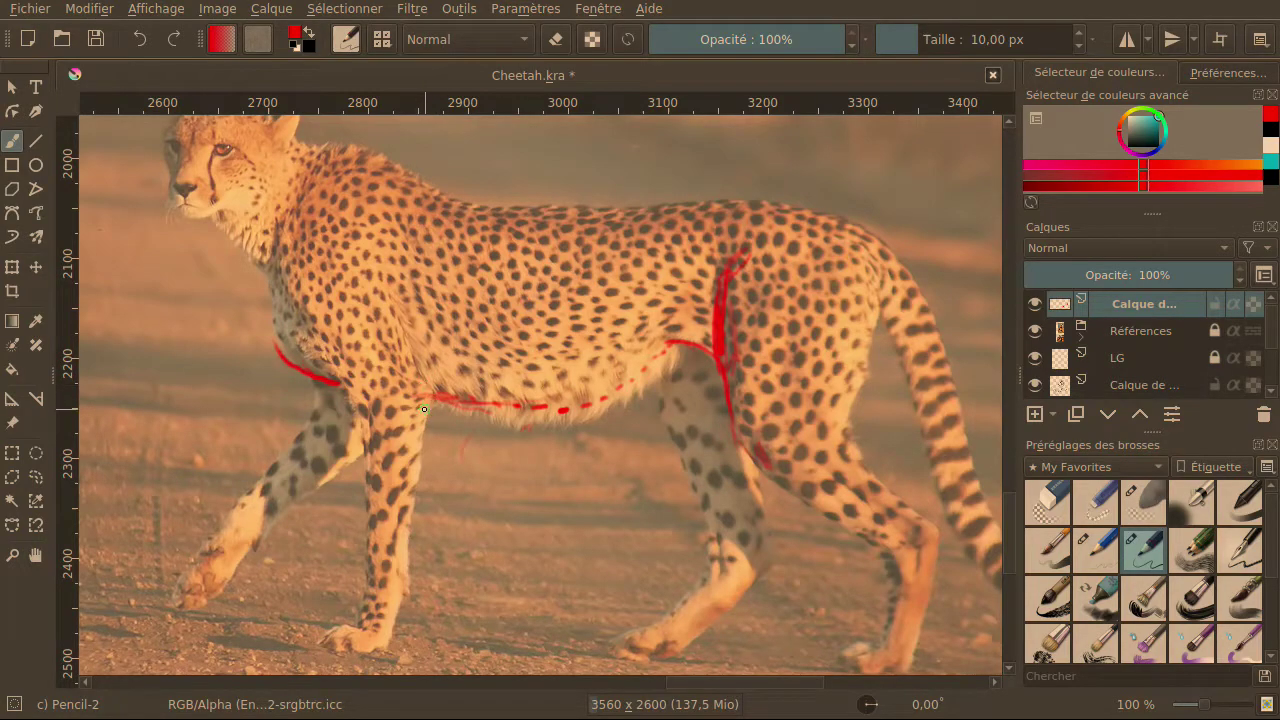
pyautogui.moveTo(420, 407); pyautogui.dragTo(419, 436)
pyautogui.moveTo(426, 382); pyautogui.dragTo(445, 398)
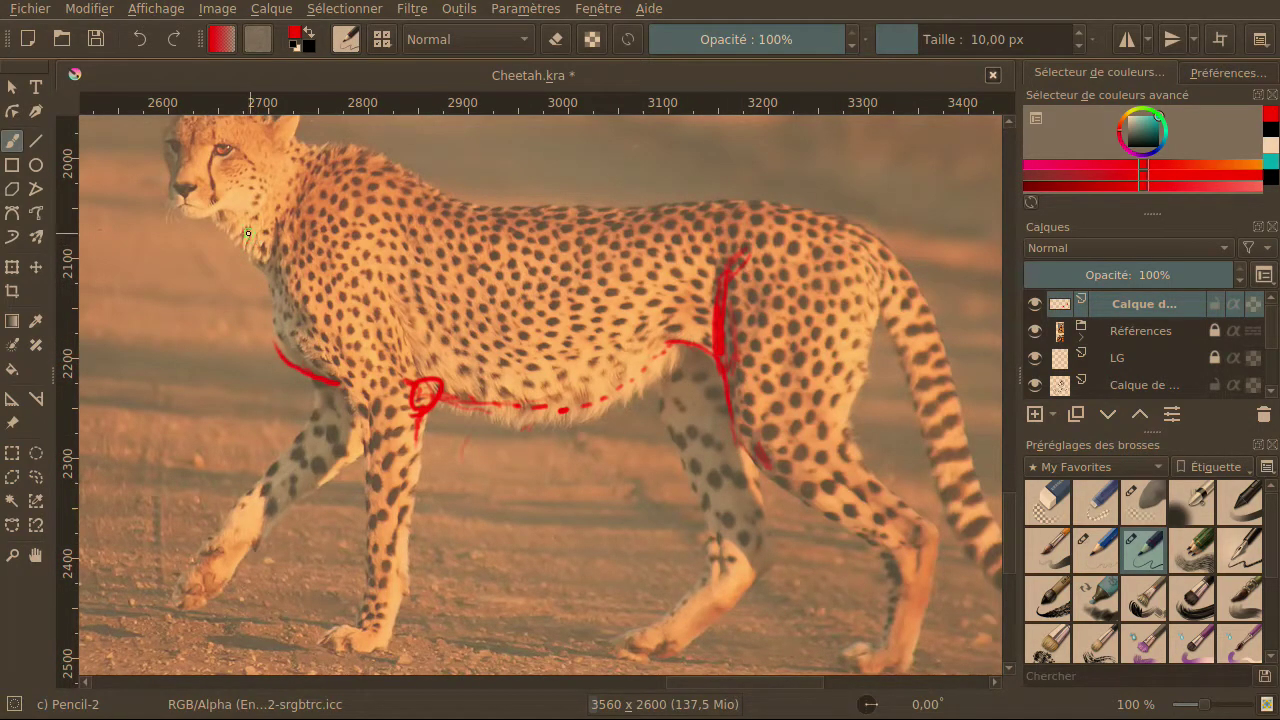
# Mark the throat in red, try a dash at the nape and a circle at the throat, and undo those last two.
pyautogui.moveTo(239, 228)
pyautogui.mouseDown()
pyautogui.moveTo(250, 237)
pyautogui.moveTo(239, 231)
pyautogui.mouseUp()
pyautogui.moveTo(290, 149); pyautogui.dragTo(302, 148)
pyautogui.moveTo(223, 243)
pyautogui.mouseDown()
pyautogui.moveTo(224, 262)
pyautogui.moveTo(212, 240)
pyautogui.moveTo(240, 250)
pyautogui.mouseUp()
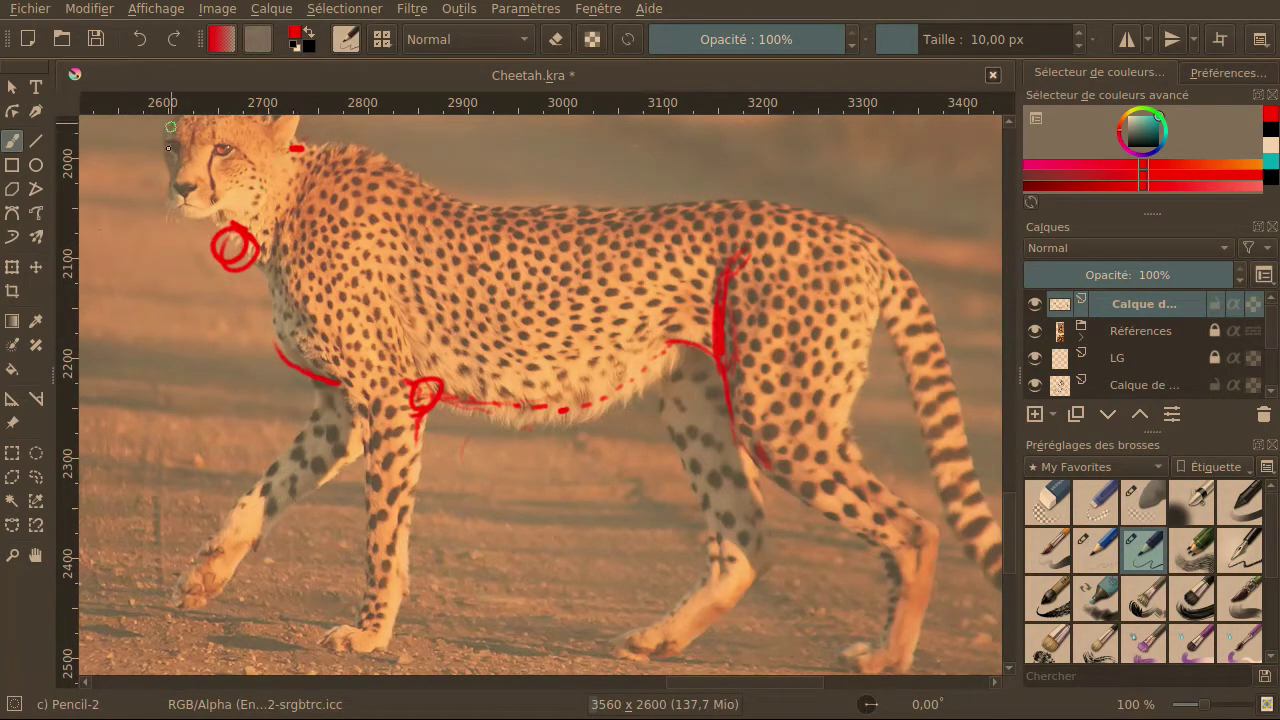
pyautogui.click(140, 40)
pyautogui.click(140, 40)
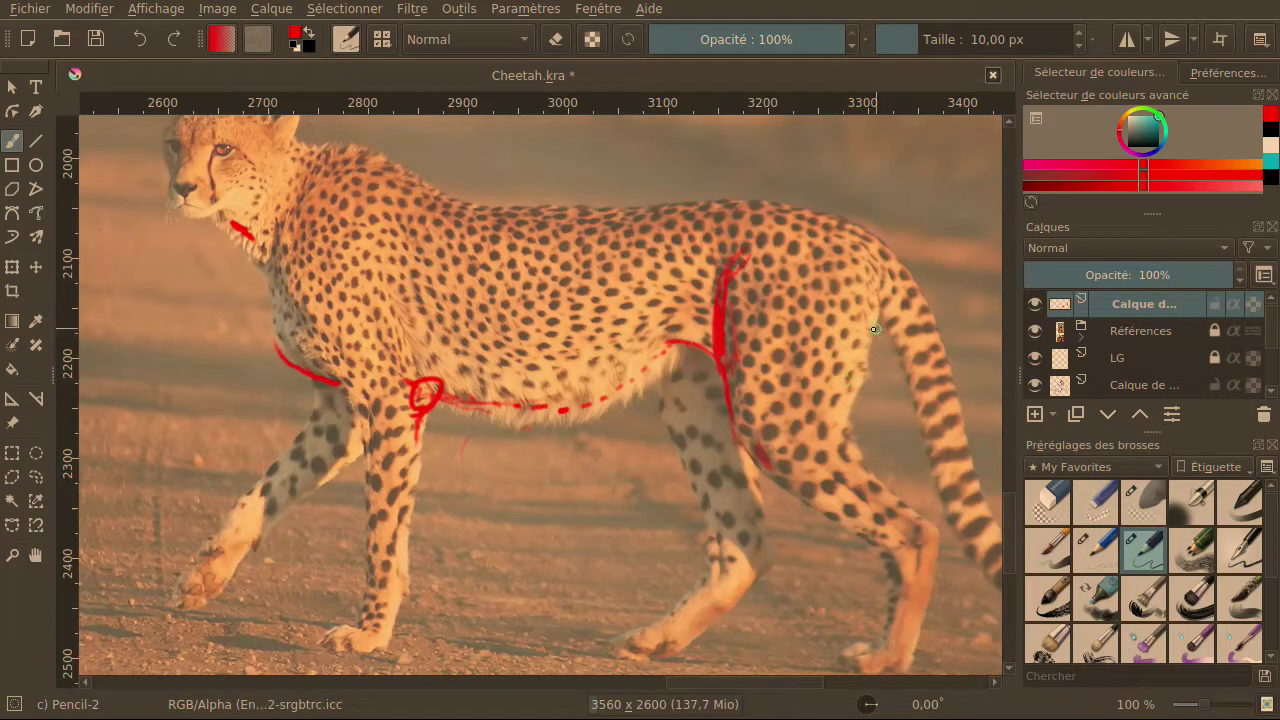
# Shade the thigh's rear edge in red up to the tail base, and trace the back of the hind leg down past the hock.
pyautogui.moveTo(857, 345)
pyautogui.mouseDown()
pyautogui.moveTo(859, 334)
pyautogui.moveTo(847, 393)
pyautogui.mouseUp()
pyautogui.moveTo(863, 327); pyautogui.dragTo(883, 289)
pyautogui.moveTo(867, 354)
pyautogui.mouseDown()
pyautogui.moveTo(858, 378)
pyautogui.moveTo(874, 320)
pyautogui.moveTo(838, 428)
pyautogui.moveTo(880, 297)
pyautogui.mouseUp()
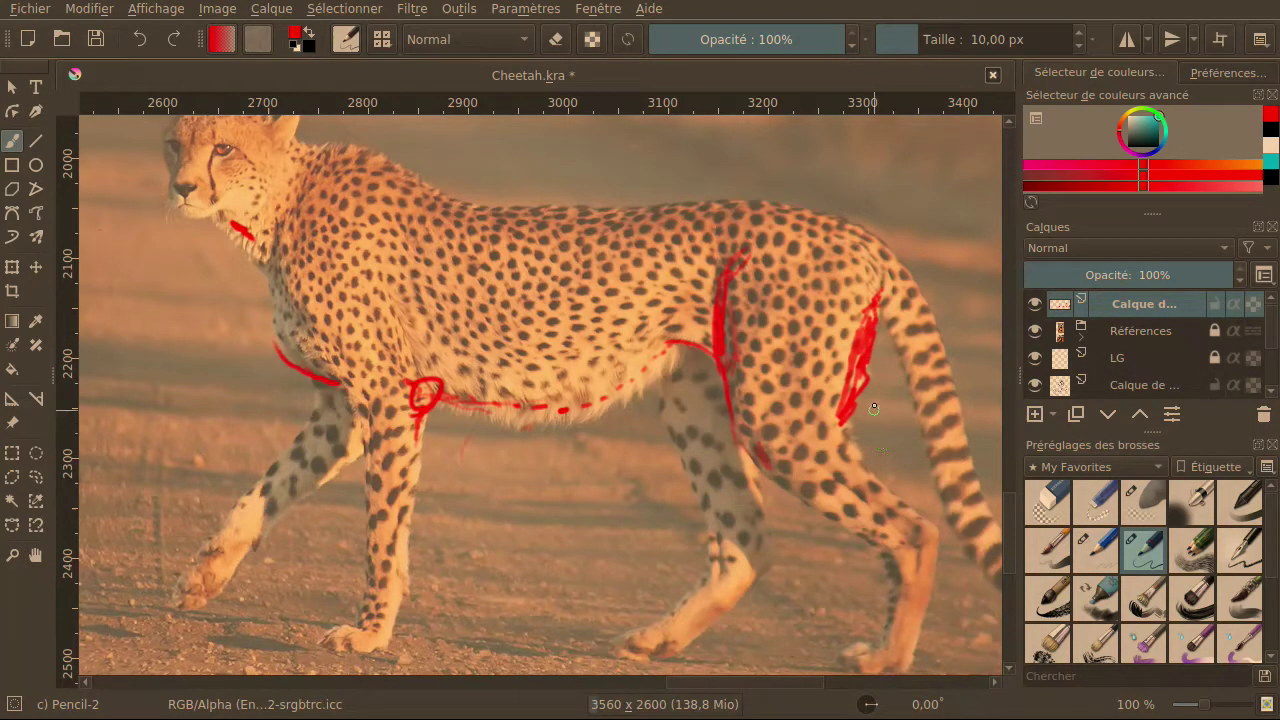
pyautogui.moveTo(867, 284); pyautogui.dragTo(880, 262)
pyautogui.moveTo(843, 424)
pyautogui.mouseDown()
pyautogui.moveTo(842, 456)
pyautogui.moveTo(845, 427)
pyautogui.moveTo(853, 462)
pyautogui.moveTo(932, 530)
pyautogui.moveTo(905, 558)
pyautogui.moveTo(880, 557)
pyautogui.moveTo(888, 606)
pyautogui.moveTo(864, 538)
pyautogui.mouseUp()
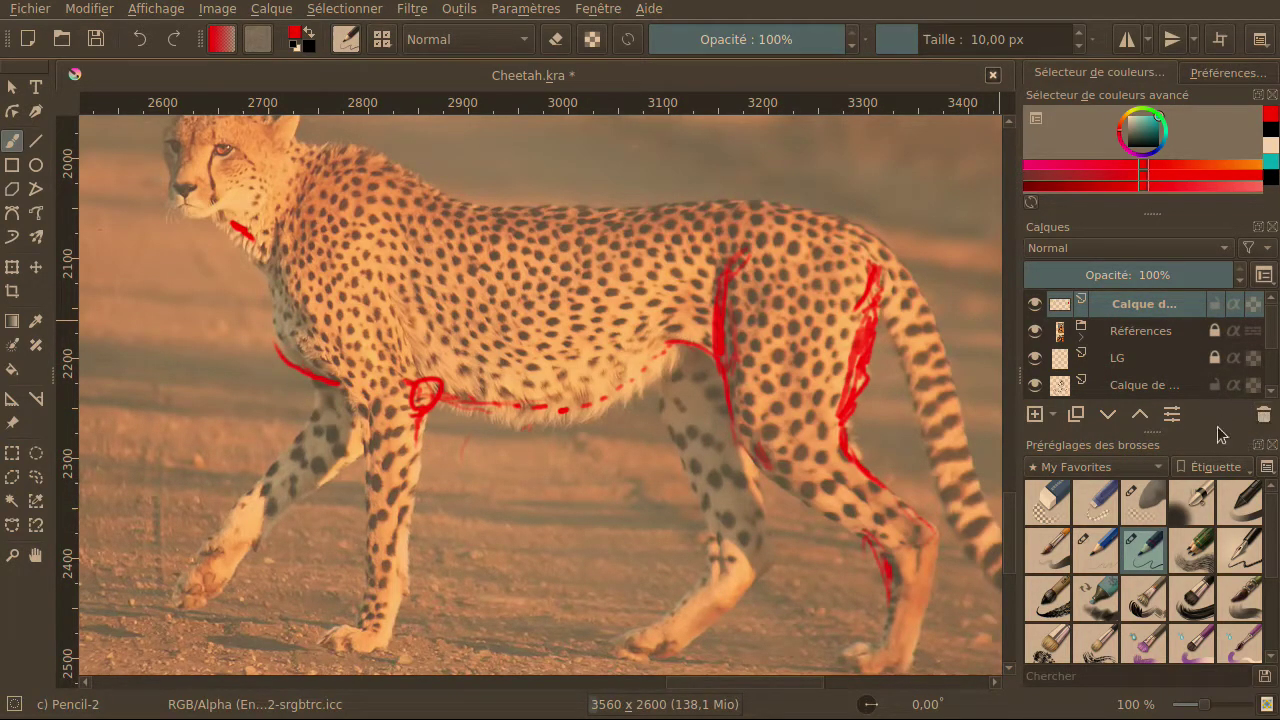
# Delete the red tracing layer and make the visible sketch layer below LG active, with the whole cheetah drawing in view.
pyautogui.click(1264, 416)
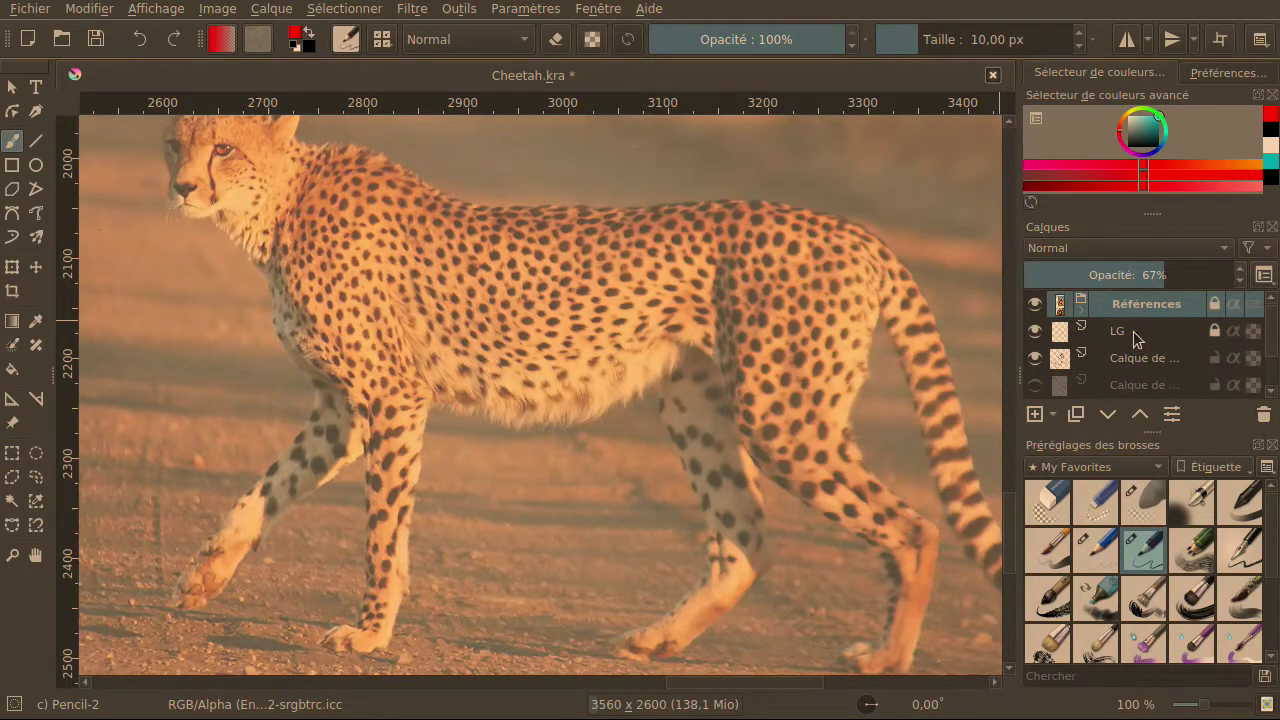
pyautogui.click(1130, 358)
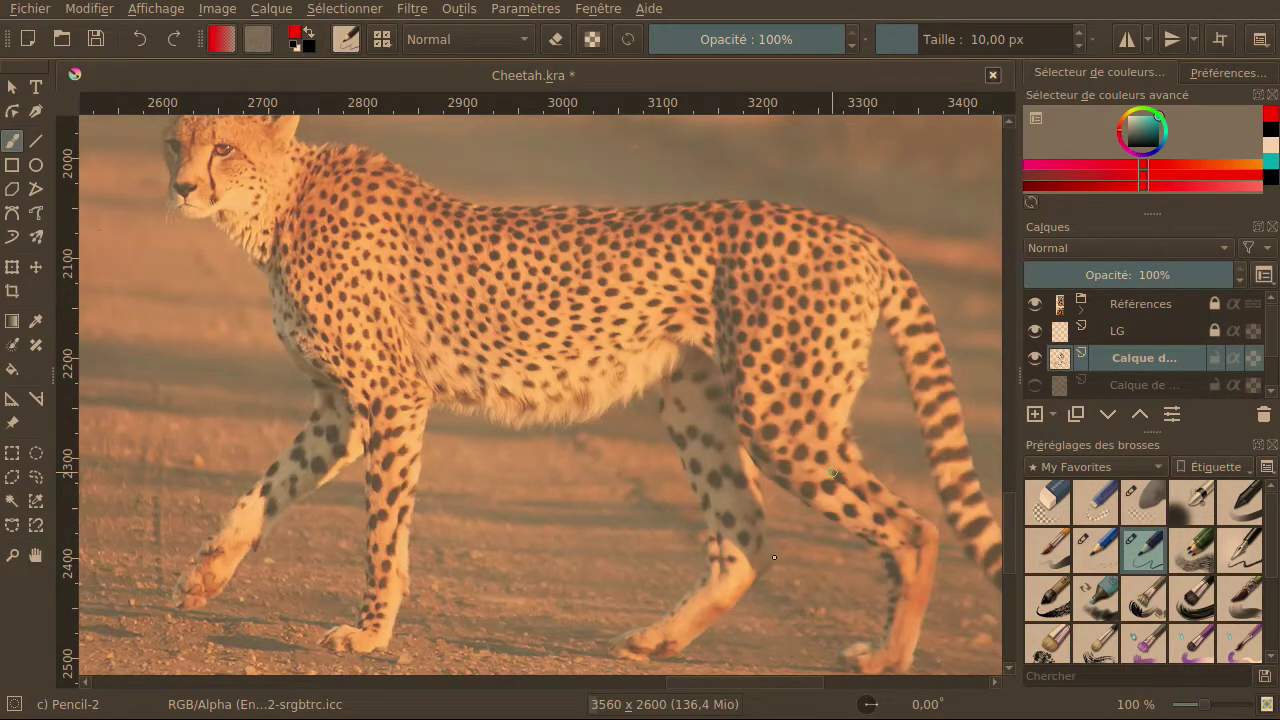
pyautogui.scroll(-5, 805, 525)
pyautogui.scroll(1, 850, 395)
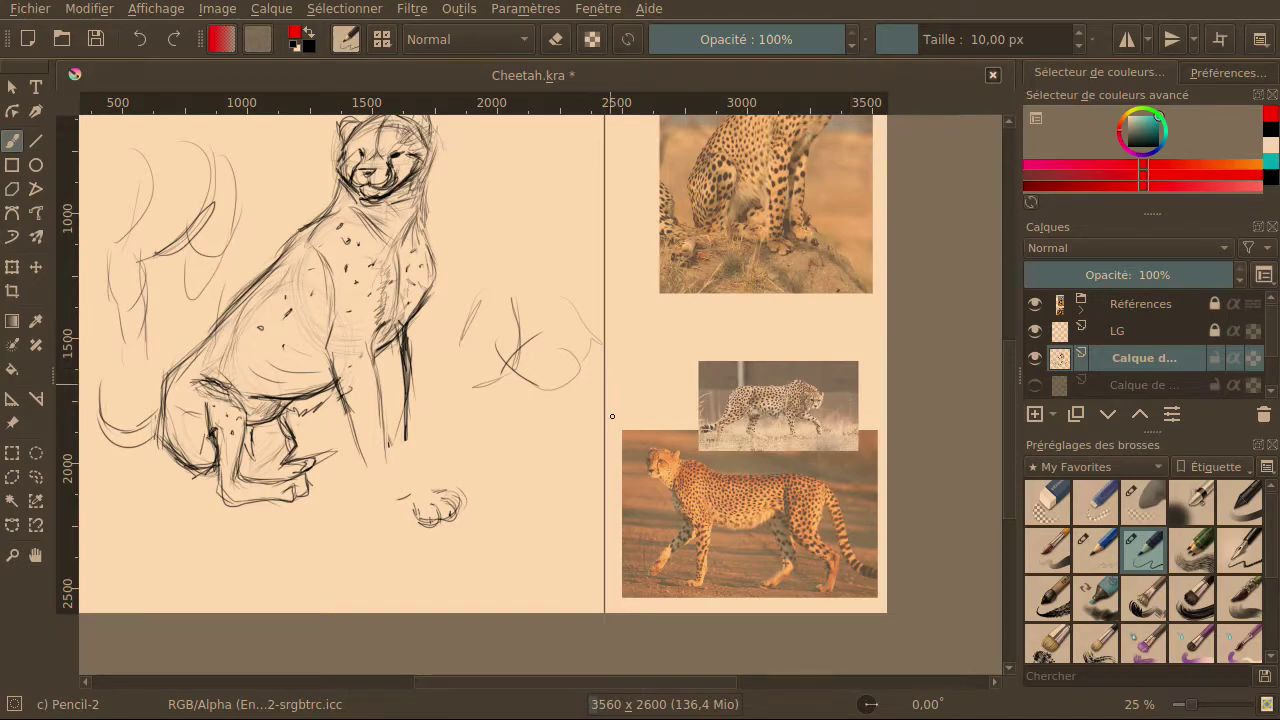
# Erase the small paw study below the sitting cheetah with the 50 px Eraser Circle, and switch to Pencil-1 Hard in black.
pyautogui.click(1066, 503)
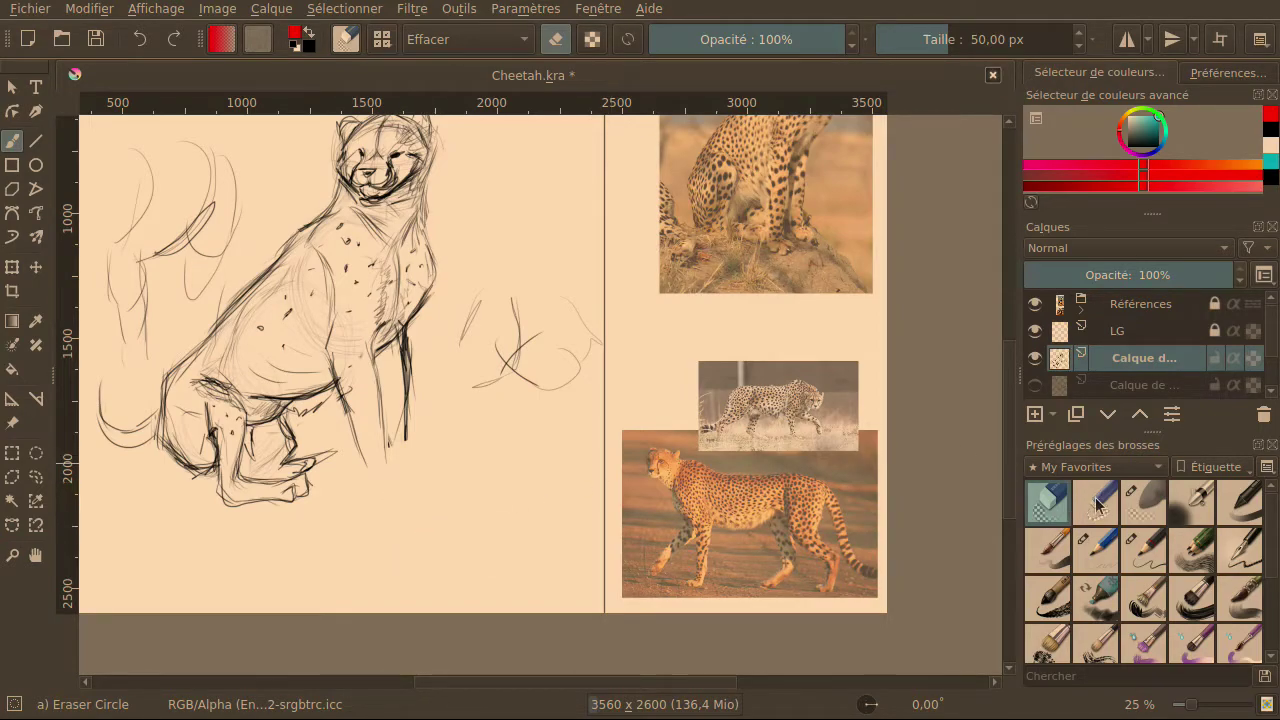
pyautogui.click(1092, 553)
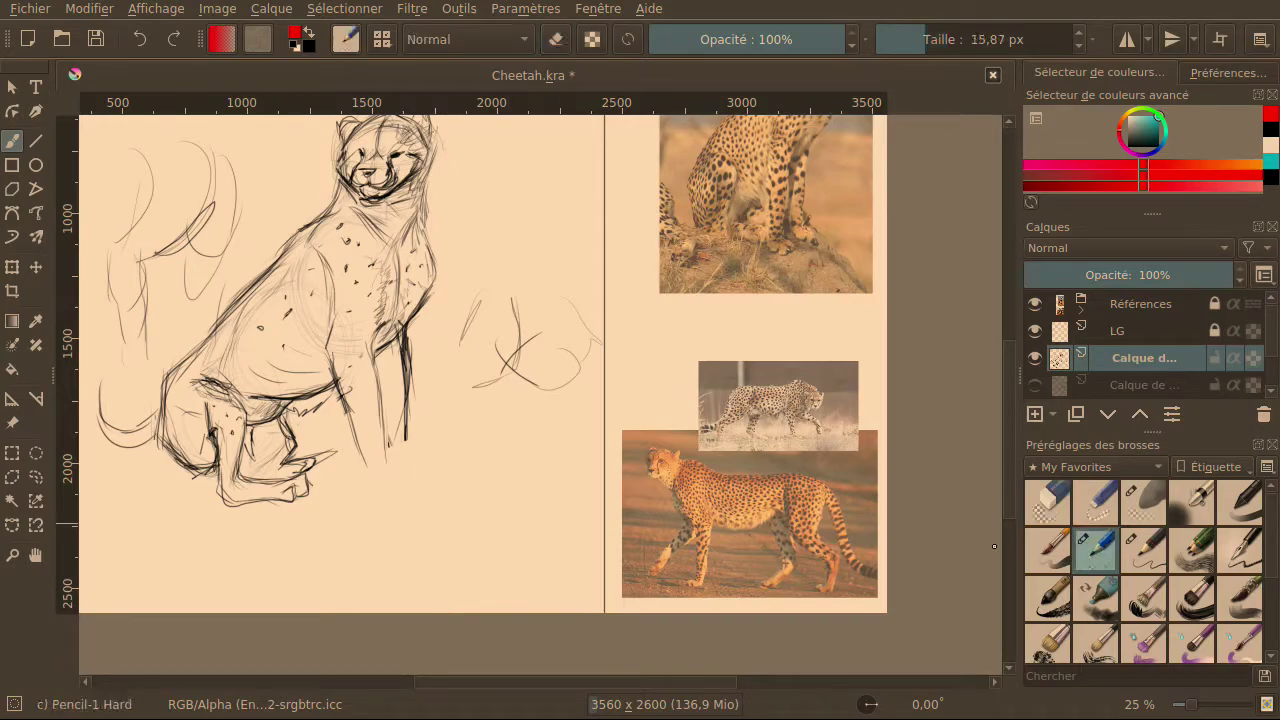
pyautogui.click(1270, 130)
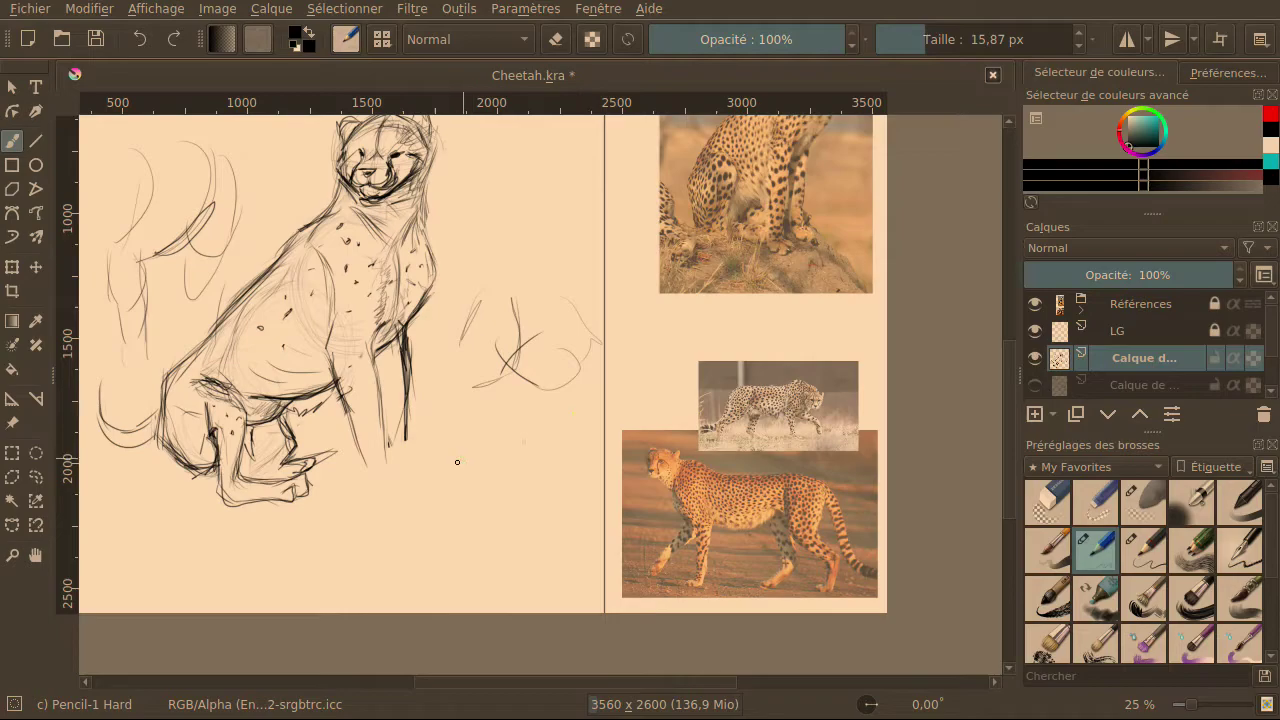
# Try sketching a looping paw shape below the forelegs with Pencil-1 Hard, and undo it while keeping the paw study erased.
pyautogui.moveTo(424, 490)
pyautogui.mouseDown()
pyautogui.moveTo(472, 510)
pyautogui.moveTo(412, 505)
pyautogui.moveTo(378, 465)
pyautogui.mouseUp()
pyautogui.moveTo(468, 424); pyautogui.dragTo(441, 512)
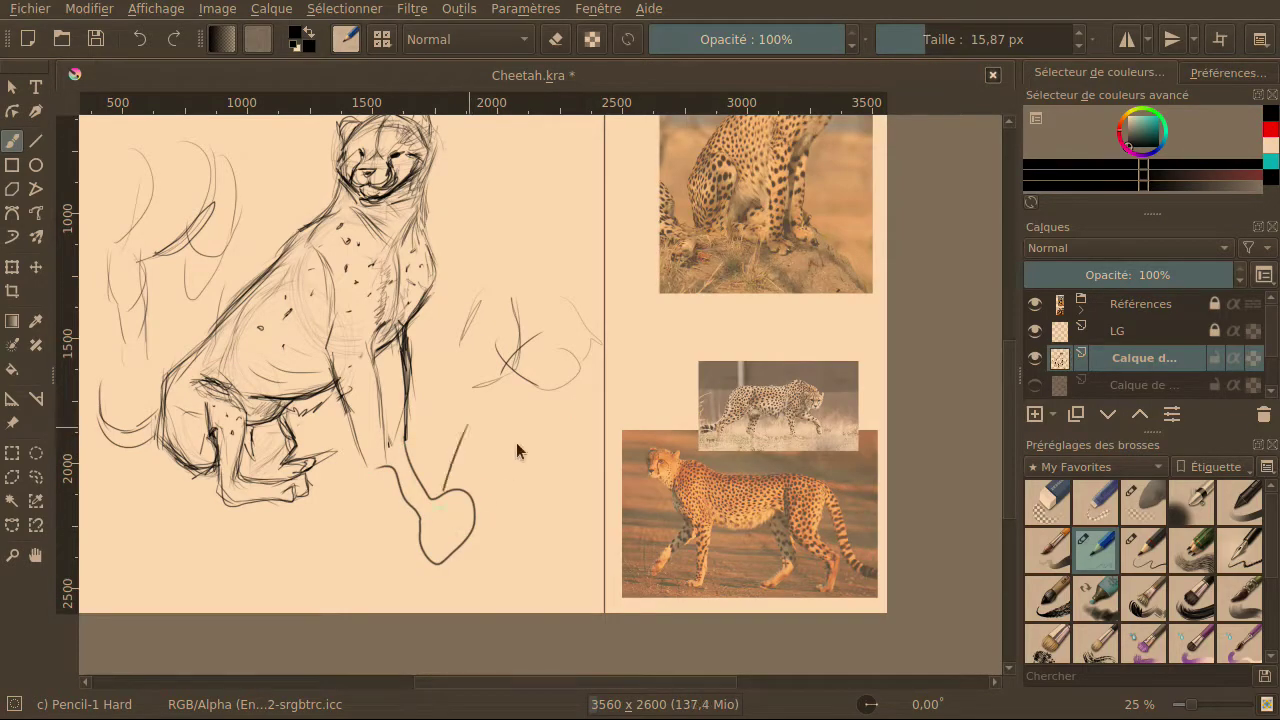
pyautogui.keyDown('ctrl'); pyautogui.click(506, 460); pyautogui.keyUp('ctrl')
pyautogui.moveTo(510, 456); pyautogui.dragTo(506, 463)
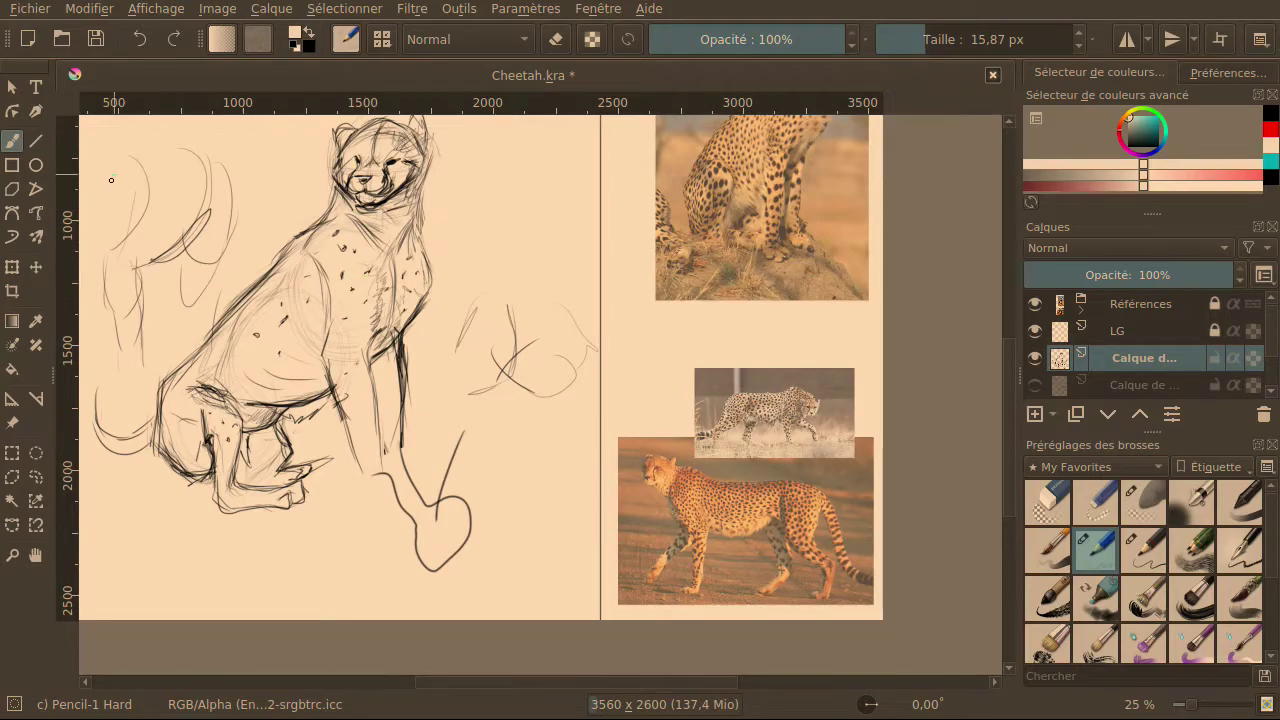
pyautogui.click(140, 40)
pyautogui.click(140, 40)
pyautogui.click(140, 40)
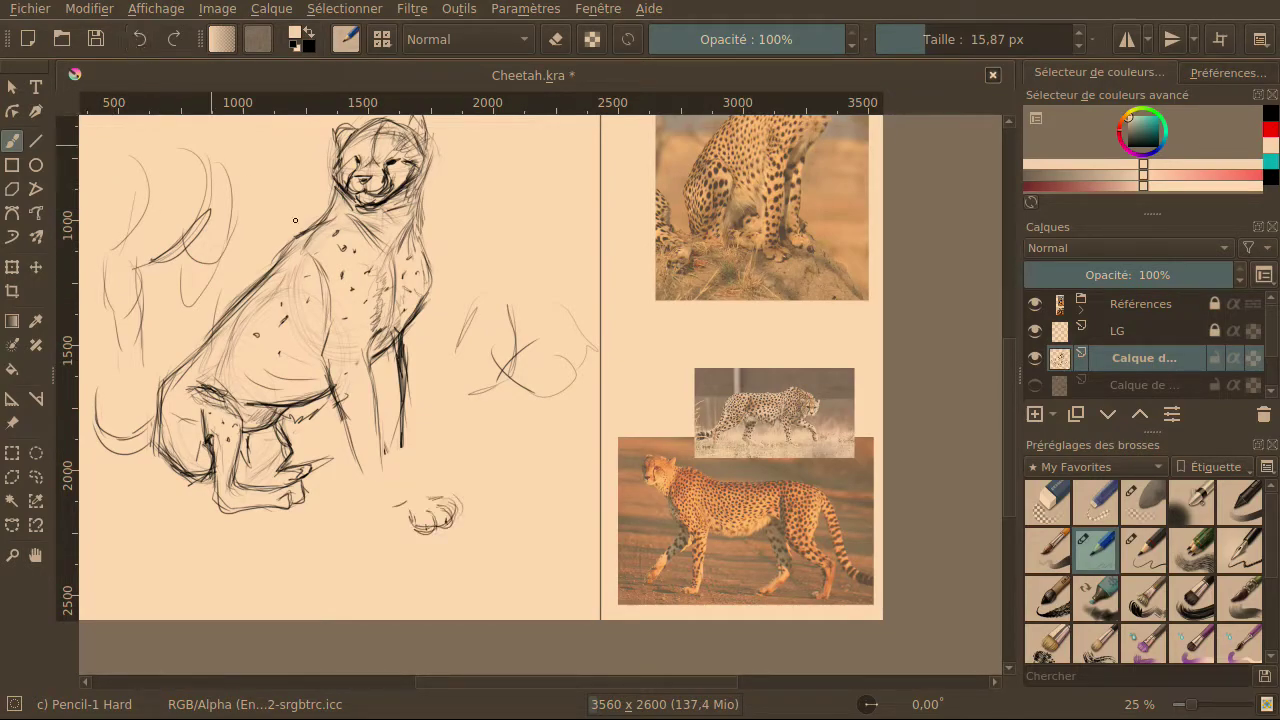
pyautogui.click(173, 40)
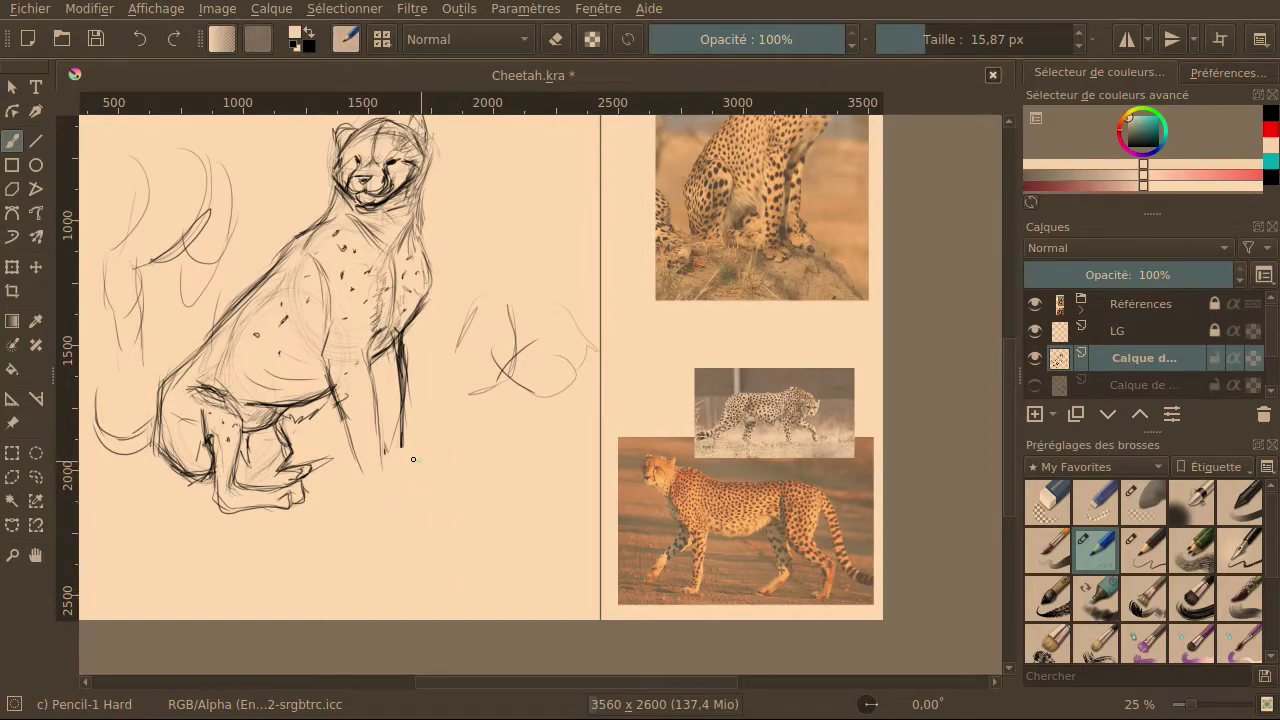
# Bring up the pop-up palette beside the forelegs and examine its brush presets and recent colours.
pyautogui.moveTo(479, 506); pyautogui.dragTo(491, 486)
pyautogui.moveTo(456, 531)
pyautogui.mouseDown()
pyautogui.moveTo(491, 499)
pyautogui.moveTo(466, 460)
pyautogui.mouseUp()
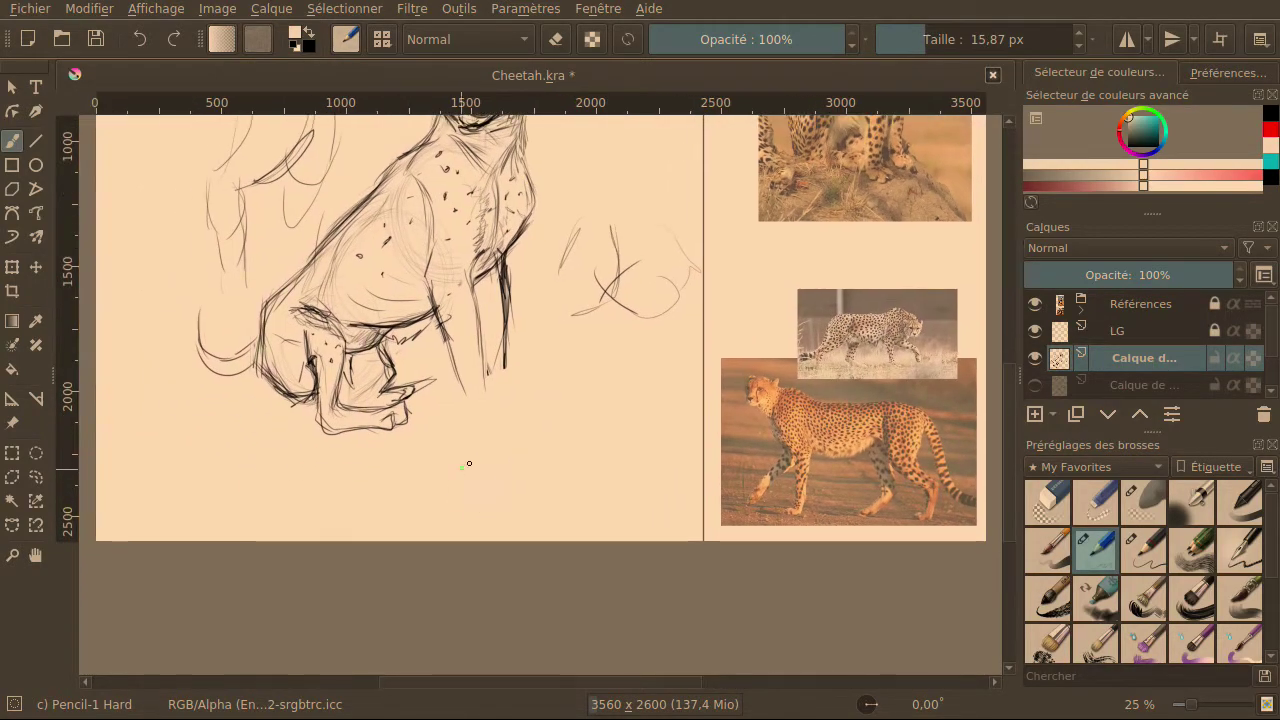
pyautogui.rightClick(490, 424)
pyautogui.rightClick(486, 436)
pyautogui.rightClick(502, 432)
pyautogui.rightClick(522, 441)
pyautogui.rightClick(475, 420)
pyautogui.rightClick(506, 457)
pyautogui.rightClick(487, 440)
pyautogui.rightClick(500, 474)
pyautogui.rightClick(534, 410)
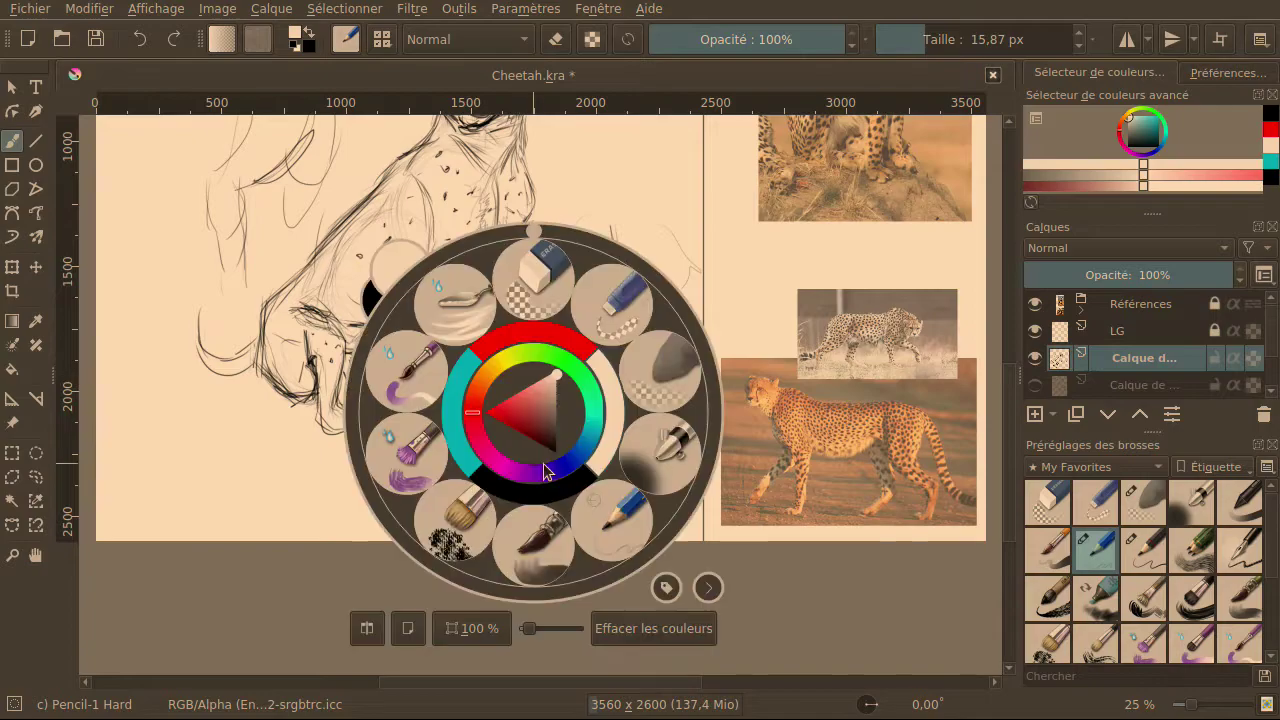
pyautogui.rightClick(534, 296)
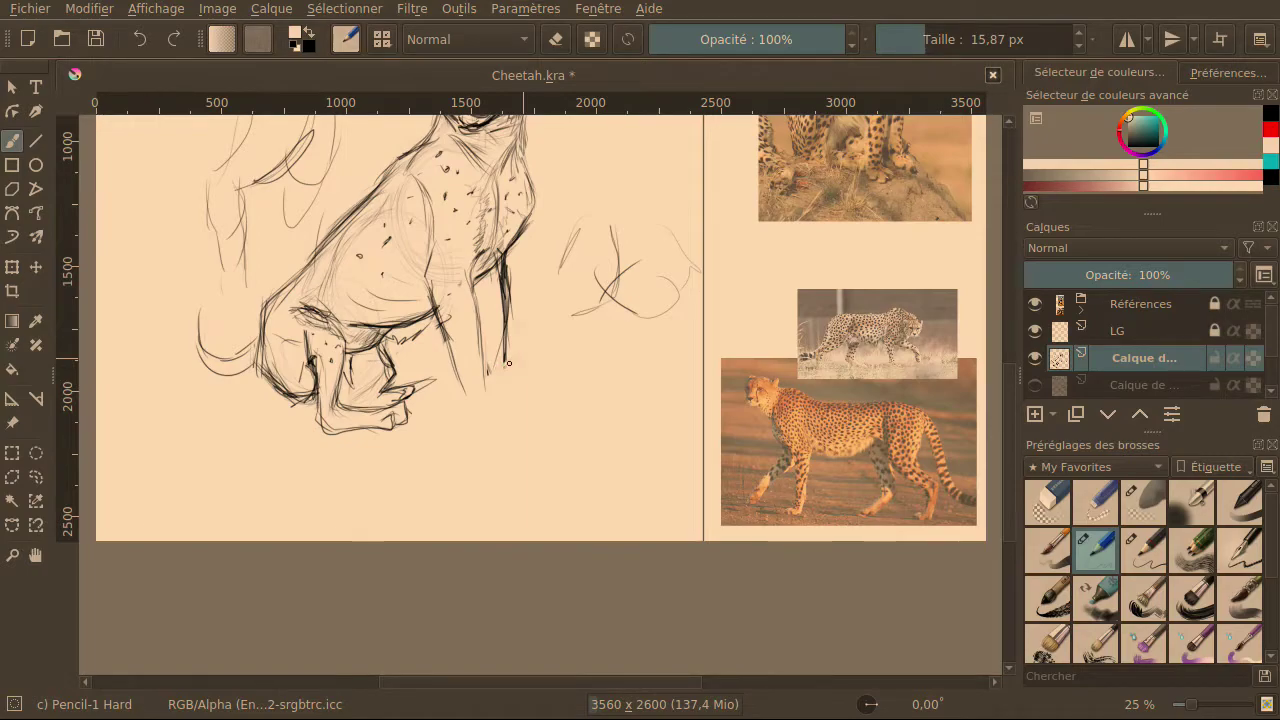
# Undo the light test strokes beside the forelegs and set the brush colour to black with Pencil-1 Hard.
pyautogui.moveTo(520, 355); pyautogui.dragTo(533, 340)
pyautogui.rightClick(549, 356)
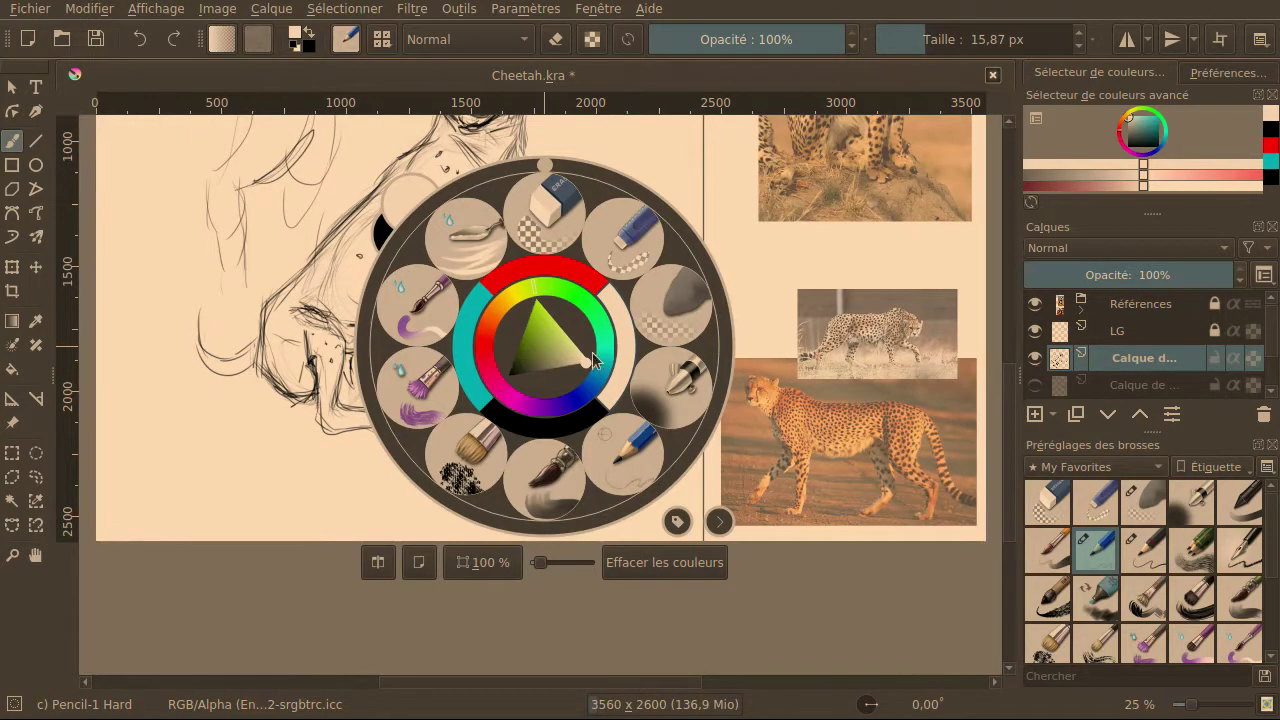
pyautogui.click(620, 452)
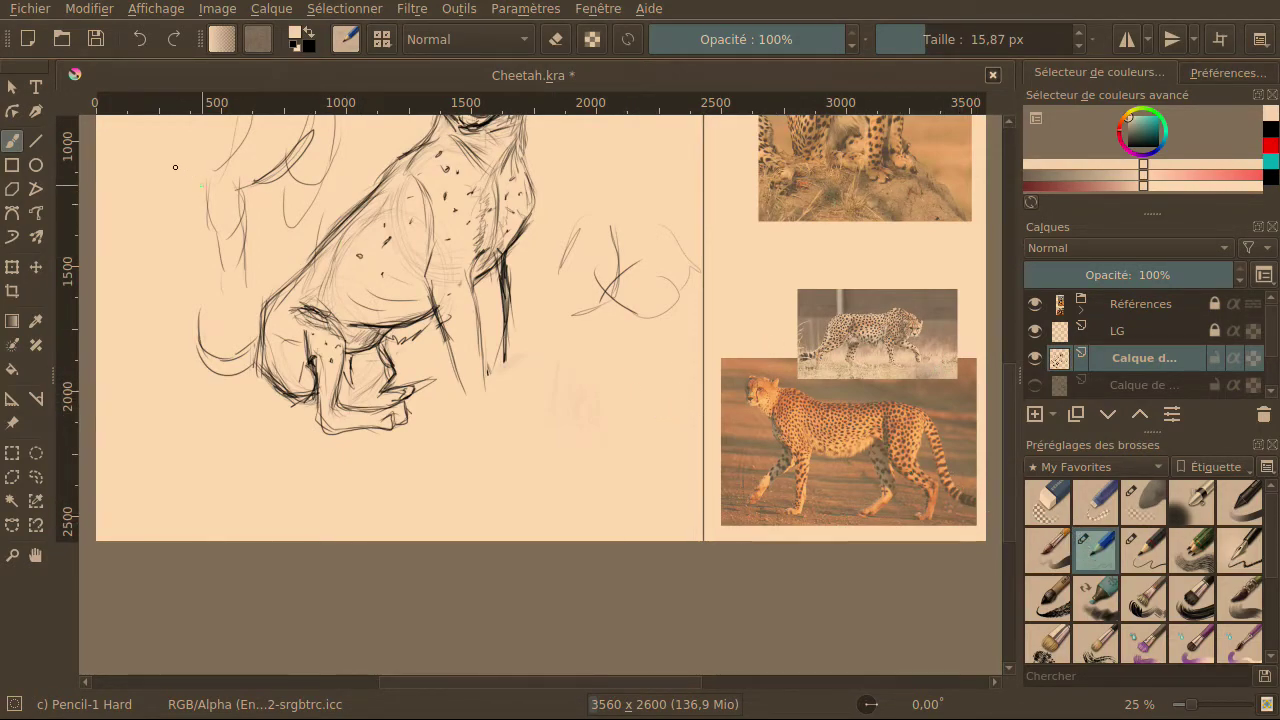
pyautogui.click(138, 38)
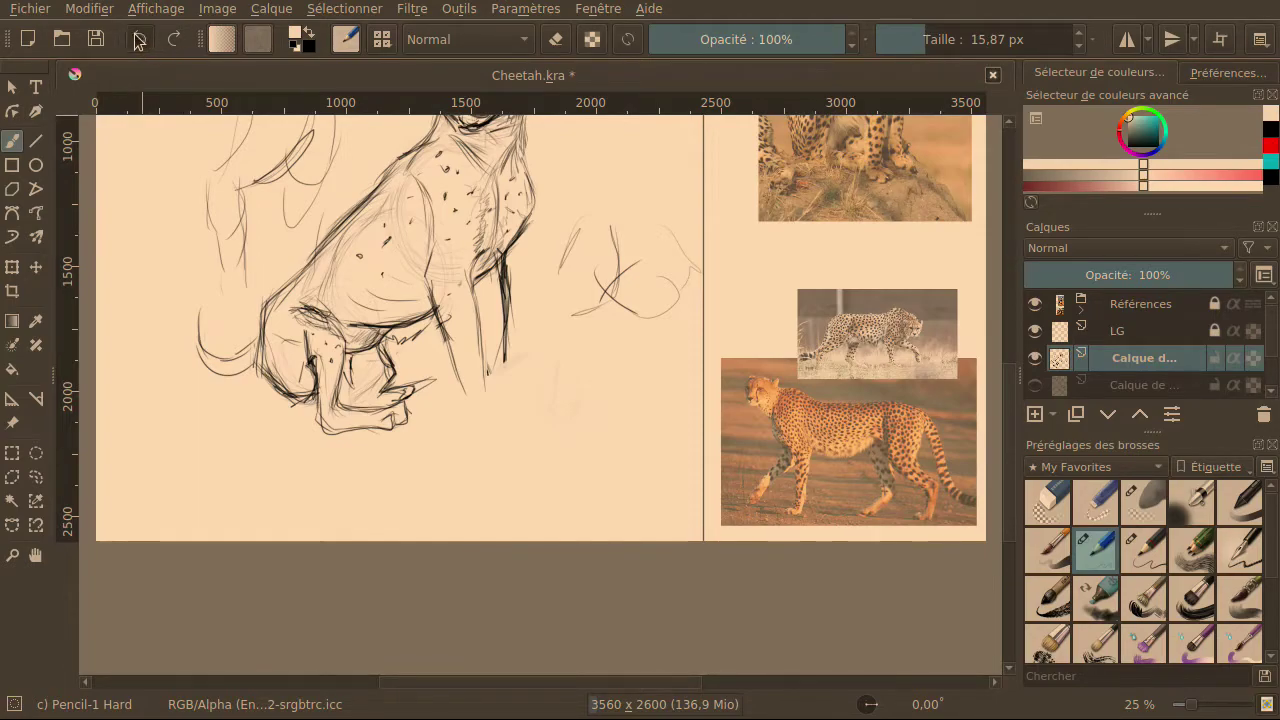
pyautogui.moveTo(1142, 126); pyautogui.dragTo(1091, 203)
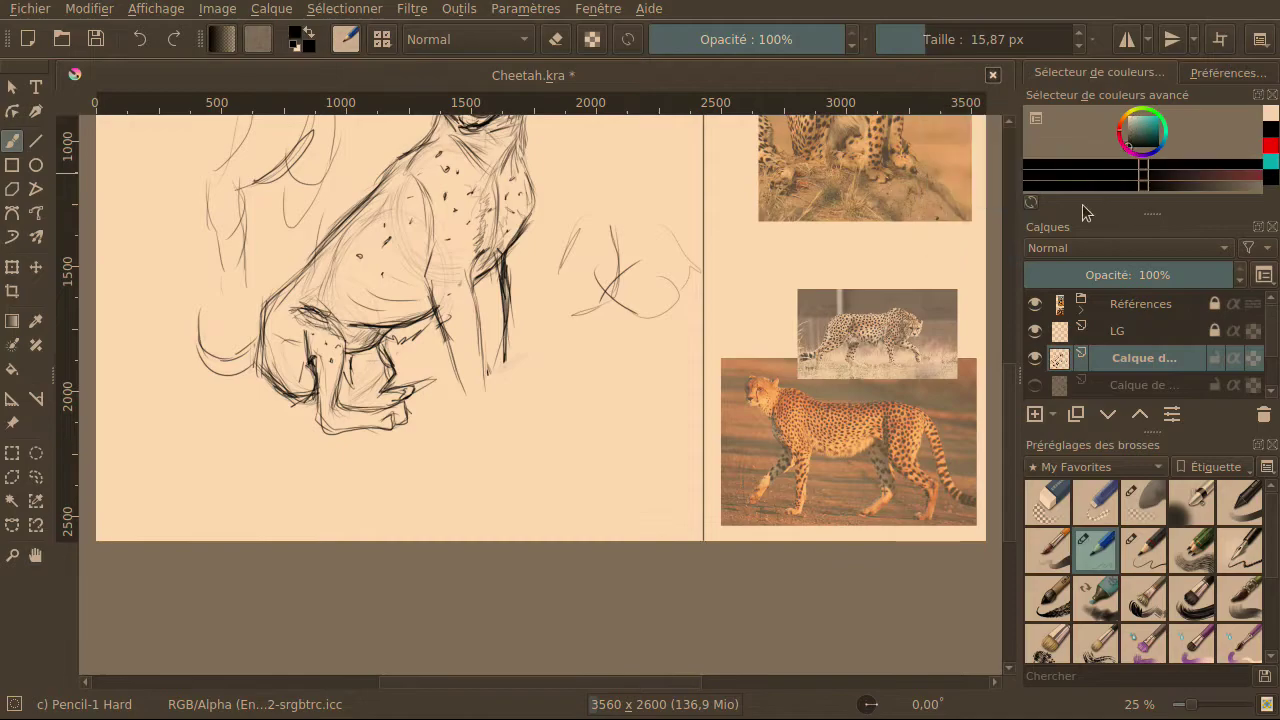
# Try the pop-up palette's presets and colours, scribbling a few black test marks on the blank area beside the forelegs.
pyautogui.rightClick(537, 396)
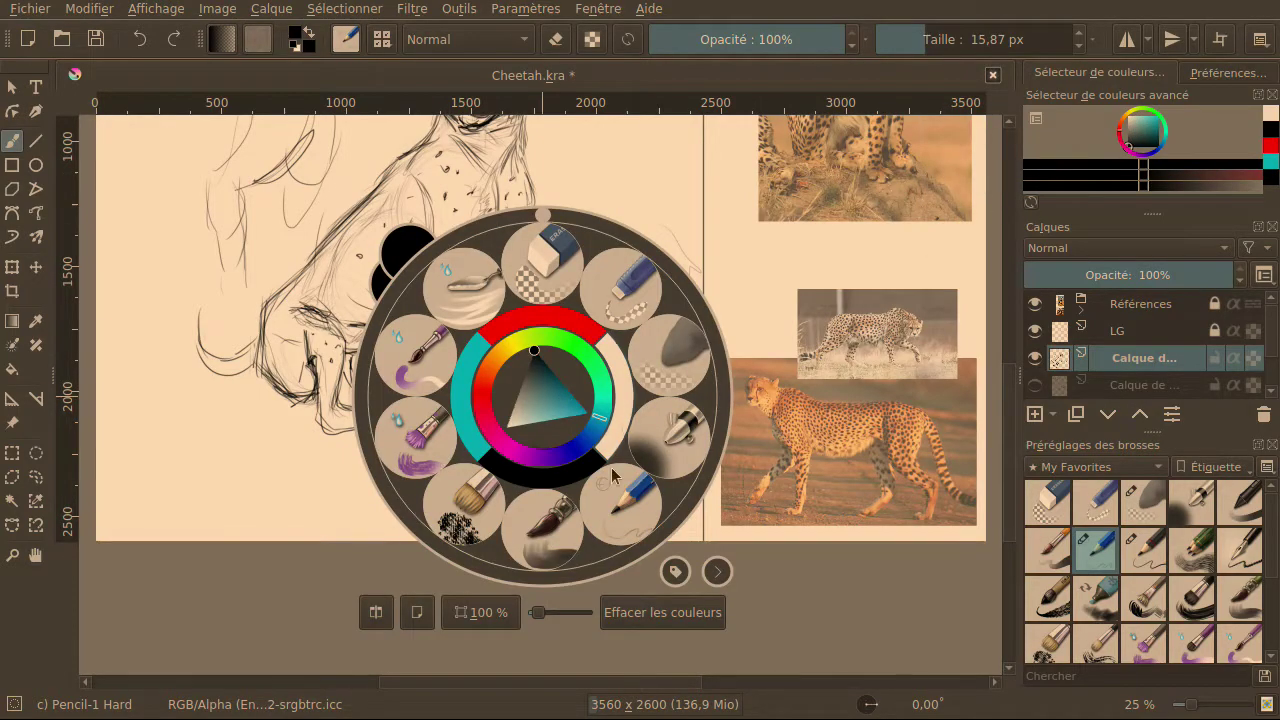
pyautogui.rightClick(672, 342)
pyautogui.moveTo(637, 386); pyautogui.dragTo(647, 420)
pyautogui.rightClick(587, 330)
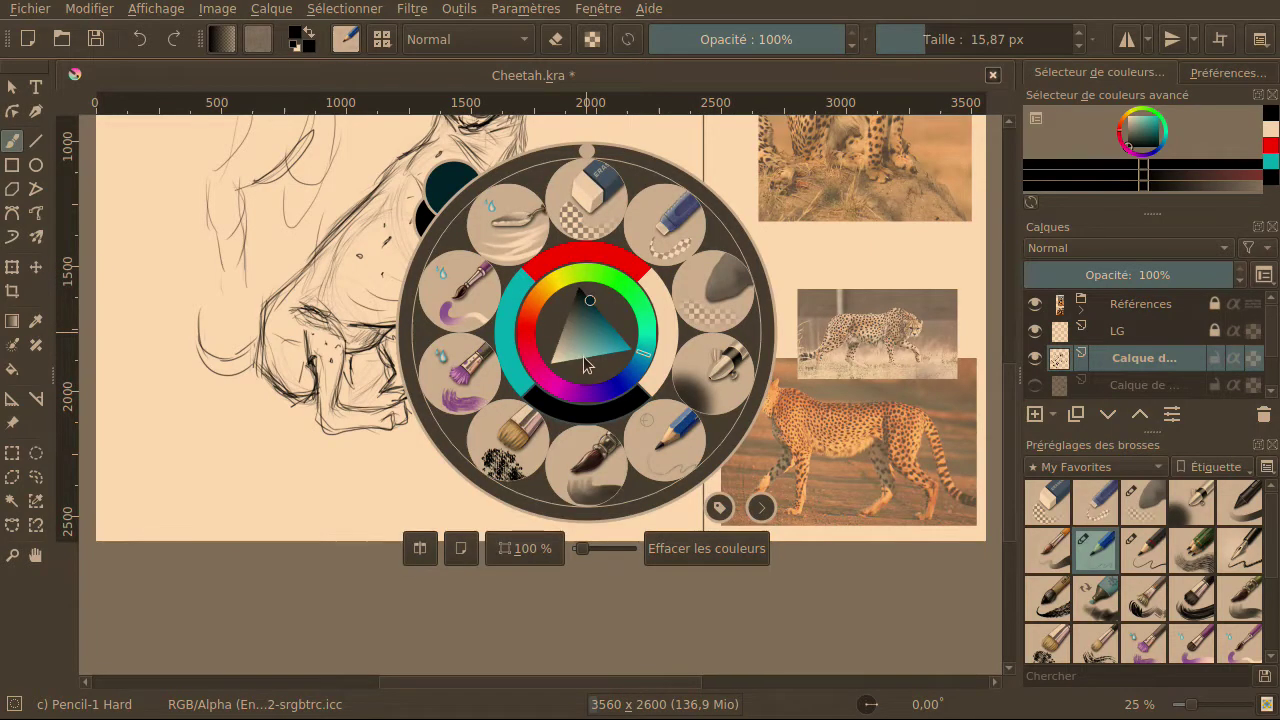
pyautogui.rightClick(711, 294)
pyautogui.moveTo(651, 357)
pyautogui.mouseDown()
pyautogui.moveTo(646, 386)
pyautogui.moveTo(660, 386)
pyautogui.moveTo(660, 403)
pyautogui.moveTo(640, 402)
pyautogui.mouseUp()
pyautogui.rightClick(586, 350)
pyautogui.rightClick(593, 190)
pyautogui.rightClick(598, 360)
pyautogui.rightClick(597, 356)
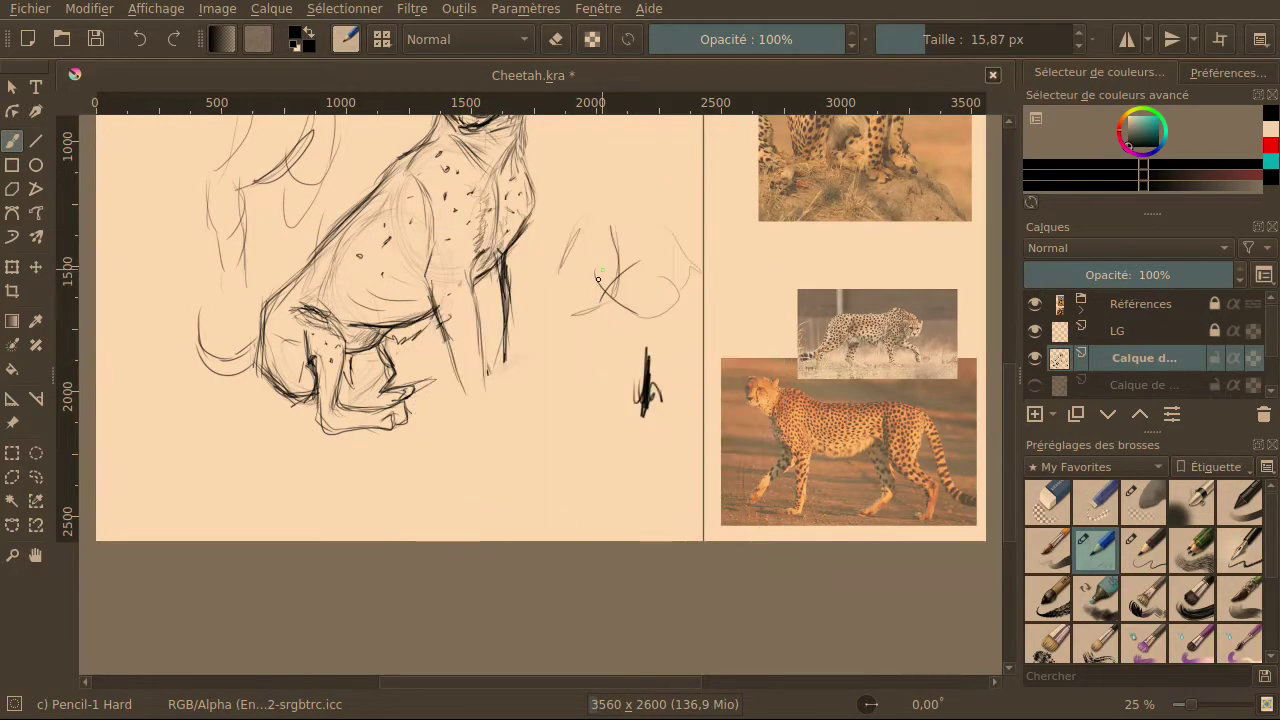
# Examine the pop-up palette's zoom slider, 100 % zoom reset, recent colours and colour triangle.
pyautogui.rightClick(590, 327)
pyautogui.rightClick(591, 350)
pyautogui.rightClick(590, 390)
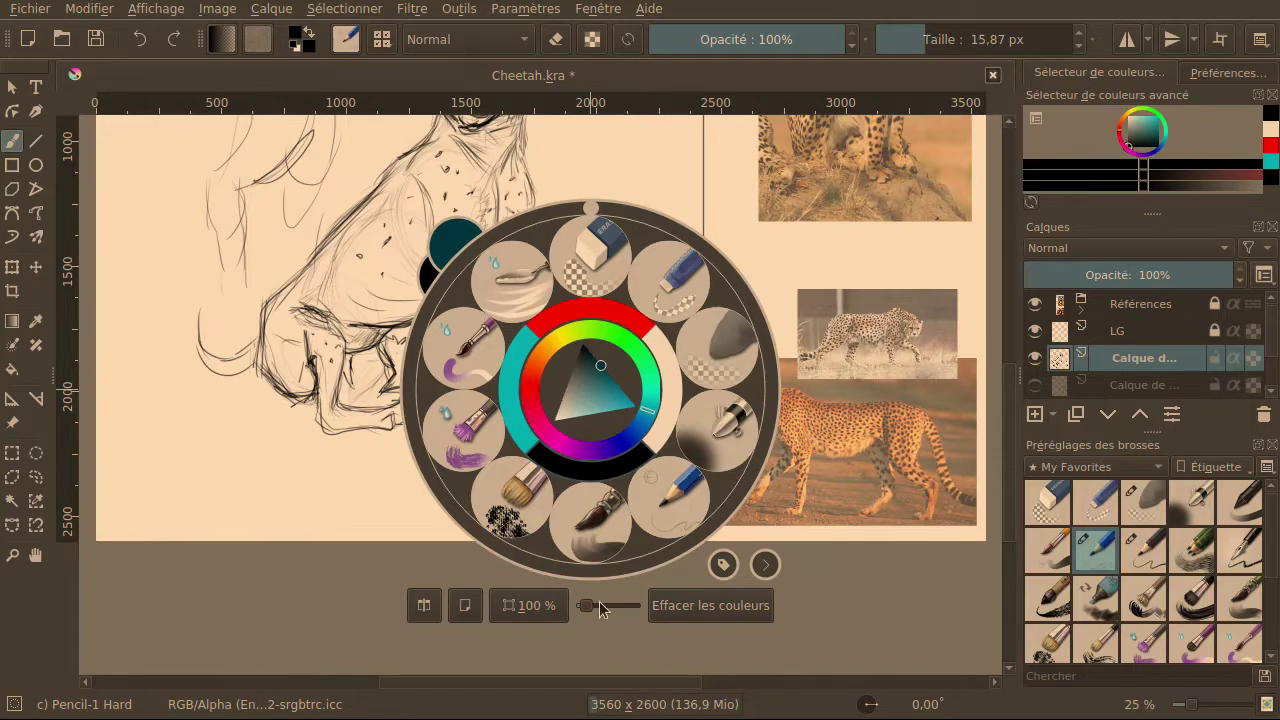
pyautogui.rightClick(510, 604)
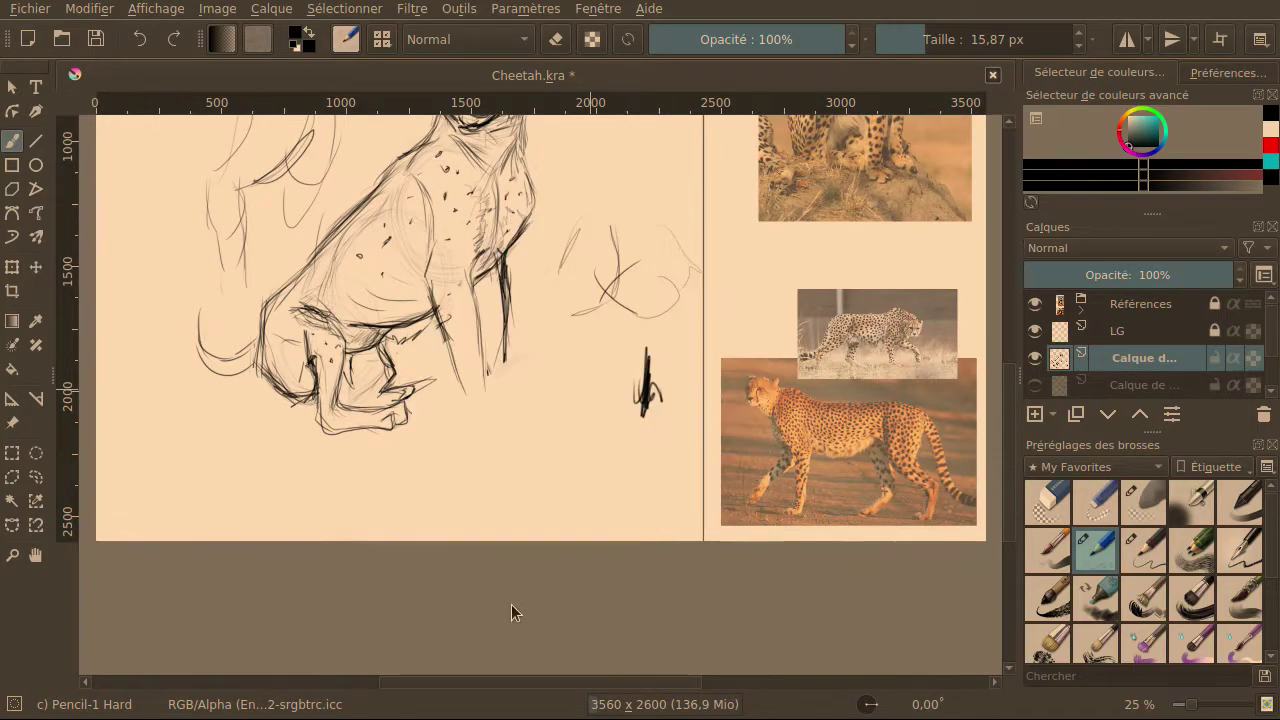
pyautogui.rightClick(583, 468)
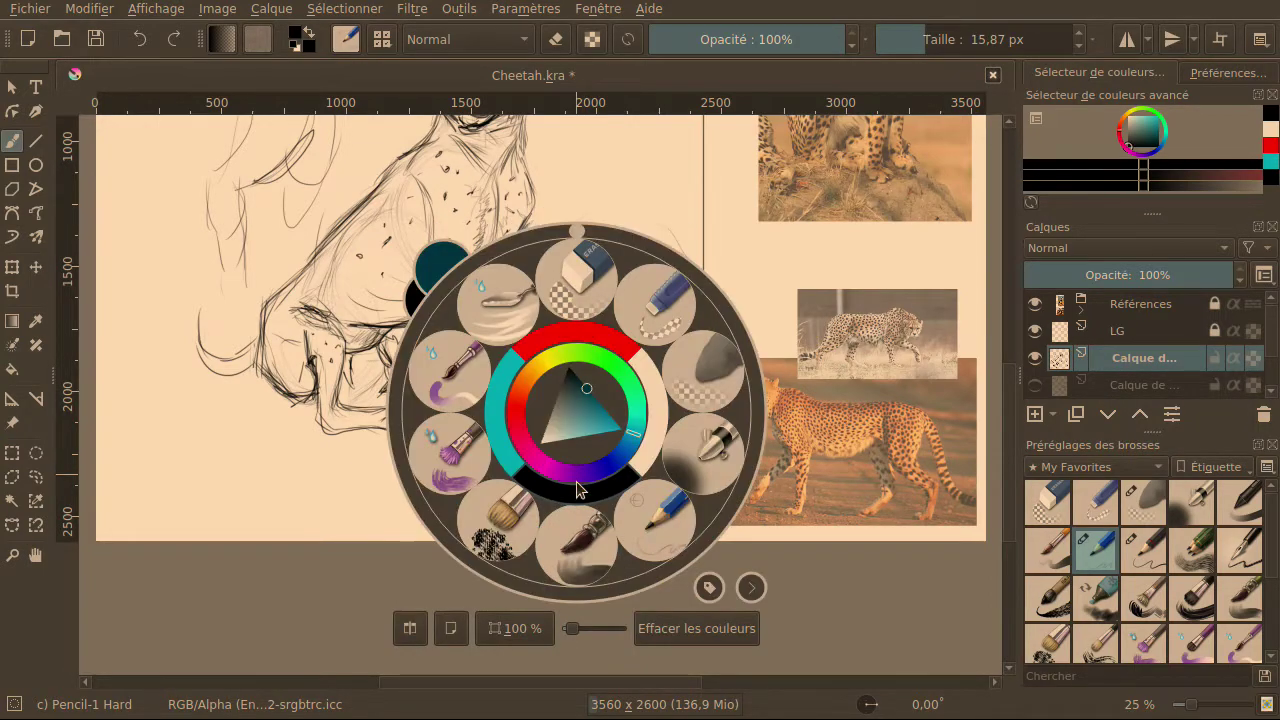
pyautogui.rightClick(576, 636)
pyautogui.rightClick(569, 638)
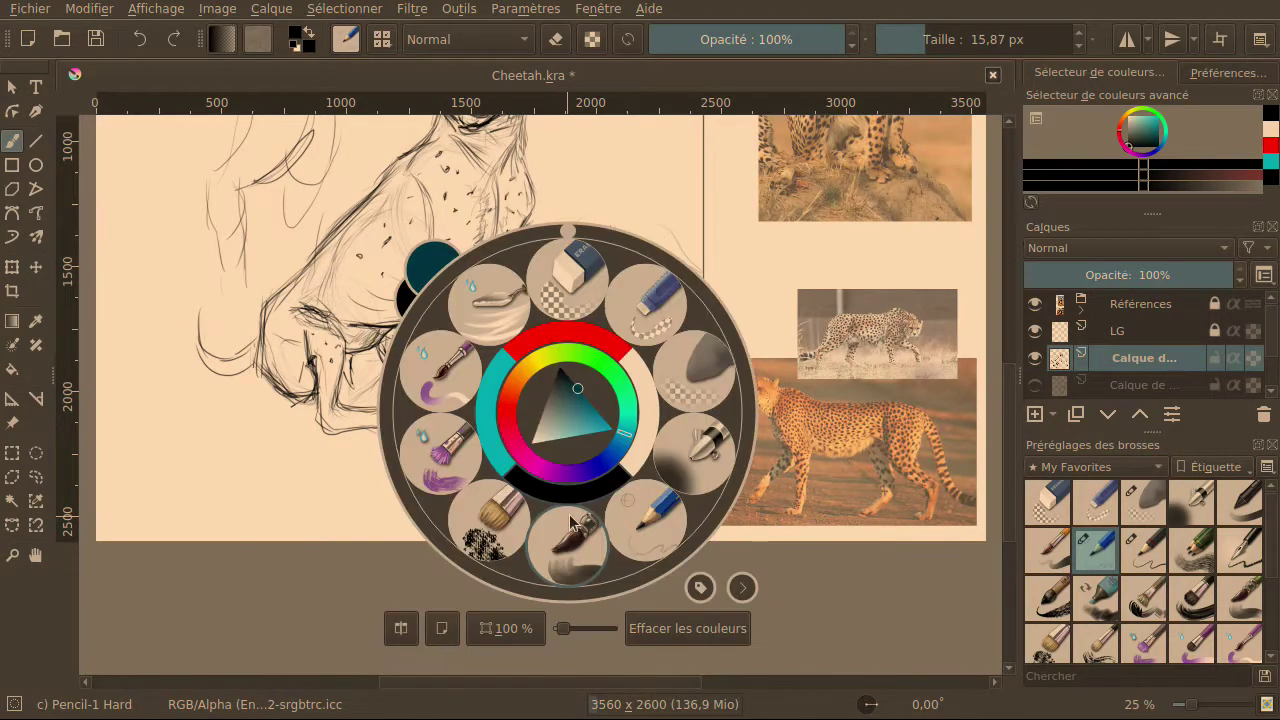
pyautogui.rightClick(569, 632)
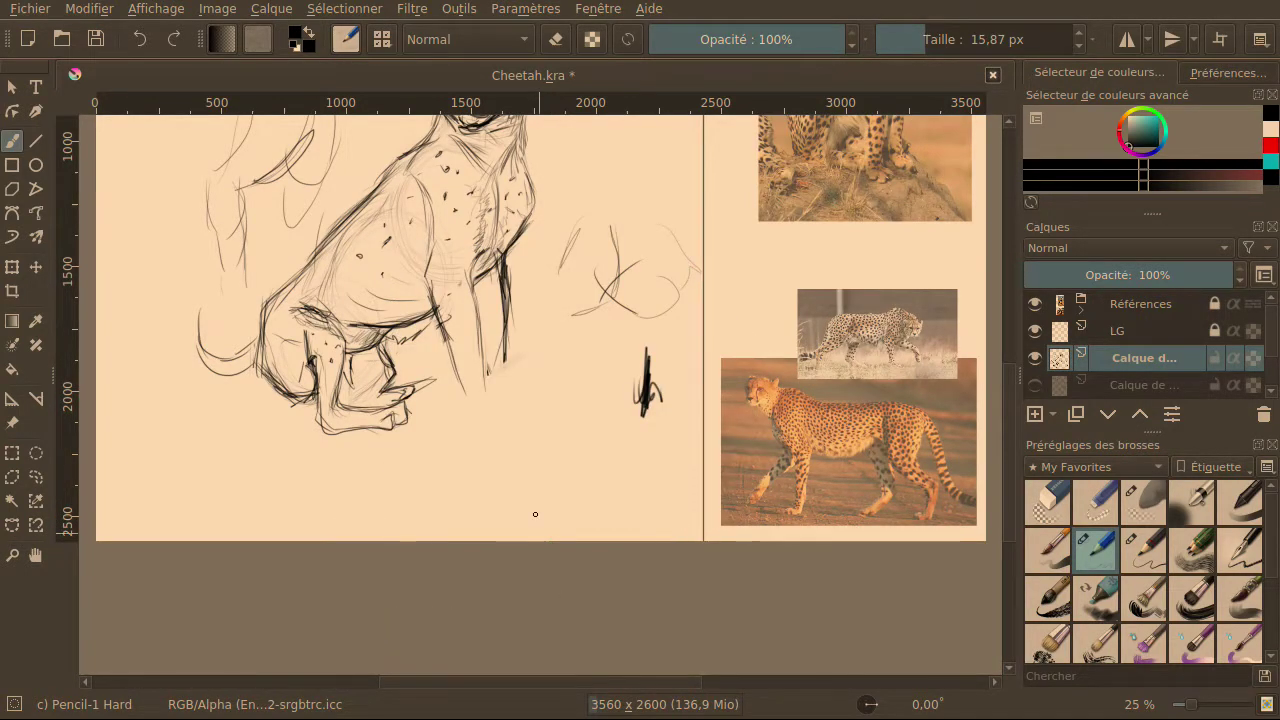
pyautogui.rightClick(527, 530)
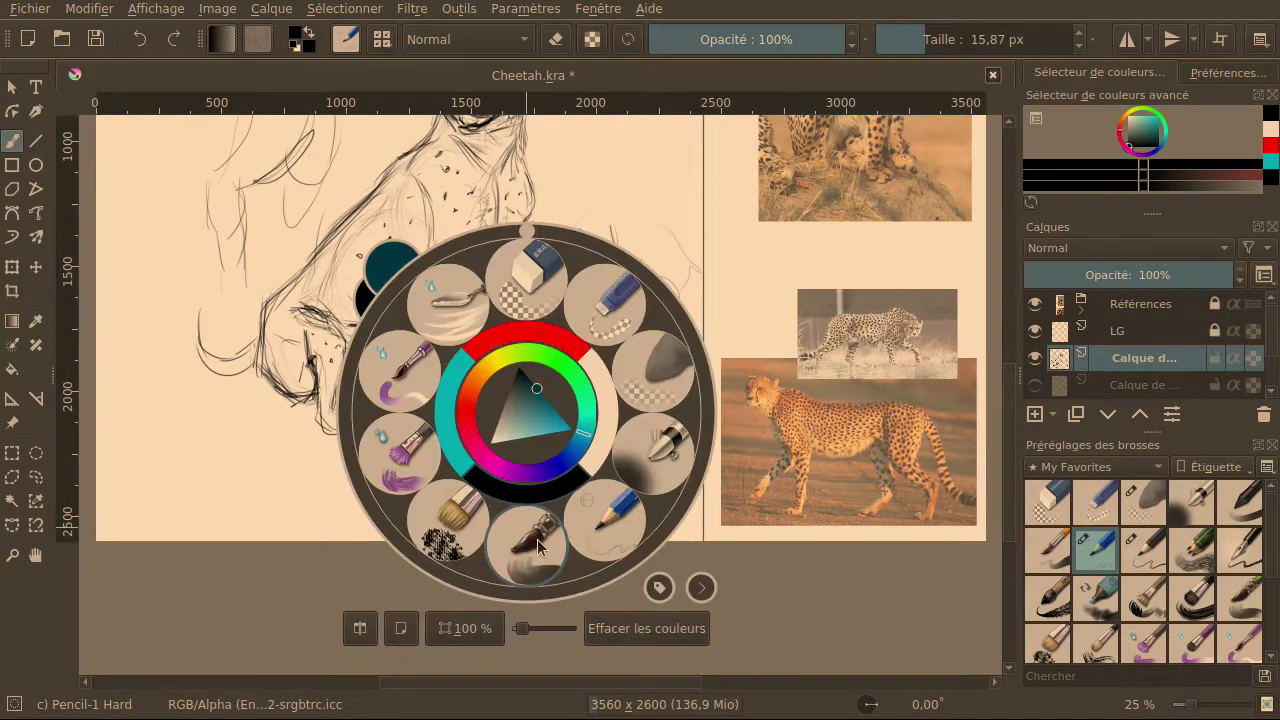
pyautogui.rightClick(523, 631)
pyautogui.rightClick(528, 644)
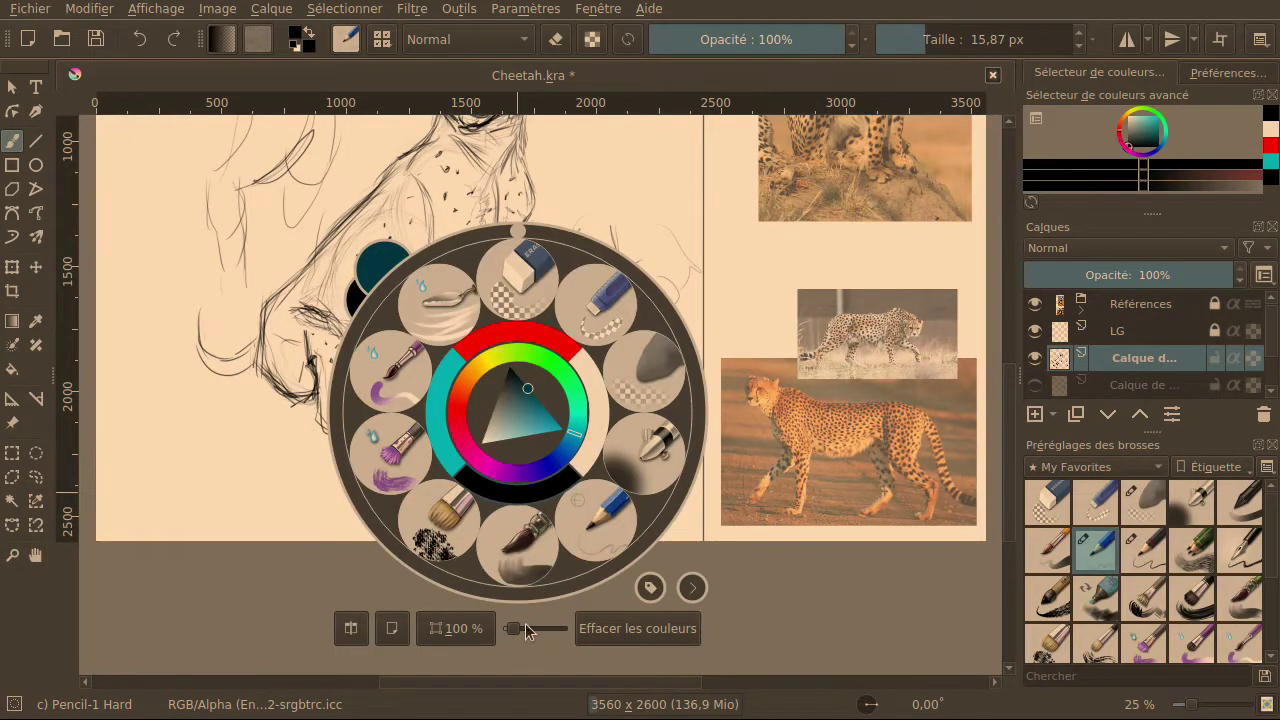
pyautogui.rightClick(525, 628)
pyautogui.rightClick(521, 577)
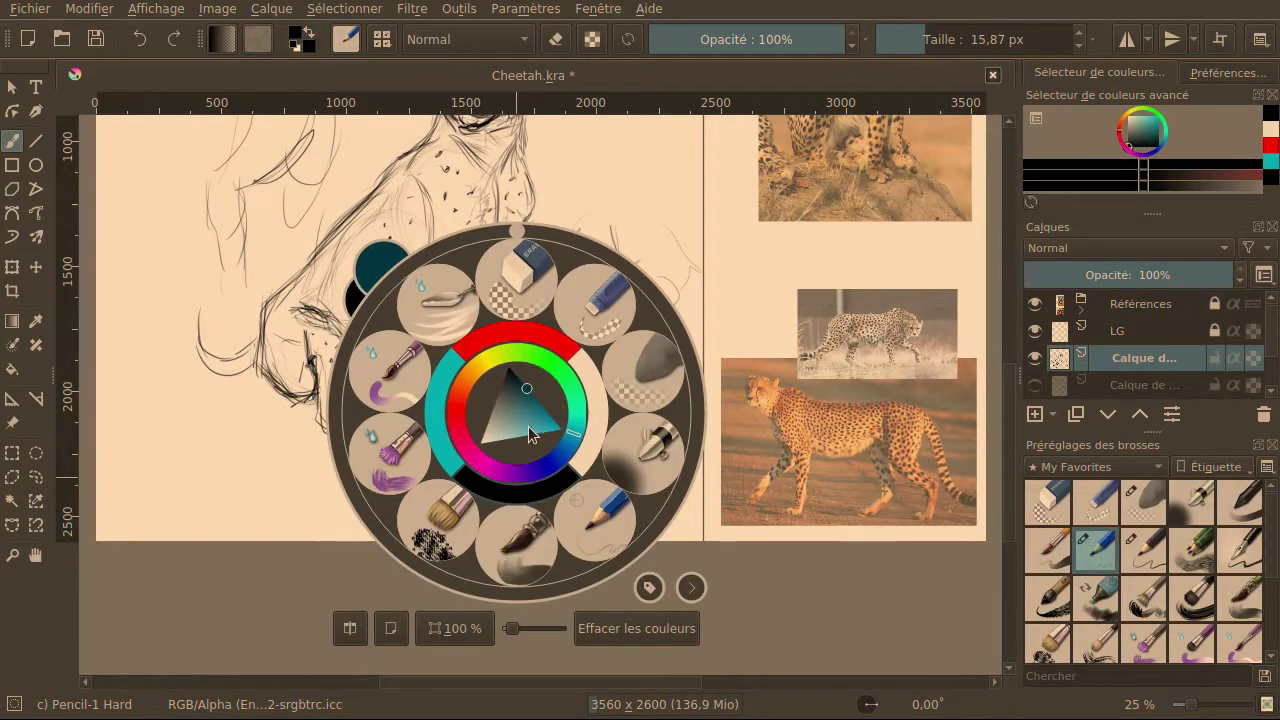
pyautogui.rightClick(511, 351)
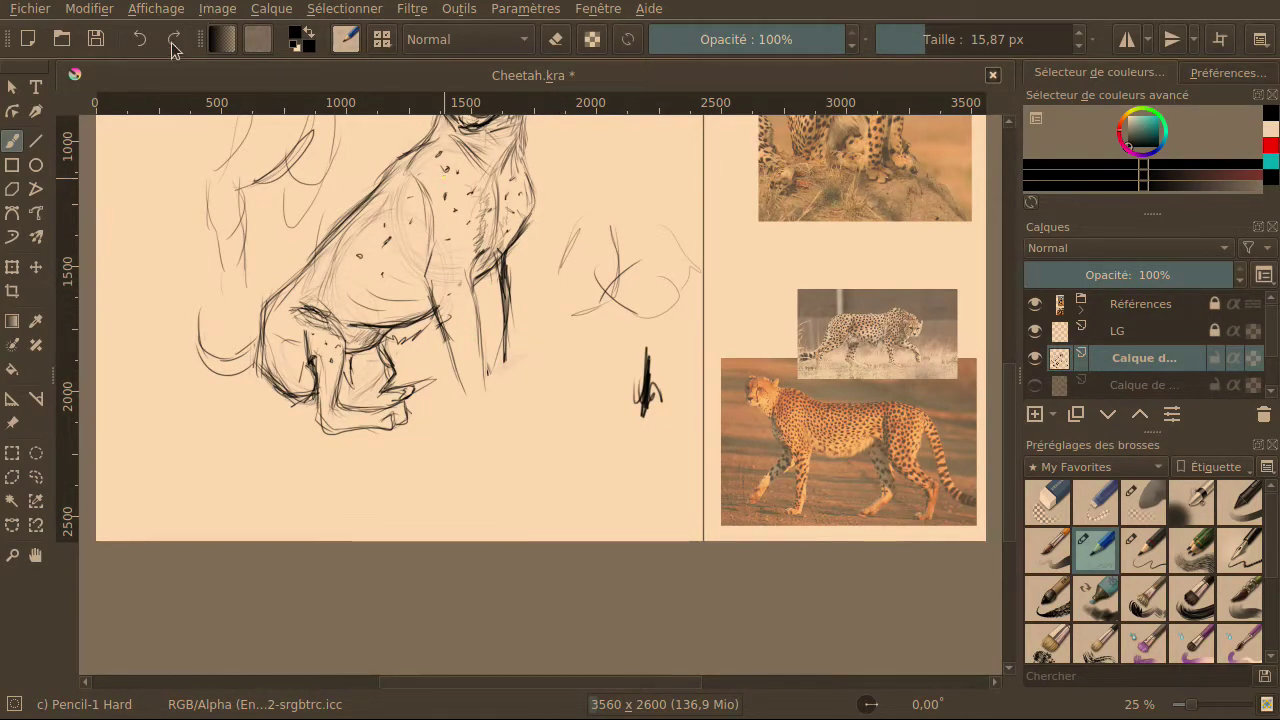
# Undo the black test scribbles beside the forelegs.
pyautogui.click(140, 39)
pyautogui.click(140, 39)
pyautogui.click(140, 39)
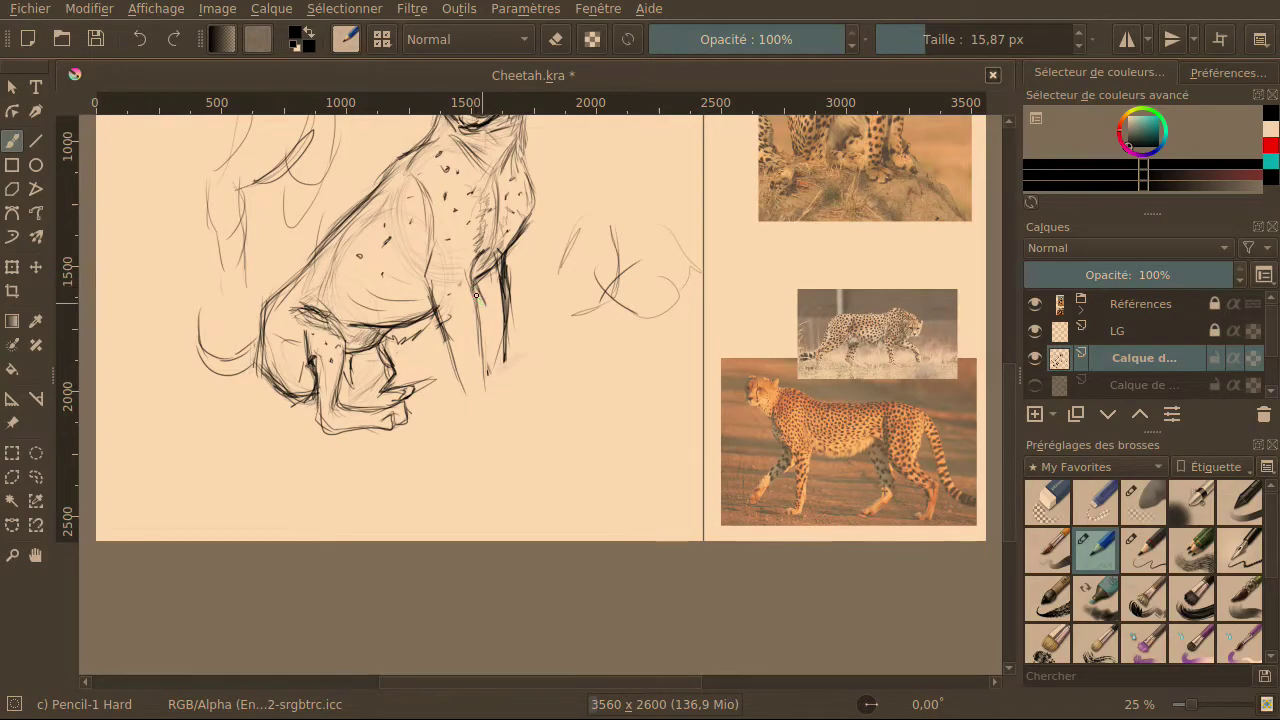
# Redraw the near foreleg's outline downward with Pencil-1 Hard, undoing the stray strokes around its lower end.
pyautogui.moveTo(479, 306); pyautogui.dragTo(497, 426)
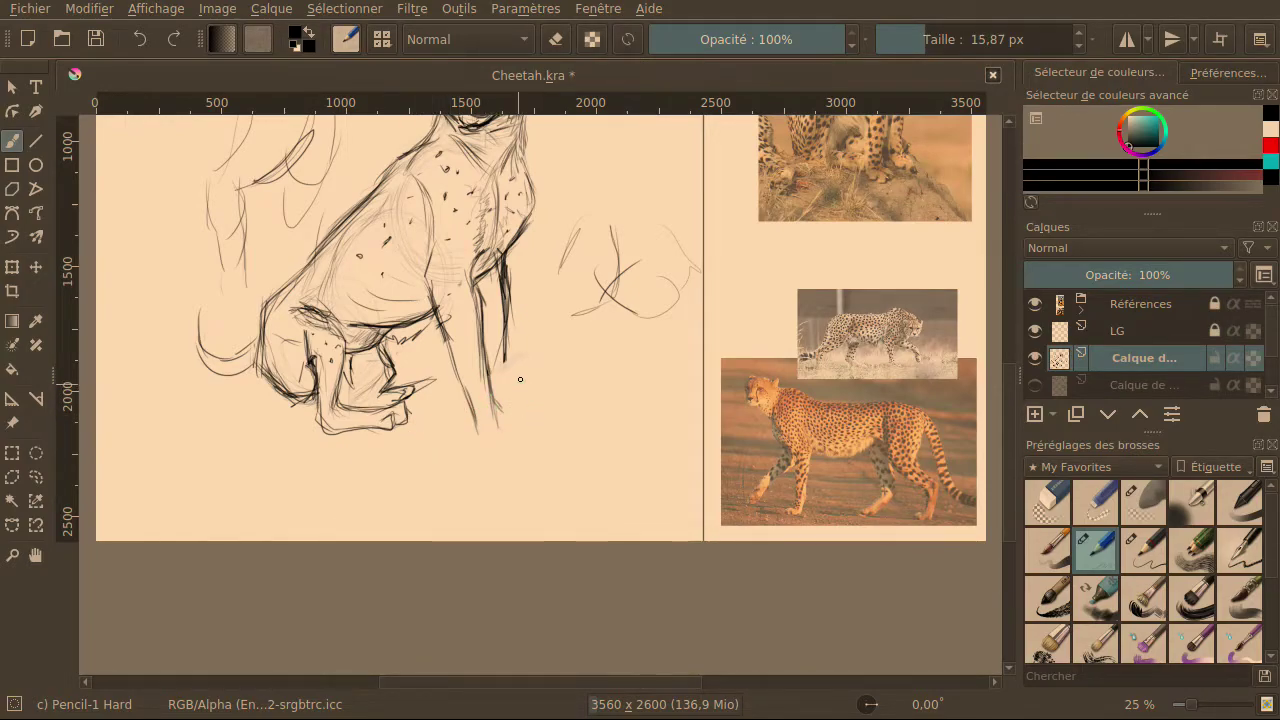
pyautogui.click(138, 40)
pyautogui.click(140, 45)
pyautogui.click(141, 42)
pyautogui.click(139, 40)
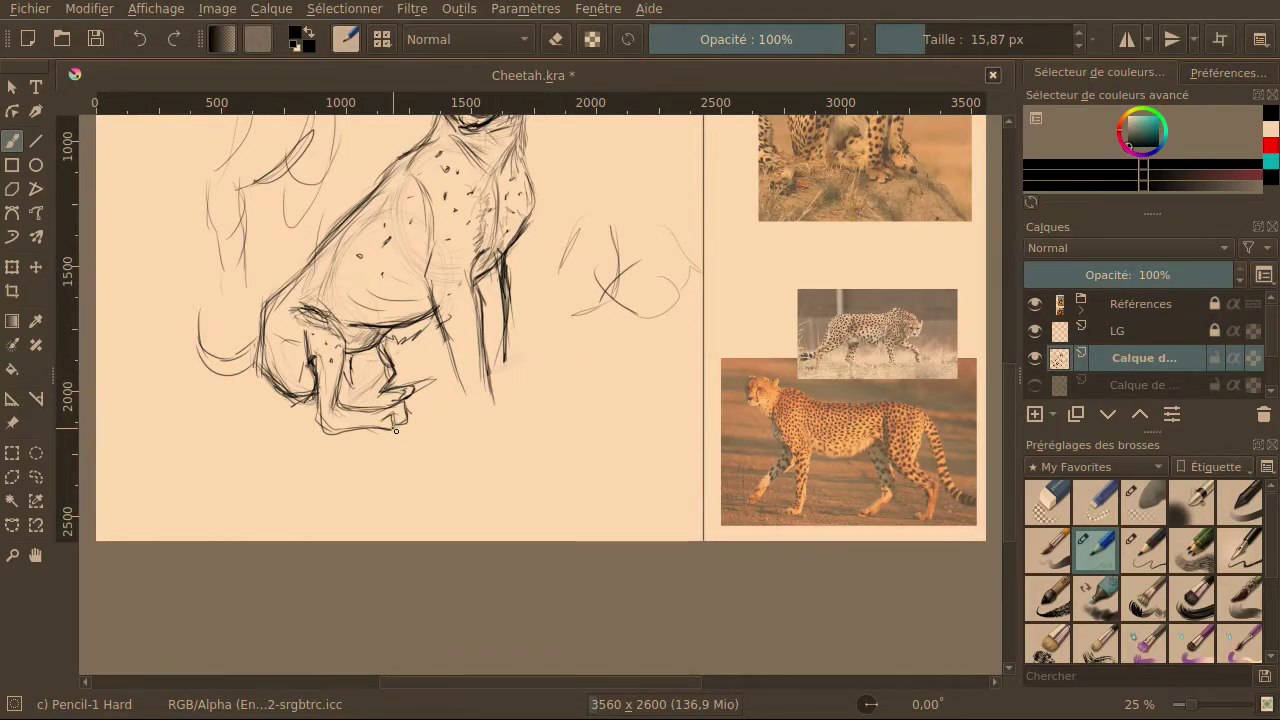
pyautogui.moveTo(489, 376)
pyautogui.mouseDown()
pyautogui.moveTo(503, 389)
pyautogui.moveTo(480, 413)
pyautogui.mouseUp()
pyautogui.click(141, 39)
pyautogui.click(143, 37)
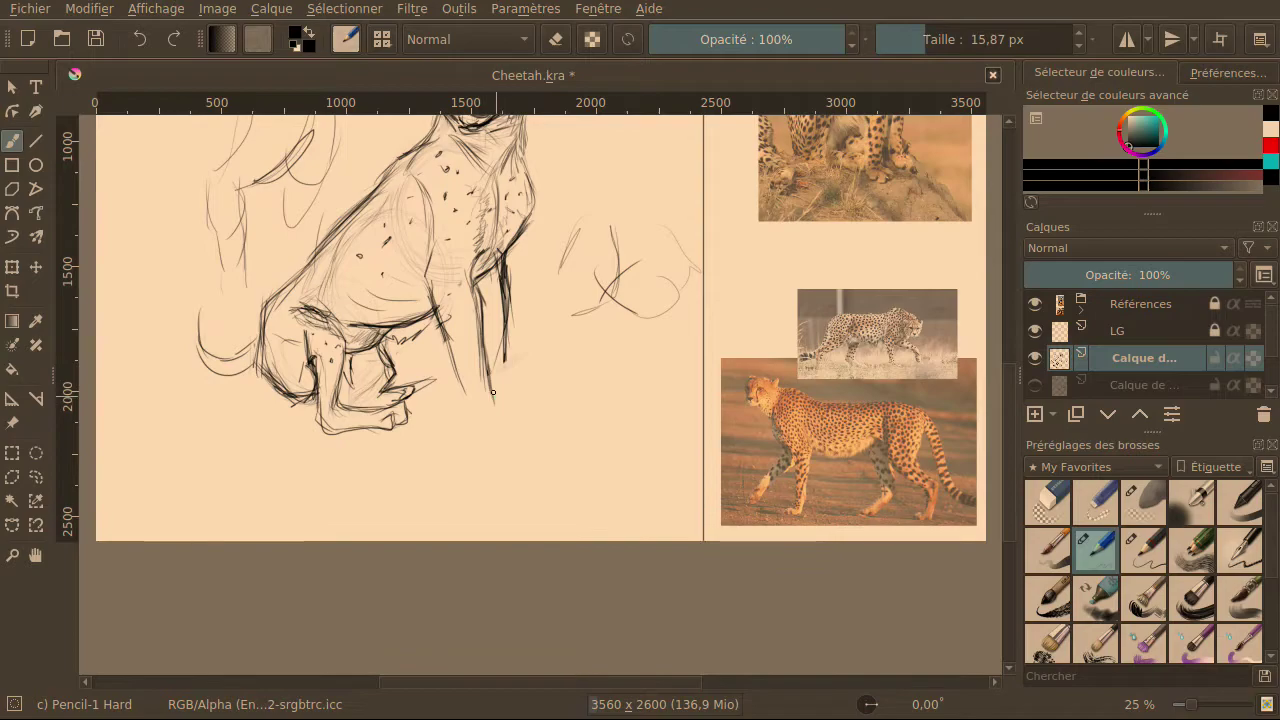
# Sketch rounded front paws at the ends of the forelegs and reinforce the underside of the hind foot.
pyautogui.moveTo(493, 392)
pyautogui.mouseDown()
pyautogui.moveTo(517, 426)
pyautogui.moveTo(478, 428)
pyautogui.mouseUp()
pyautogui.moveTo(520, 385)
pyautogui.mouseDown()
pyautogui.moveTo(480, 389)
pyautogui.moveTo(478, 368)
pyautogui.moveTo(502, 407)
pyautogui.moveTo(480, 410)
pyautogui.moveTo(517, 430)
pyautogui.mouseUp()
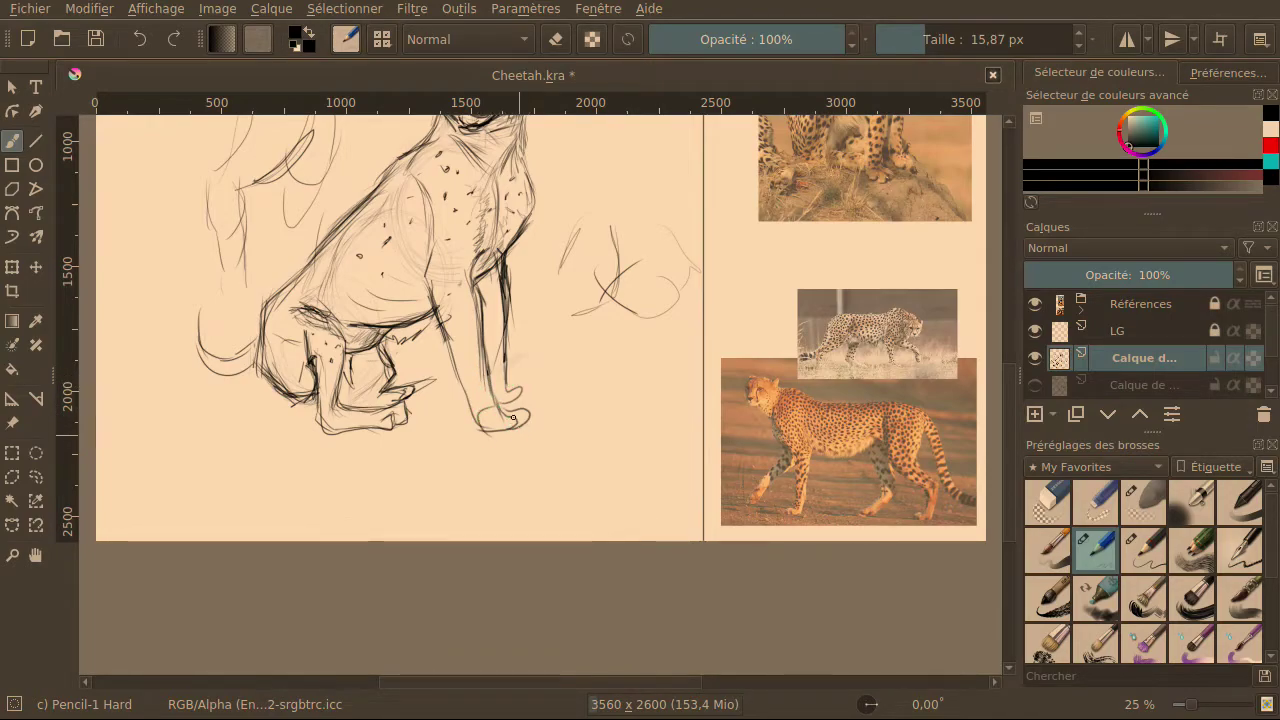
pyautogui.moveTo(505, 379); pyautogui.dragTo(505, 386)
pyautogui.moveTo(400, 421)
pyautogui.mouseDown()
pyautogui.moveTo(322, 440)
pyautogui.moveTo(318, 403)
pyautogui.mouseUp()
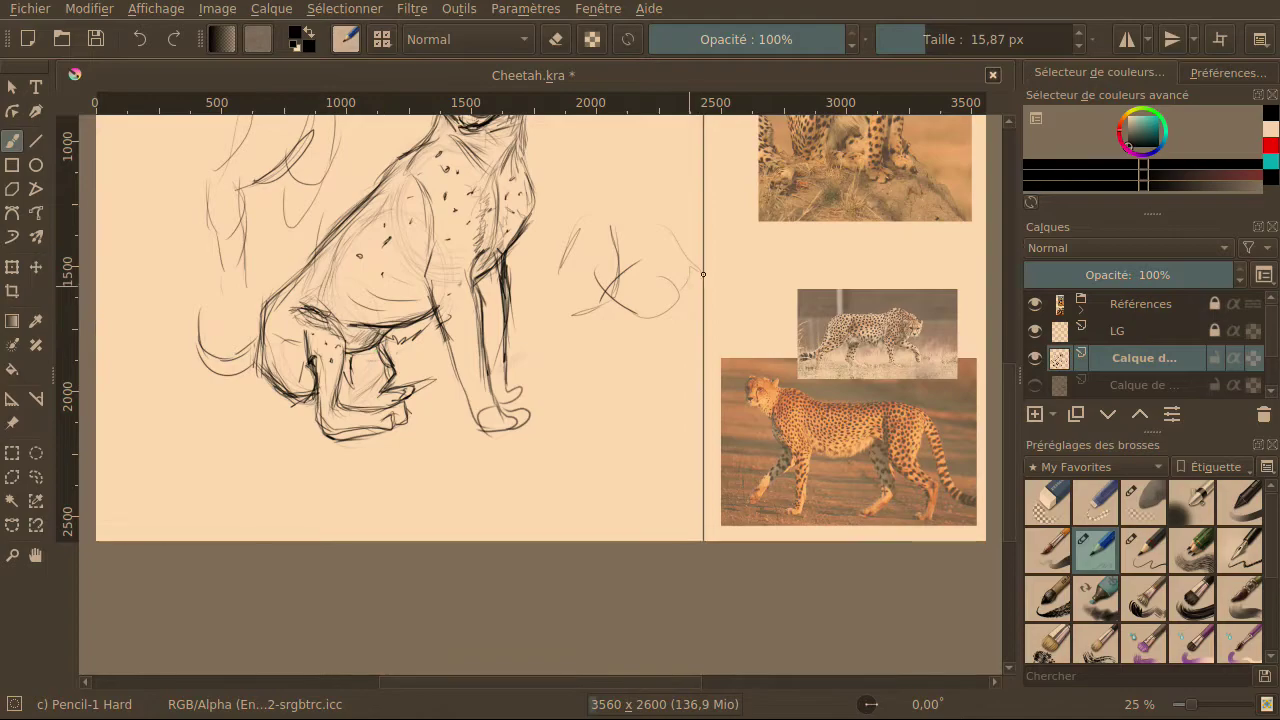
# Lock and hide the sitting cheetah sketch layer, and add a new paint layer above it.
pyautogui.scroll(5, 995, 385)
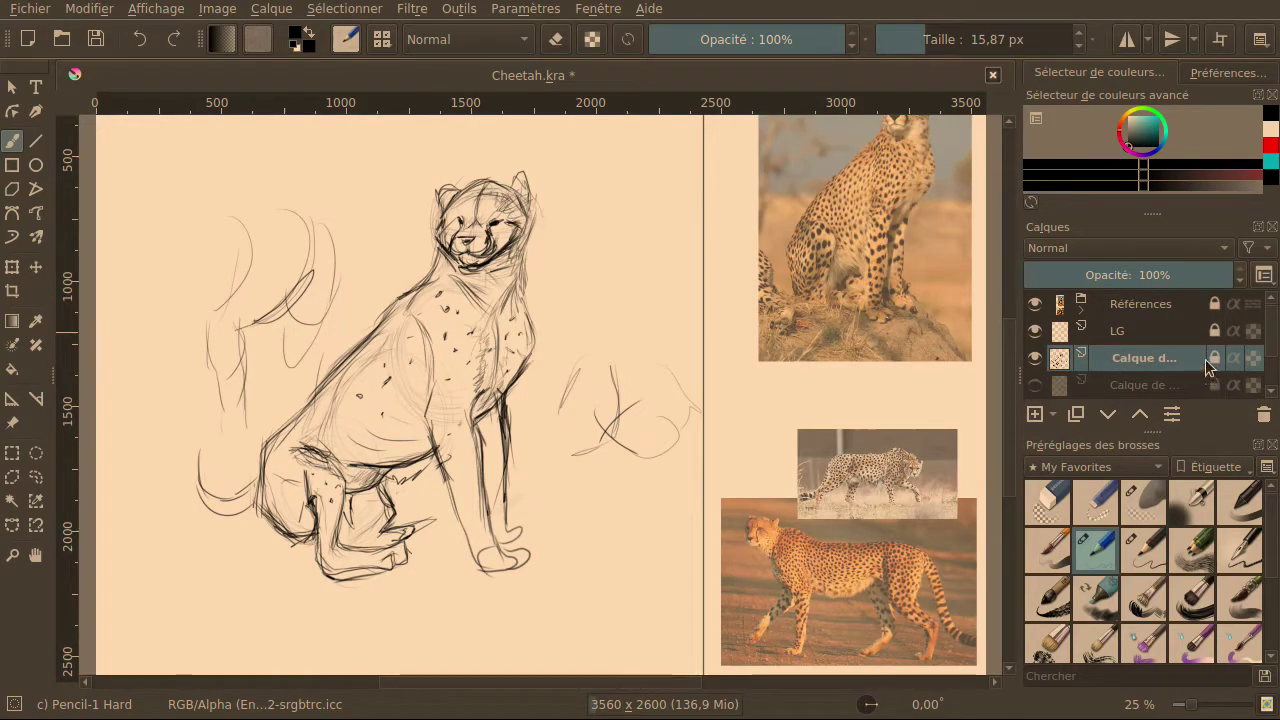
pyautogui.click(1035, 358)
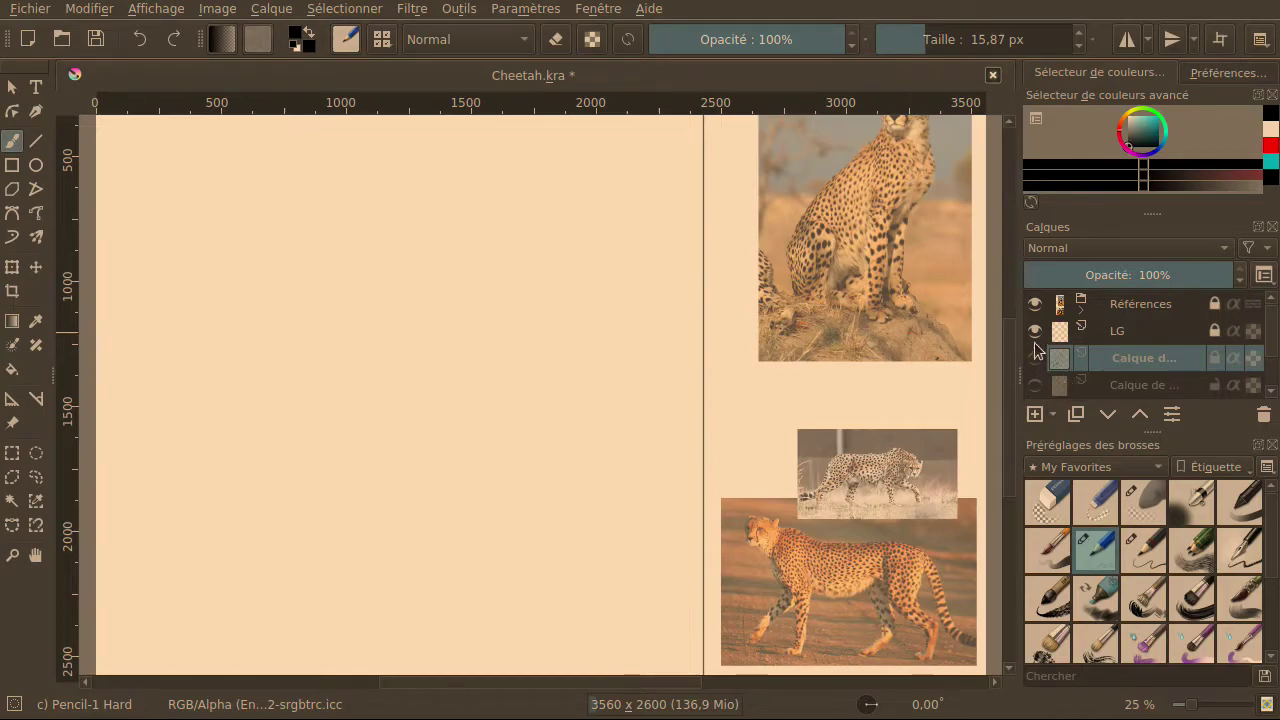
pyautogui.click(1035, 414)
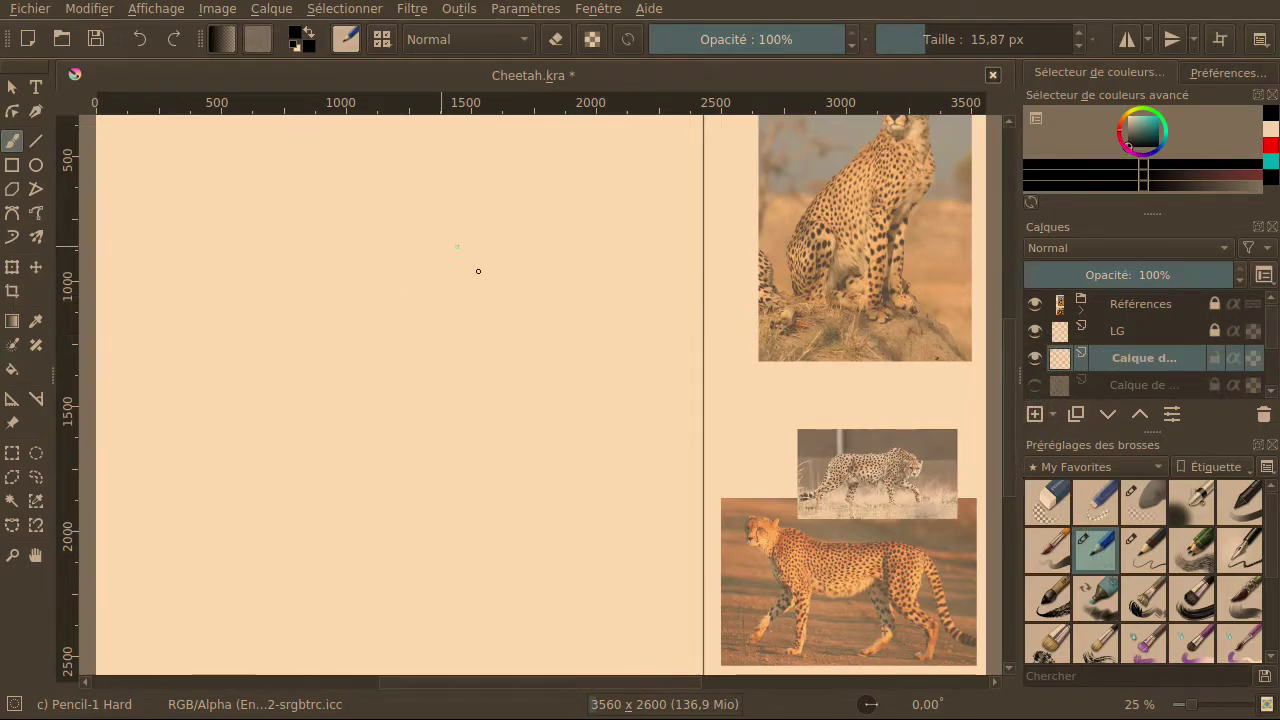
# Sketch three overlapping construction circles descending diagonally for the chest, belly and hindquarters on the new layer, undoing stray strokes.
pyautogui.moveTo(503, 247); pyautogui.dragTo(520, 292)
pyautogui.moveTo(546, 249)
pyautogui.mouseDown()
pyautogui.moveTo(389, 326)
pyautogui.moveTo(543, 292)
pyautogui.moveTo(382, 332)
pyautogui.moveTo(518, 240)
pyautogui.moveTo(413, 395)
pyautogui.moveTo(388, 266)
pyautogui.moveTo(497, 255)
pyautogui.mouseUp()
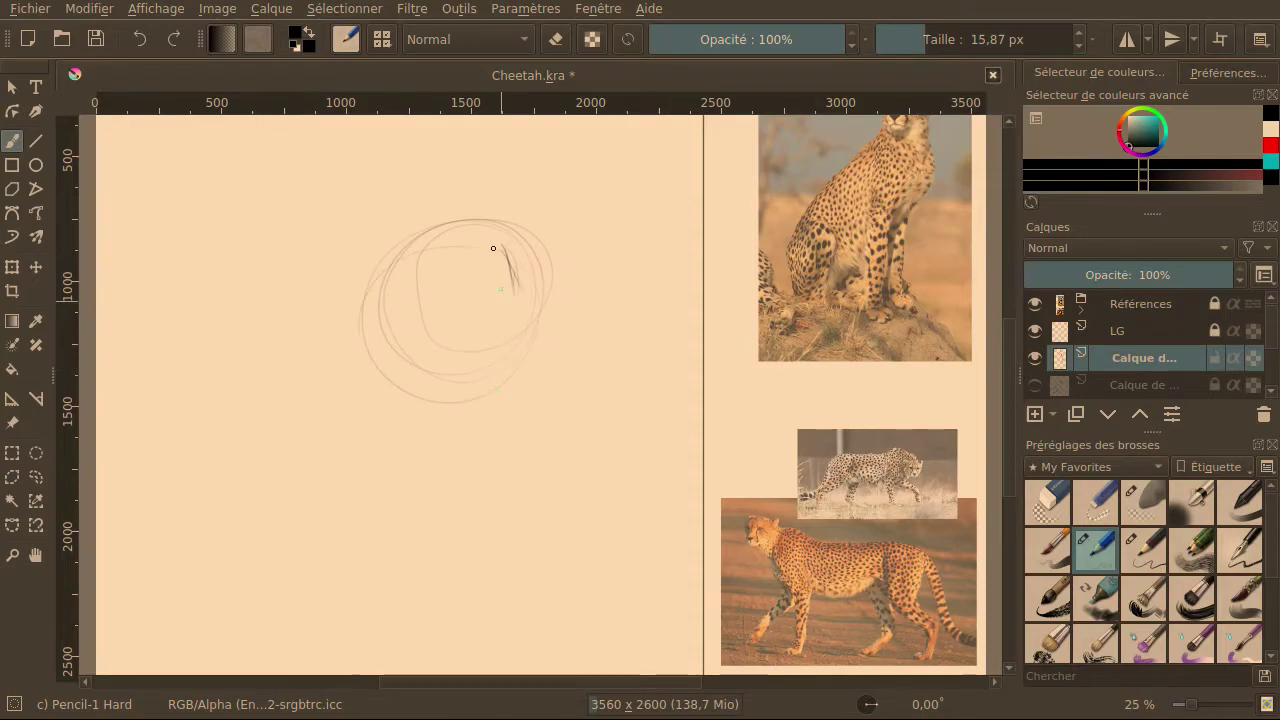
pyautogui.moveTo(360, 316)
pyautogui.mouseDown()
pyautogui.moveTo(274, 423)
pyautogui.moveTo(401, 441)
pyautogui.mouseUp()
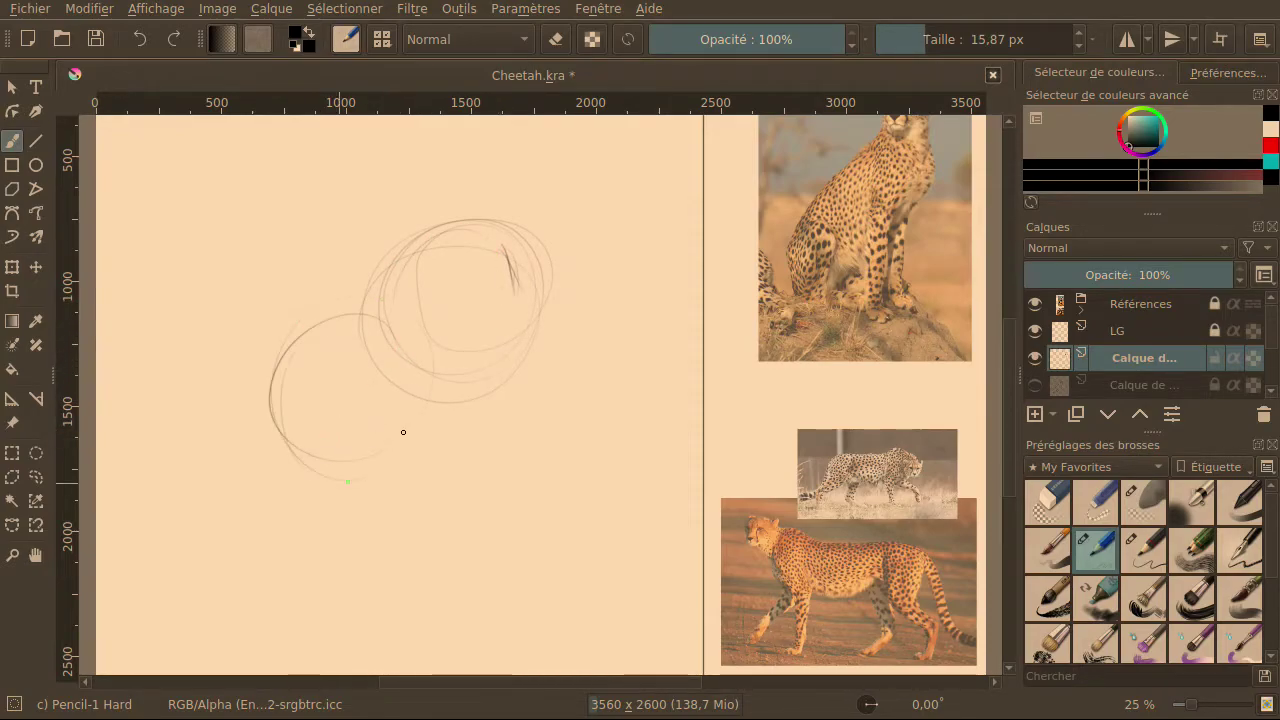
pyautogui.moveTo(289, 403)
pyautogui.mouseDown()
pyautogui.moveTo(220, 523)
pyautogui.moveTo(283, 403)
pyautogui.moveTo(288, 566)
pyautogui.moveTo(334, 423)
pyautogui.moveTo(303, 391)
pyautogui.moveTo(251, 571)
pyautogui.moveTo(228, 414)
pyautogui.mouseUp()
pyautogui.moveTo(329, 324)
pyautogui.mouseDown()
pyautogui.moveTo(470, 411)
pyautogui.moveTo(387, 464)
pyautogui.moveTo(337, 337)
pyautogui.mouseUp()
pyautogui.click(140, 39)
pyautogui.click(140, 39)
pyautogui.moveTo(329, 306)
pyautogui.mouseDown()
pyautogui.moveTo(404, 458)
pyautogui.moveTo(304, 348)
pyautogui.moveTo(445, 379)
pyautogui.moveTo(324, 459)
pyautogui.moveTo(262, 540)
pyautogui.mouseUp()
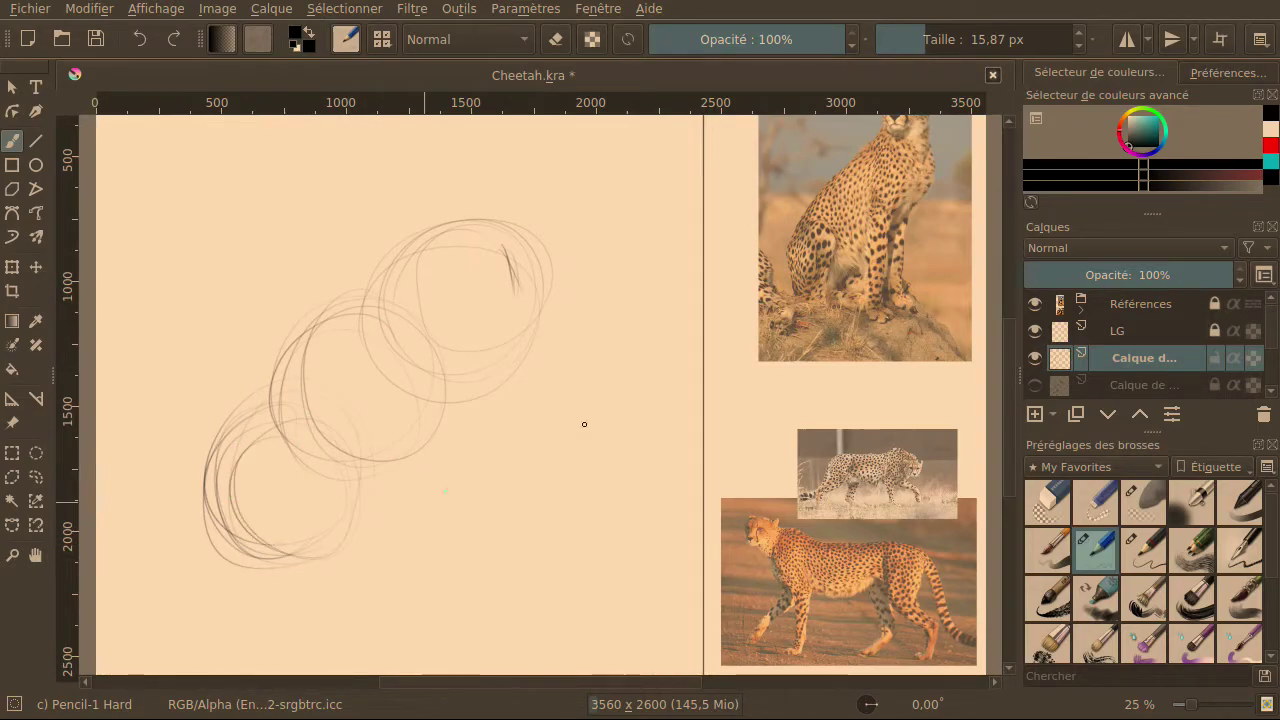
pyautogui.moveTo(400, 262)
pyautogui.mouseDown()
pyautogui.moveTo(394, 339)
pyautogui.moveTo(470, 408)
pyautogui.mouseUp()
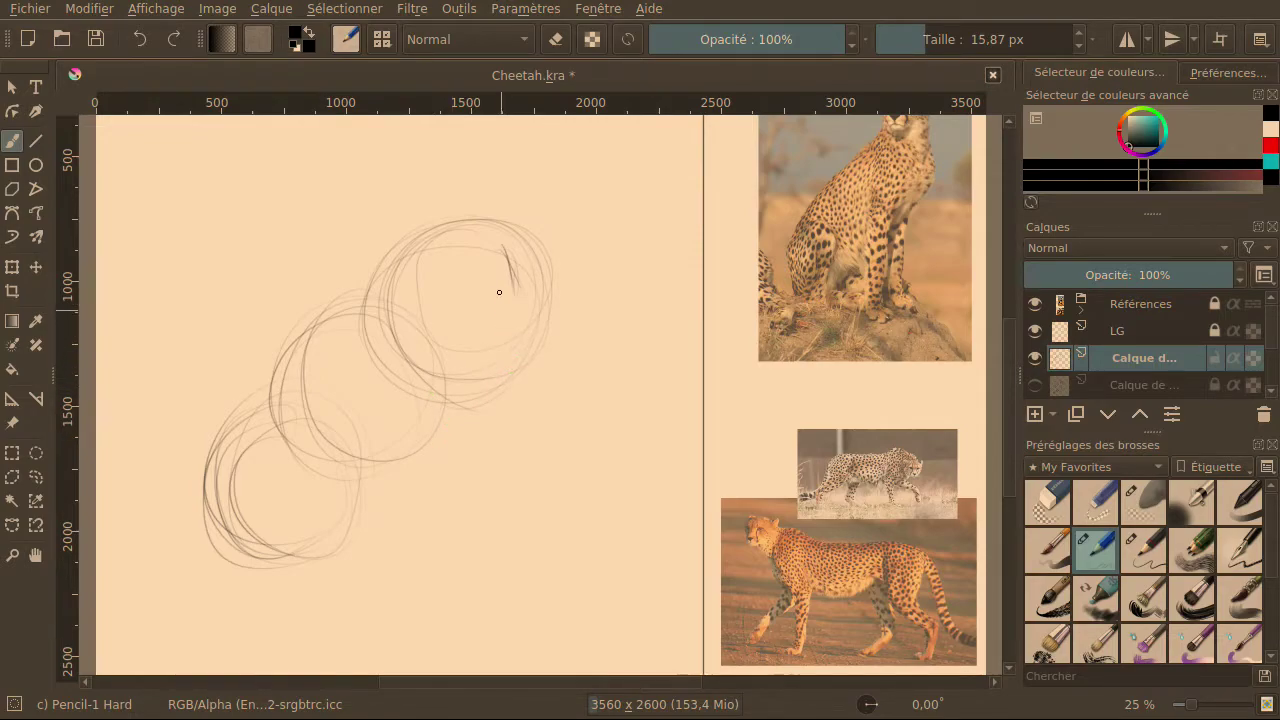
# Reinforce the chest contour around the upper circle and sketch the rear line of the foreleg from the shoulder down.
pyautogui.moveTo(509, 234)
pyautogui.mouseDown()
pyautogui.moveTo(560, 284)
pyautogui.moveTo(528, 246)
pyautogui.mouseUp()
pyautogui.moveTo(538, 242)
pyautogui.mouseDown()
pyautogui.moveTo(550, 281)
pyautogui.moveTo(519, 367)
pyautogui.moveTo(549, 324)
pyautogui.mouseUp()
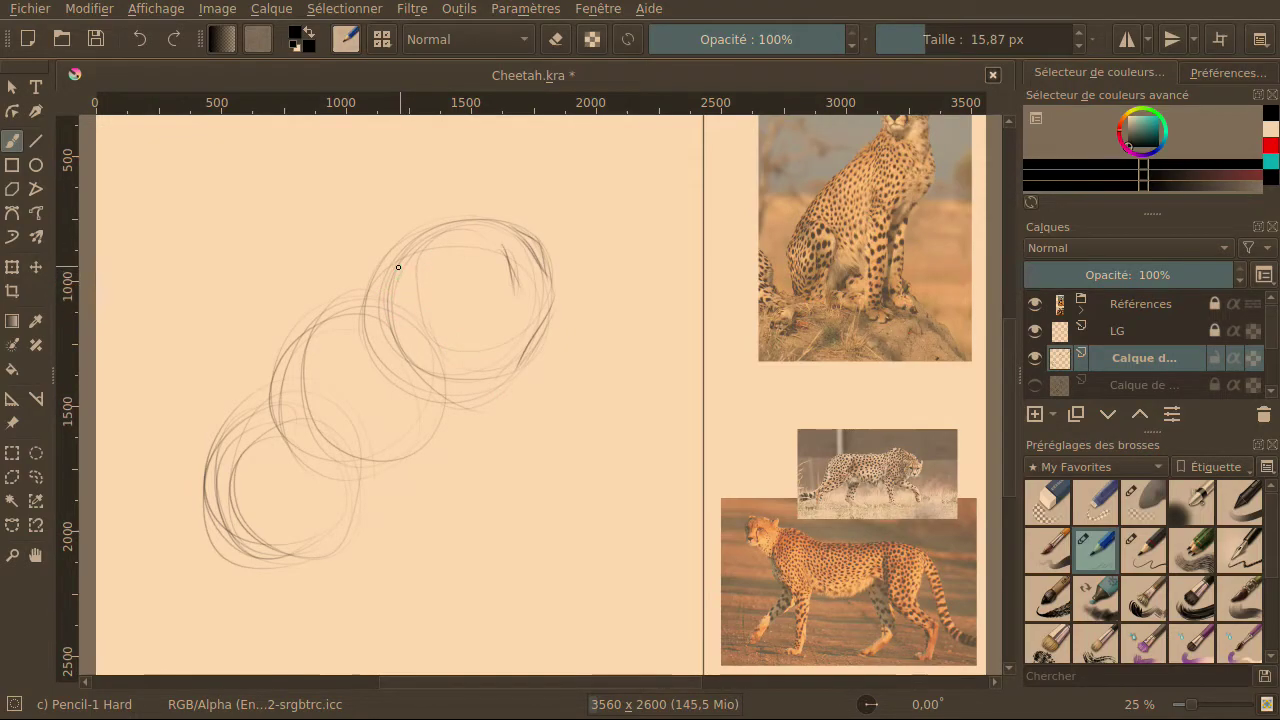
pyautogui.moveTo(396, 306)
pyautogui.mouseDown()
pyautogui.moveTo(441, 445)
pyautogui.moveTo(409, 390)
pyautogui.moveTo(465, 503)
pyautogui.mouseUp()
pyautogui.moveTo(483, 423)
pyautogui.mouseDown()
pyautogui.moveTo(498, 365)
pyautogui.moveTo(474, 389)
pyautogui.moveTo(522, 330)
pyautogui.mouseUp()
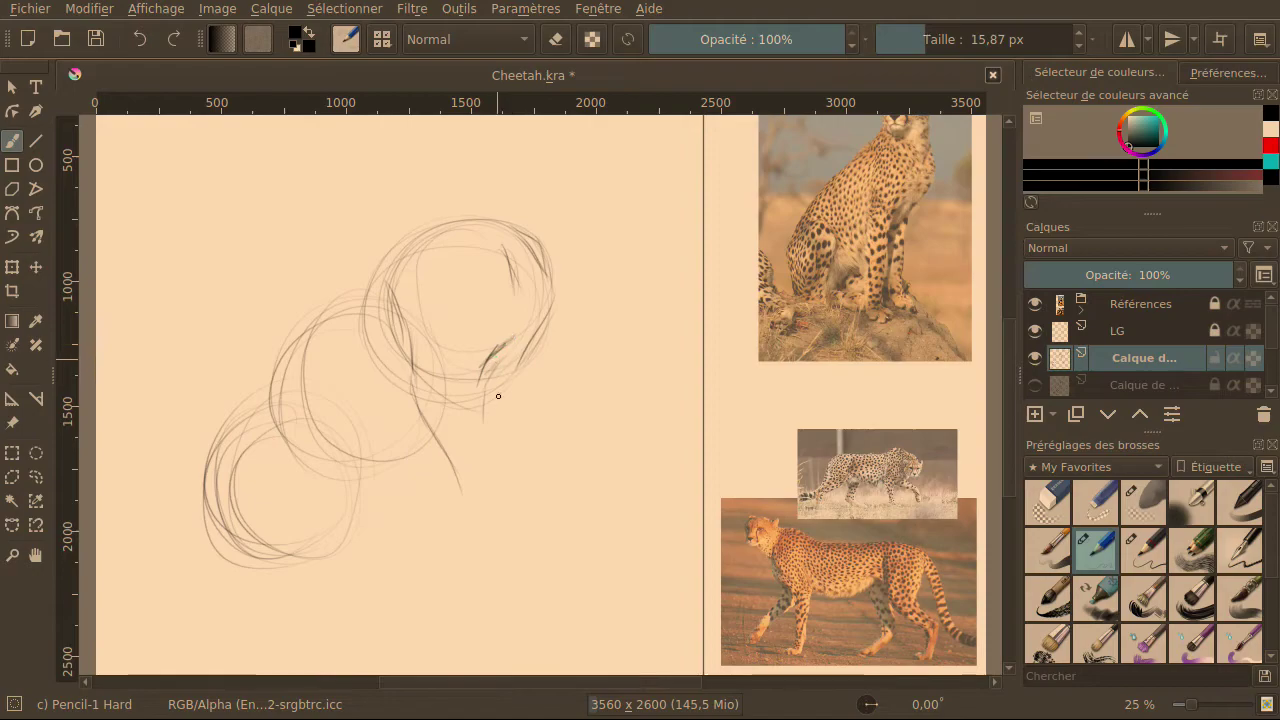
pyautogui.moveTo(516, 358)
pyautogui.mouseDown()
pyautogui.moveTo(538, 325)
pyautogui.moveTo(536, 346)
pyautogui.moveTo(563, 315)
pyautogui.moveTo(555, 333)
pyautogui.moveTo(564, 306)
pyautogui.mouseUp()
pyautogui.moveTo(553, 225); pyautogui.dragTo(571, 316)
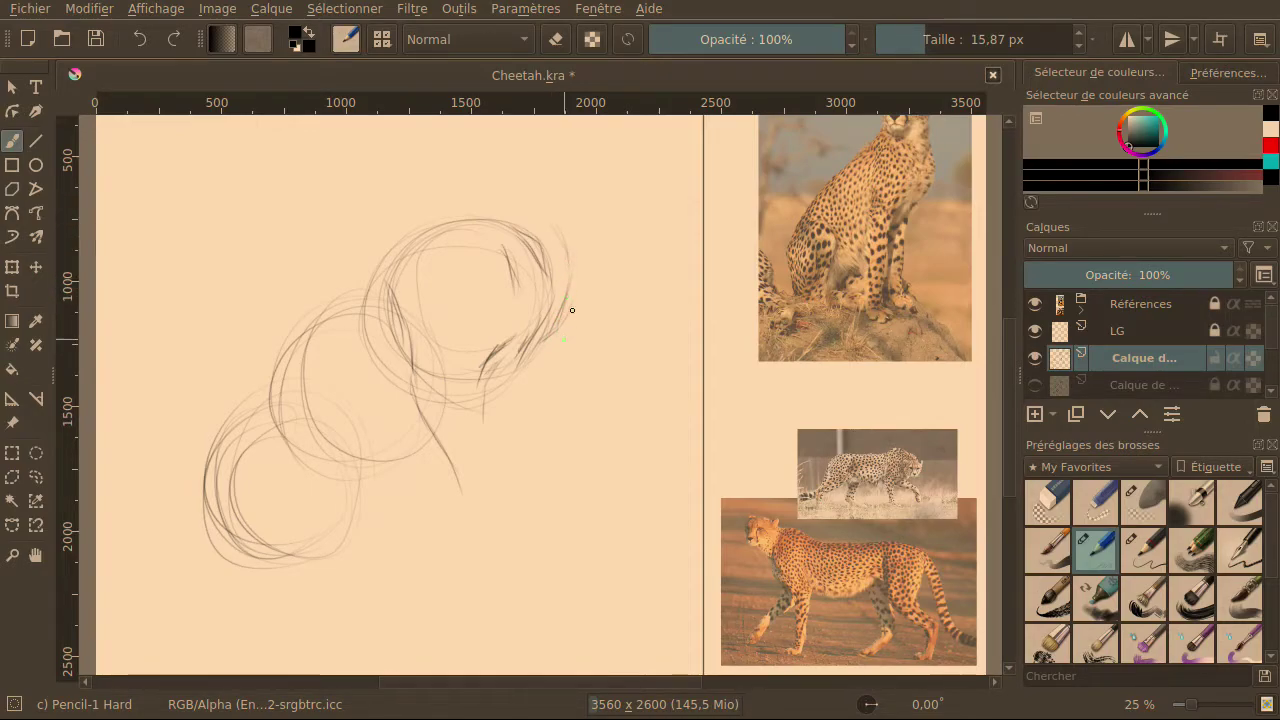
# Sketch the front line of the foreleg below the chest, extend its rear line and darken the lower chest edge.
pyautogui.moveTo(497, 444)
pyautogui.mouseDown()
pyautogui.moveTo(488, 374)
pyautogui.moveTo(497, 452)
pyautogui.moveTo(497, 411)
pyautogui.mouseUp()
pyautogui.moveTo(504, 515); pyautogui.dragTo(500, 456)
pyautogui.moveTo(481, 513); pyautogui.dragTo(461, 479)
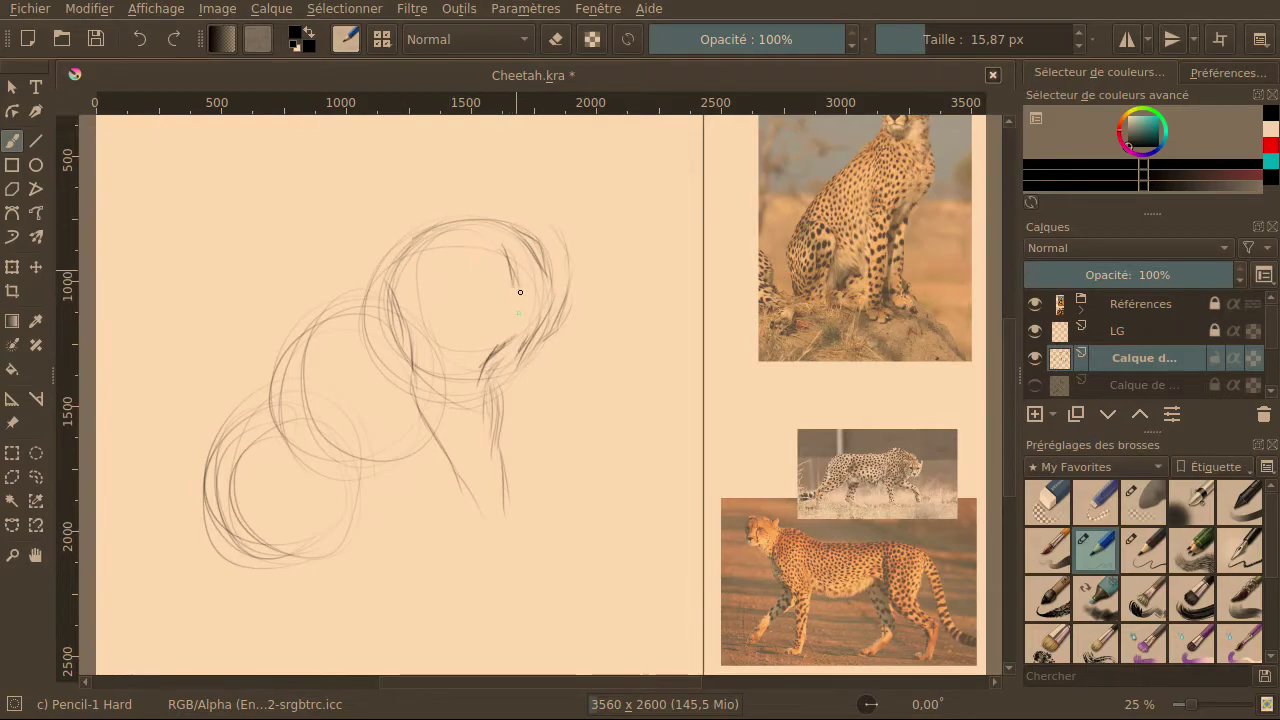
pyautogui.moveTo(504, 374)
pyautogui.mouseDown()
pyautogui.moveTo(543, 326)
pyautogui.moveTo(528, 318)
pyautogui.mouseUp()
# Sketch light neck lines above the upper circle and strengthen the front edge of the chest.
pyautogui.moveTo(366, 243); pyautogui.dragTo(420, 196)
pyautogui.moveTo(566, 222)
pyautogui.mouseDown()
pyautogui.moveTo(523, 162)
pyautogui.moveTo(536, 205)
pyautogui.moveTo(539, 190)
pyautogui.moveTo(548, 219)
pyautogui.mouseUp()
pyautogui.moveTo(540, 339); pyautogui.dragTo(558, 290)
pyautogui.moveTo(548, 226)
pyautogui.mouseDown()
pyautogui.moveTo(578, 288)
pyautogui.moveTo(572, 240)
pyautogui.mouseUp()
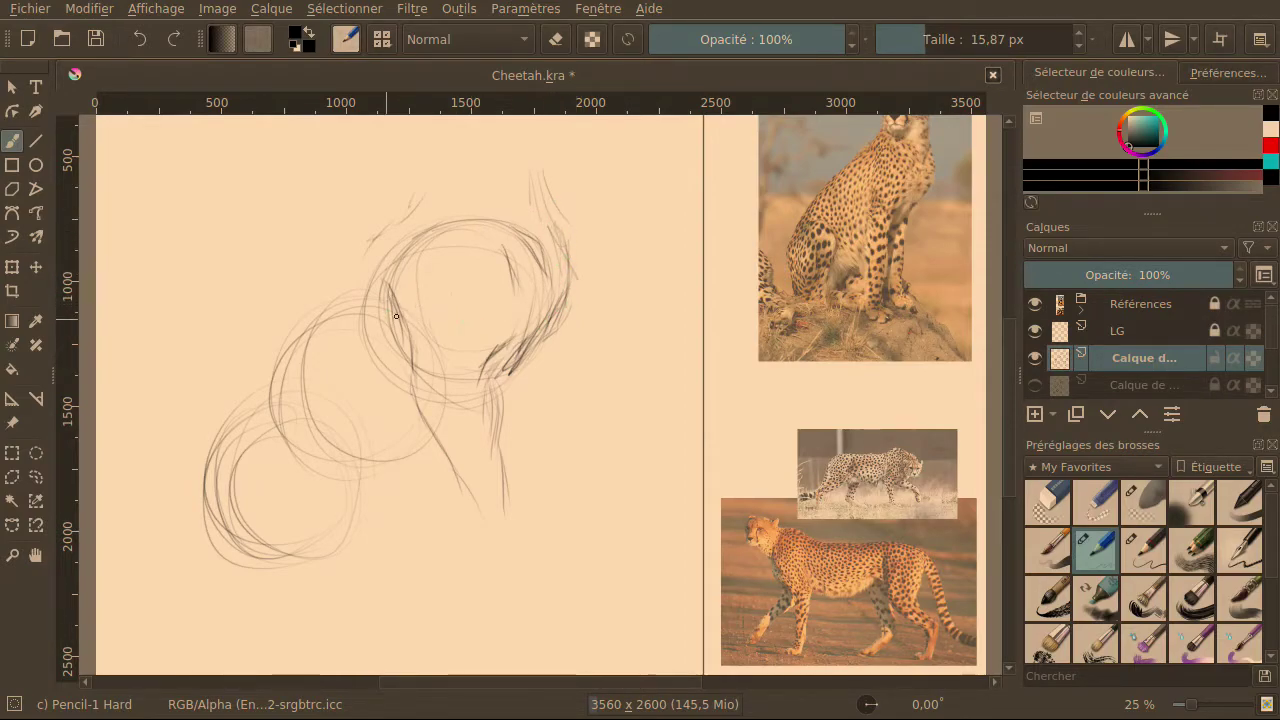
# Darken the belly edge of the middle circle and sketch the back line between circles and the rear outline of the hindquarters.
pyautogui.moveTo(364, 462)
pyautogui.mouseDown()
pyautogui.moveTo(420, 448)
pyautogui.moveTo(366, 464)
pyautogui.mouseUp()
pyautogui.moveTo(358, 282)
pyautogui.mouseDown()
pyautogui.moveTo(311, 298)
pyautogui.moveTo(338, 289)
pyautogui.moveTo(262, 356)
pyautogui.mouseUp()
pyautogui.moveTo(228, 412)
pyautogui.mouseDown()
pyautogui.moveTo(182, 452)
pyautogui.moveTo(208, 545)
pyautogui.mouseUp()
pyautogui.moveTo(196, 484); pyautogui.dragTo(180, 550)
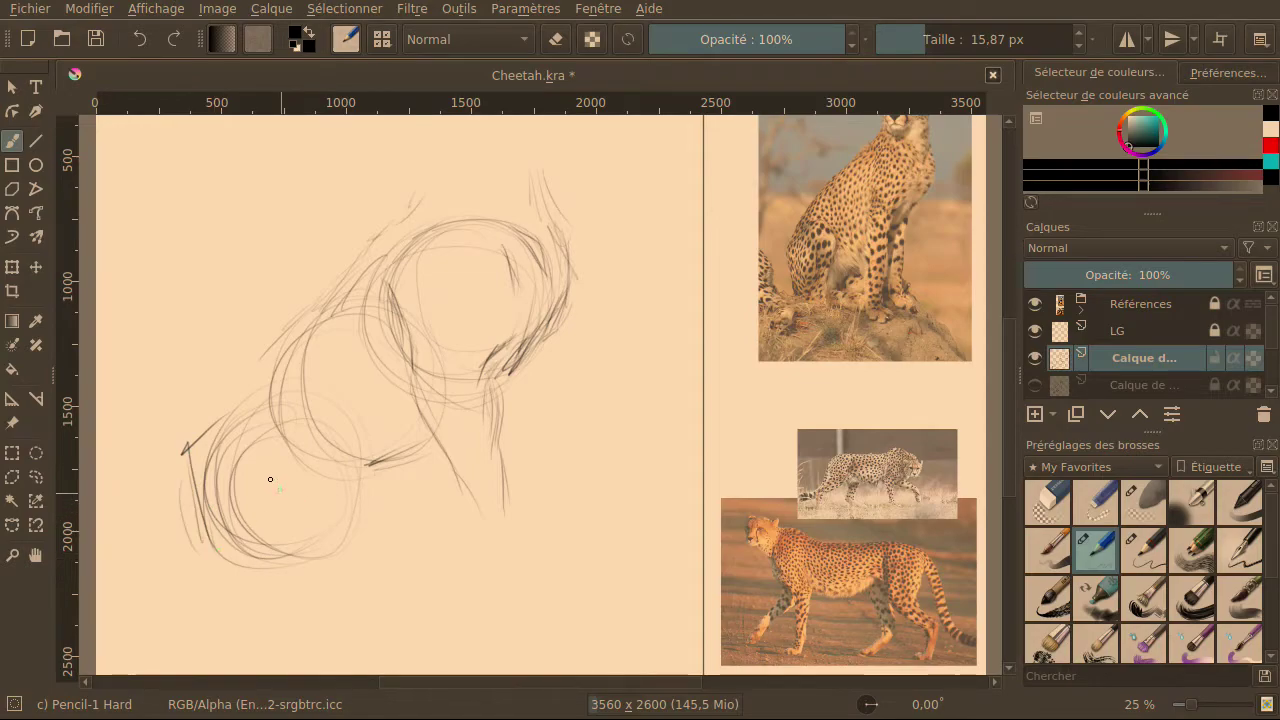
# Sketch the thigh and knee lines inside the lowest circle and connect them to the belly and flank.
pyautogui.moveTo(277, 484)
pyautogui.mouseDown()
pyautogui.moveTo(314, 494)
pyautogui.moveTo(347, 530)
pyautogui.moveTo(349, 572)
pyautogui.mouseUp()
pyautogui.moveTo(293, 544); pyautogui.dragTo(250, 544)
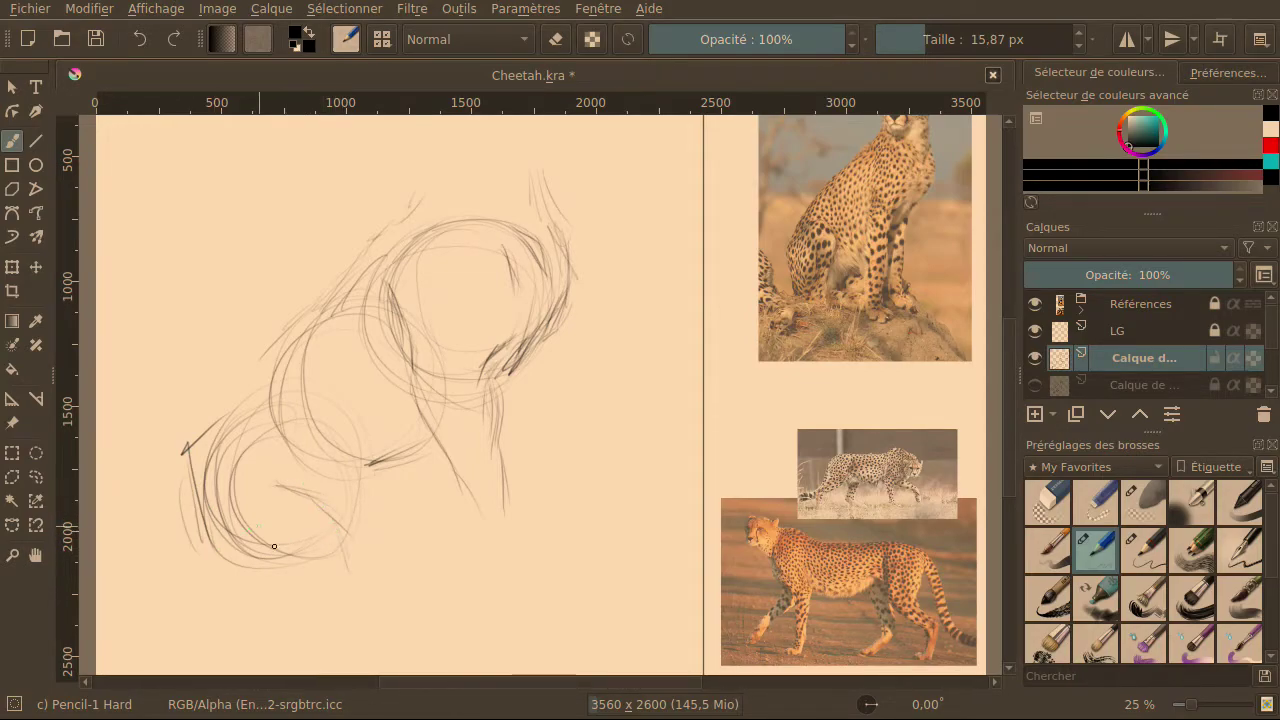
pyautogui.moveTo(327, 508); pyautogui.dragTo(374, 472)
pyautogui.moveTo(449, 441)
pyautogui.mouseDown()
pyautogui.moveTo(416, 468)
pyautogui.moveTo(372, 466)
pyautogui.moveTo(300, 408)
pyautogui.moveTo(310, 305)
pyautogui.mouseUp()
pyautogui.moveTo(302, 414); pyautogui.dragTo(298, 374)
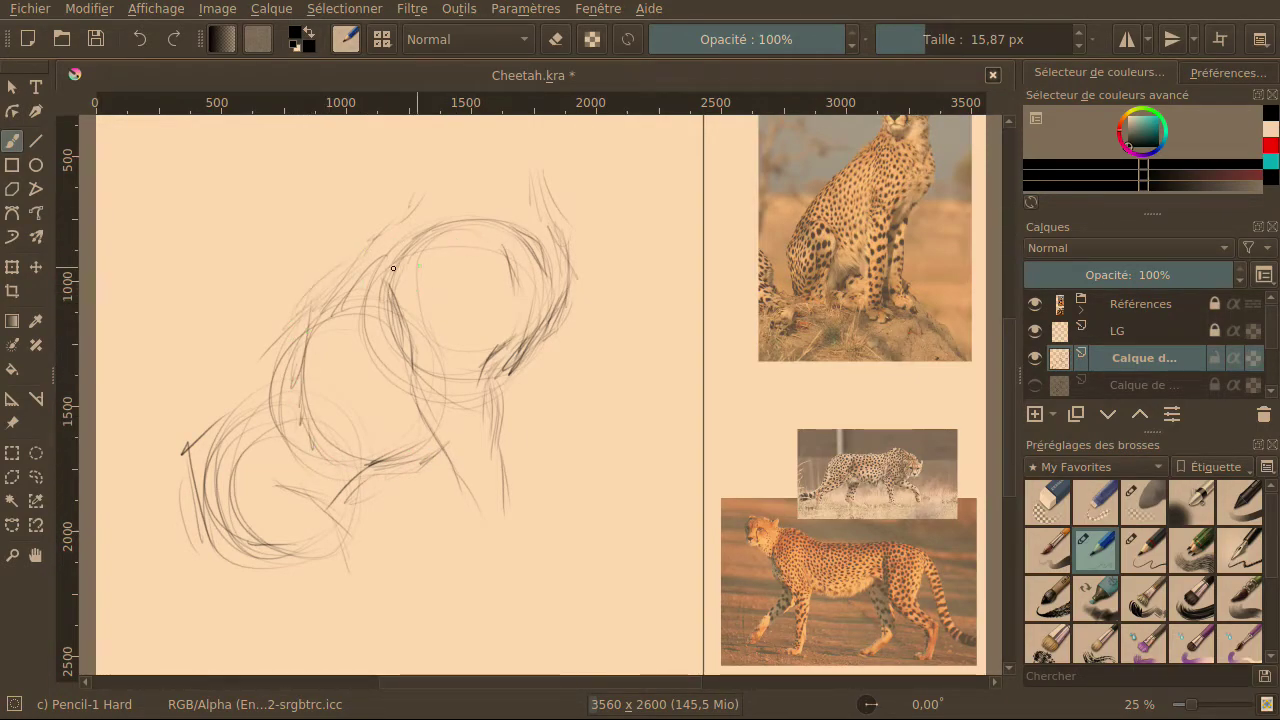
# Draw the back contour in dark, repeated strokes from the base of the neck down to the rump.
pyautogui.moveTo(358, 242)
pyautogui.mouseDown()
pyautogui.moveTo(416, 194)
pyautogui.moveTo(362, 232)
pyautogui.moveTo(348, 276)
pyautogui.moveTo(312, 300)
pyautogui.mouseUp()
pyautogui.moveTo(326, 292); pyautogui.dragTo(212, 430)
pyautogui.moveTo(272, 340)
pyautogui.mouseDown()
pyautogui.moveTo(192, 422)
pyautogui.moveTo(170, 480)
pyautogui.mouseUp()
pyautogui.moveTo(250, 362)
pyautogui.mouseDown()
pyautogui.moveTo(386, 220)
pyautogui.moveTo(338, 270)
pyautogui.mouseUp()
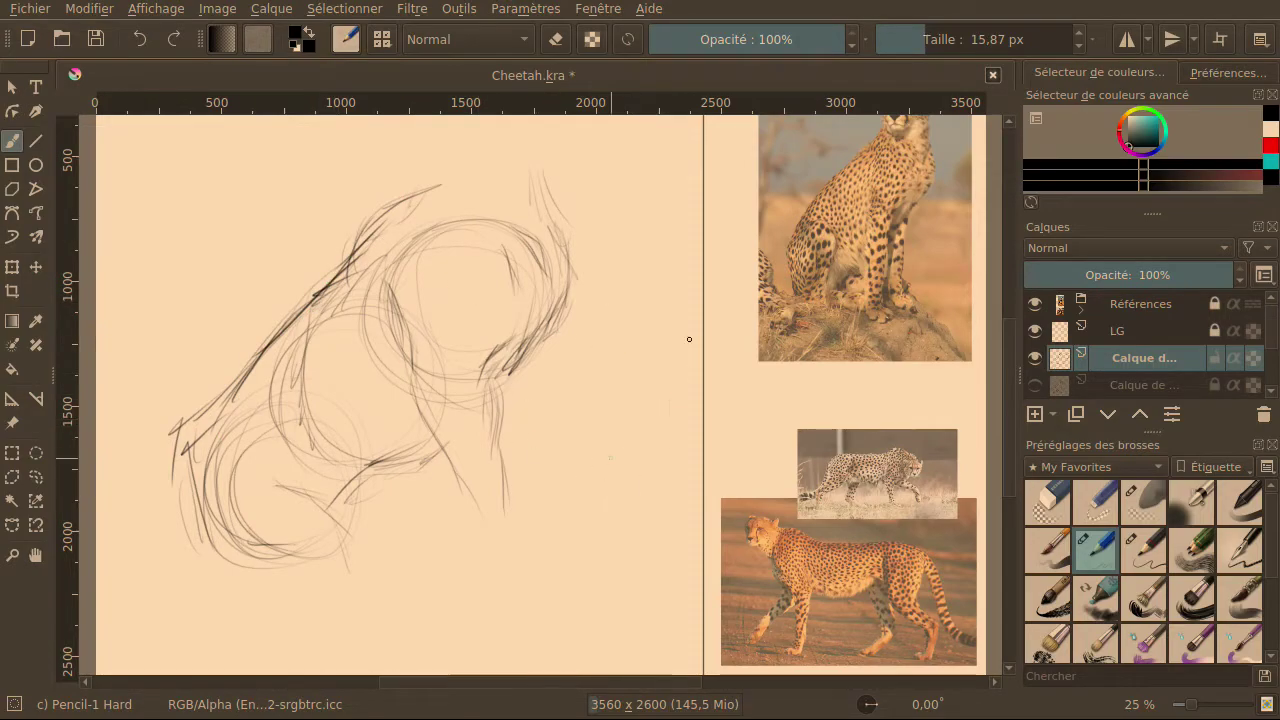
# Reinforce the belly contour with dark strokes from behind the foreleg down to the thigh.
pyautogui.moveTo(418, 420); pyautogui.dragTo(384, 468)
pyautogui.moveTo(424, 396); pyautogui.dragTo(316, 472)
pyautogui.moveTo(416, 418); pyautogui.dragTo(318, 484)
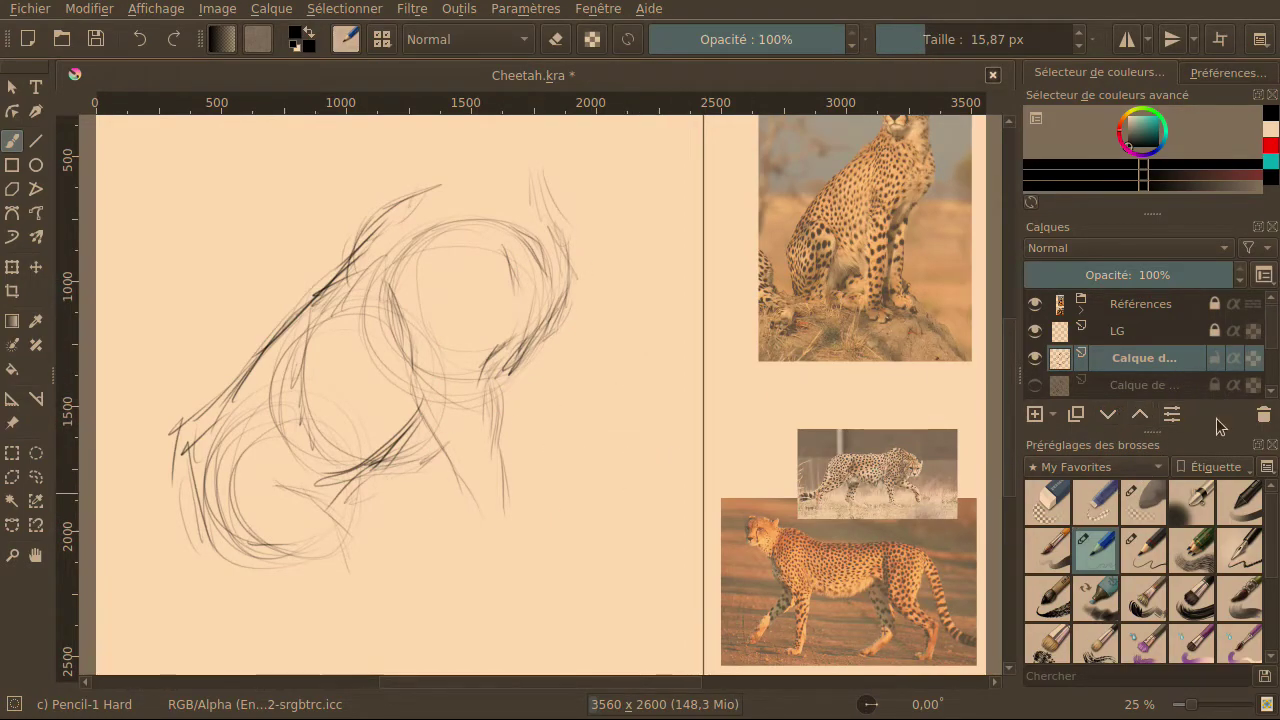
# Toggle the second version's sketch layer off and on, and clear all its strokes.
pyautogui.click(1034, 357)
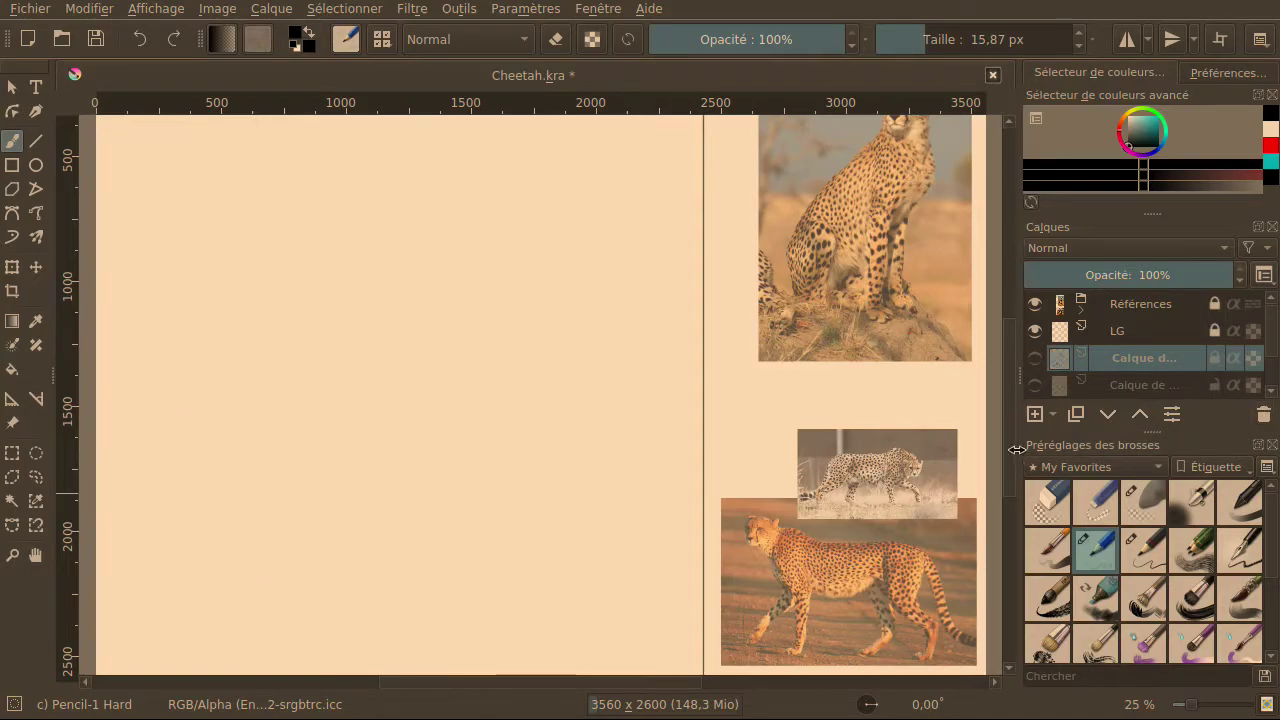
pyautogui.click(1034, 357)
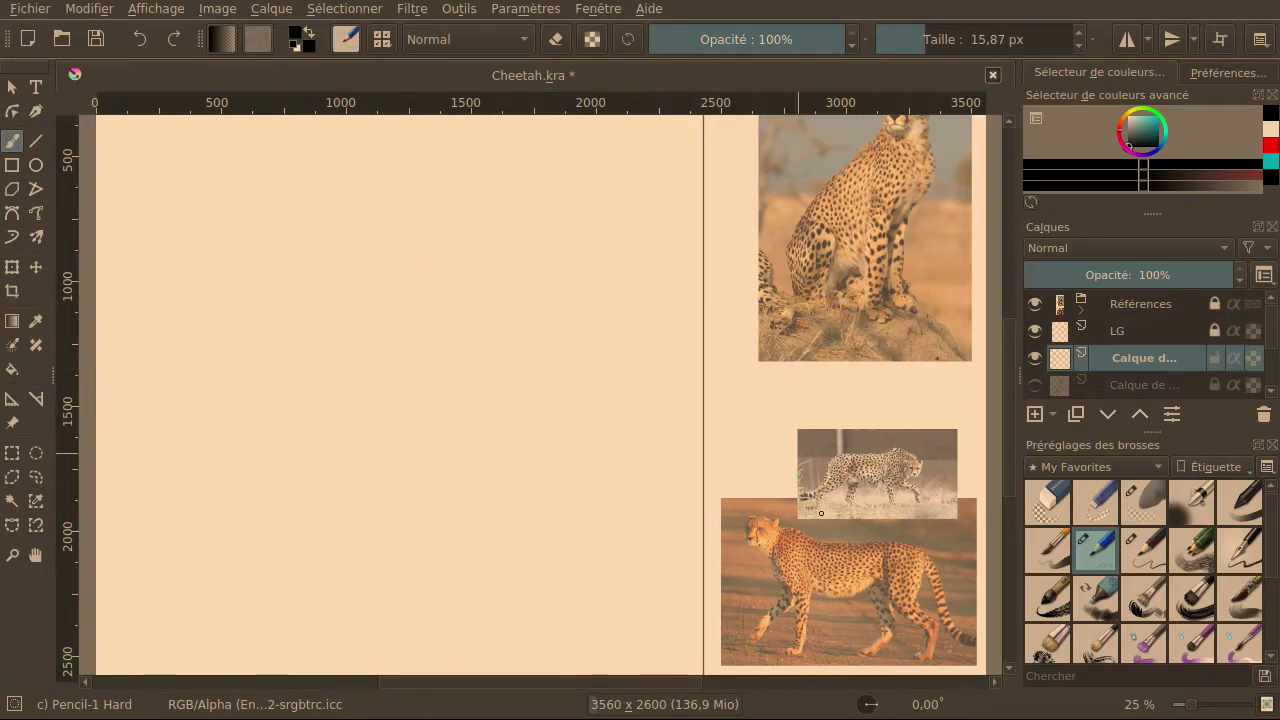
# Show the hidden photo in the Références group, set the group's opacity to 100%, and reselect the empty sketch layer.
pyautogui.click(1124, 310)
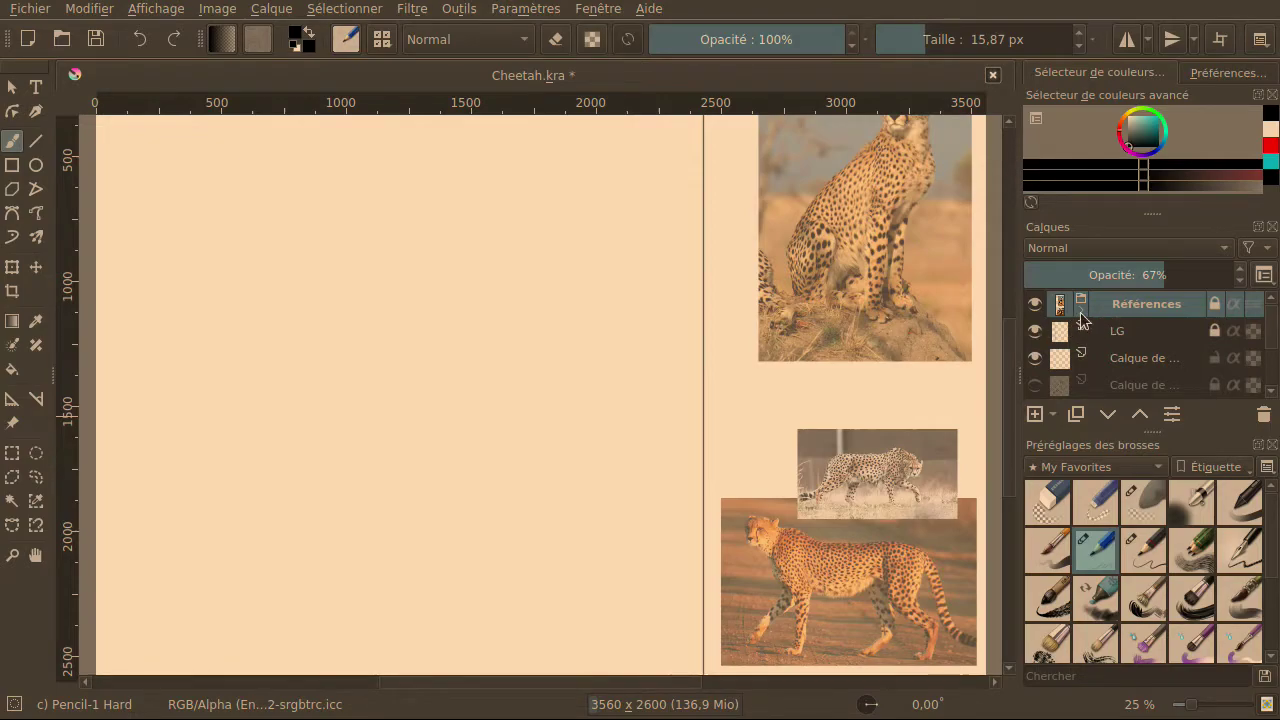
pyautogui.click(1080, 312)
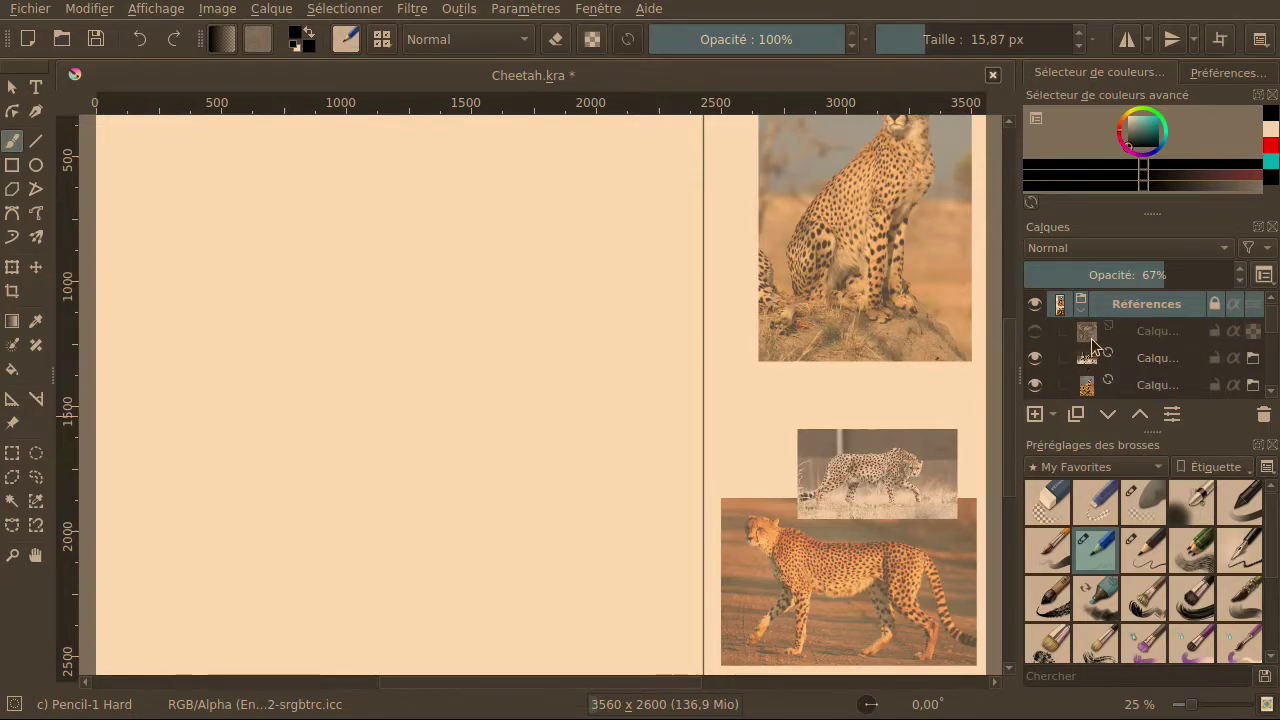
pyautogui.click(1035, 331)
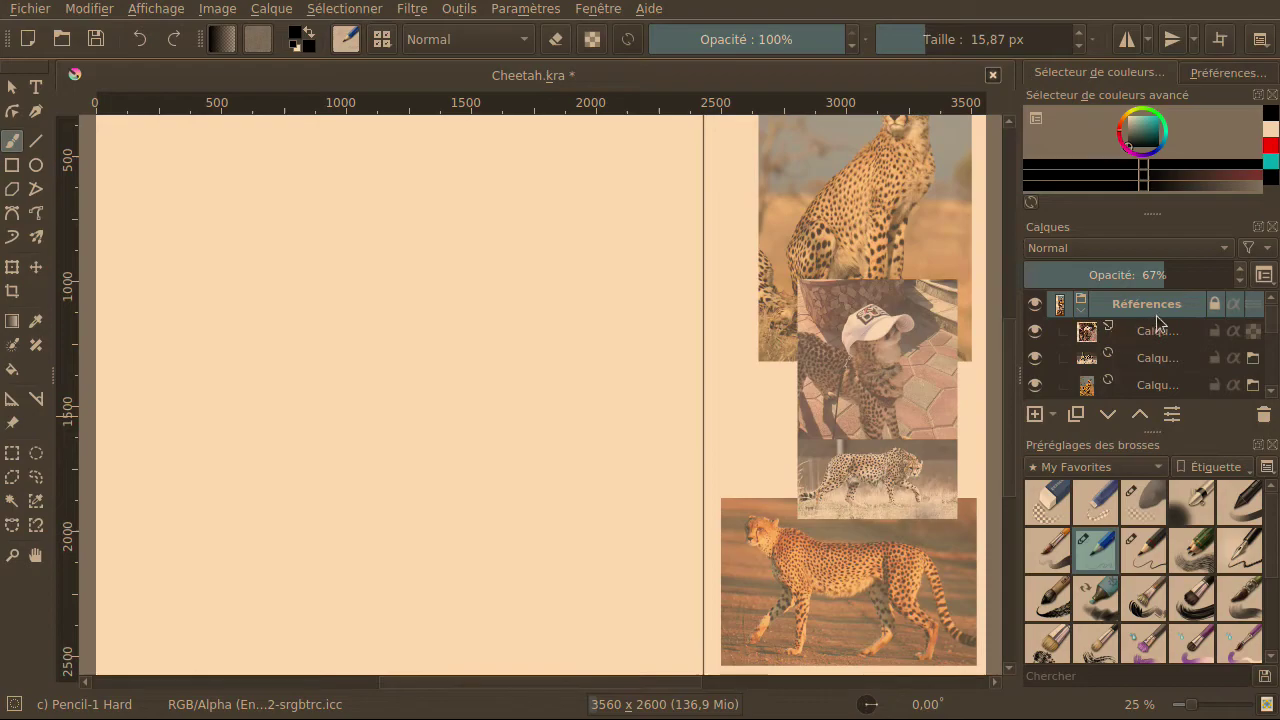
pyautogui.moveTo(1163, 275); pyautogui.dragTo(1250, 294)
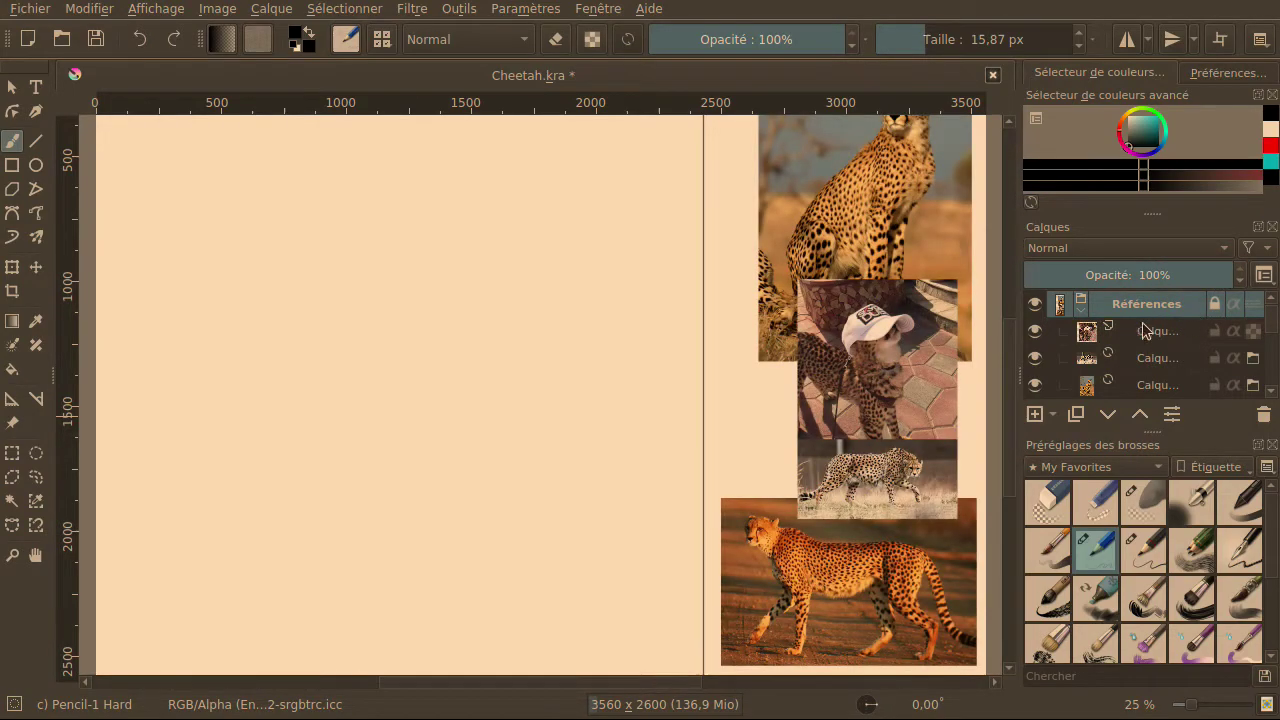
pyautogui.click(1082, 312)
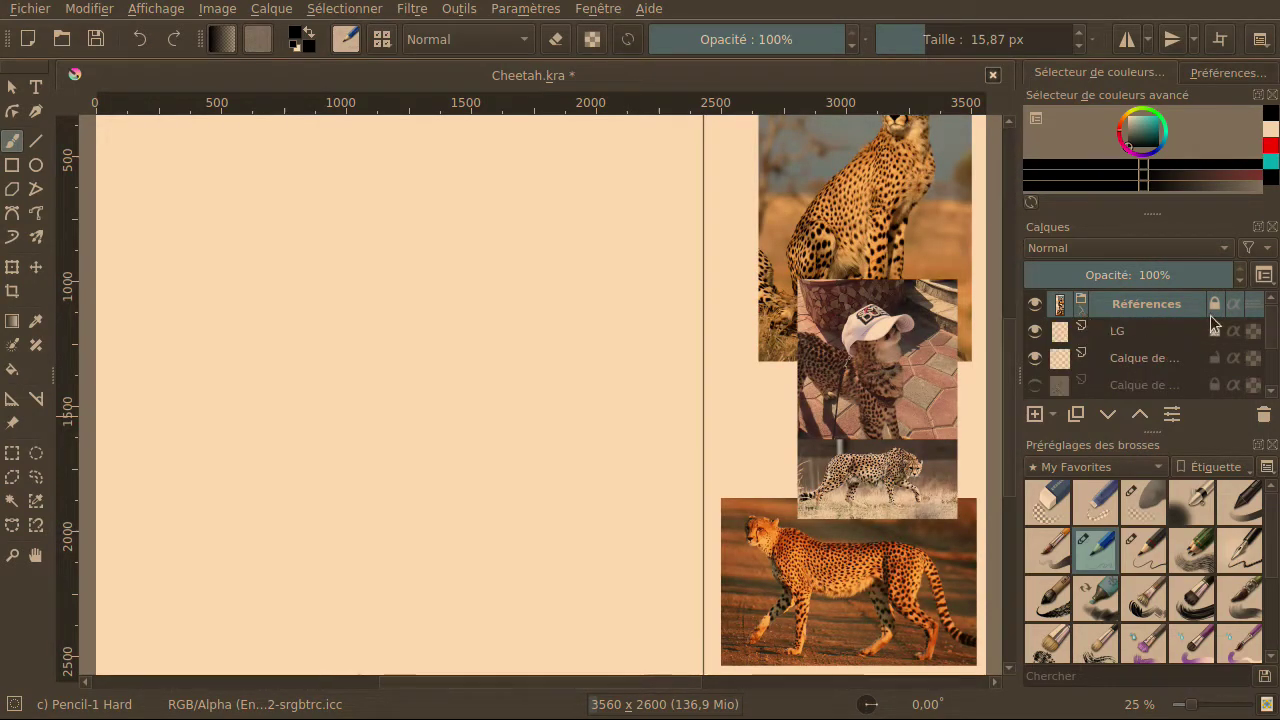
pyautogui.click(1131, 362)
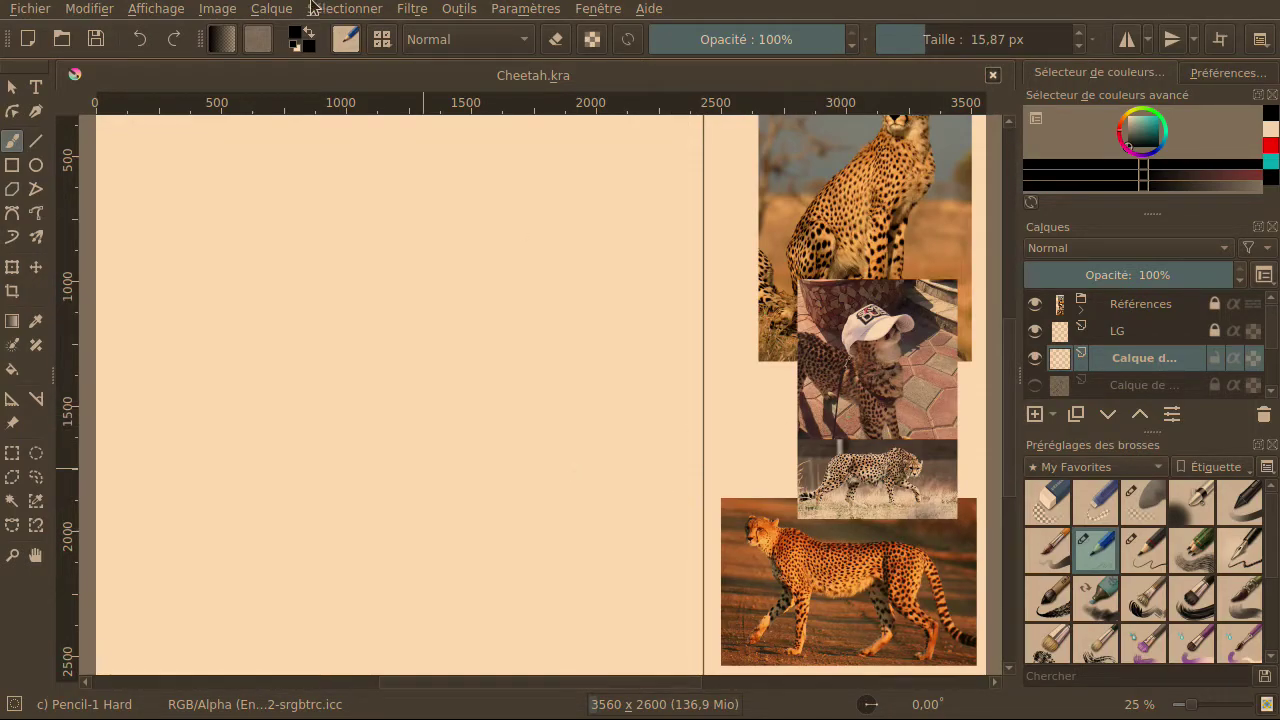
# Quit Krita and reopen Cheetah.kra from the desktop.
pyautogui.click(22, 12)
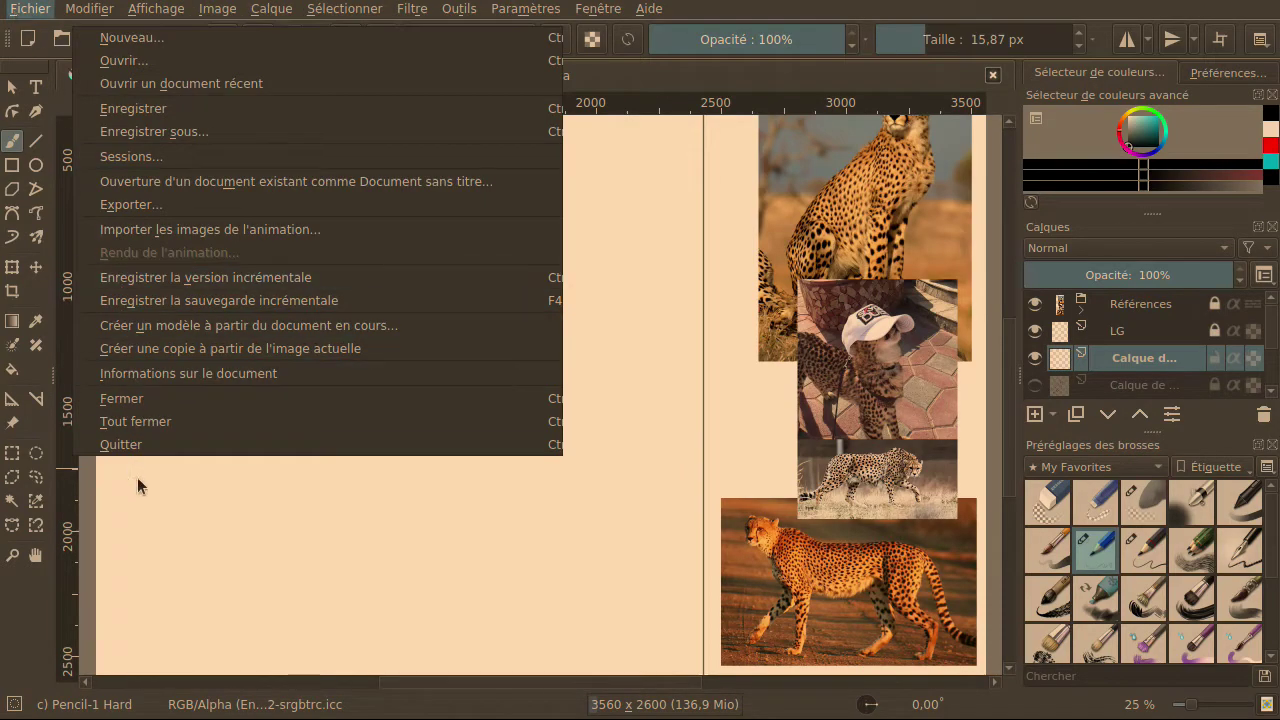
pyautogui.click(156, 445)
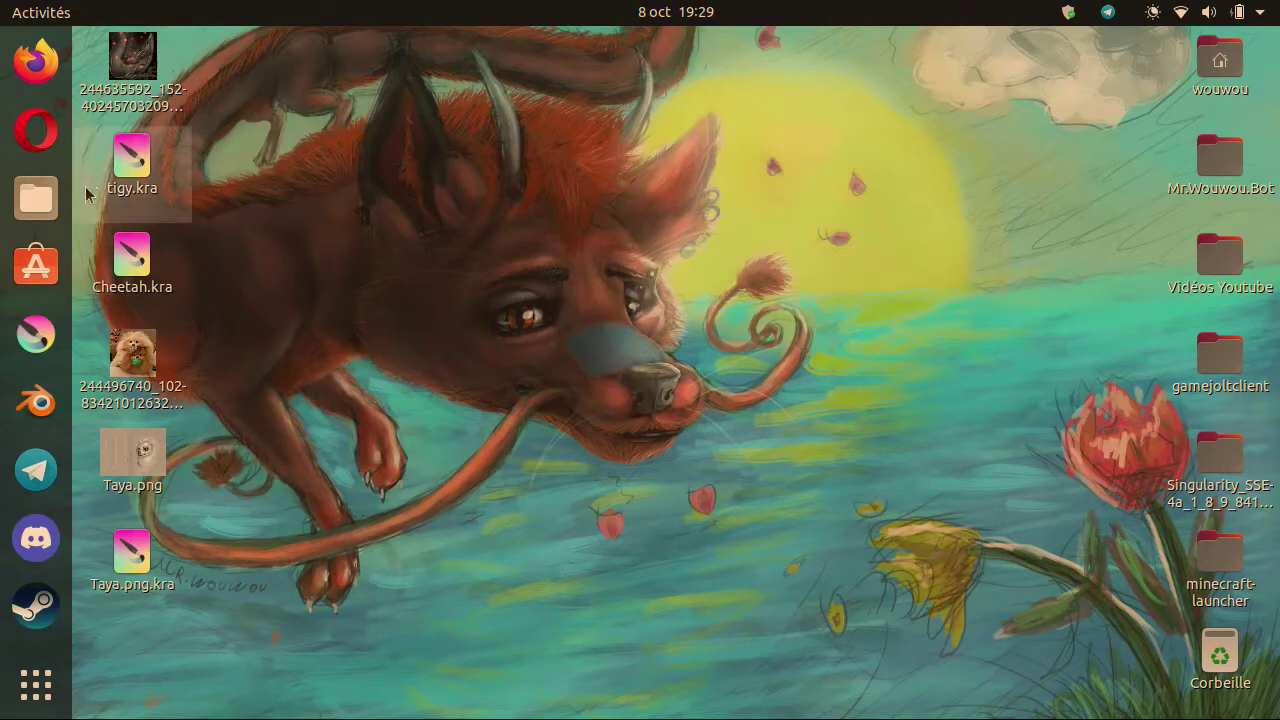
pyautogui.click(136, 298)
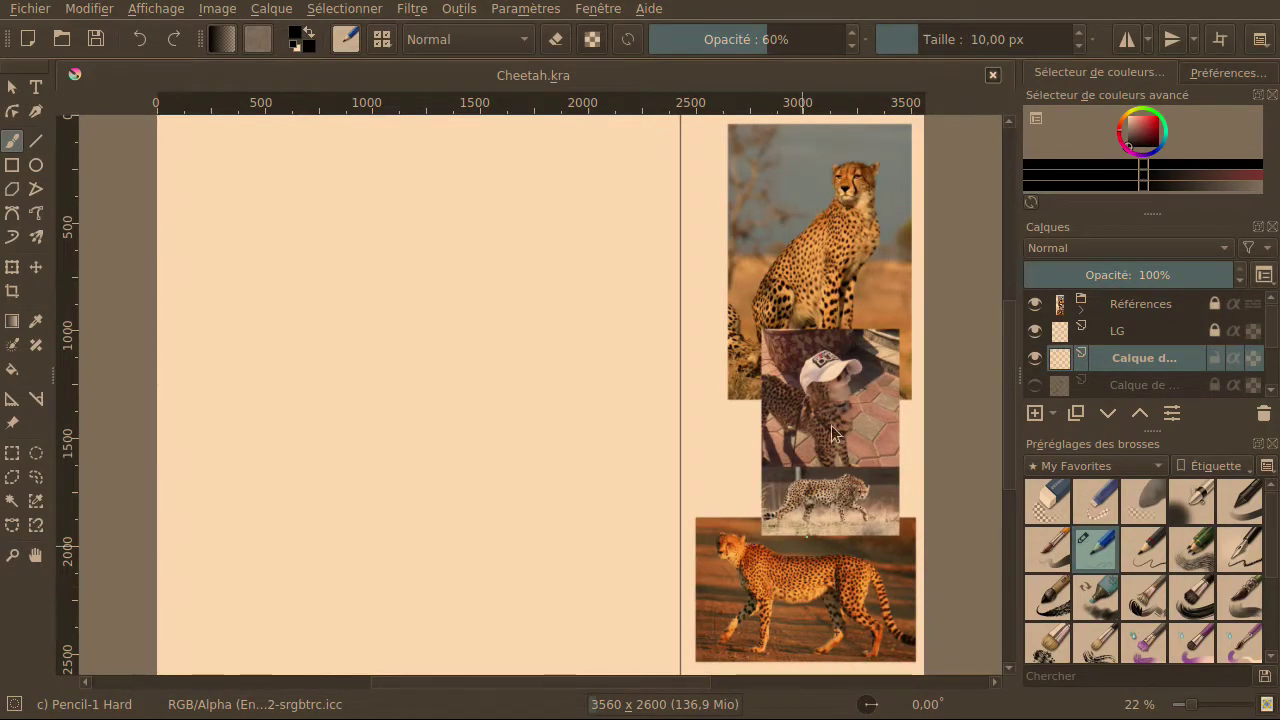
# Examine the reference photo of the cheetah wearing a white cap up close.
pyautogui.scroll(5, 843, 401)
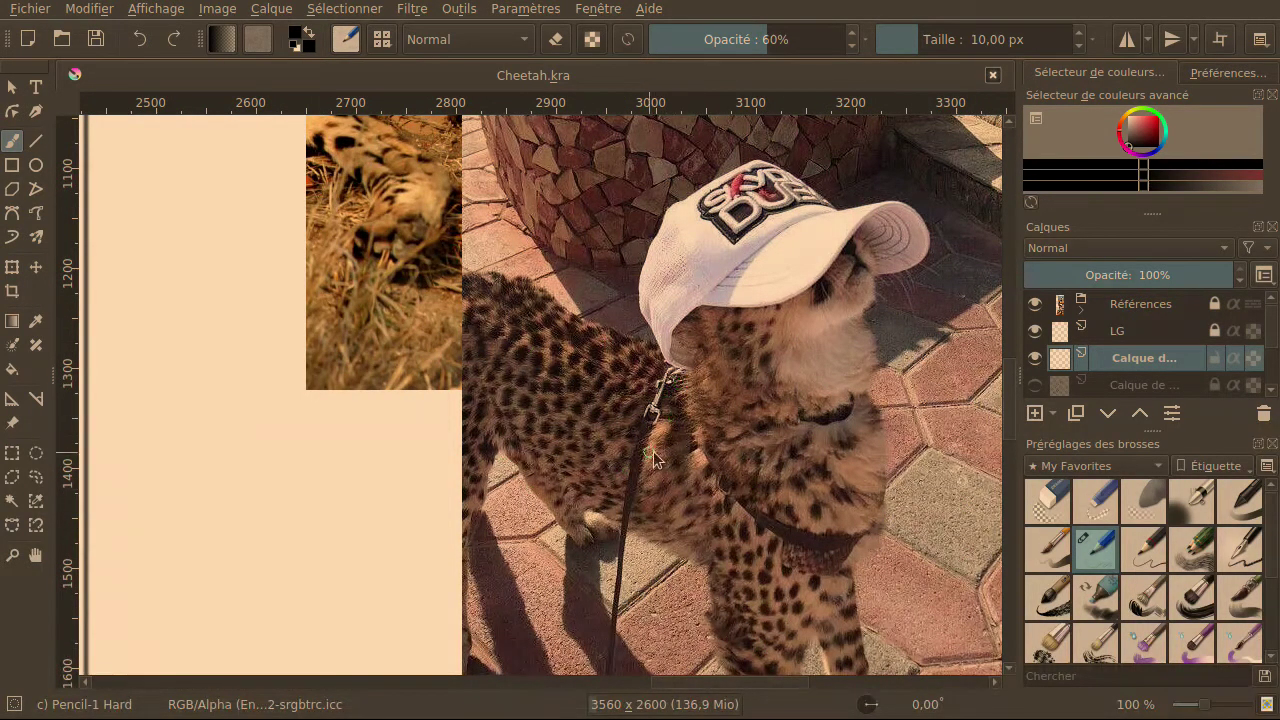
pyautogui.scroll(-3, 630, 460)
pyautogui.scroll(2, 630, 460)
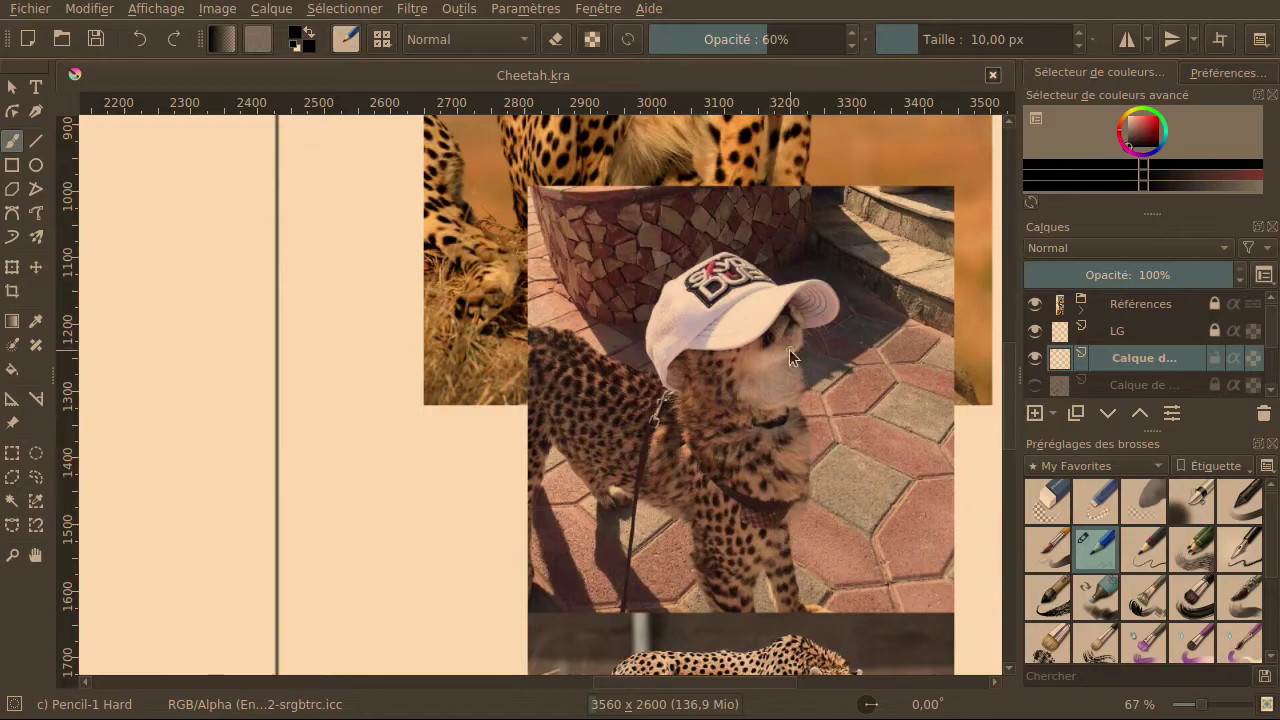
pyautogui.scroll(-1, 789, 349)
pyautogui.scroll(-2, 758, 380)
pyautogui.scroll(1, 193, 432)
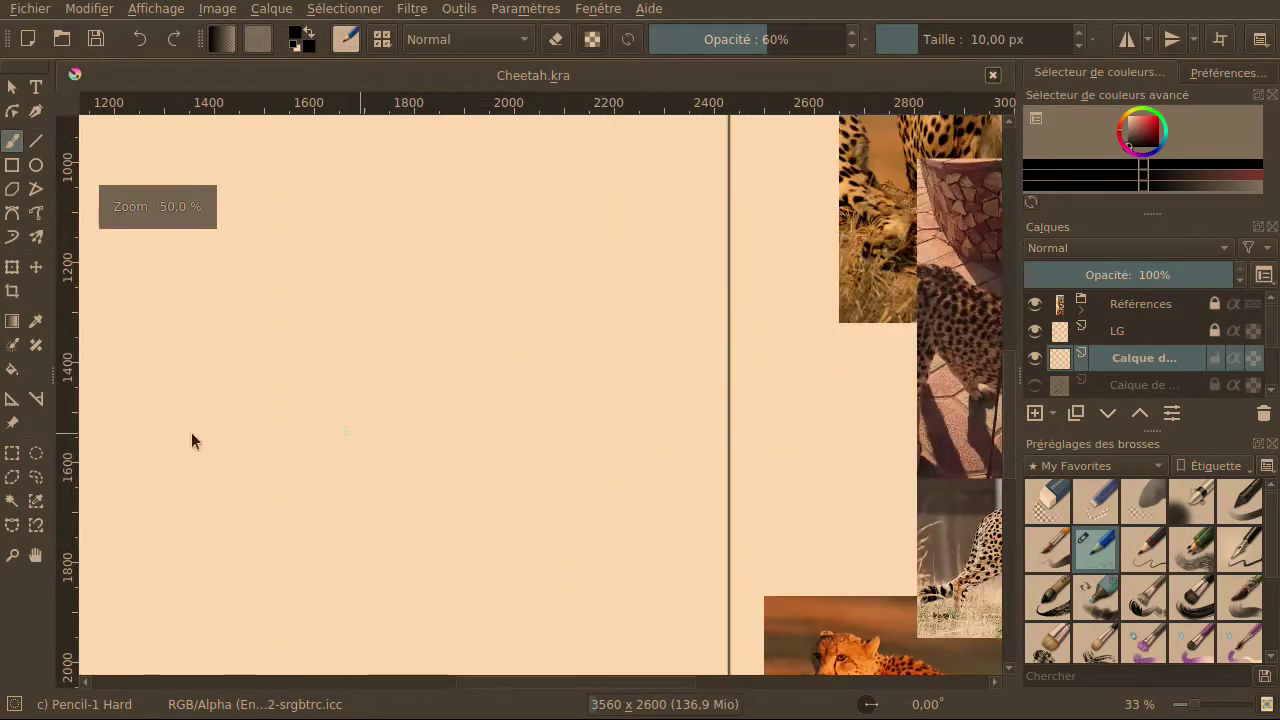
pyautogui.scroll(-1, 195, 432)
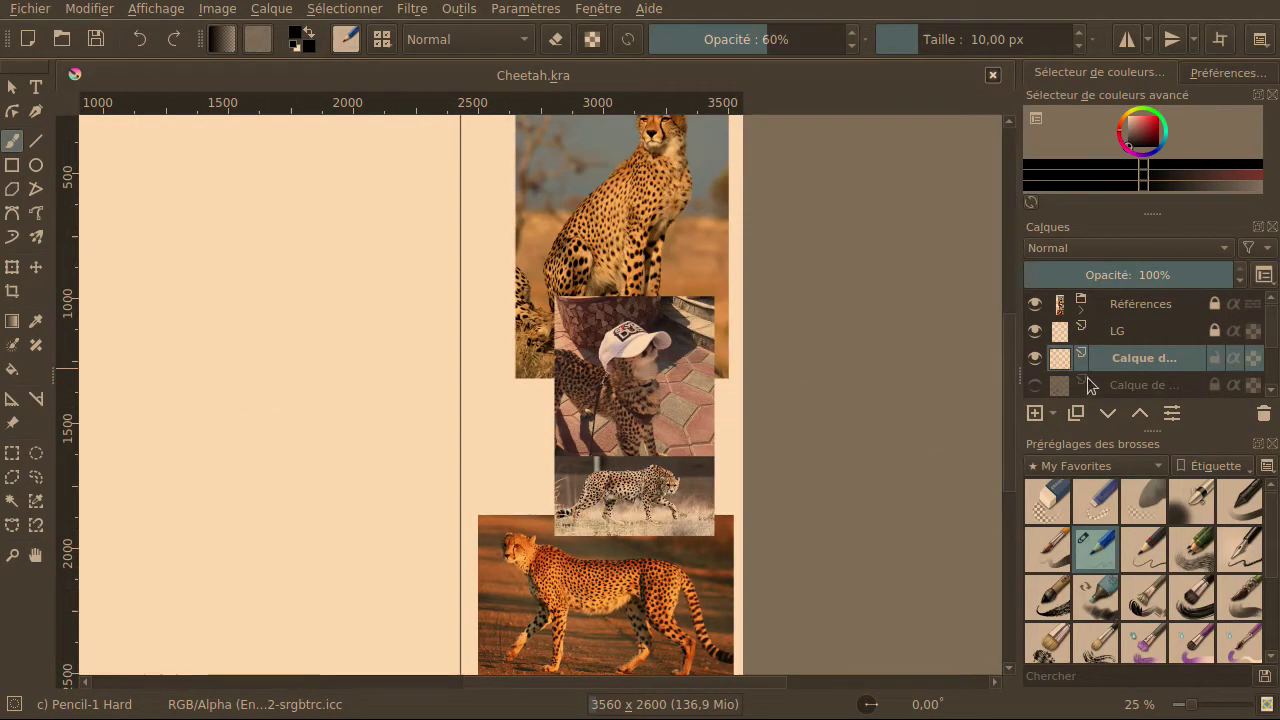
# Show the three hidden sketch layers together and review all the studies on the whole canvas.
pyautogui.scroll(-1, 1272, 368)
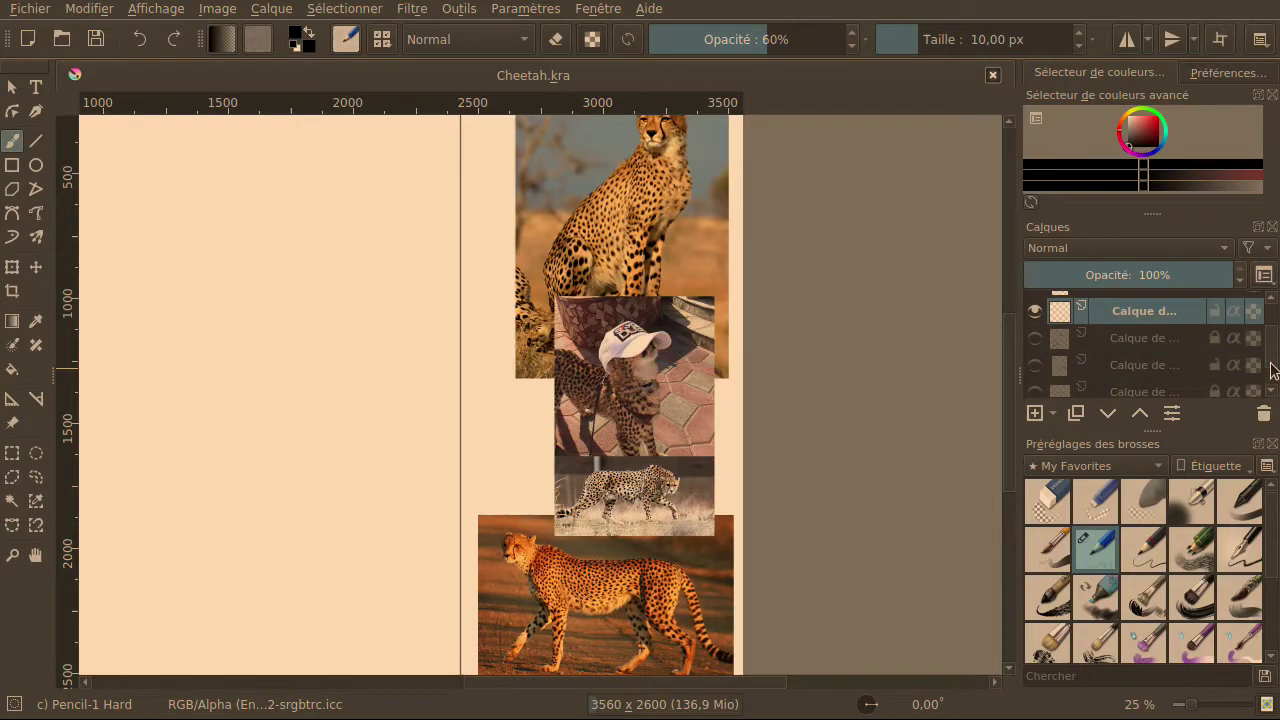
pyautogui.click(1035, 338)
pyautogui.click(1035, 365)
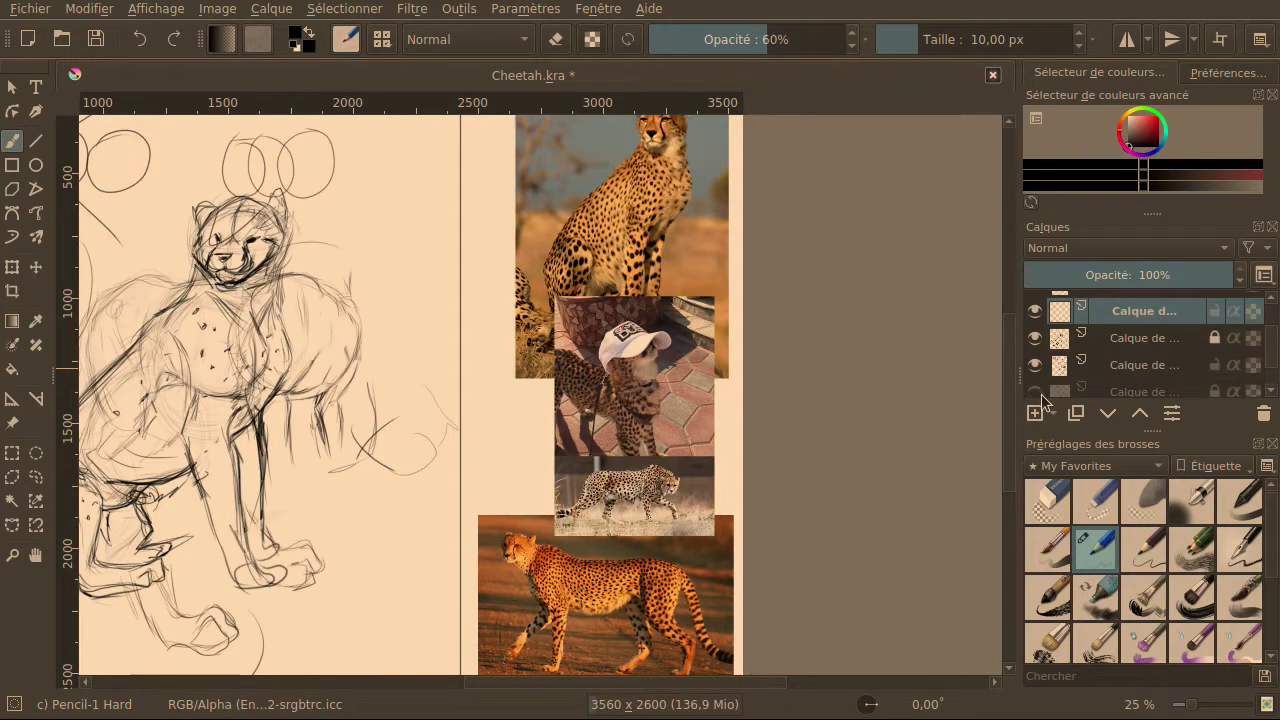
pyautogui.scroll(-1, 1094, 366)
pyautogui.scroll(-2, 136, 457)
pyautogui.scroll(2, 136, 457)
pyautogui.scroll(-1, 215, 415)
pyautogui.moveTo(727, 683)
pyautogui.mouseDown()
pyautogui.moveTo(594, 697)
pyautogui.moveTo(612, 693)
pyautogui.mouseUp()
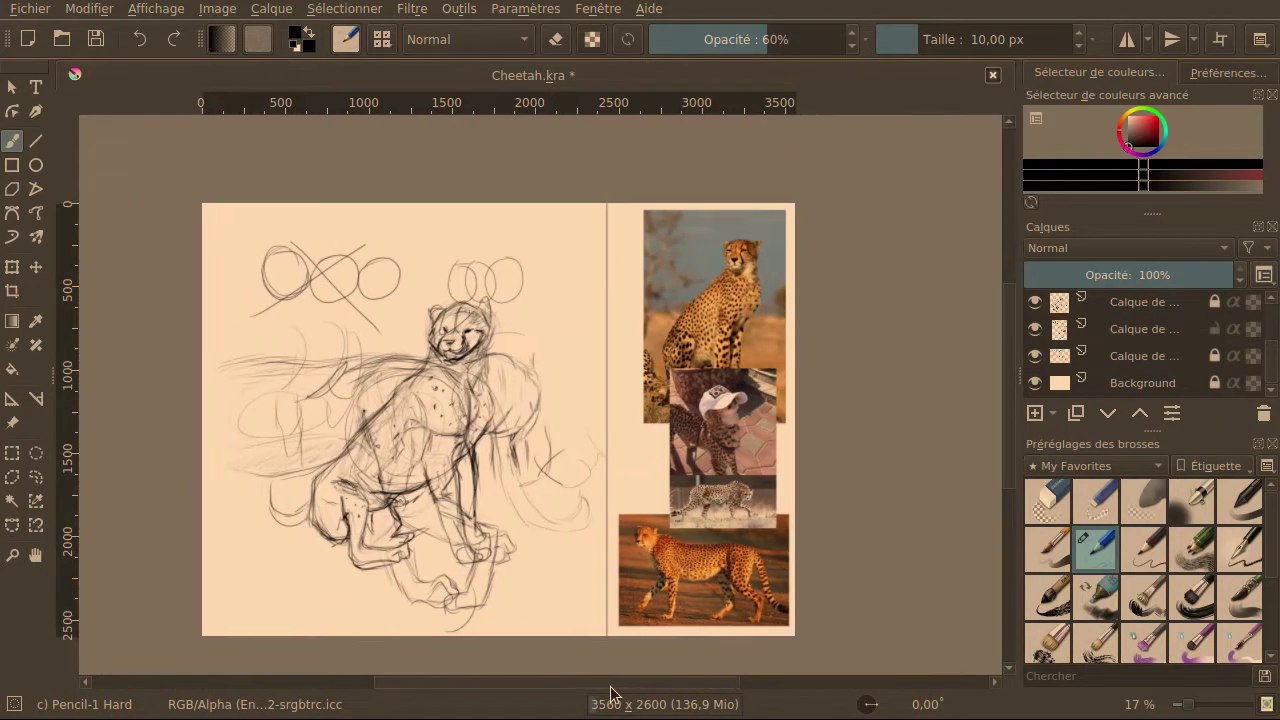
pyautogui.scroll(1, 483, 516)
pyautogui.scroll(-1, 514, 497)
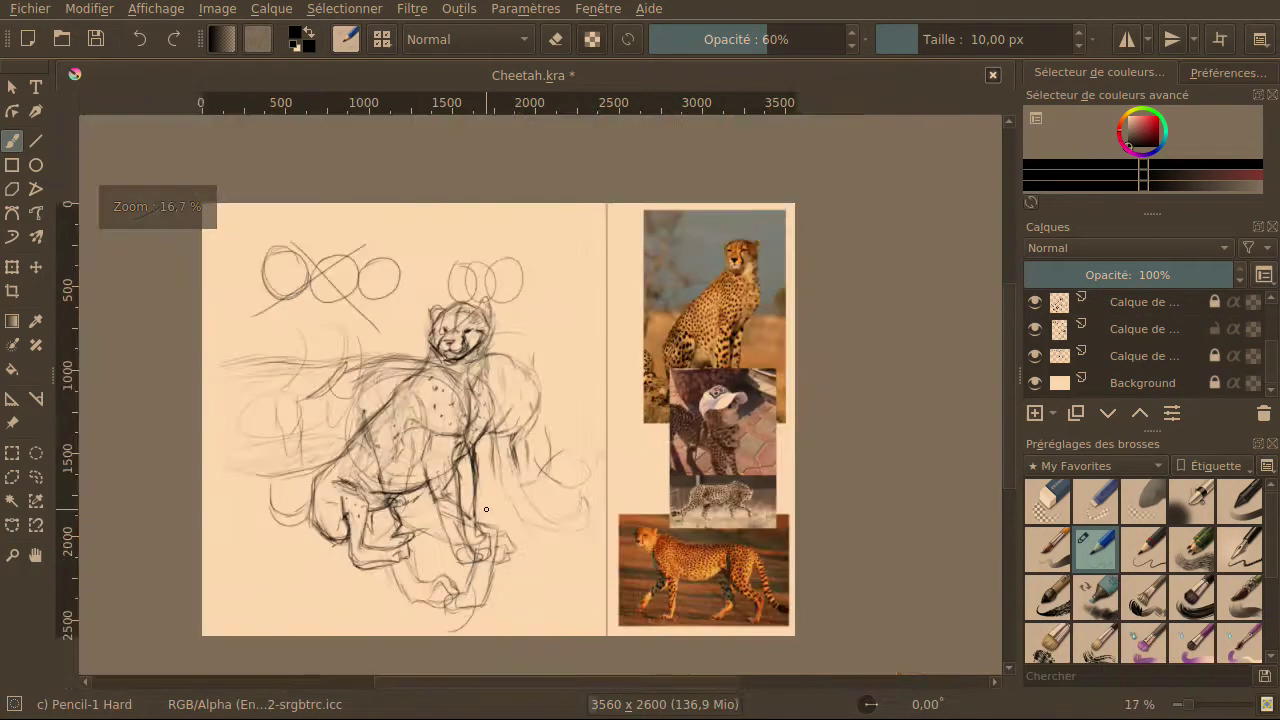
# Hide the two lower sketch layers to view the sitting cheetah sketch on its own.
pyautogui.click(1035, 356)
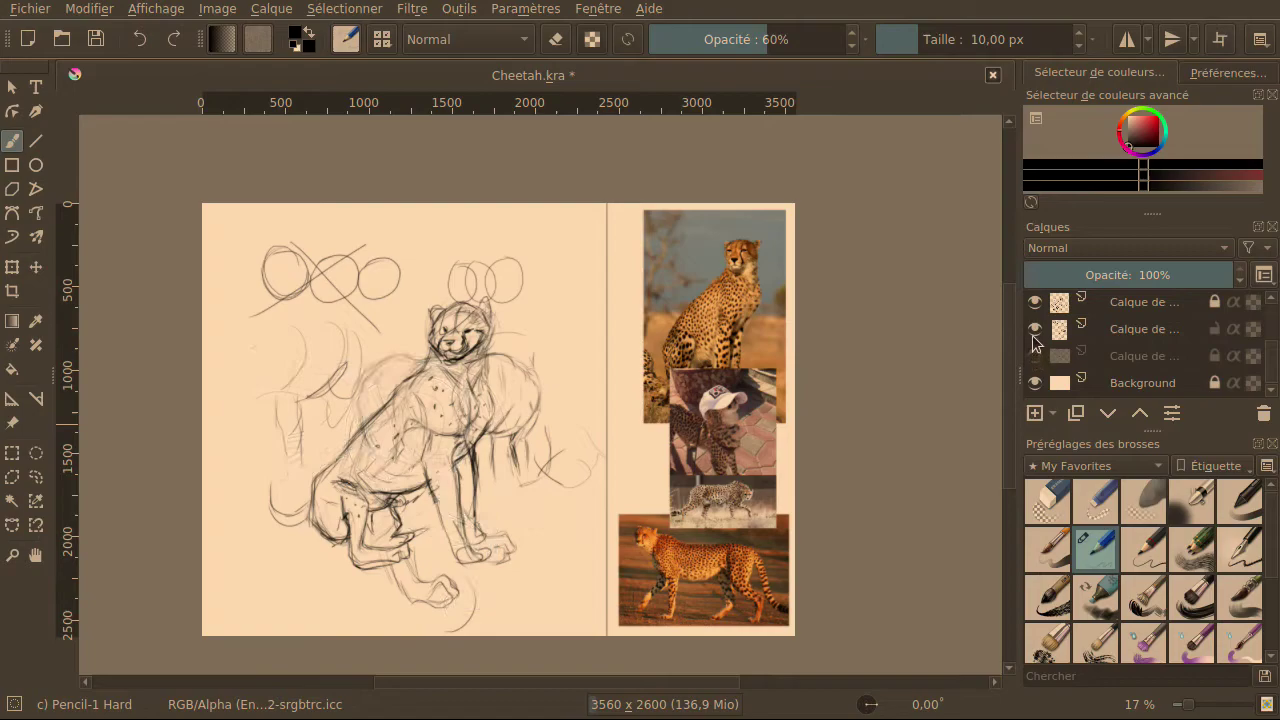
pyautogui.click(1035, 329)
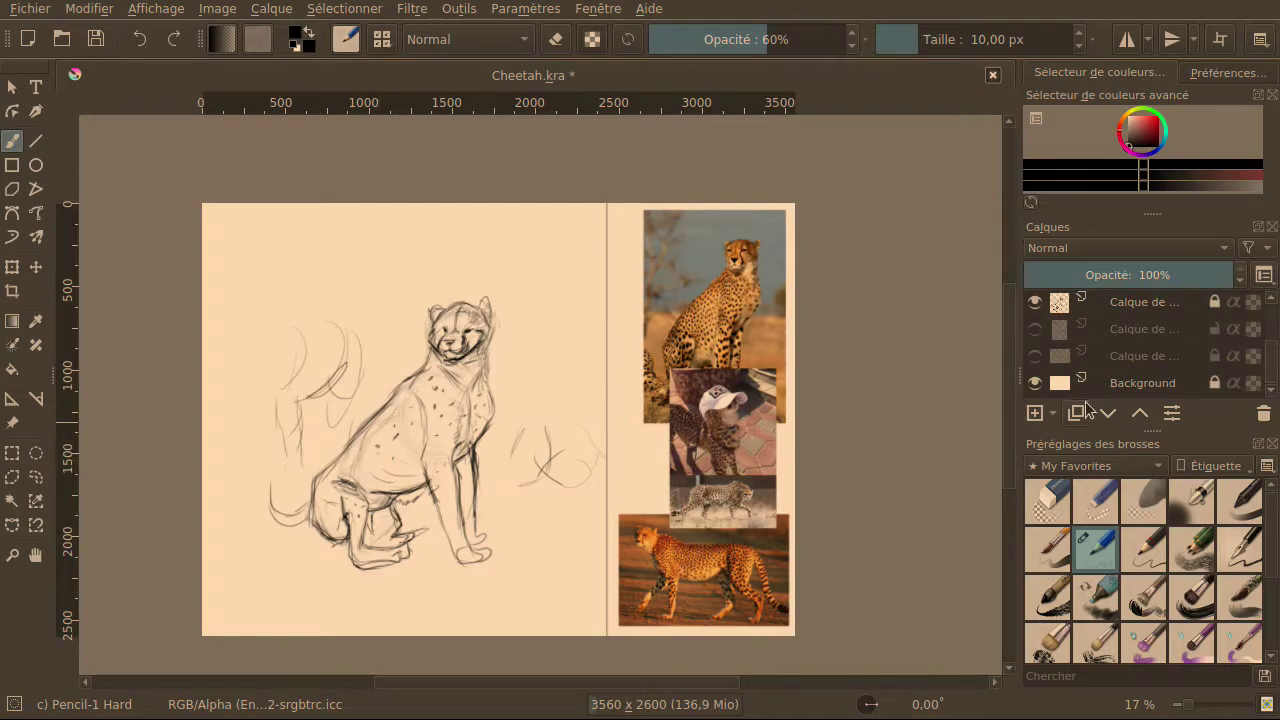
pyautogui.scroll(1, 1090, 352)
pyautogui.scroll(-1, 1085, 362)
# Hide the sitting cheetah layer, show the body-circle and paw studies, and briefly compare them with the layer underneath.
pyautogui.click(1034, 302)
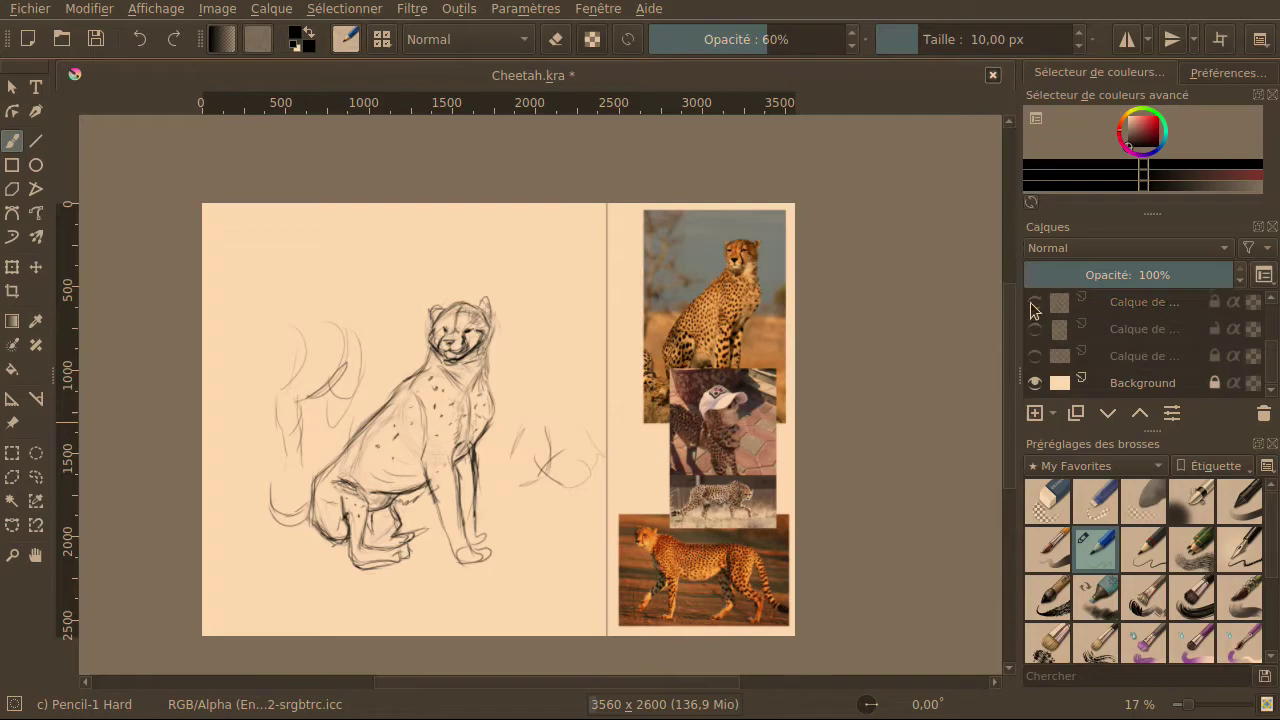
pyautogui.click(1035, 329)
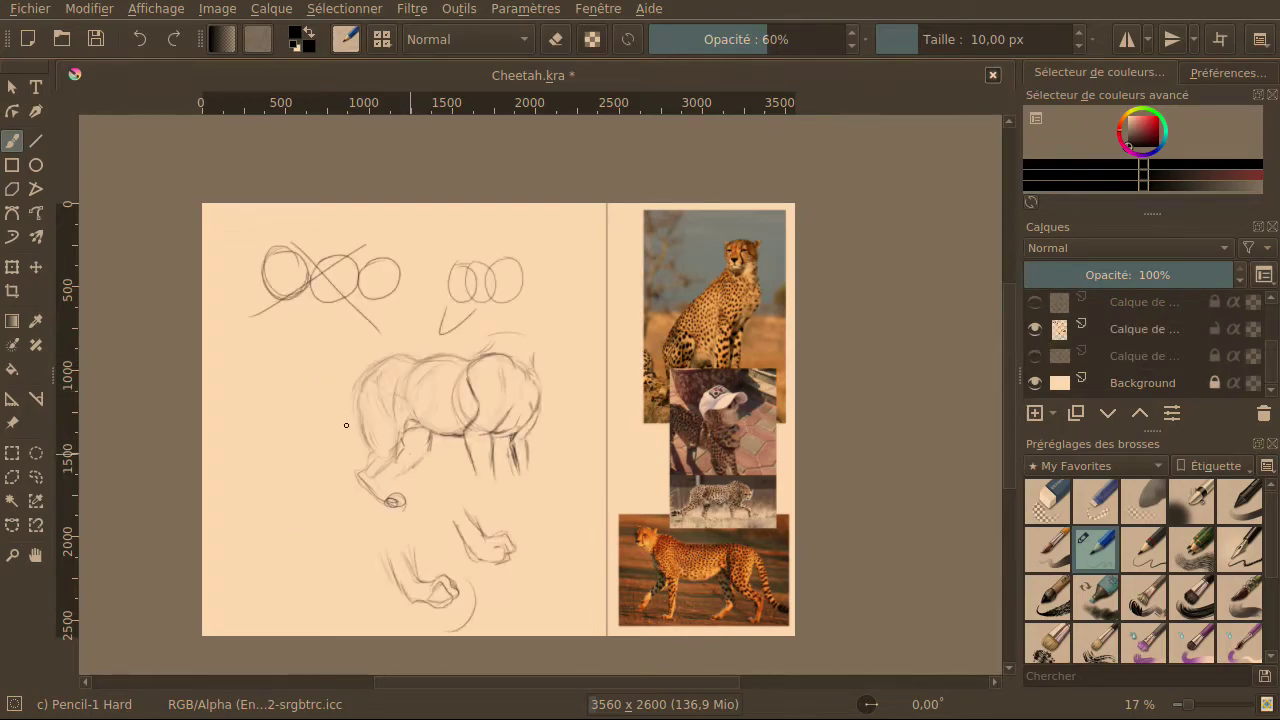
pyautogui.click(1035, 357)
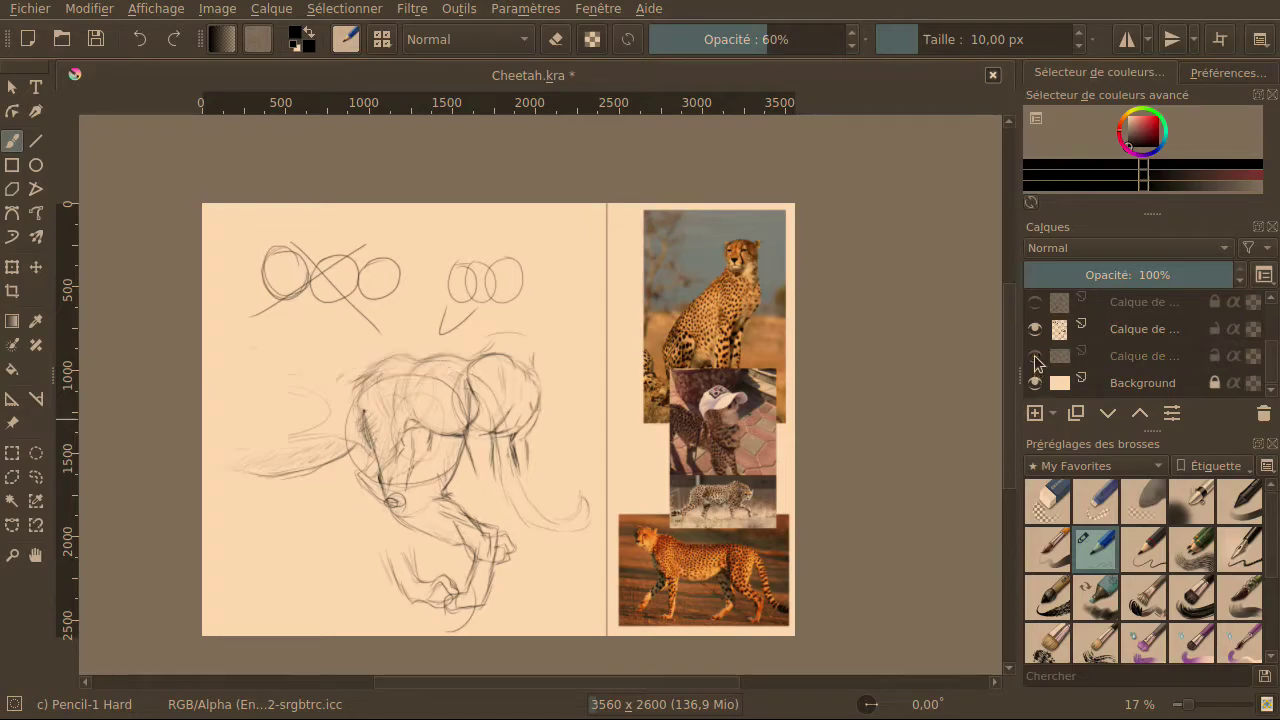
pyautogui.click(1035, 357)
pyautogui.press('-')
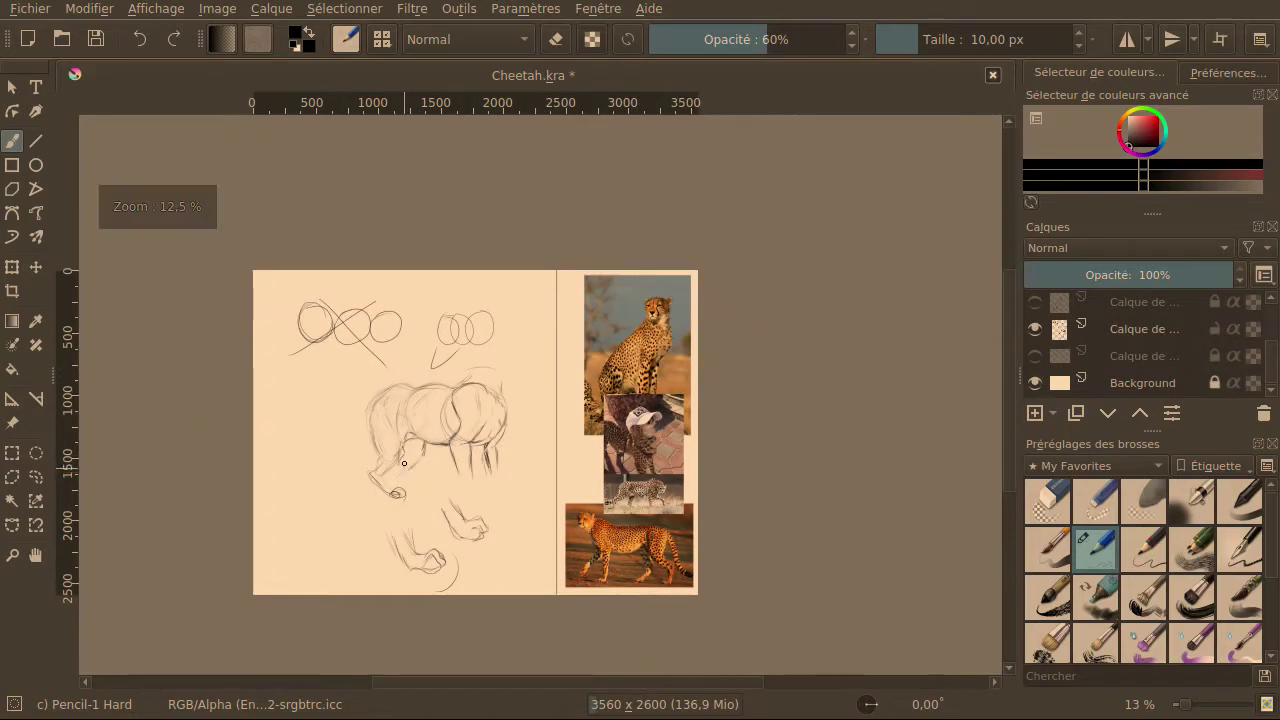
# Show the lowest sketch layer beneath the body studies and toggle the visibility of the background and that sketch.
pyautogui.click(1035, 357)
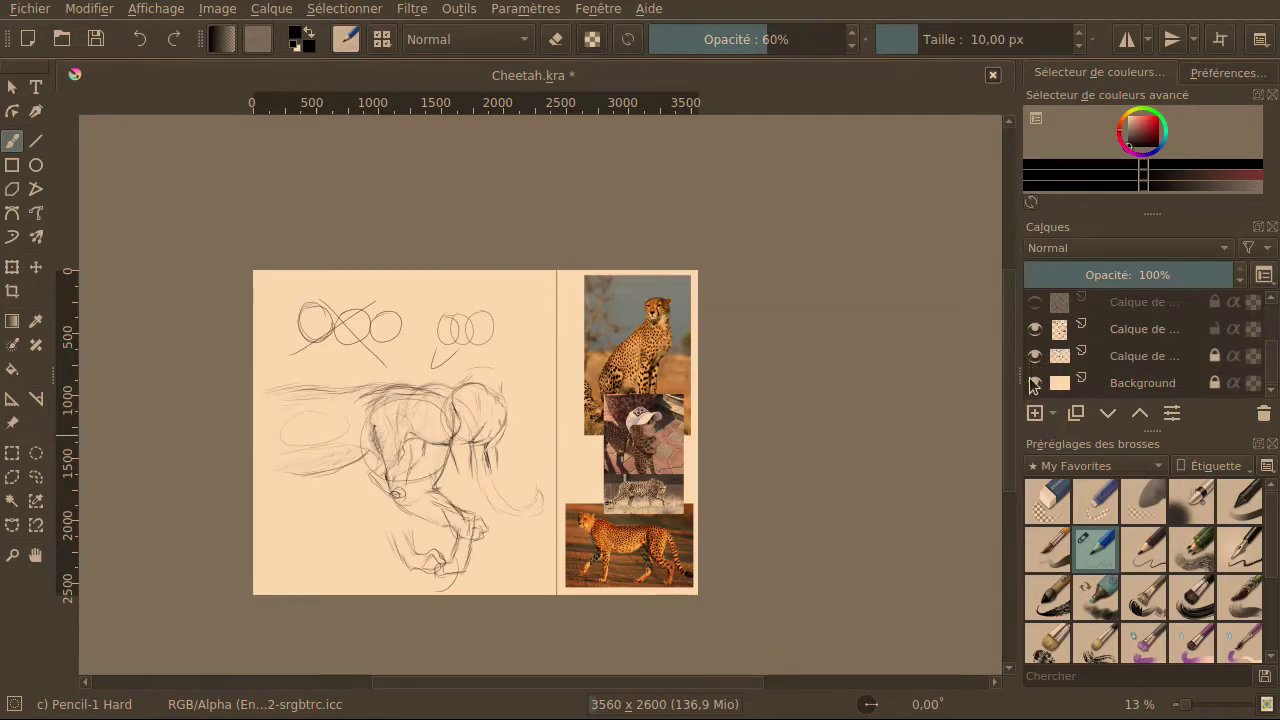
pyautogui.click(1035, 382)
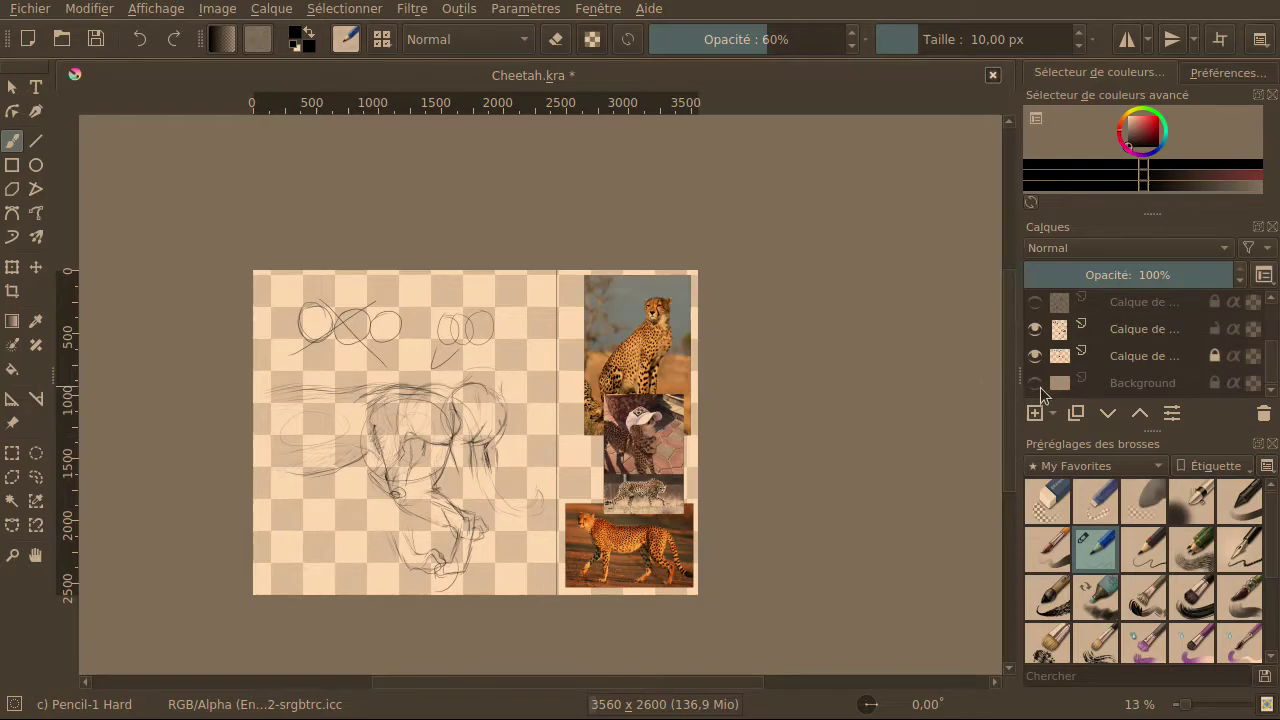
pyautogui.click(1035, 383)
pyautogui.click(1035, 356)
pyautogui.click(1035, 356)
# Hide the body-circle studies to review the hind leg and tail sketch alone, and hide that layer as well.
pyautogui.click(1034, 330)
pyautogui.scroll(-1, 417, 477)
pyautogui.scroll(3, 417, 477)
pyautogui.scroll(-2, 417, 477)
pyautogui.scroll(1, 420, 476)
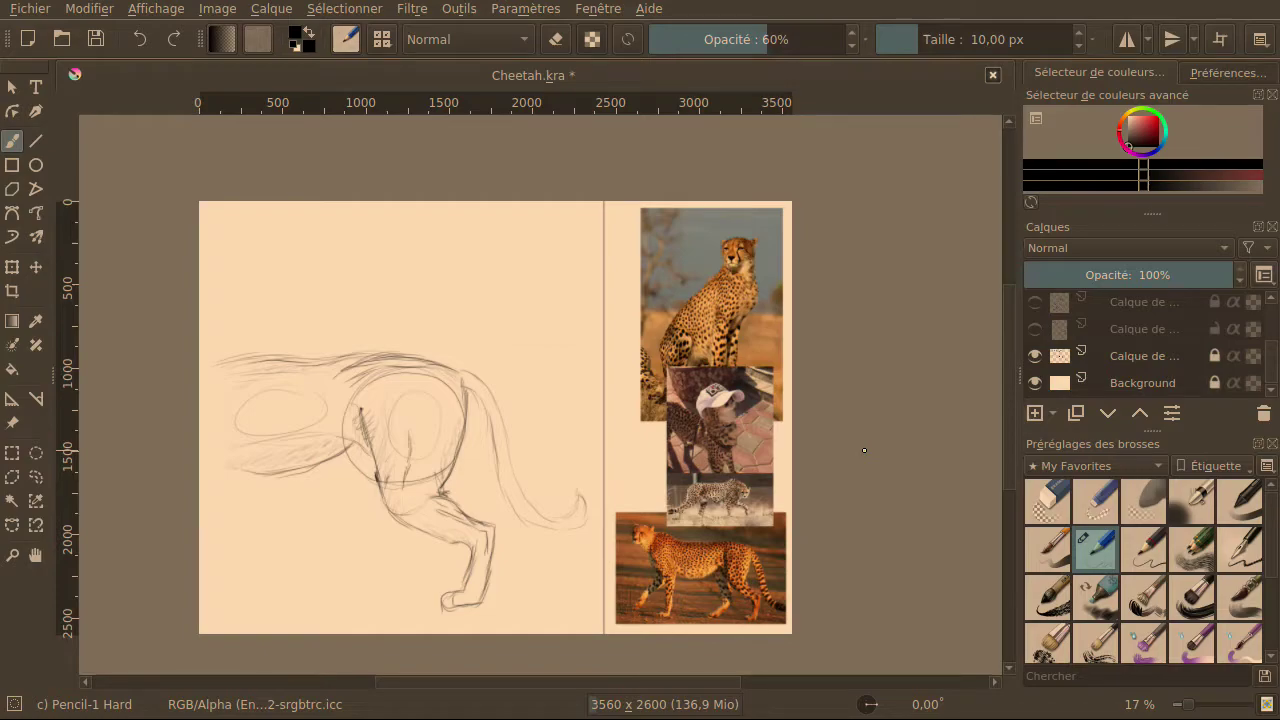
pyautogui.scroll(1, 864, 450)
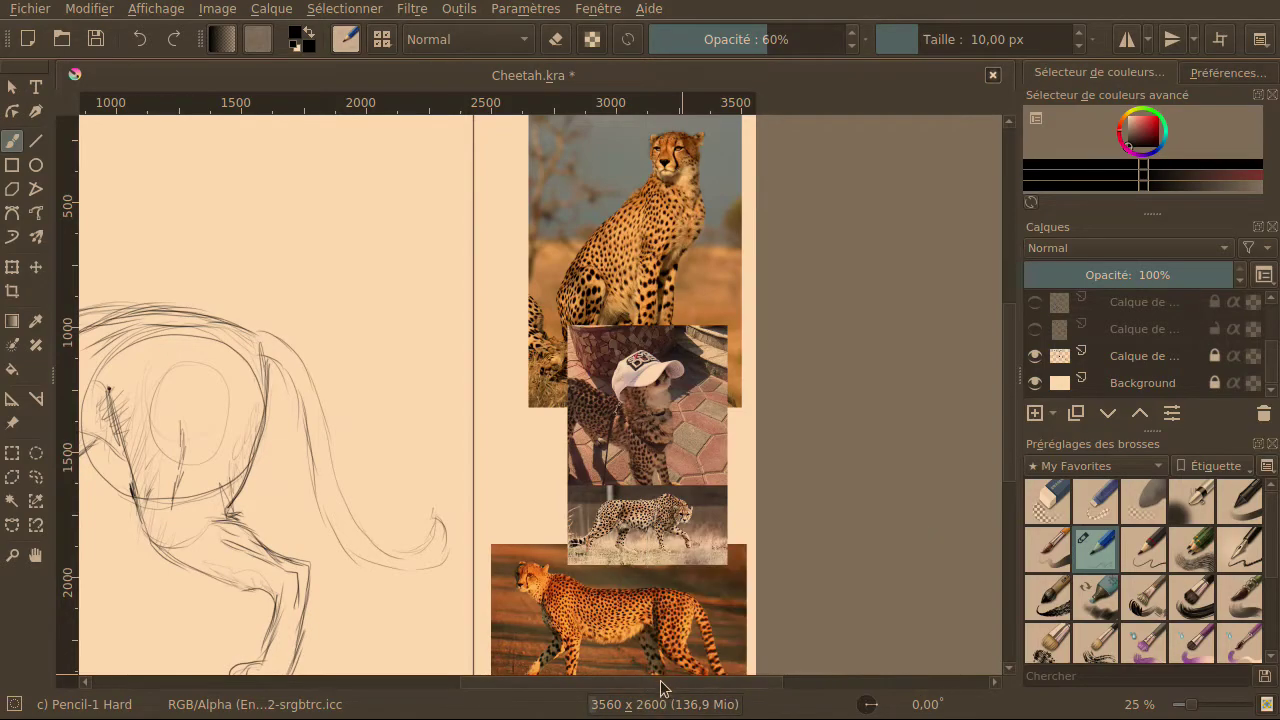
pyautogui.moveTo(597, 682); pyautogui.dragTo(515, 684)
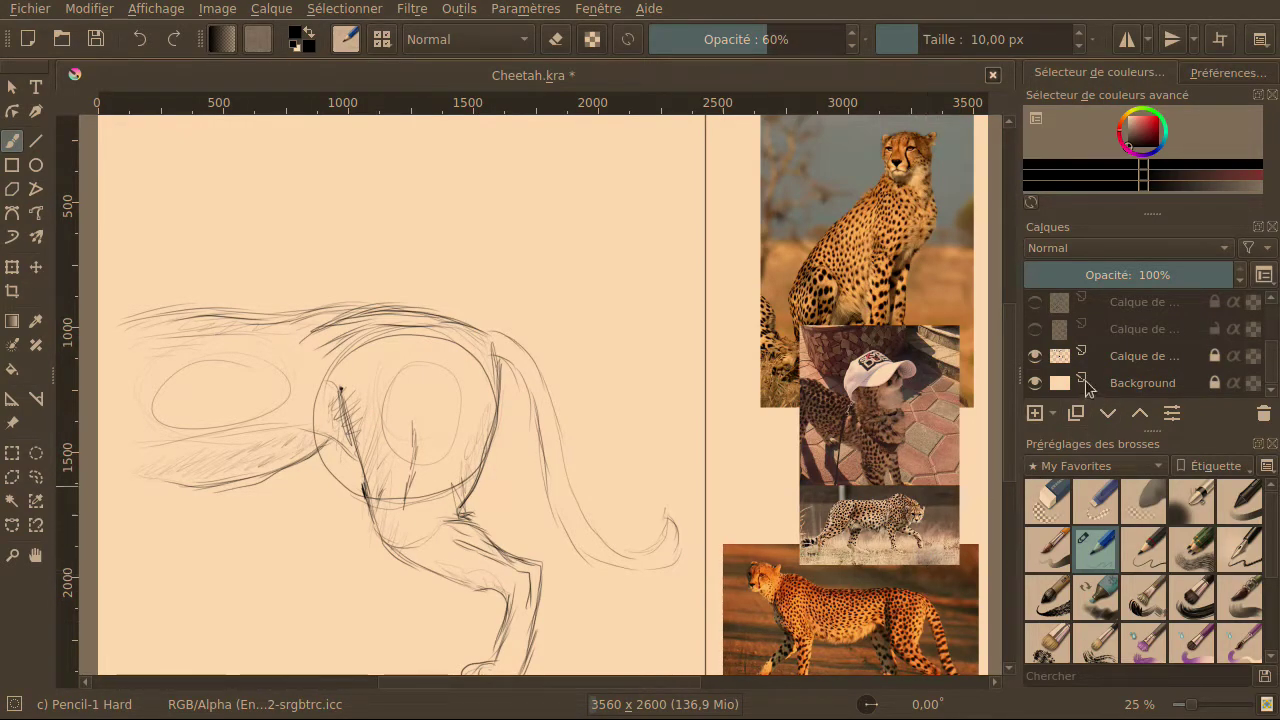
pyautogui.click(1035, 356)
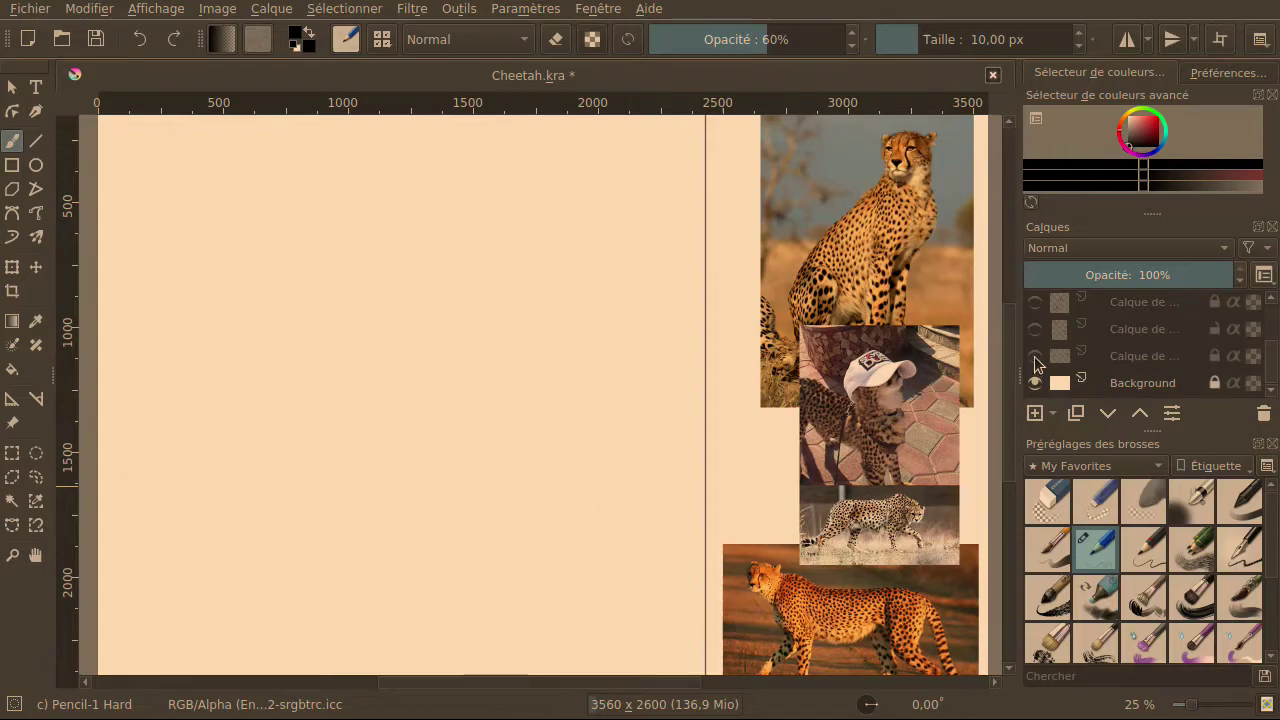
# Check the sitting cheetah sketch, and compare the body-circle studies with and without the lowest sketch layer.
pyautogui.click(1035, 302)
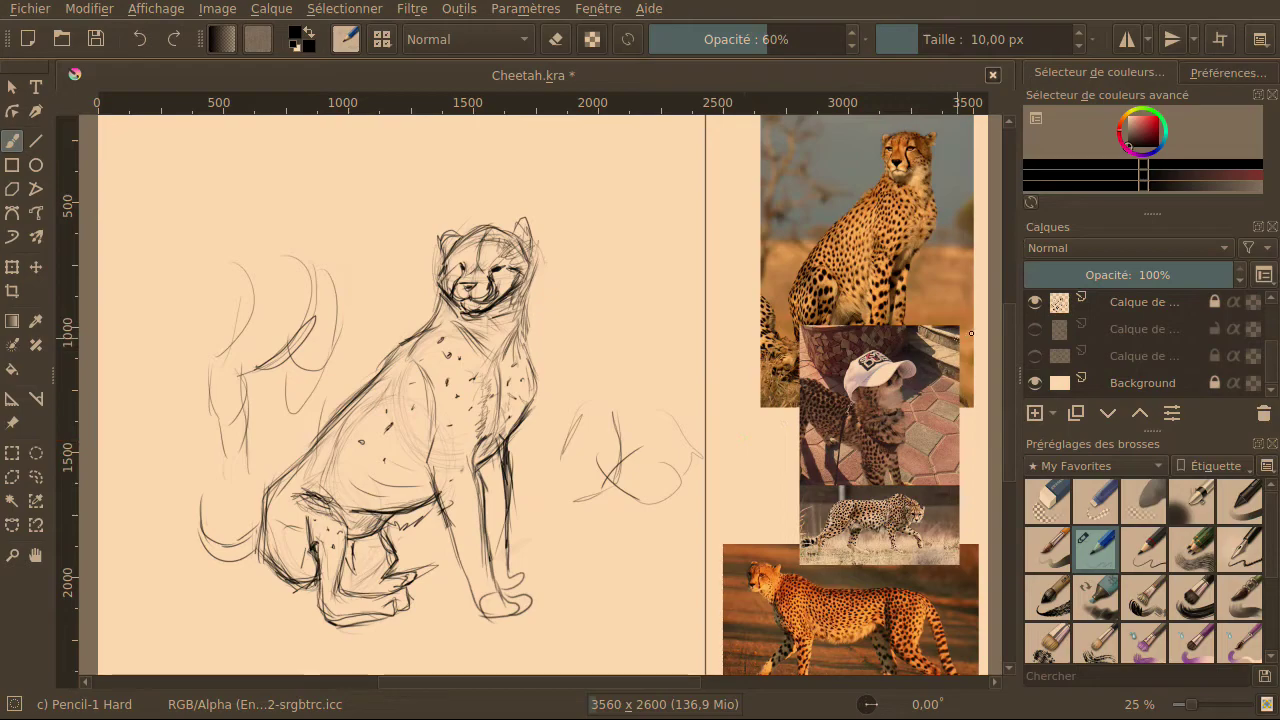
pyautogui.click(1035, 302)
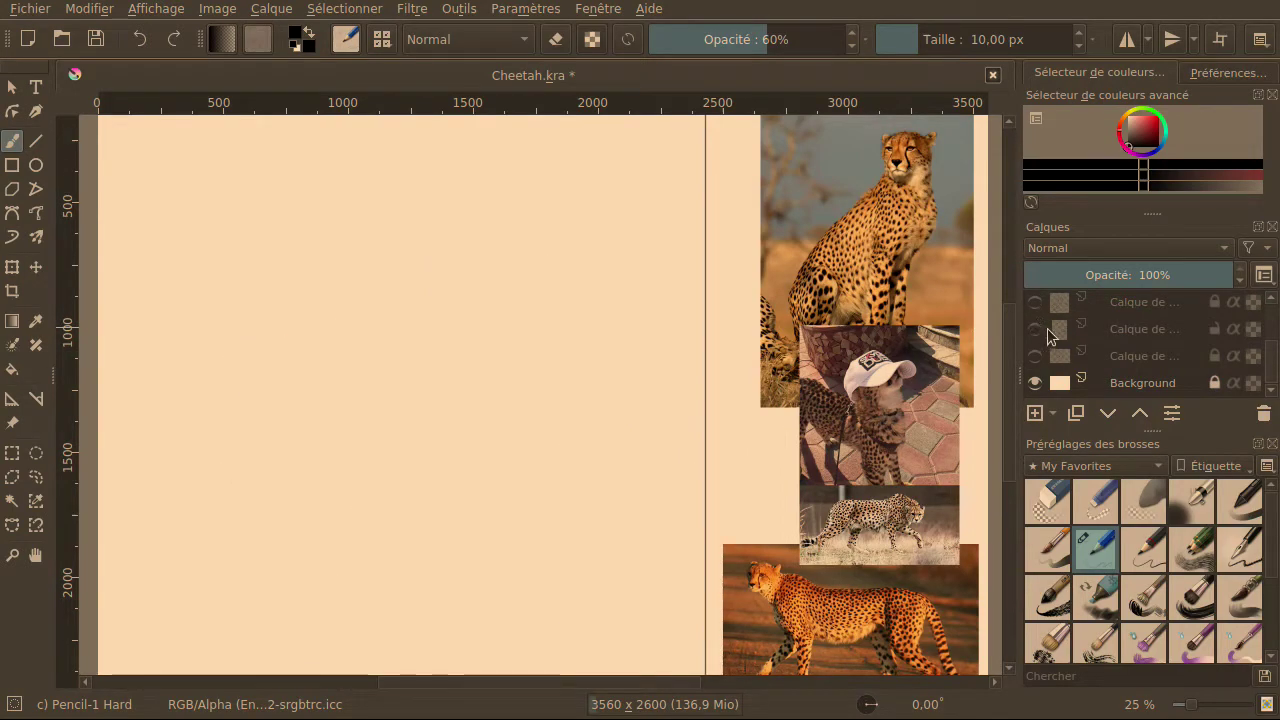
pyautogui.click(1038, 330)
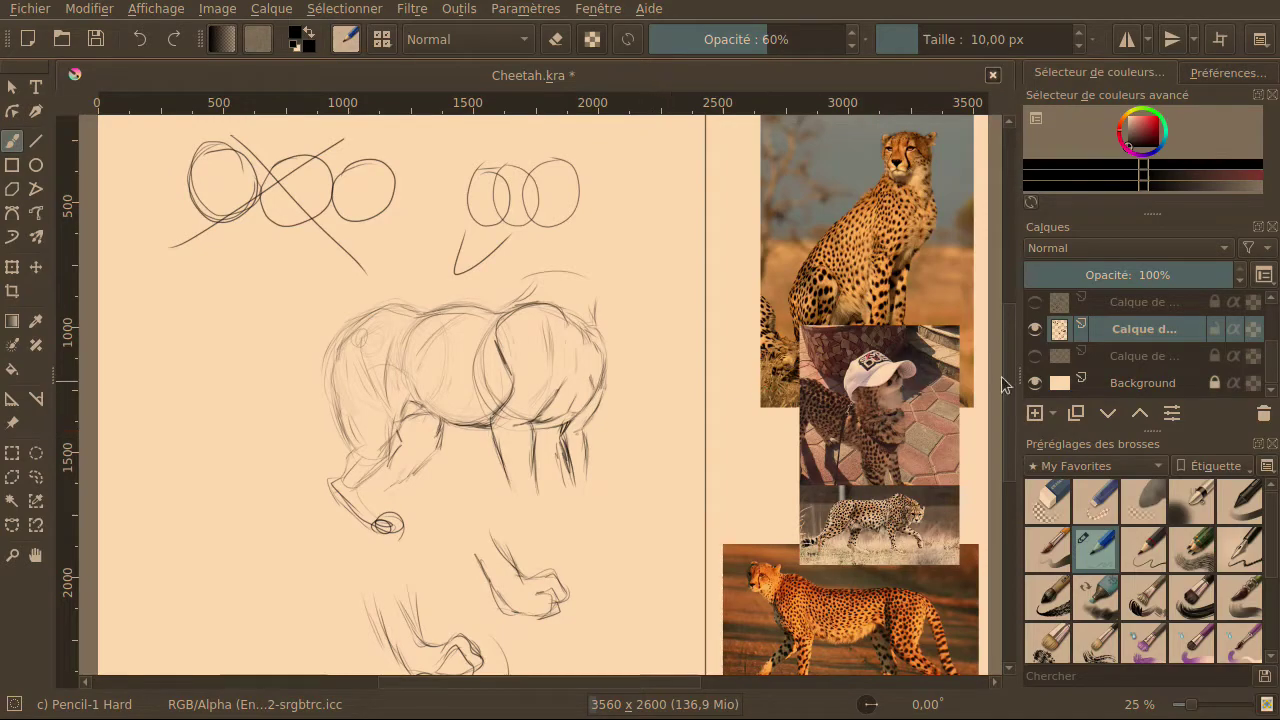
pyautogui.click(1035, 357)
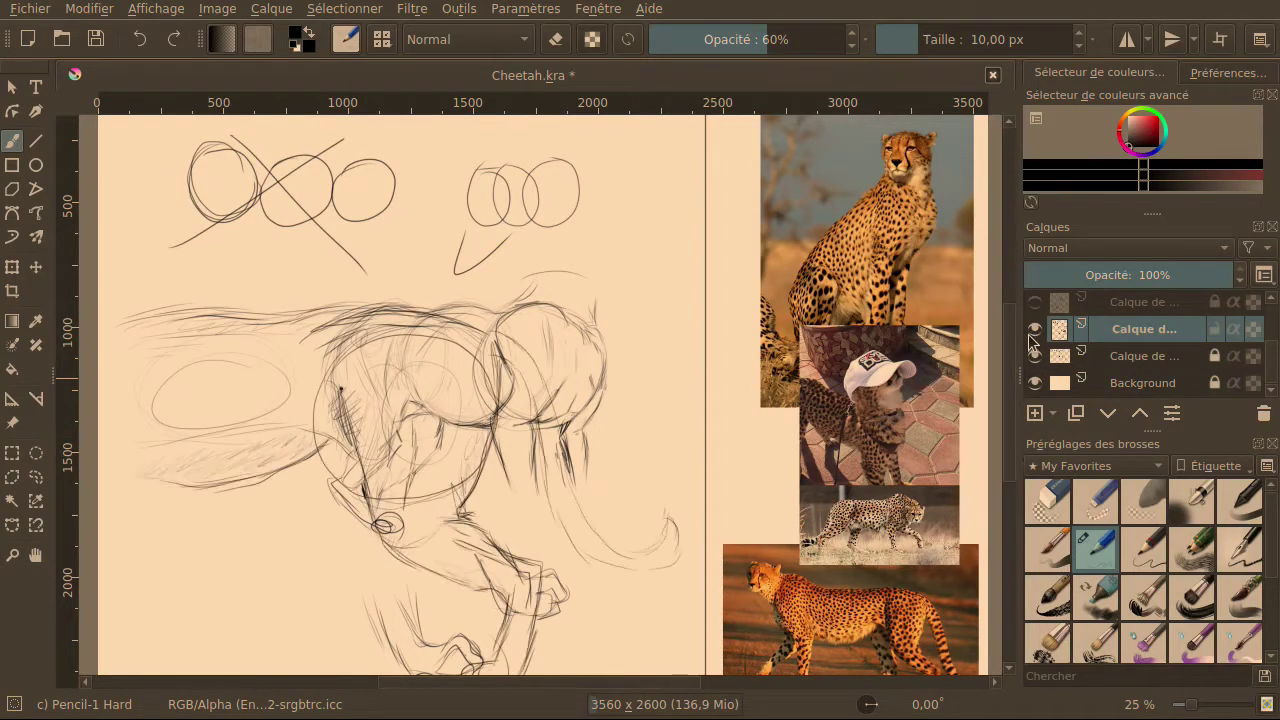
pyautogui.click(1036, 356)
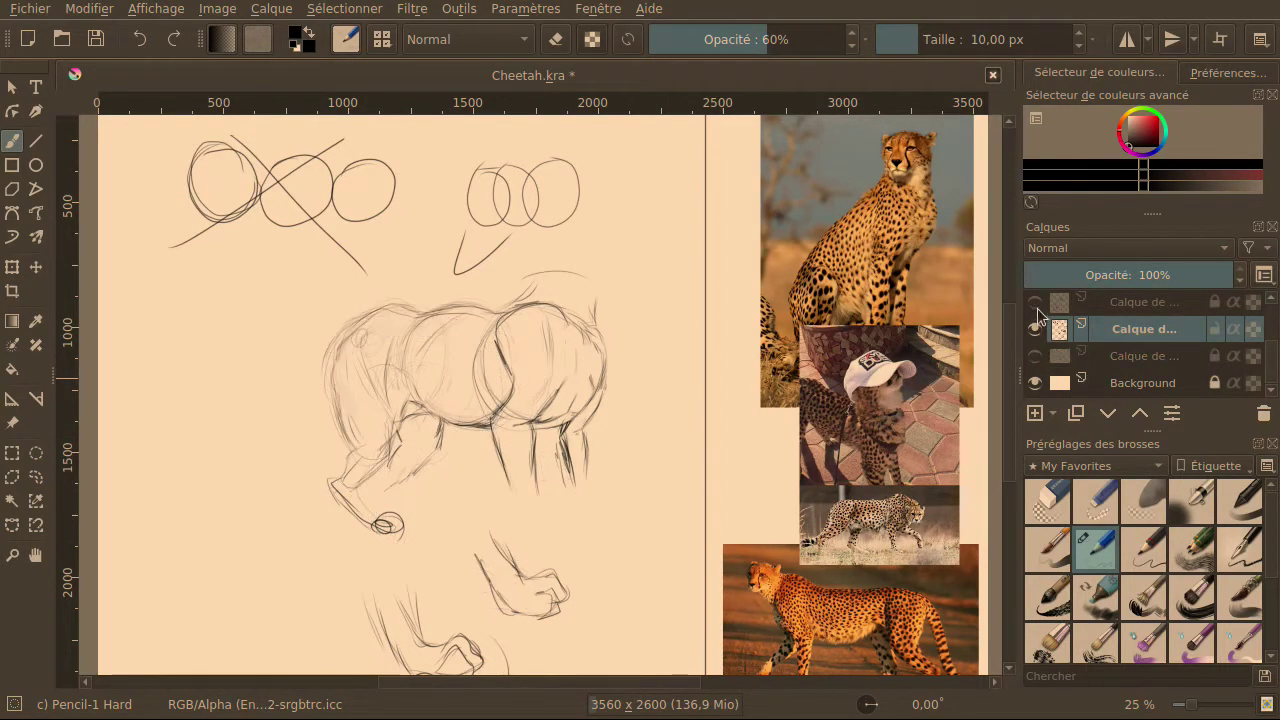
# Show the sitting cheetah sketch alone in place of the body-circle studies, select its layer and unlock it.
pyautogui.click(1035, 302)
pyautogui.click(1035, 329)
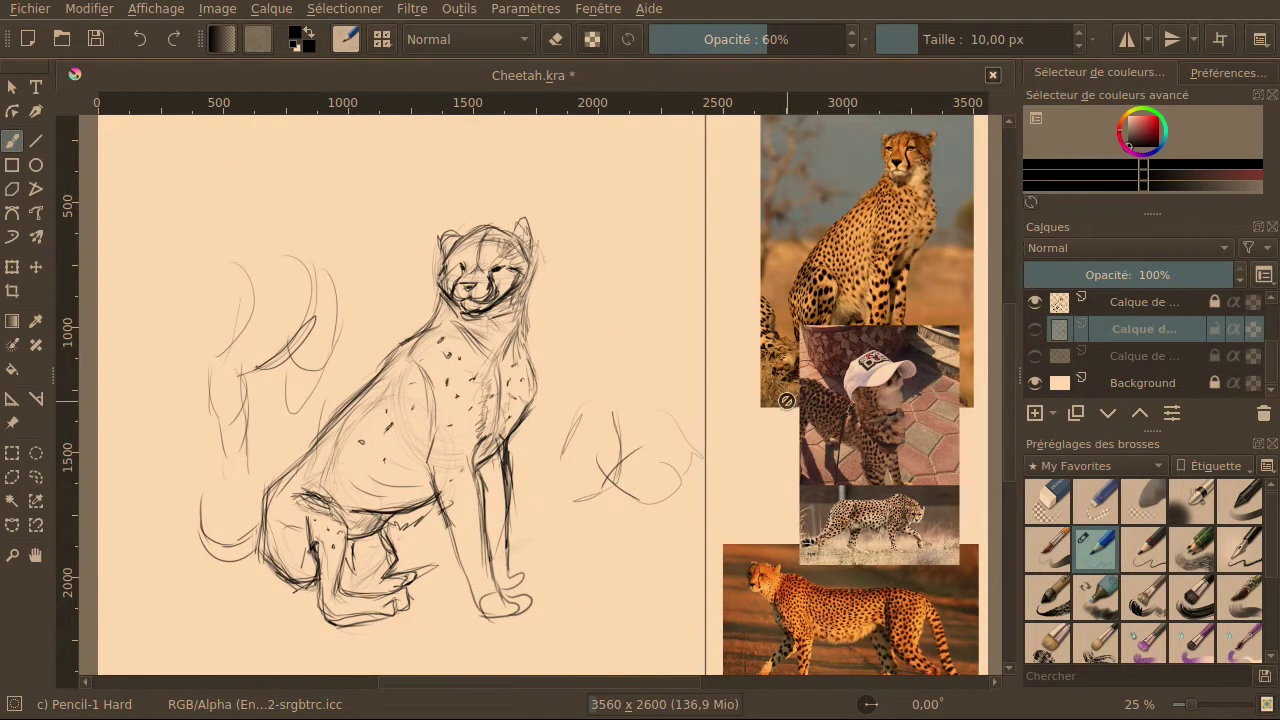
pyautogui.scroll(2, 636, 441)
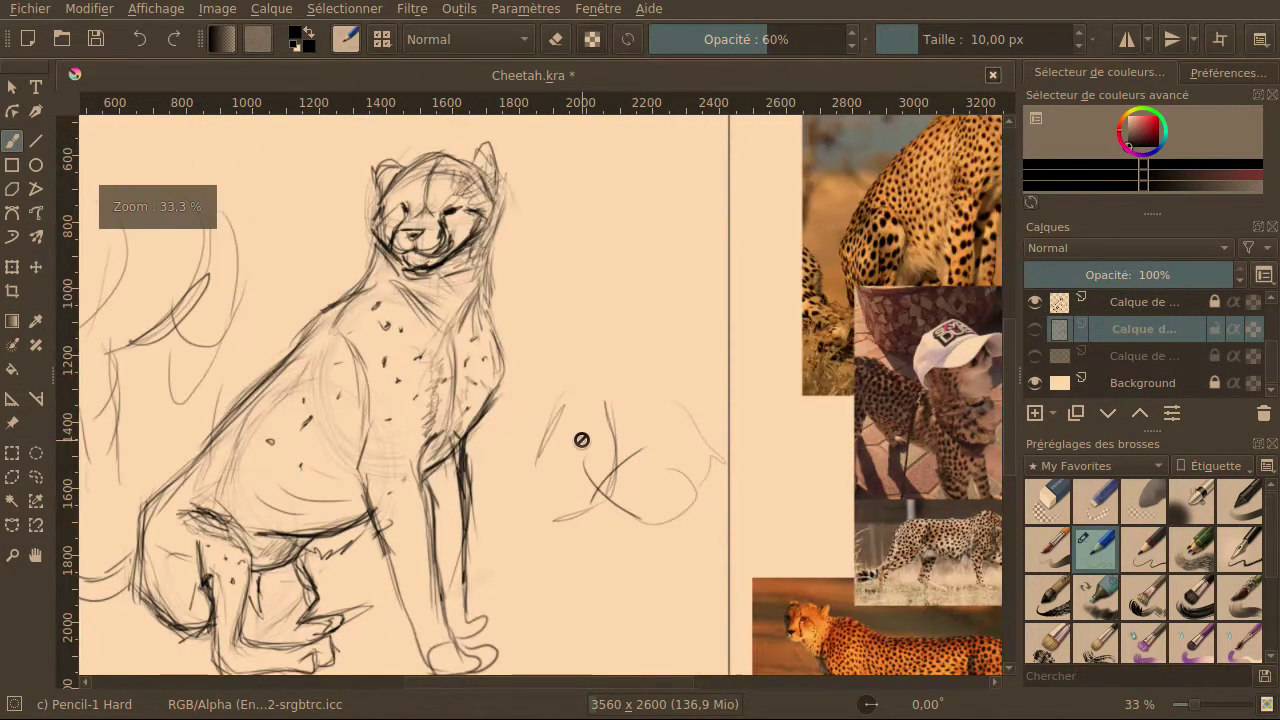
pyautogui.scroll(-2, 581, 441)
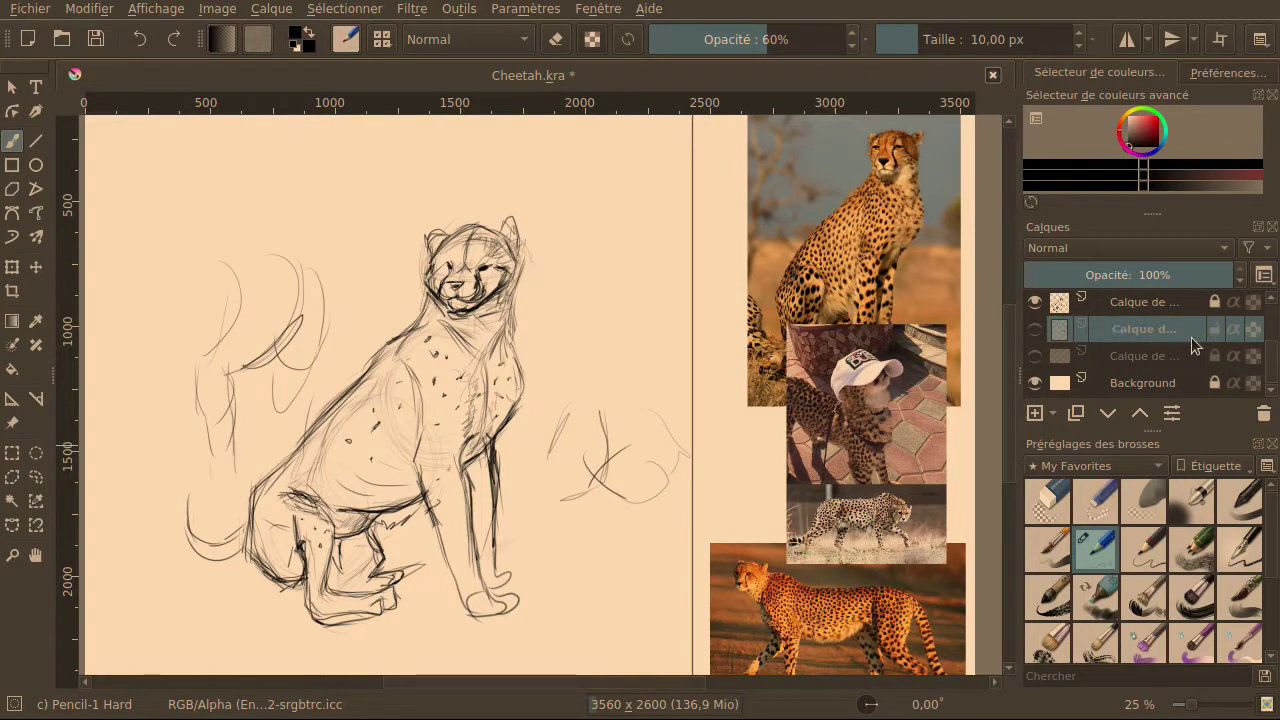
pyautogui.click(1118, 302)
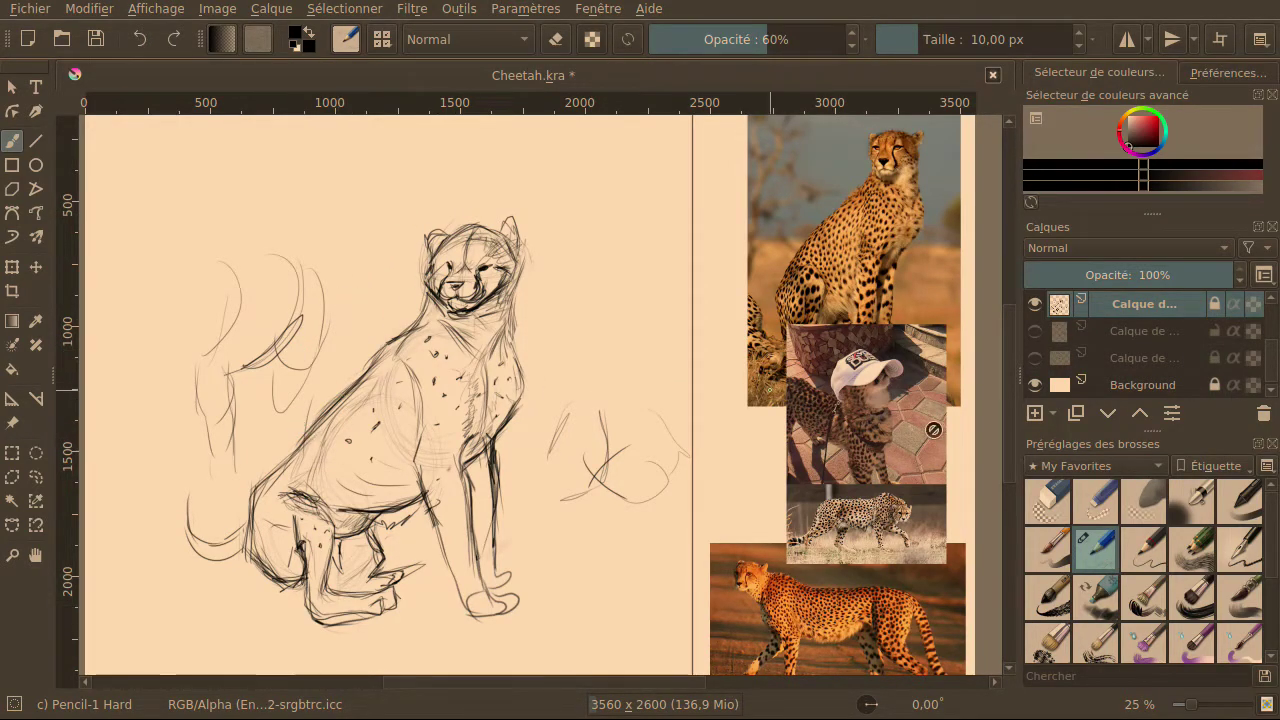
pyautogui.click(1180, 331)
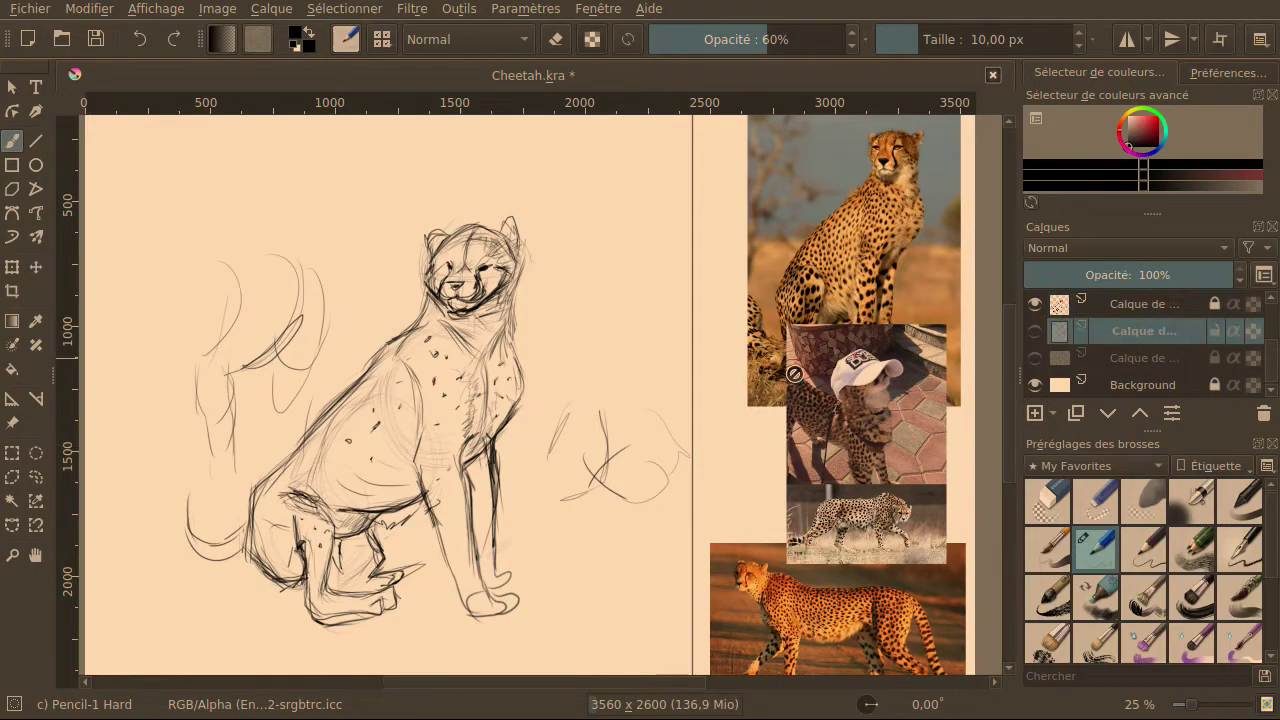
pyautogui.click(1160, 312)
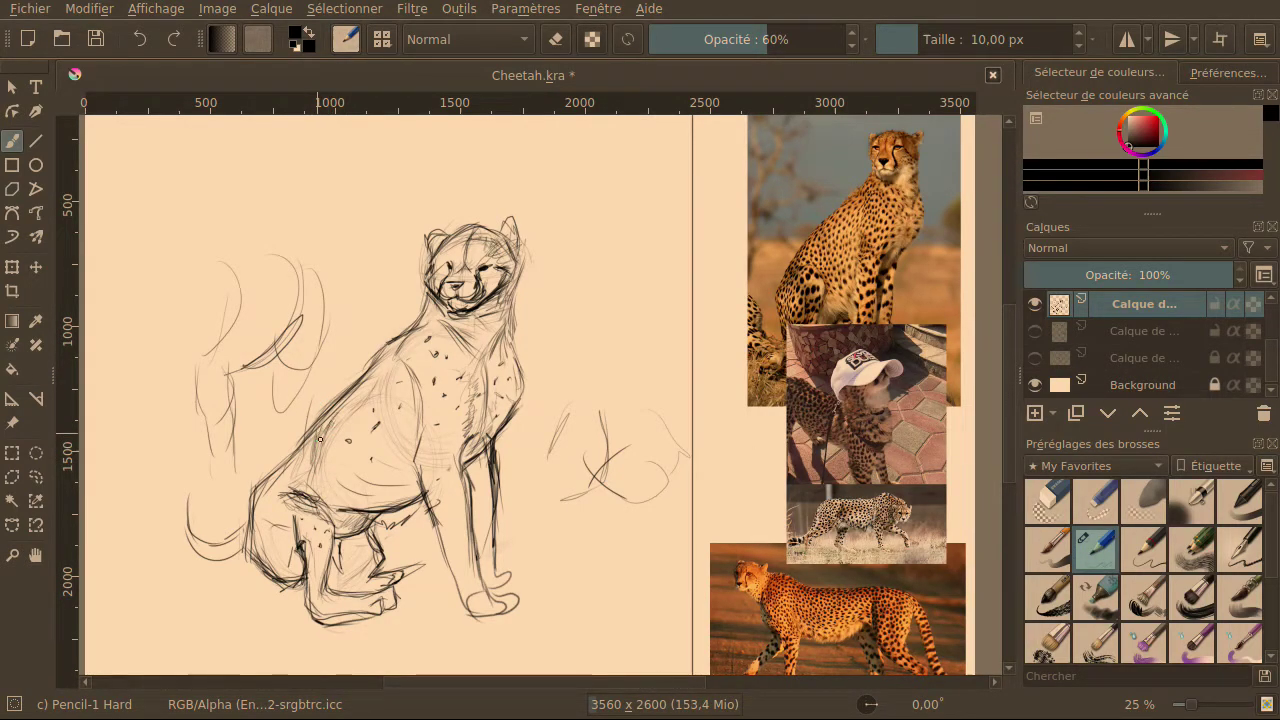
# Add strokes over the sitting cheetah's lower back, and erase the lower back and rump outline with the Eraser Circle brush.
pyautogui.moveTo(319, 426); pyautogui.dragTo(298, 445)
pyautogui.moveTo(254, 509)
pyautogui.mouseDown()
pyautogui.moveTo(250, 540)
pyautogui.moveTo(272, 476)
pyautogui.moveTo(262, 481)
pyautogui.mouseUp()
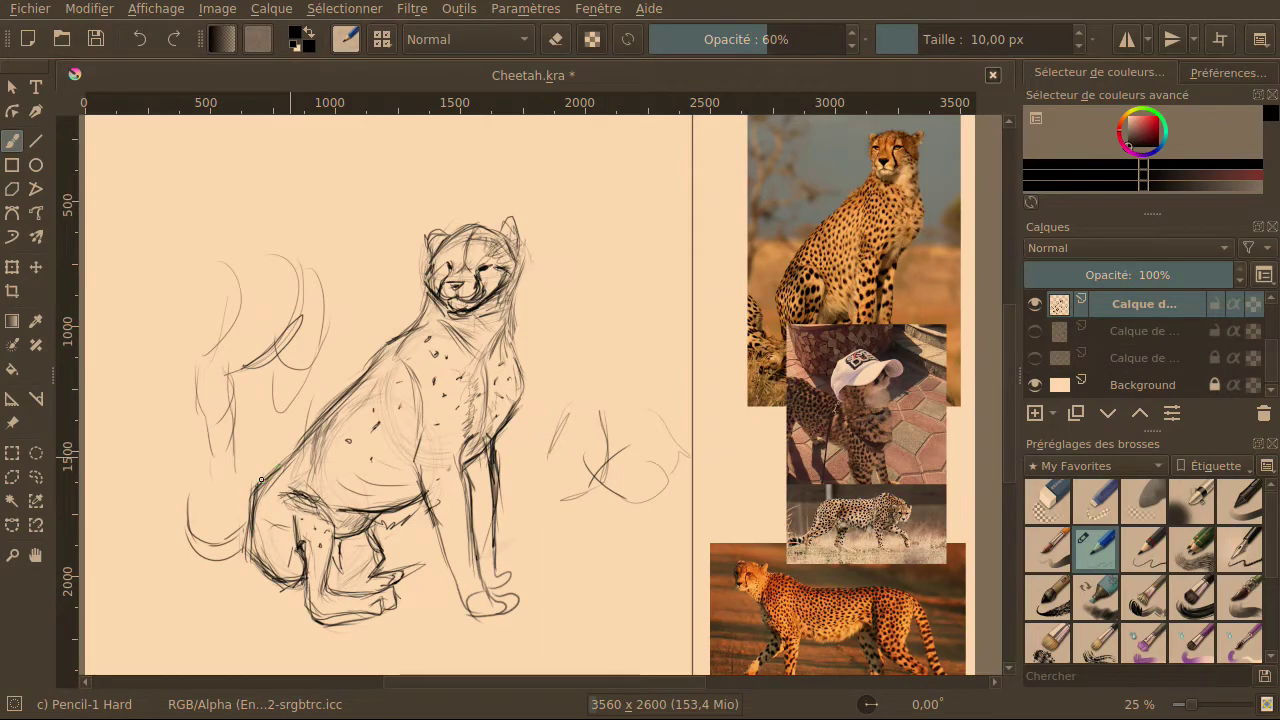
pyautogui.click(1047, 500)
pyautogui.moveTo(260, 484)
pyautogui.mouseDown()
pyautogui.moveTo(252, 505)
pyautogui.moveTo(288, 456)
pyautogui.moveTo(275, 472)
pyautogui.mouseUp()
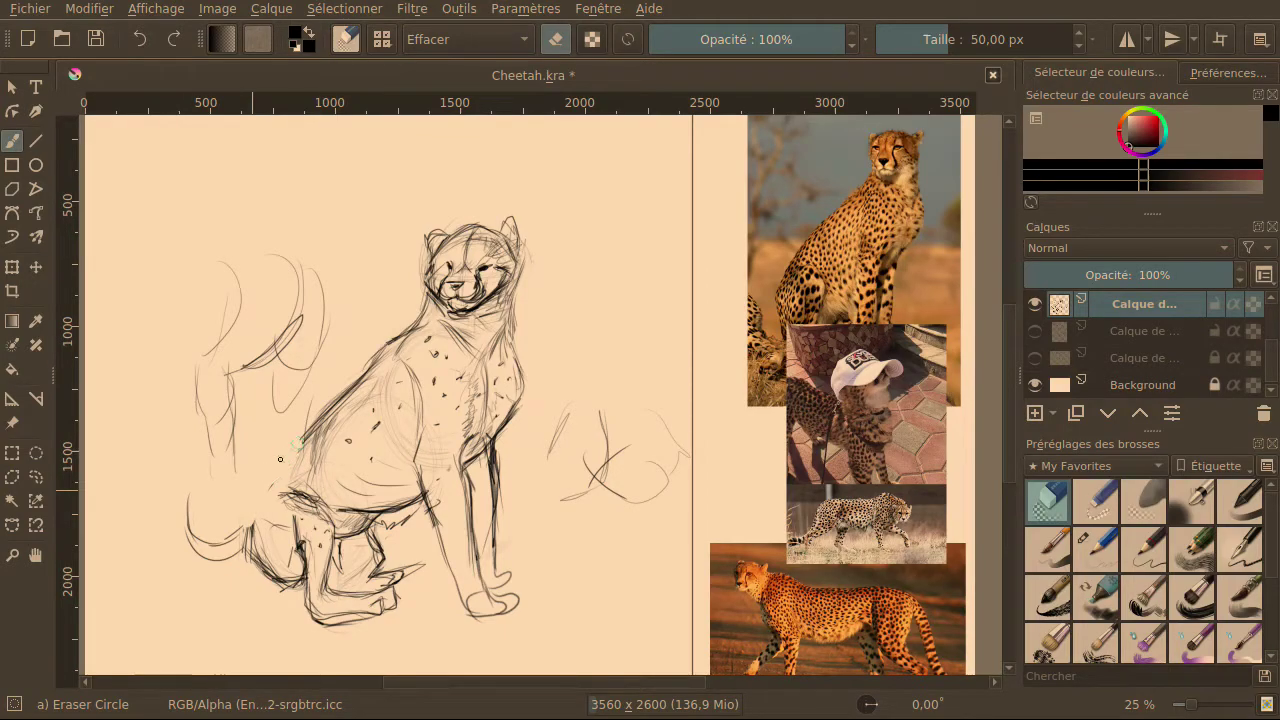
# Redraw the outline from the lower back down to the rump with the Pencil-1 Hard brush.
pyautogui.click(1095, 547)
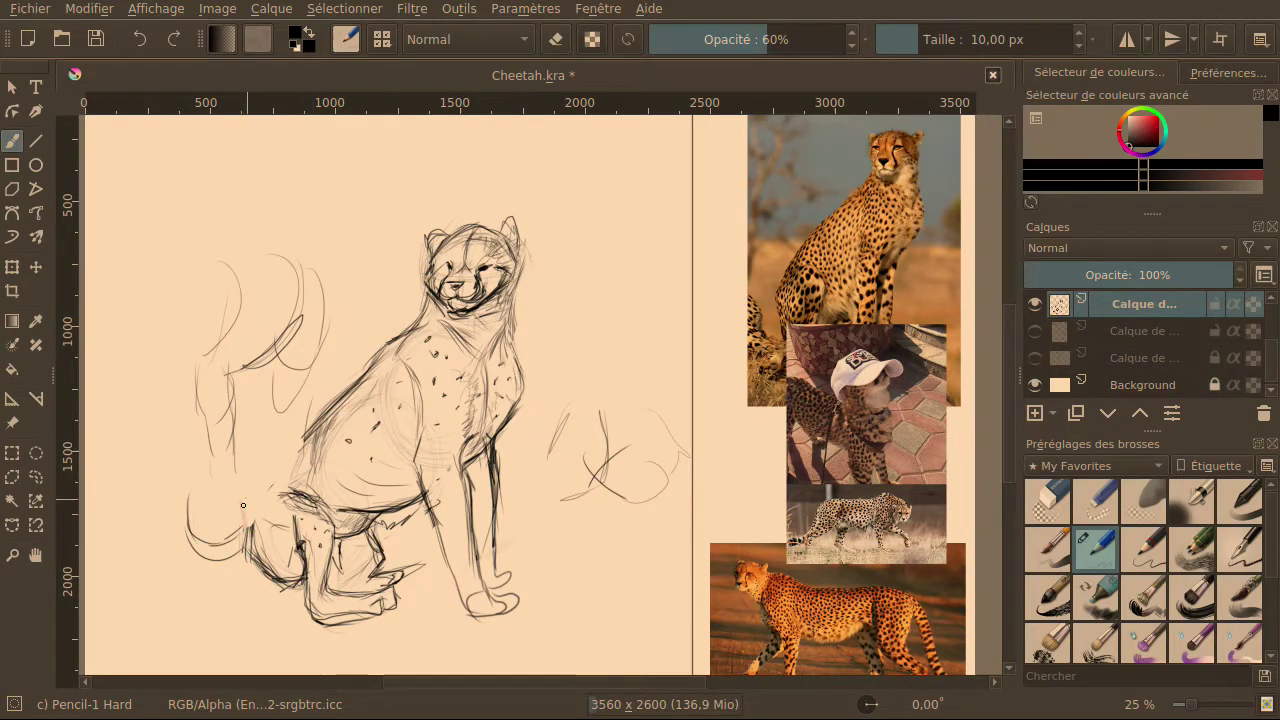
pyautogui.moveTo(247, 487)
pyautogui.mouseDown()
pyautogui.moveTo(246, 527)
pyautogui.moveTo(244, 491)
pyautogui.moveTo(280, 451)
pyautogui.moveTo(246, 478)
pyautogui.moveTo(315, 432)
pyautogui.mouseUp()
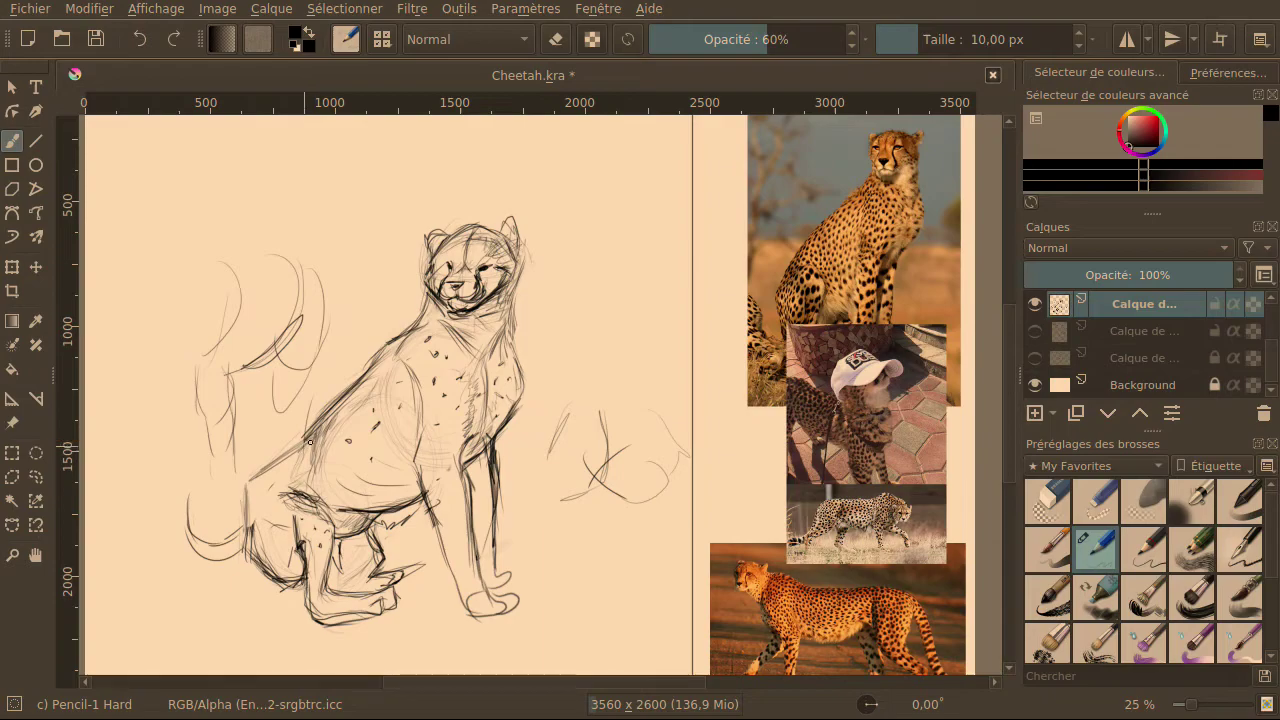
pyautogui.moveTo(254, 470)
pyautogui.mouseDown()
pyautogui.moveTo(247, 500)
pyautogui.moveTo(320, 434)
pyautogui.moveTo(258, 476)
pyautogui.moveTo(250, 499)
pyautogui.moveTo(298, 443)
pyautogui.moveTo(311, 451)
pyautogui.moveTo(273, 465)
pyautogui.moveTo(358, 387)
pyautogui.moveTo(262, 472)
pyautogui.mouseUp()
pyautogui.moveTo(316, 420); pyautogui.dragTo(264, 470)
pyautogui.moveTo(346, 398); pyautogui.dragTo(274, 464)
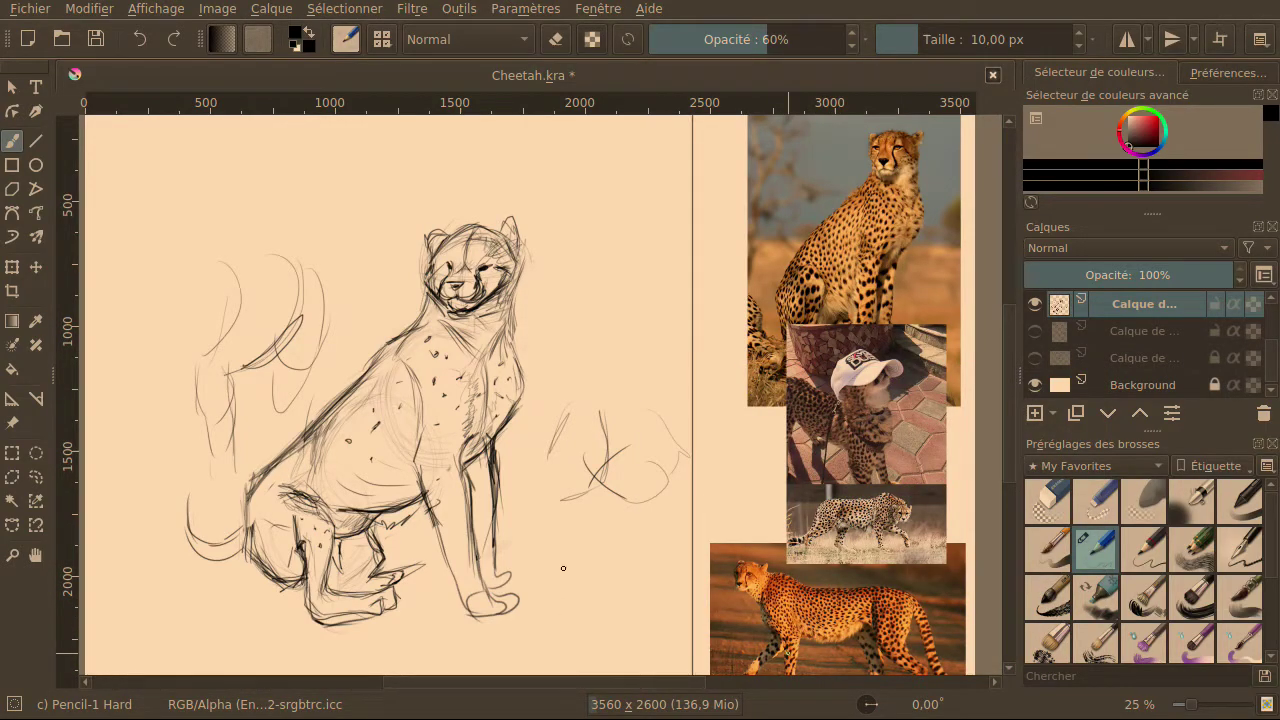
# Darken the neck's right-hand contour and the back outline from the shoulders down to the rump.
pyautogui.scroll(1, 575, 509)
pyautogui.scroll(-1, 575, 509)
pyautogui.scroll(1, 575, 509)
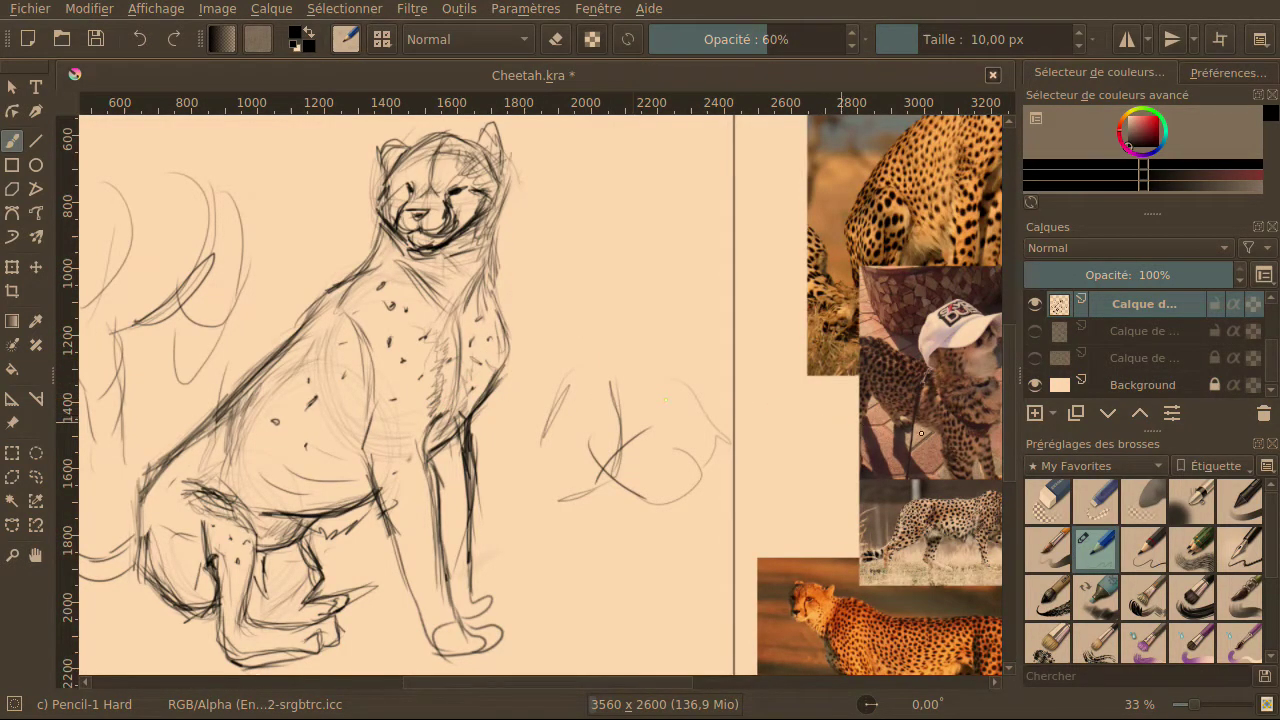
pyautogui.scroll(3, 1002, 428)
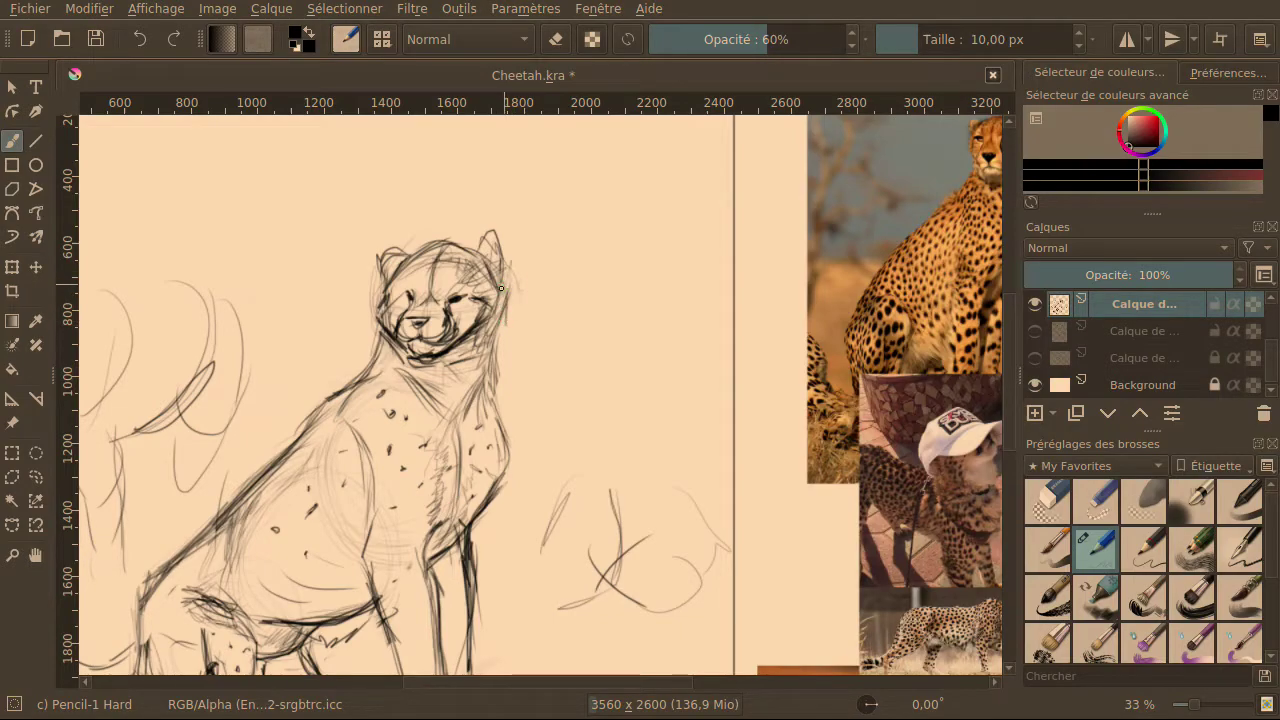
pyautogui.moveTo(503, 297); pyautogui.dragTo(503, 344)
pyautogui.moveTo(498, 376)
pyautogui.mouseDown()
pyautogui.moveTo(493, 391)
pyautogui.moveTo(503, 329)
pyautogui.mouseUp()
pyautogui.moveTo(372, 364)
pyautogui.mouseDown()
pyautogui.moveTo(345, 386)
pyautogui.moveTo(378, 350)
pyautogui.moveTo(289, 450)
pyautogui.mouseUp()
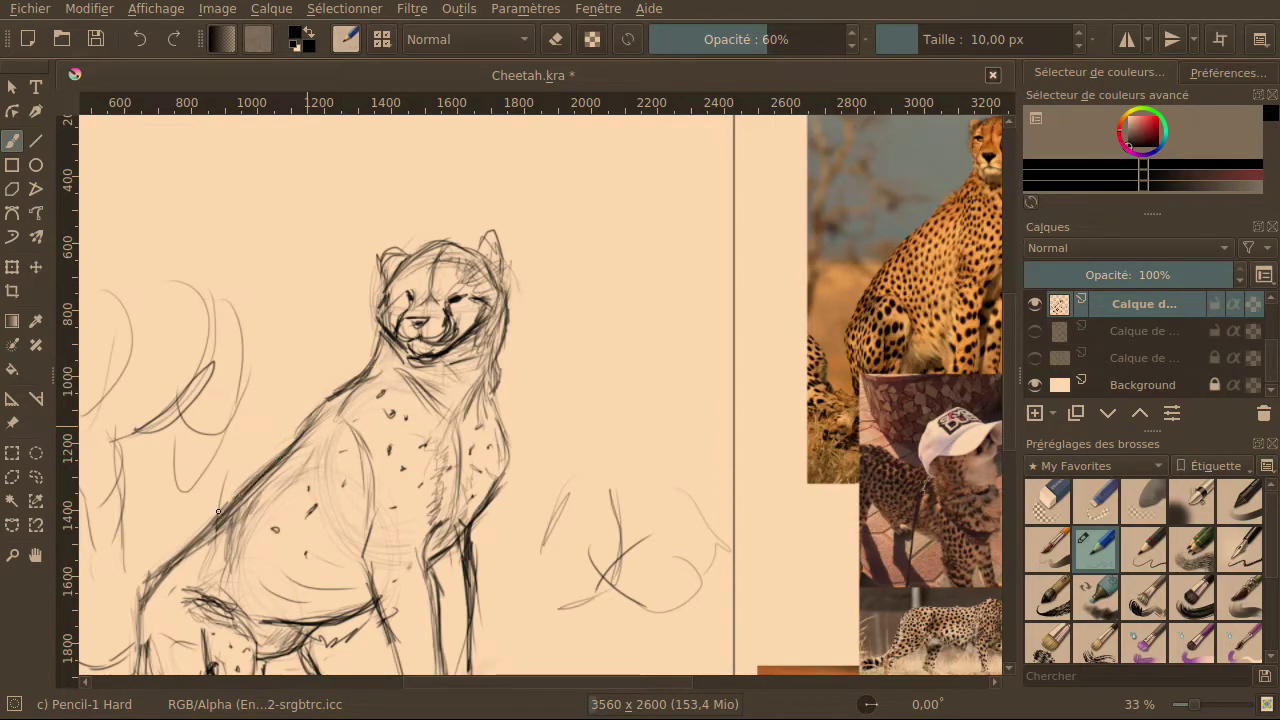
pyautogui.moveTo(210, 521); pyautogui.dragTo(162, 574)
pyautogui.moveTo(334, 399); pyautogui.dragTo(308, 430)
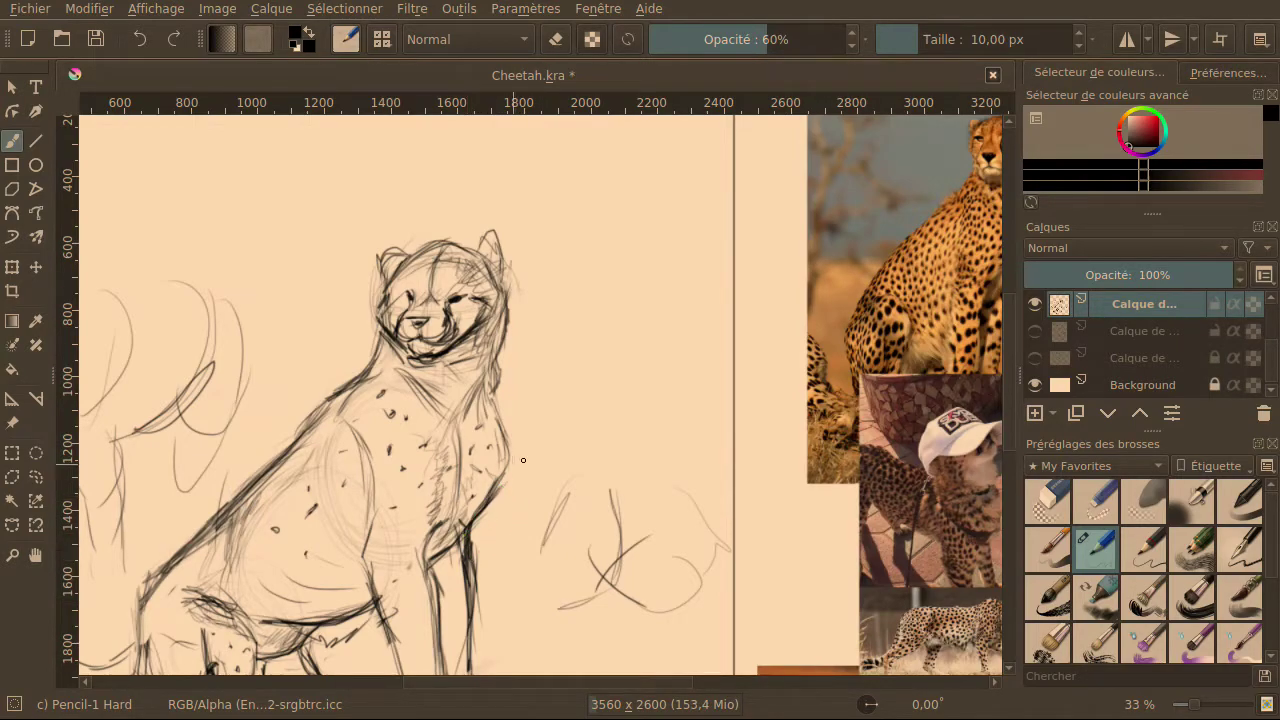
# Shade the upper foreleg with light strokes, and undo the loose lines sketched beside it.
pyautogui.moveTo(450, 616)
pyautogui.mouseDown()
pyautogui.moveTo(442, 553)
pyautogui.moveTo(446, 597)
pyautogui.moveTo(467, 580)
pyautogui.moveTo(462, 648)
pyautogui.mouseUp()
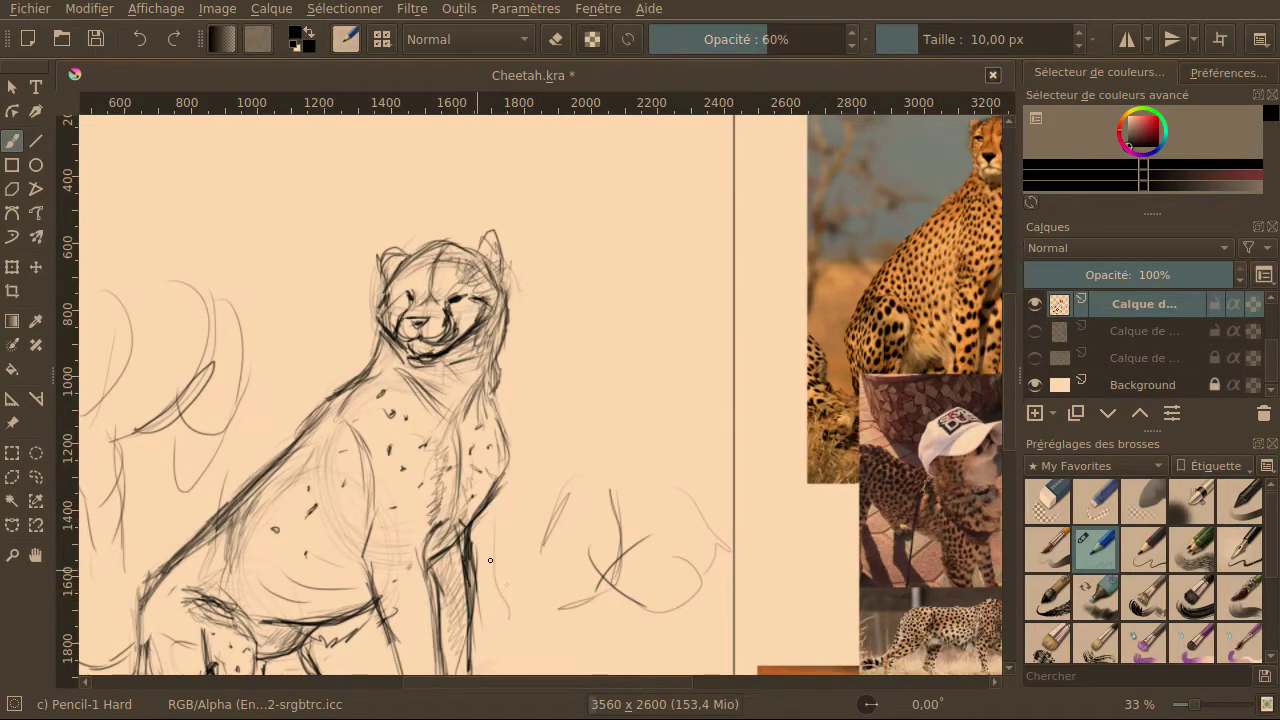
pyautogui.moveTo(496, 565); pyautogui.dragTo(488, 610)
pyautogui.click(146, 39)
pyautogui.click(146, 39)
pyautogui.click(146, 39)
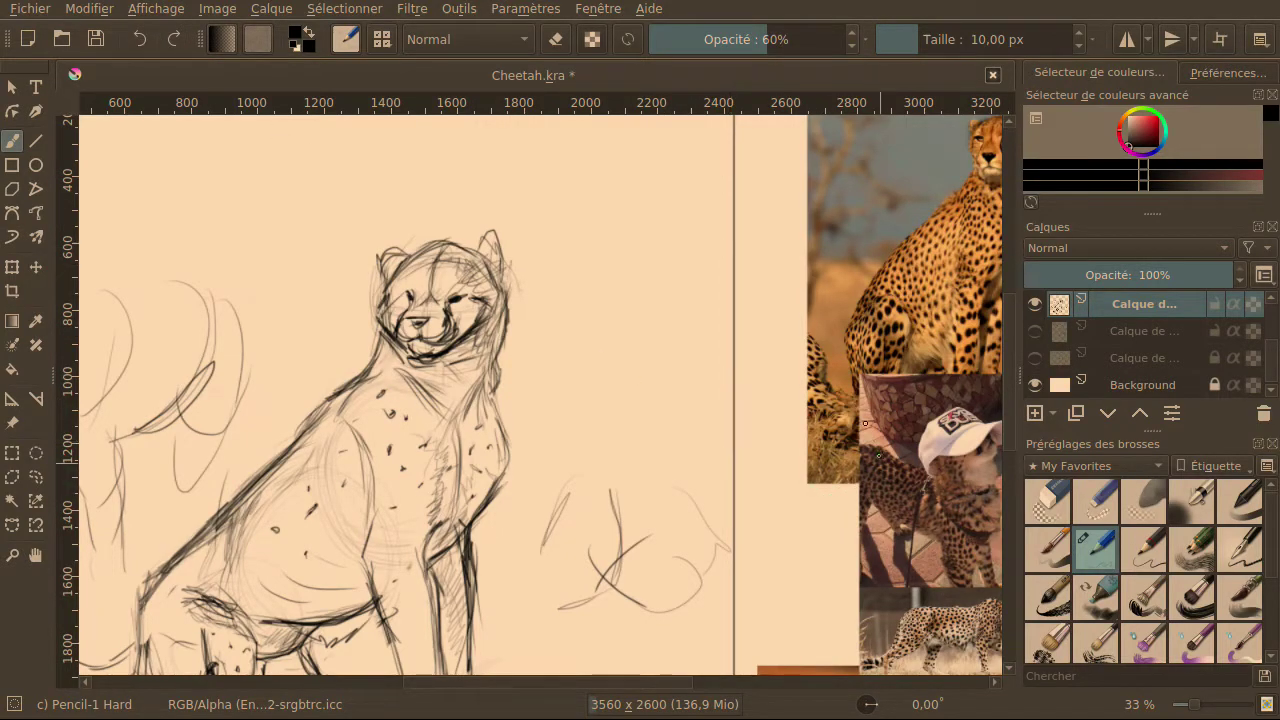
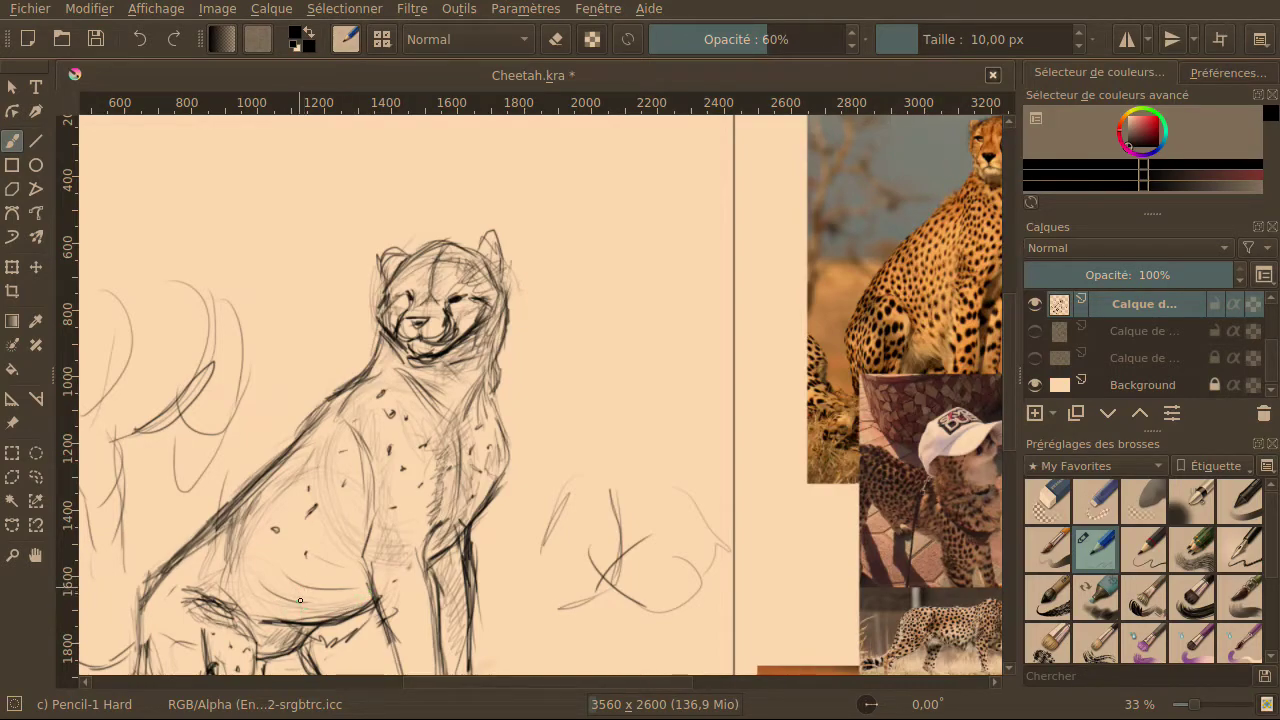
# Pencil a U-shaped mark, a V and the handwritten note "NON PARFAIT !" in the empty area beside the cheetah.
pyautogui.moveTo(324, 589); pyautogui.dragTo(346, 599)
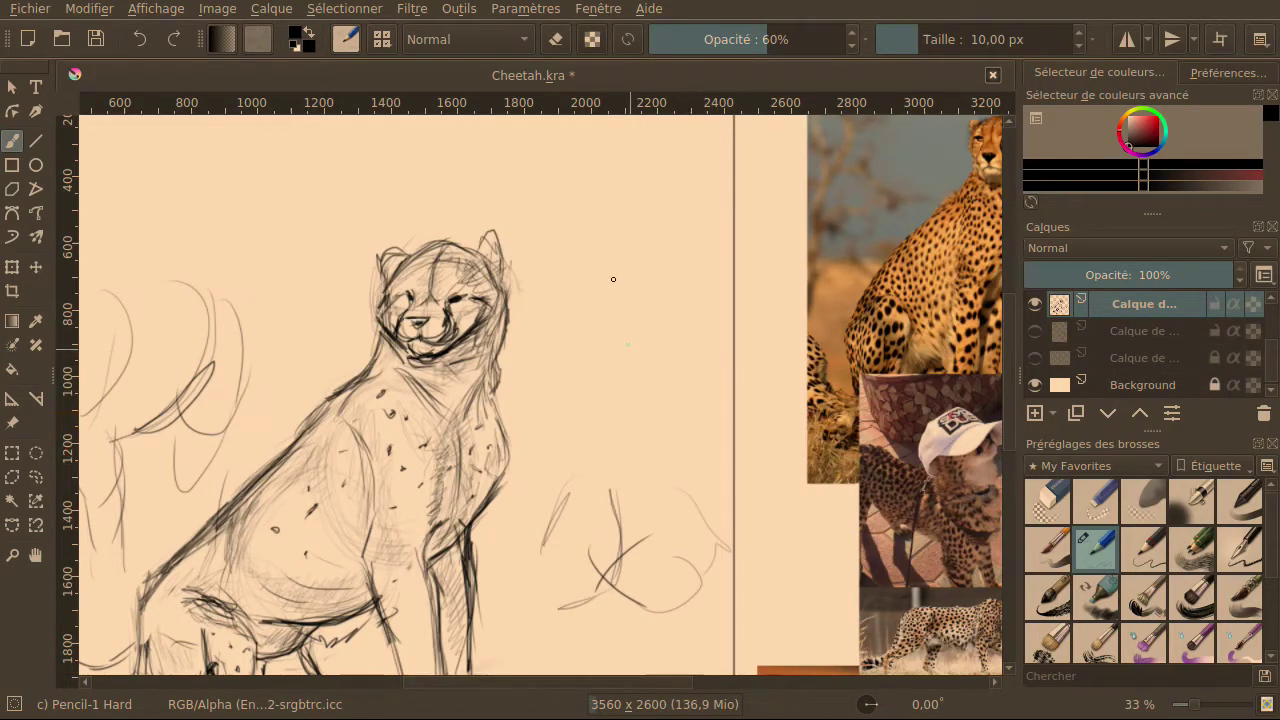
pyautogui.moveTo(590, 271)
pyautogui.mouseDown()
pyautogui.moveTo(556, 326)
pyautogui.moveTo(585, 323)
pyautogui.mouseUp()
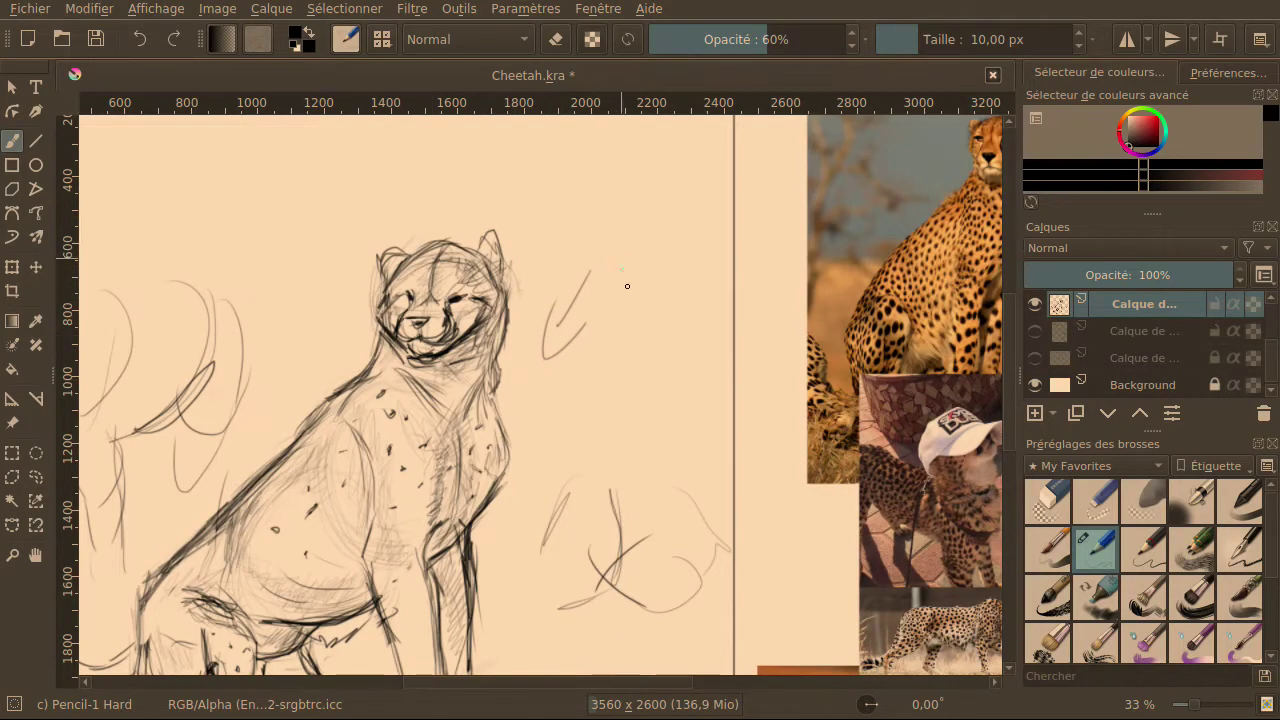
pyautogui.moveTo(542, 422)
pyautogui.mouseDown()
pyautogui.moveTo(590, 386)
pyautogui.moveTo(680, 402)
pyautogui.moveTo(688, 376)
pyautogui.mouseUp()
pyautogui.moveTo(584, 436)
pyautogui.mouseDown()
pyautogui.moveTo(624, 452)
pyautogui.moveTo(617, 444)
pyautogui.moveTo(637, 439)
pyautogui.moveTo(639, 454)
pyautogui.moveTo(653, 440)
pyautogui.moveTo(651, 453)
pyautogui.moveTo(721, 449)
pyautogui.moveTo(725, 412)
pyautogui.mouseUp()
pyautogui.moveTo(713, 458); pyautogui.dragTo(712, 484)
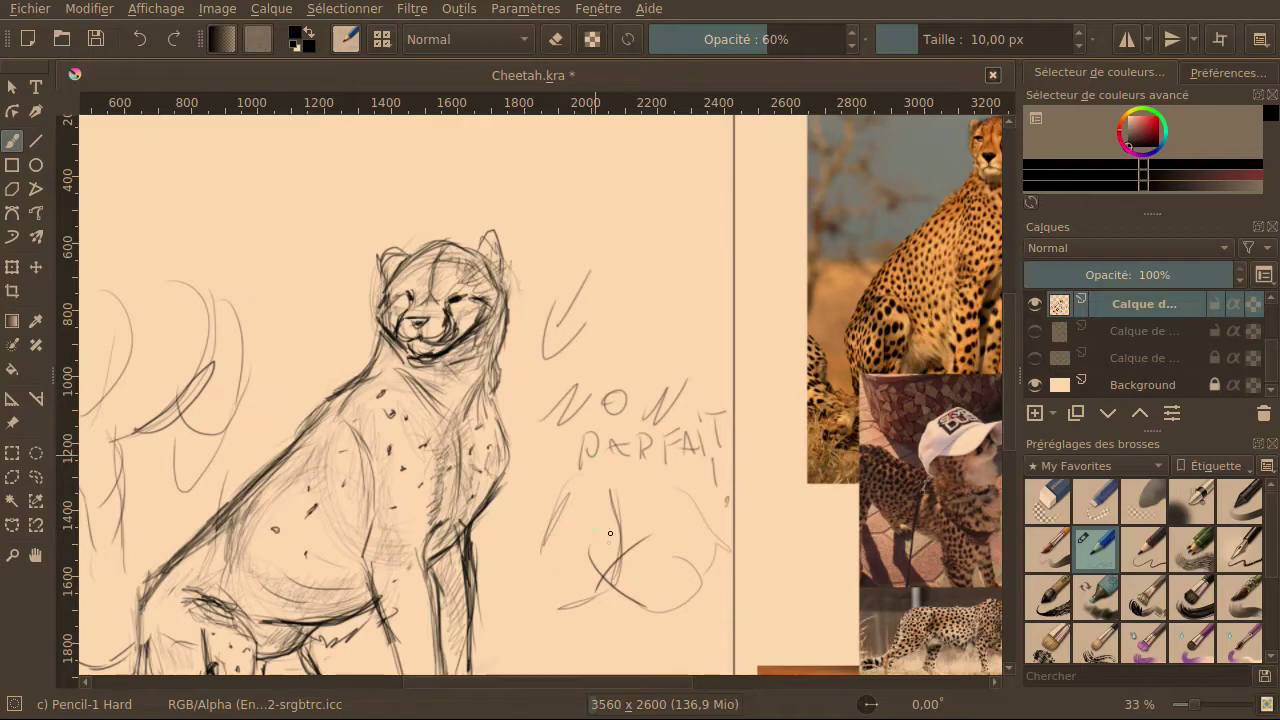
pyautogui.moveTo(612, 282)
pyautogui.mouseDown()
pyautogui.moveTo(614, 346)
pyautogui.moveTo(655, 286)
pyautogui.mouseUp()
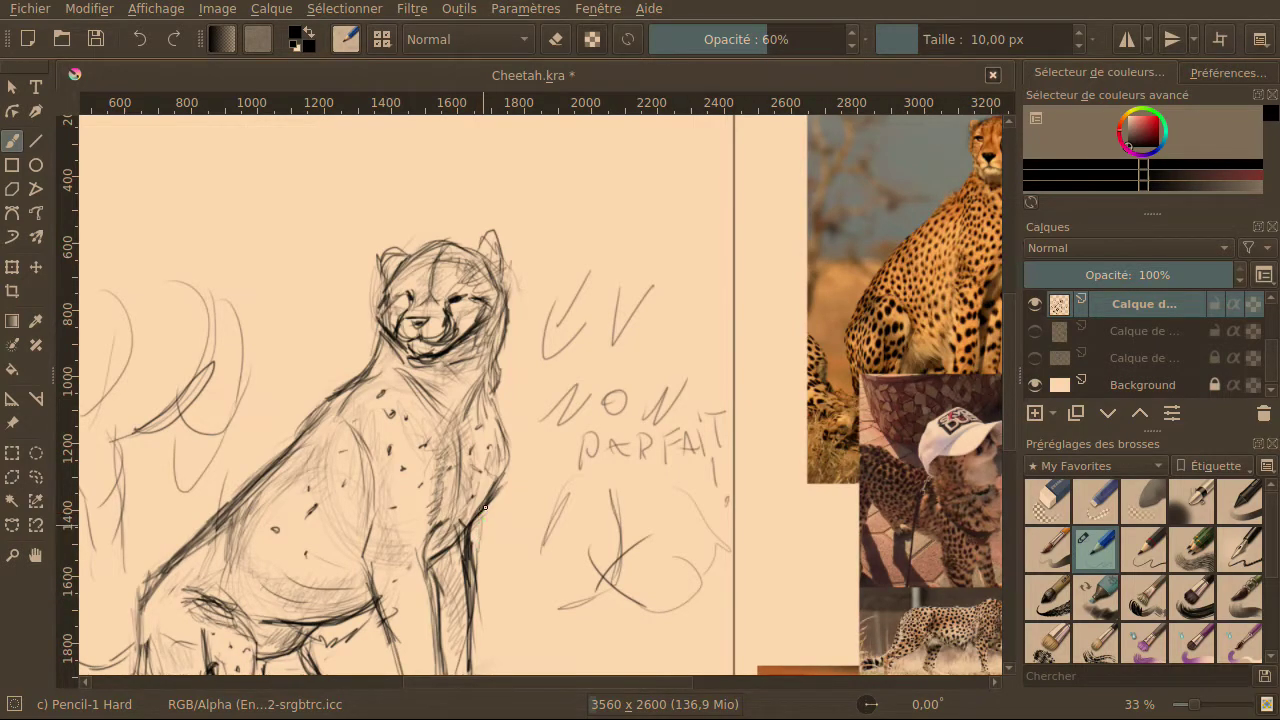
# Redraw the outer contour of the cheetah's far front leg and lower chest in pencil, erasing stray lines with Eraser Soft.
pyautogui.moveTo(477, 592)
pyautogui.mouseDown()
pyautogui.moveTo(477, 551)
pyautogui.moveTo(474, 590)
pyautogui.mouseUp()
pyautogui.moveTo(485, 519); pyautogui.dragTo(487, 587)
pyautogui.click(1143, 500)
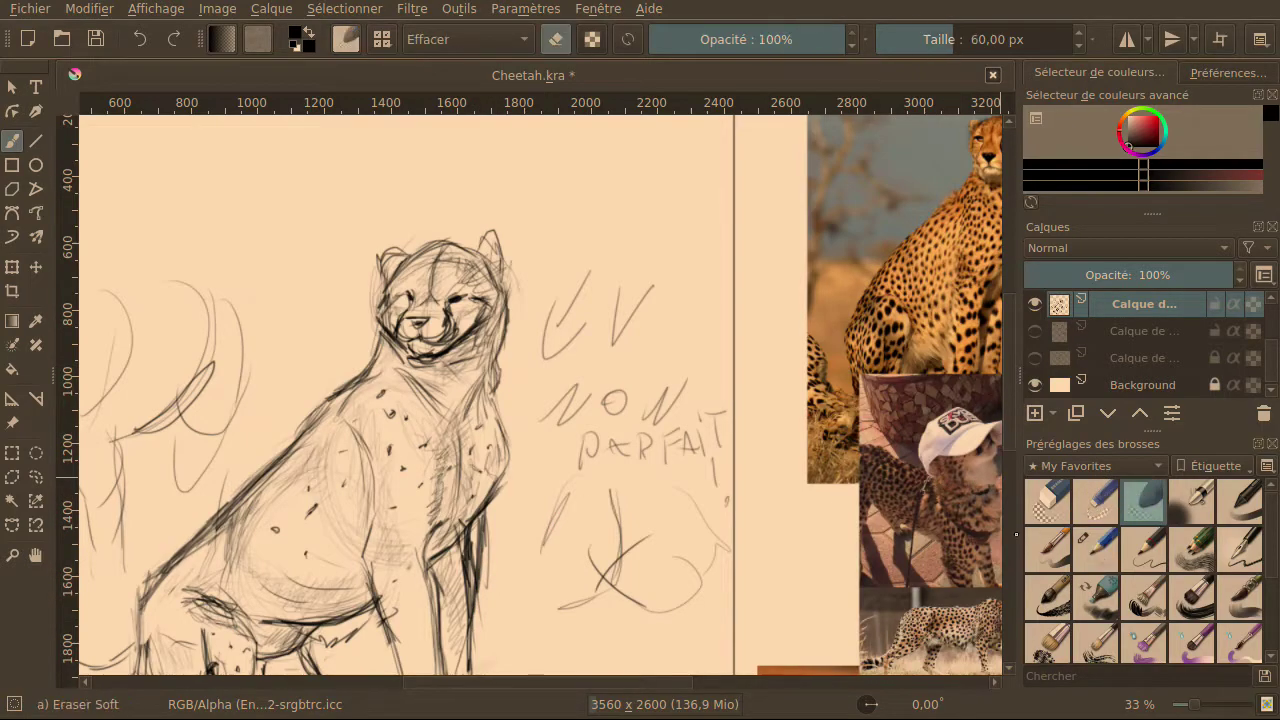
pyautogui.moveTo(467, 558); pyautogui.dragTo(466, 579)
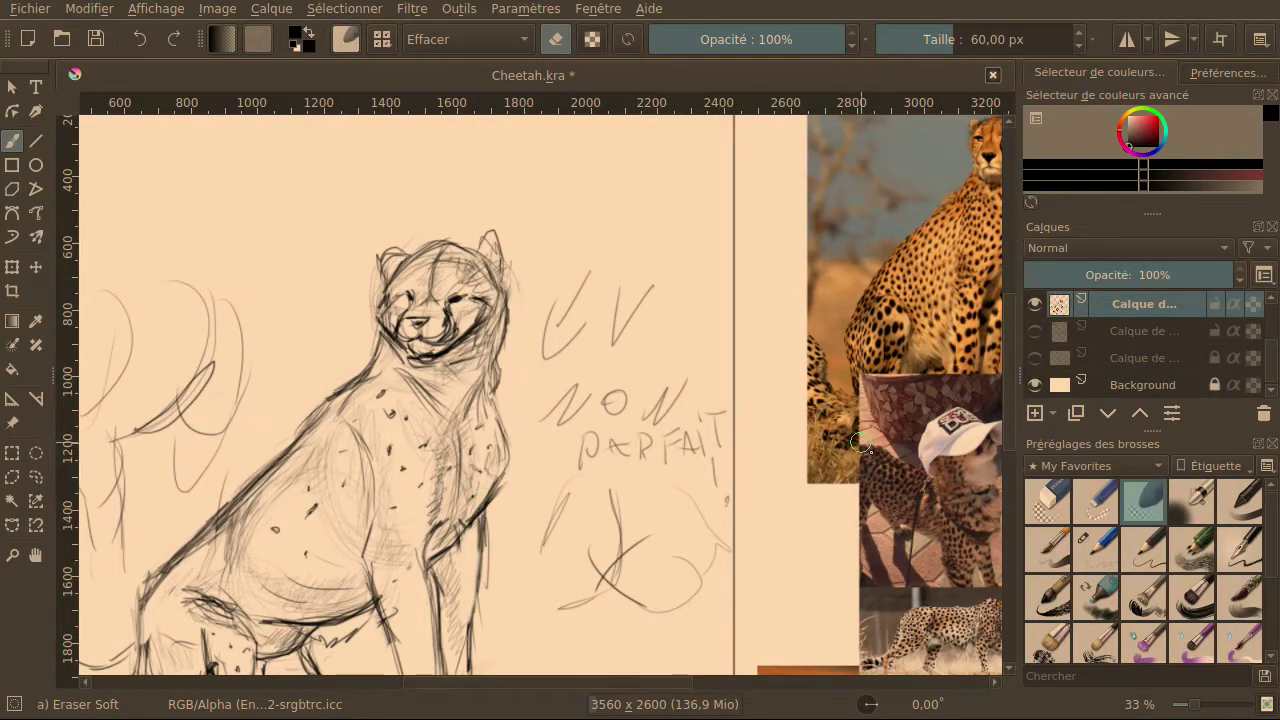
pyautogui.click(1096, 548)
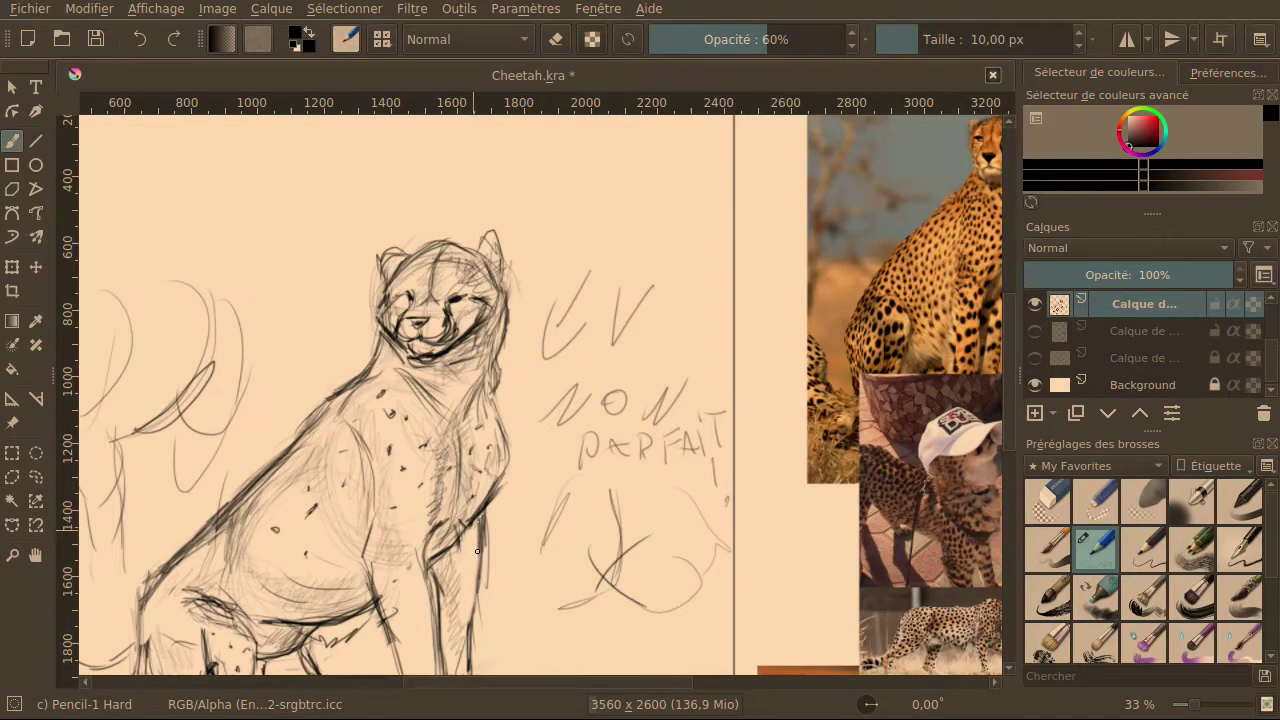
pyautogui.moveTo(480, 528); pyautogui.dragTo(482, 577)
pyautogui.moveTo(479, 542); pyautogui.dragTo(471, 611)
pyautogui.moveTo(494, 491); pyautogui.dragTo(505, 463)
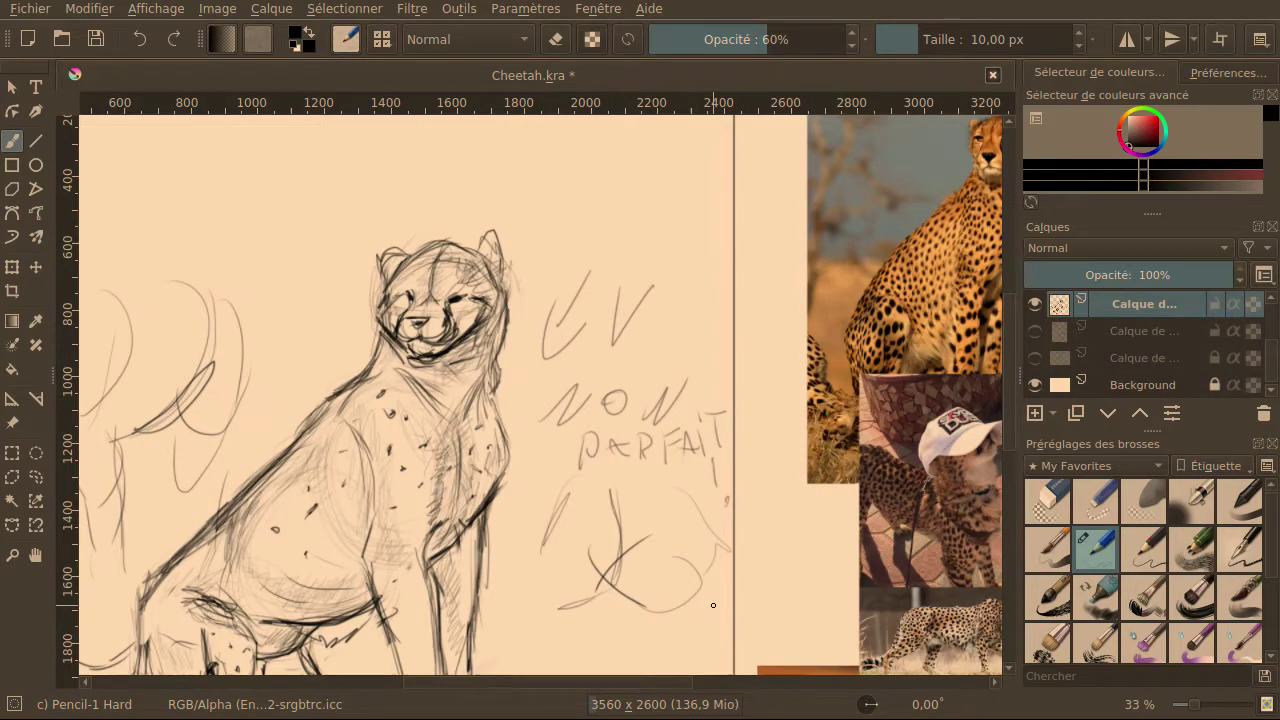
# Lock the pencil sketch layer and add a new paint layer above it.
pyautogui.click(1216, 305)
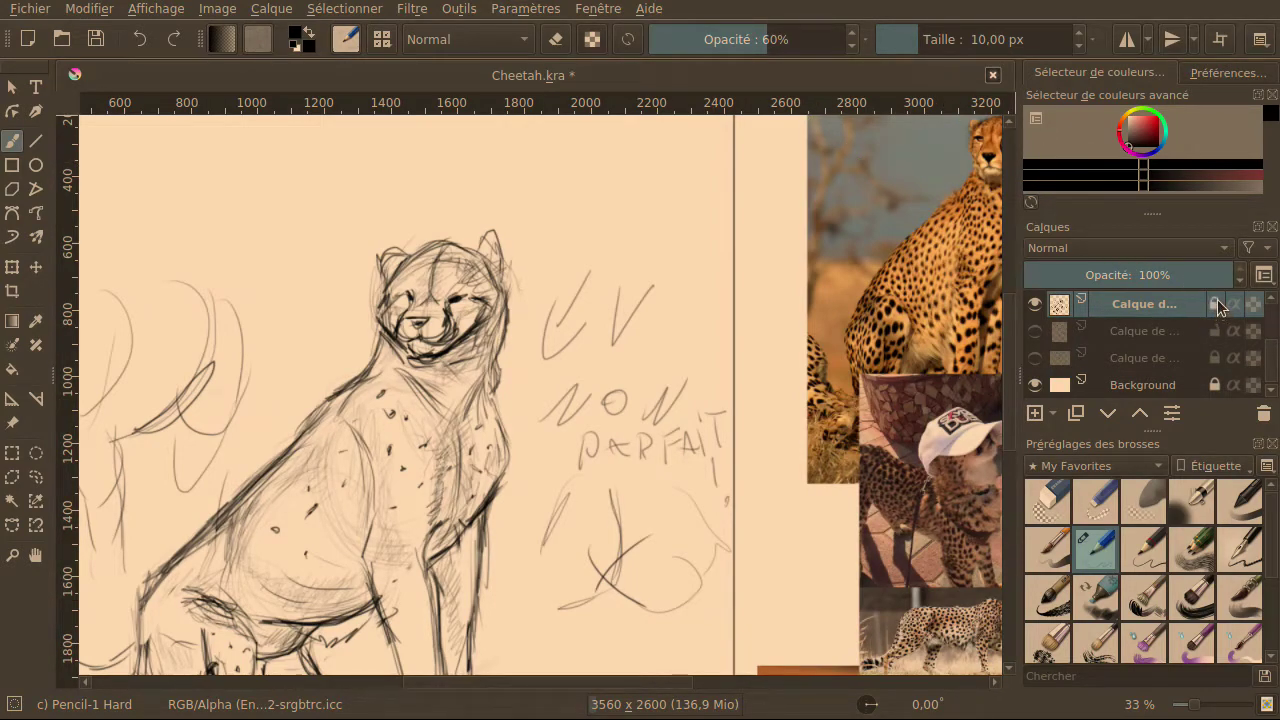
pyautogui.click(1036, 414)
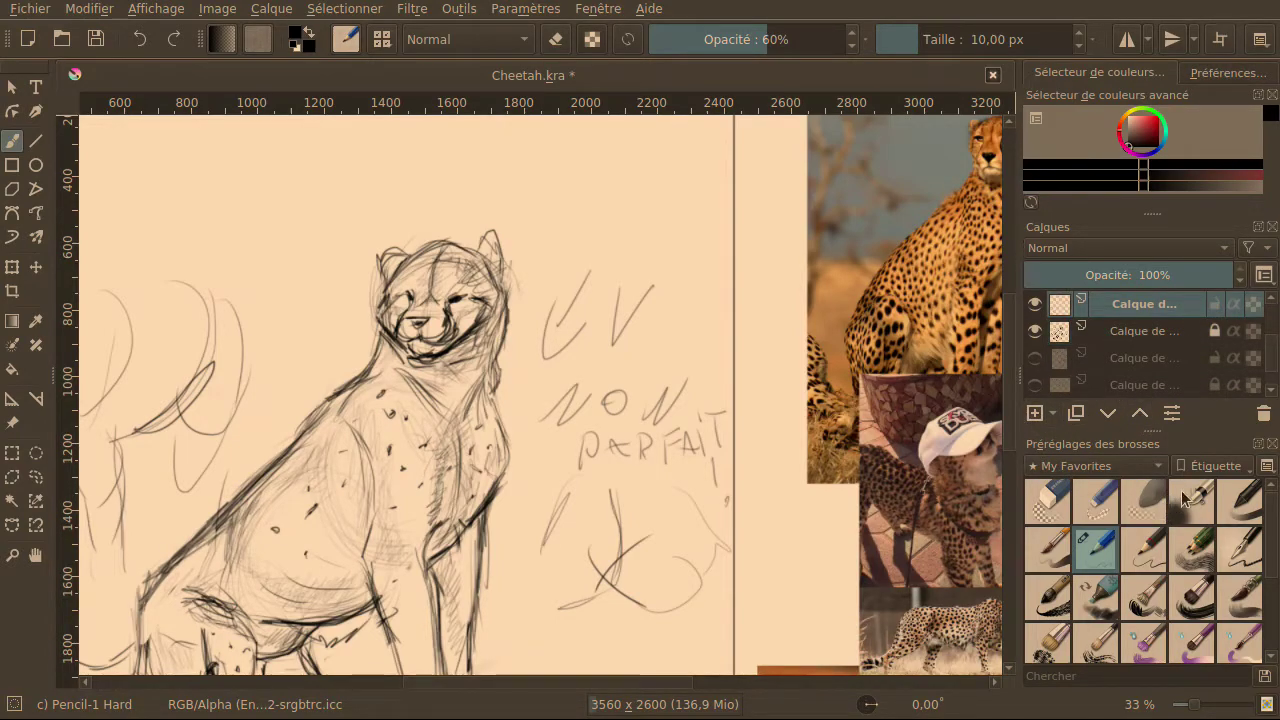
# Choose the Airbrush Soft brush, undo a trial stroke beside the chest and set the brush size to 88.81 px.
pyautogui.click(1180, 502)
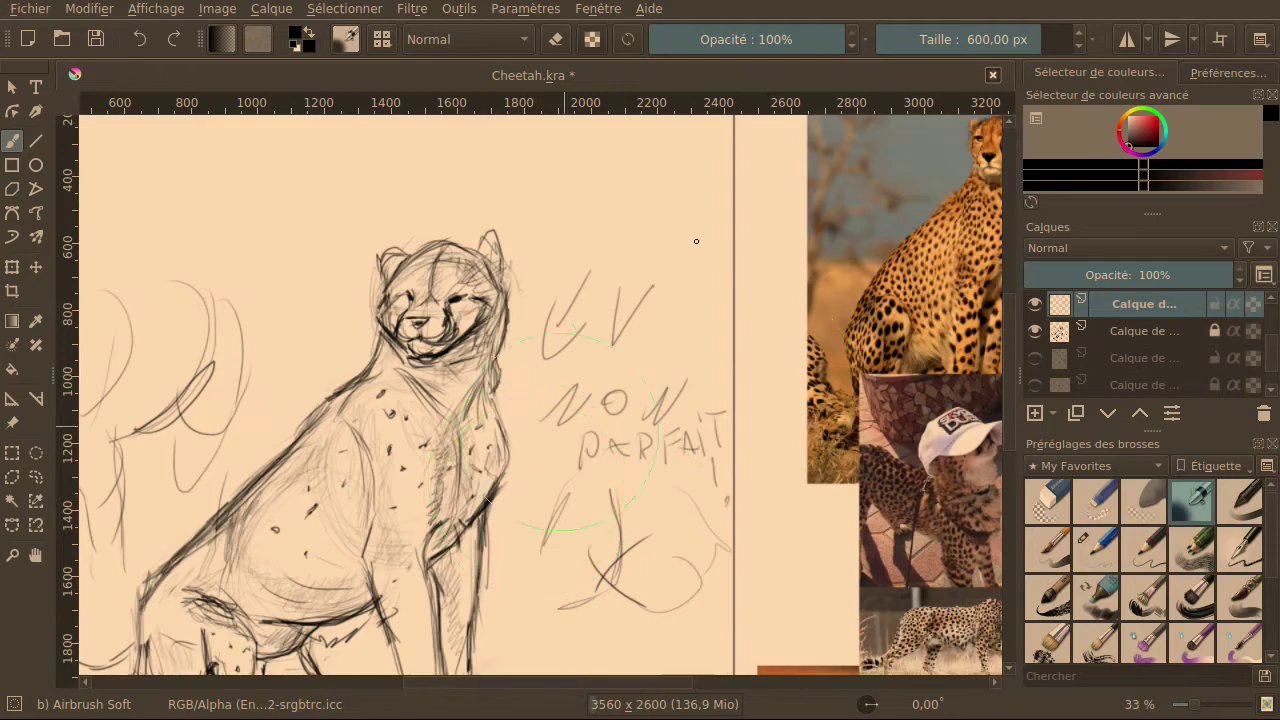
pyautogui.moveTo(492, 515); pyautogui.dragTo(515, 455)
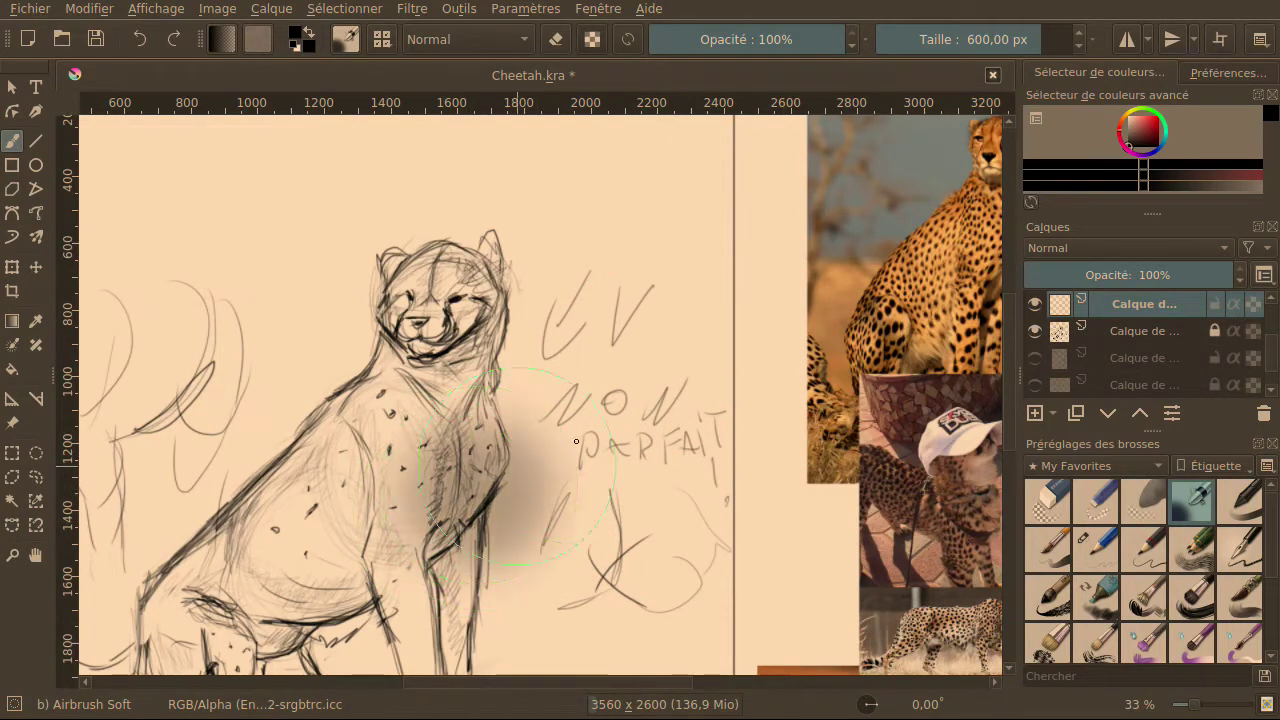
pyautogui.click(140, 39)
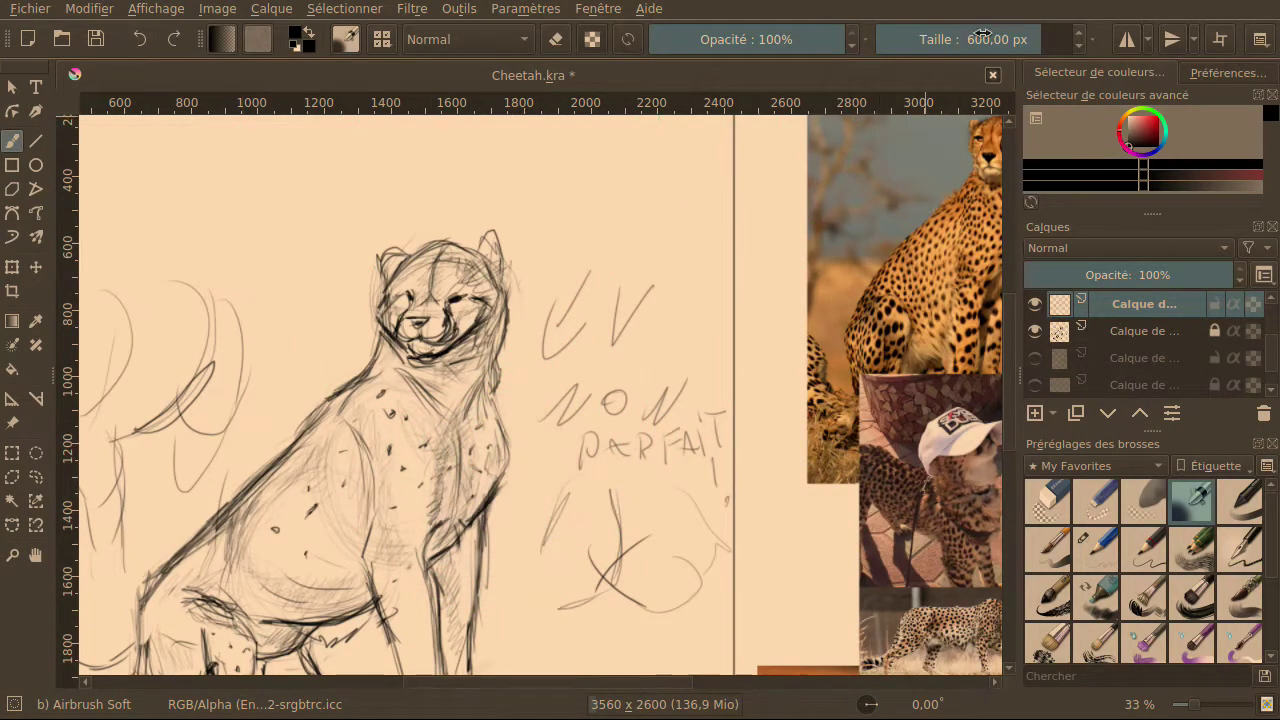
pyautogui.moveTo(972, 39); pyautogui.dragTo(963, 39)
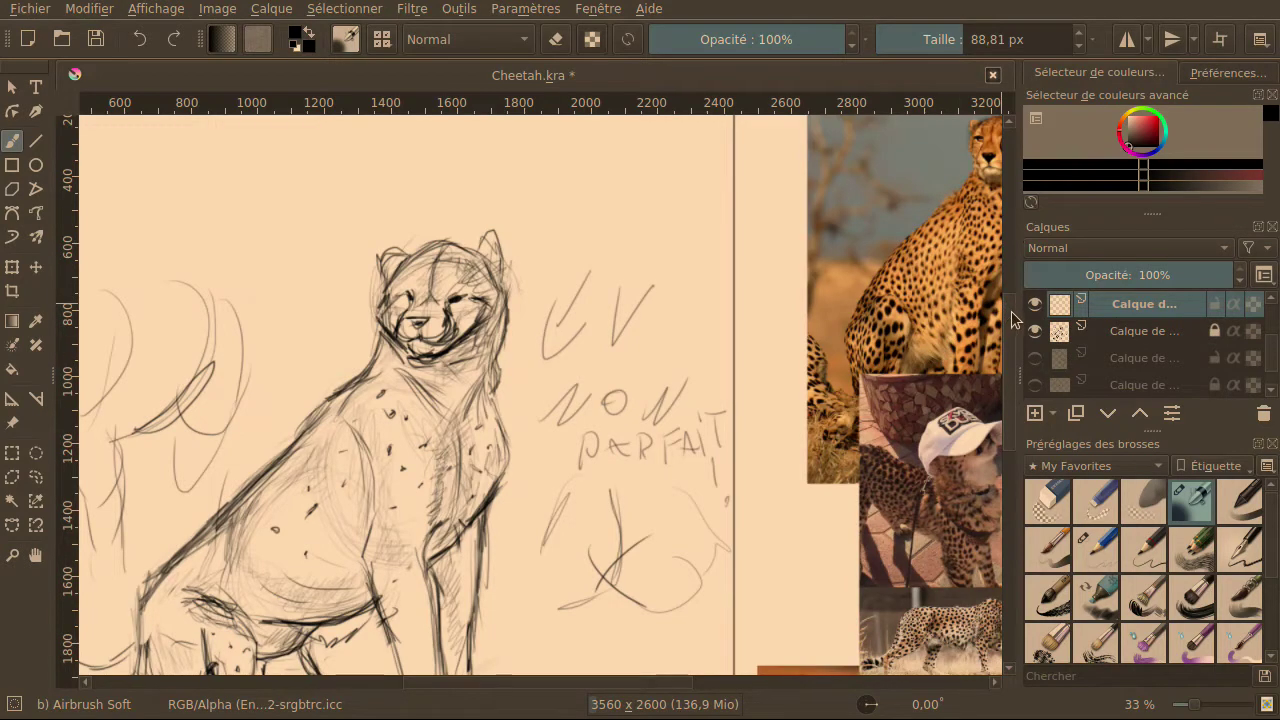
# Airbrush soft shadows on the cheetah's rump, thigh and the area between the hind legs.
pyautogui.scroll(-2, 1011, 311)
pyautogui.scroll(-2, 1010, 330)
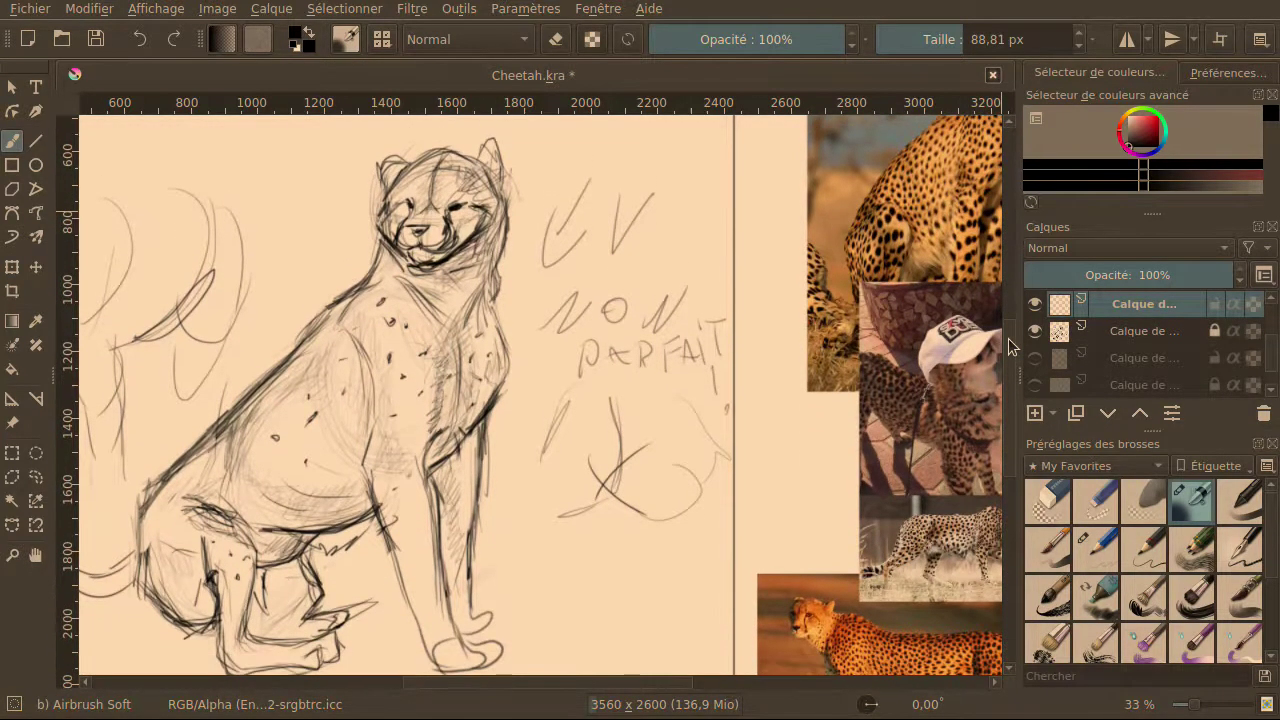
pyautogui.moveTo(1008, 341); pyautogui.dragTo(1002, 360)
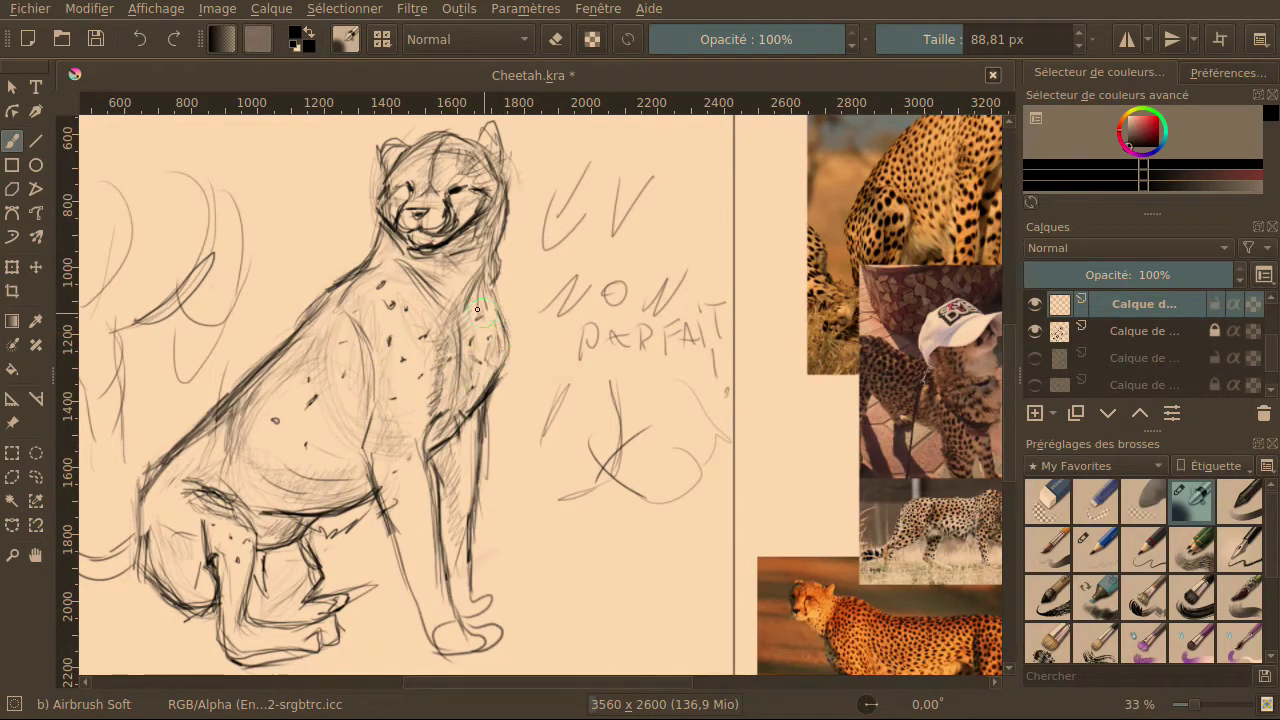
pyautogui.moveTo(172, 460)
pyautogui.mouseDown()
pyautogui.moveTo(192, 453)
pyautogui.moveTo(160, 474)
pyautogui.moveTo(172, 490)
pyautogui.moveTo(189, 458)
pyautogui.moveTo(146, 490)
pyautogui.moveTo(190, 456)
pyautogui.mouseUp()
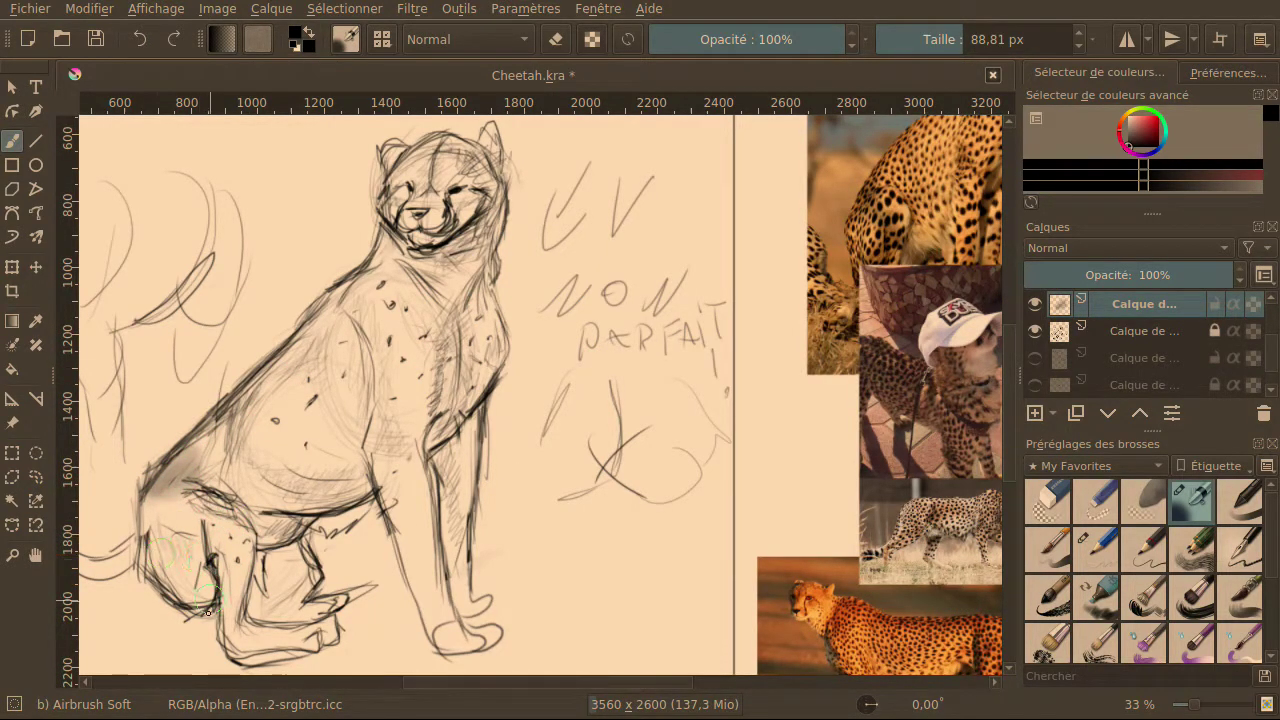
pyautogui.moveTo(207, 553)
pyautogui.mouseDown()
pyautogui.moveTo(226, 584)
pyautogui.moveTo(229, 574)
pyautogui.moveTo(215, 549)
pyautogui.moveTo(225, 601)
pyautogui.moveTo(194, 532)
pyautogui.moveTo(204, 591)
pyautogui.moveTo(178, 612)
pyautogui.moveTo(152, 607)
pyautogui.moveTo(214, 582)
pyautogui.moveTo(184, 600)
pyautogui.moveTo(178, 588)
pyautogui.moveTo(216, 565)
pyautogui.mouseUp()
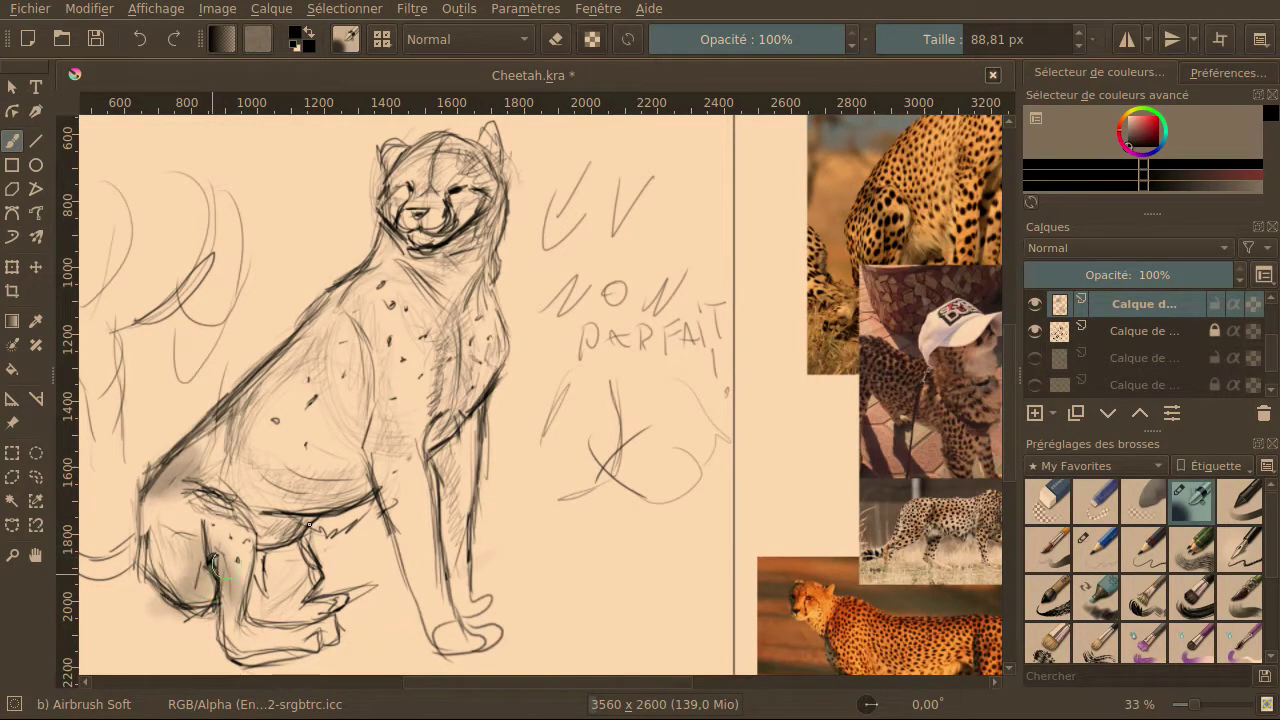
pyautogui.moveTo(300, 556)
pyautogui.mouseDown()
pyautogui.moveTo(288, 530)
pyautogui.moveTo(267, 526)
pyautogui.moveTo(308, 521)
pyautogui.moveTo(285, 524)
pyautogui.moveTo(314, 489)
pyautogui.moveTo(286, 491)
pyautogui.moveTo(356, 482)
pyautogui.moveTo(291, 501)
pyautogui.moveTo(231, 470)
pyautogui.moveTo(367, 498)
pyautogui.moveTo(300, 491)
pyautogui.moveTo(382, 476)
pyautogui.moveTo(296, 526)
pyautogui.moveTo(294, 558)
pyautogui.moveTo(275, 567)
pyautogui.moveTo(300, 556)
pyautogui.moveTo(271, 589)
pyautogui.moveTo(265, 558)
pyautogui.moveTo(294, 586)
pyautogui.moveTo(298, 549)
pyautogui.moveTo(267, 568)
pyautogui.moveTo(295, 583)
pyautogui.moveTo(303, 557)
pyautogui.moveTo(273, 600)
pyautogui.moveTo(261, 572)
pyautogui.moveTo(285, 582)
pyautogui.moveTo(289, 603)
pyautogui.moveTo(305, 580)
pyautogui.moveTo(287, 571)
pyautogui.moveTo(304, 610)
pyautogui.moveTo(272, 612)
pyautogui.moveTo(258, 588)
pyautogui.moveTo(285, 565)
pyautogui.mouseUp()
# Airbrush shading down both front legs and across the shoulder and lower chest.
pyautogui.moveTo(466, 445)
pyautogui.mouseDown()
pyautogui.moveTo(458, 499)
pyautogui.moveTo(452, 446)
pyautogui.moveTo(463, 602)
pyautogui.moveTo(447, 449)
pyautogui.moveTo(443, 477)
pyautogui.moveTo(454, 545)
pyautogui.moveTo(466, 421)
pyautogui.moveTo(457, 563)
pyautogui.mouseUp()
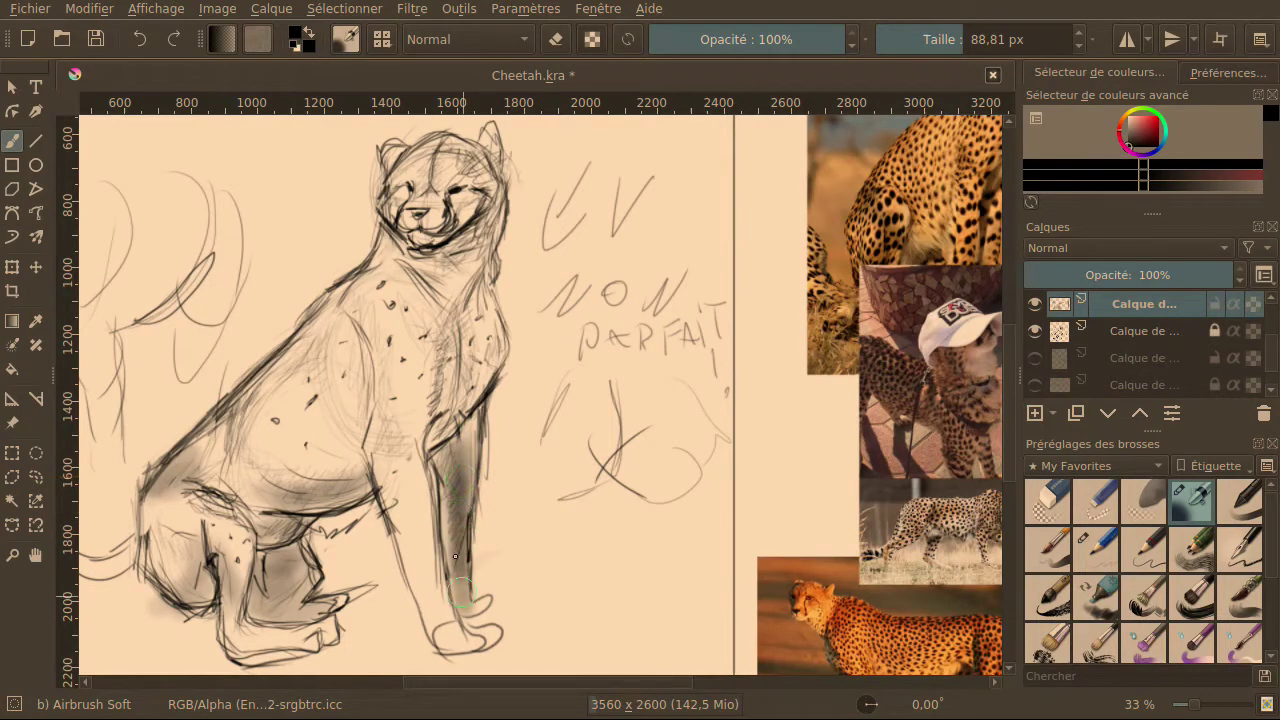
pyautogui.moveTo(414, 470)
pyautogui.mouseDown()
pyautogui.moveTo(435, 600)
pyautogui.moveTo(390, 413)
pyautogui.moveTo(411, 372)
pyautogui.moveTo(373, 300)
pyautogui.moveTo(410, 392)
pyautogui.moveTo(380, 320)
pyautogui.moveTo(392, 312)
pyautogui.moveTo(391, 444)
pyautogui.mouseUp()
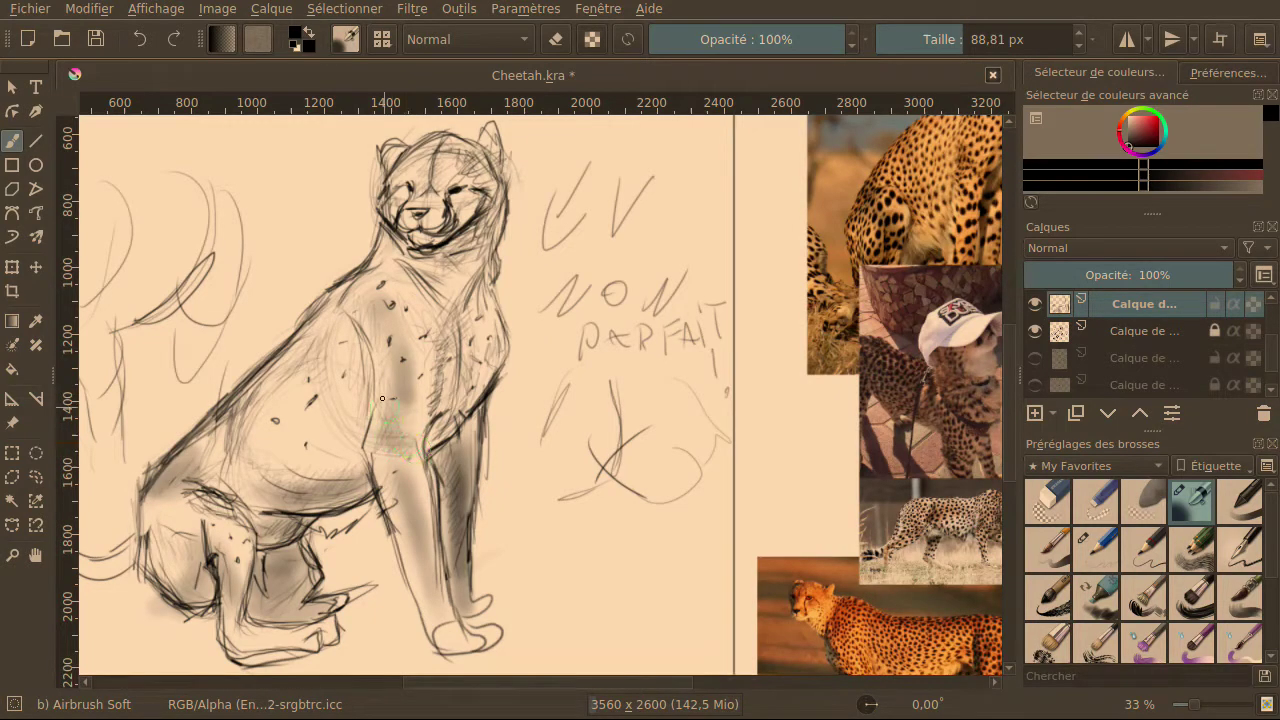
pyautogui.moveTo(456, 413)
pyautogui.mouseDown()
pyautogui.moveTo(465, 361)
pyautogui.moveTo(440, 434)
pyautogui.moveTo(488, 380)
pyautogui.moveTo(476, 389)
pyautogui.moveTo(499, 339)
pyautogui.moveTo(444, 423)
pyautogui.moveTo(439, 353)
pyautogui.moveTo(417, 428)
pyautogui.moveTo(458, 390)
pyautogui.moveTo(410, 434)
pyautogui.moveTo(469, 386)
pyautogui.moveTo(438, 409)
pyautogui.moveTo(464, 391)
pyautogui.moveTo(479, 436)
pyautogui.moveTo(450, 382)
pyautogui.moveTo(404, 436)
pyautogui.moveTo(473, 367)
pyautogui.moveTo(459, 387)
pyautogui.moveTo(460, 356)
pyautogui.moveTo(440, 444)
pyautogui.moveTo(463, 413)
pyautogui.moveTo(455, 403)
pyautogui.moveTo(420, 428)
pyautogui.mouseUp()
pyautogui.moveTo(447, 430)
pyautogui.mouseDown()
pyautogui.moveTo(407, 416)
pyautogui.moveTo(409, 507)
pyautogui.mouseUp()
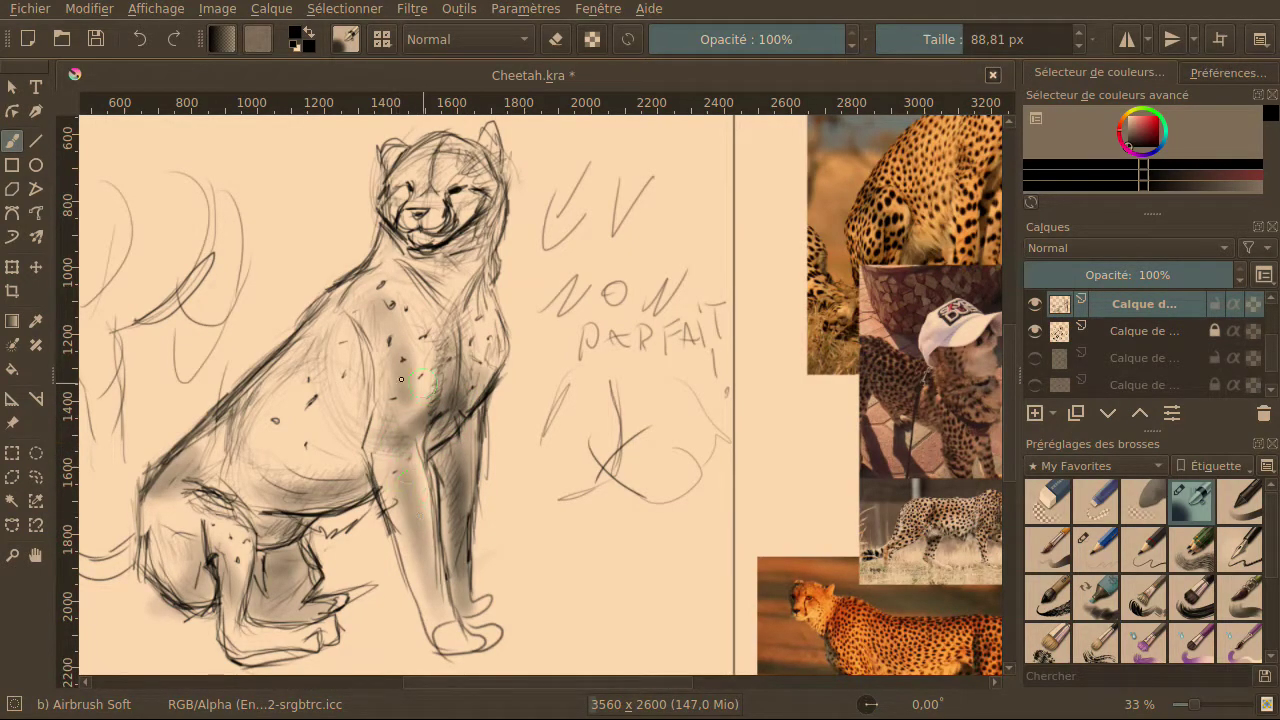
pyautogui.moveTo(402, 366); pyautogui.dragTo(391, 327)
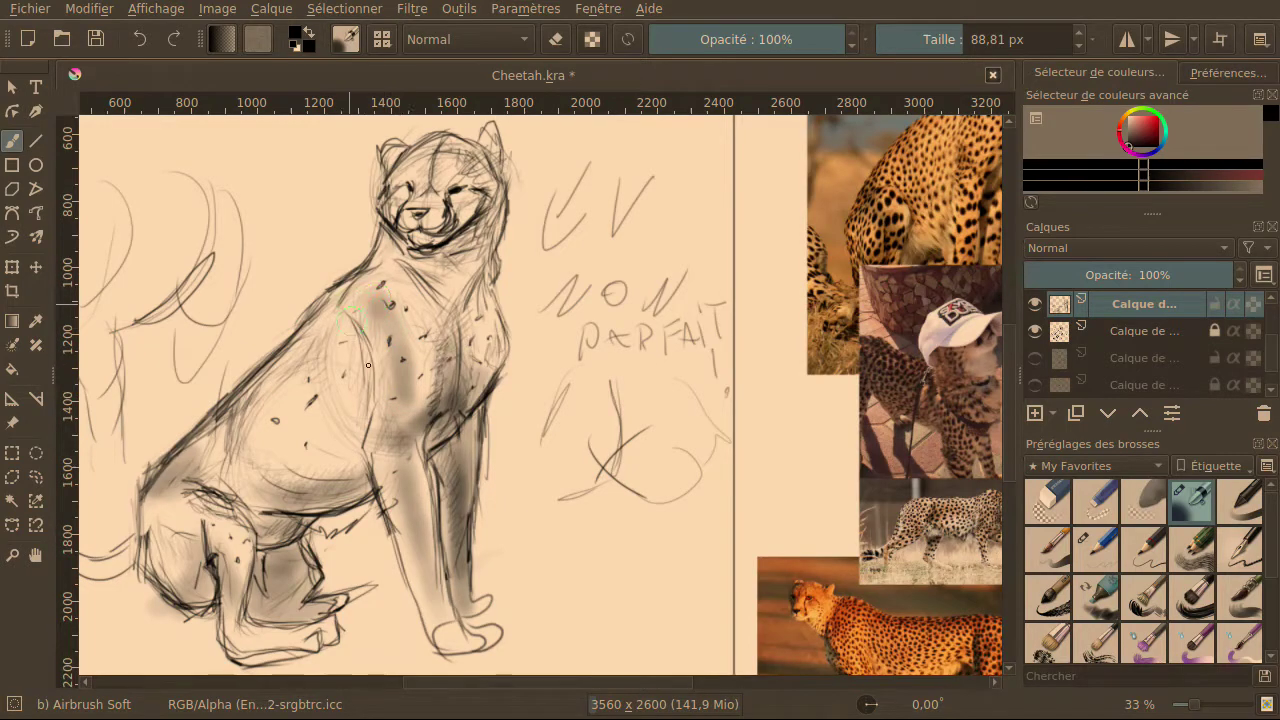
# Shade the contour behind the near shoulder and extend soft shadow along the back and belly.
pyautogui.moveTo(366, 430)
pyautogui.mouseDown()
pyautogui.moveTo(340, 335)
pyautogui.moveTo(368, 385)
pyautogui.moveTo(357, 343)
pyautogui.moveTo(361, 408)
pyautogui.moveTo(347, 325)
pyautogui.moveTo(364, 414)
pyautogui.moveTo(365, 360)
pyautogui.moveTo(378, 371)
pyautogui.moveTo(366, 412)
pyautogui.mouseUp()
pyautogui.moveTo(360, 334)
pyautogui.mouseDown()
pyautogui.moveTo(360, 428)
pyautogui.moveTo(374, 396)
pyautogui.moveTo(368, 334)
pyautogui.mouseUp()
pyautogui.moveTo(372, 420); pyautogui.dragTo(372, 342)
pyautogui.moveTo(357, 407)
pyautogui.mouseDown()
pyautogui.moveTo(348, 446)
pyautogui.moveTo(364, 418)
pyautogui.moveTo(359, 445)
pyautogui.mouseUp()
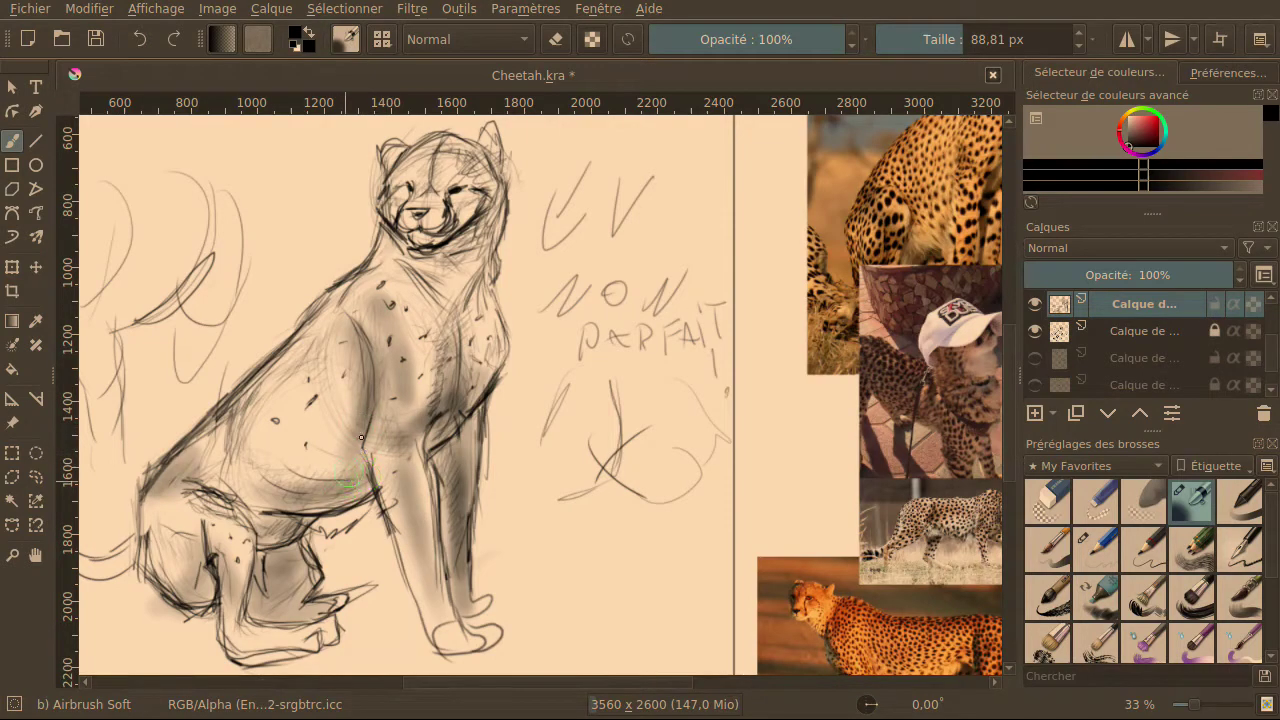
pyautogui.moveTo(254, 404)
pyautogui.mouseDown()
pyautogui.moveTo(328, 327)
pyautogui.moveTo(300, 346)
pyautogui.mouseUp()
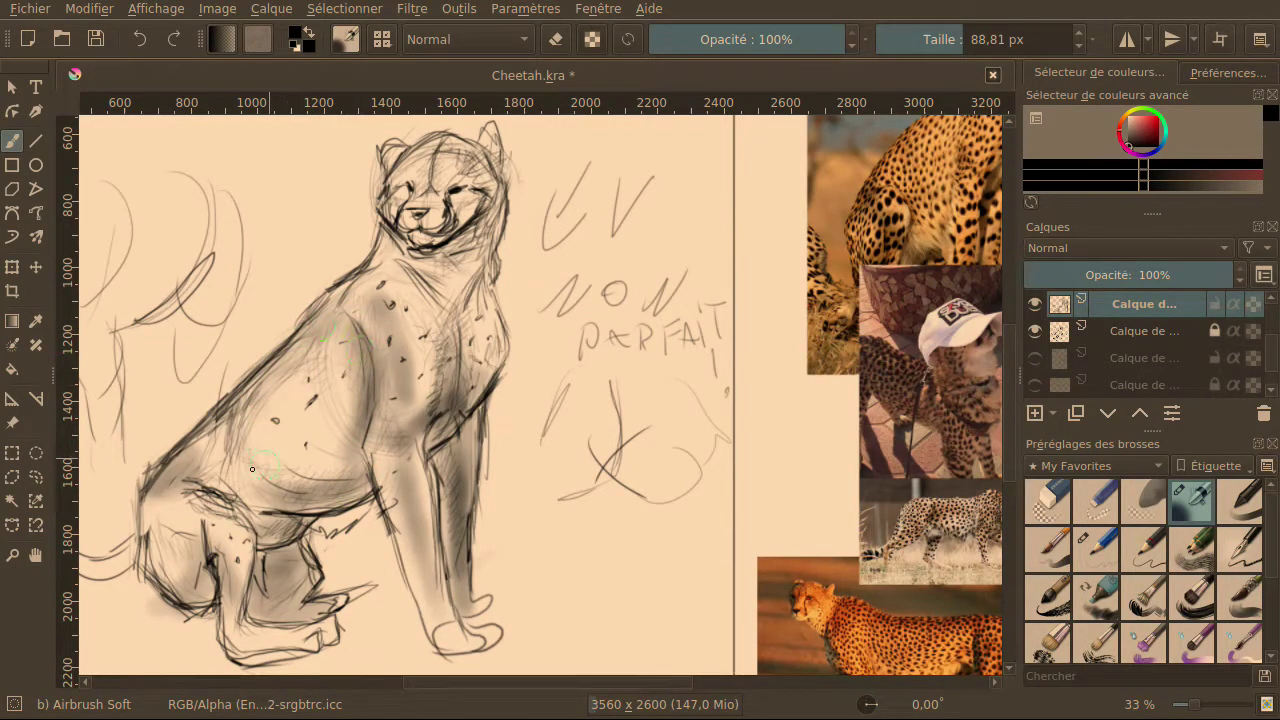
pyautogui.moveTo(270, 479)
pyautogui.mouseDown()
pyautogui.moveTo(327, 464)
pyautogui.moveTo(332, 446)
pyautogui.mouseUp()
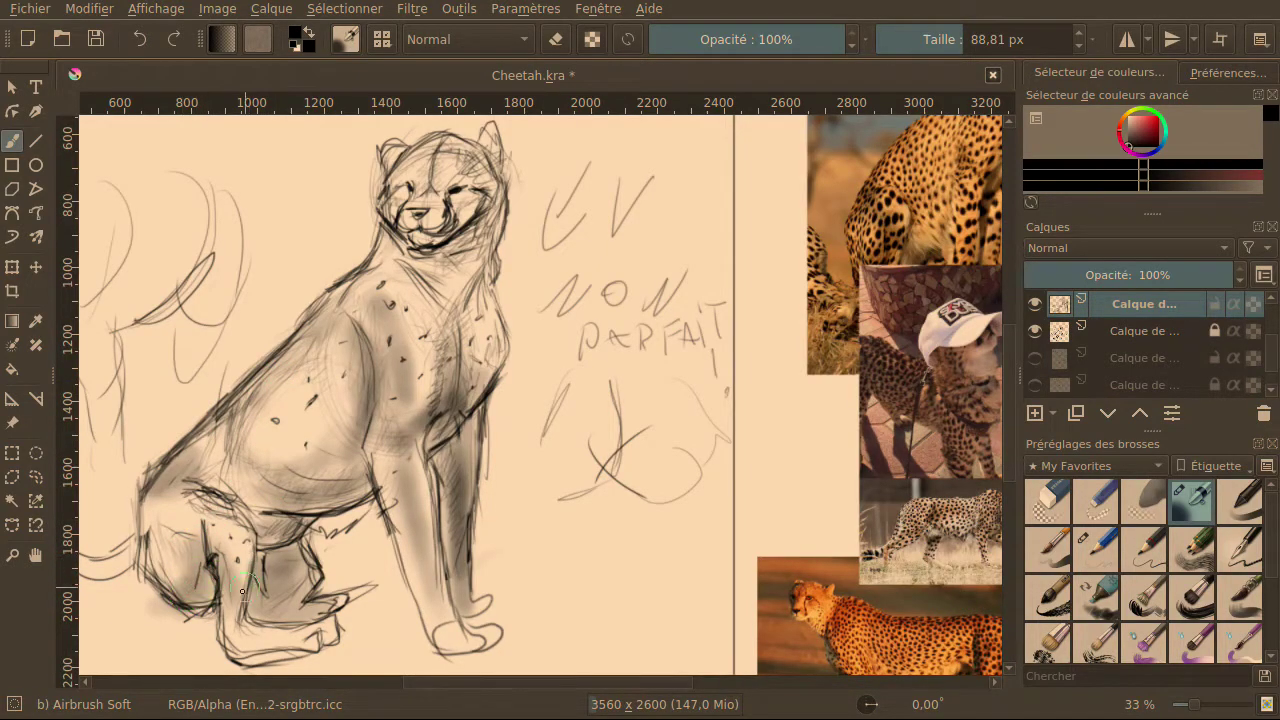
# Airbrush shadows on the hind foot and front paws, and deepen the shading on the near front leg and chest.
pyautogui.moveTo(270, 635); pyautogui.dragTo(288, 645)
pyautogui.moveTo(446, 616); pyautogui.dragTo(434, 630)
pyautogui.moveTo(472, 560); pyautogui.dragTo(434, 628)
pyautogui.moveTo(410, 522)
pyautogui.mouseDown()
pyautogui.moveTo(403, 466)
pyautogui.moveTo(383, 453)
pyautogui.moveTo(375, 463)
pyautogui.moveTo(449, 621)
pyautogui.moveTo(433, 476)
pyautogui.moveTo(408, 452)
pyautogui.moveTo(396, 380)
pyautogui.moveTo(402, 318)
pyautogui.moveTo(433, 392)
pyautogui.mouseUp()
pyautogui.moveTo(413, 491)
pyautogui.mouseDown()
pyautogui.moveTo(418, 514)
pyautogui.moveTo(416, 484)
pyautogui.mouseUp()
pyautogui.moveTo(485, 360); pyautogui.dragTo(486, 336)
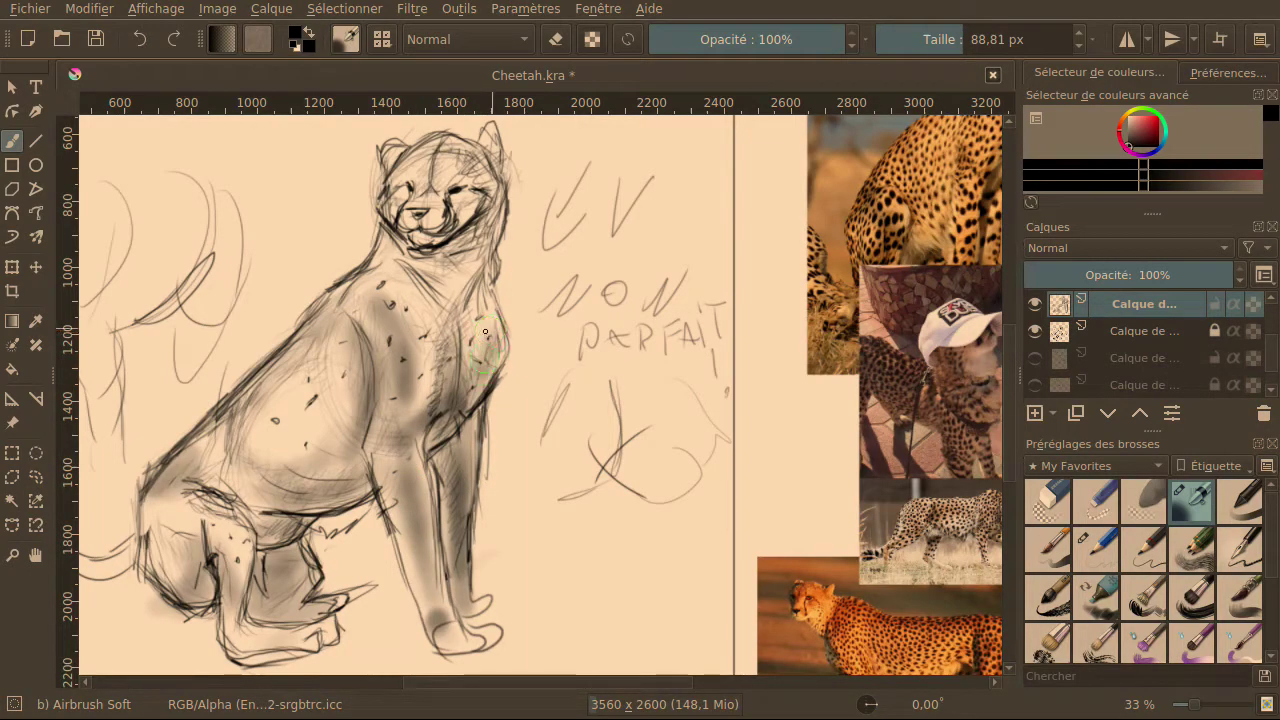
# Darken the flank and belly with heavier airbrush strokes and touch up the hindquarters.
pyautogui.moveTo(288, 476)
pyautogui.mouseDown()
pyautogui.moveTo(326, 458)
pyautogui.moveTo(300, 414)
pyautogui.moveTo(290, 460)
pyautogui.moveTo(360, 405)
pyautogui.moveTo(332, 445)
pyautogui.moveTo(350, 410)
pyautogui.moveTo(278, 460)
pyautogui.mouseUp()
pyautogui.moveTo(335, 411)
pyautogui.mouseDown()
pyautogui.moveTo(352, 462)
pyautogui.moveTo(288, 488)
pyautogui.moveTo(356, 457)
pyautogui.moveTo(288, 483)
pyautogui.moveTo(250, 468)
pyautogui.moveTo(313, 393)
pyautogui.moveTo(280, 440)
pyautogui.moveTo(305, 428)
pyautogui.moveTo(266, 442)
pyautogui.moveTo(319, 398)
pyautogui.moveTo(276, 434)
pyautogui.moveTo(311, 409)
pyautogui.moveTo(329, 429)
pyautogui.moveTo(257, 473)
pyautogui.moveTo(265, 500)
pyautogui.moveTo(225, 509)
pyautogui.moveTo(277, 531)
pyautogui.moveTo(291, 514)
pyautogui.moveTo(236, 492)
pyautogui.moveTo(197, 474)
pyautogui.mouseUp()
pyautogui.moveTo(182, 540); pyautogui.dragTo(192, 585)
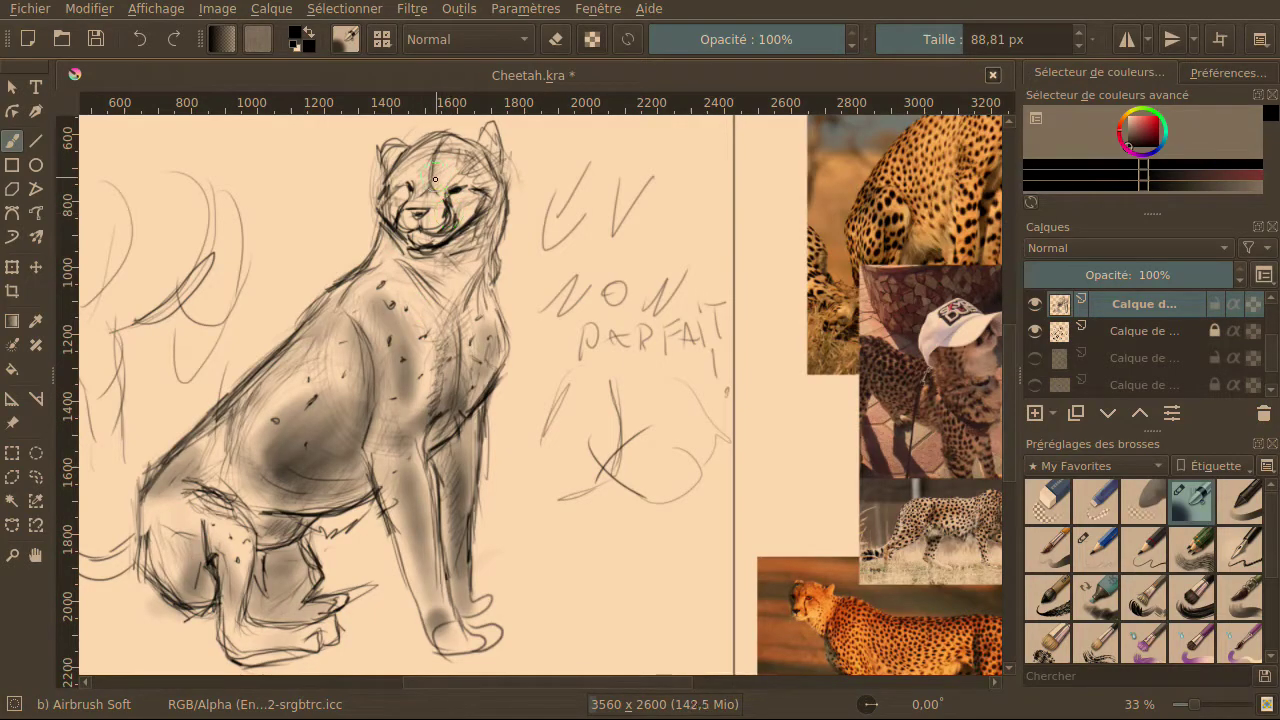
# Airbrush shading on the cheetah's forehead, around the eyes and along the side of the face.
pyautogui.moveTo(433, 167)
pyautogui.mouseDown()
pyautogui.moveTo(467, 193)
pyautogui.moveTo(437, 190)
pyautogui.moveTo(483, 190)
pyautogui.moveTo(410, 189)
pyautogui.mouseUp()
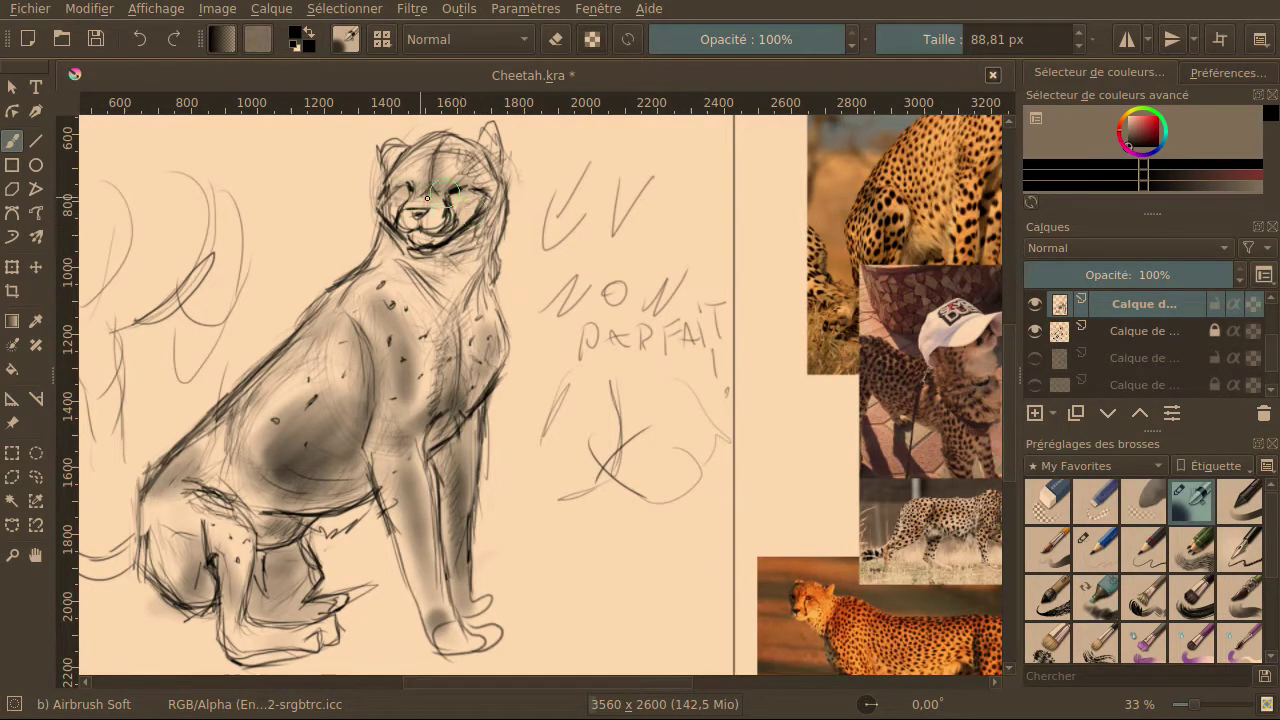
pyautogui.moveTo(440, 148); pyautogui.dragTo(433, 192)
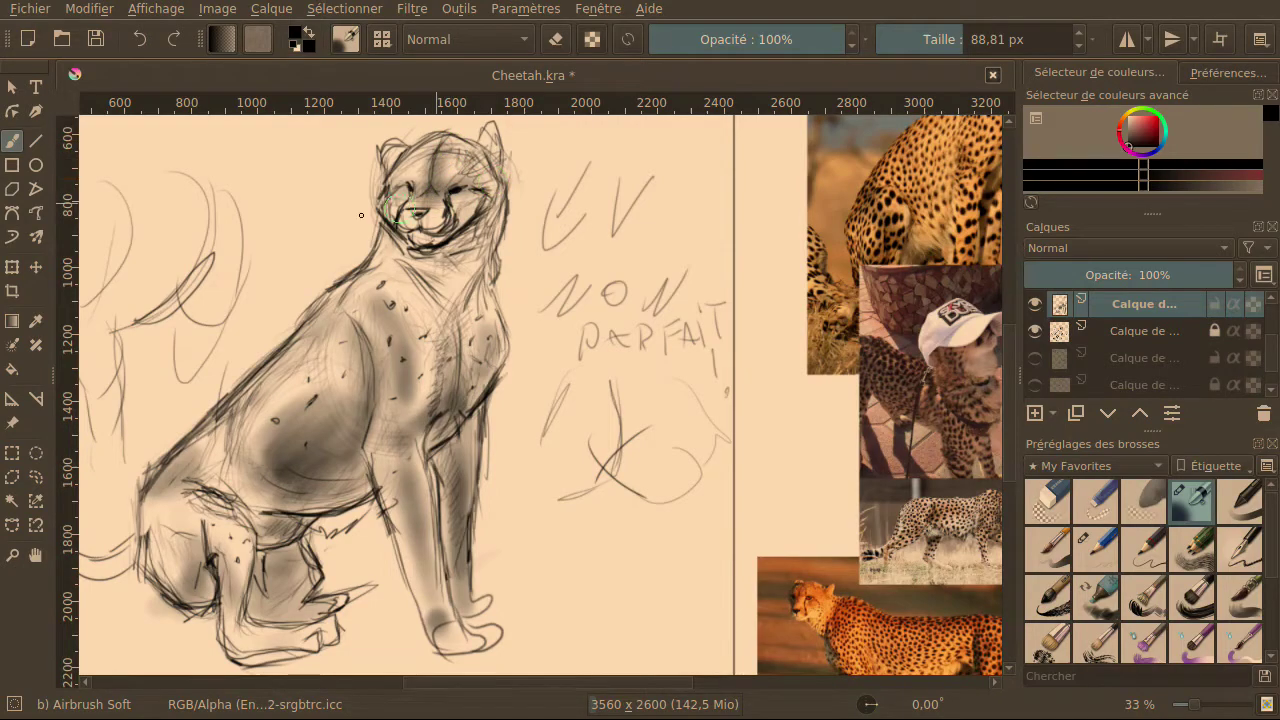
pyautogui.moveTo(363, 214); pyautogui.dragTo(410, 208)
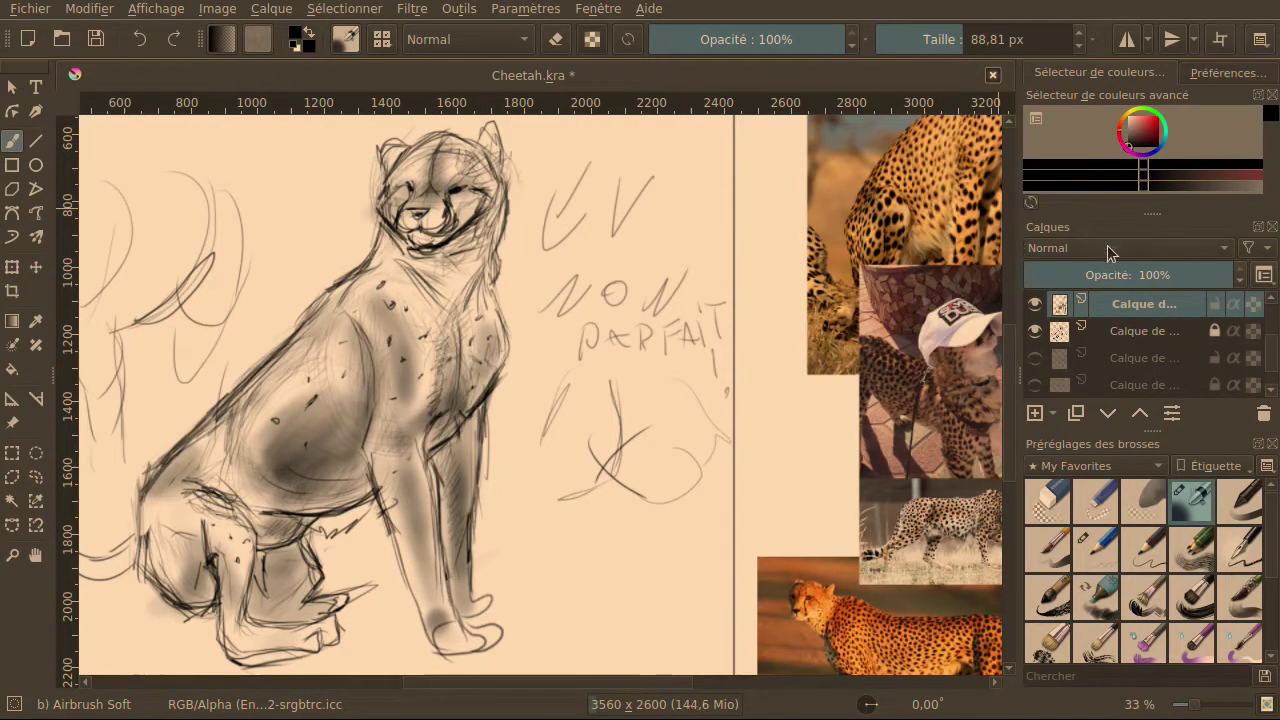
# Set the shading layer's blending mode to Luminosité and darken the lower face and head with the airbrush.
pyautogui.click(1108, 252)
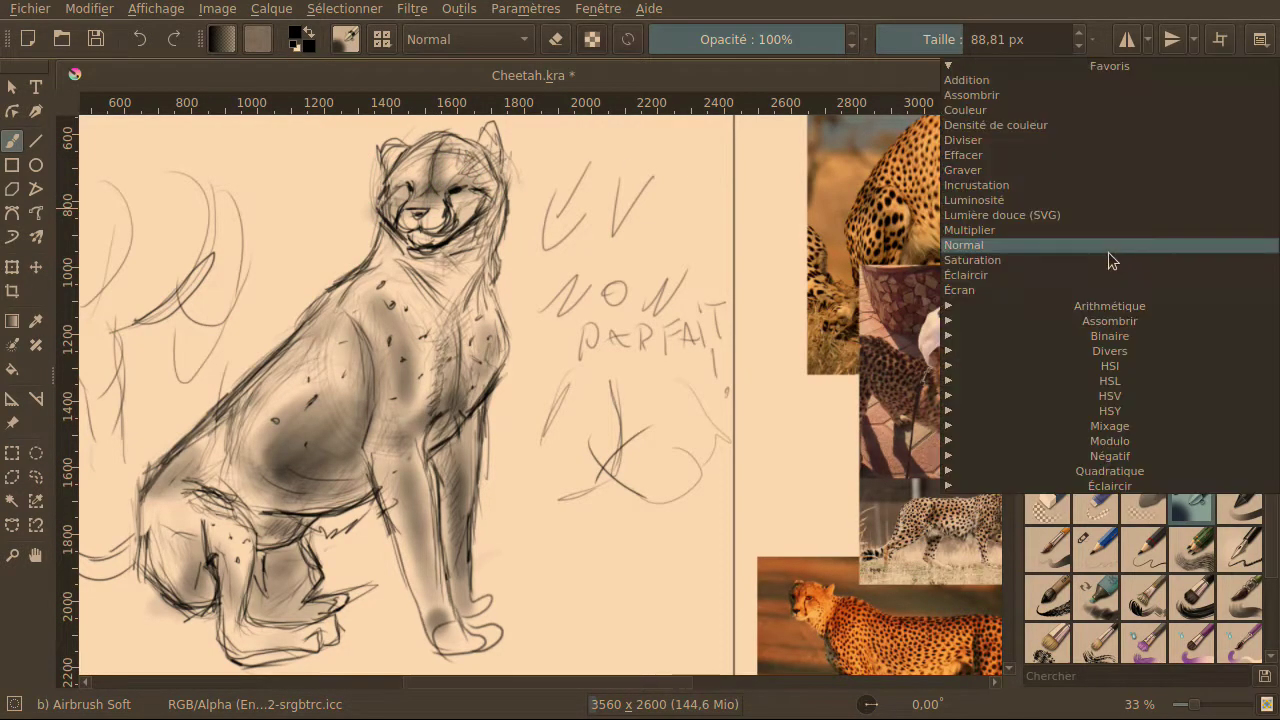
pyautogui.click(1051, 203)
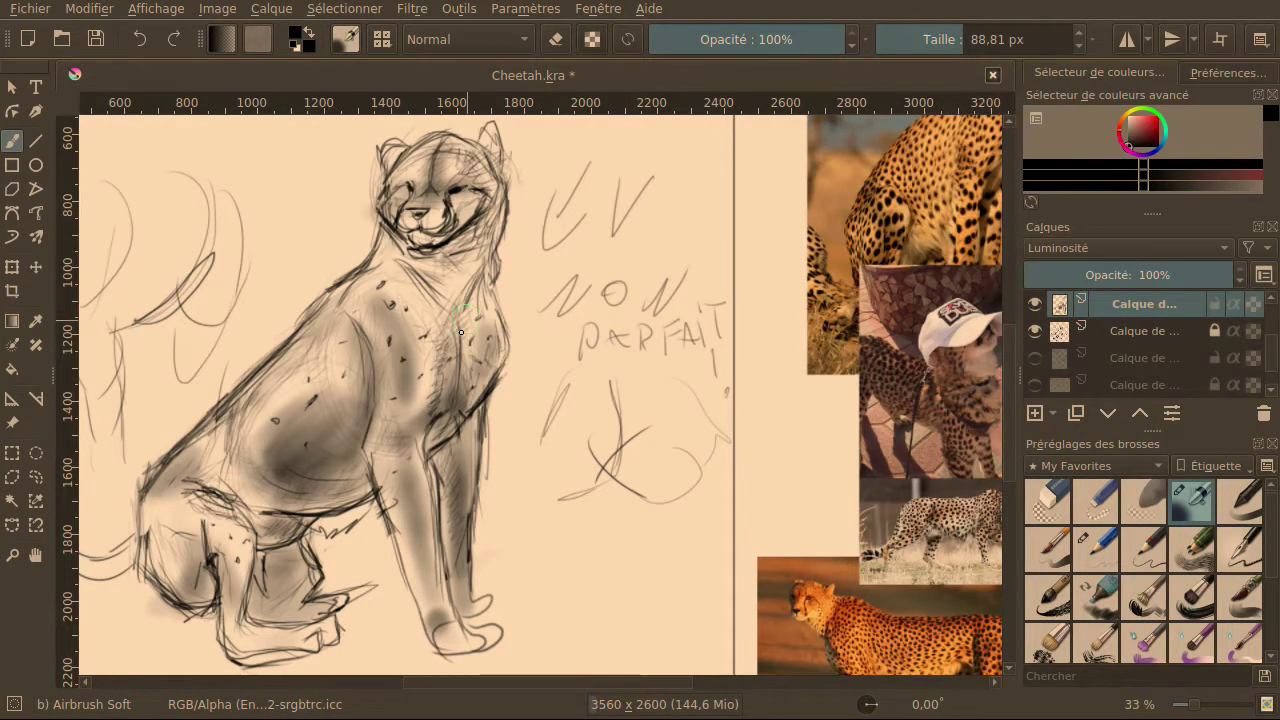
pyautogui.moveTo(410, 353)
pyautogui.mouseDown()
pyautogui.moveTo(439, 317)
pyautogui.moveTo(464, 215)
pyautogui.moveTo(426, 185)
pyautogui.moveTo(430, 166)
pyautogui.moveTo(436, 192)
pyautogui.moveTo(453, 151)
pyautogui.moveTo(445, 195)
pyautogui.moveTo(426, 207)
pyautogui.moveTo(501, 190)
pyautogui.moveTo(363, 194)
pyautogui.moveTo(477, 217)
pyautogui.moveTo(447, 196)
pyautogui.moveTo(500, 190)
pyautogui.moveTo(458, 230)
pyautogui.moveTo(418, 227)
pyautogui.moveTo(457, 242)
pyautogui.moveTo(419, 230)
pyautogui.moveTo(456, 231)
pyautogui.moveTo(439, 251)
pyautogui.moveTo(396, 257)
pyautogui.moveTo(435, 264)
pyautogui.moveTo(484, 230)
pyautogui.moveTo(434, 266)
pyautogui.moveTo(451, 257)
pyautogui.moveTo(400, 247)
pyautogui.moveTo(409, 264)
pyautogui.moveTo(380, 242)
pyautogui.moveTo(460, 253)
pyautogui.mouseUp()
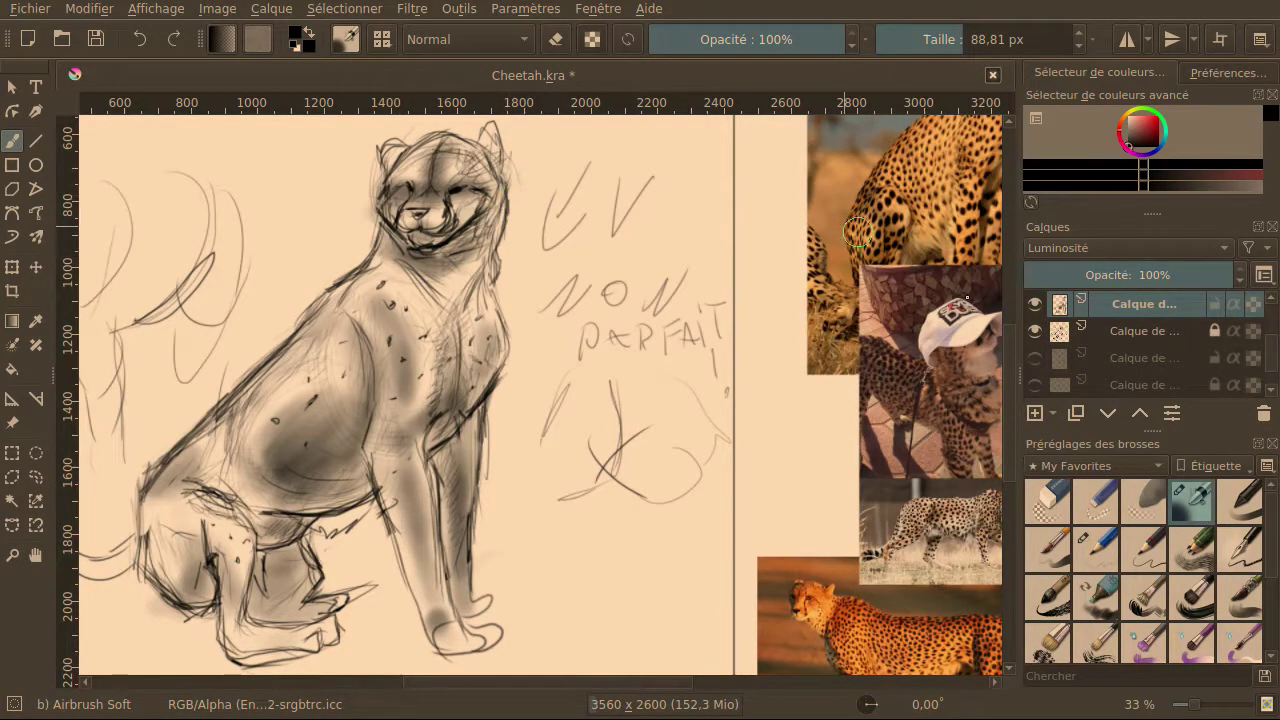
# Lighten the shading on the face and flank with Eraser Soft to bring out highlights.
pyautogui.click(1143, 502)
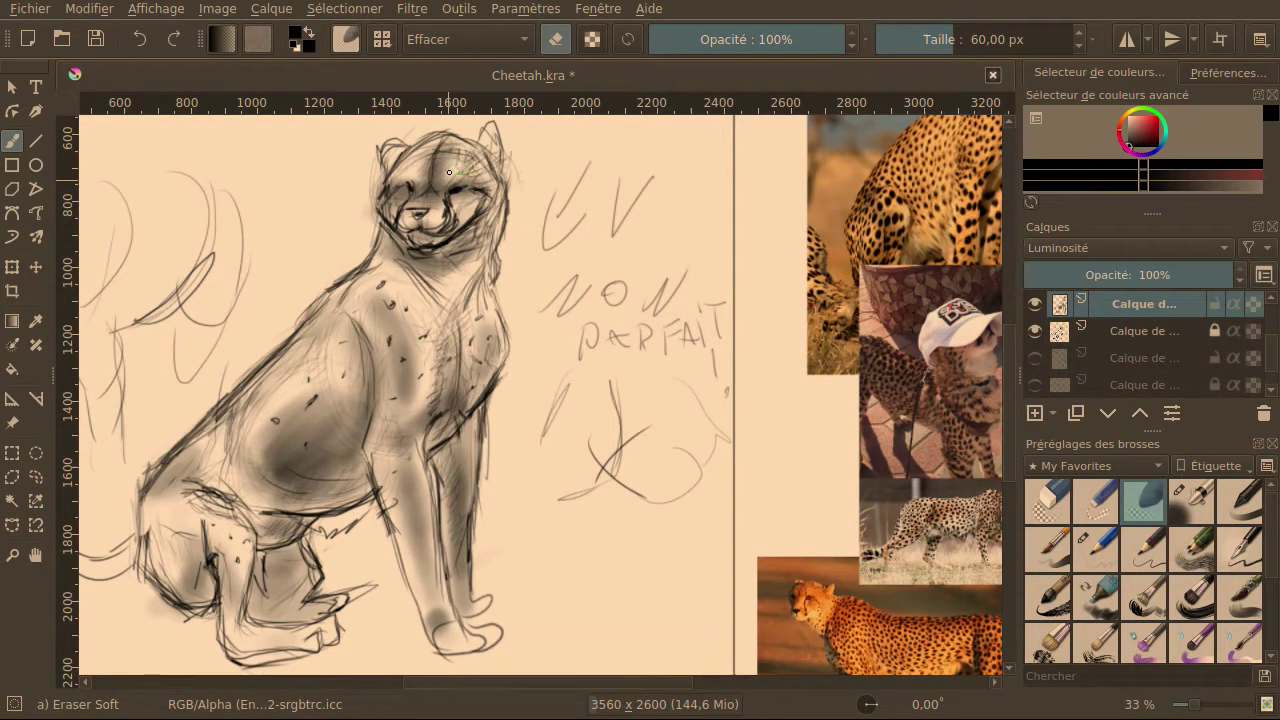
pyautogui.moveTo(452, 174); pyautogui.dragTo(461, 180)
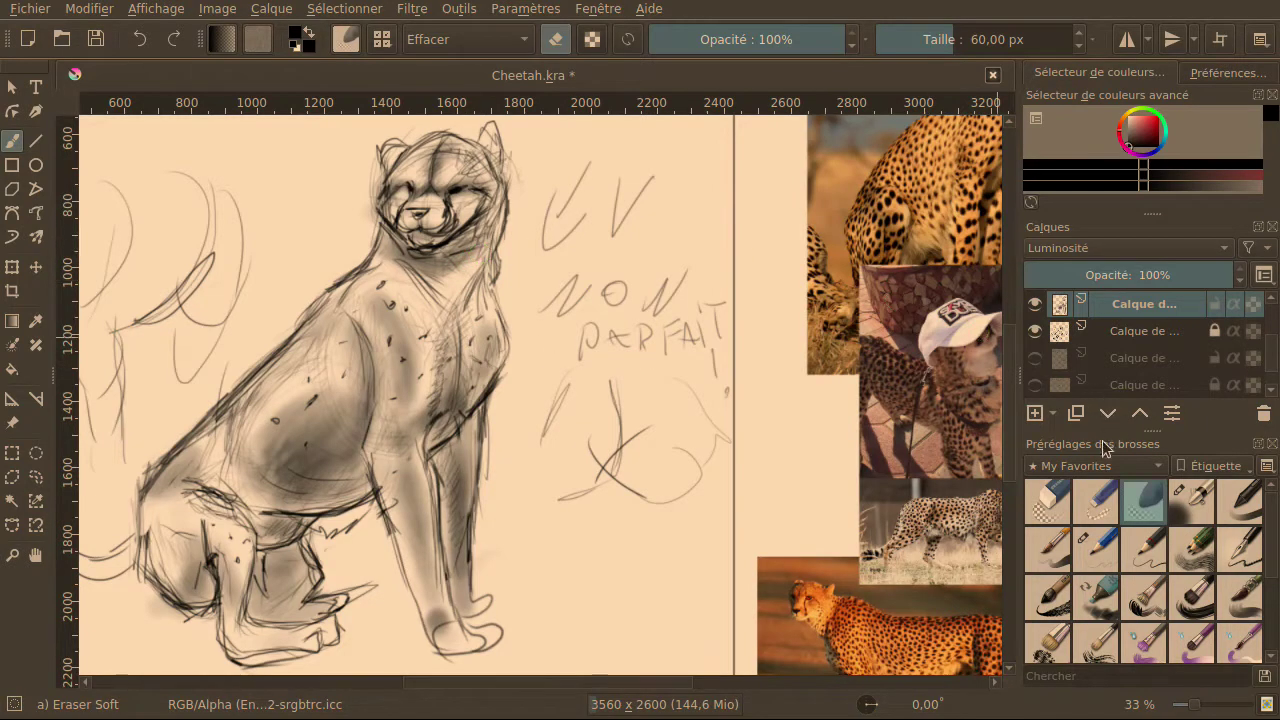
# Airbrush shadow under the chin and along the tail with Airbrush Soft.
pyautogui.click(1191, 503)
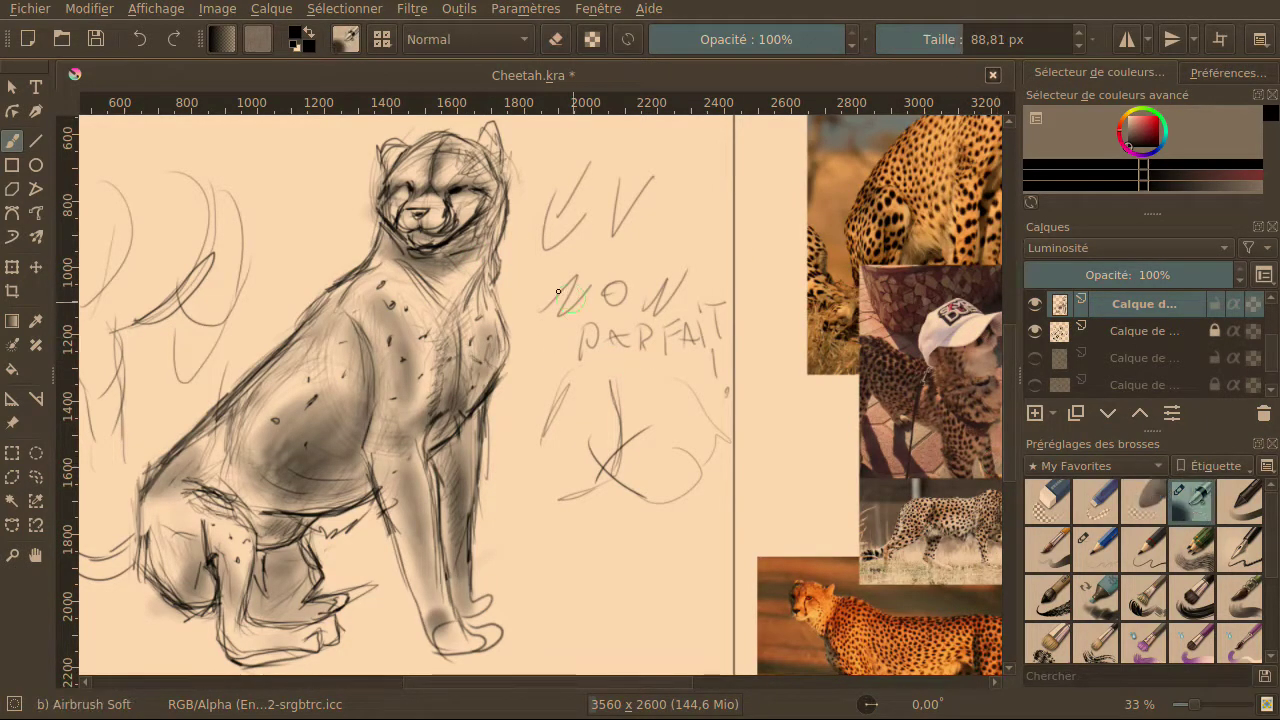
pyautogui.moveTo(455, 244)
pyautogui.mouseDown()
pyautogui.moveTo(426, 228)
pyautogui.moveTo(442, 212)
pyautogui.moveTo(402, 234)
pyautogui.mouseUp()
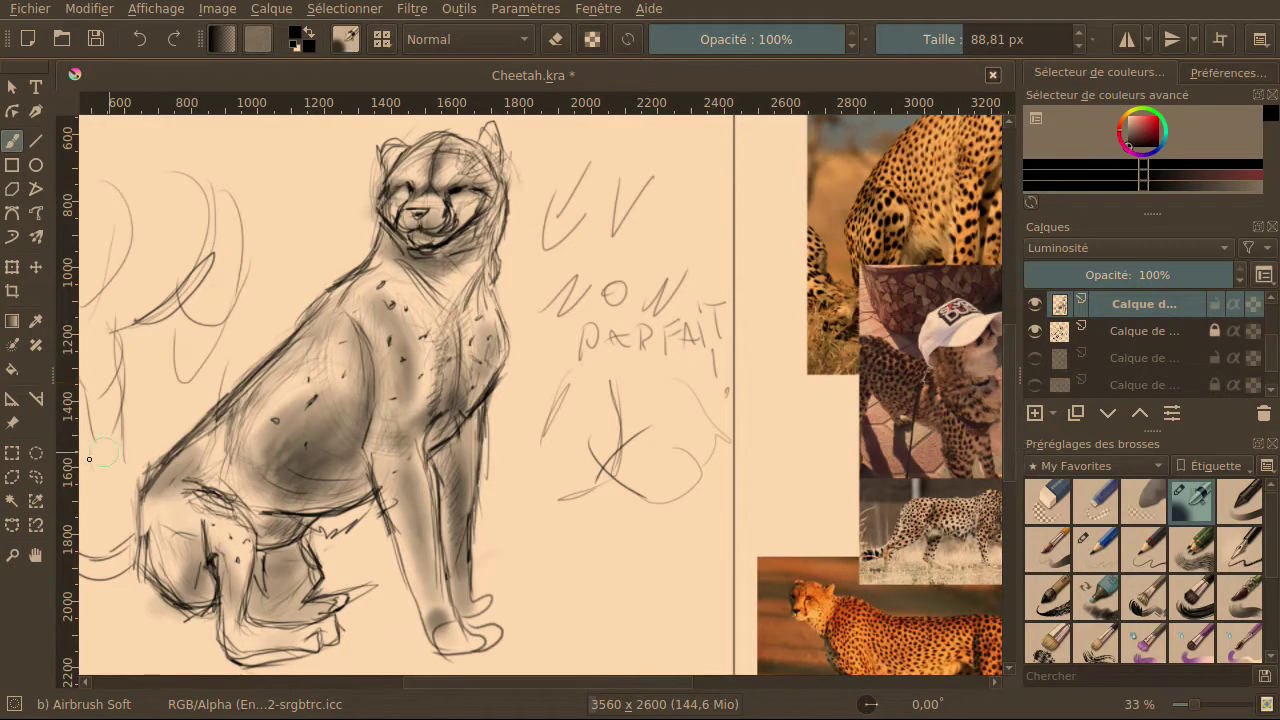
pyautogui.moveTo(140, 554); pyautogui.dragTo(99, 570)
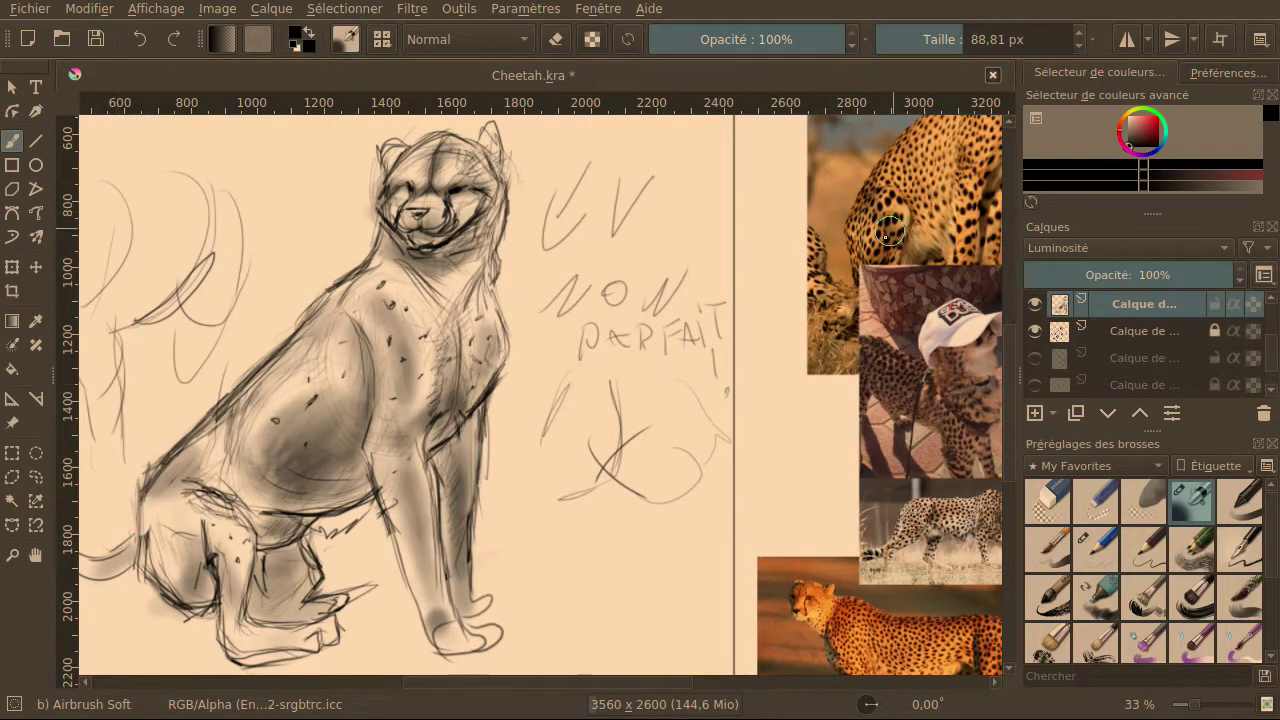